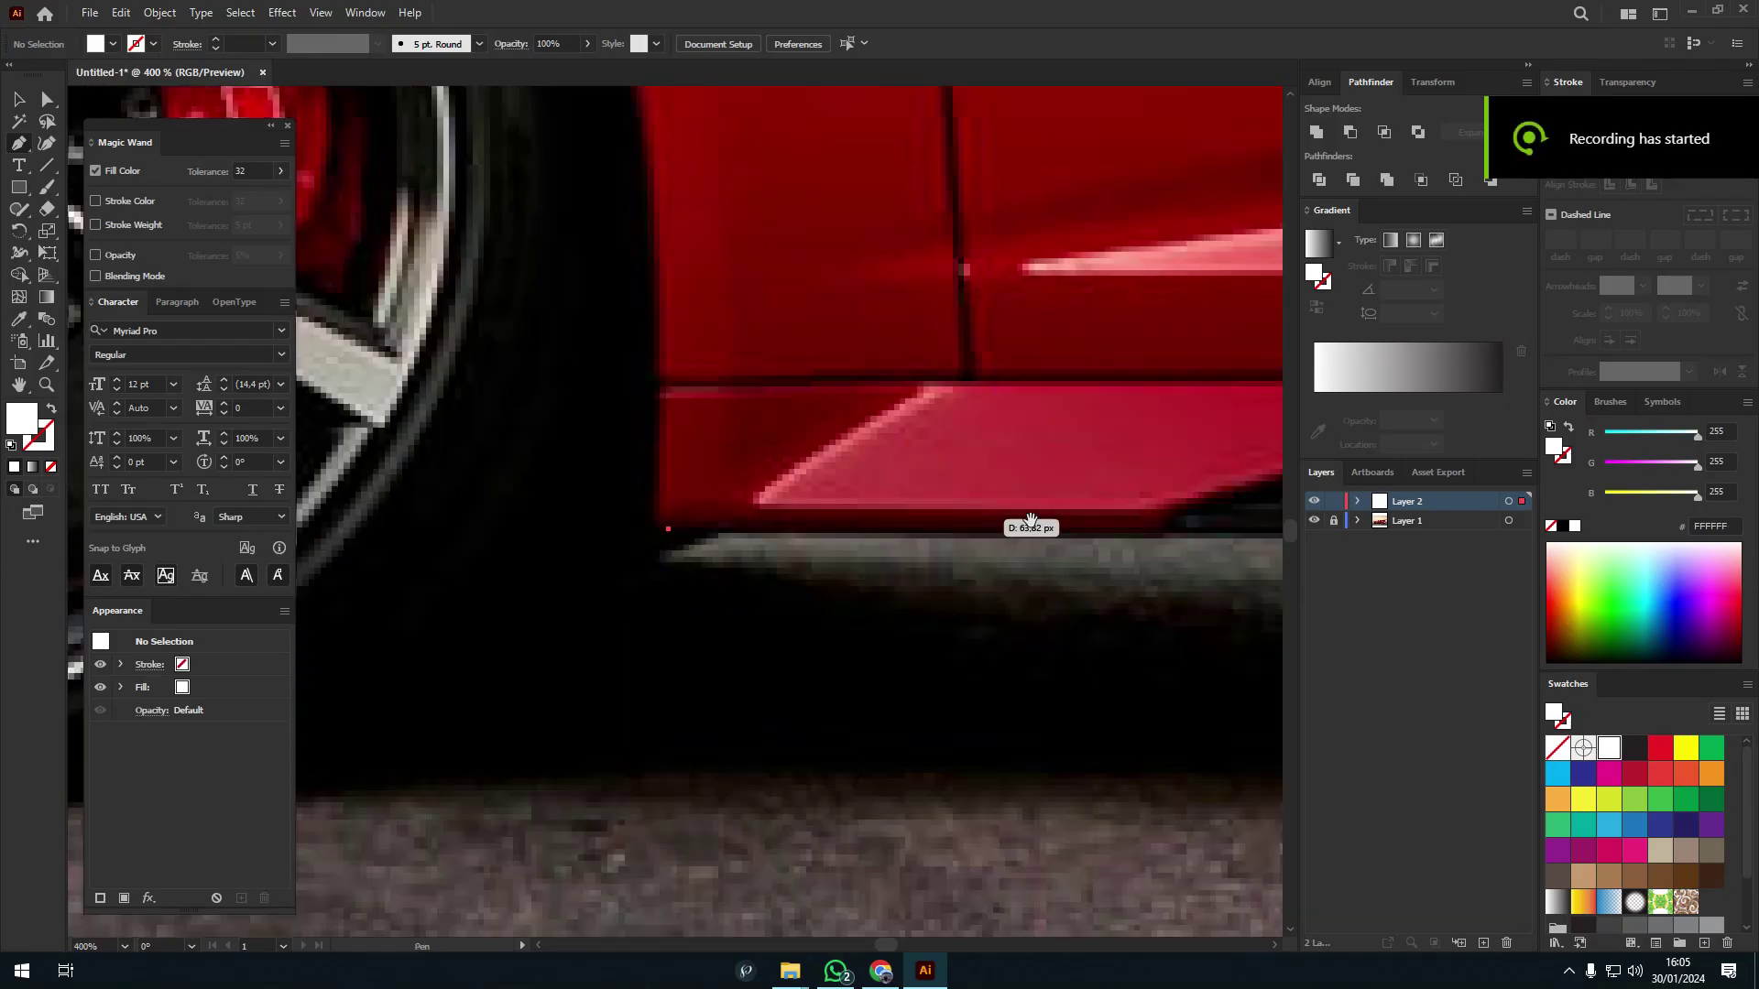
- Trace the car body along the rear wheel arch, rear sill, exhaust and rear bumper corner
scroll(1276, 562, "right", 10)
scroll(1169, 568, "right", 5)
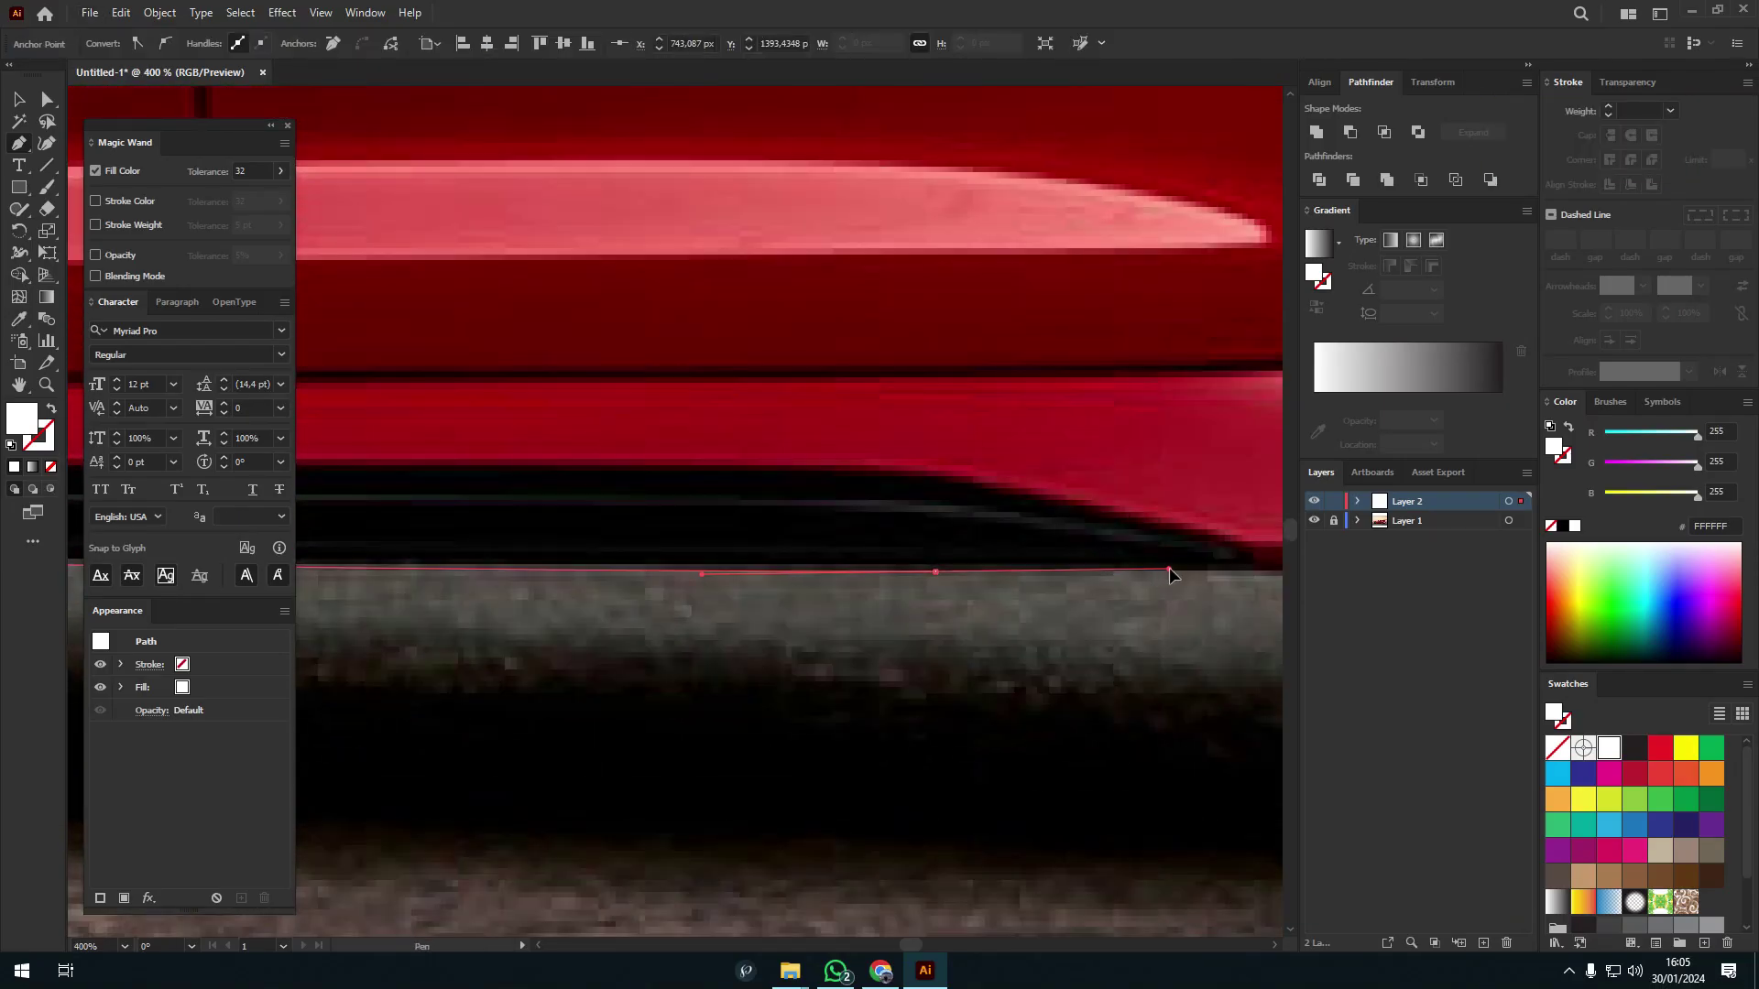
scroll(868, 558, "up", 2)
scroll(910, 601, "down", 6)
scroll(880, 549, "down", 2)
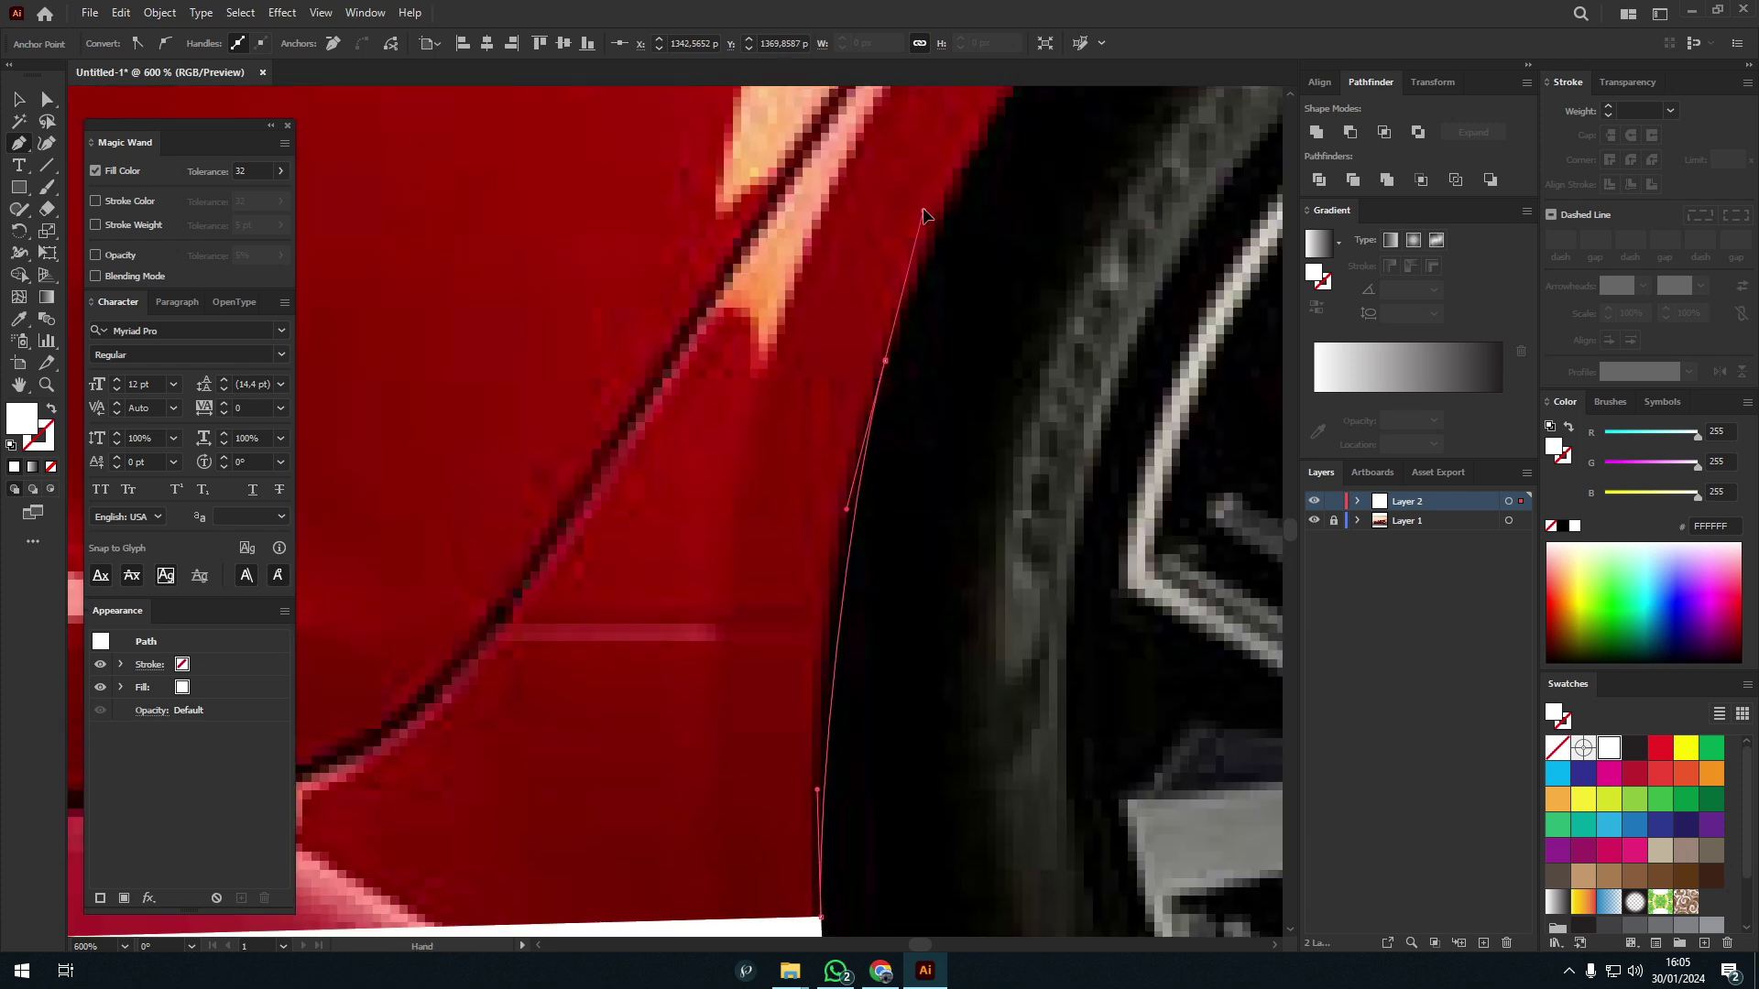
left_click(861, 512)
scroll(1007, 274, "right", 5)
scroll(1069, 400, "right", 5)
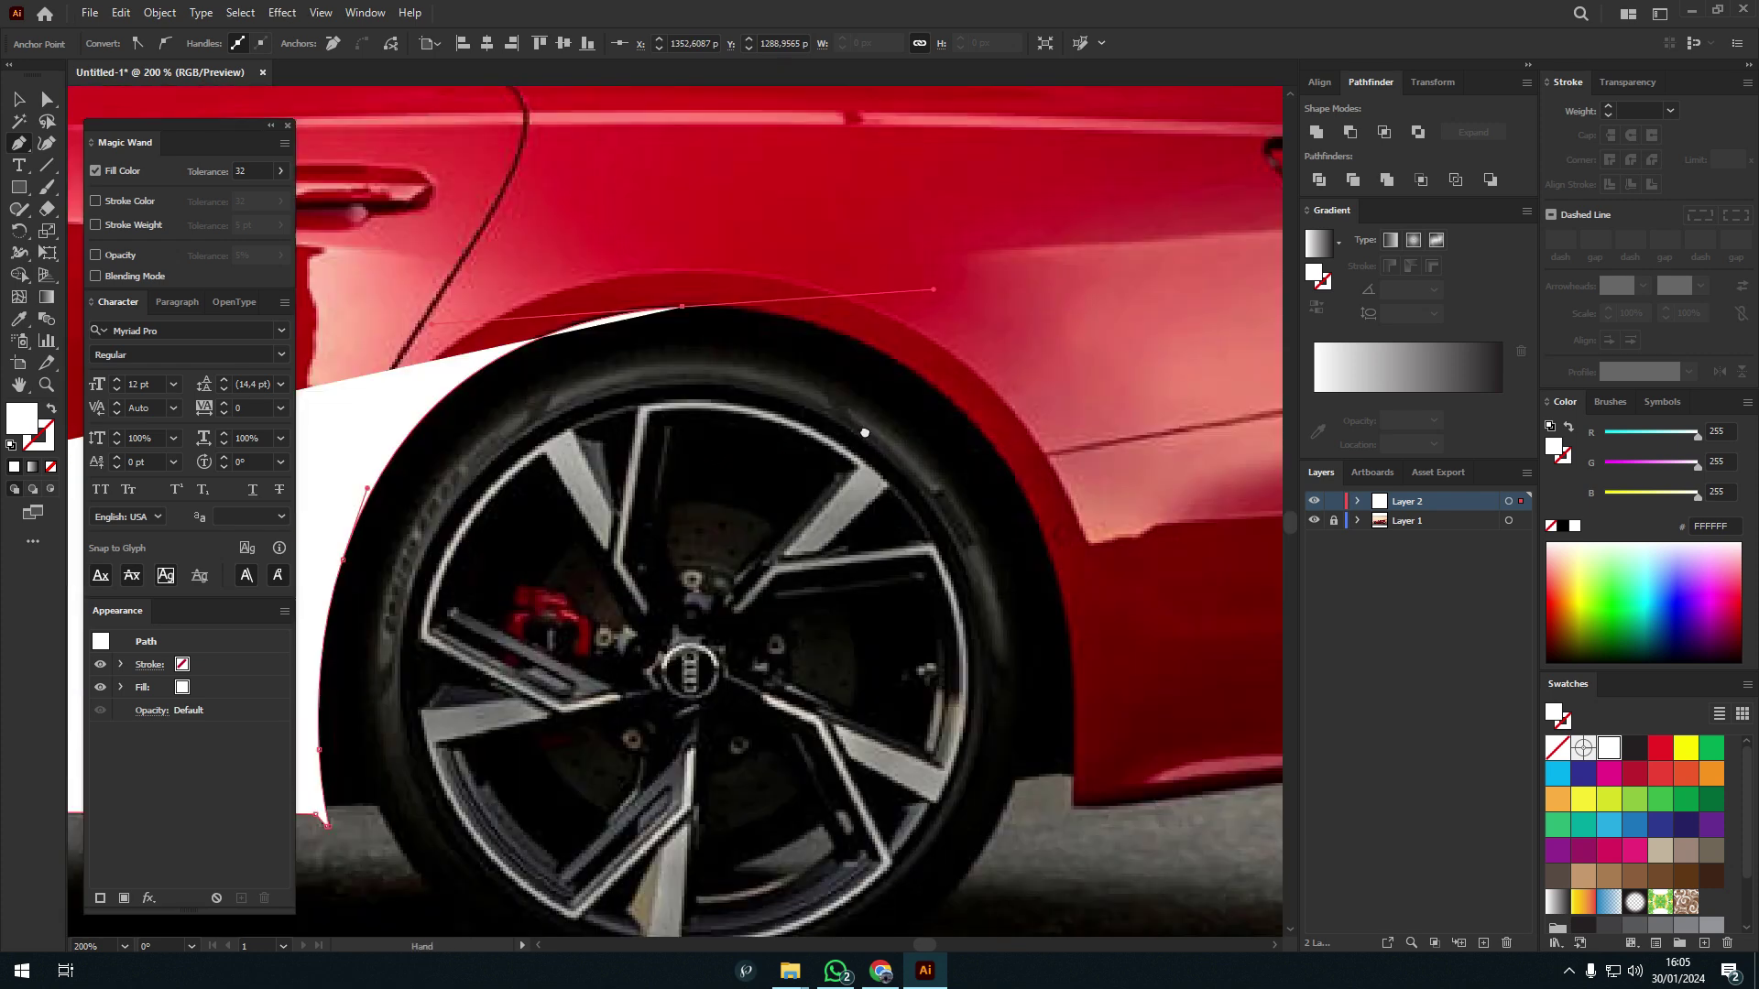
scroll(861, 549, "up", 2)
scroll(861, 587, "up", 2)
left_click(858, 576)
left_click(858, 596)
scroll(861, 601, "down", 1)
scroll(824, 641, "right", 5)
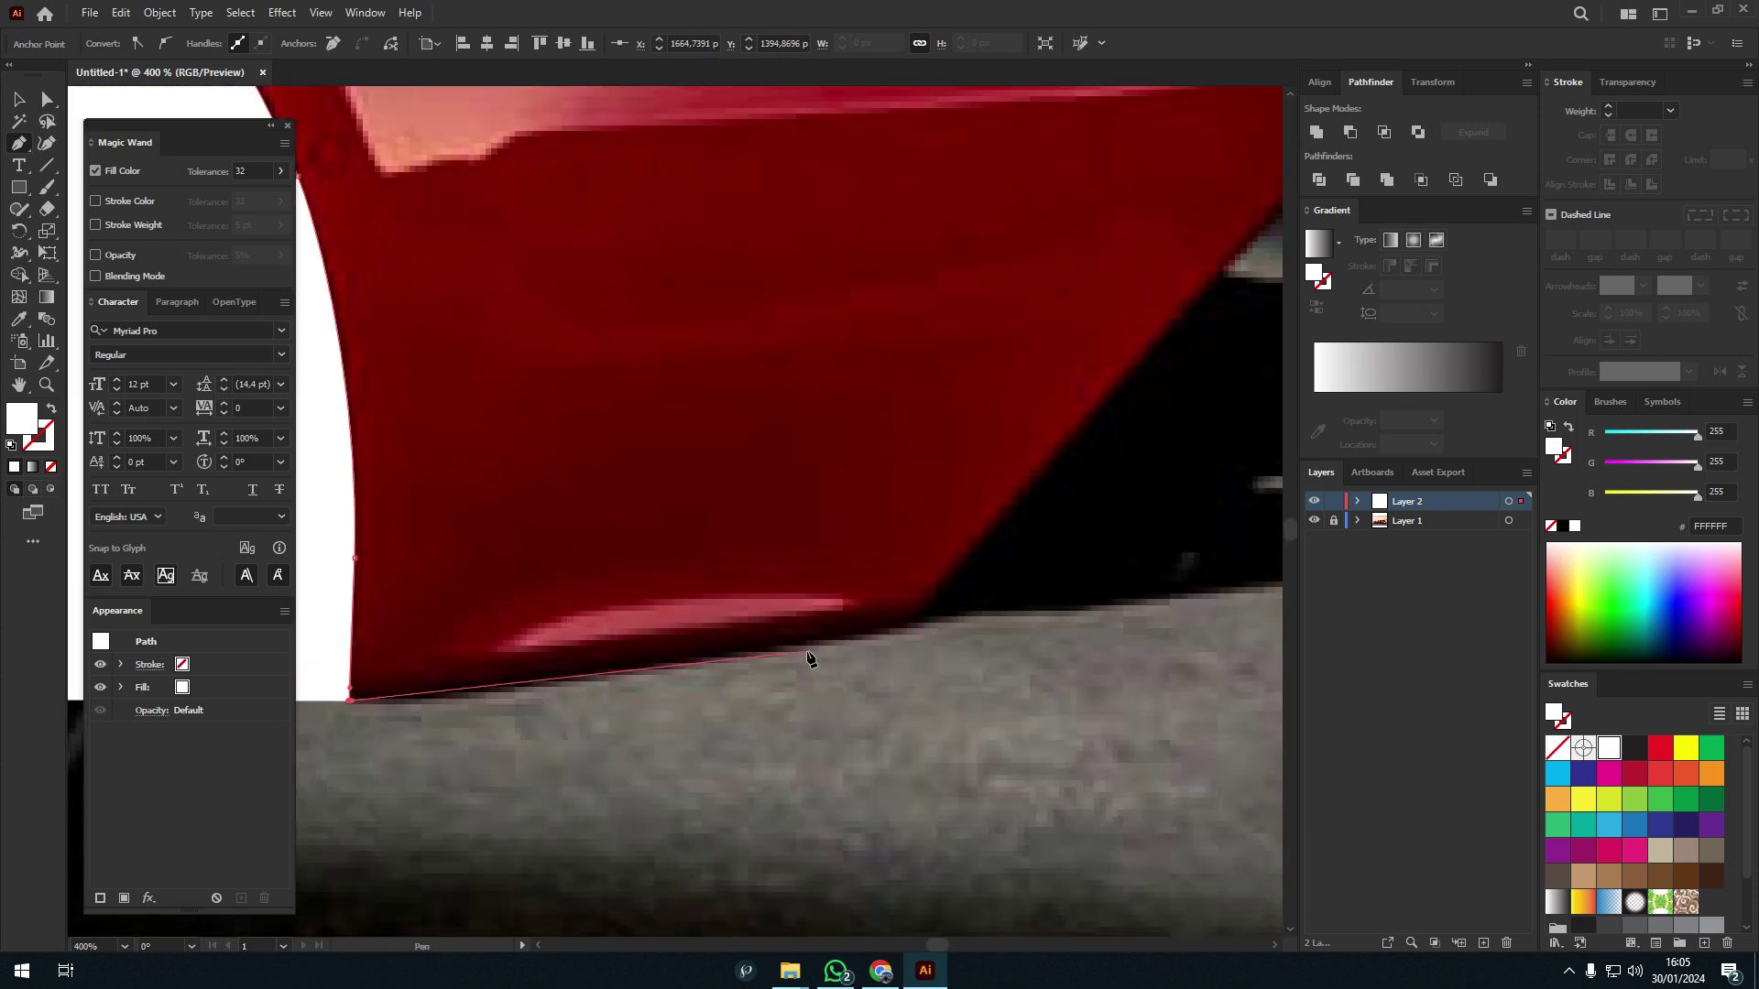
scroll(695, 658, "down", 4)
scroll(908, 651, "up", 3)
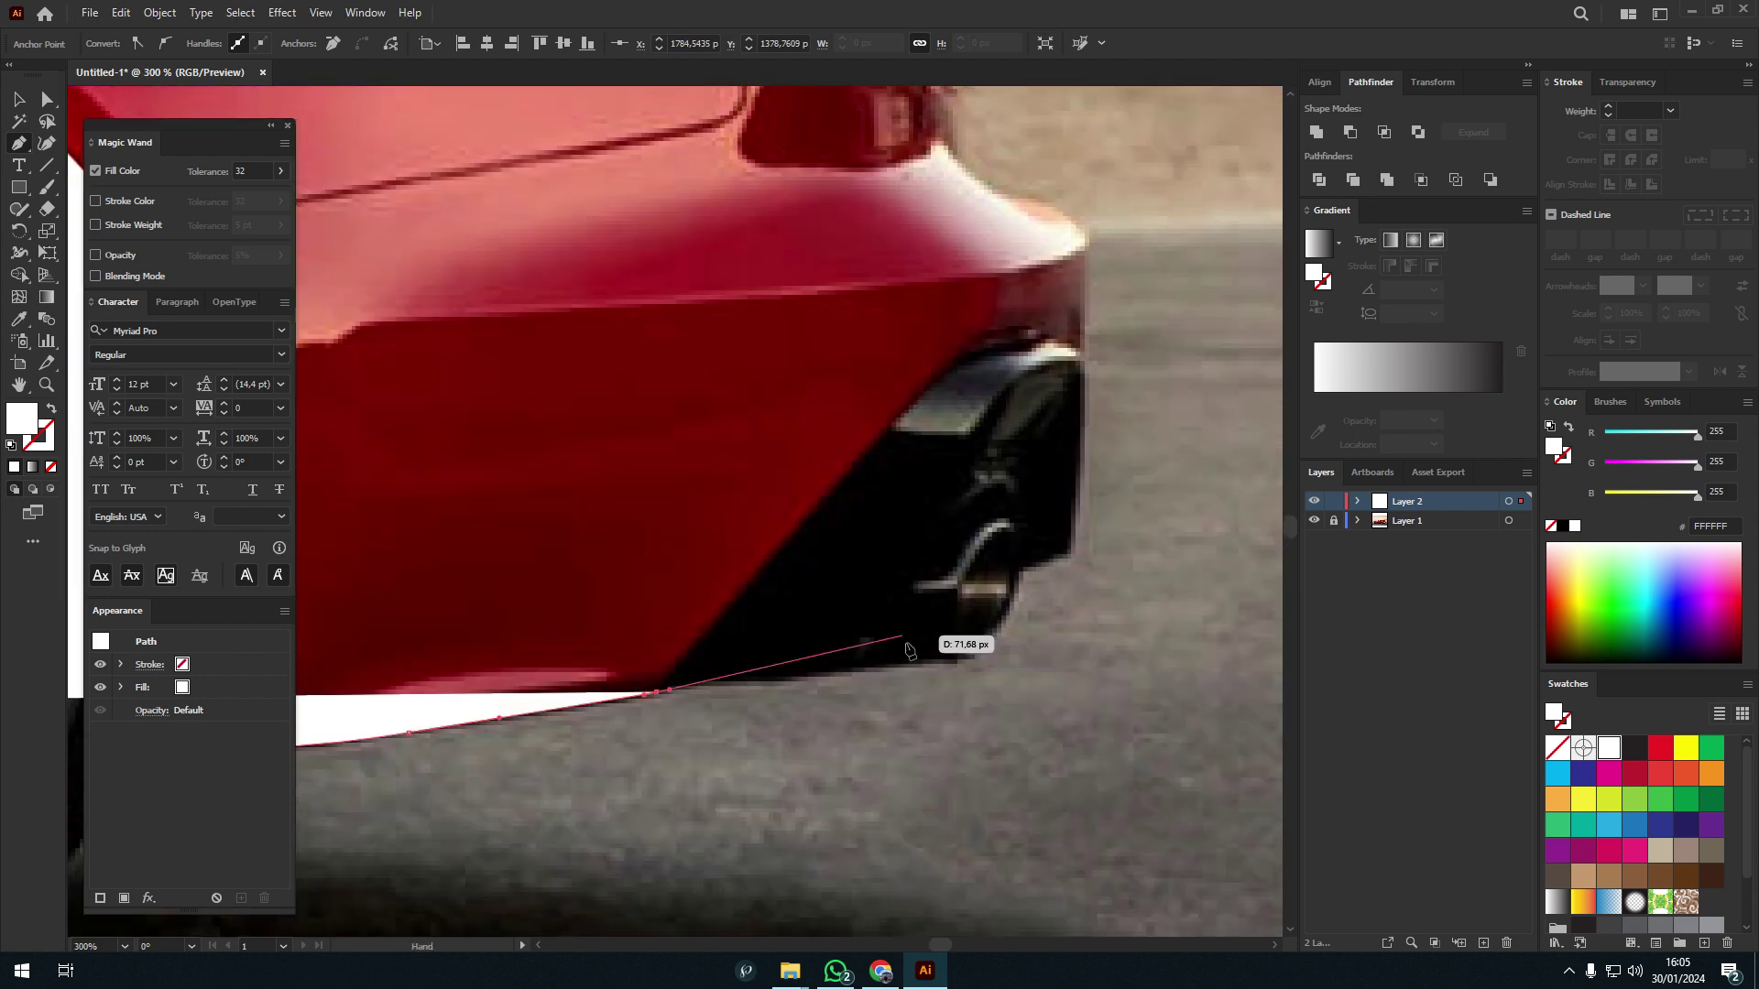
left_click(1030, 597)
scroll(1044, 660, "up", 3)
left_click(1053, 520)
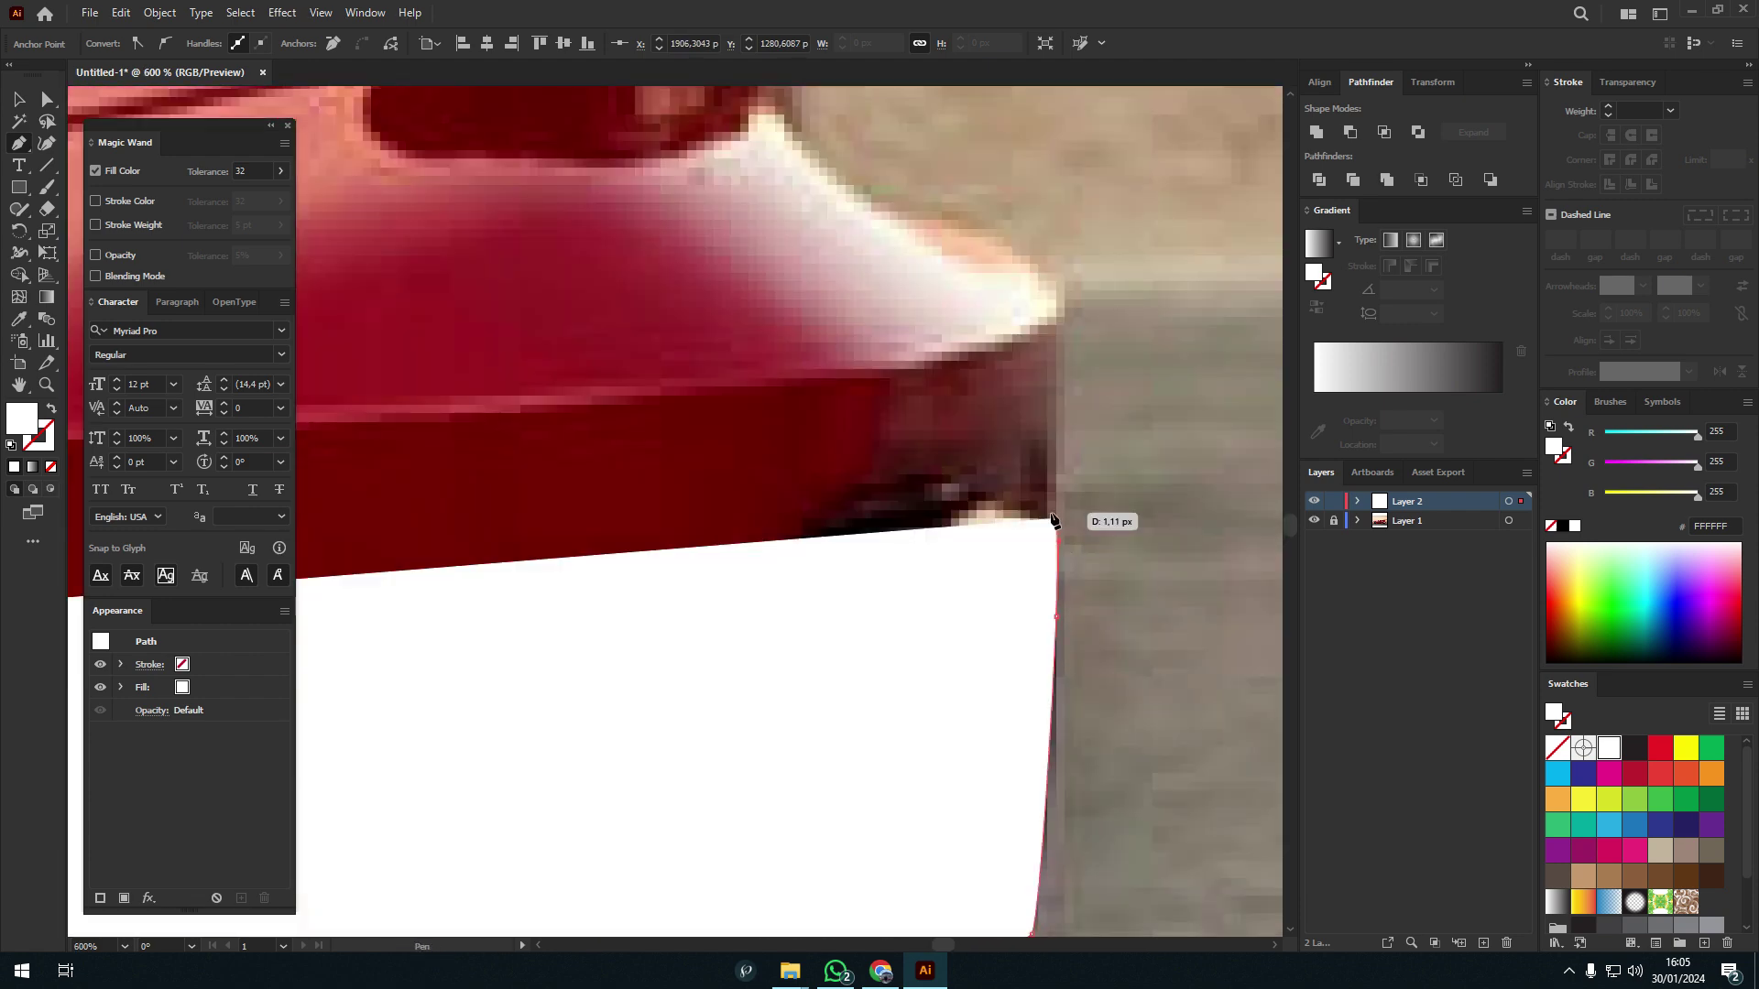
- Continue the outline with anchors and a curved point along the roofline
scroll(871, 577, "down", 3)
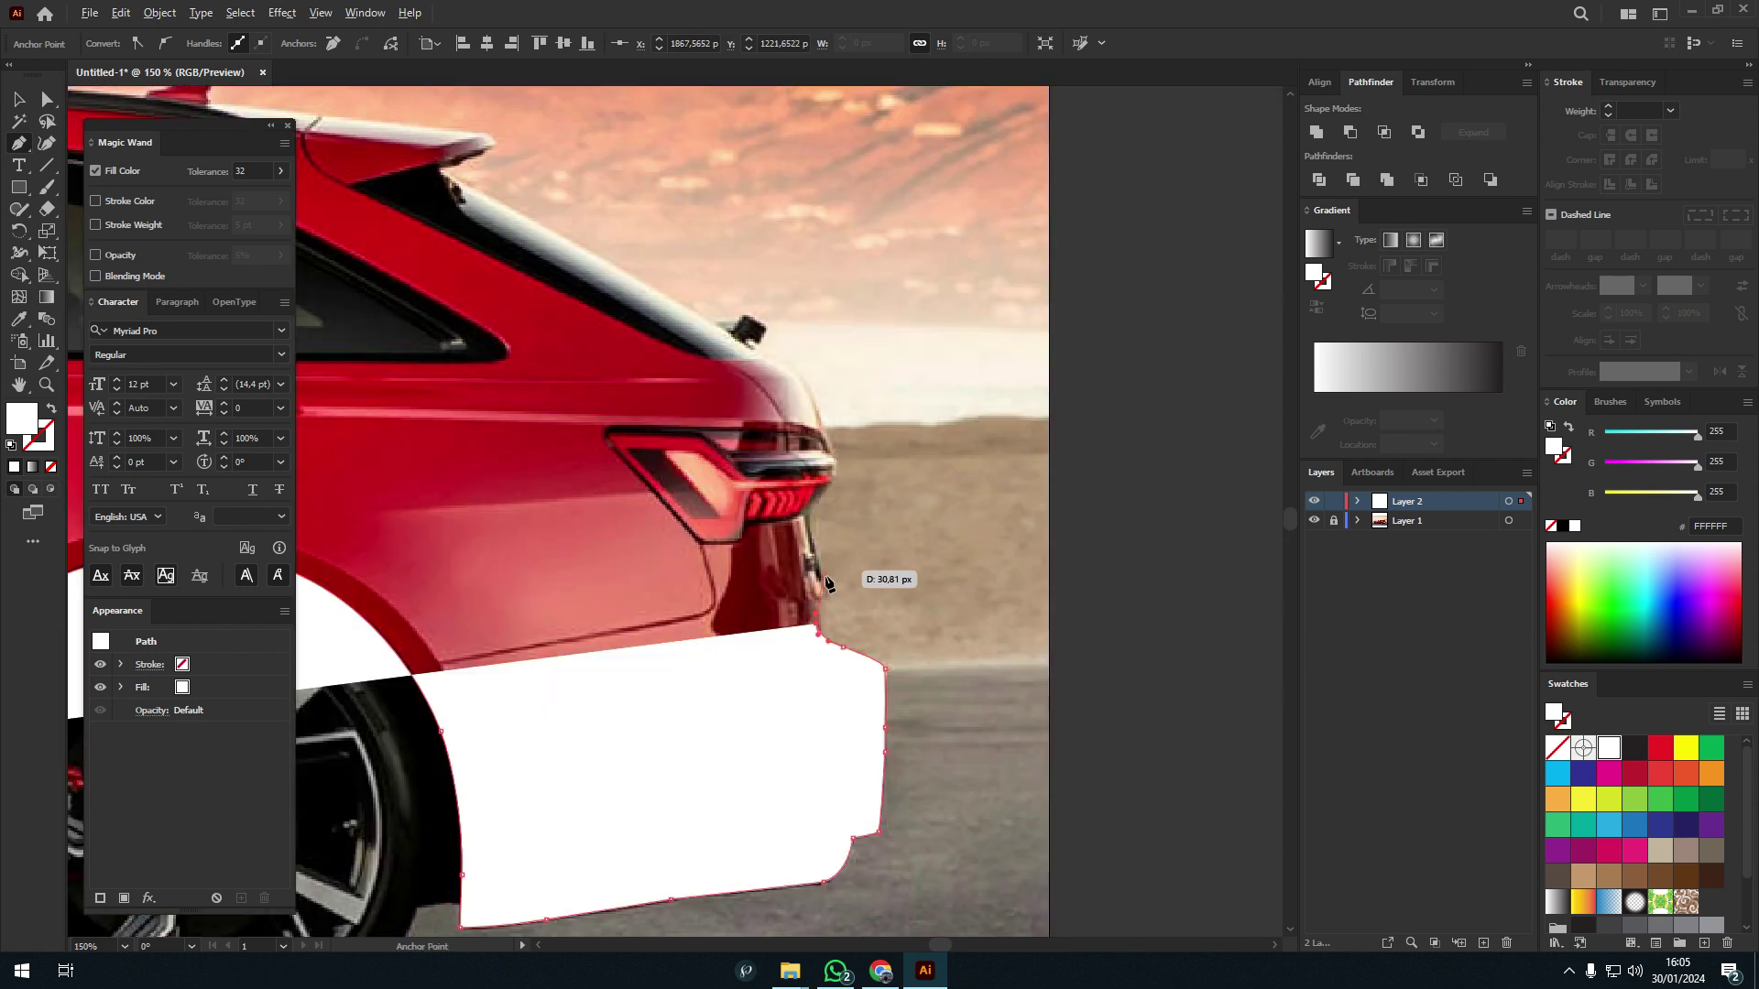
scroll(821, 568, "up", 2)
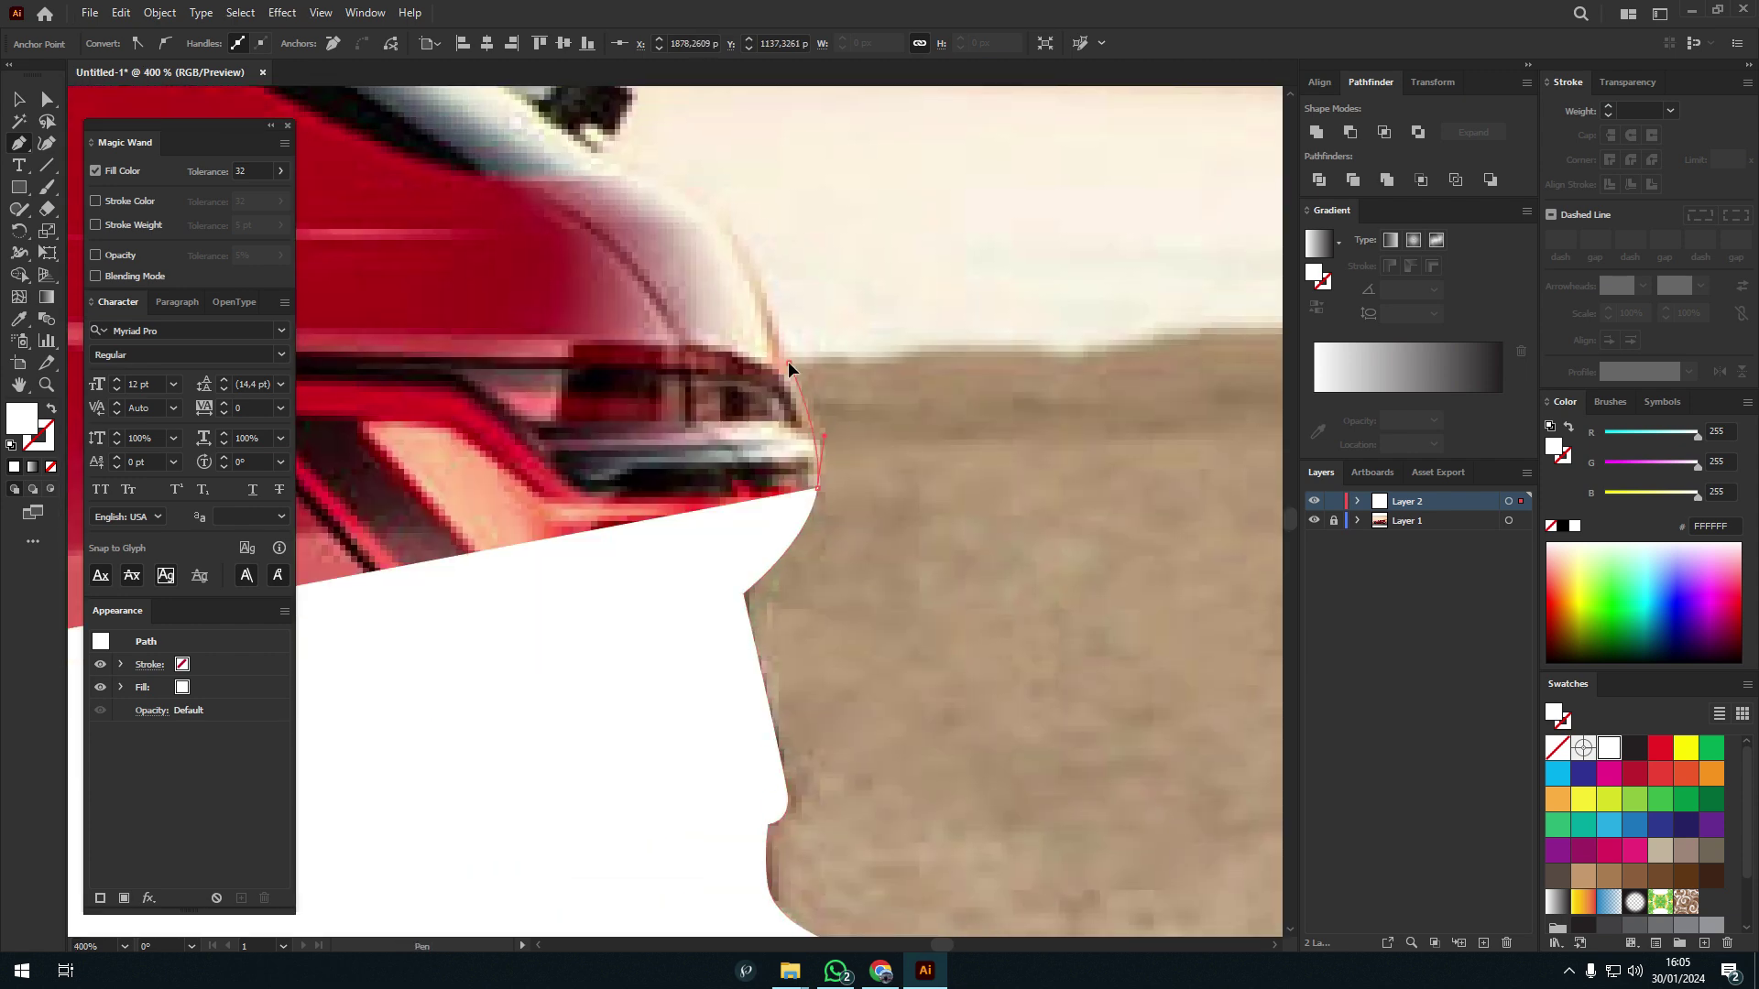
left_click_drag(820, 559, 932, 612)
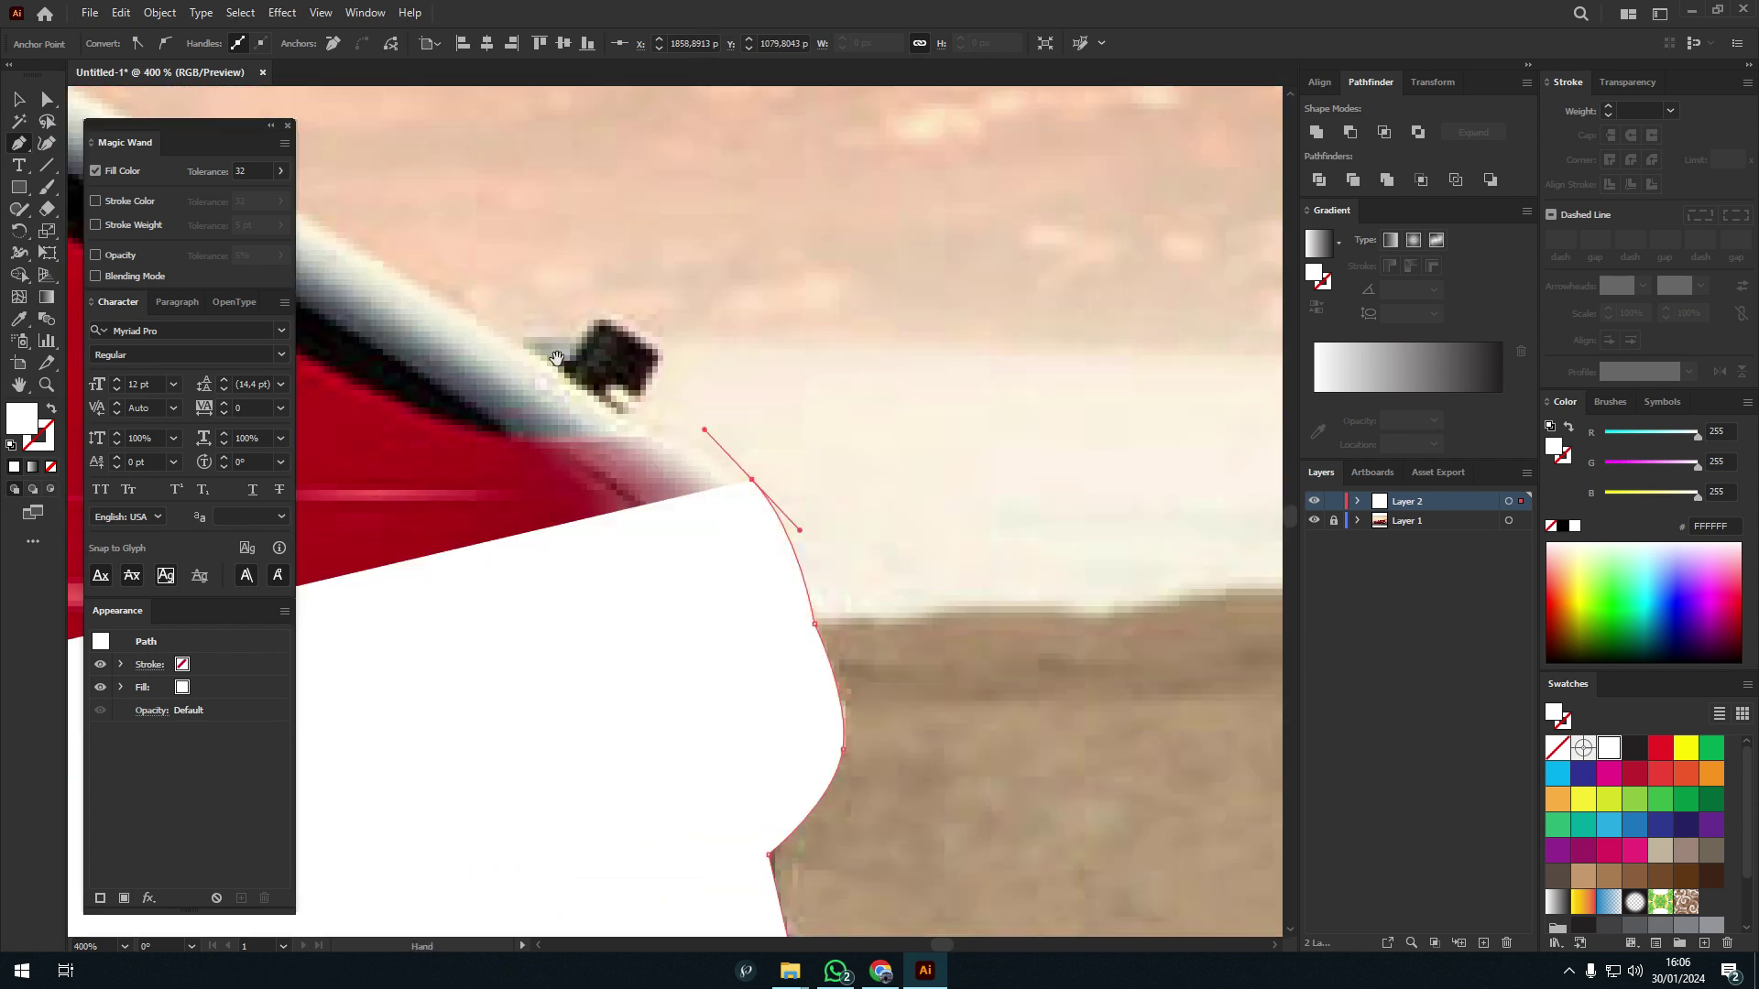
left_click(596, 449)
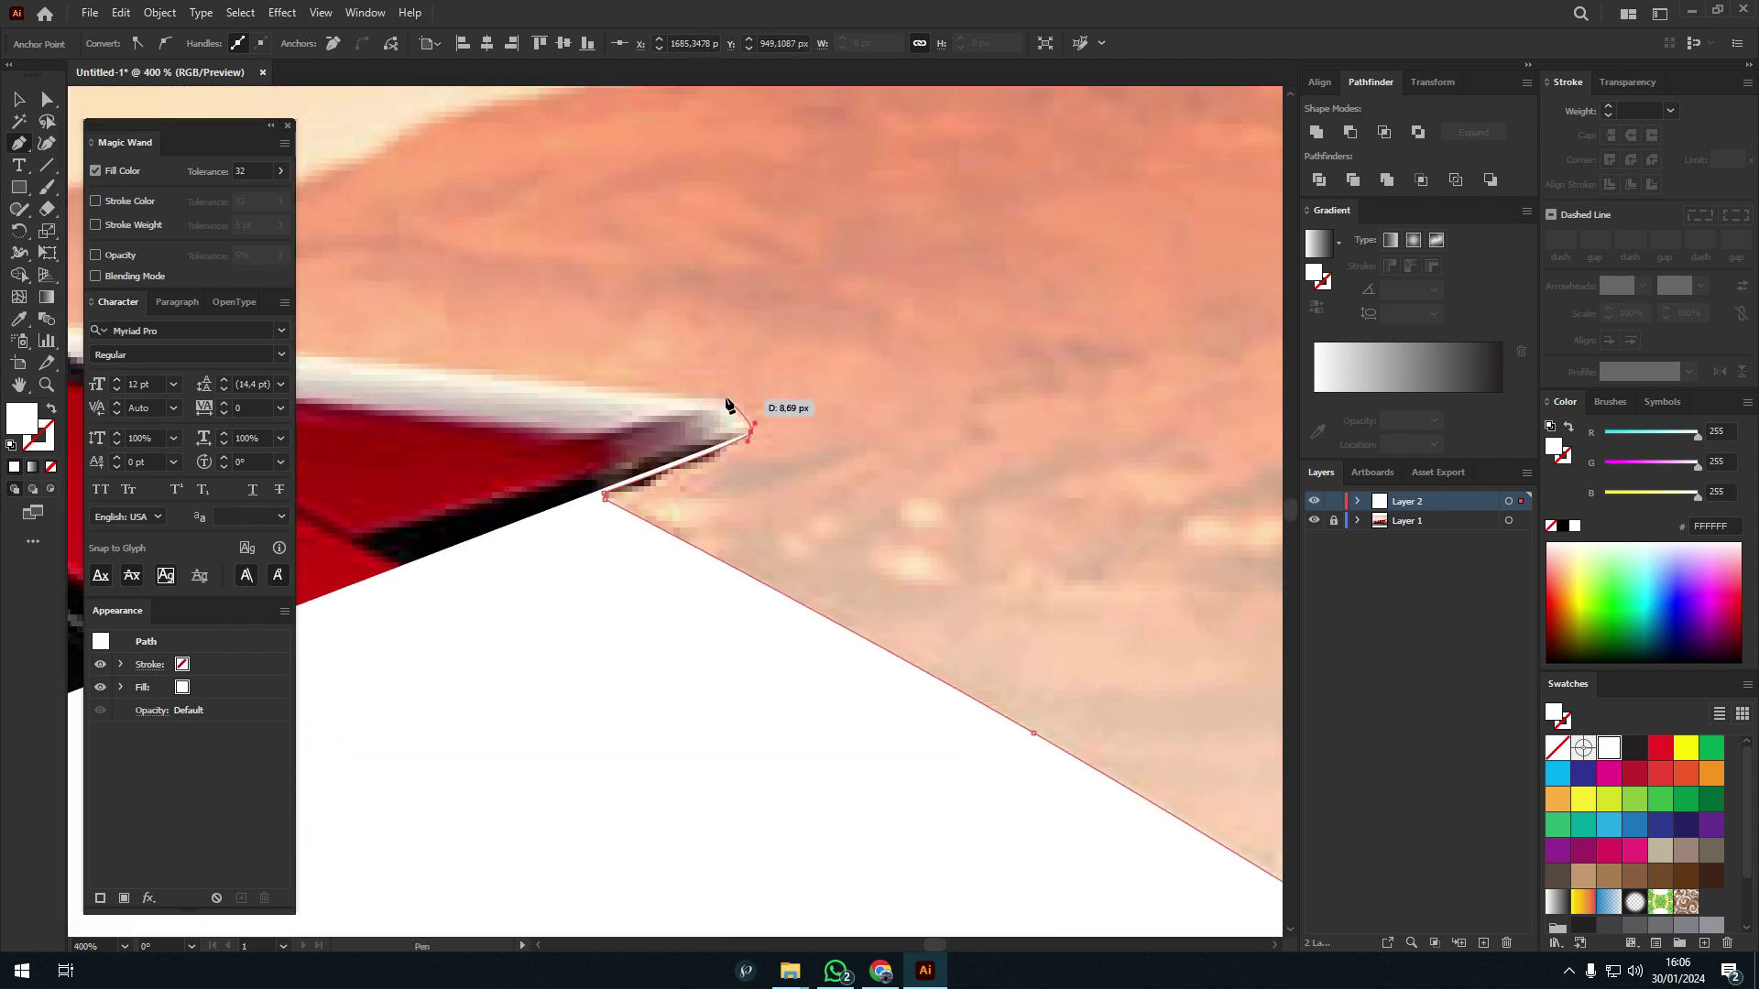
scroll(732, 407, "left", 5)
left_click(434, 360)
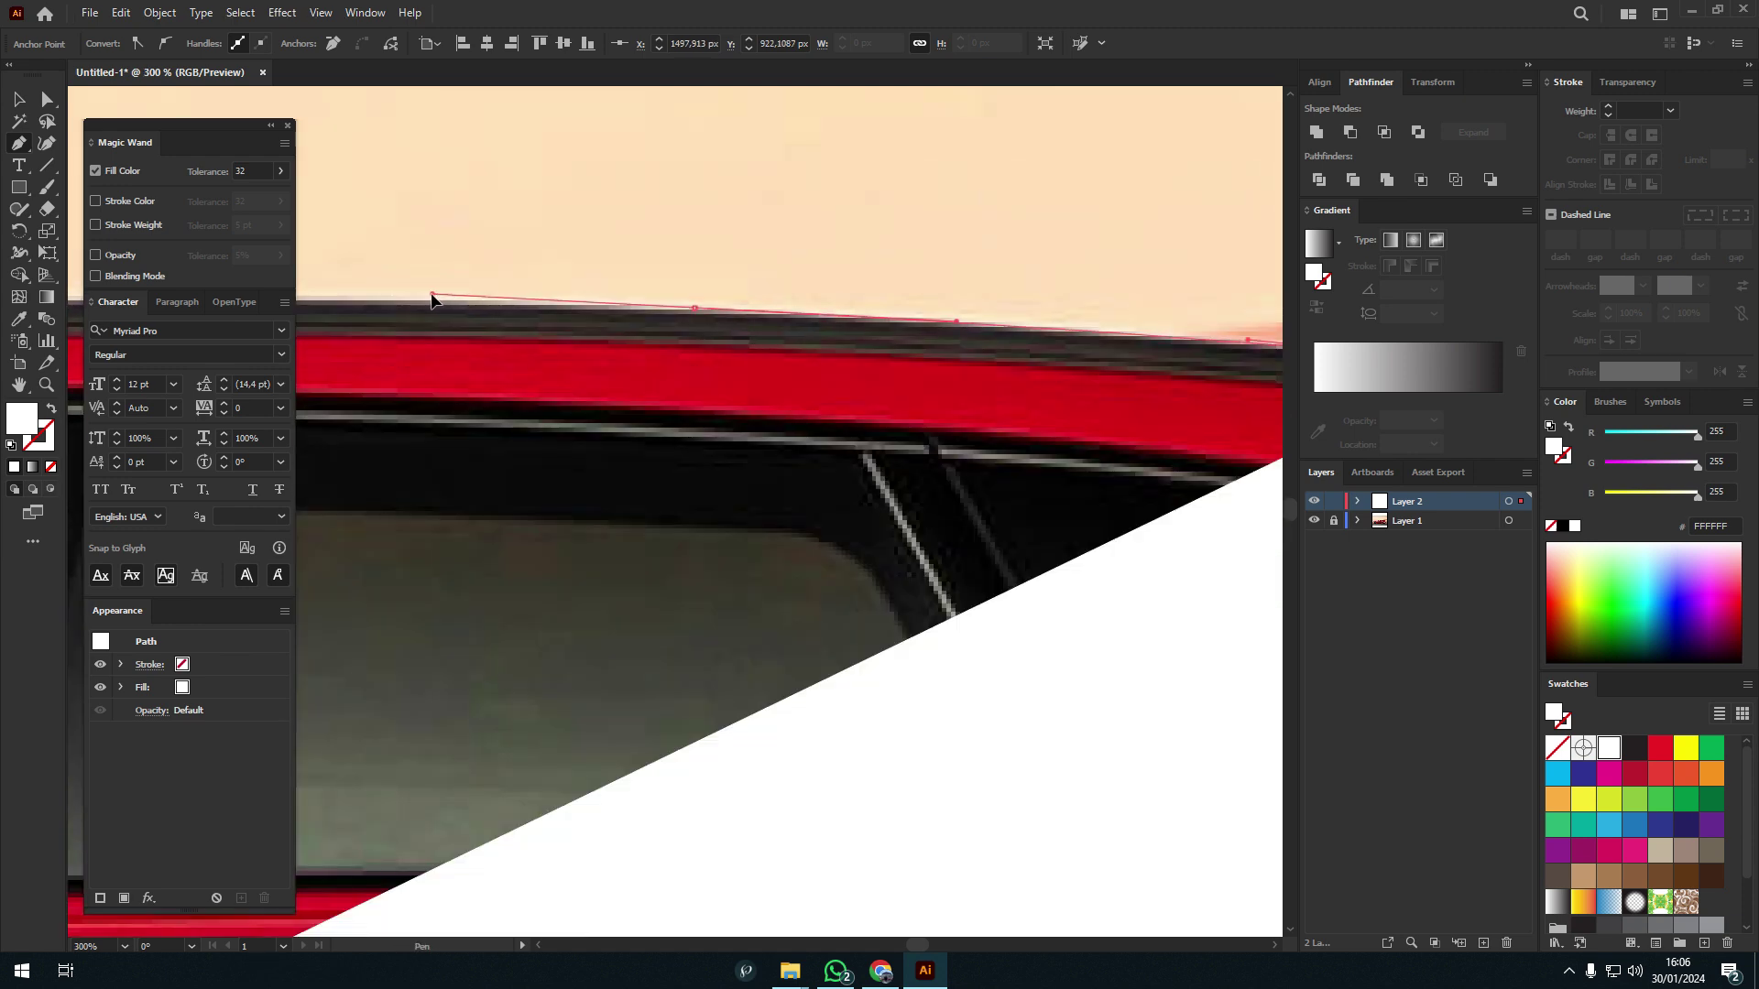
scroll(495, 371, "down", 1)
scroll(495, 371, "left", 5)
left_click_drag(780, 351, 564, 453)
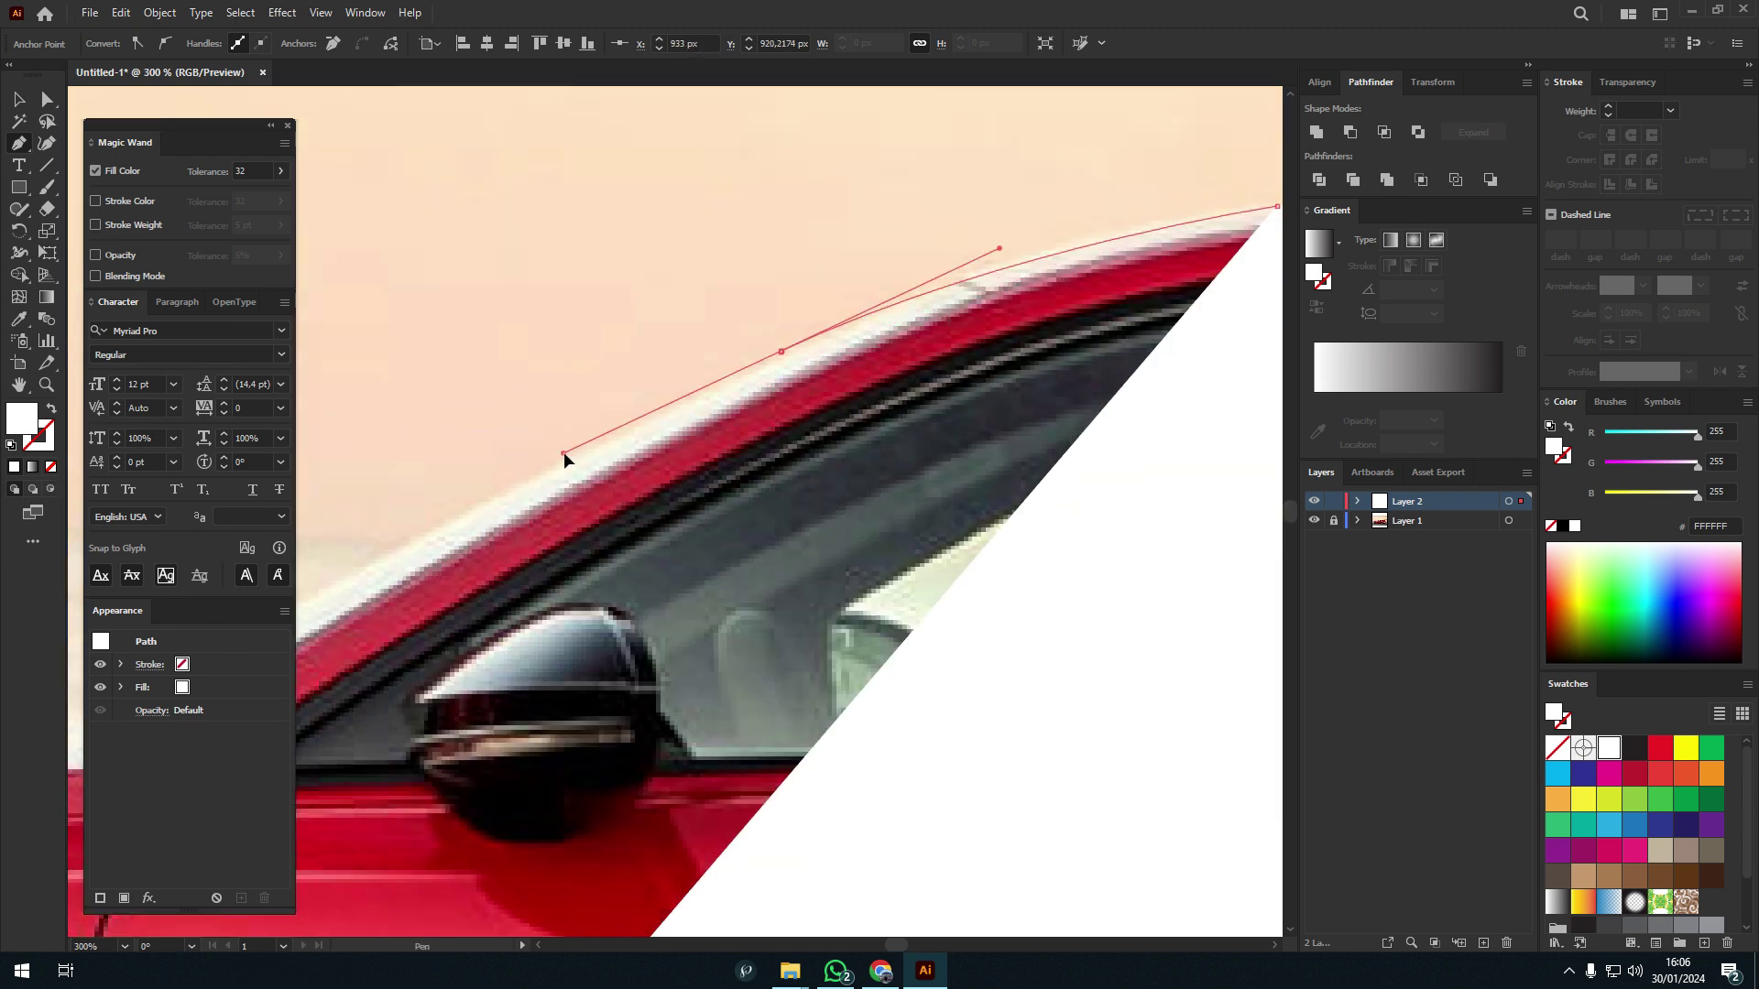
scroll(494, 412, "left", 5)
scroll(522, 375, "left", 5)
scroll(522, 381, "left", 5)
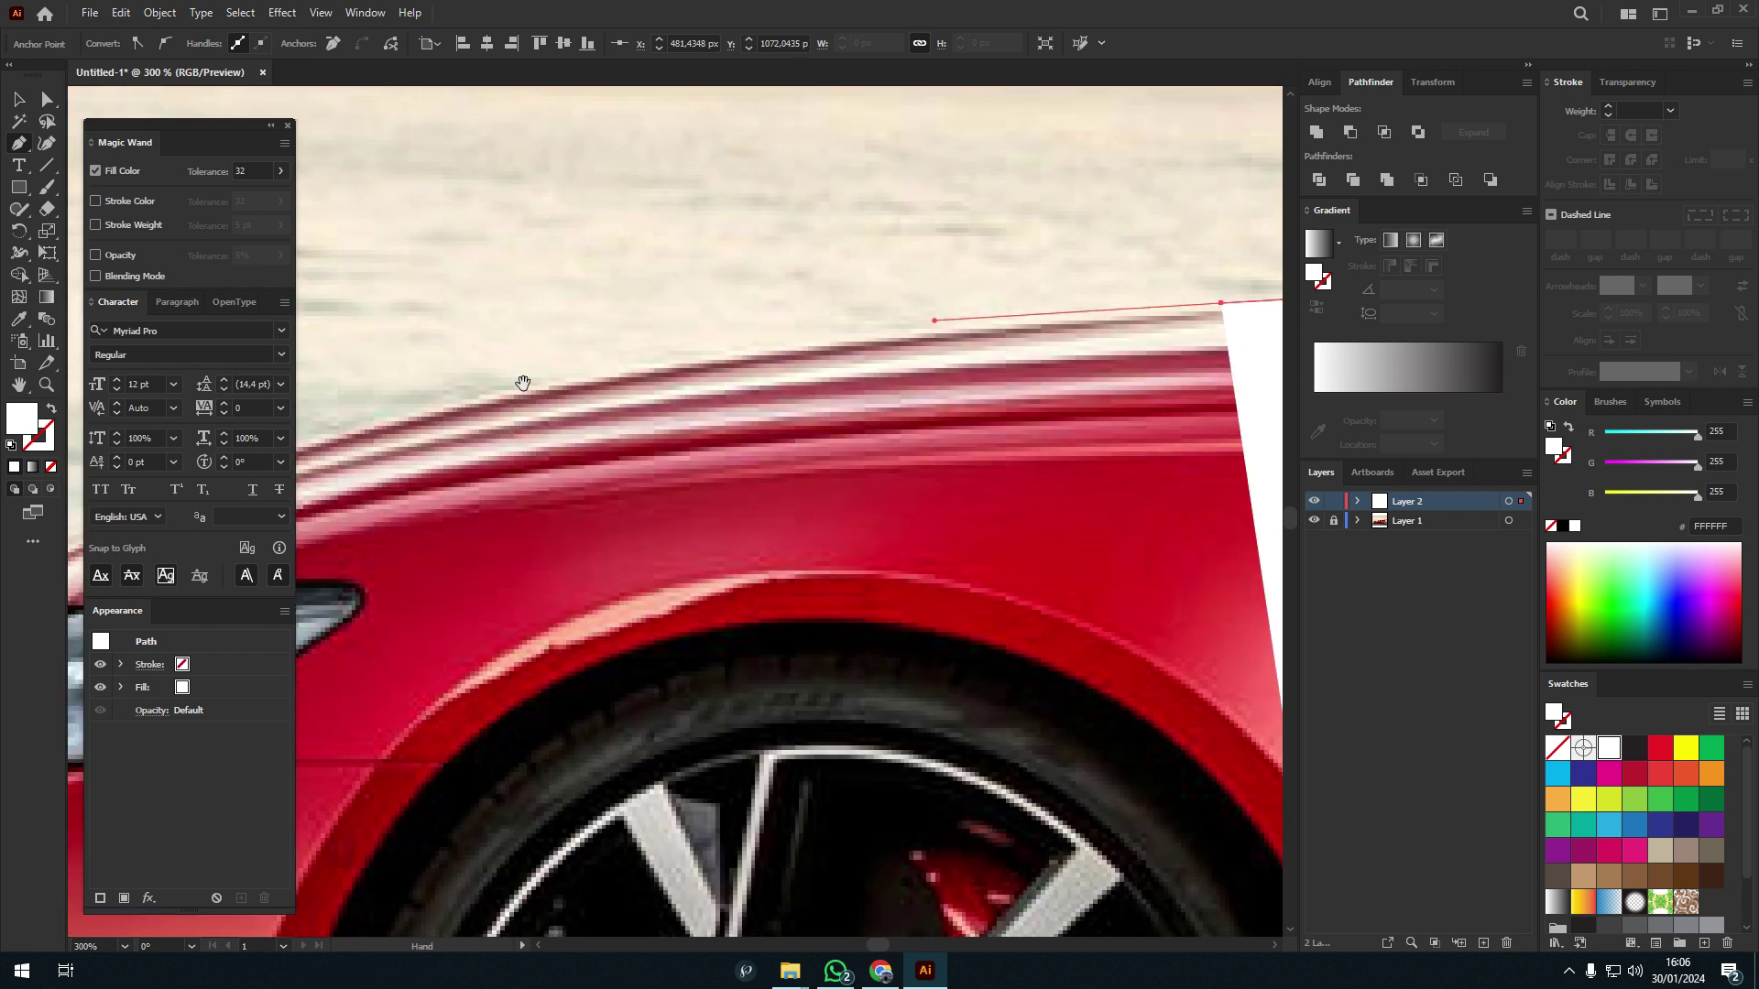
scroll(522, 380, "left", 3)
- Curve the outline over the front fender and bumper tip, then make it a white stroke
left_click_drag(705, 385, 485, 448)
scroll(586, 447, "left", 3)
scroll(691, 446, "down", 3)
scroll(700, 485, "down", 3)
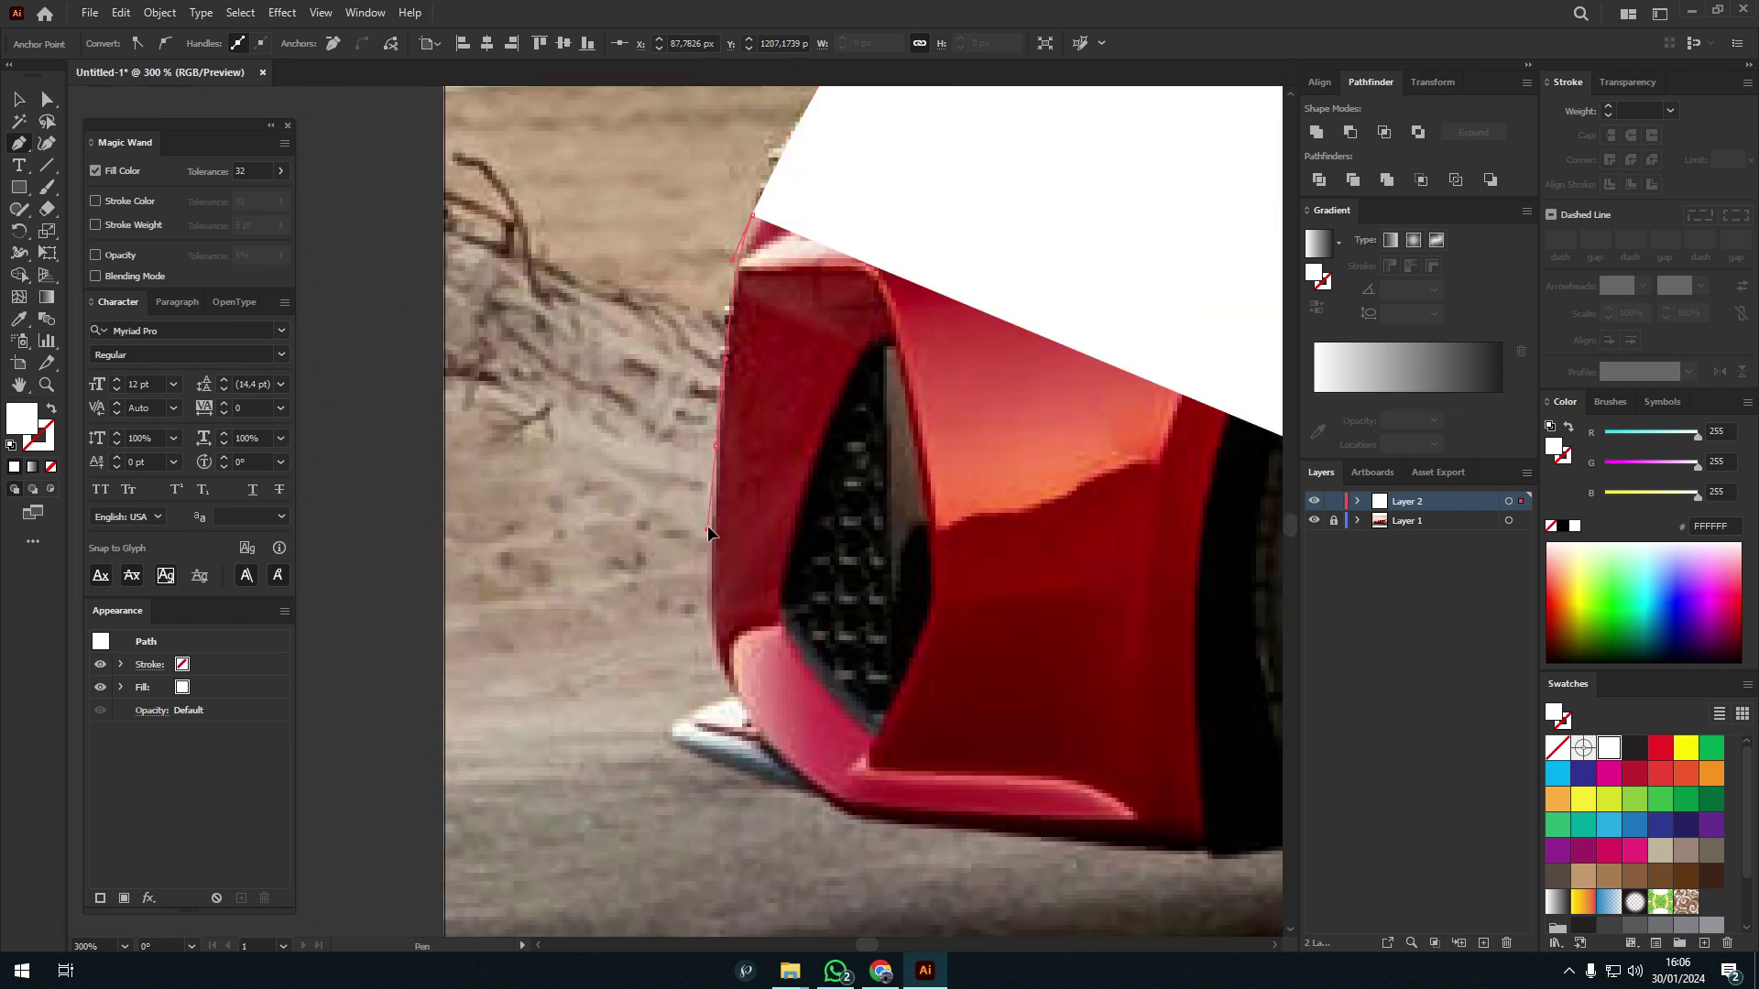
scroll(715, 495, "up", 2)
left_click(705, 476)
scroll(705, 477, "up", 2)
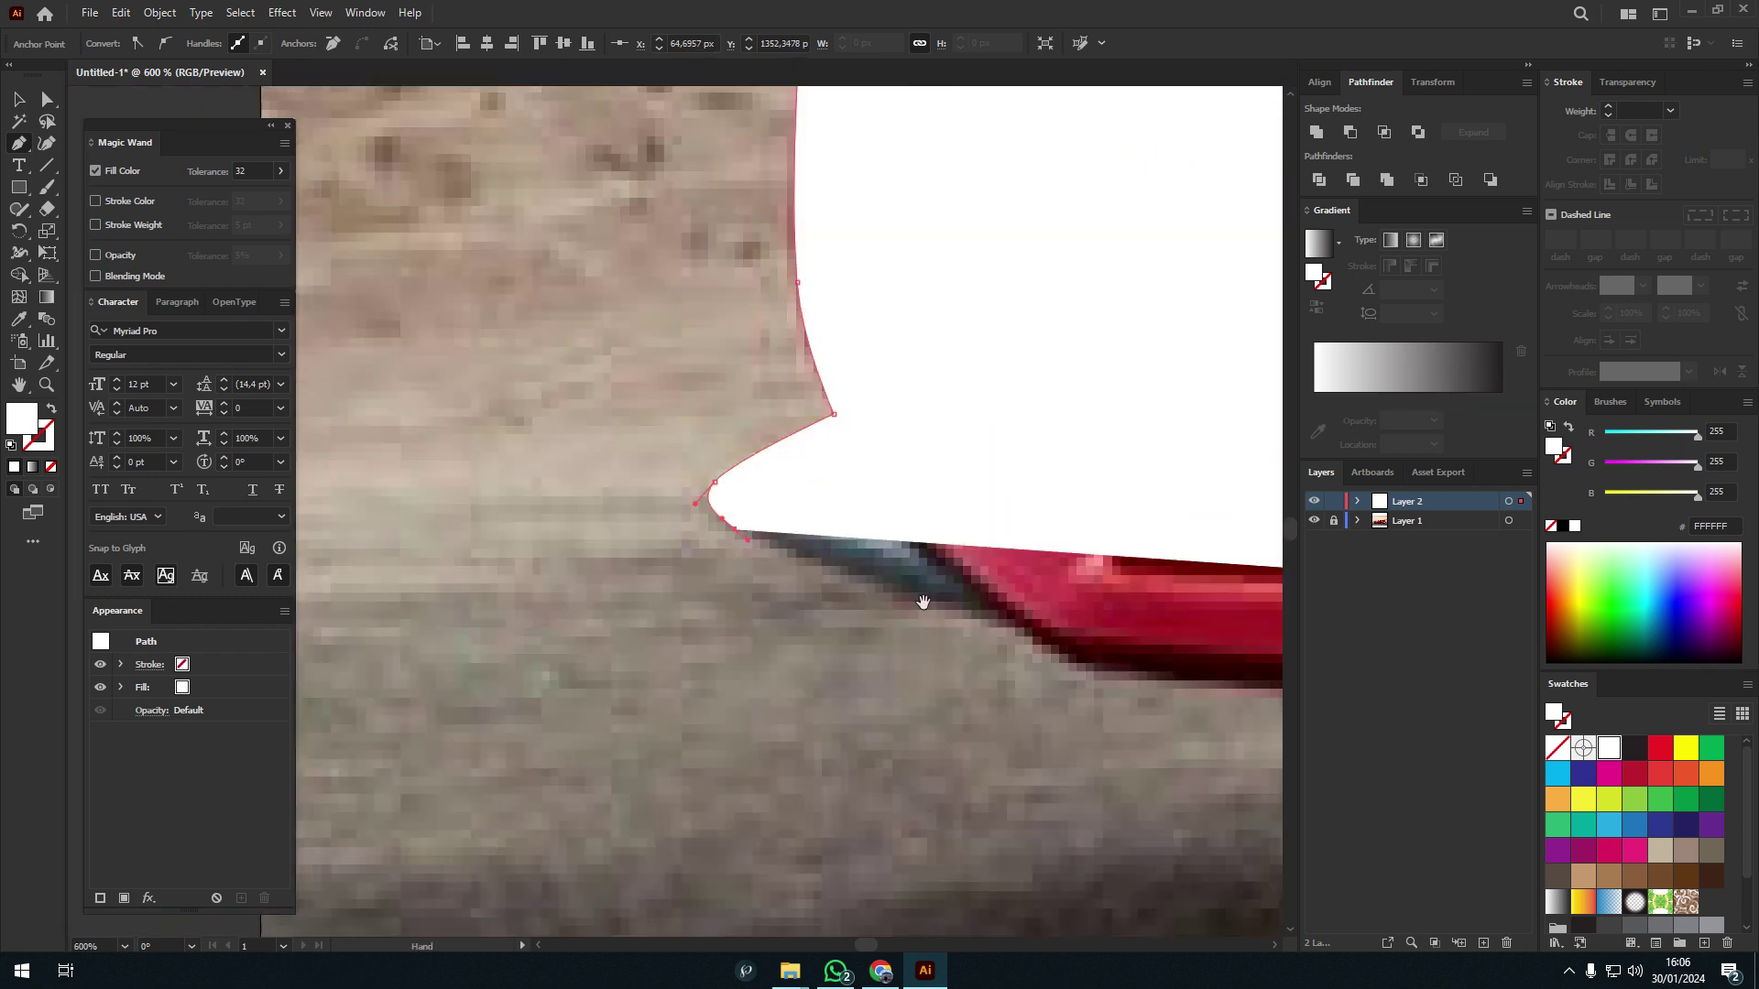
scroll(920, 597, "right", 3)
left_click(730, 553)
scroll(812, 614, "down", 2)
key("shift+x")
scroll(989, 615, "right", 3)
- Close the body outline via the front wheel arch and front sill back to its start
scroll(825, 605, "right", 3)
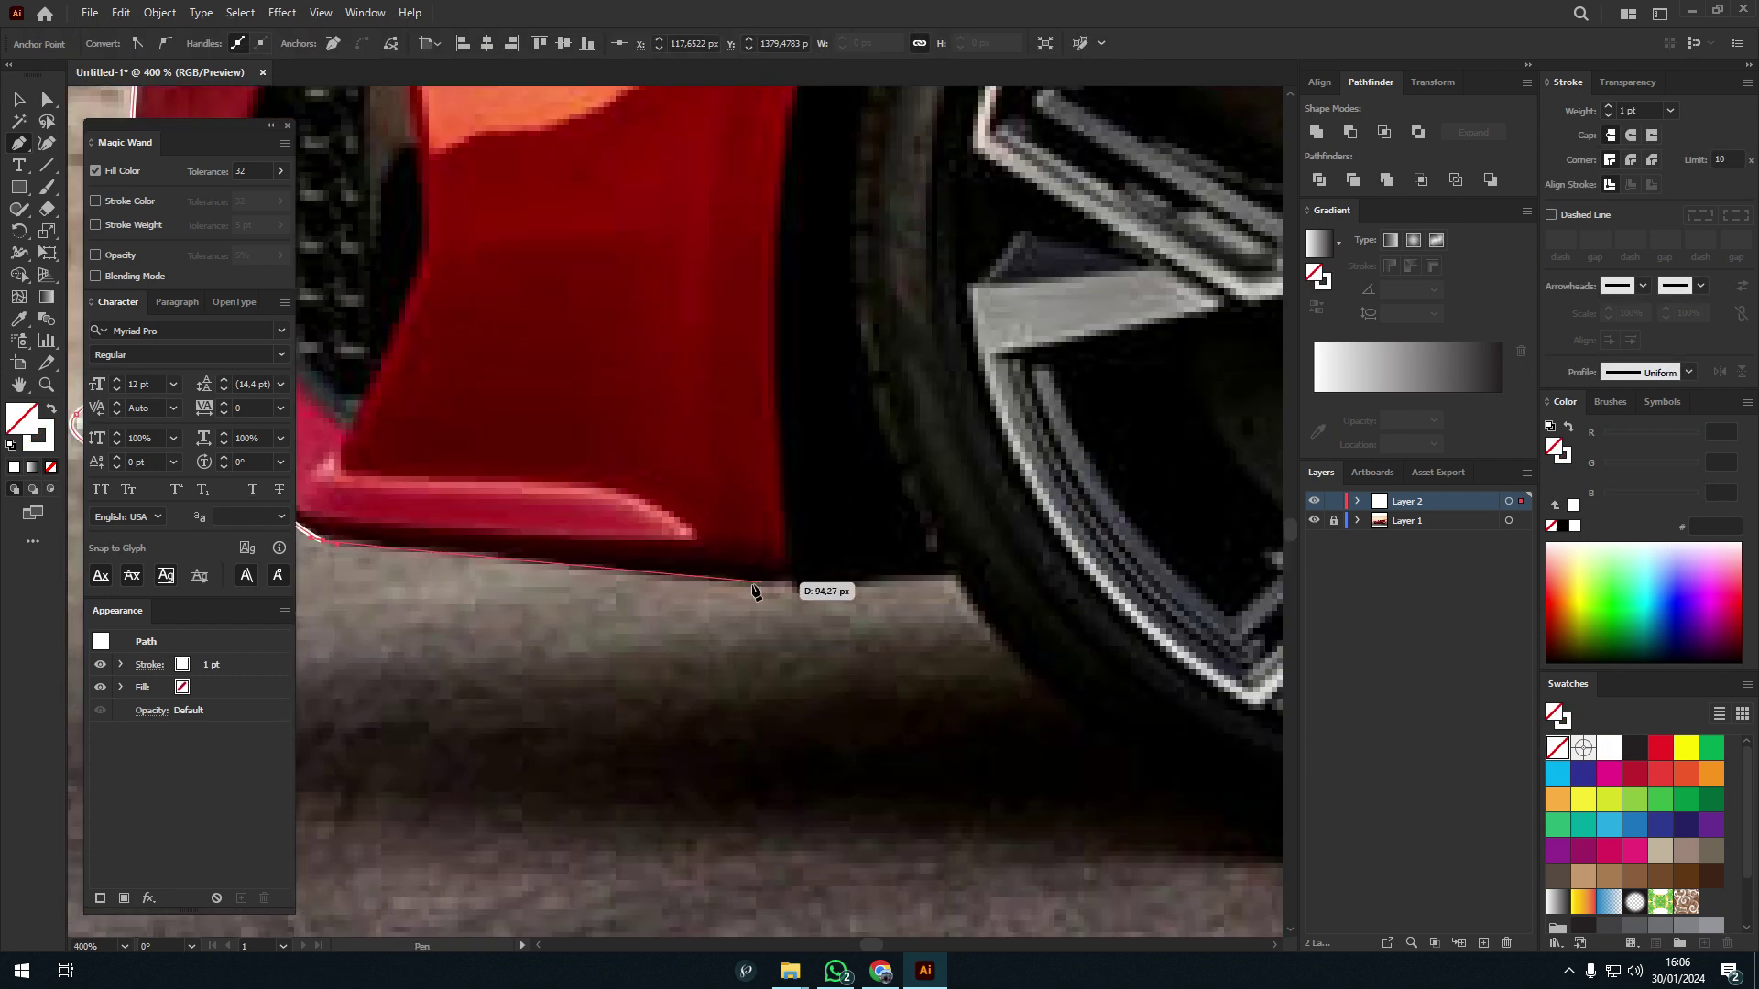
scroll(750, 586, "down", 2)
scroll(738, 321, "down", 1)
scroll(739, 320, "right", 3)
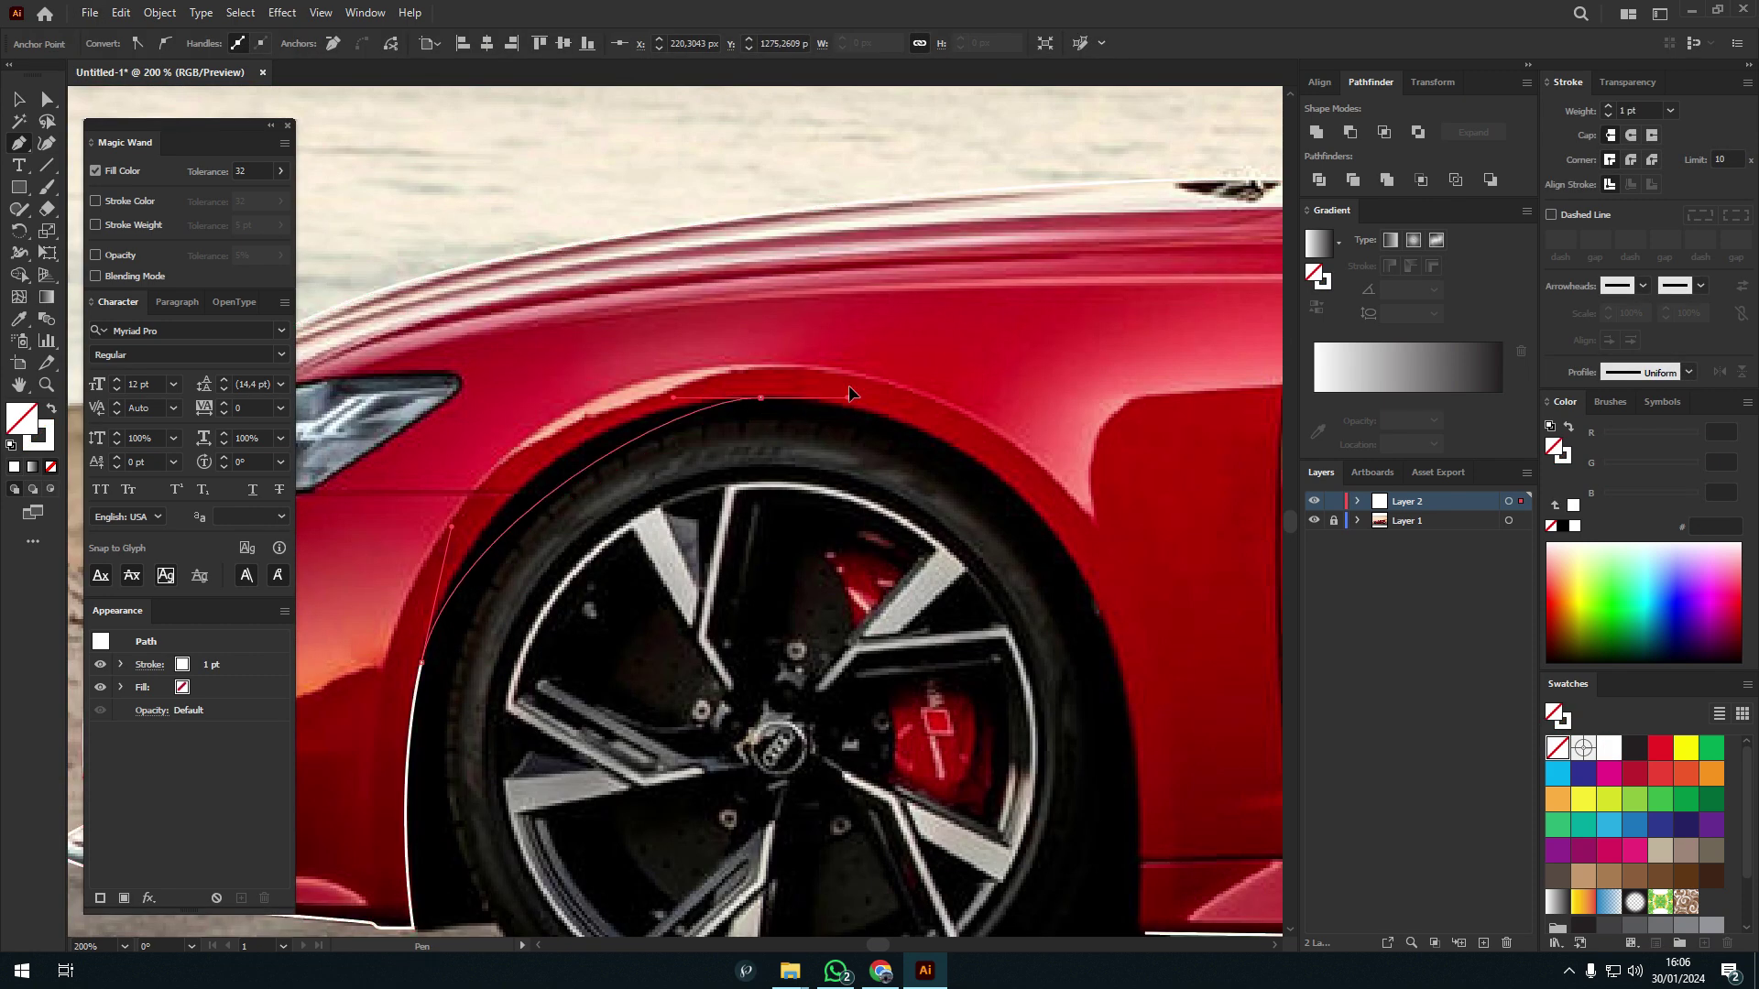
left_click_drag(725, 392, 912, 392)
scroll(898, 423, "right", 3)
left_click(920, 676)
scroll(920, 678, "down", 3)
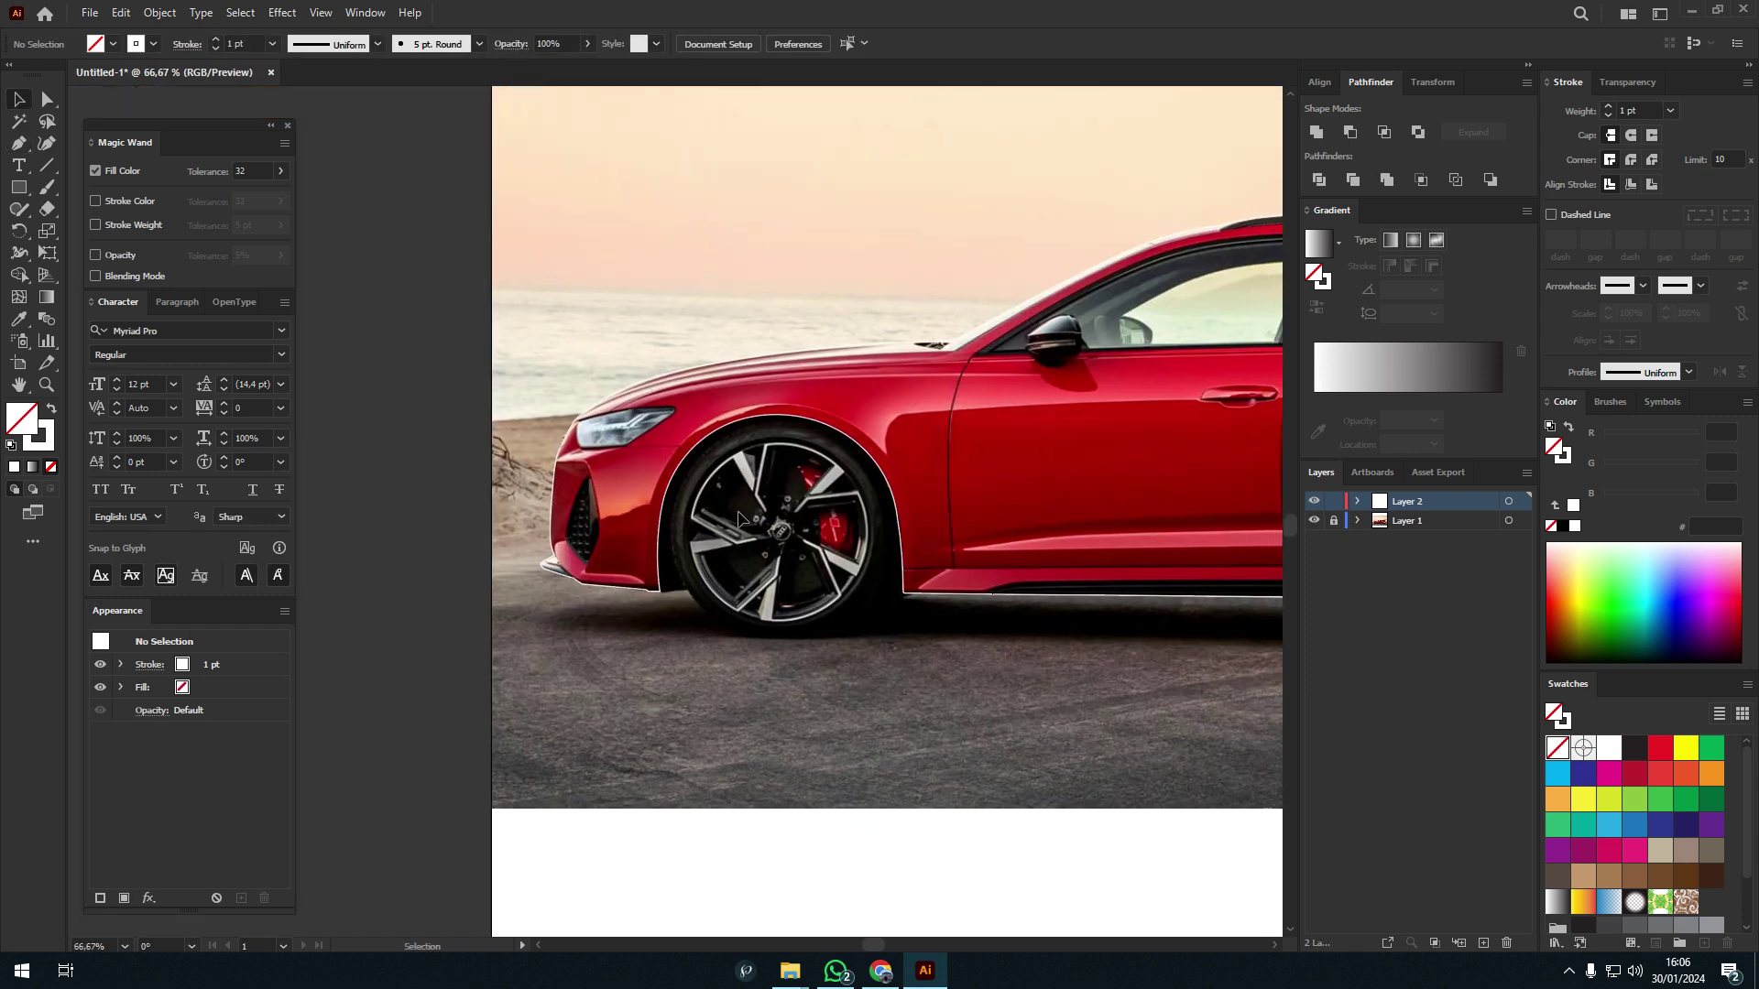
scroll(701, 513, "up", 3)
scroll(701, 513, "up", 2)
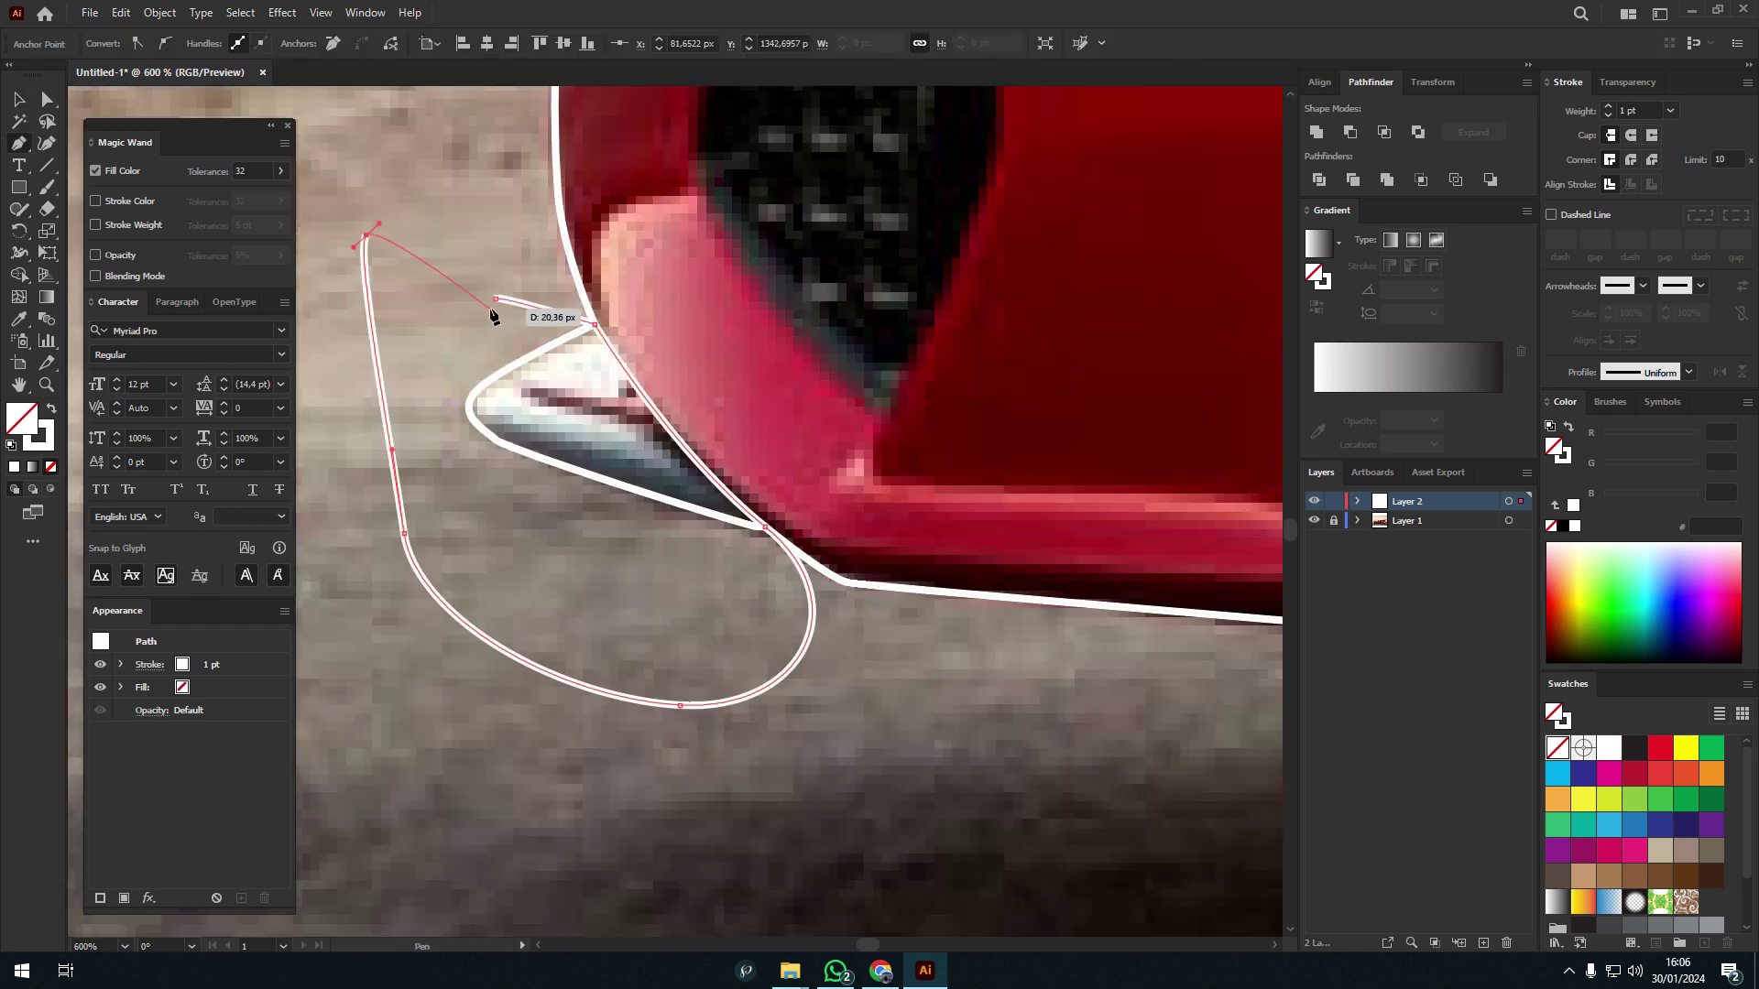
left_click(370, 240)
- Draw a closed outline around the air intake's upper edge and bumper tip
scroll(369, 240, "down", 2)
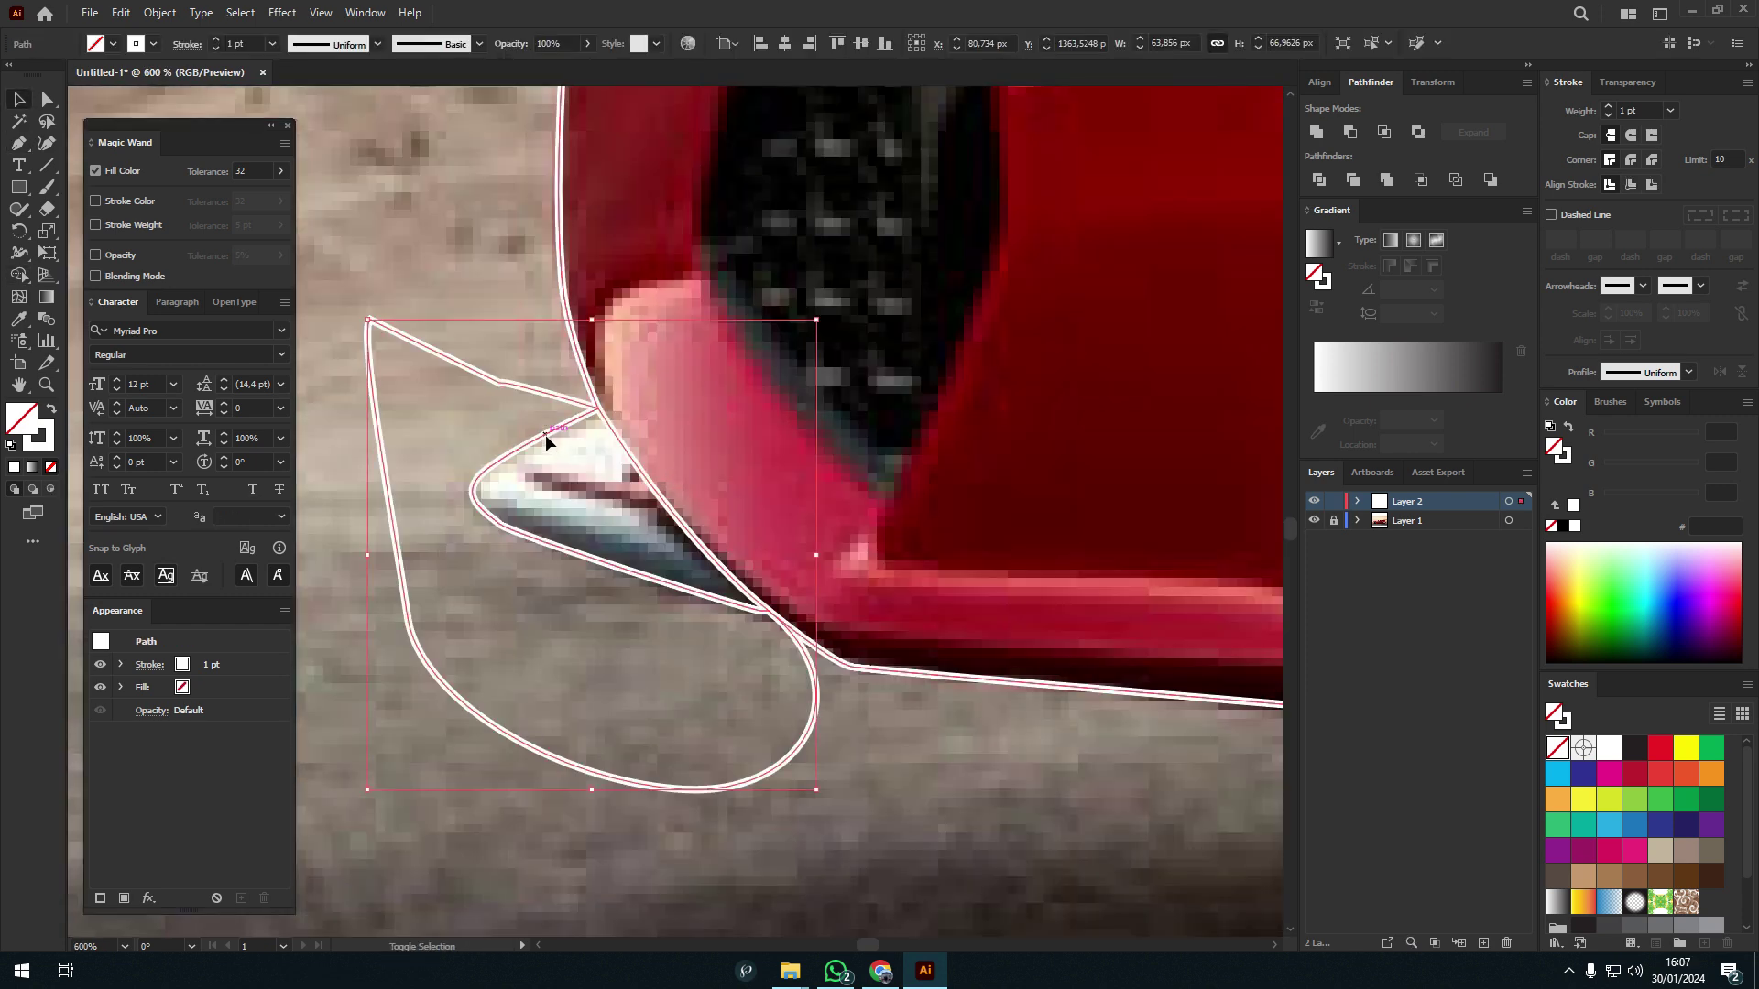
scroll(465, 409, "up", 3)
left_click(719, 326)
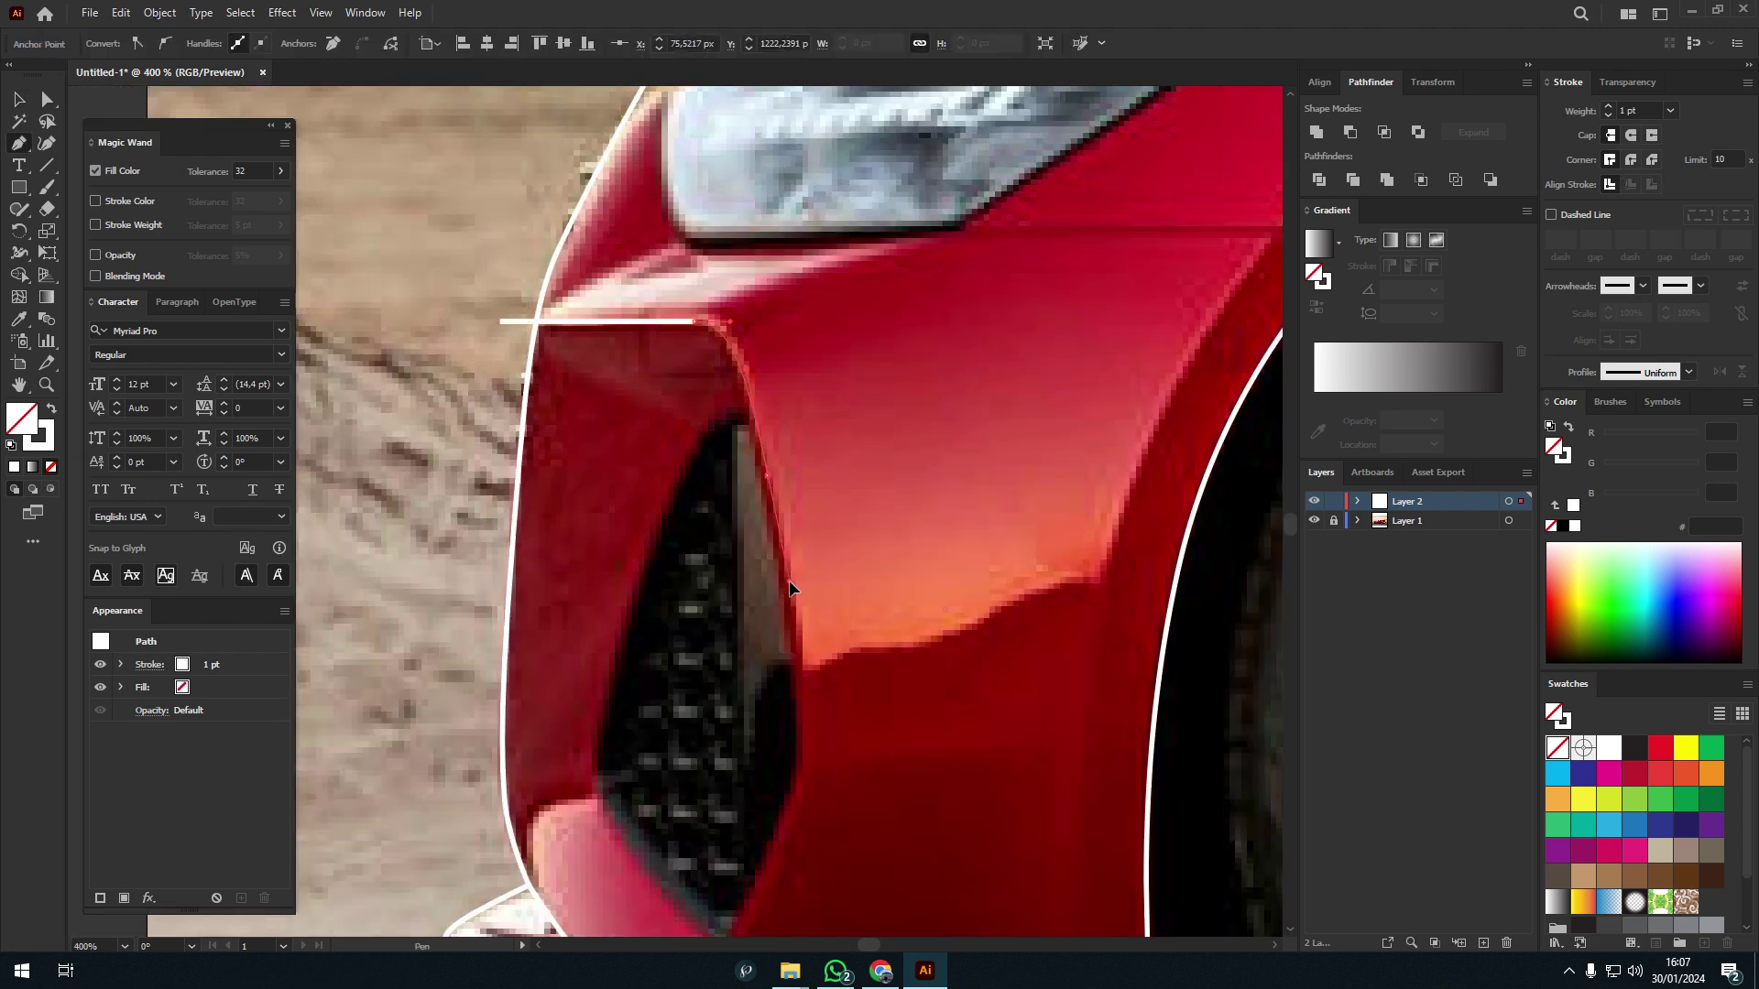
scroll(774, 498, "up", 1)
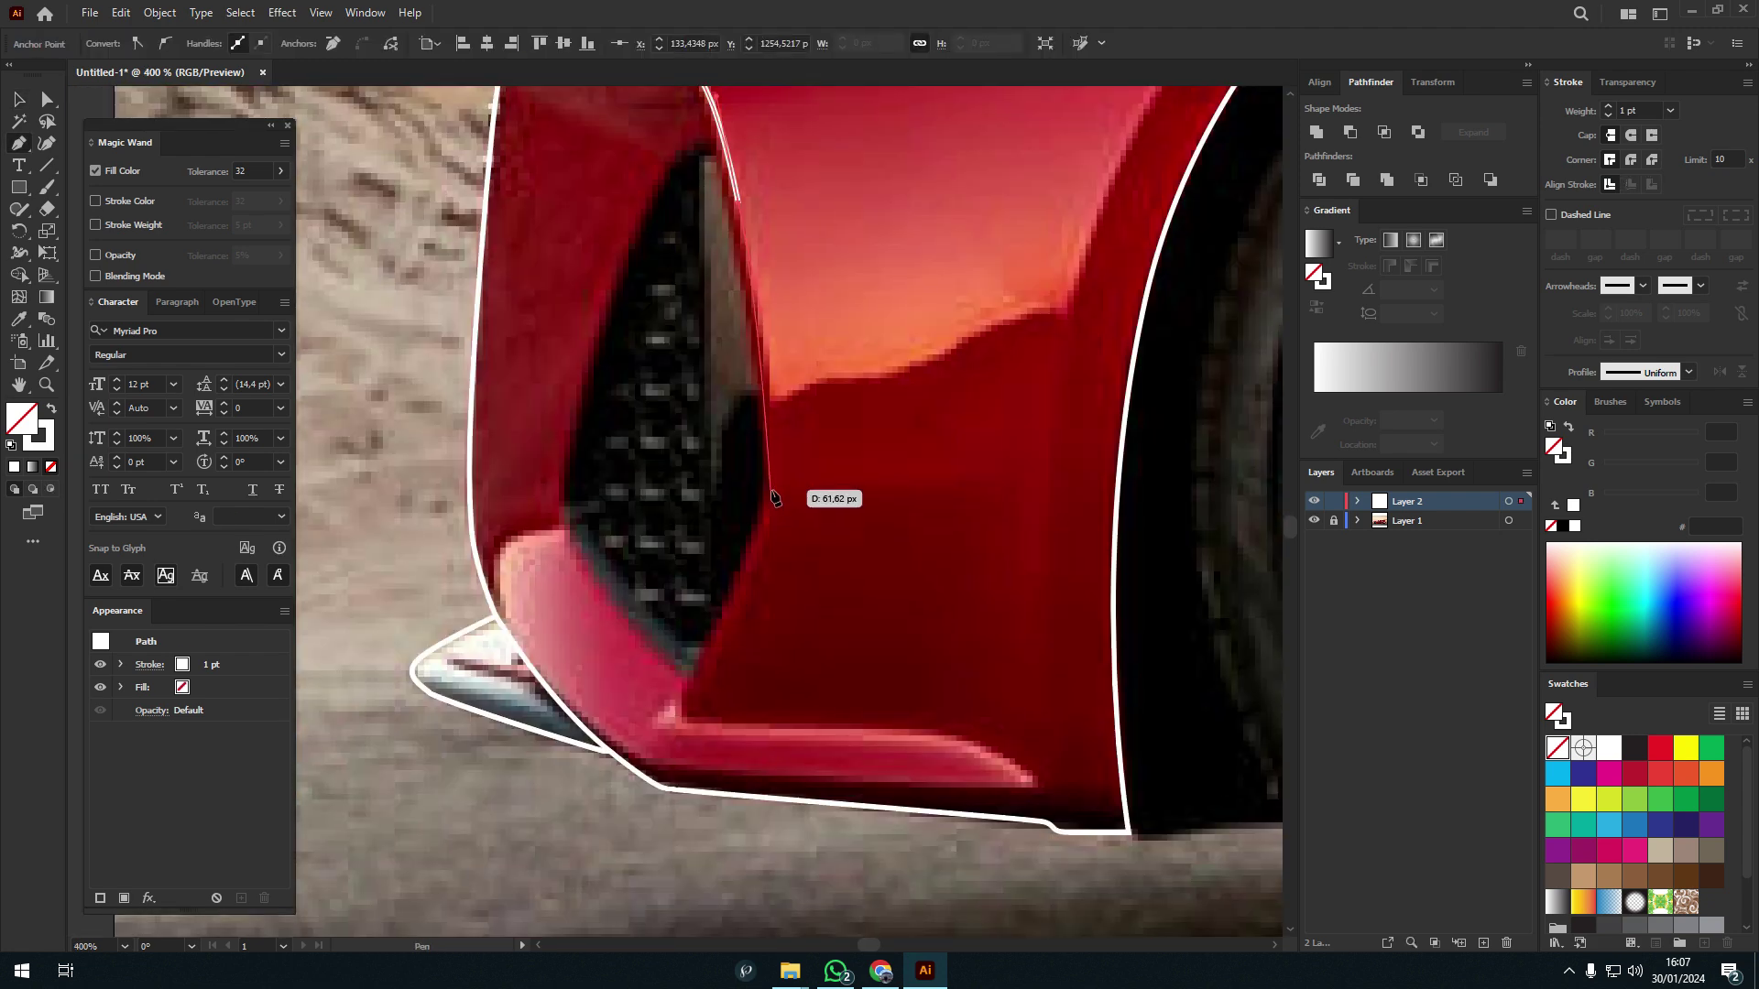
left_click(1033, 777)
left_click_drag(1035, 780, 943, 666)
scroll(1046, 778, "down", 3)
left_click(707, 196)
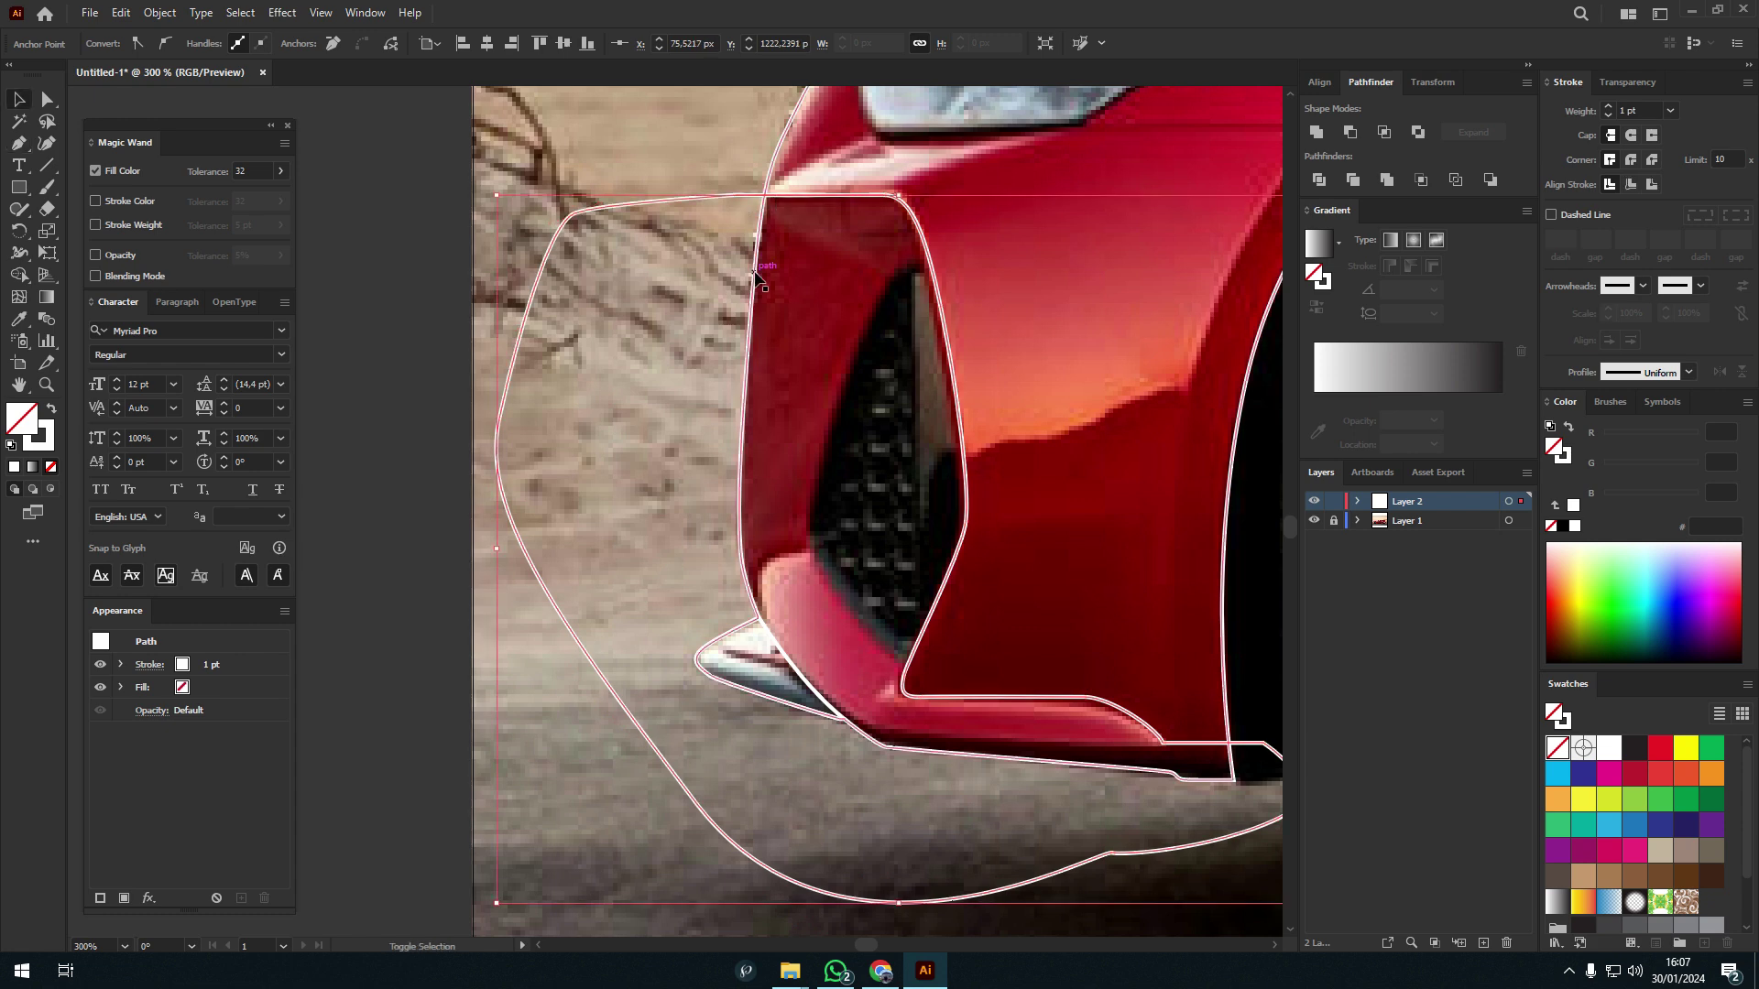
scroll(641, 591, "up", 3)
- Remove the stray curved loop drawn beneath the bumper lip
left_click_drag(987, 600, 1136, 567)
left_click_drag(857, 780, 696, 760)
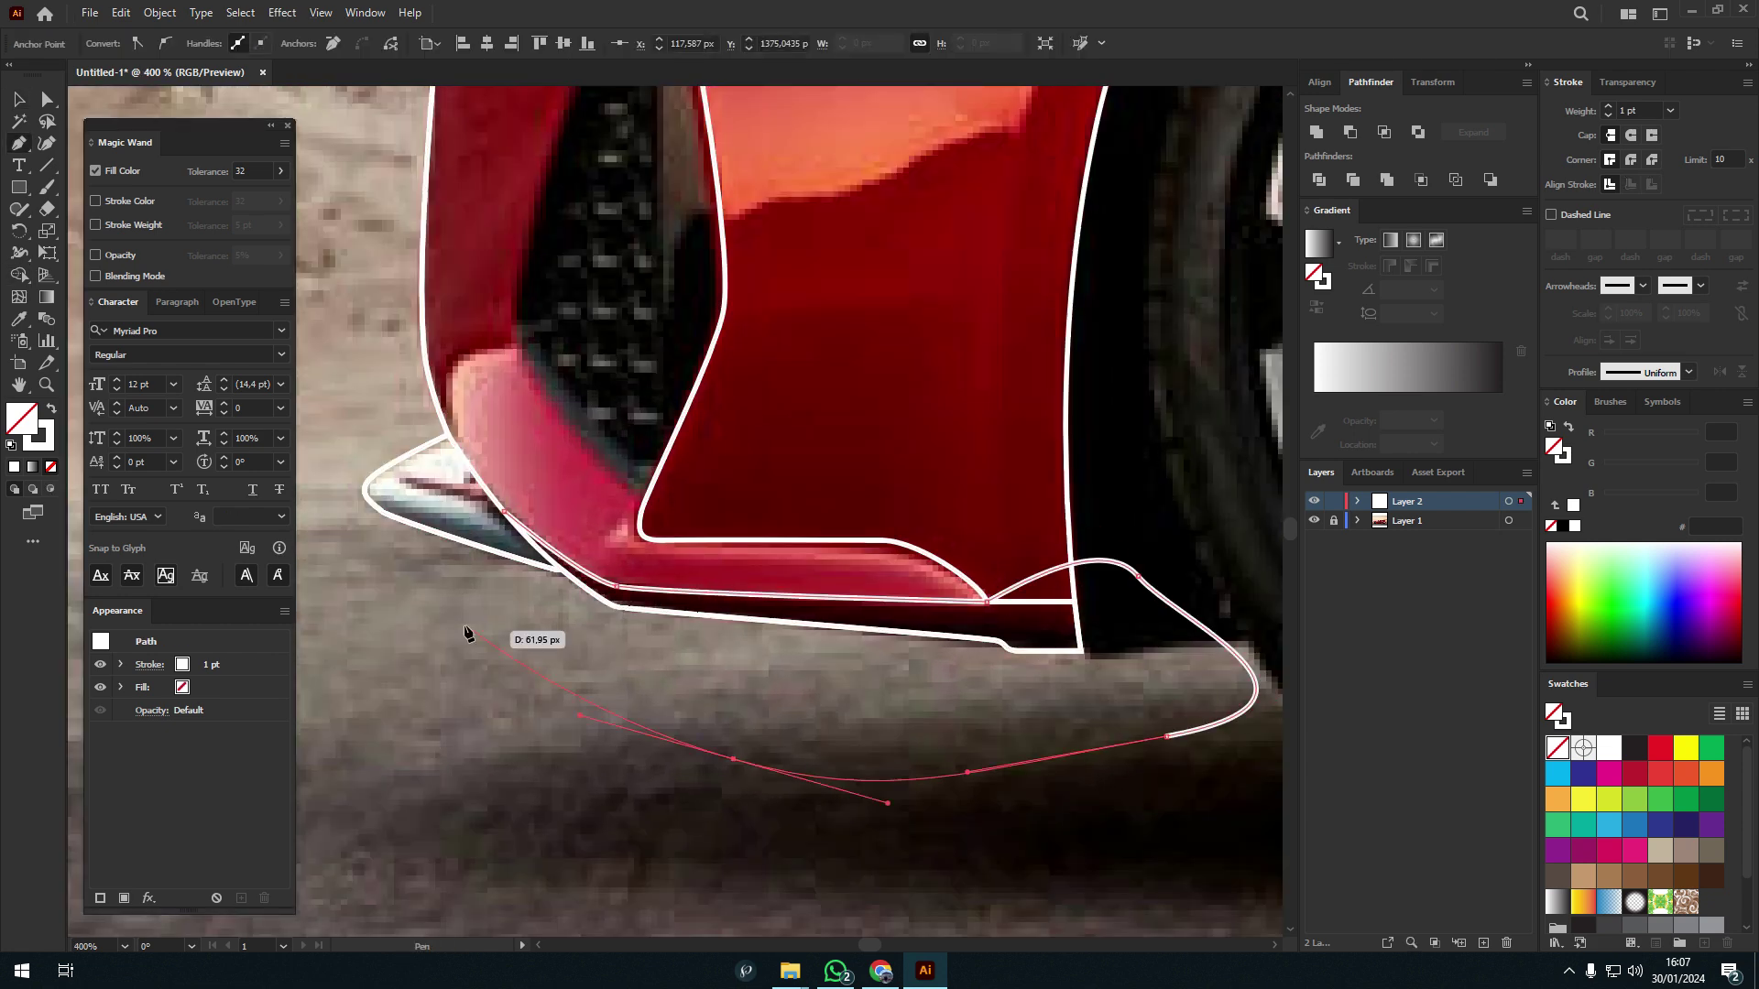
left_click(586, 582)
key("Delete")
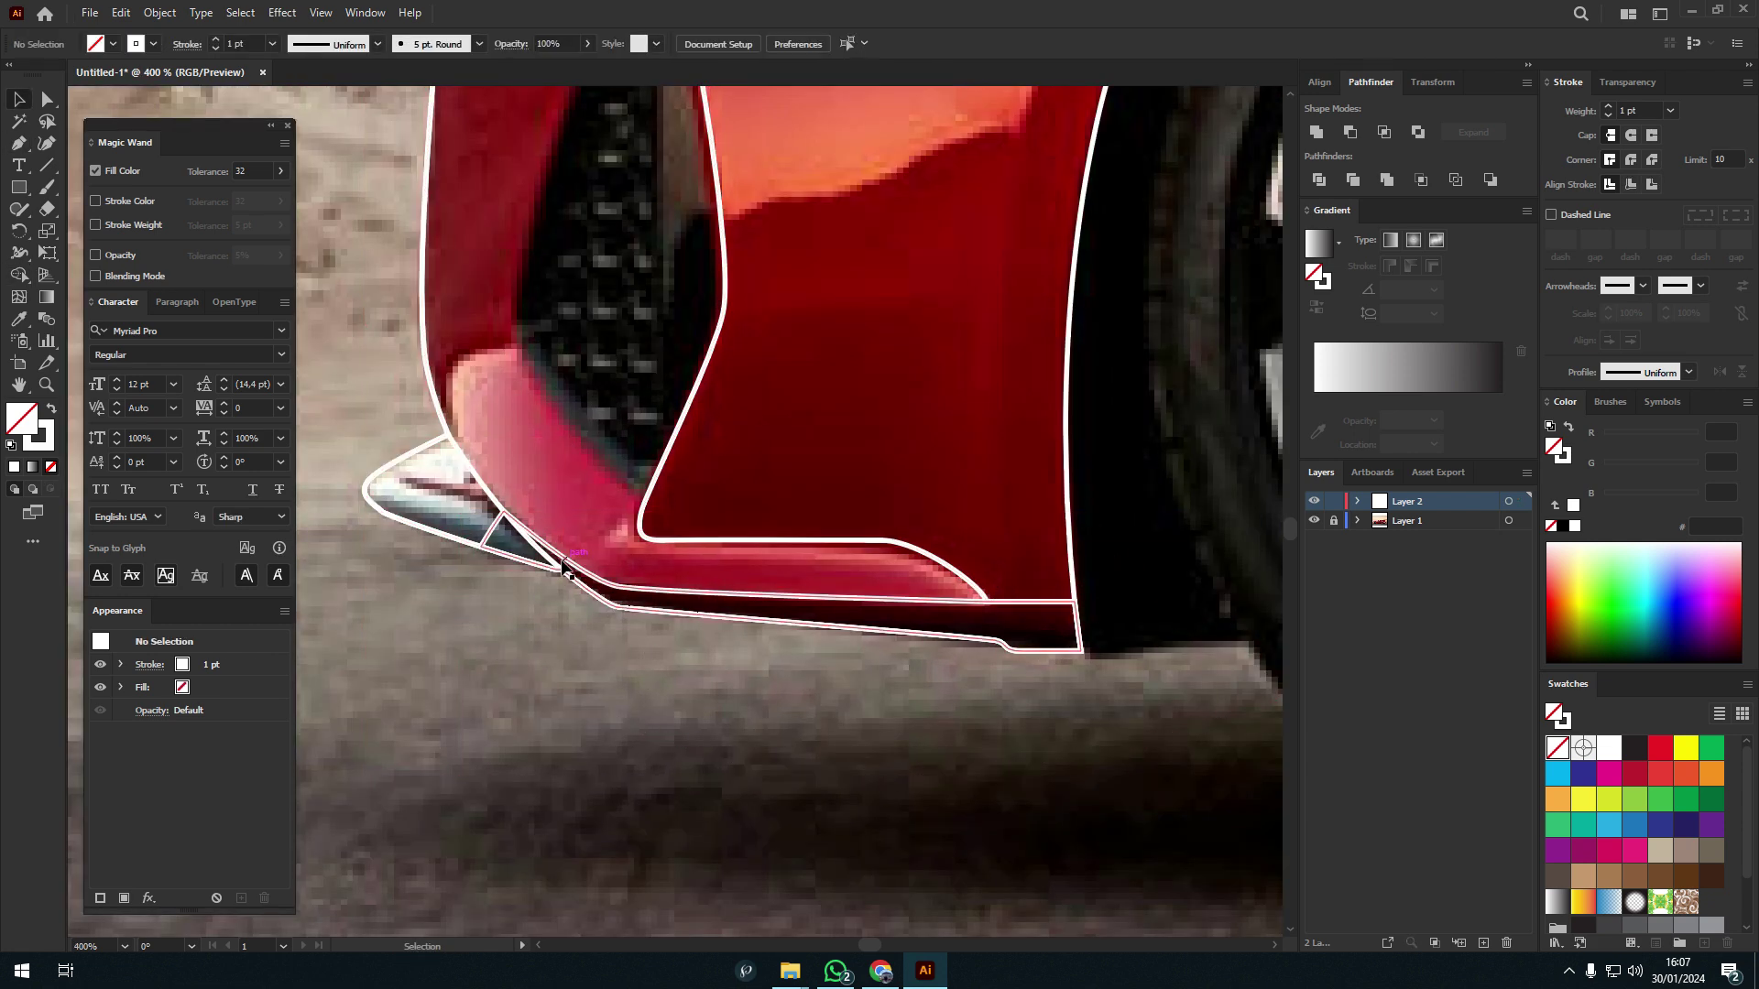
- Trace a closed outline along the intake's inner edge and select it
key("p")
scroll(766, 360, "down", 2)
scroll(765, 360, "up", 2)
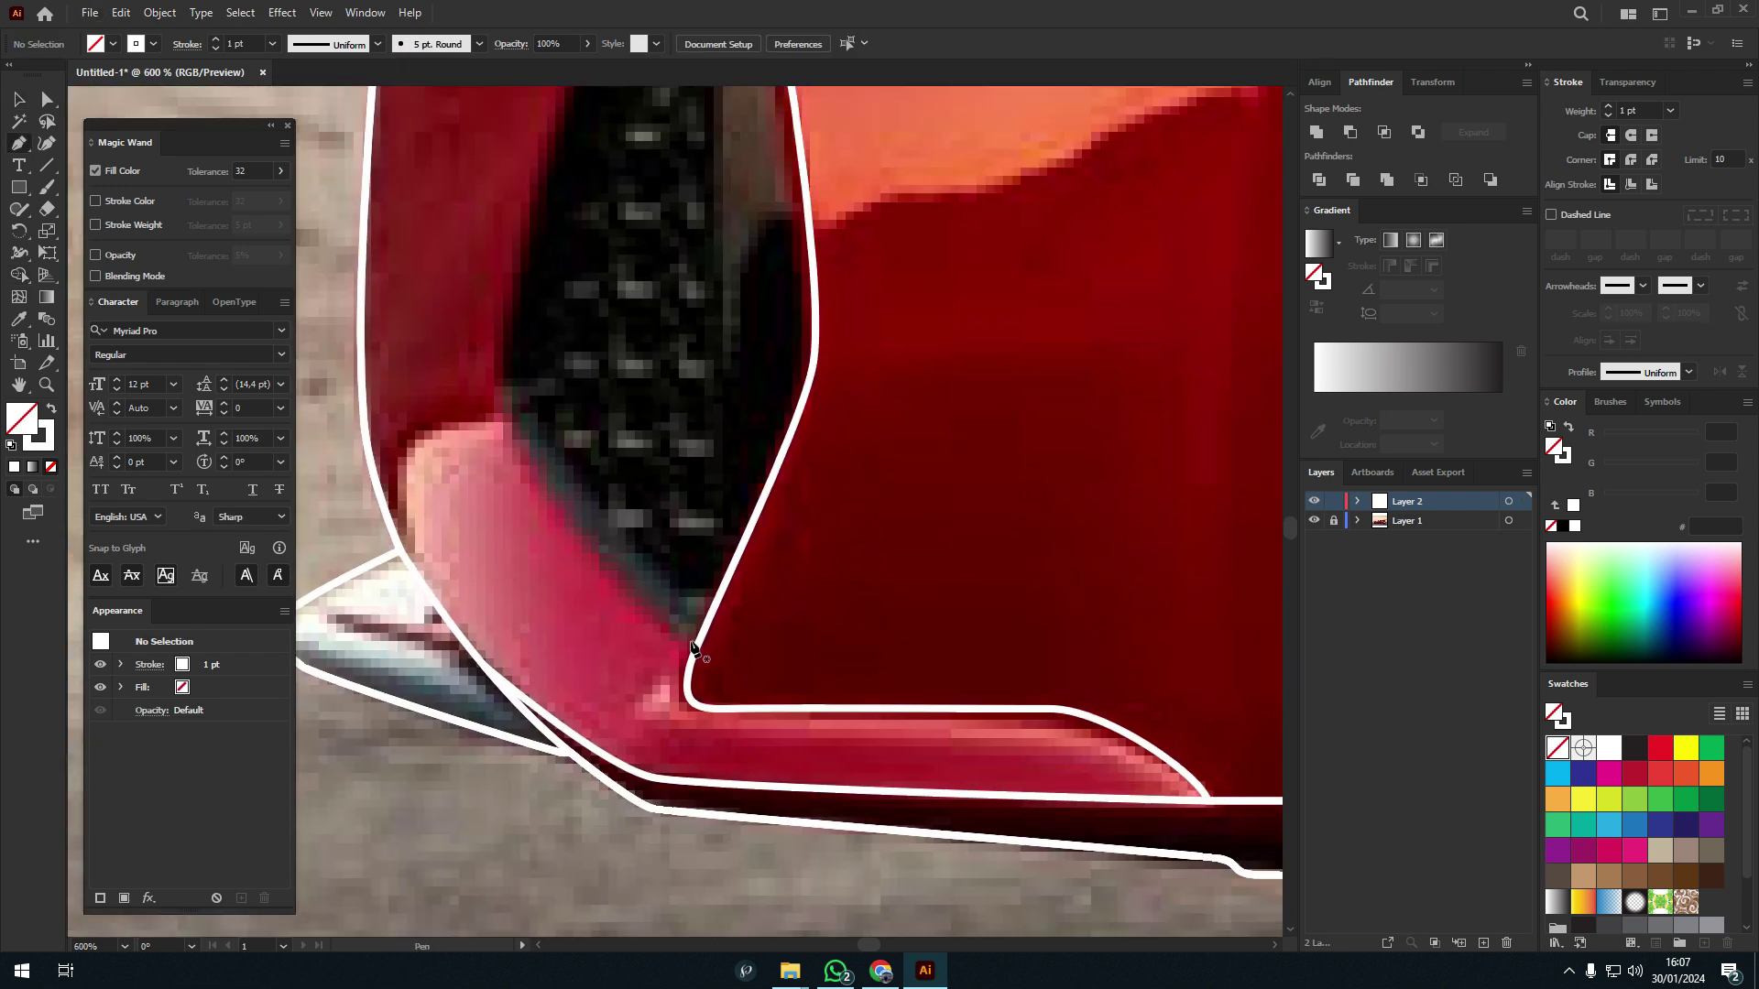
left_click(687, 466)
scroll(531, 586, "down", 3)
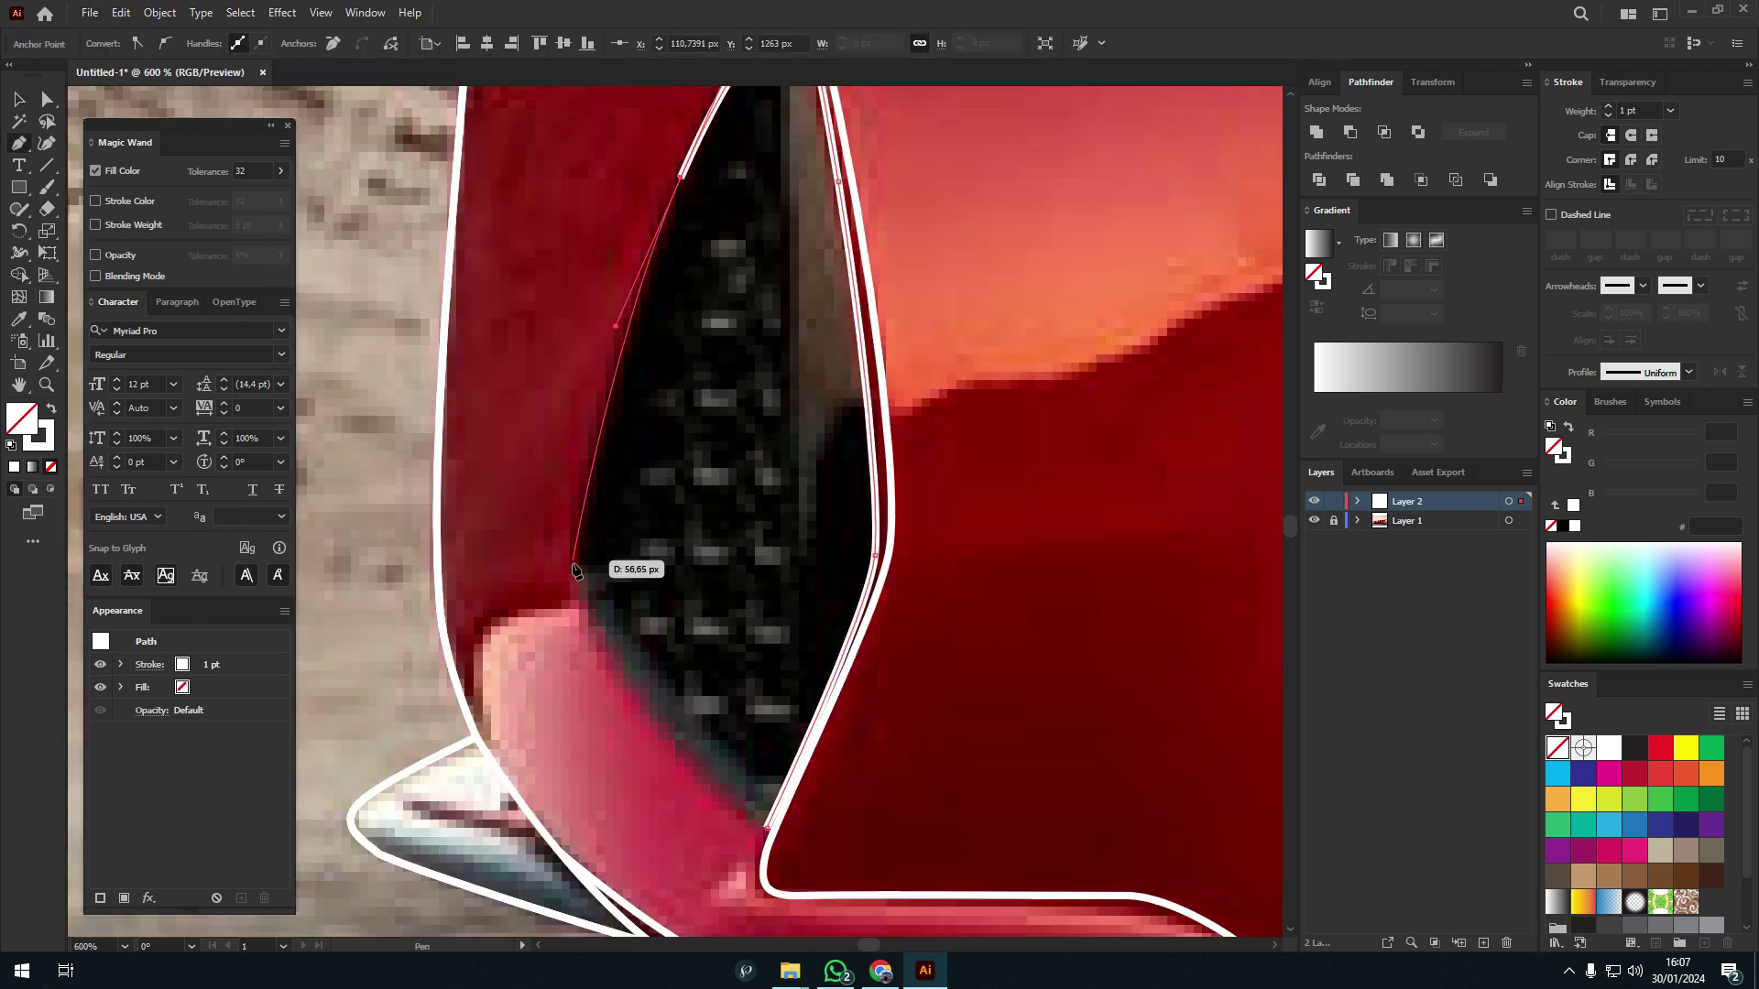
left_click(767, 830)
key("v")
scroll(717, 610, "down", 3)
key("v")
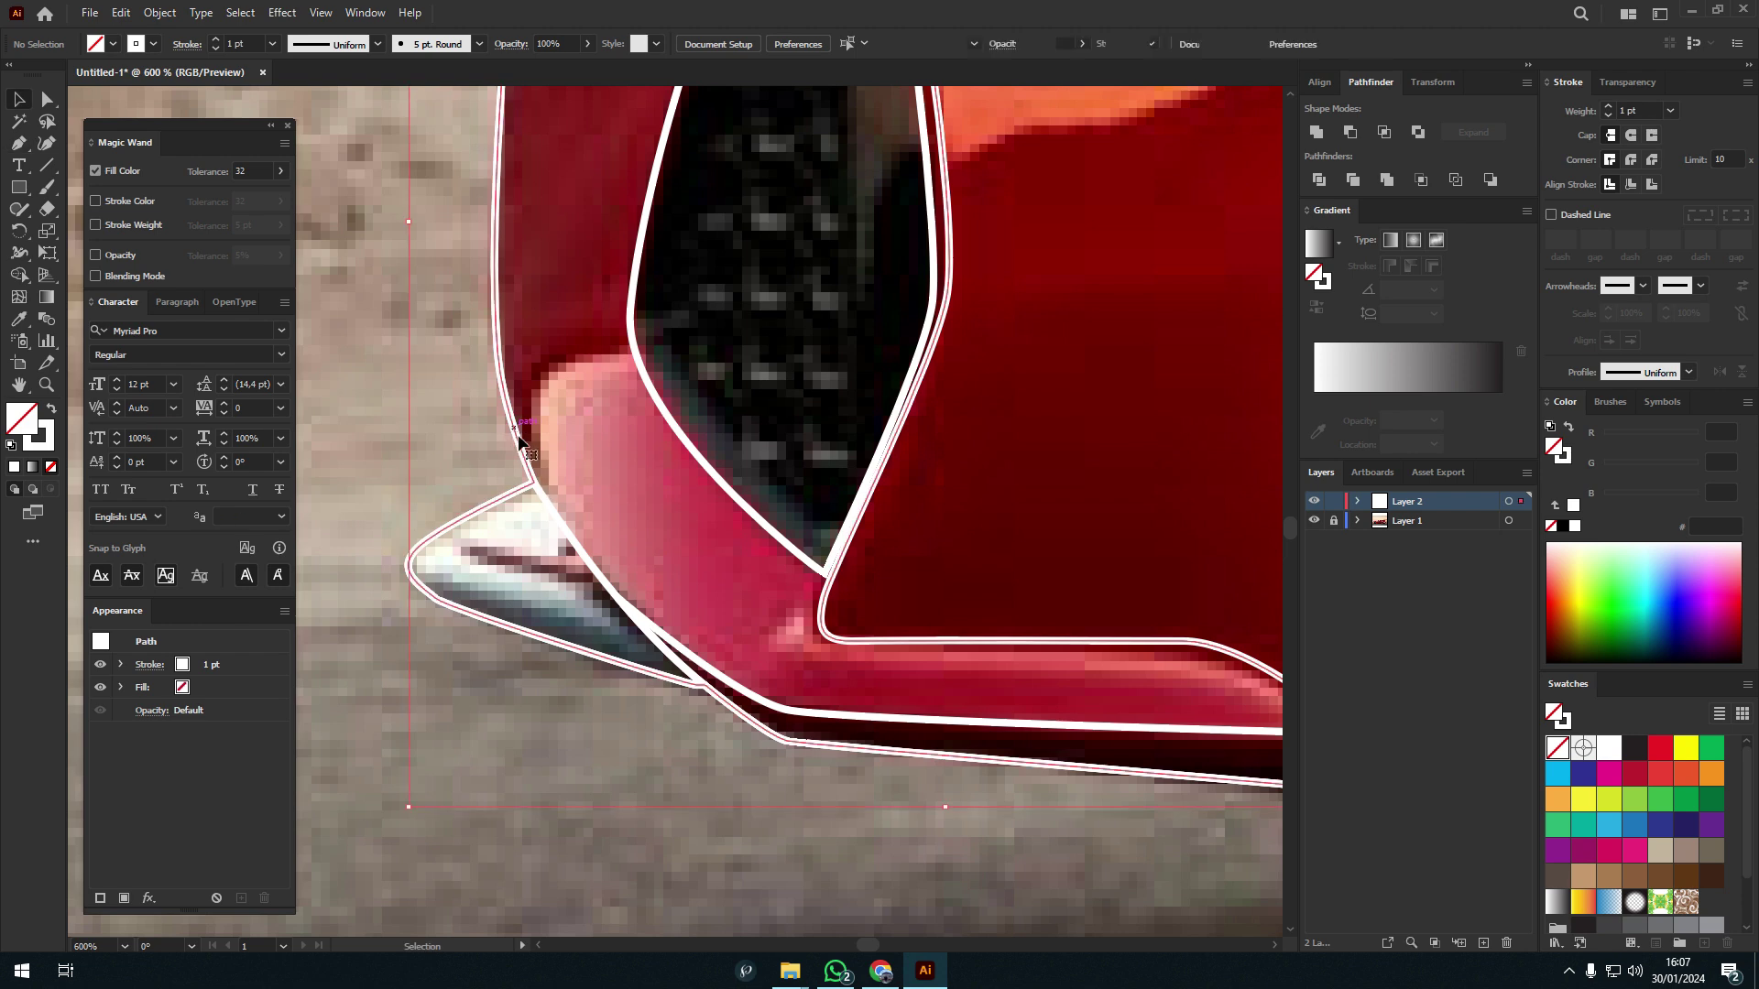
left_click(583, 550)
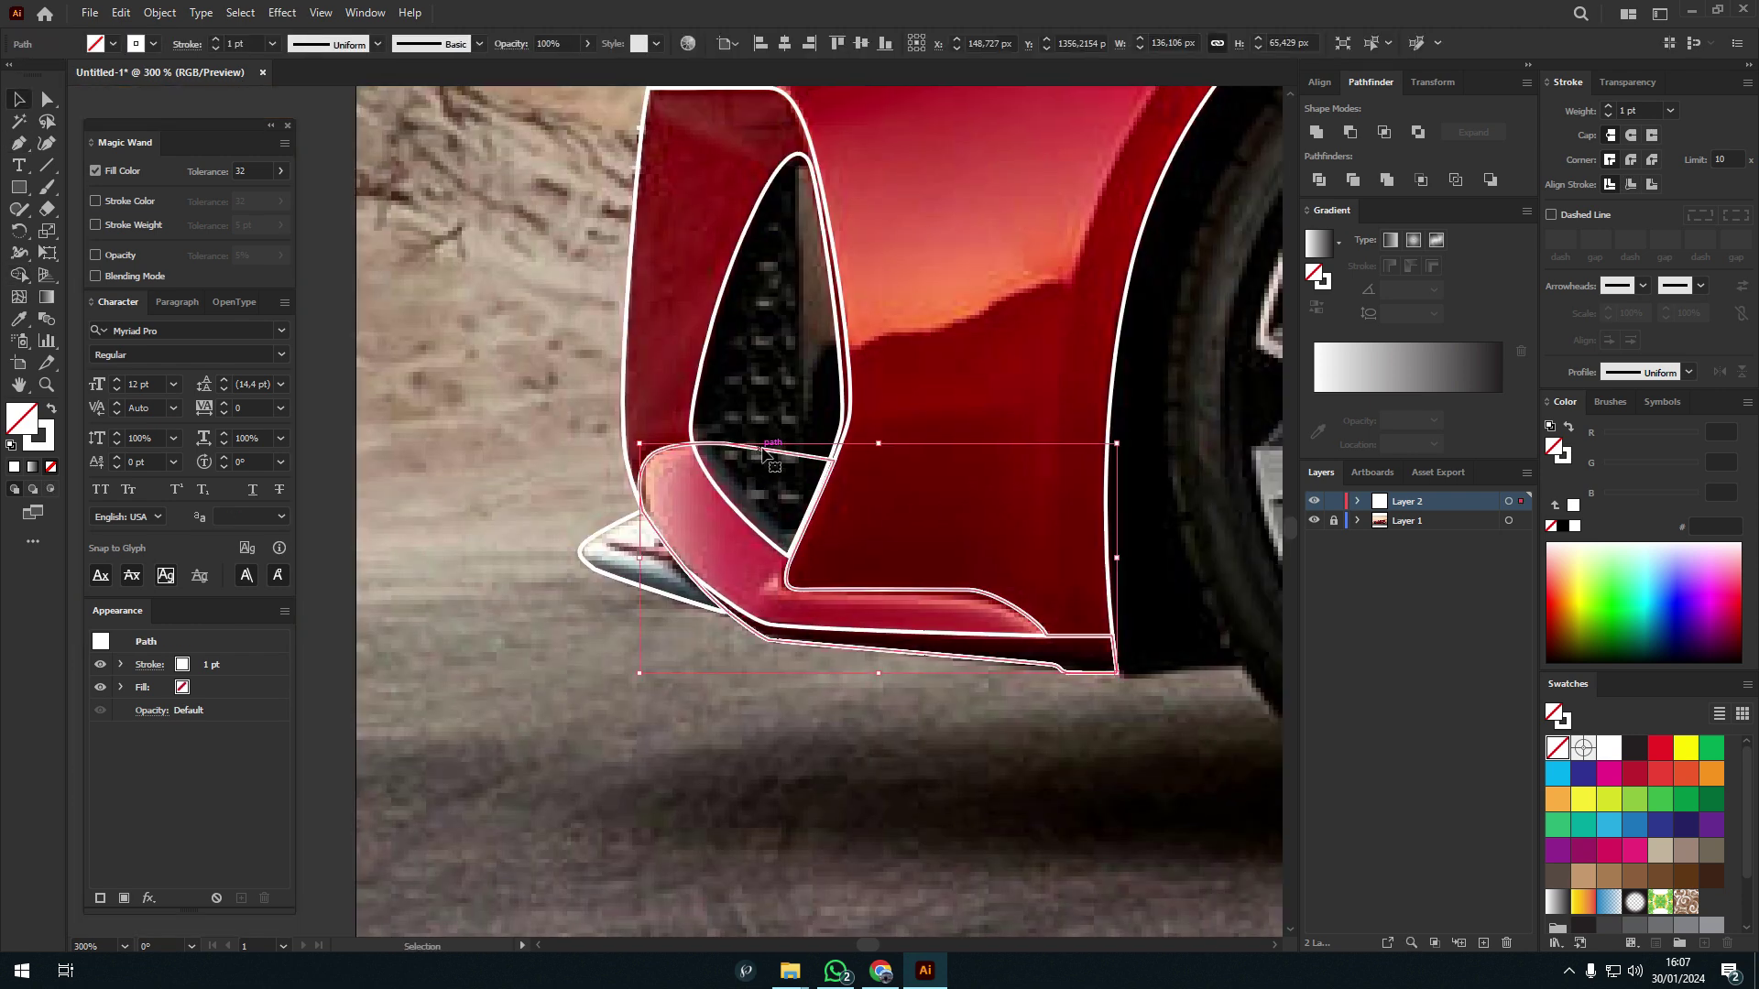
- Nudge the lower lip outline and draw a vertical divider line through the air intake
left_click_drag(806, 487, 815, 517)
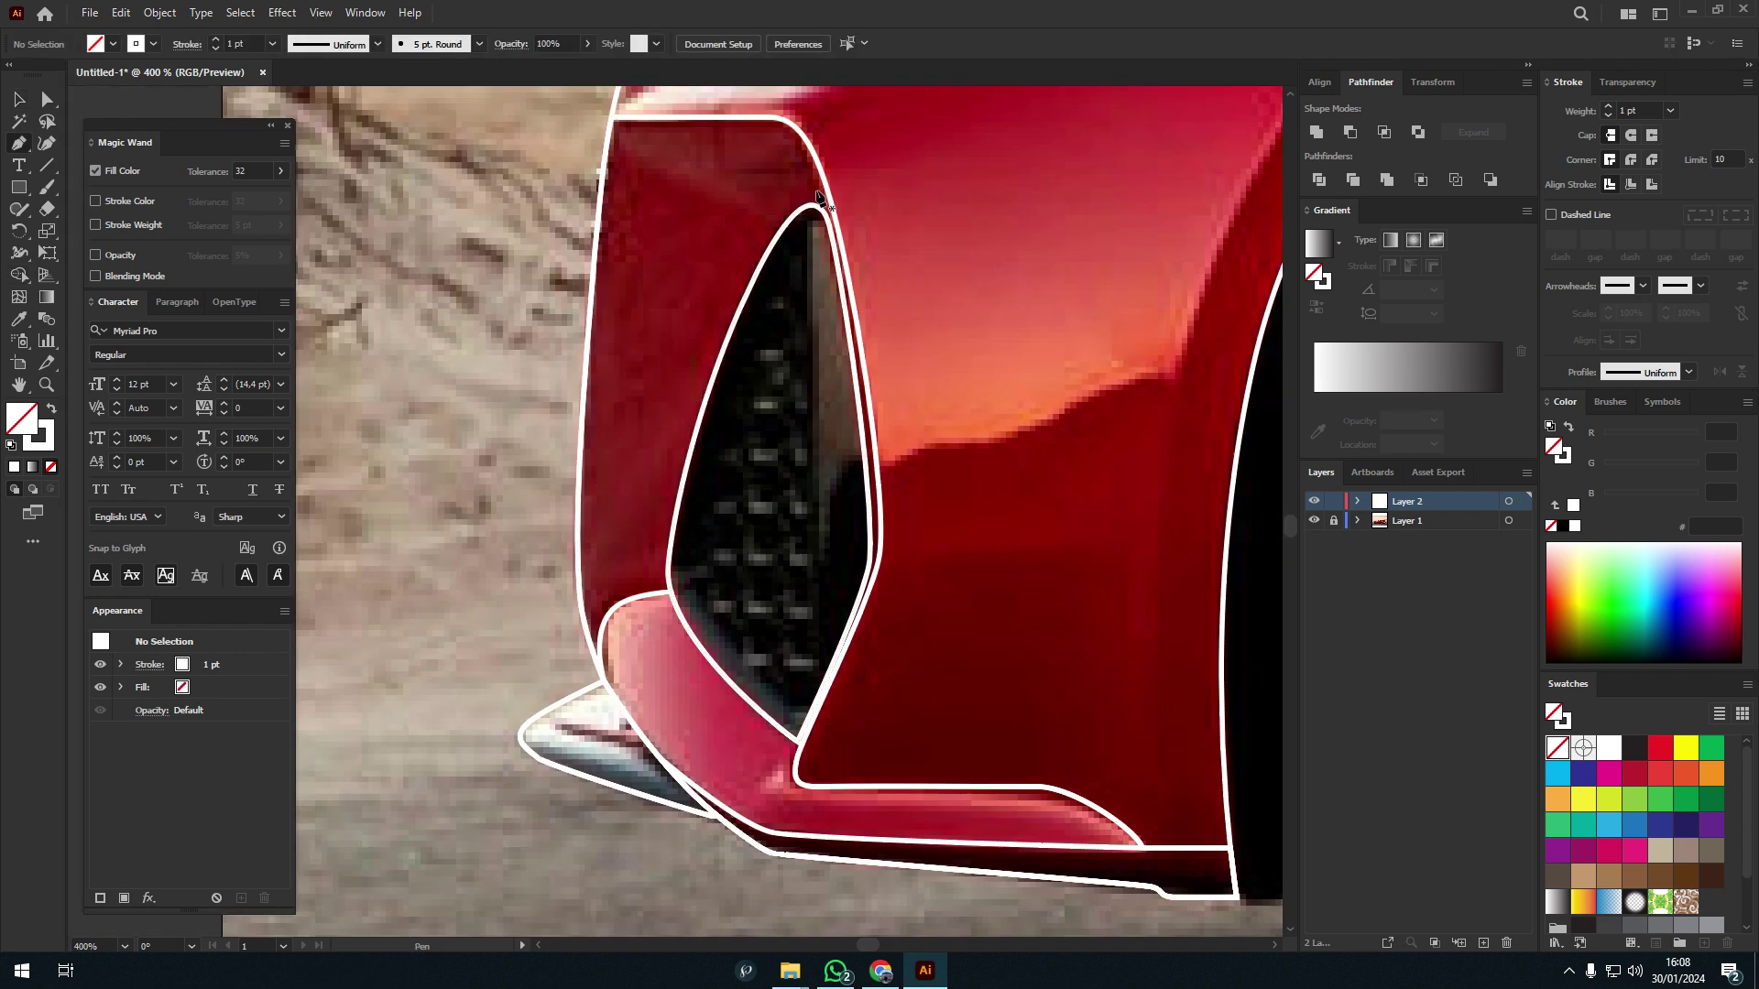
left_click(811, 743)
left_click_drag(812, 180, 820, 188)
key("ctrl+z")
key("ctrl+z")
key("ctrl+z")
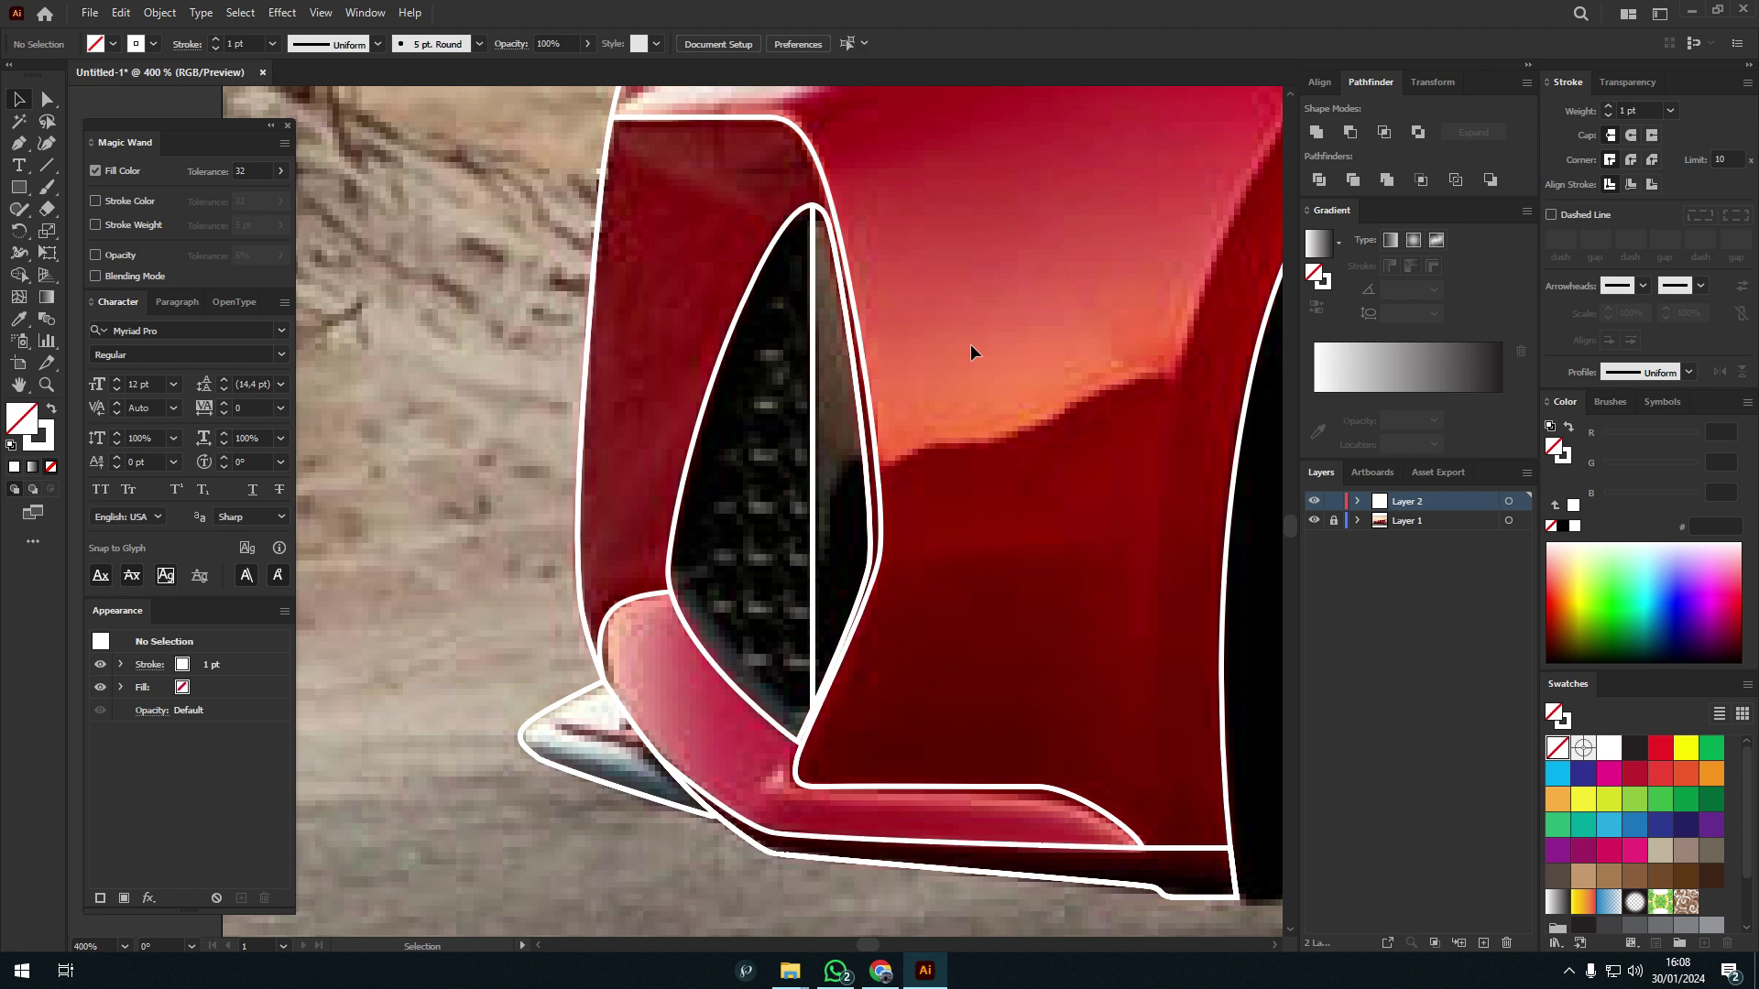
- Scroll up to bring the headlight into view
scroll(970, 344, "up", 4)
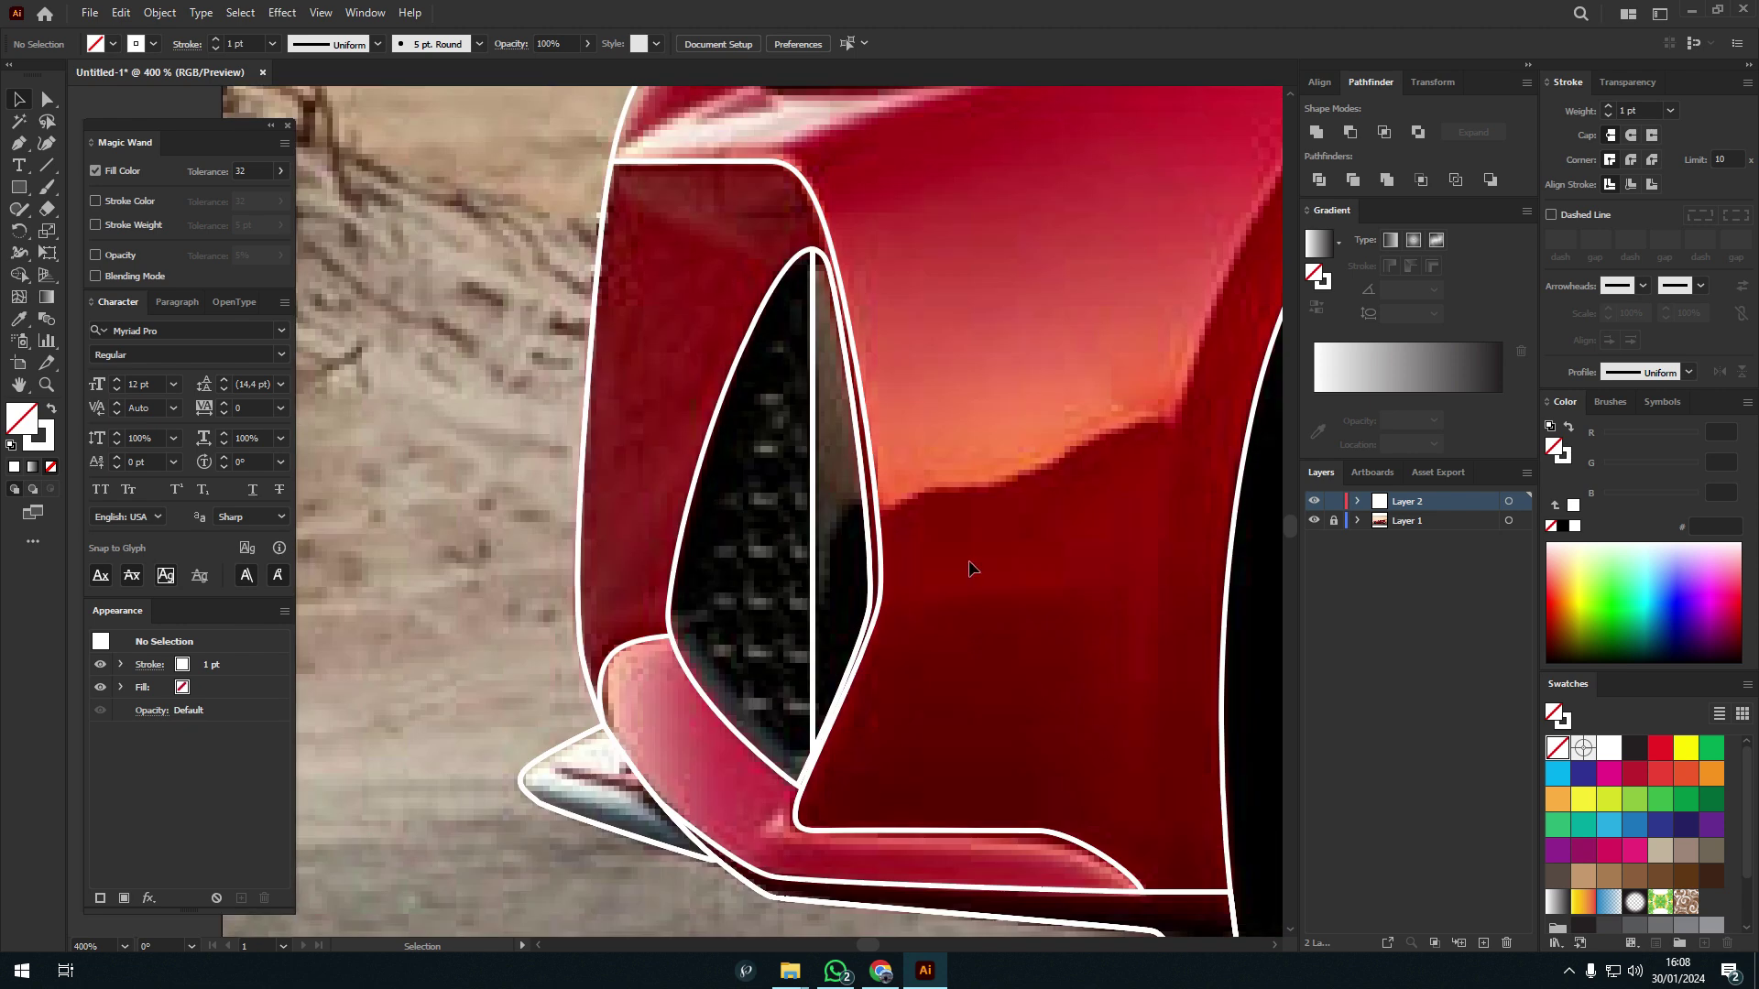
scroll(910, 332, "up", 3)
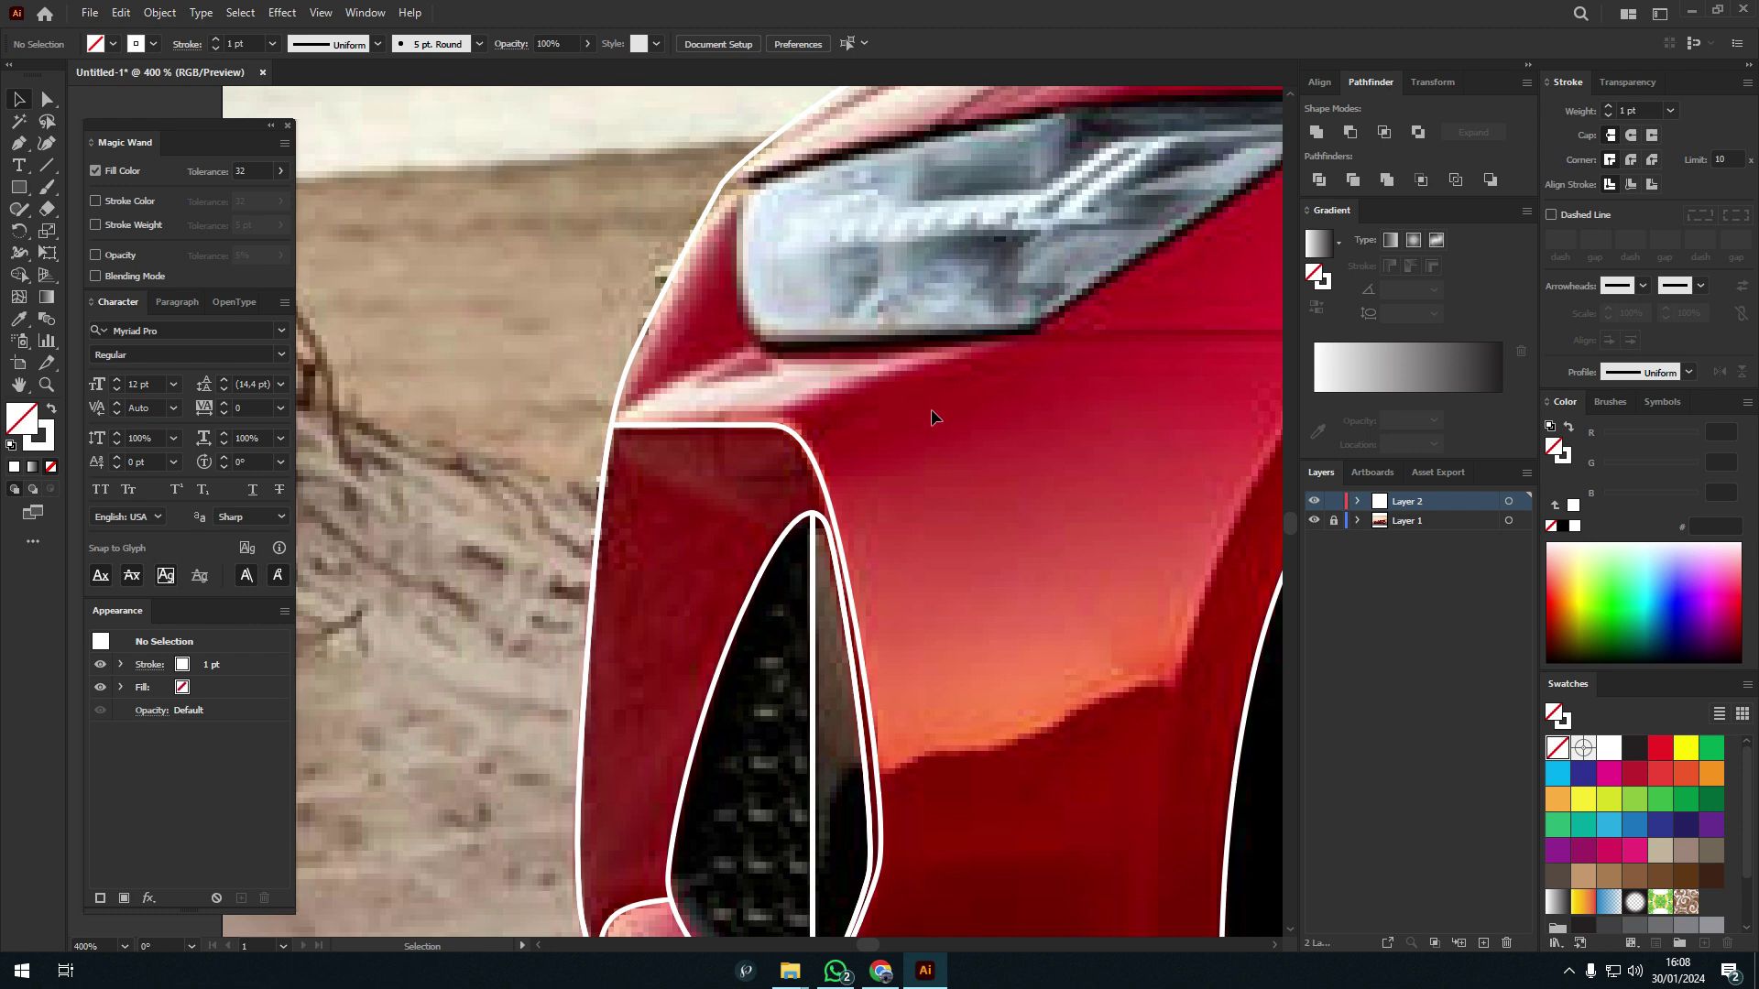
scroll(931, 408, "down", 3)
- Start the headlight outline with curved anchors along its lower edge
scroll(883, 474, "up", 5)
key("p")
left_click(459, 616)
left_click_drag(641, 604, 687, 616)
left_click_drag(904, 520, 971, 503)
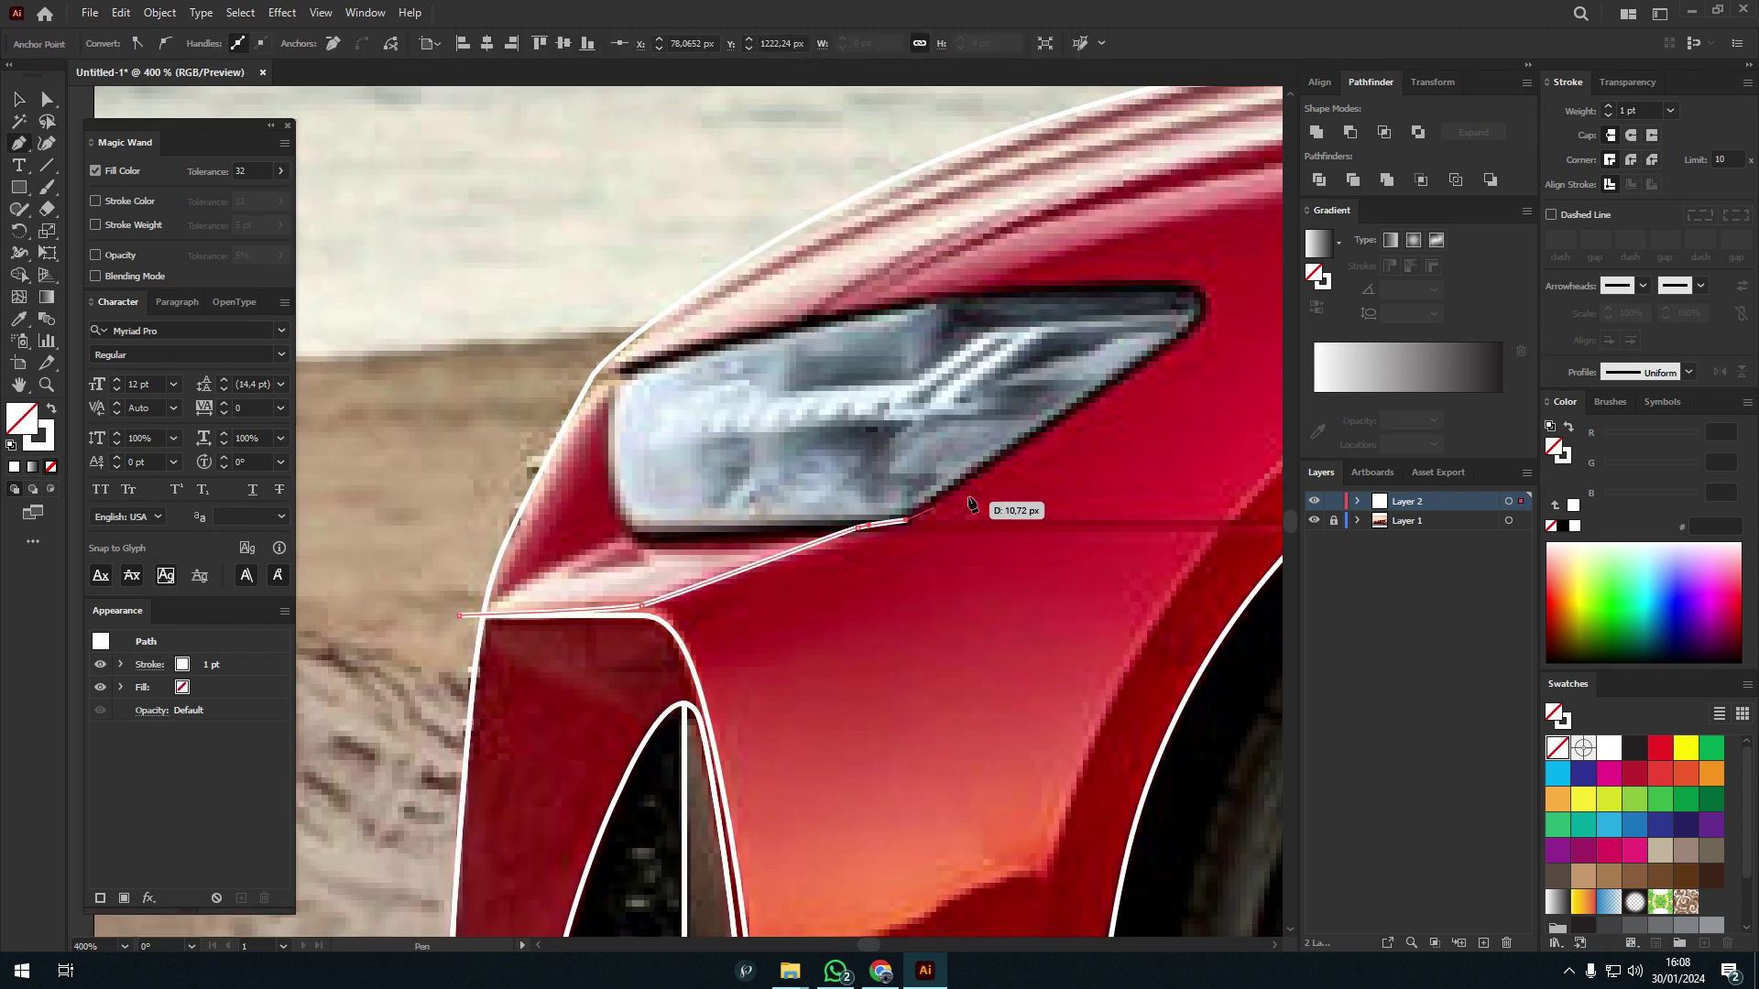
scroll(970, 503, "up", 2)
scroll(971, 504, "right", 5)
left_click_drag(397, 464, 689, 371)
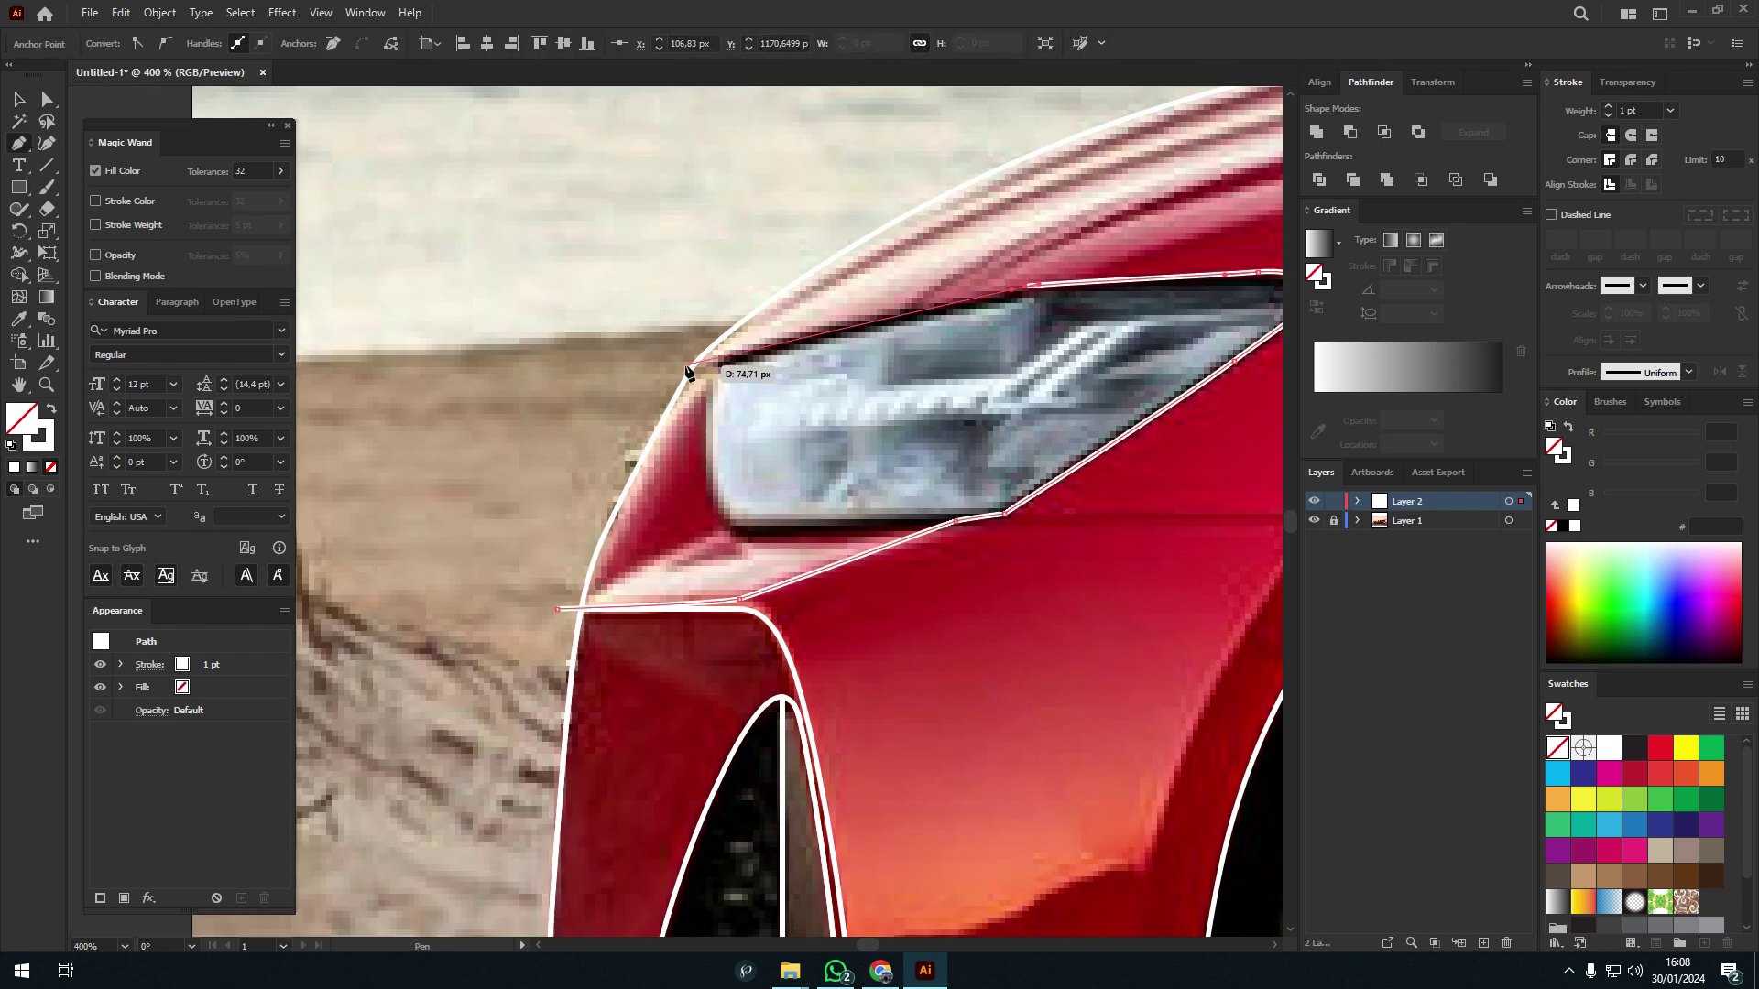
- Close the headlight outline via its top edge and left corner, then select the panel outline below it
left_click(559, 608)
scroll(603, 544, "right", 2)
left_click(651, 395)
left_click(621, 495)
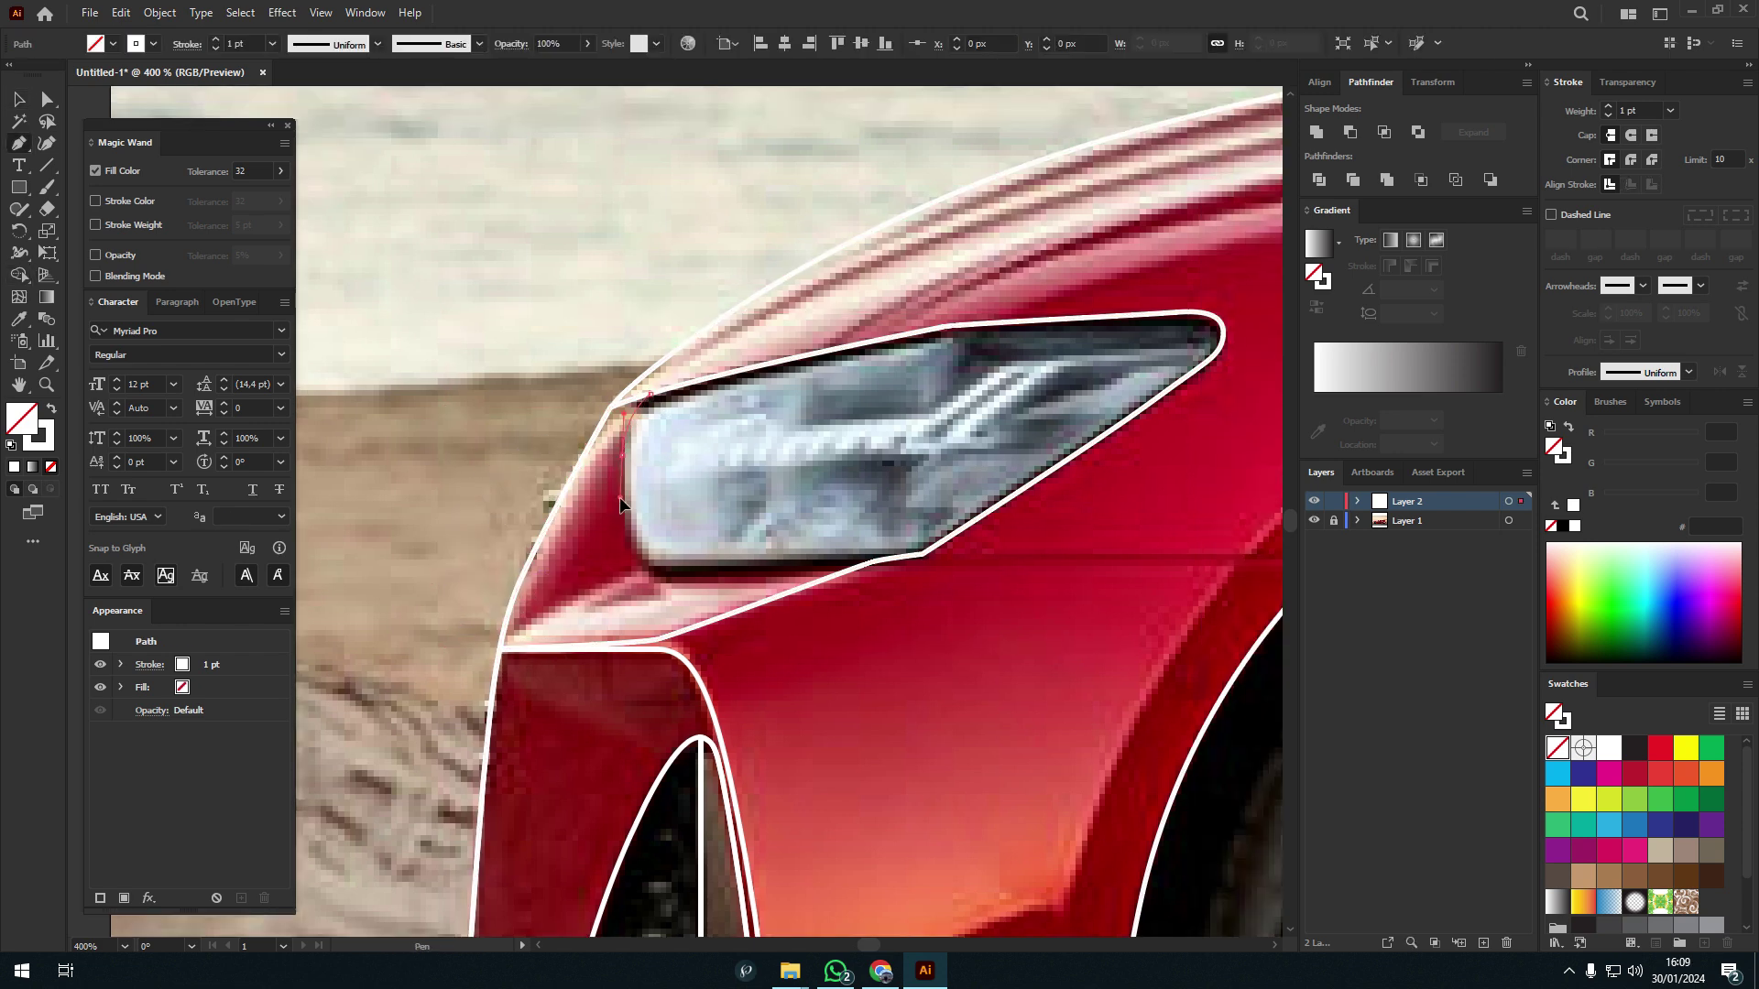
left_click(648, 568)
left_click(651, 394)
key("ctrl+shift+a")
left_click_drag(357, 267, 1291, 698)
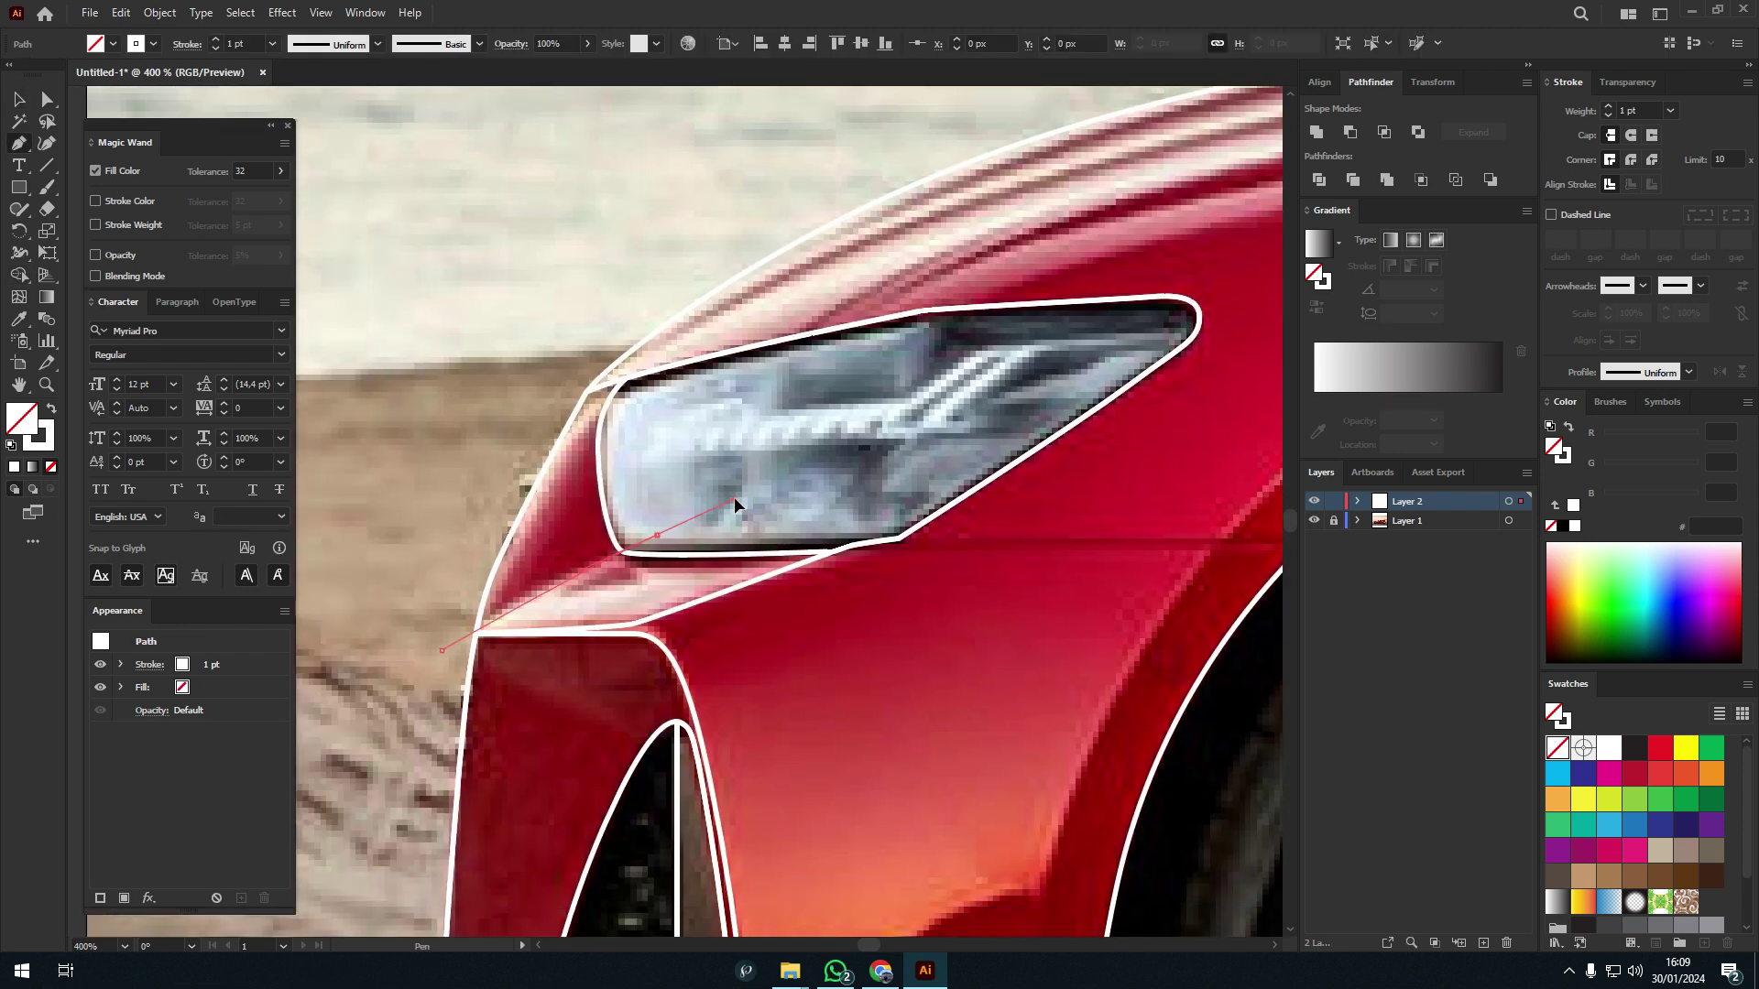
left_click(734, 496)
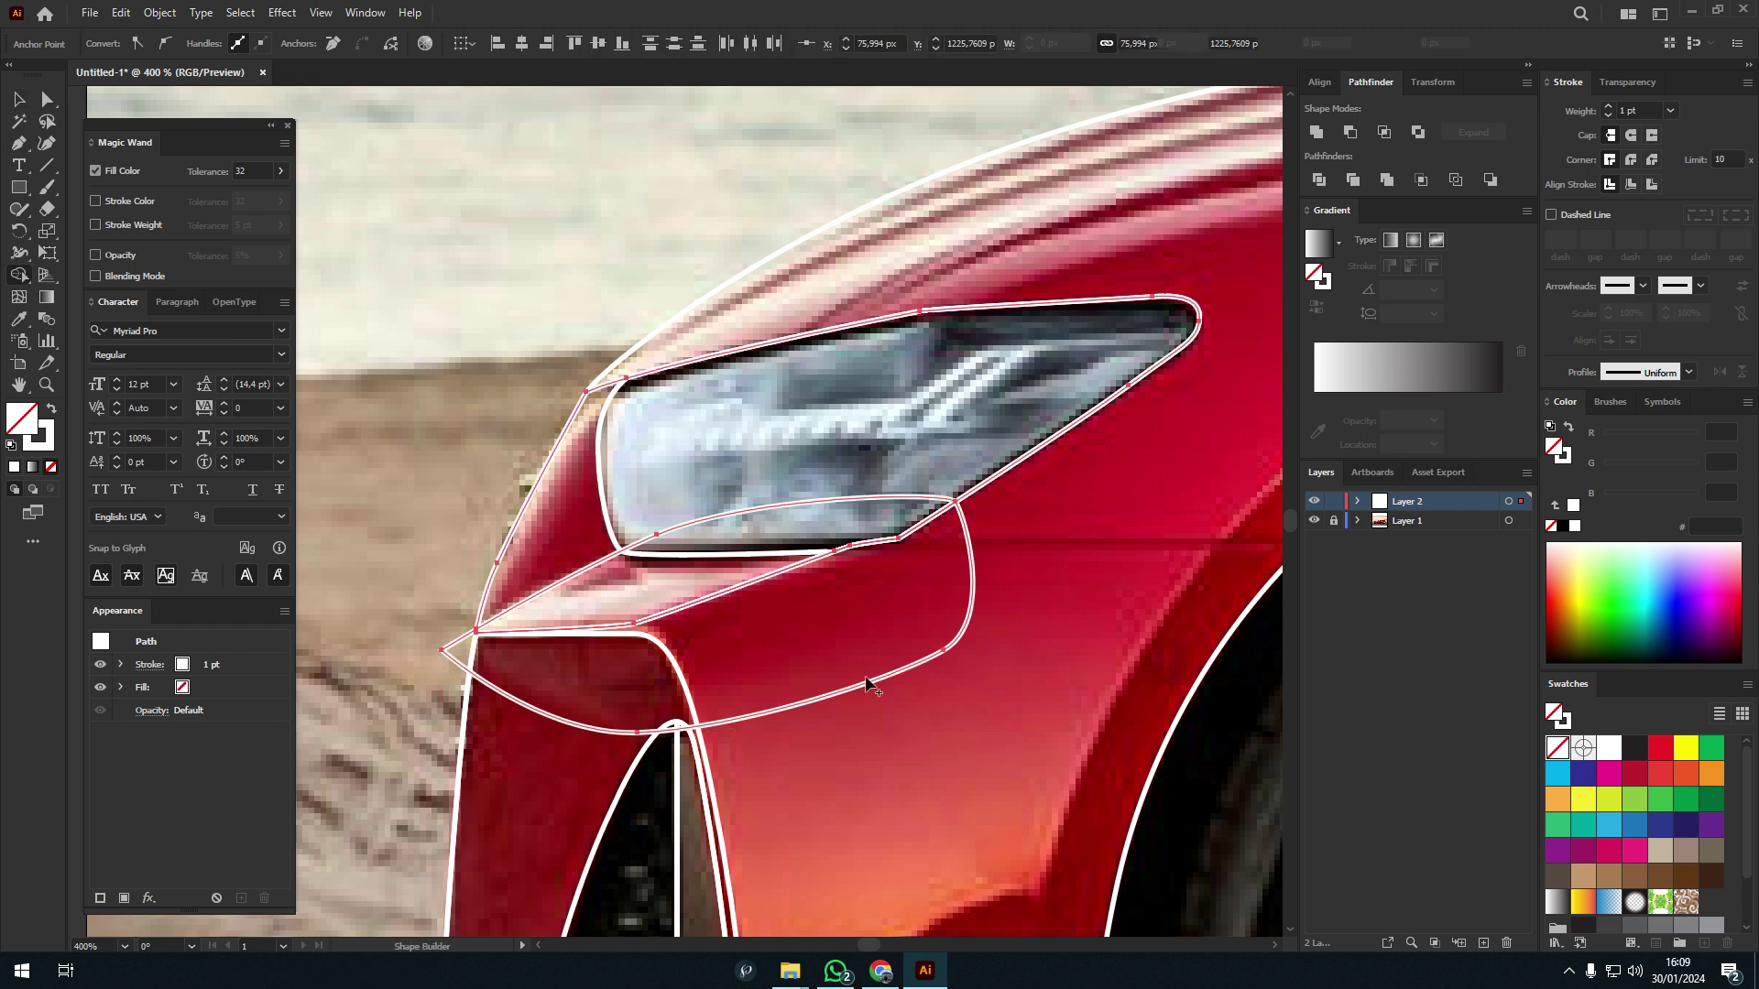
- Create an inset copy of the headlight outline with Offset Path at -2 px
key("ctrl+shift+a")
key("v")
scroll(729, 546, "up", 2)
left_click(733, 644)
left_click(159, 12)
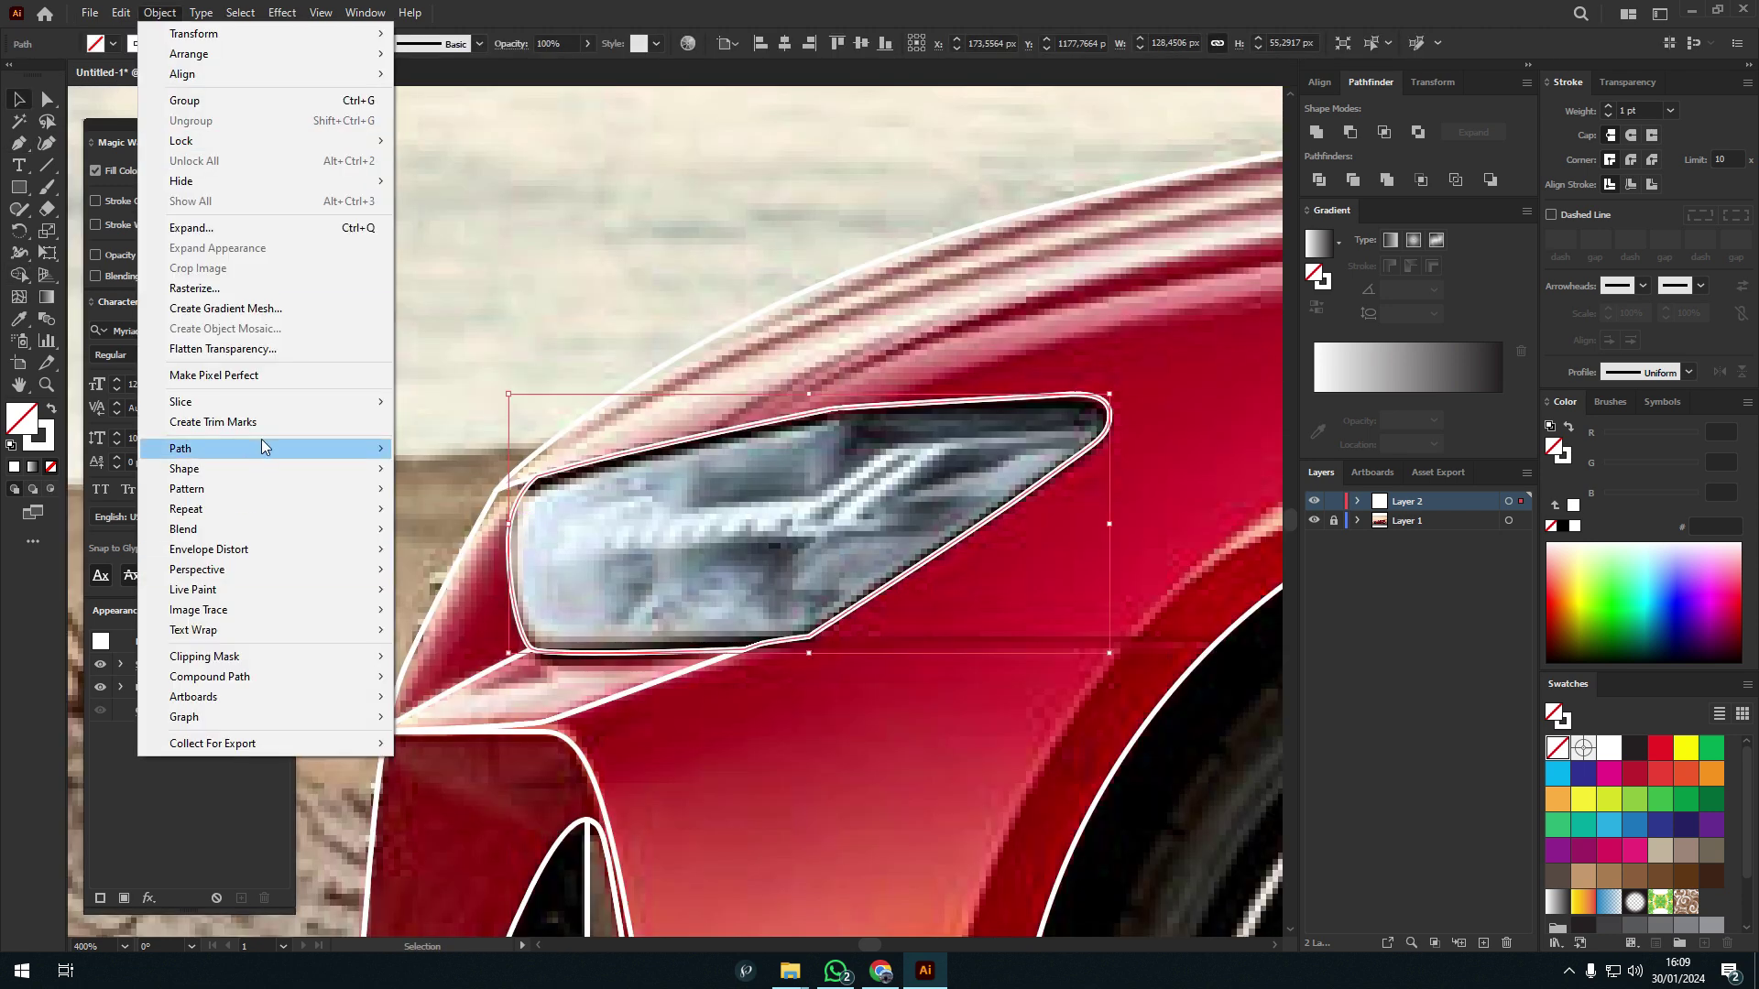
left_click(448, 512)
key("Return")
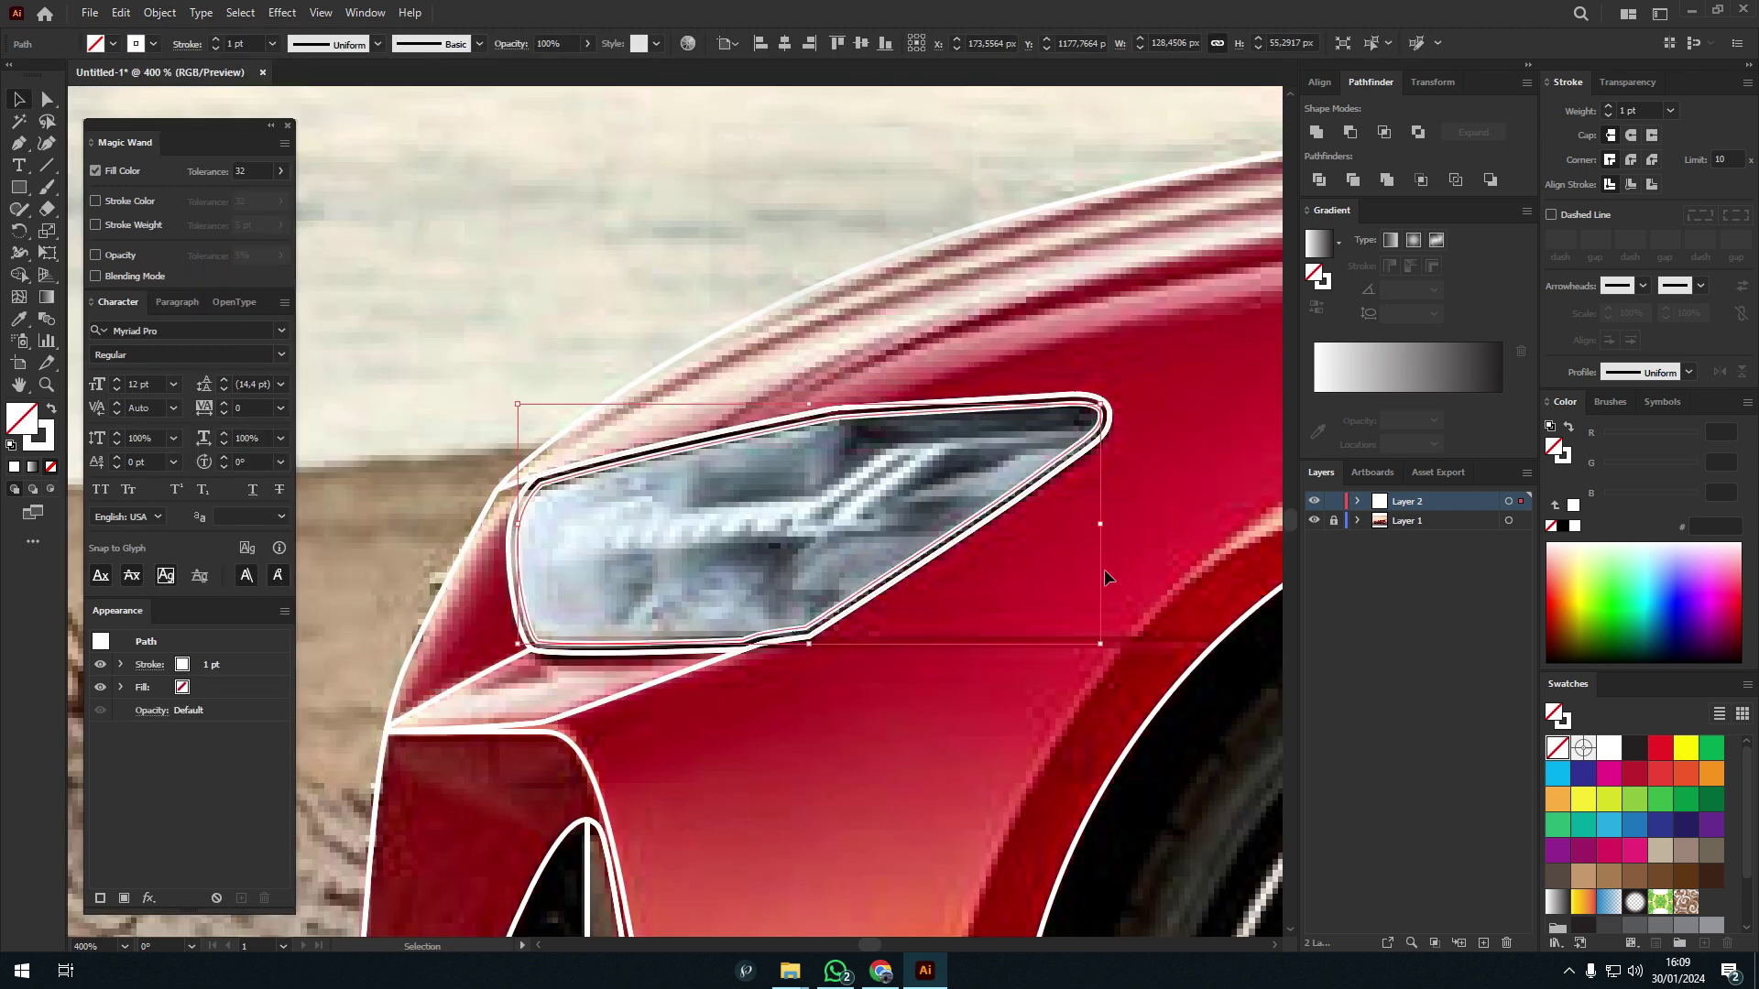
- Trace the closed outline of the light strip inside the headlight with the Pen
key("ctrl+shift+a")
key("p")
left_click(625, 540)
scroll(756, 539, "up", 1)
left_click(693, 506)
left_click(861, 388)
left_click(893, 379)
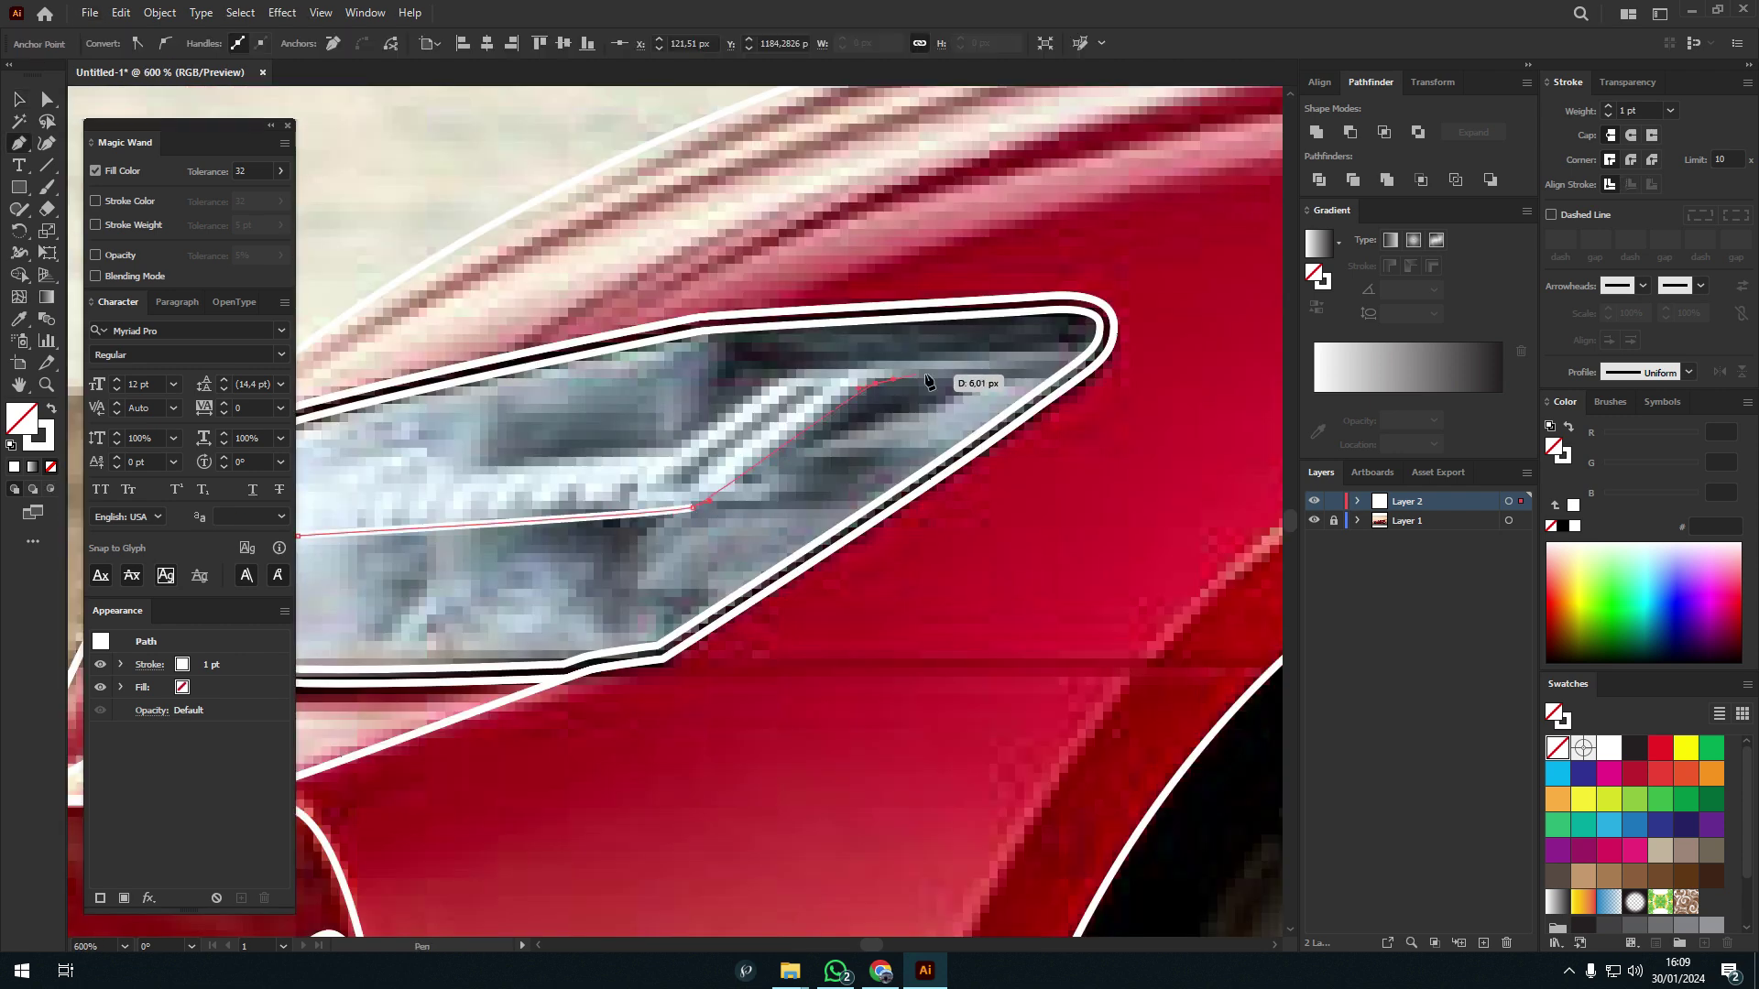
left_click(1088, 360)
scroll(1088, 360, "left", 3)
left_click(979, 340)
left_click(873, 414)
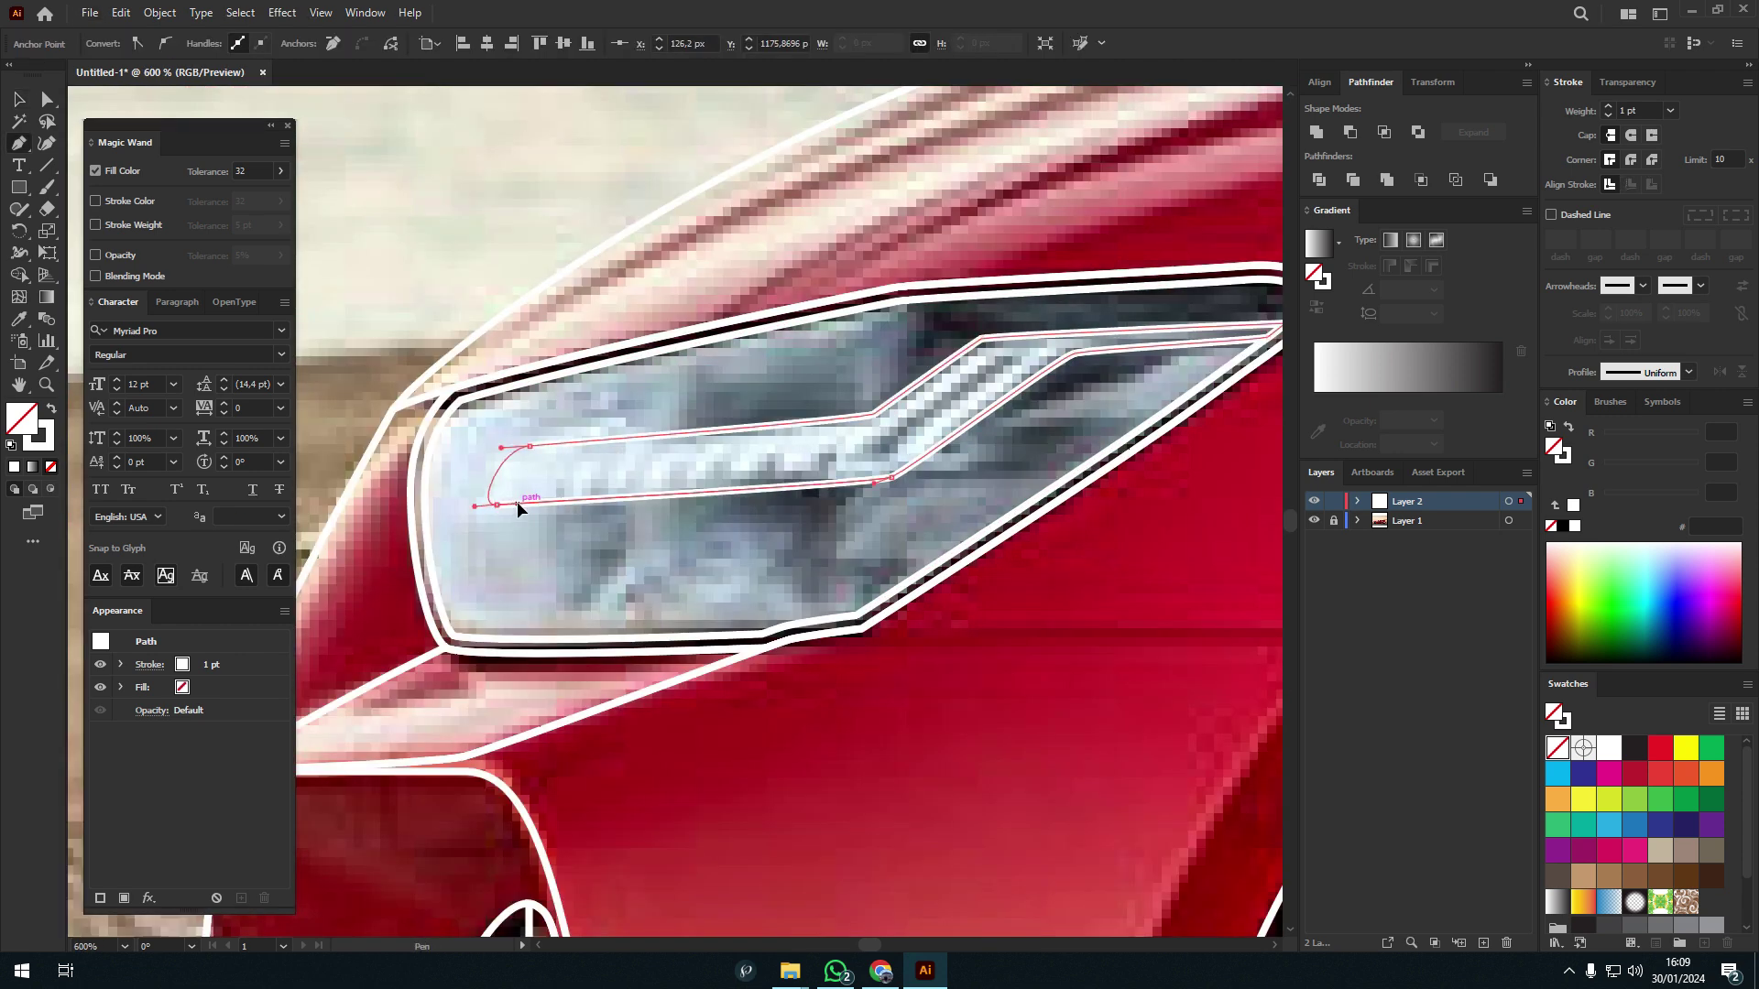
scroll(517, 501, "up", 1)
left_click(540, 525)
- Add a row of small slanted parallelograms, rotated and scaled to fit inside the strip
left_click(581, 462)
left_click(572, 519)
left_click_drag(541, 525, 659, 492)
key("ctrl+d")
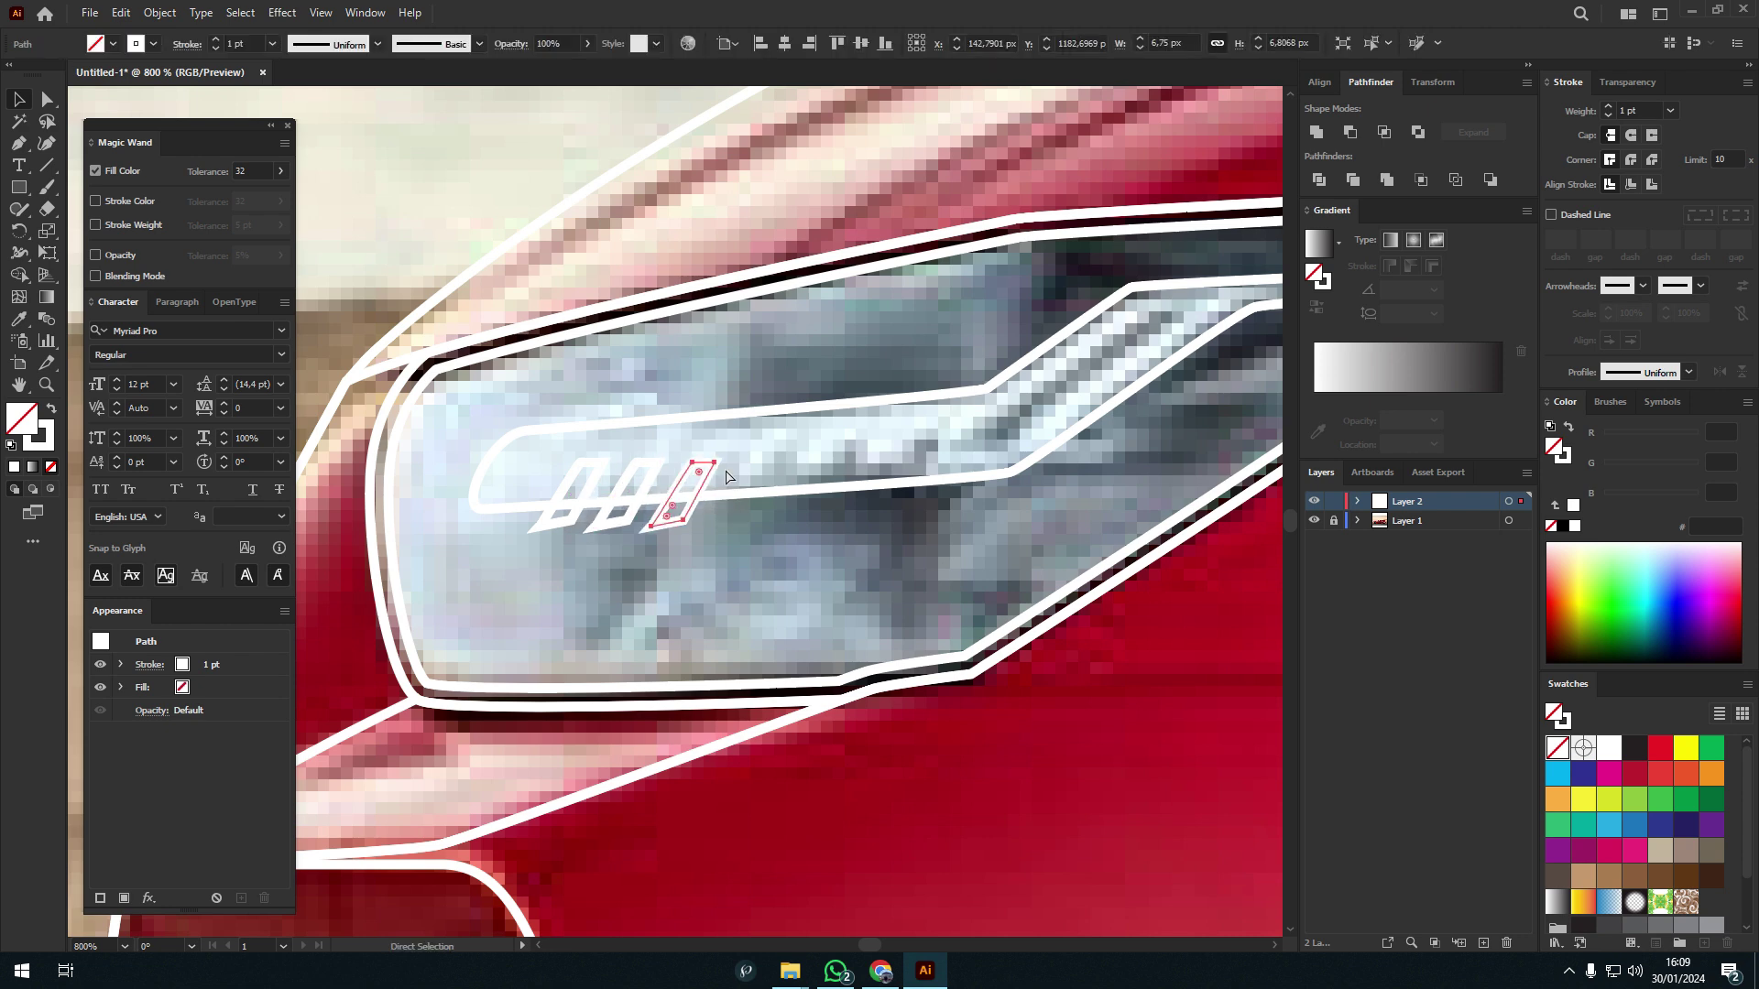
left_click_drag(952, 454, 960, 438)
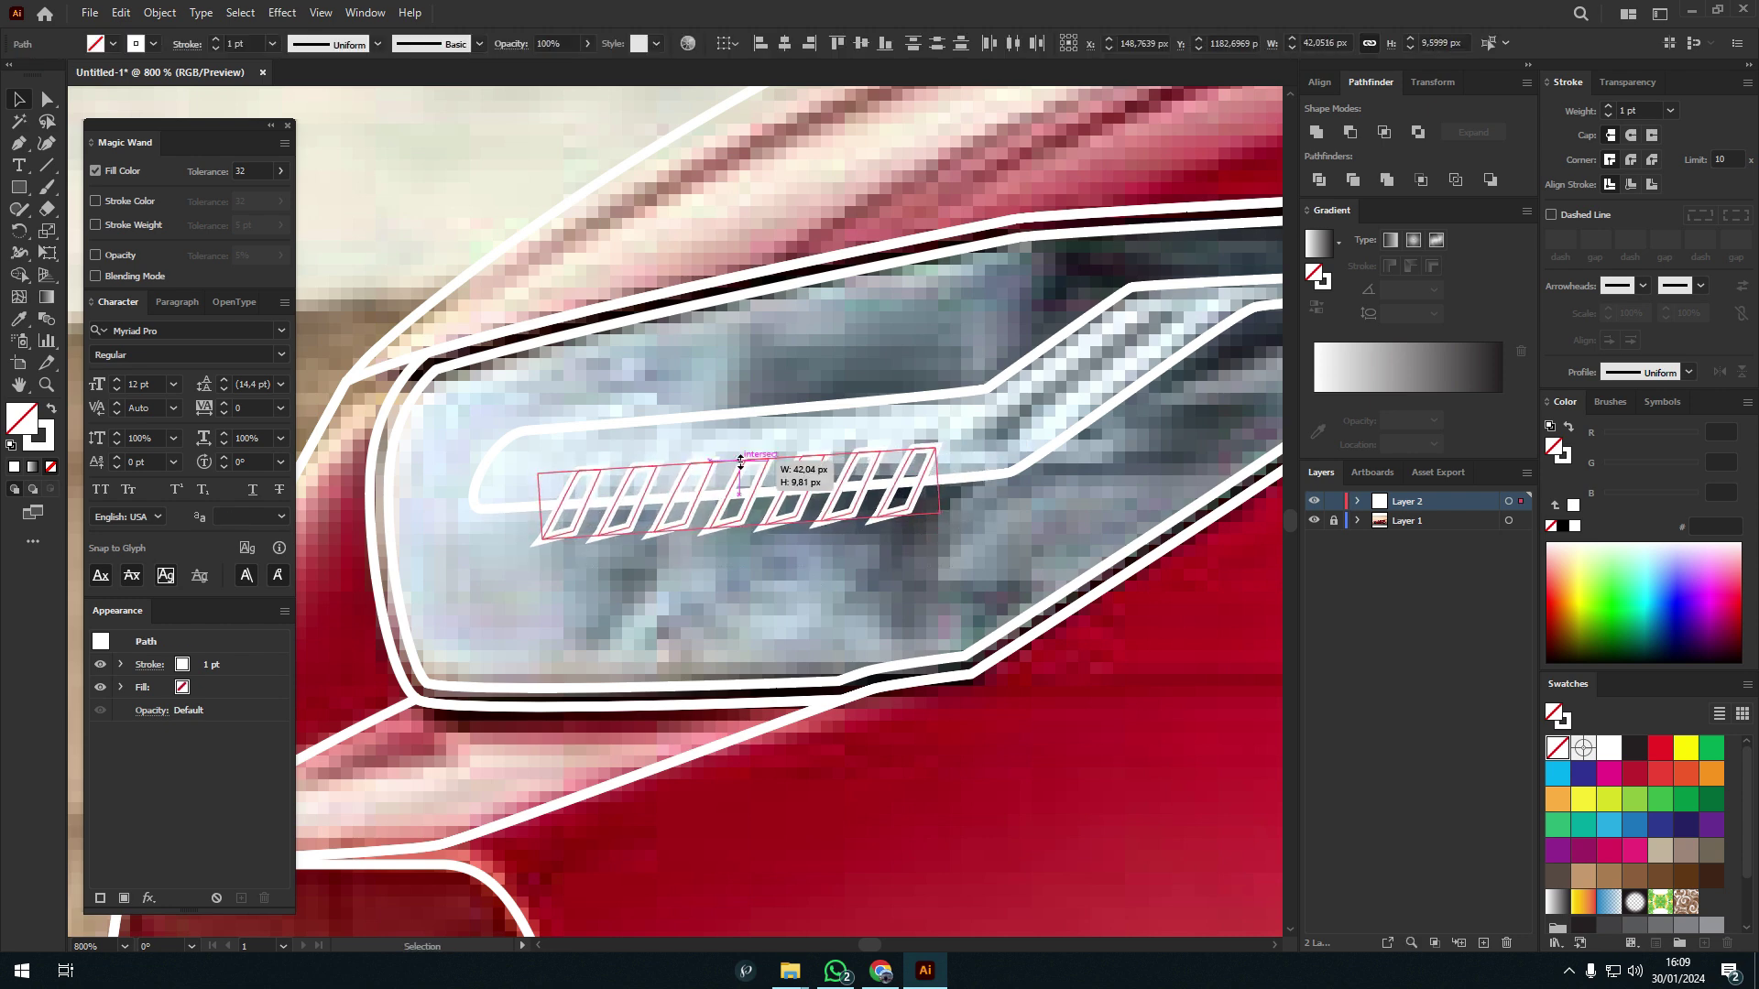
left_click_drag(740, 463, 740, 458)
scroll(763, 491, "up", 2)
- Trace the diagonal light bar inside the headlight
key("p")
left_click(535, 605)
left_click(909, 359)
left_click(999, 358)
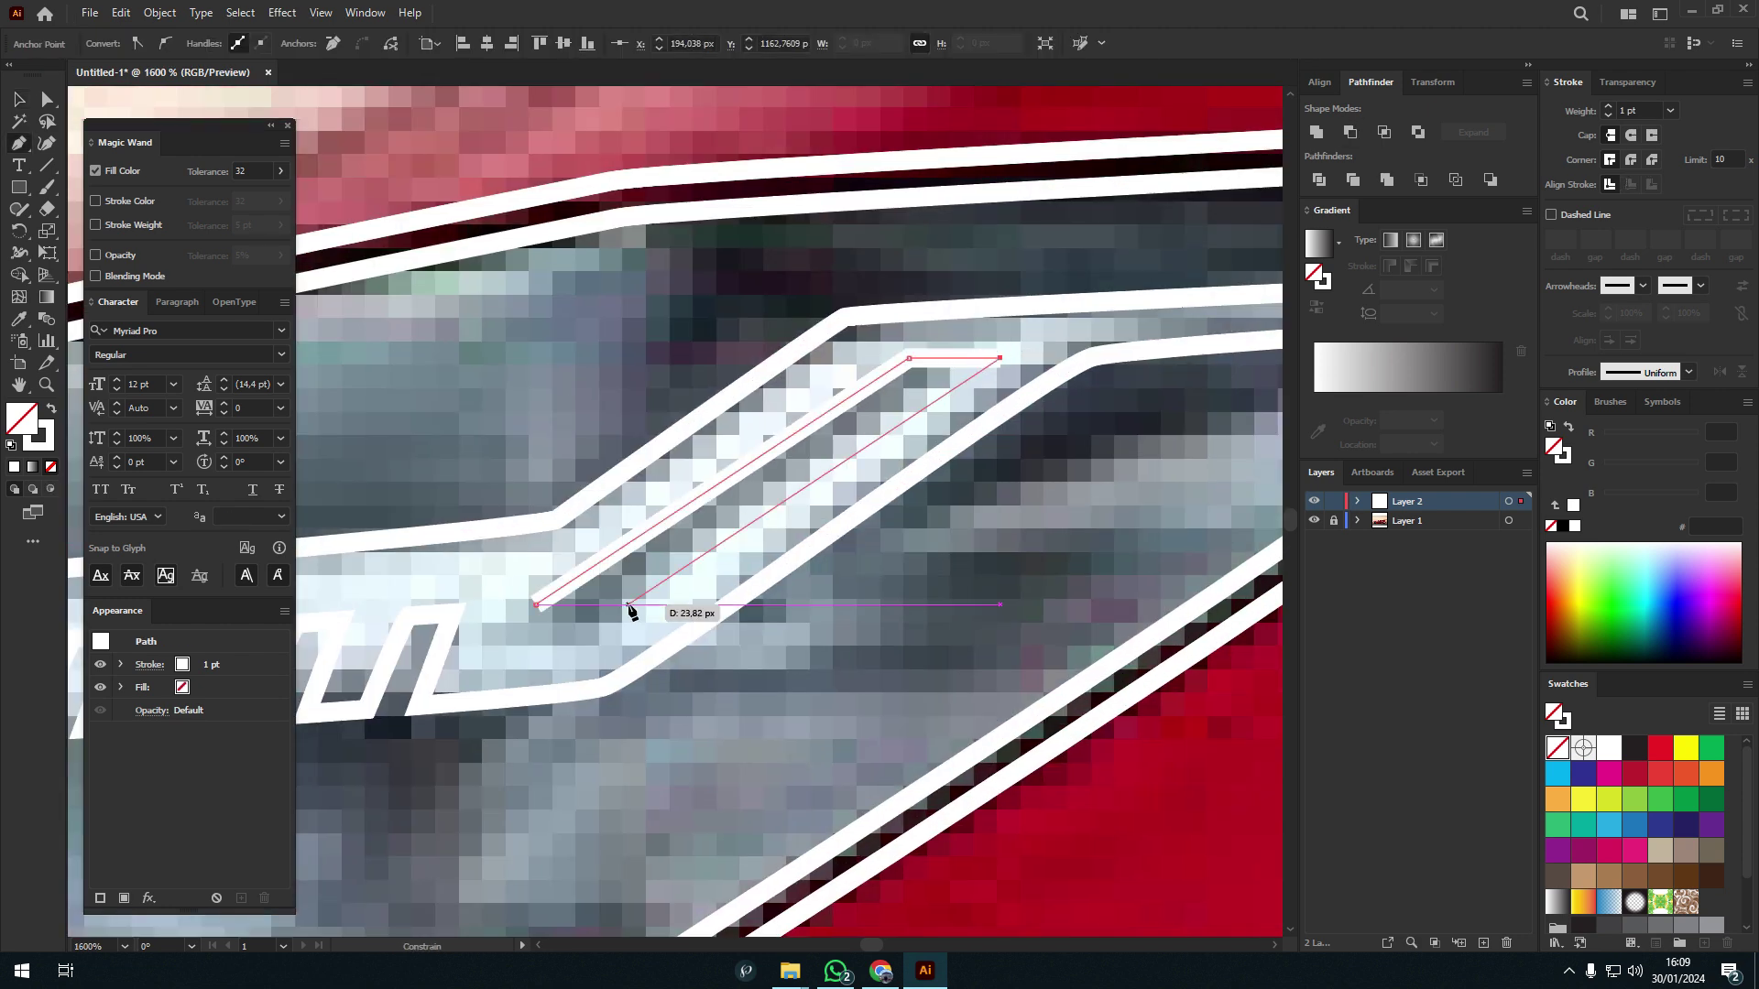
left_click(536, 604)
scroll(866, 474, "down", 4)
scroll(865, 474, "up", 3)
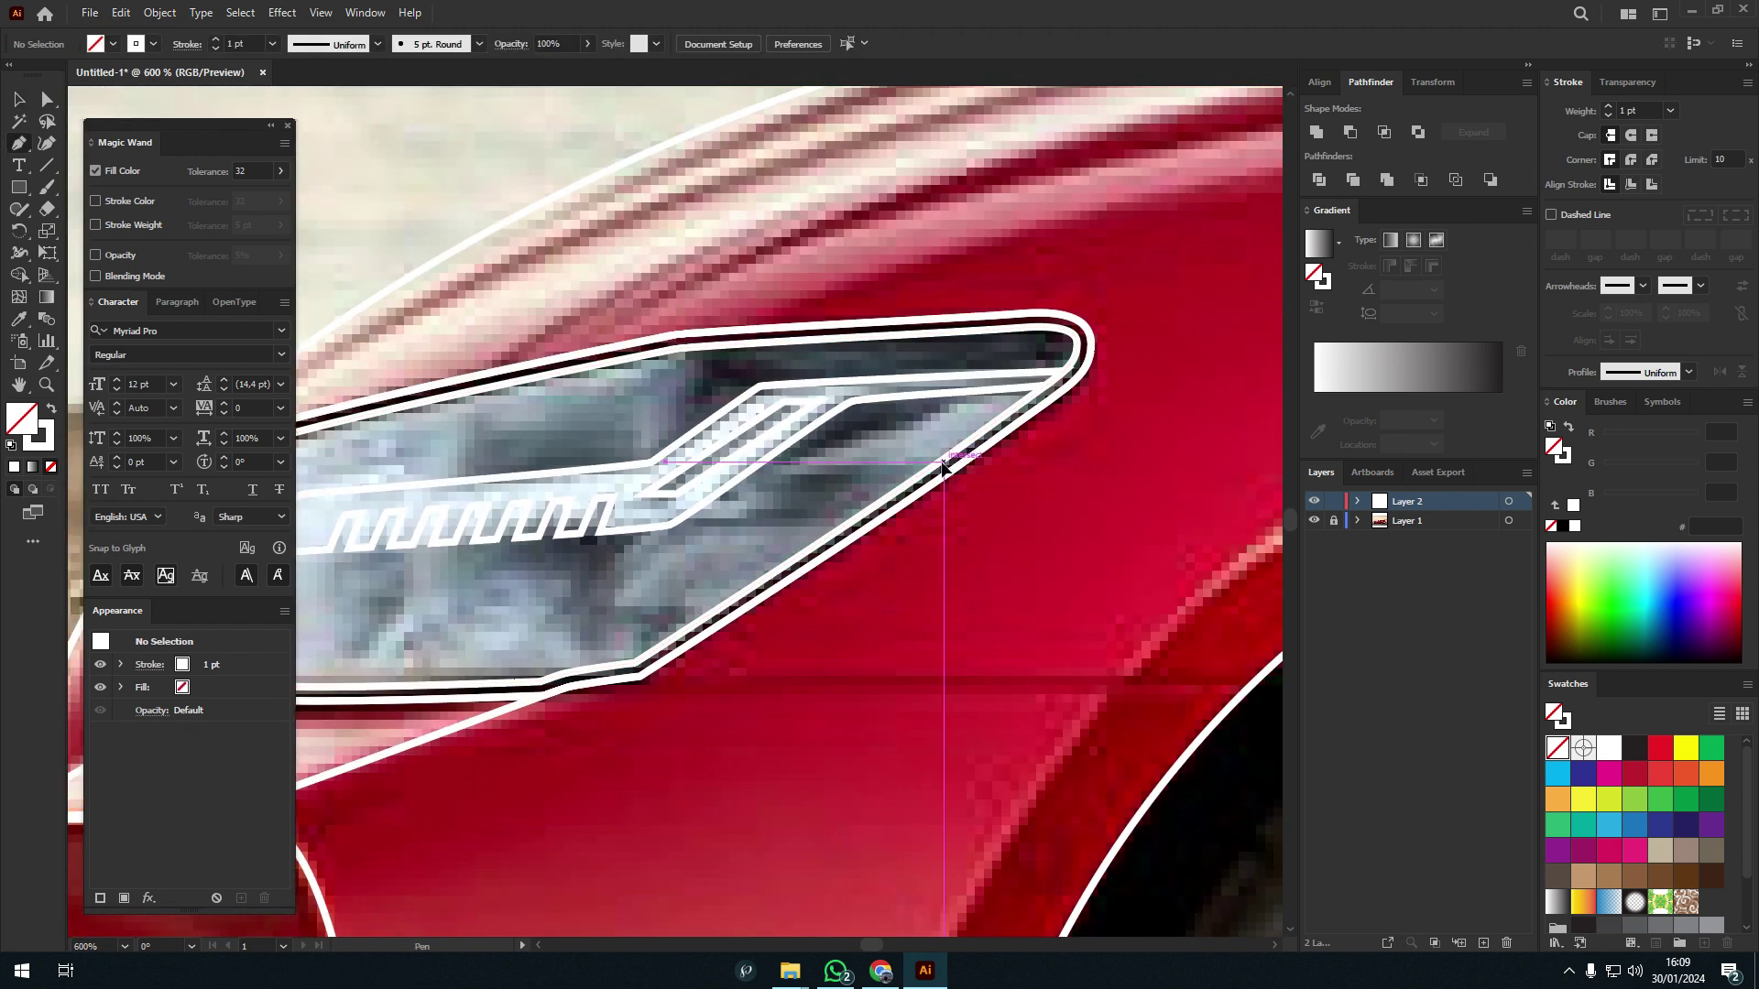
- Trace the lower angled piece of the headlight
left_click(944, 463)
left_click(769, 480)
left_click(811, 447)
scroll(946, 470, "down", 3)
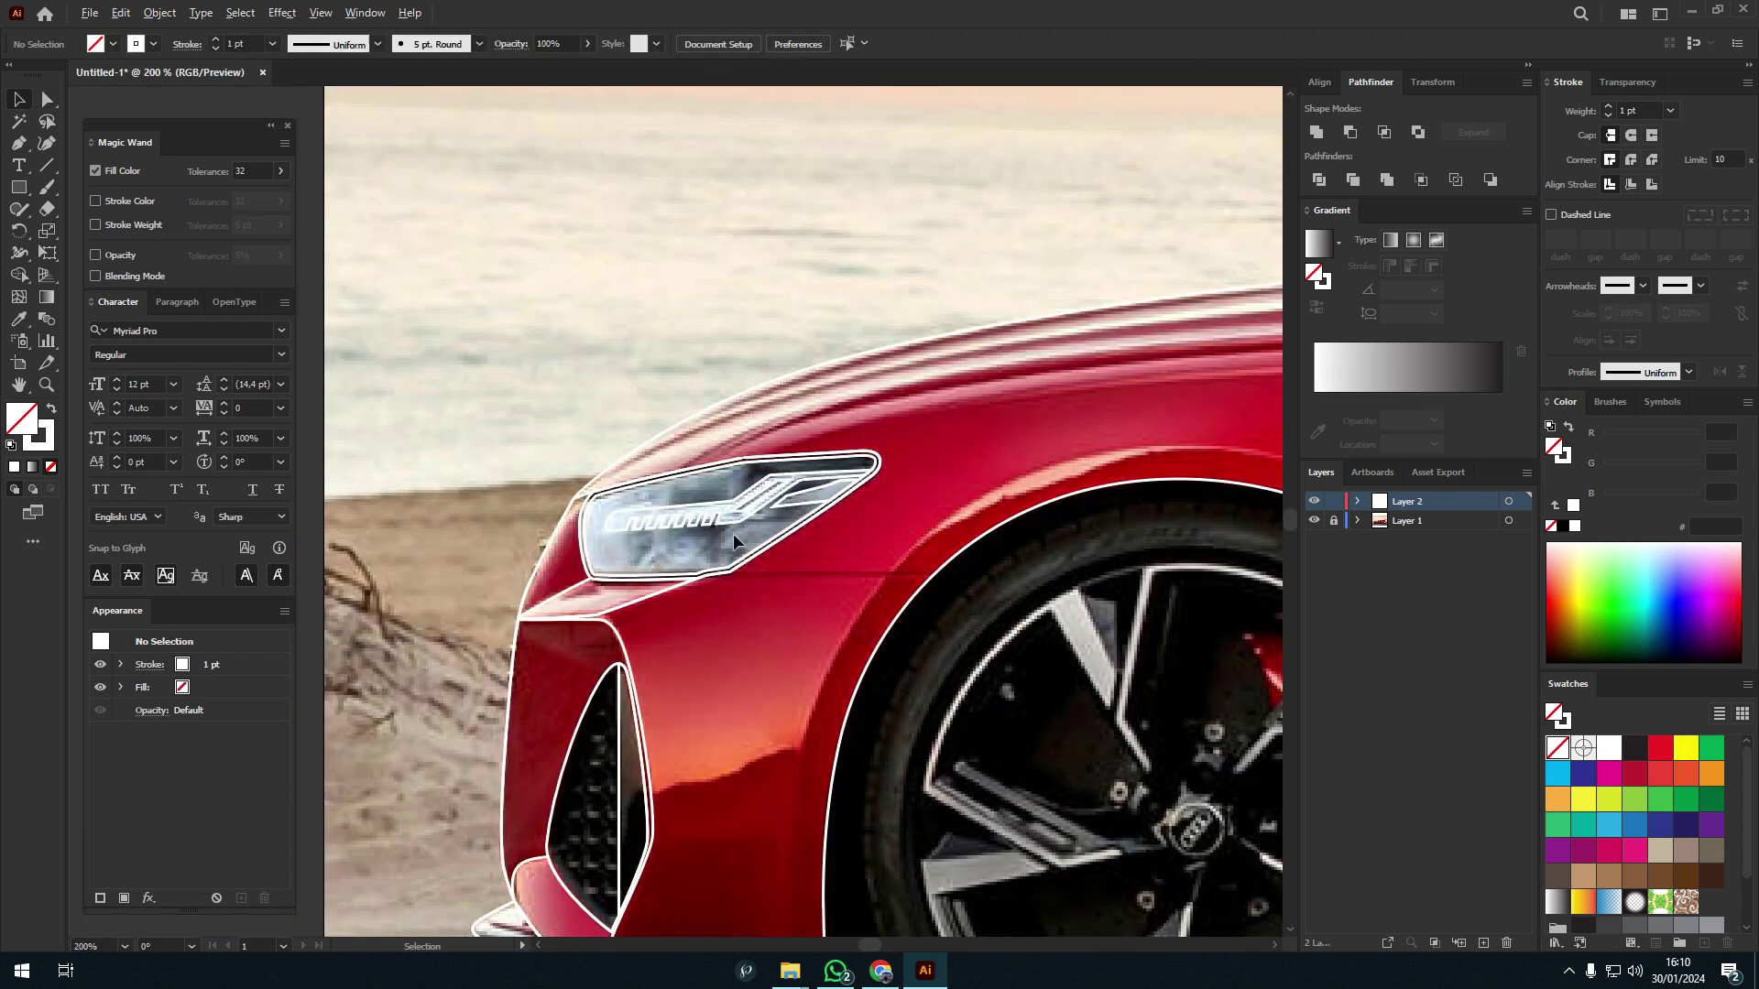
scroll(732, 533, "up", 3)
key("p")
left_click(989, 451)
left_click(916, 467)
left_click(873, 500)
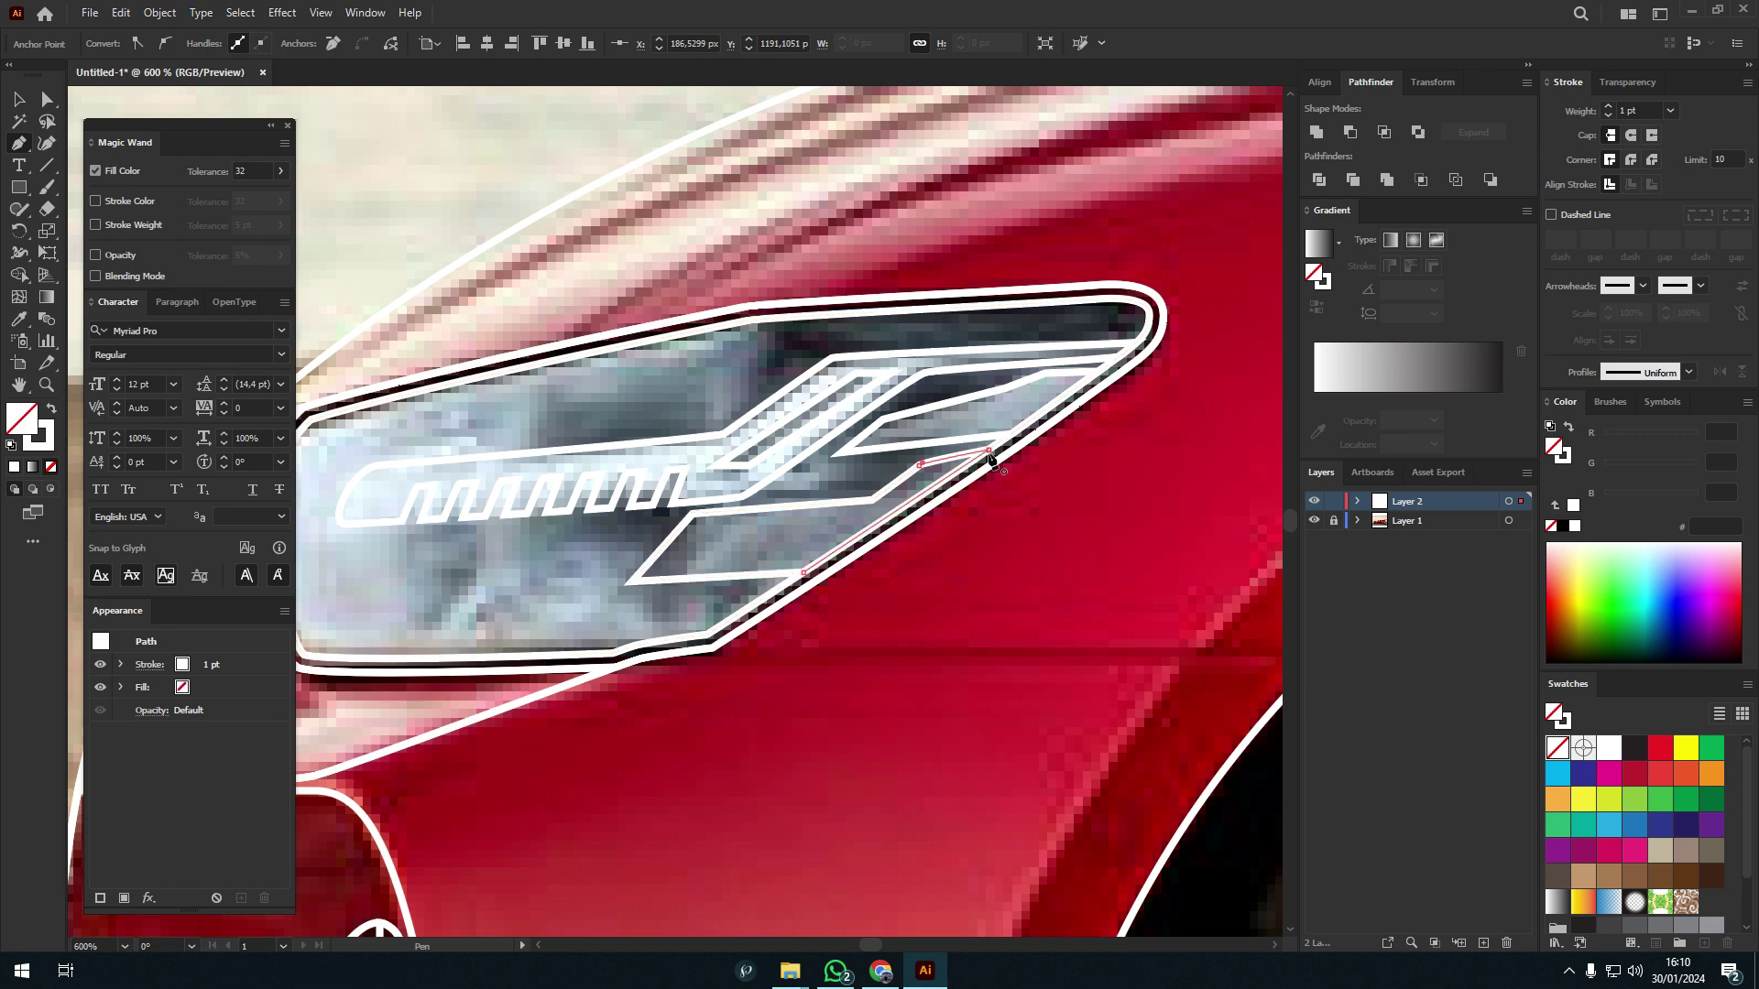
scroll(991, 458, "down", 2)
scroll(832, 431, "down", 2)
scroll(857, 440, "up", 3)
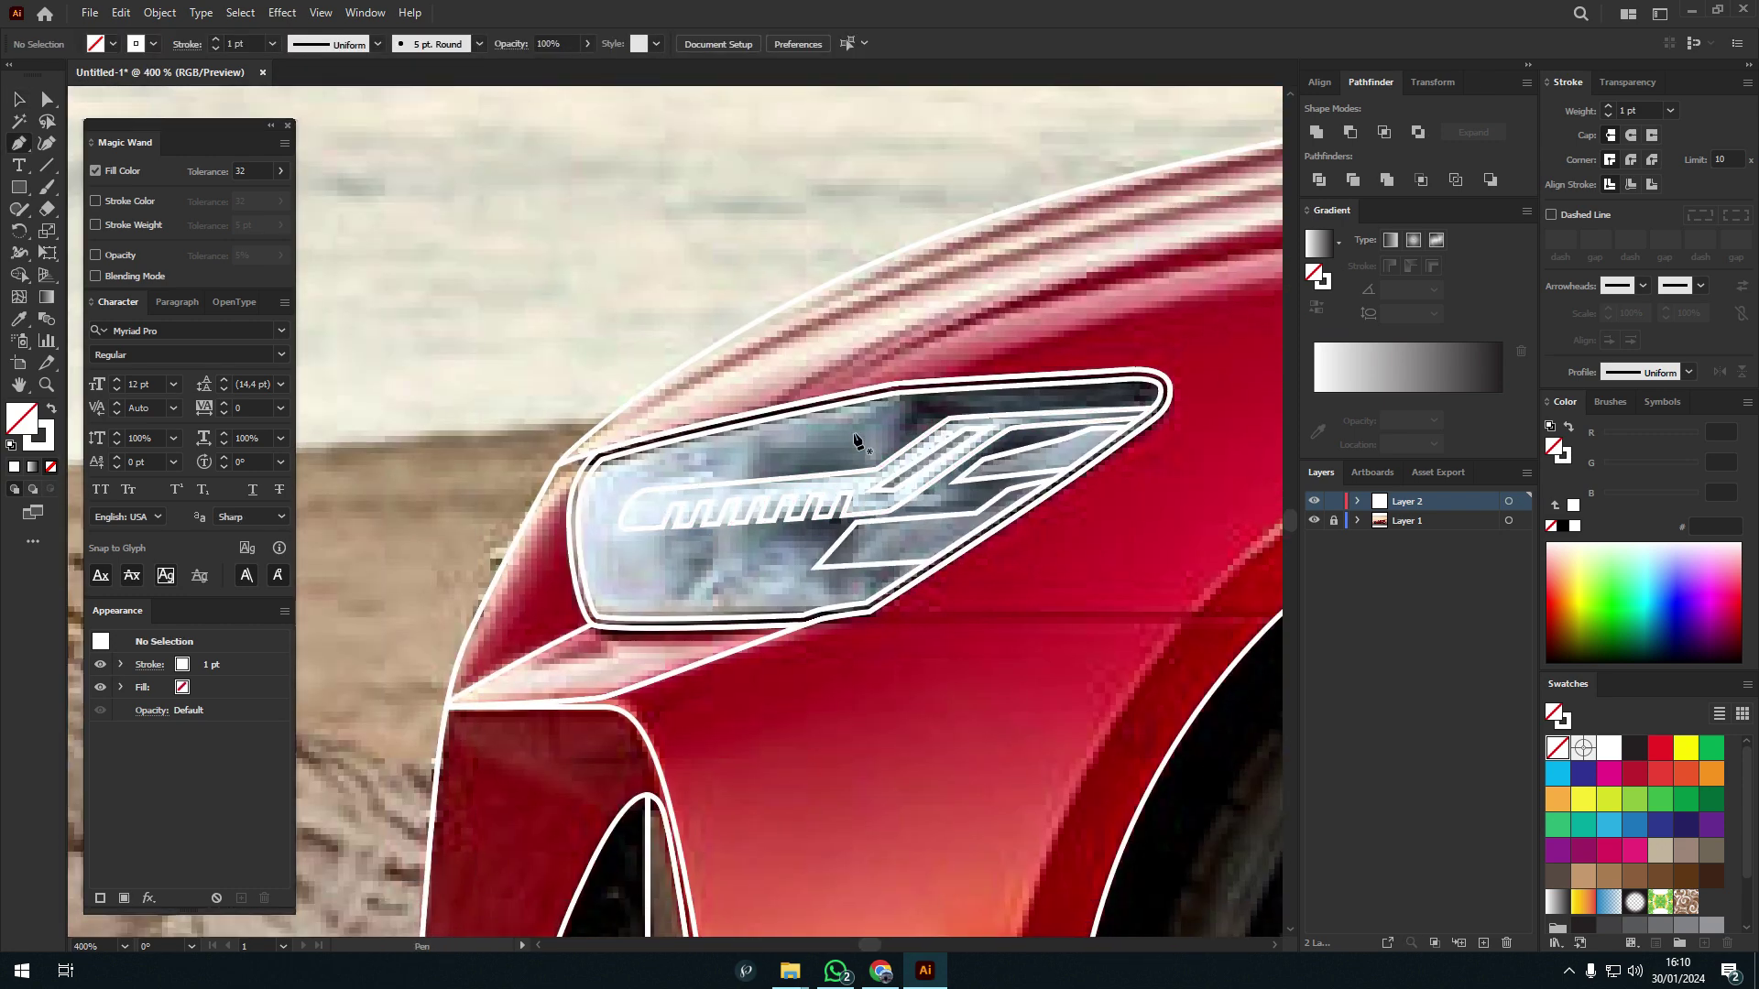
scroll(854, 441, "up", 3)
- Trace the stepped line above the light strip and deselect it
left_click(954, 362)
left_click(948, 414)
left_click(868, 502)
left_click(834, 471)
left_click(664, 486)
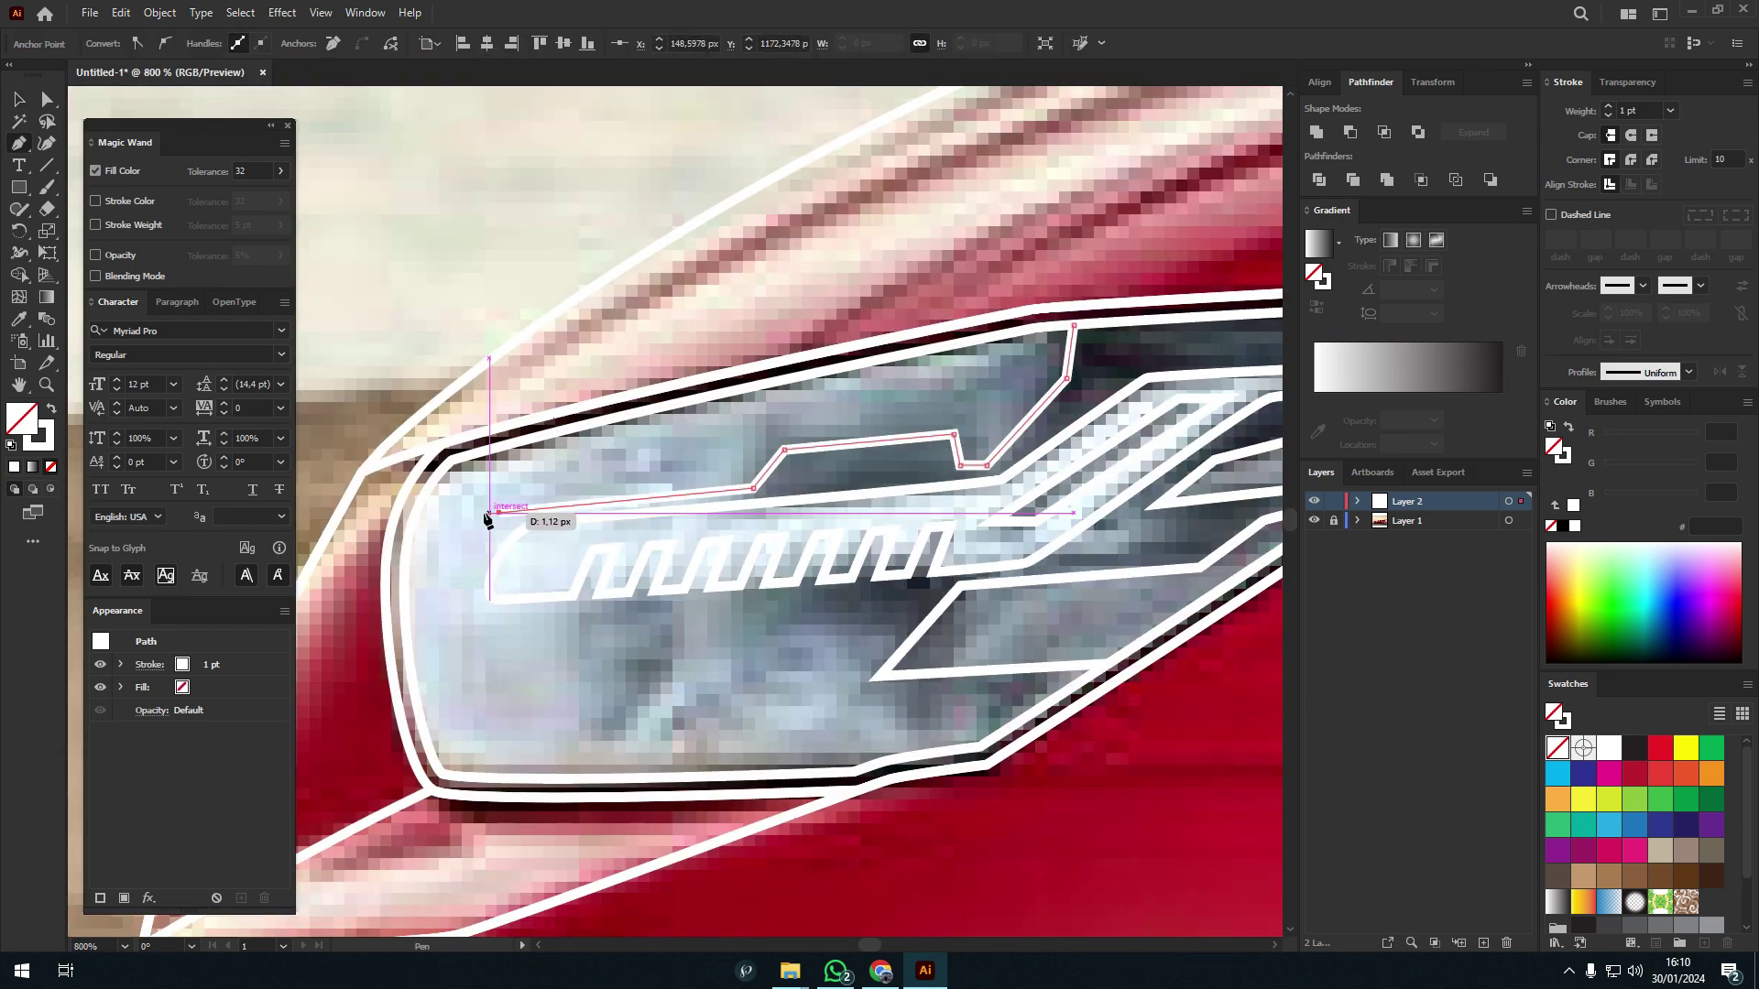
left_click(1024, 333, "ctrl")
scroll(931, 278, "down", 3)
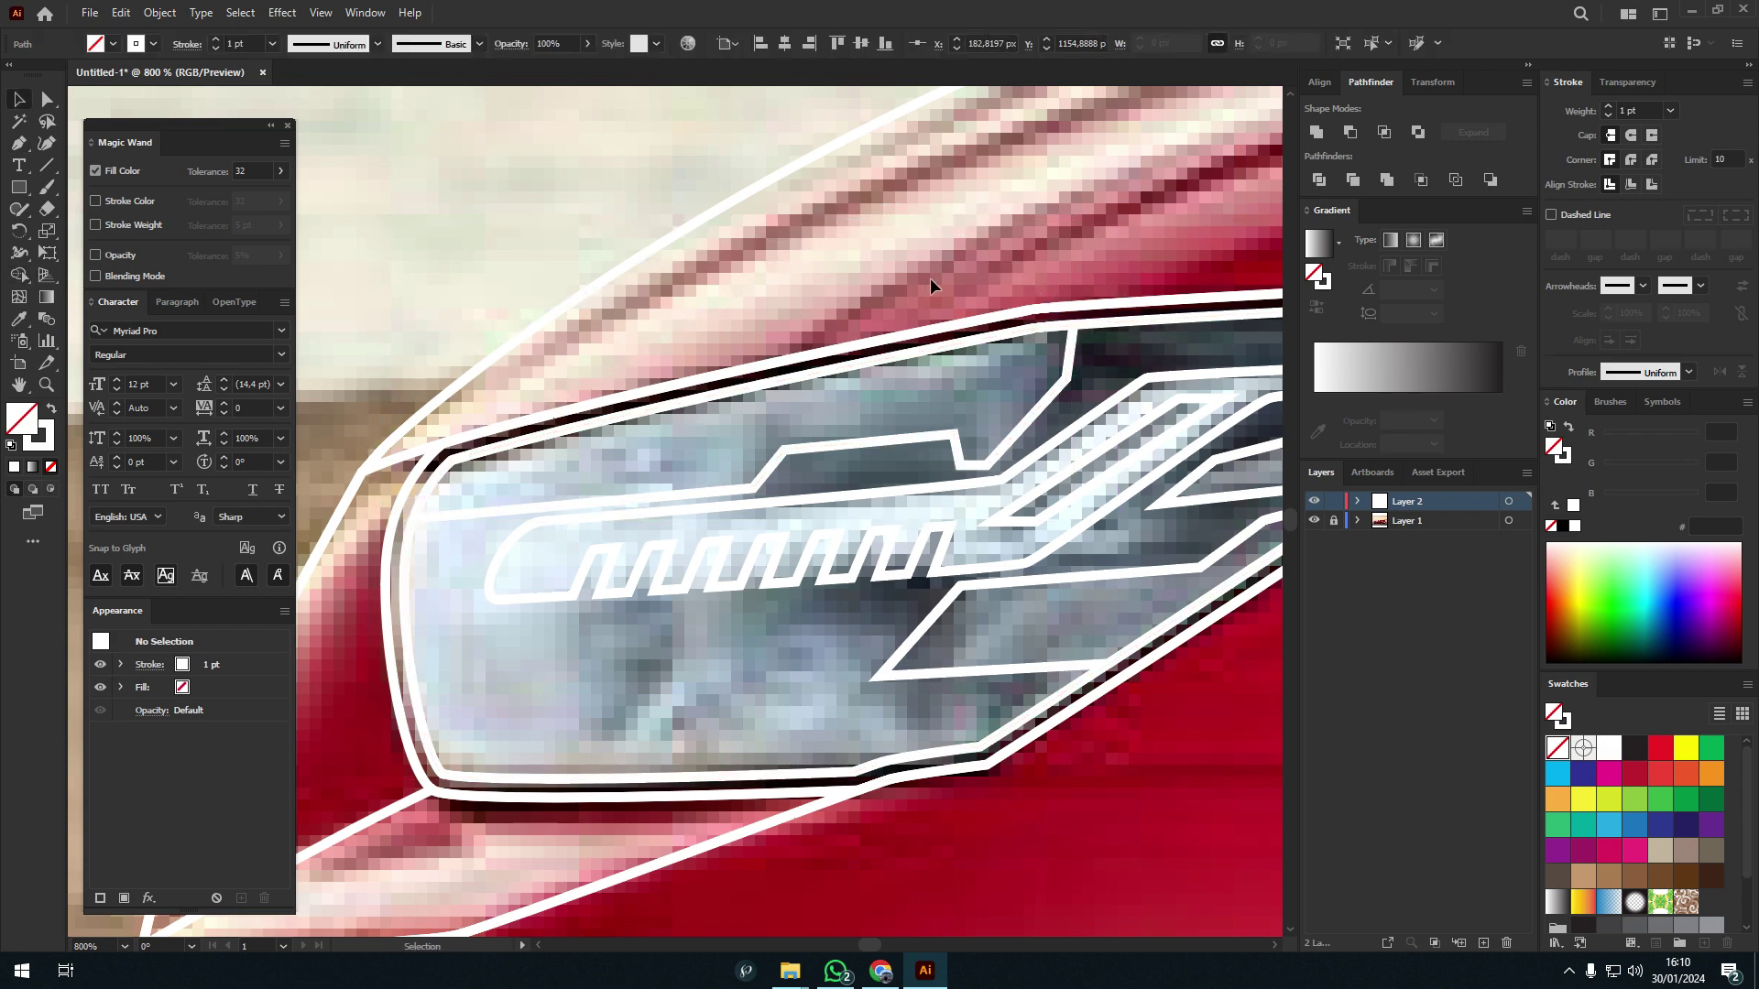
scroll(931, 278, "down", 3)
- Trace the body outline along the car's side sill
left_click_drag(1209, 457, 639, 430)
left_click(639, 430)
scroll(639, 429, "up", 1)
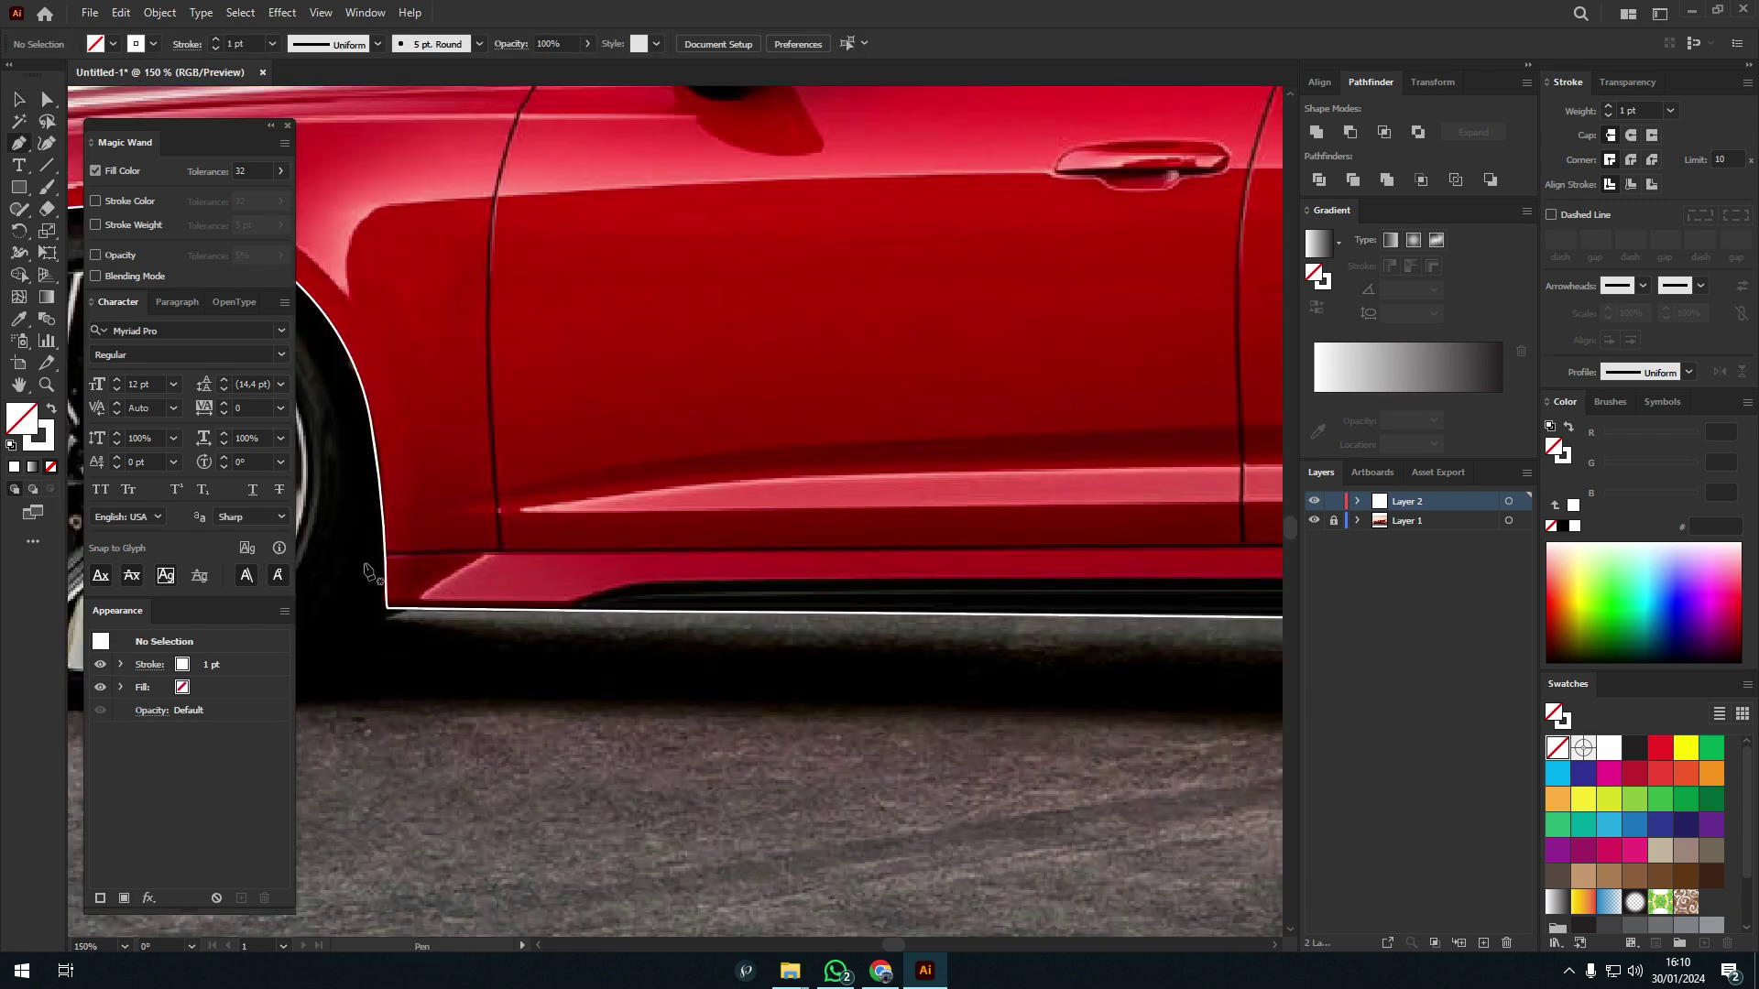
left_click(995, 502, "ctrl")
scroll(995, 502, "down", 2)
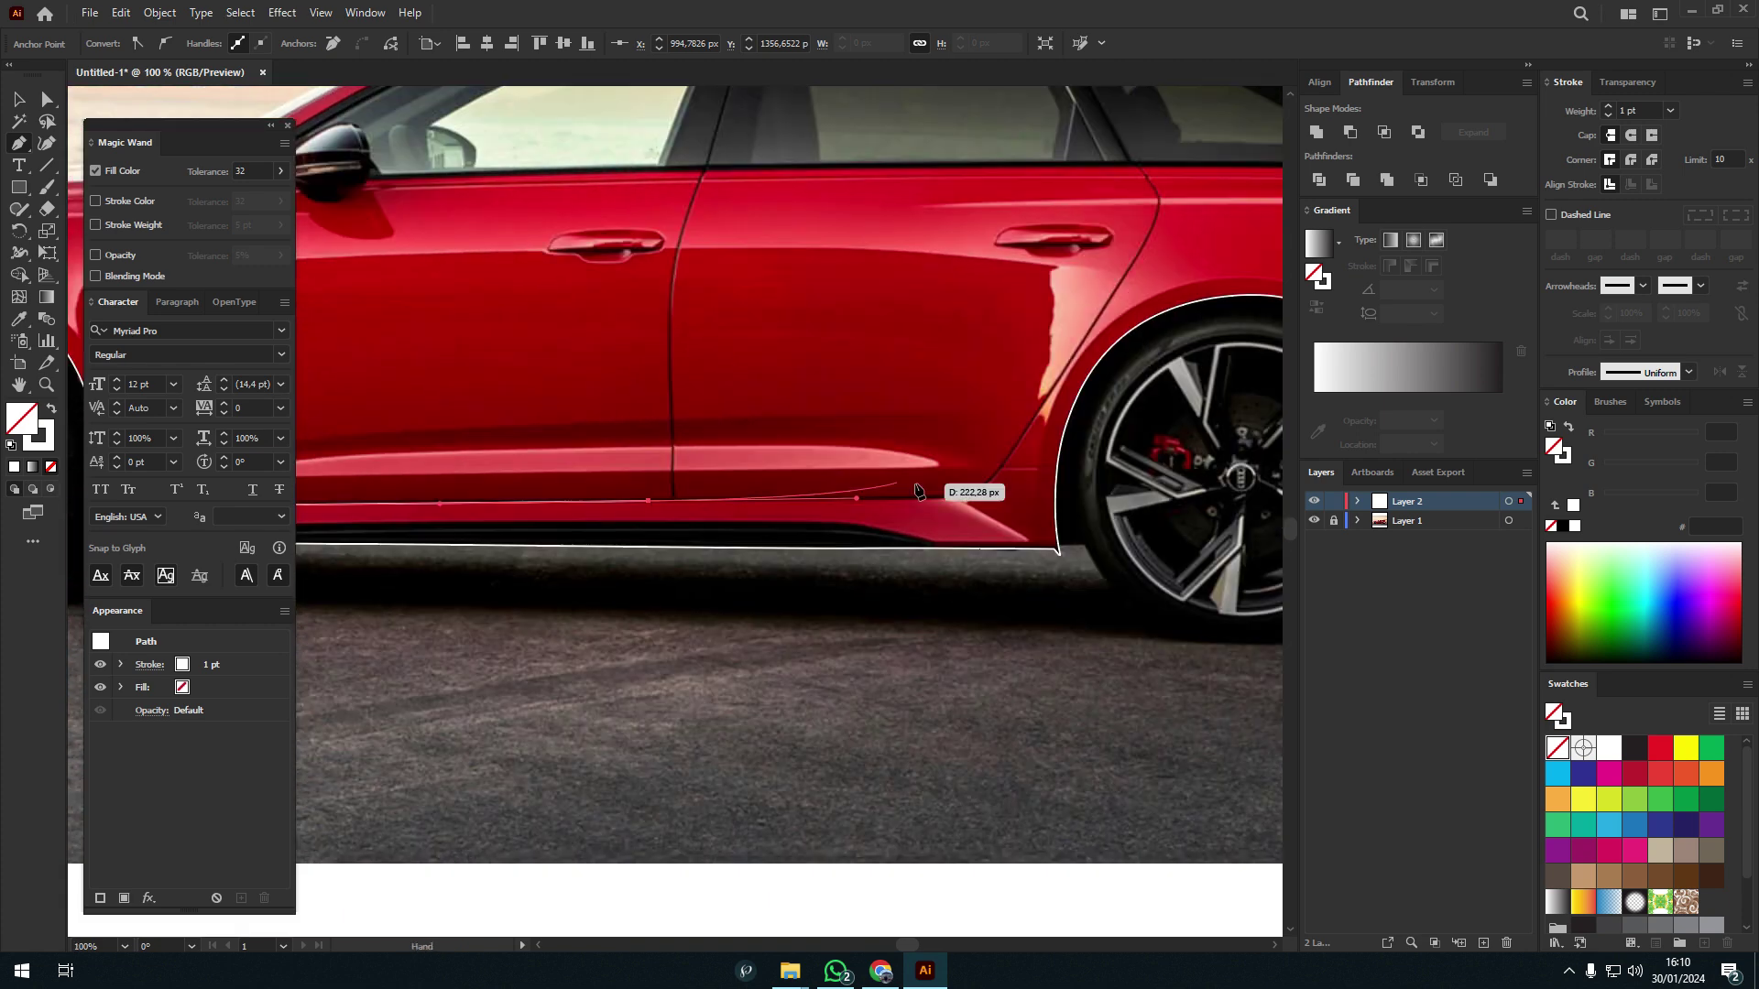
- Extend the outline along the roofline toward the front of the car
left_click_drag(366, 439, 645, 439)
scroll(644, 439, "up", 3)
left_click(645, 440)
left_click(833, 479)
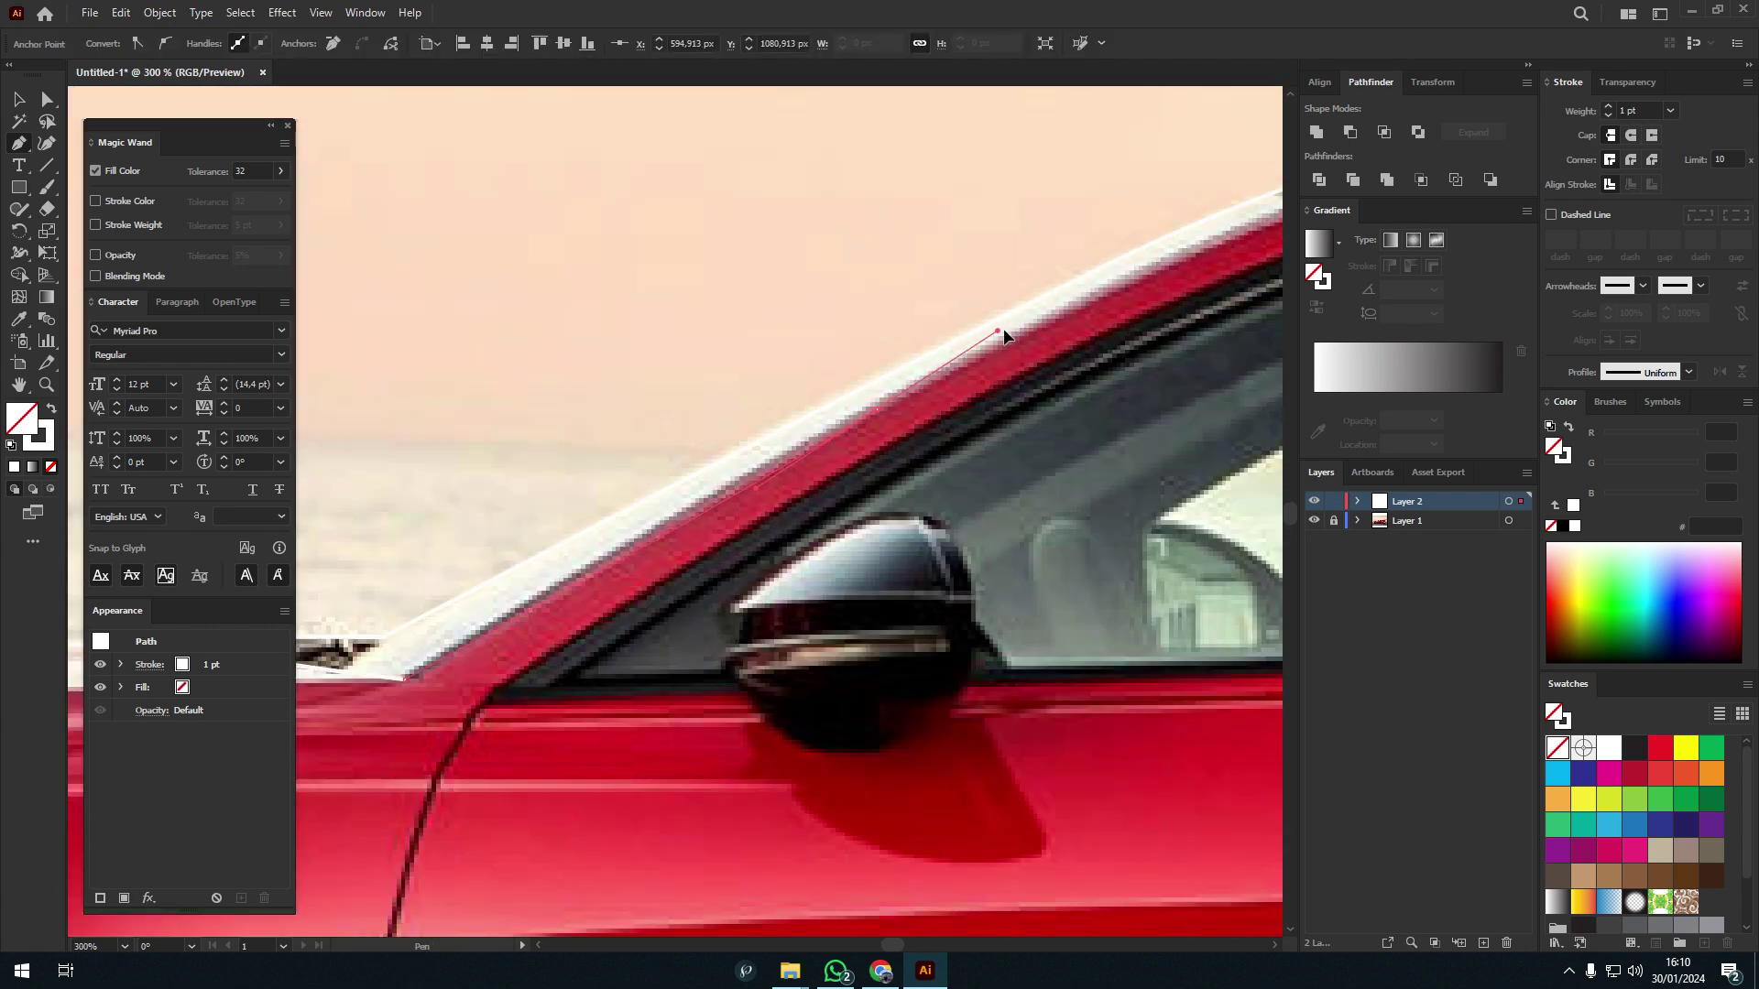
left_click(926, 393)
scroll(770, 339, "down", 3)
scroll(770, 339, "up", 3)
scroll(738, 464, "down", 3)
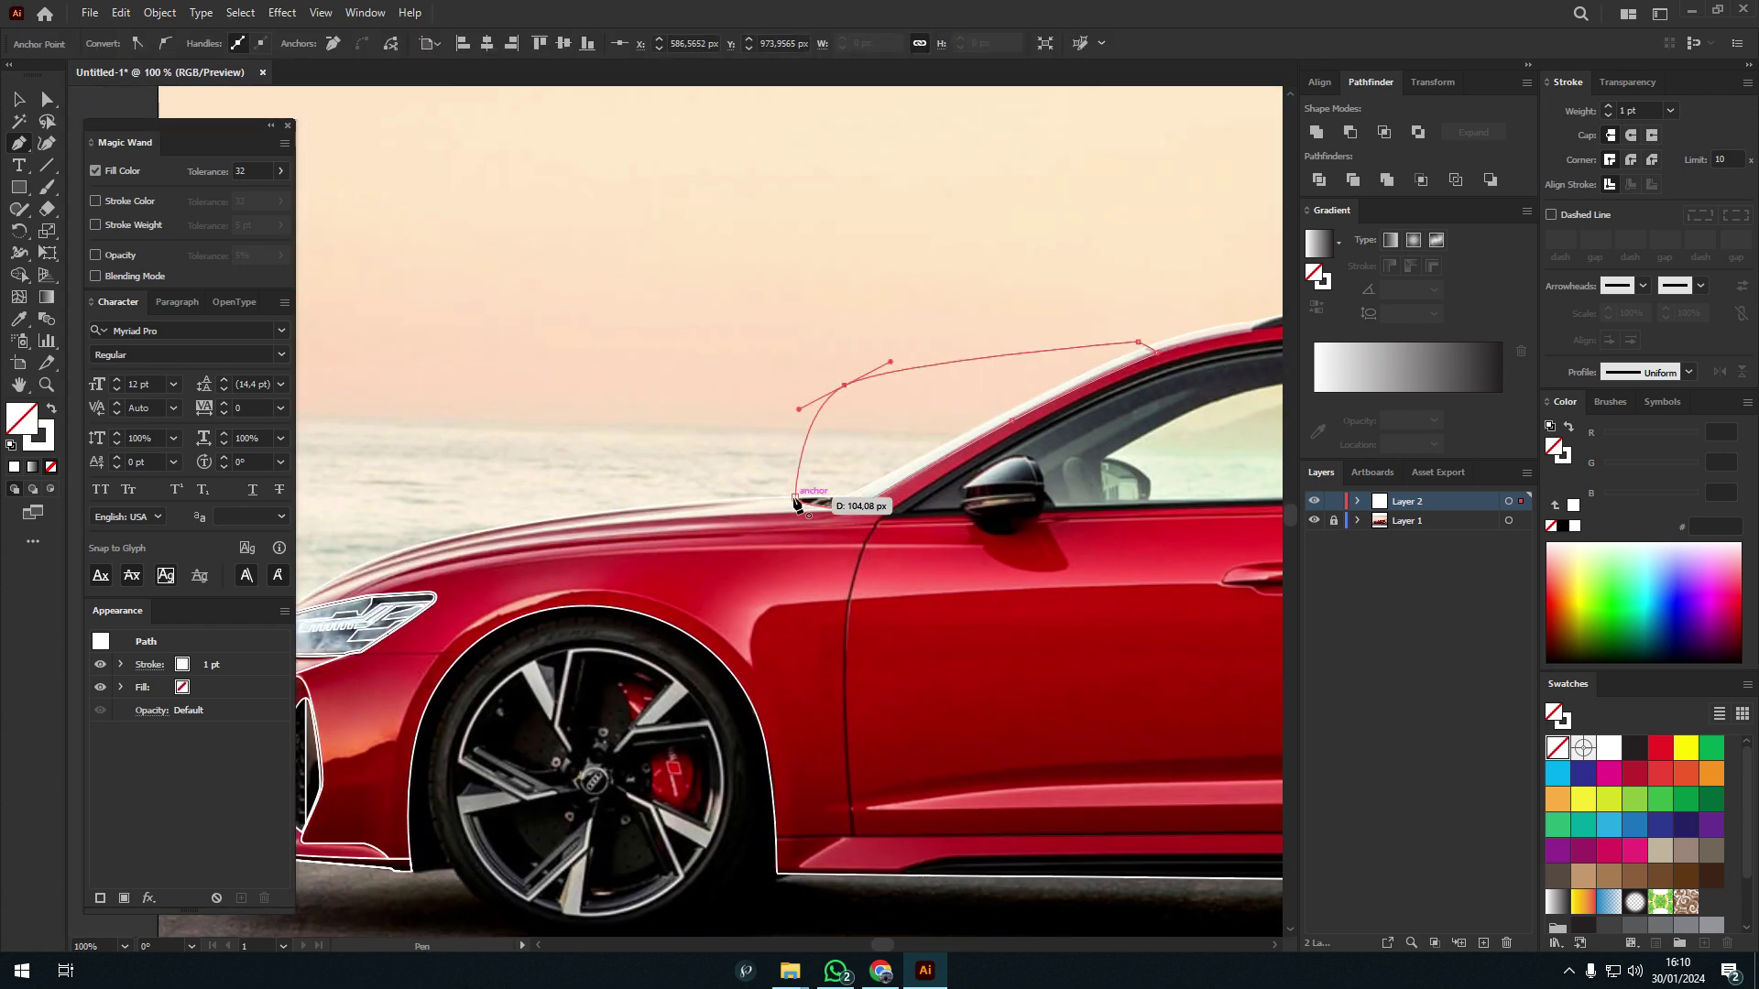
left_click(806, 503, "ctrl")
- Trace the window line along the door and close the front window outline
left_click_drag(911, 439, 721, 409)
scroll(720, 410, "up", 3)
left_click(981, 424)
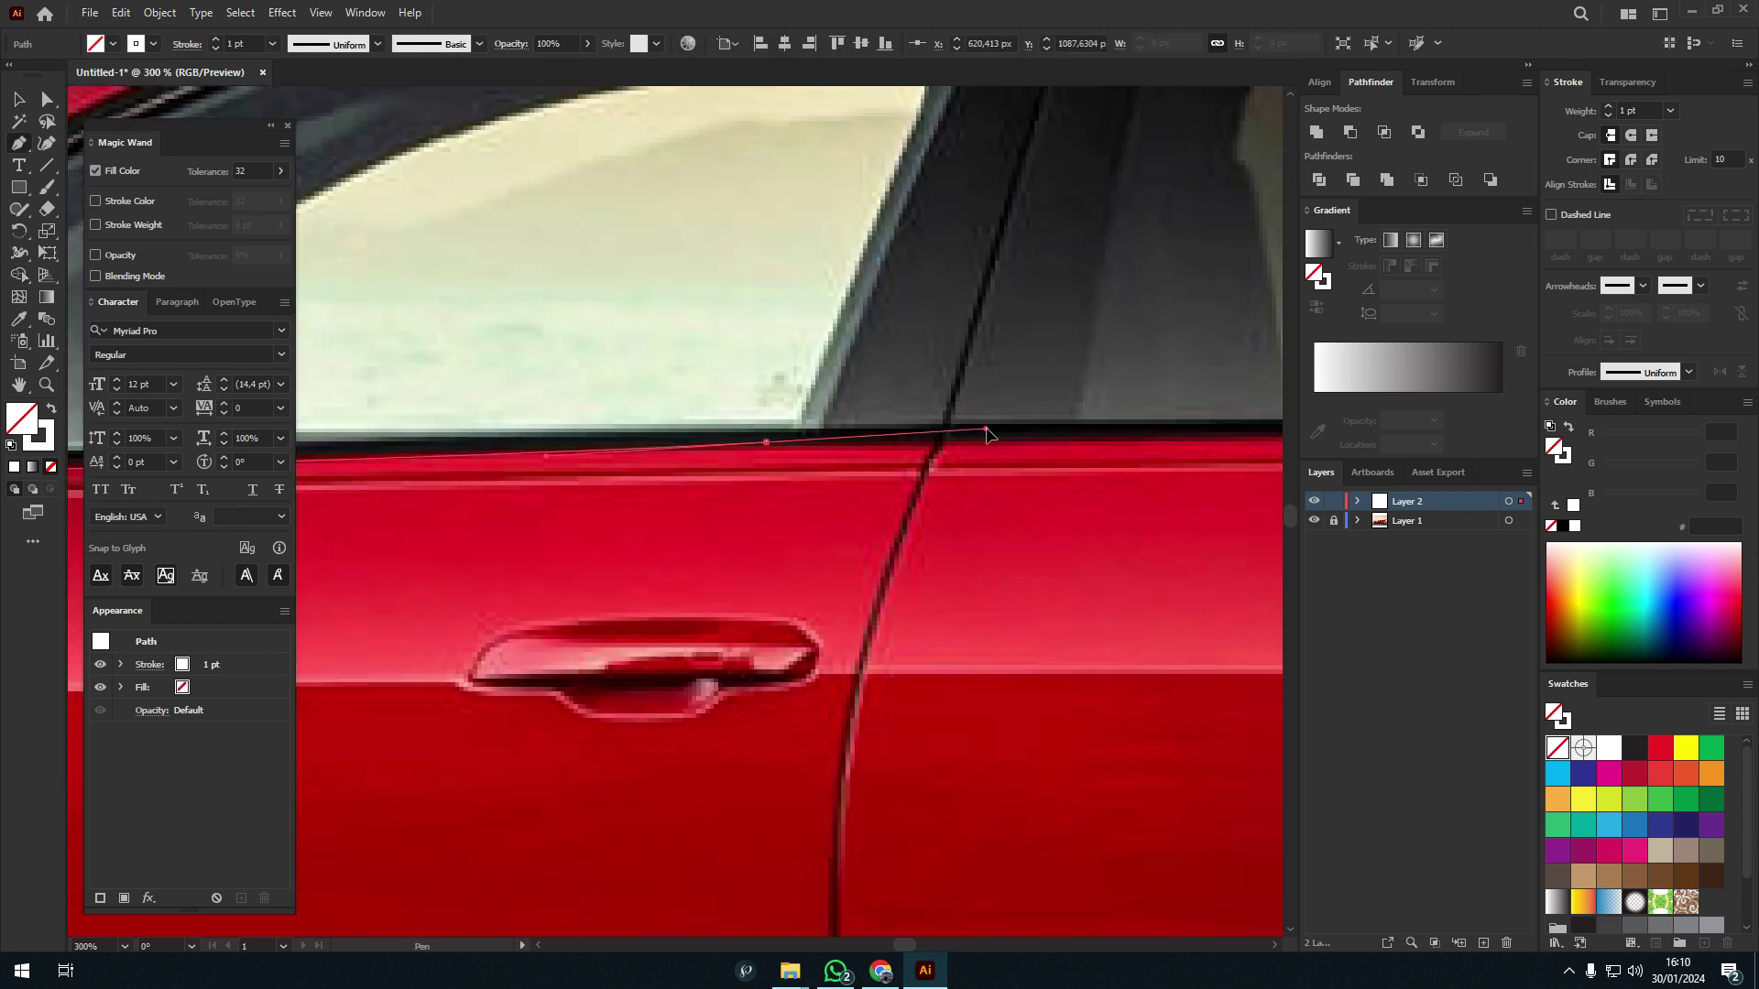
left_click_drag(981, 424, 739, 459)
left_click(962, 437)
scroll(866, 522, "right", 5)
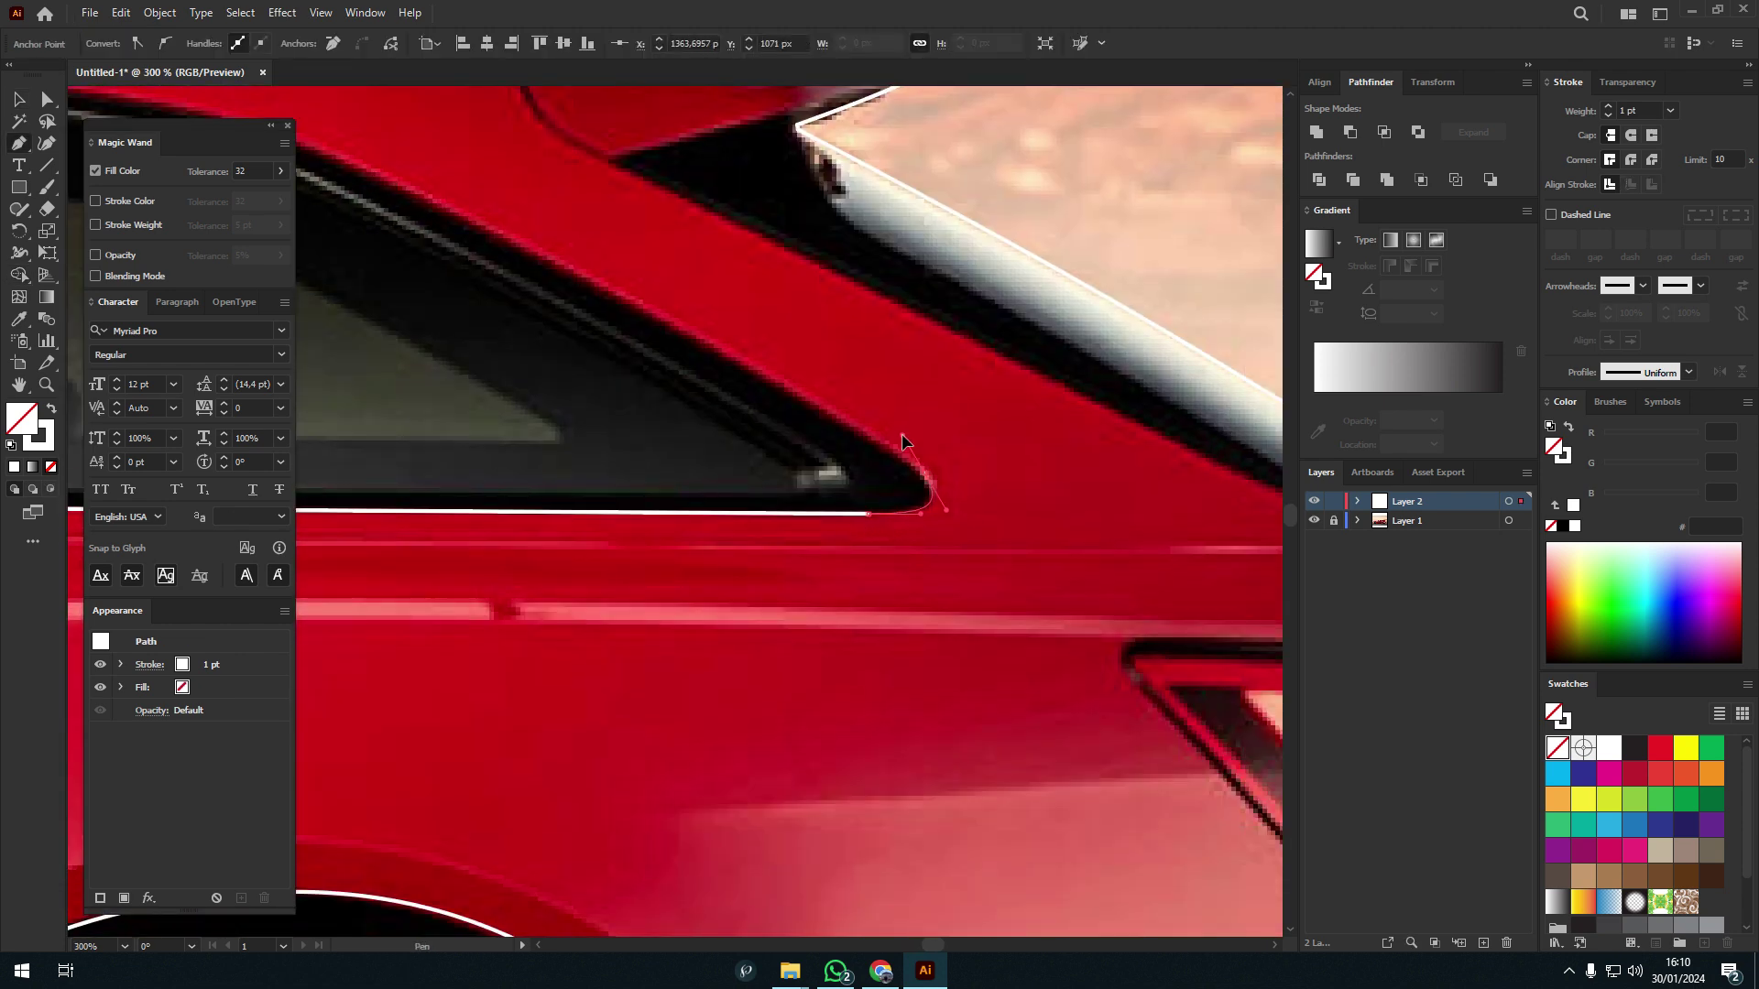
scroll(616, 381, "up", 2)
scroll(616, 381, "left", 1)
scroll(580, 342, "left", 2)
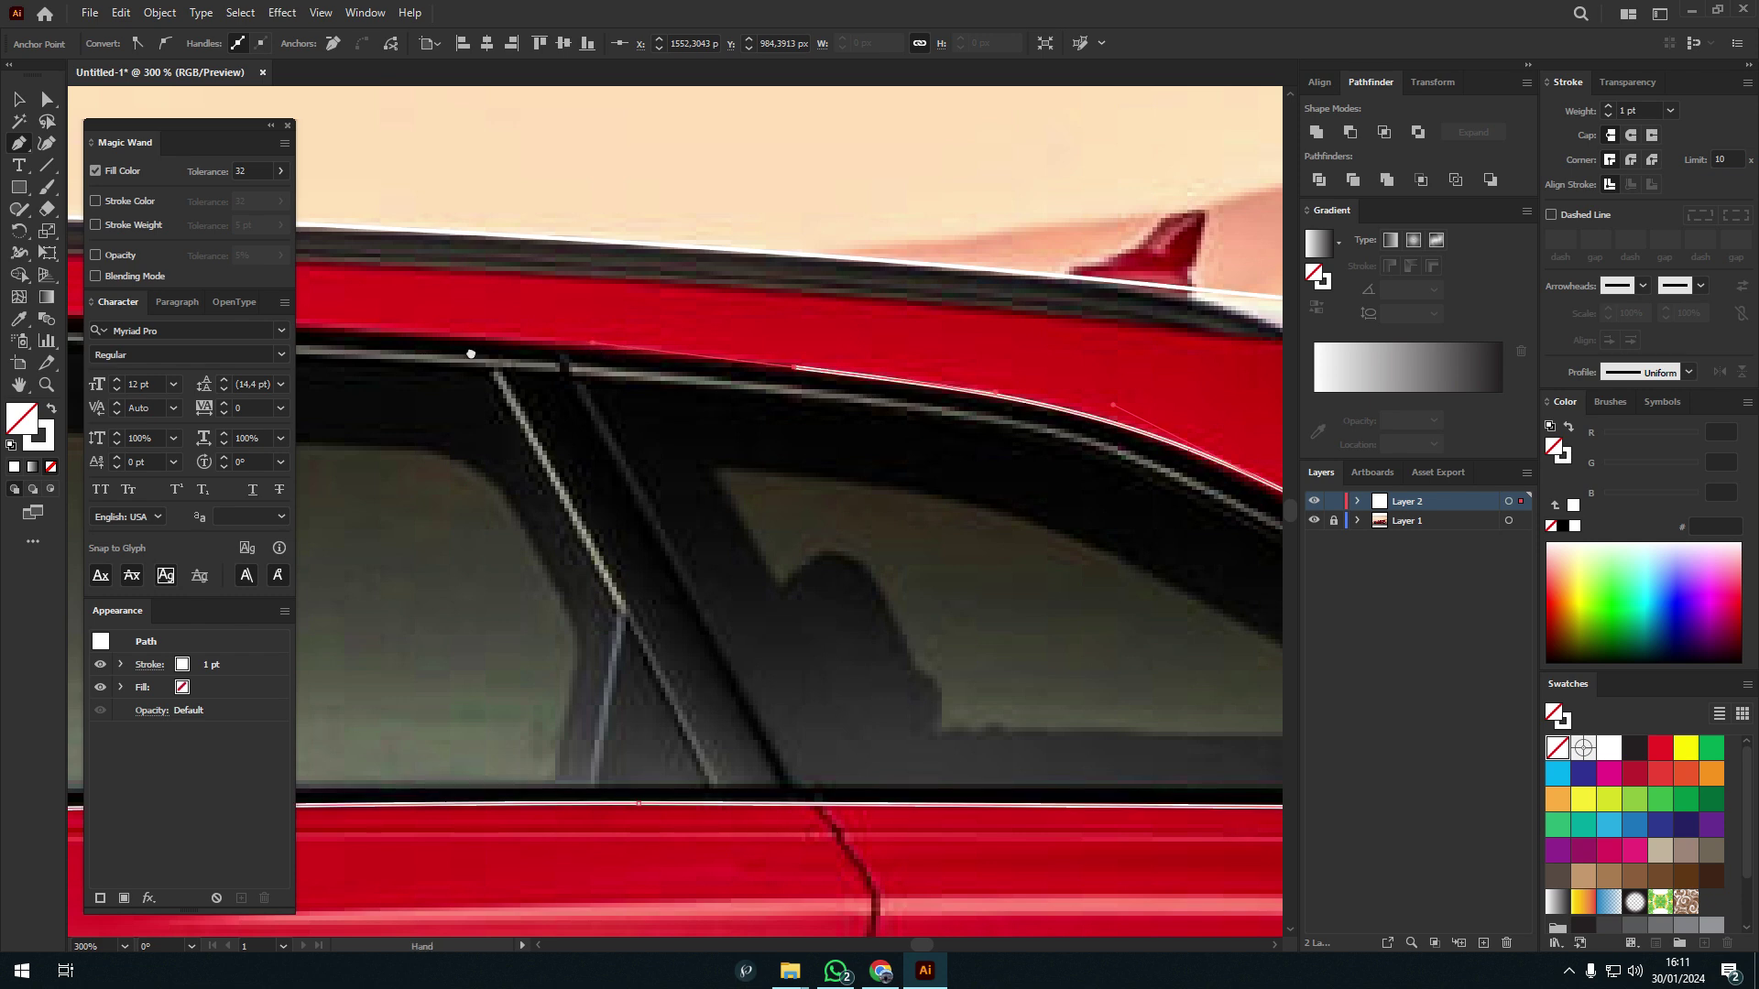
scroll(470, 353, "left", 2)
scroll(799, 301, "left", 2)
scroll(550, 357, "down", 2)
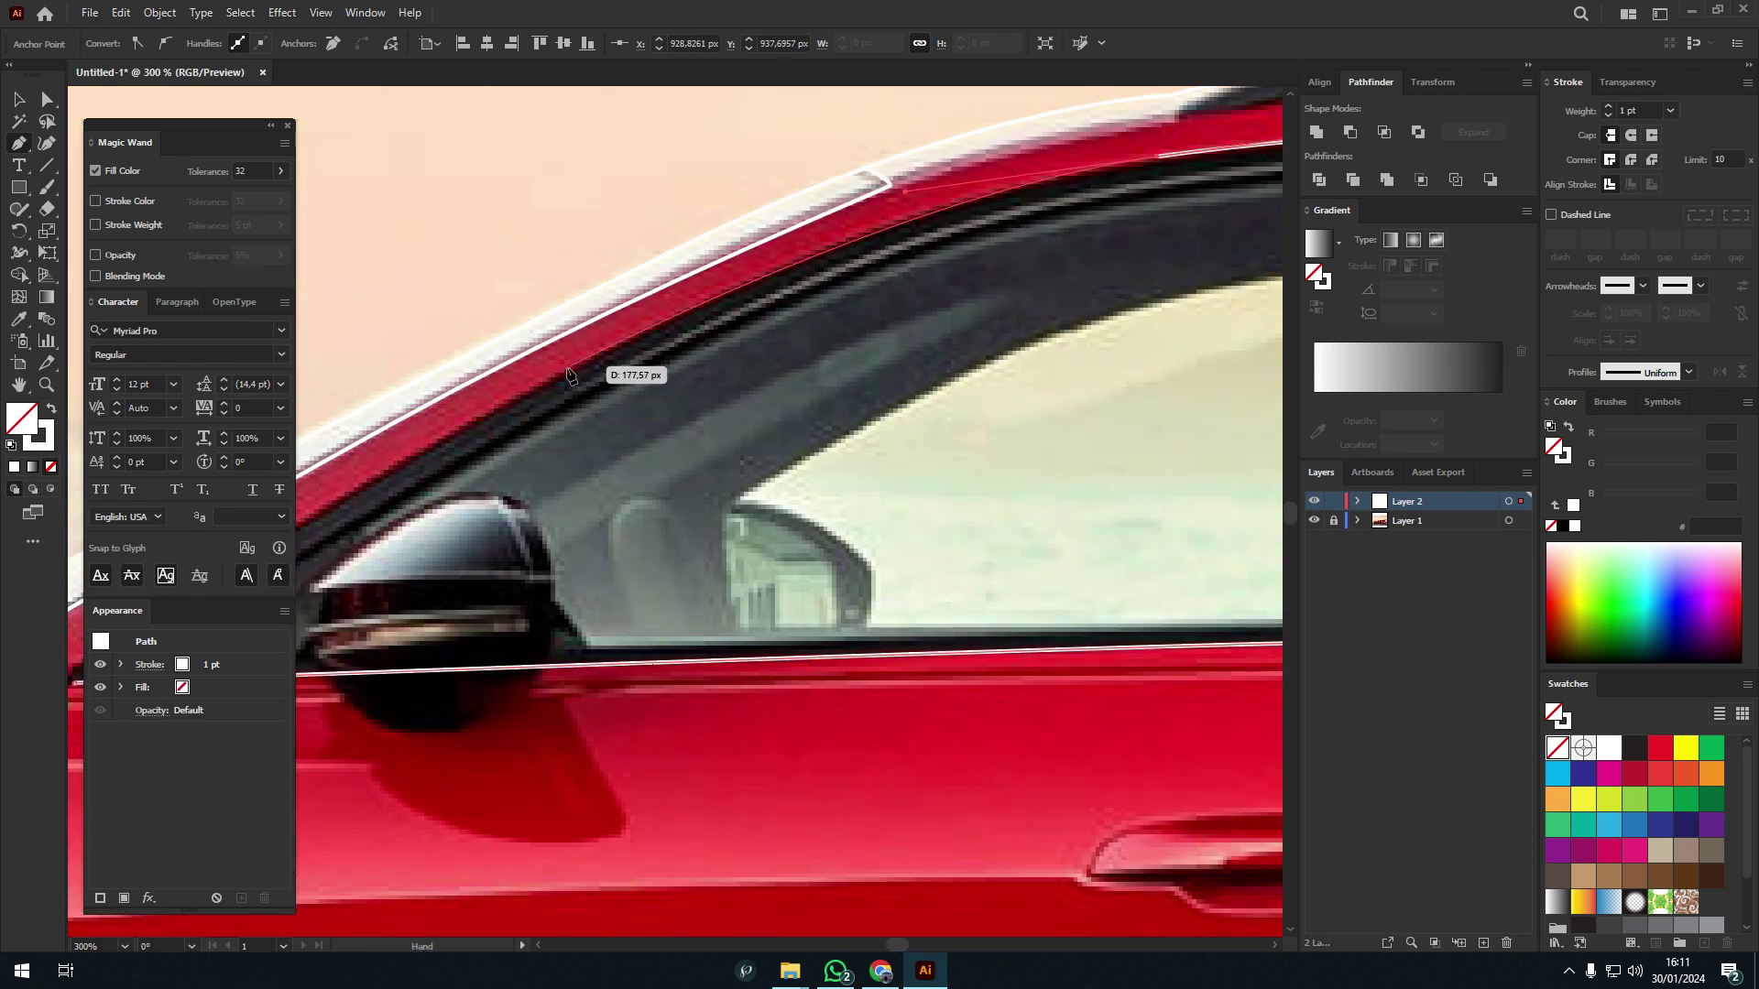
scroll(710, 380, "left", 4)
scroll(710, 380, "down", 2)
left_click(596, 483)
- Trace the window path from the sill's rear corner to its front corner, then deselect
scroll(596, 482, "down", 3)
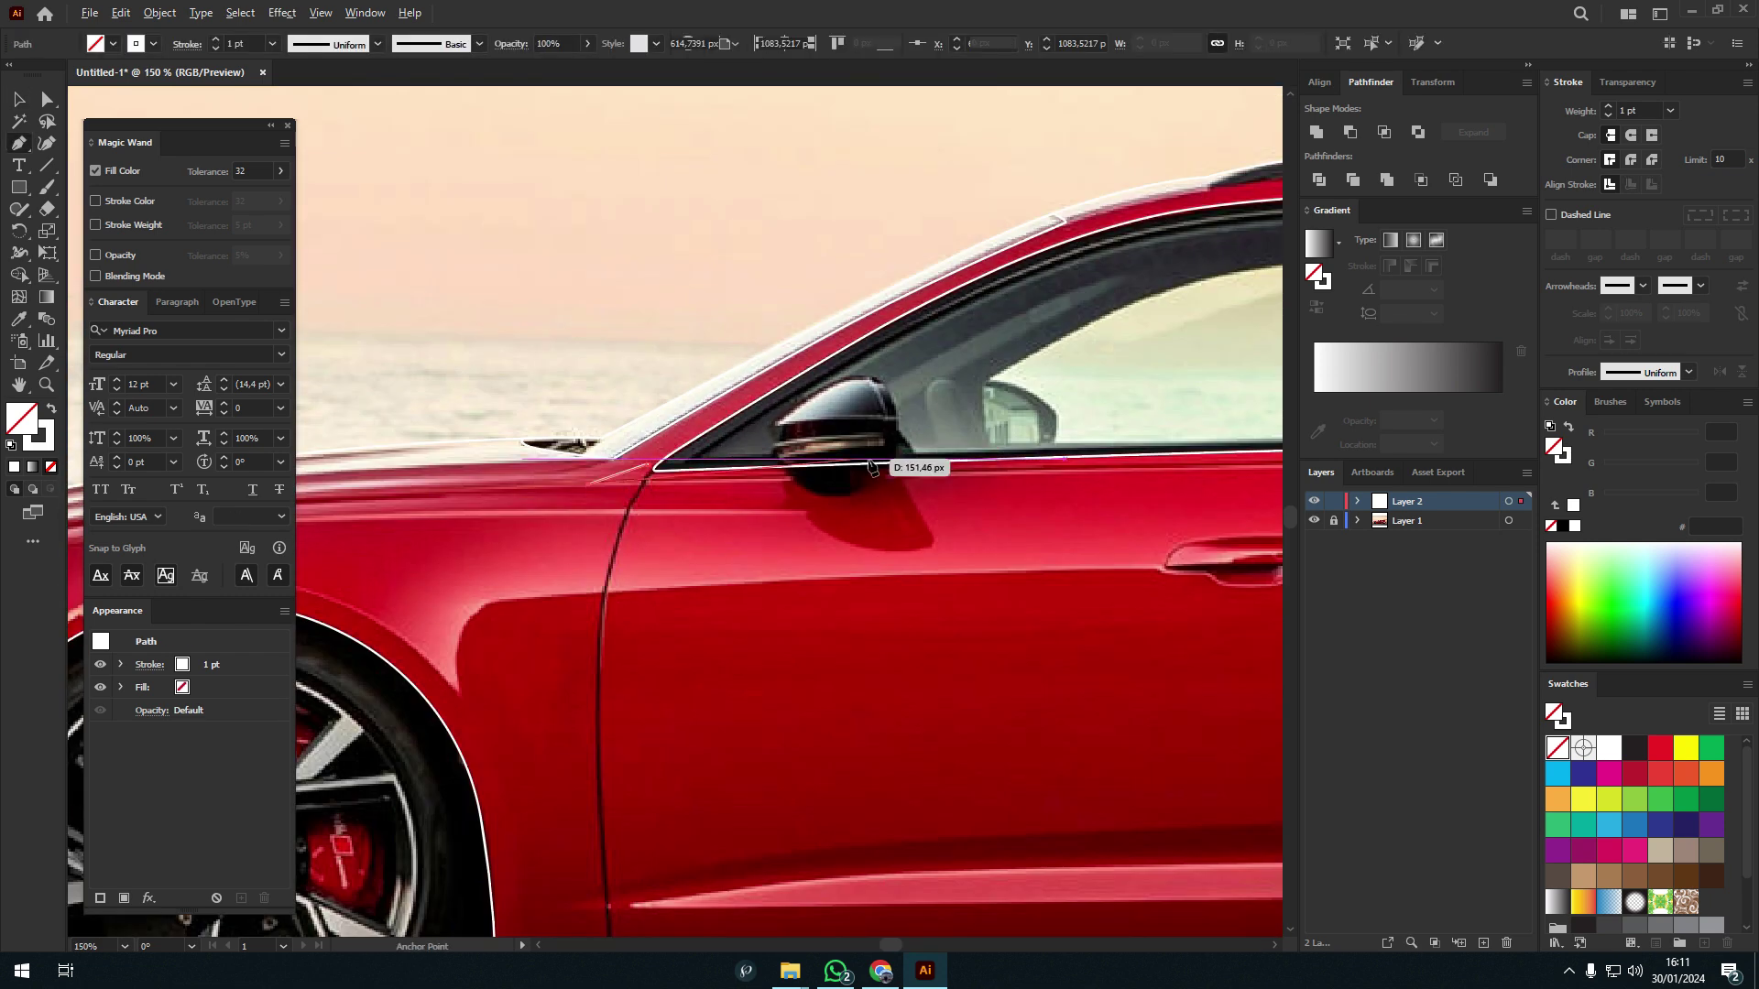
scroll(1023, 485, "up", 2)
scroll(980, 482, "up", 3)
scroll(855, 479, "right", 4)
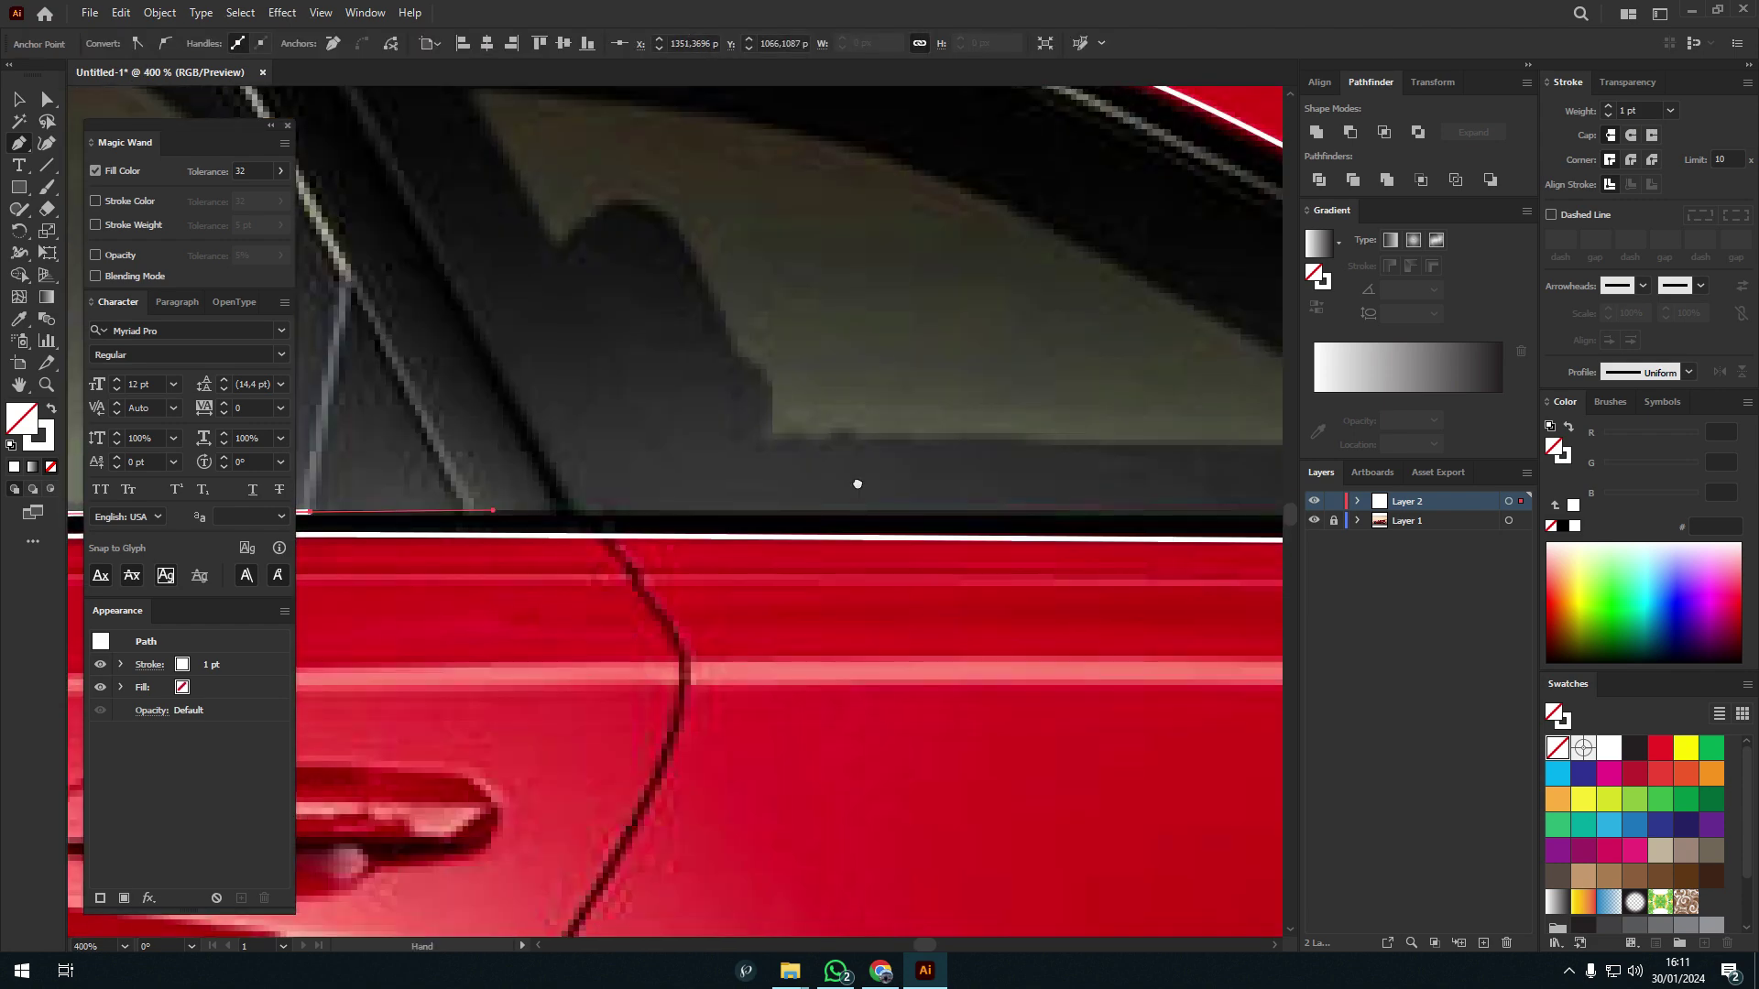
scroll(836, 503, "right", 4)
left_click(836, 503)
scroll(885, 491, "down", 4)
scroll(885, 491, "down", 2)
scroll(531, 460, "up", 3)
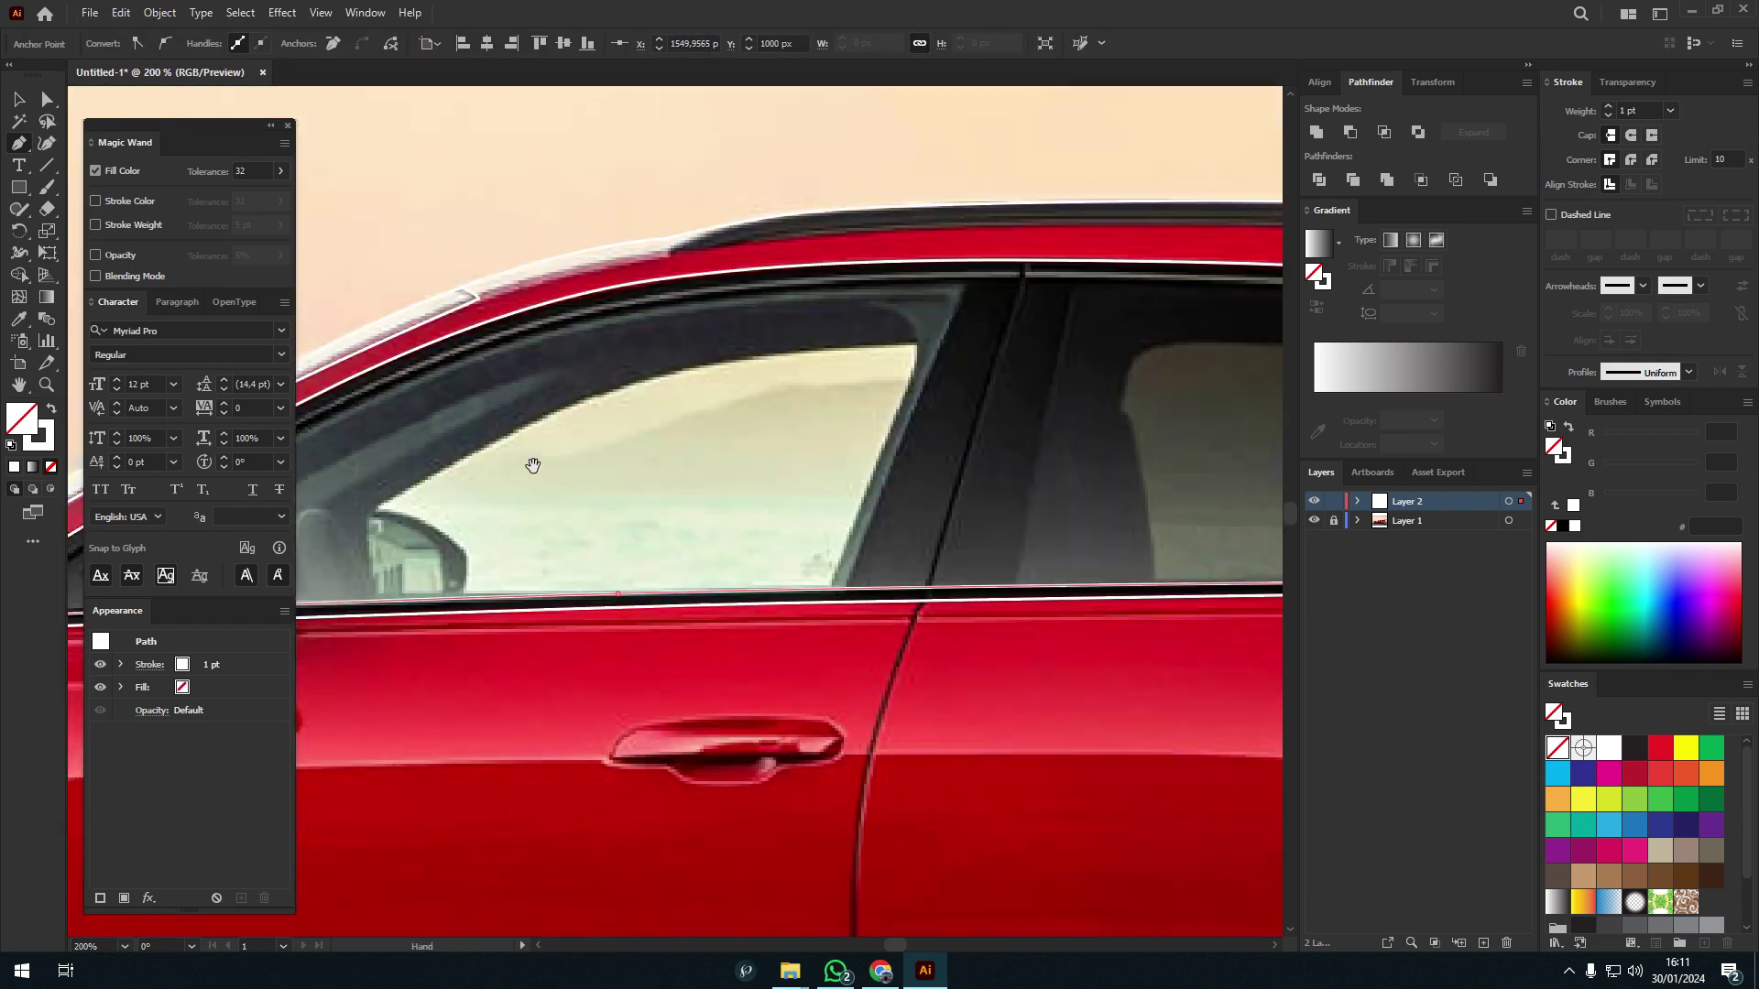
scroll(1127, 540, "right", 4)
scroll(1052, 588, "up", 5)
scroll(783, 362, "down", 5)
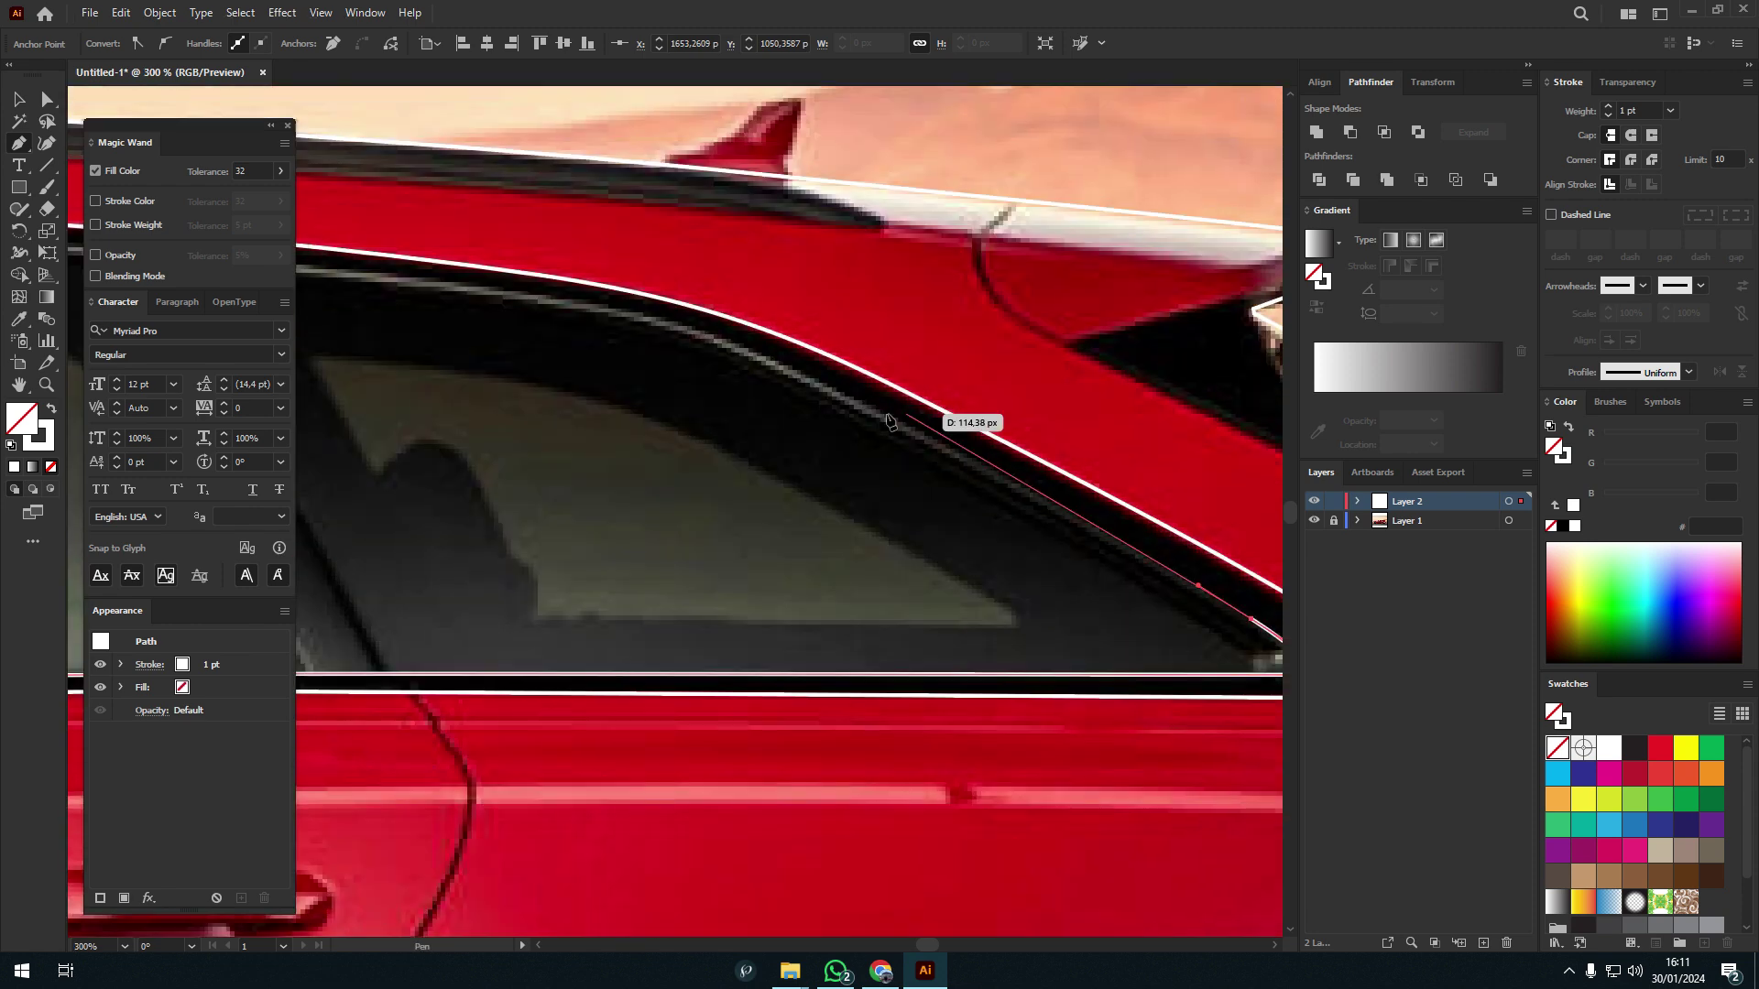
scroll(860, 322, "up", 3)
scroll(953, 302, "left", 3)
scroll(399, 285, "right", 3)
scroll(399, 286, "down", 3)
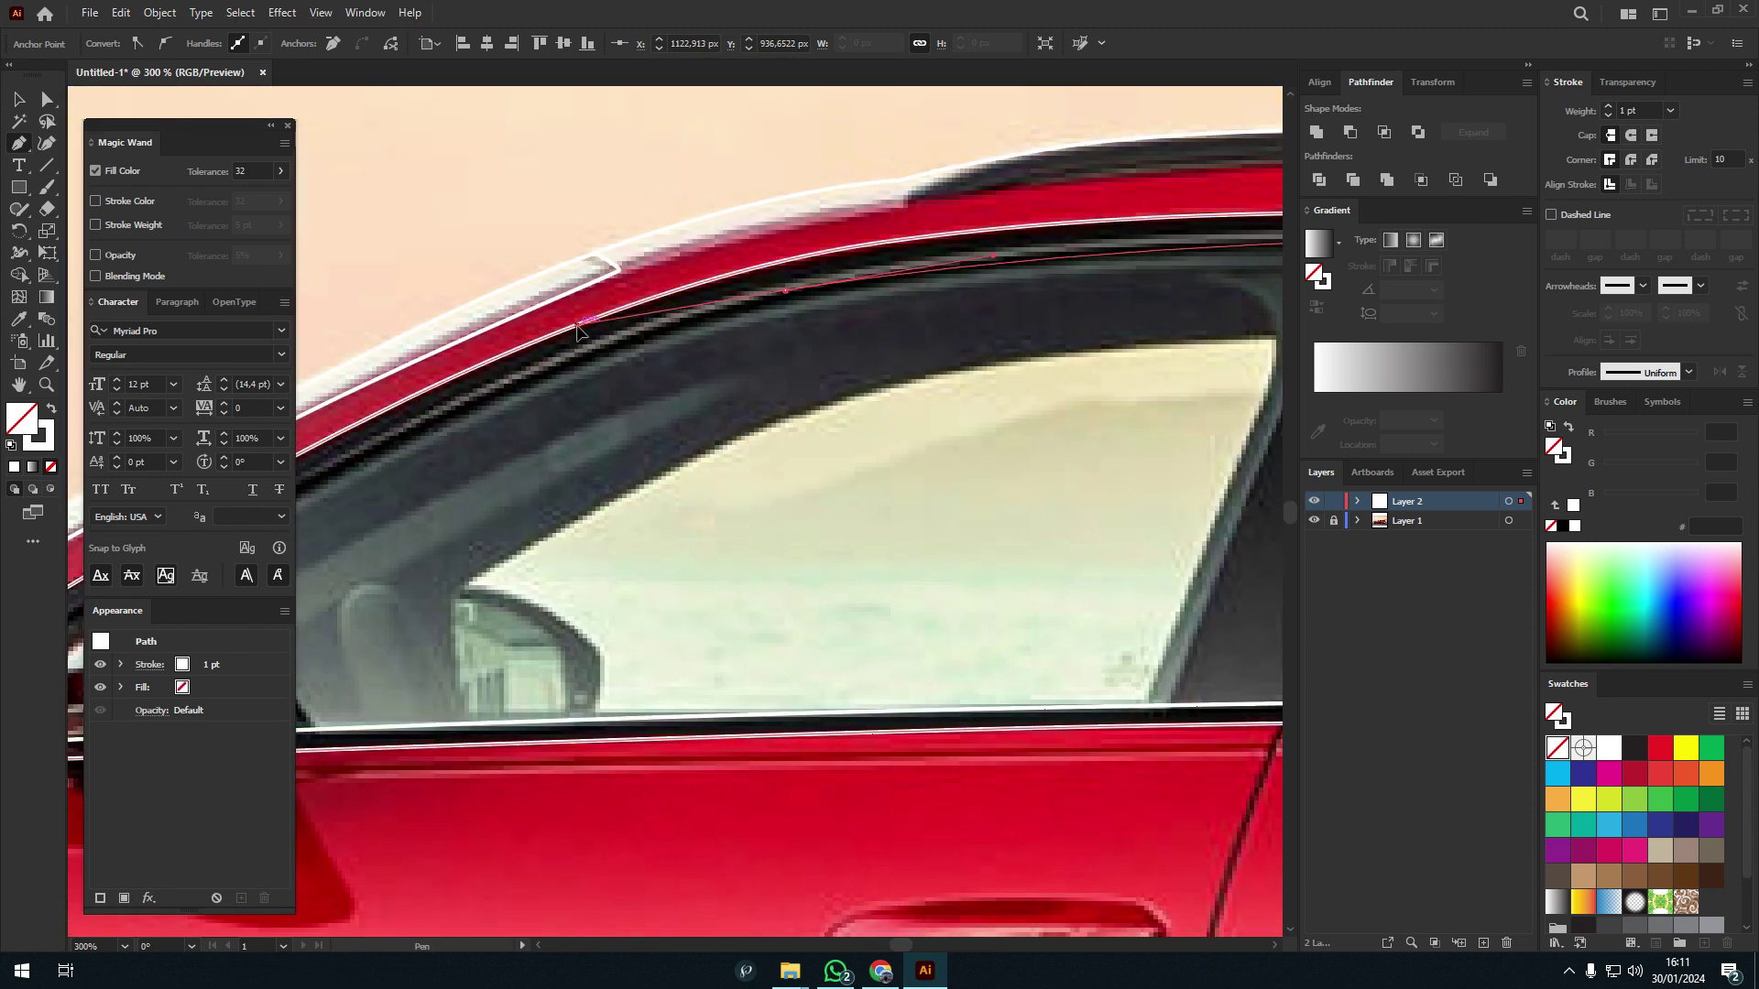
scroll(527, 494, "up", 3)
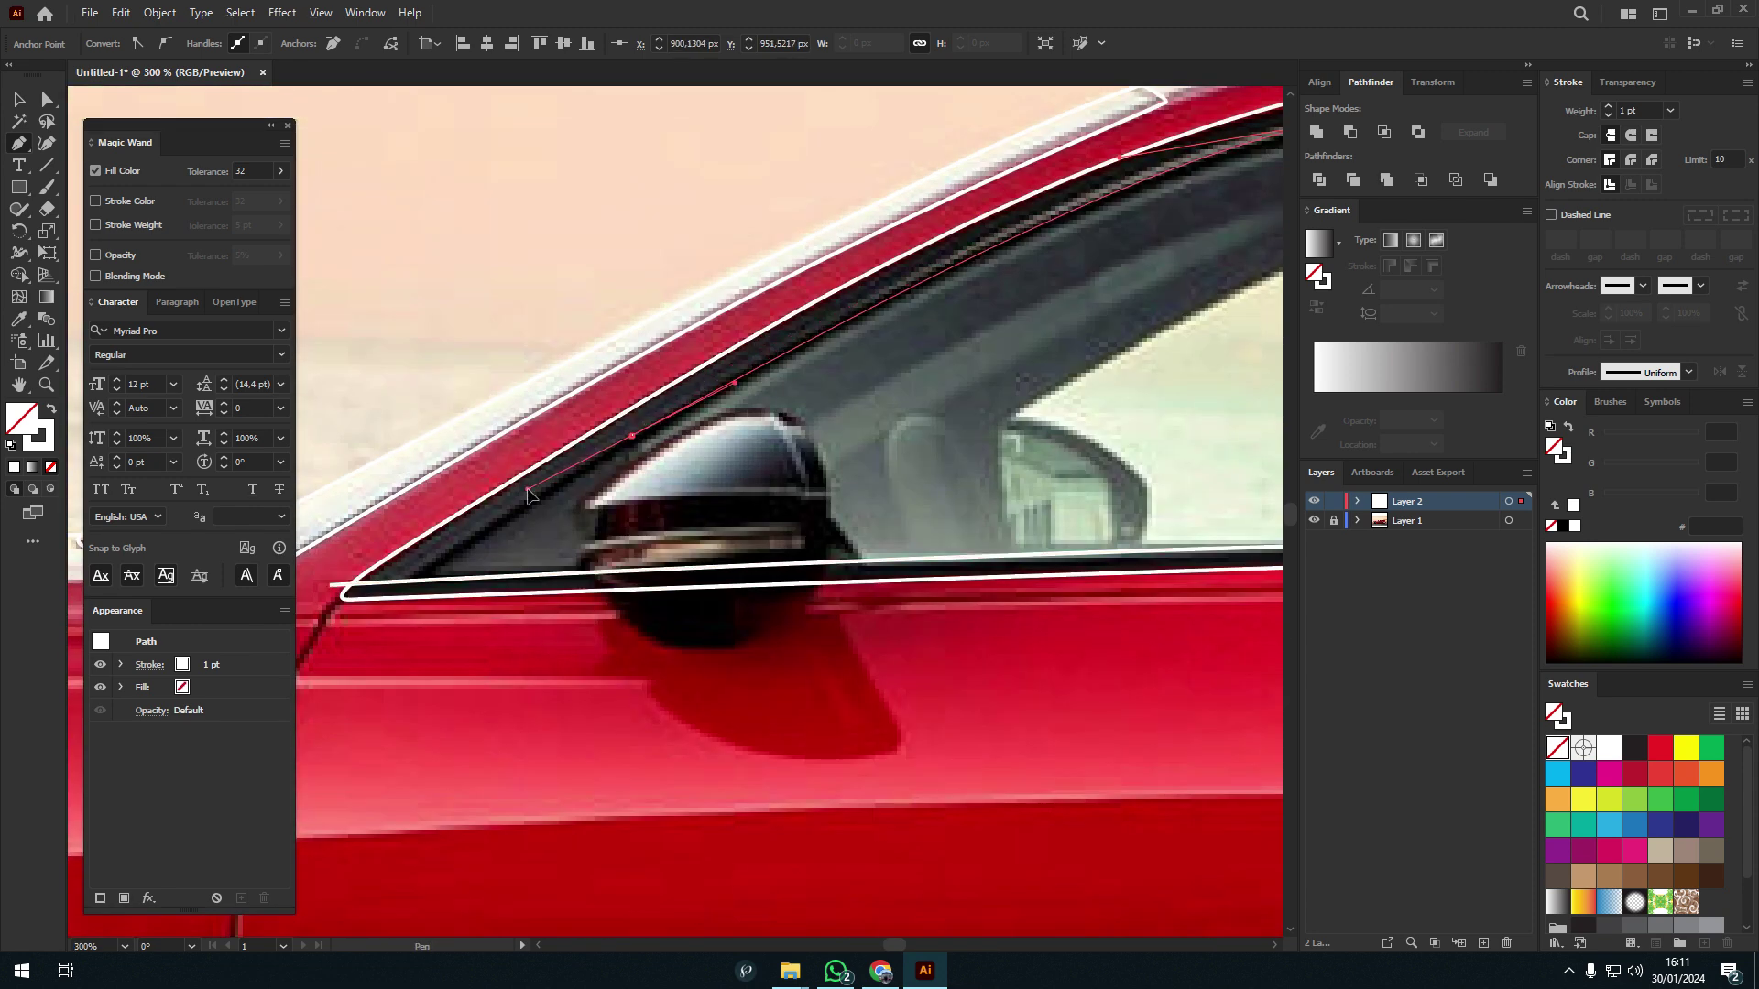
scroll(433, 567, "left", 2)
left_click(430, 554)
key("v")
- Draw the closed B-pillar outline between window edge and sill, then deselect it
scroll(511, 500, "down", 2)
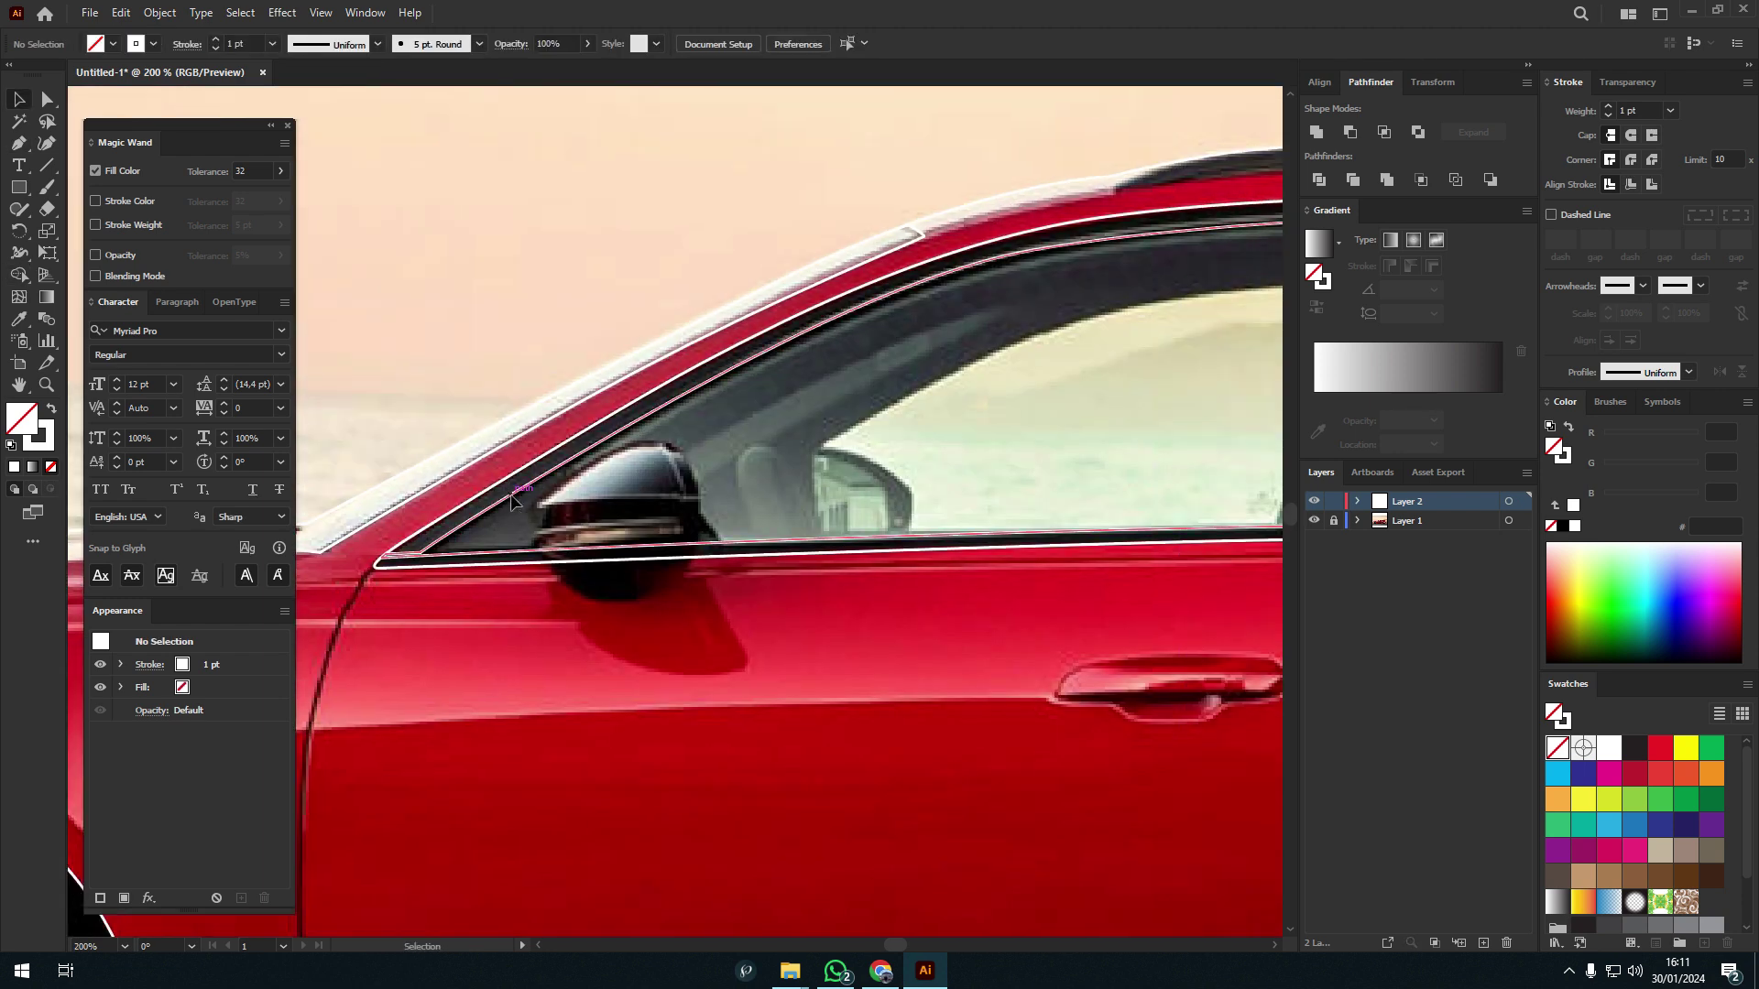
scroll(511, 501, "right", 5)
scroll(762, 436, "up", 3)
key("p")
left_click(552, 109)
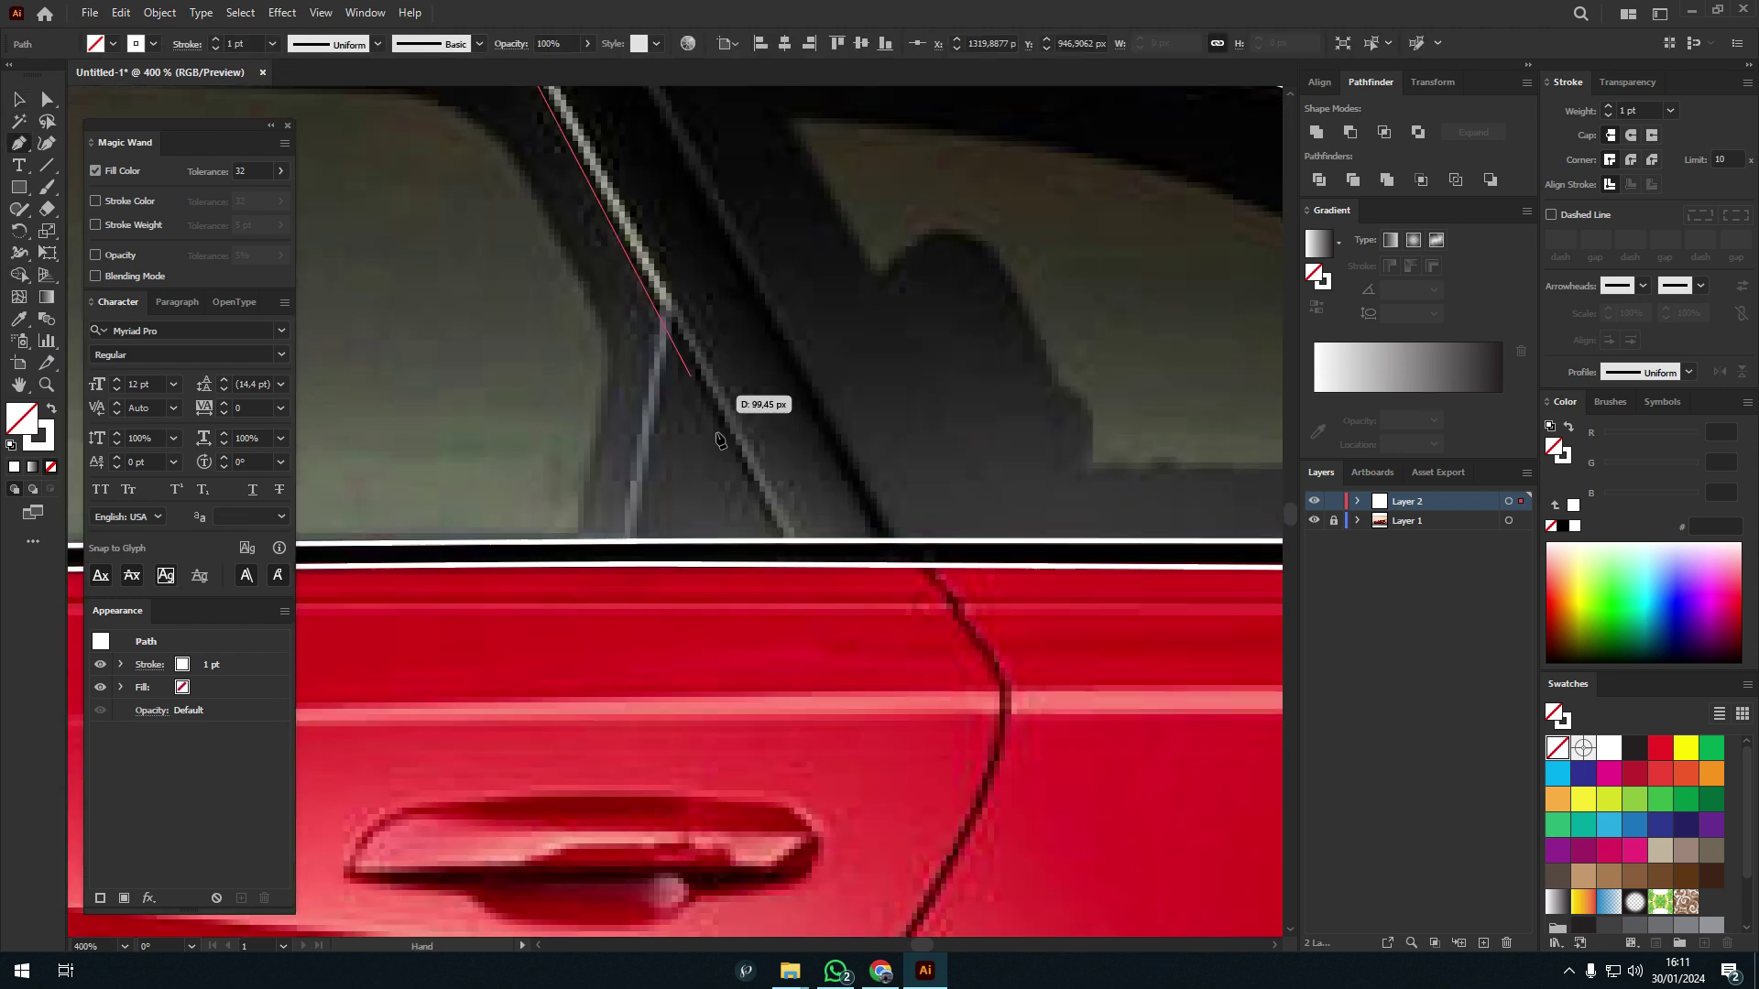
left_click(872, 547)
scroll(872, 546, "up", 5)
scroll(705, 357, "down", 2)
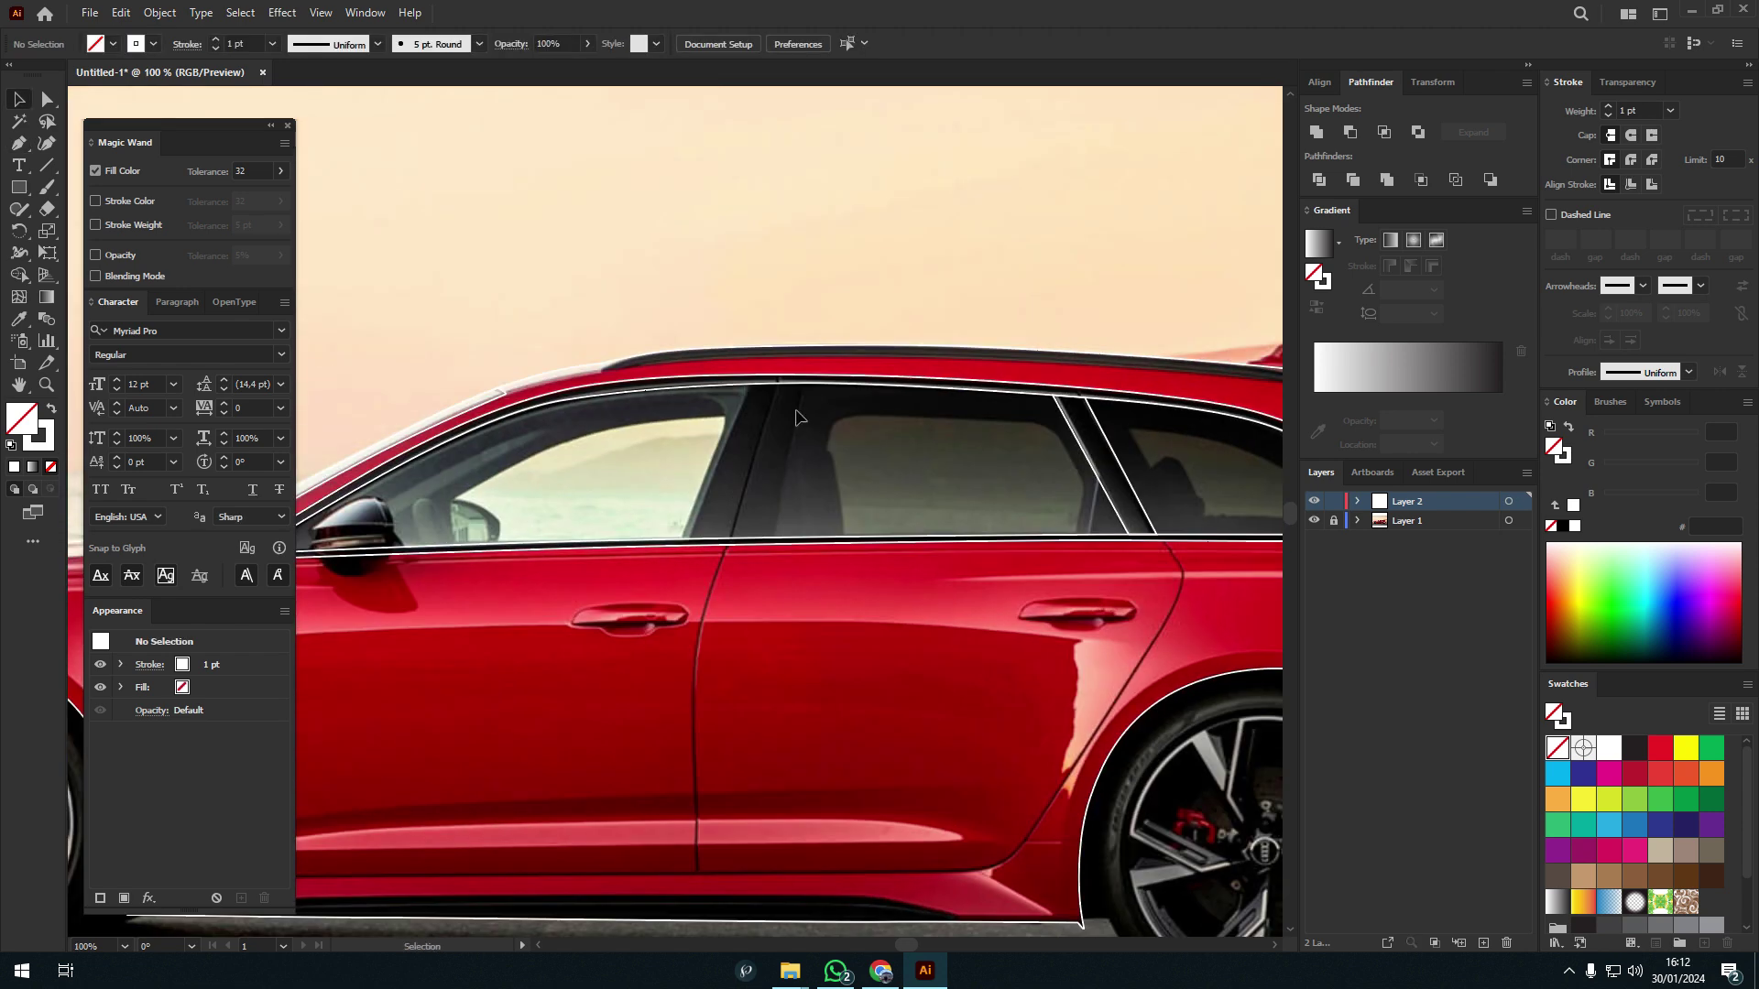
scroll(722, 313, "up", 2)
left_click(721, 311)
scroll(706, 458, "down", 3)
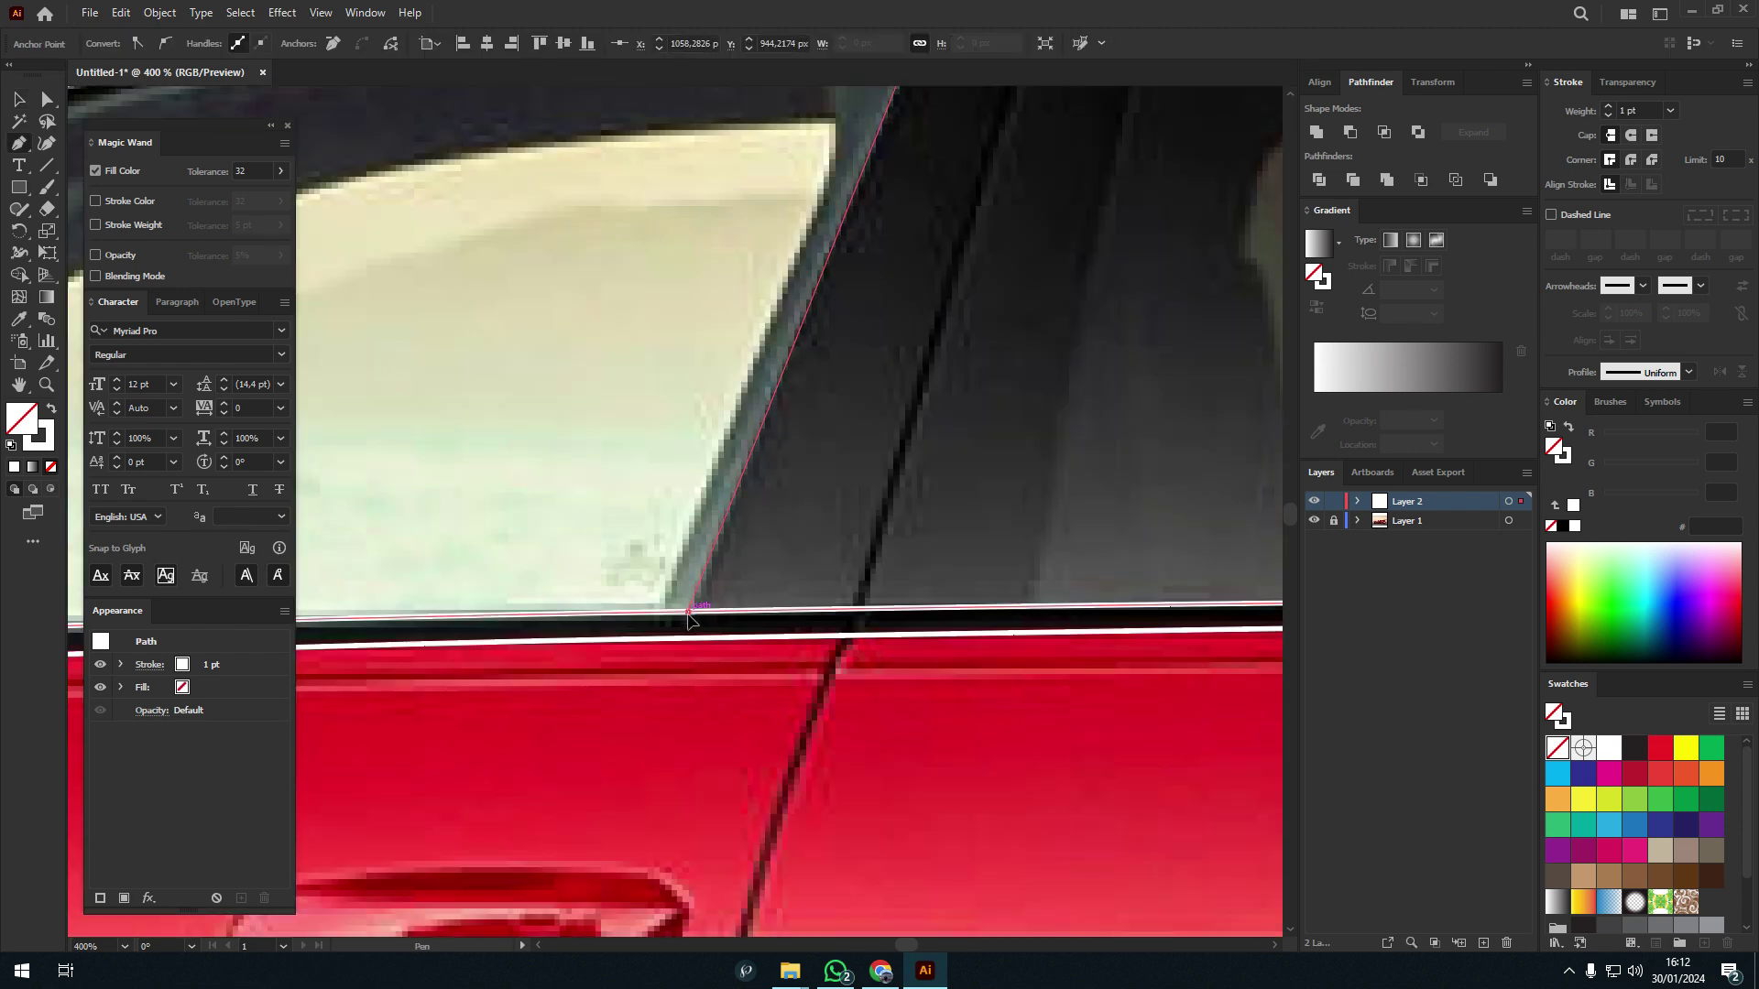
left_click(1029, 614)
scroll(879, 387, "up", 5)
scroll(880, 387, "right", 3)
left_click(626, 392)
scroll(626, 392, "down", 4)
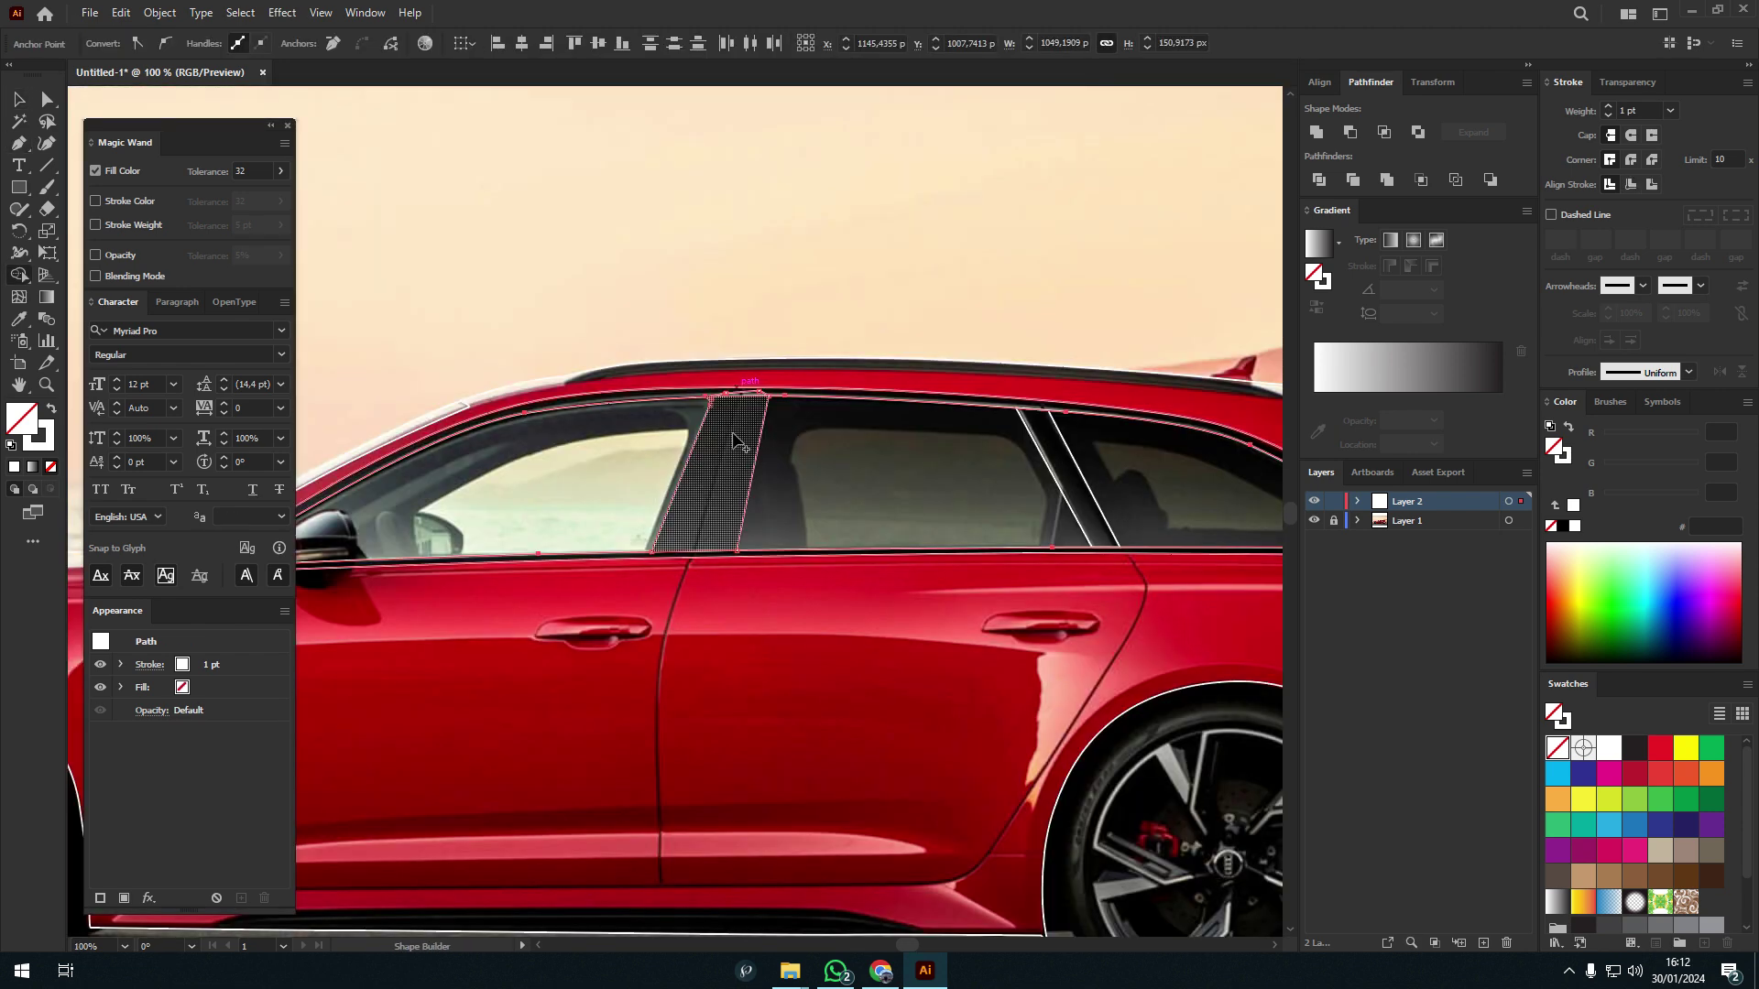
key("ctrl+shift+a")
scroll(609, 483, "up", 2)
scroll(609, 483, "up", 4)
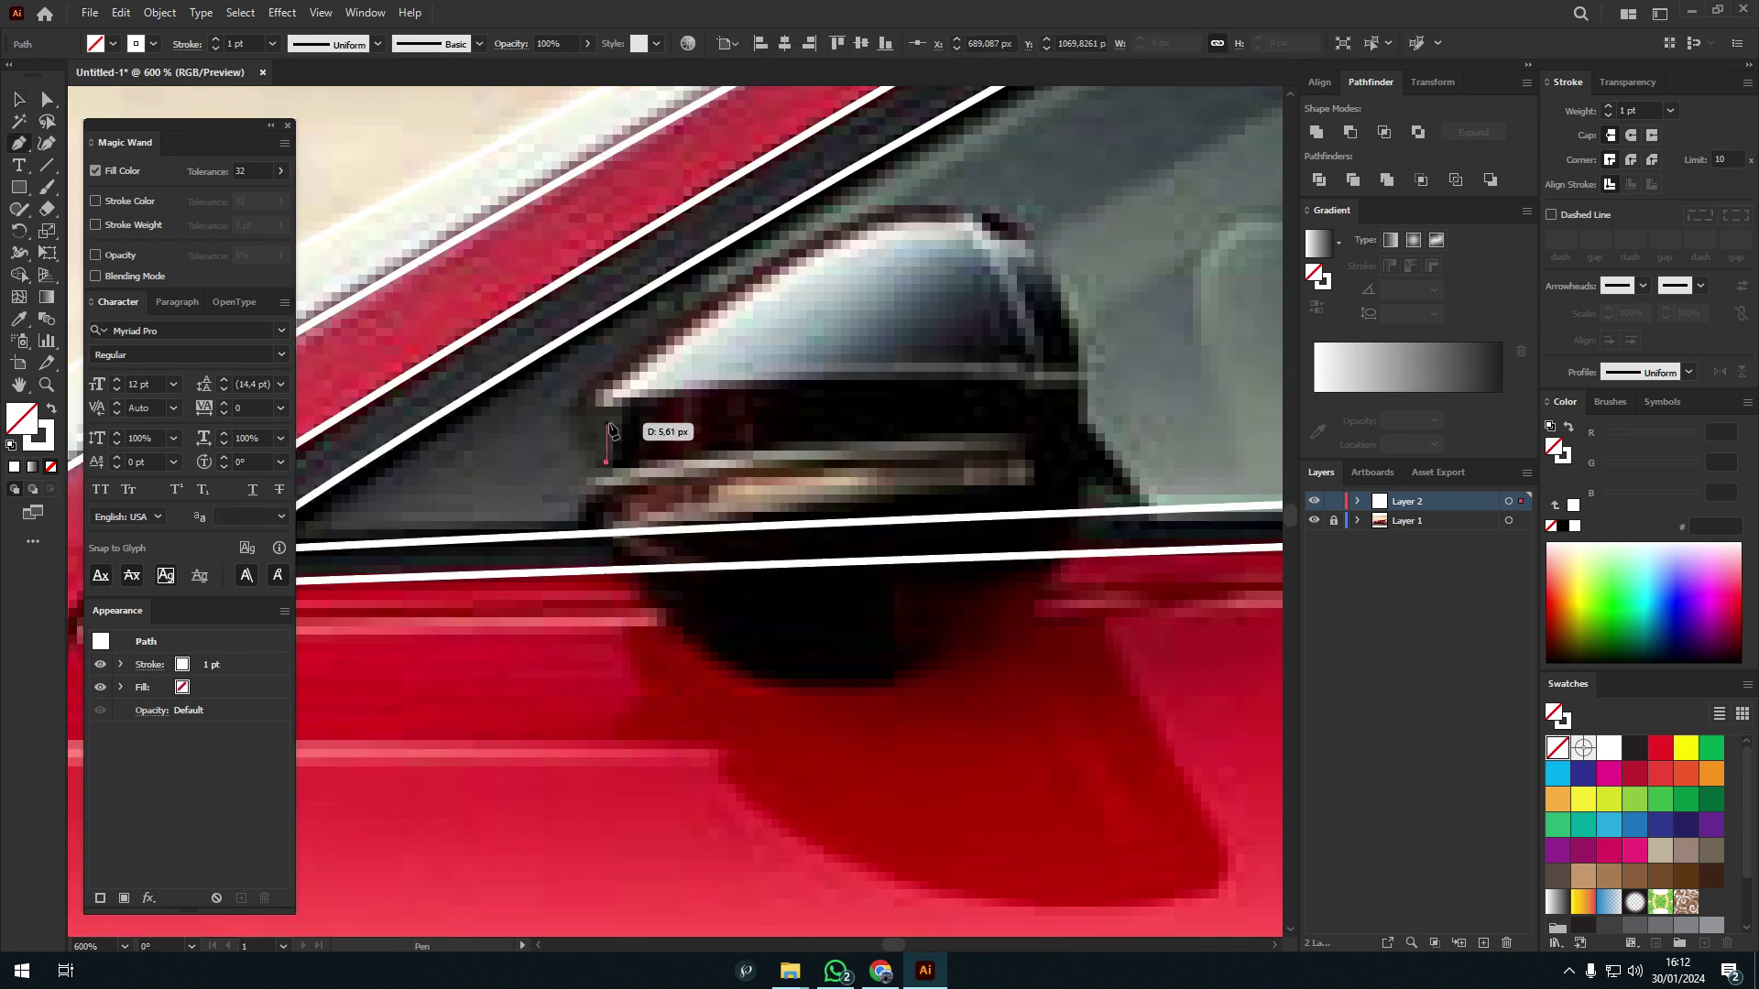
- Trace the white mirror housing outline and the straight trim strip across it
left_click_drag(595, 396, 601, 379)
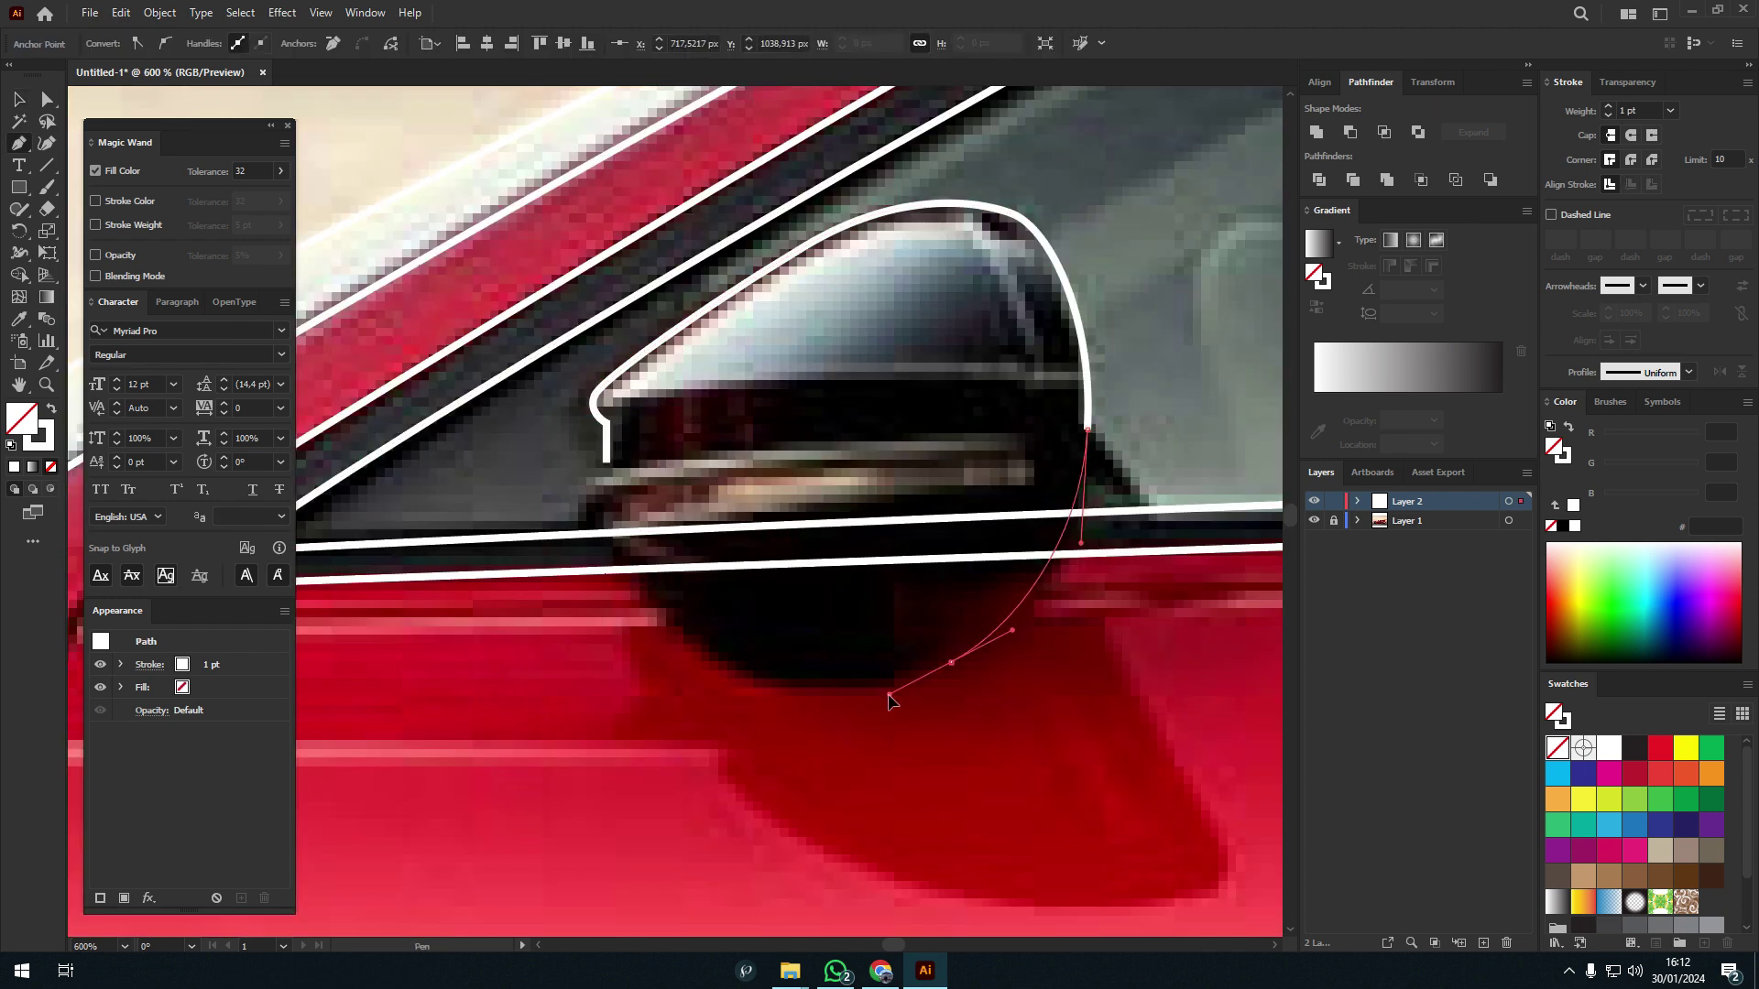
left_click(587, 537)
key("ctrl+shift+a")
left_click(607, 462)
left_click(821, 434)
left_click(915, 432)
left_click(1011, 431)
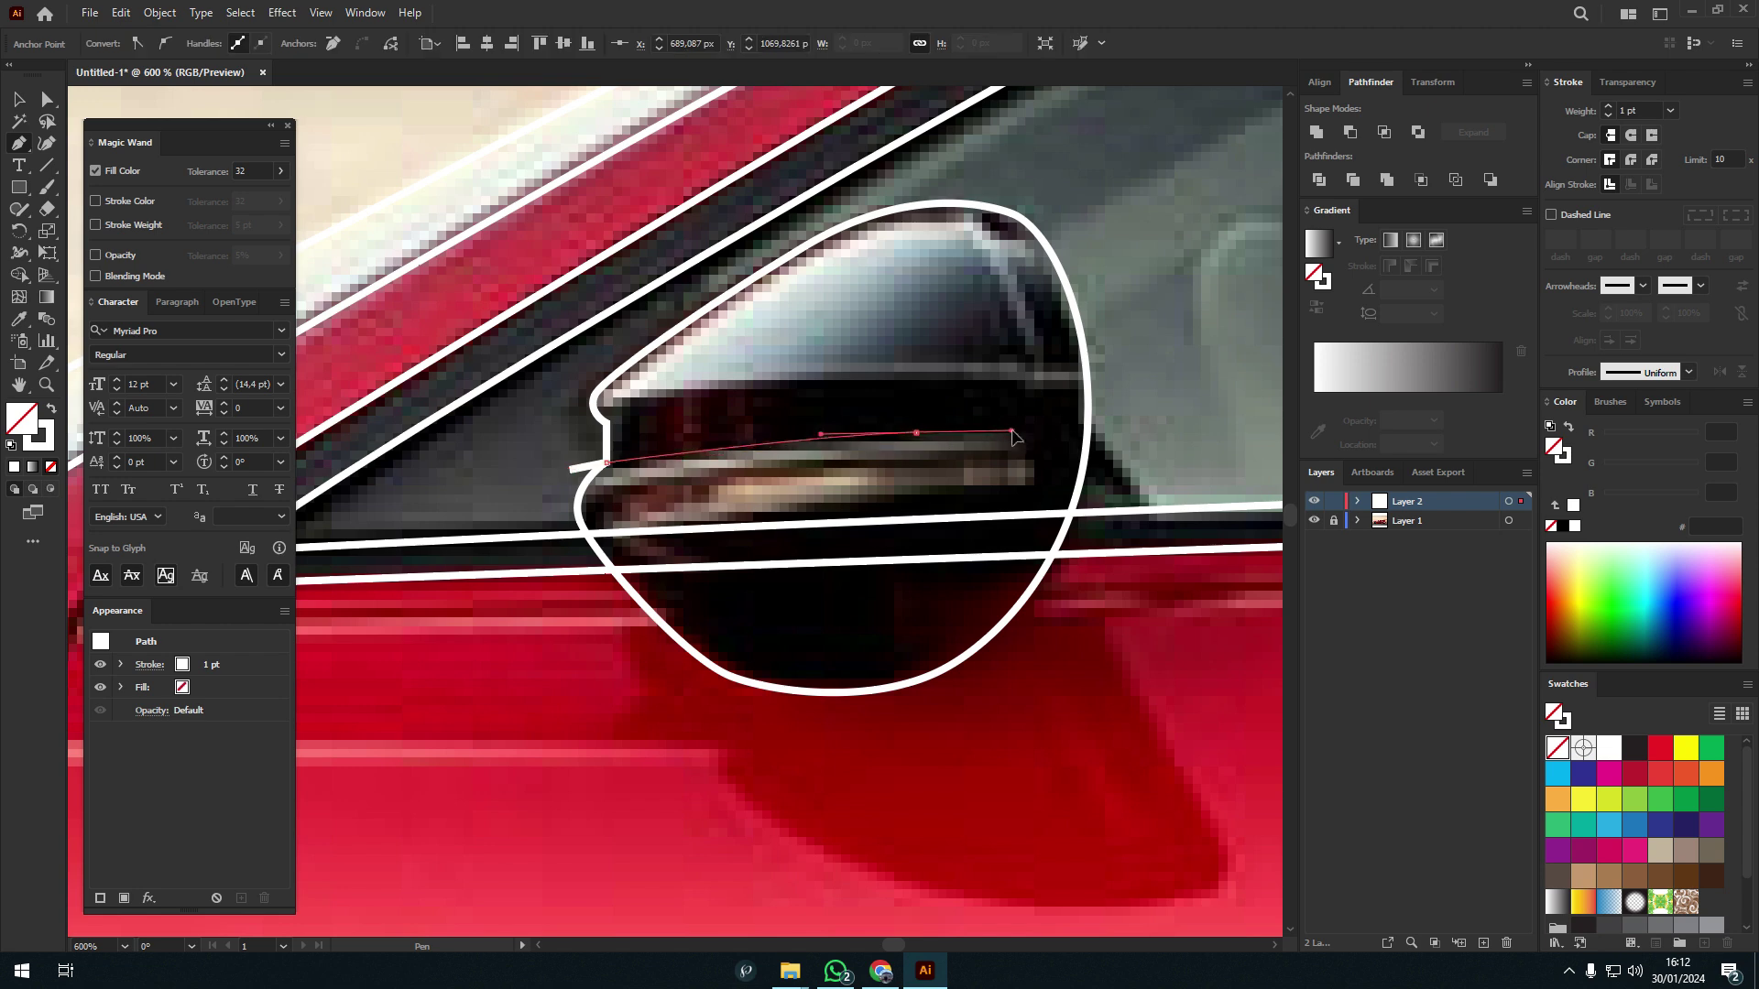
key("ctrl+shift+a")
- Draw the closed trim slot curve across the mirror's lower half
left_click(532, 511)
left_click(678, 474)
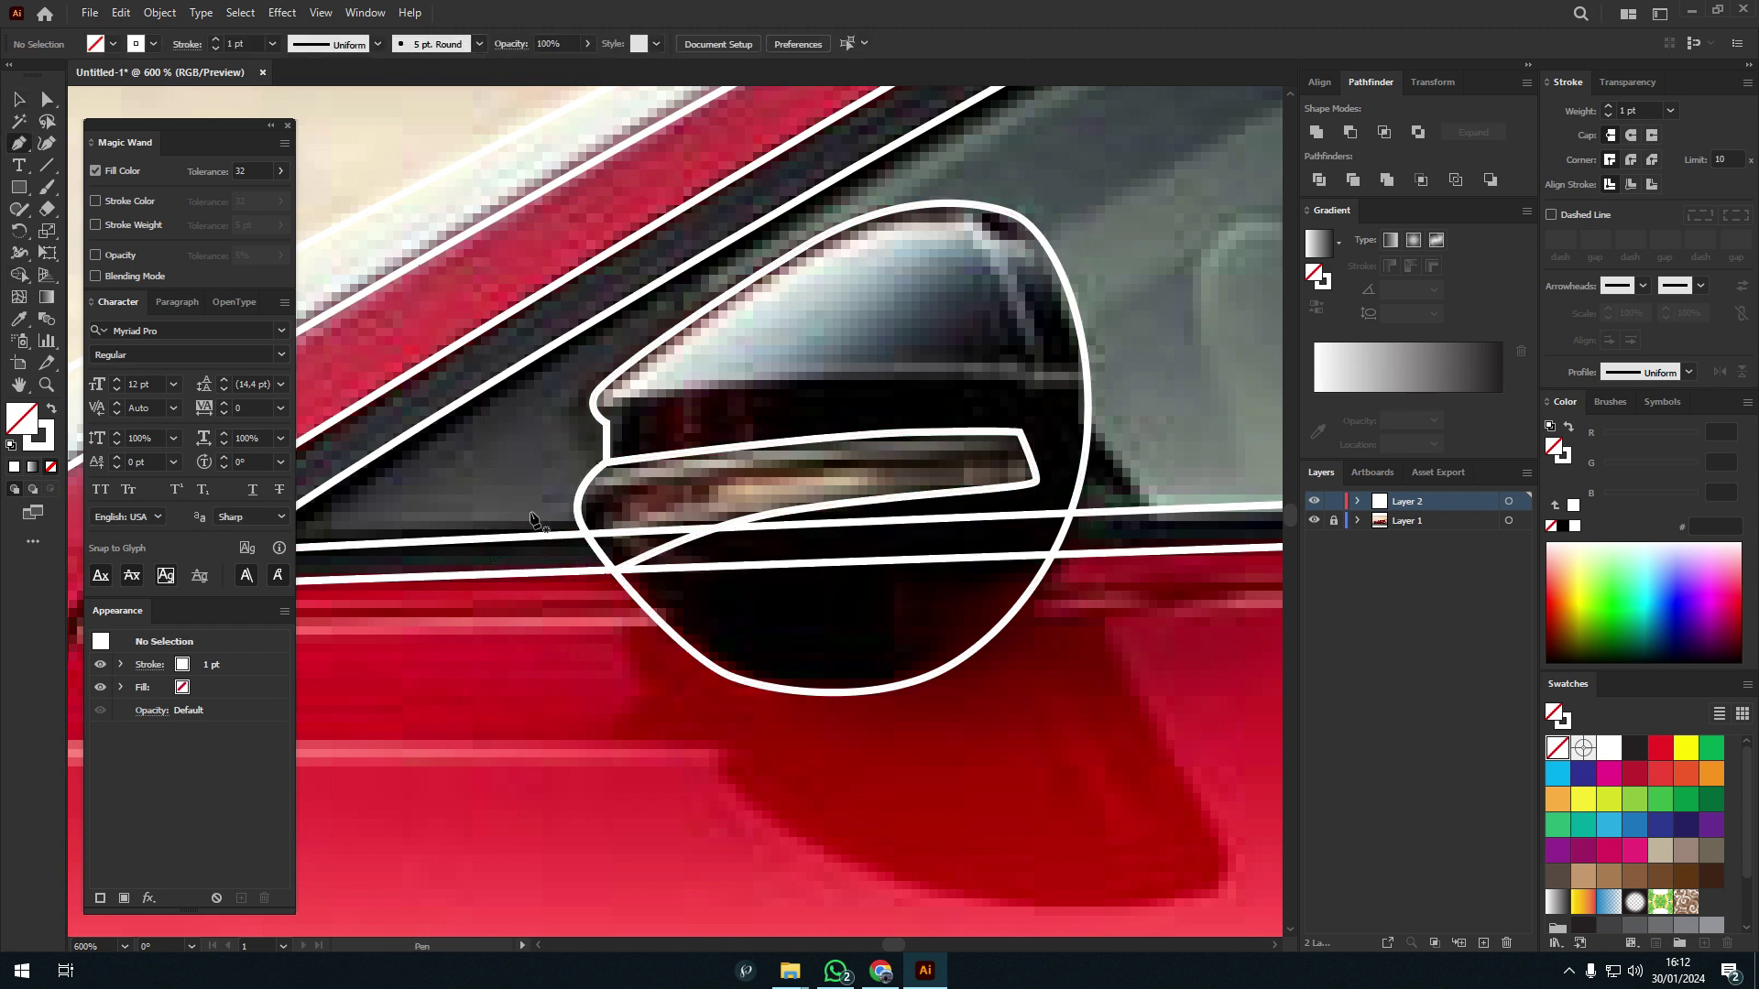
left_click(813, 457)
left_click_drag(919, 449, 1006, 453)
left_click(532, 516)
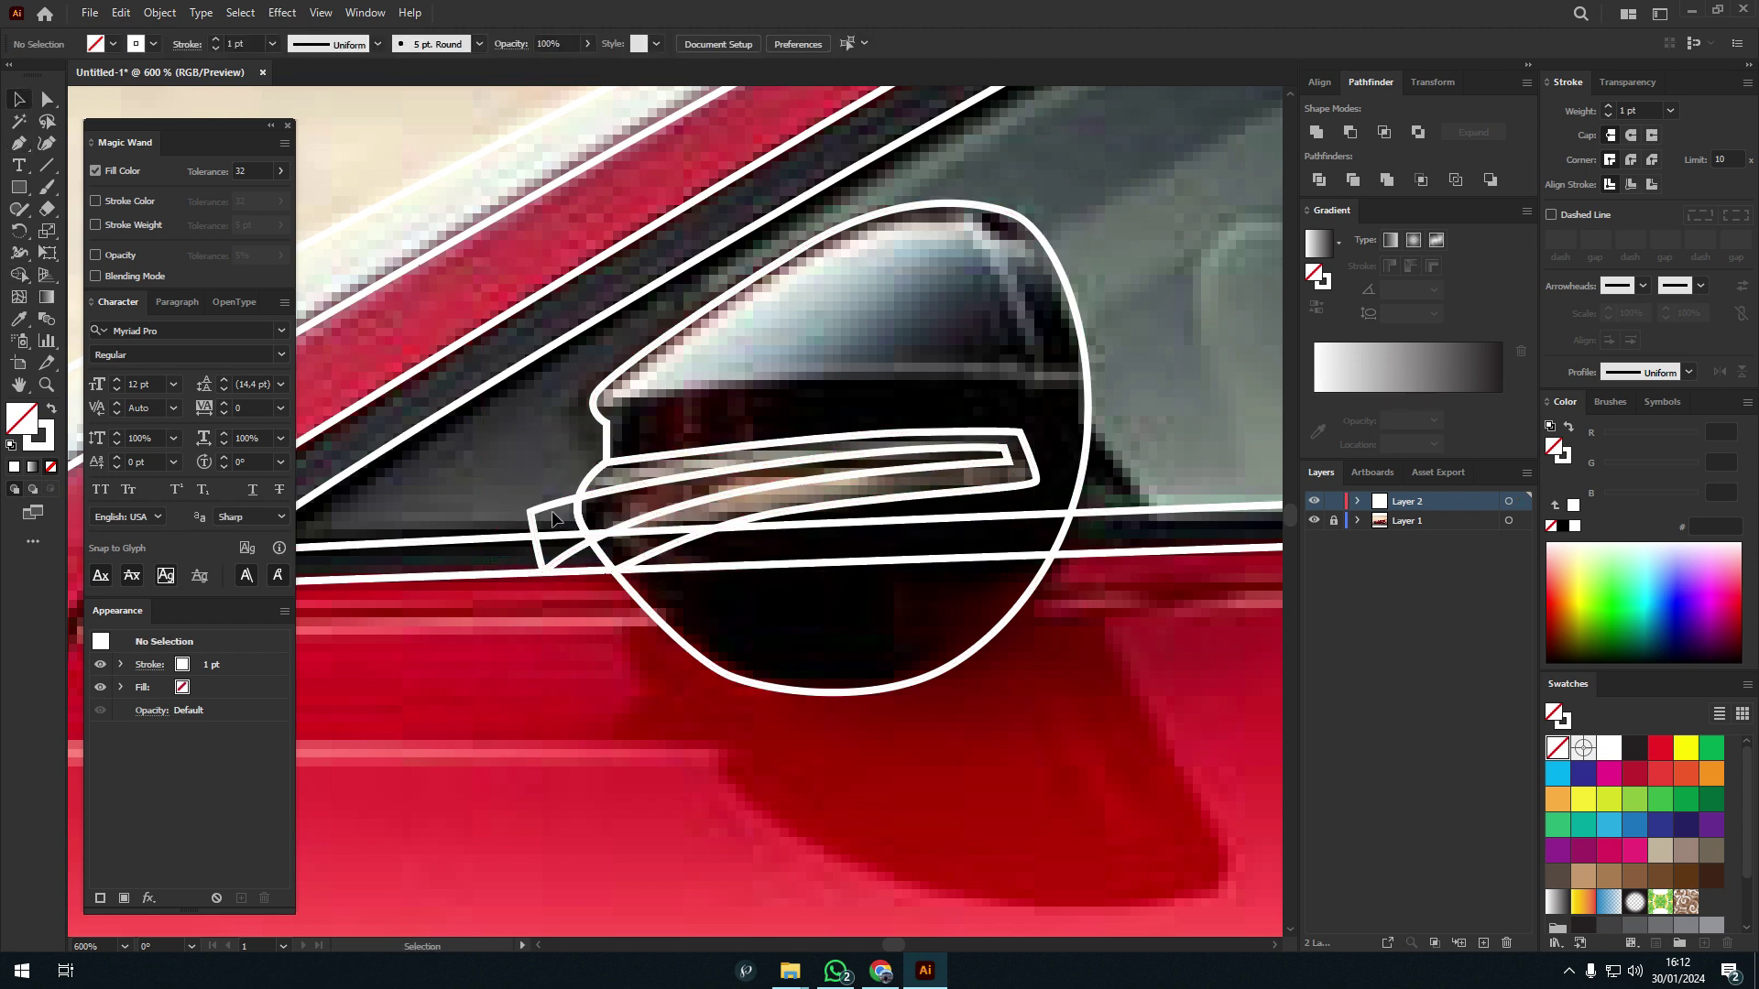
- Trace and close the mirror's upper housing shape
scroll(642, 458, "right", 2)
left_click(553, 272)
left_click(443, 318)
left_click(432, 363)
left_click(420, 411)
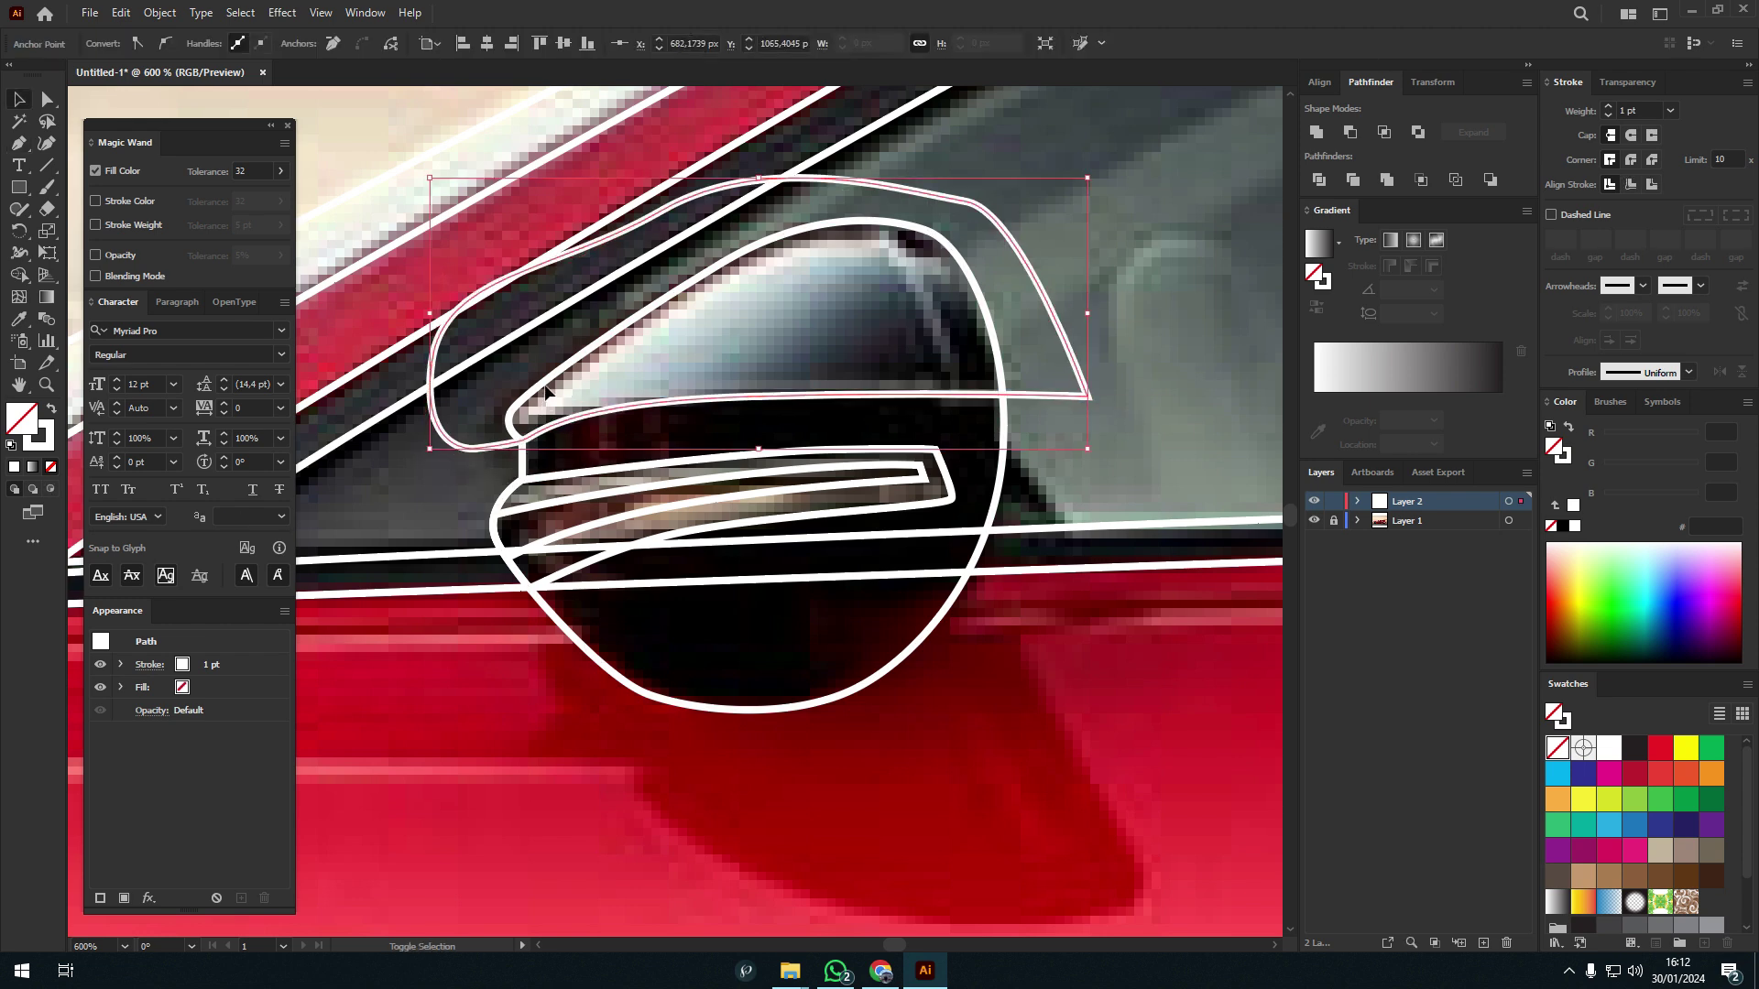
key("ctrl+shift+a")
scroll(998, 321, "down", 1)
scroll(997, 321, "down", 2)
scroll(905, 345, "down", 1)
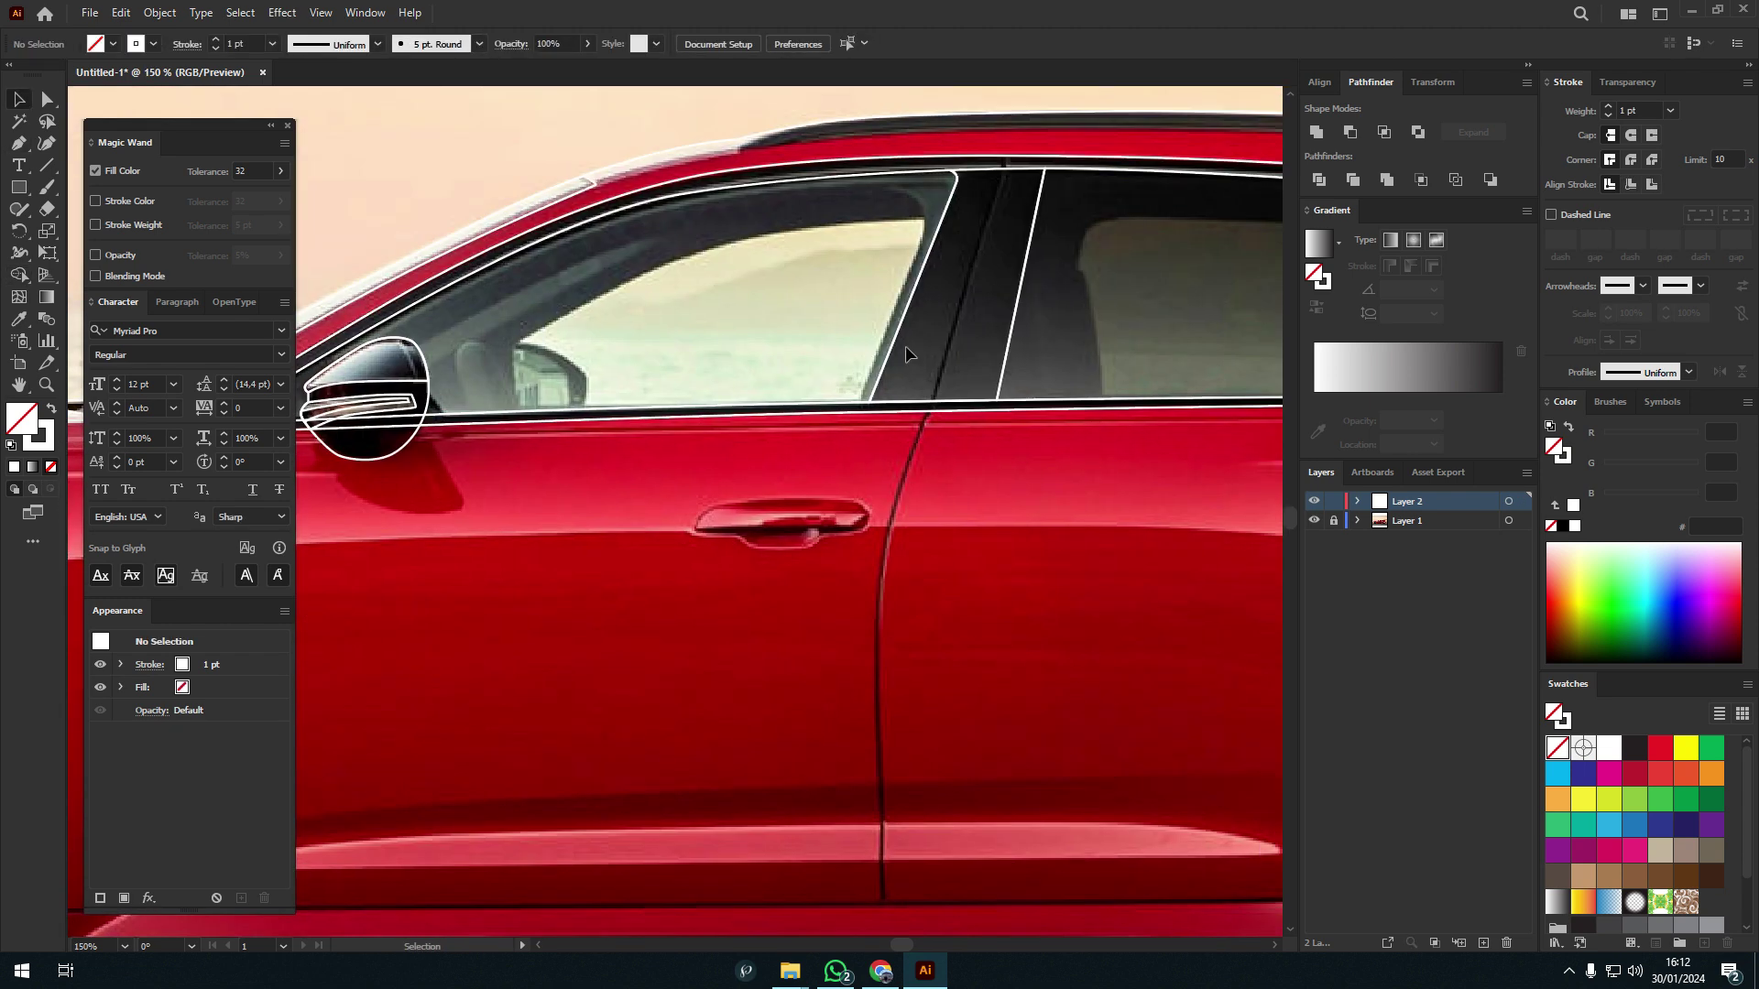
scroll(904, 345, "up", 2)
scroll(797, 451, "down", 3)
scroll(797, 419, "up", 1)
- Draw the rear door seam line from the wheel arch up to the B-pillar
key("p")
scroll(472, 550, "up", 1)
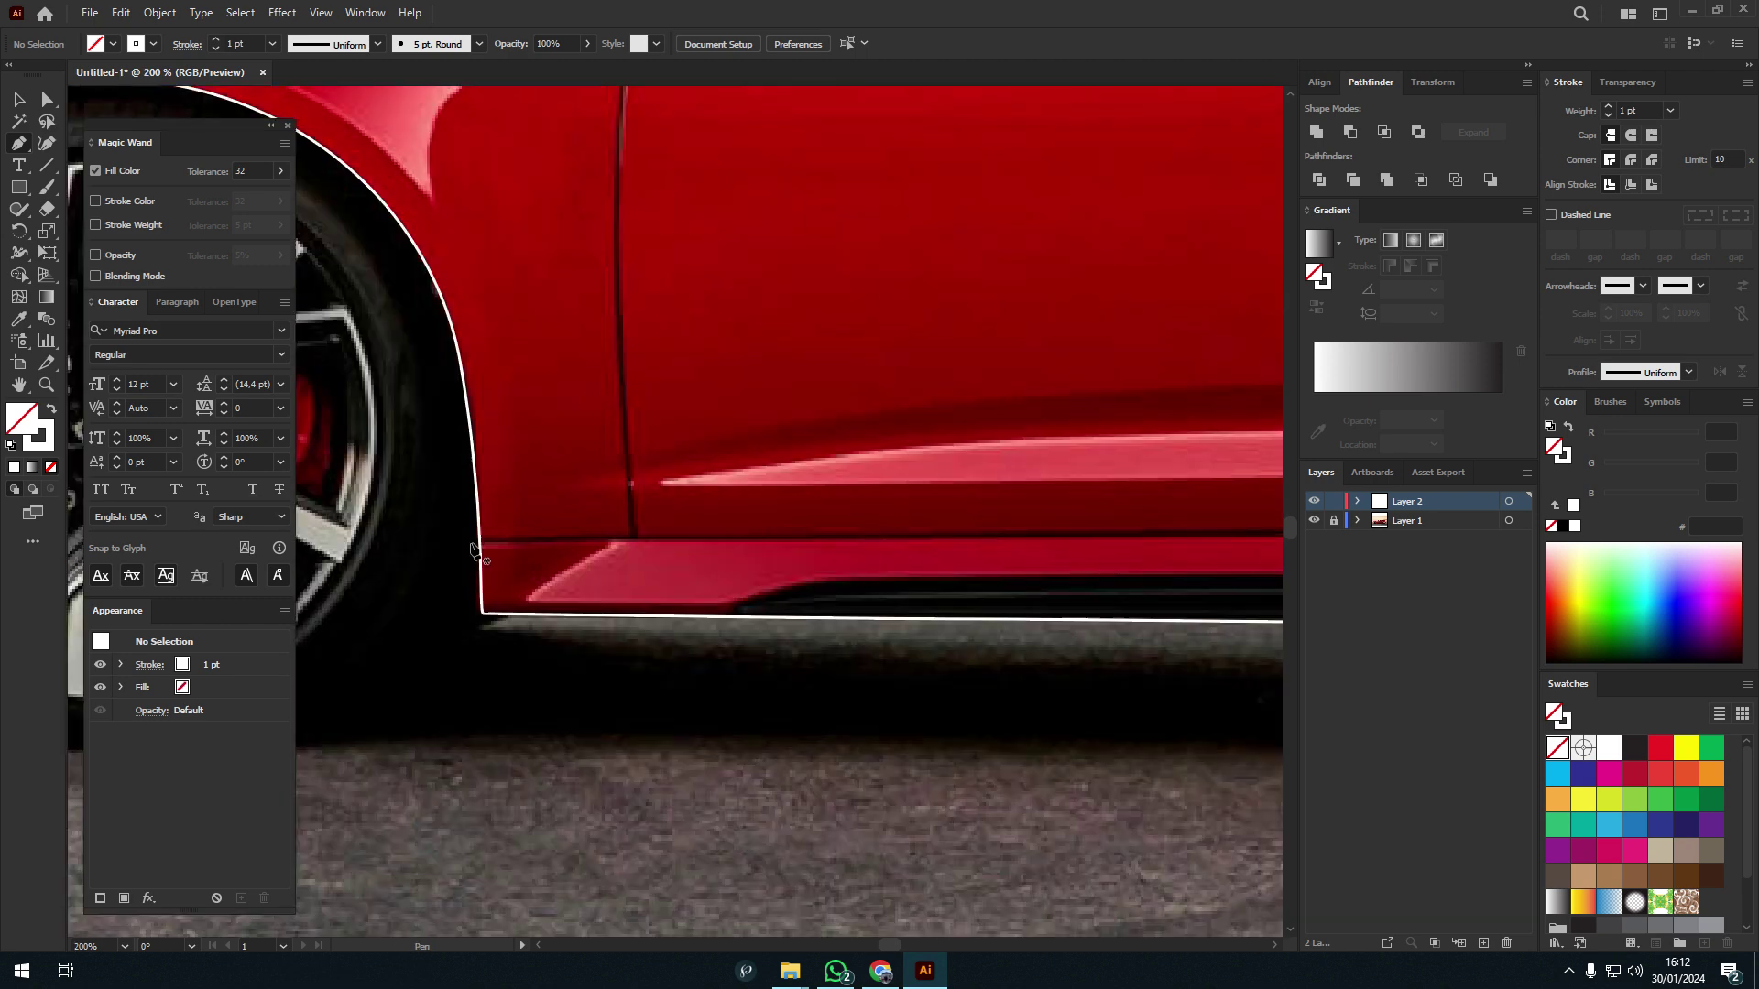
scroll(472, 549, "right", 3)
scroll(805, 491, "right", 3)
left_click(539, 566)
left_click(606, 558)
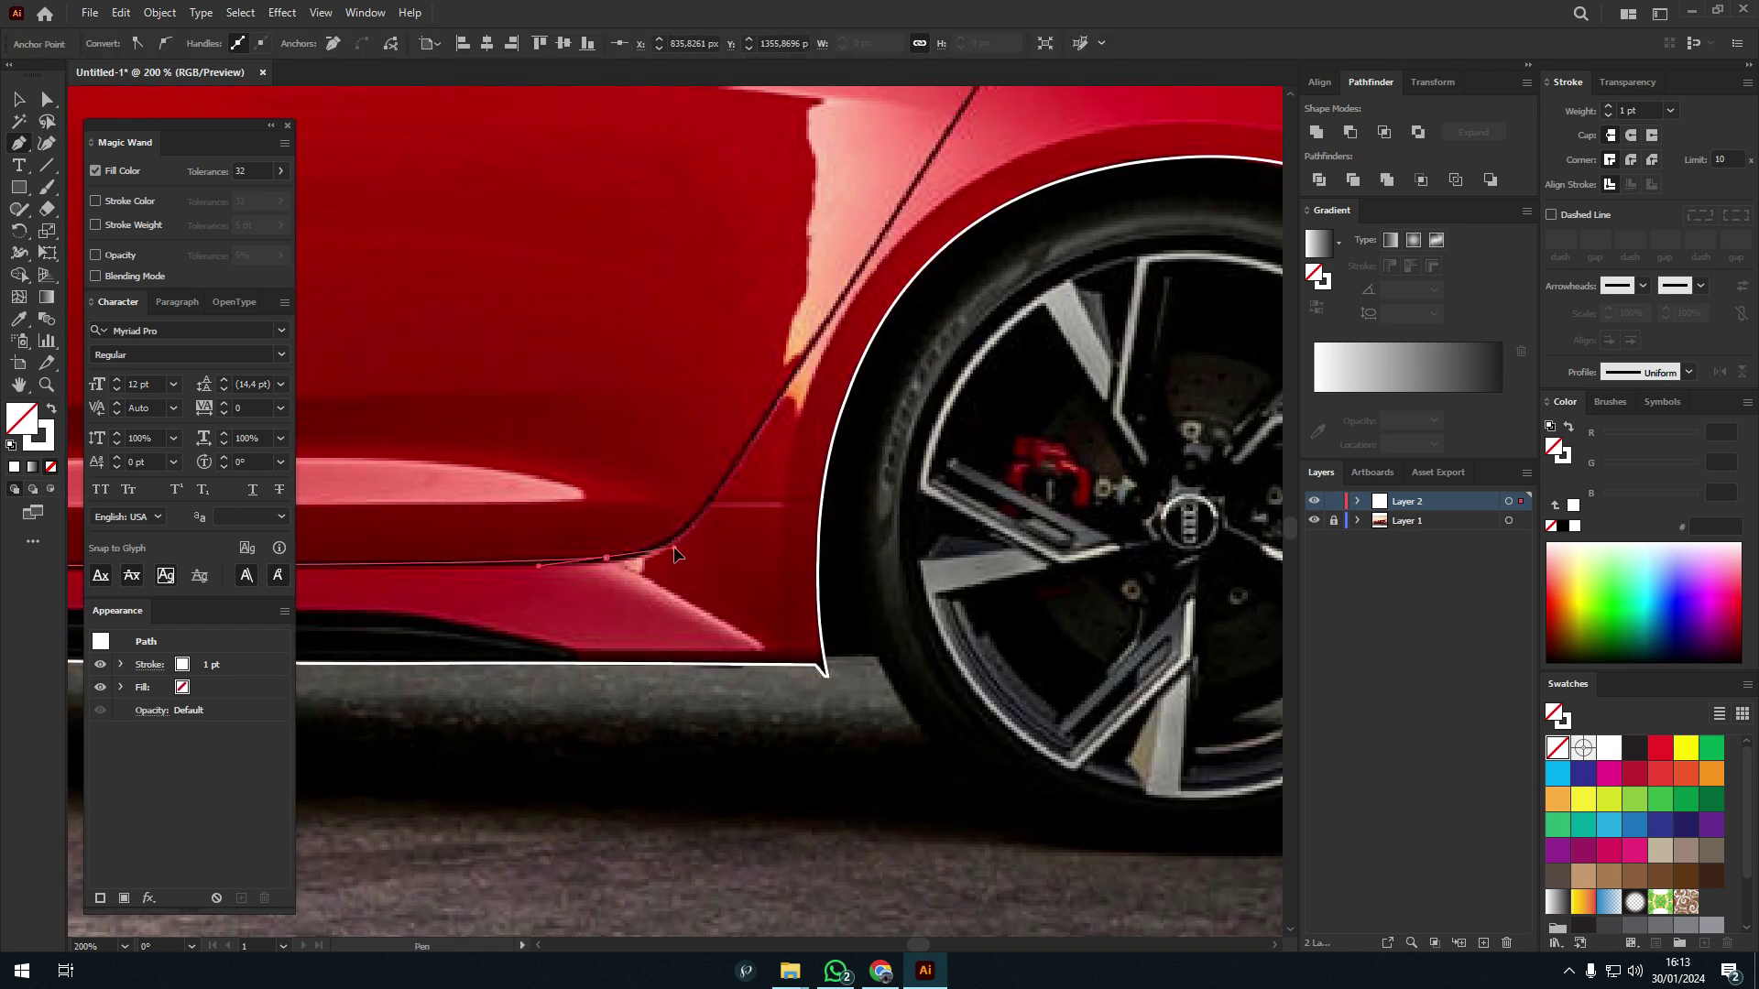
left_click(847, 295)
scroll(847, 296, "up", 3)
scroll(864, 393, "up", 1)
scroll(861, 247, "up", 1)
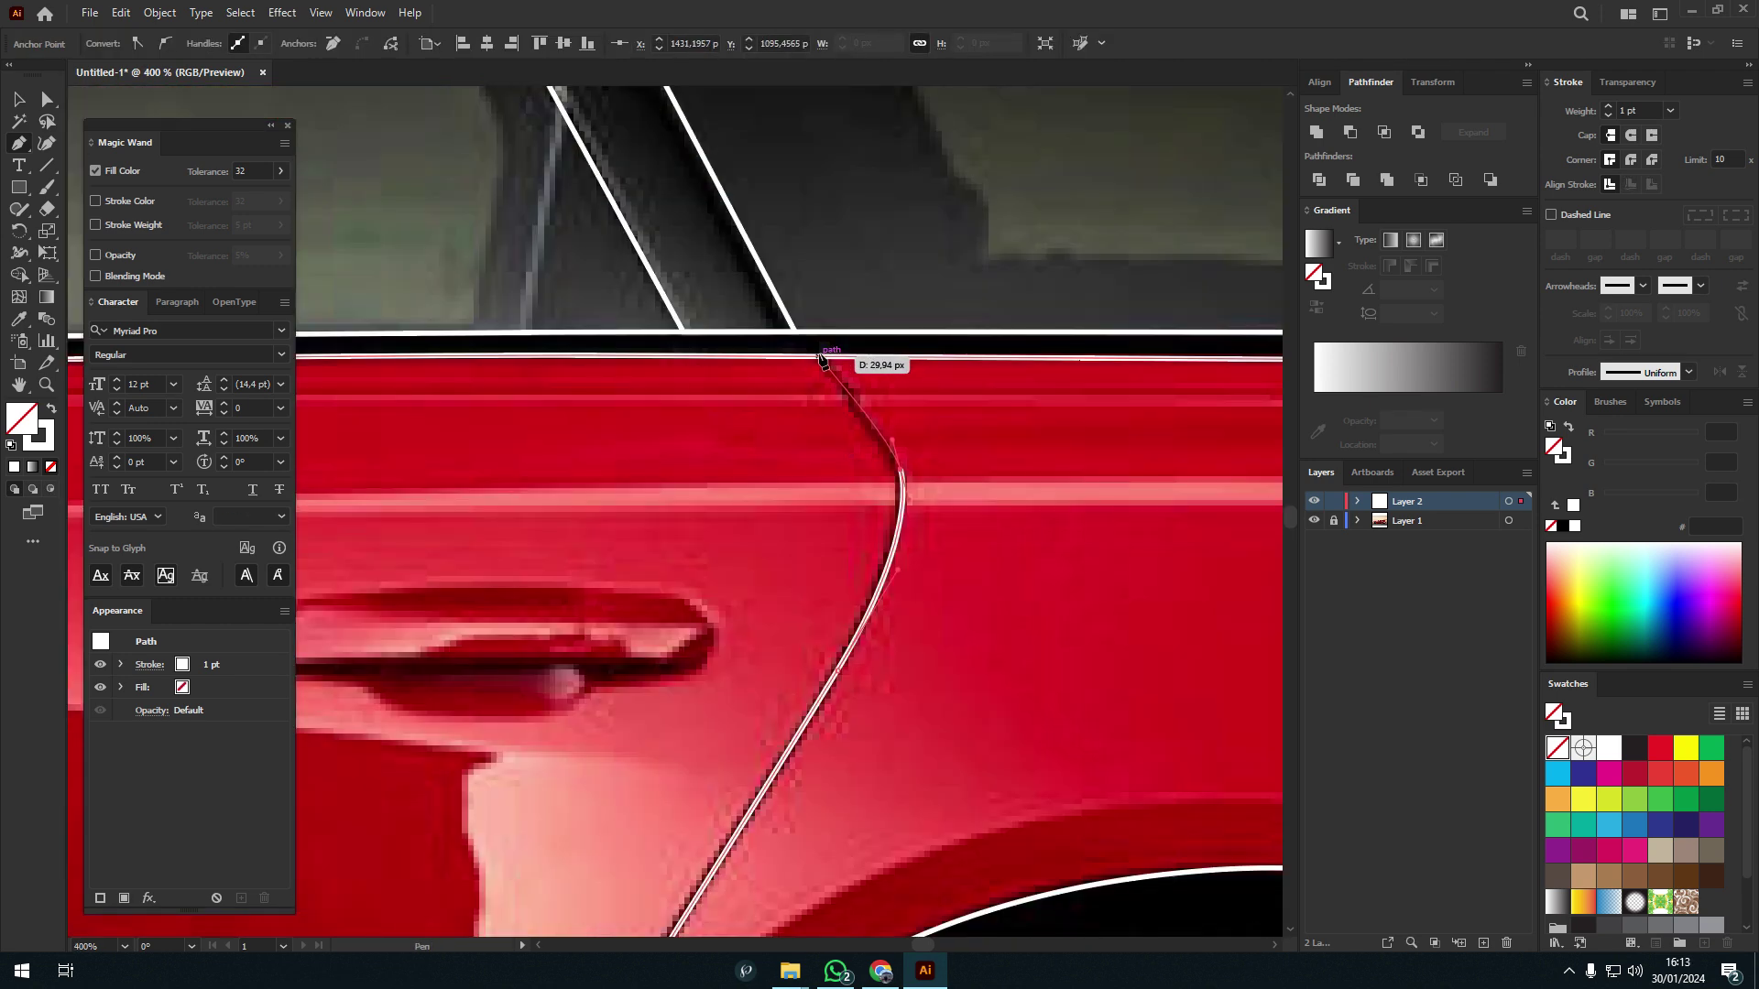
left_click(821, 359)
scroll(821, 359, "down", 1)
scroll(746, 243, "up", 3)
scroll(746, 244, "down", 3)
scroll(861, 297, "up", 3)
left_click(859, 284)
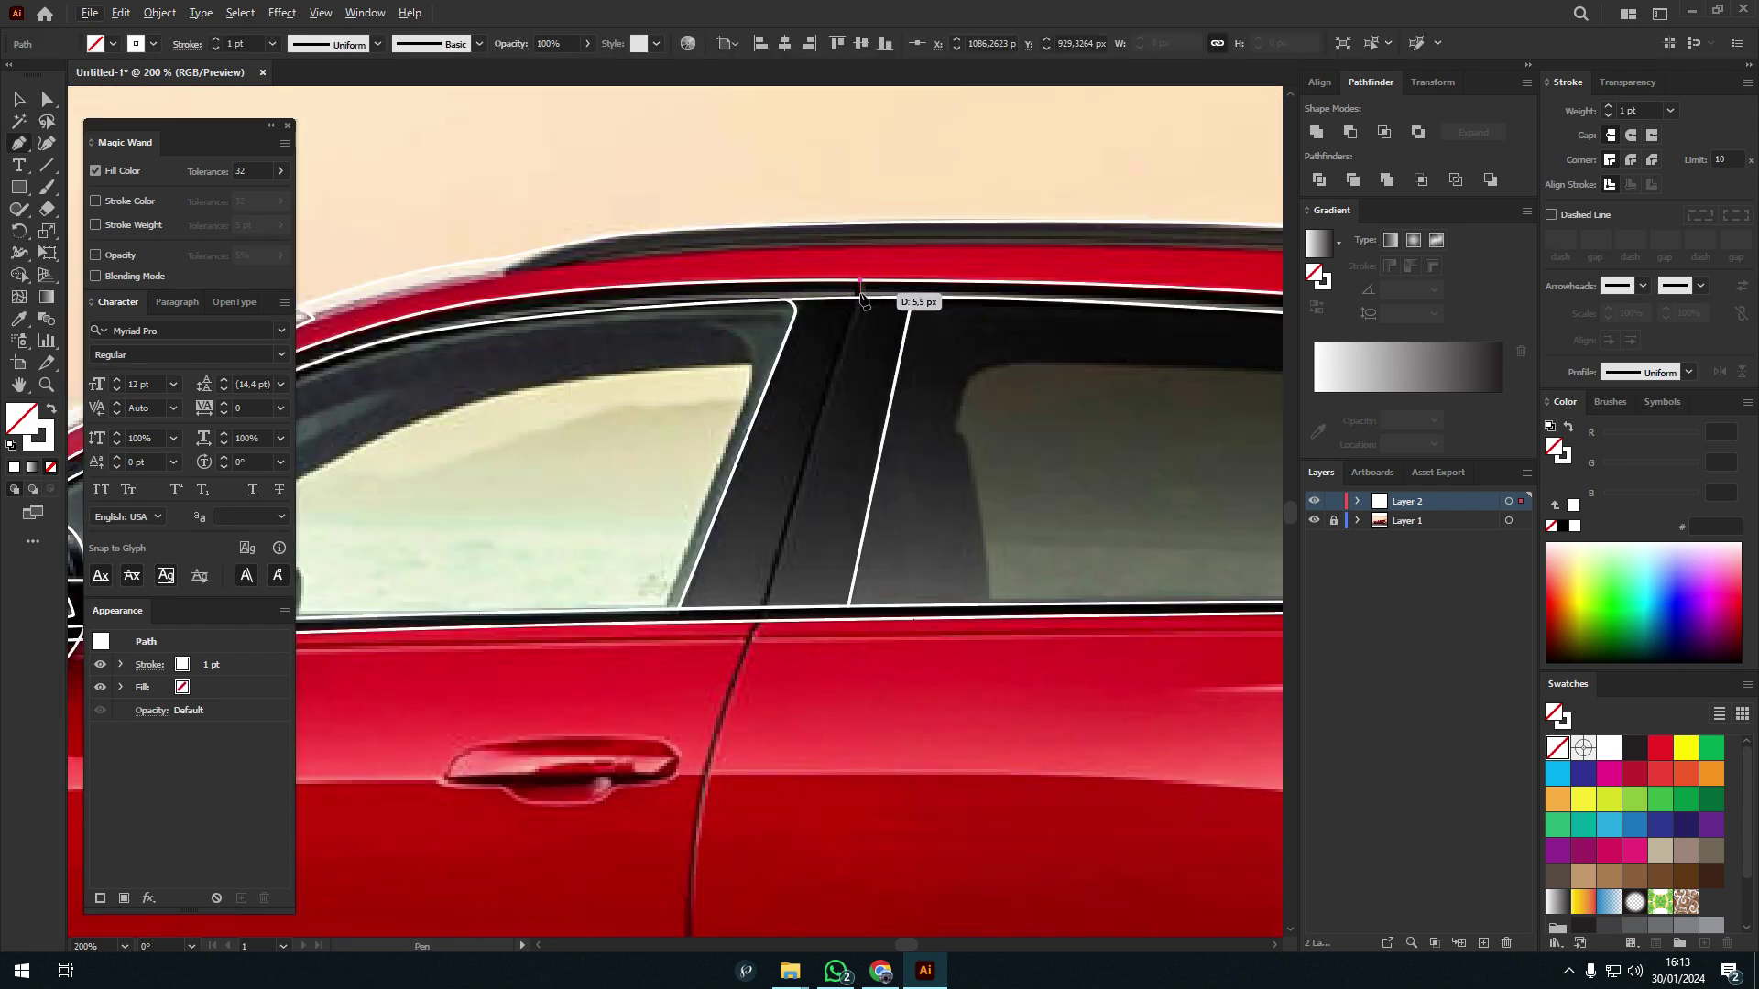
scroll(861, 366, "down", 3)
scroll(865, 403, "down", 3)
scroll(841, 408, "down", 3)
scroll(841, 408, "up", 1)
left_click(897, 662)
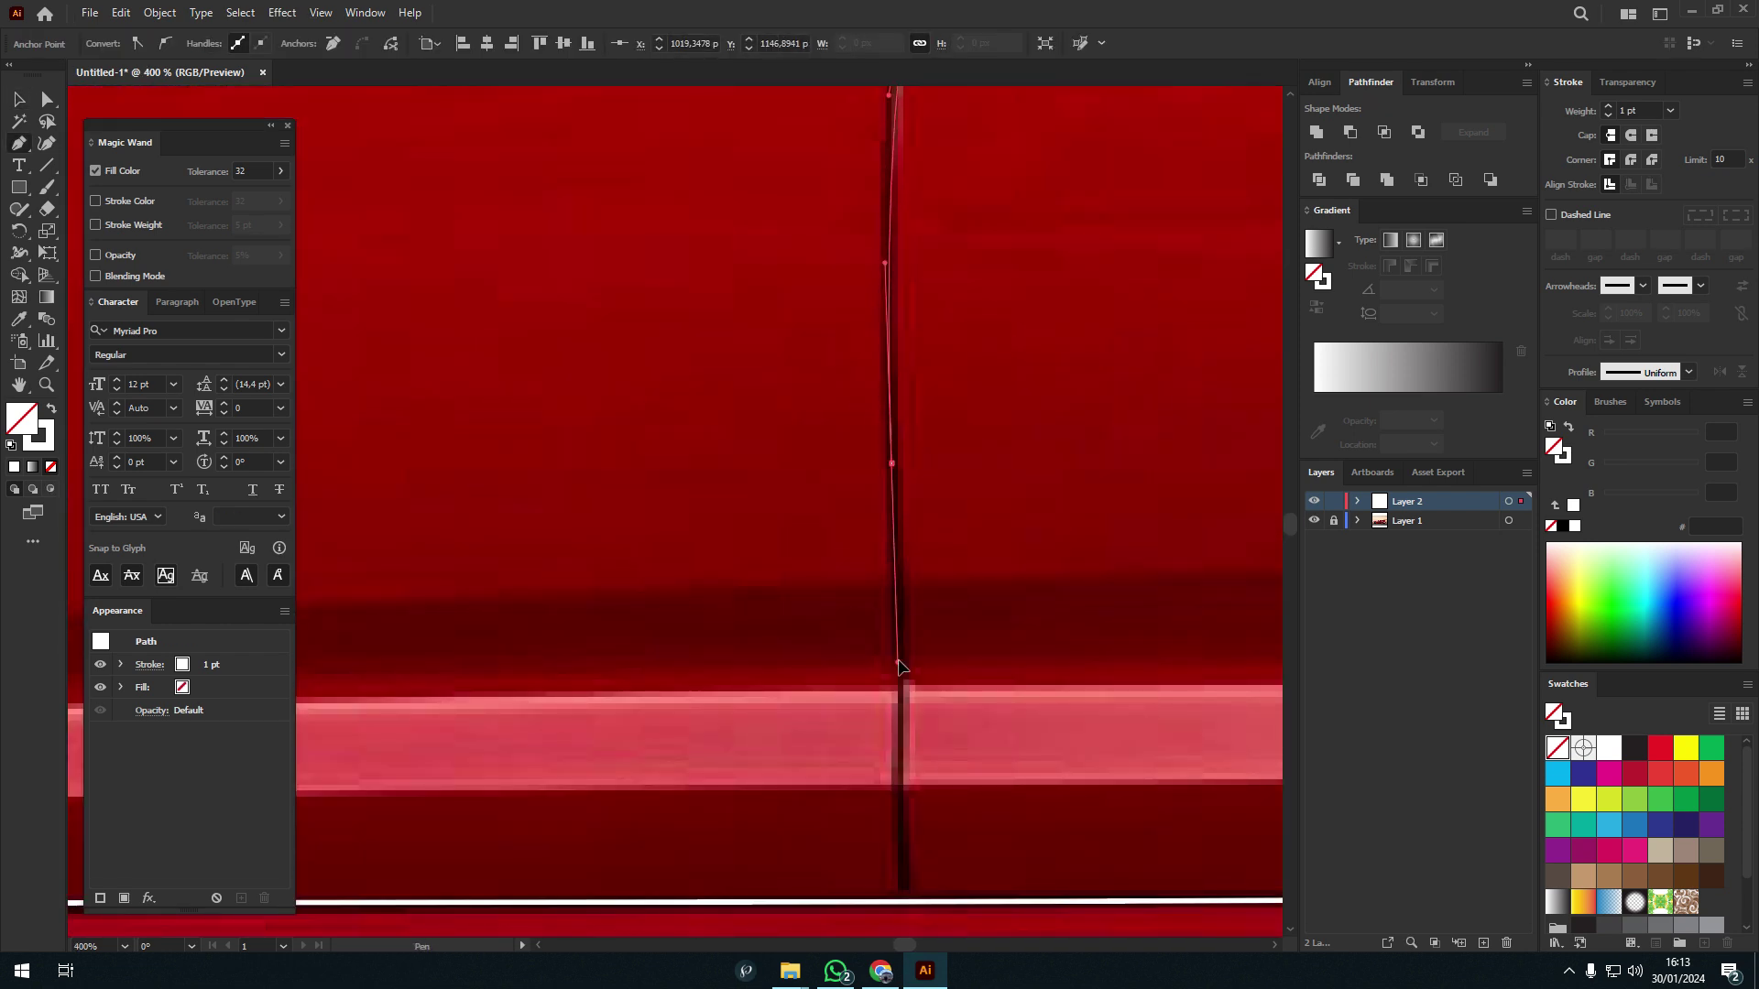
key("v")
key("ctrl+shift+a")
- Trace the curved front door seam down to the sill line
scroll(898, 662, "down", 1)
scroll(553, 551, "down", 3)
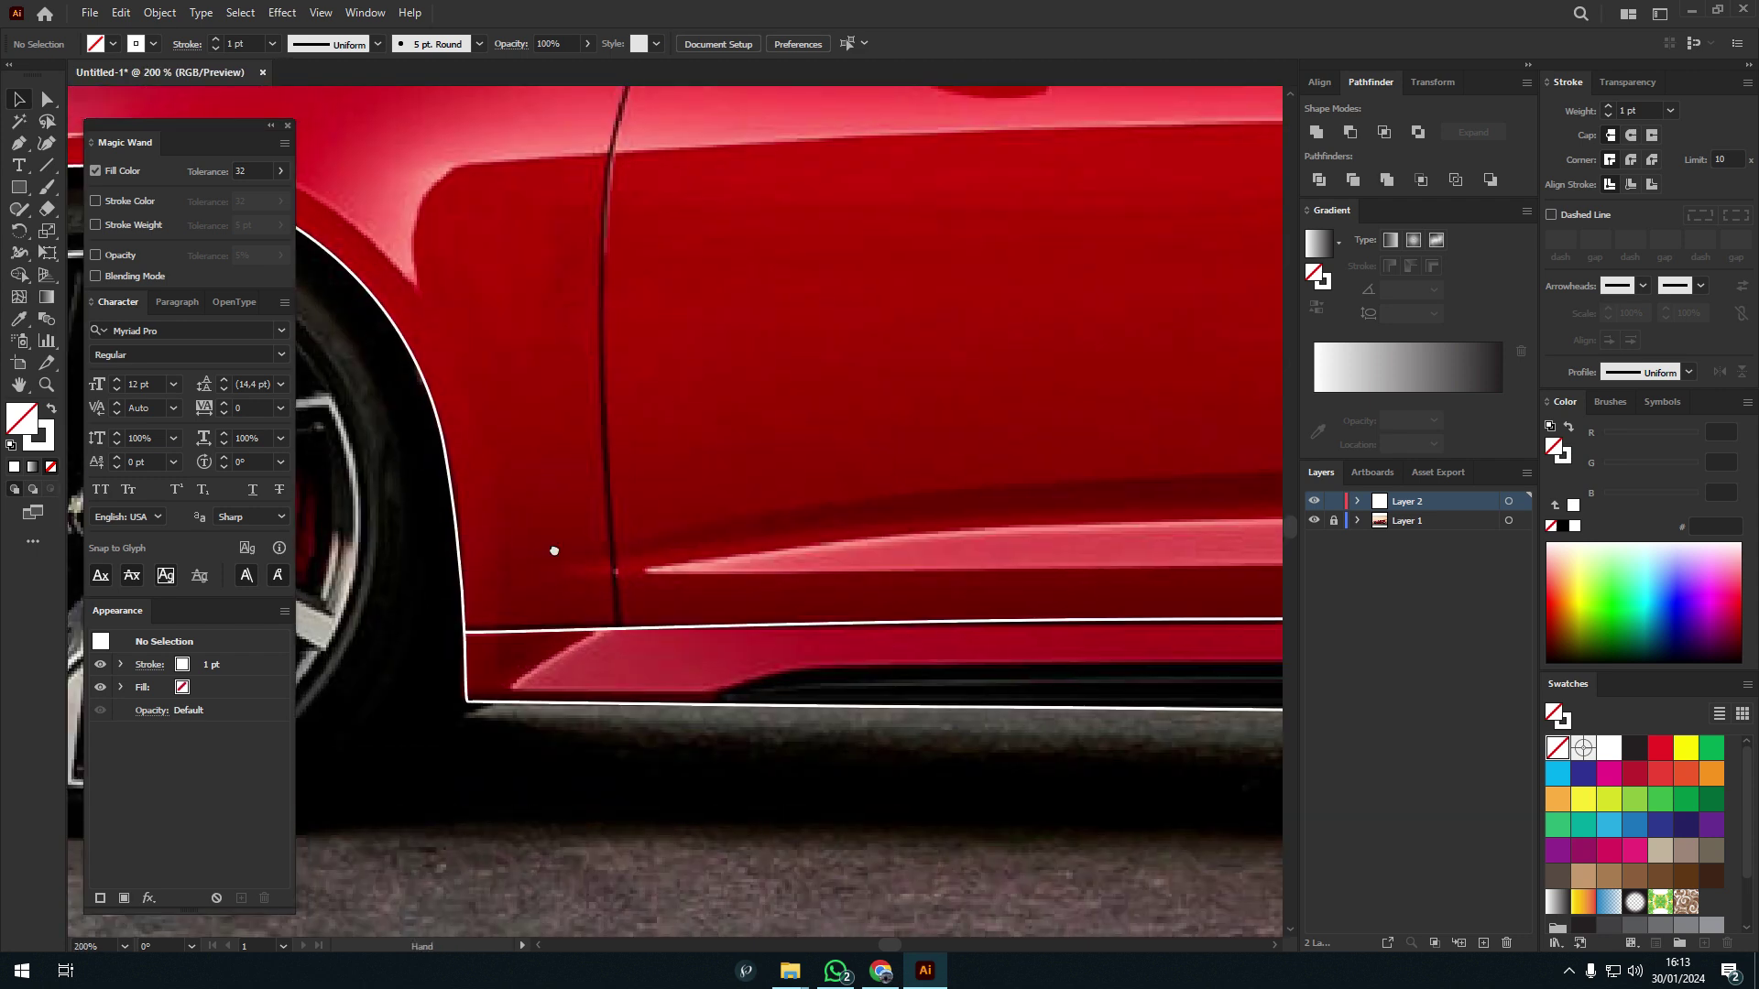
scroll(695, 419, "up", 4)
scroll(597, 521, "down", 2)
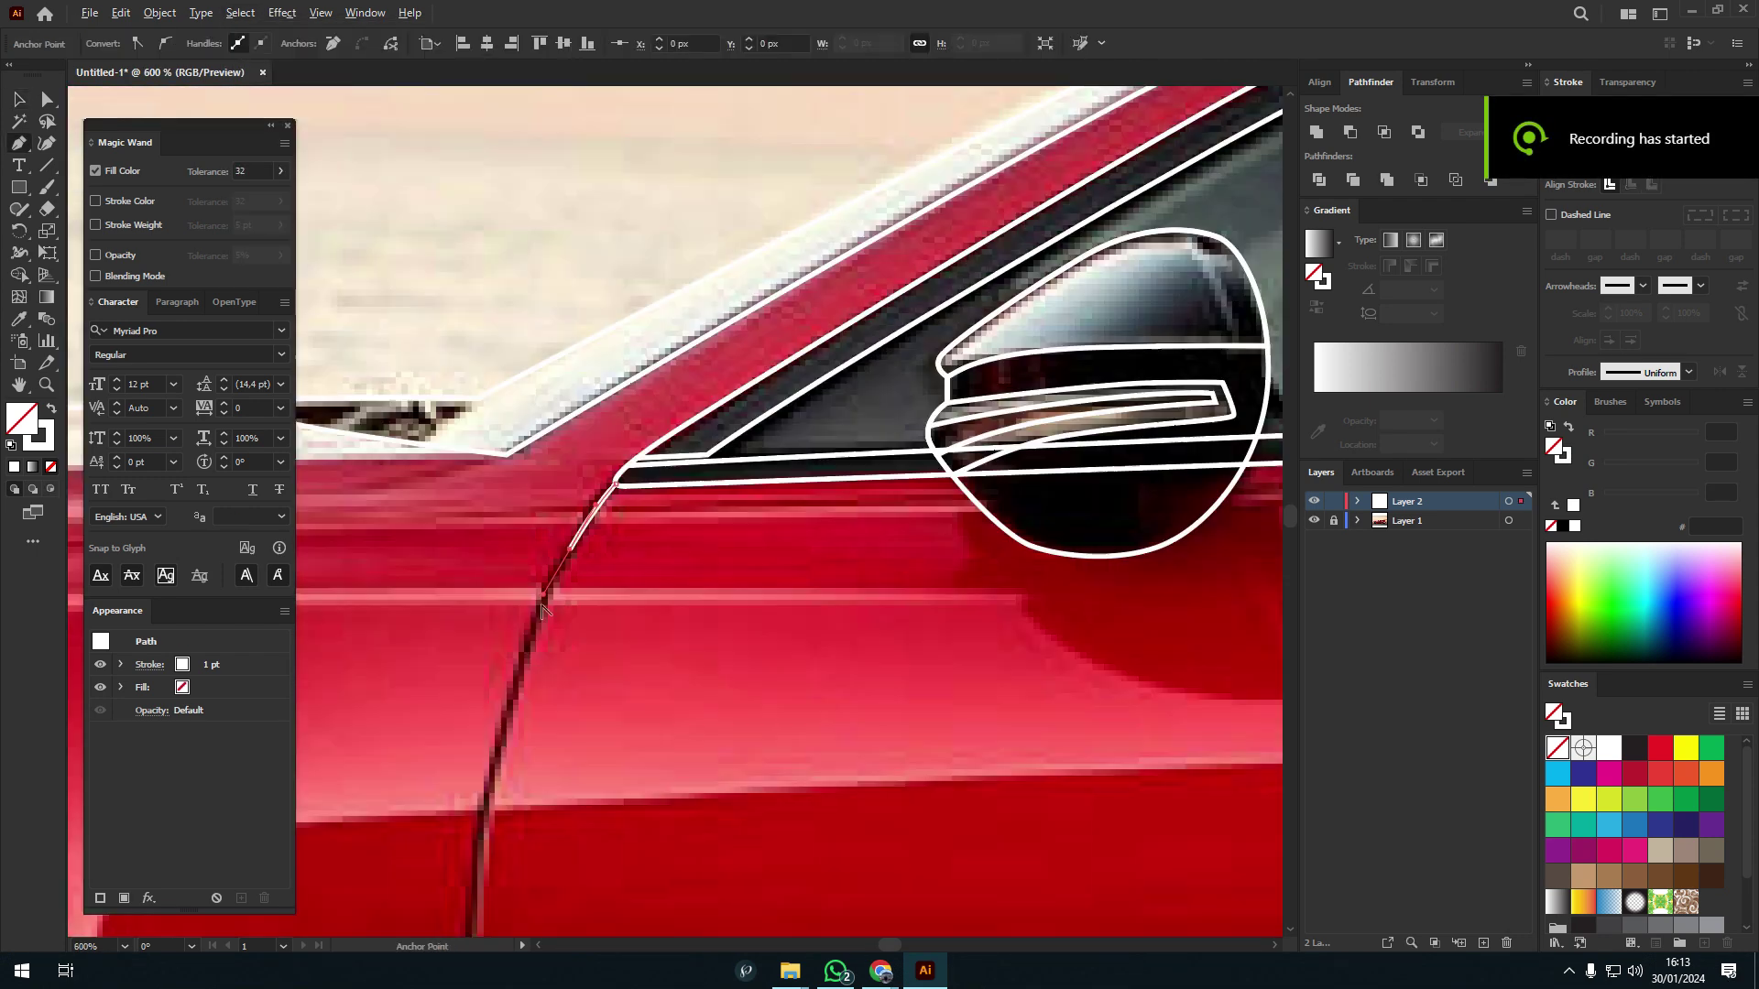
scroll(597, 520, "down", 5)
scroll(641, 458, "up", 1)
left_click(669, 424)
left_click_drag(683, 547, 684, 574)
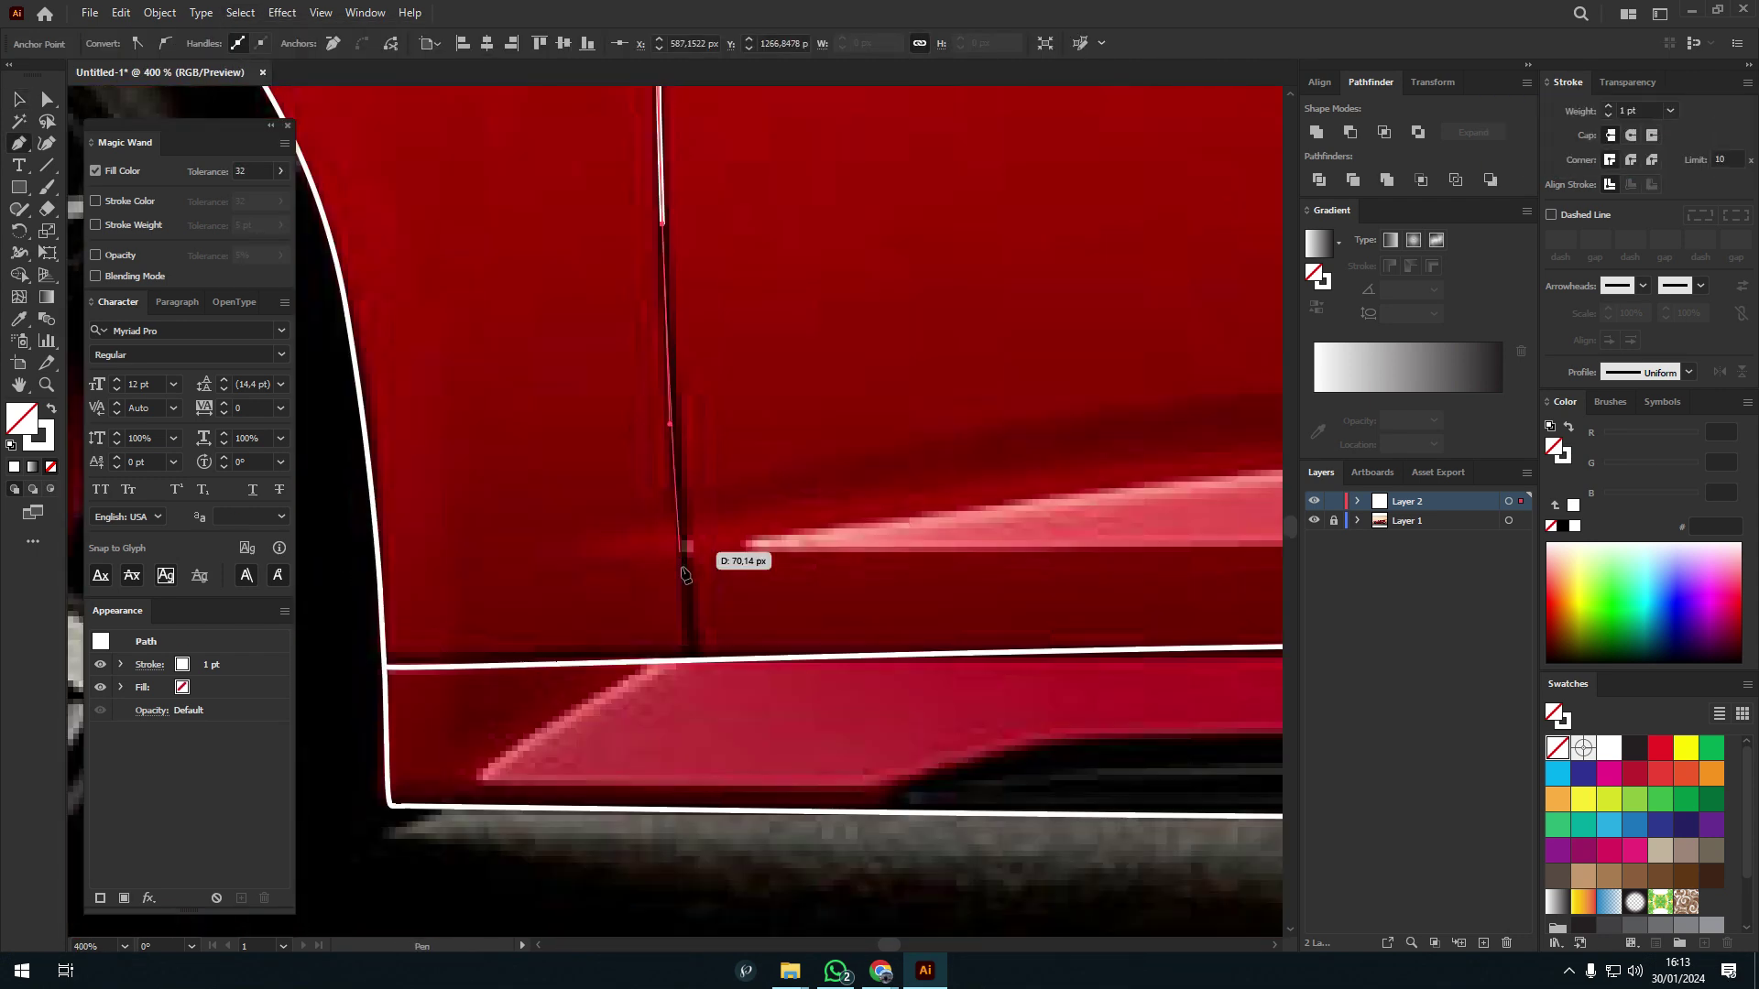
left_click(700, 667)
key("ctrl+shift+a")
scroll(499, 514, "down", 2)
scroll(510, 539, "up", 1)
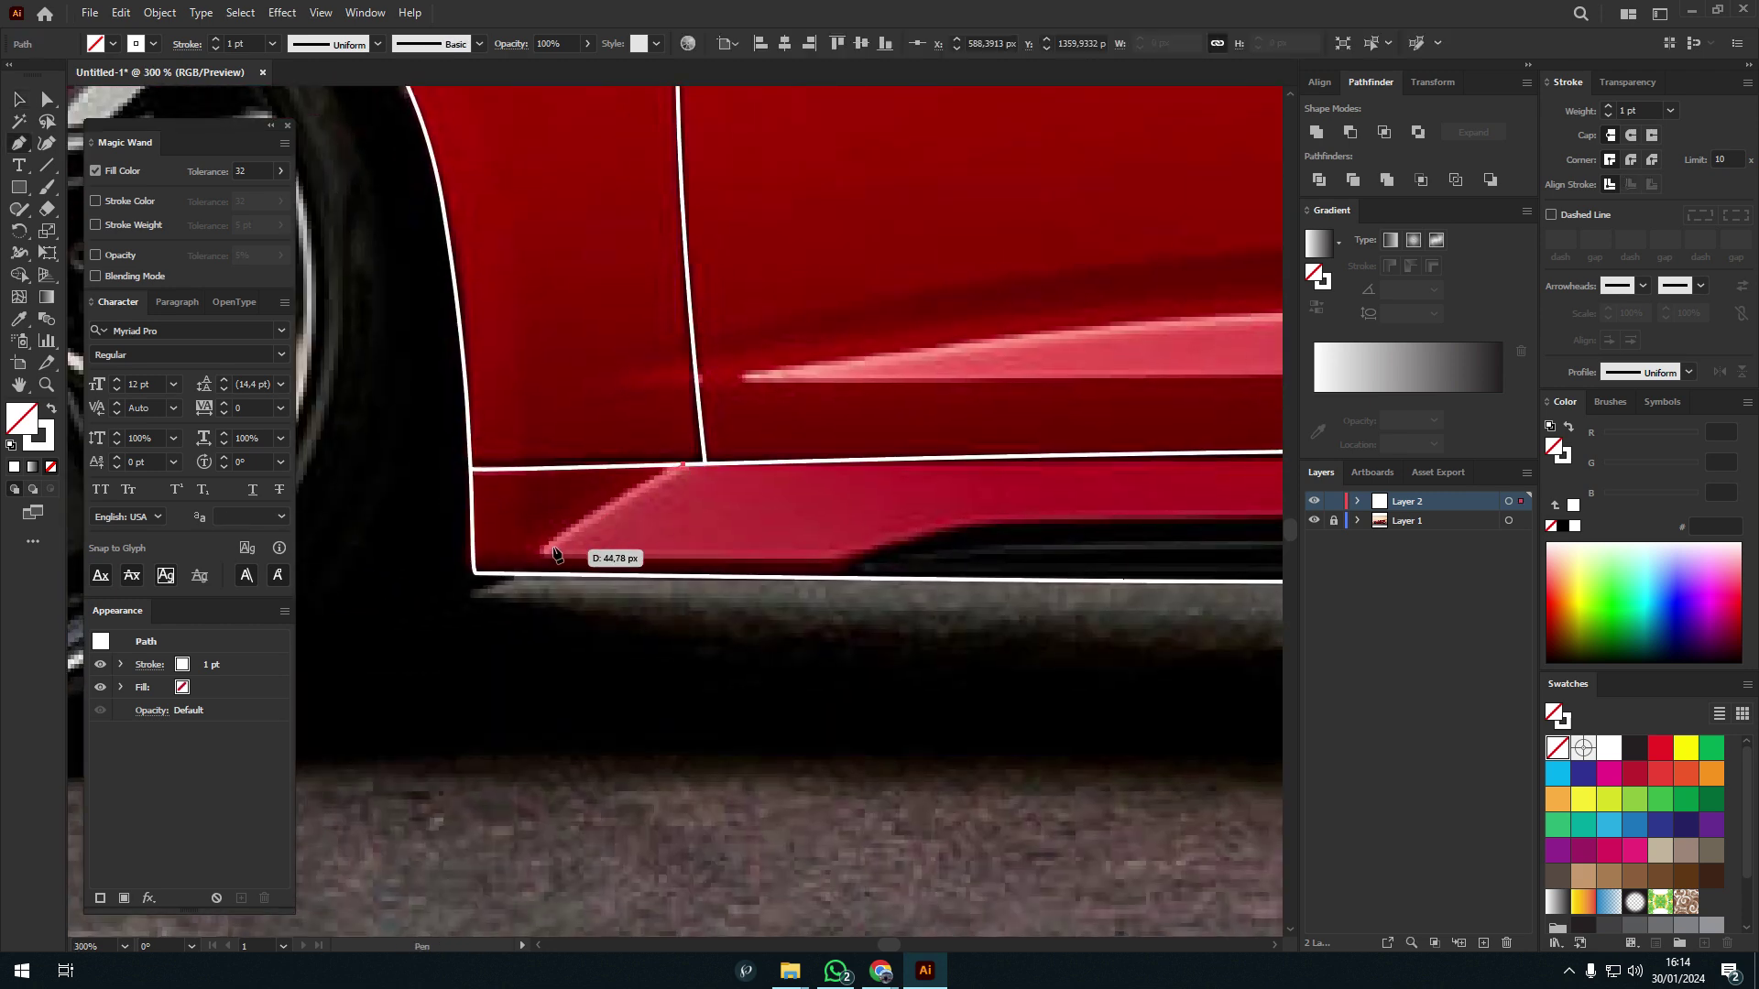
- Draw and close the side skirt shape along the lower sill
left_click_drag(553, 553, 555, 552)
scroll(641, 513, "right", 5)
left_click(770, 524)
left_click(914, 528)
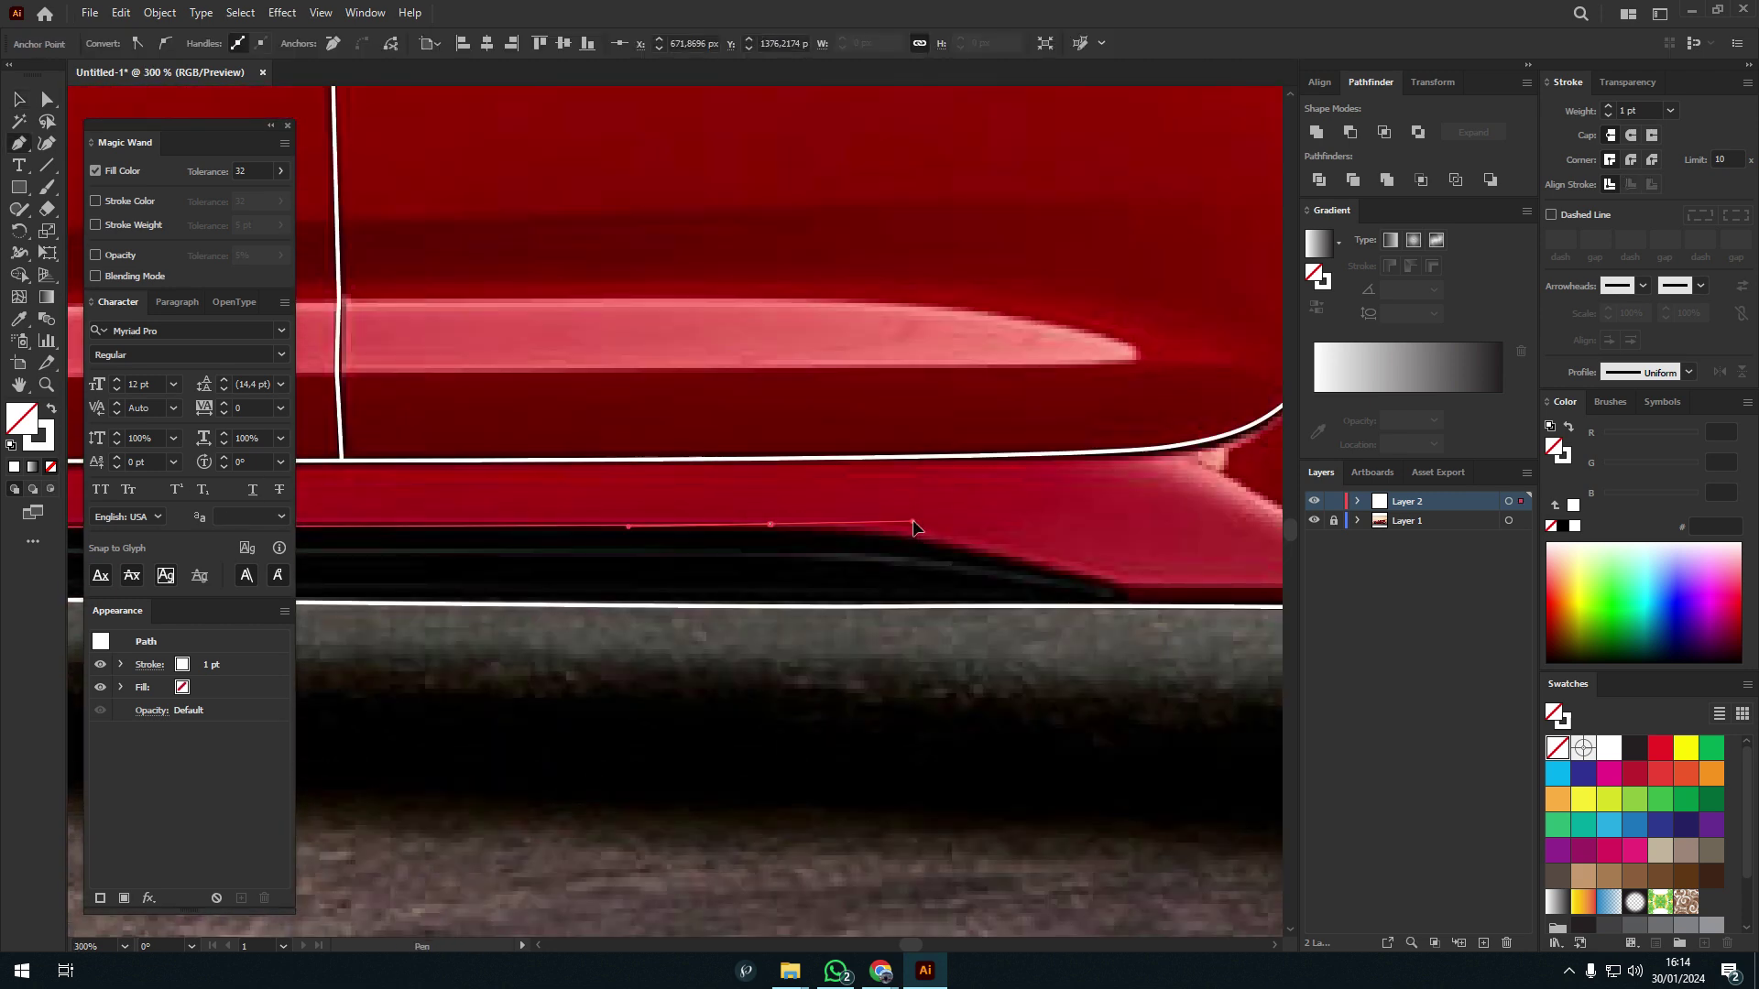
scroll(1141, 600, "down", 3)
scroll(733, 458, "up", 3)
left_click(1225, 452)
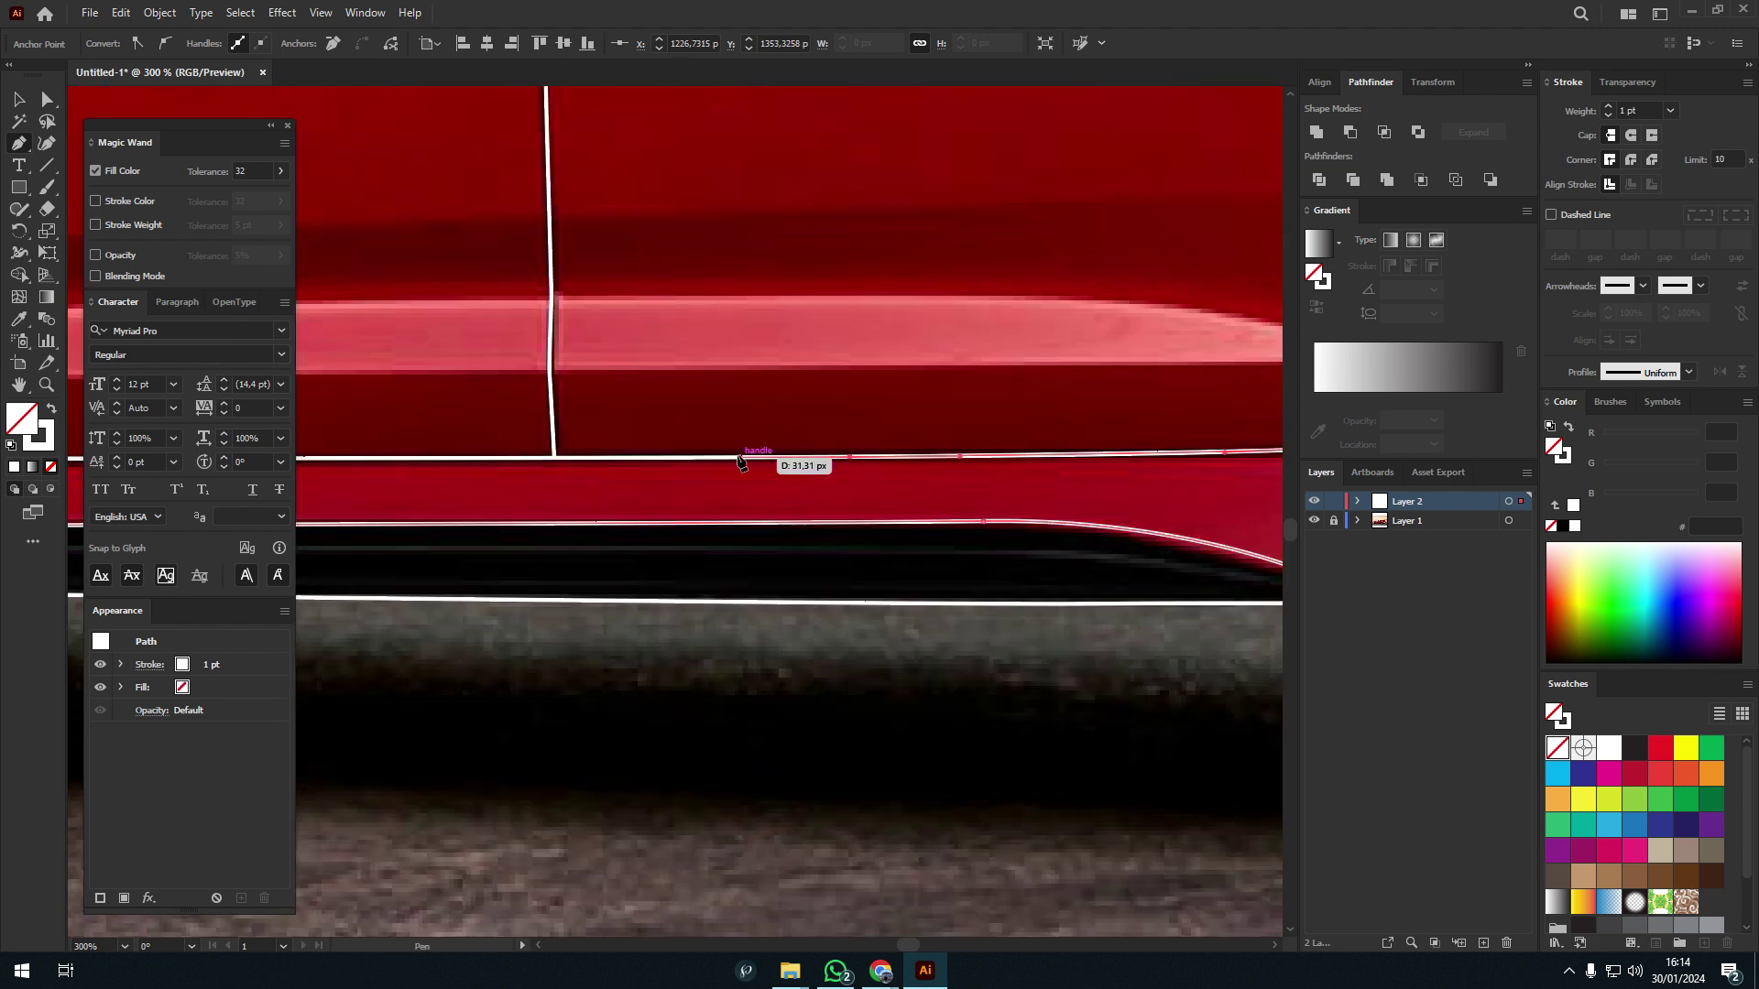
left_click_drag(740, 462, 664, 458)
scroll(696, 460, "left", 5)
scroll(641, 440, "right", 5)
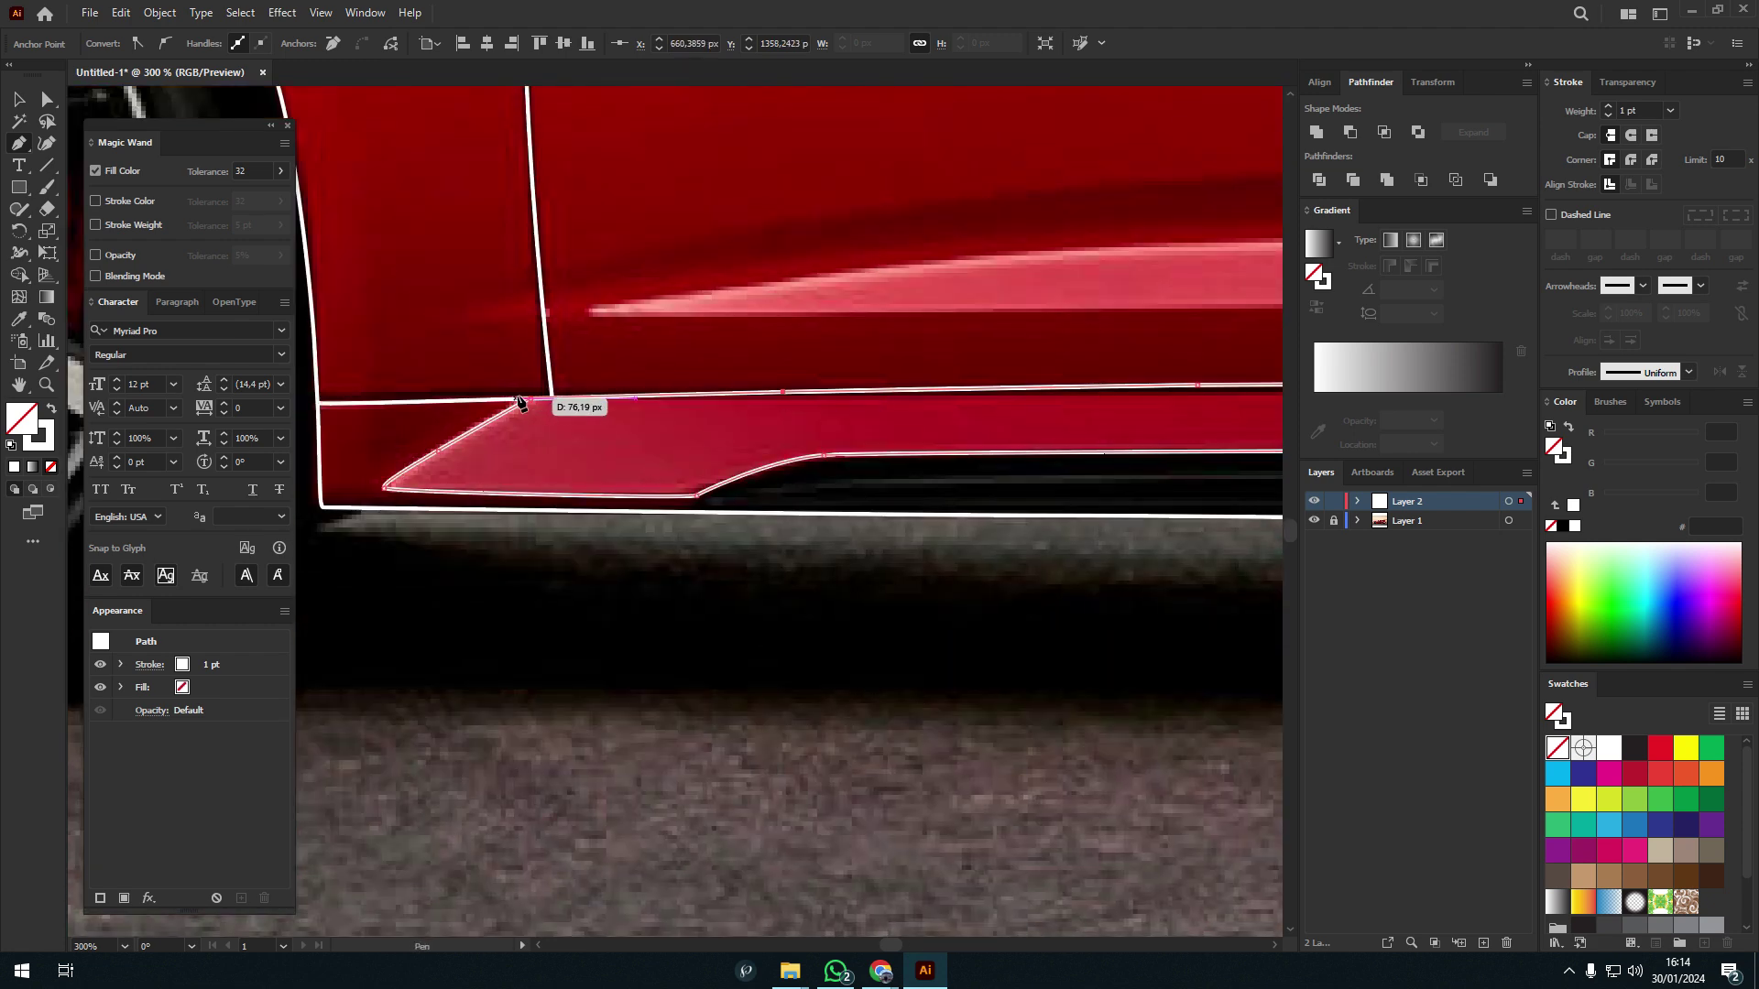
scroll(641, 430, "left", 3)
scroll(843, 426, "right", 8)
left_click(882, 492)
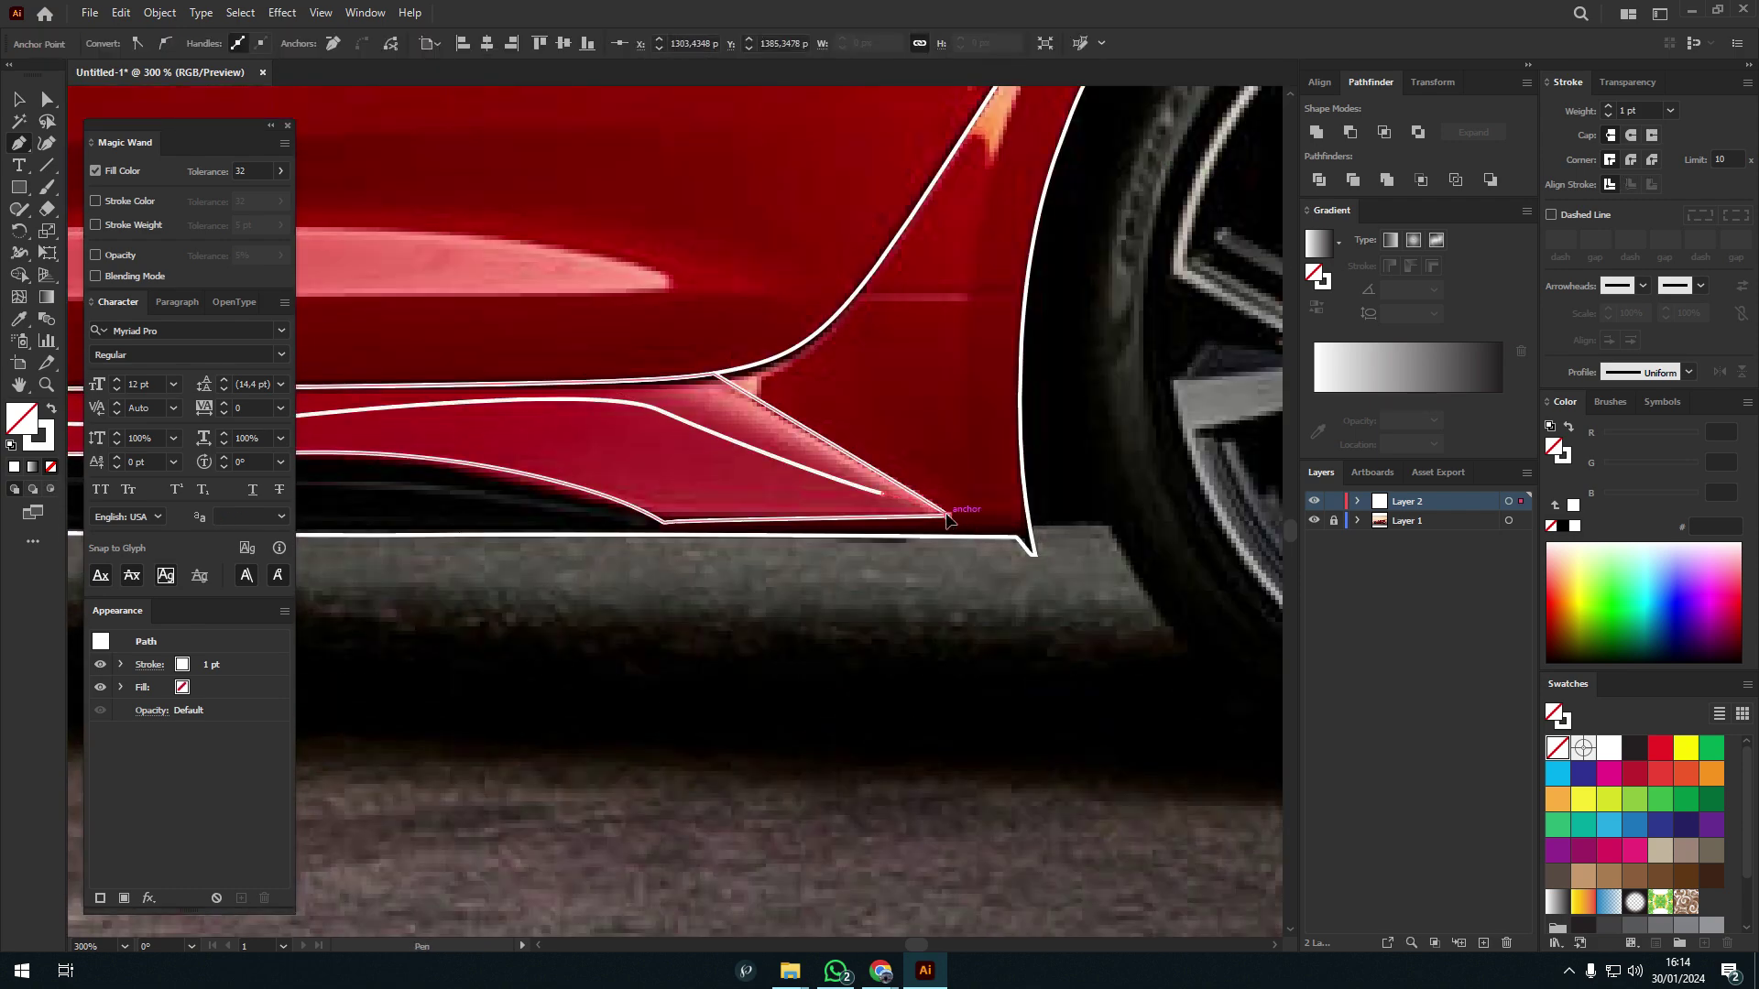
left_click(947, 518)
scroll(916, 513, "down", 2)
scroll(812, 648, "right", 5)
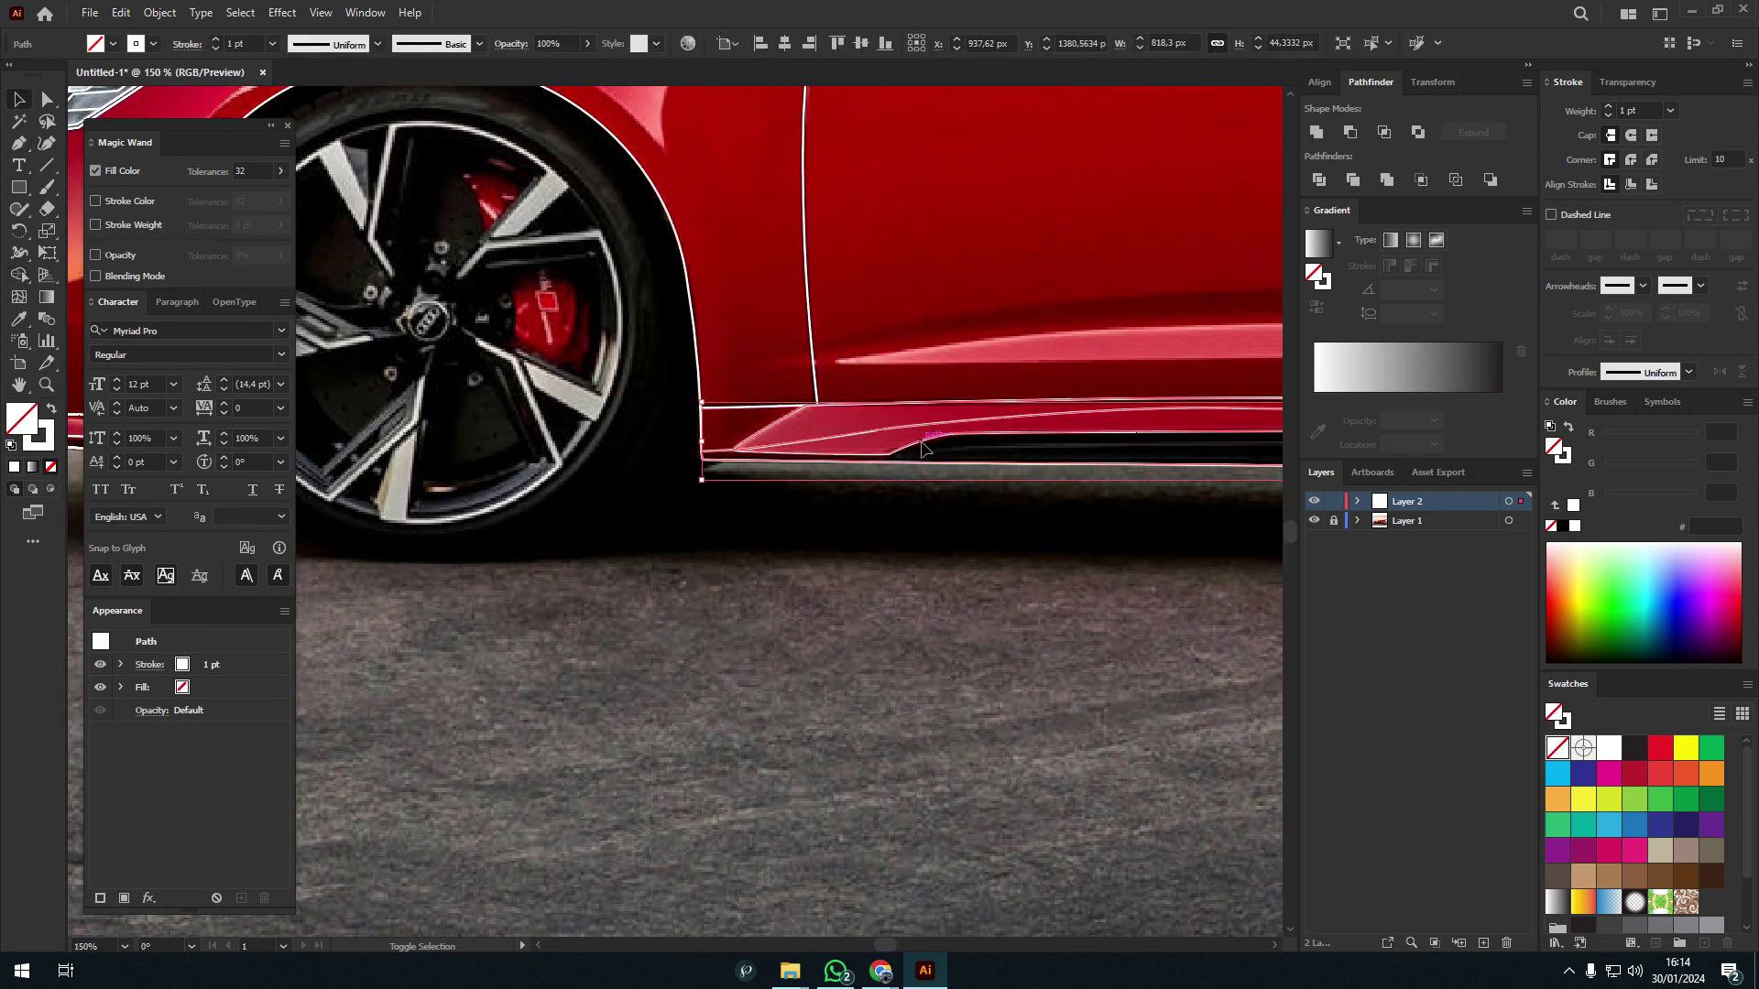
left_click(883, 510)
- Trace the long body crease line along the lower doors to the front door
scroll(613, 448, "down", 2)
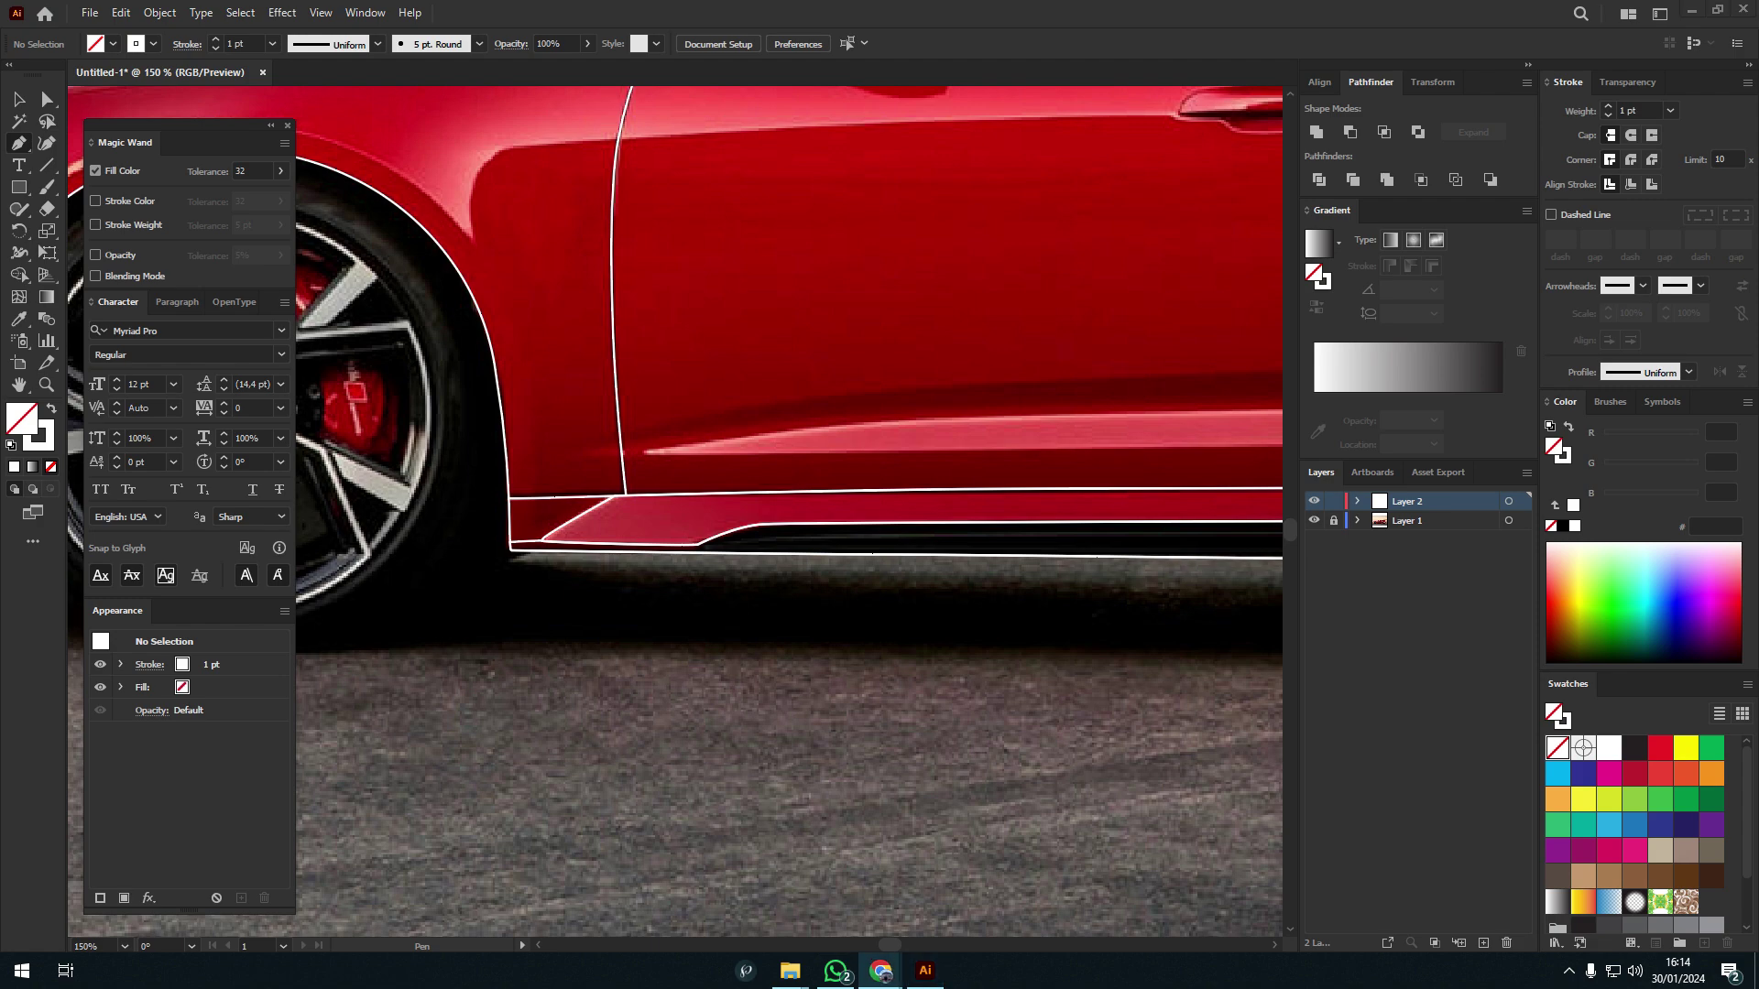
scroll(714, 462, "up", 2)
scroll(742, 440, "right", 5)
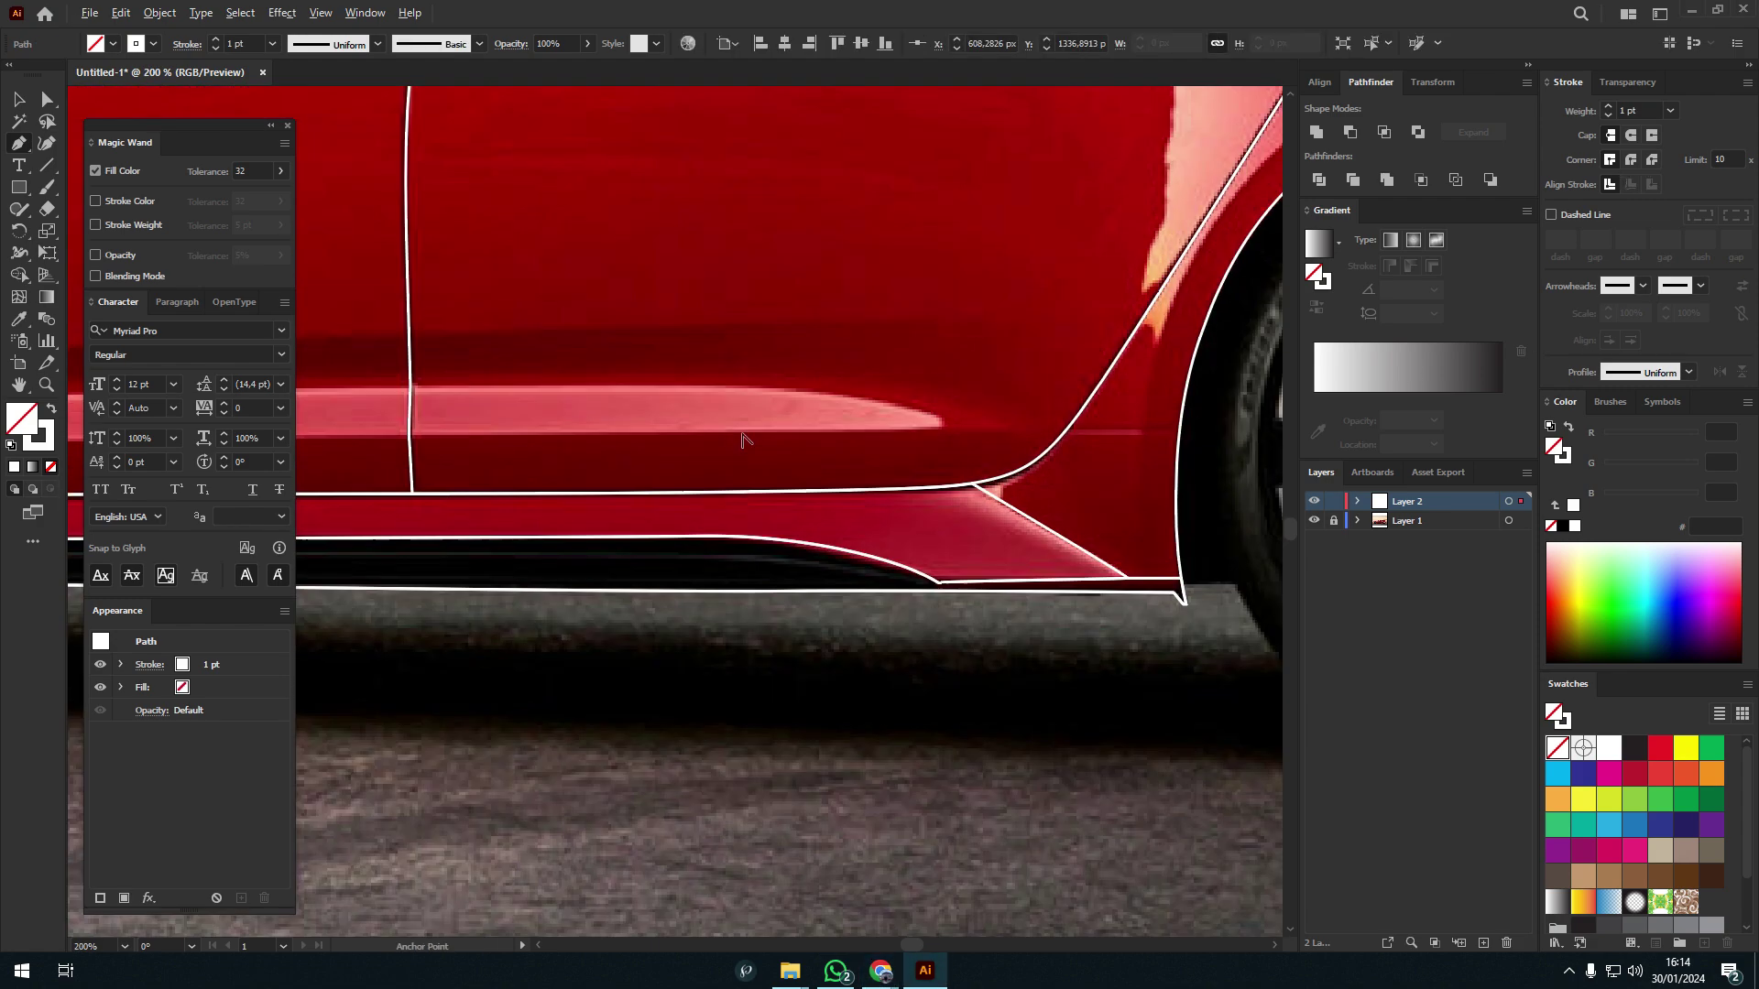
scroll(942, 439, "up", 3)
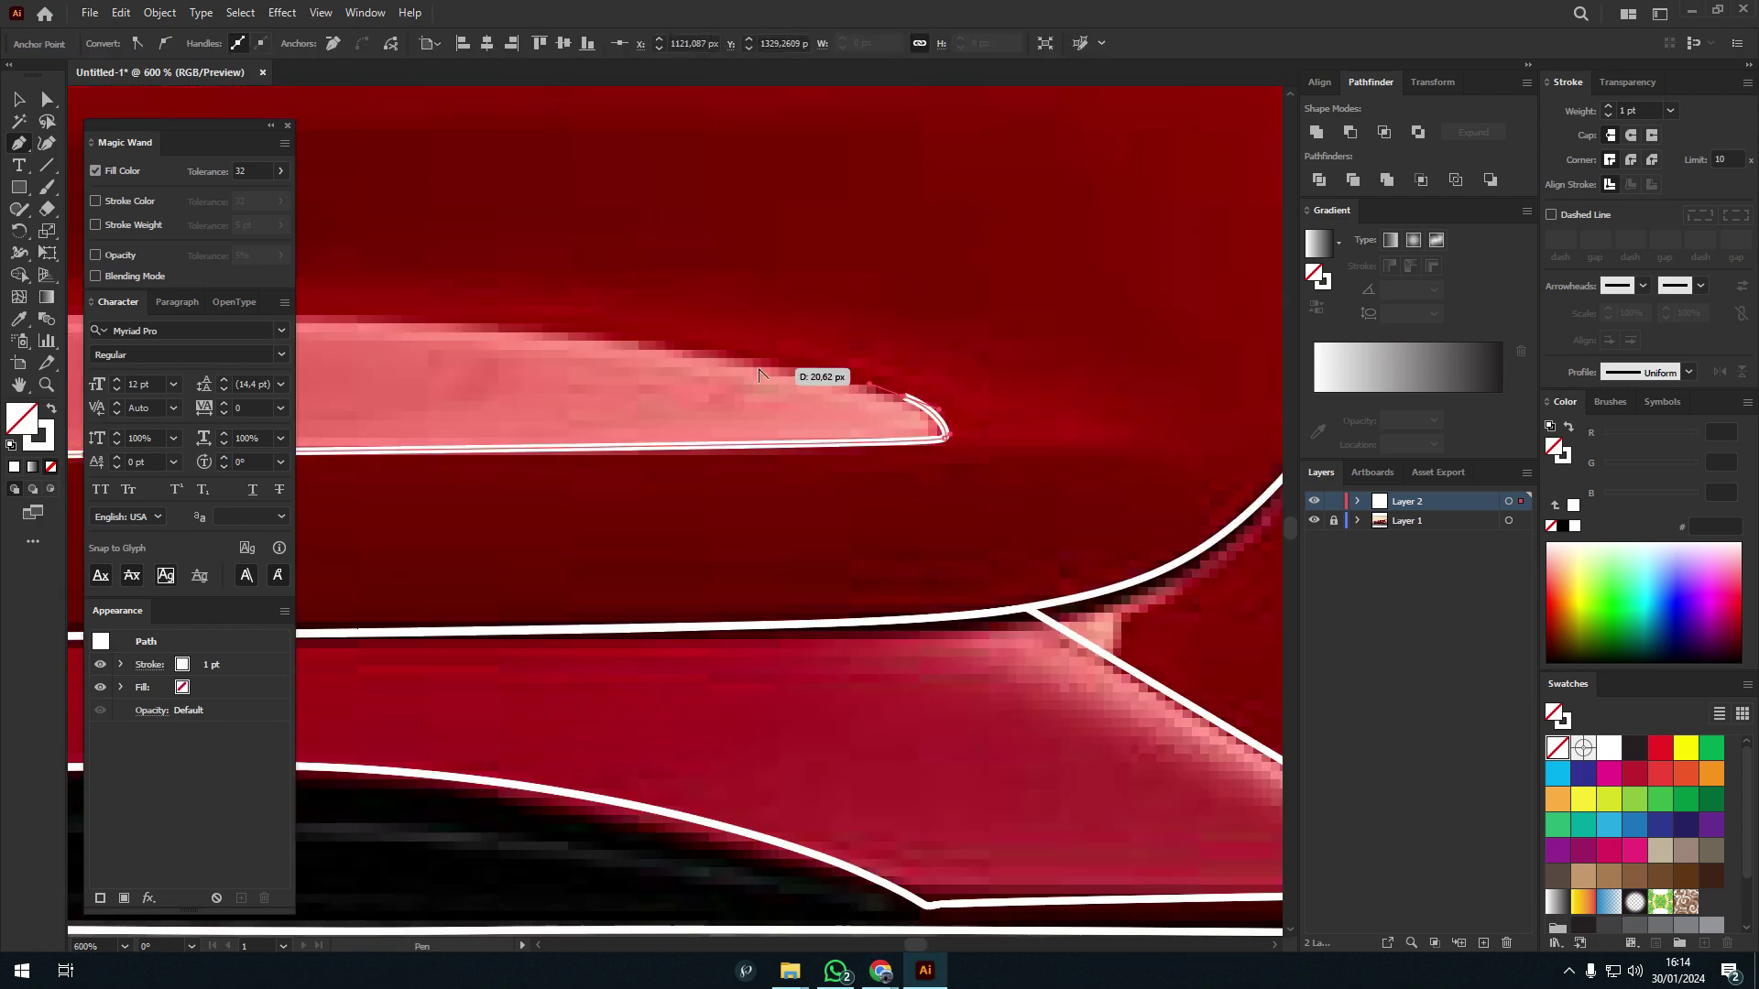
scroll(758, 375, "down", 3)
scroll(601, 392, "down", 2)
scroll(386, 422, "up", 2)
left_click_drag(386, 421, 891, 367)
scroll(617, 425, "down", 5)
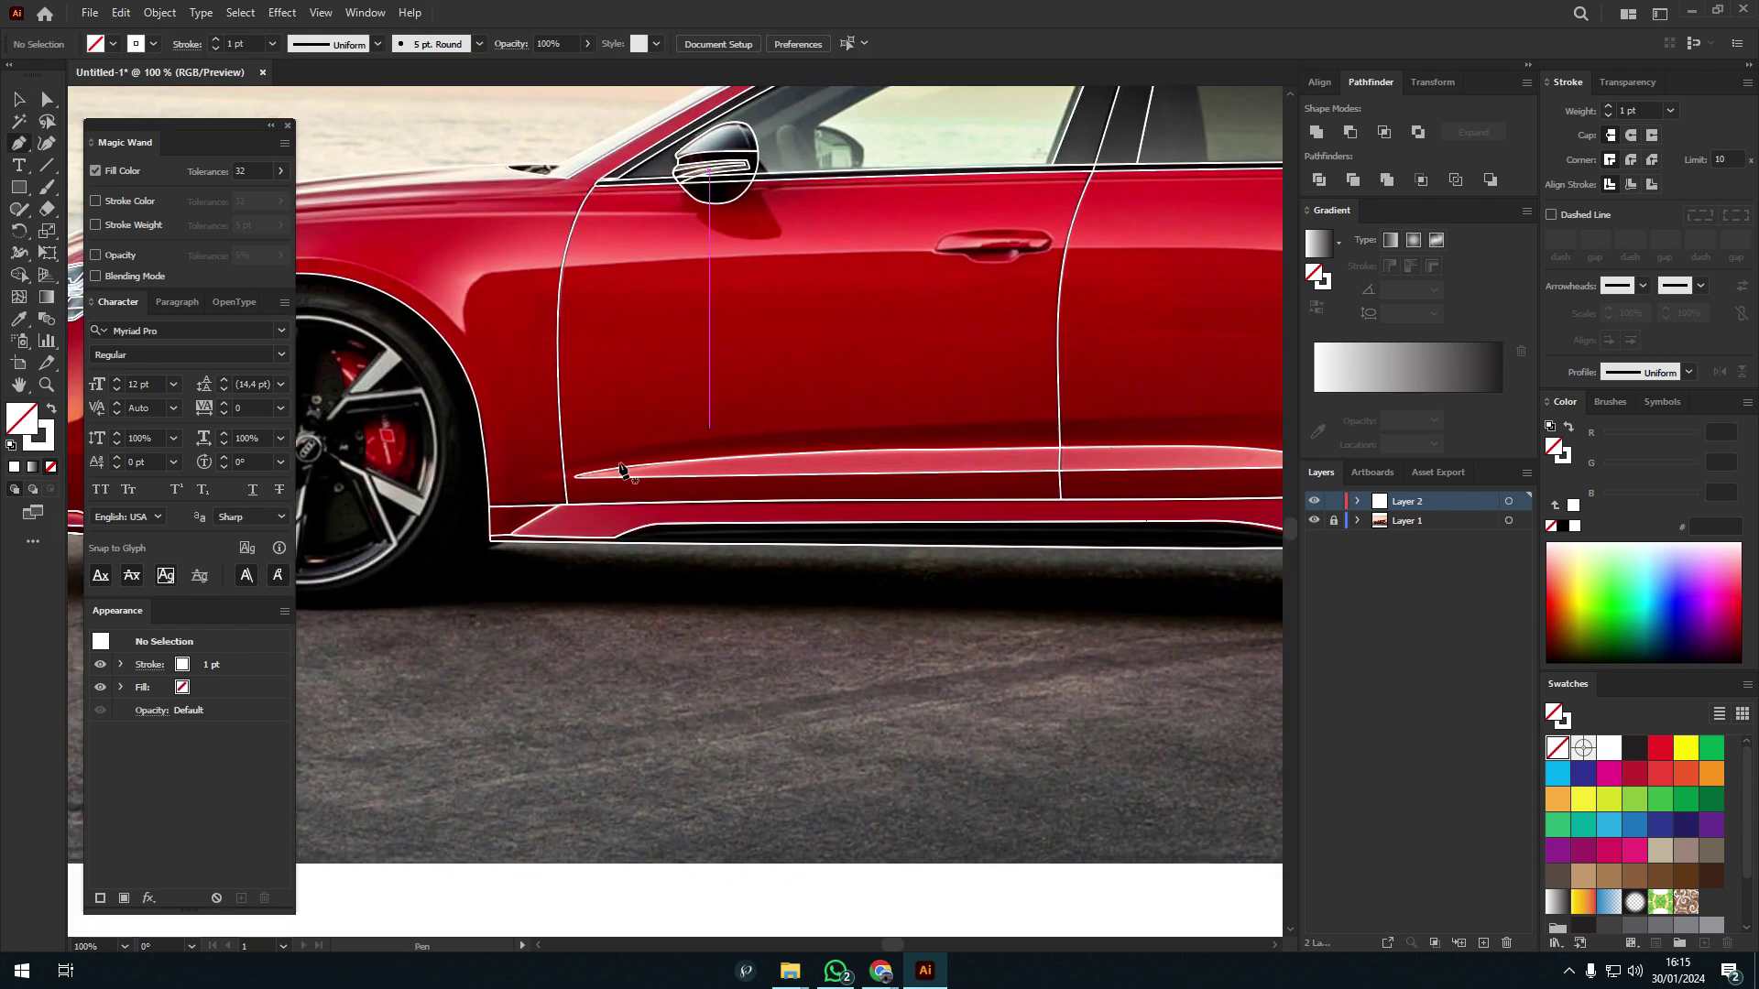
scroll(946, 459, "up", 4)
scroll(909, 470, "right", 5)
key("Escape")
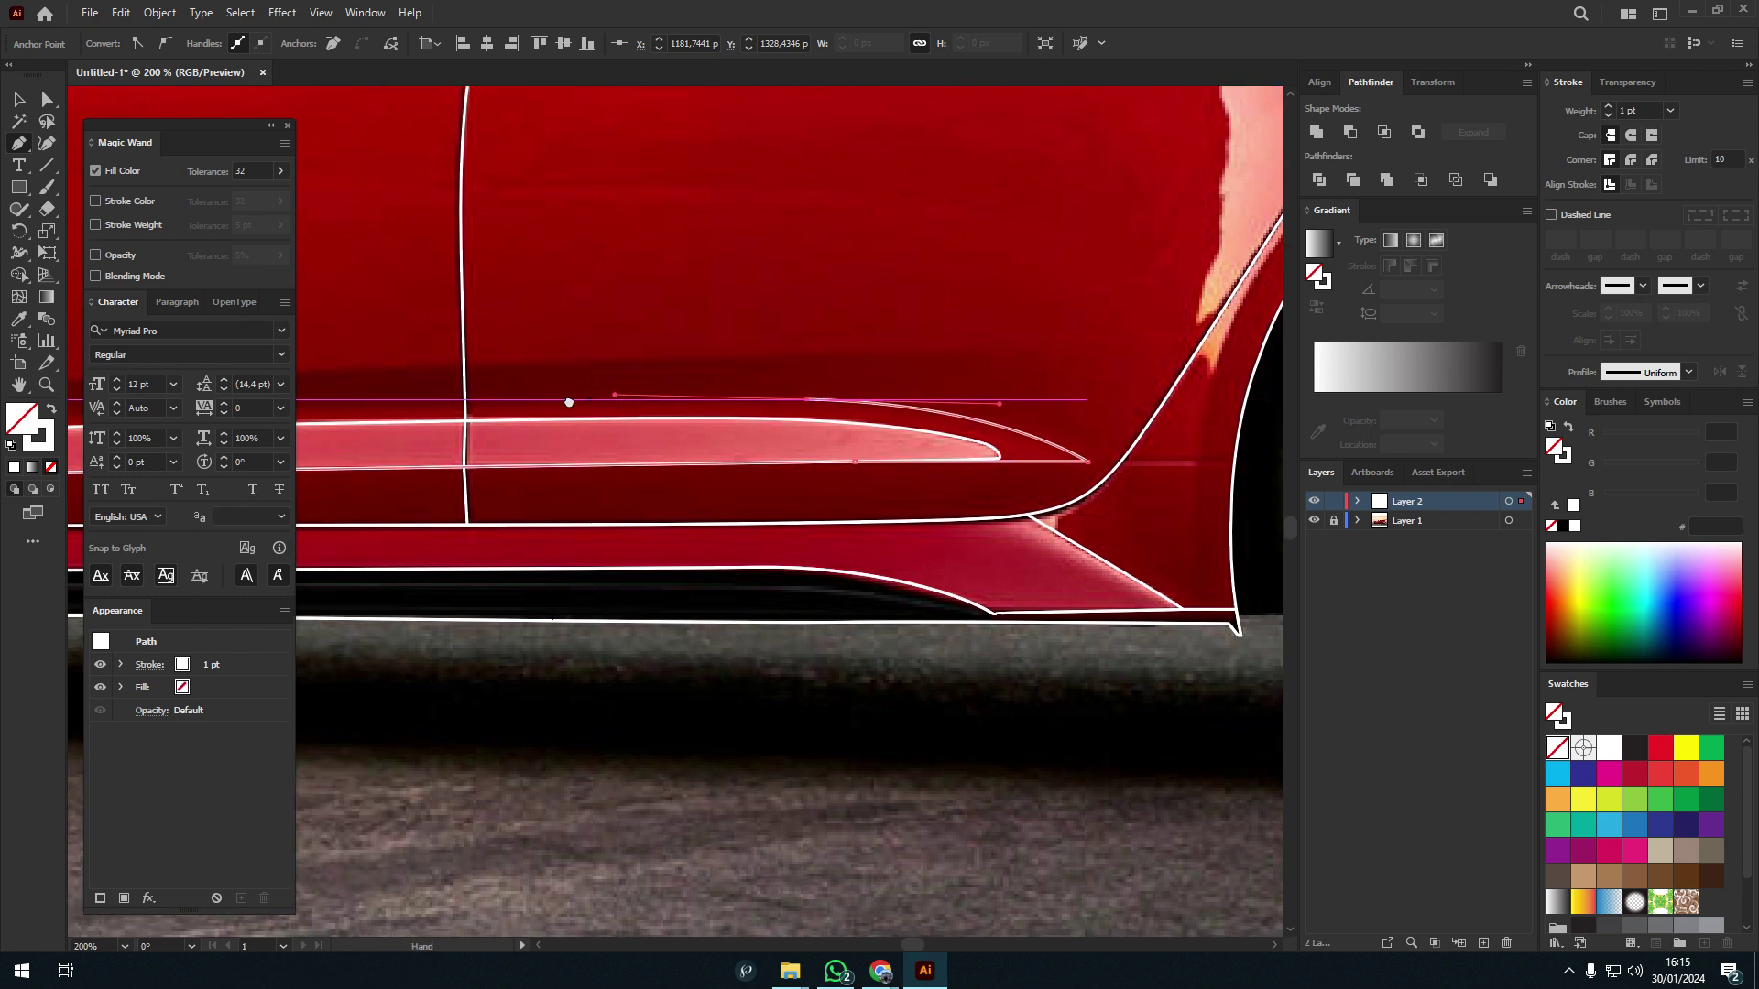
scroll(549, 408, "down", 2)
scroll(559, 398, "left", 5)
left_click(560, 392)
scroll(824, 376, "left", 5)
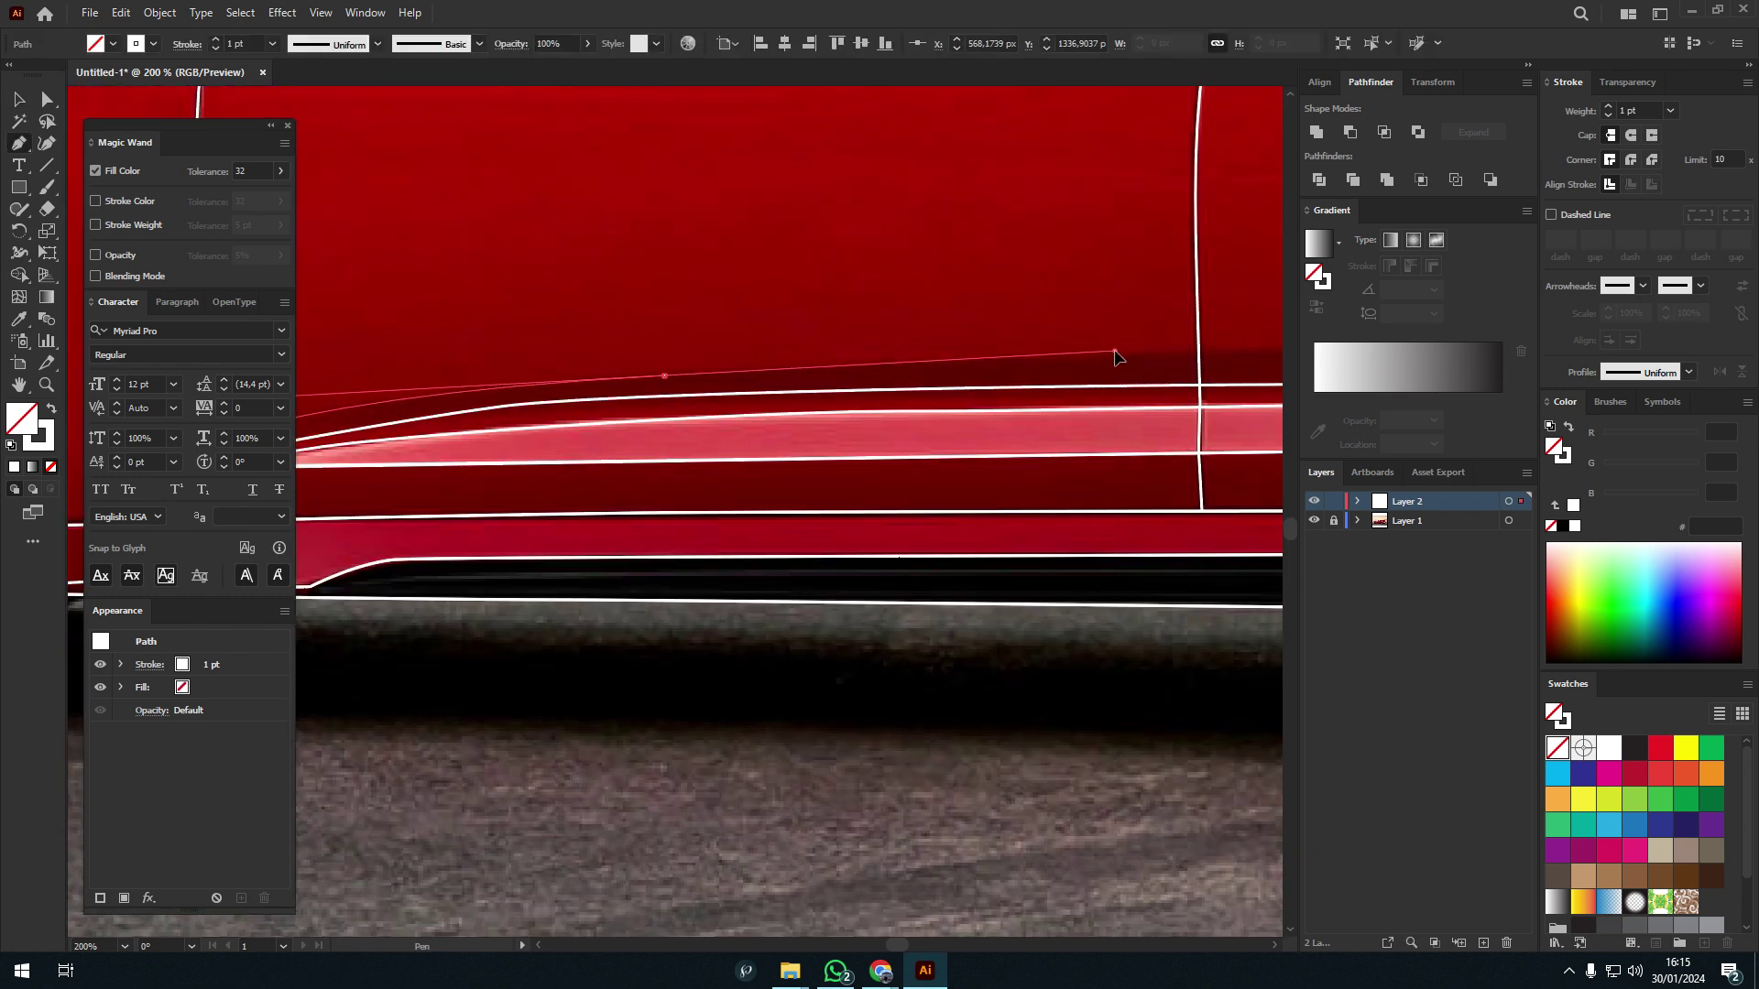
scroll(997, 370, "right", 7)
scroll(969, 473, "down", 2)
key("v")
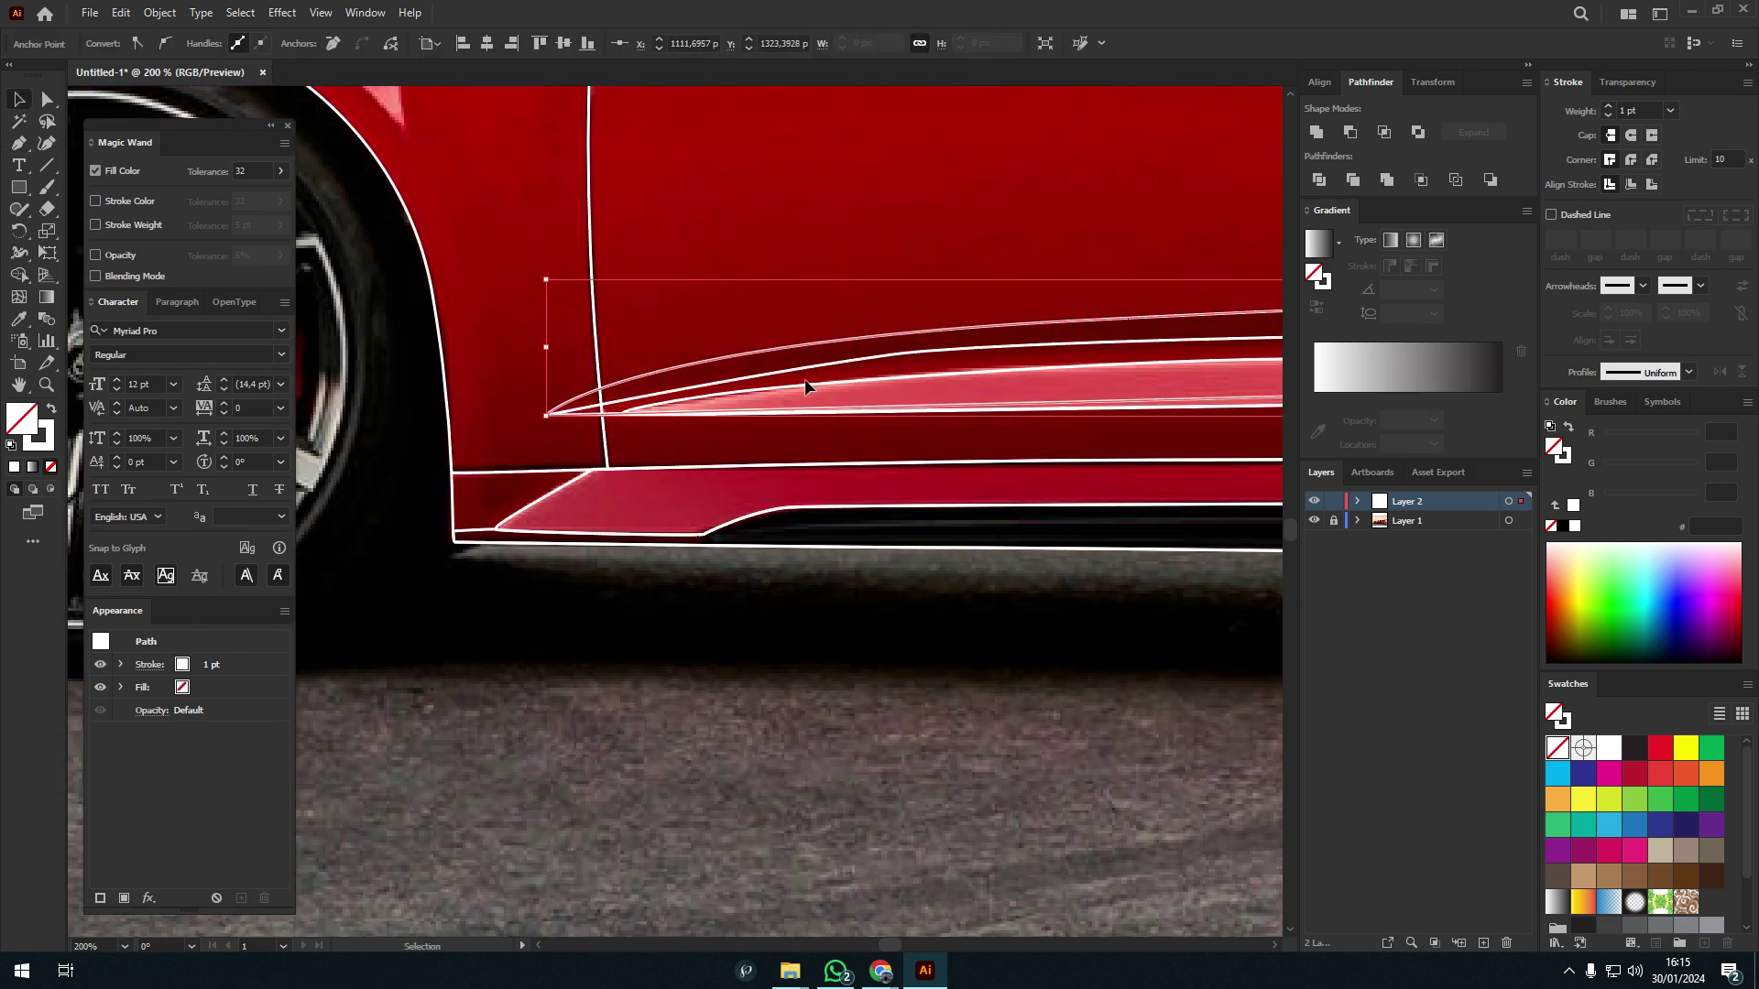
left_click(814, 421)
scroll(848, 277, "left", 3)
scroll(847, 276, "down", 2)
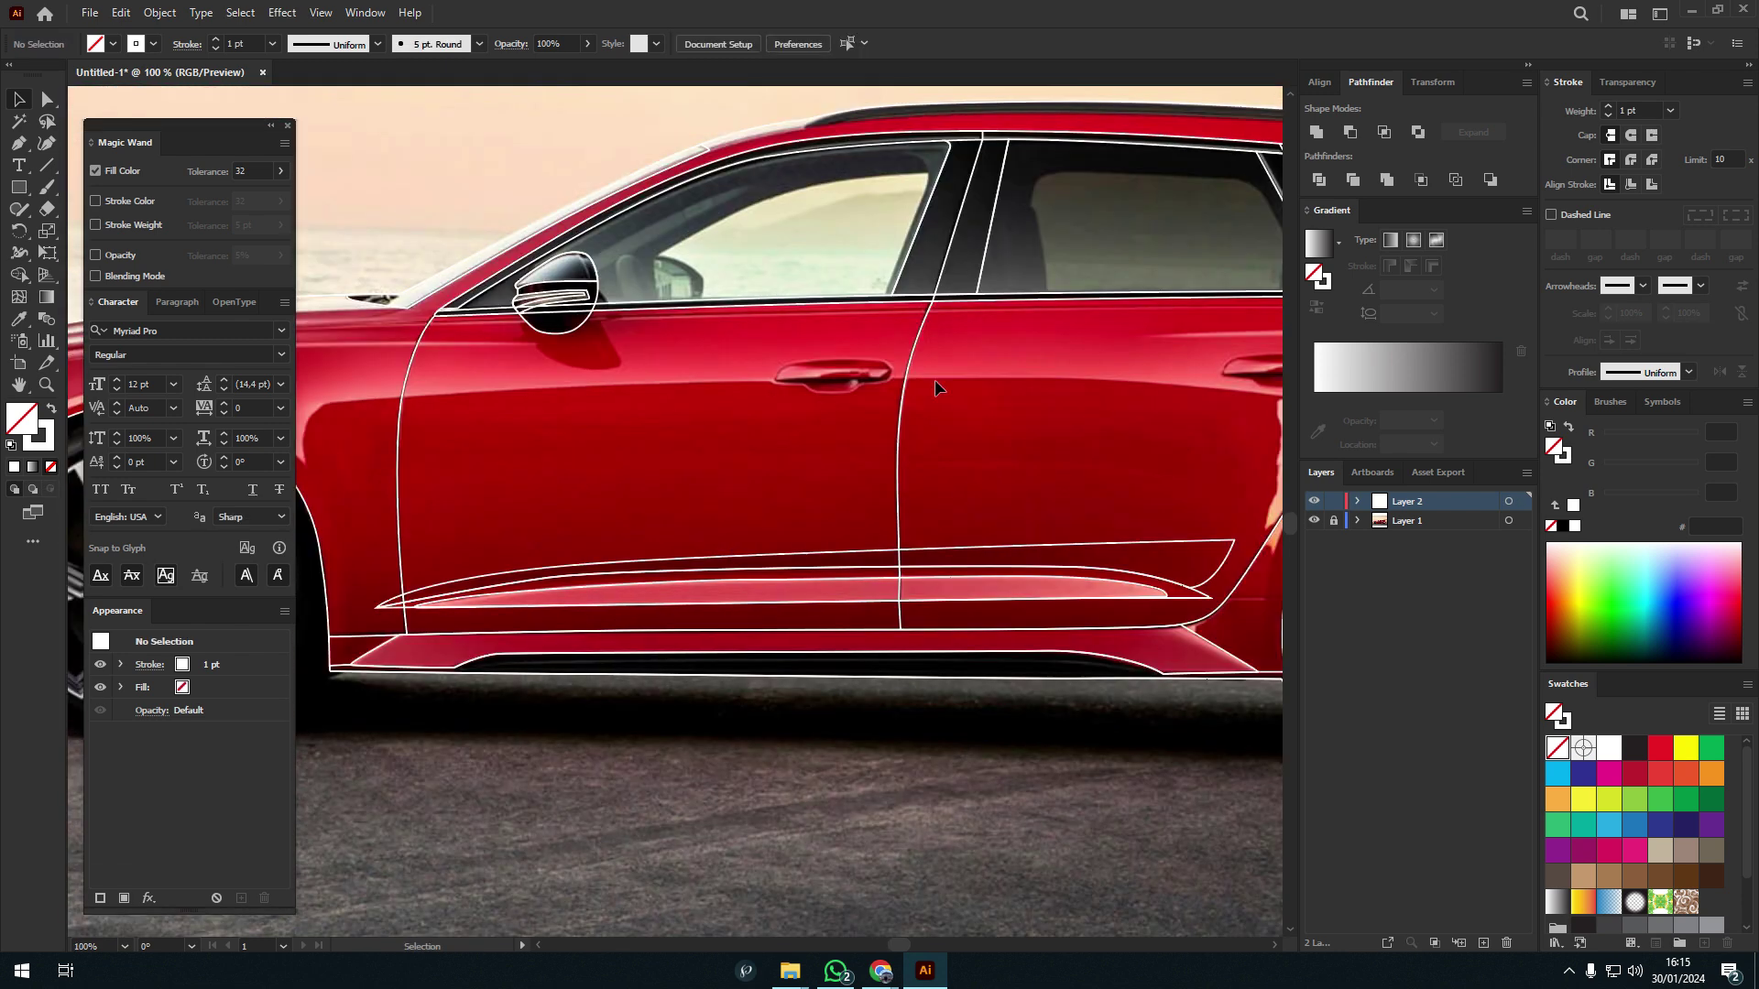
scroll(934, 379, "up", 5)
- Pen-trace the front door handle outline and its curved inner line
scroll(563, 476, "up", 2)
key("p")
scroll(564, 476, "right", 3)
left_click(346, 490)
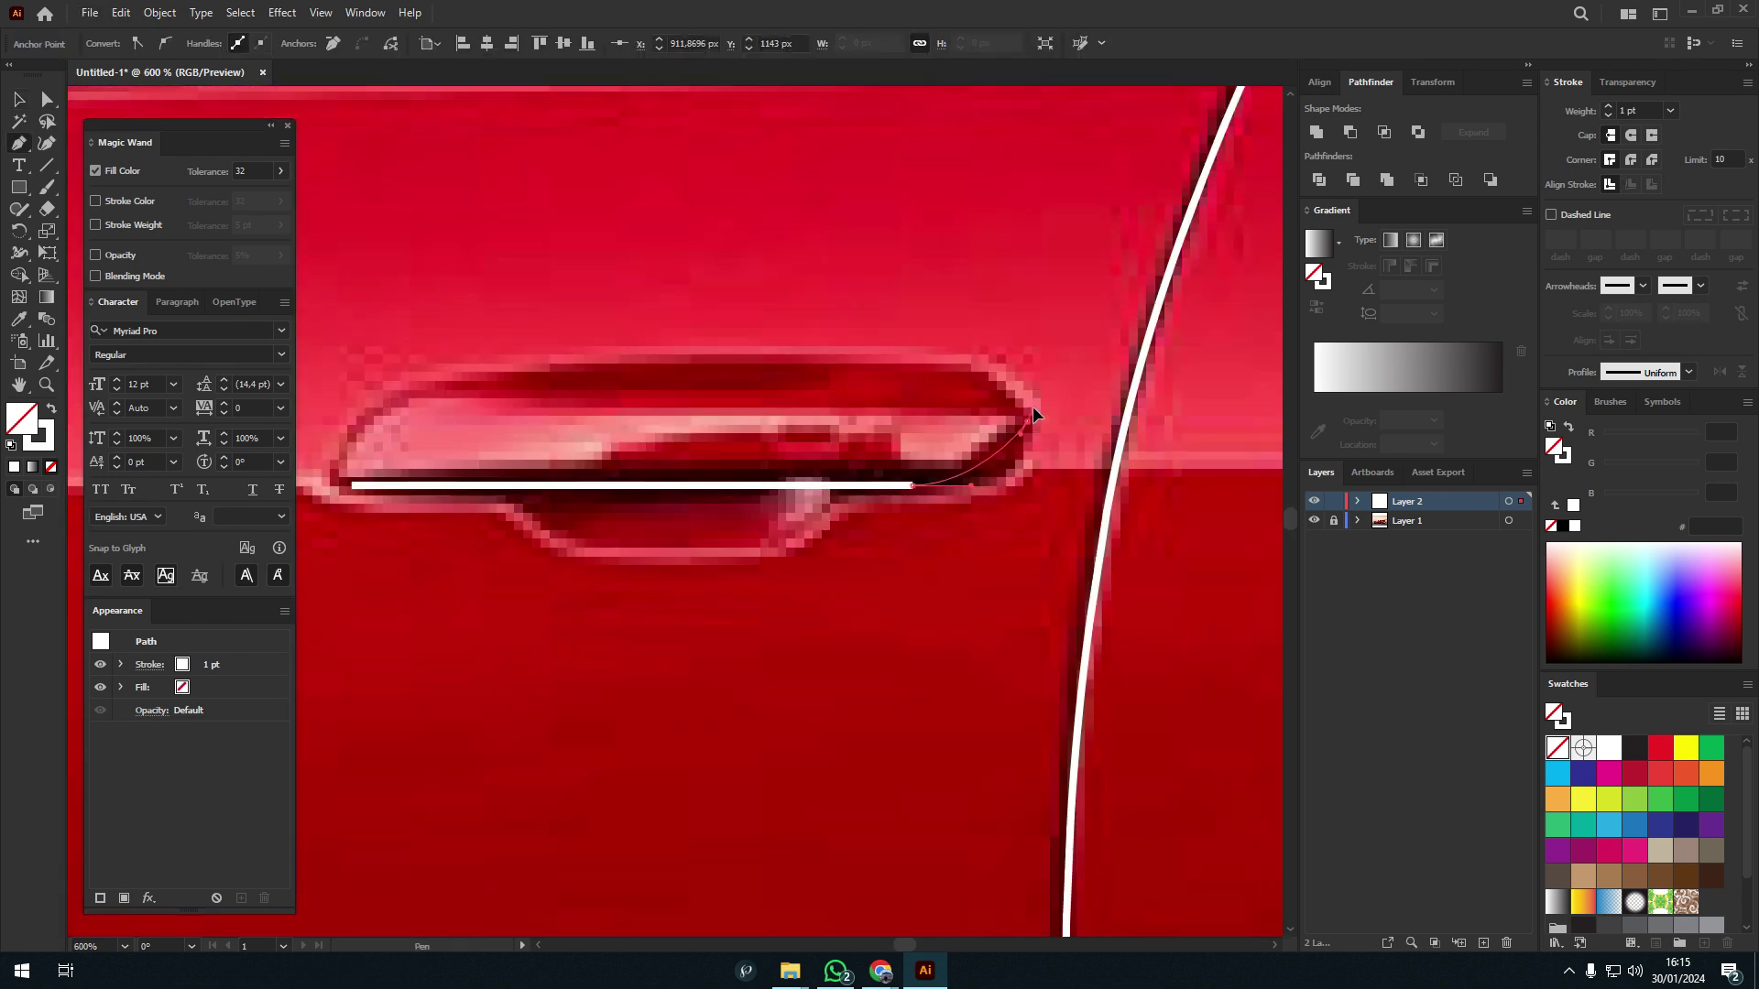
scroll(641, 412, "left", 3)
scroll(589, 460, "down", 3)
scroll(641, 440, "up", 2)
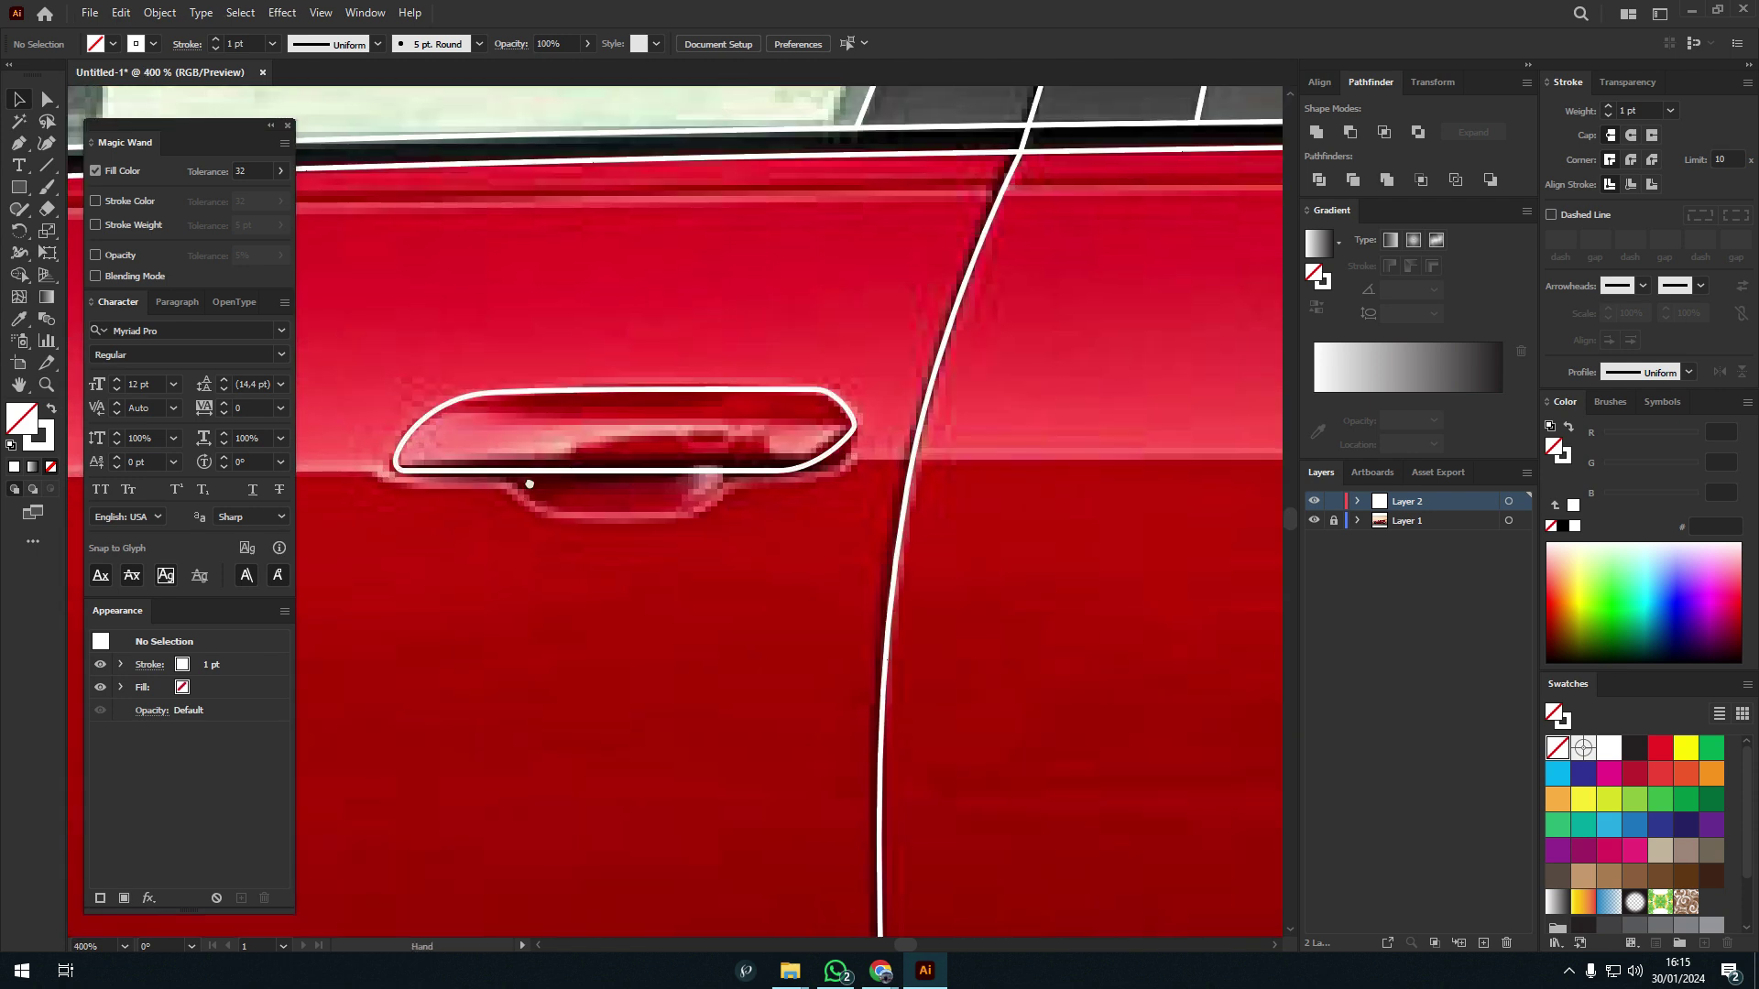
scroll(641, 440, "left", 1)
left_click(403, 460)
left_click(581, 458)
left_click_drag(697, 430, 808, 461)
left_click_drag(433, 553, 433, 553)
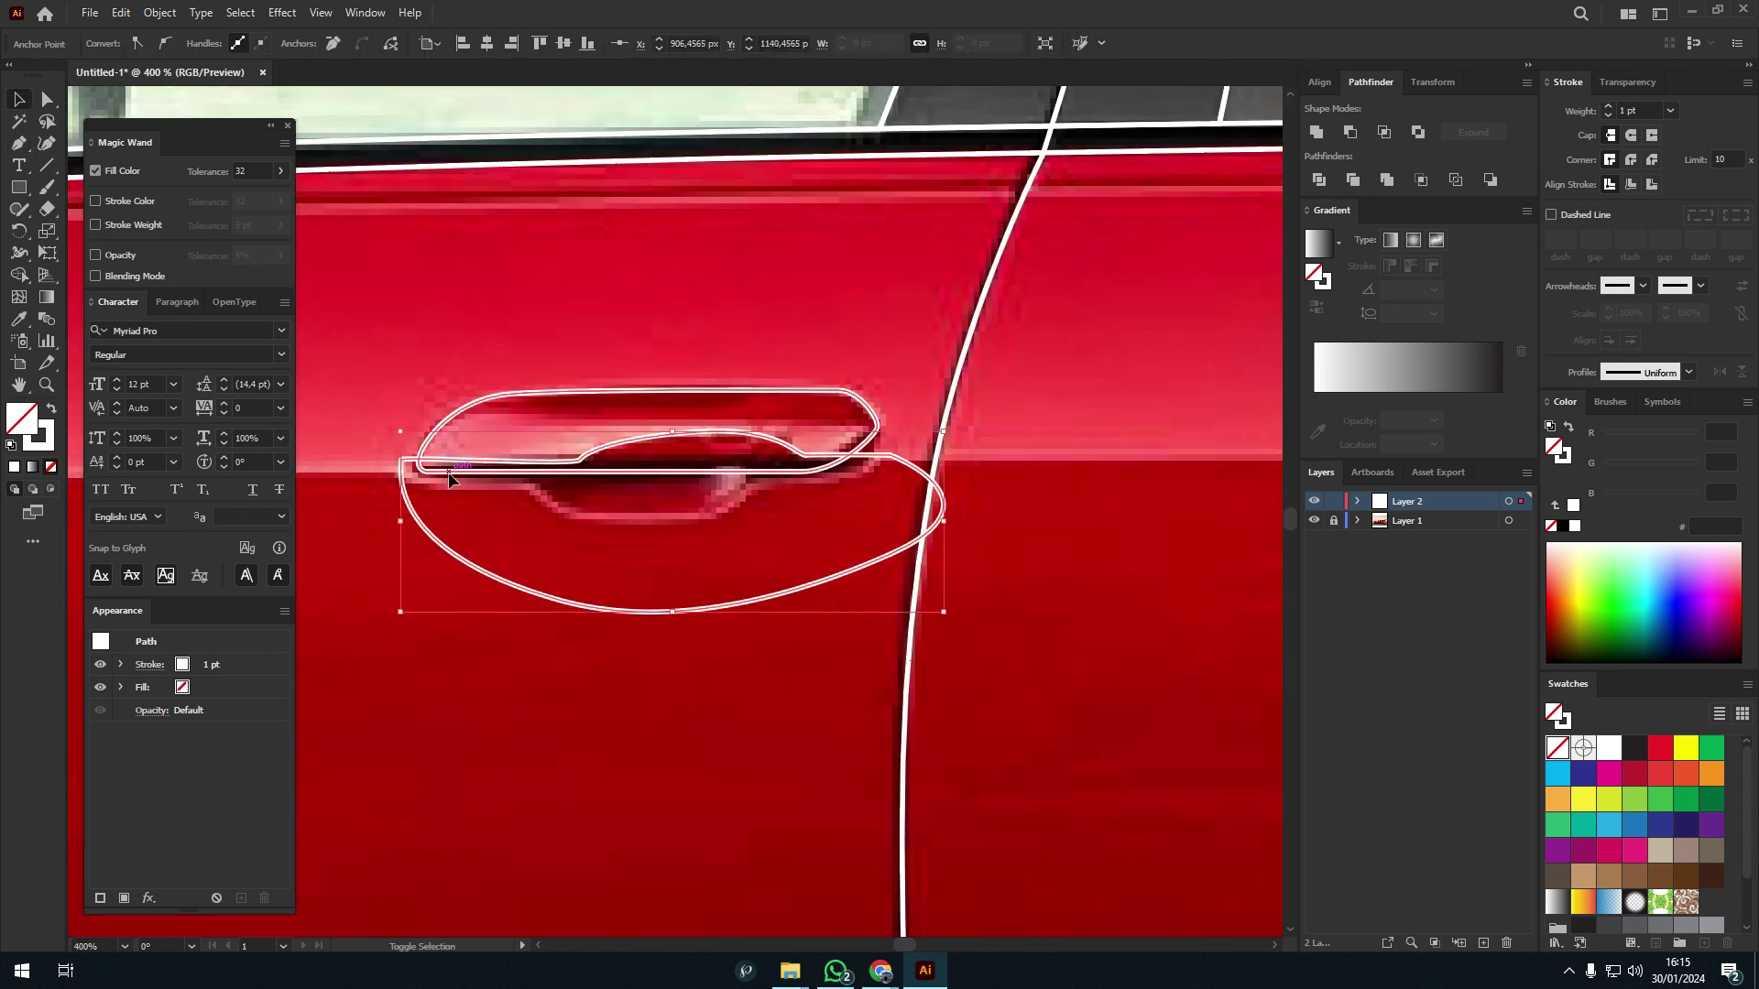
key("ctrl+z")
left_click(419, 418)
left_click(752, 332)
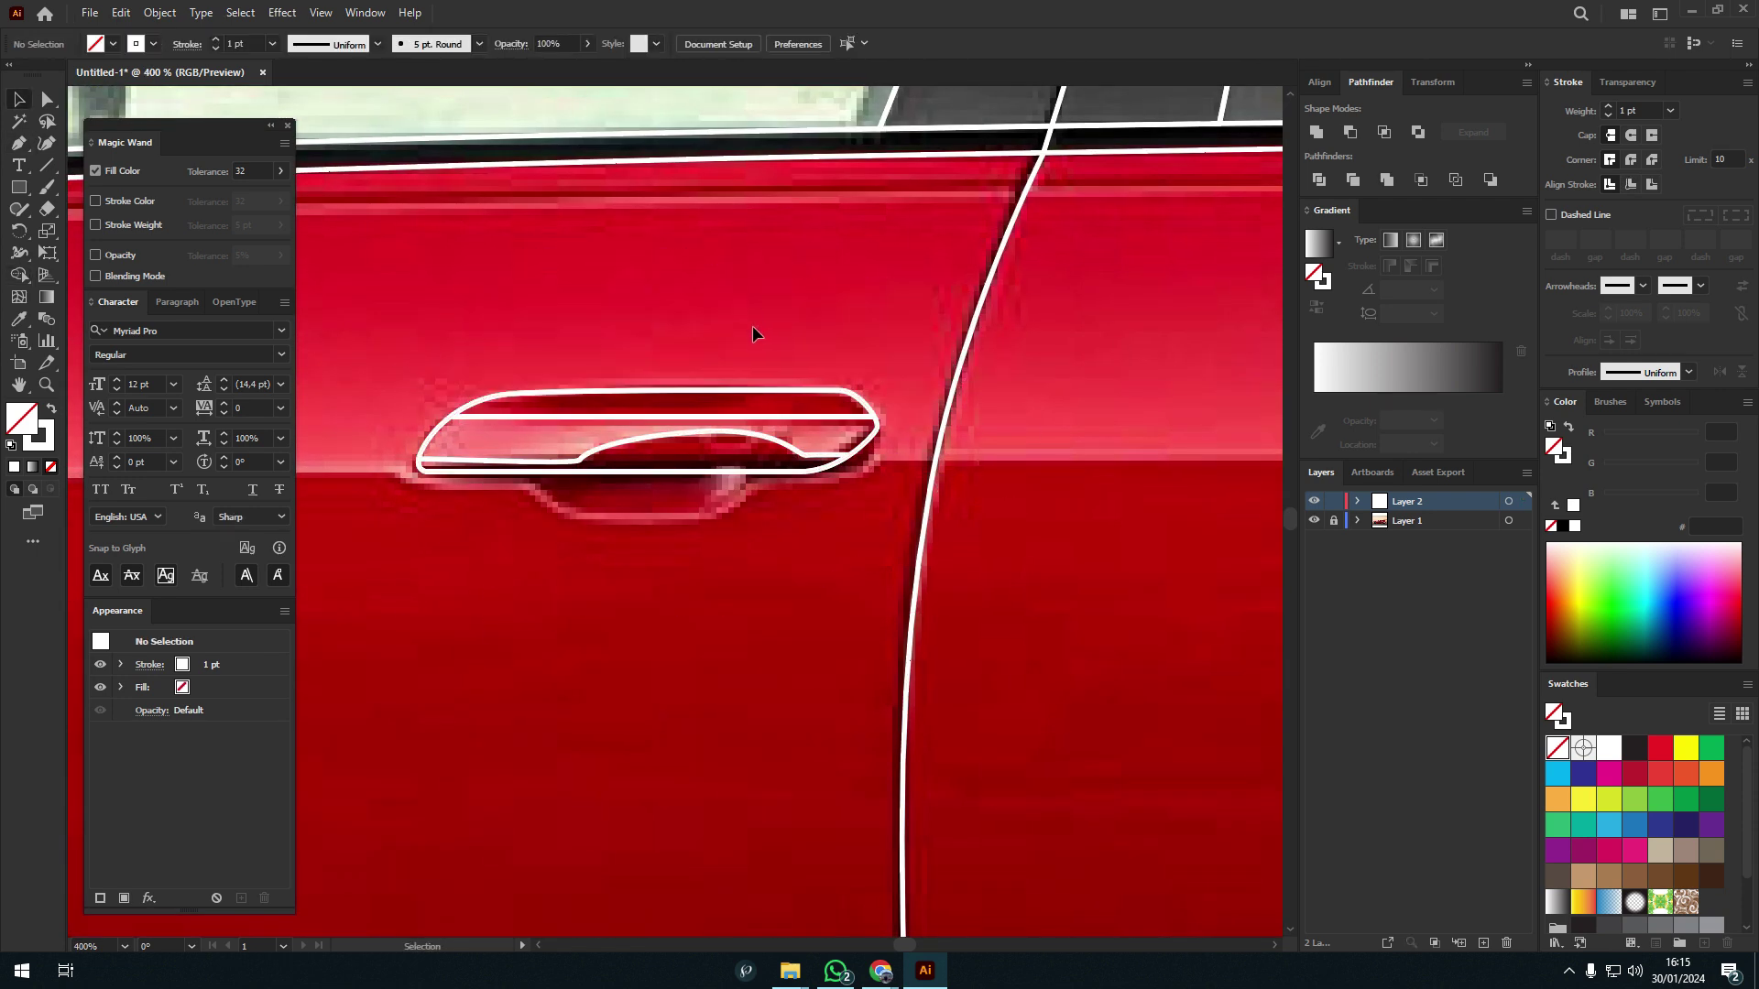
scroll(412, 410, "up", 2)
key("p")
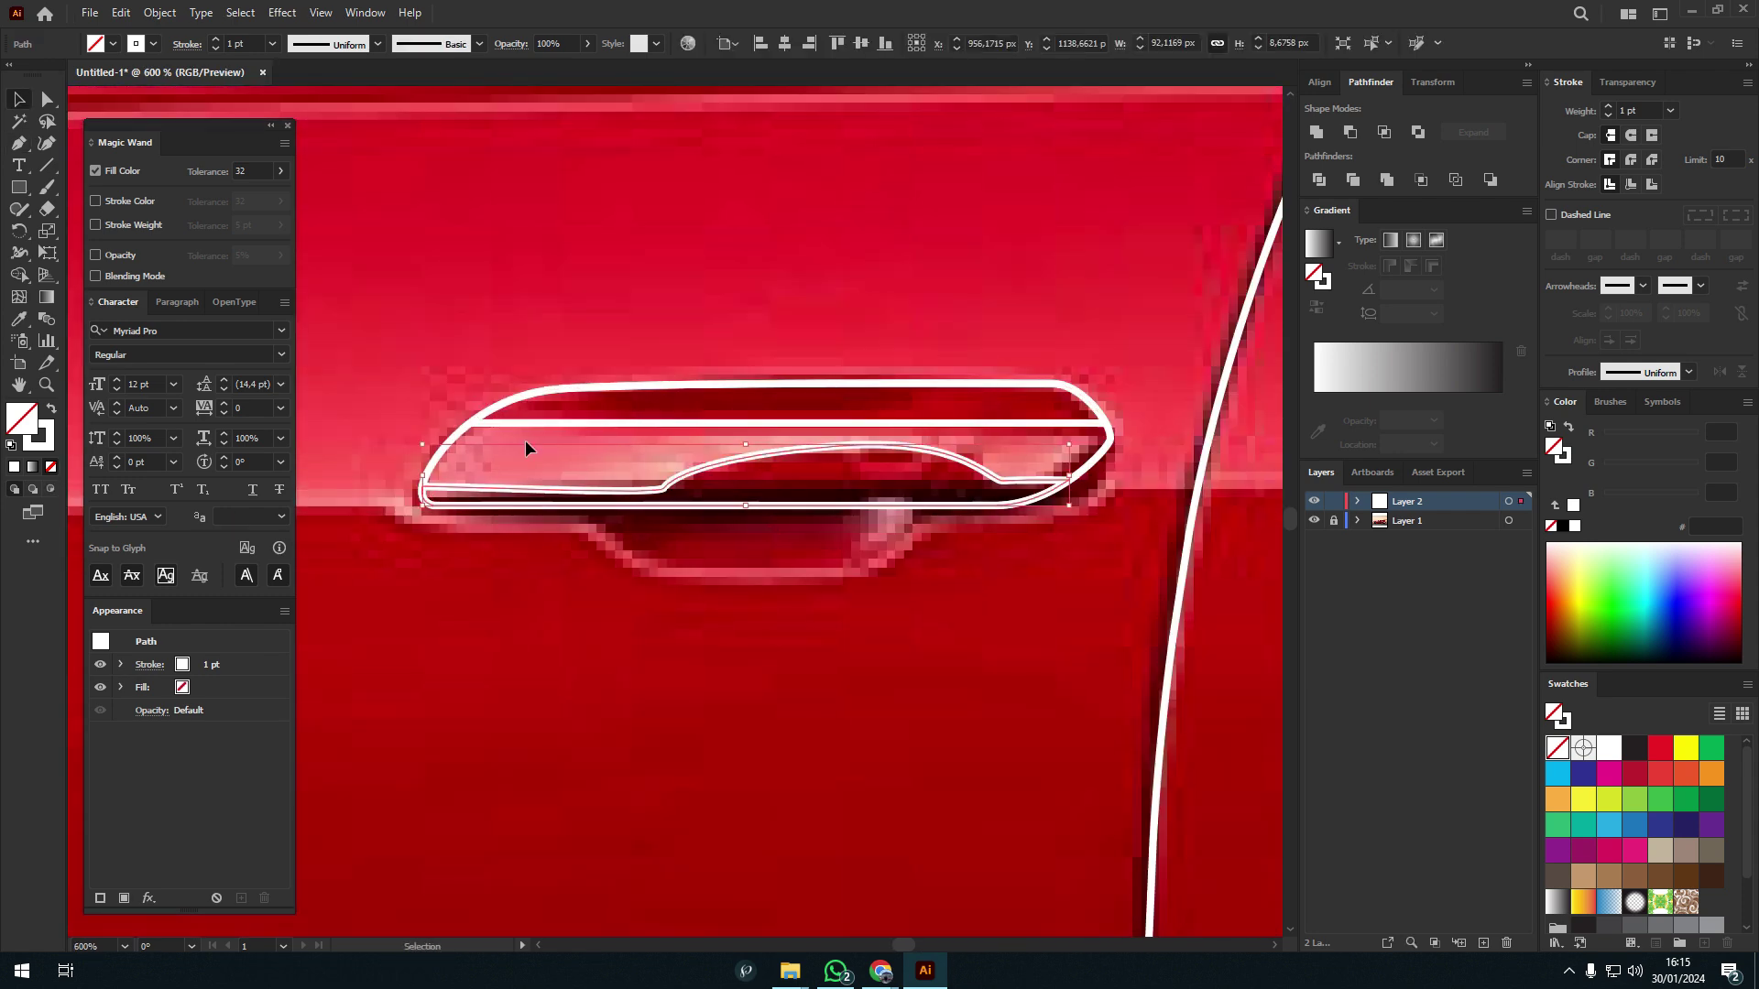
- Inset the outer handle outline with a -2 px Offset Path
left_click(580, 423, "shift")
left_click(159, 12)
left_click(476, 509)
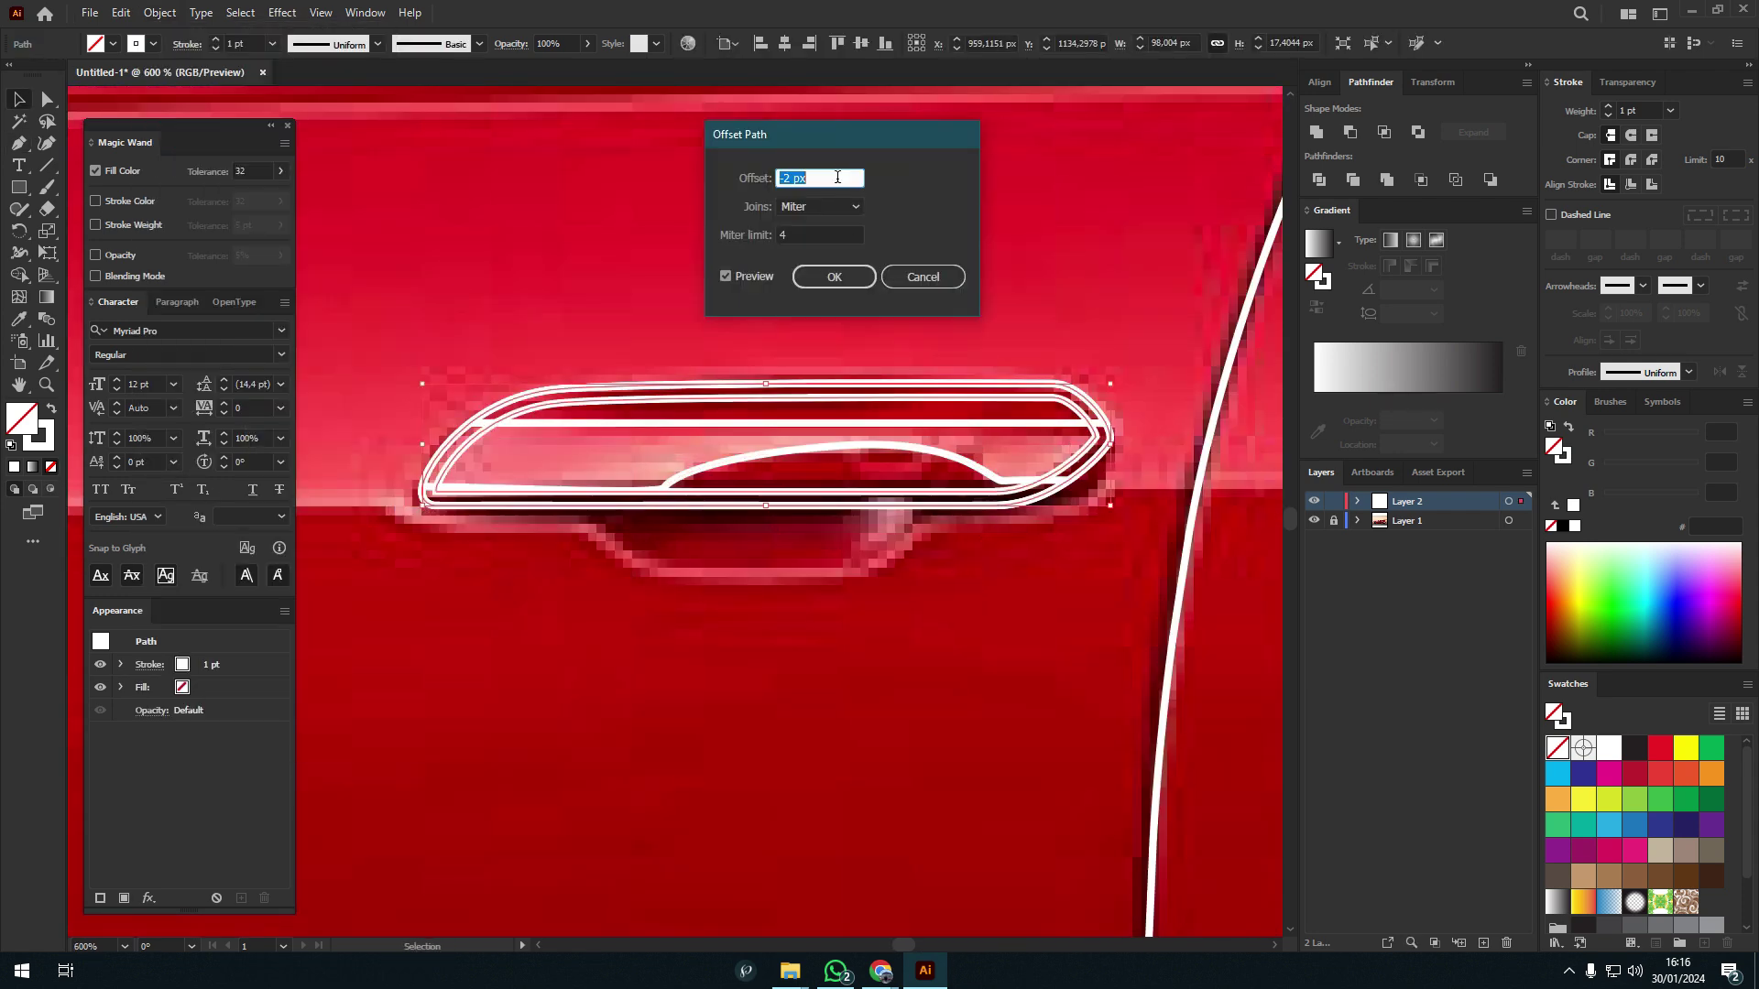
left_click(834, 276)
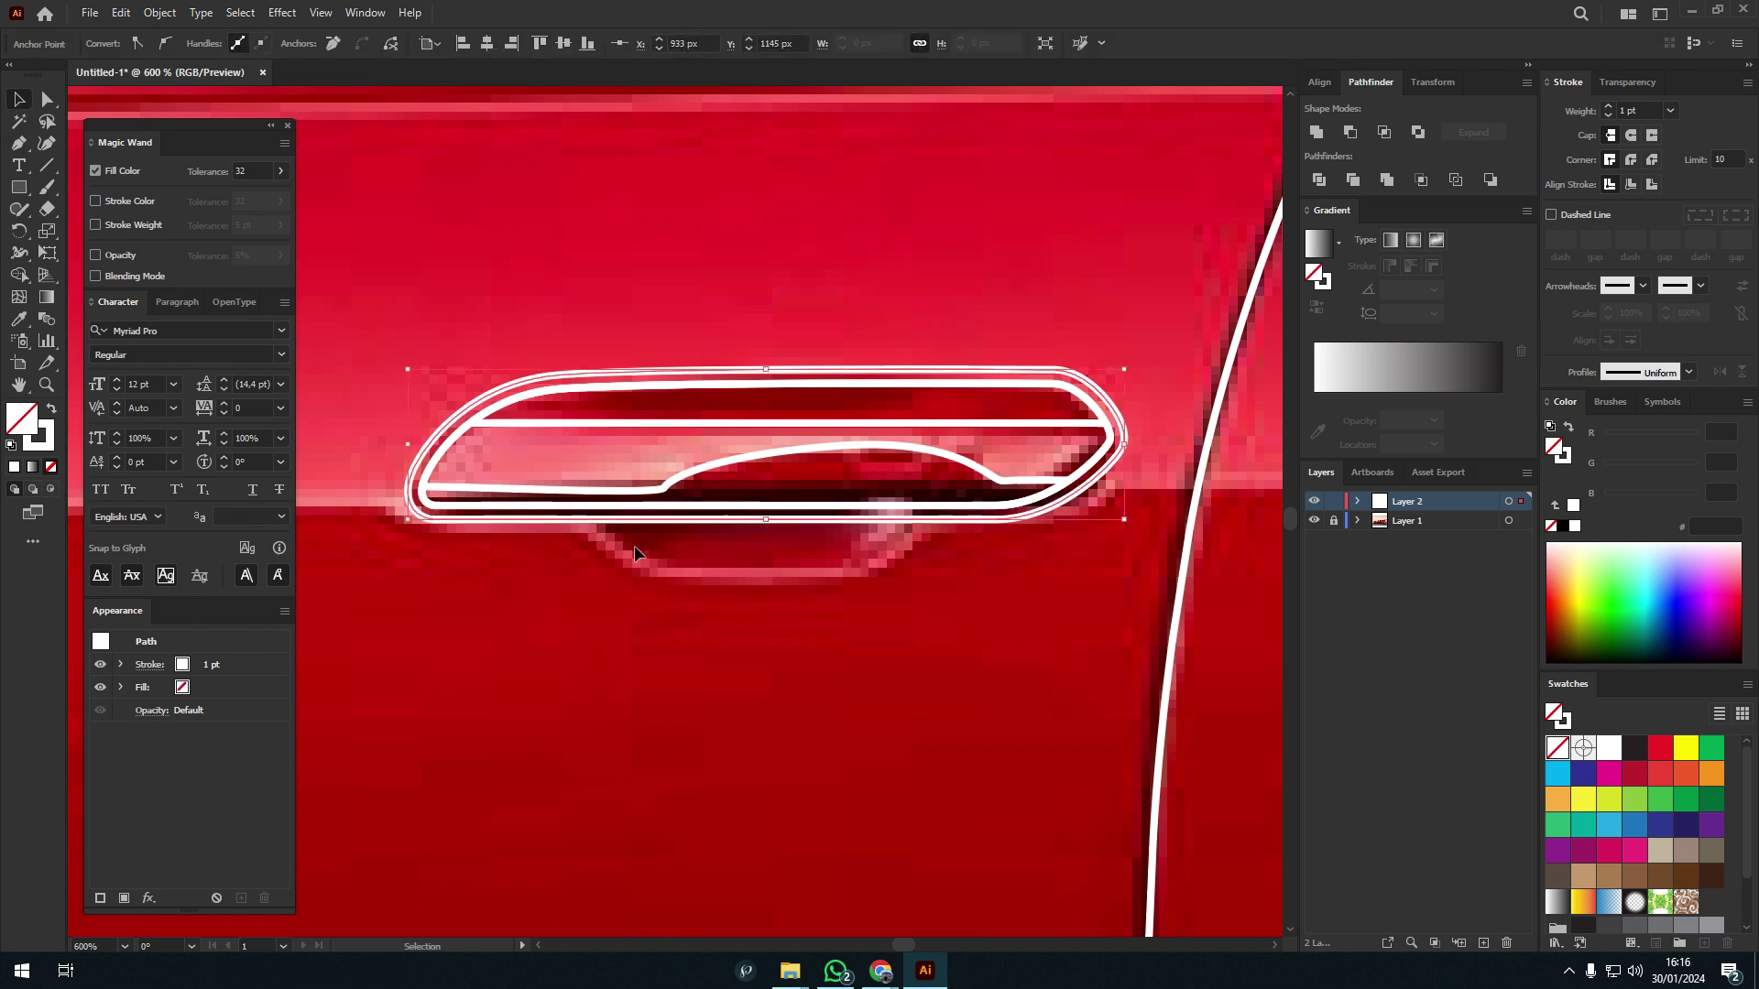
- Cut the handle shape out of the recess beneath it with Pathfinder Minus Front
left_click(580, 499, "shift")
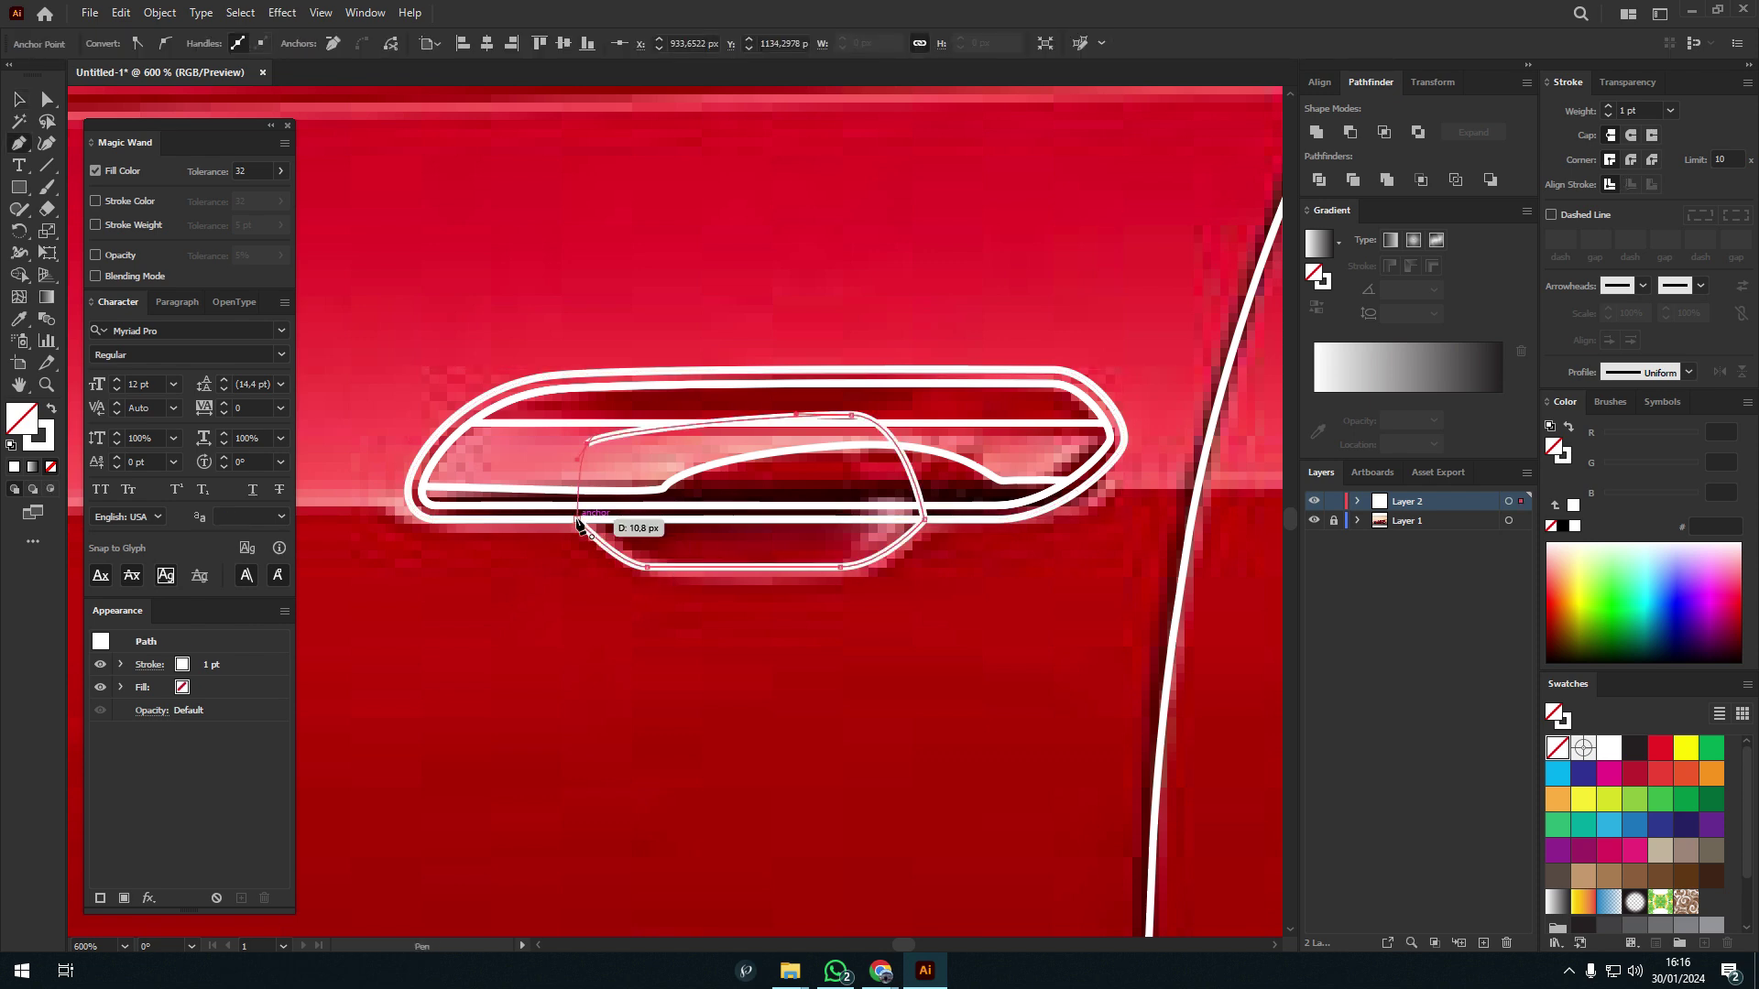
left_click(1344, 133)
key("ctrl+shift+a")
scroll(982, 609, "down", 4)
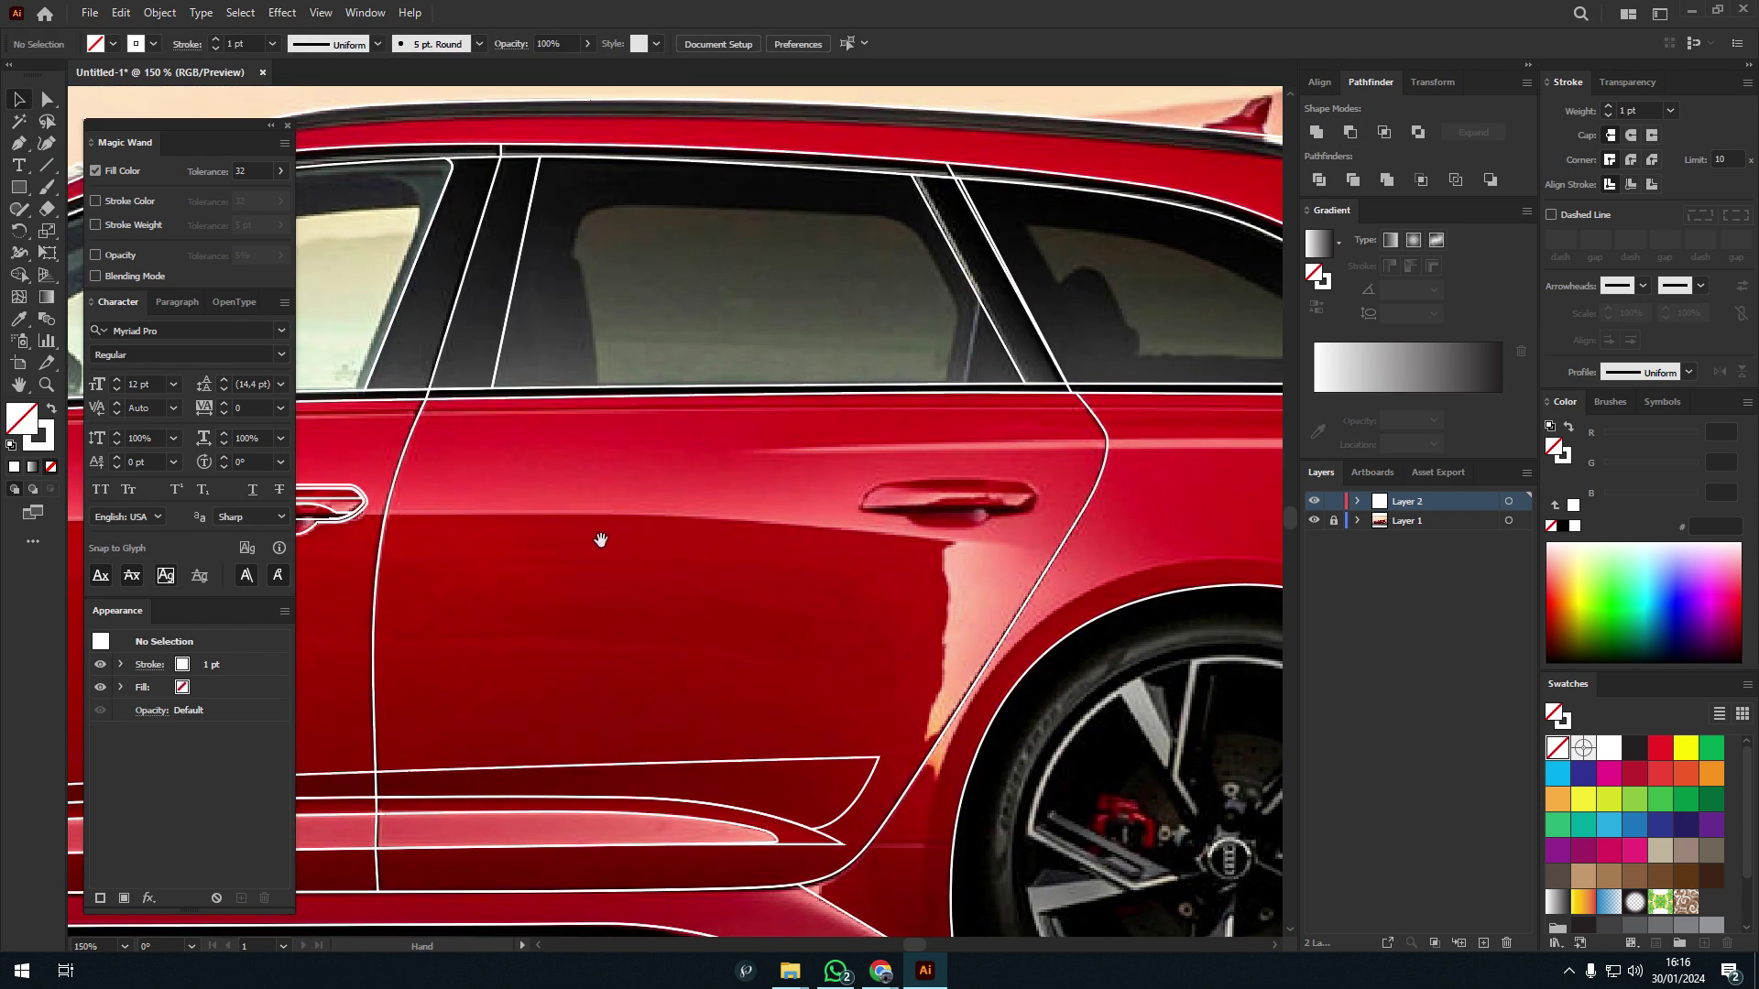
scroll(601, 540, "up", 3)
scroll(907, 331, "down", 4)
- Trace the rear diffuser curve around the exhaust and place an ellipse over the exhaust tip
scroll(909, 473, "down", 2)
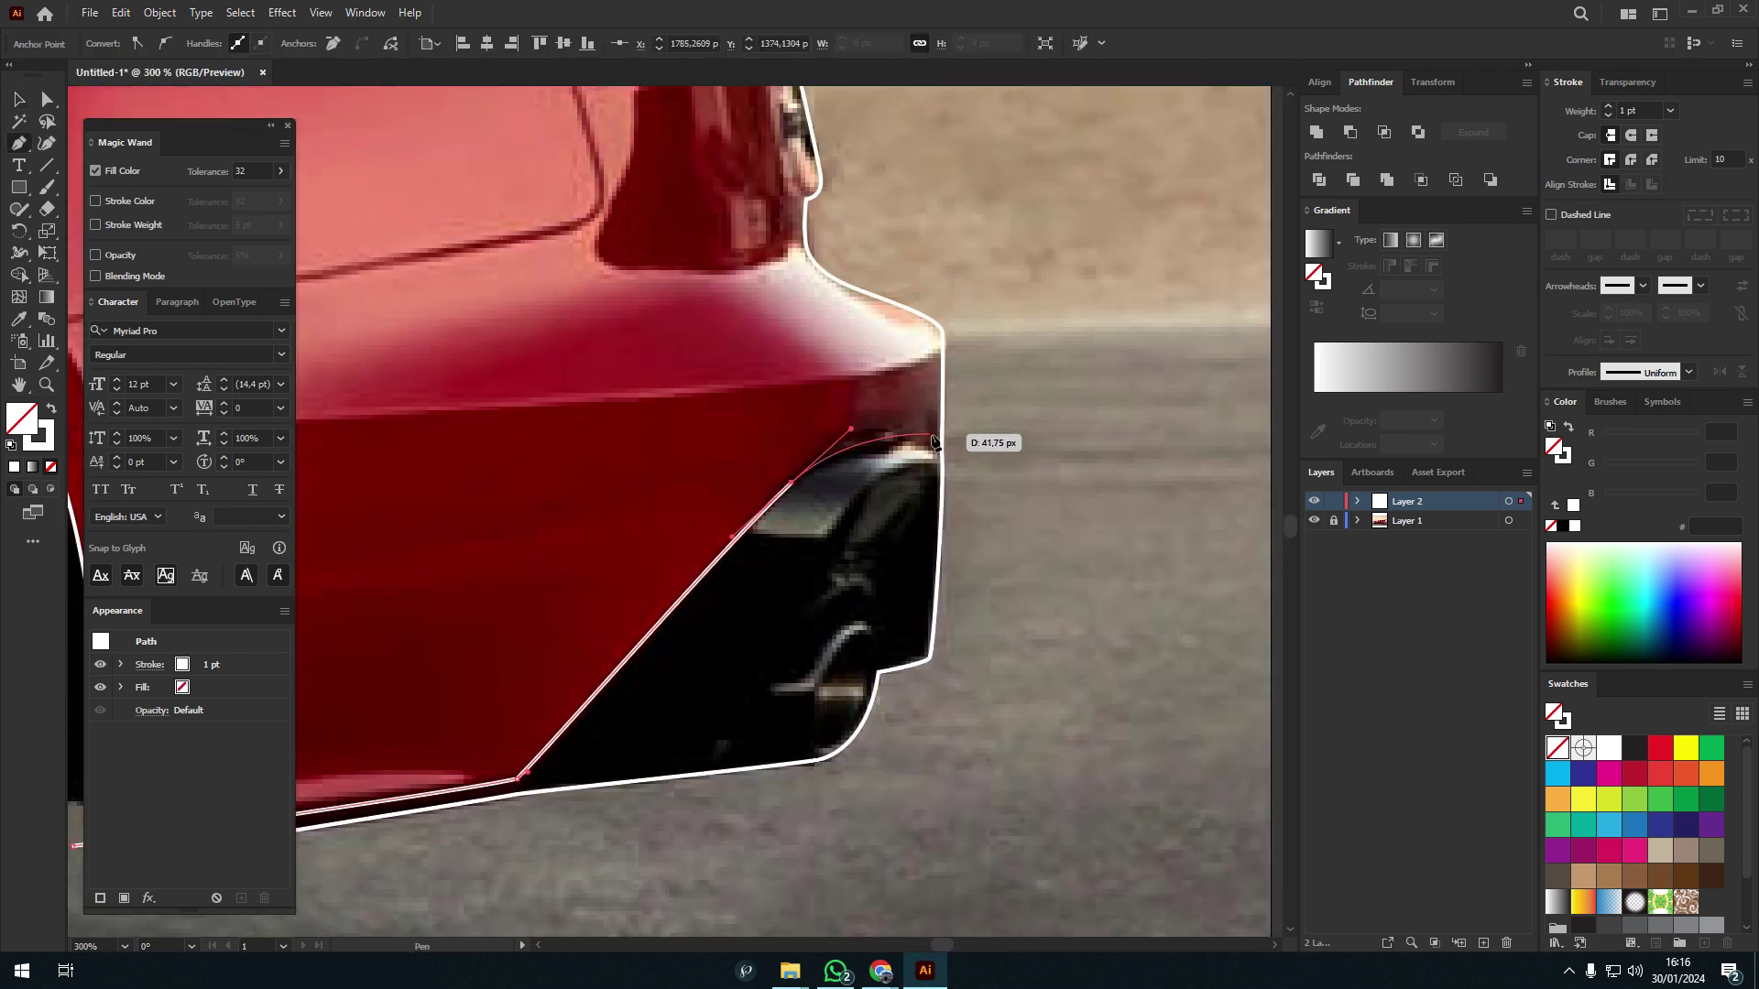
left_click_drag(934, 441, 1131, 652)
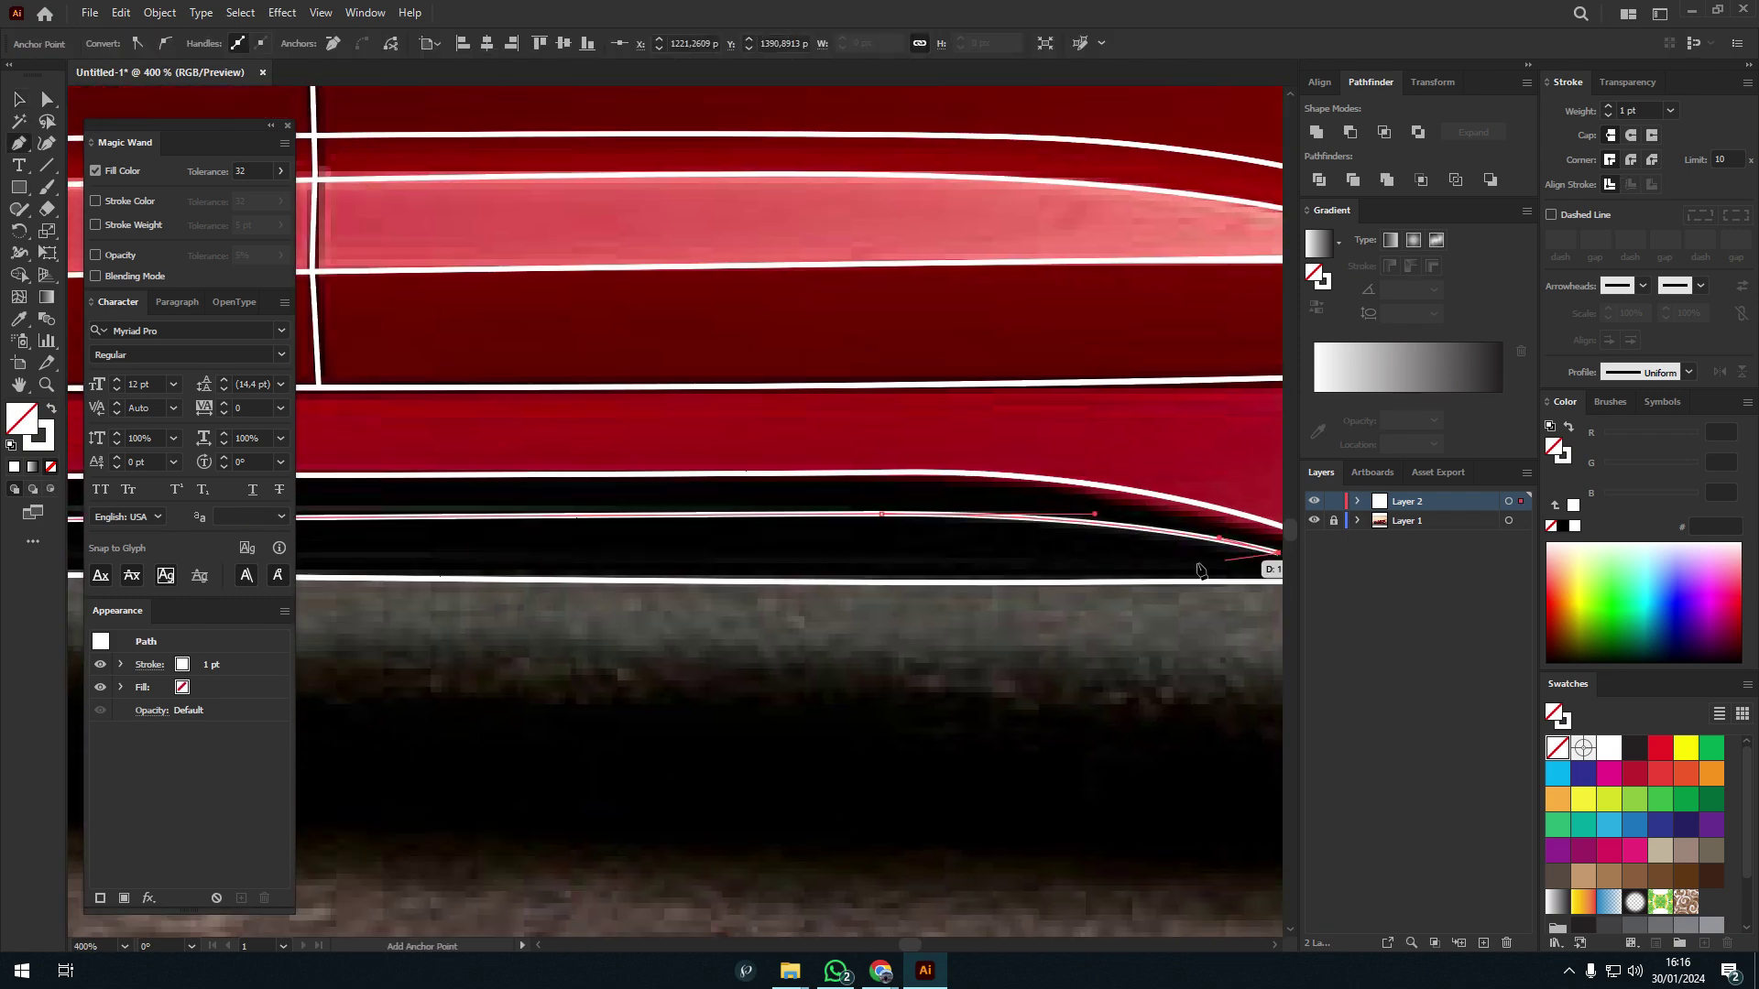
left_click_drag(1199, 570, 509, 449)
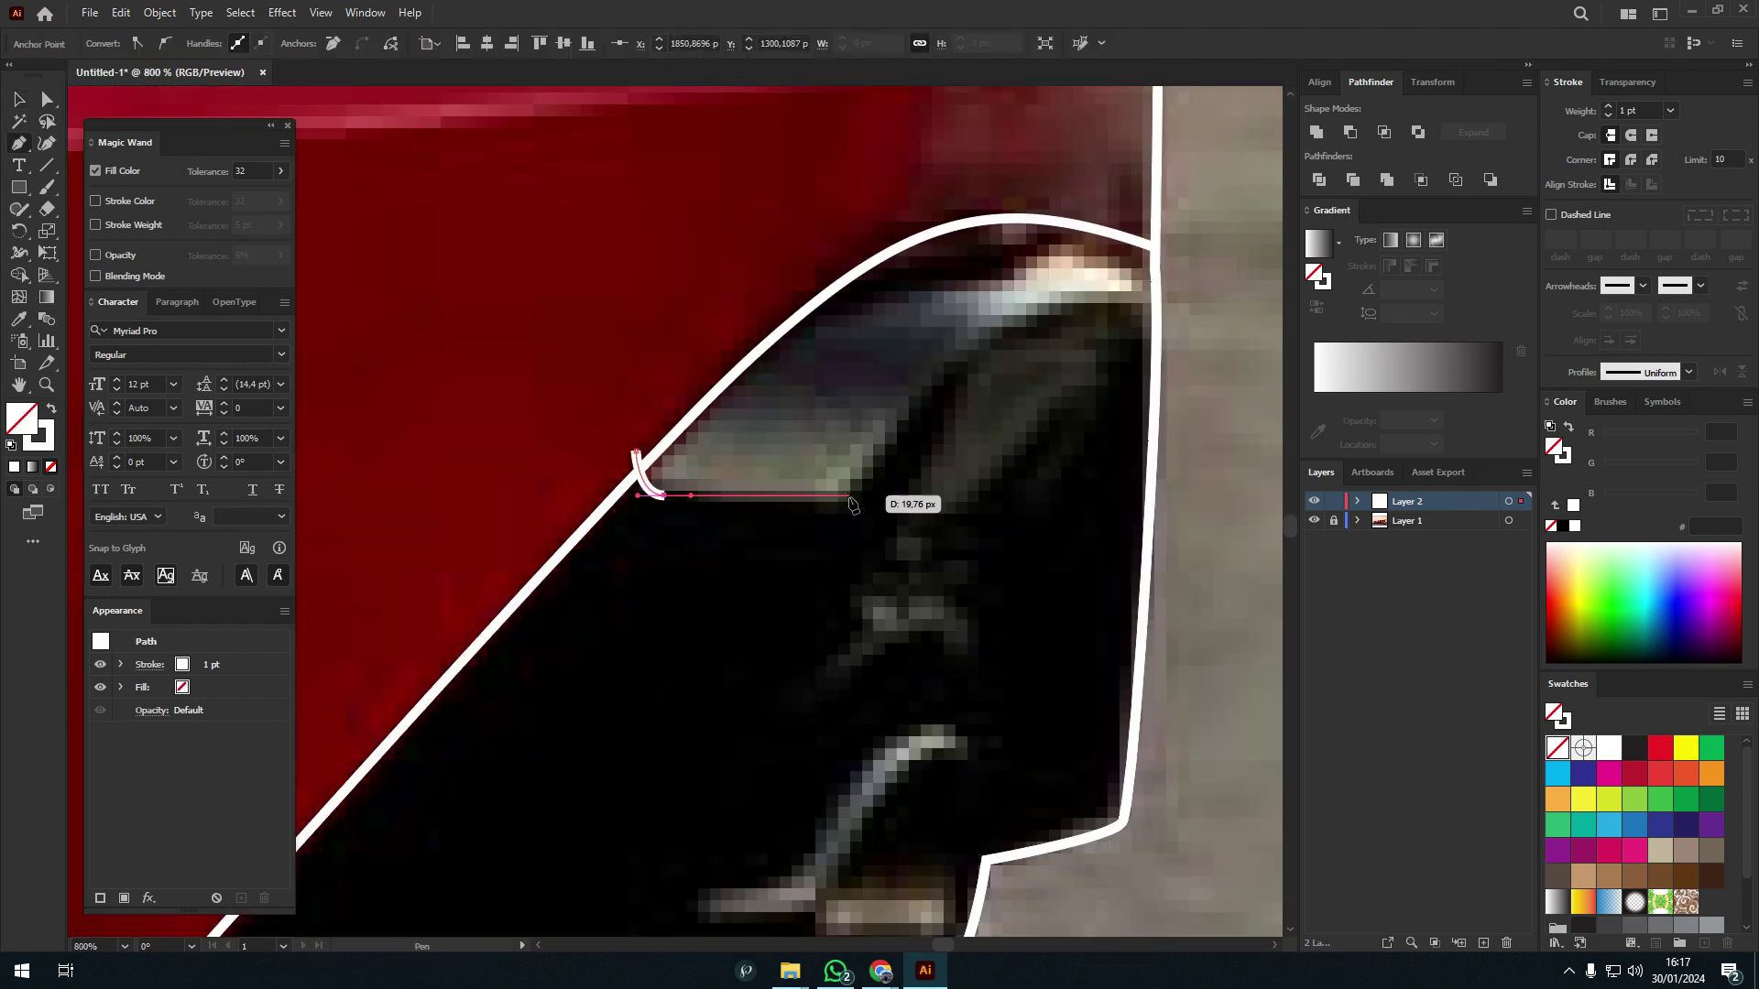
left_click_drag(844, 394, 939, 364)
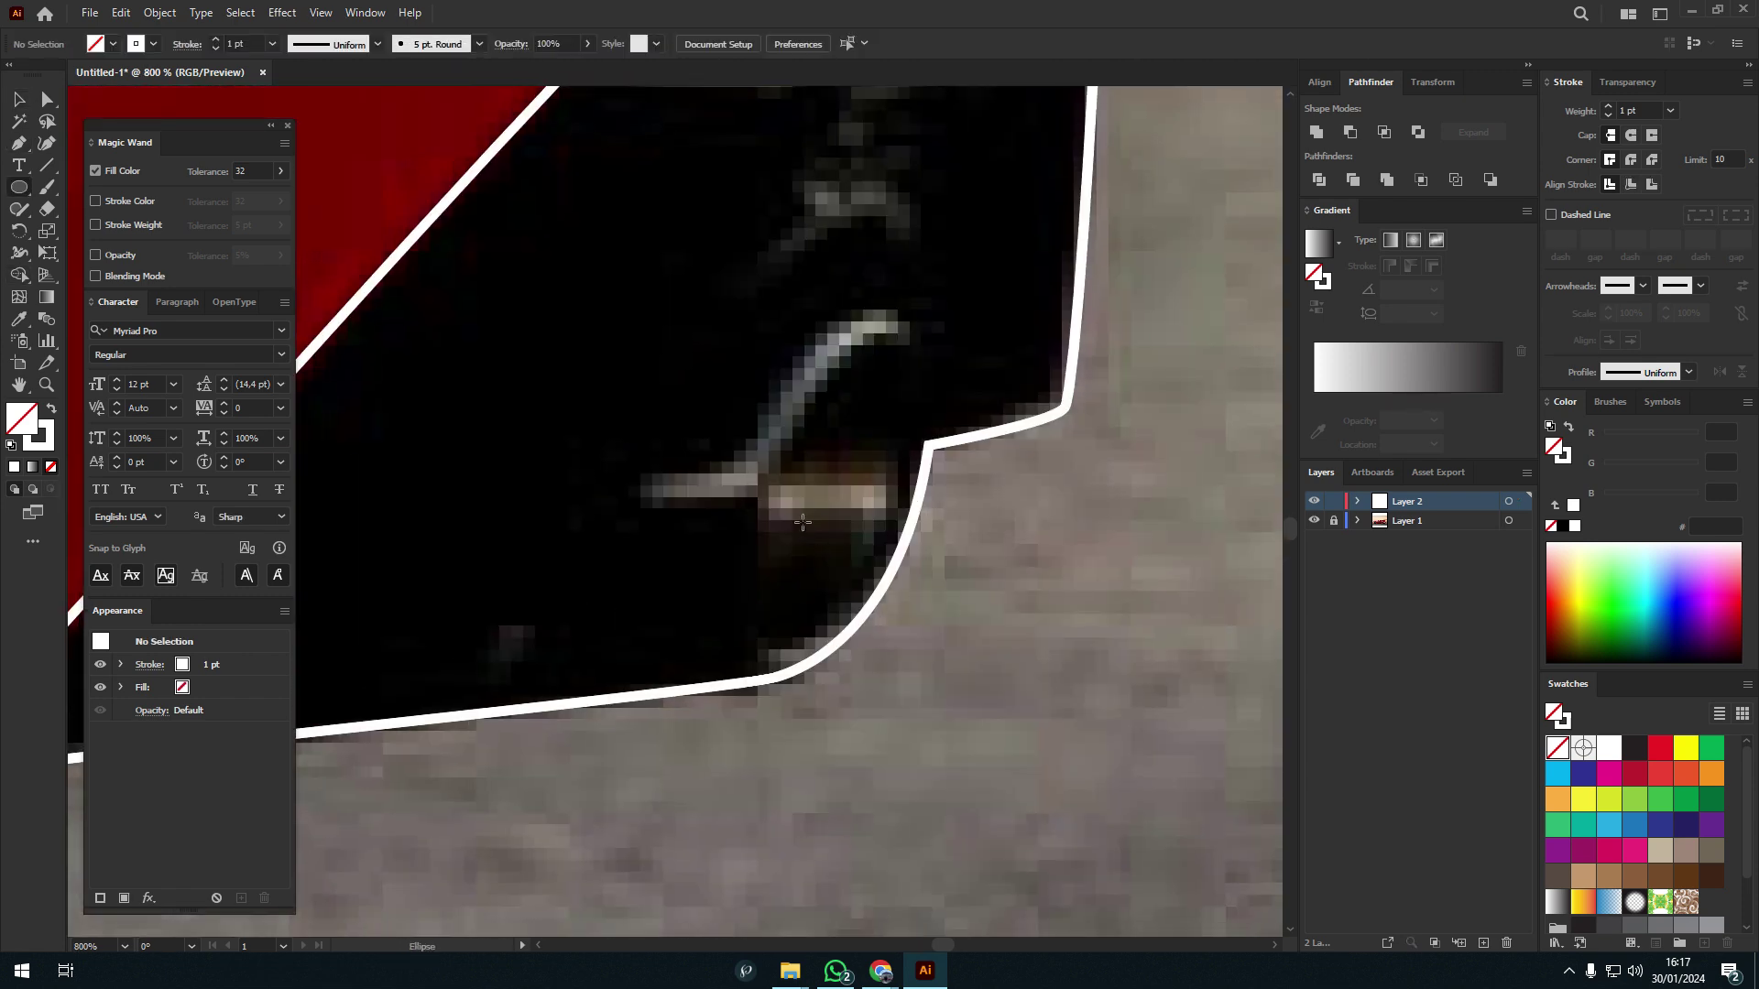
left_click_drag(802, 522, 872, 647)
- Move the tilted ellipse onto the exhaust tip and add an offset copy for a double rim
key("v")
left_click_drag(892, 409, 910, 400)
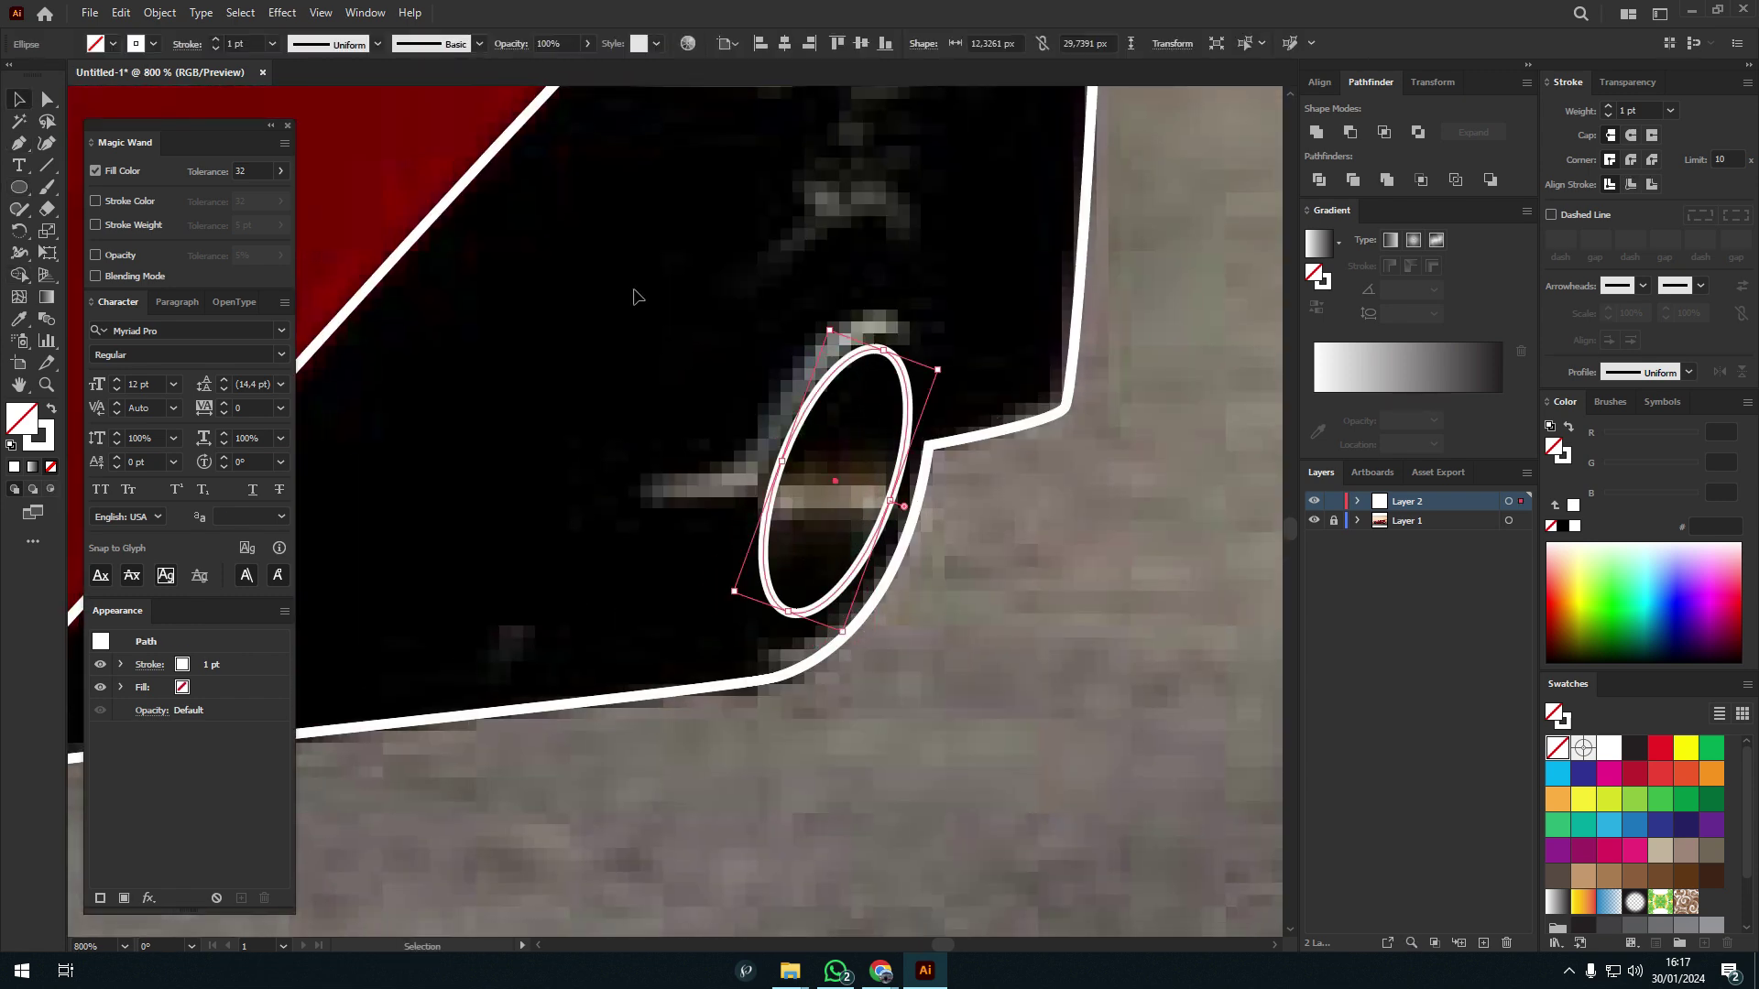
left_click(160, 12)
left_click(472, 513)
left_click(837, 275)
- Pen-draw the exhaust pipe body and copy the ellipse slightly to the left
key("p")
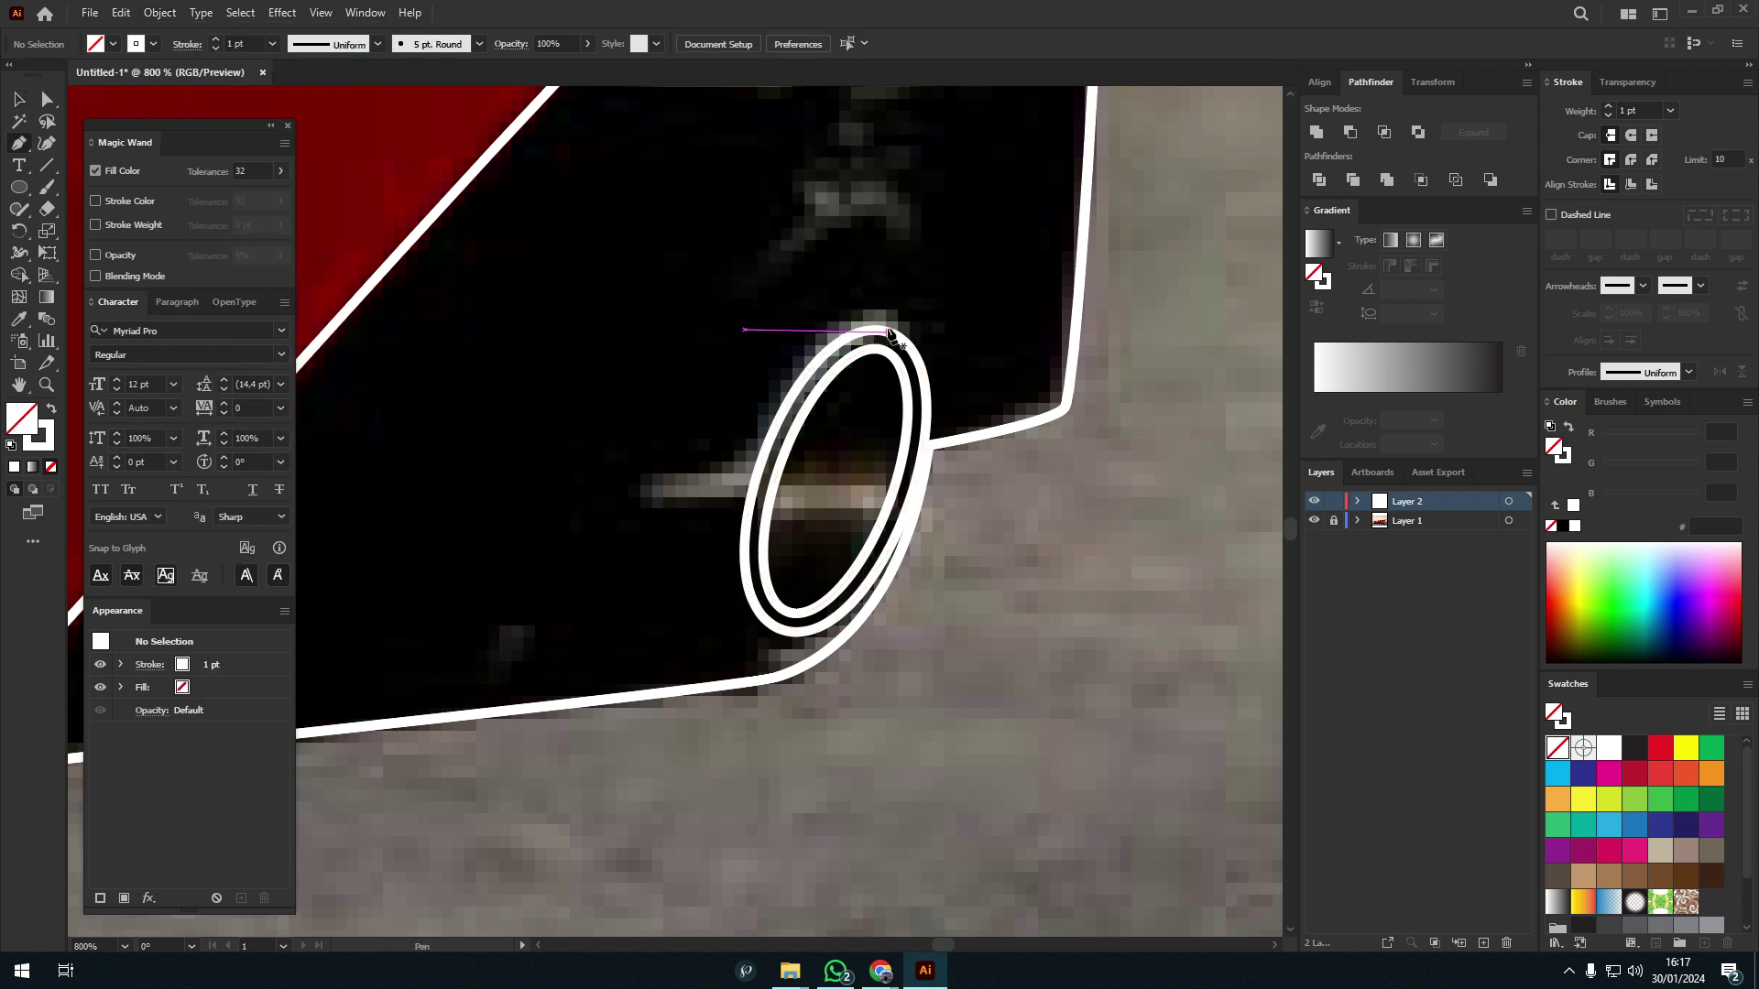
left_click(678, 330)
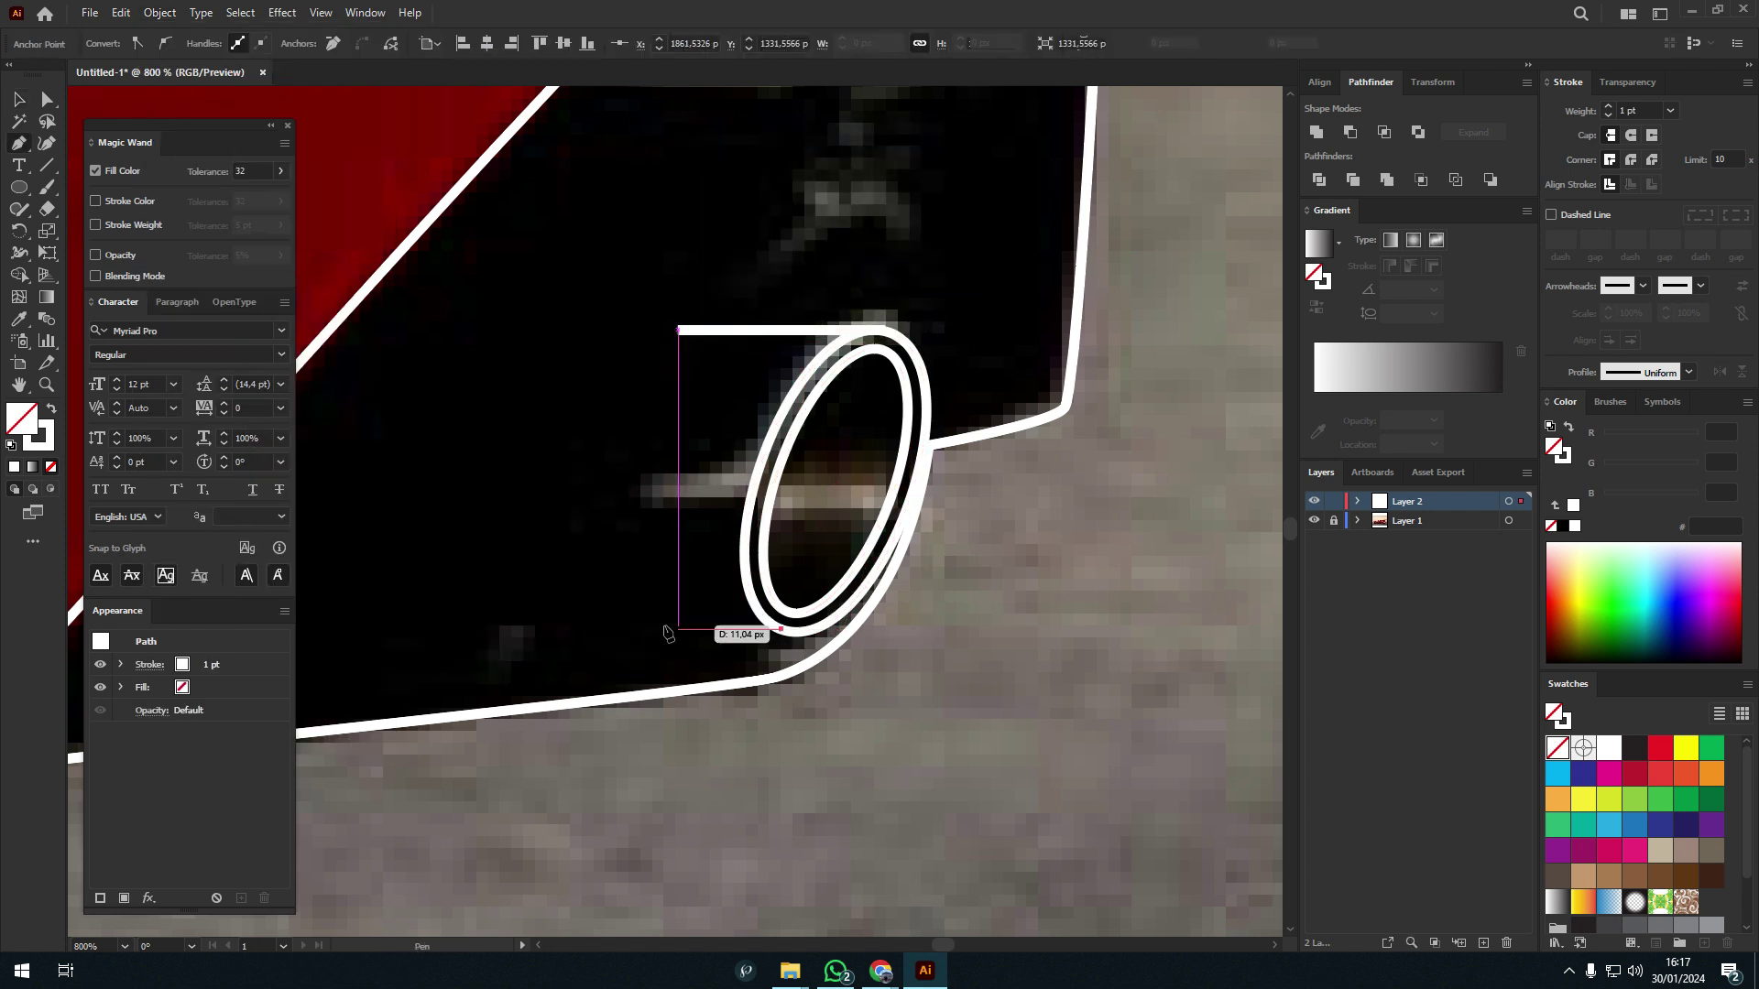
left_click(581, 629)
left_click(780, 629)
key("v")
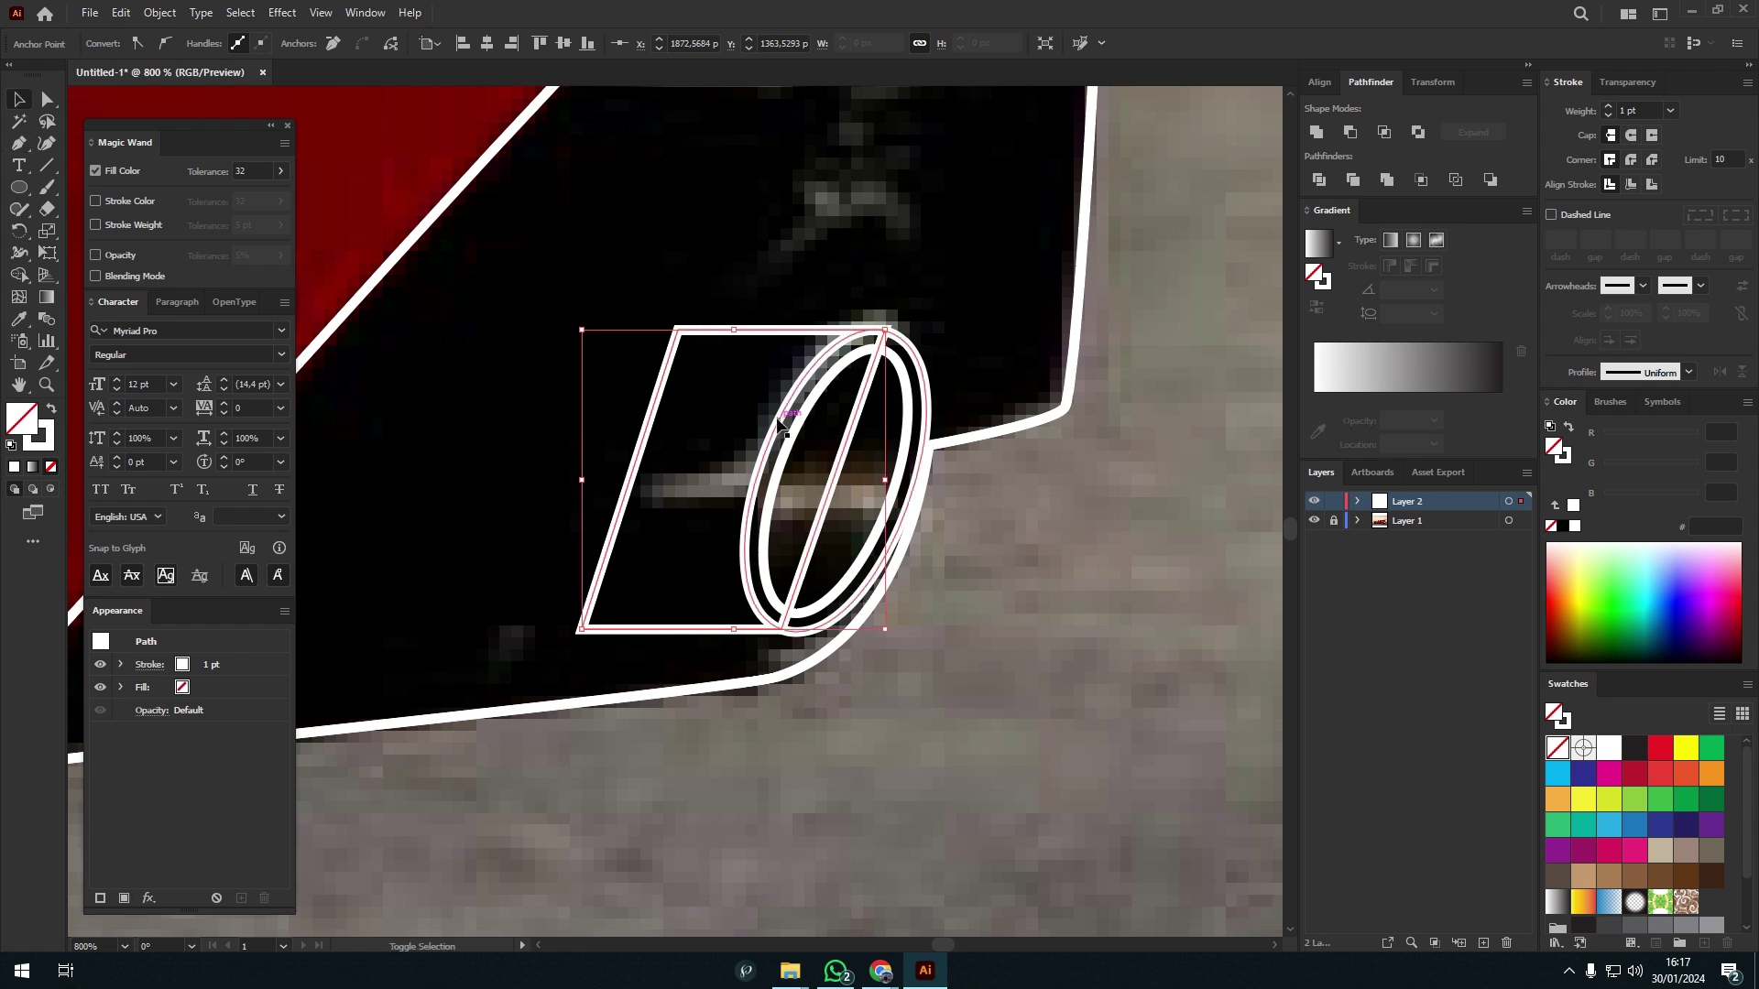
left_click(955, 585)
left_click_drag(822, 569, 667, 569)
- Unite the ellipse copy and exhaust body into one white cylinder shape
left_click(738, 331)
left_click(738, 332, "shift")
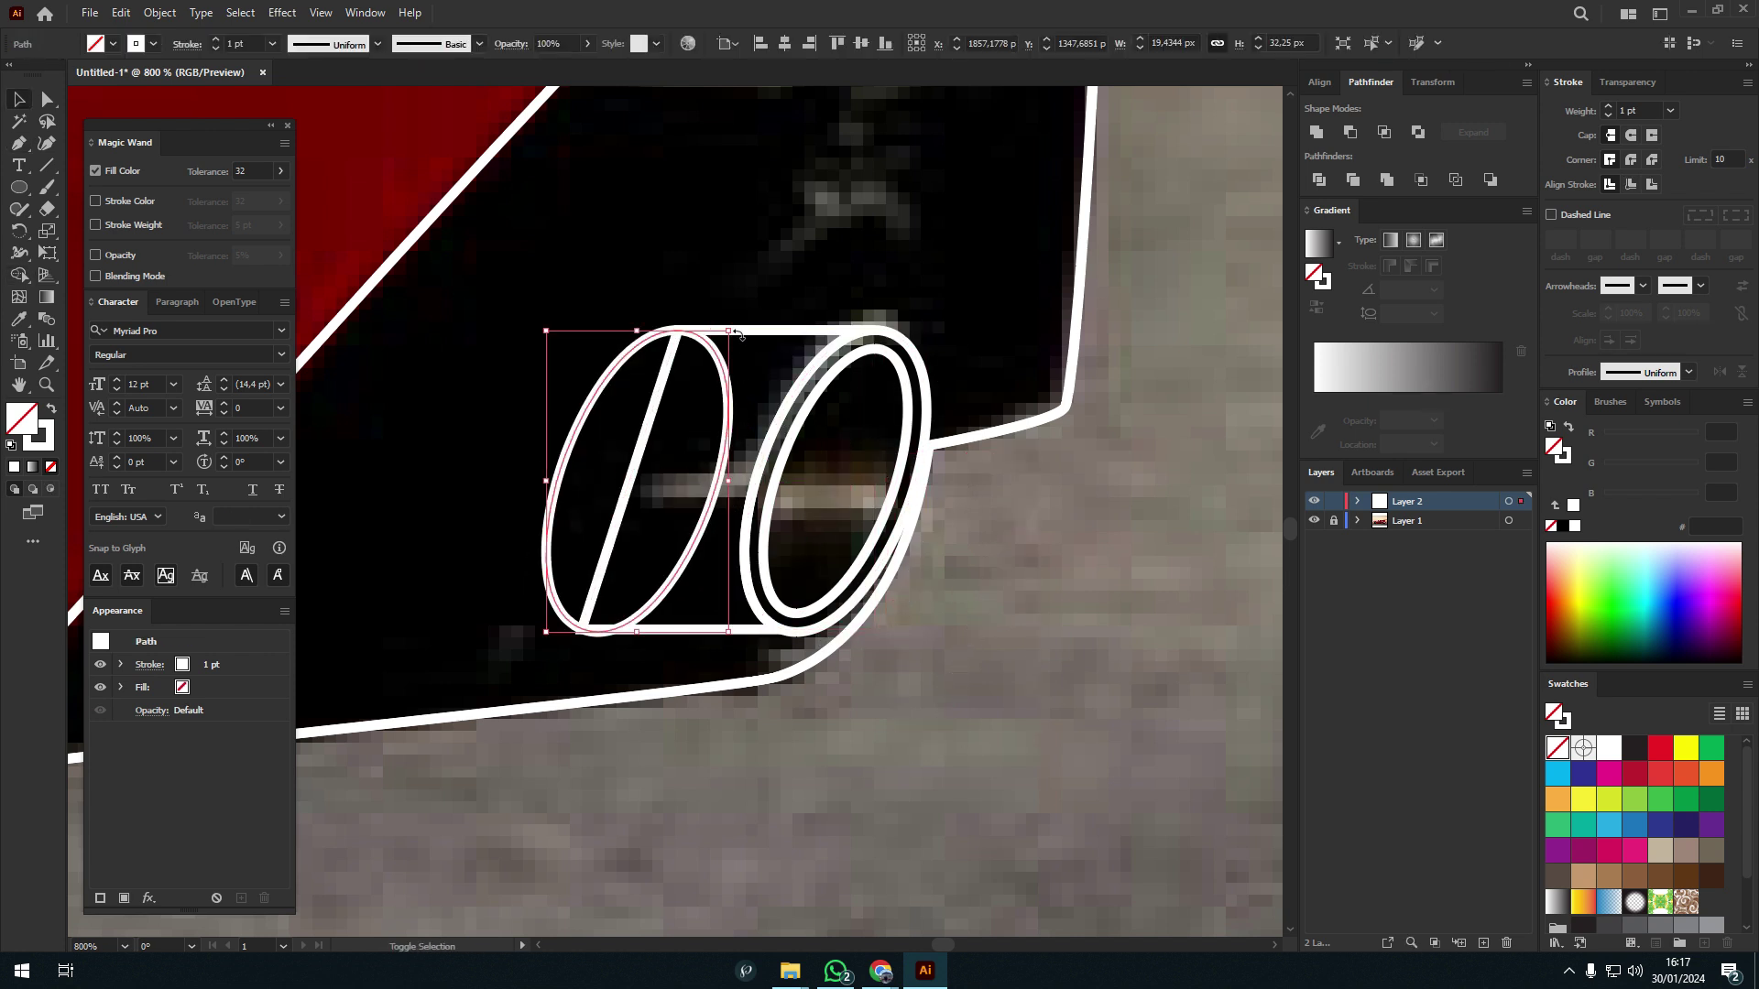
key("shift+m")
left_click_drag(667, 440, 787, 458)
key("ctrl+minus")
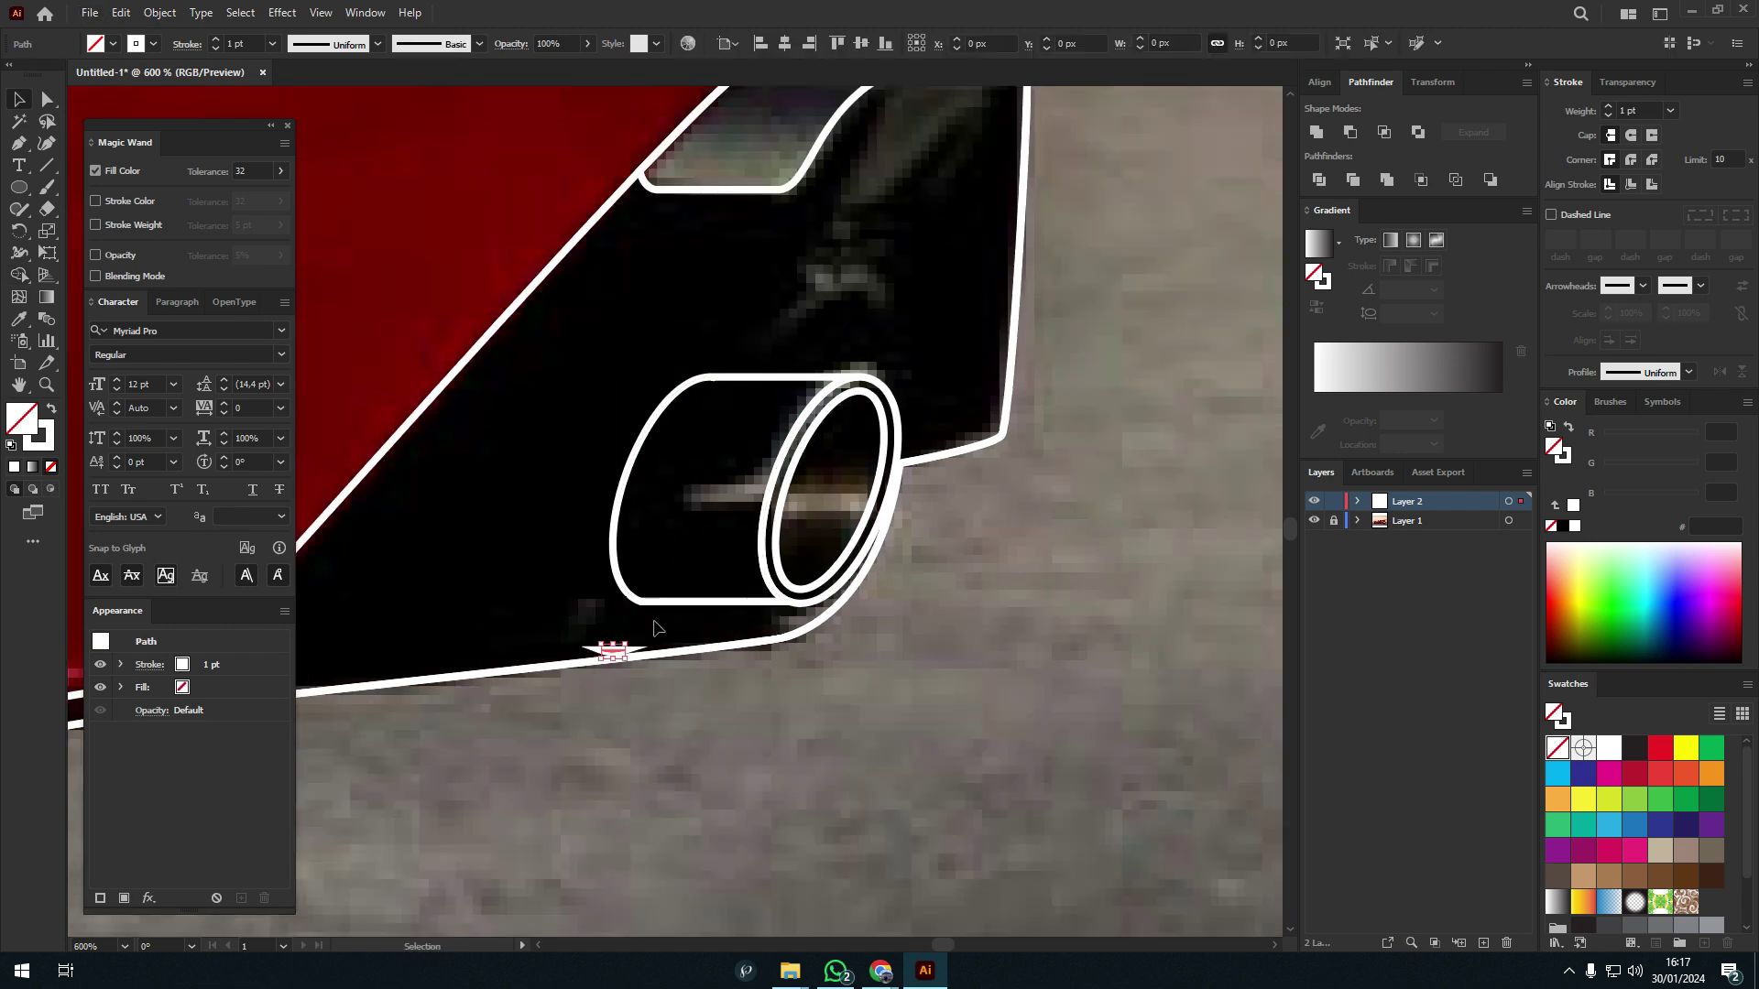
key("ctrl+minus")
key("ctrl+minus")
key("ctrl+minus")
key("ctrl+plus")
key("ctrl+plus")
key("ctrl+plus")
- Pen-trace the taillight's outer contour, closing it with a curve
key("p")
left_click(873, 553)
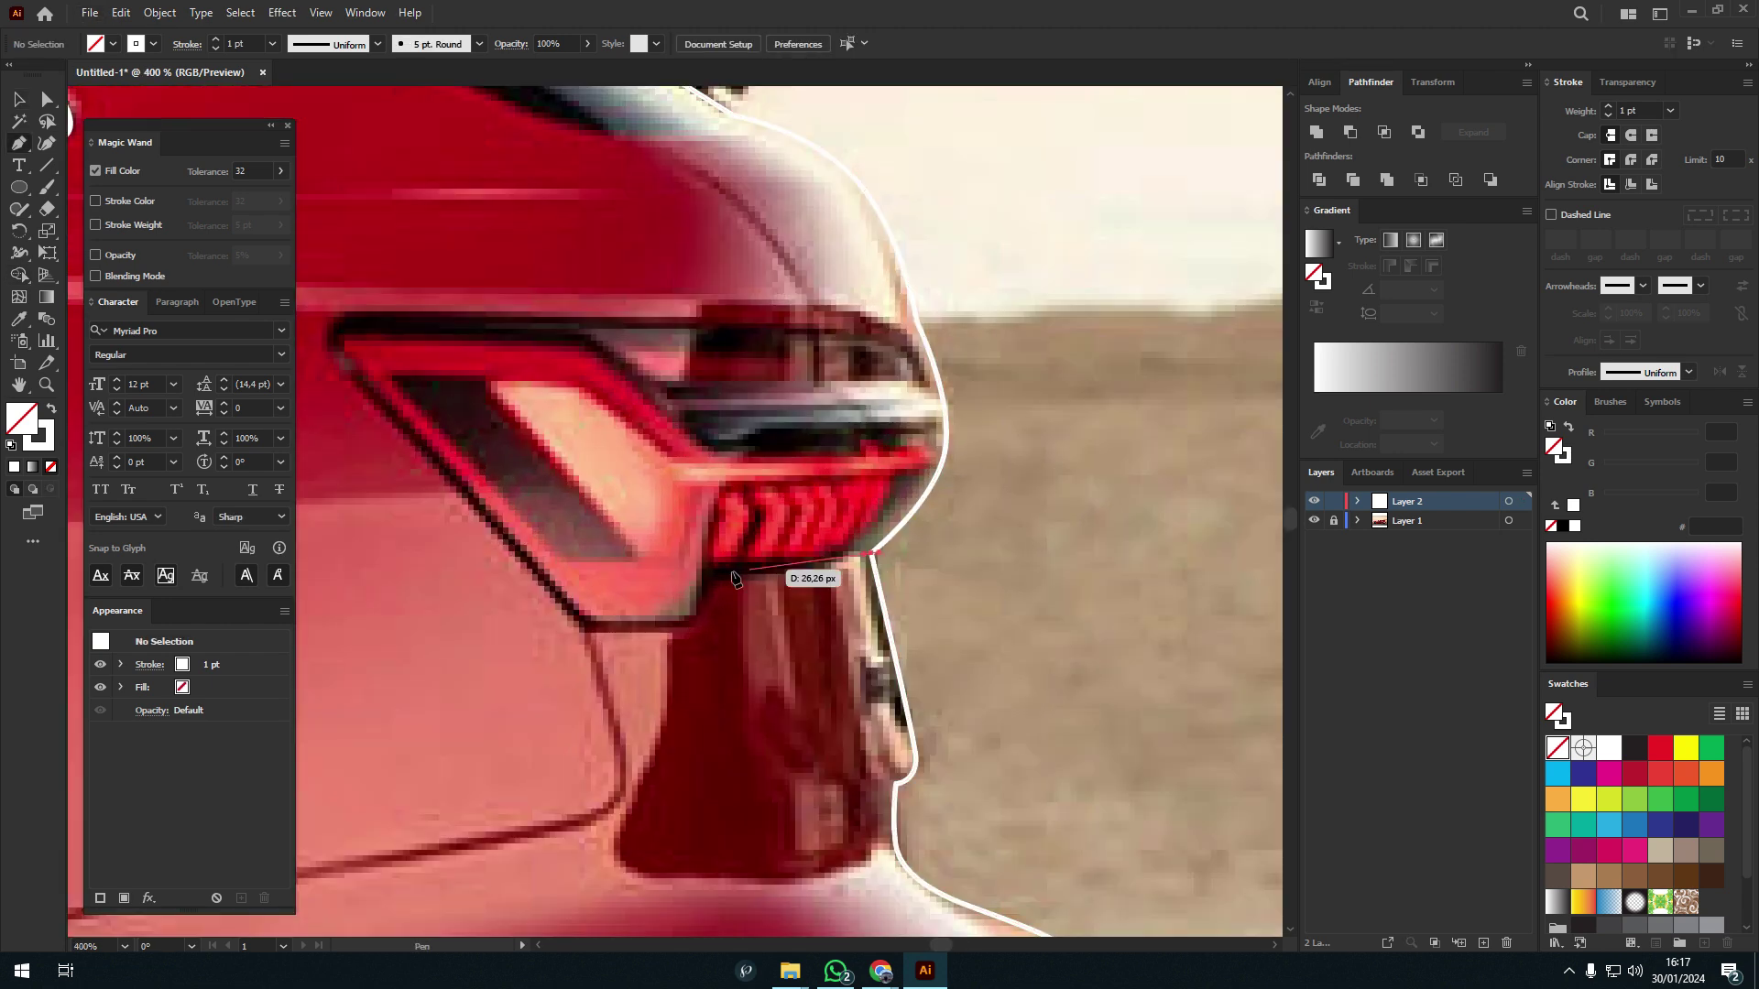
left_click(693, 630)
left_click(583, 628)
scroll(471, 509, "up", 3)
scroll(472, 509, "left", 3)
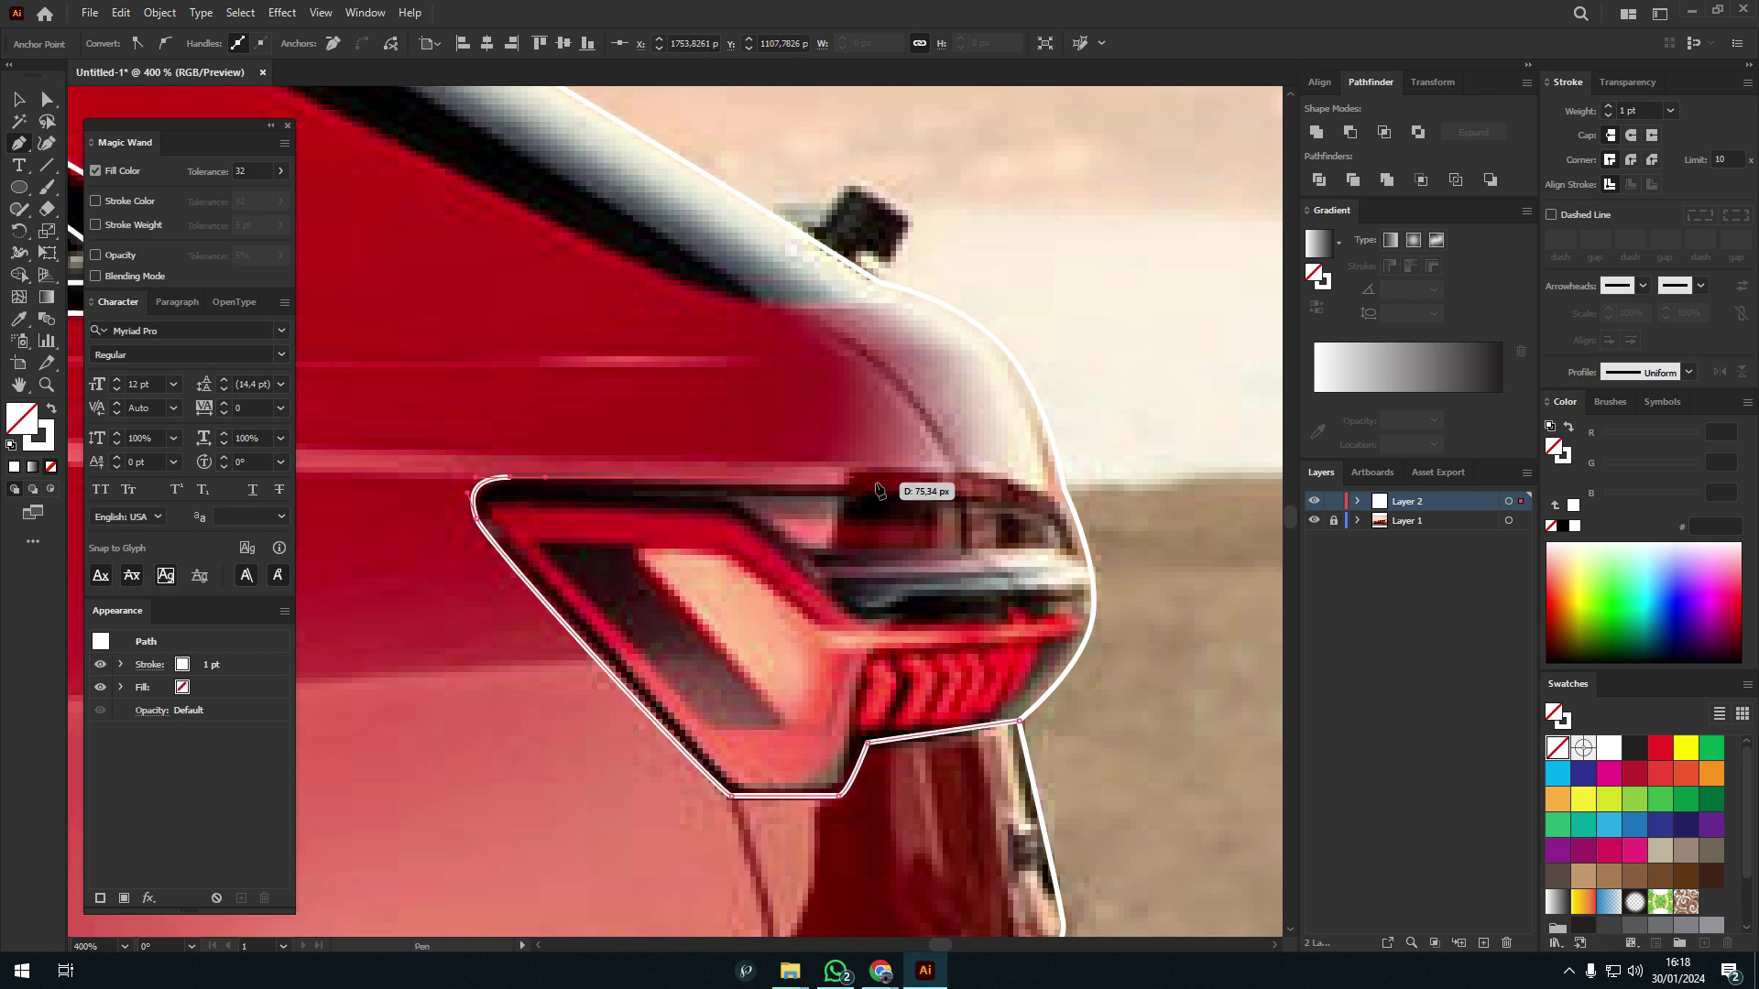
left_click_drag(1135, 643, 1136, 643)
- Add an Offset Path copy of the taillight outline for a doubled border
key("v")
key("ctrl+plus")
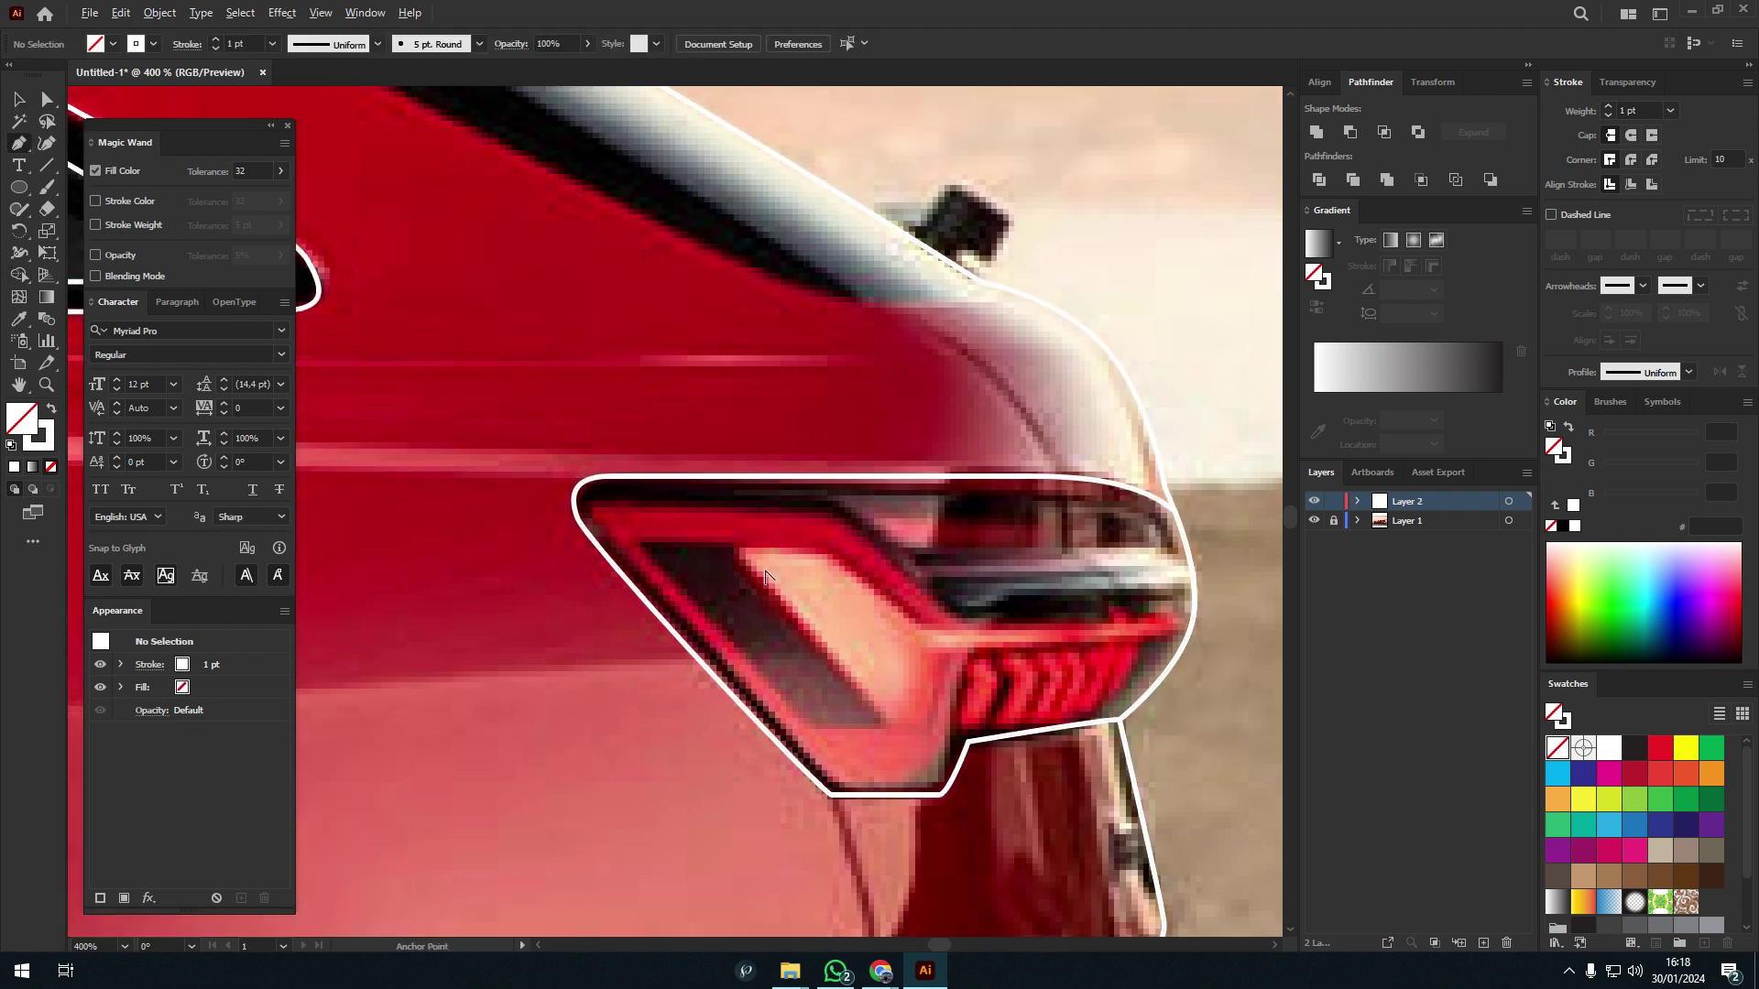
left_click(121, 13)
mouse_move(180, 448)
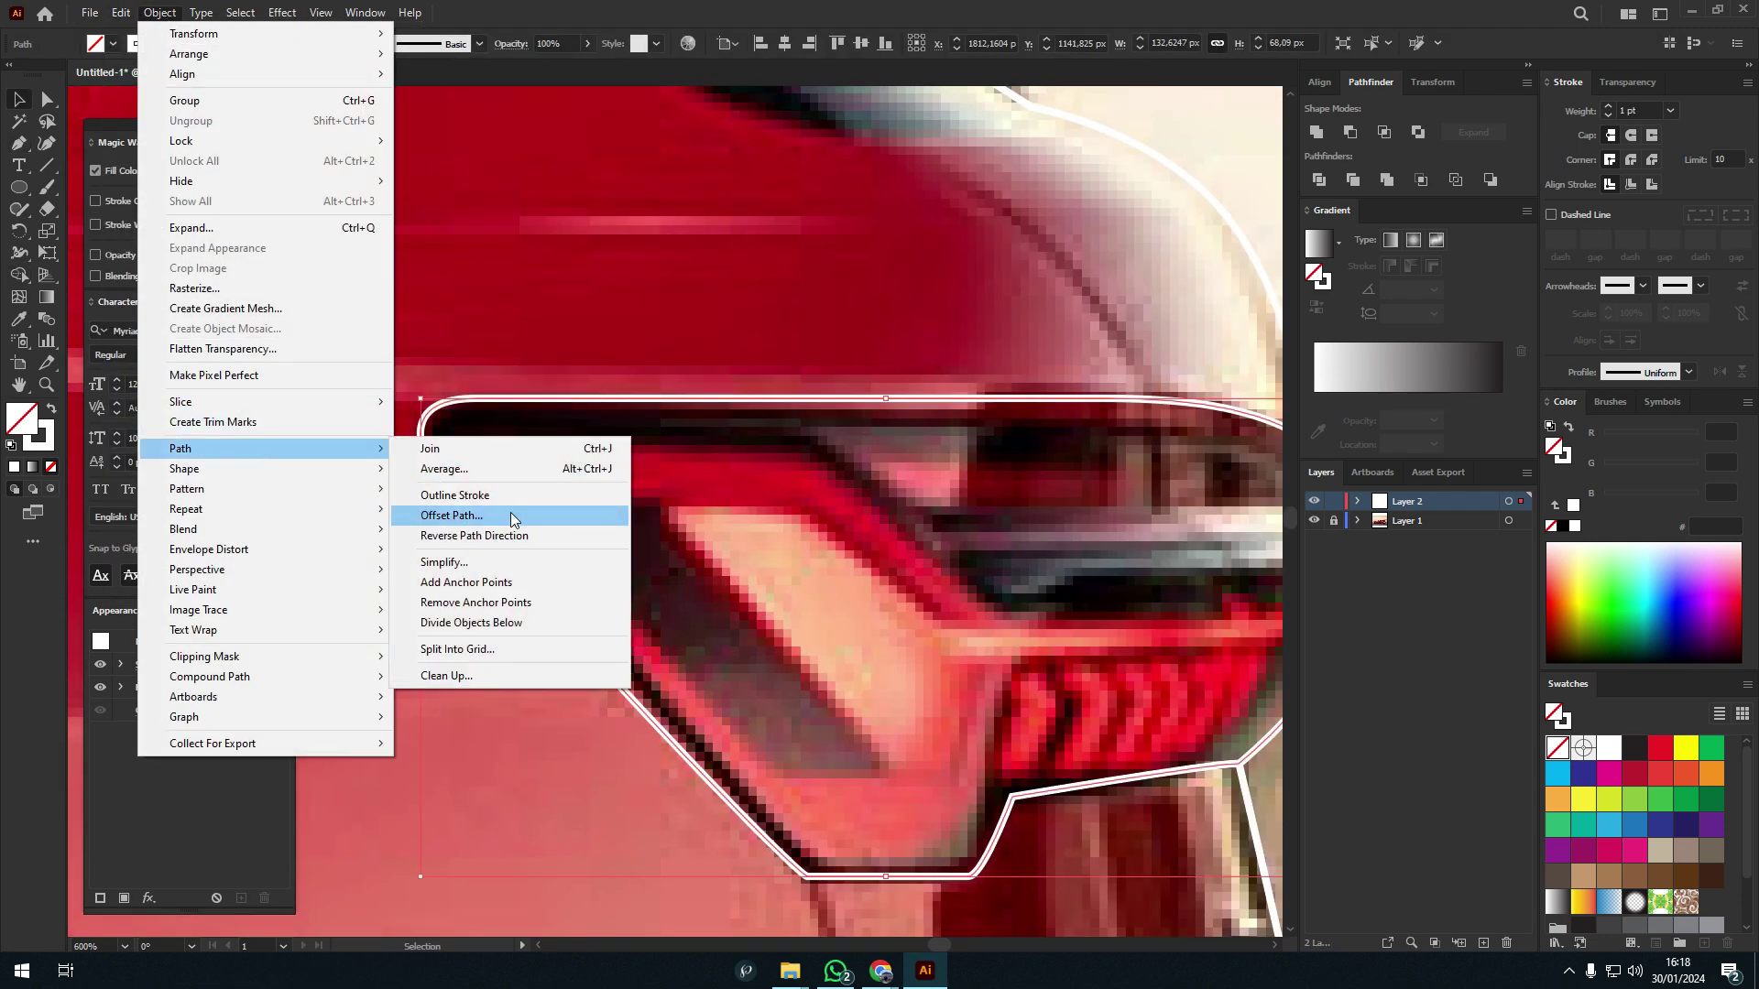
left_click(509, 513)
left_click(833, 276)
- Trace the taillight's angled inner panel with a curved outer edge
key("p")
left_click(779, 440)
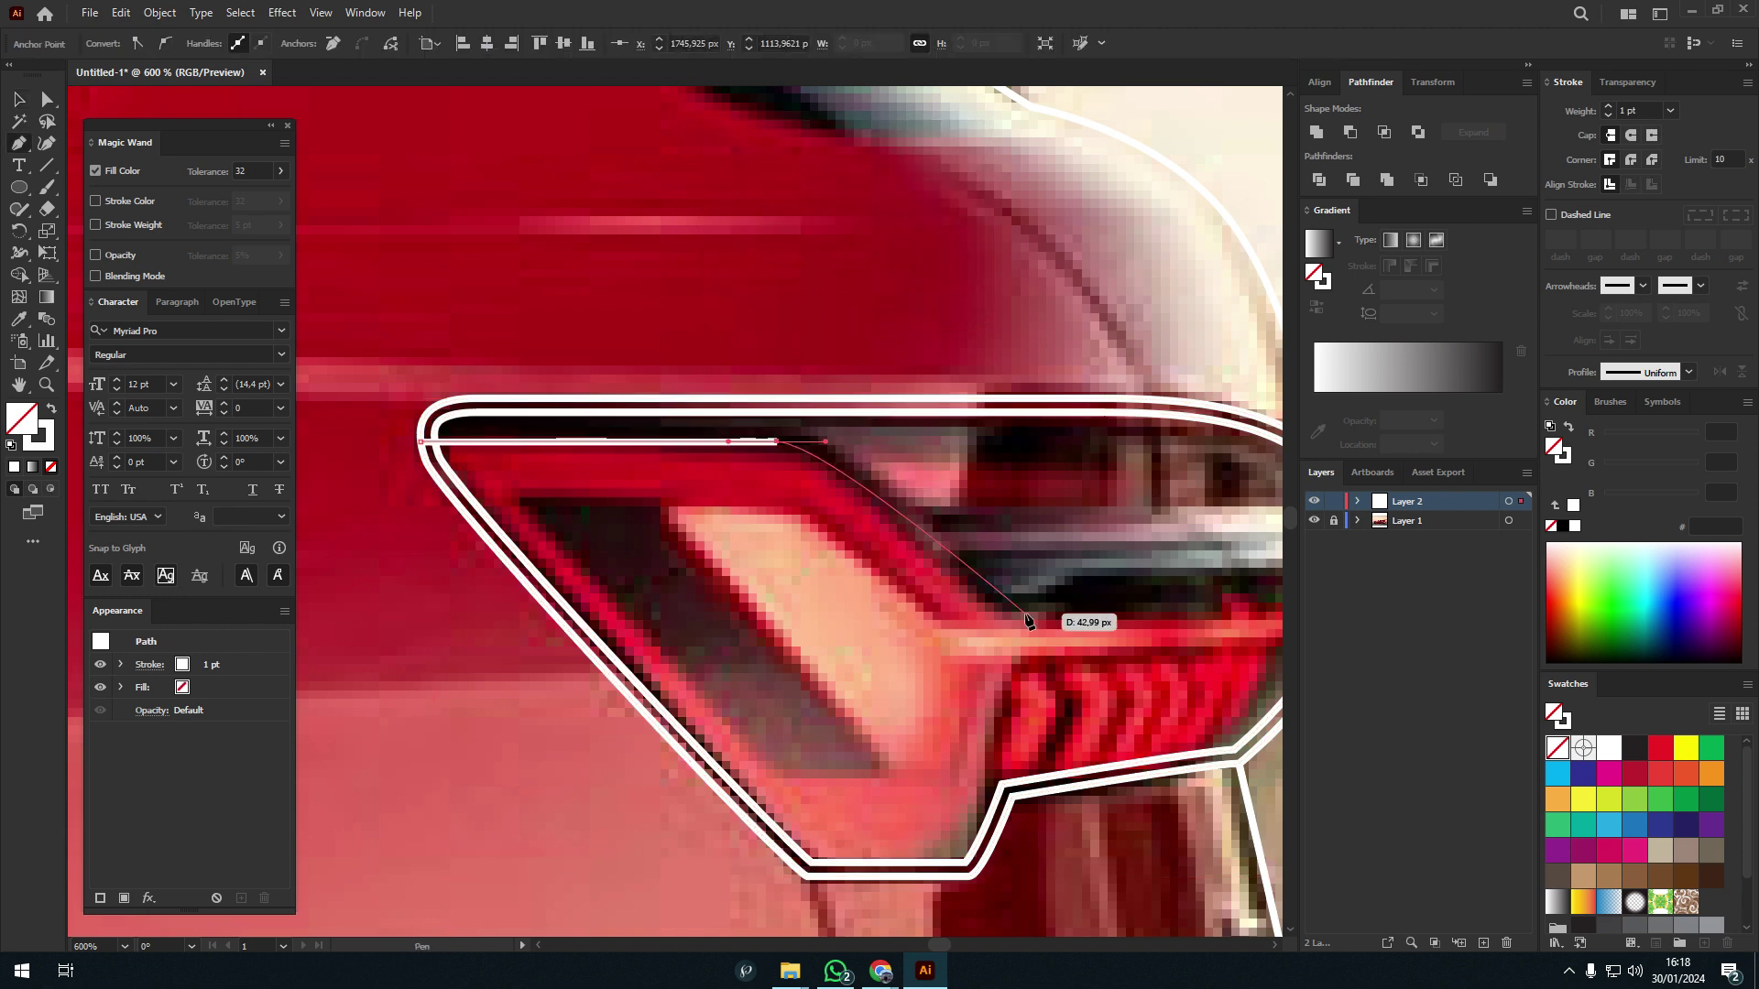
left_click(1007, 606)
scroll(948, 577, "right", 5)
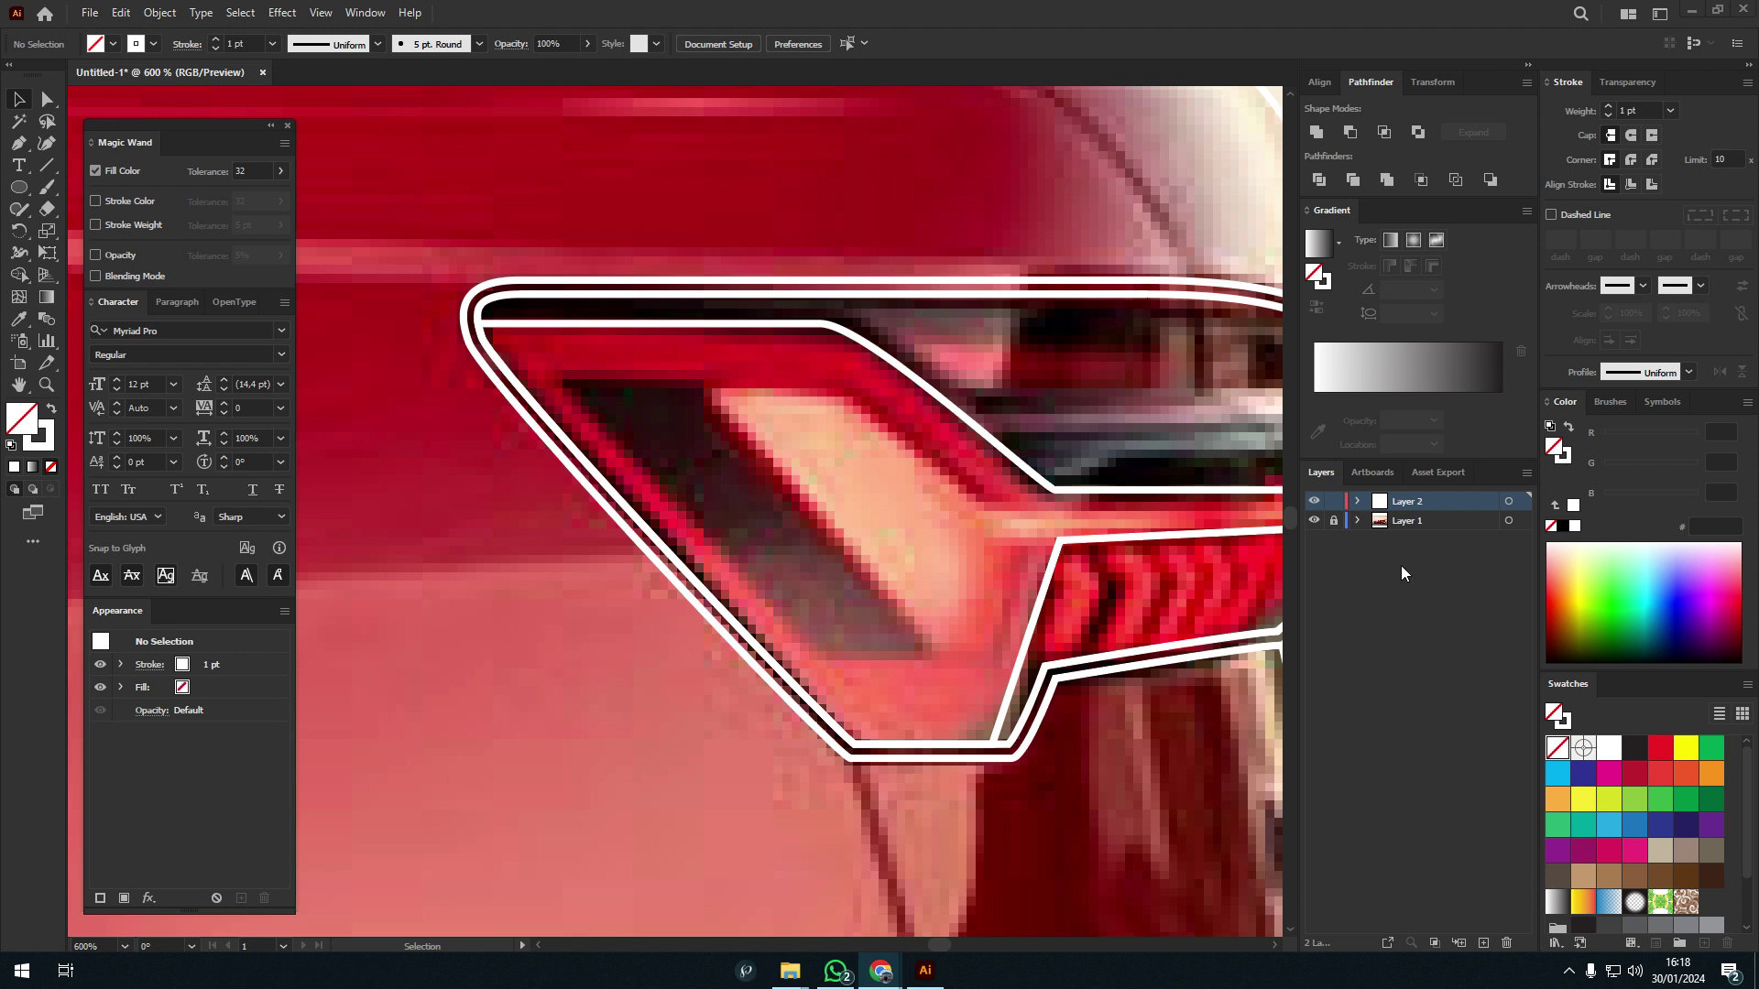
left_click(820, 656)
left_click(569, 385)
scroll(570, 385, "down", 3)
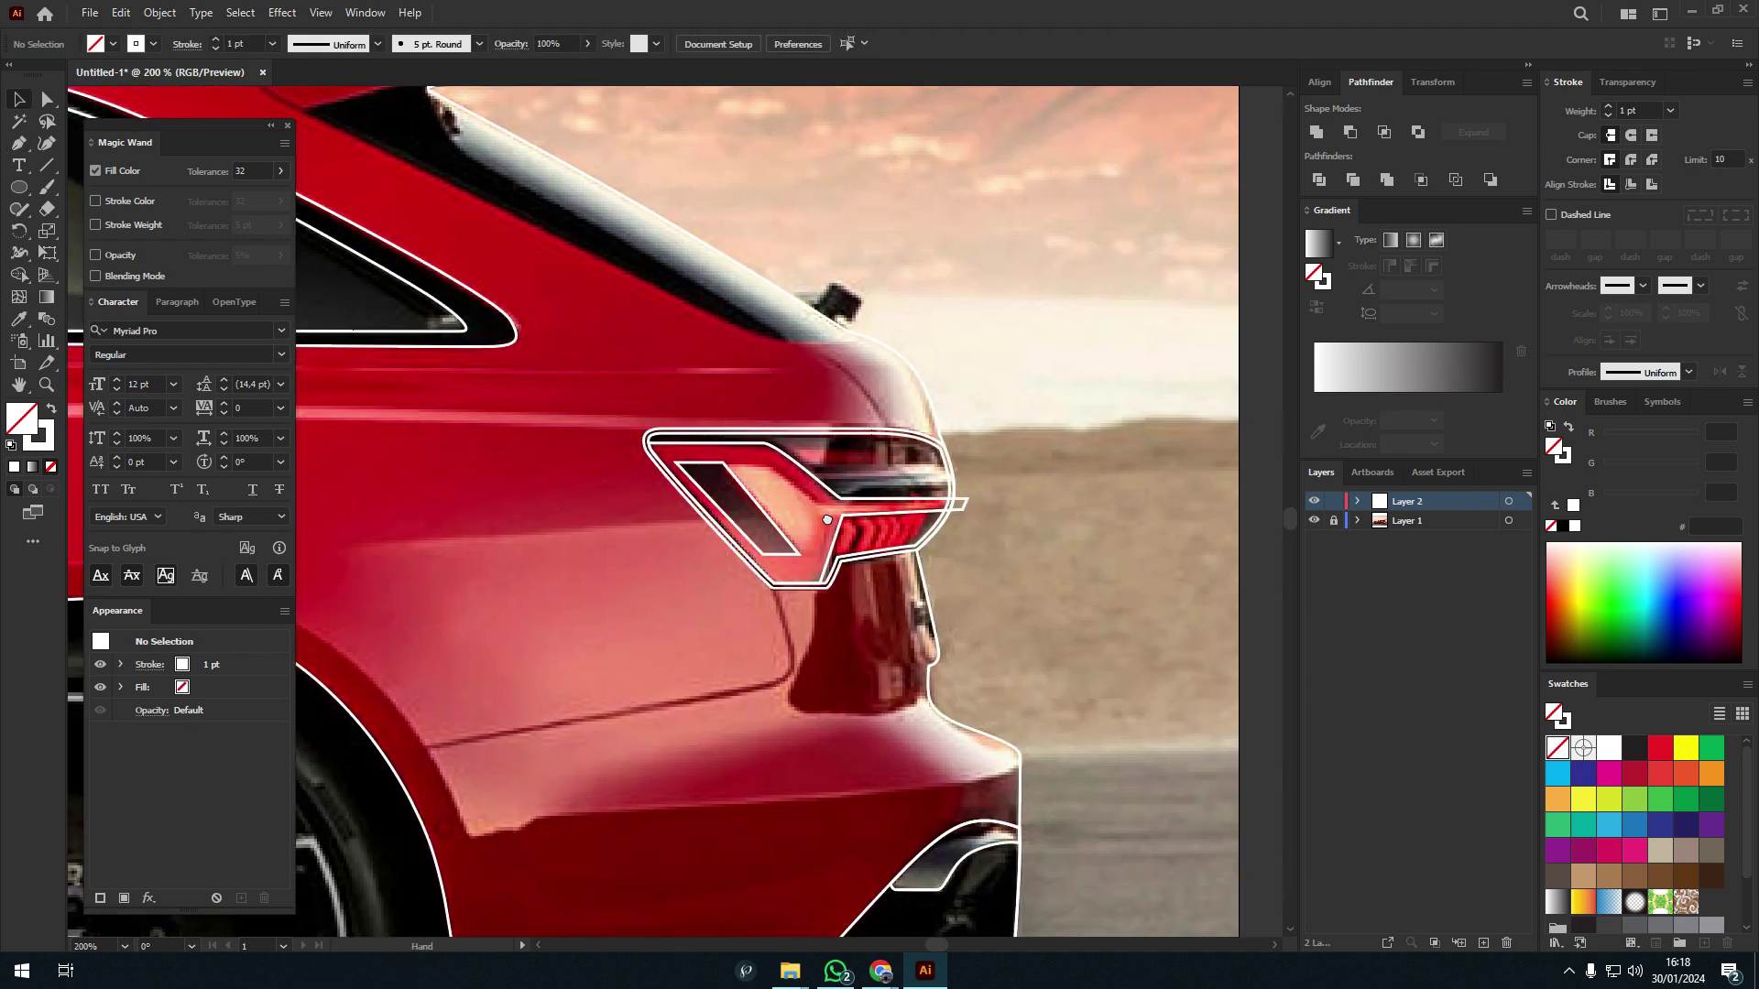
scroll(753, 491, "up", 3)
scroll(967, 591, "up", 1)
scroll(967, 591, "left", 2)
left_click_drag(696, 603, 673, 653)
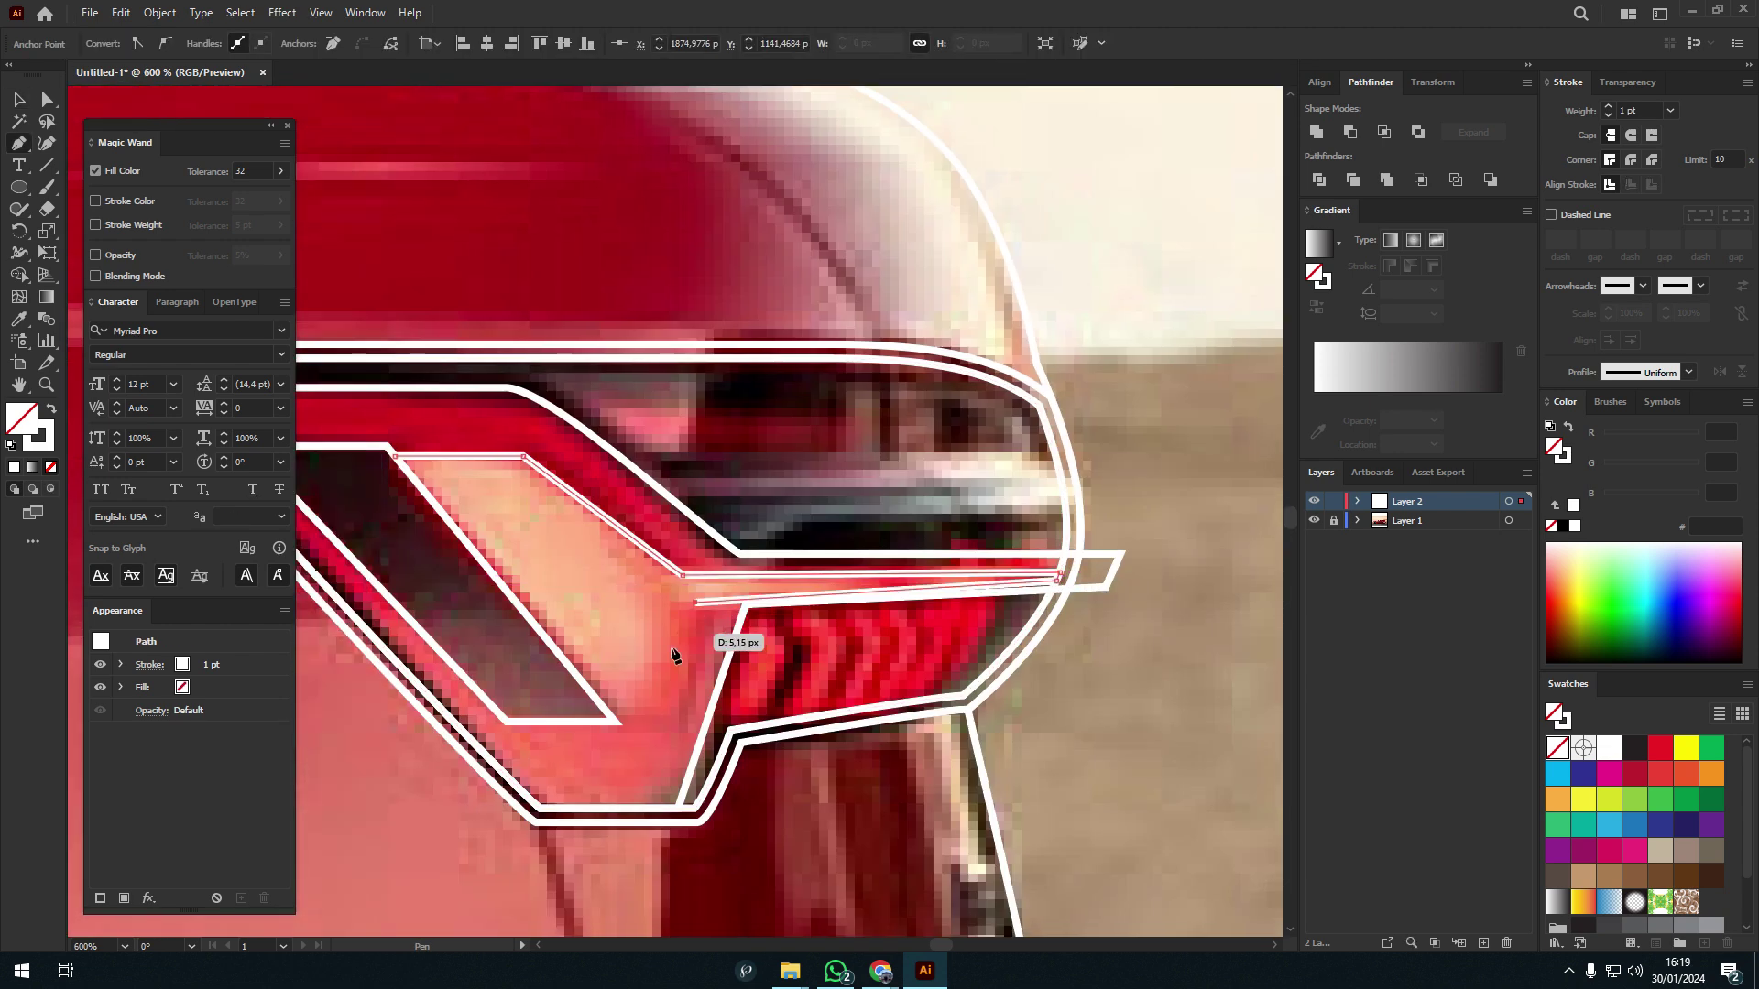
left_click(1071, 538, "ctrl")
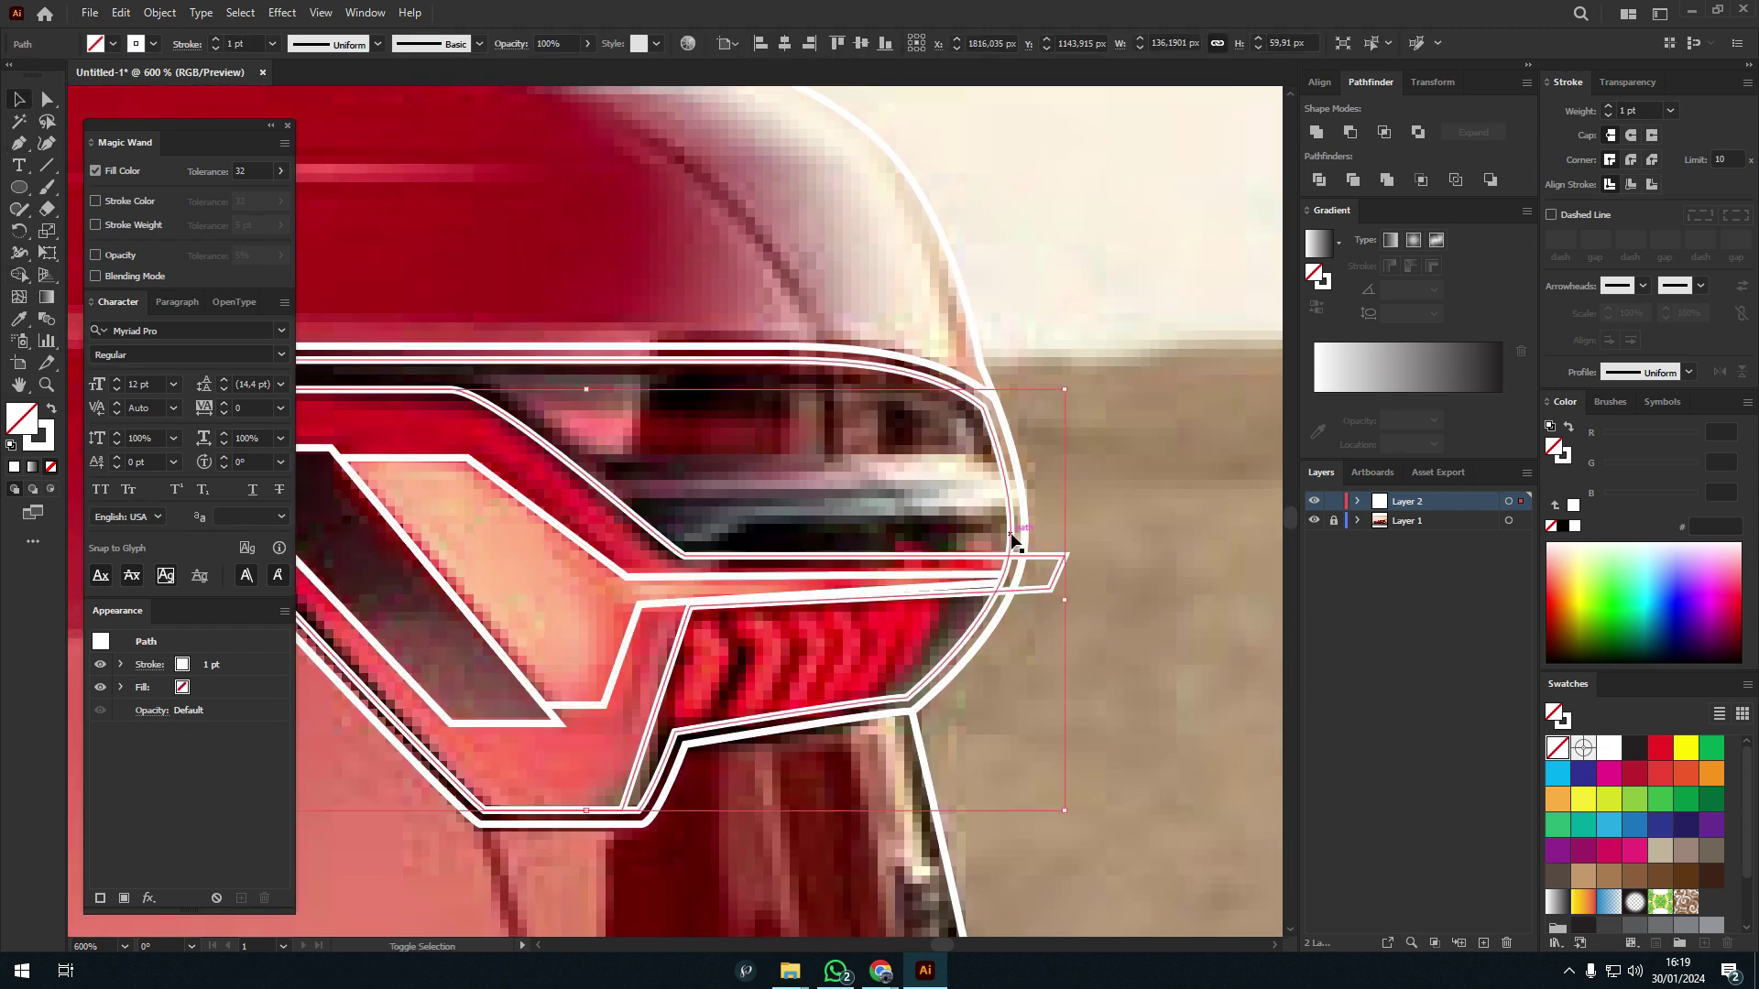
- Trace the rightmost slanted LED stripe of the taillight
scroll(1090, 409, "up", 2)
scroll(1090, 410, "up", 2)
left_click(1034, 403)
left_click(1034, 470)
left_click(917, 592)
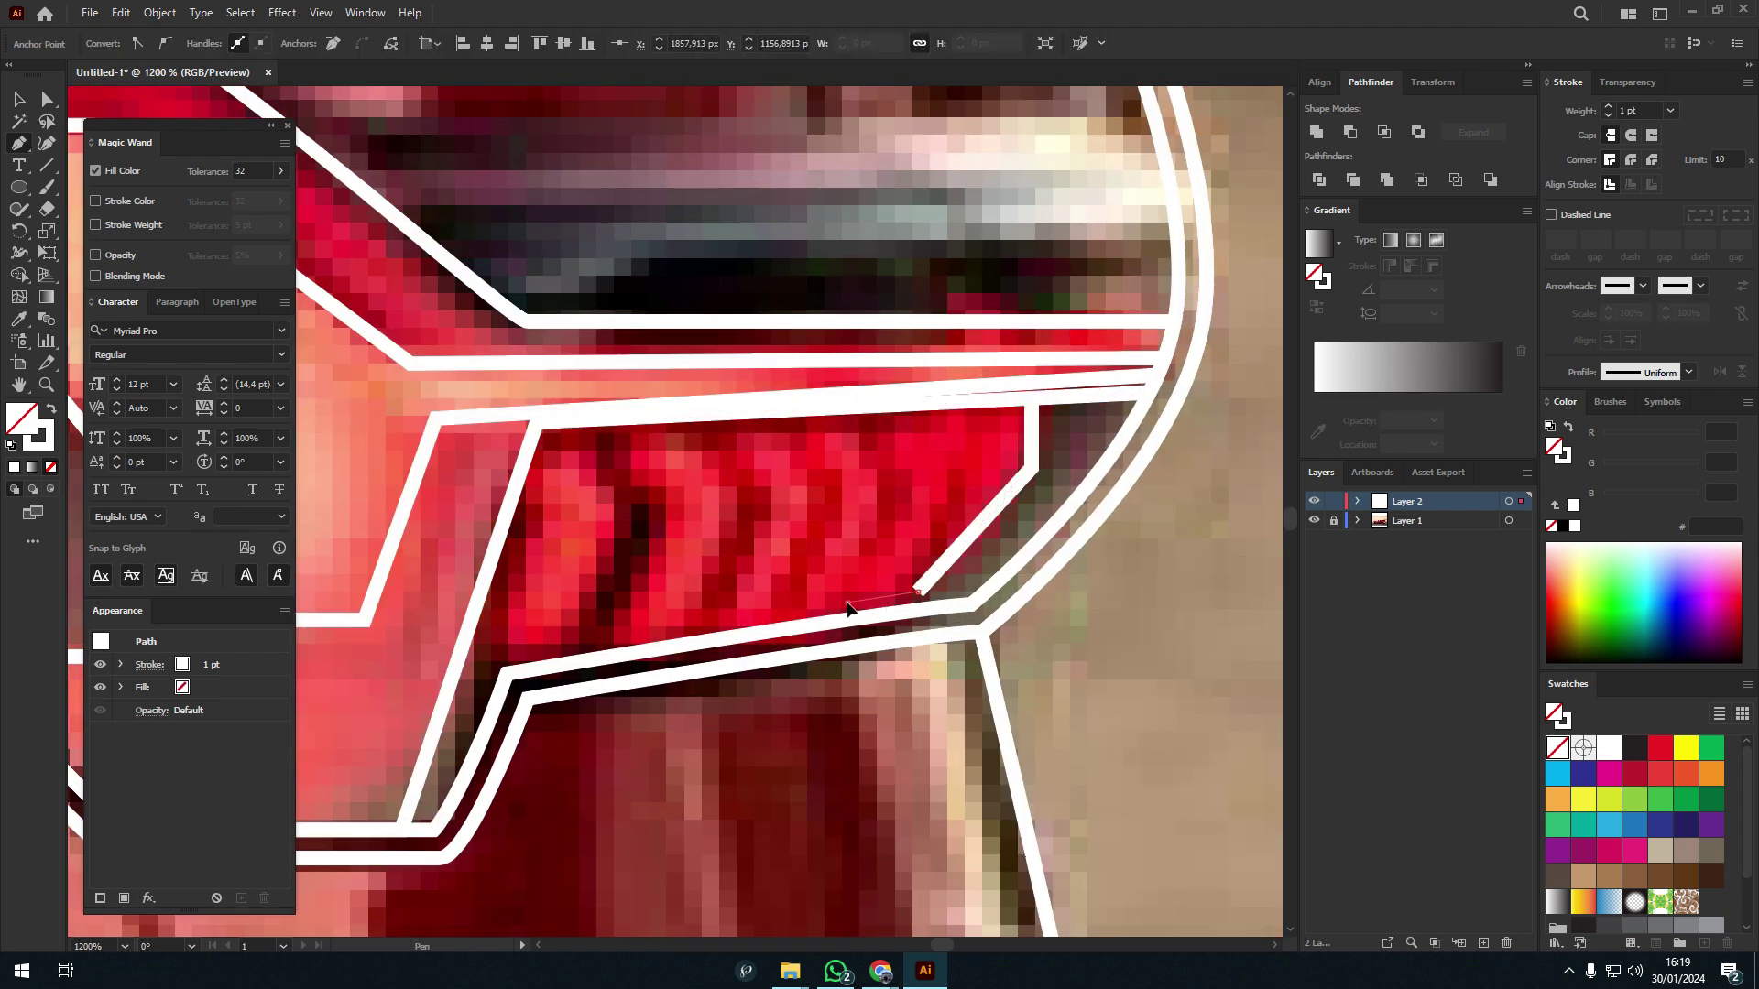
left_click(958, 406)
left_click(1033, 400)
key("v")
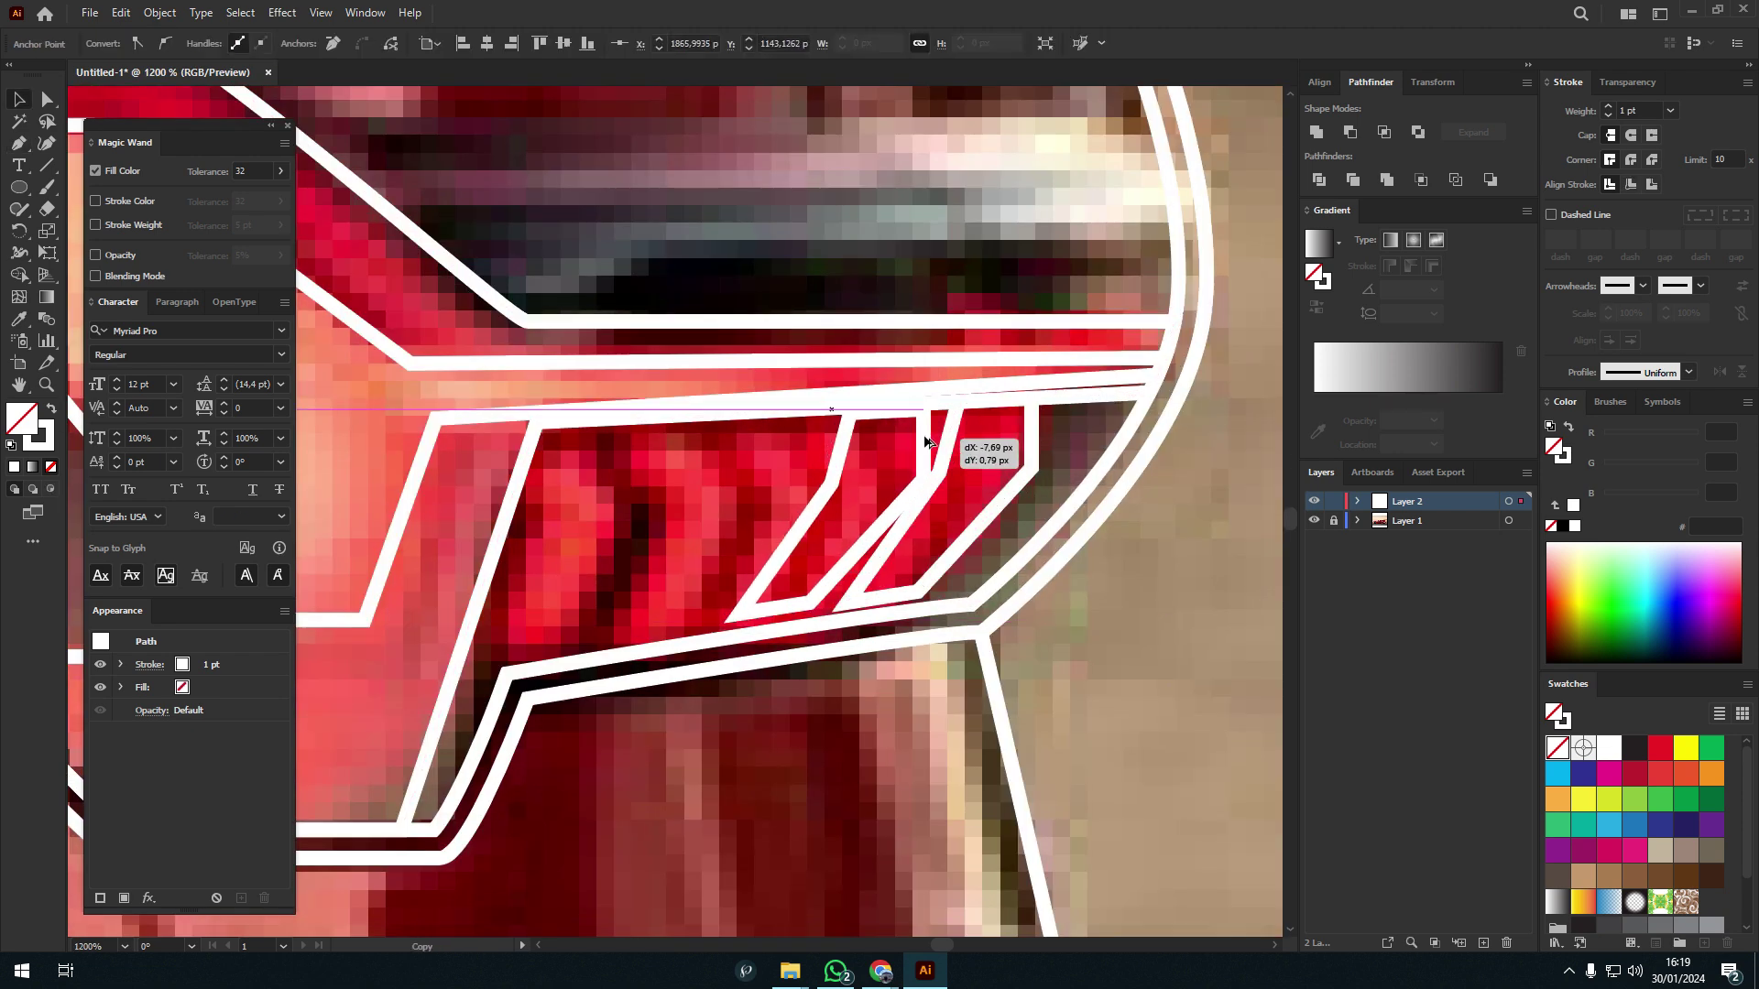
- Trace the next slanted LED stripe to its left
left_click(822, 606)
left_click(914, 466)
left_click(919, 405)
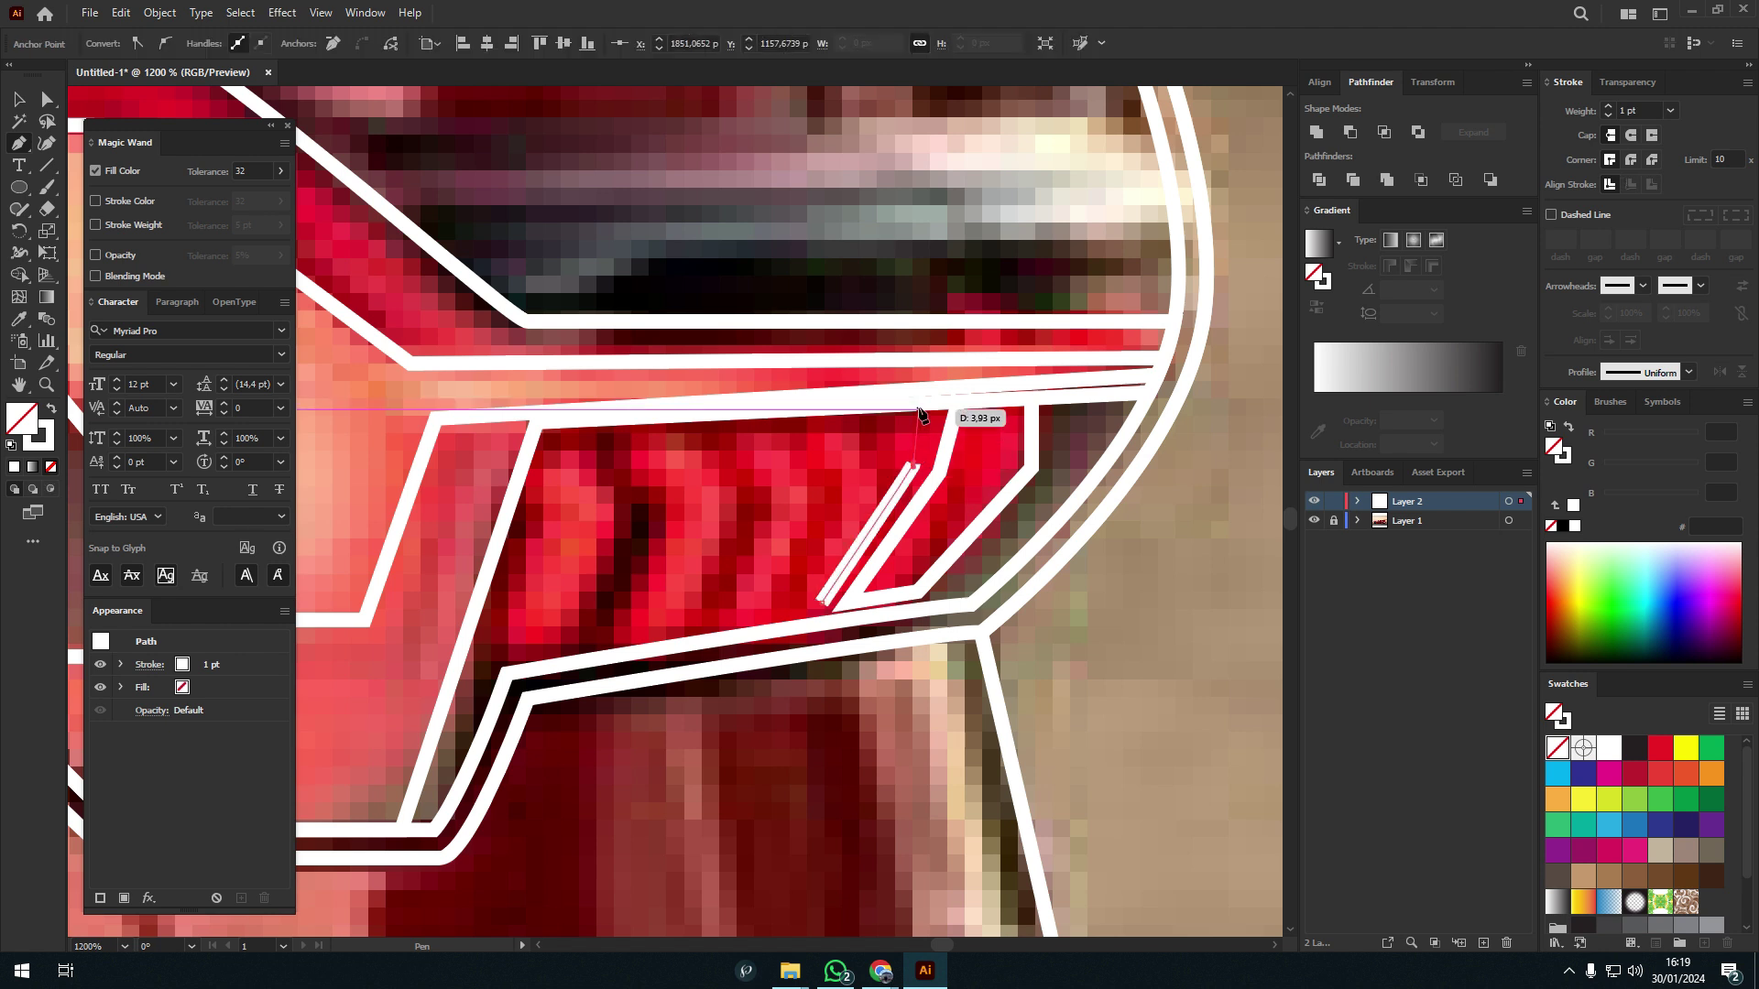
left_click(847, 410)
left_click(827, 475)
left_click(823, 604)
- Trace the two leftmost slanted LED stripes
left_click(817, 620)
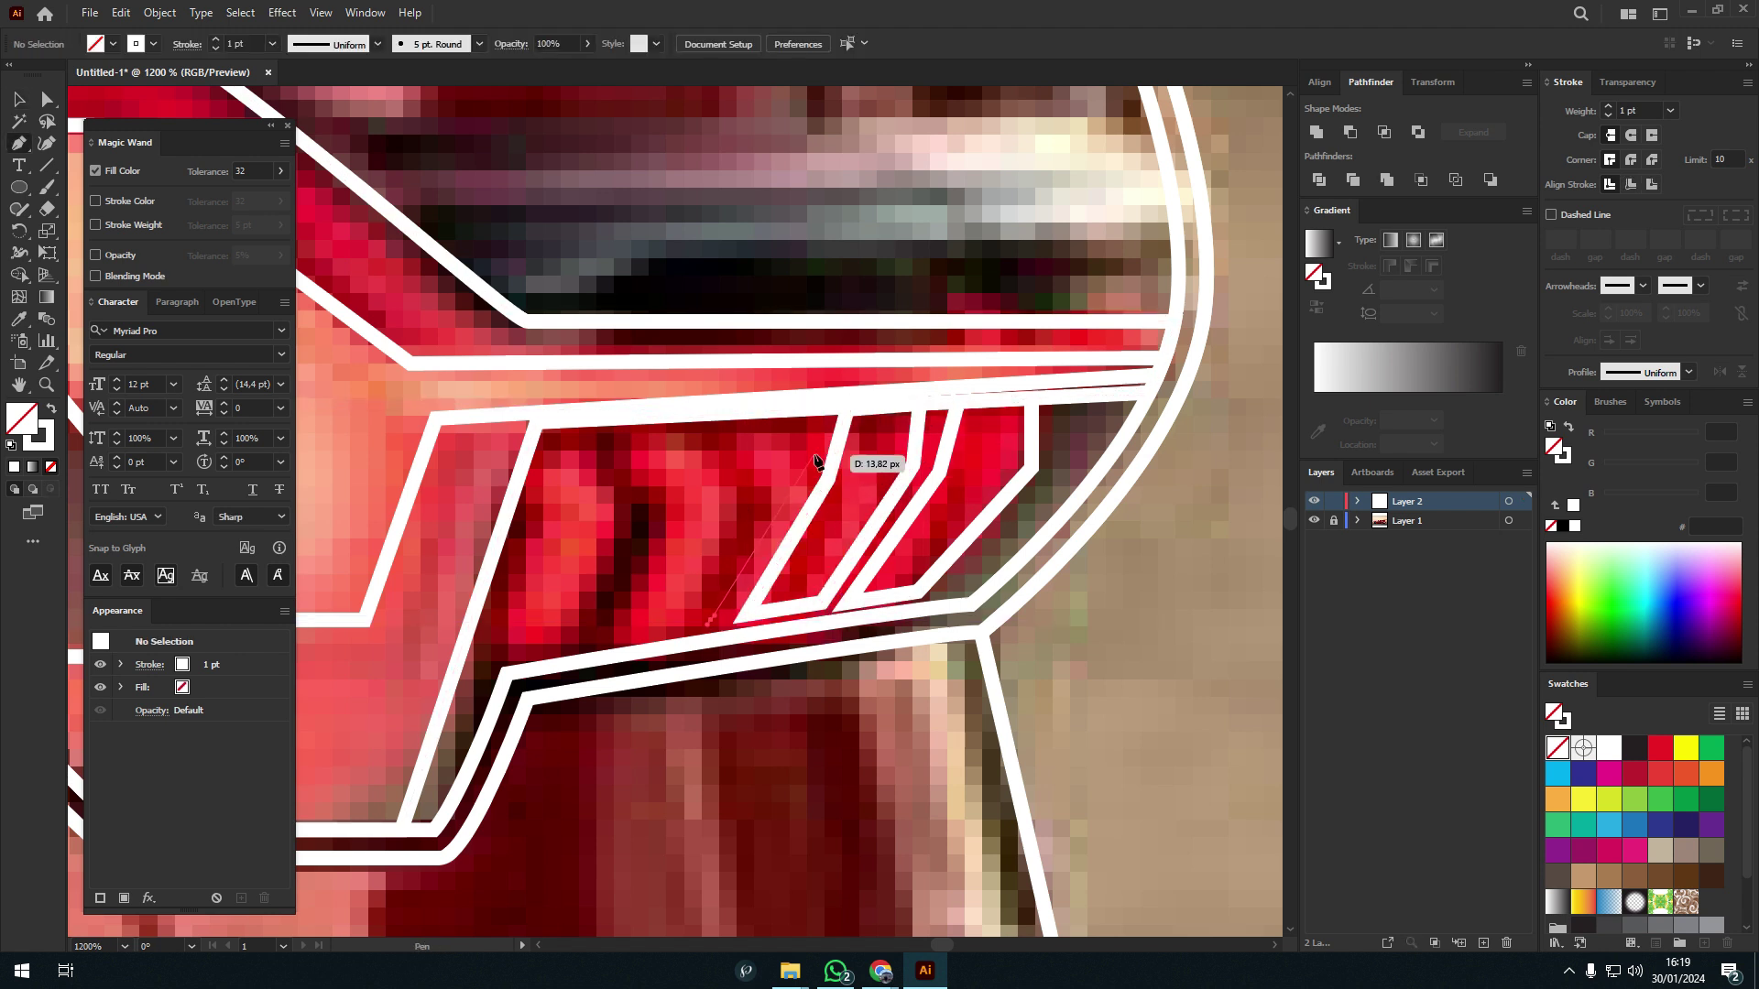
left_click(794, 483)
left_click(817, 410)
left_click(738, 413)
left_click(708, 478)
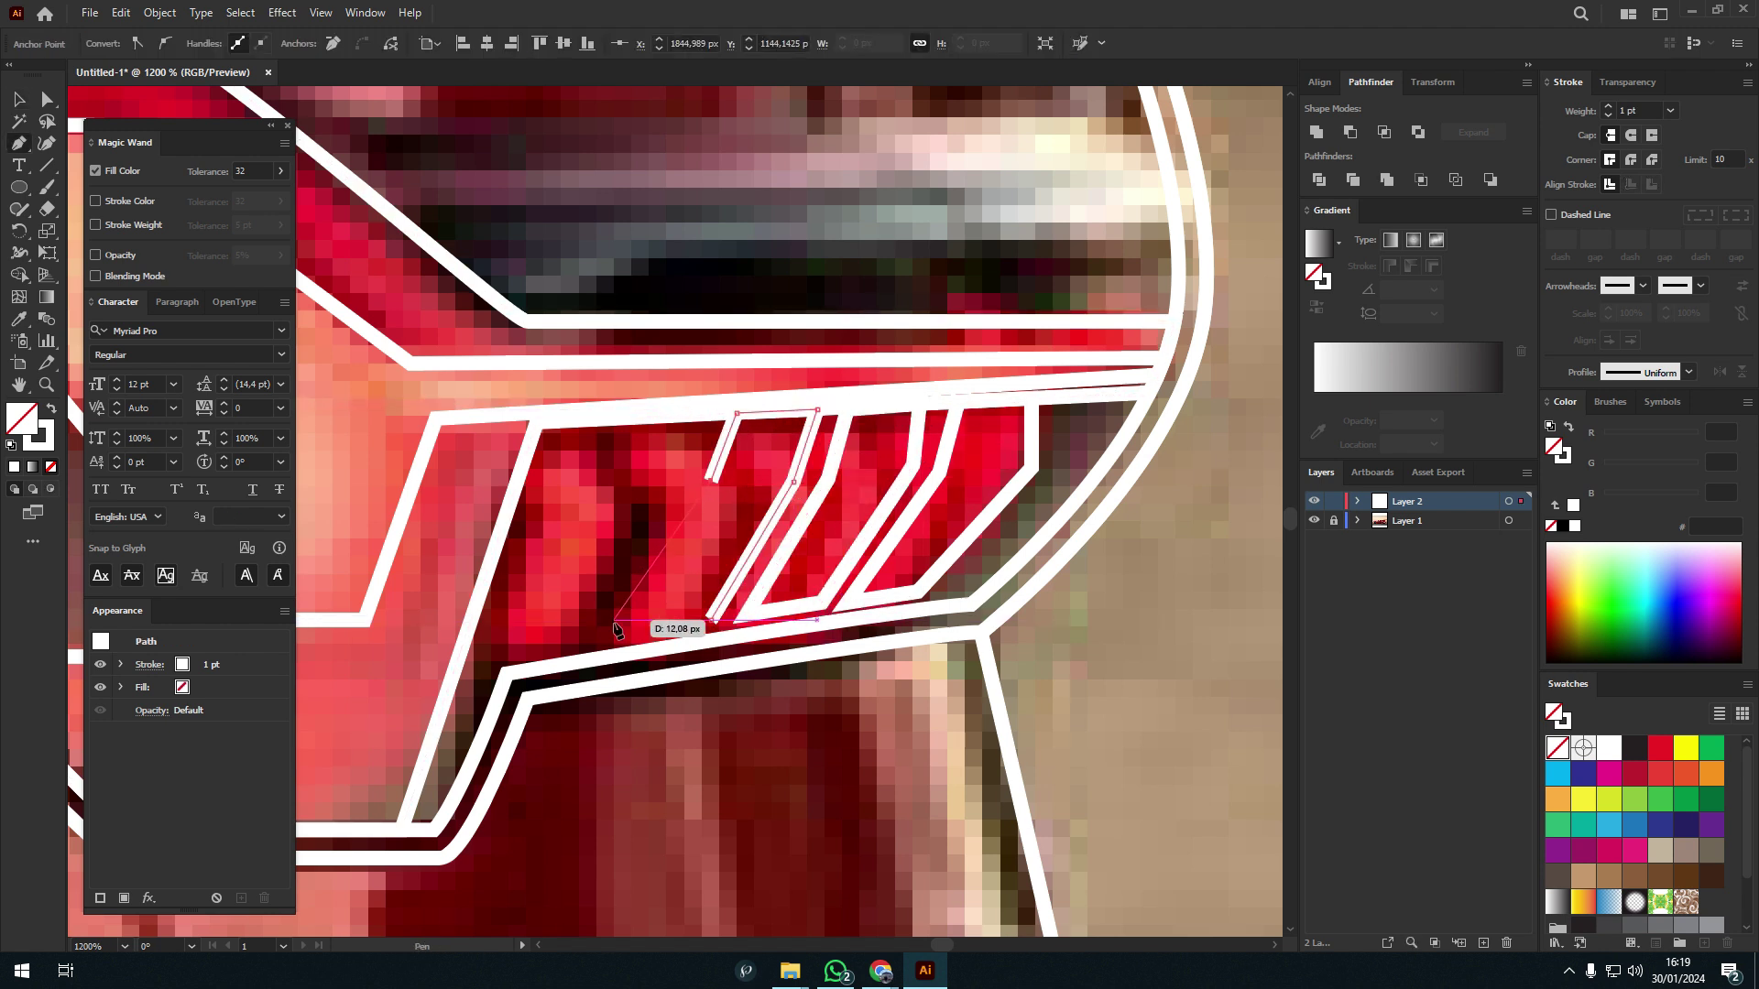
left_click(713, 619)
left_click(684, 415)
left_click(669, 478)
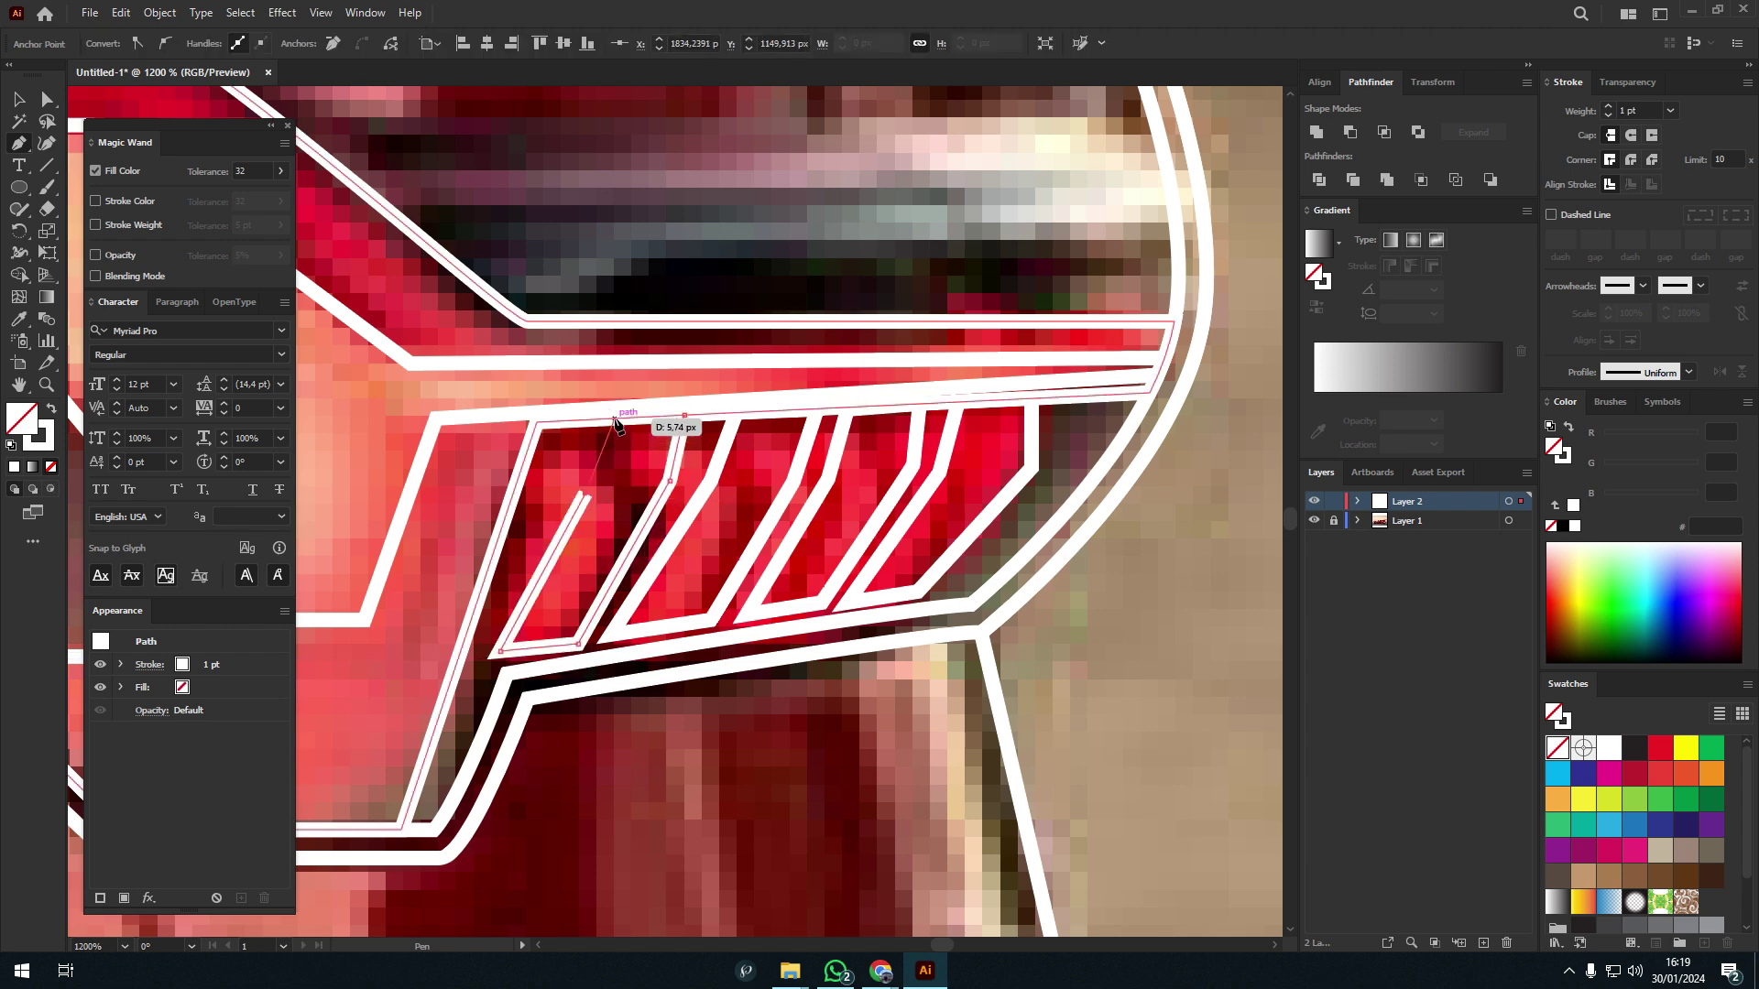
left_click(684, 415)
key("v")
- Trace the thin inner light strip, deleting a stray rectangle and curving its top
scroll(904, 426, "down", 4)
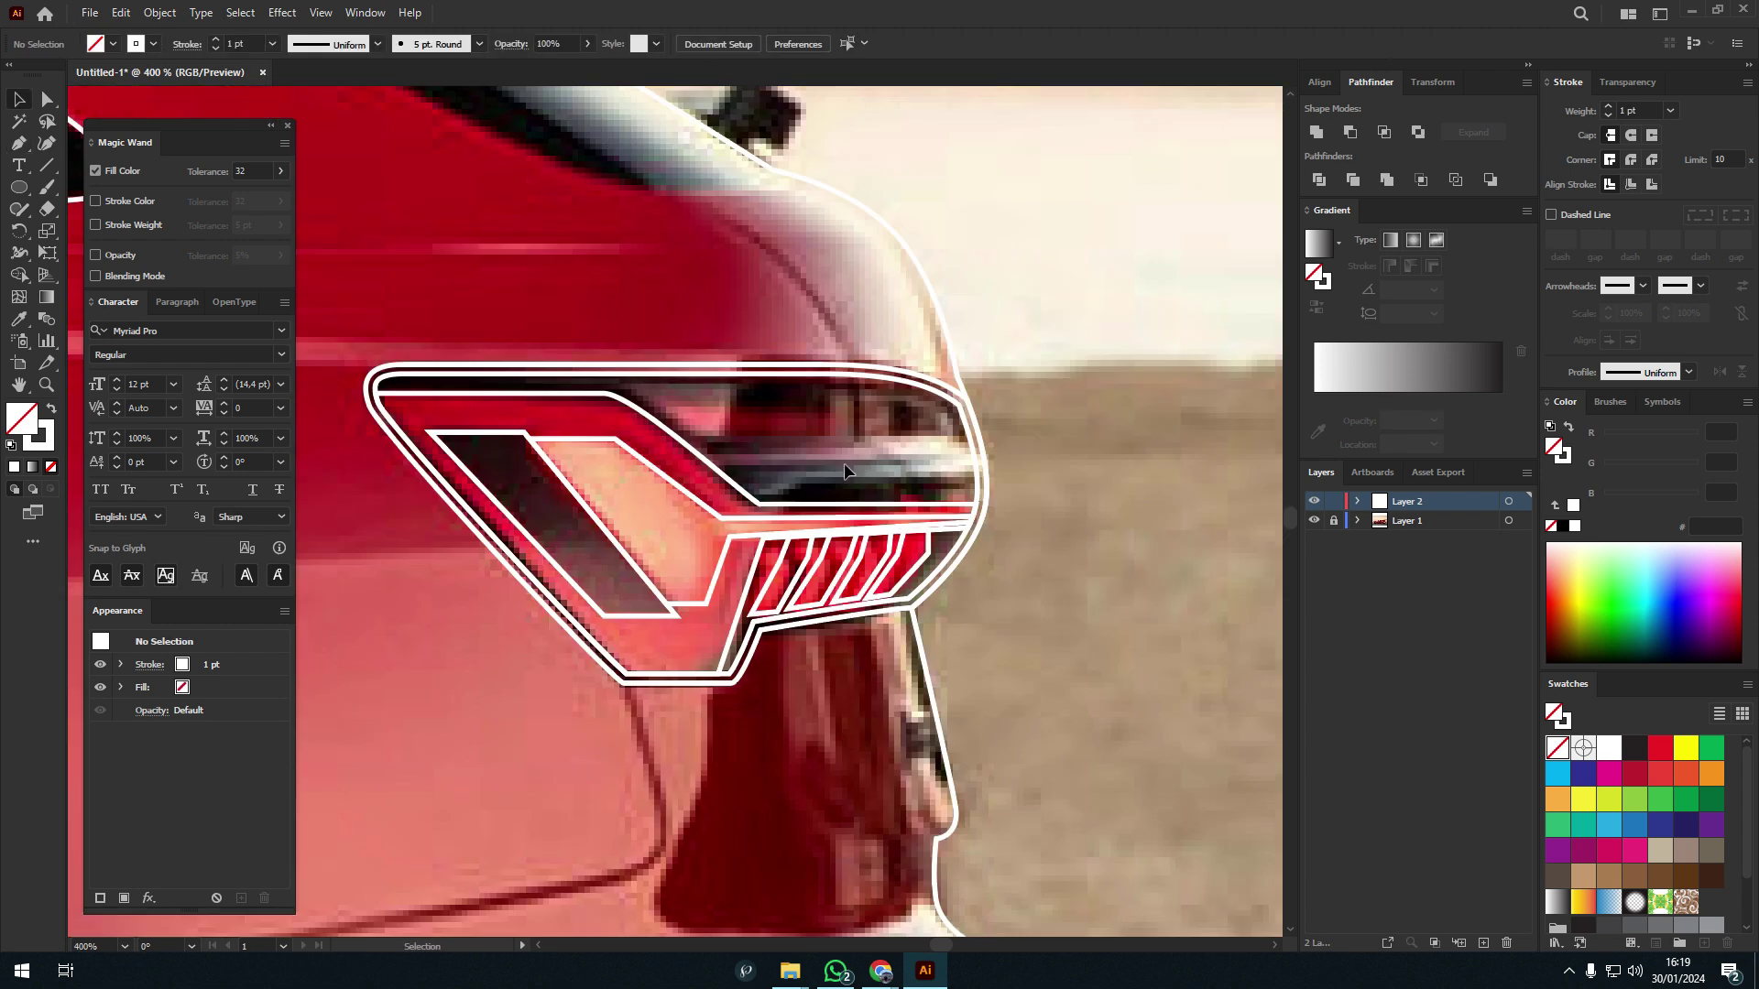
scroll(844, 464, "up", 4)
key("p")
left_click(495, 497)
left_click(1136, 497)
left_click(1142, 577)
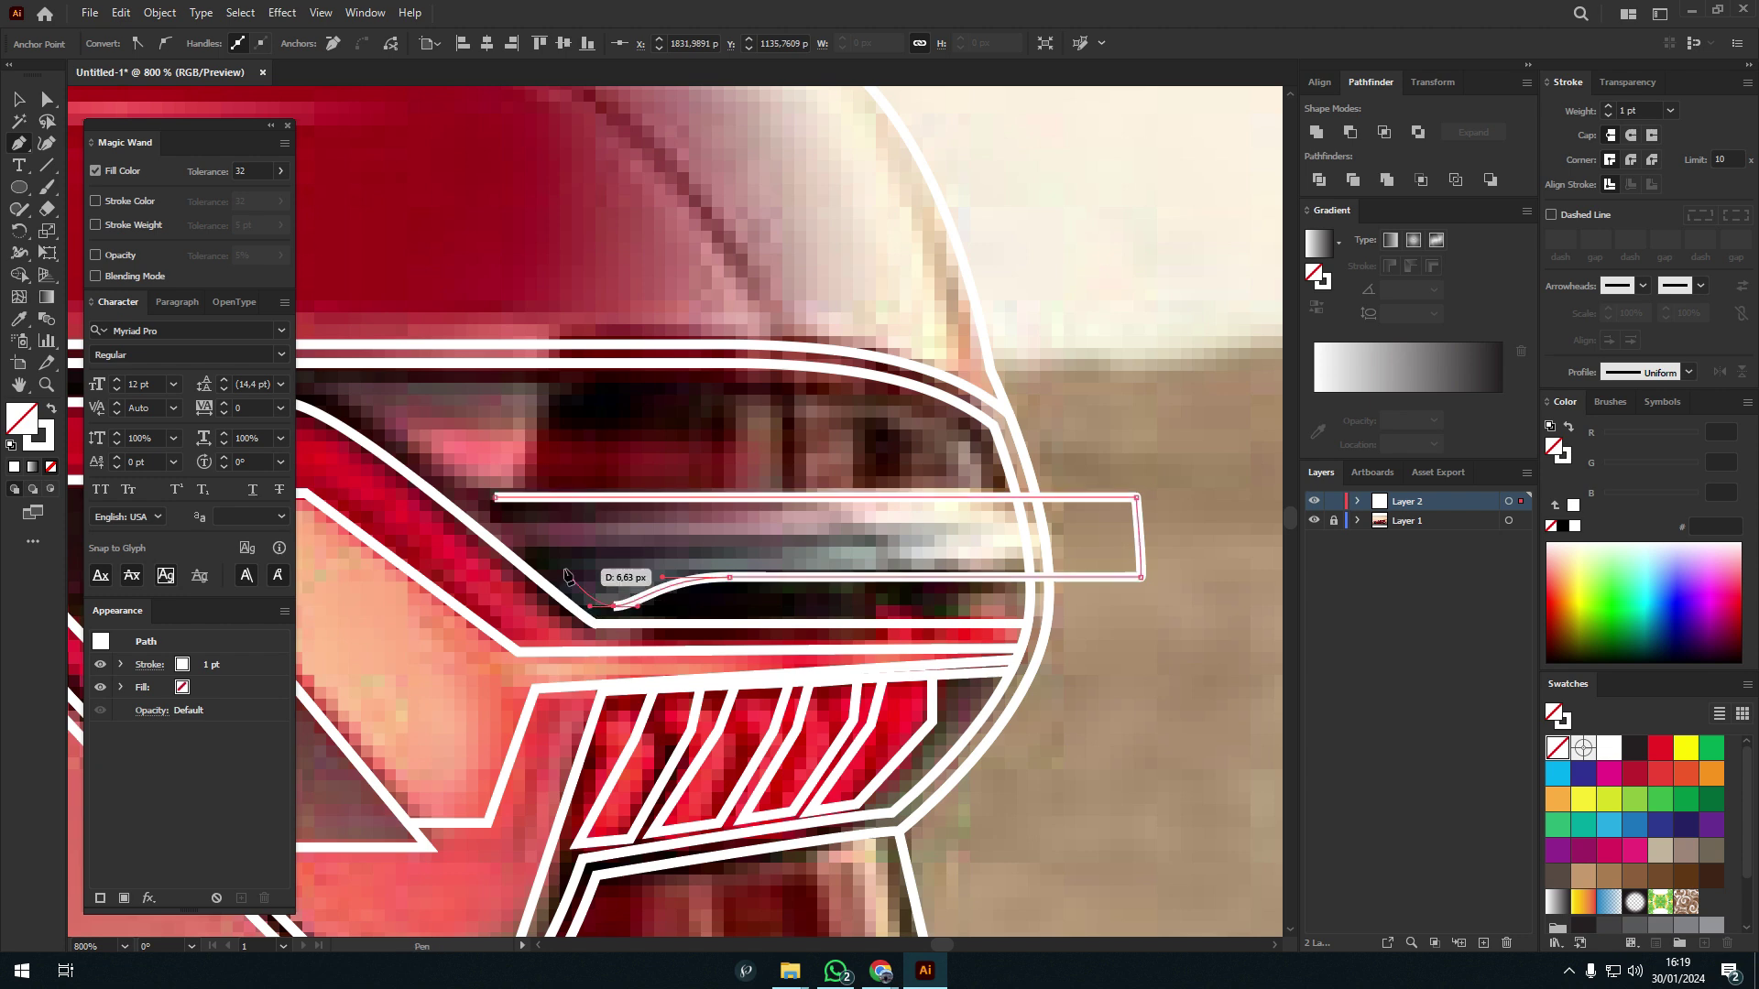
left_click(495, 500)
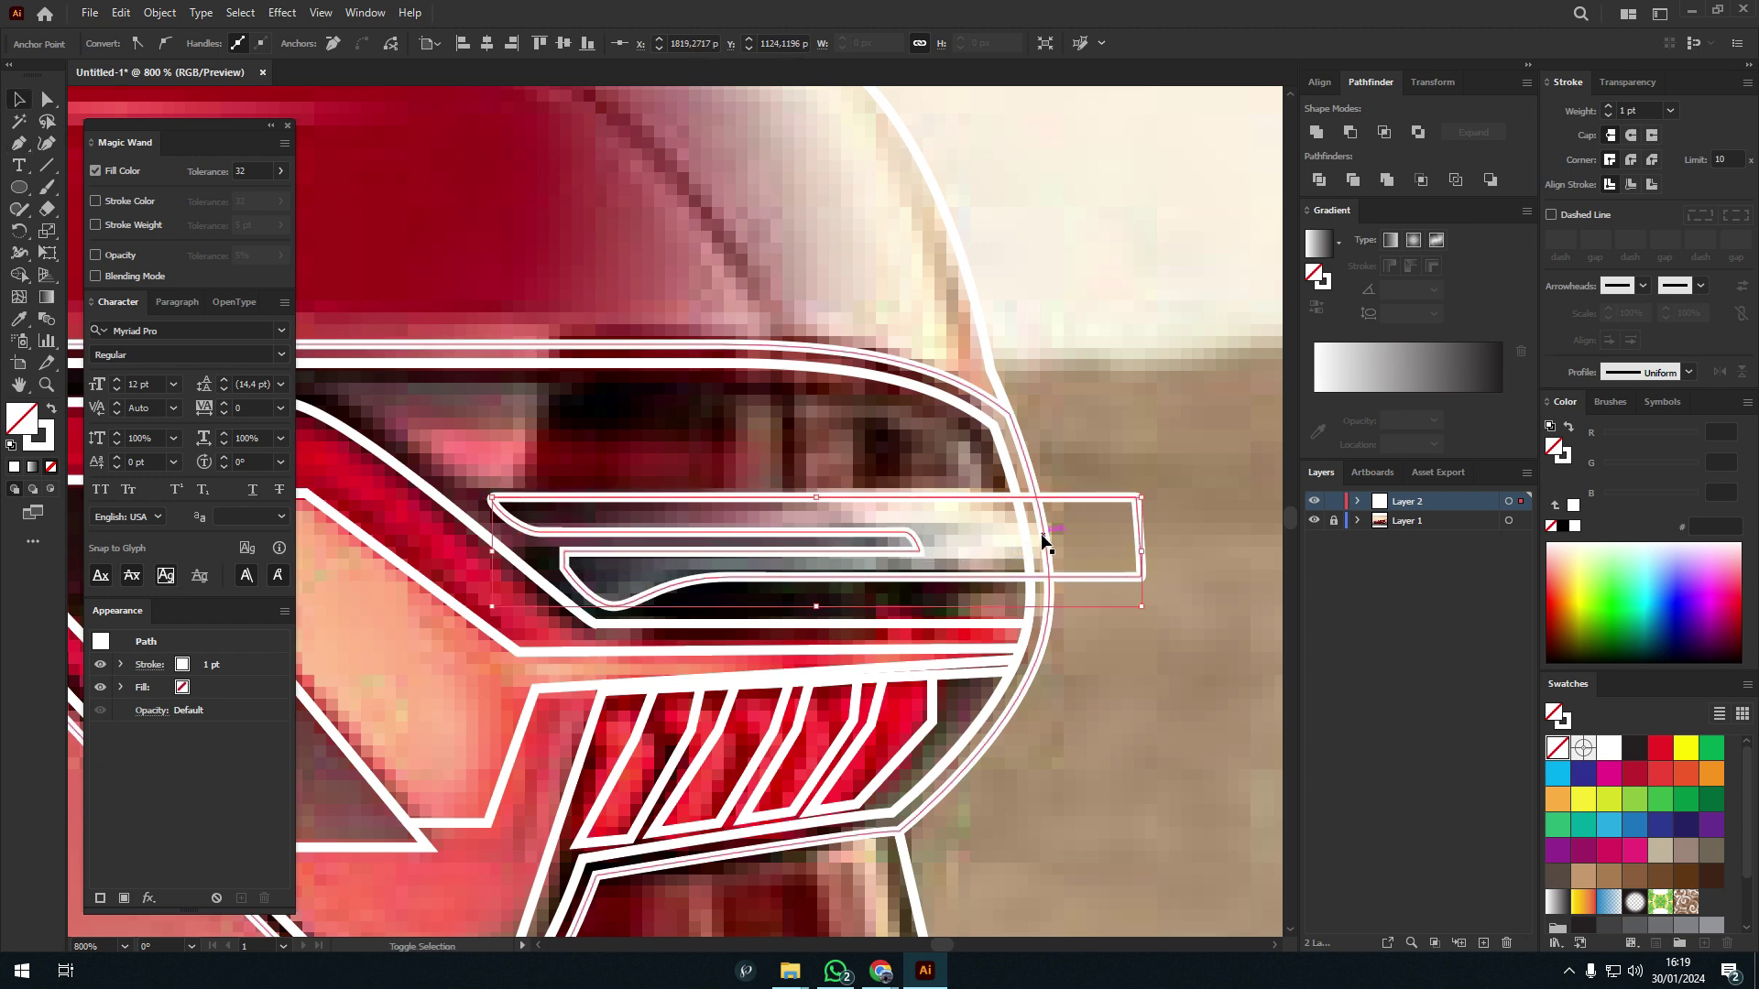
key("v")
key("Delete")
scroll(630, 449, "down", 1)
left_click_drag(734, 467, 932, 473)
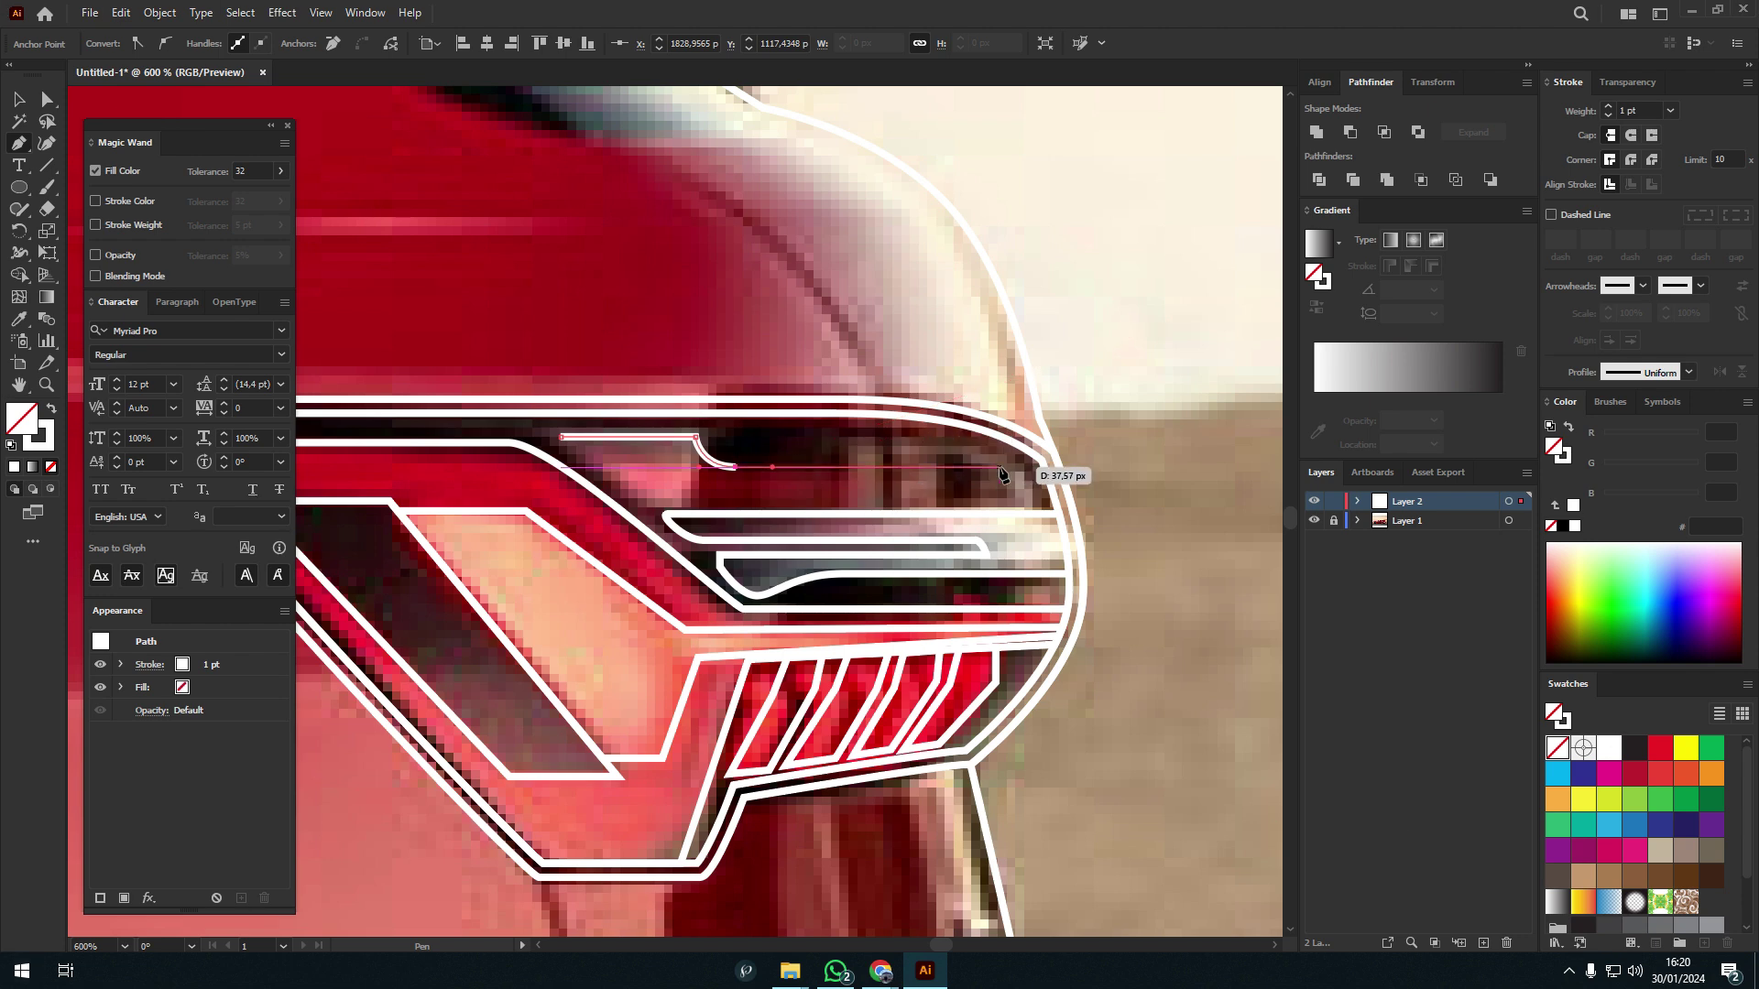
scroll(799, 312, "down", 3)
- Pen-trace the rear spoiler edge with straight and curved anchors and finish the path
scroll(942, 640, "left", 5)
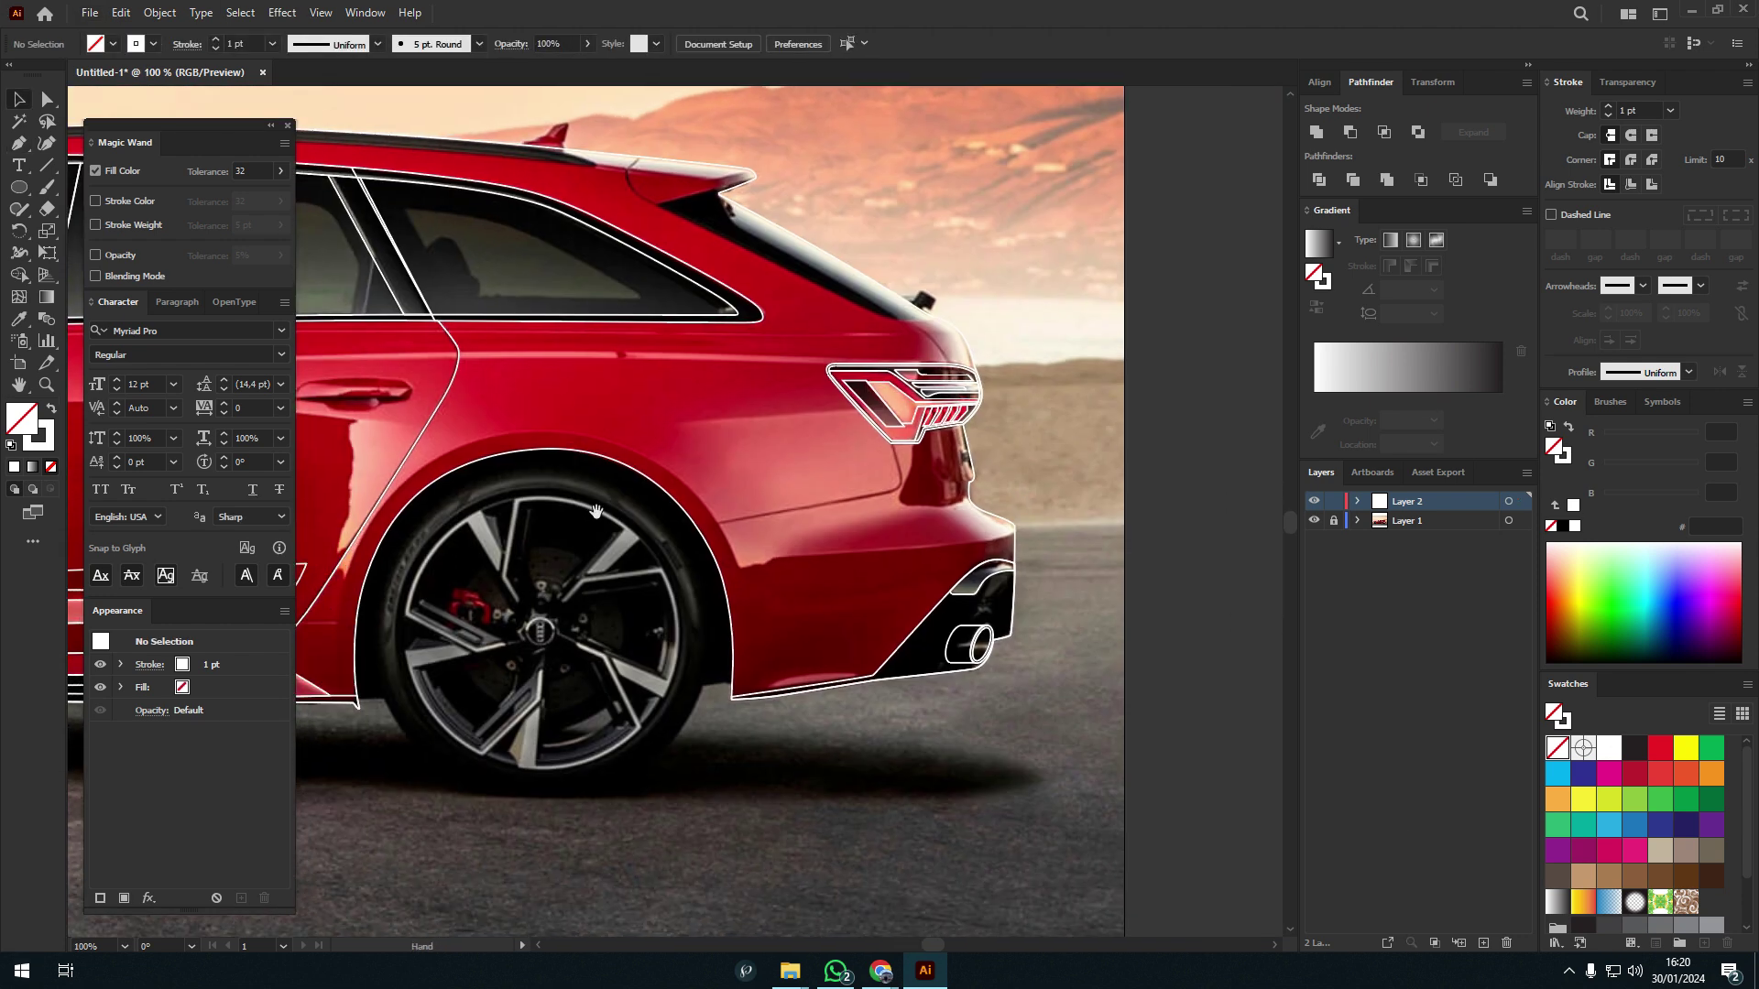
scroll(1053, 197, "up", 3)
key("p")
left_click(969, 284)
scroll(670, 377, "down", 1)
scroll(671, 377, "right", 3)
left_click_drag(872, 511, 898, 522)
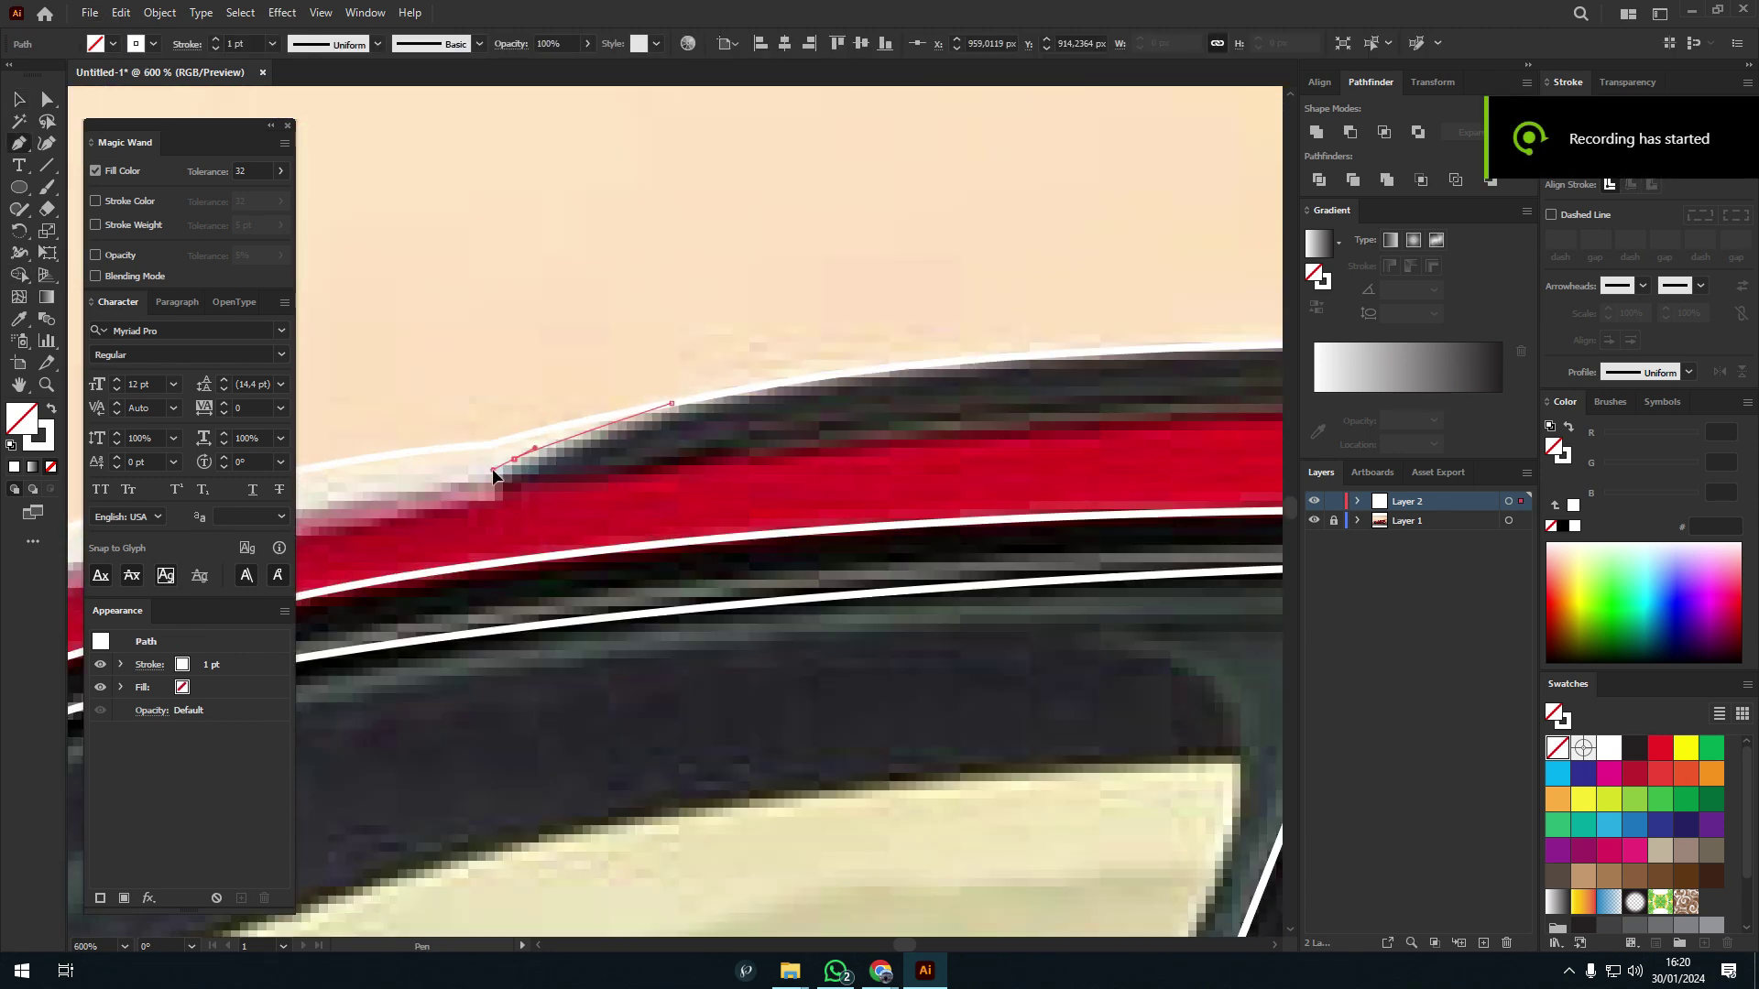
scroll(492, 469, "down", 2)
left_click(813, 431)
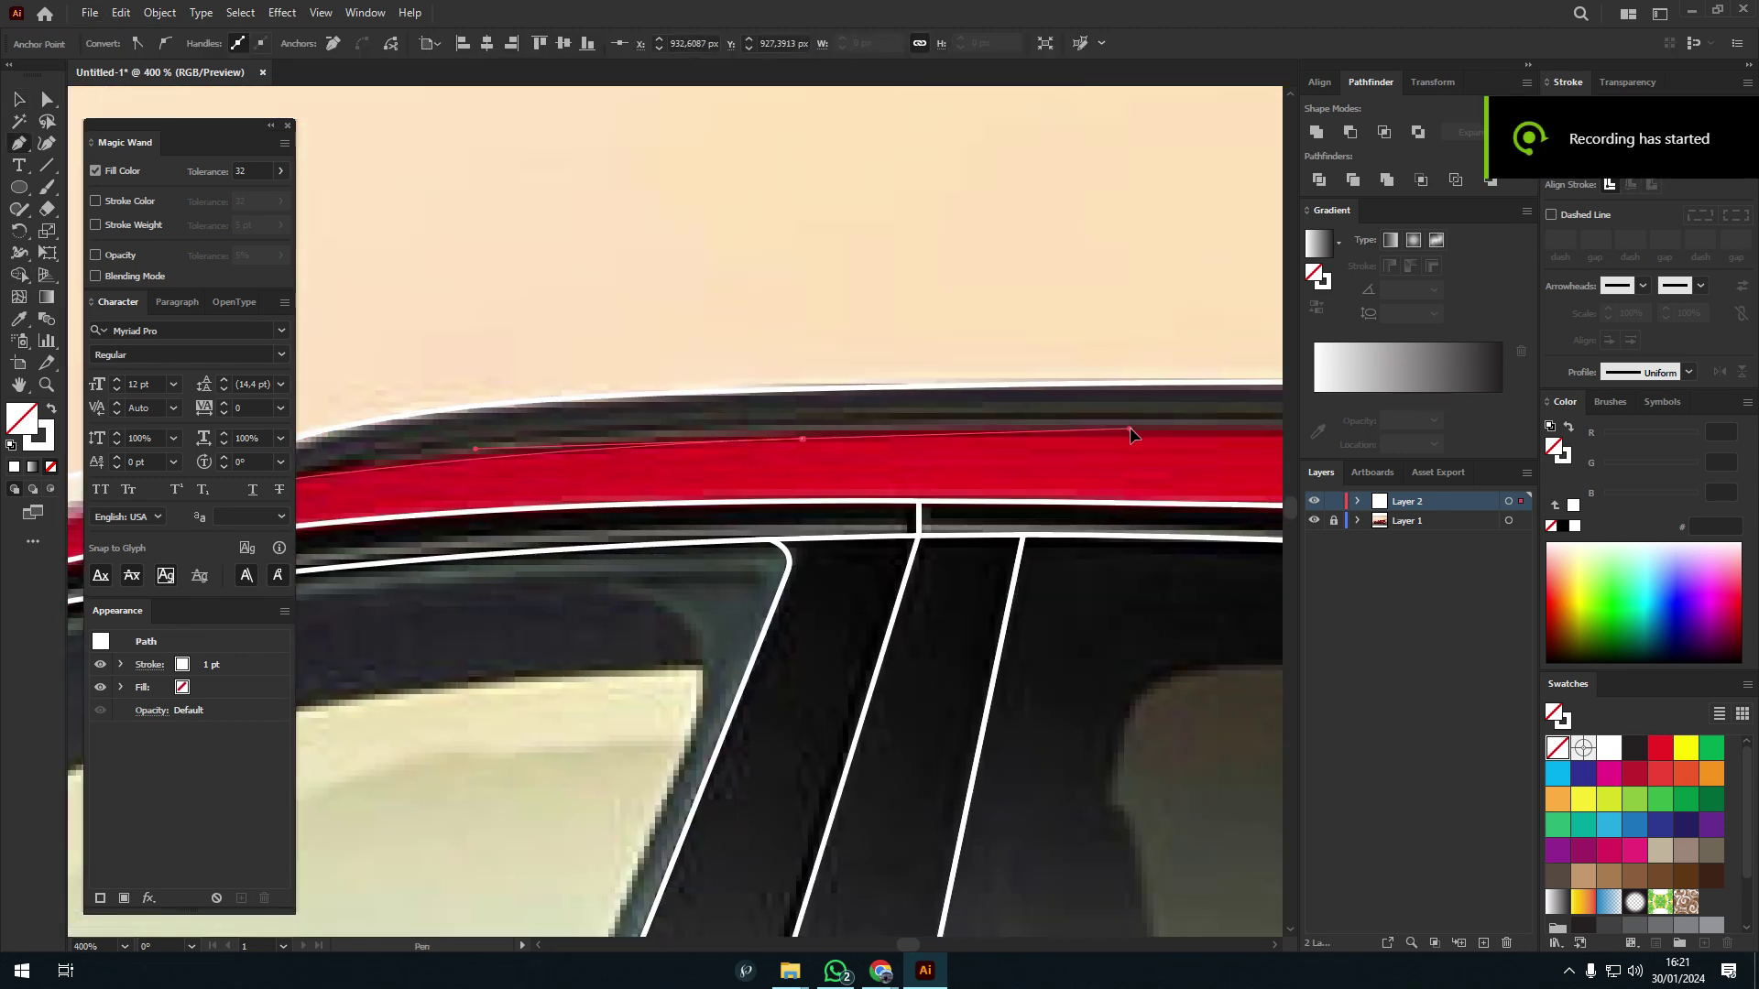
left_click_drag(1129, 434, 927, 451)
scroll(841, 518, "right", 5)
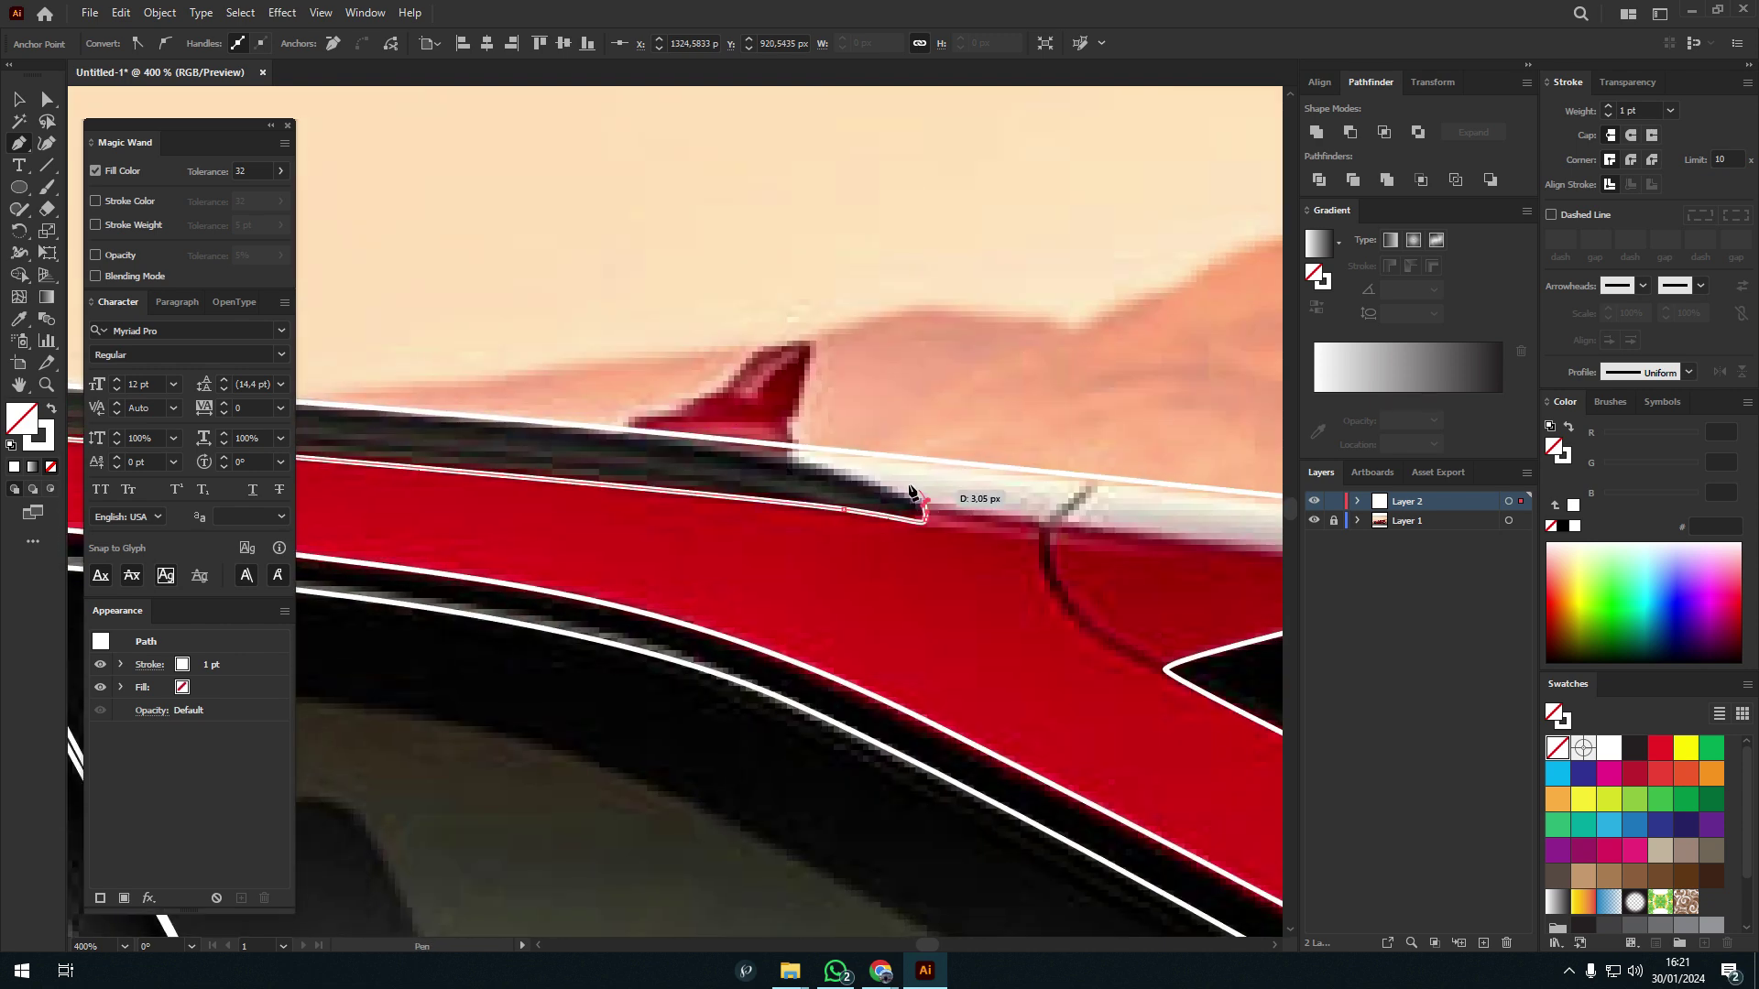
scroll(910, 492, "down", 1)
scroll(641, 439, "down", 2)
left_click(585, 279, "ctrl")
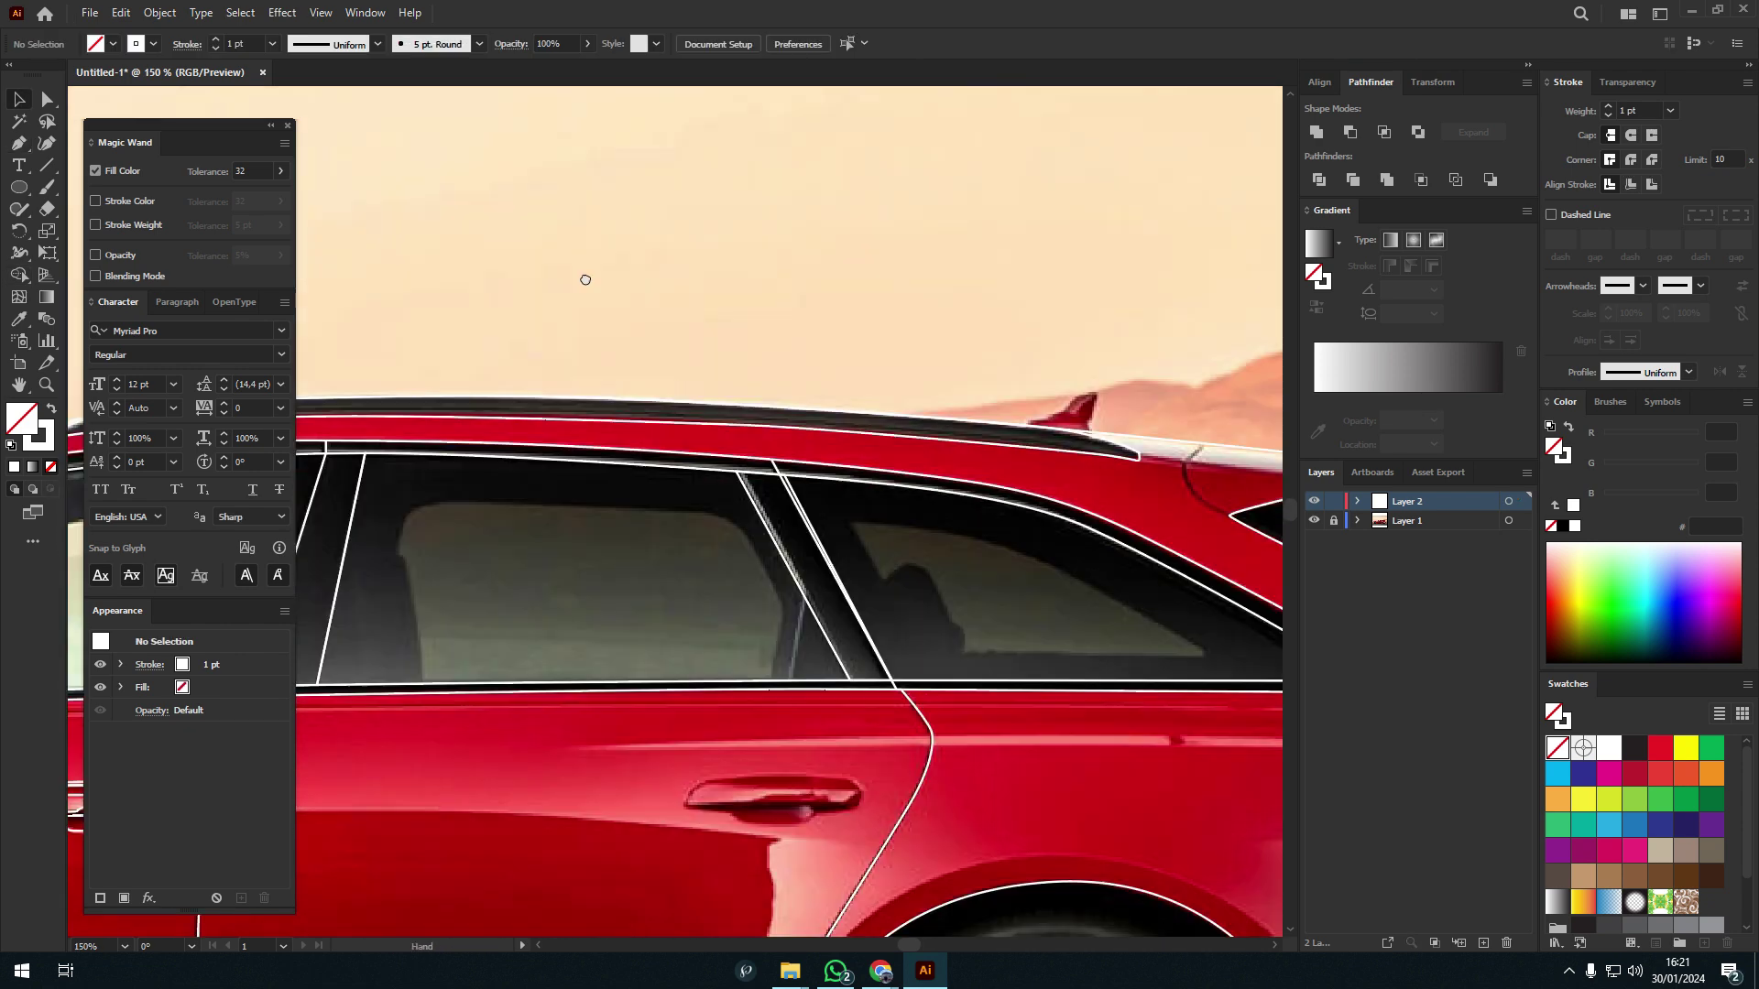
scroll(1118, 403, "up", 4)
- Outline the roof fin from its front edge to its tip, then deselect it
left_click(680, 515)
left_click(705, 493)
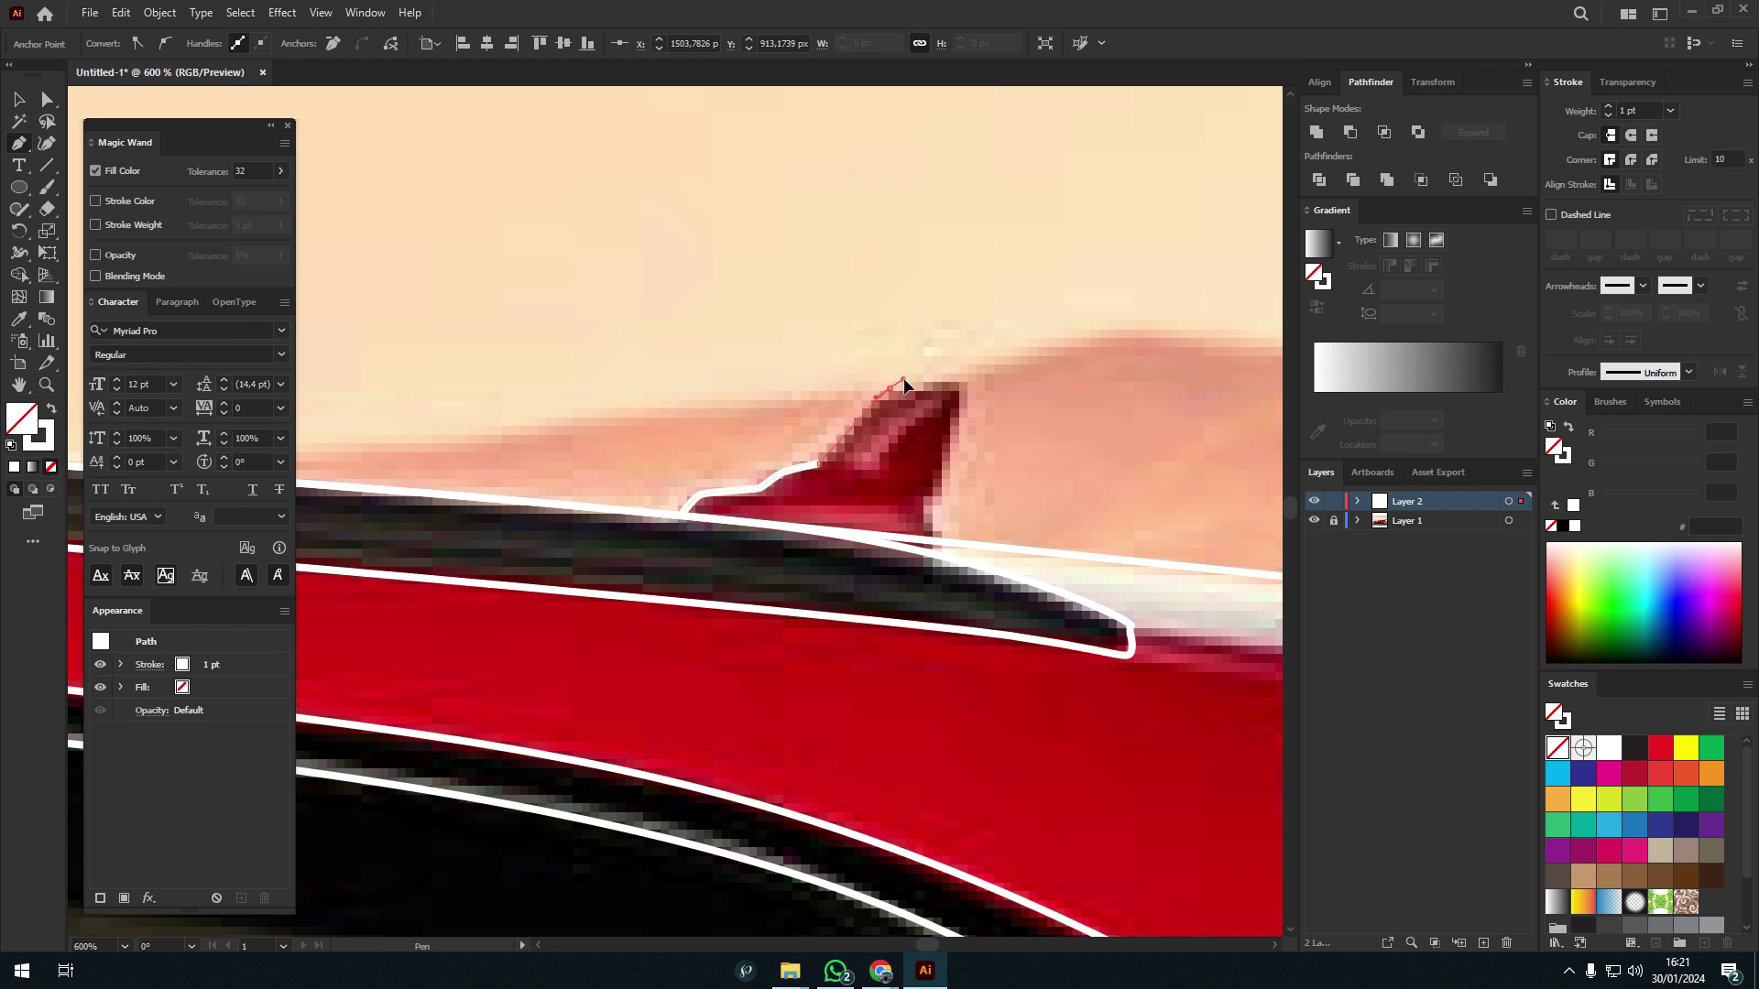
left_click(710, 557)
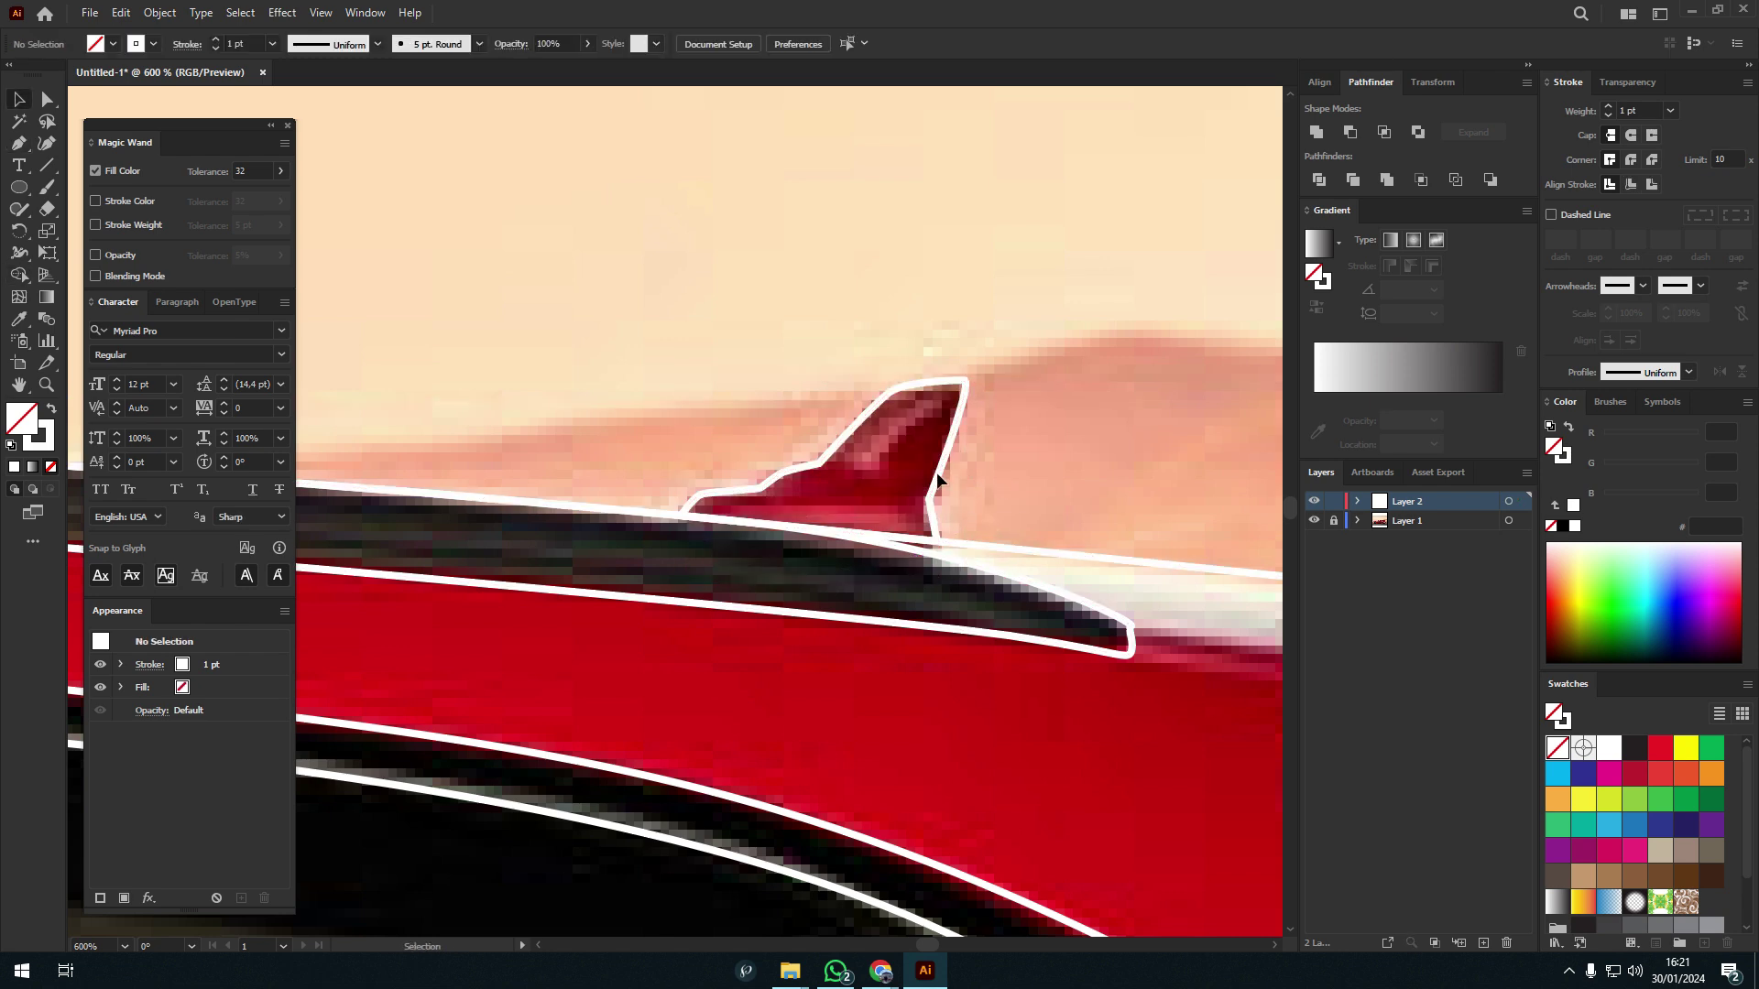
scroll(727, 510, "up", 2)
left_click(479, 531)
scroll(1157, 465, "down", 3)
left_click(1156, 466, "ctrl")
scroll(997, 371, "up", 2)
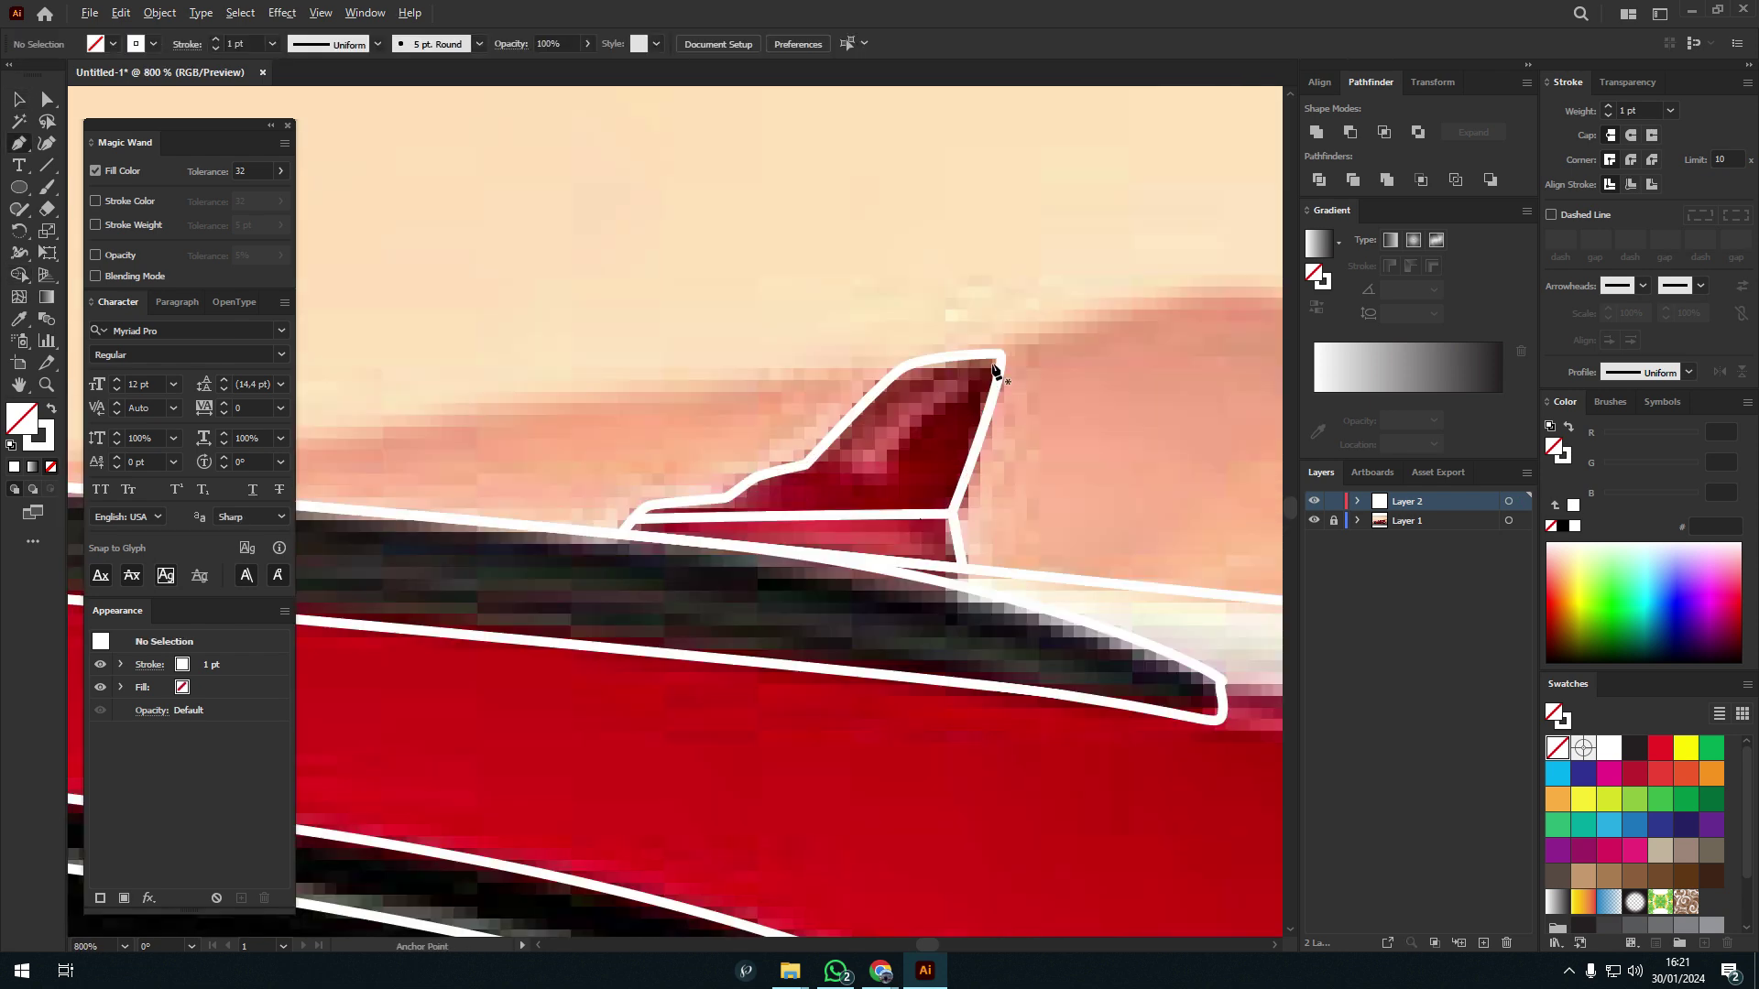
left_click(868, 486)
scroll(980, 449, "down", 5)
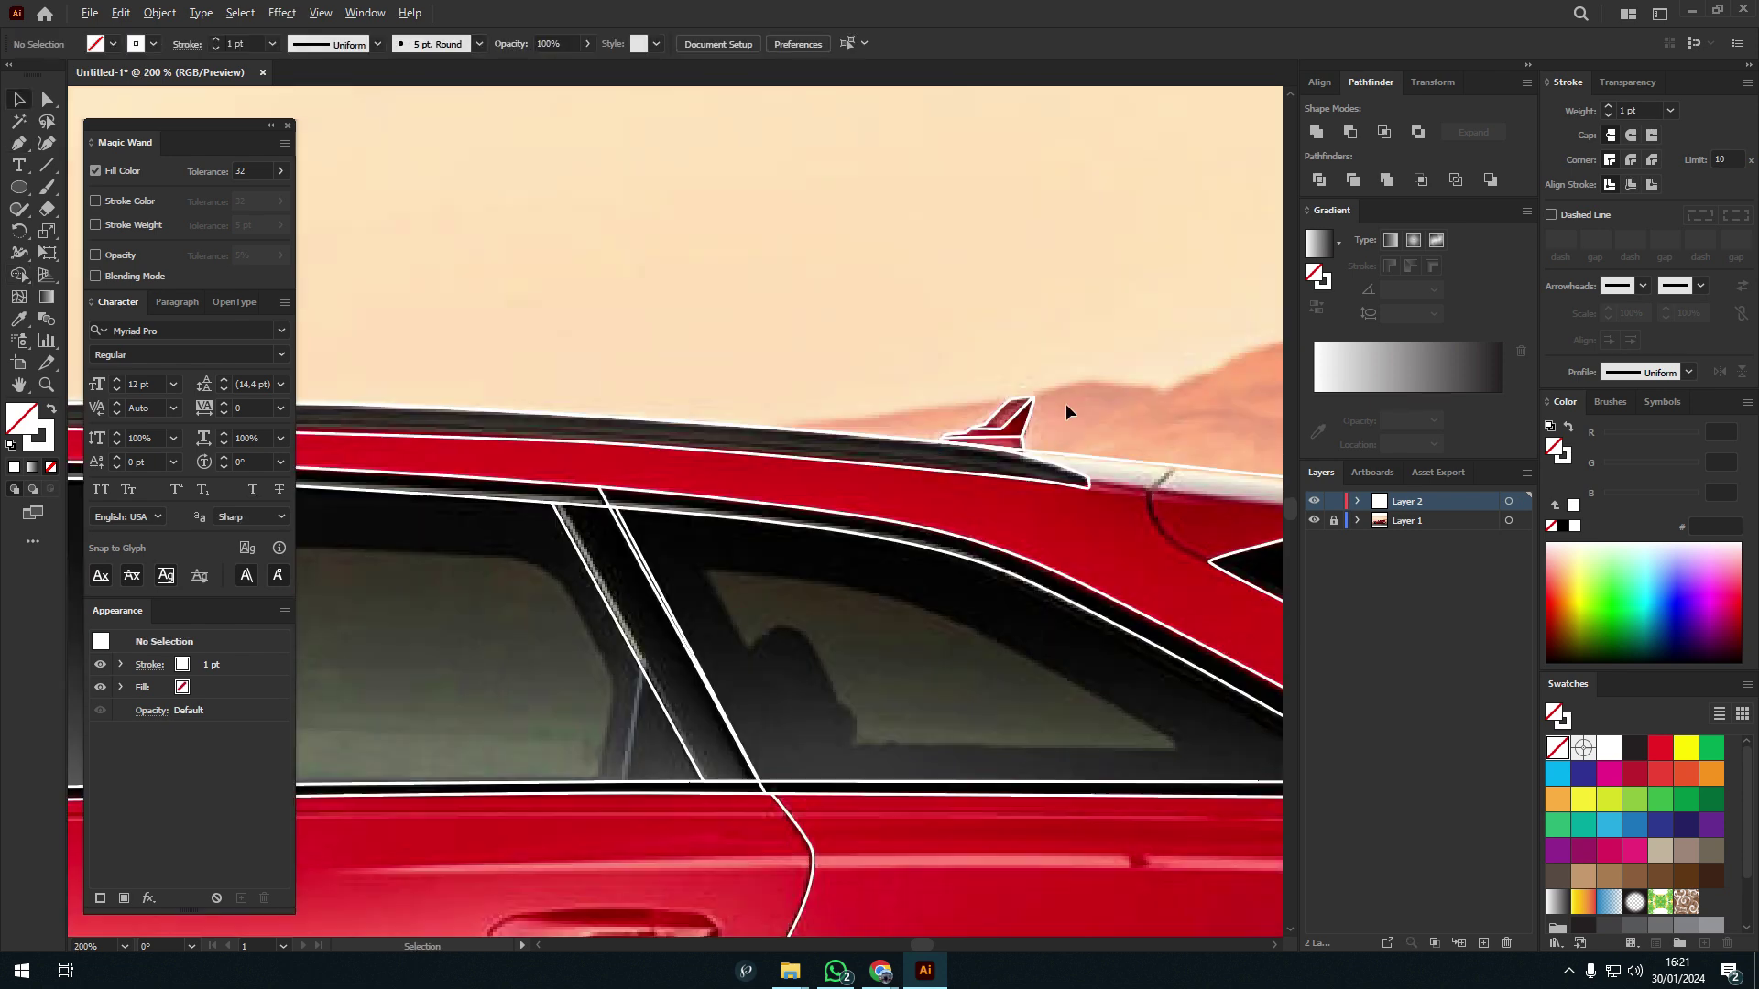
left_click(1068, 408, "ctrl")
- Begin a new white outline with points along the roof edge
left_click(721, 358)
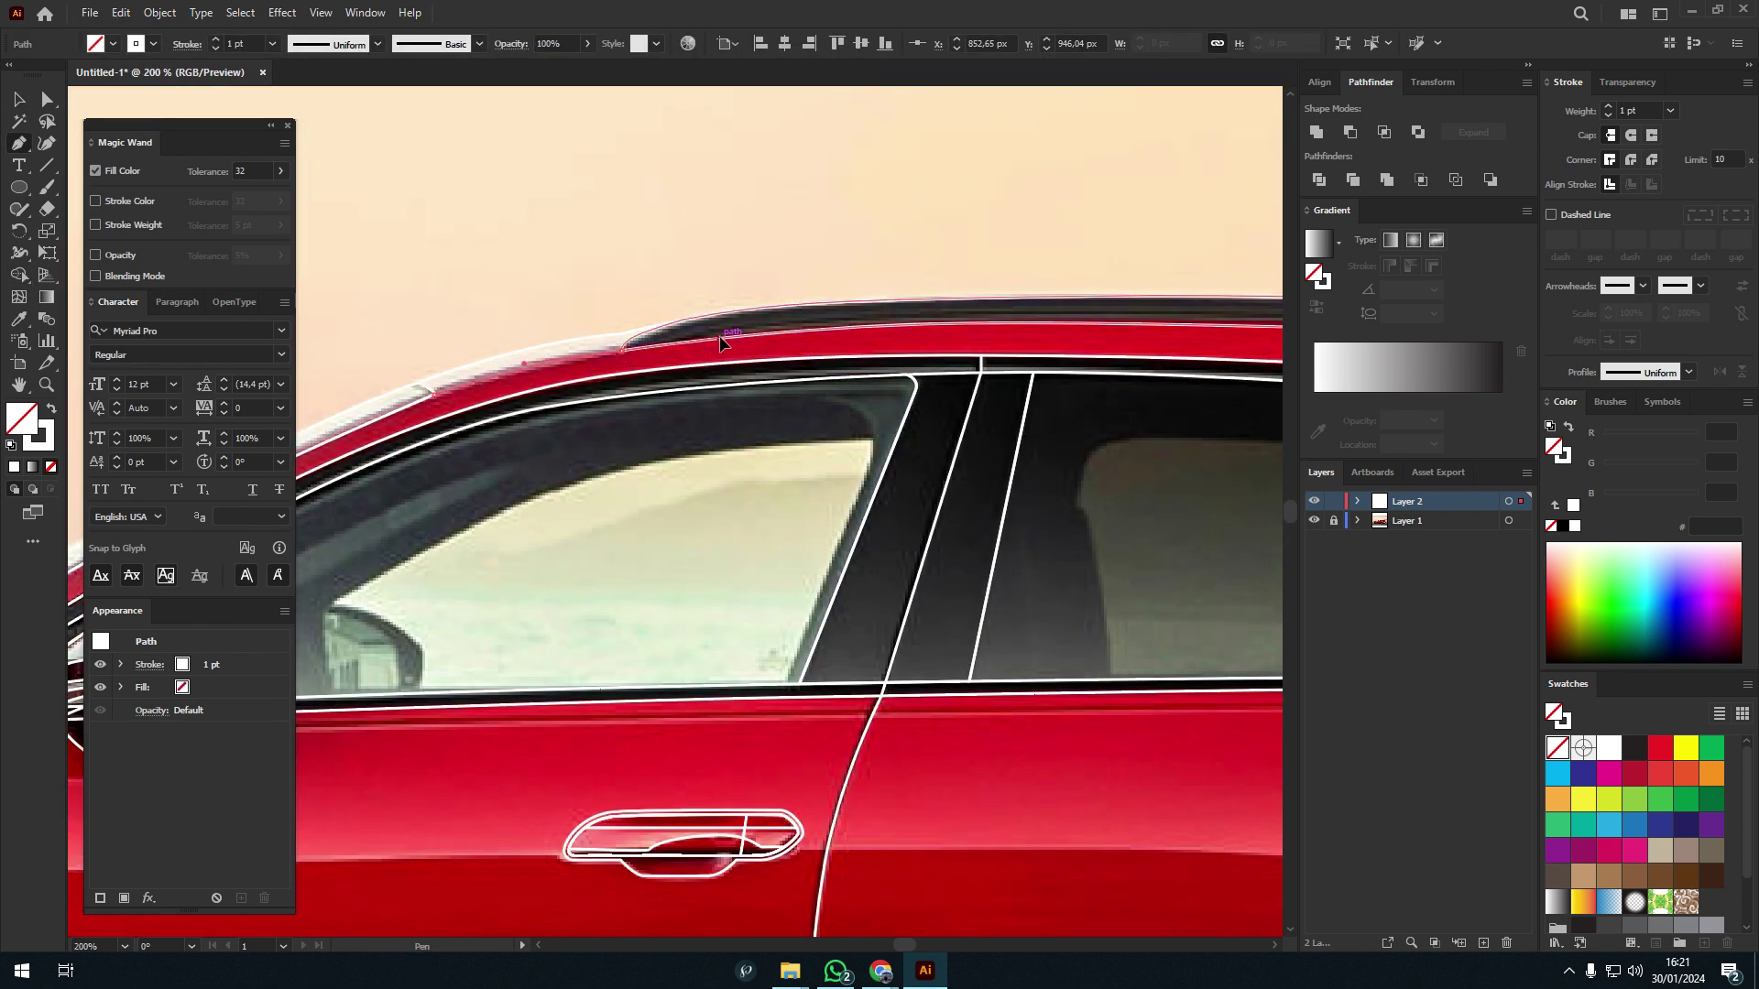
scroll(981, 371, "right", 3)
scroll(981, 371, "right", 3)
left_click(658, 384)
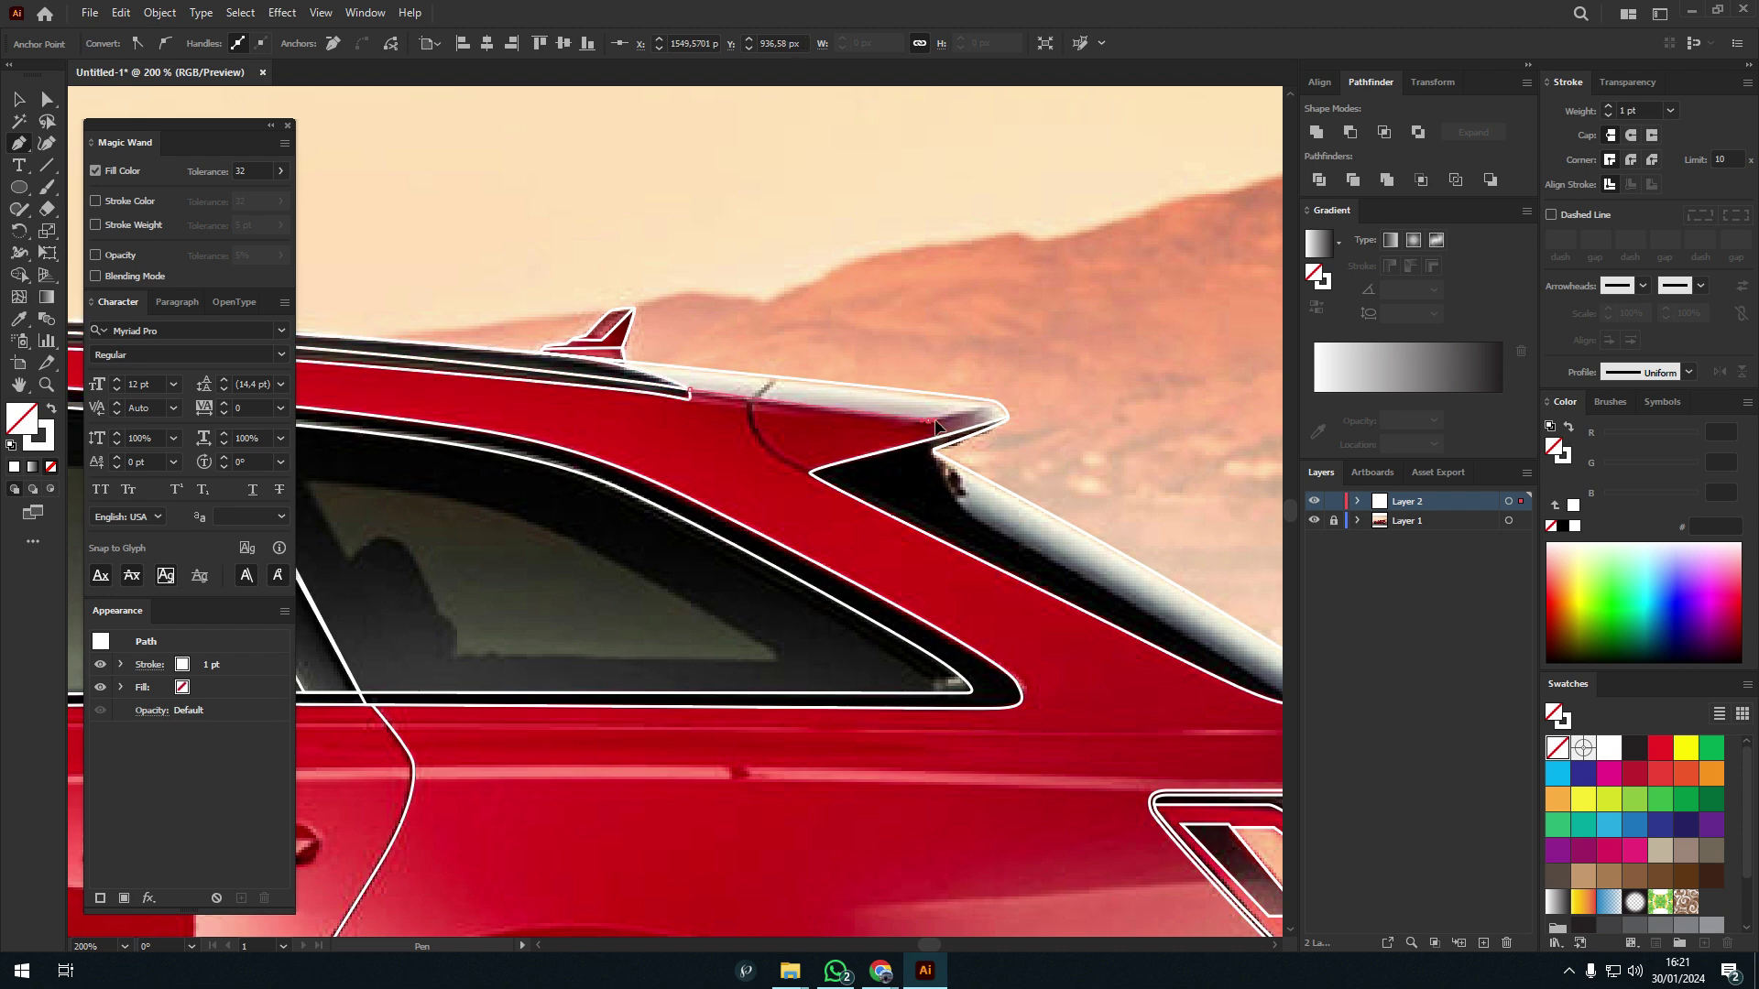
scroll(935, 425, "down", 3)
scroll(353, 378, "up", 4)
scroll(394, 393, "up", 4)
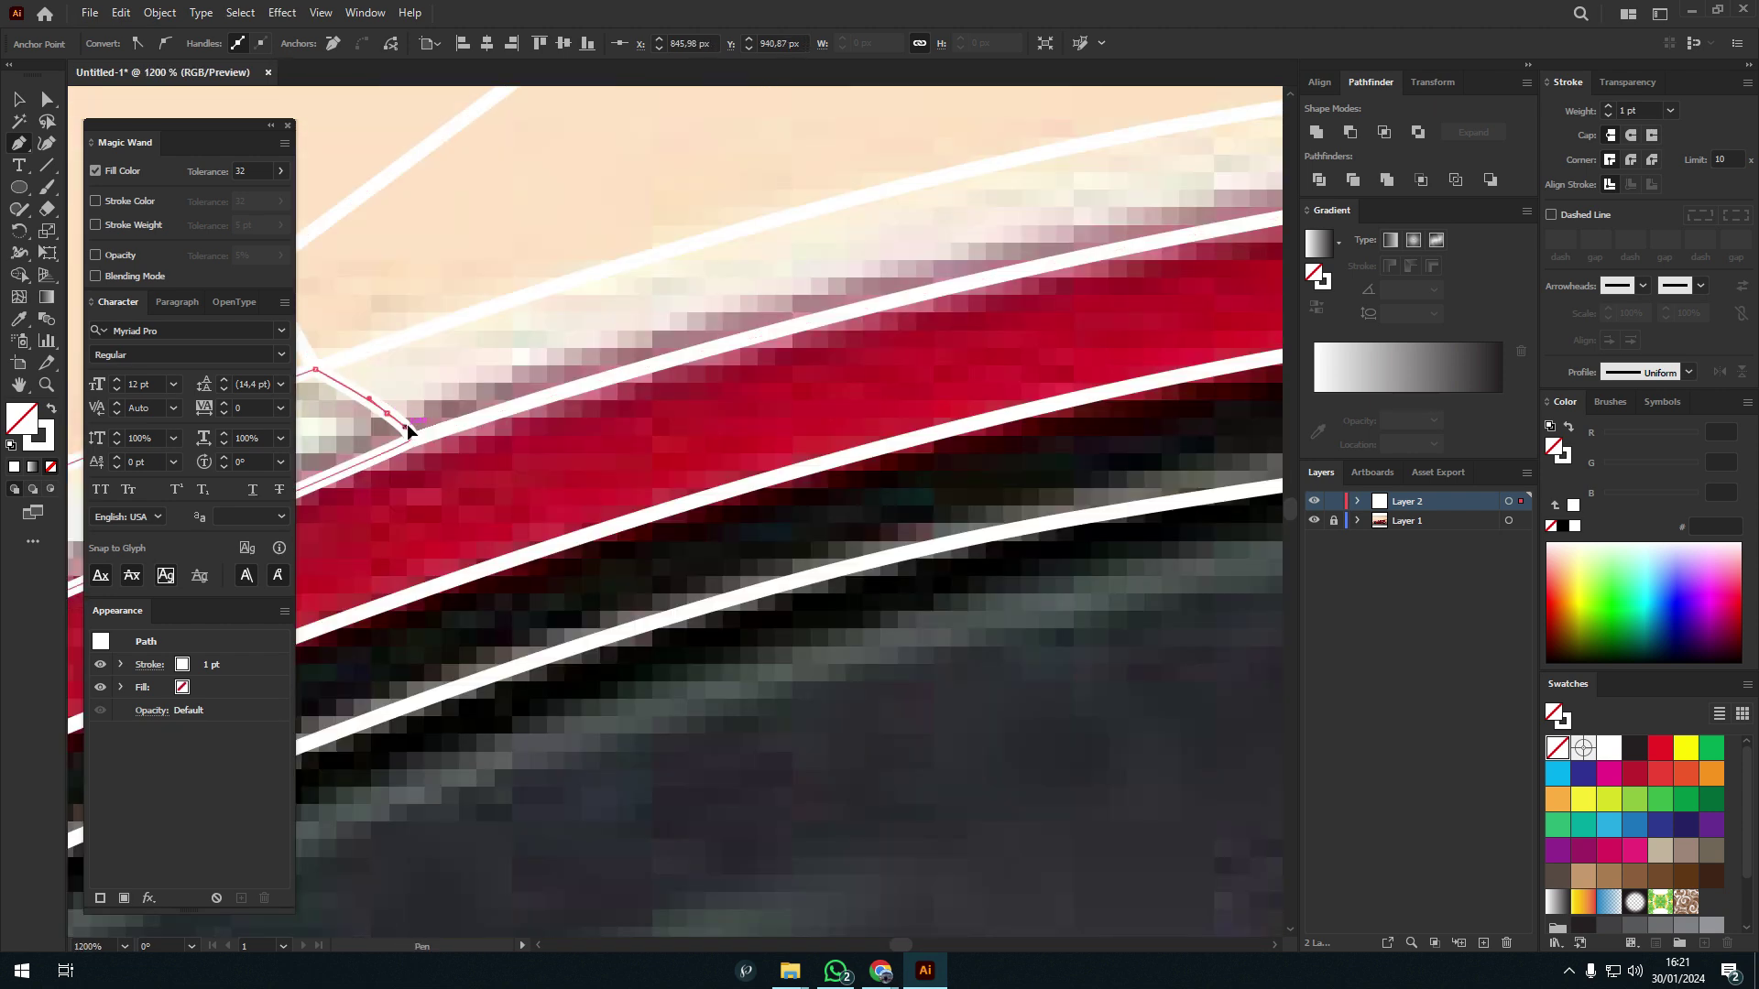
scroll(439, 346, "down", 6)
scroll(989, 396, "left", 2)
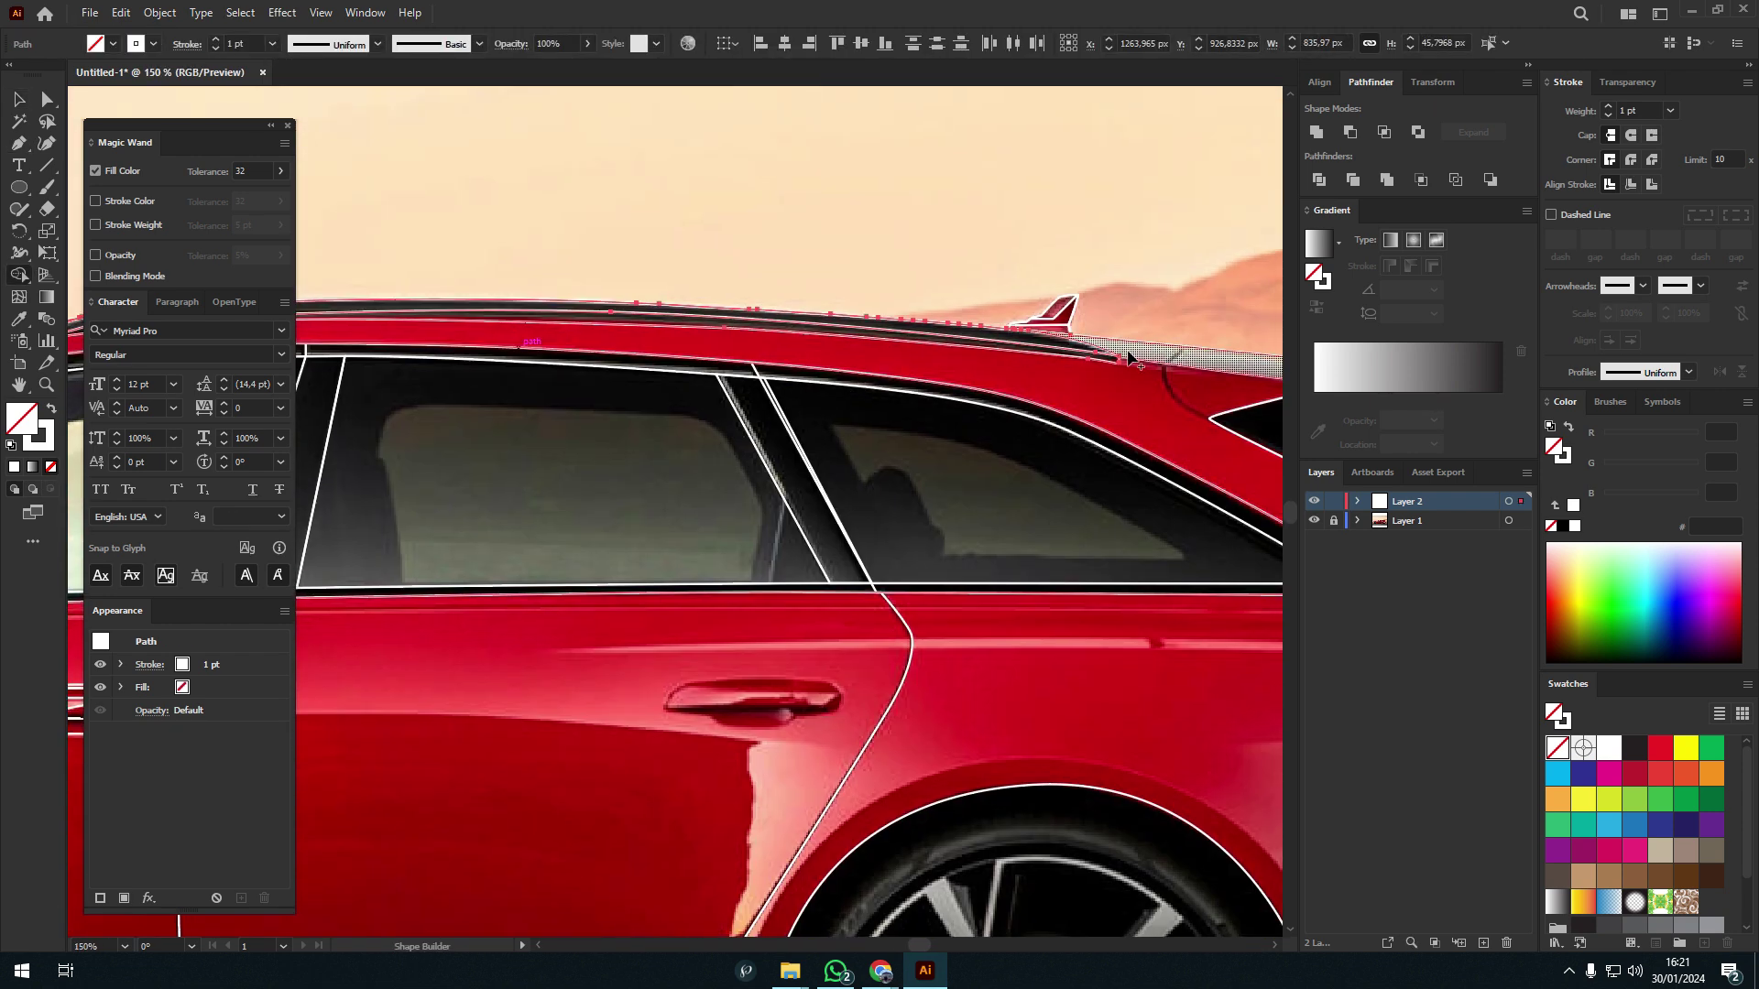
scroll(989, 396, "right", 5)
scroll(811, 309, "down", 2)
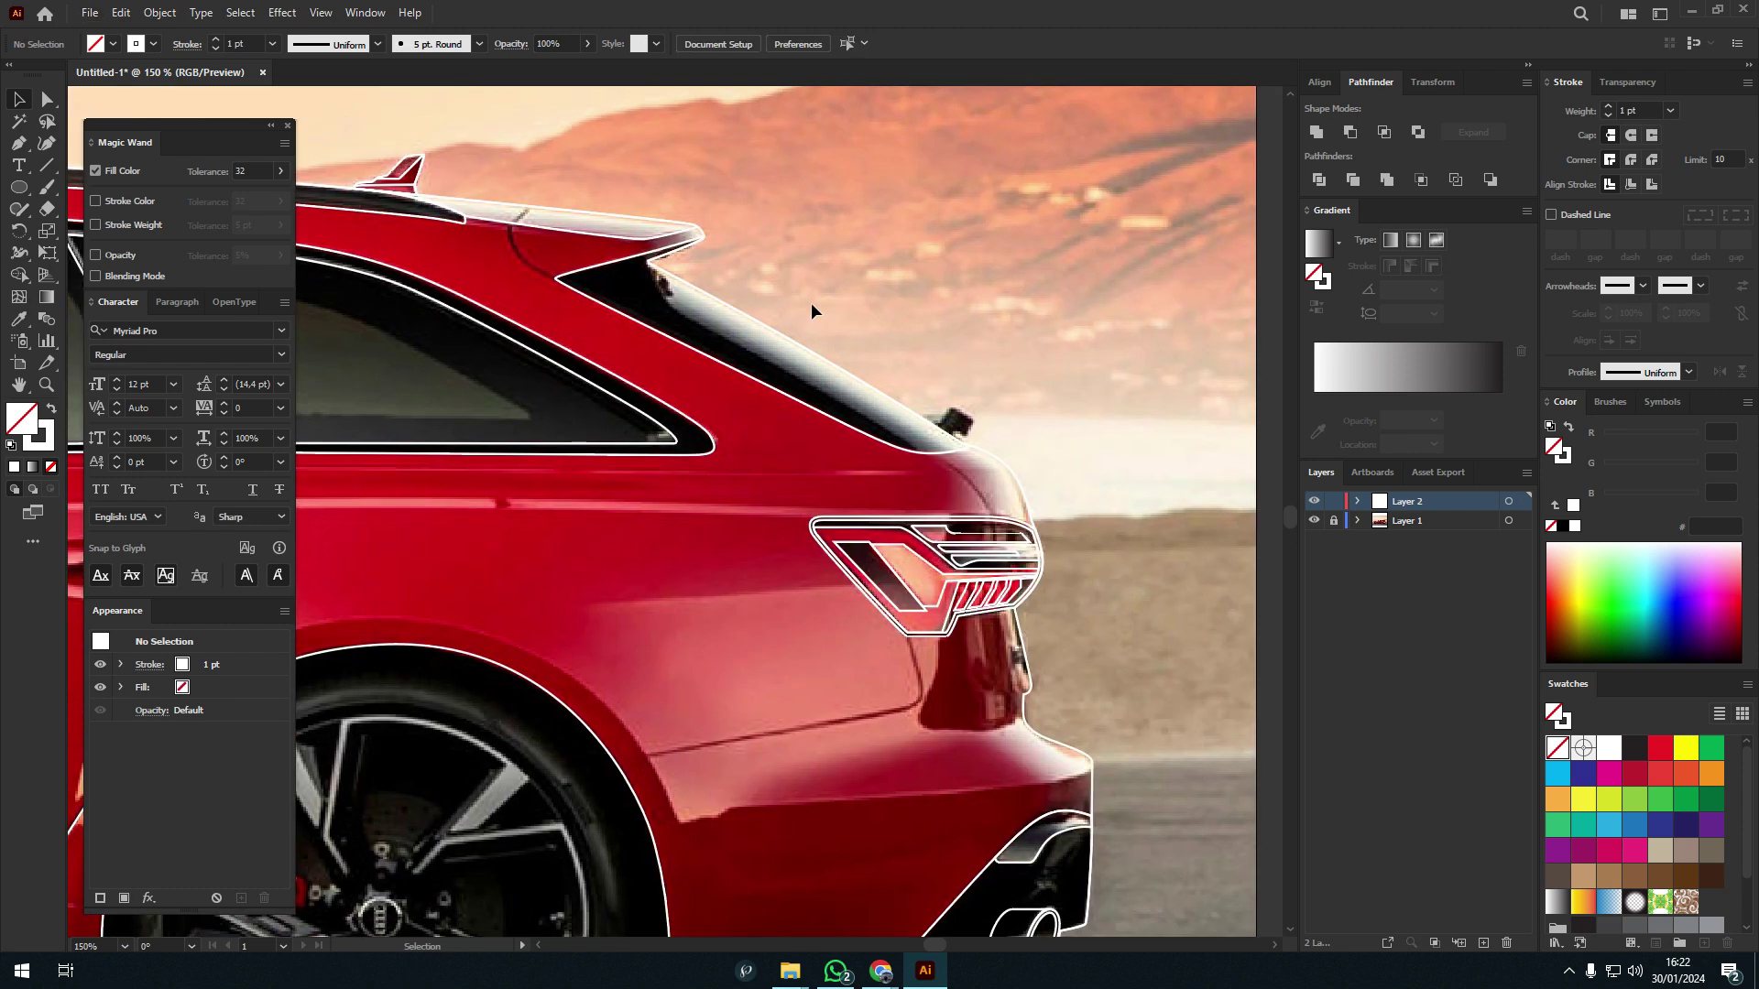
scroll(919, 394, "down", 3)
scroll(1010, 422, "up", 2)
scroll(960, 421, "up", 2)
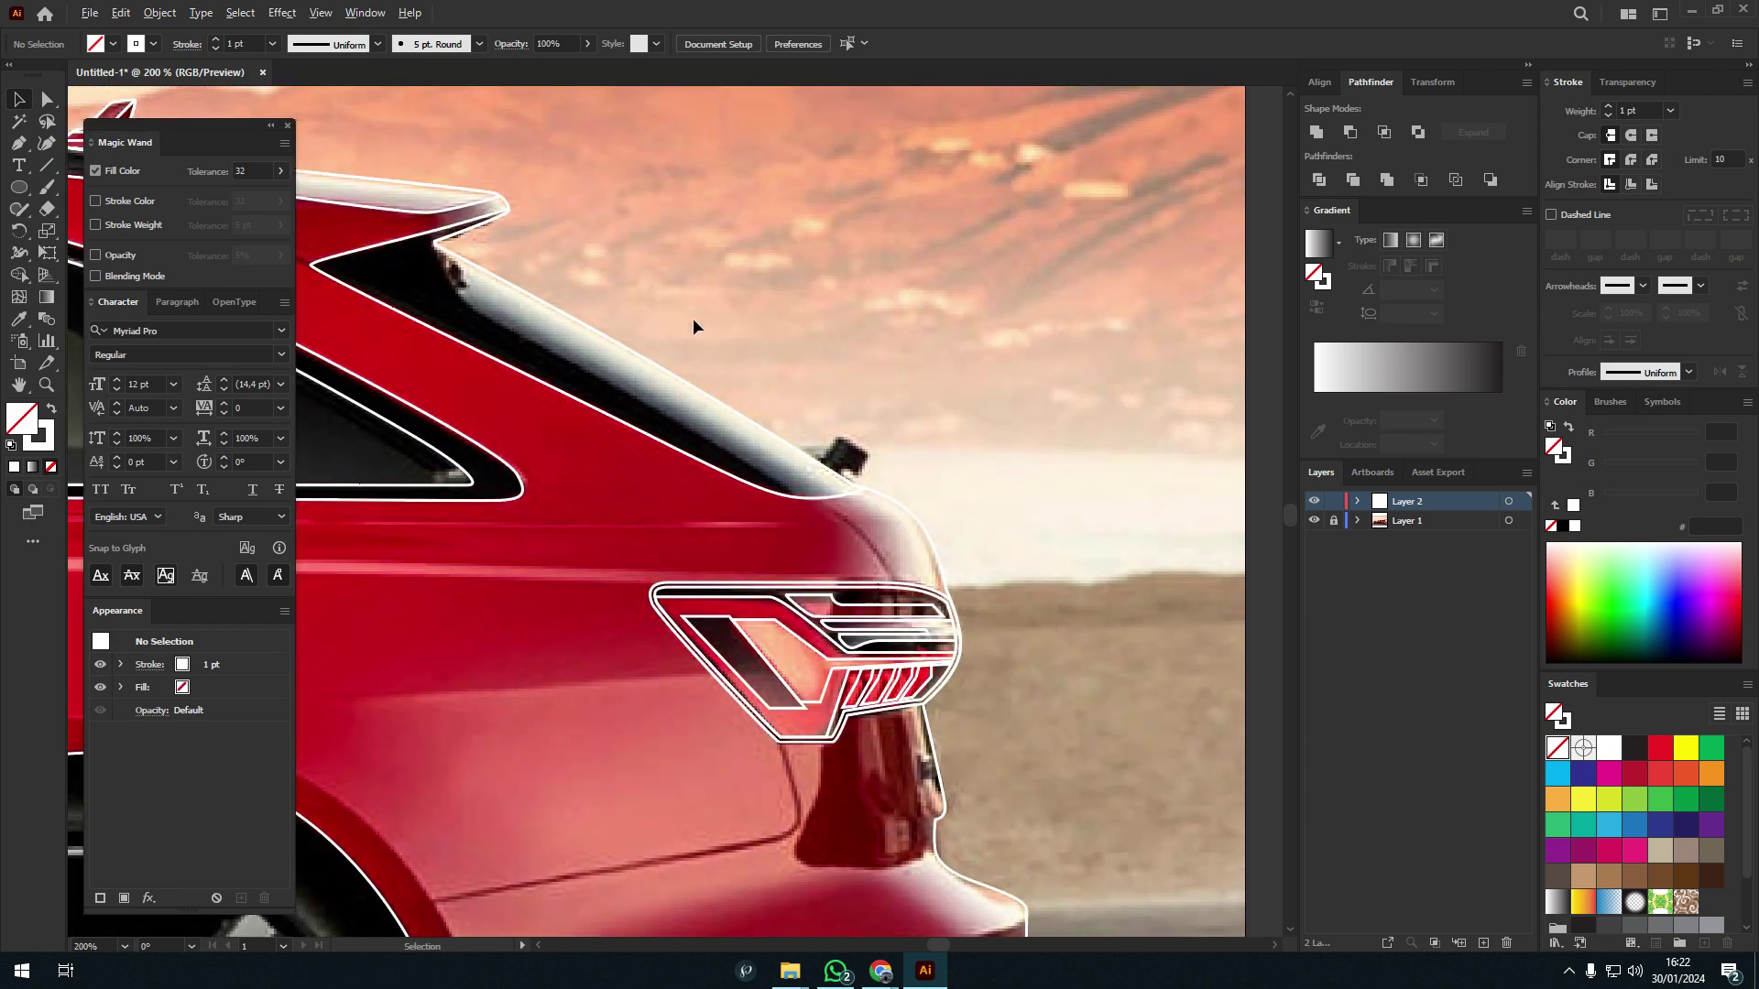
scroll(692, 317, "up", 2)
- Add a curved and final point along the spoiler, close the outline and deselect
left_click_drag(631, 460, 703, 516)
scroll(876, 608, "down", 3)
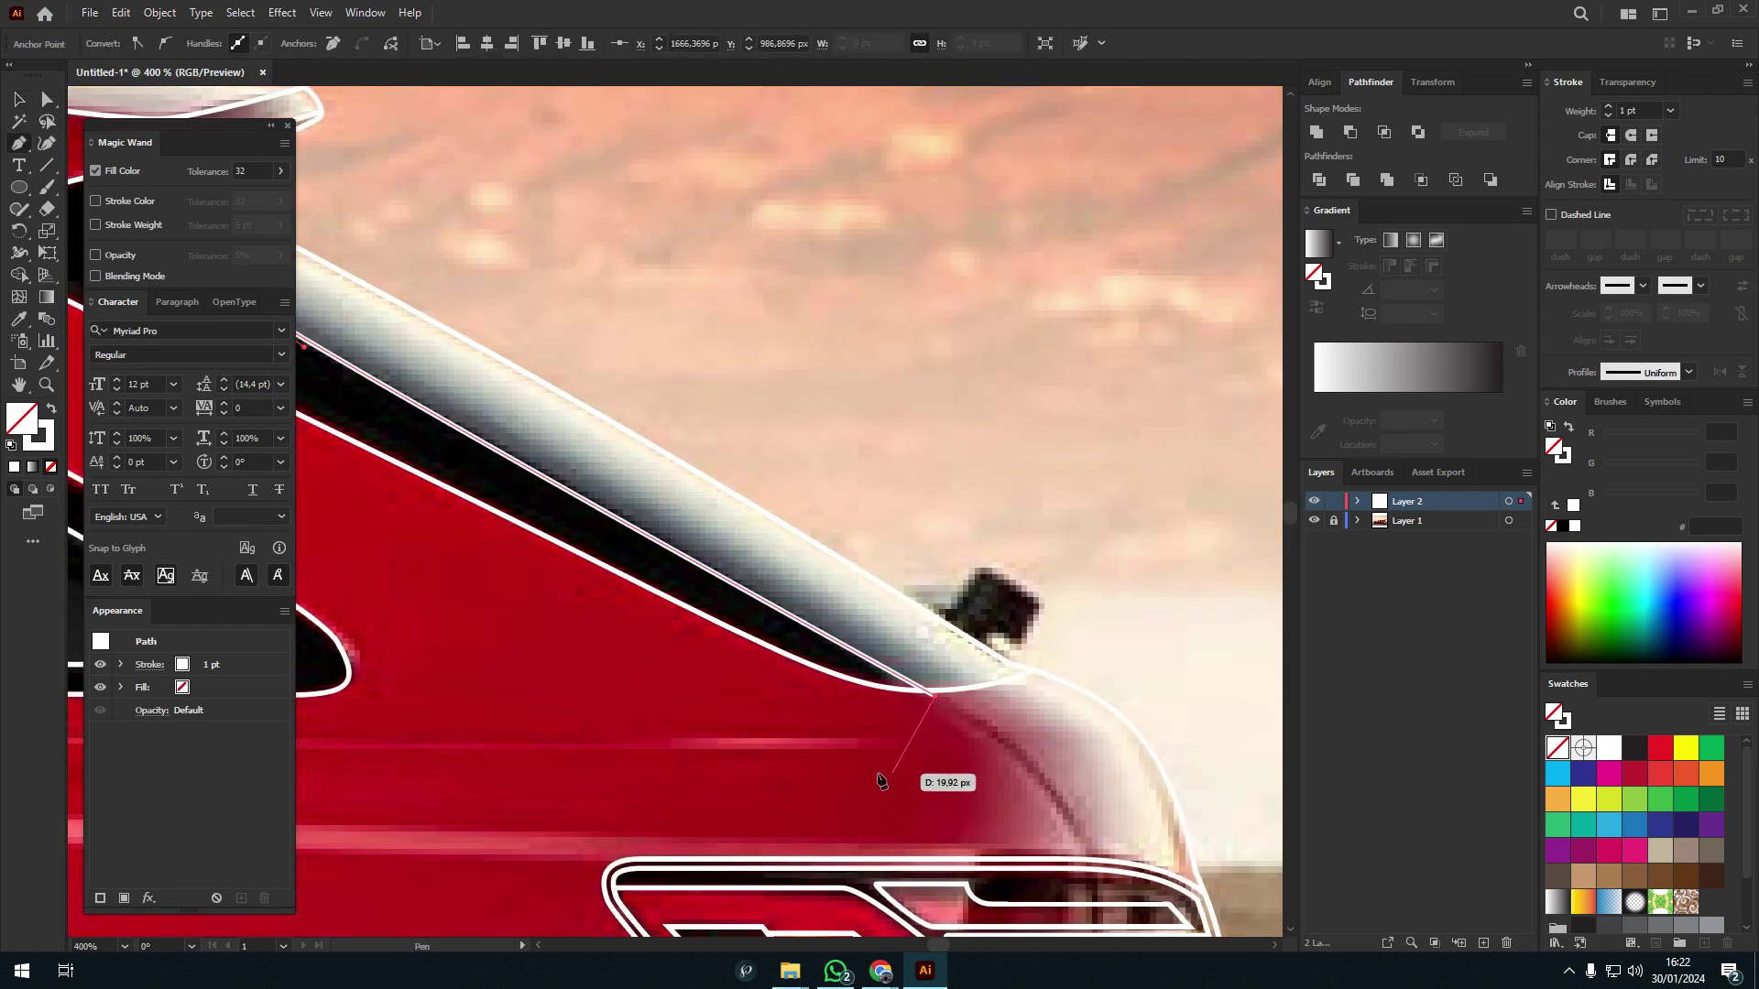
scroll(824, 458, "down", 1)
left_click(920, 418)
left_click(701, 405)
key("v")
left_click(948, 327)
scroll(948, 327, "down", 3)
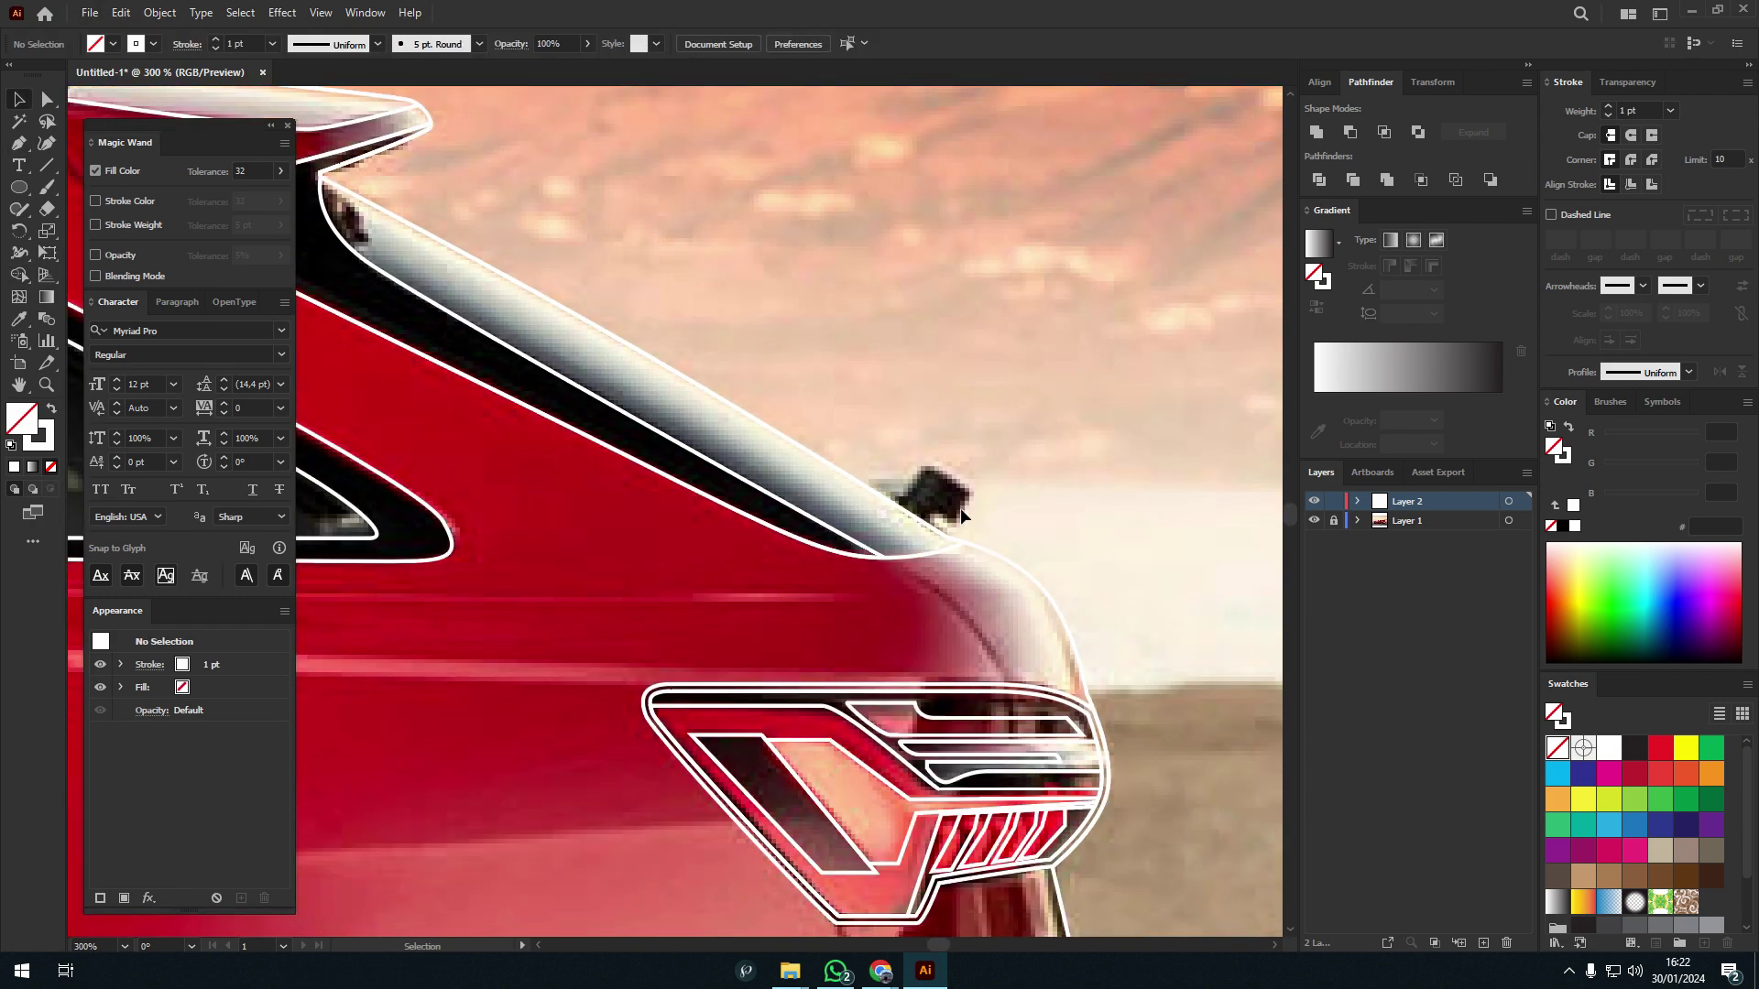
scroll(960, 507, "down", 2)
scroll(971, 443, "down", 2)
scroll(874, 385, "up", 1)
- Trace the first slanted streak below the toothed light strip with the Pen tool
scroll(567, 385, "up", 3)
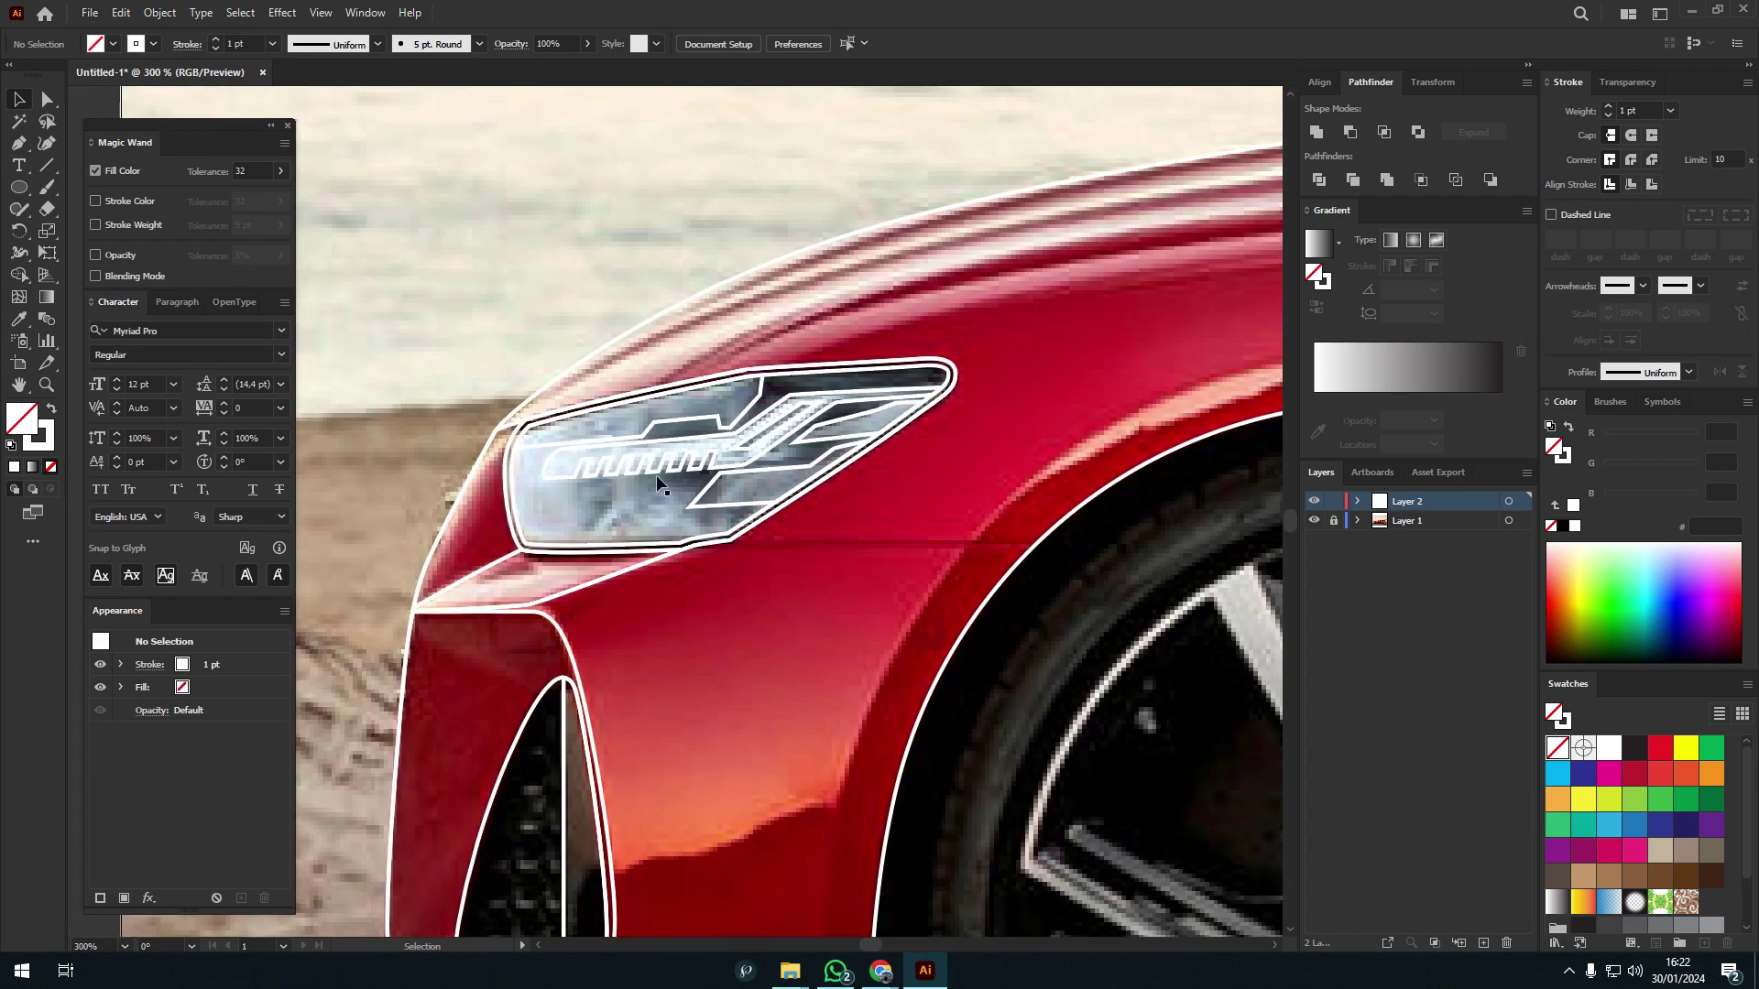
scroll(568, 394, "up", 2)
key("p")
left_click(863, 472)
left_click(769, 472)
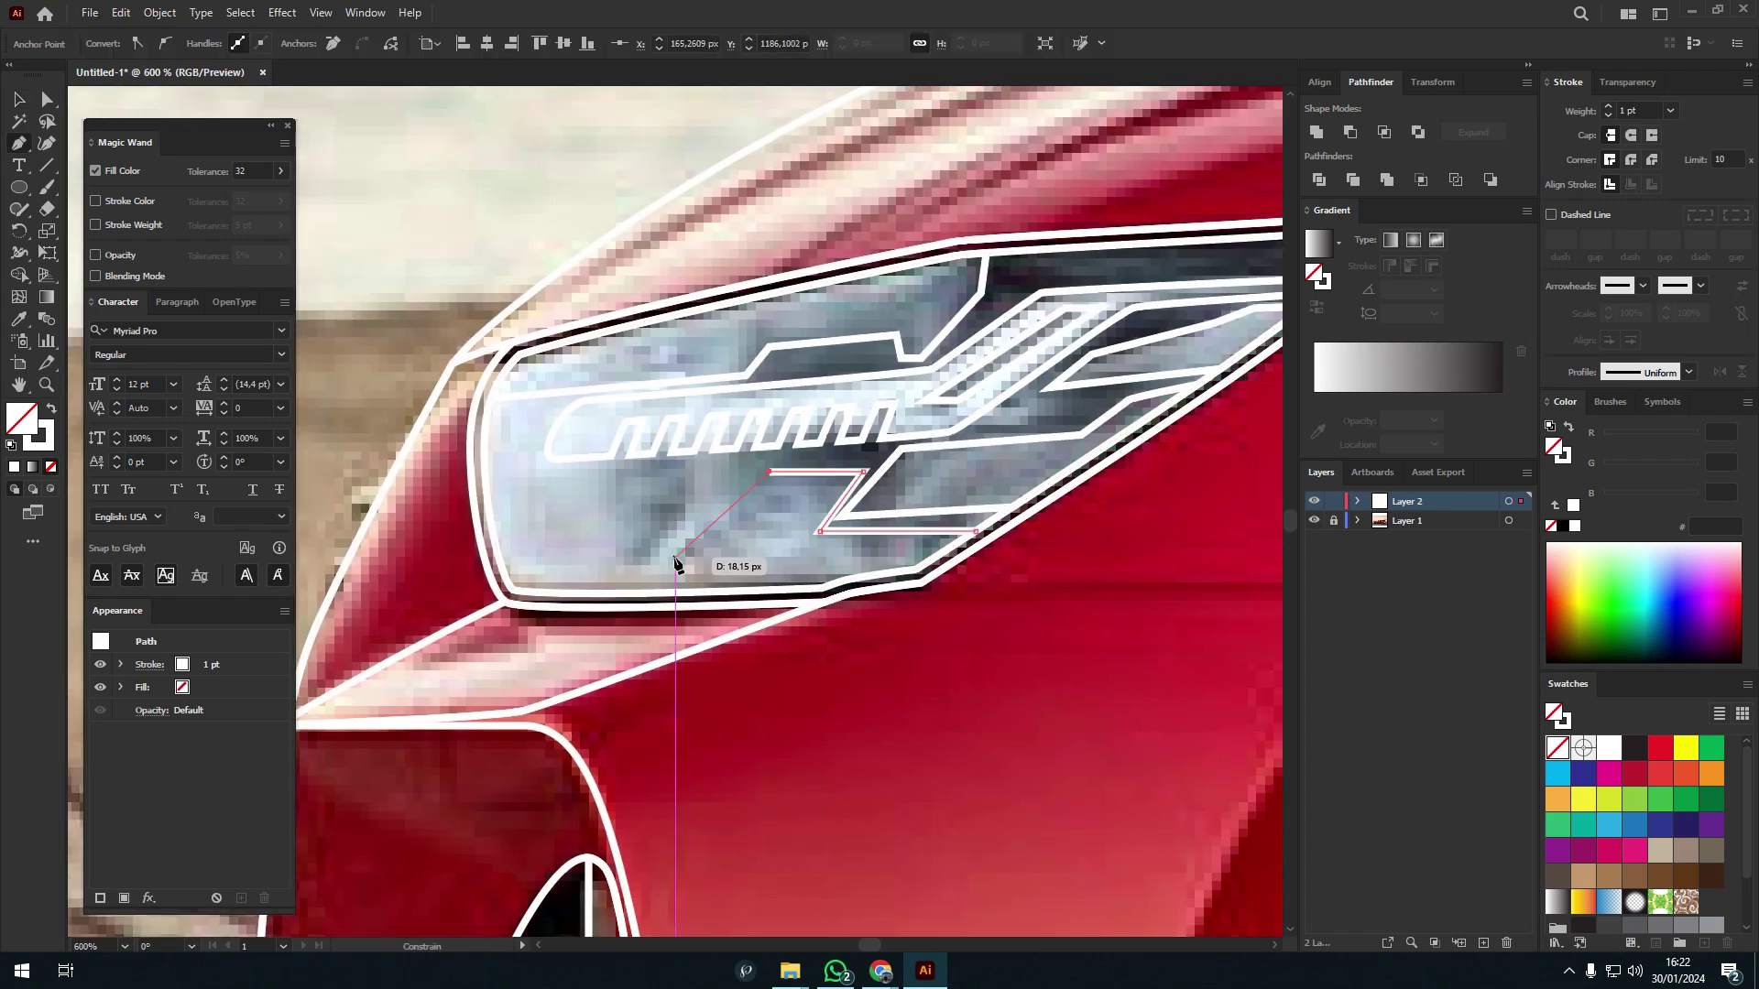
scroll(536, 484, "down", 3)
scroll(686, 458, "up", 3)
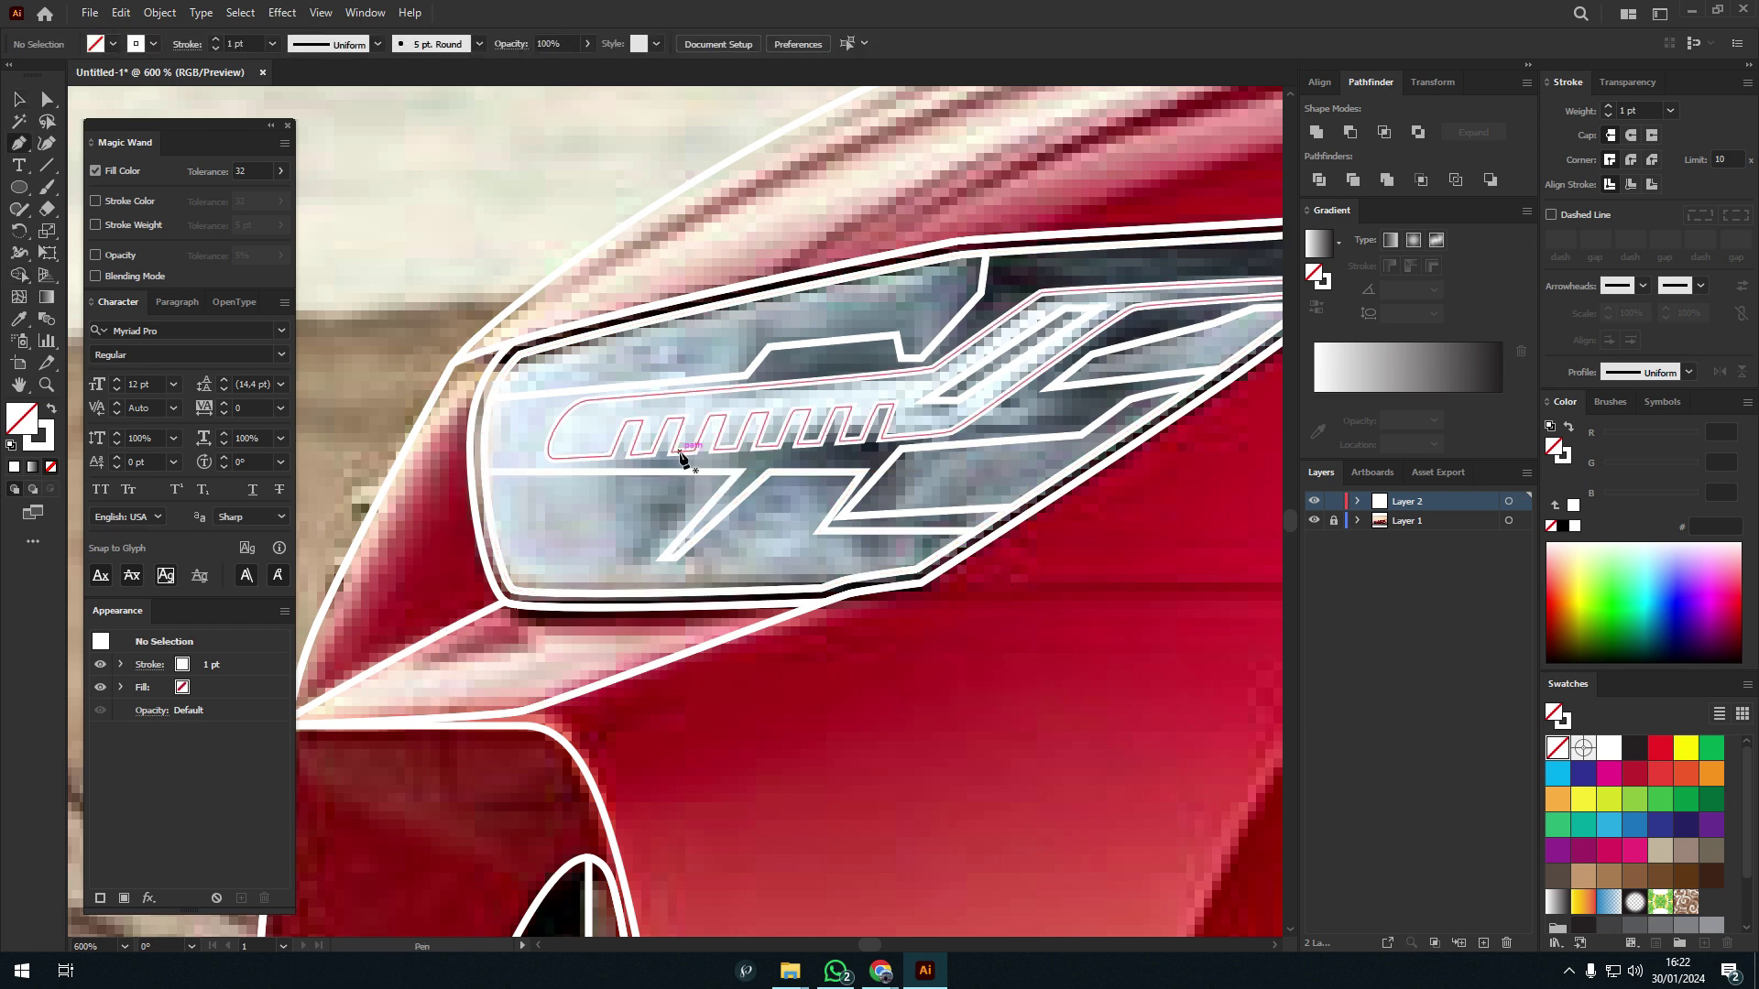
- Trace the second slanted streak inside the headlight, then select the toothed light-strip path
left_click(618, 549)
left_click(638, 550)
left_click(672, 452)
key("v")
scroll(789, 411, "up", 1)
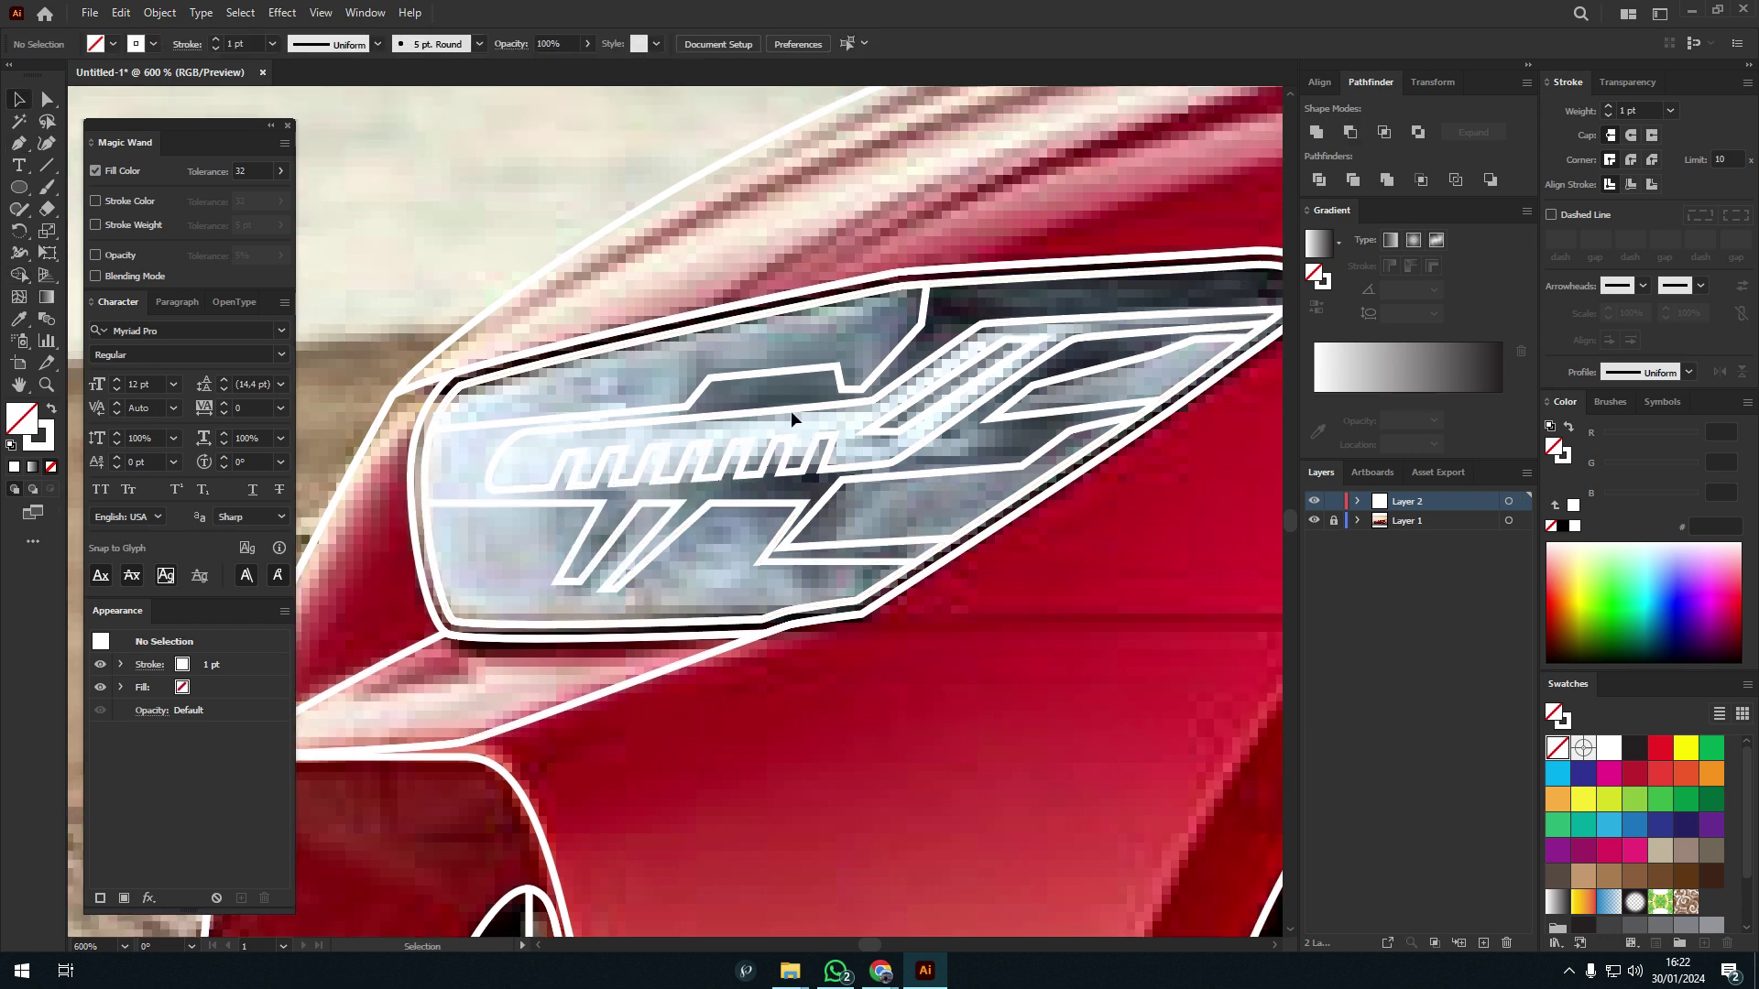
left_click(793, 426)
- Fill the toothed light strip with a gradient using a light-blue stop sampled from the headlight
key("shift+x")
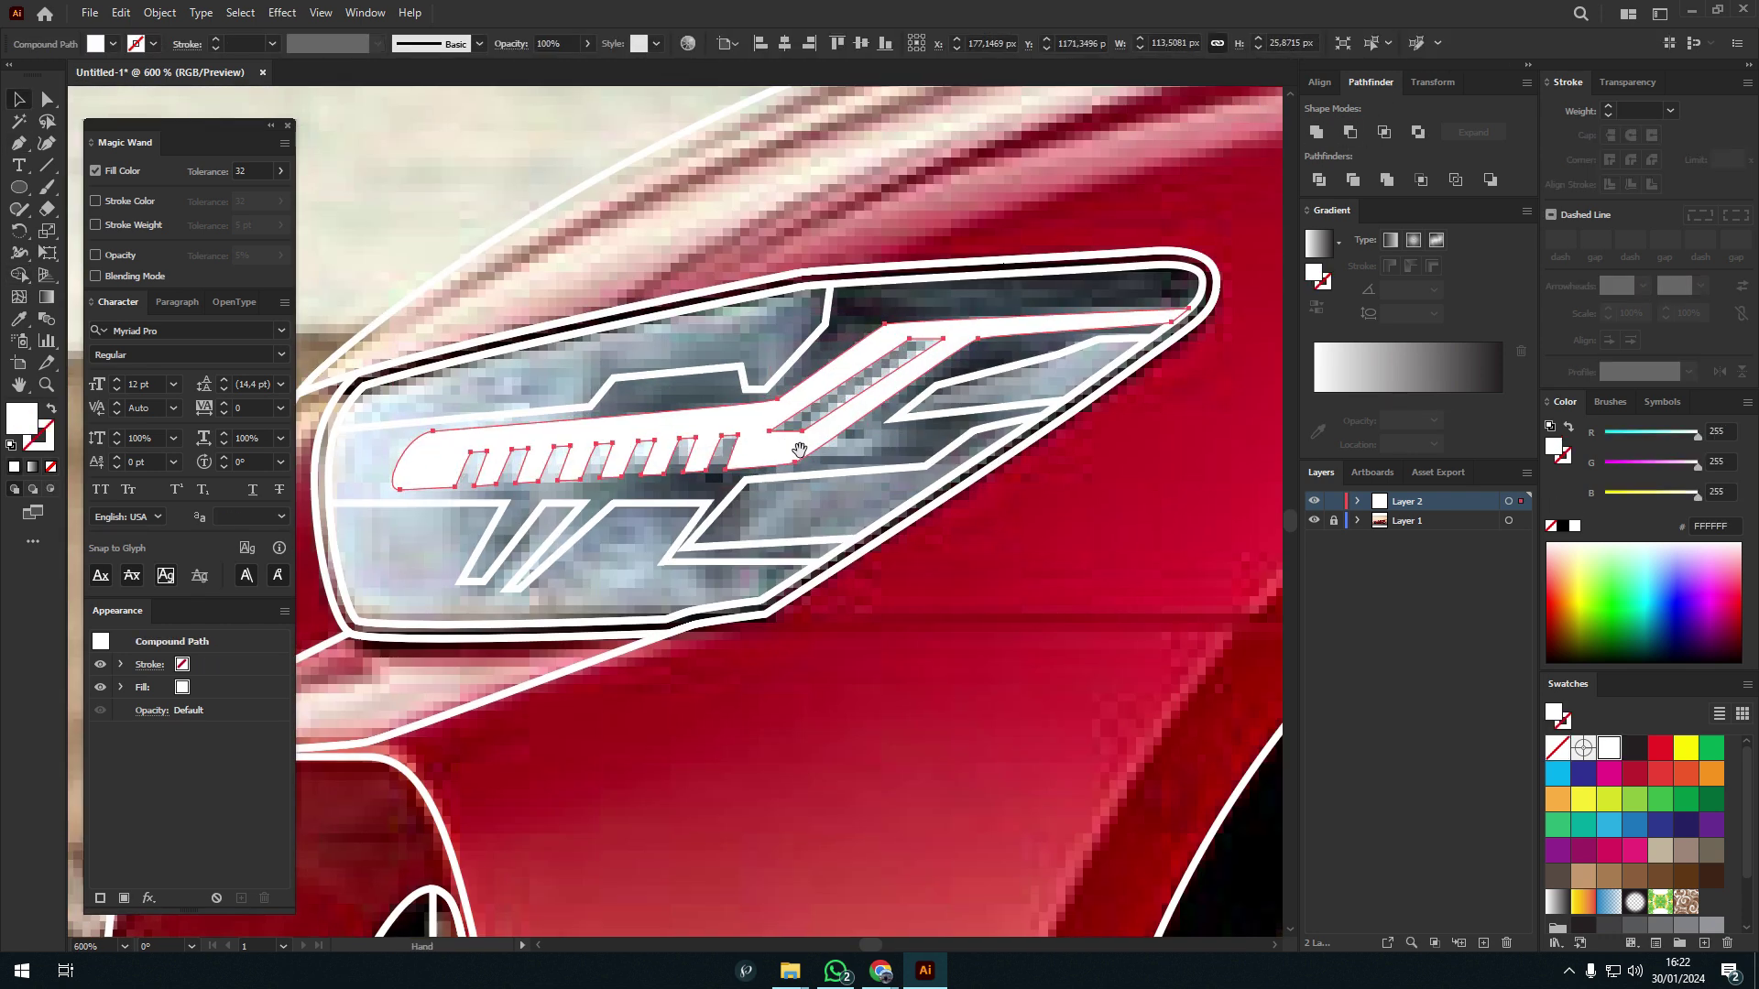
left_click(1368, 394)
left_click(1317, 395)
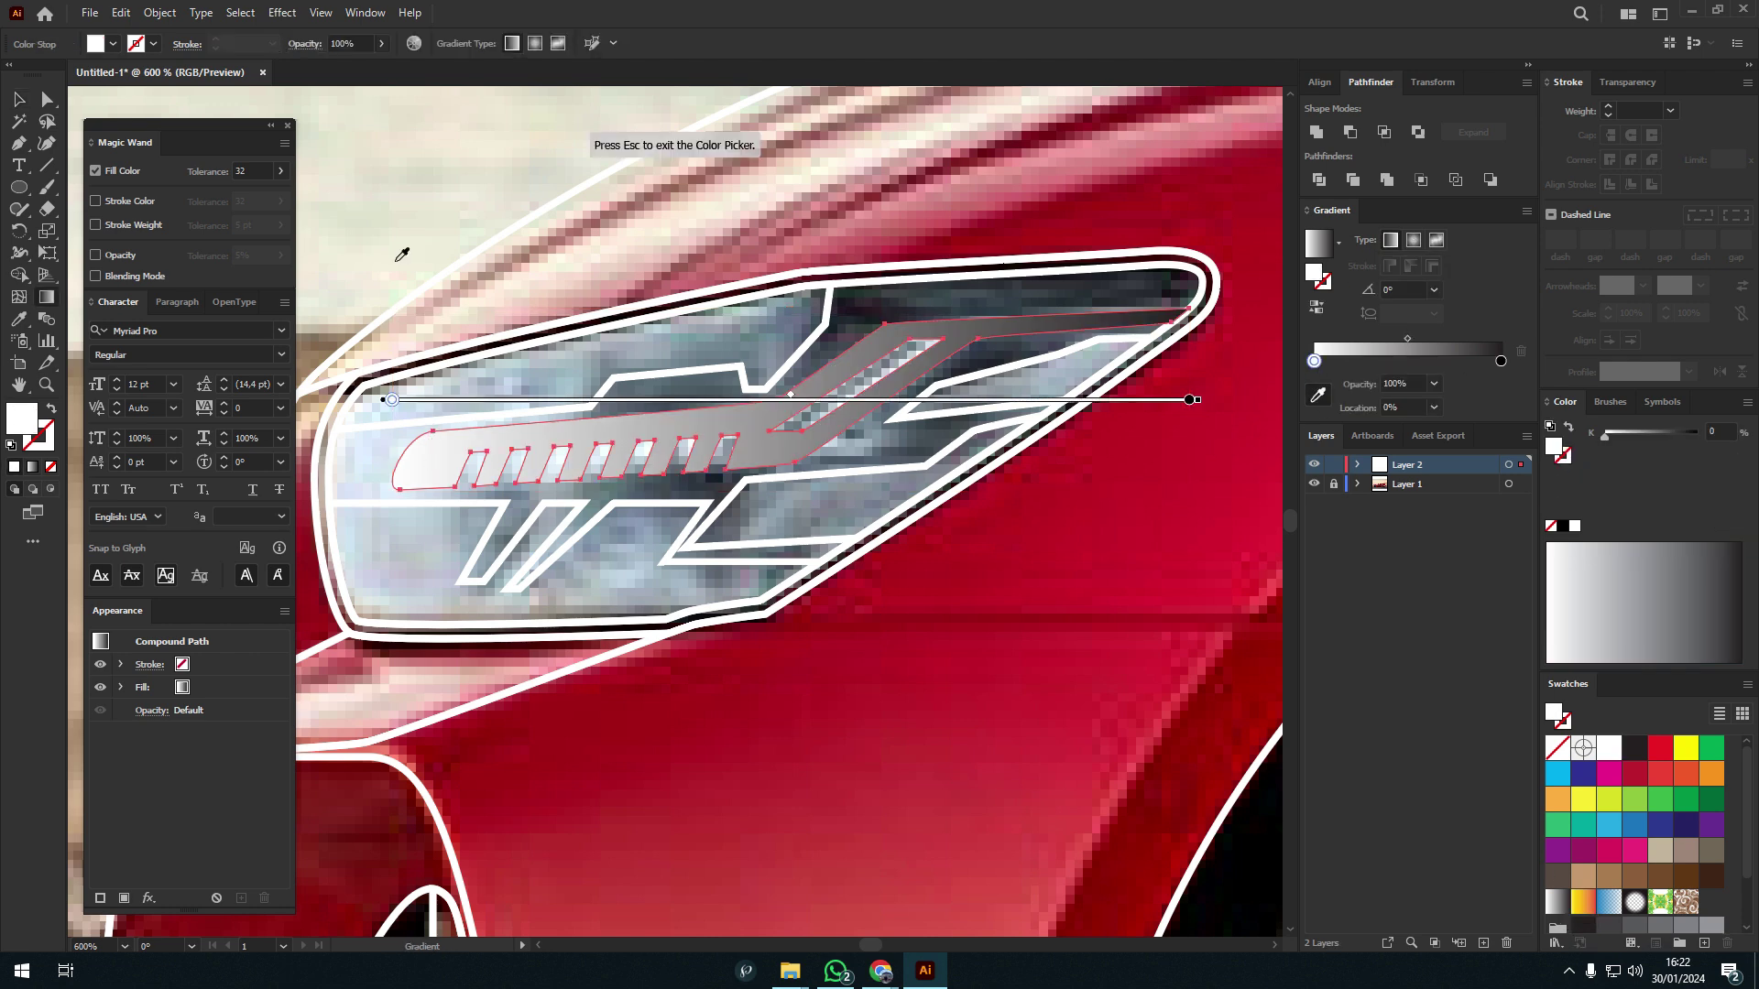
left_click(362, 449)
- Load the Makin Lengkap swatch library and enlarge and reposition its panel
left_click(1556, 927)
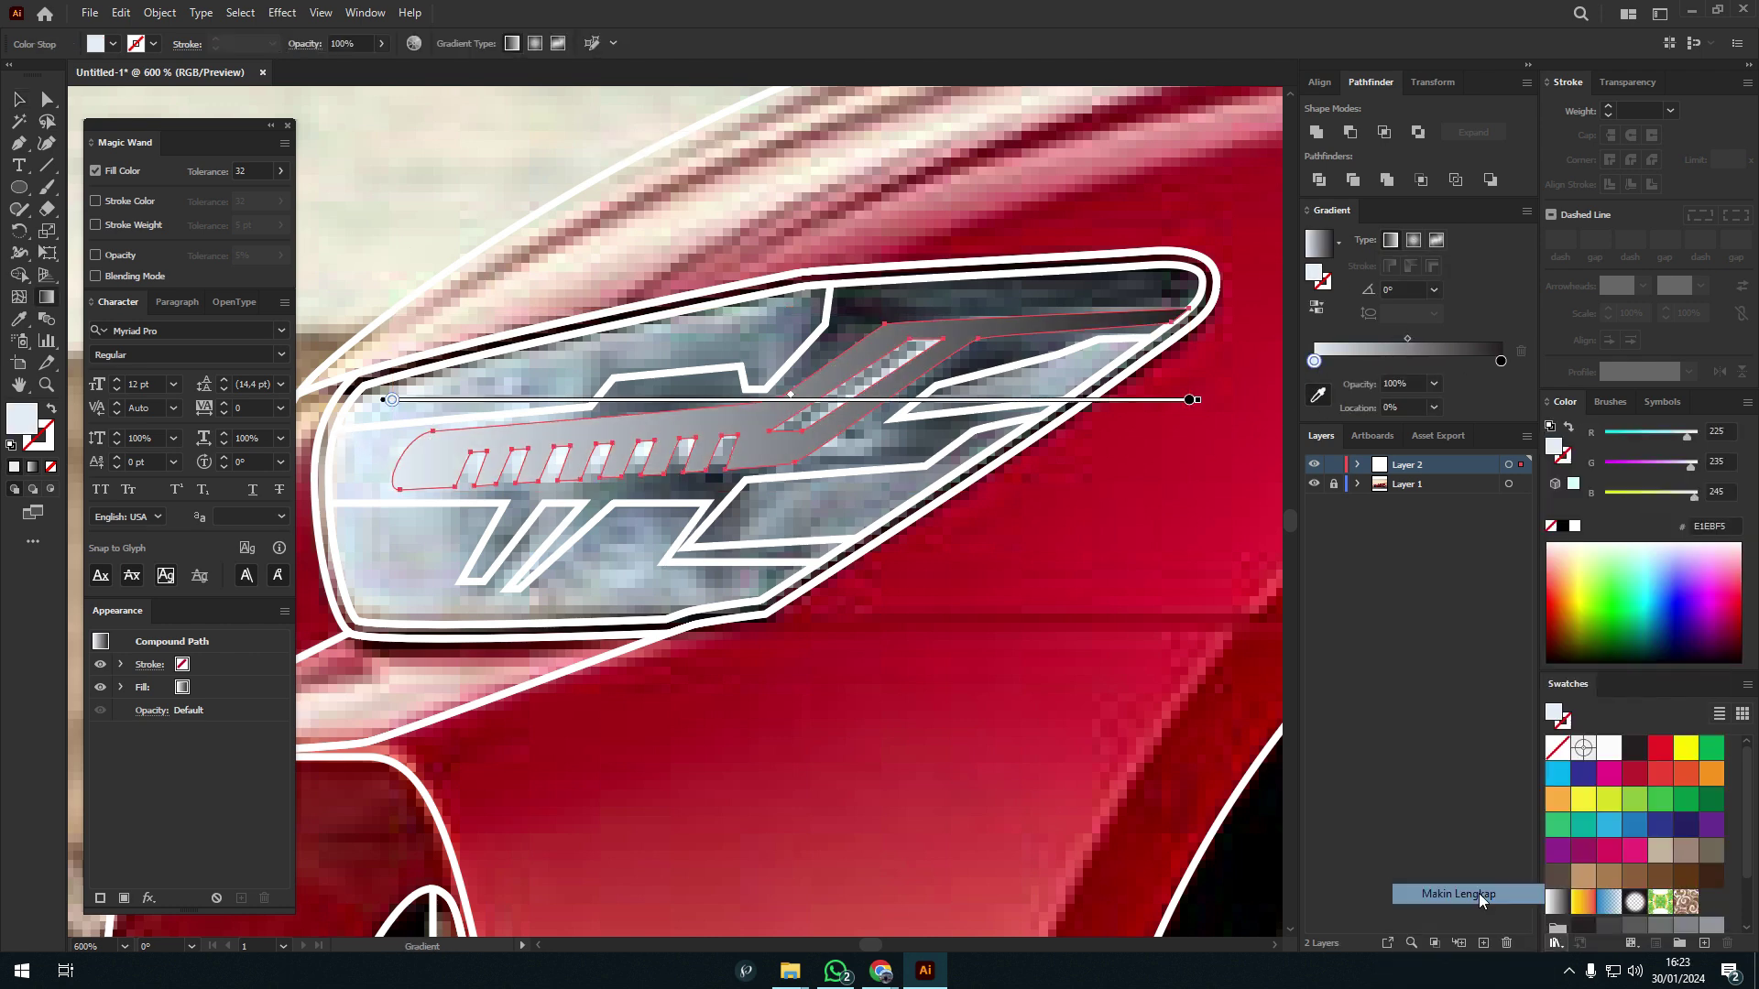
left_click(1465, 894)
left_click_drag(880, 571, 880, 953)
mouse_move(870, 449)
left_mouse_down()
mouse_move(1241, 361)
mouse_move(1089, 455)
left_mouse_up()
scroll(1236, 596, "up", 1)
- Set the strip gradient to run vertically from grey AFAFAF to white
left_click(1500, 361)
left_click_drag(1313, 367, 1314, 362)
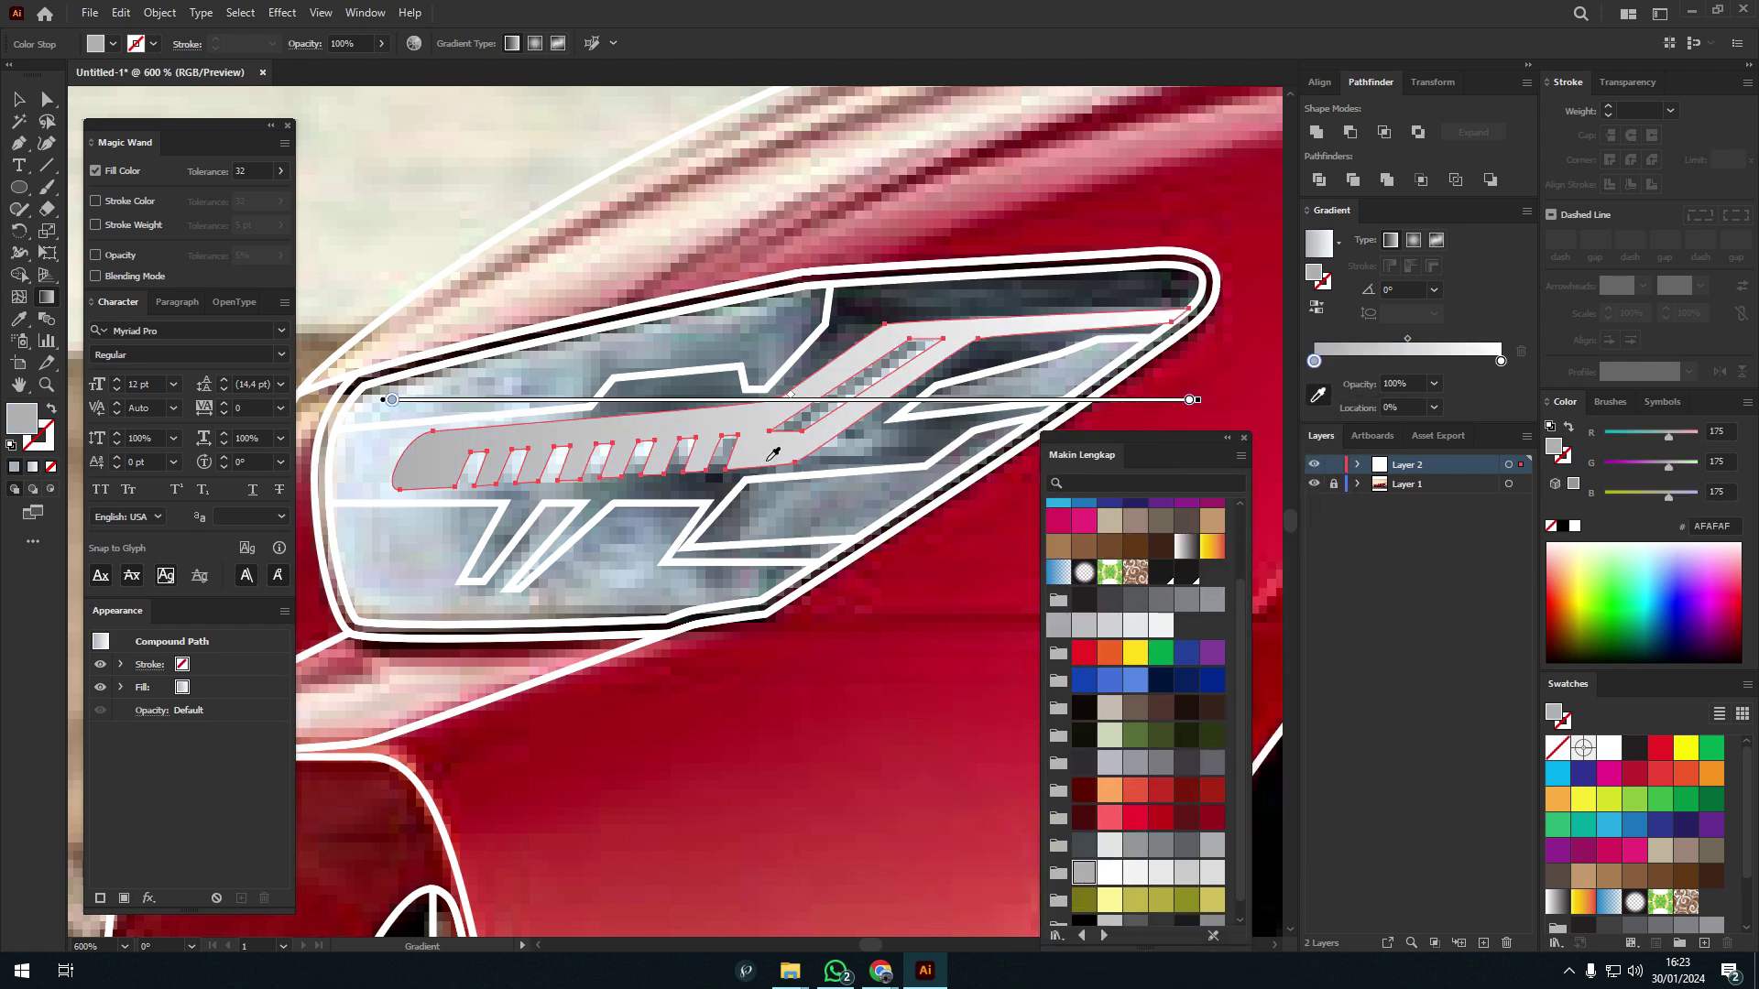
key("v")
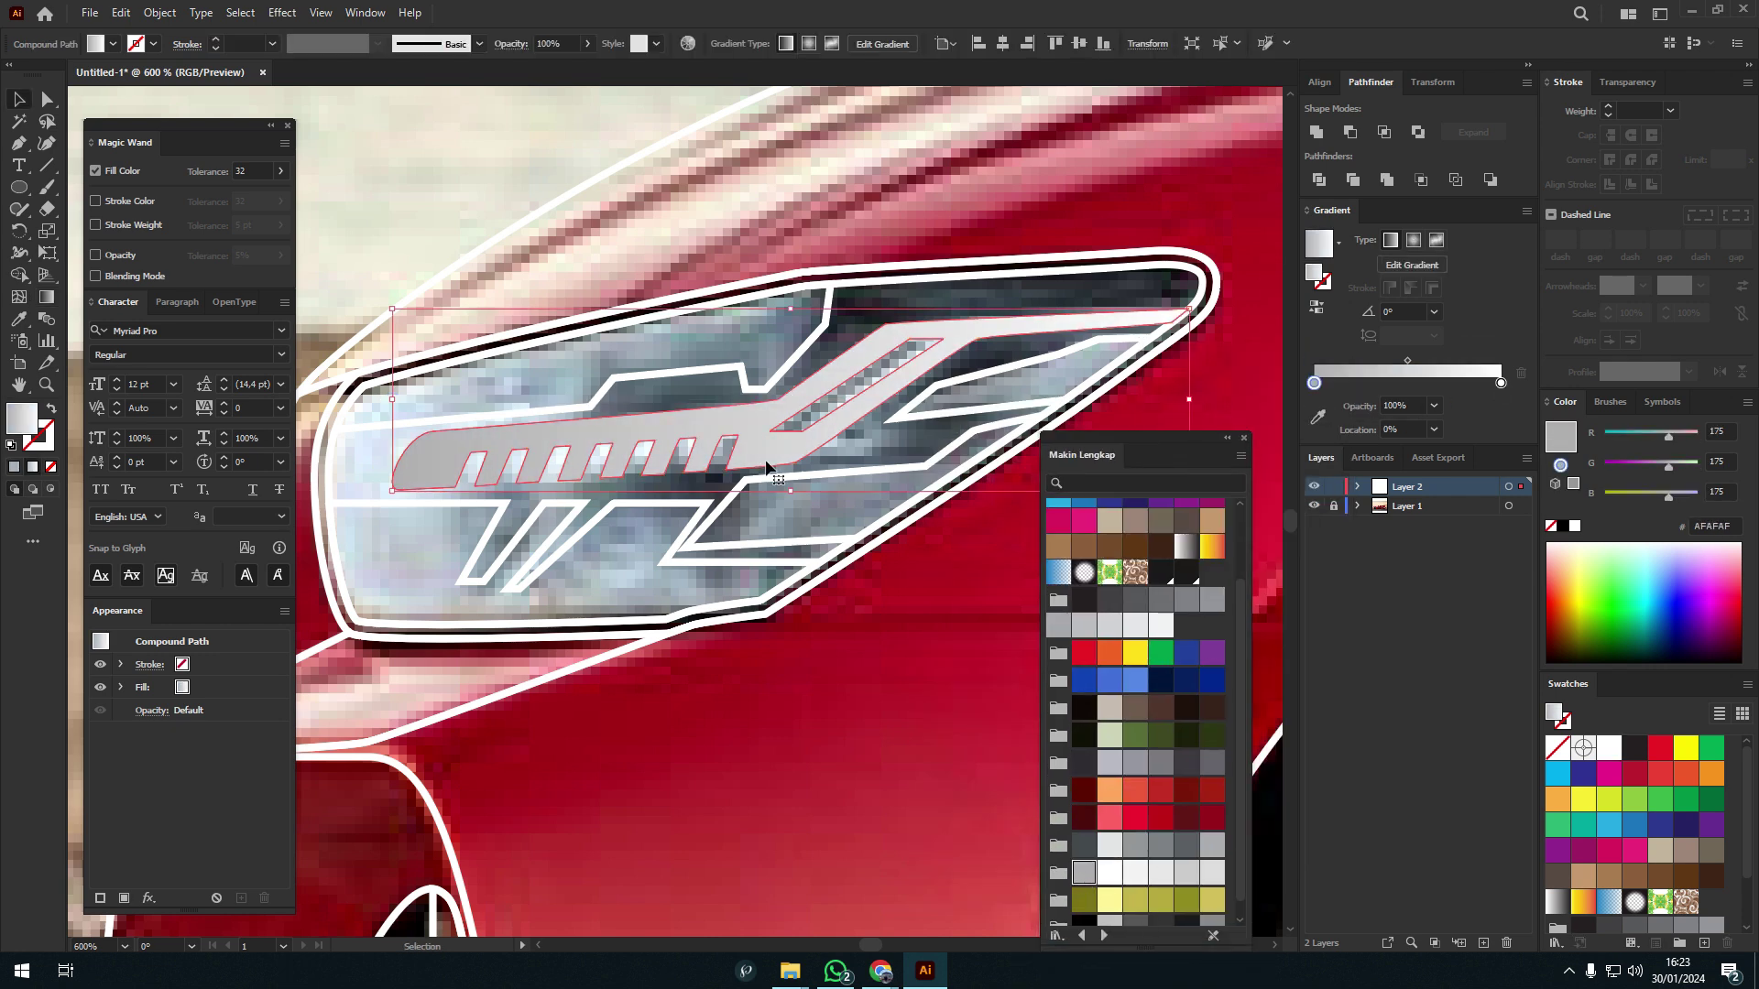
left_click(885, 424)
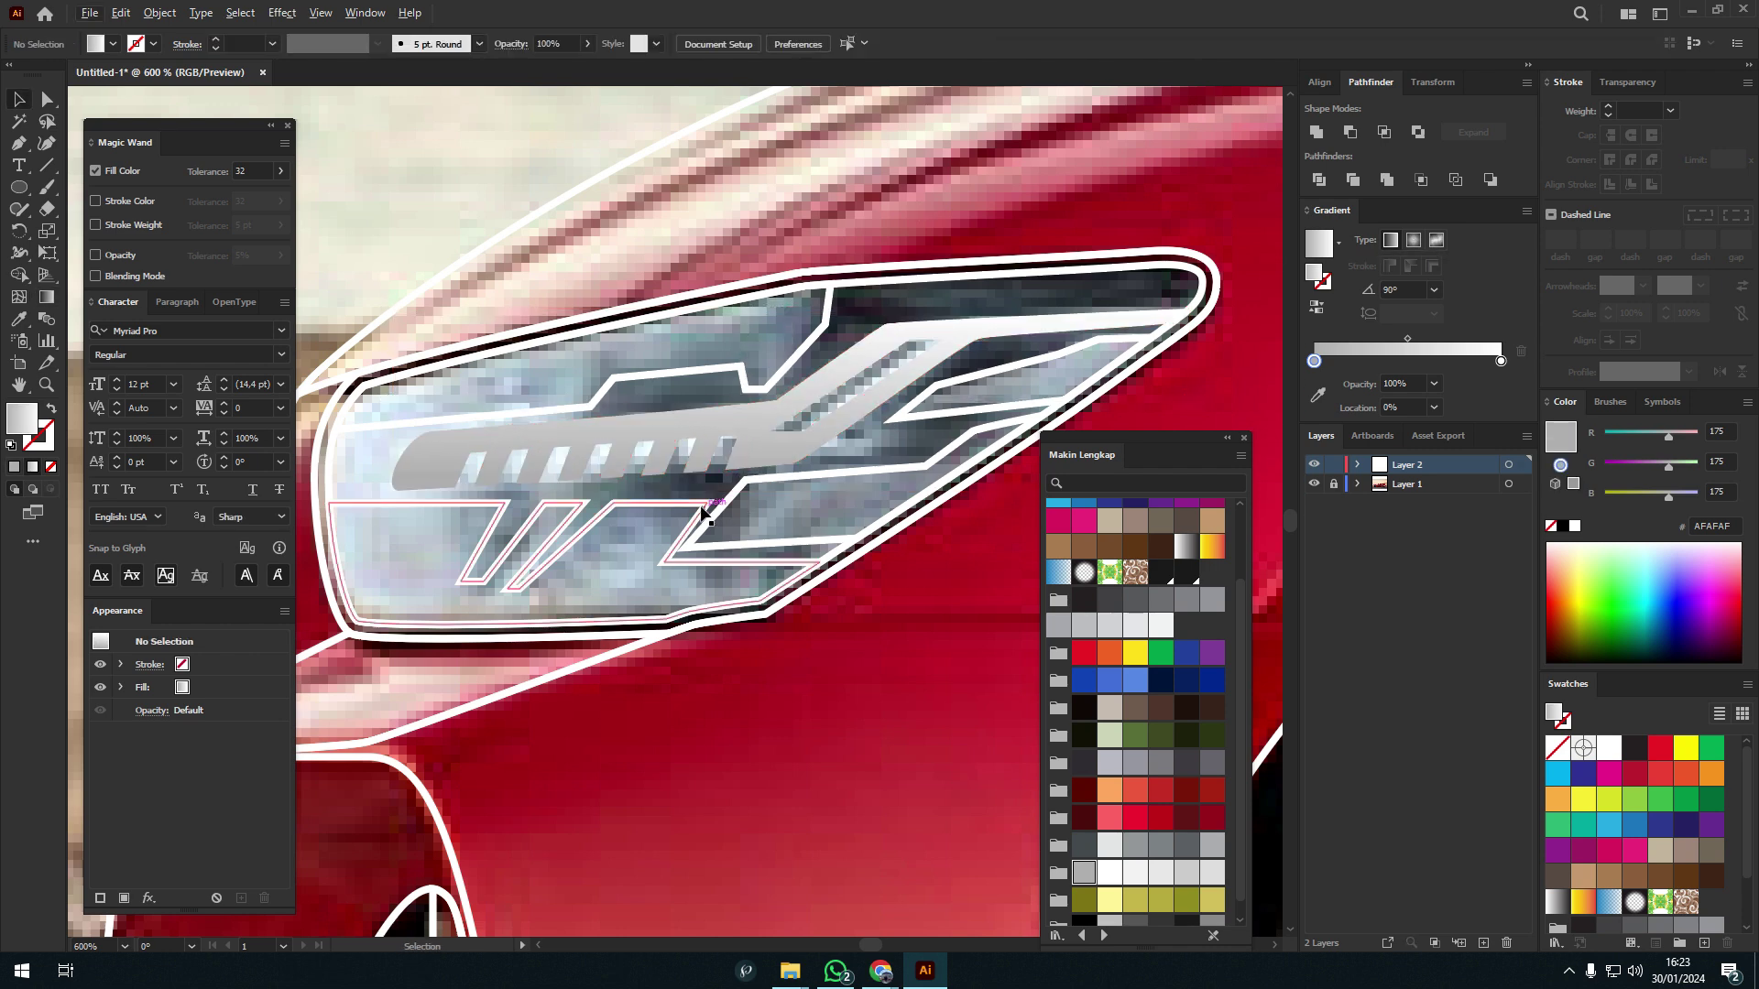
- Apply the grey gradient to the upper slot and the lower parallelogram shapes
scroll(797, 476, "up", 1)
scroll(797, 476, "right", 1)
left_click(898, 444)
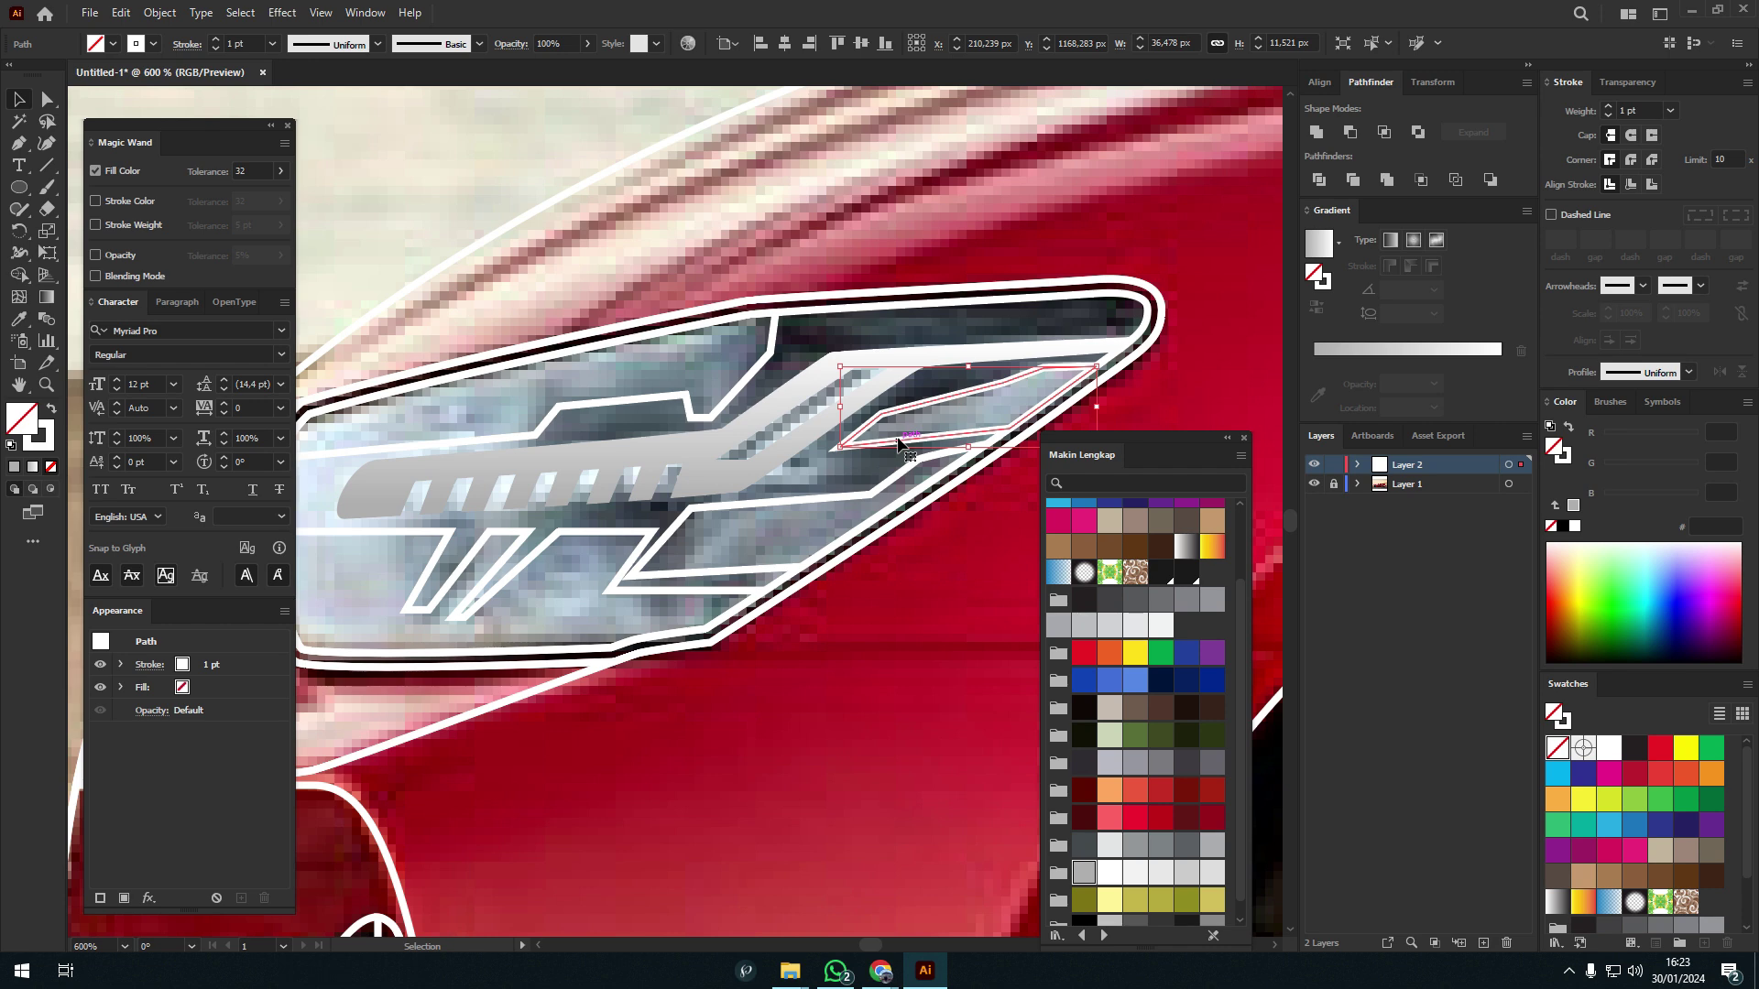
key("period")
left_click(778, 549)
key("period")
left_click(933, 540)
- Run the gradient vertically across the lower headlight shape
scroll(932, 541, "left", 2)
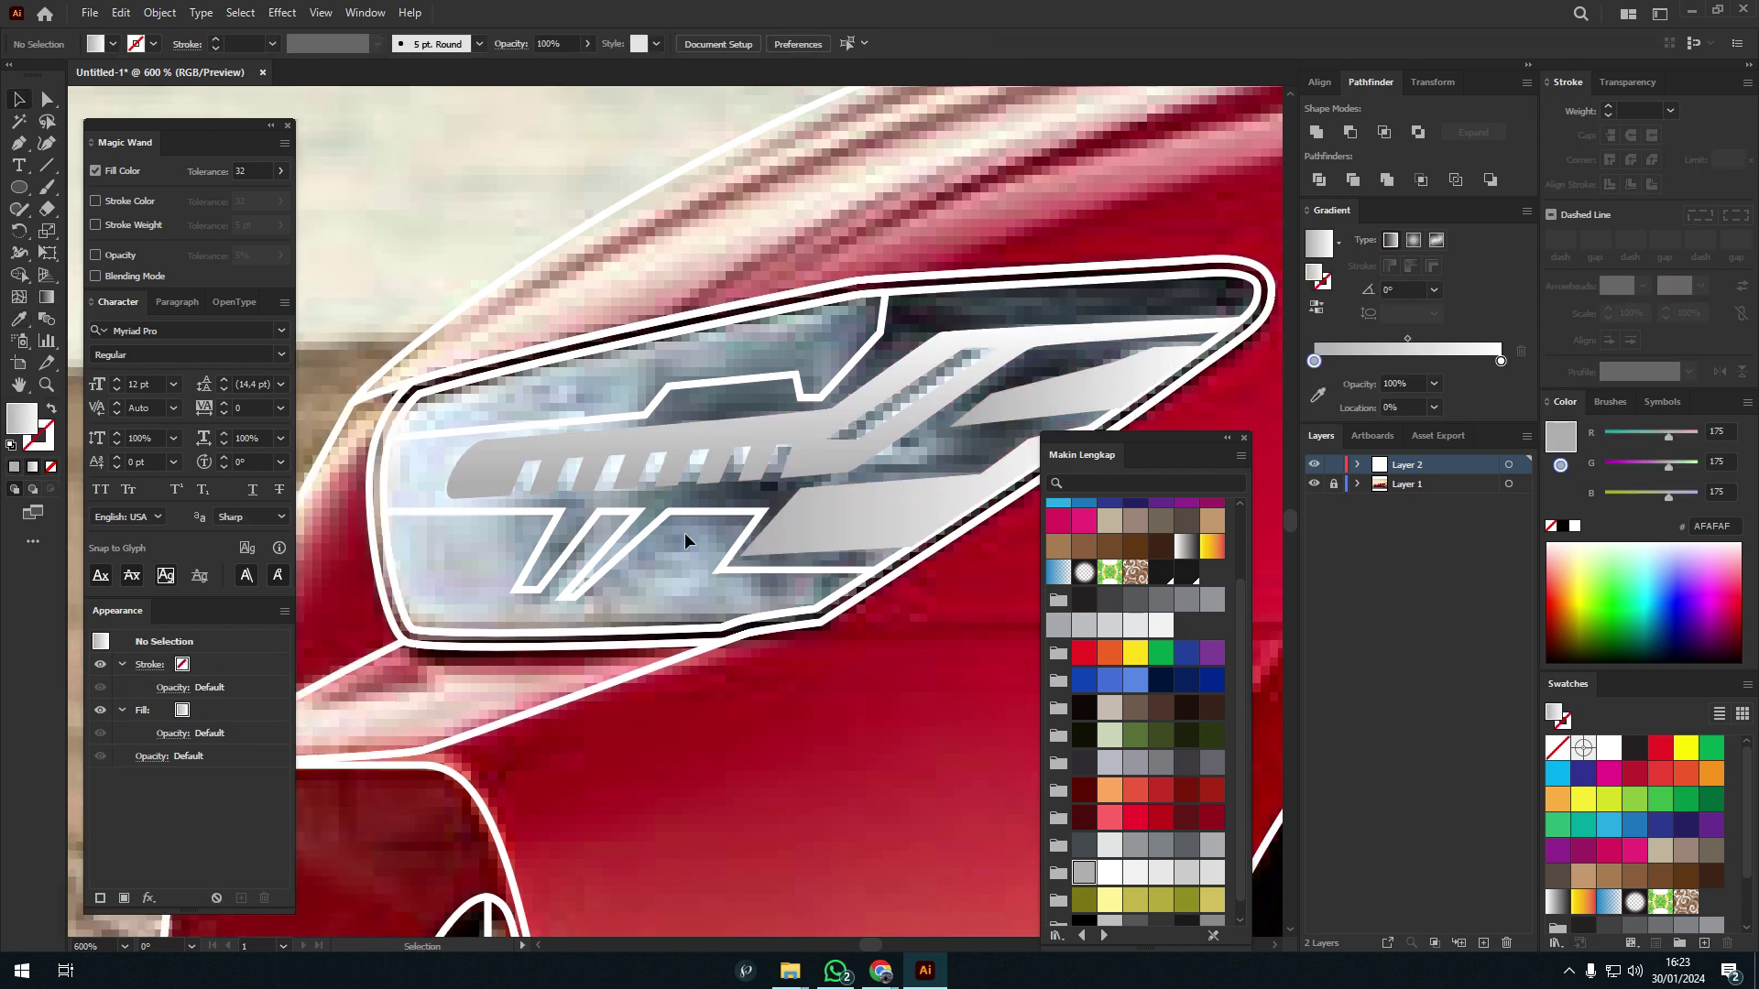
right_click(685, 541)
left_click(685, 540)
key("g")
left_click_drag(676, 572, 676, 632)
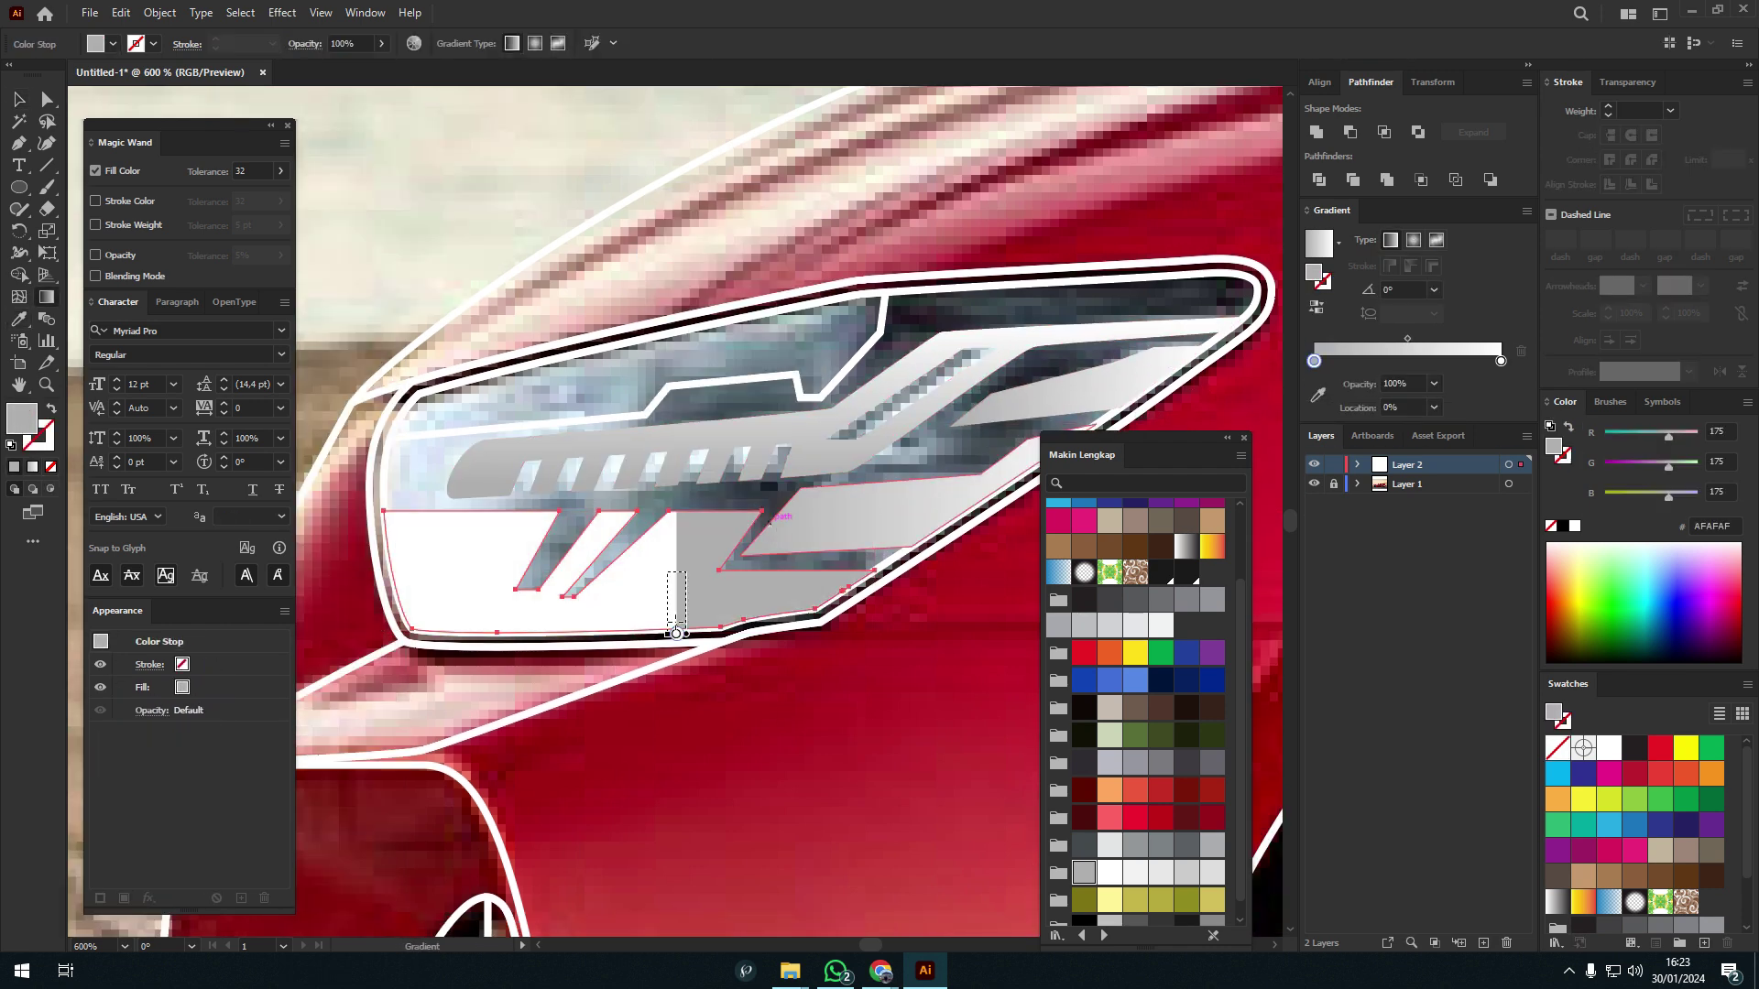
- Angle the gradient along the upper slot and darken its left stop to 42494C
left_click(641, 367)
left_click_drag(401, 396, 912, 306)
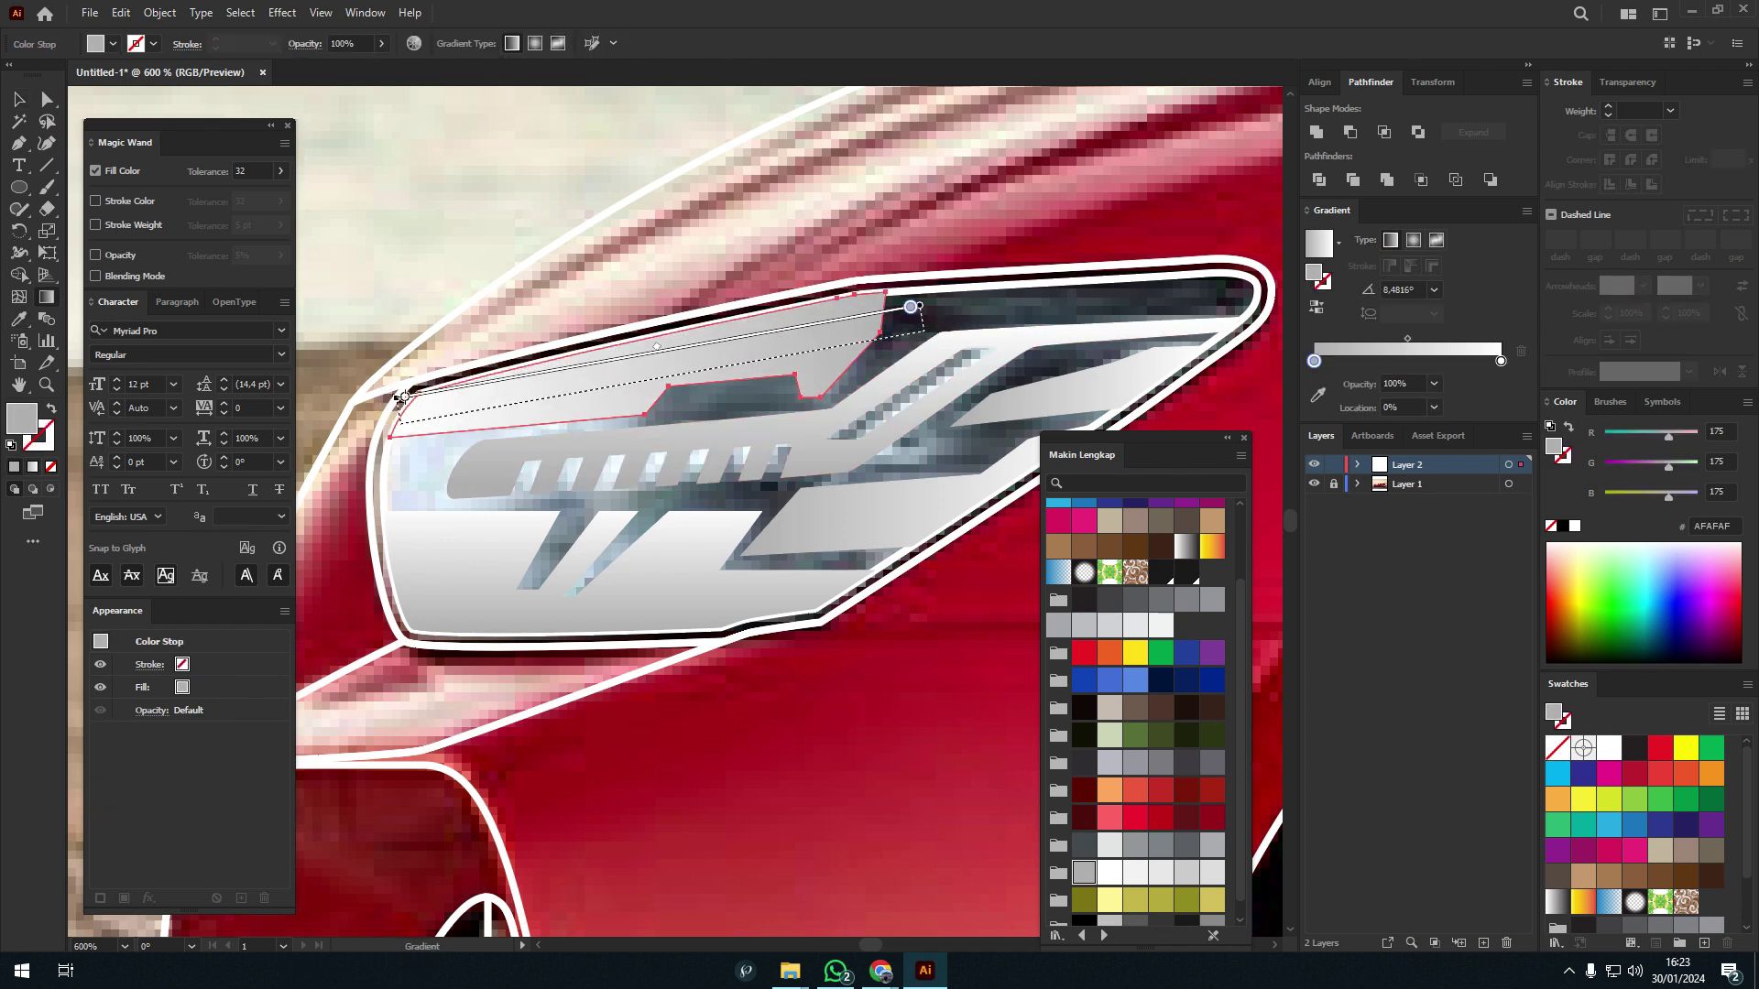
left_click(1316, 366)
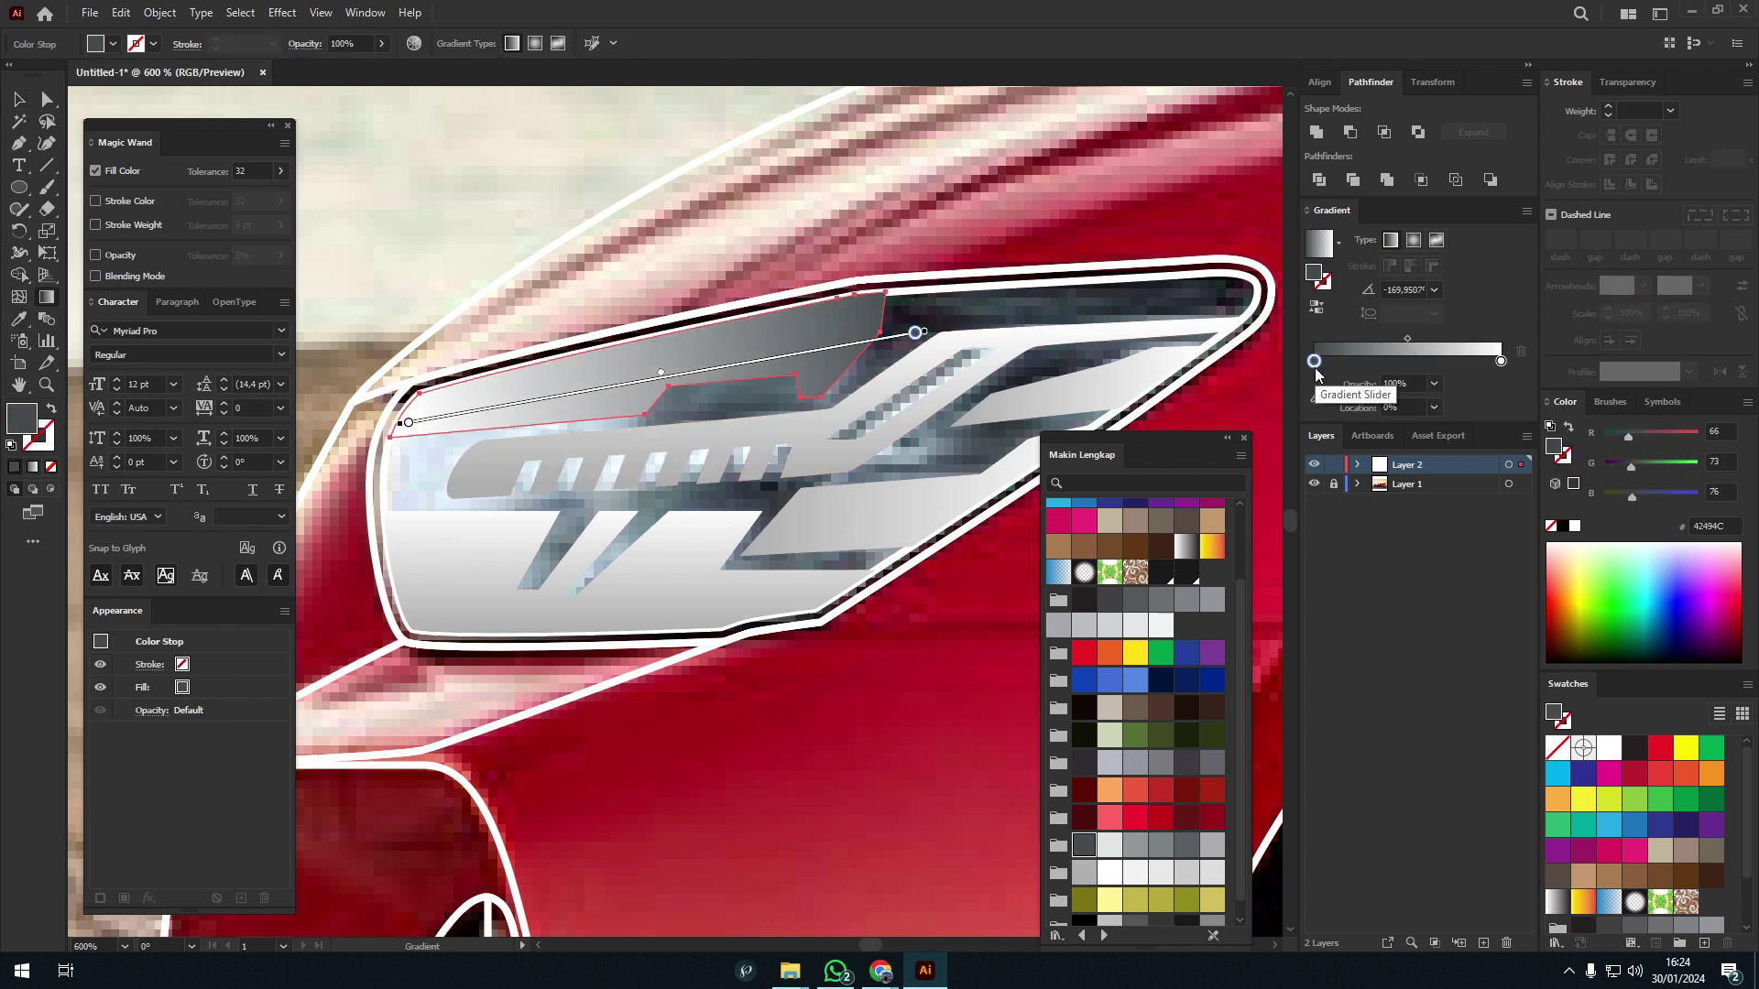
scroll(662, 380, "down", 5)
scroll(662, 380, "up", 4)
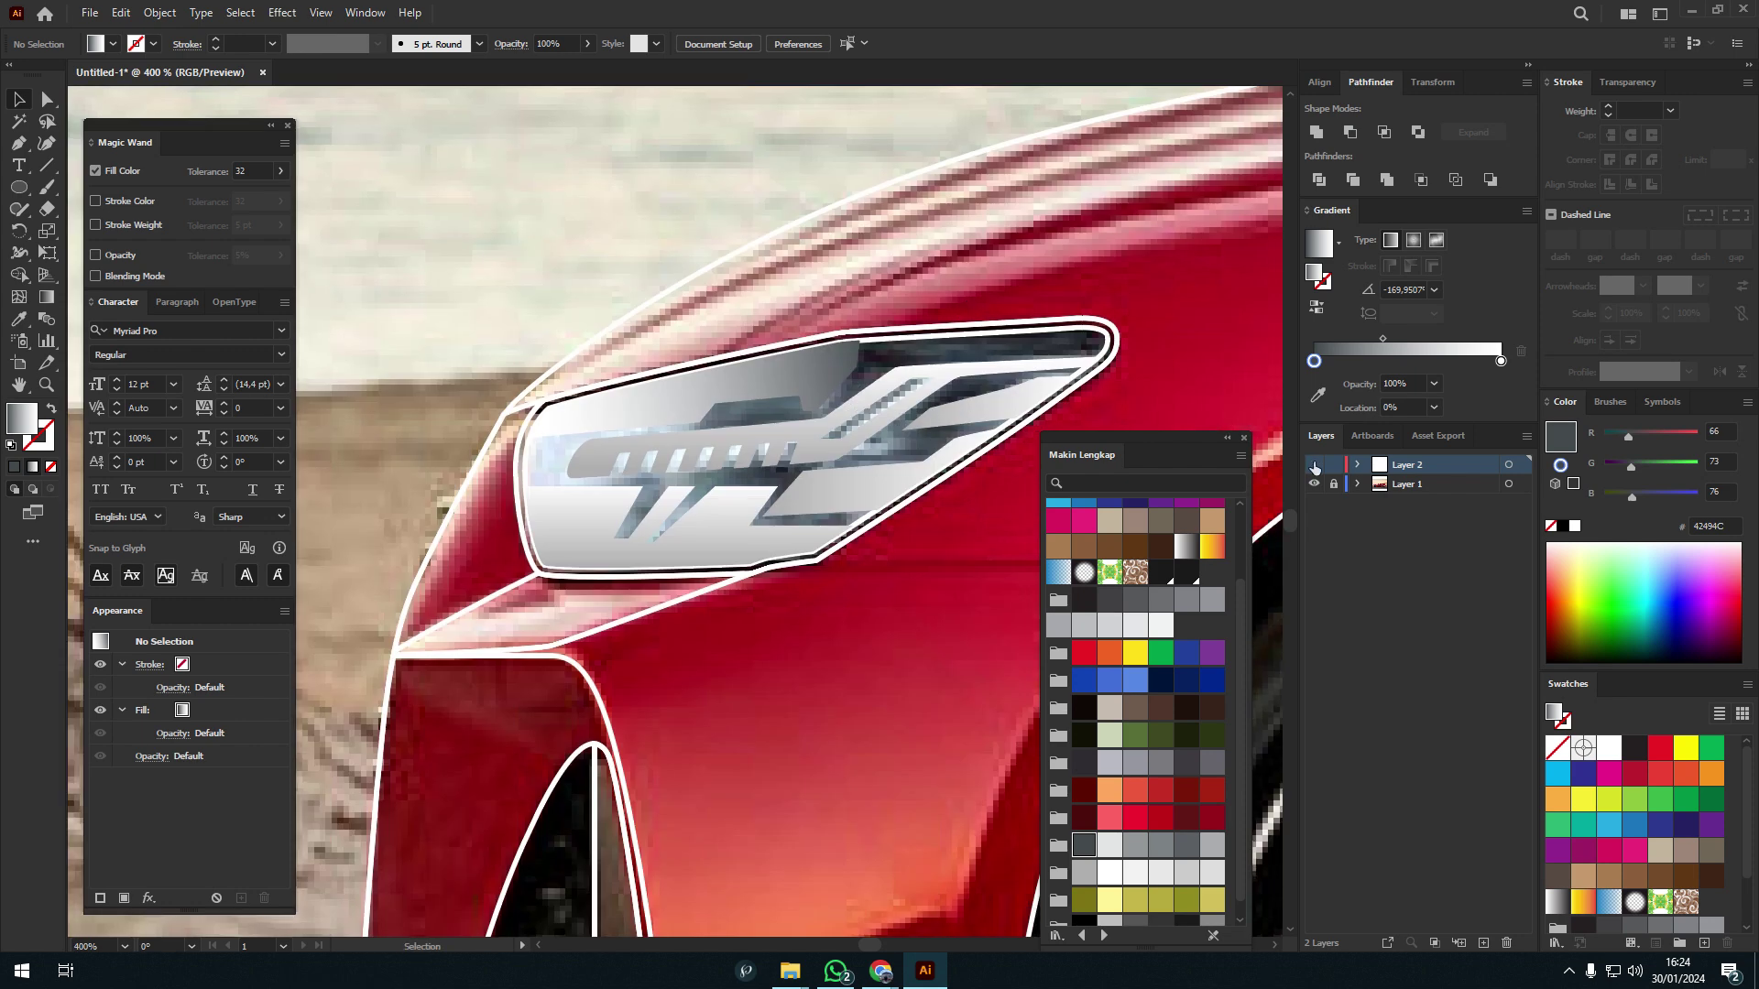
key("v")
- Add a white stop midway in the toothed strip's gradient
left_click(687, 456)
left_click_drag(1111, 870, 1401, 361)
key("g")
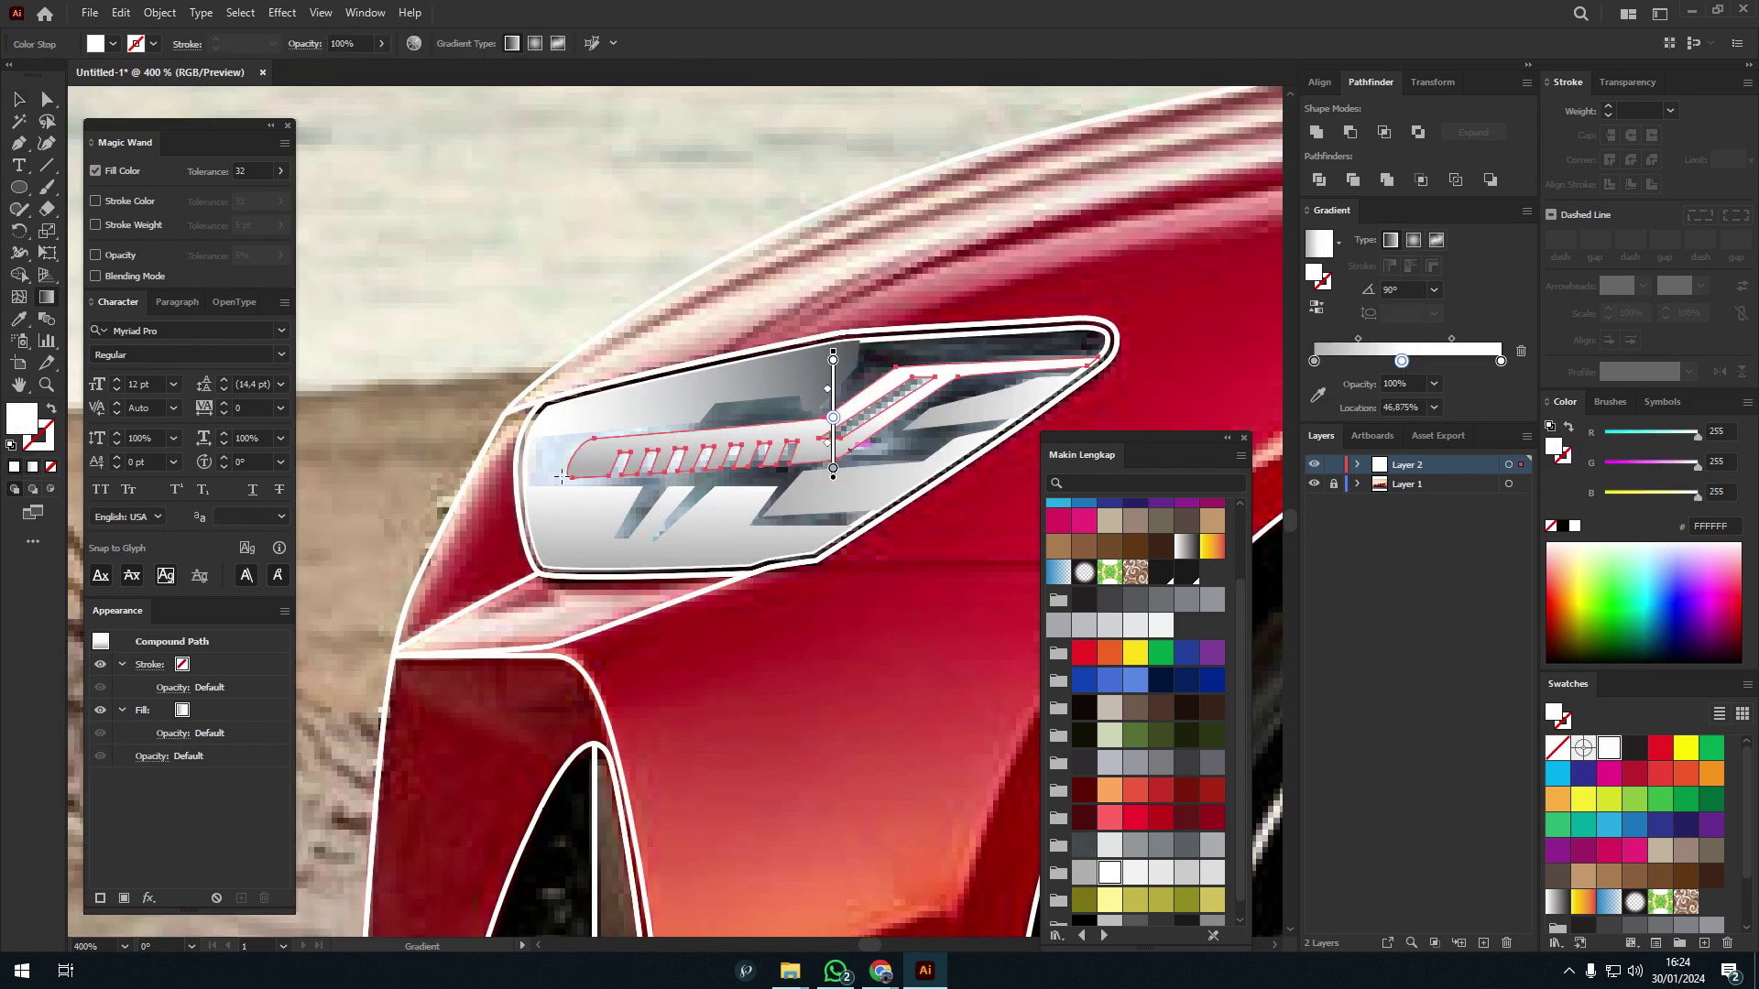
key("v")
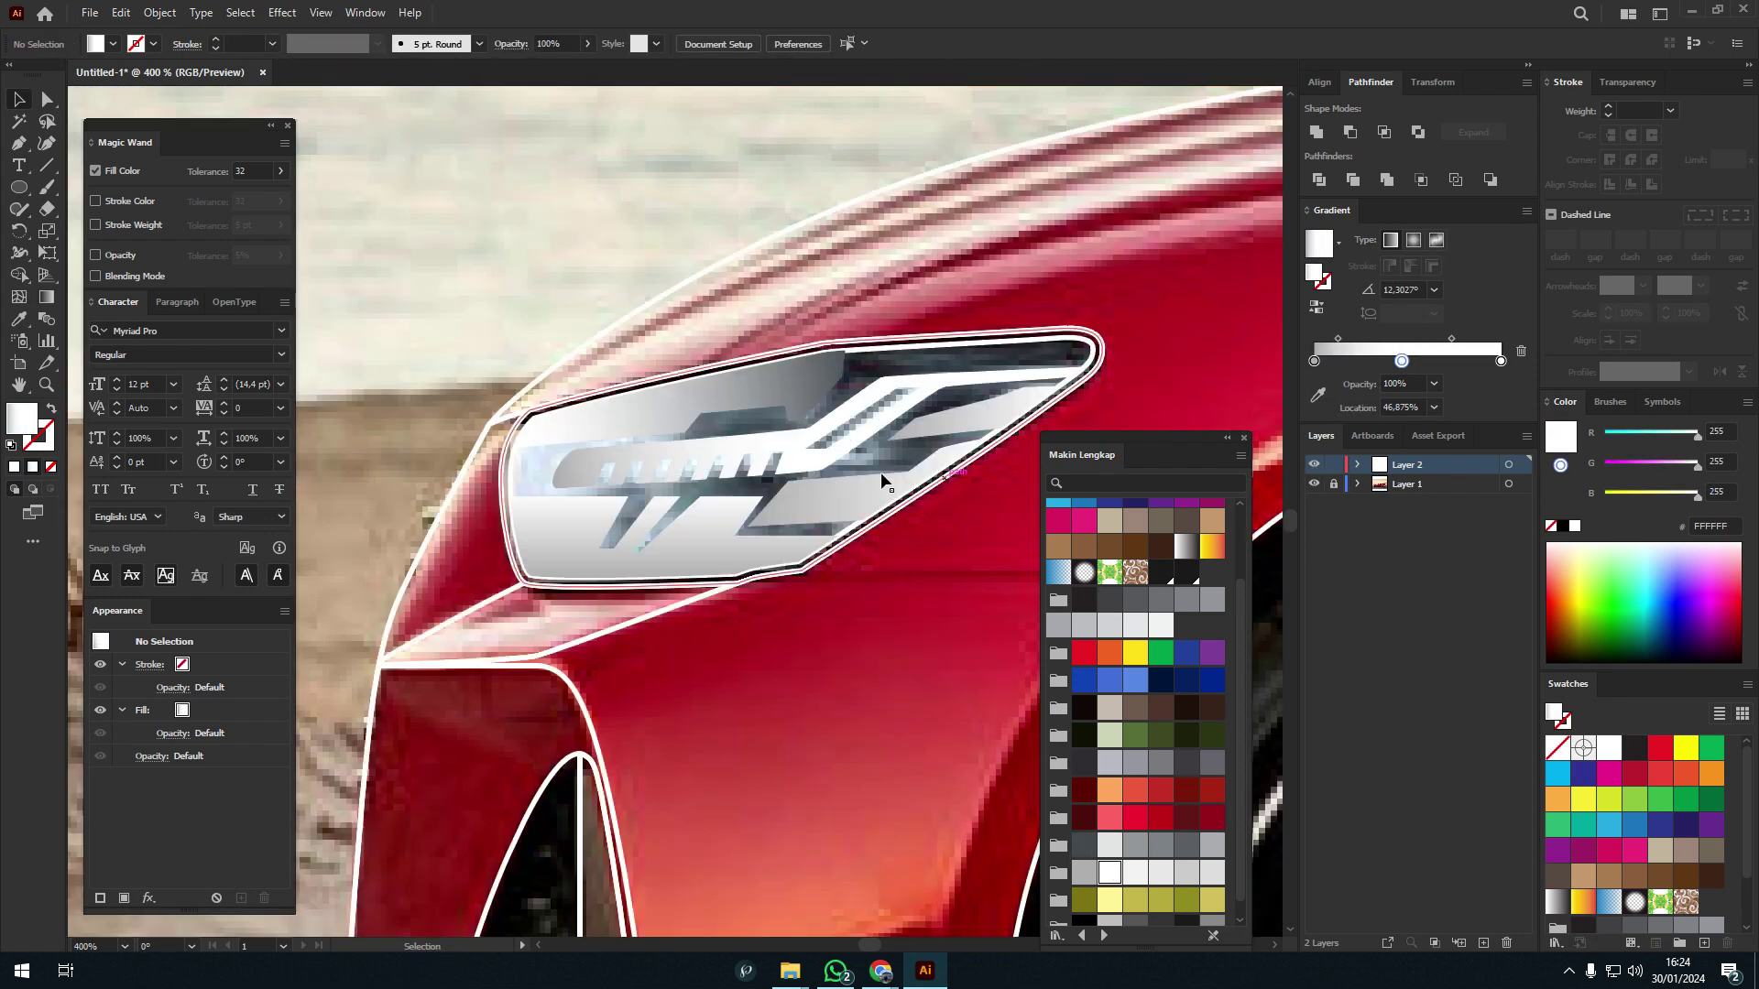
- Duplicate the toothed shape just below the original and select the copy
scroll(797, 483, "up", 6)
left_click_drag(797, 484, 796, 483)
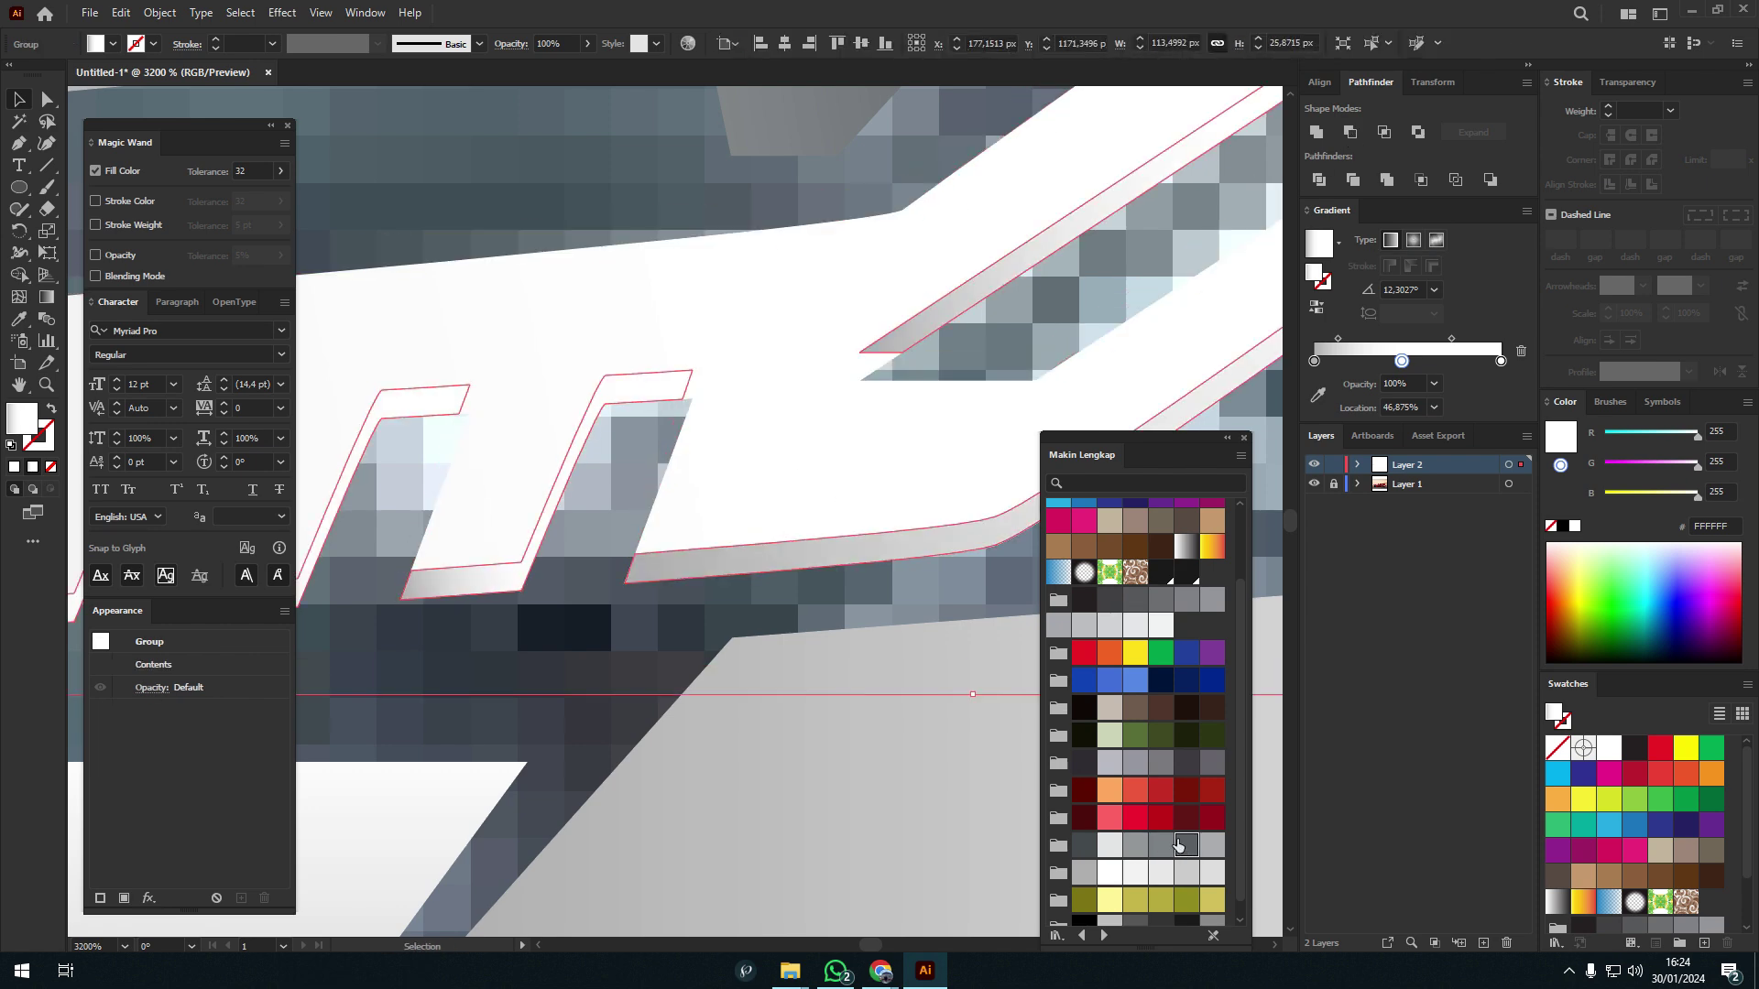
key("ctrl+shift+a")
scroll(920, 455, "down", 5)
scroll(833, 532, "up", 5)
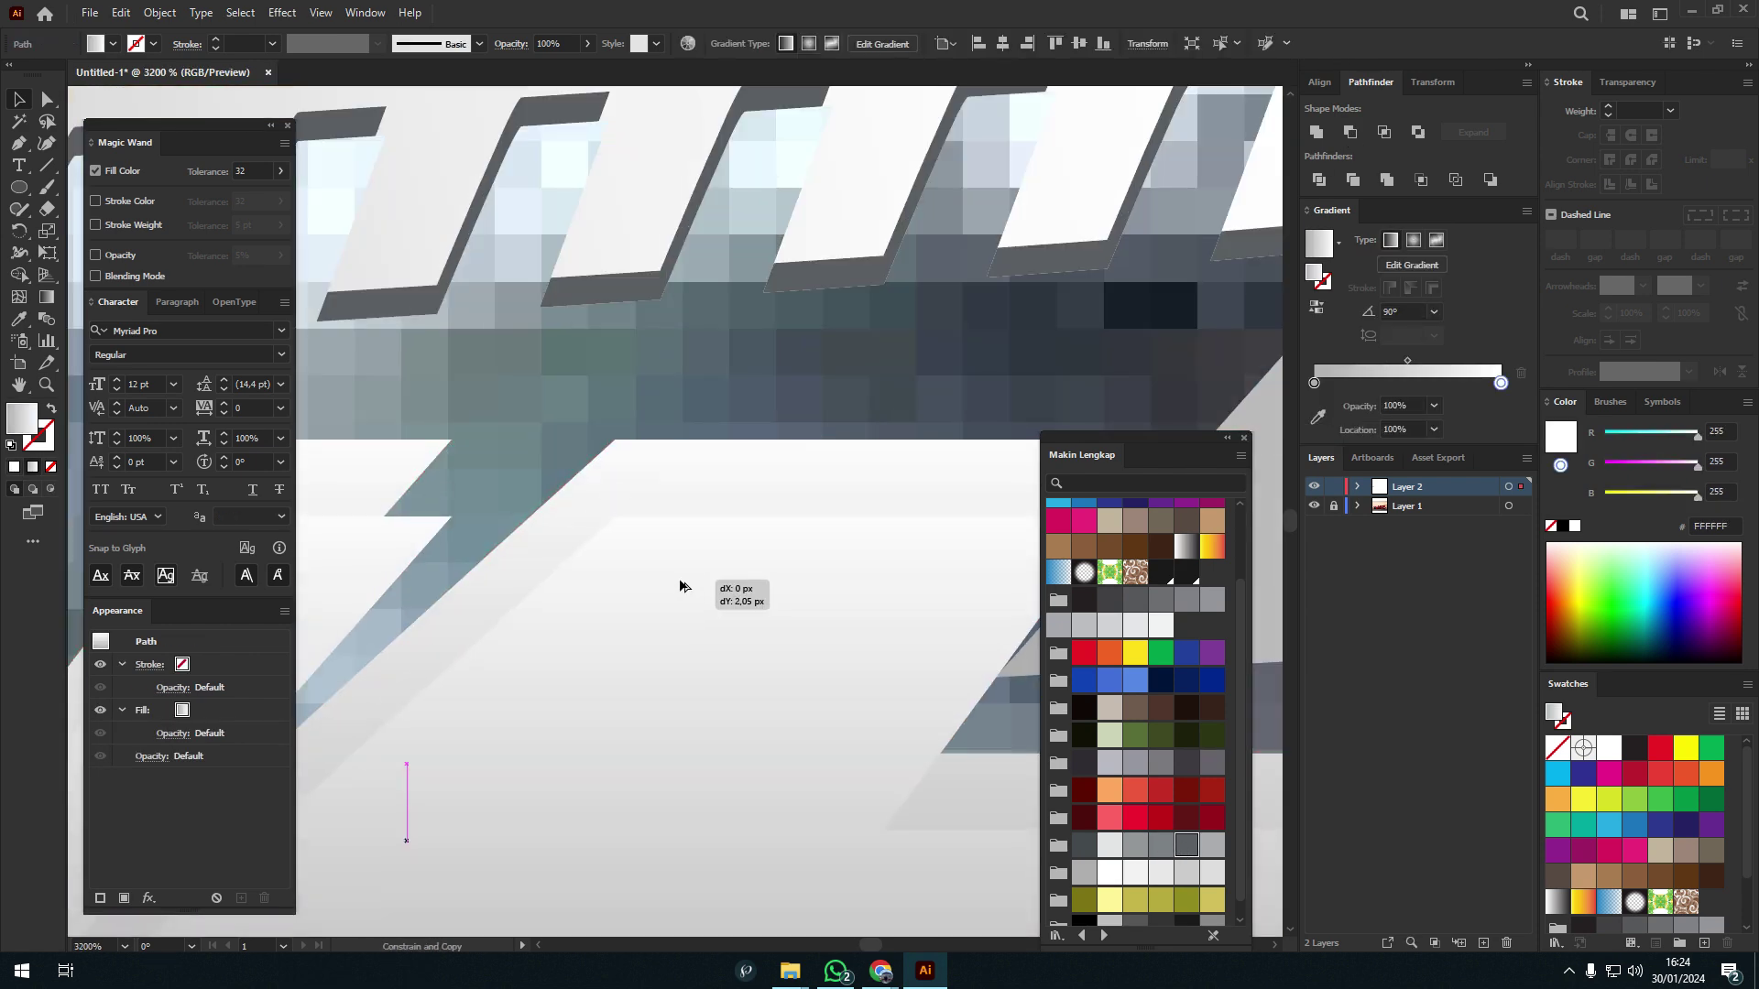
left_click(711, 580)
scroll(710, 581, "down", 3)
- Make the headlight shapes' gradient run vertically at 90°
key("g")
left_click_drag(659, 666, 749, 364)
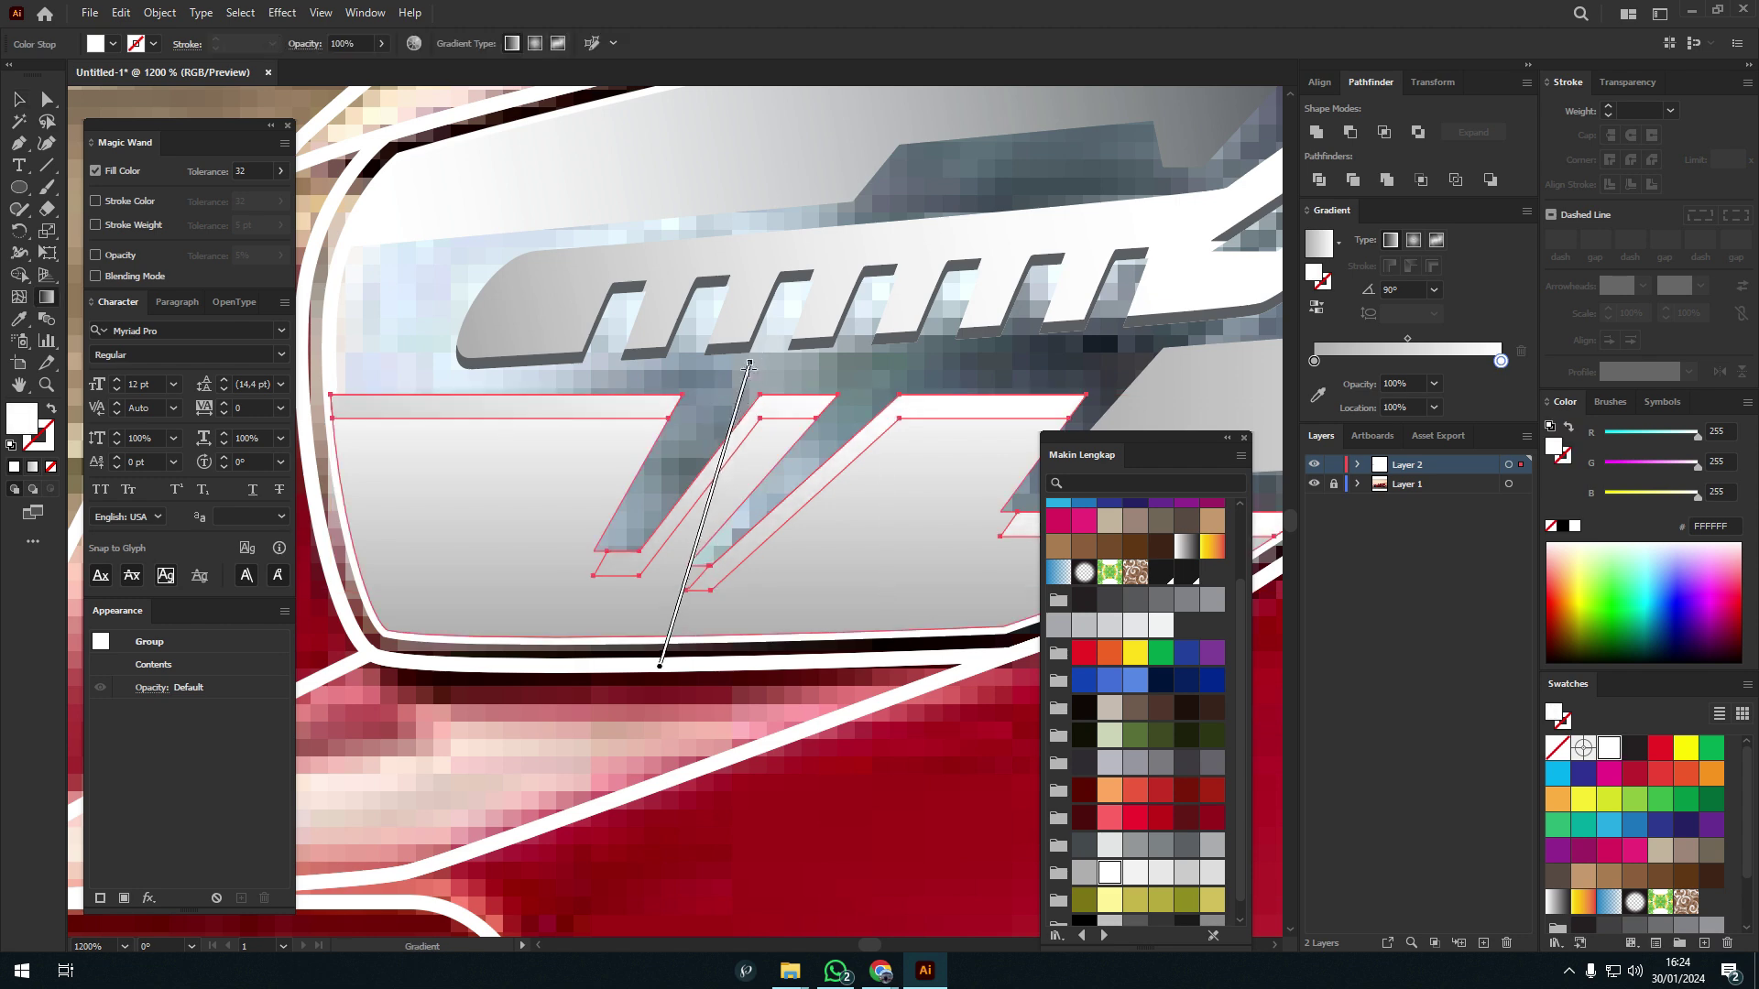
left_click_drag(718, 686, 715, 423)
key("ctrl+shift+a")
scroll(968, 383, "down", 4)
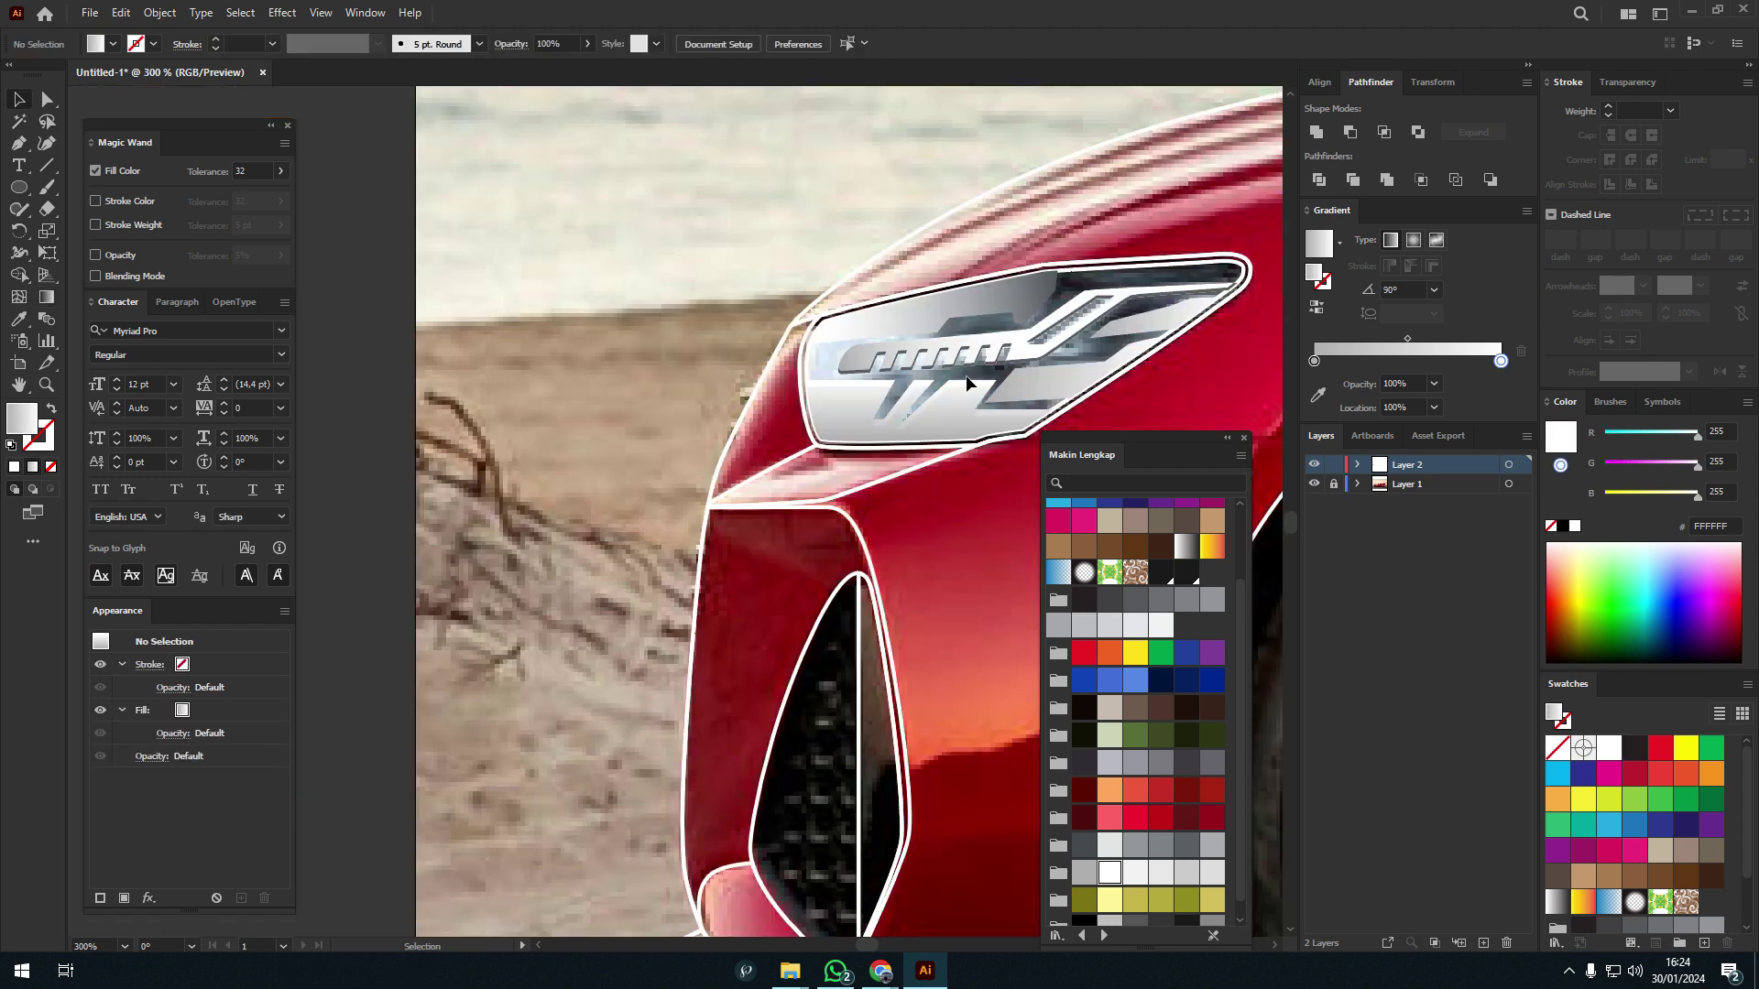
scroll(968, 383, "up", 2)
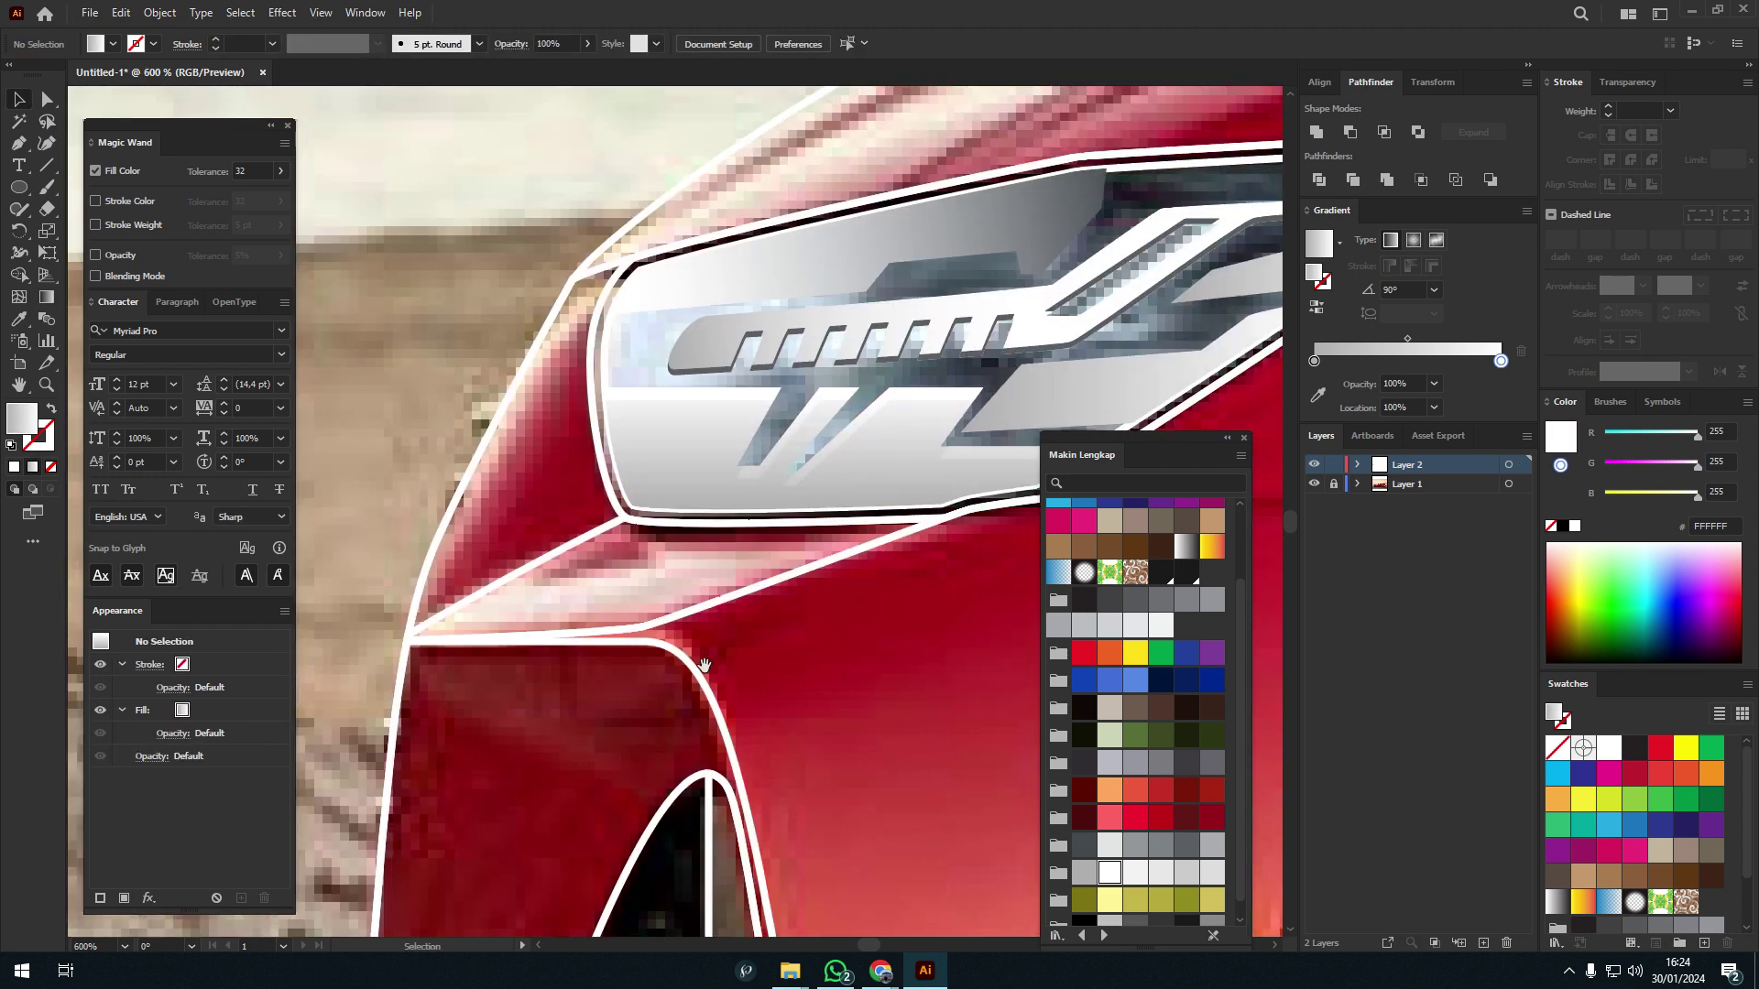
- Inspect the headlight's lower edge, selecting and deselecting the grey headlight group
left_click_drag(704, 665, 731, 781)
scroll(952, 429, "down", 2)
scroll(953, 428, "up", 5)
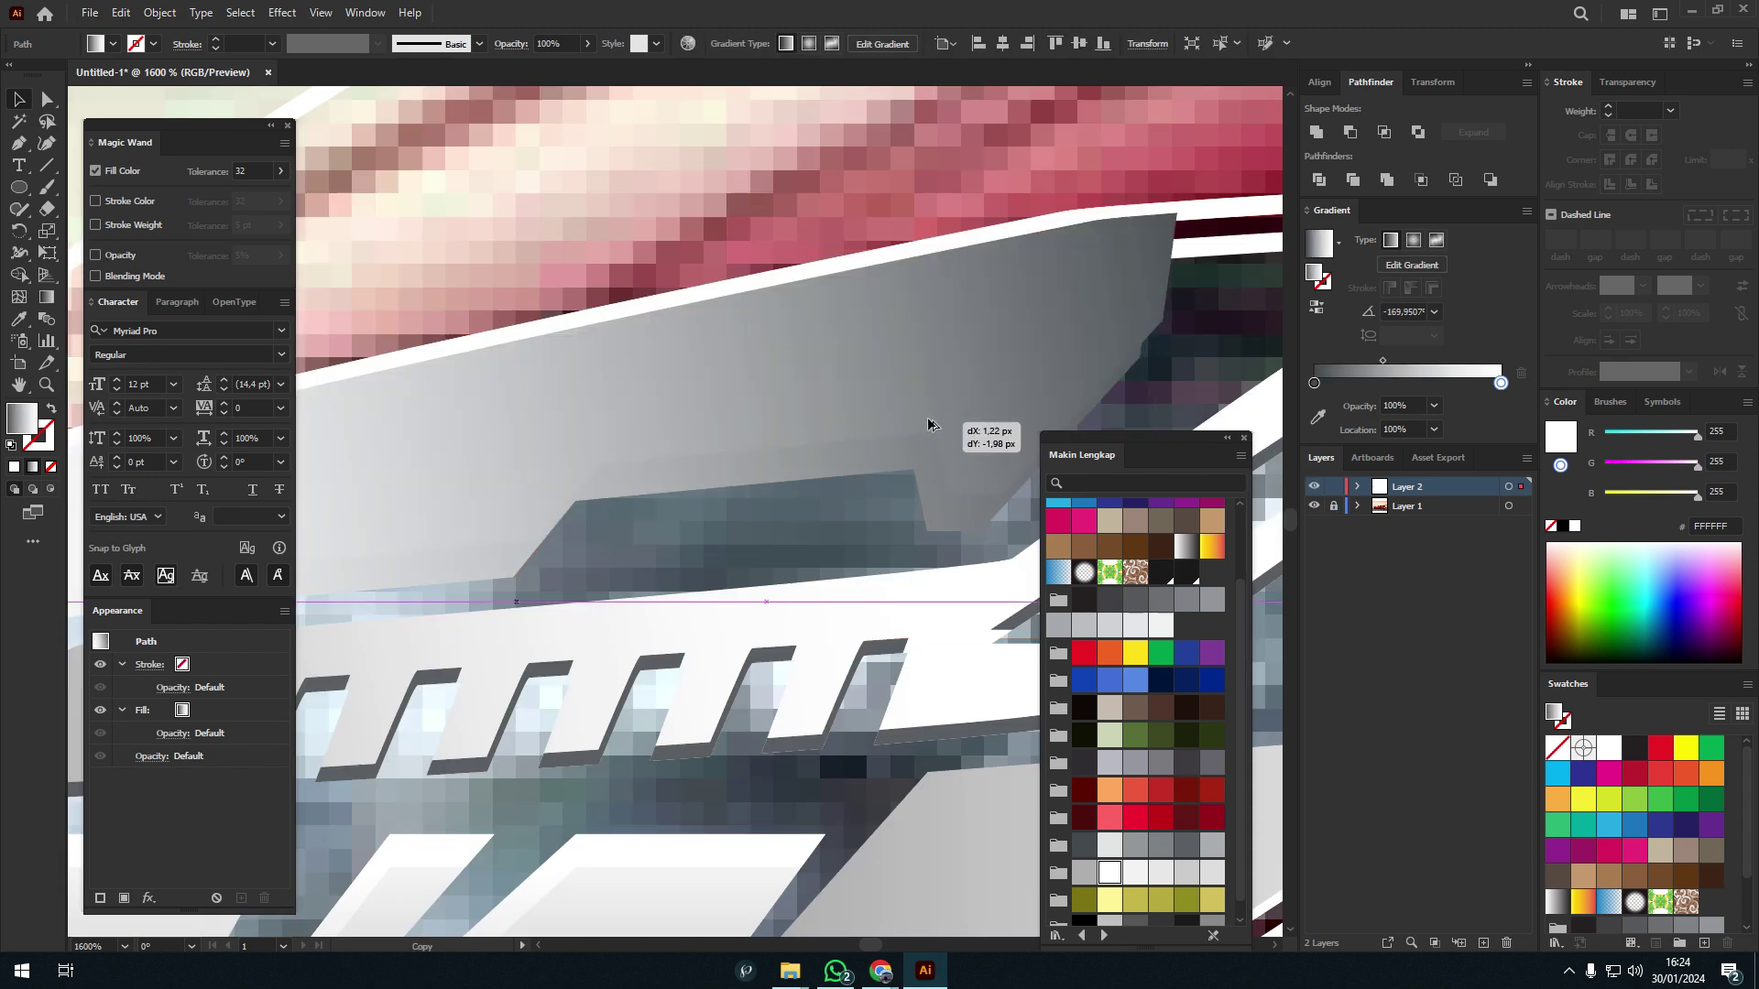
left_click(930, 419)
left_click(894, 391)
scroll(894, 391, "down", 2)
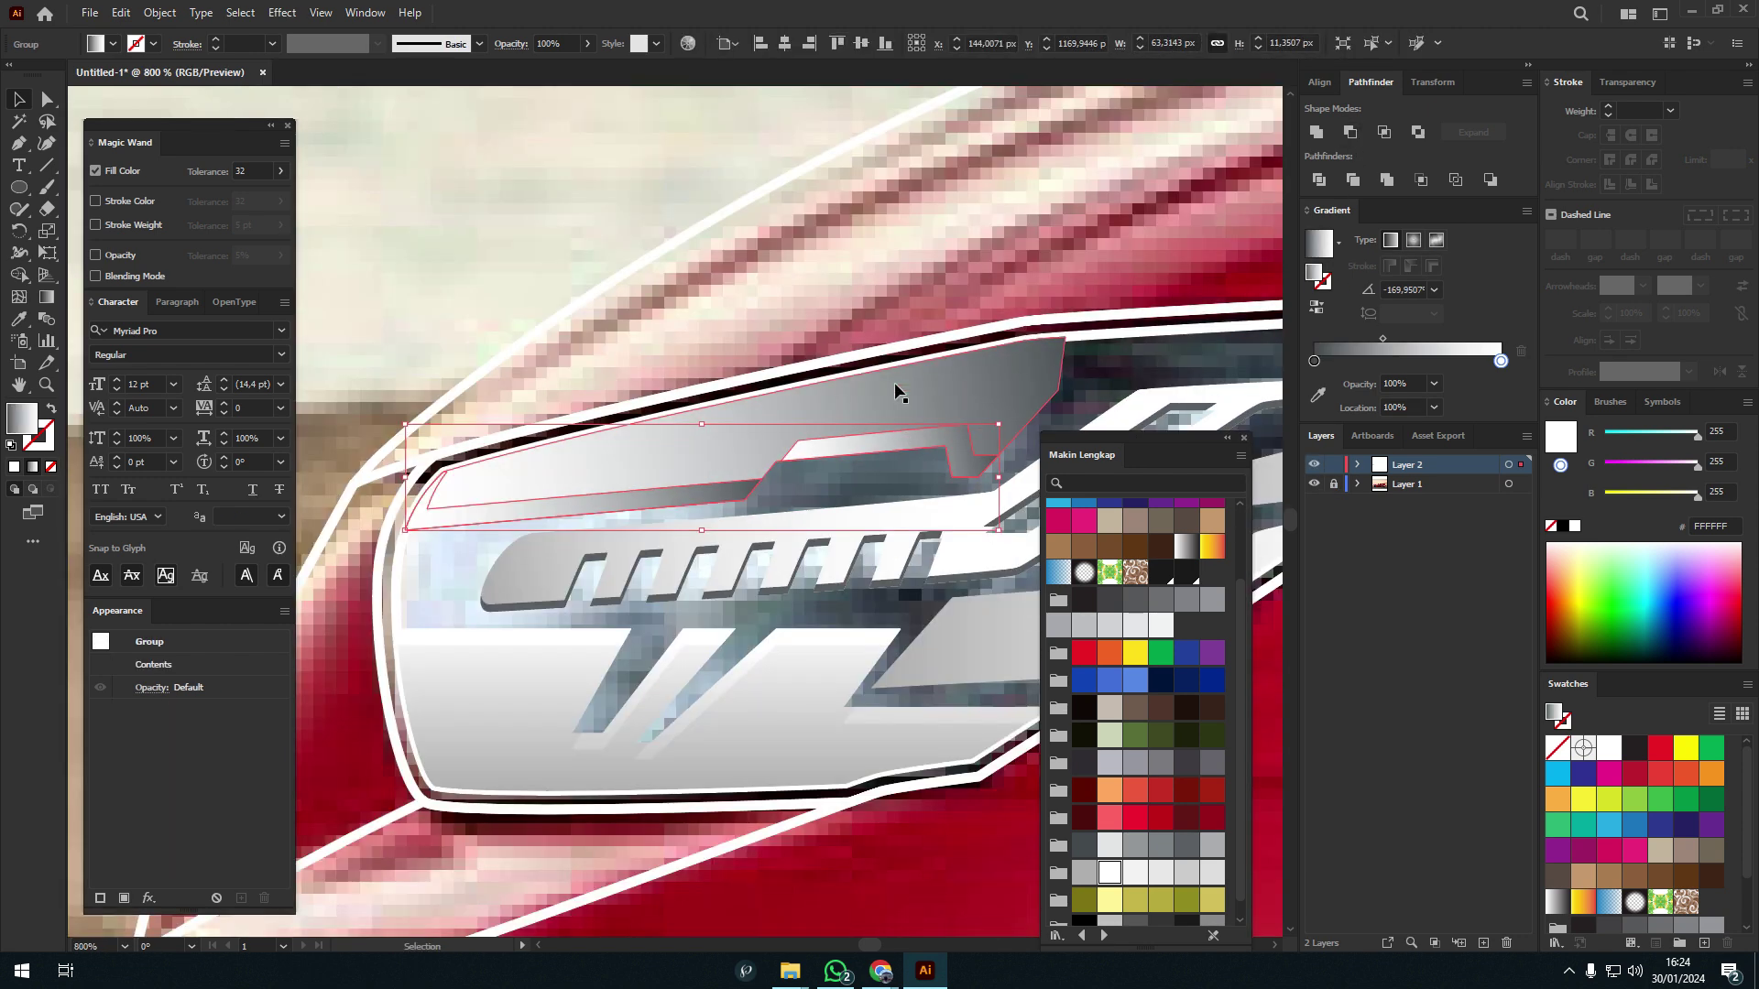
key("ctrl+shift+a")
scroll(990, 307, "down", 3)
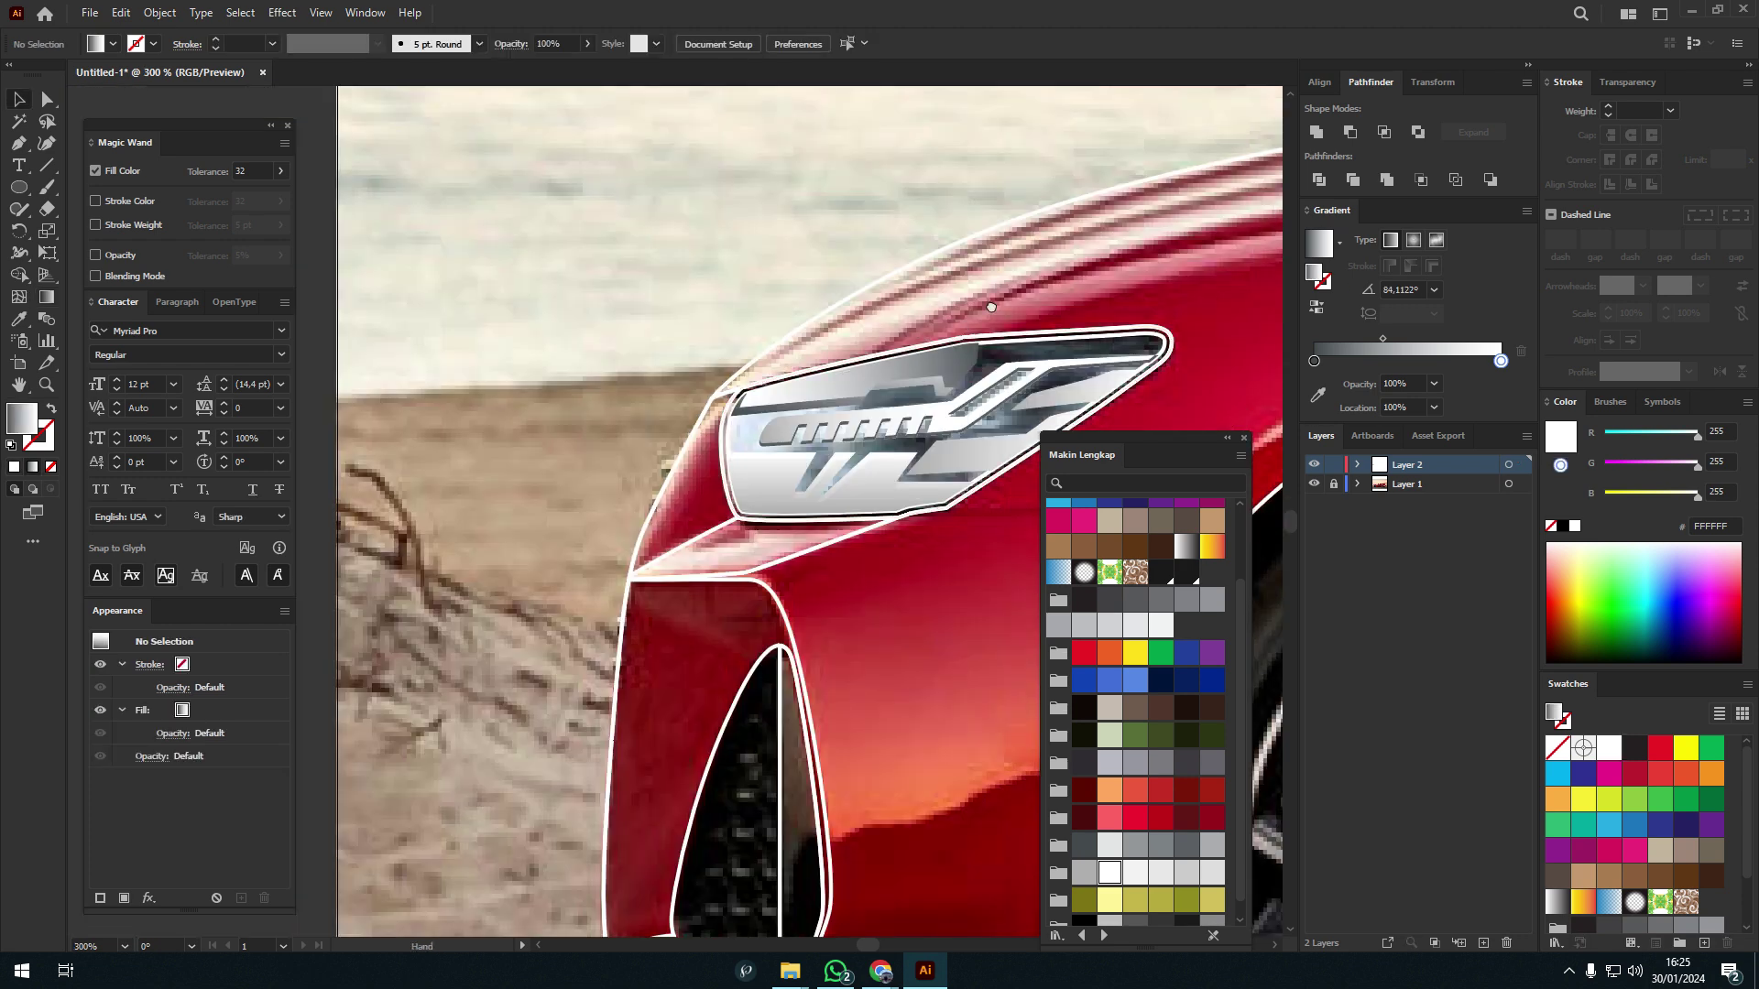
scroll(844, 647, "up", 2)
scroll(824, 656, "up", 2)
- Copy another shape's gradient onto a grey headlight path with the Eyedropper
left_click(836, 617)
key("i")
left_click(415, 625)
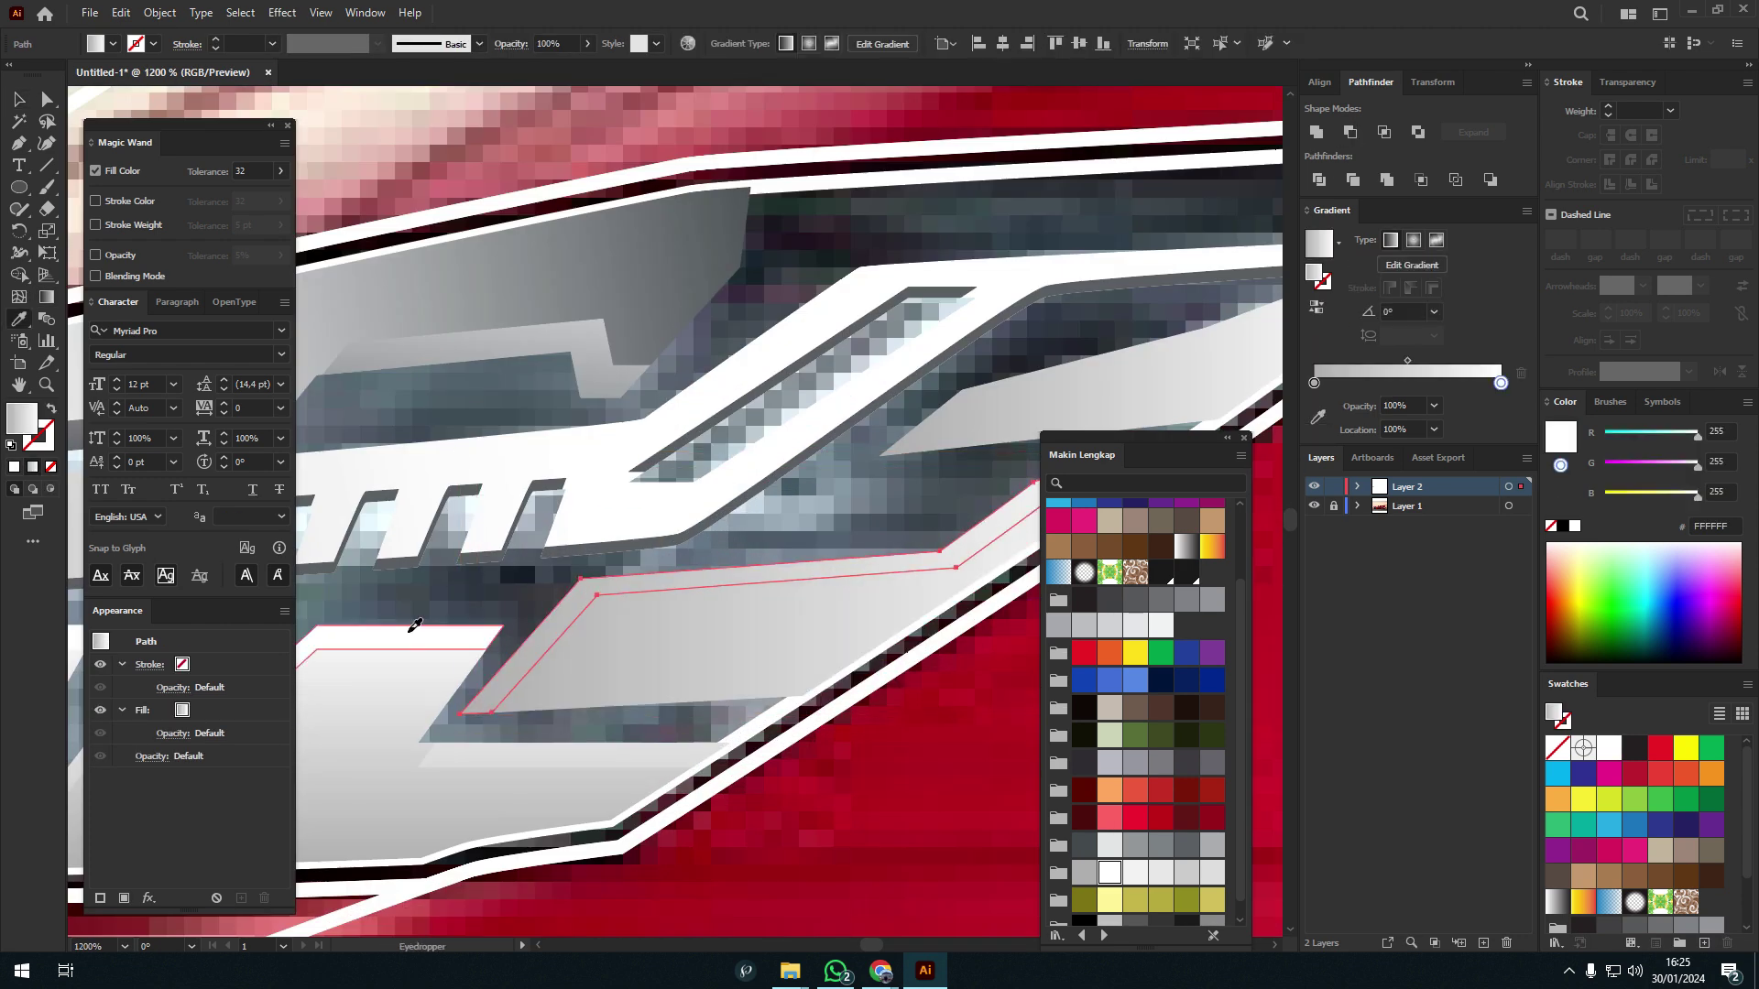
scroll(911, 573, "down", 2)
key("v")
scroll(806, 477, "up", 2)
- Set the large headlight shape's gradient to black on the left and grey on the right
left_click(844, 470)
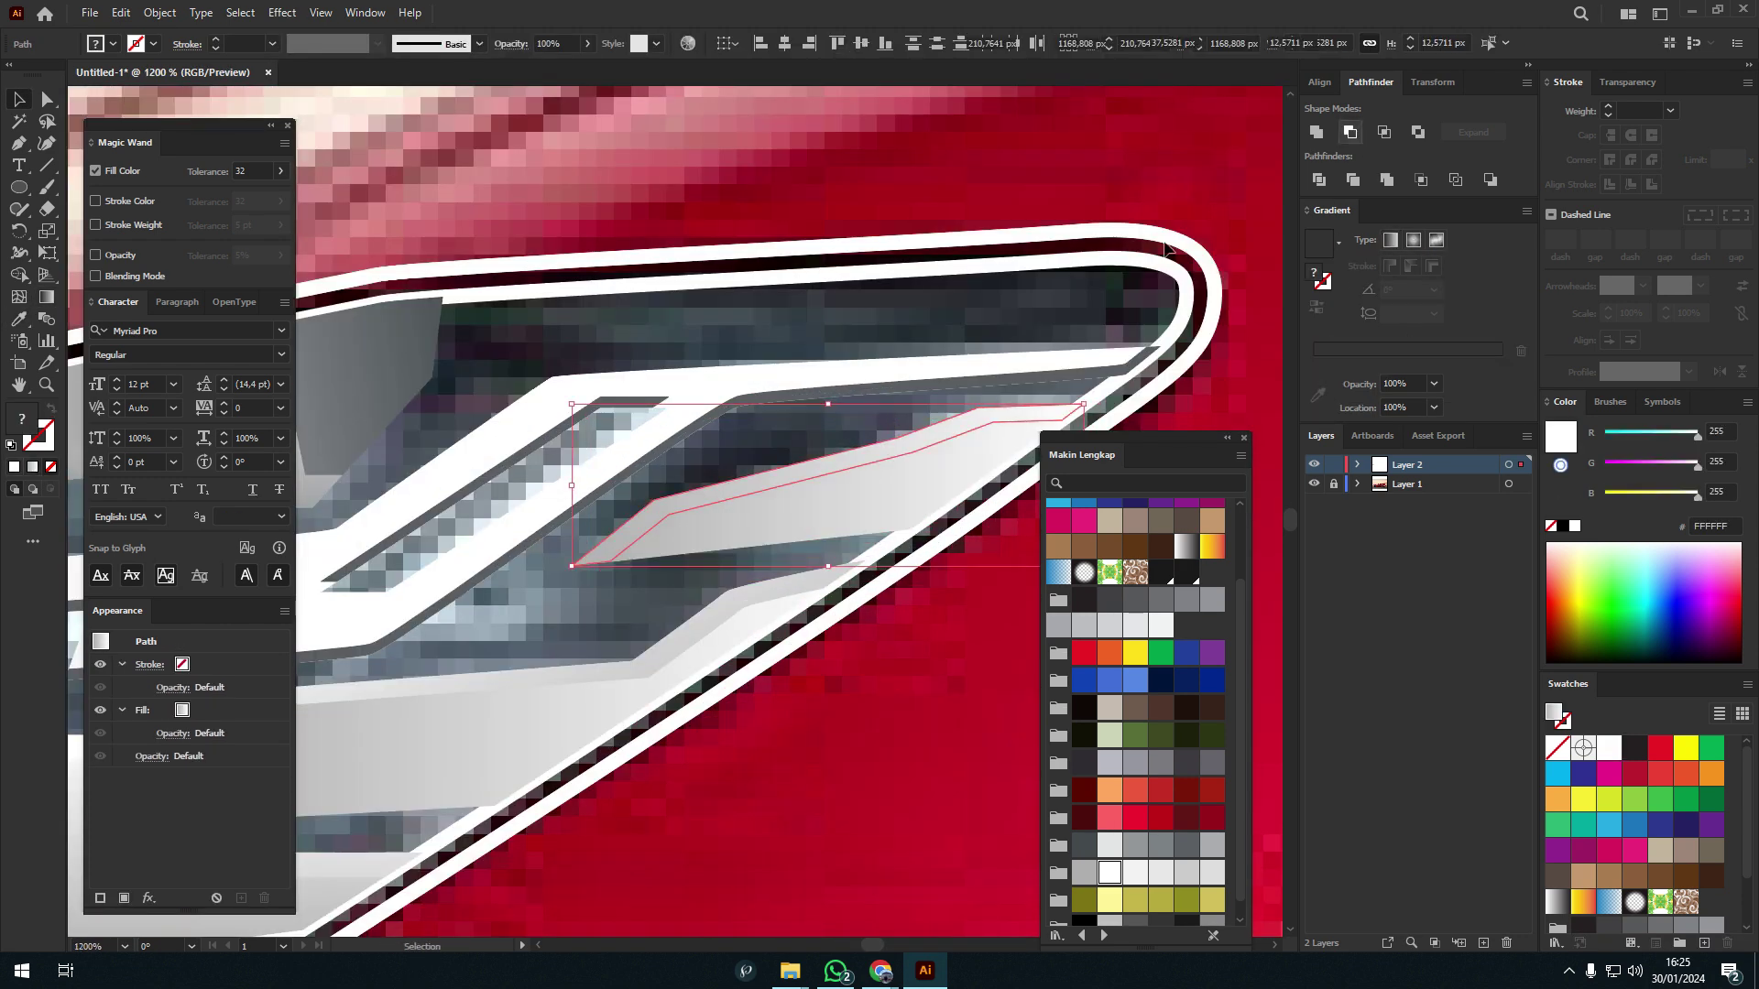
left_click(819, 427)
scroll(819, 427, "down", 3)
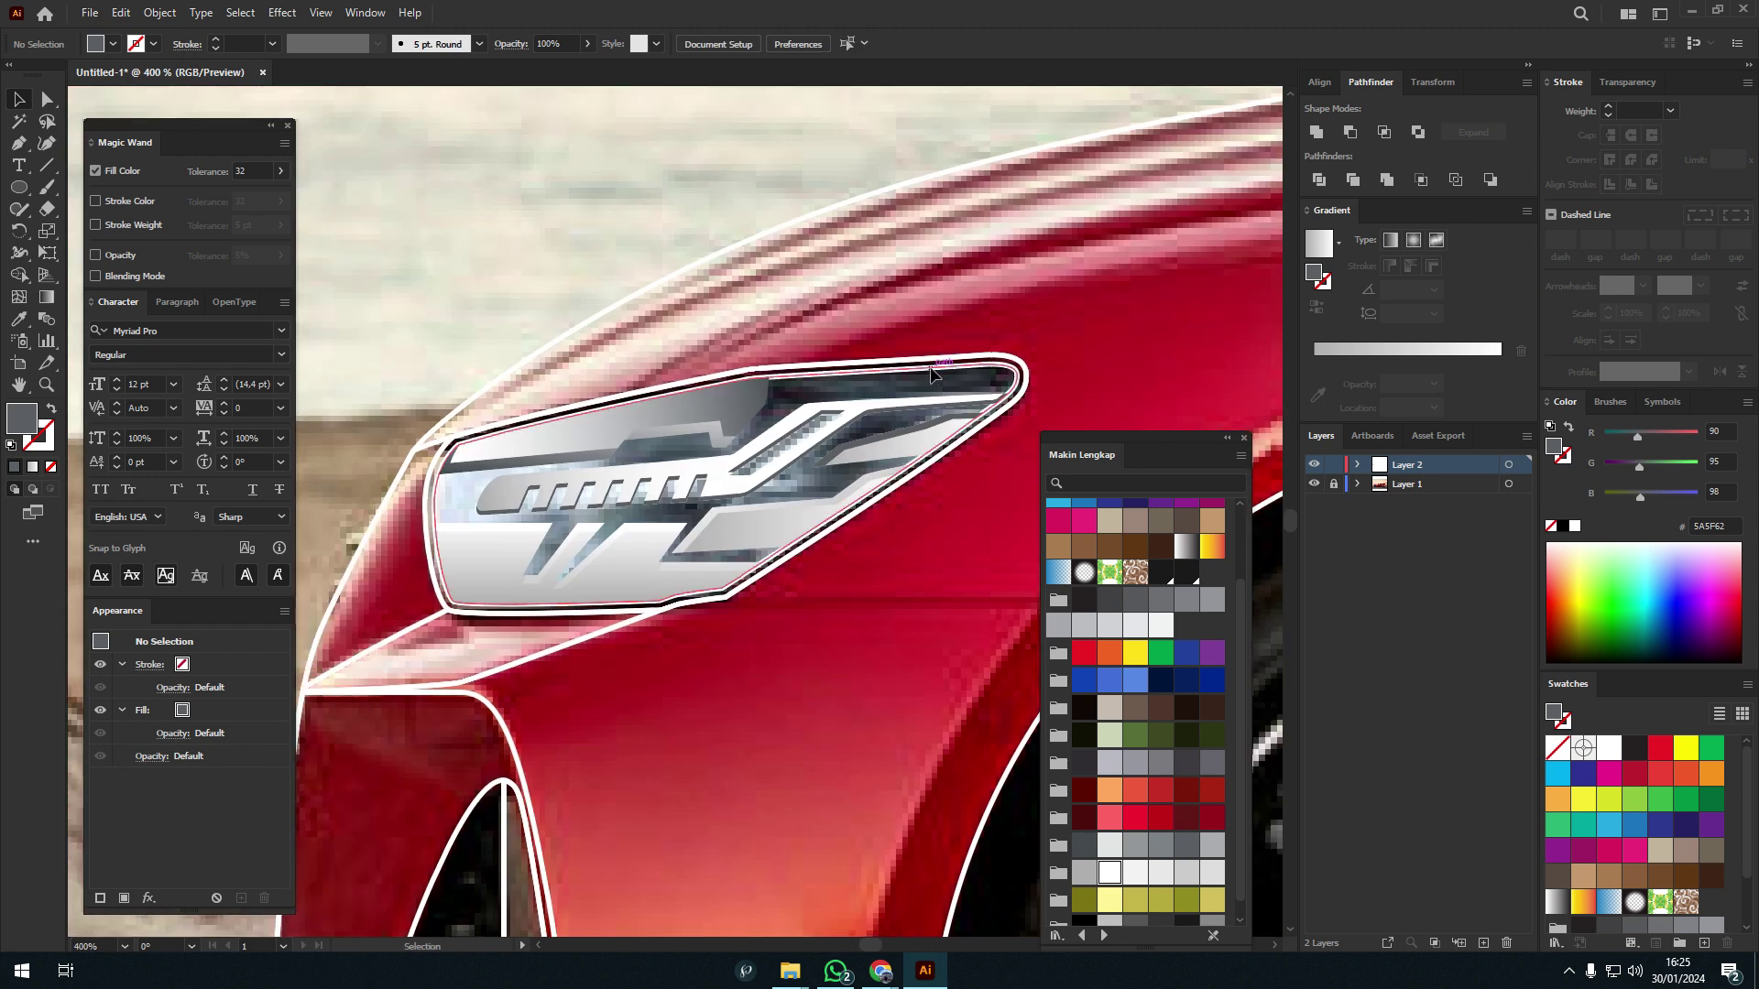
left_click(1079, 842)
left_click(1501, 383)
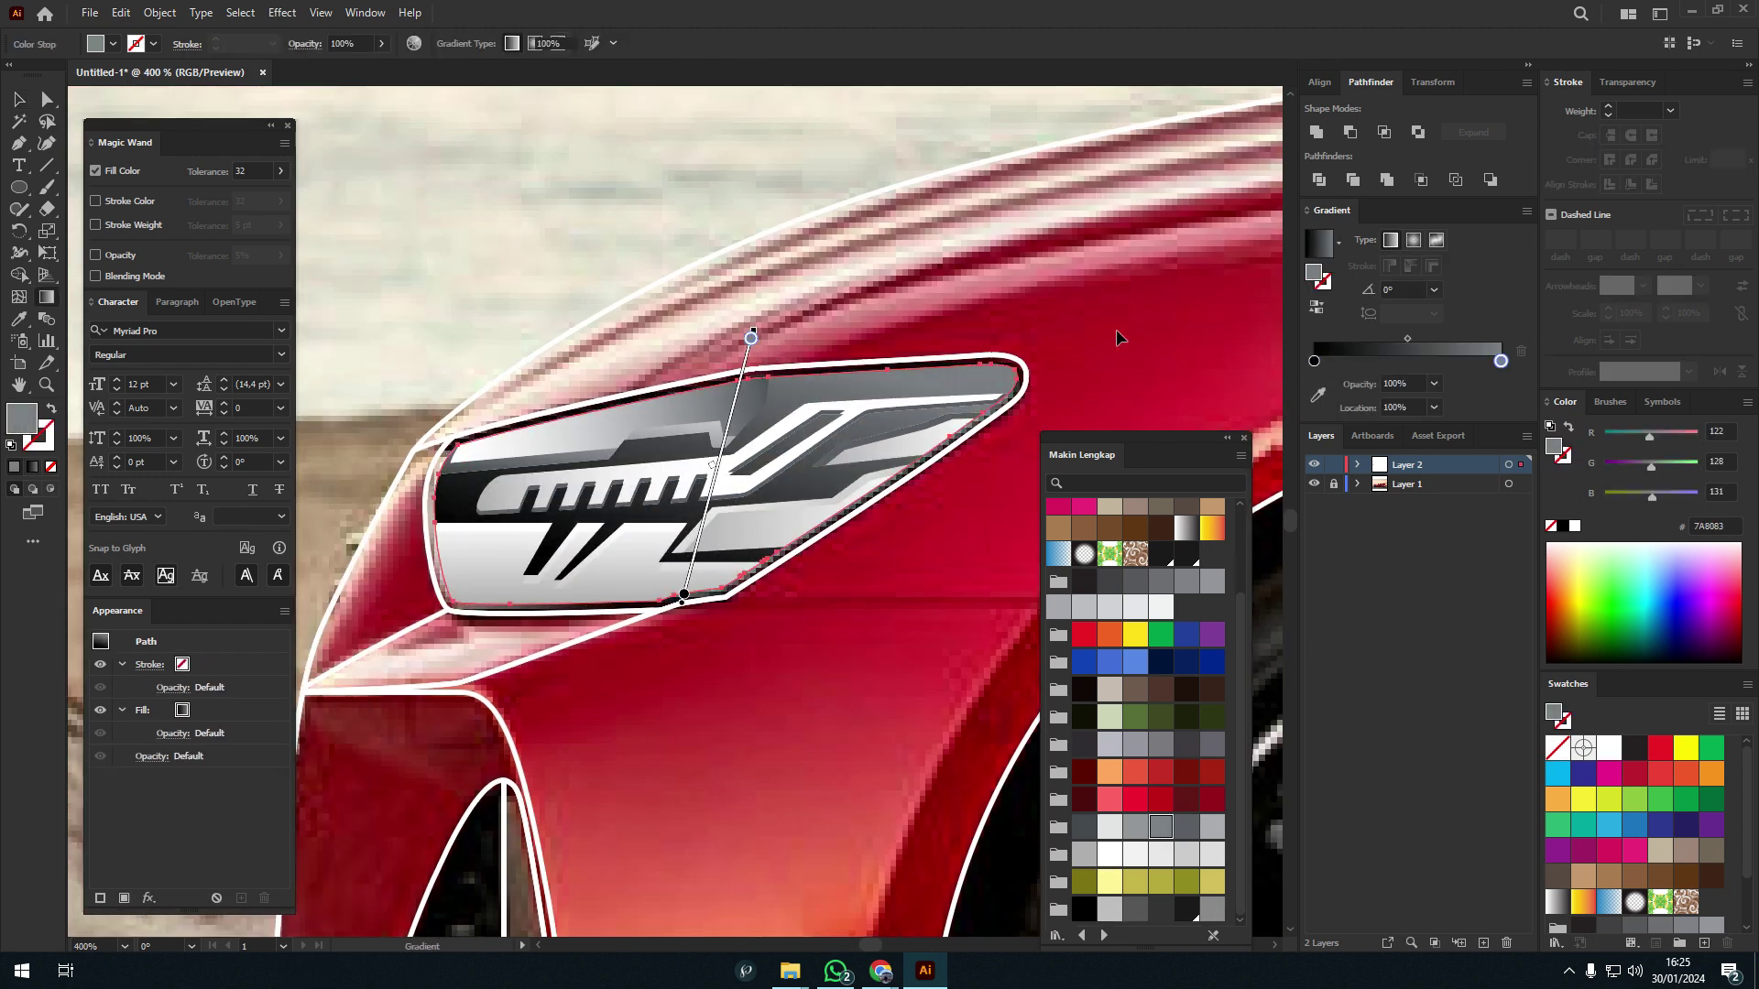
scroll(1116, 328, "down", 2)
scroll(641, 412, "up", 1)
- Paste a copy of the headlight shape in front of the original
key("p")
key("v")
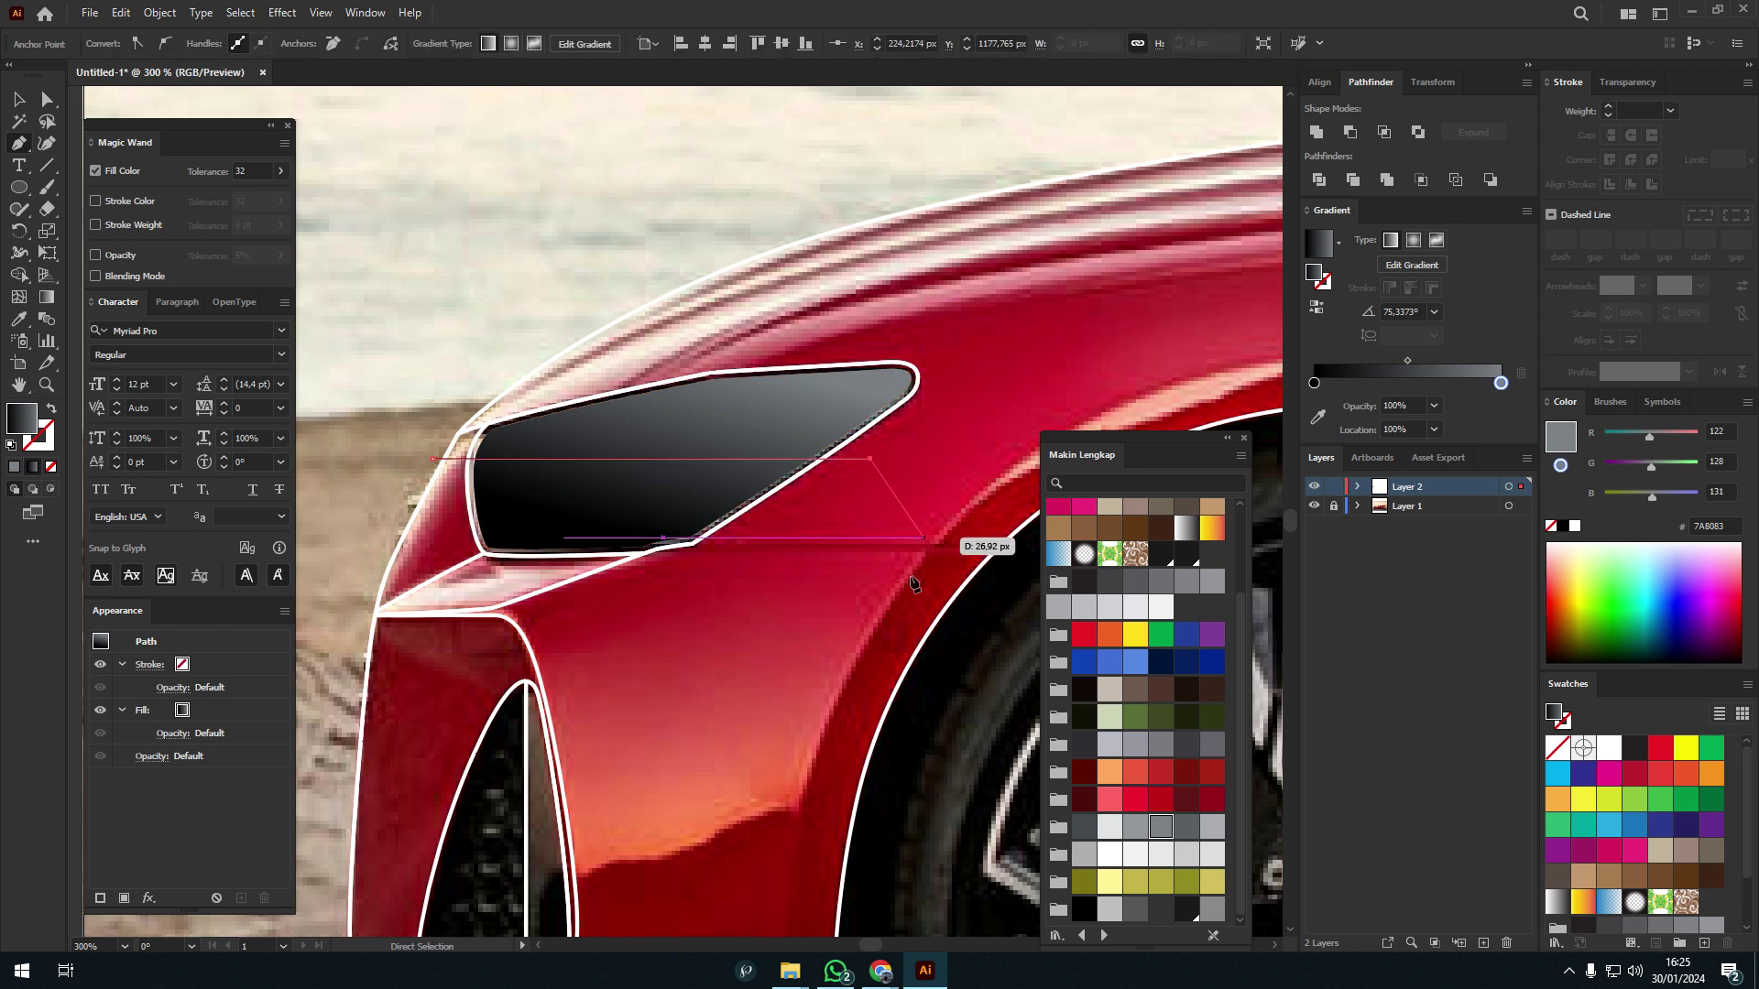
key("ctrl+v")
left_click(985, 439)
key("ctrl+z")
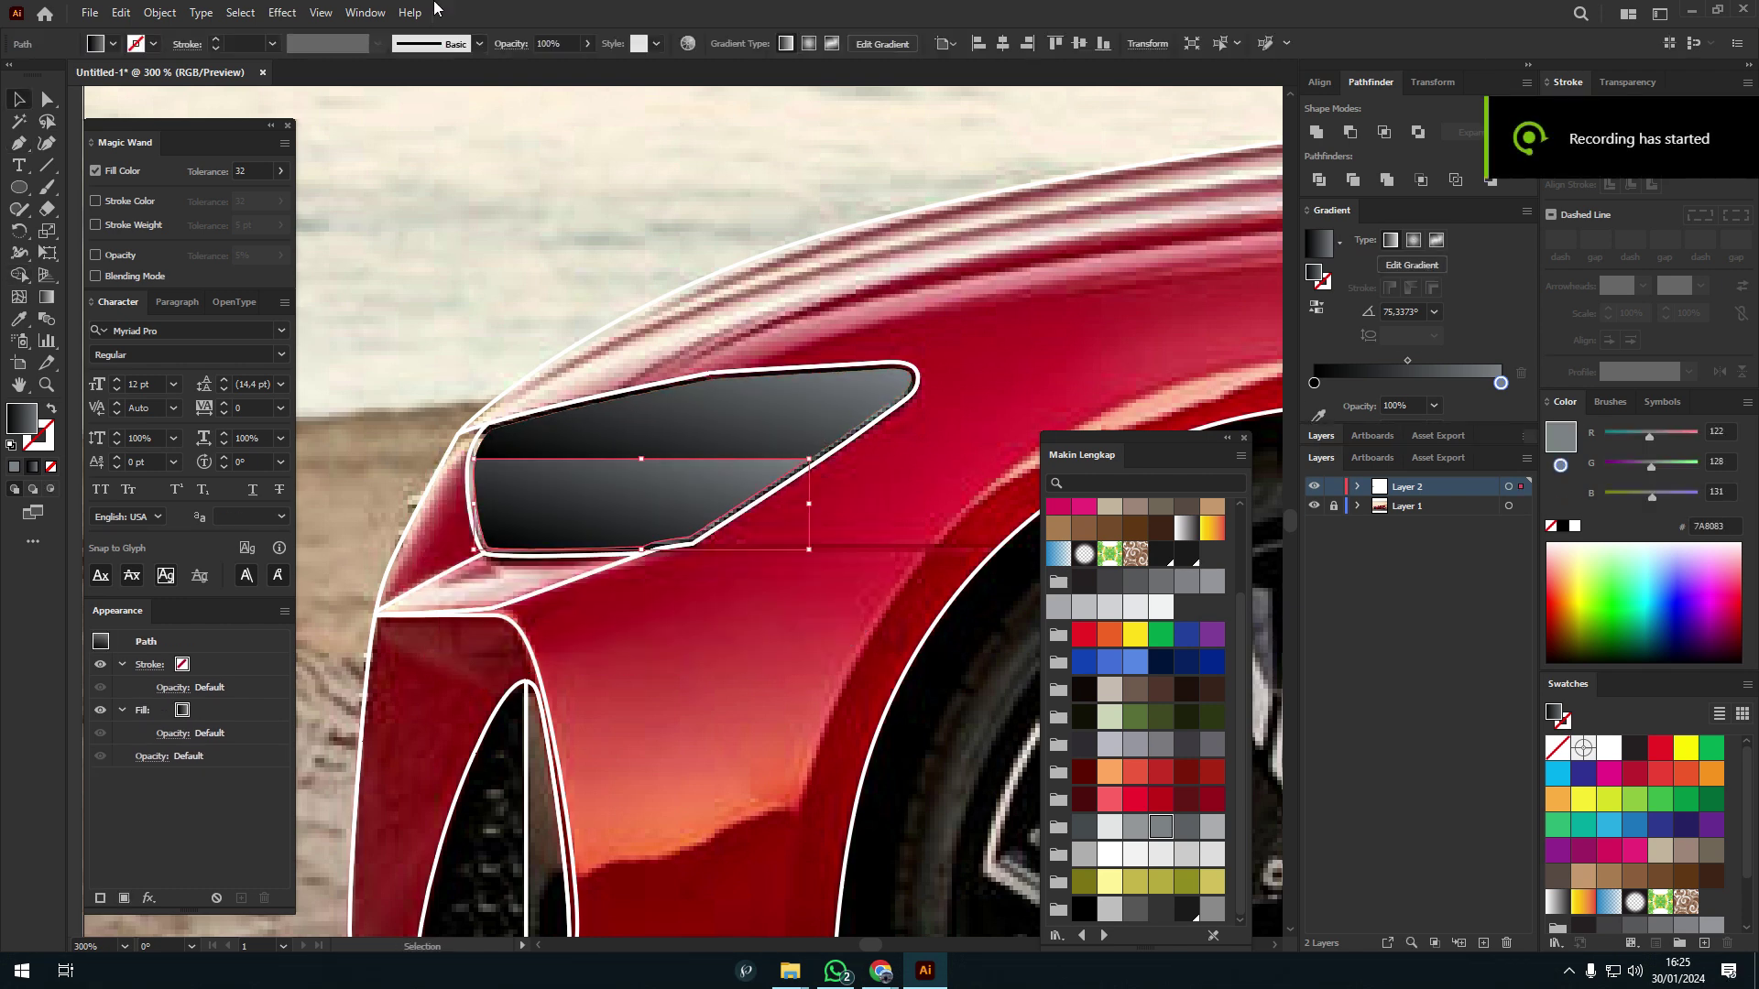
key("ctrl+z")
- Make the copy a white-to-transparent highlight over the headlight's upper half
key("ctrl+z")
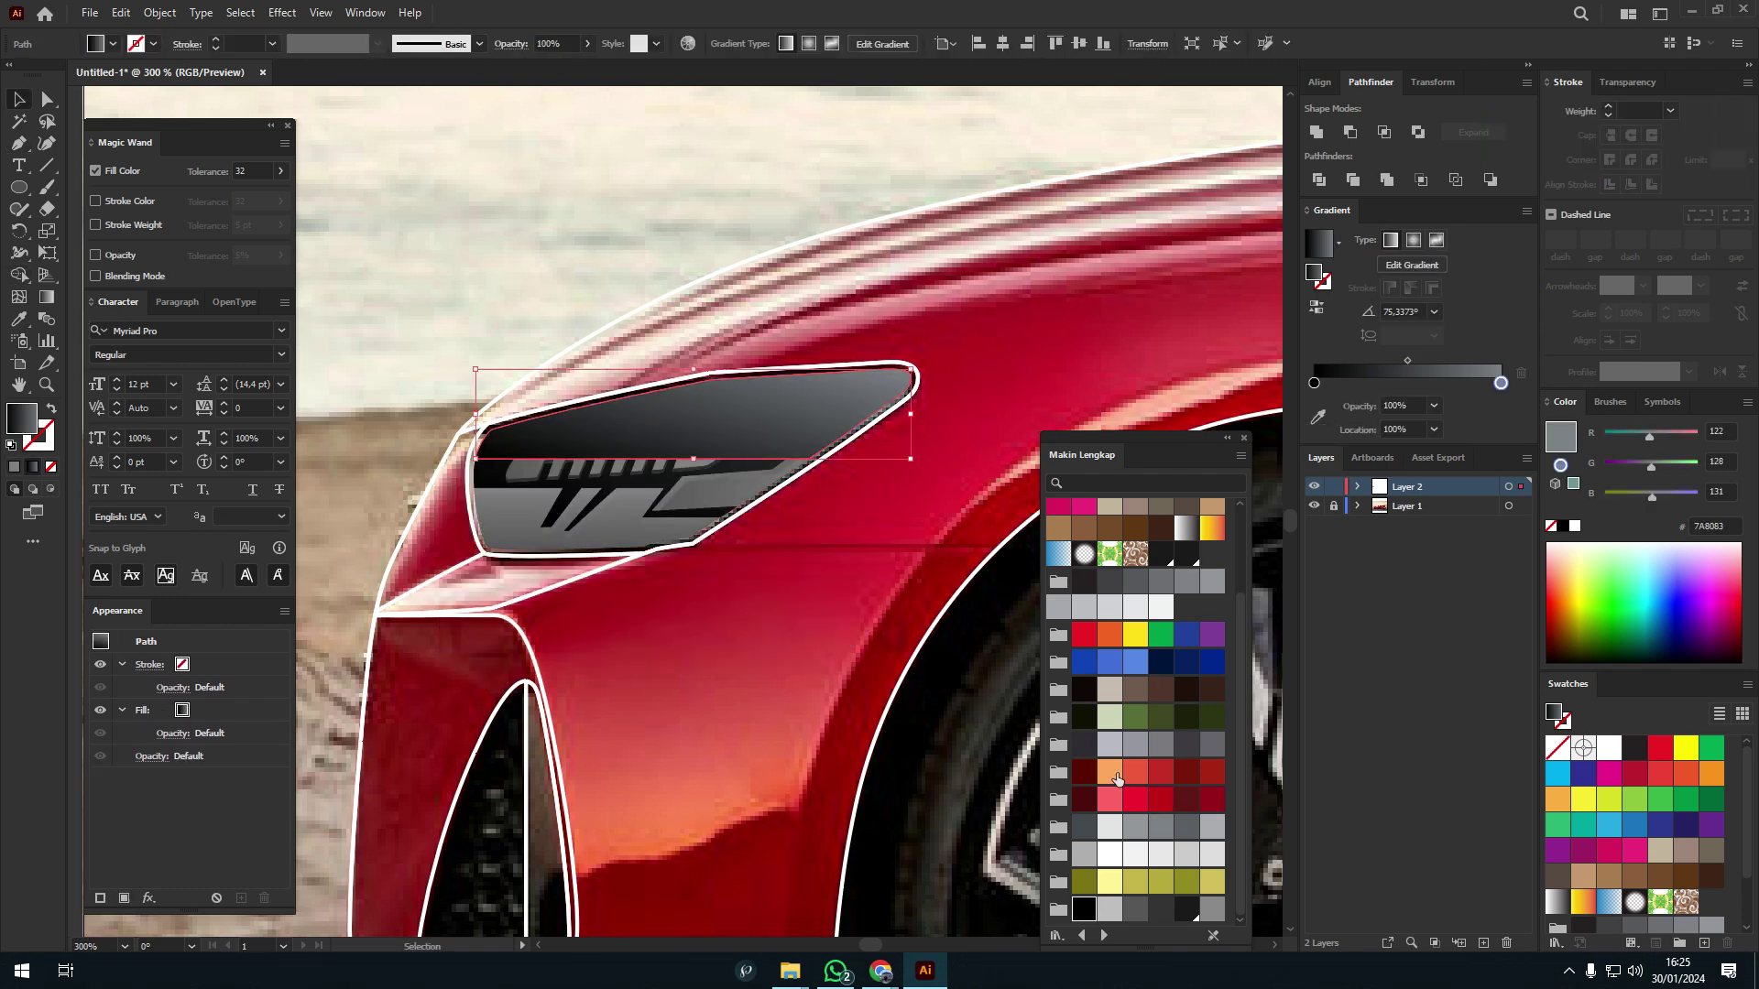
left_click_drag(1317, 385, 1356, 384)
key("ctrl+z")
left_click(1407, 404)
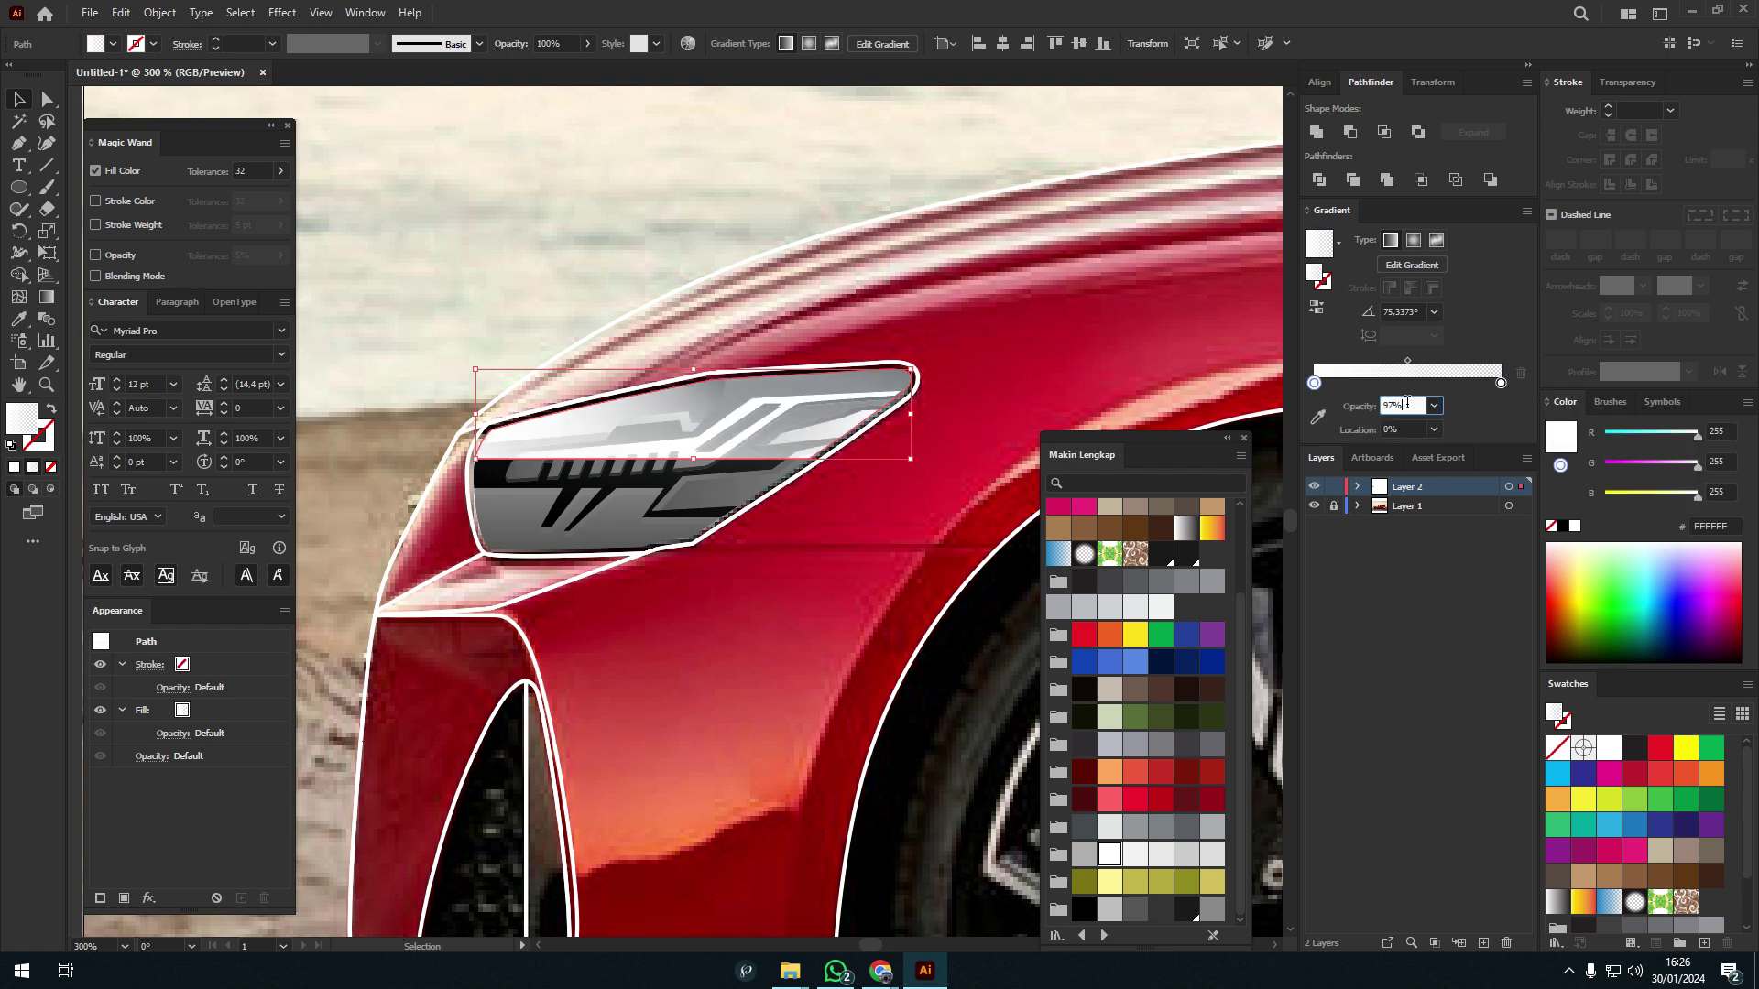
left_click(926, 463)
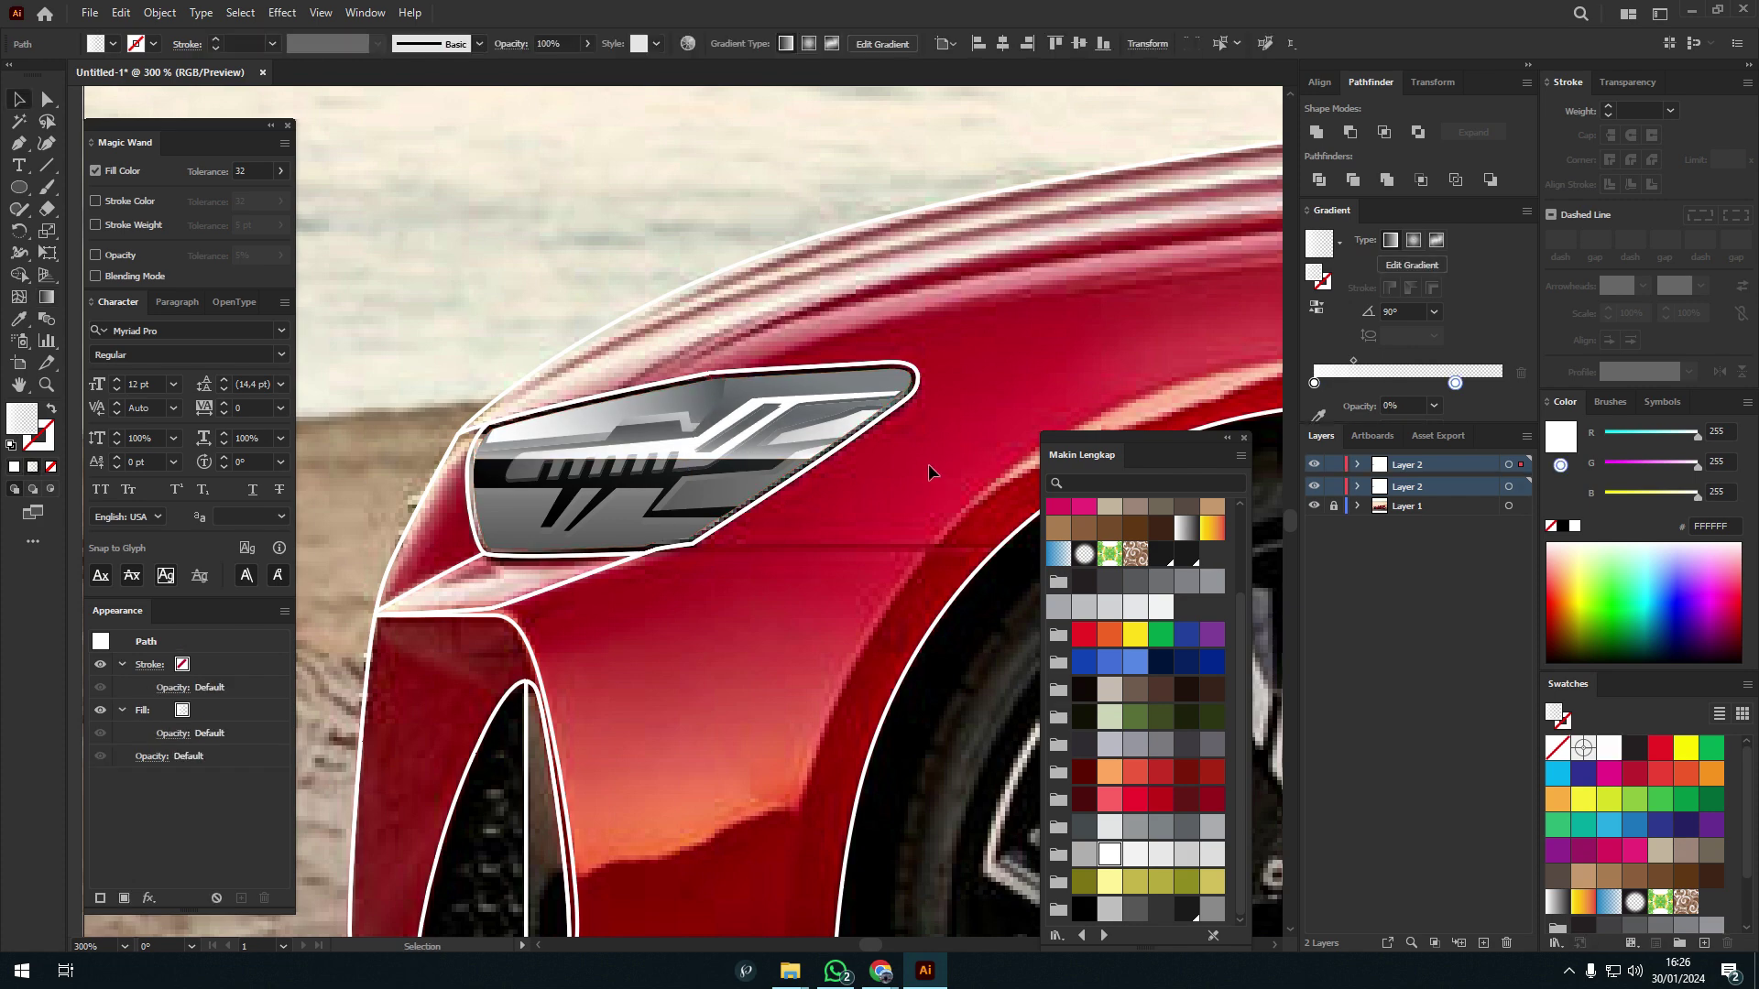
scroll(926, 464, "up", 1)
left_click(943, 509)
- Trace a shape along the inner edge of the front air intake with the Pen tool
scroll(705, 557, "down", 2)
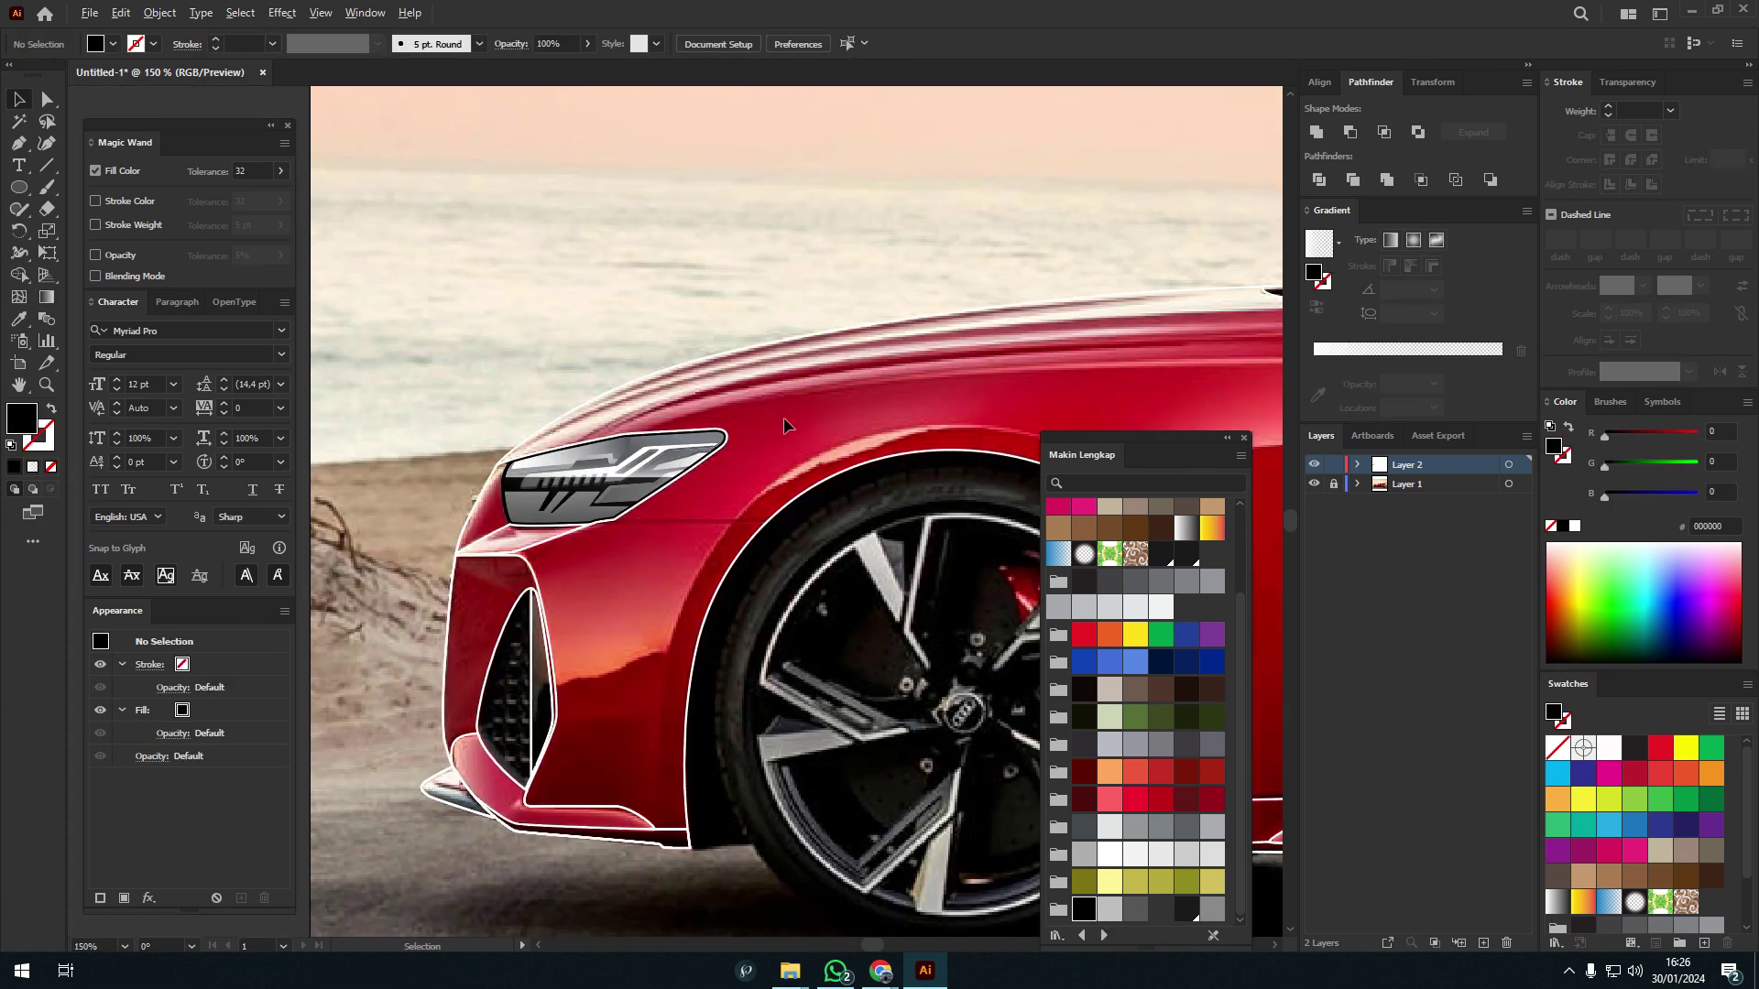
scroll(783, 416, "down", 2)
scroll(703, 424, "up", 3)
scroll(704, 476, "down", 2)
scroll(696, 531, "up", 4)
key("p")
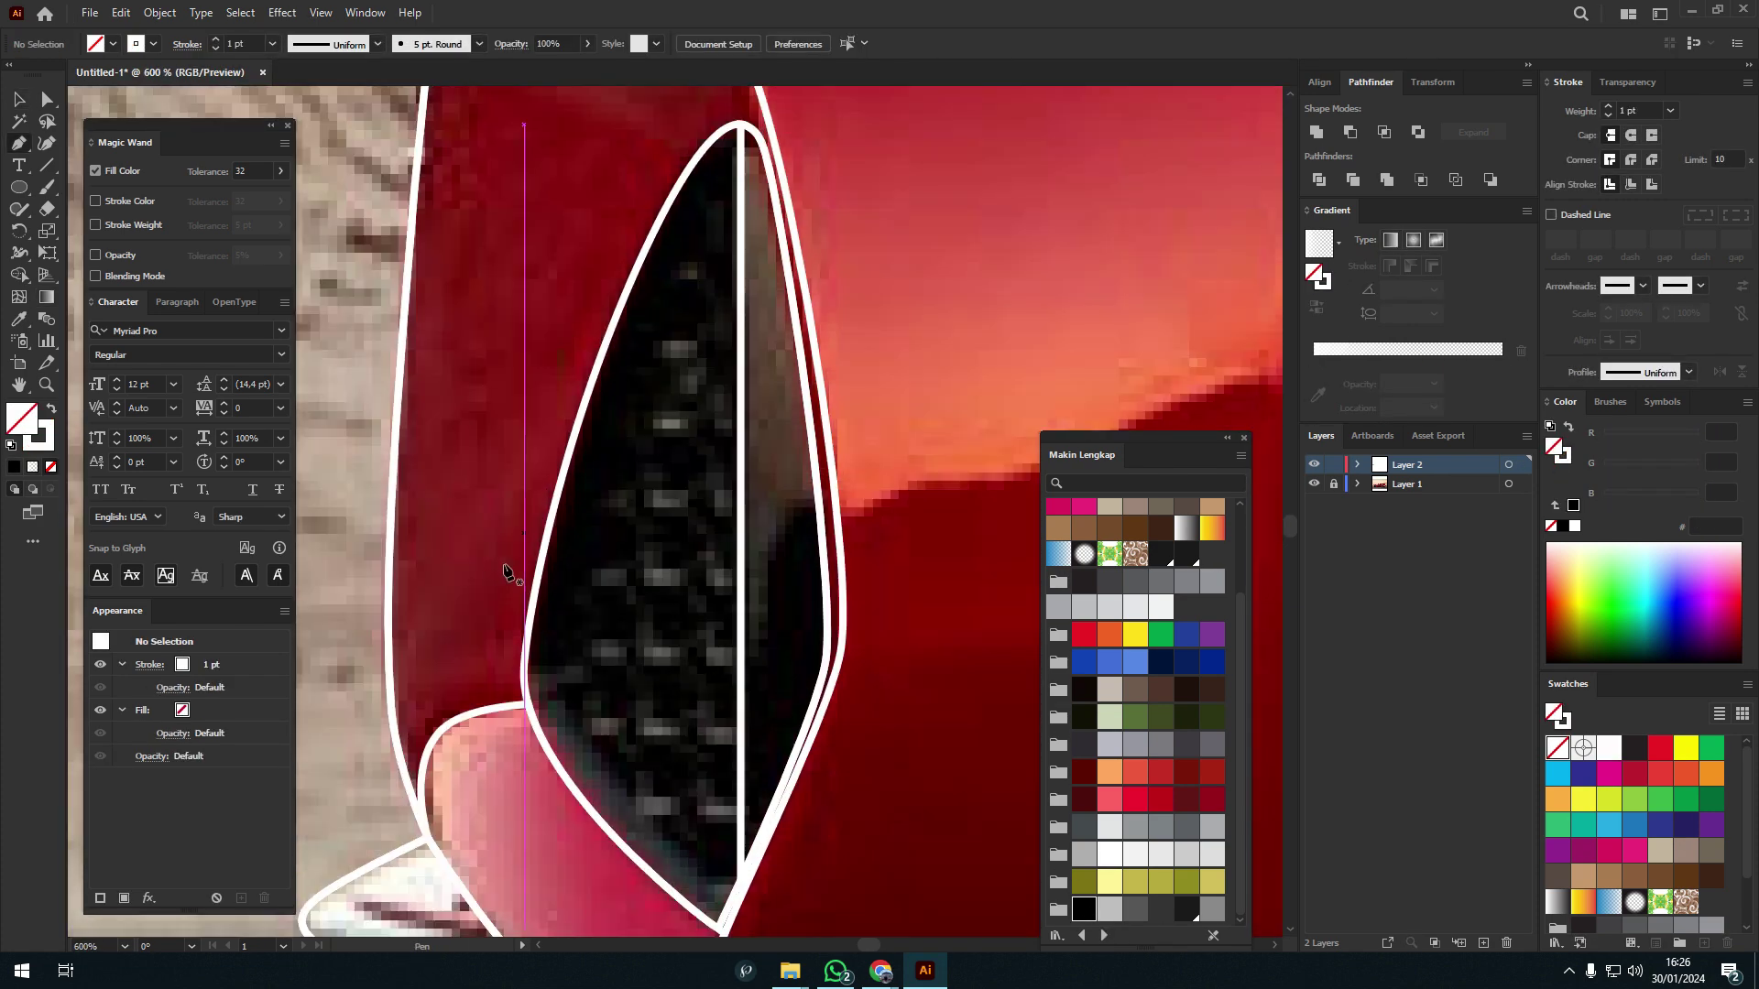
left_click(561, 485)
scroll(561, 485, "down", 1)
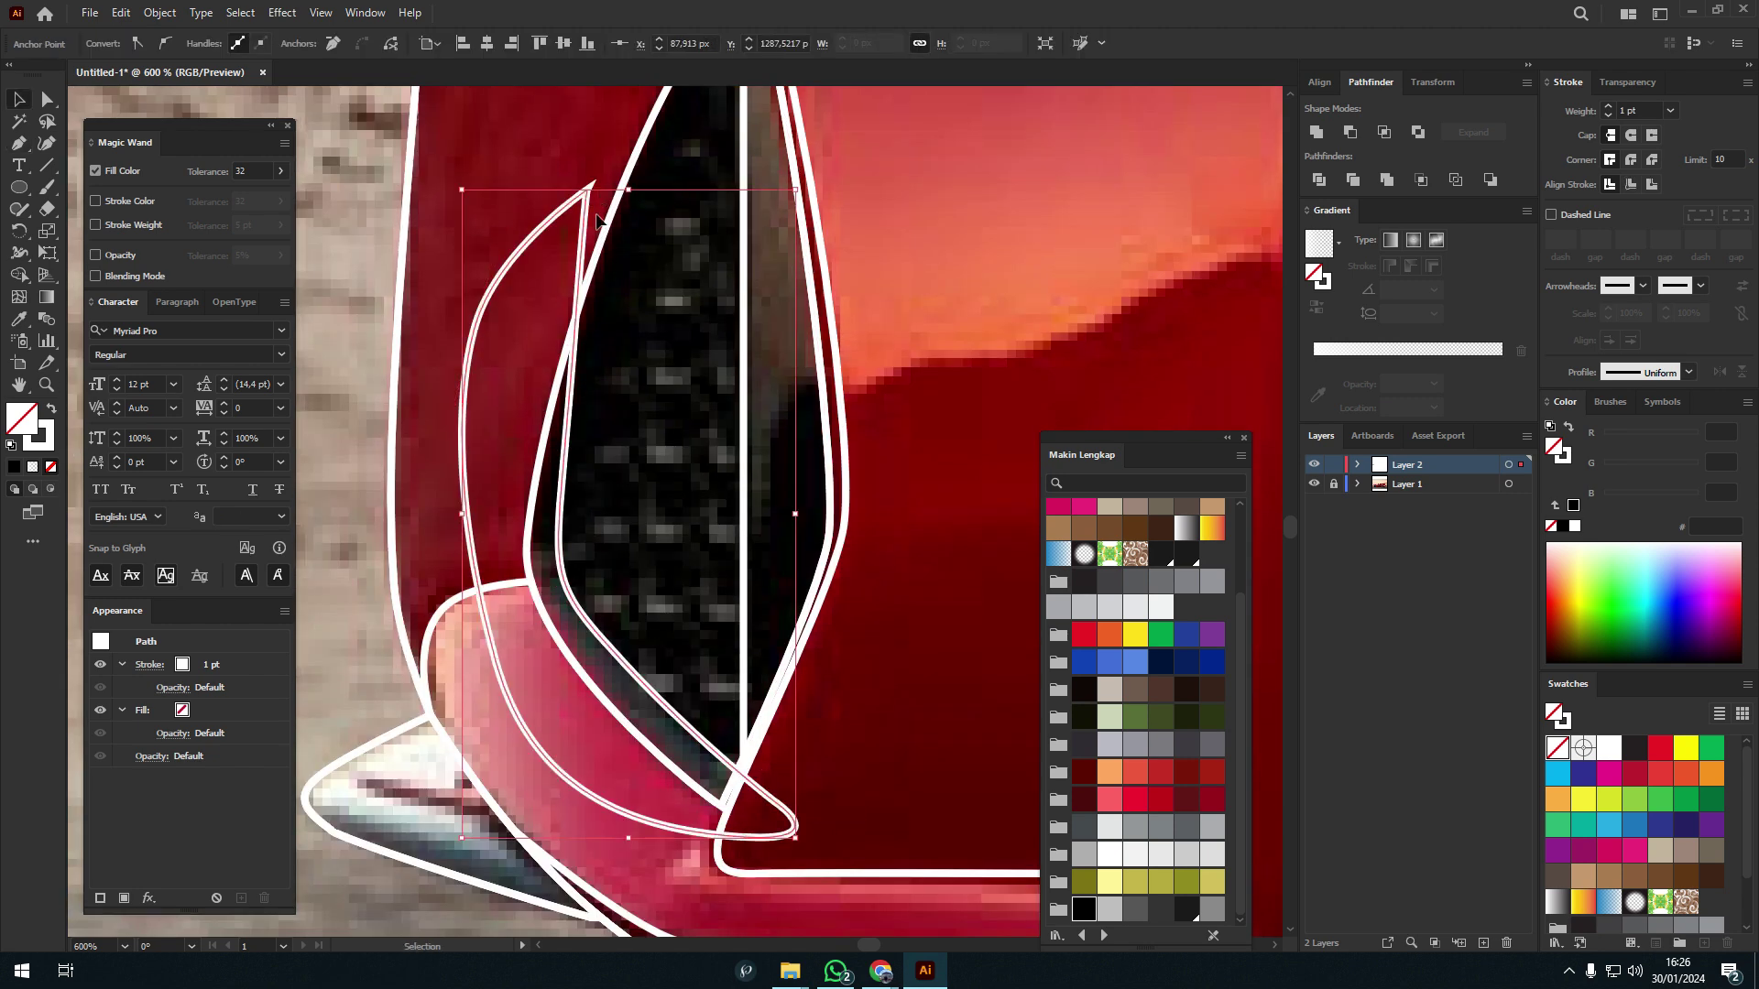
scroll(544, 627, "up", 1)
scroll(545, 628, "down", 3)
scroll(696, 458, "up", 2)
- Fill the intake shape with a -90° linear gradient ending in dark grey #333333
key("shift+x")
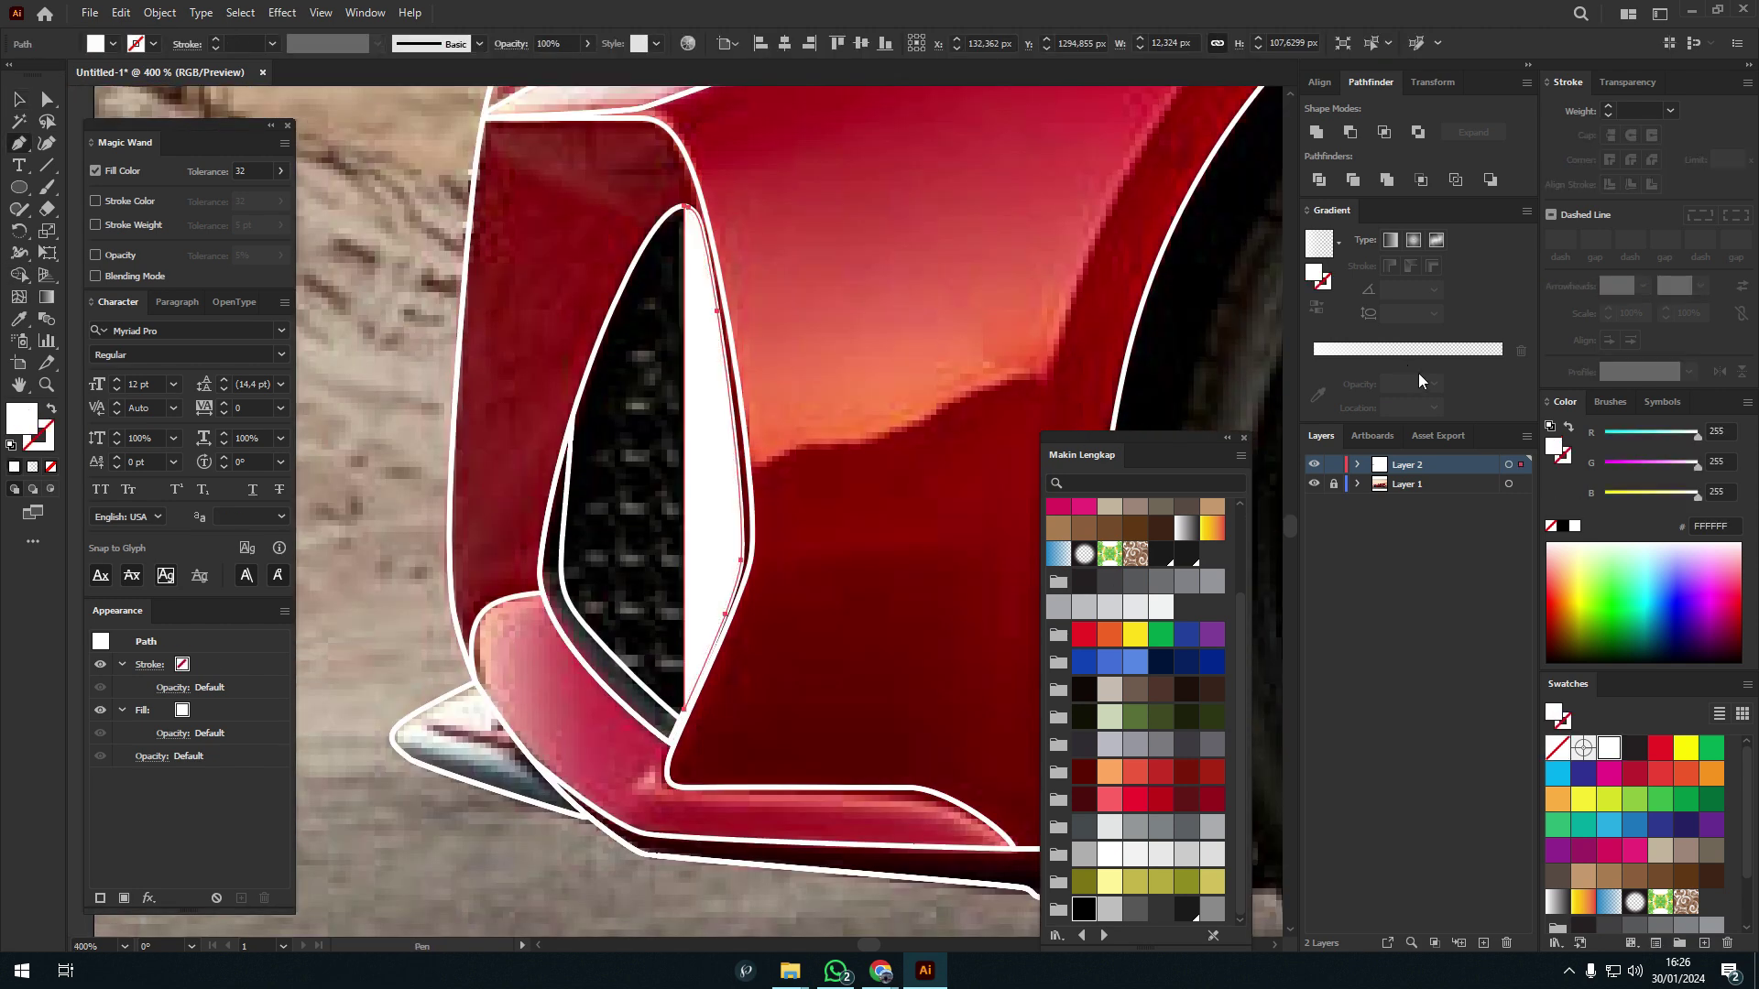
left_click(1410, 349)
left_click(1366, 300)
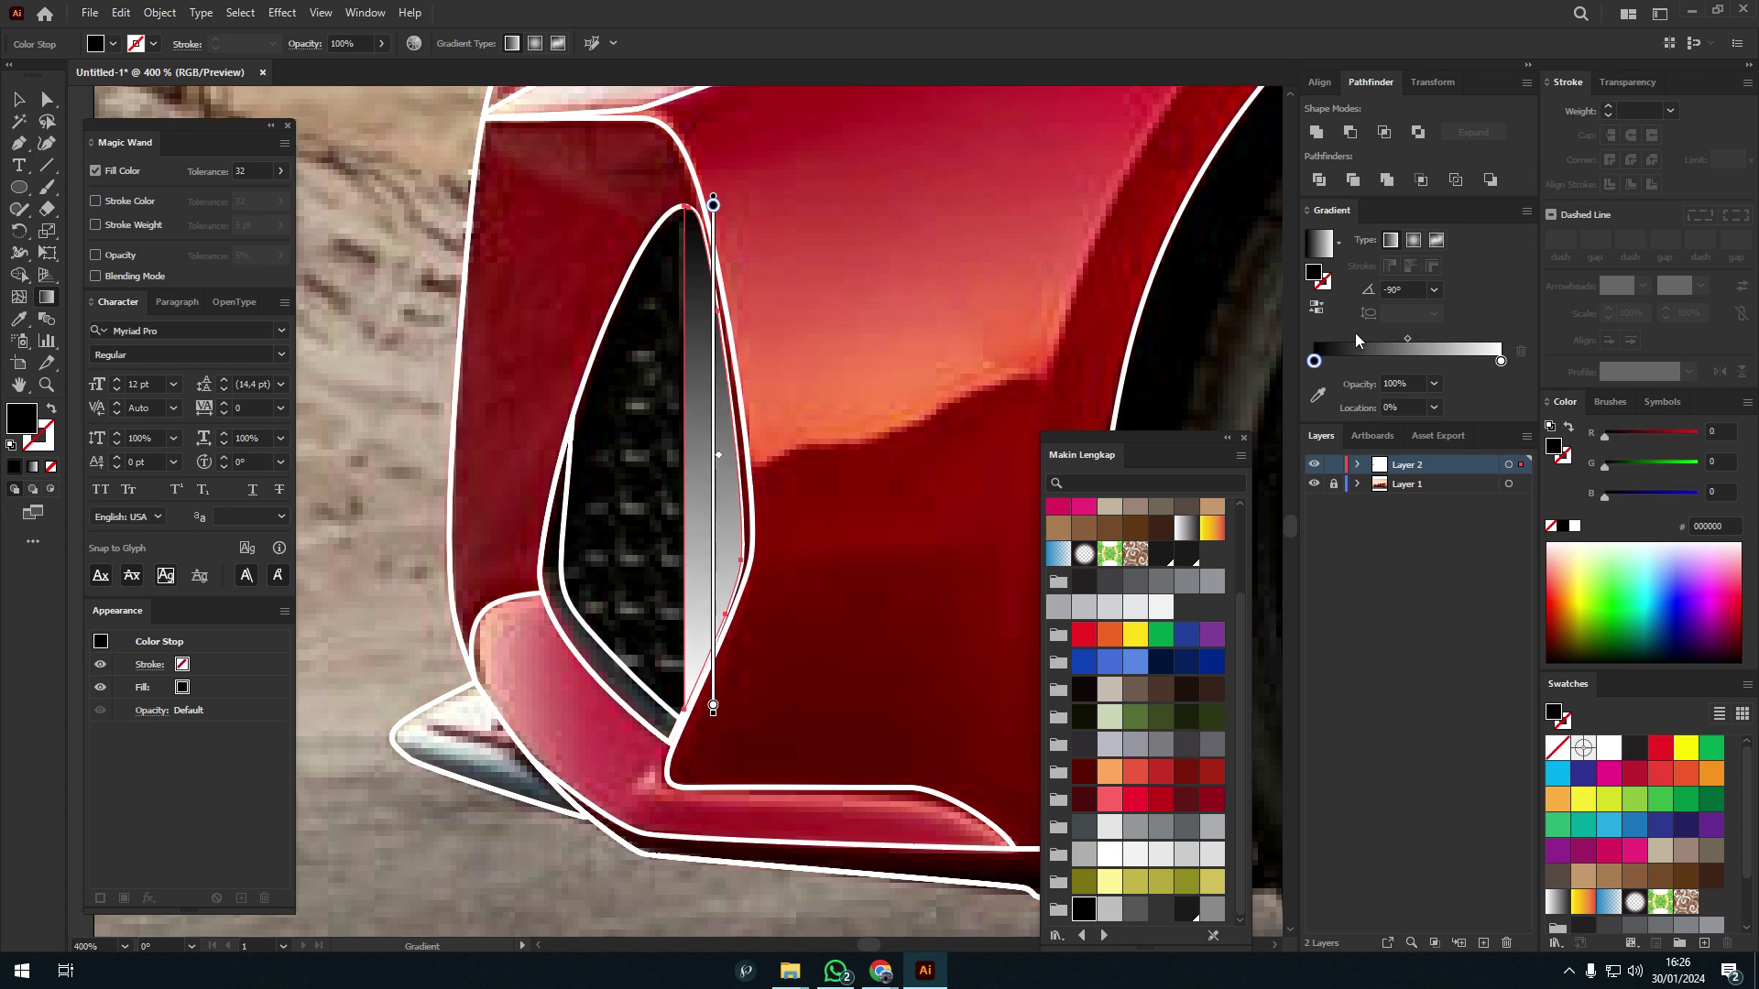
left_click(1499, 361)
scroll(724, 458, "down", 2)
key("v")
key("ctrl+shift+a")
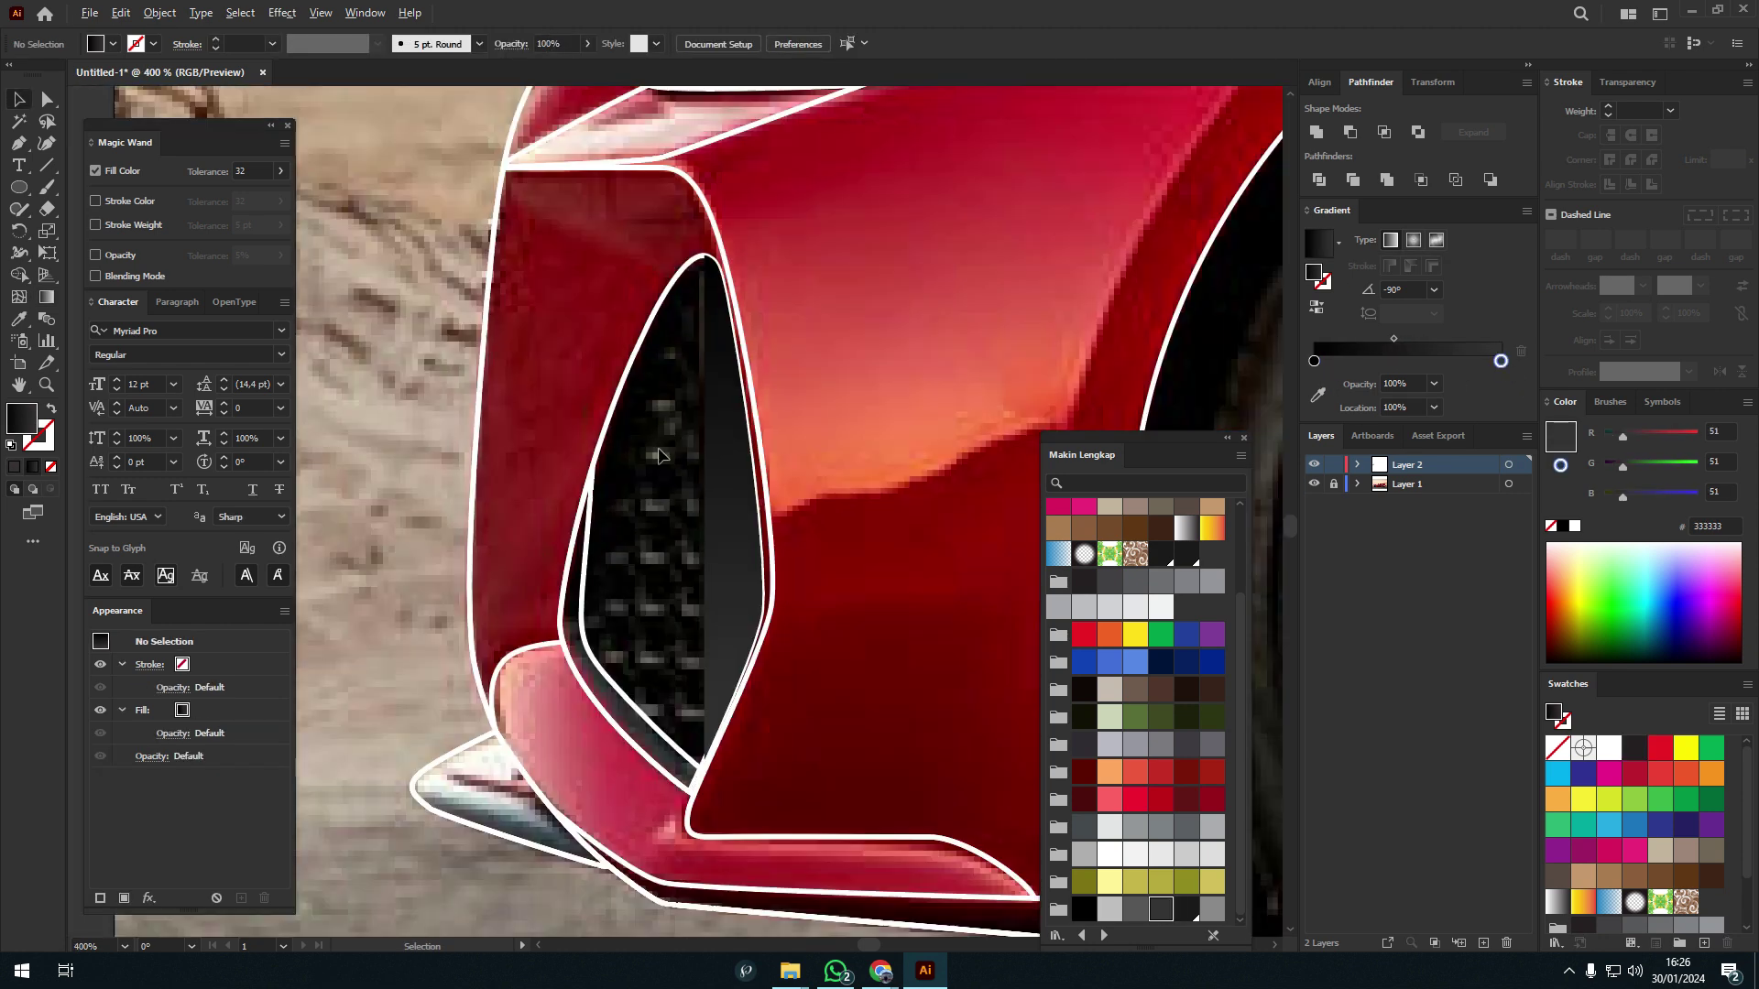
scroll(605, 568, "down", 2)
scroll(600, 590, "down", 3)
scroll(550, 550, "up", 1)
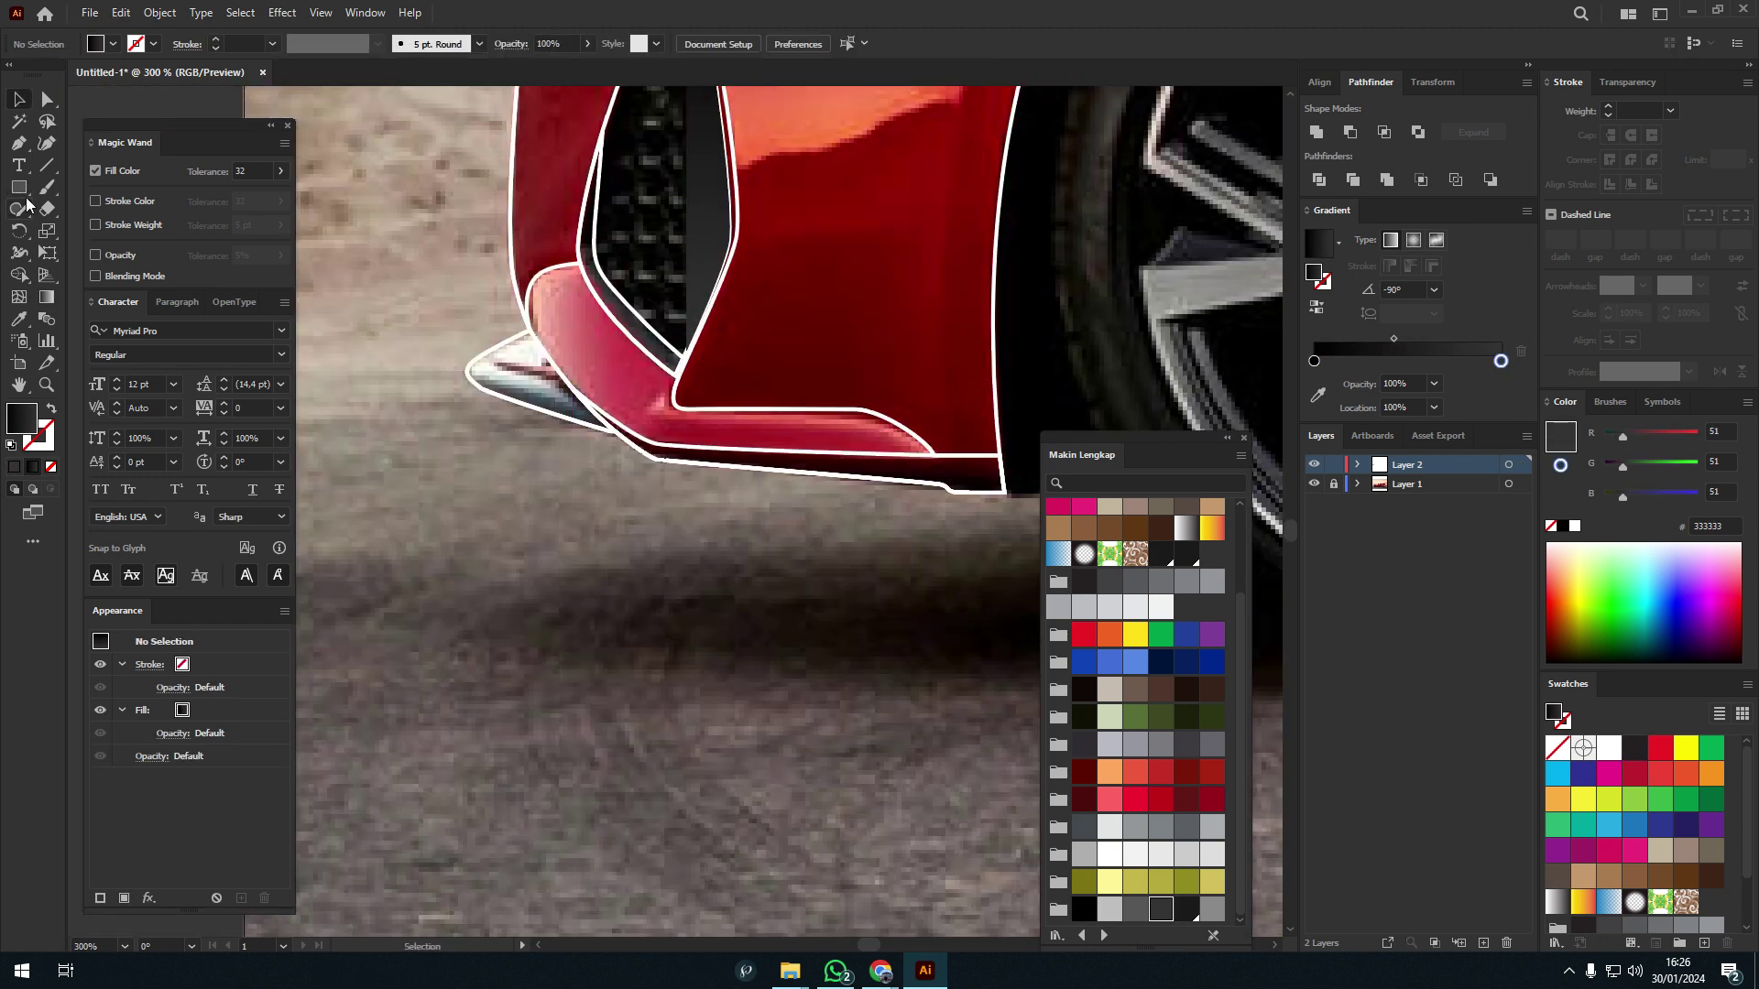
- Draw a hexagon below the bumper with a 7 pt outline and place an offset copy
left_click(101, 253)
left_click_drag(586, 653, 668, 733)
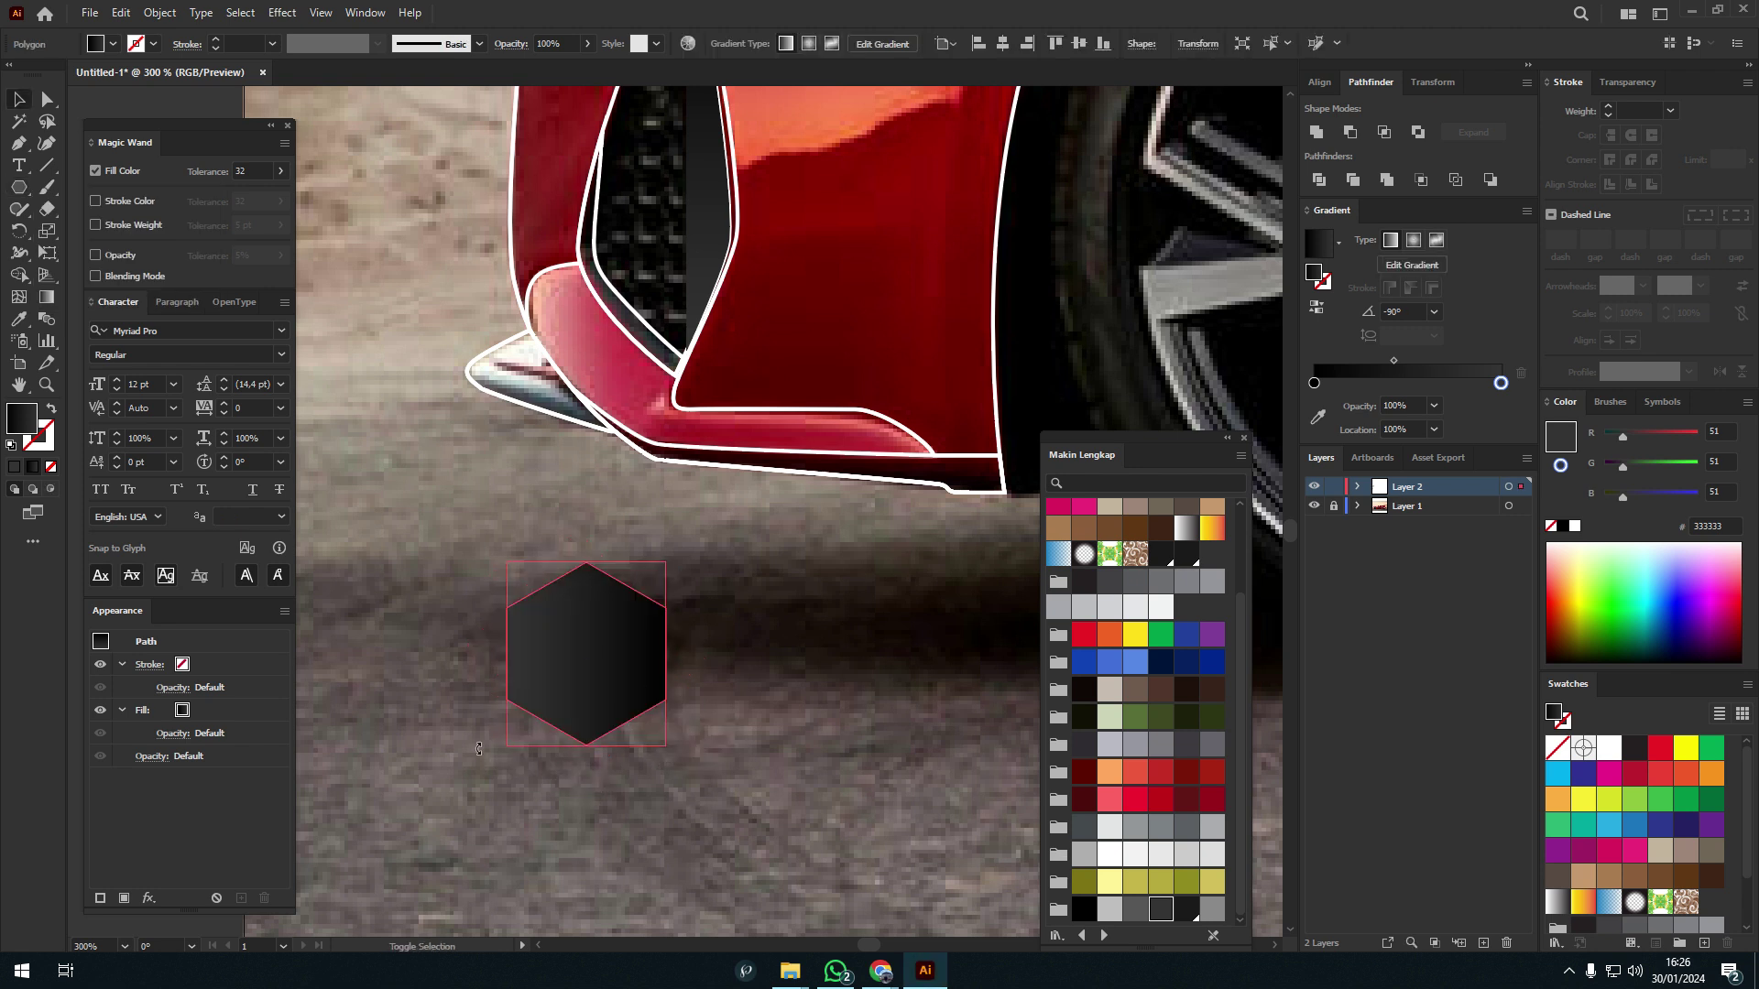
key("shift+x")
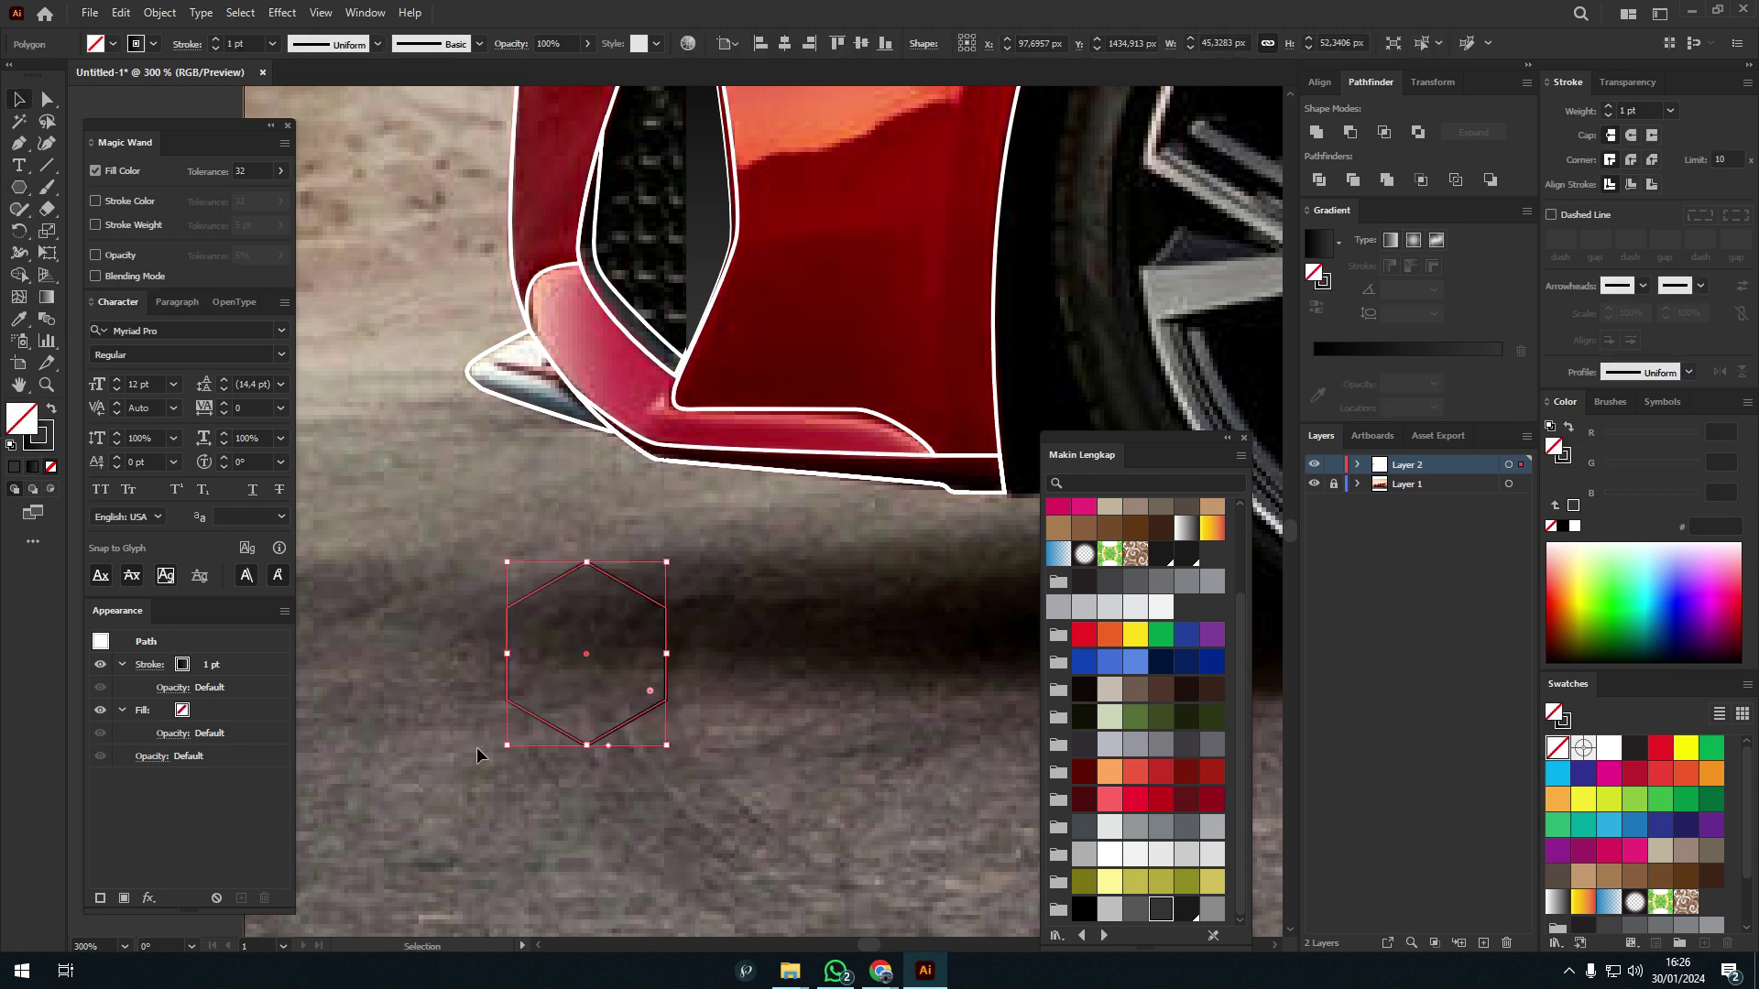
left_click(272, 44)
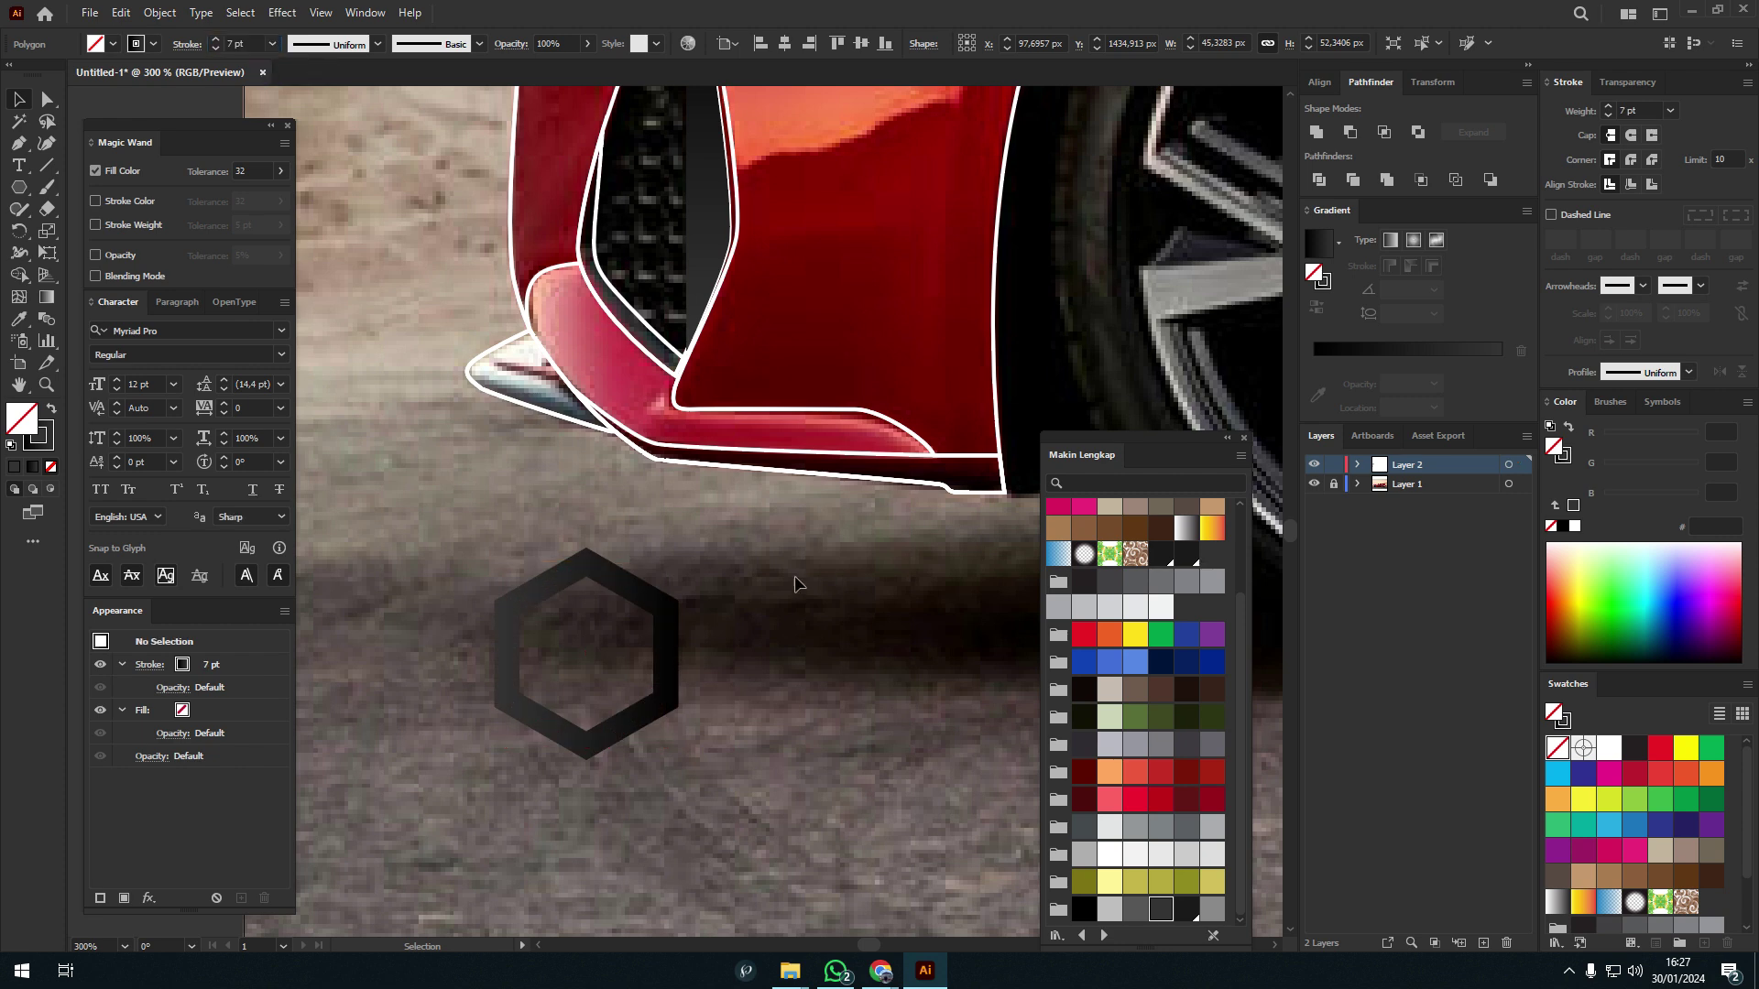
key("ctrl+minus")
mouse_move(688, 406)
left_mouse_down()
mouse_move(740, 407)
mouse_move(805, 566)
mouse_move(746, 430)
mouse_move(765, 580)
left_mouse_up()
scroll(805, 565, "up", 5)
scroll(747, 430, "down", 2)
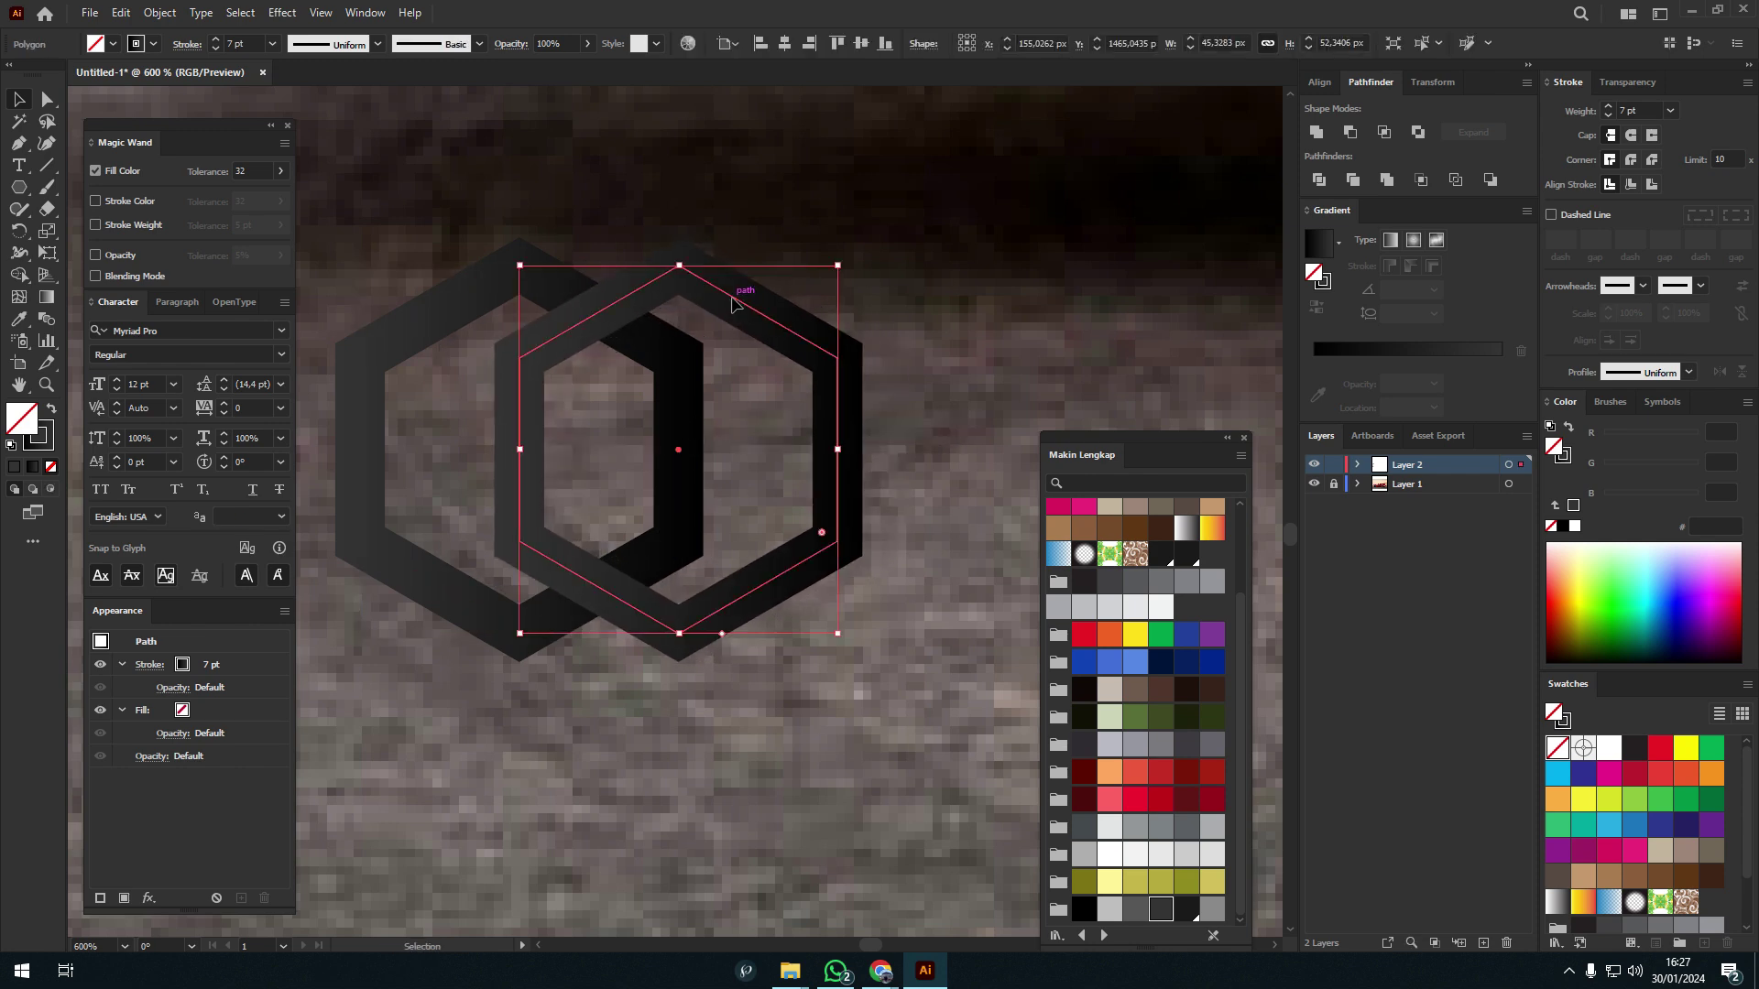
scroll(632, 480, "down", 2)
left_click(632, 481)
- Repeat the hexagon pair into a row, copy the row downward, and group the honeycomb
key("ctrl+a")
scroll(631, 481, "up", 4)
scroll(745, 459, "down", 4)
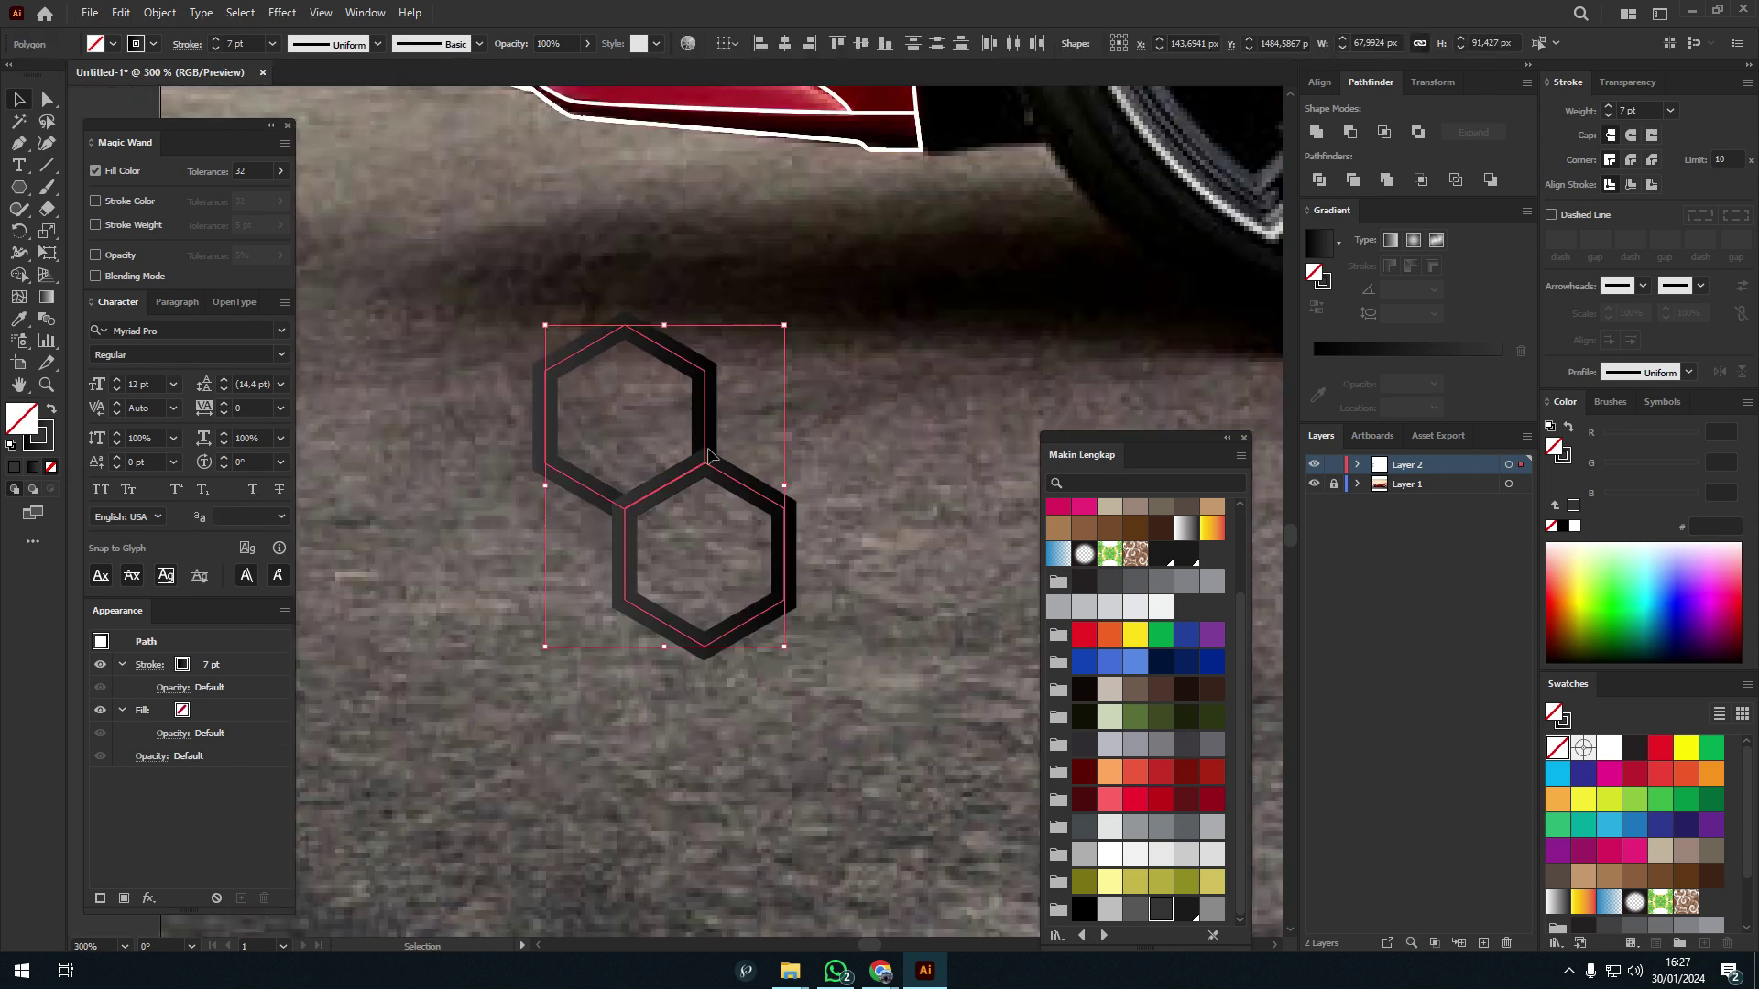
left_click_drag(743, 470, 903, 471)
key("ctrl+d")
key("ctrl+d")
key("ctrl+d")
scroll(847, 490, "down", 5)
key("ctrl+a")
scroll(717, 497, "up", 3)
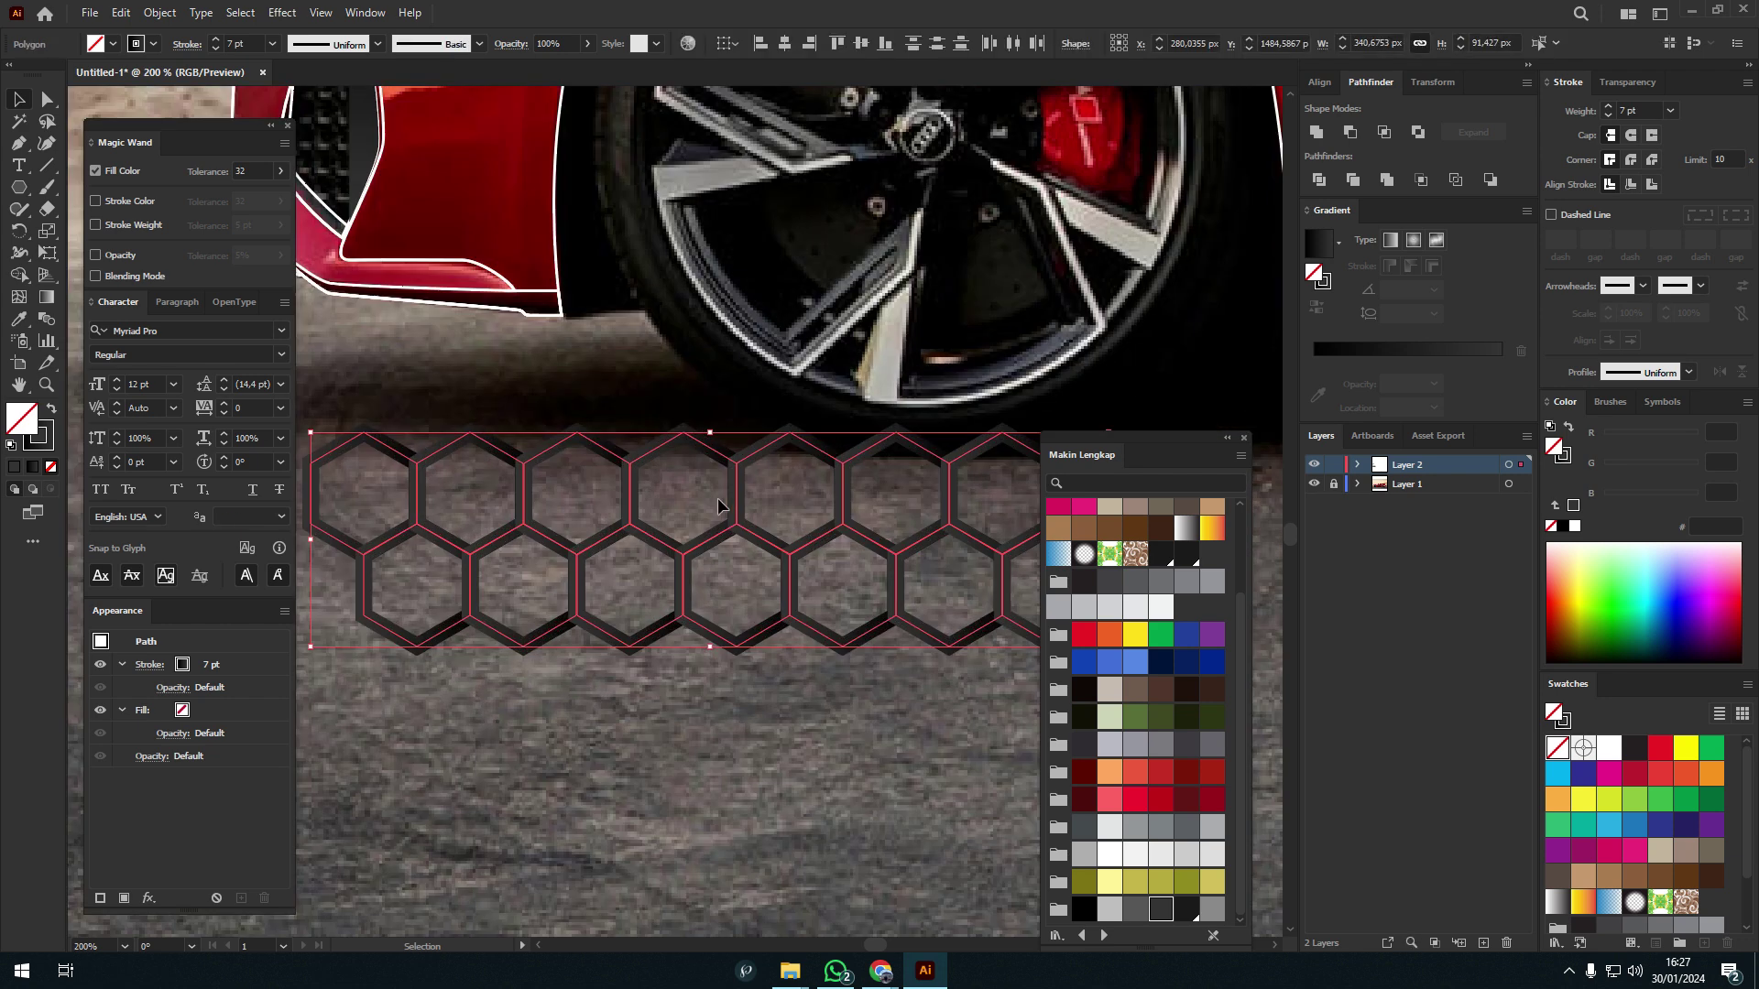
scroll(734, 677, "down", 1)
left_click_drag(728, 575, 729, 685)
key("ctrl+d")
key("ctrl+d")
key("ctrl+d")
scroll(729, 685, "down", 4)
scroll(929, 431, "up", 1)
key("ctrl+a")
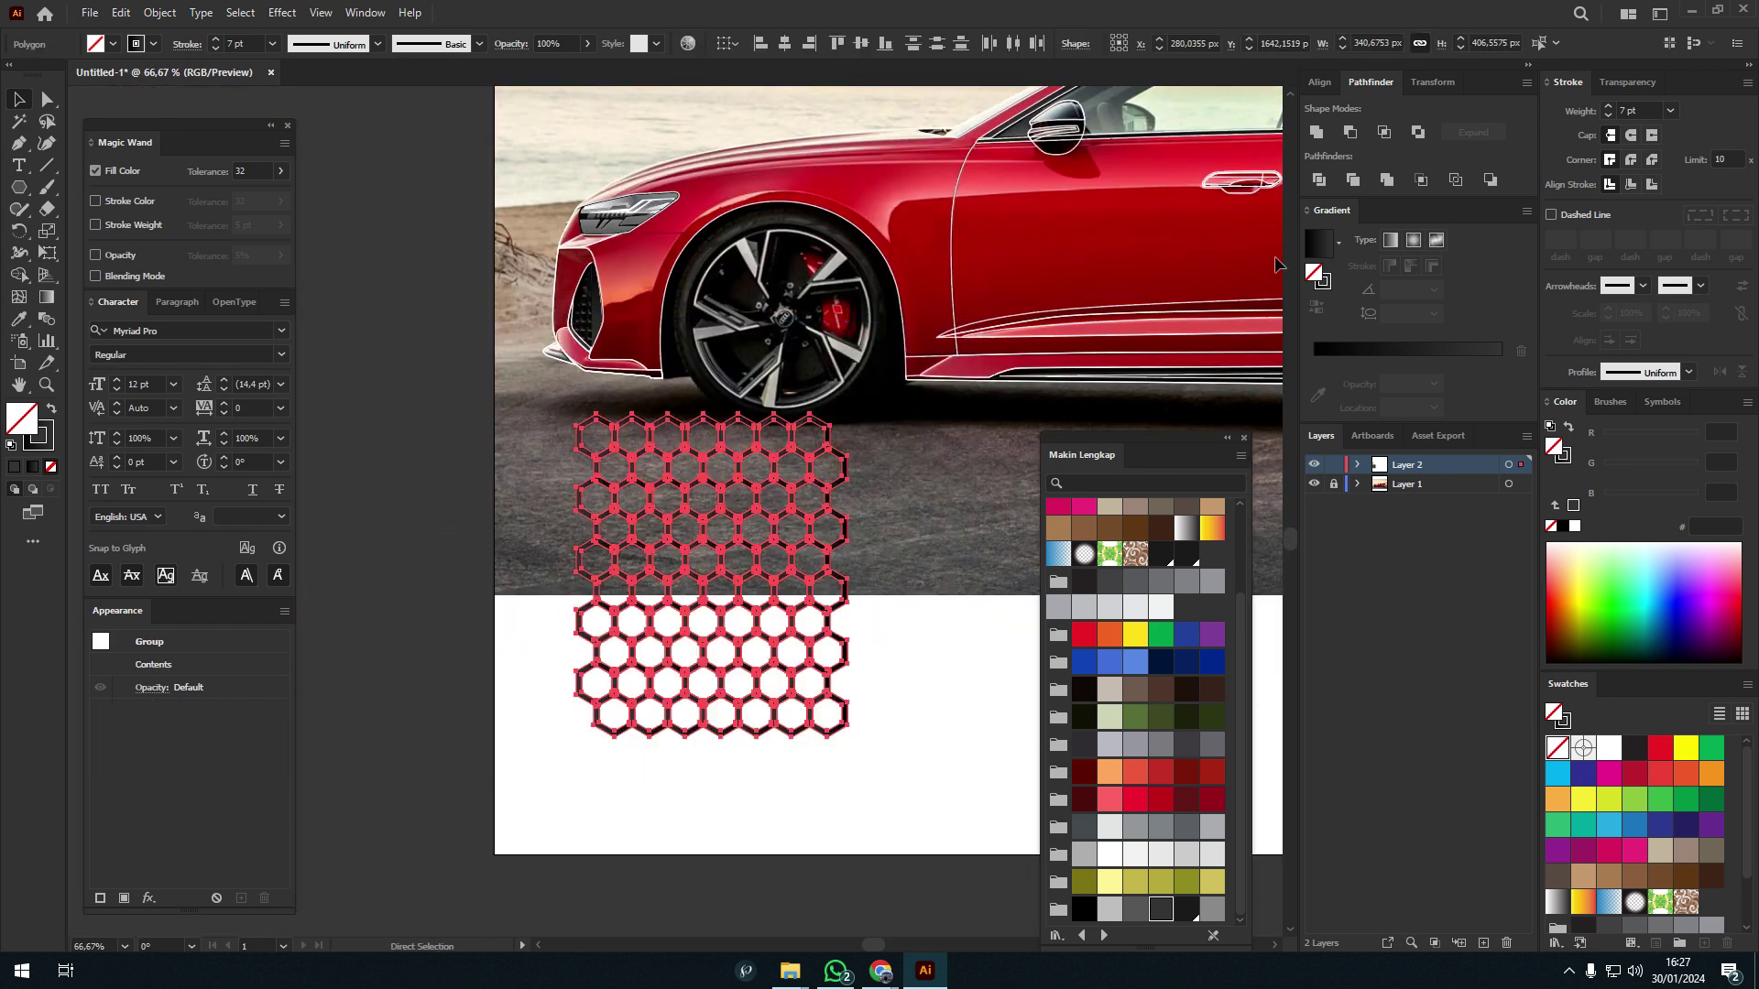
key("ctrl+g")
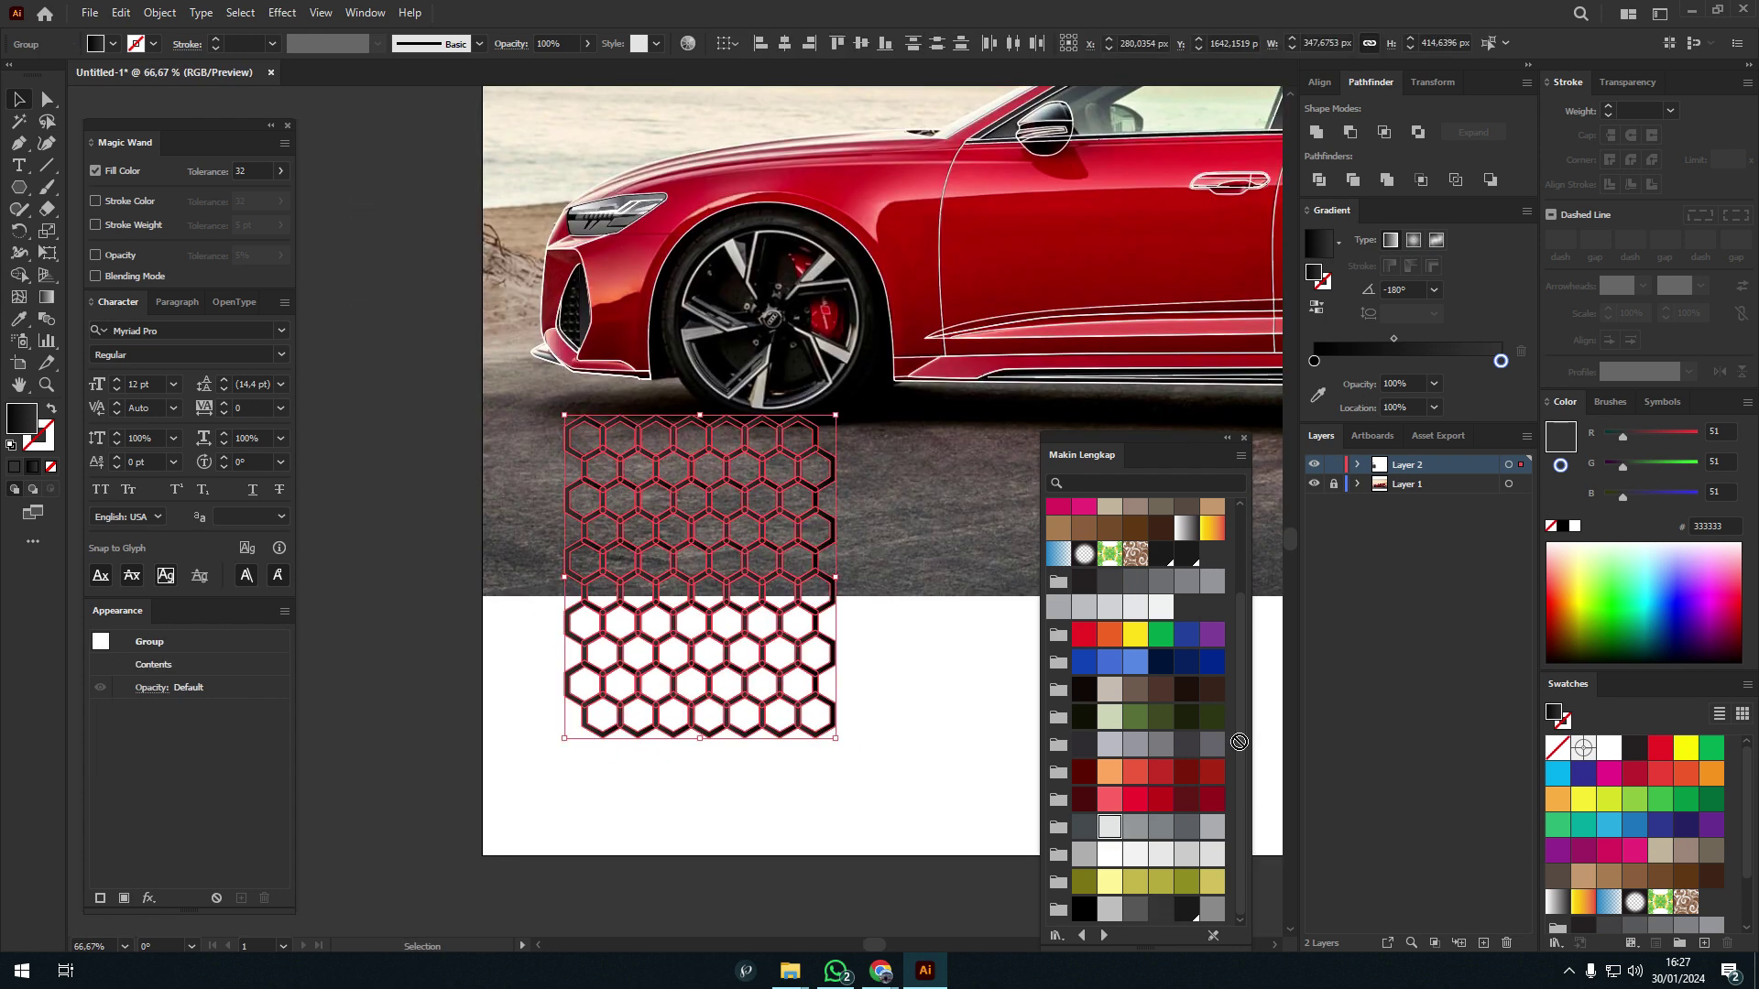
- Give the honeycomb group a light grey gradient and move it onto the front bumper
left_click(1185, 527)
key("Return")
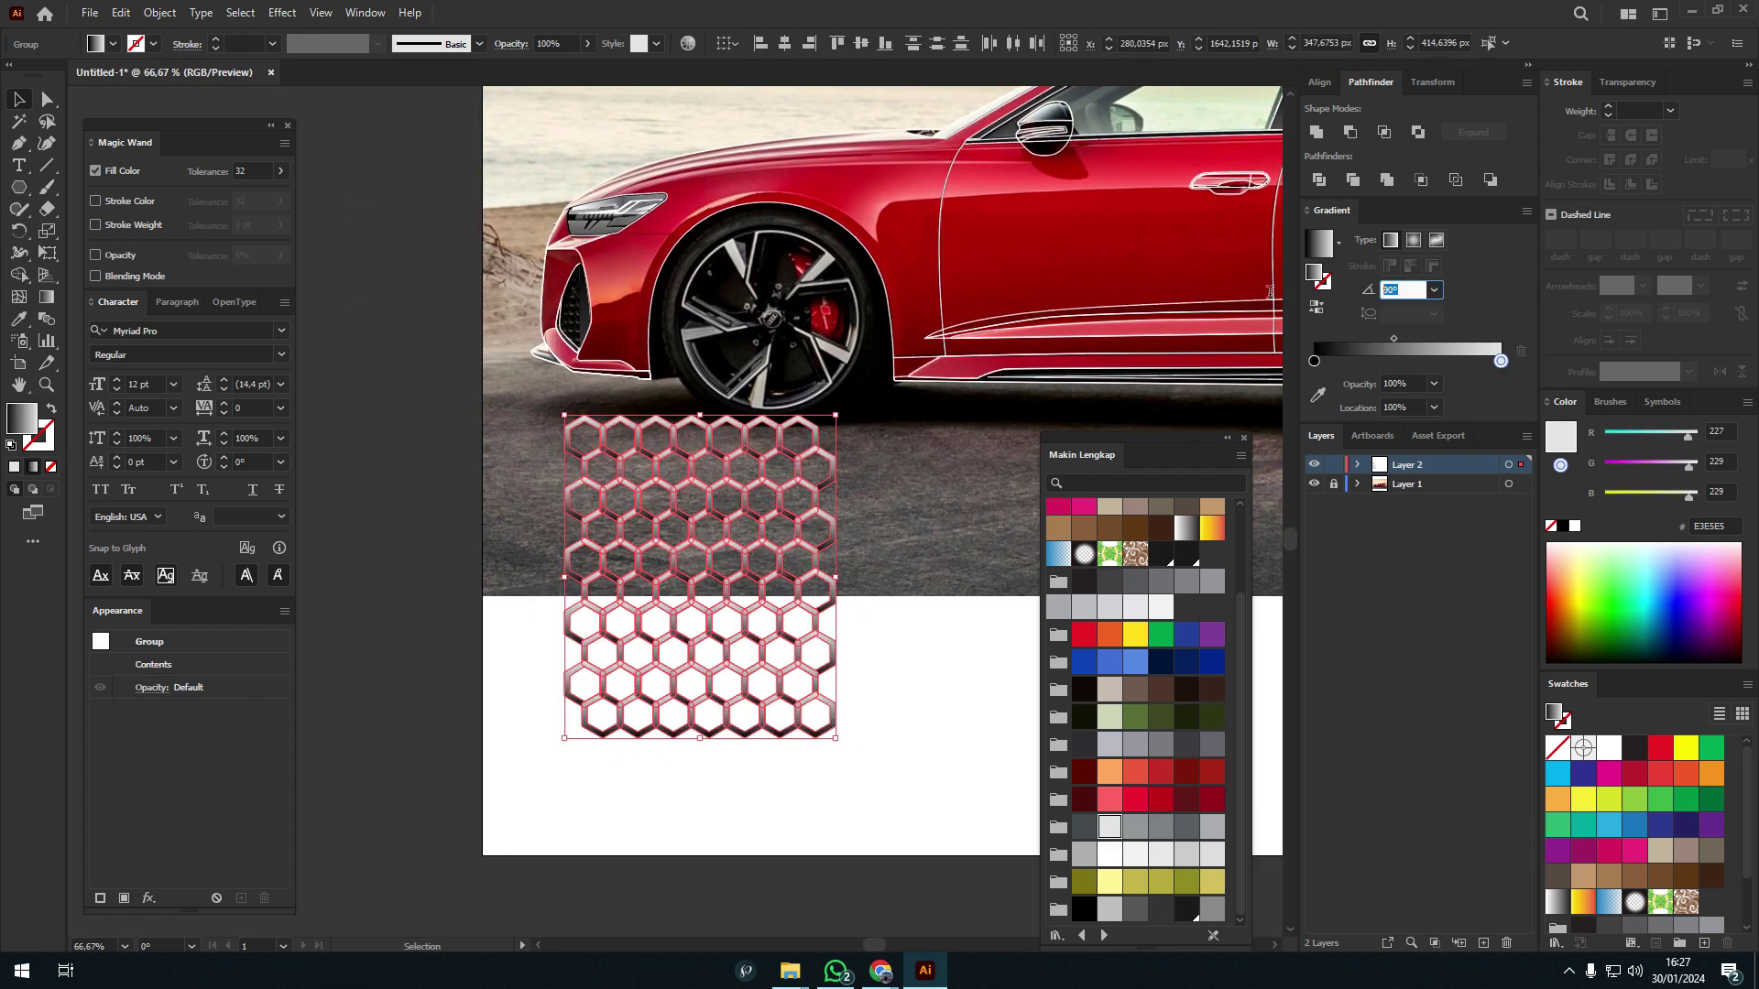
left_click(895, 522)
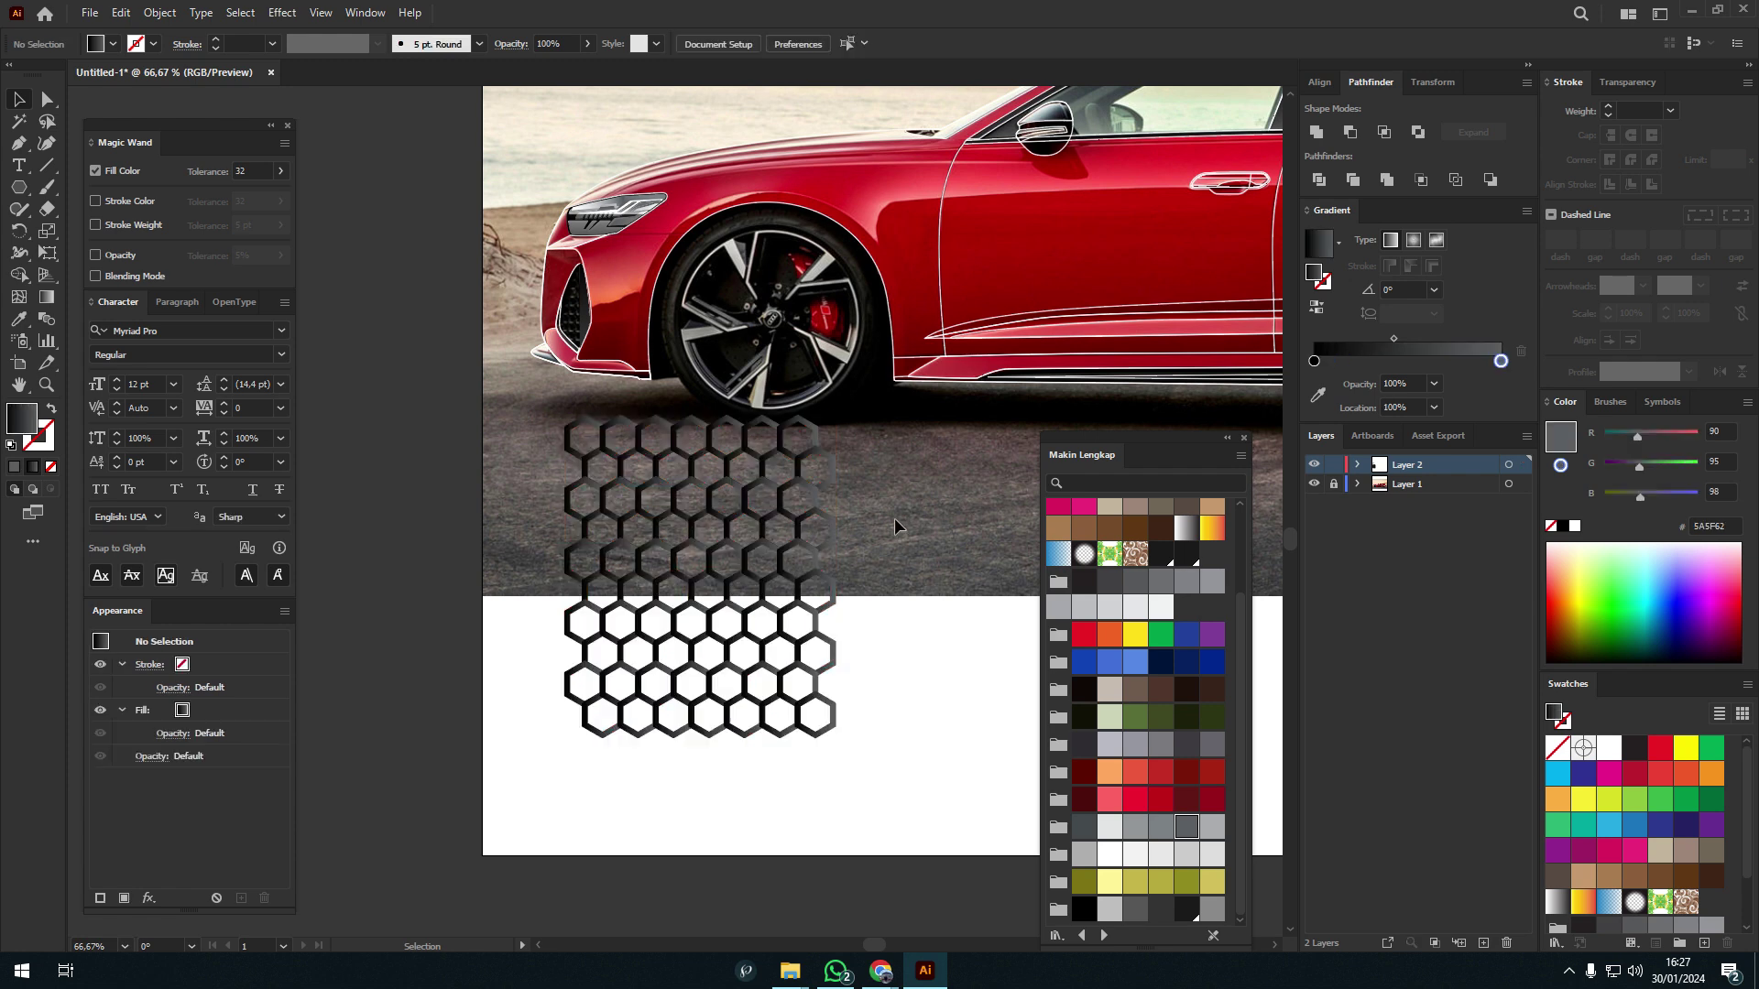
left_click_drag(474, 786, 902, 429)
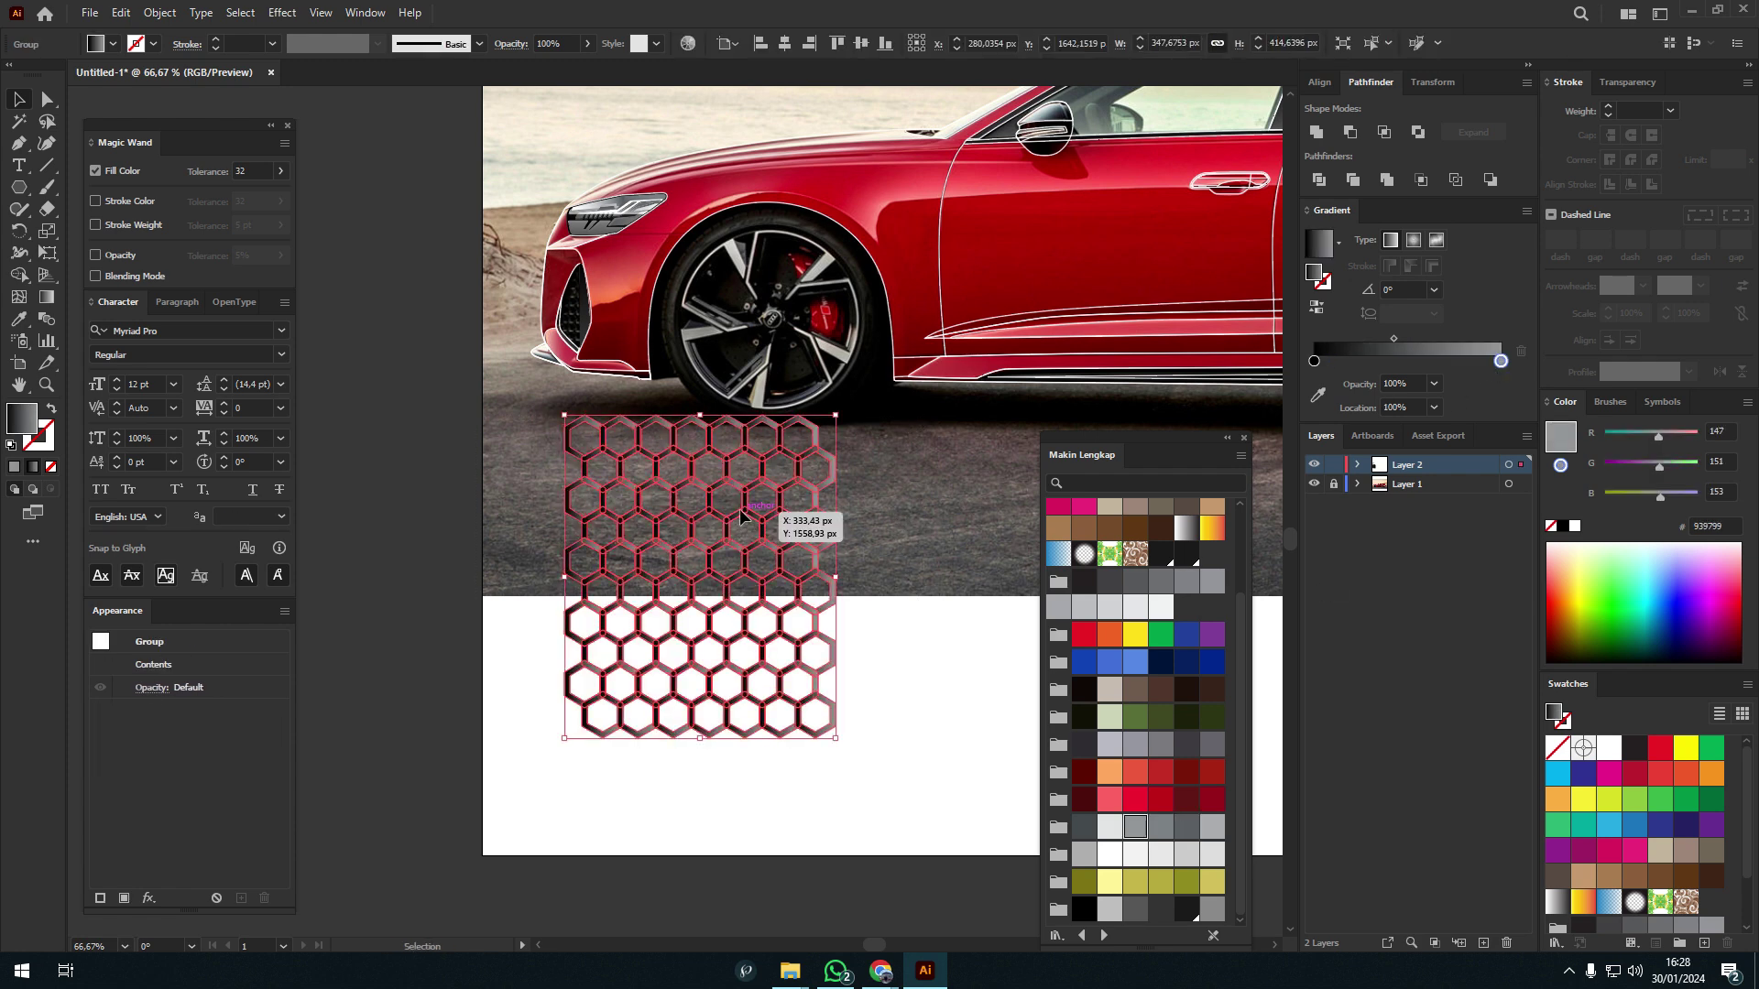
mouse_move(778, 512)
left_mouse_down()
mouse_move(642, 275)
mouse_move(589, 272)
left_mouse_up()
key("ctrl+equal")
key("ctrl+equal")
key("ctrl+equal")
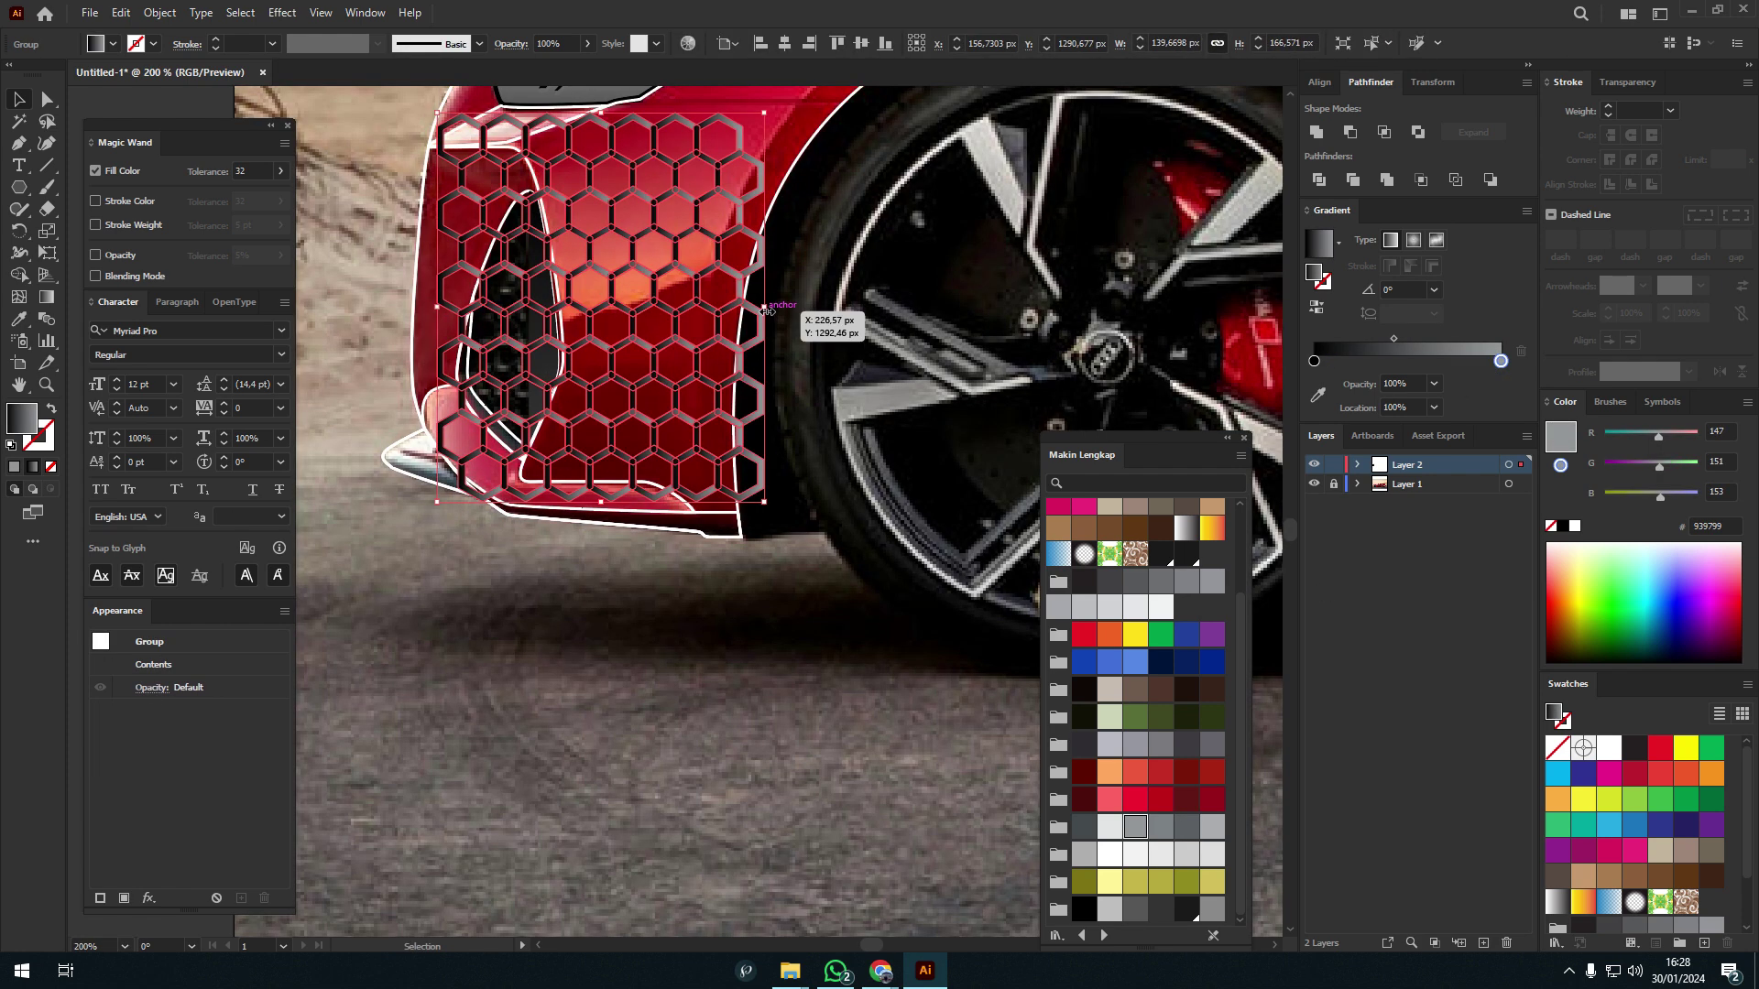
- Shrink the honeycomb and clip it inside the black inner intake shape
left_click_drag(758, 486, 649, 472)
scroll(638, 272, "up", 3)
scroll(560, 304, "up", 2)
left_click(529, 316)
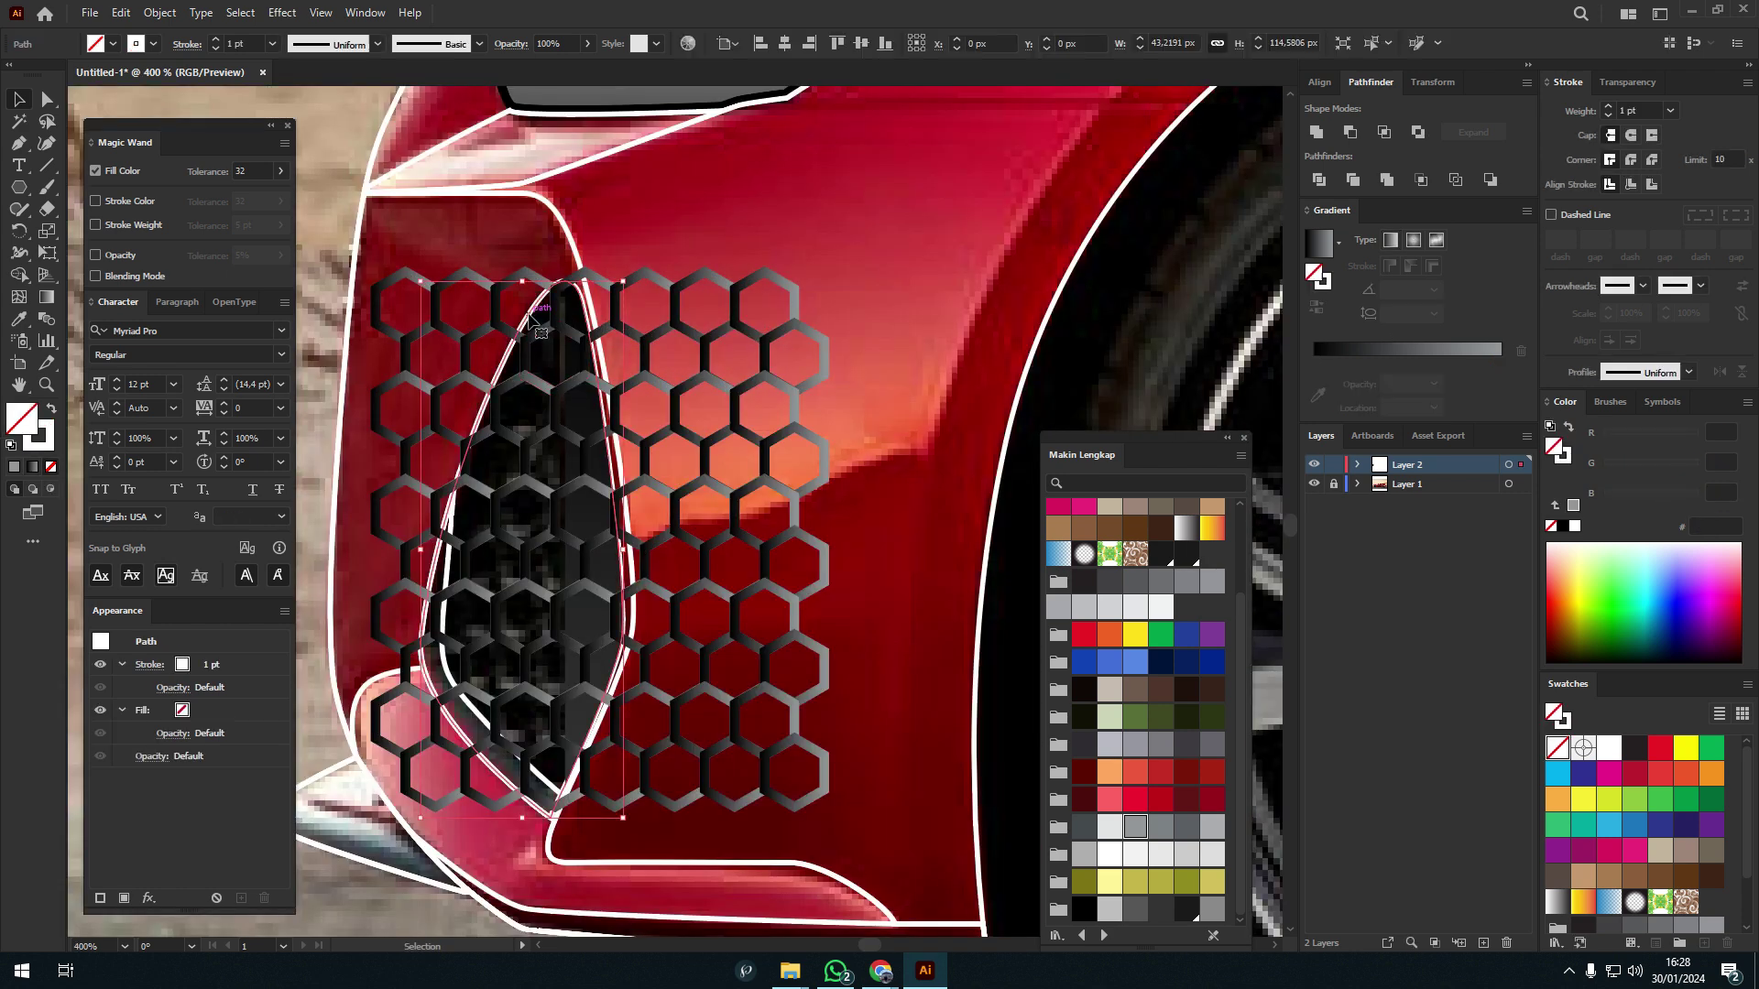
left_click(648, 361, "shift")
key("ctrl+7")
- Shear the clipped honeycomb by -19° to match the intake's slant
left_click(547, 652)
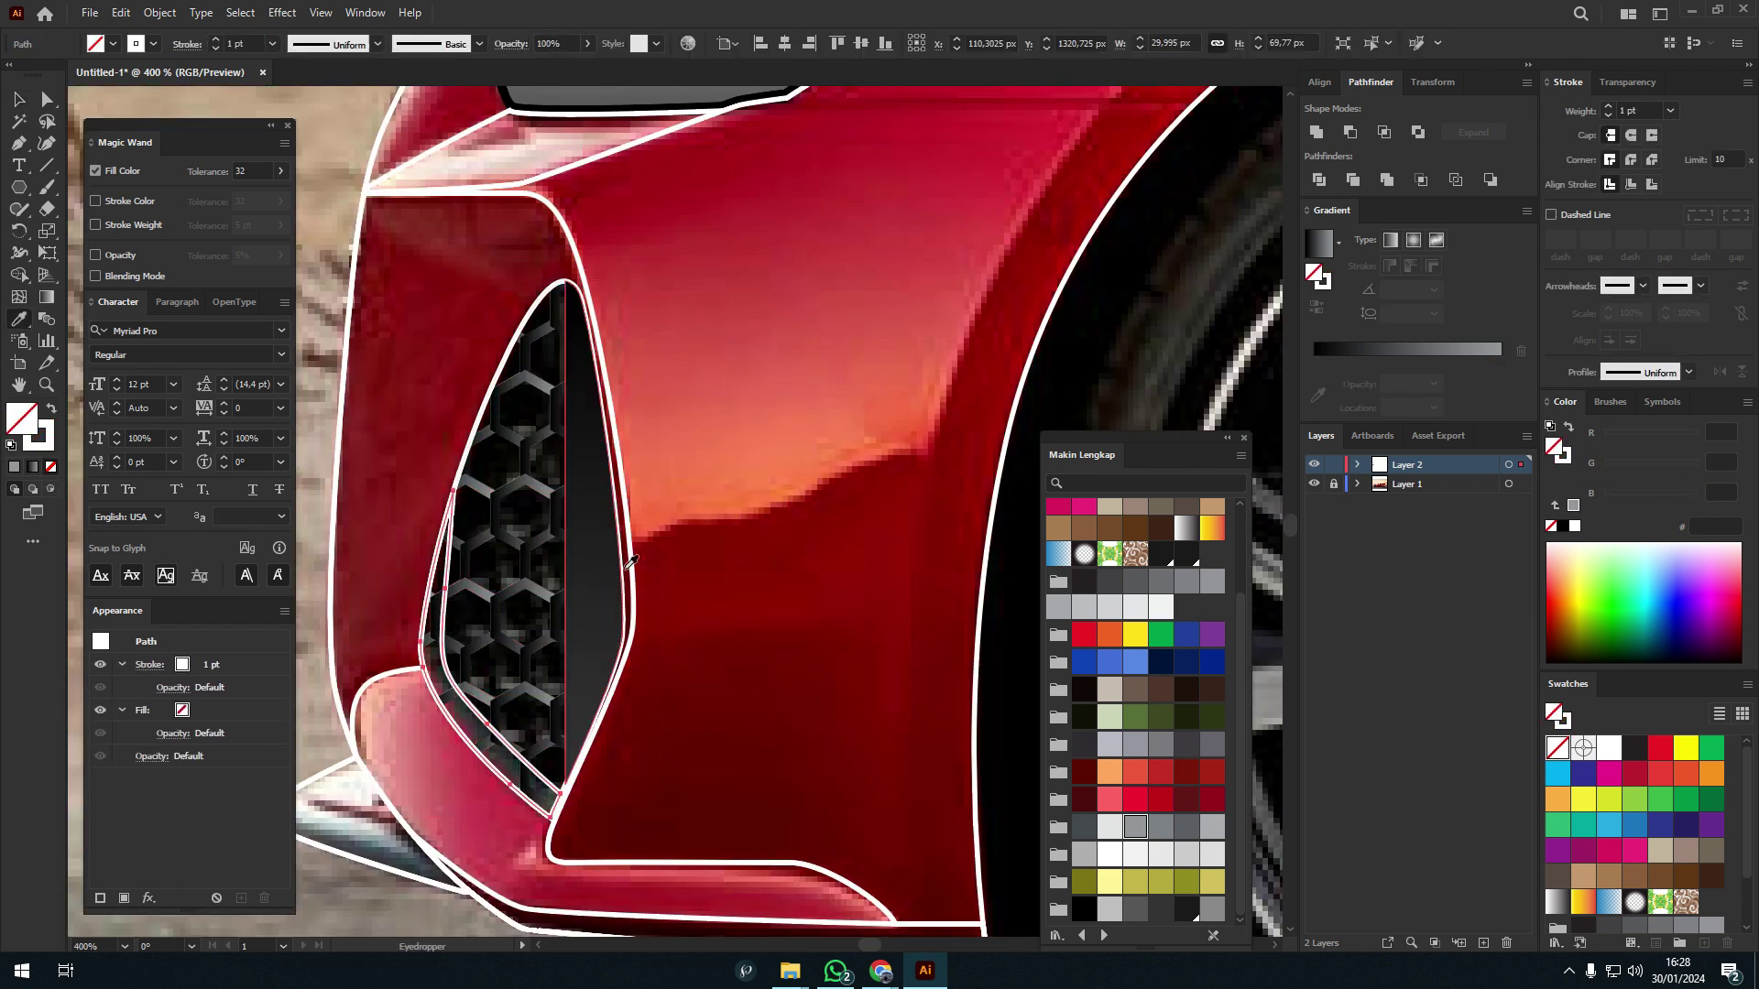
left_click(548, 652)
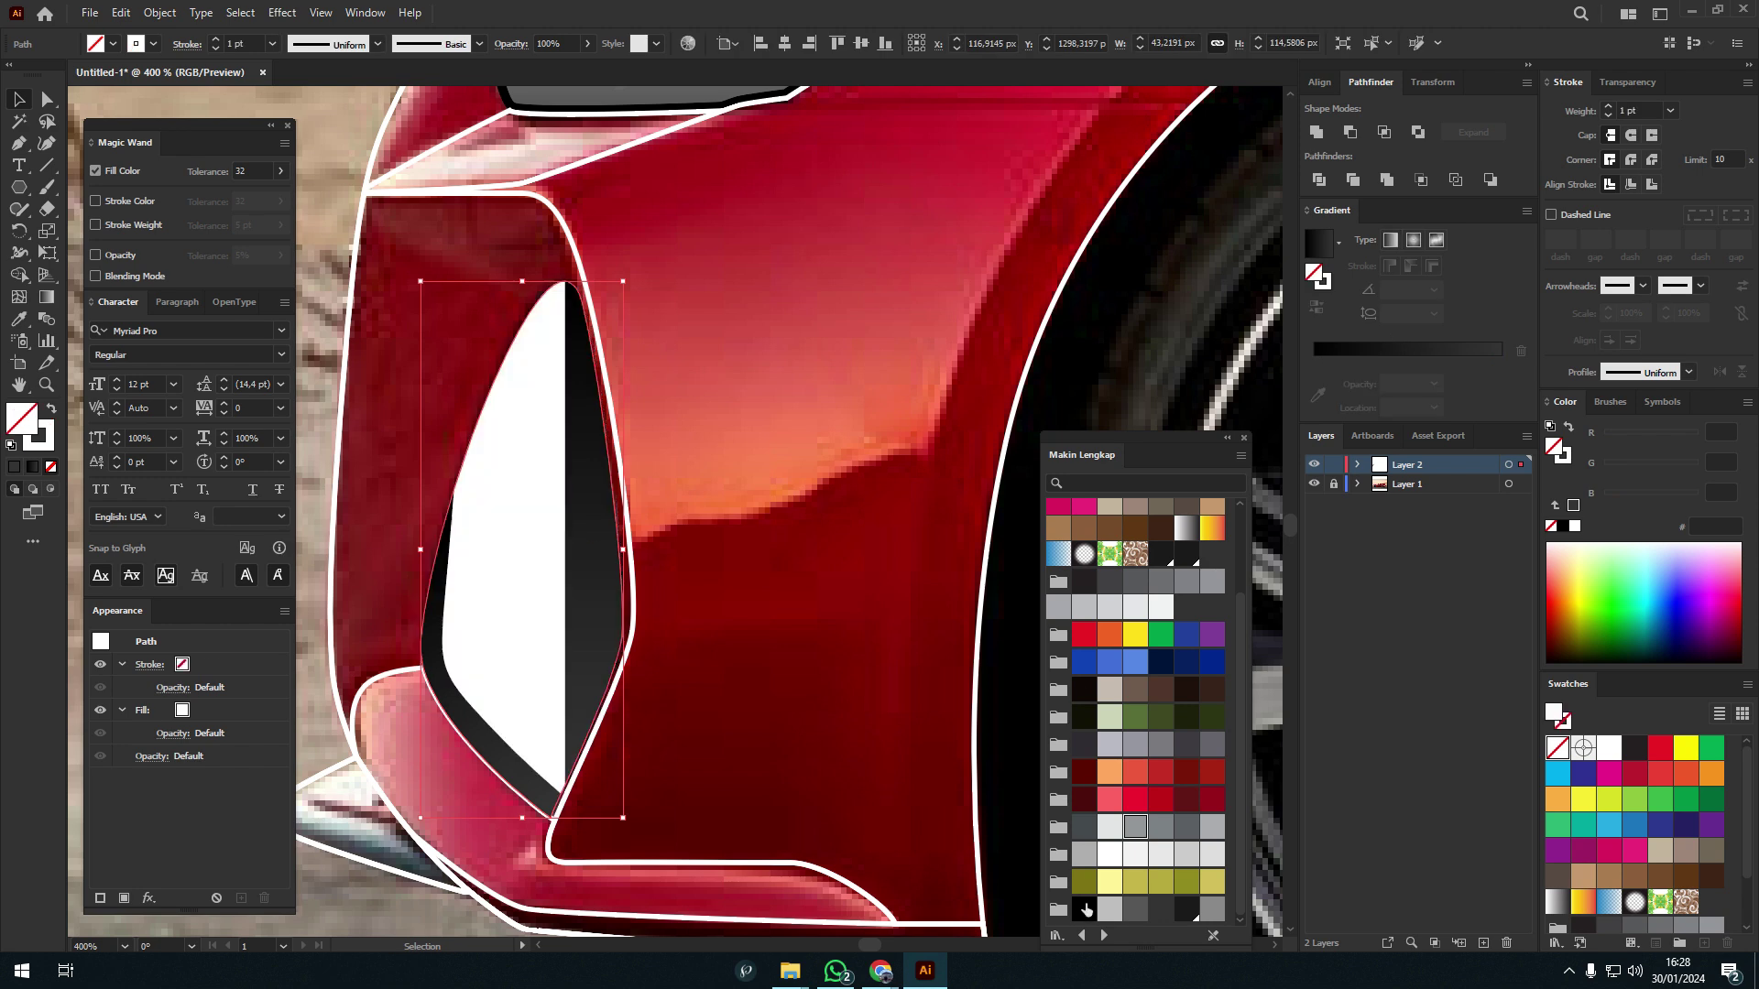
scroll(797, 414, "down", 3)
scroll(797, 414, "down", 3)
scroll(683, 437, "up", 6)
double_click(684, 437)
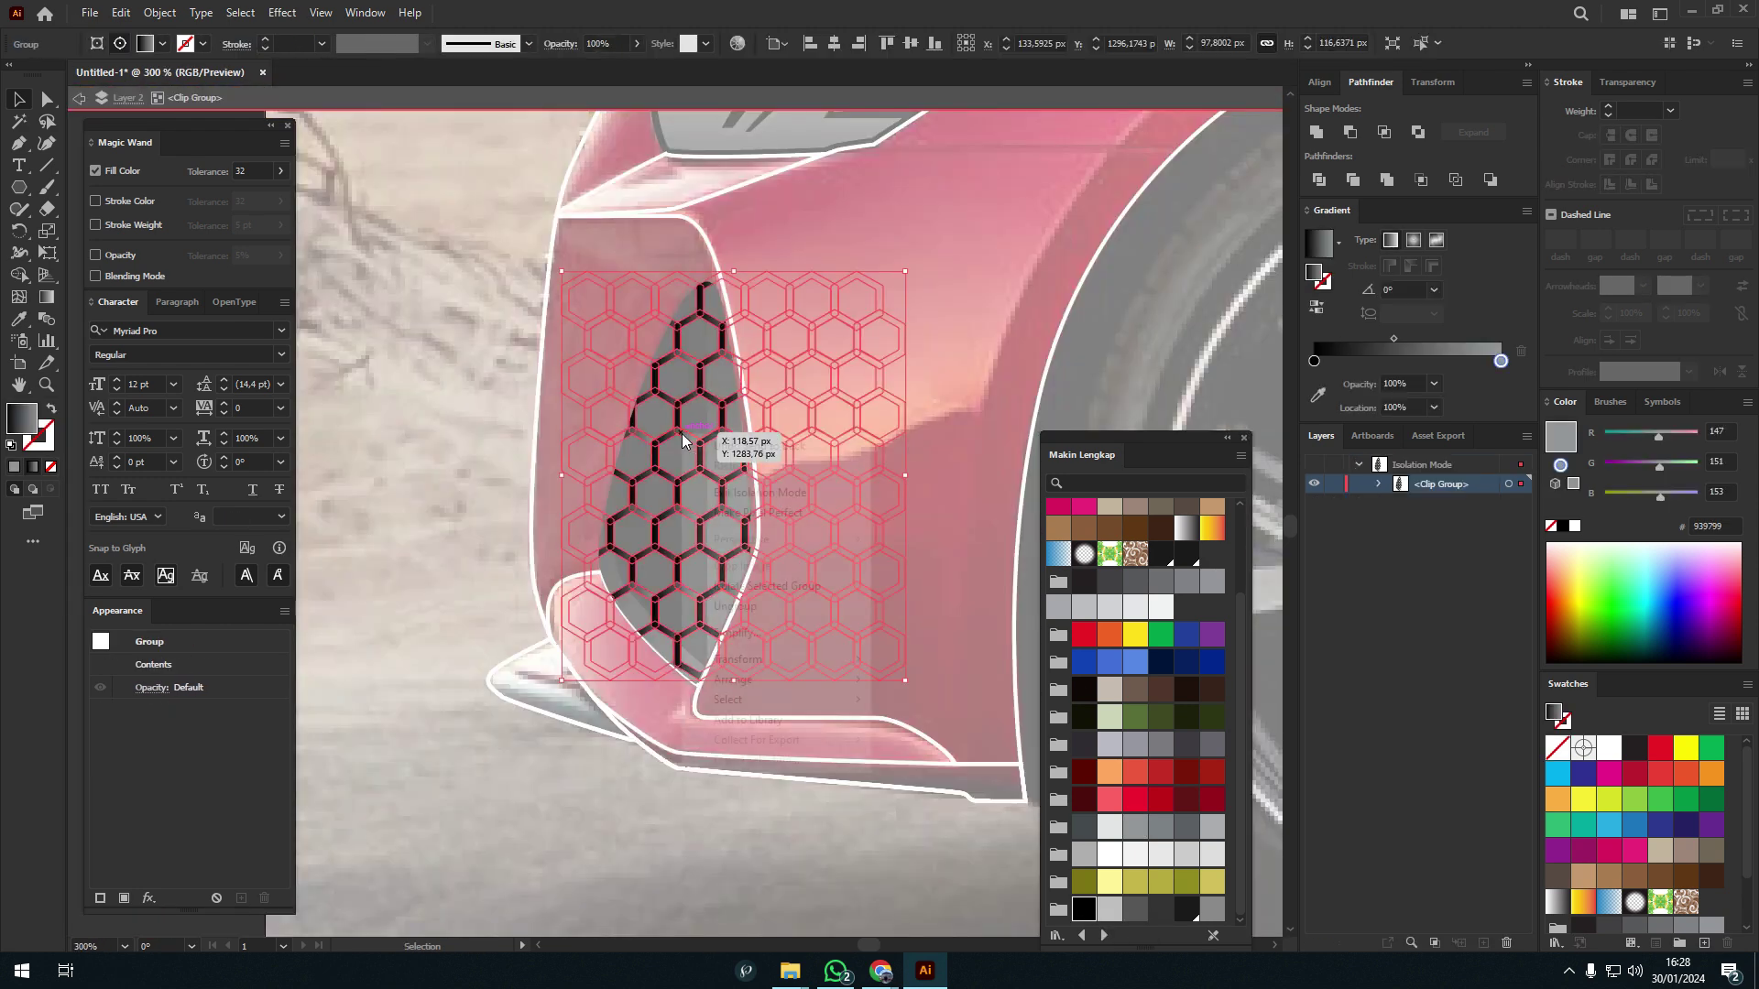
right_click(683, 437)
left_click(961, 767)
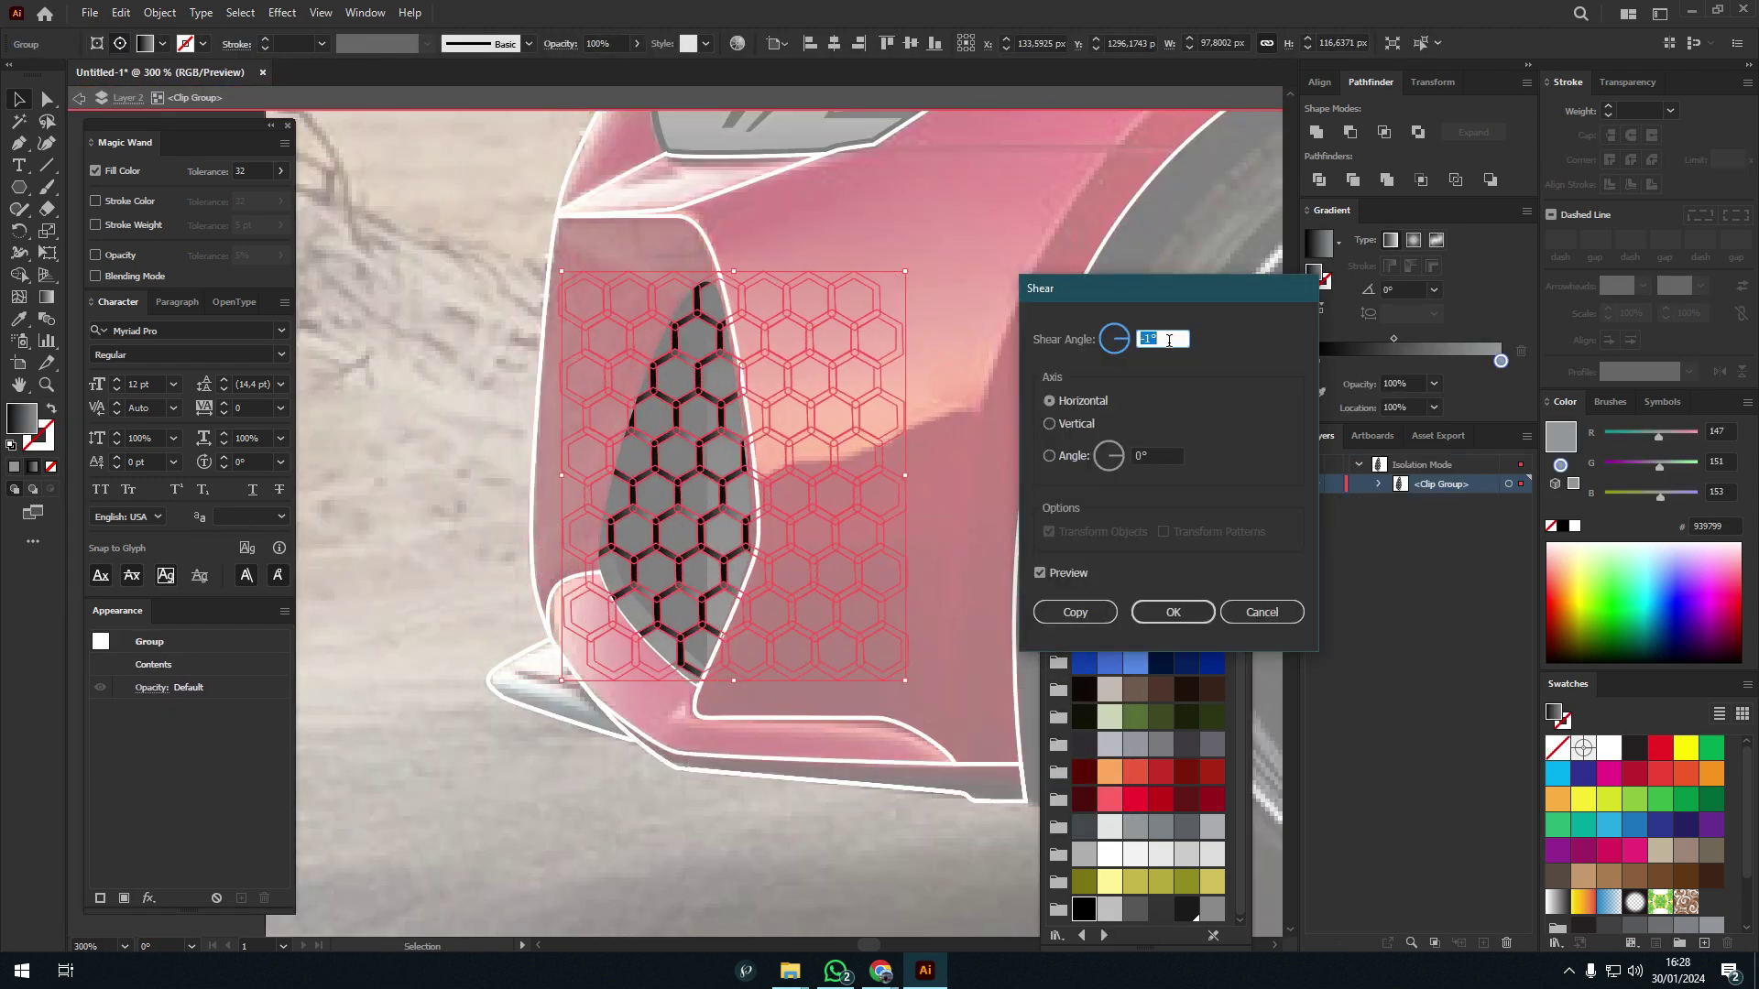
left_click(1172, 612)
- Start a pen path at the front wheel arch and add anchors along the arch
scroll(731, 569, "down", 3)
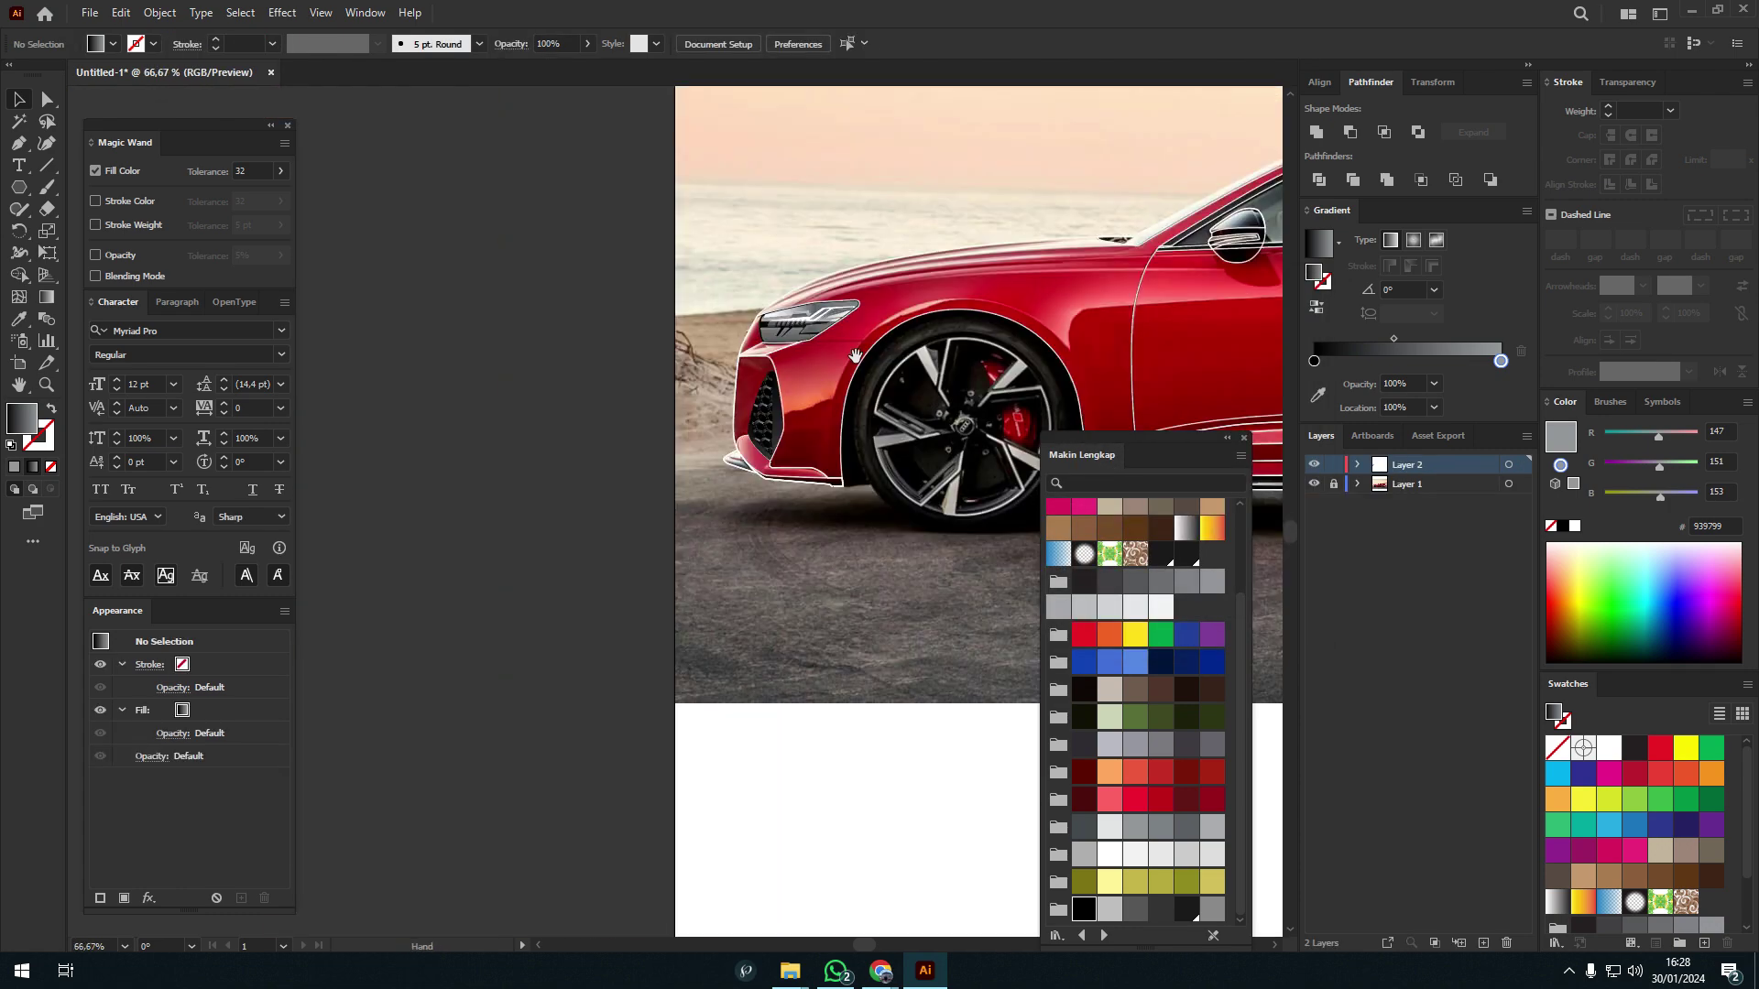
scroll(731, 569, "up", 2)
scroll(731, 569, "down", 2)
scroll(731, 569, "up", 4)
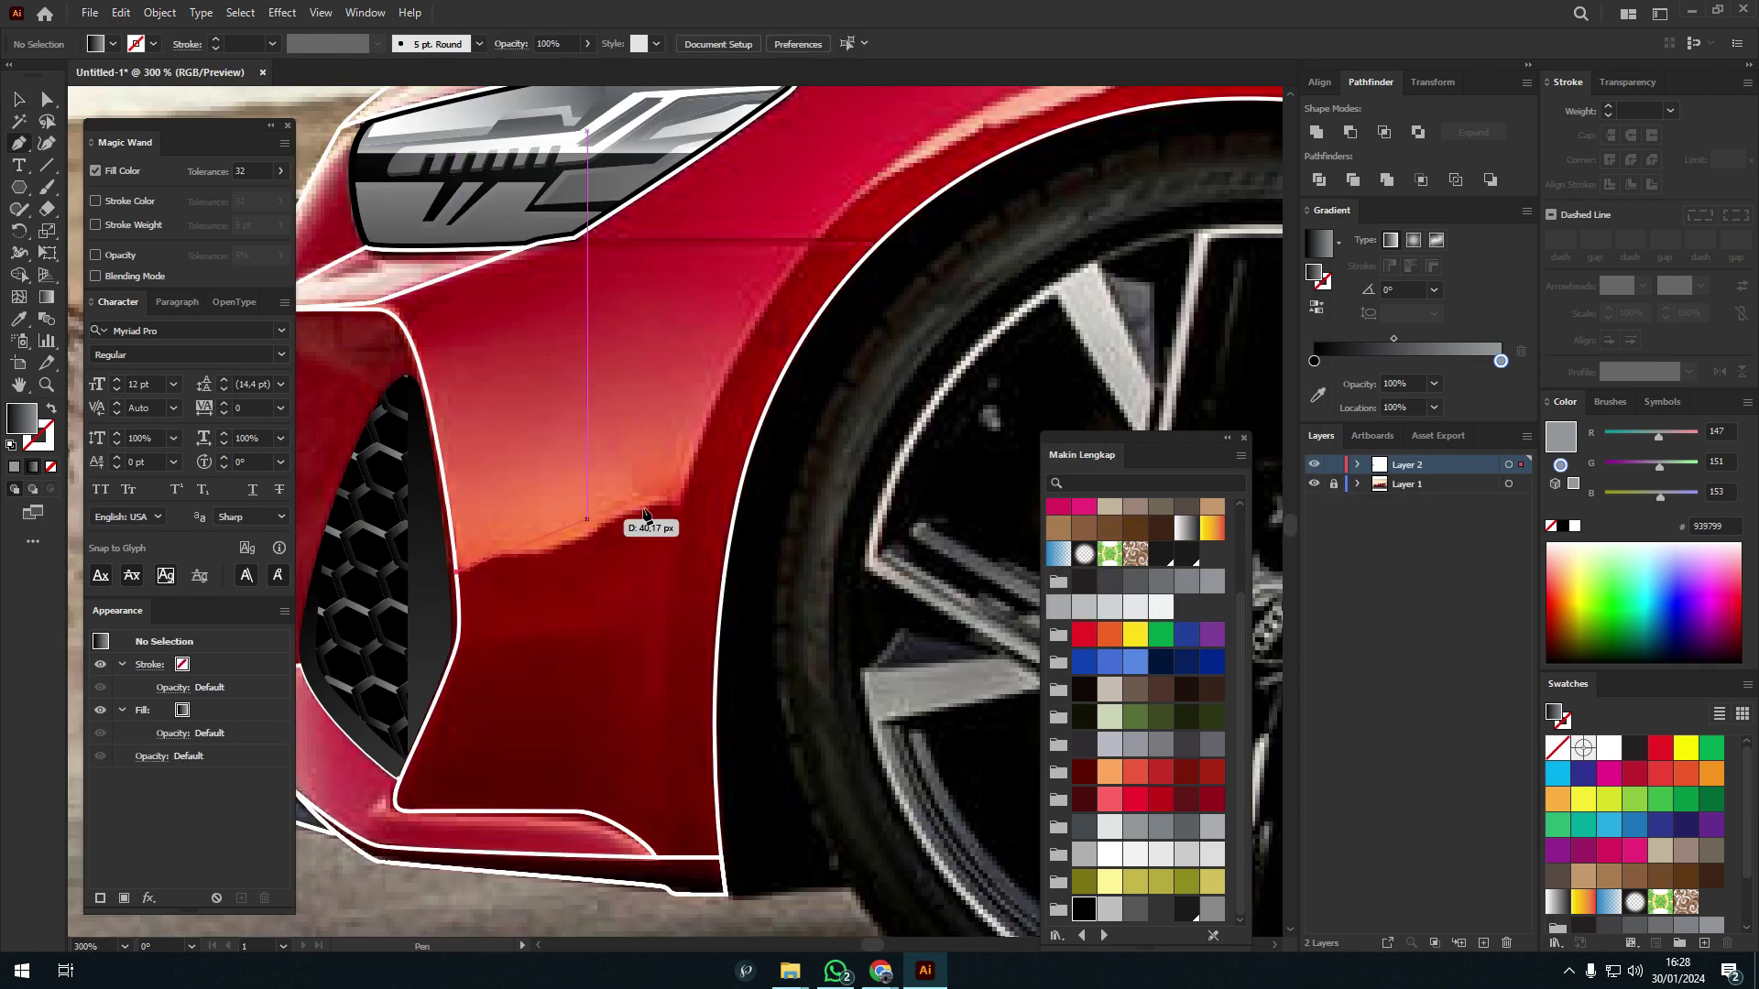
key("p")
left_click(455, 573)
left_click(676, 504)
scroll(735, 499, "down", 3)
scroll(918, 318, "up", 2)
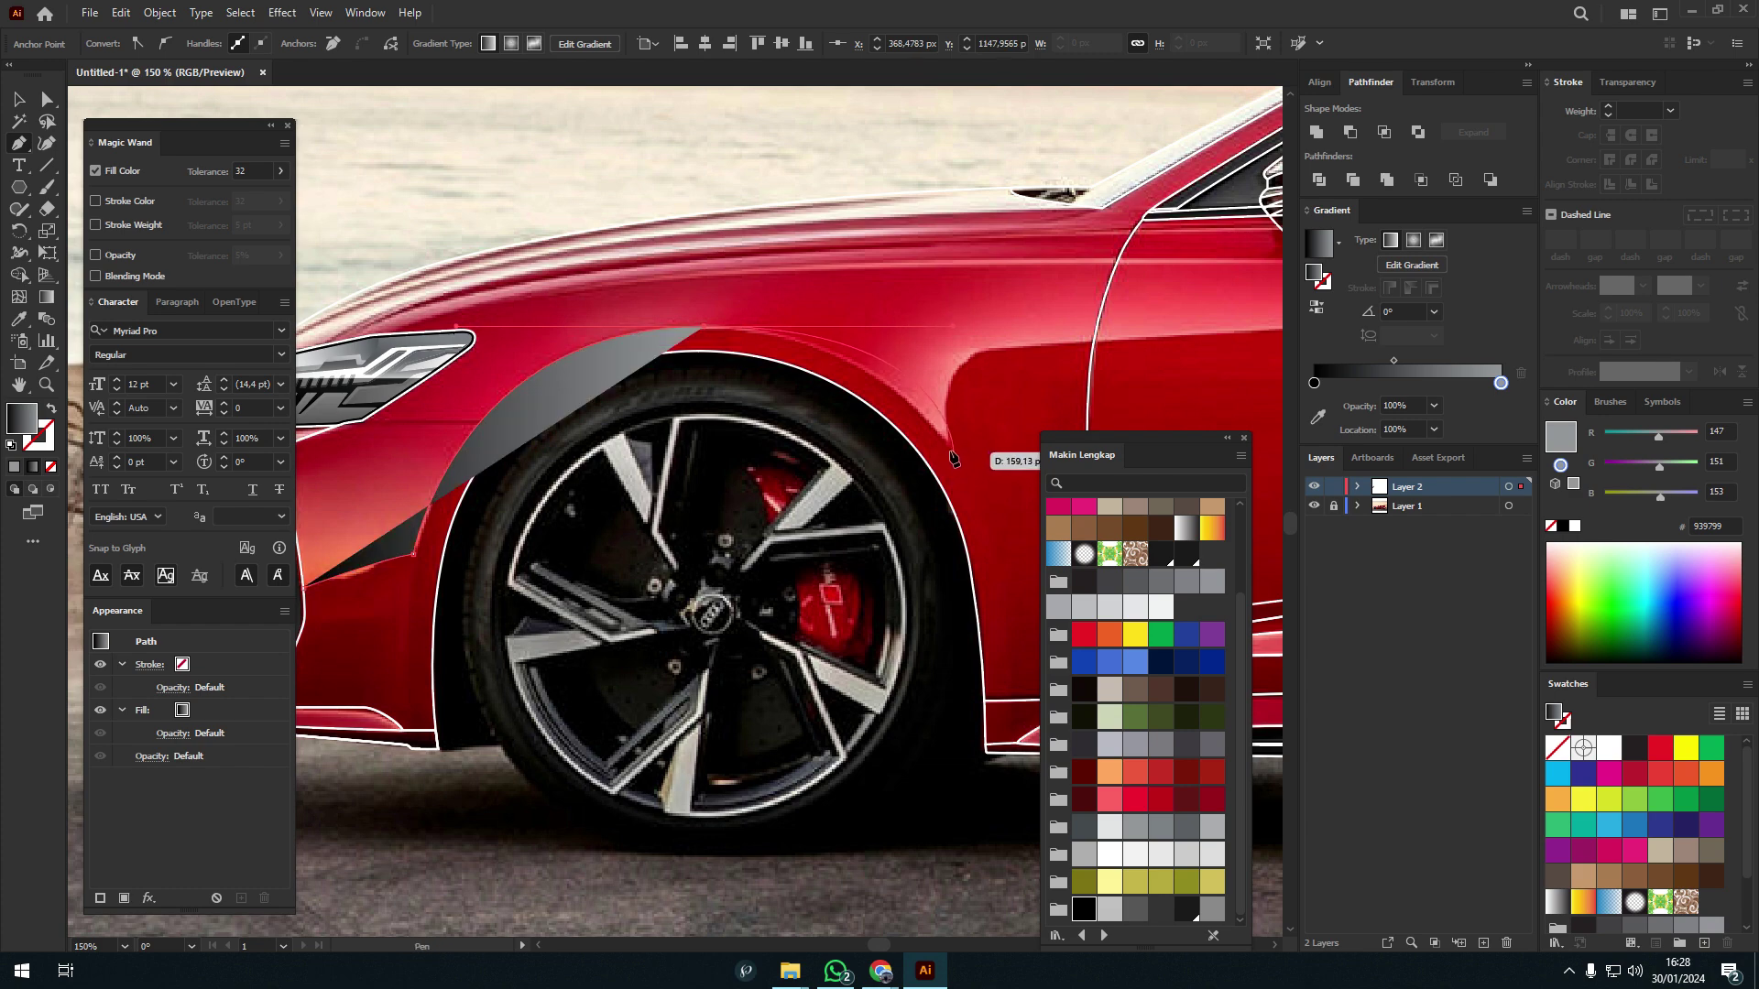
scroll(586, 357, "up", 1)
left_click(772, 277)
left_click_drag(1017, 433, 793, 392)
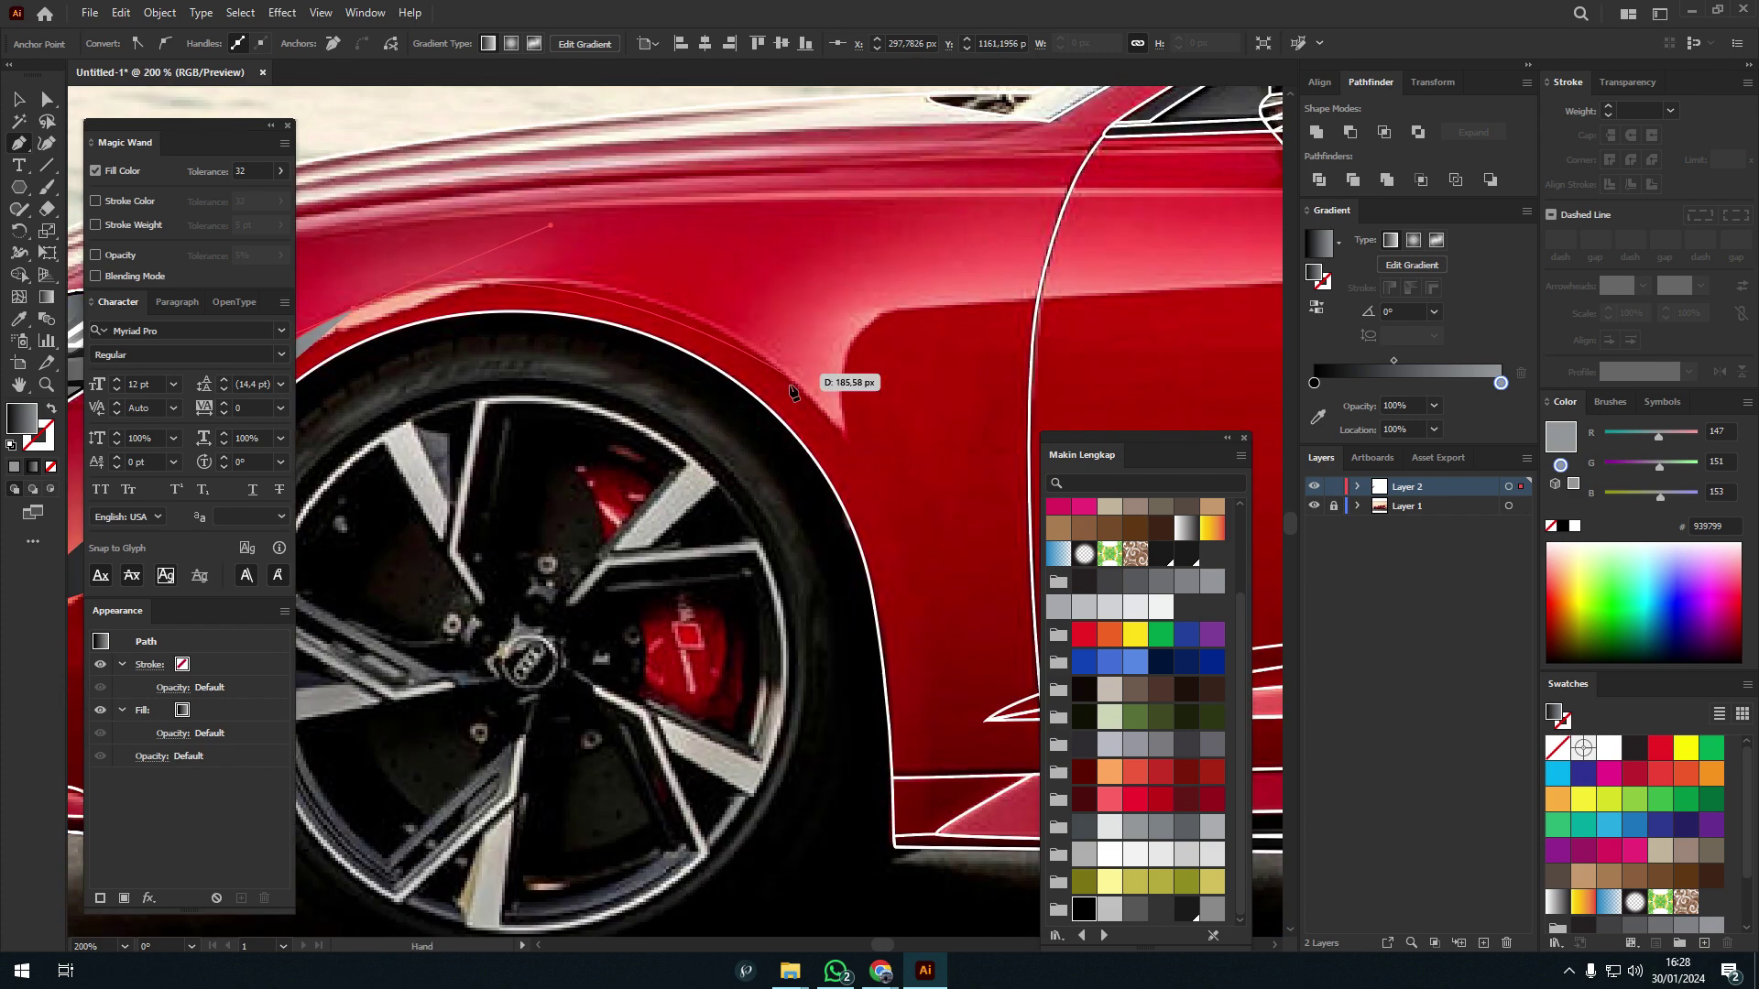
left_click(951, 577)
- Continue anchors around the rear wheel arch to the rear bumper and close the path
scroll(943, 312, "down", 1)
scroll(964, 407, "right", 3)
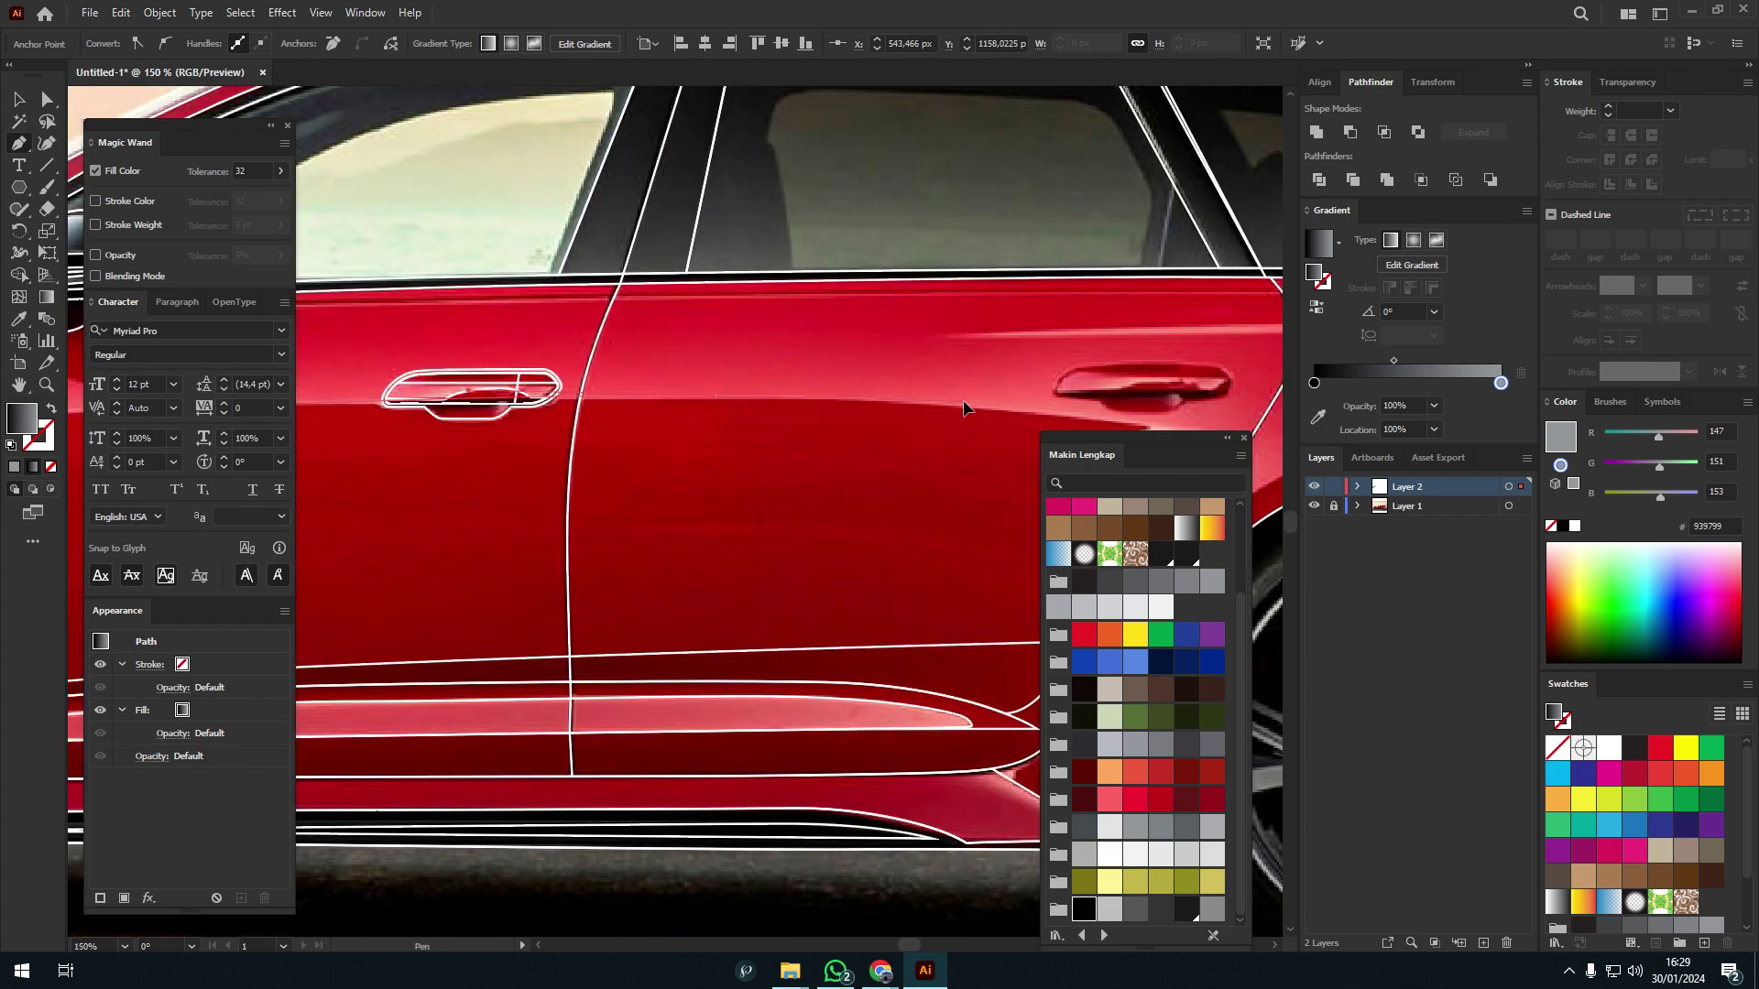
scroll(964, 408, "right", 5)
scroll(668, 393, "down", 2)
scroll(857, 374, "right", 3)
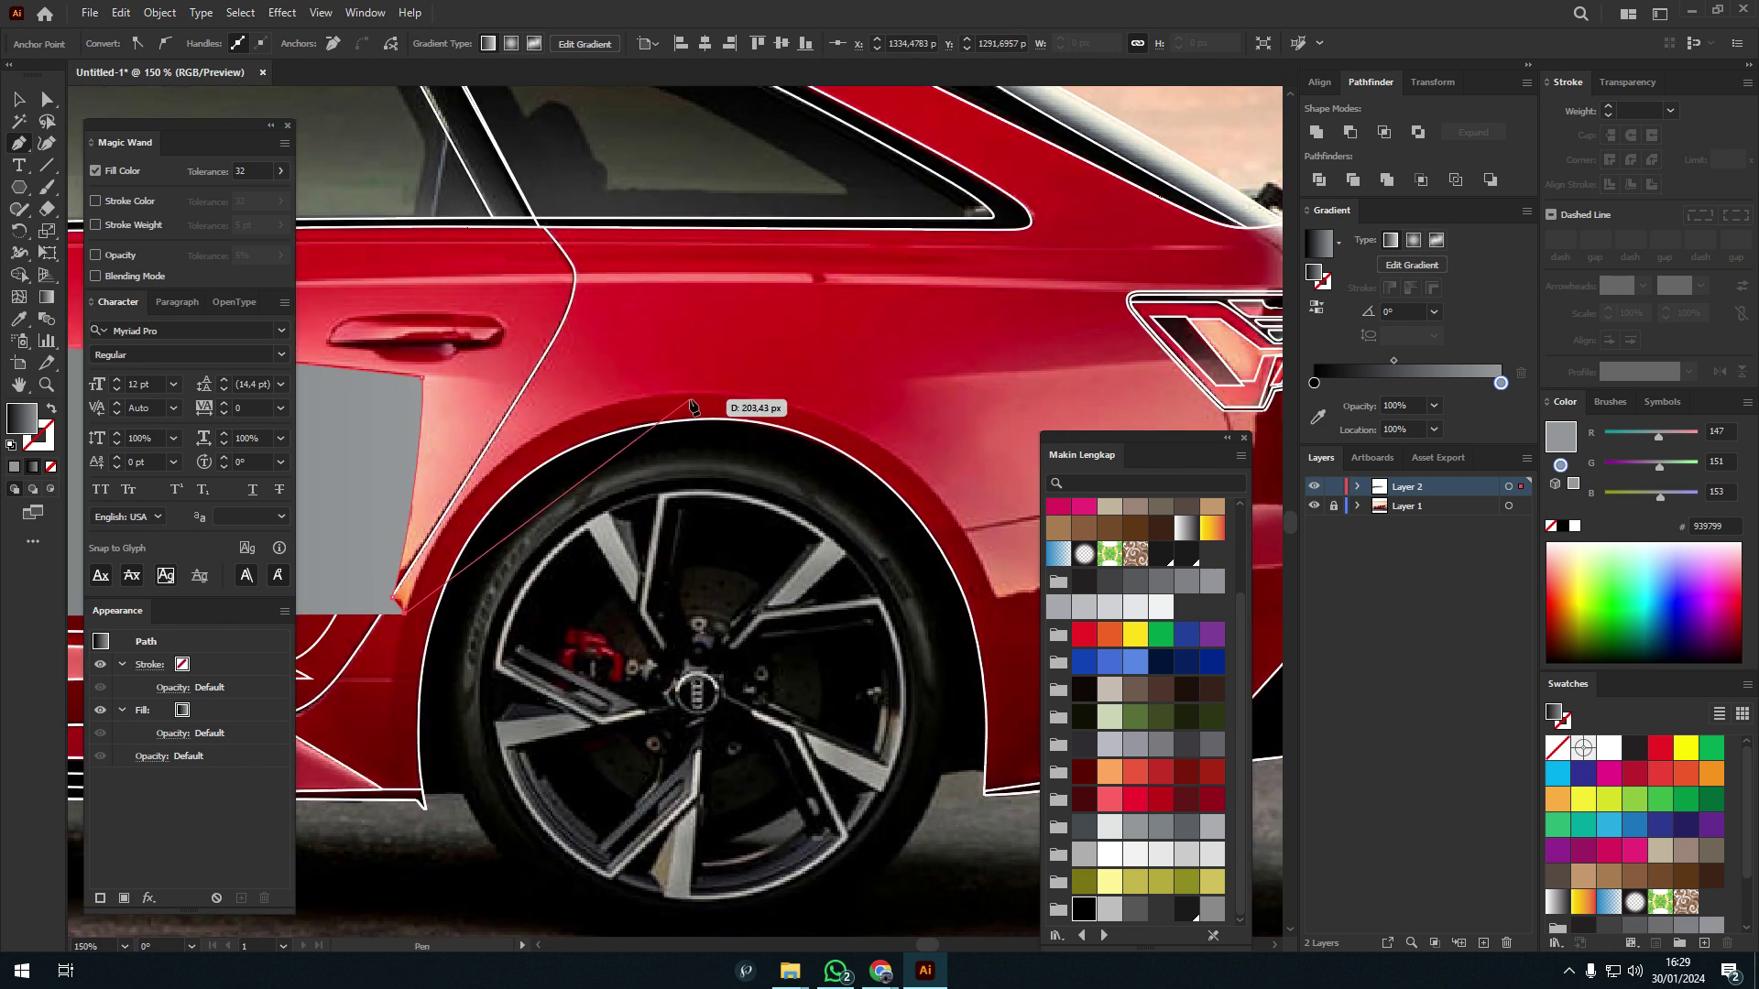
left_click(847, 378)
scroll(847, 378, "right", 3)
scroll(847, 378, "down", 1)
left_click(783, 495)
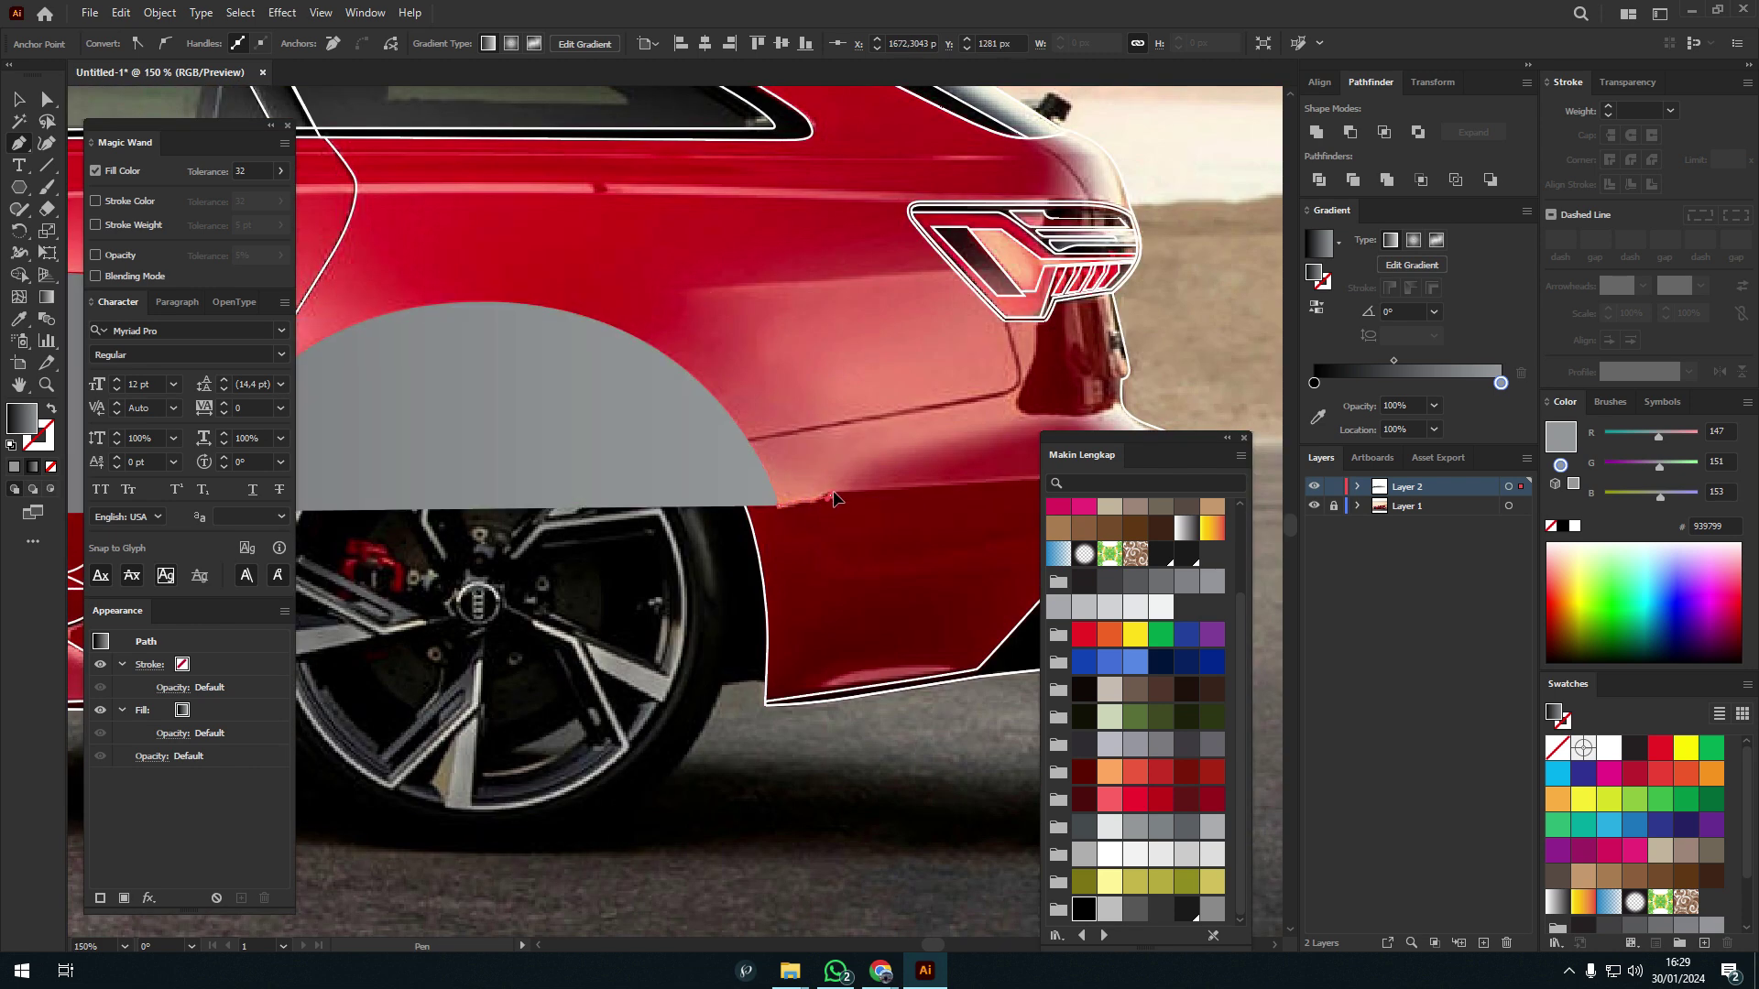
scroll(783, 495, "right", 5)
scroll(480, 463, "up", 1)
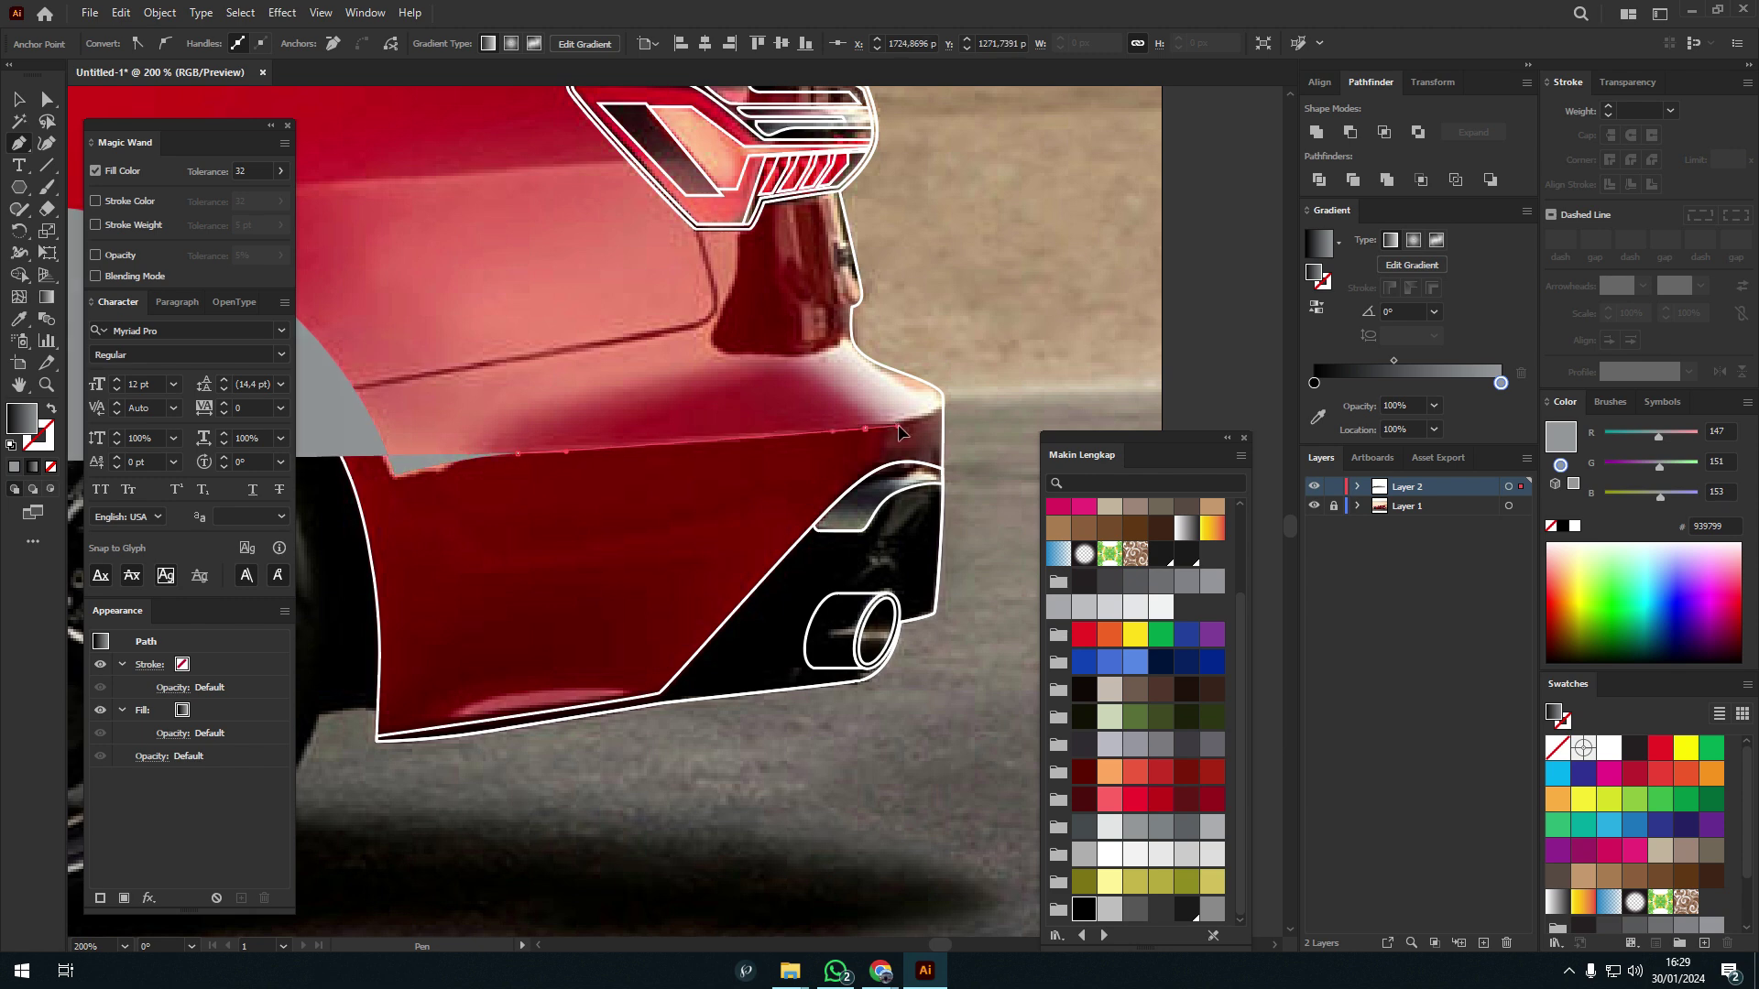
scroll(944, 373, "down", 2)
scroll(491, 640, "left", 10)
scroll(491, 640, "up", 1)
scroll(531, 463, "left", 2)
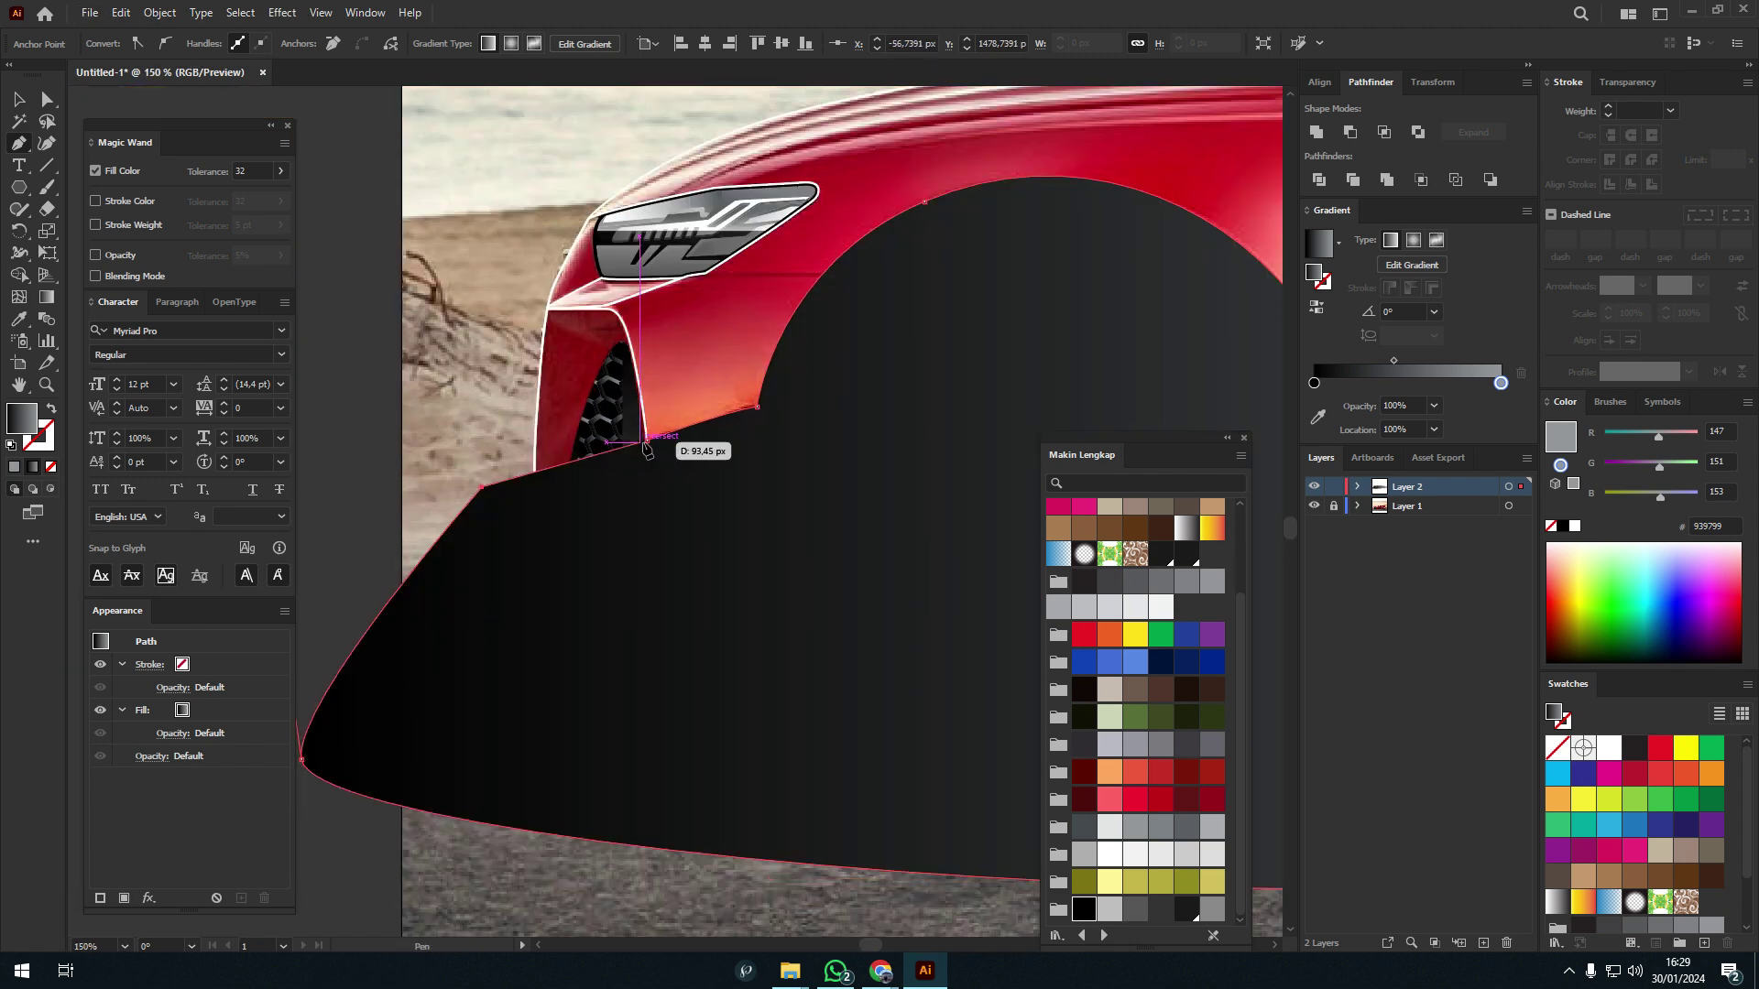
left_click(645, 447)
- Marquee-select across the lower body with the Selection tool
key("v")
scroll(586, 357, "down", 2)
left_click_drag(766, 233, 699, 608)
scroll(678, 384, "up", 2)
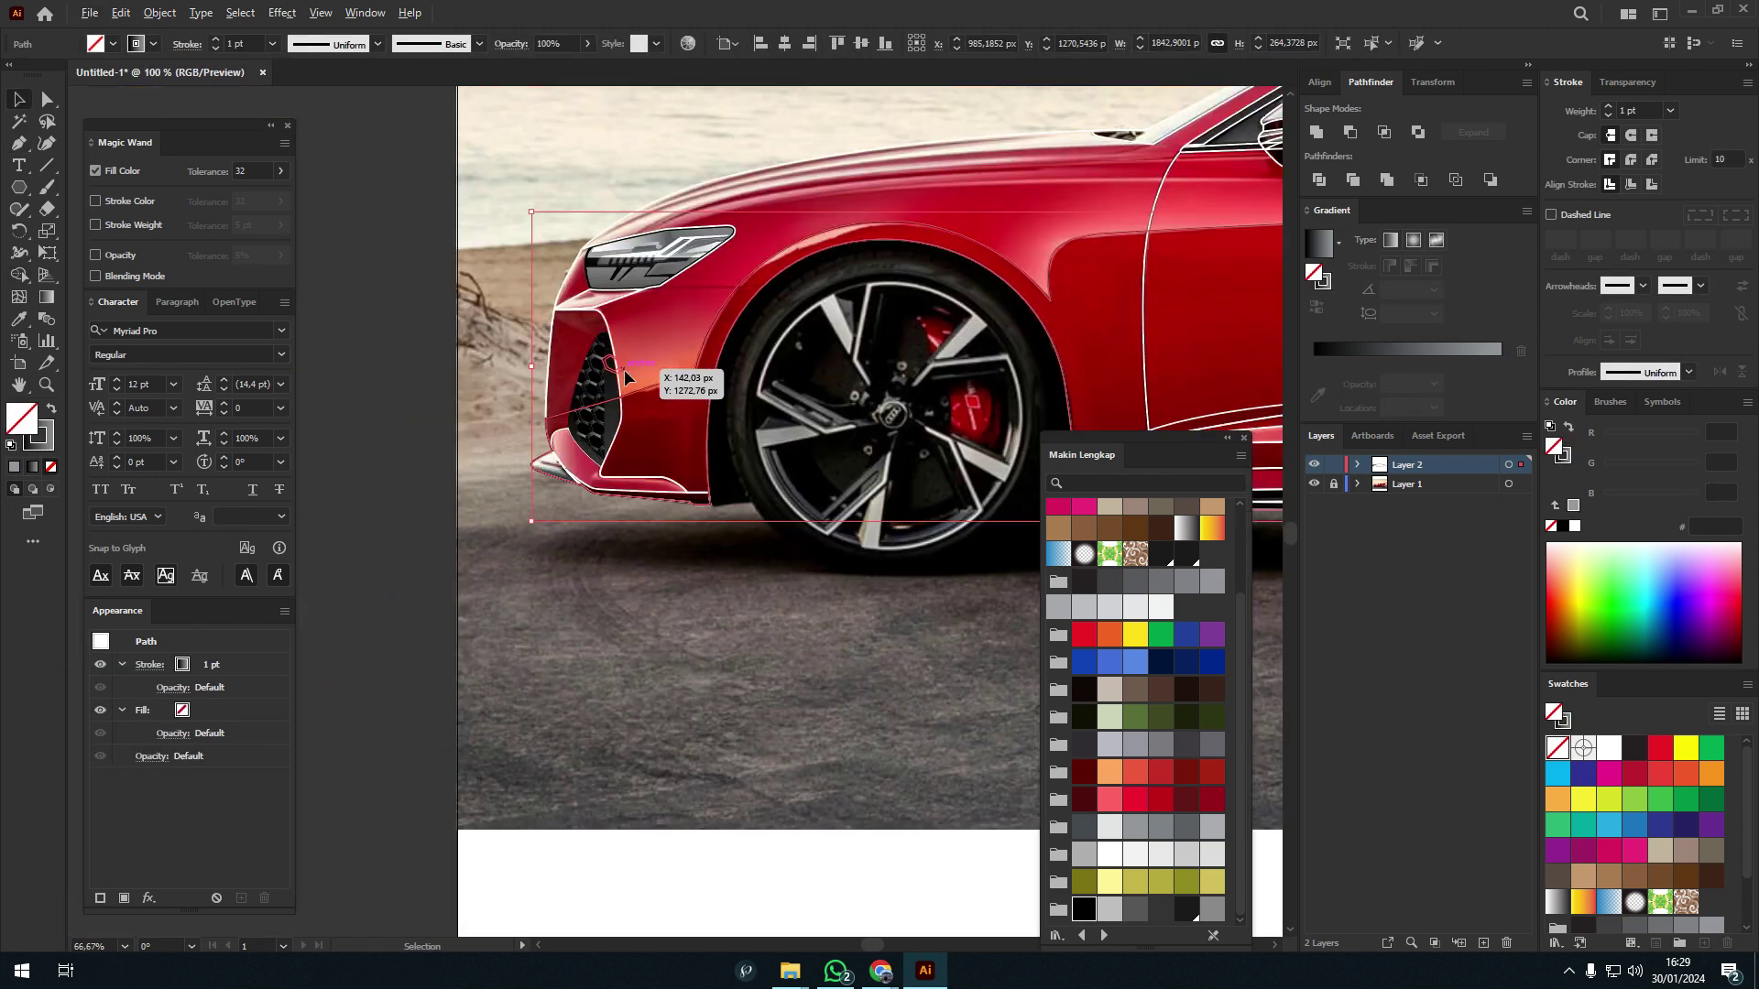
scroll(676, 362, "up", 1)
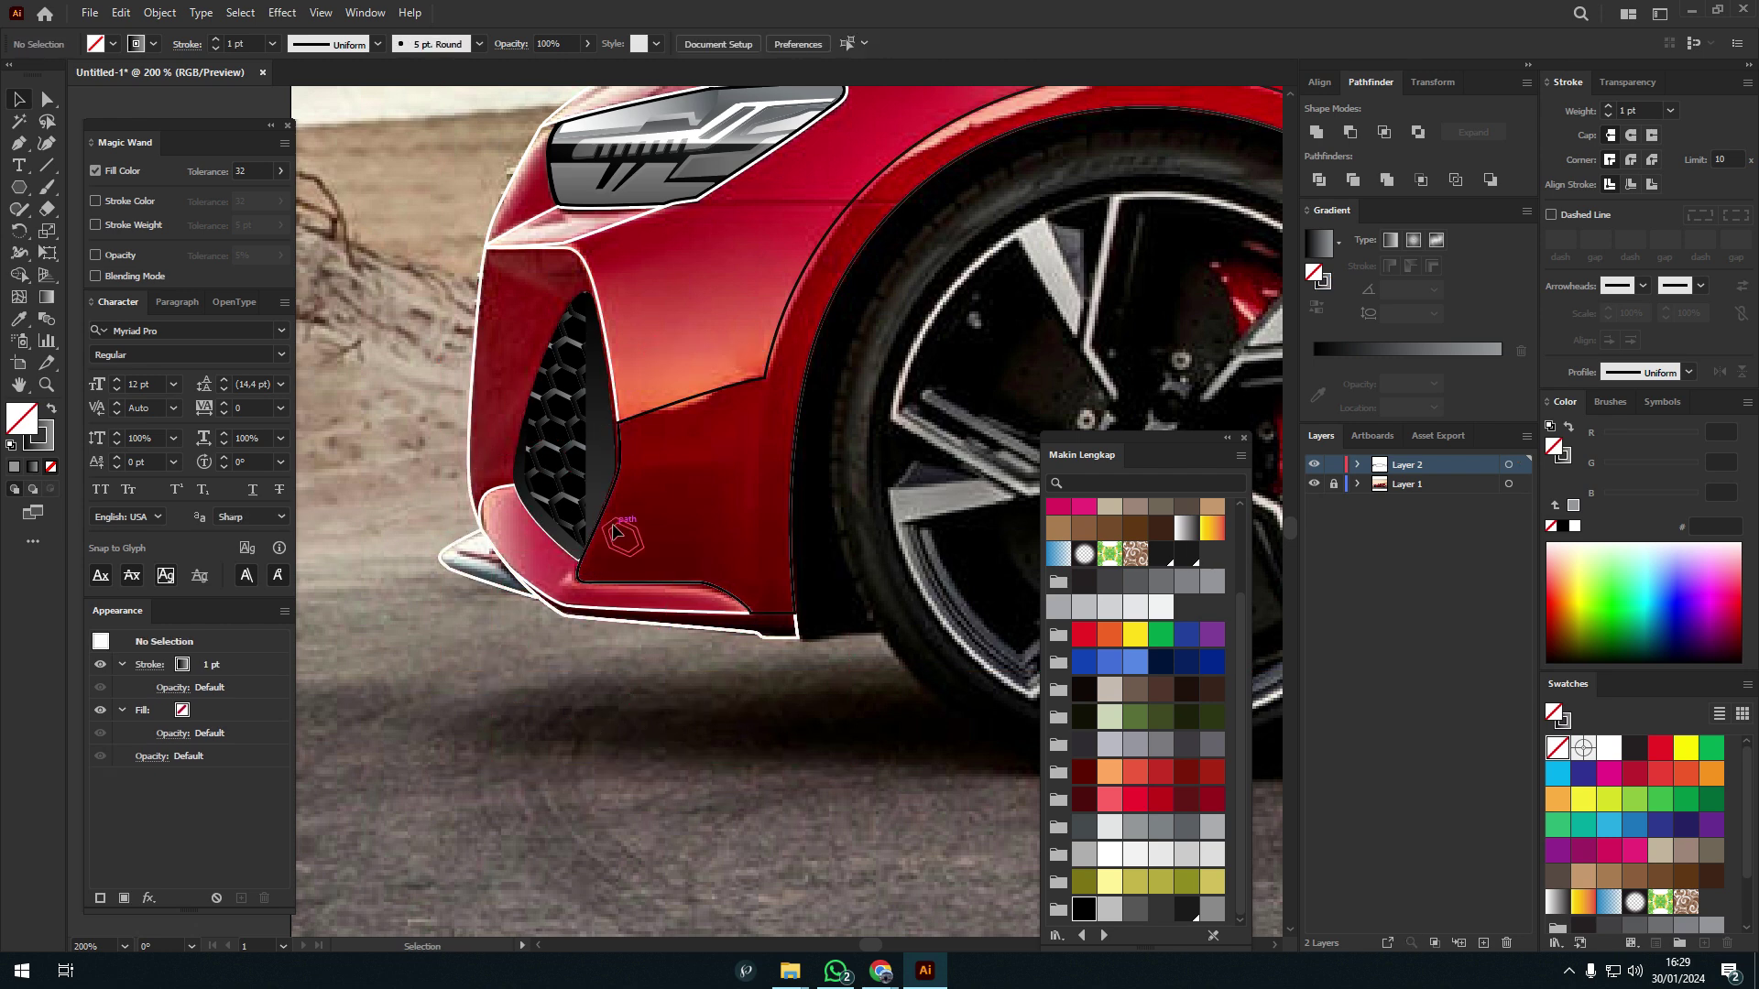
key("p")
scroll(600, 398, "down", 2)
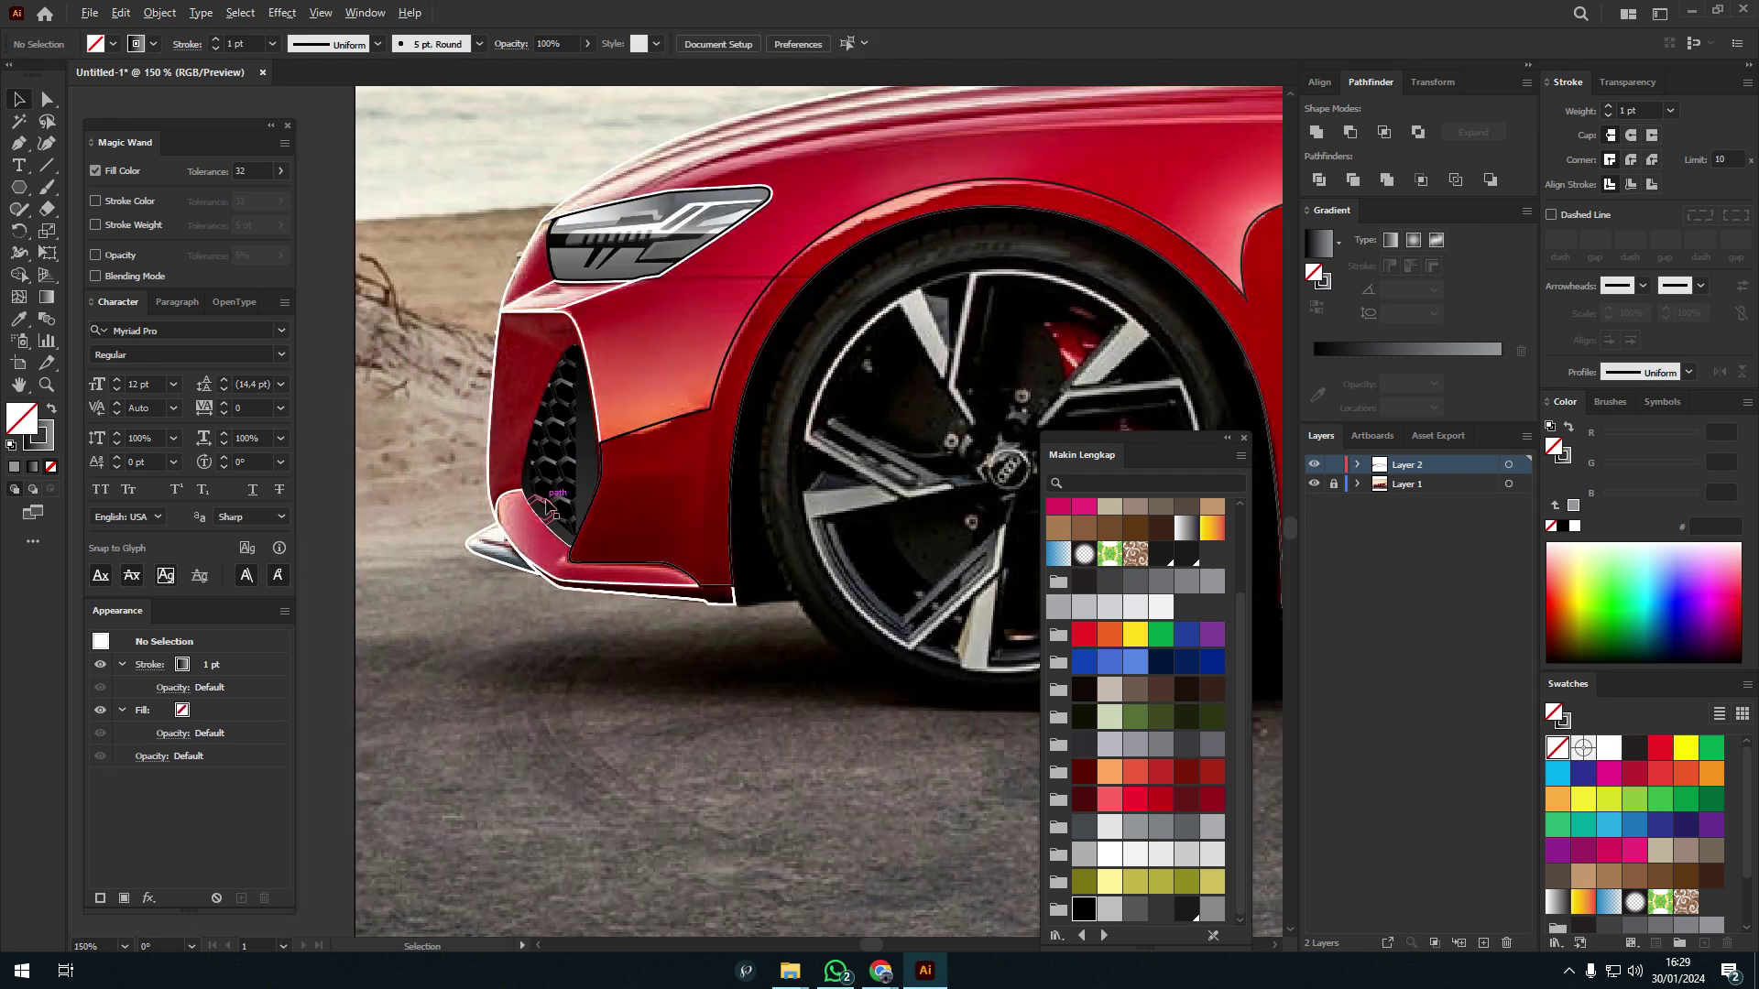
scroll(550, 458, "up", 3)
- Draw the splitter's curved edge and fill it with a black-to-light-grey gradient
scroll(549, 504, "up", 2)
mouse_move(655, 482)
left_mouse_down()
mouse_move(812, 574)
mouse_move(623, 466)
left_mouse_up()
left_click(590, 495)
key("g")
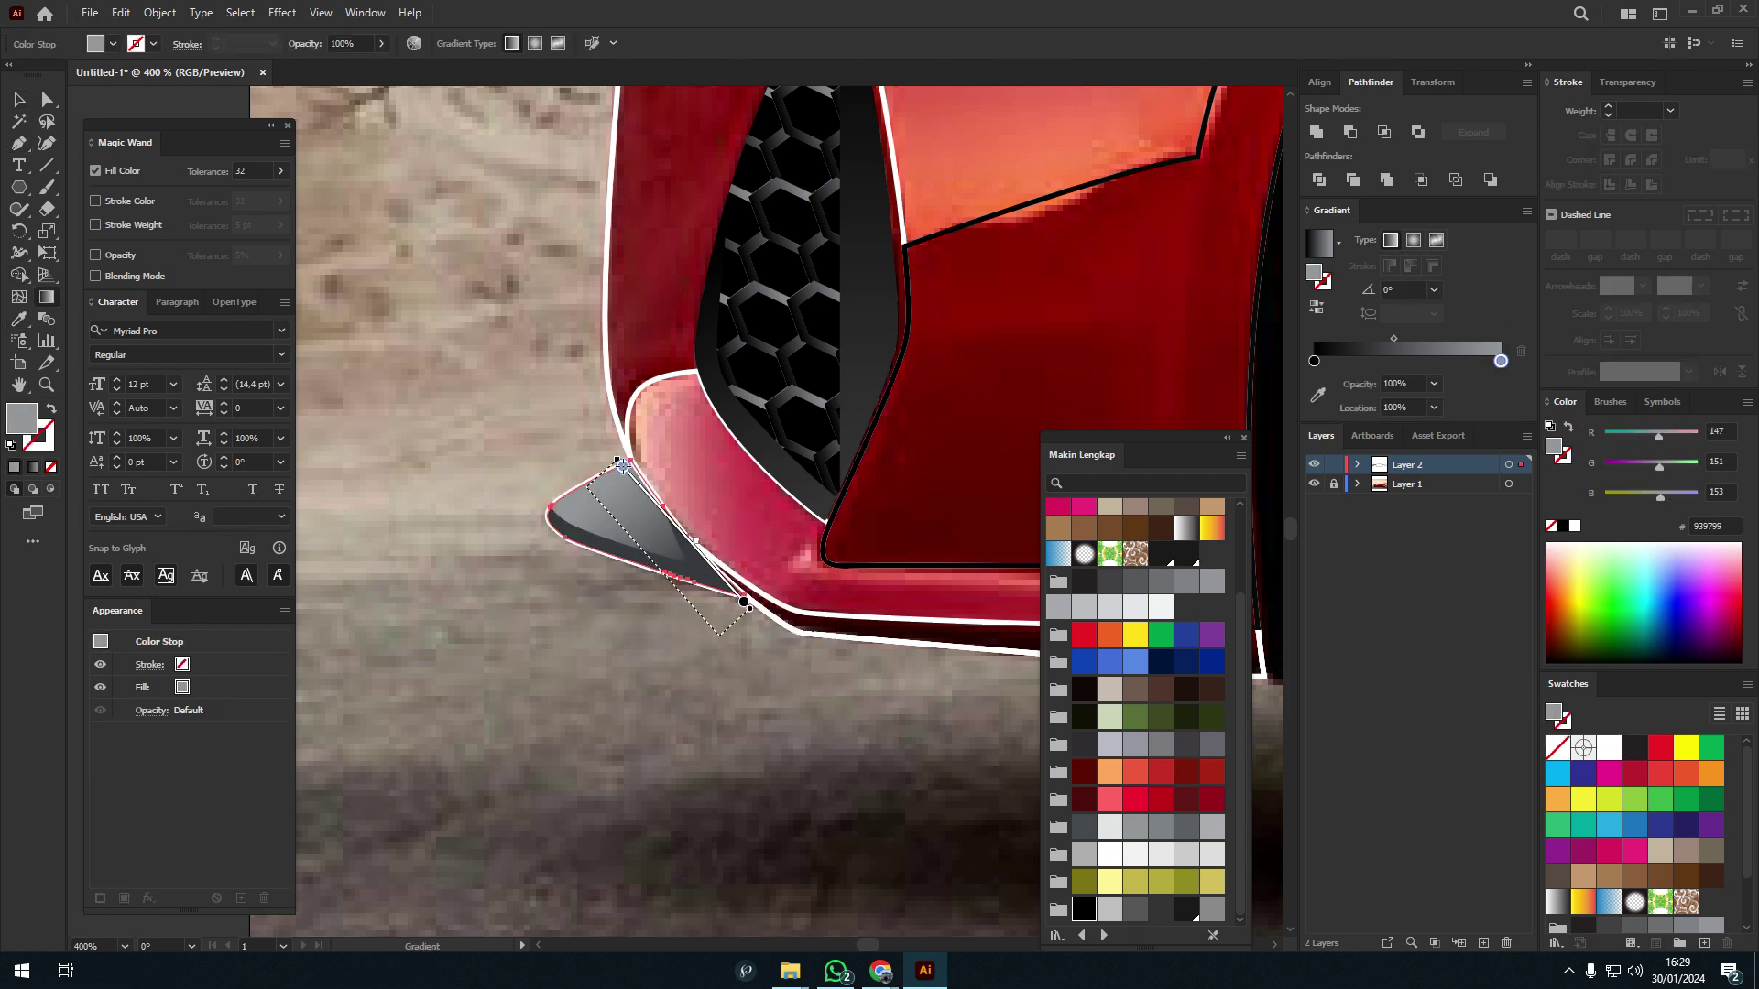
left_click_drag(1225, 801, 1498, 363)
key("v")
- Select the lower white outline, then draw a circle below the bumper
scroll(676, 584, "down", 1)
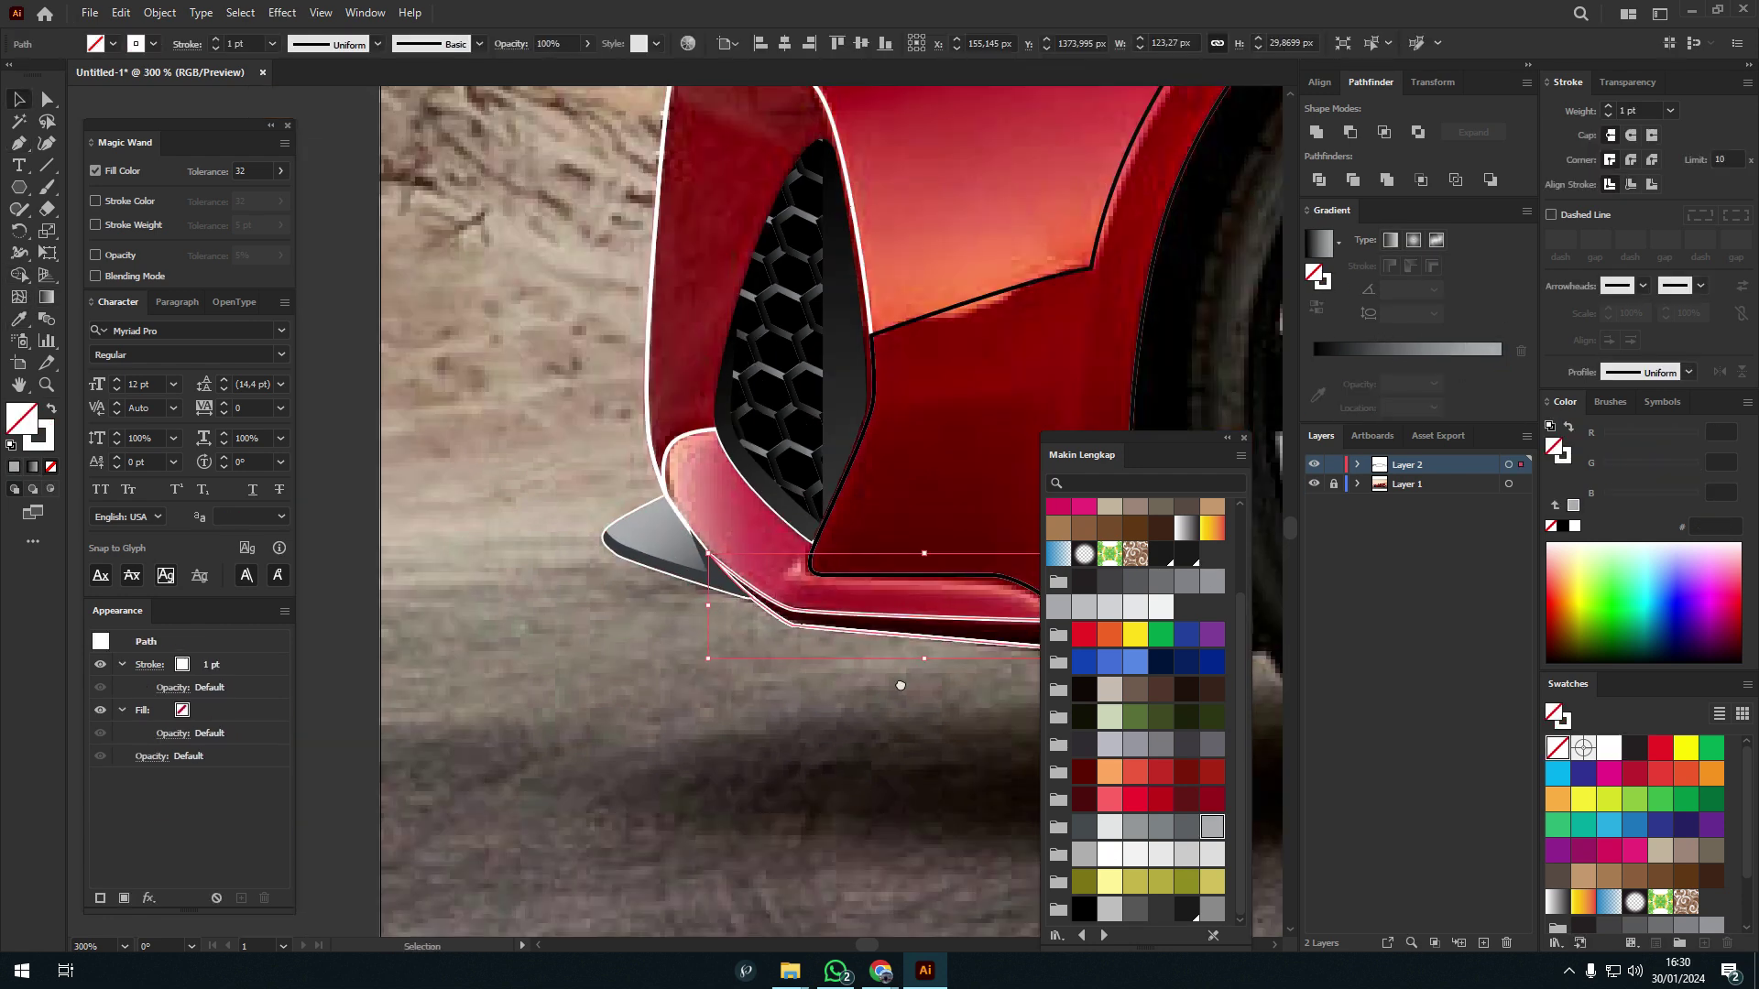
scroll(696, 476, "right", 3)
left_click(812, 496)
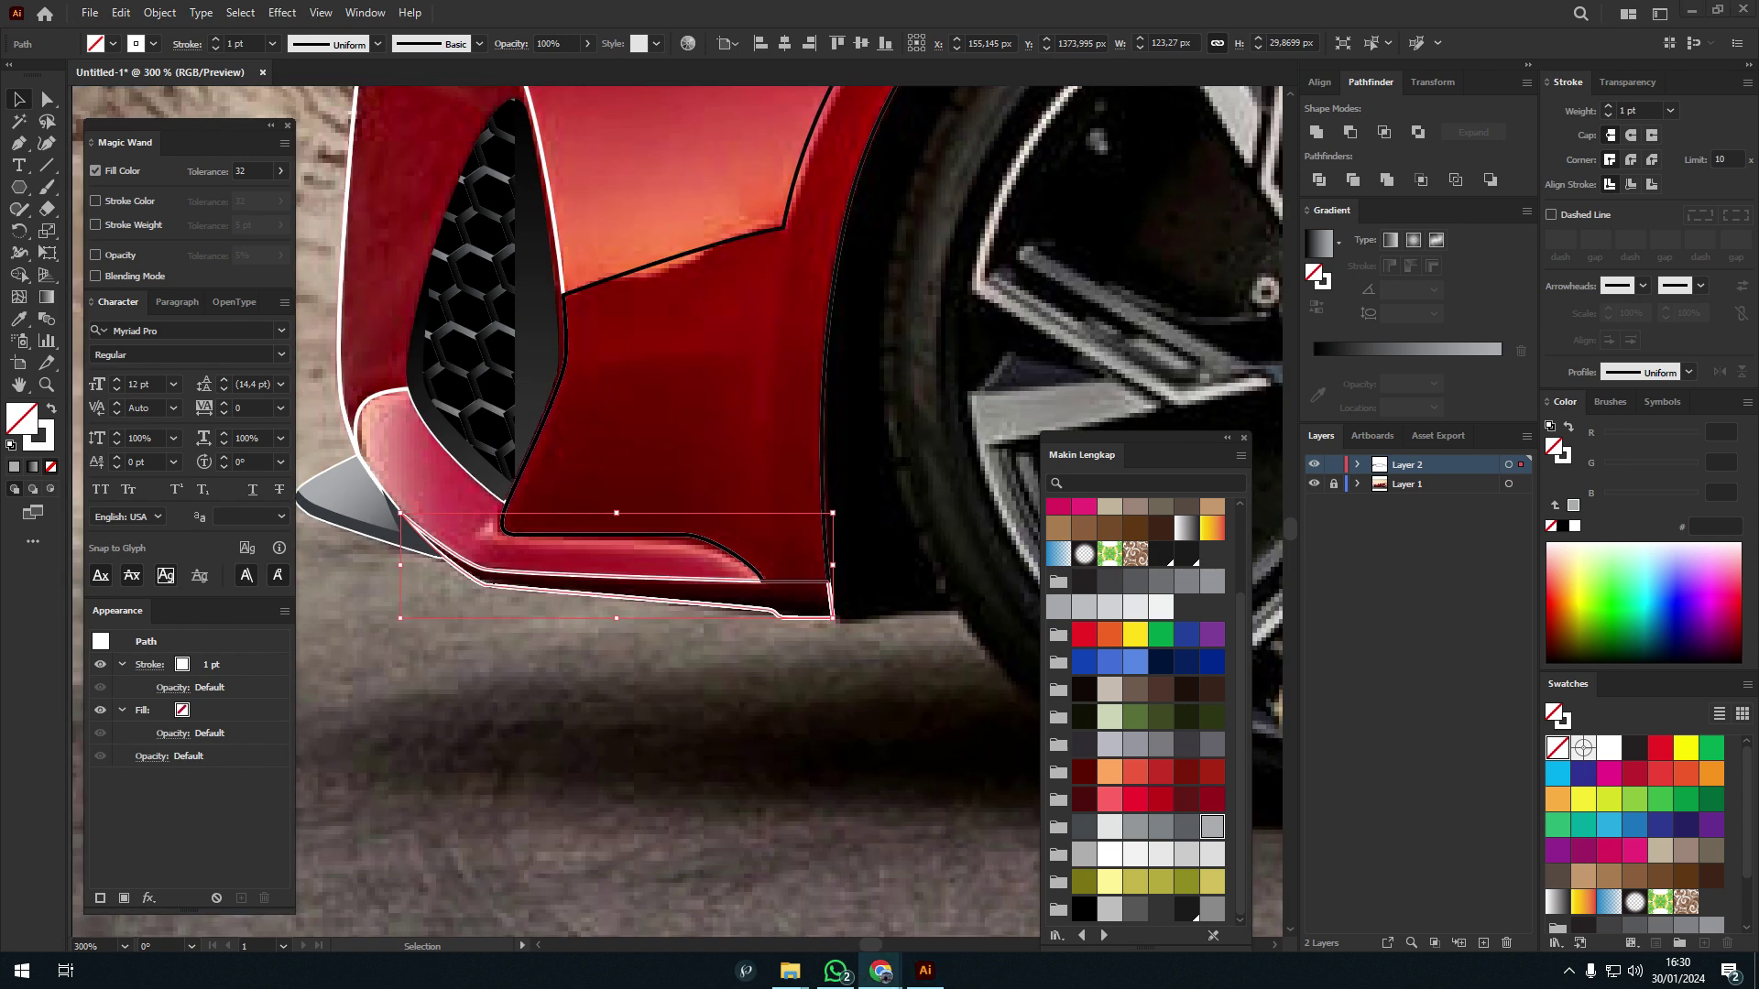
scroll(800, 790, "down", 2)
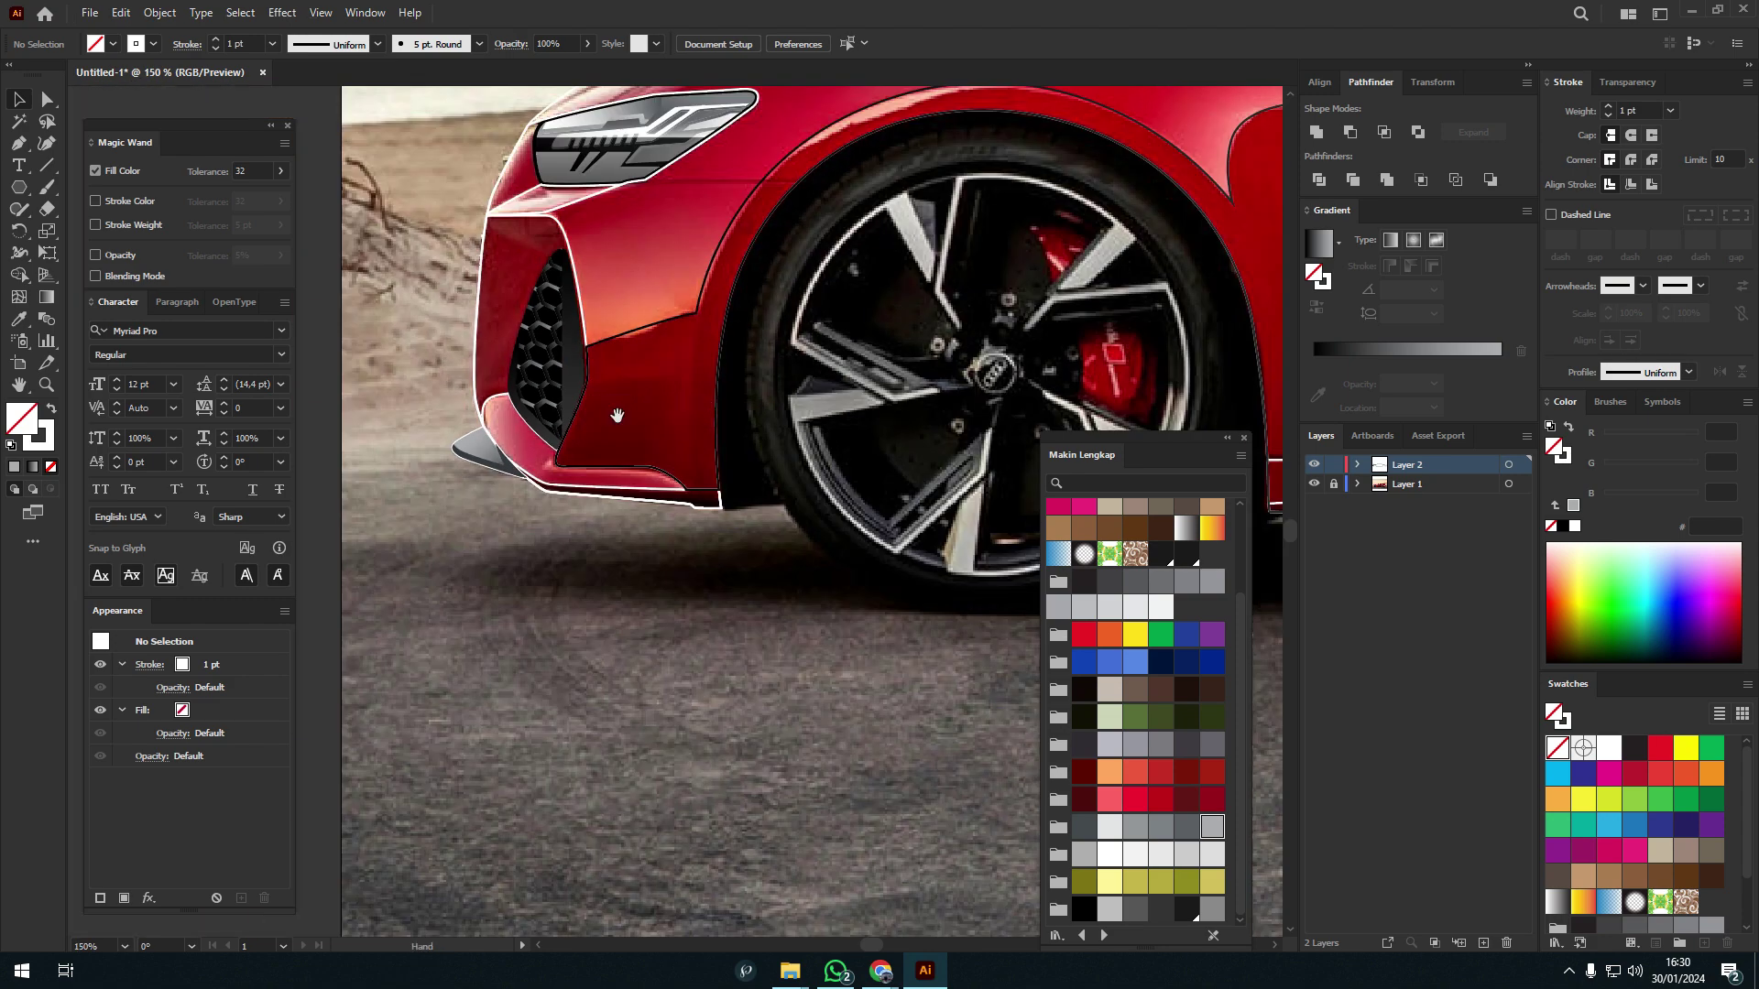
scroll(799, 789, "up", 2)
key("l")
mouse_move(632, 592)
left_mouse_down()
mouse_move(781, 751)
mouse_move(773, 733)
left_mouse_up()
mouse_move(715, 675)
left_mouse_down()
mouse_move(510, 647)
mouse_move(412, 535)
mouse_move(354, 403)
left_mouse_up()
- Fill the circle with the car's red paint colour using the Eyedropper
left_click(492, 346)
key("v")
scroll(635, 334, "down", 3)
scroll(528, 328, "right", 5)
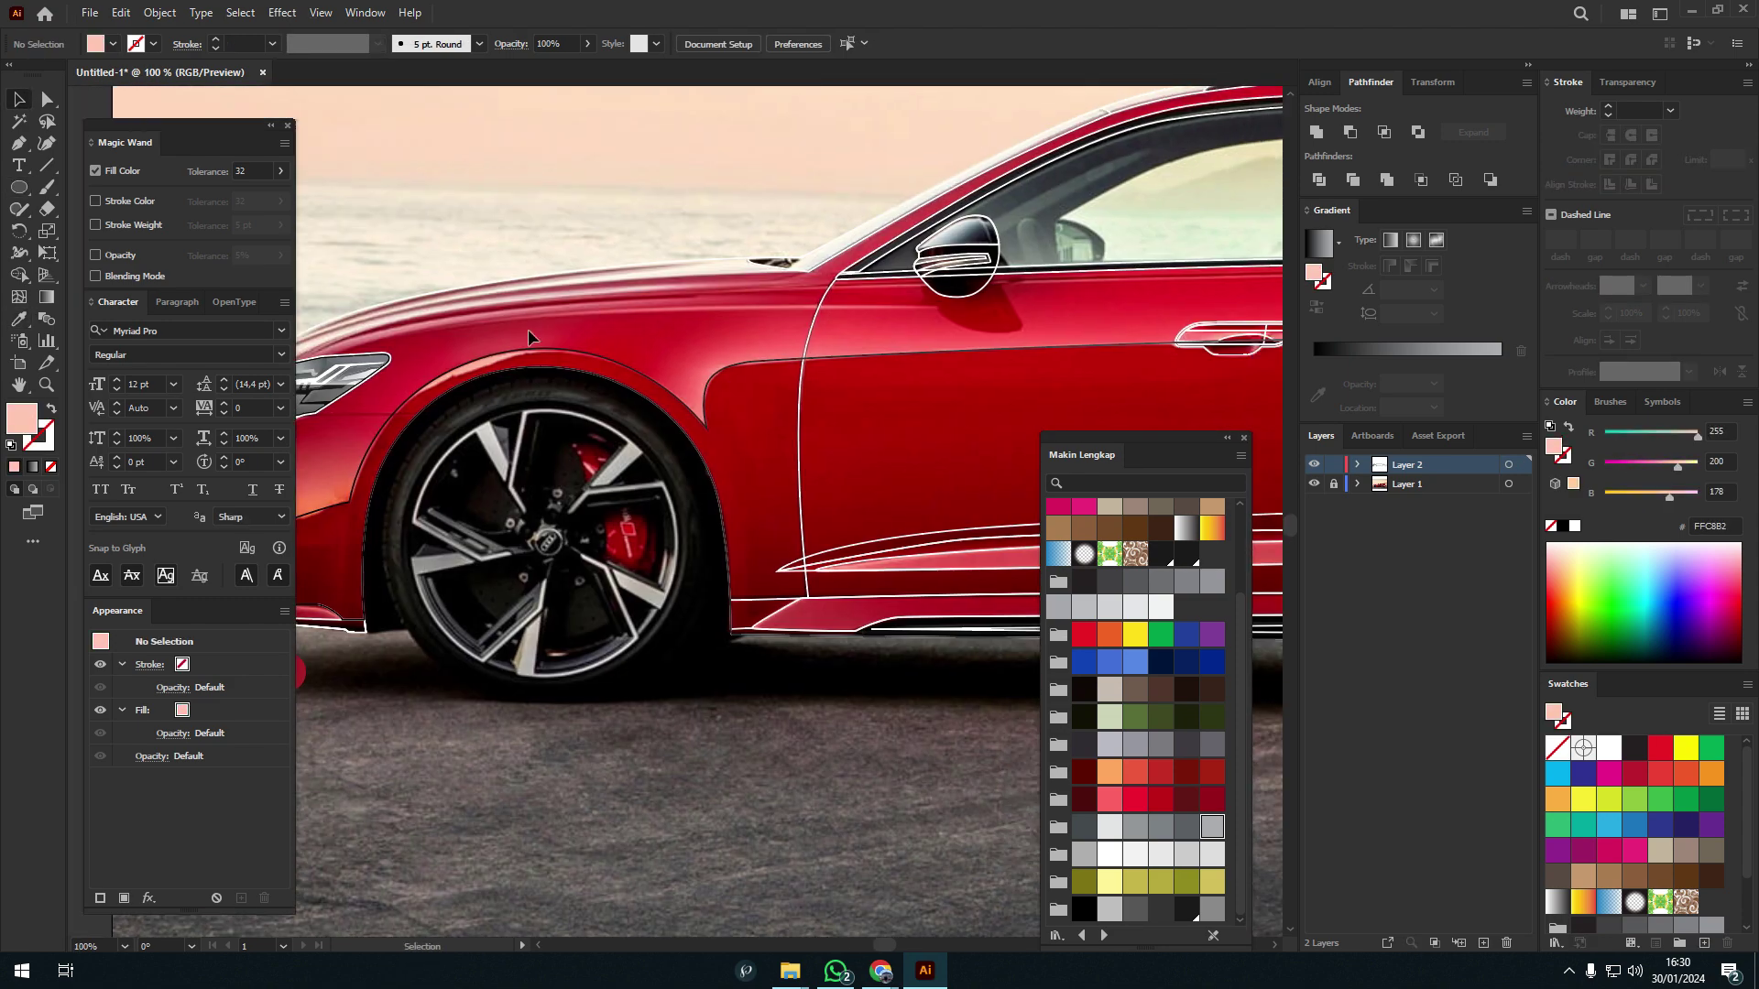
scroll(528, 328, "left", 5)
scroll(715, 270, "right", 5)
scroll(713, 267, "up", 2)
scroll(713, 267, "right", 5)
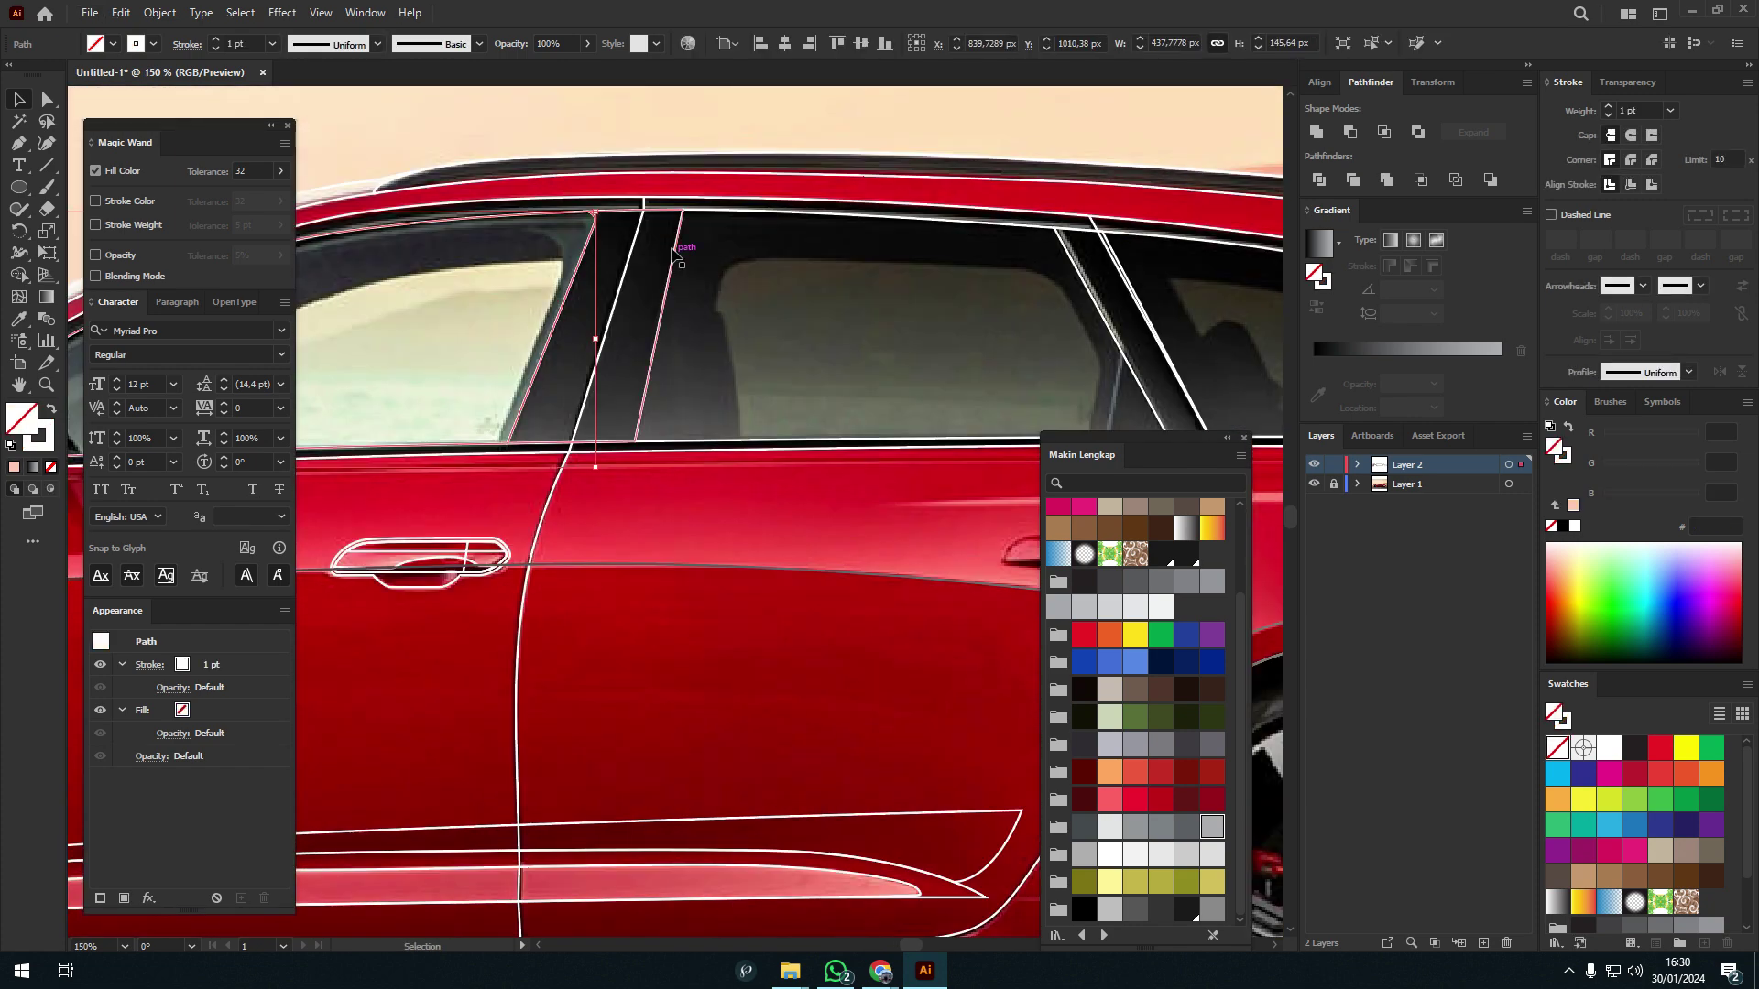
- Swap the window path's fill and stroke and give it a dark grey gradient
left_click(696, 252)
scroll(532, 400, "left", 5)
scroll(533, 399, "up", 3)
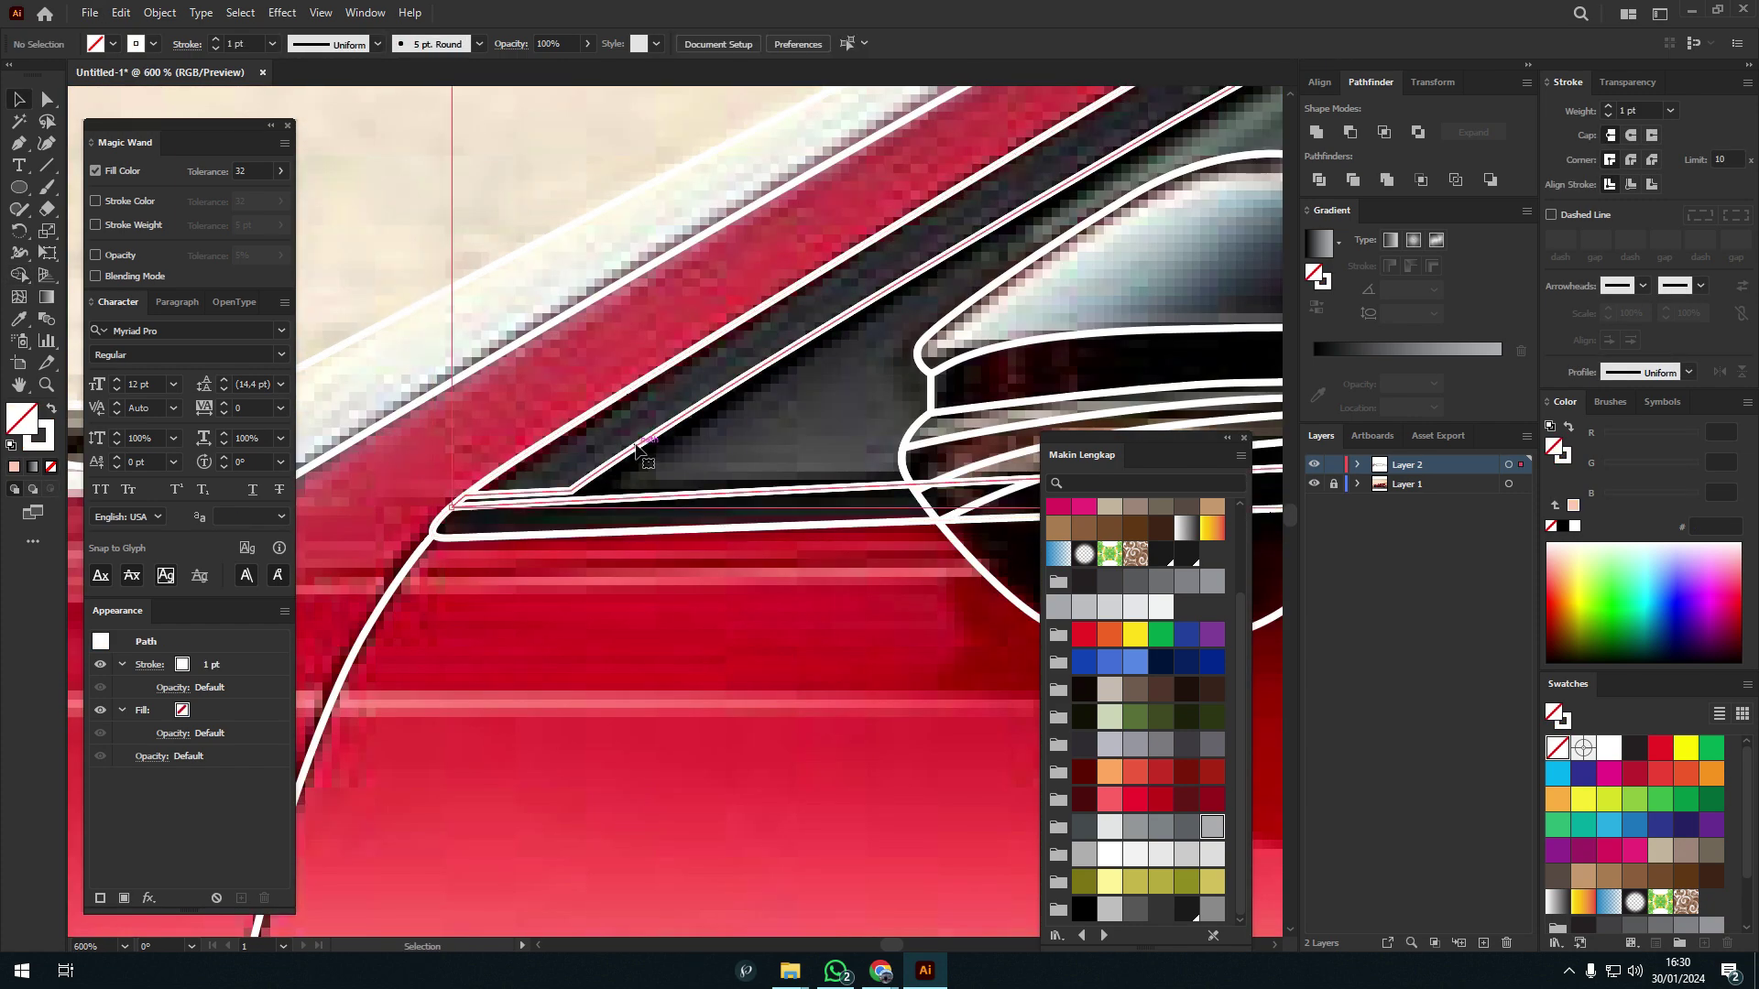
scroll(813, 348, "down", 4)
scroll(803, 279, "right", 5)
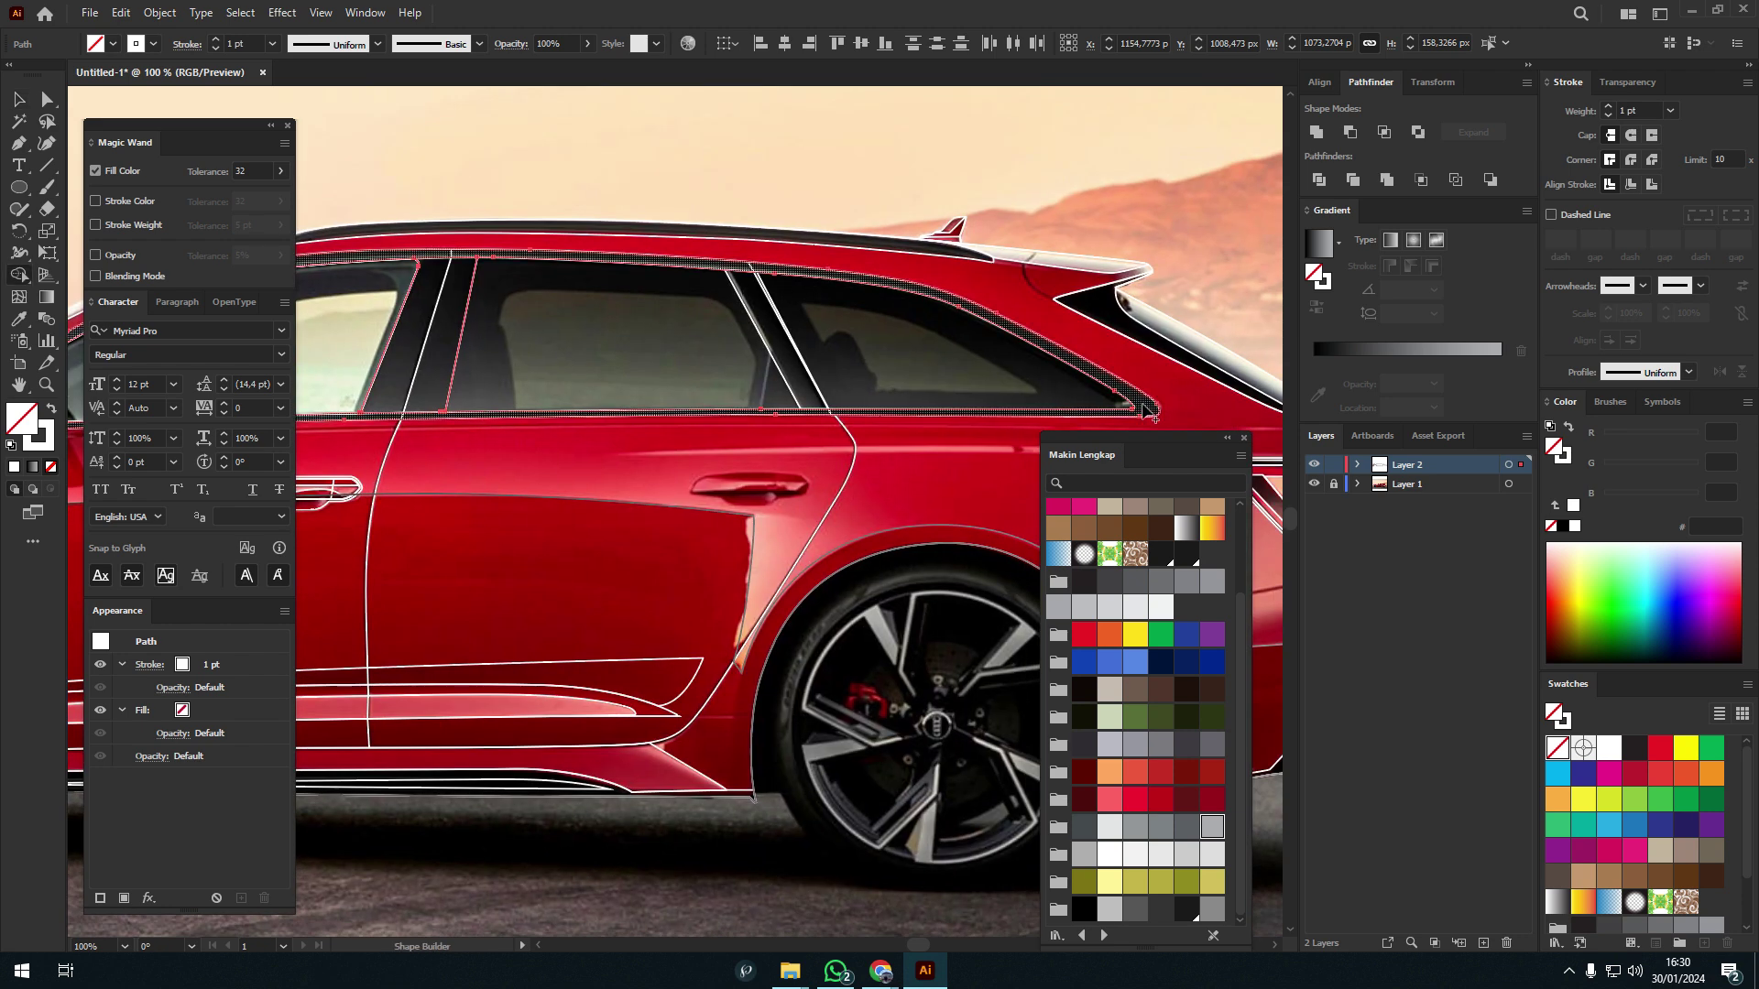
key("shift+x")
left_click(1421, 355)
left_click(1404, 293)
type("90")
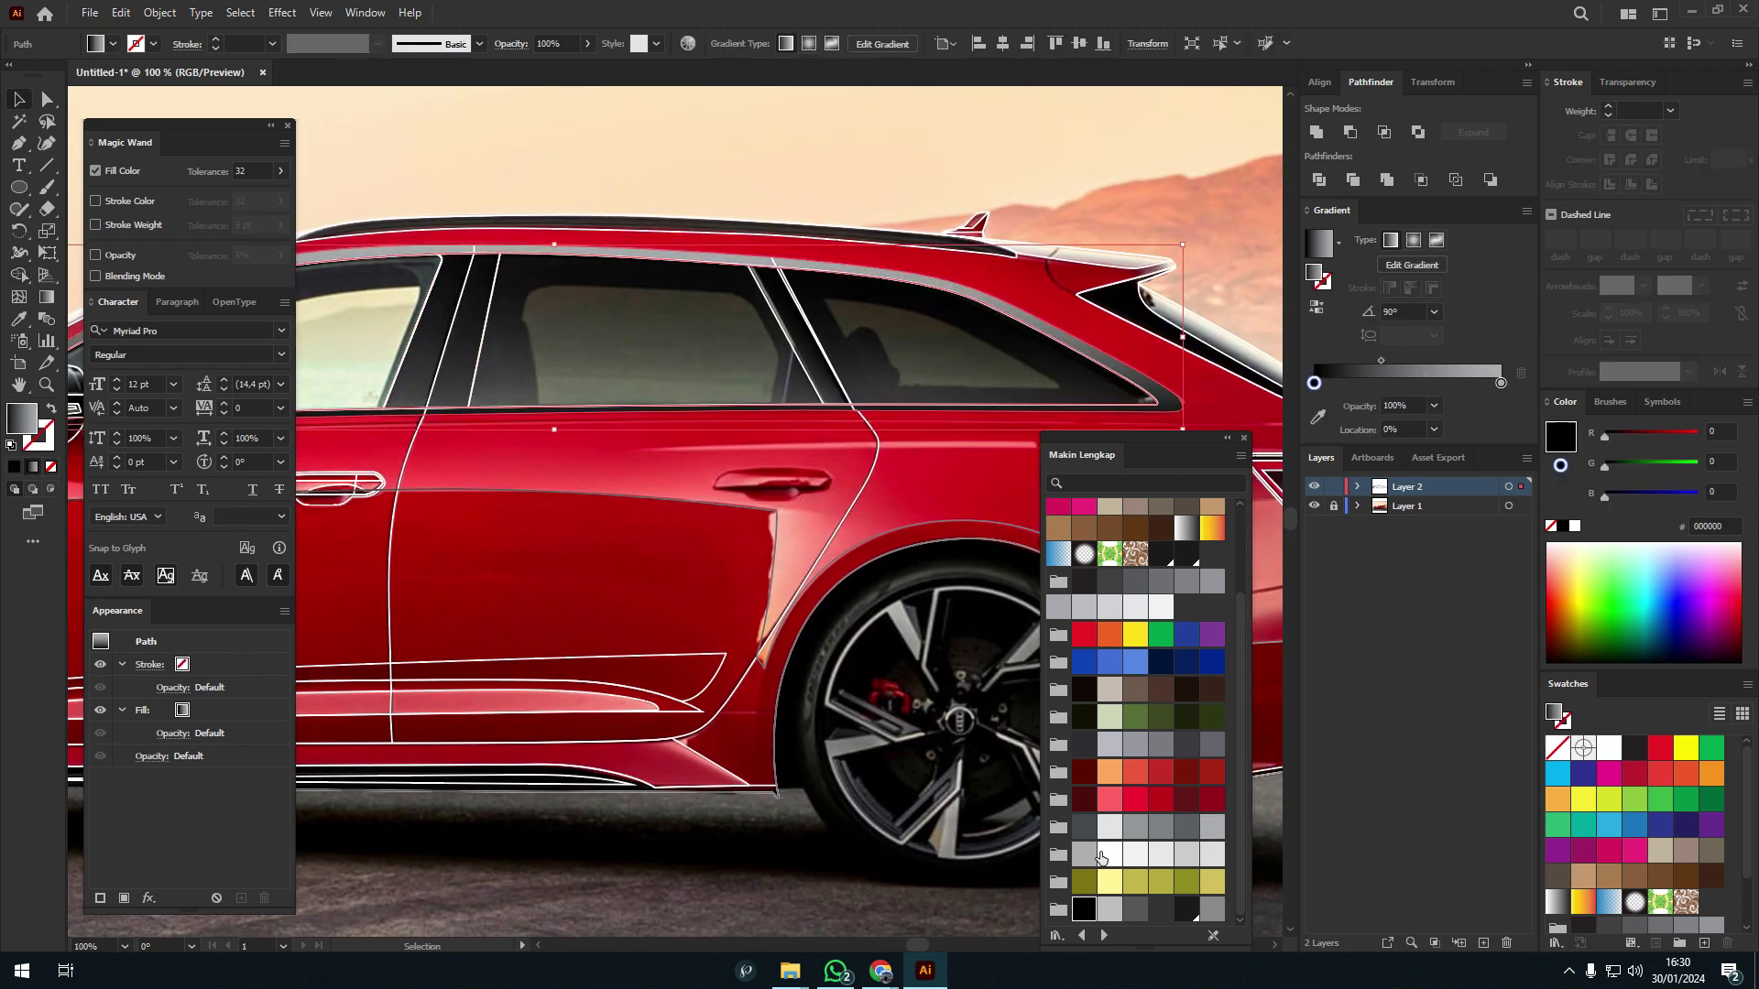
left_click(1160, 908)
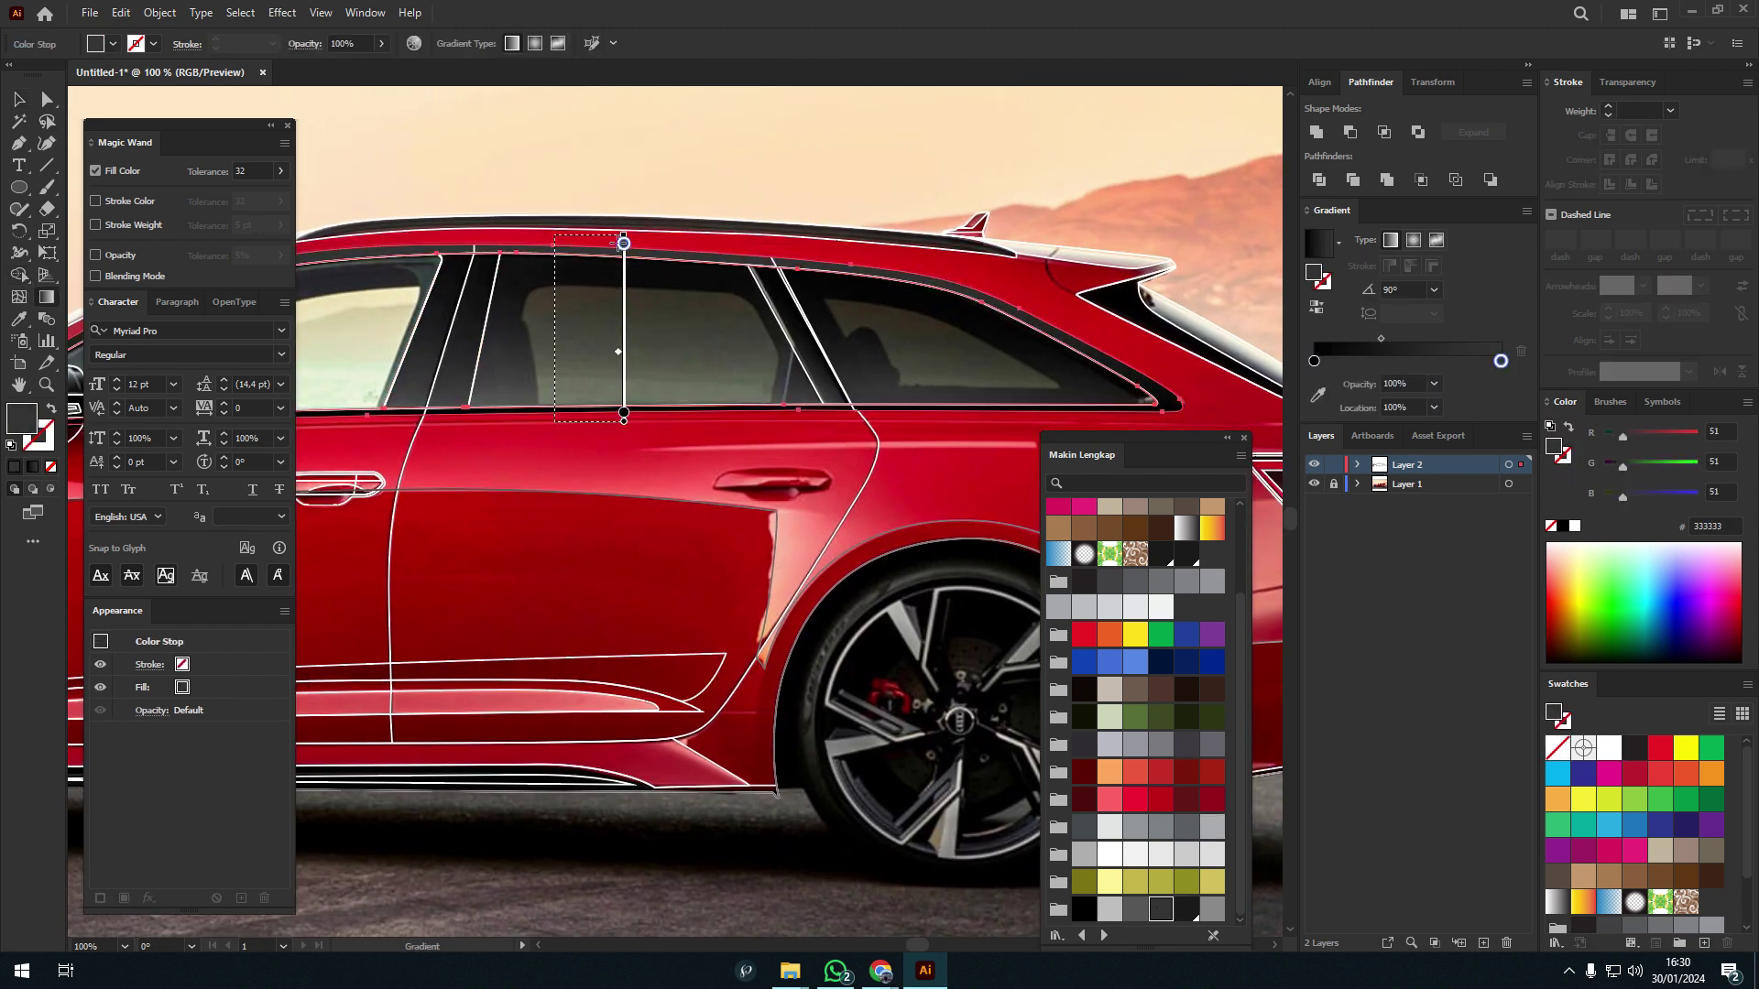
left_click(549, 237)
left_click_drag(526, 263, 726, 243)
scroll(726, 243, "up", 10)
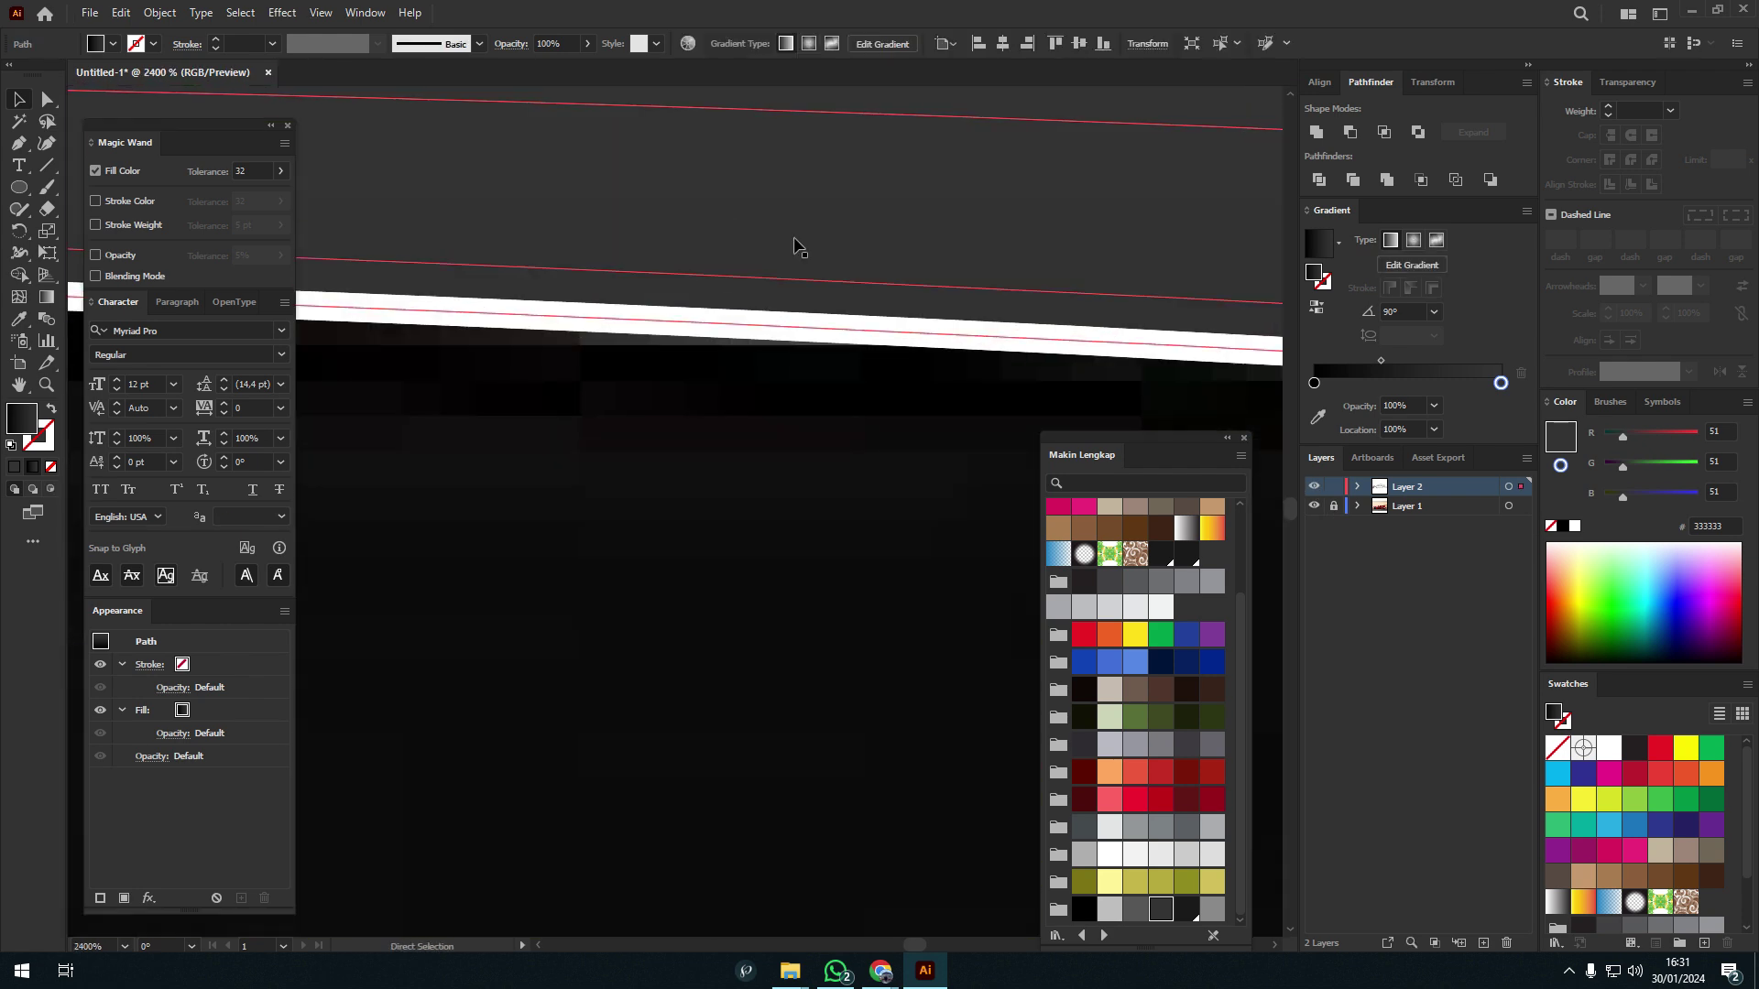
scroll(939, 310, "down", 8)
scroll(885, 423, "down", 5)
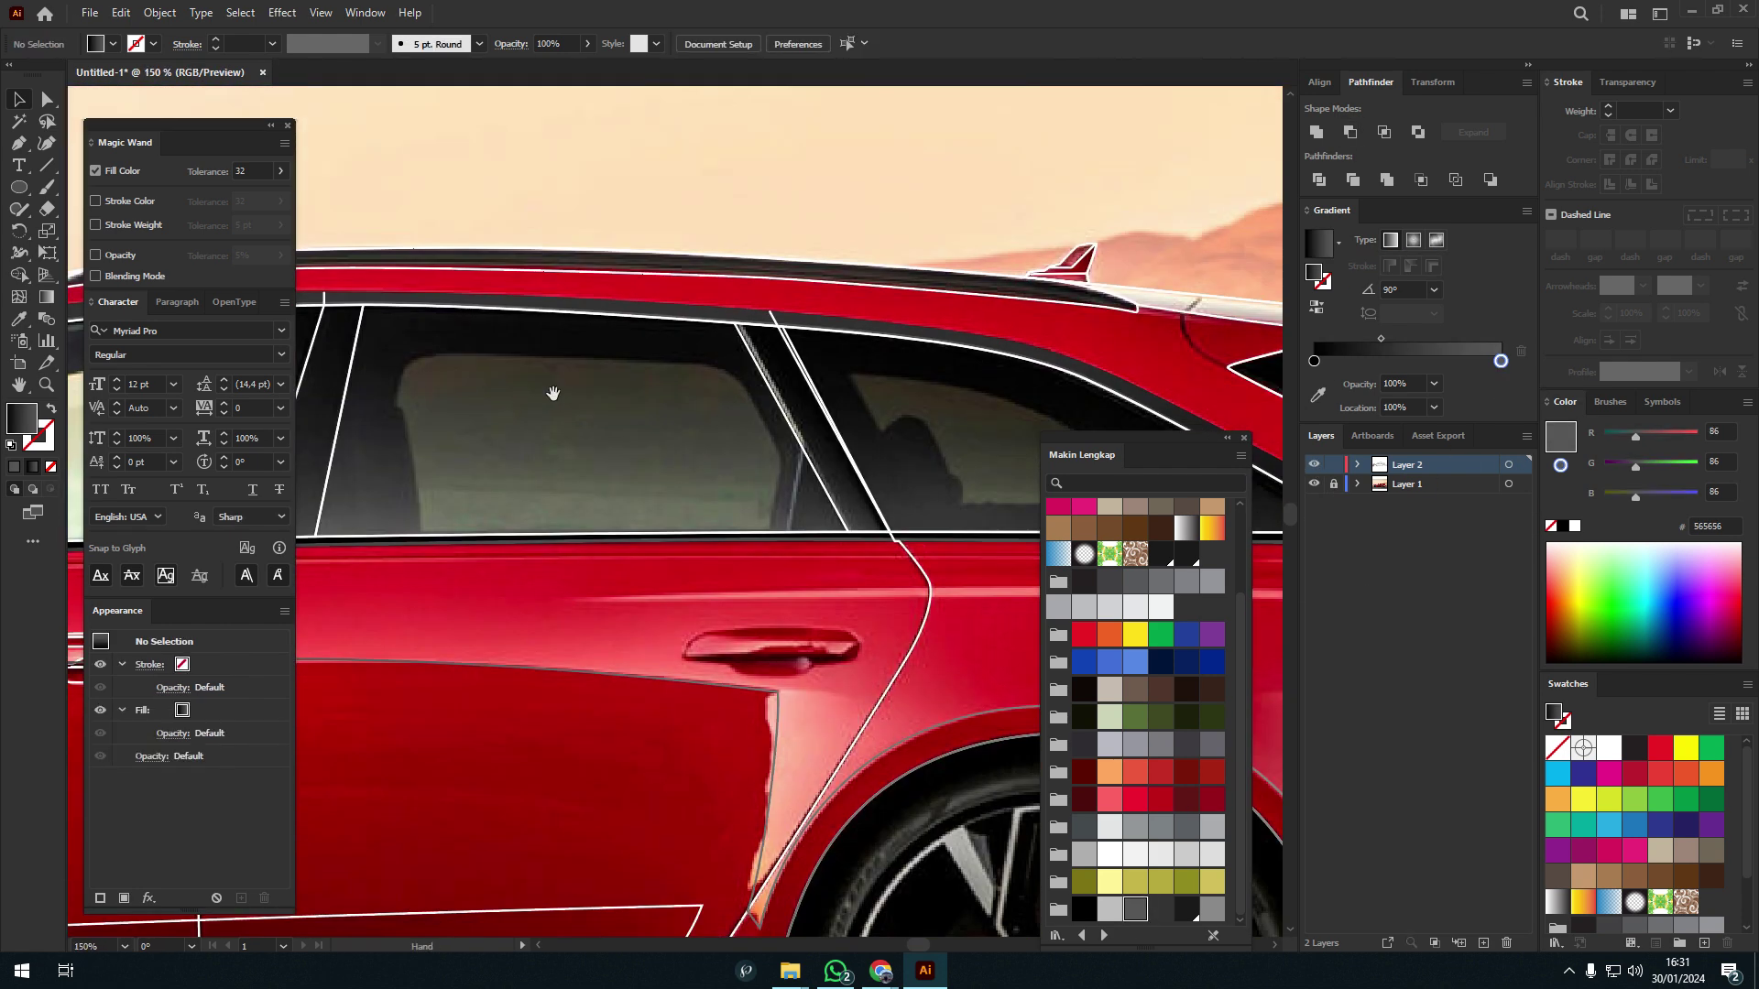
scroll(885, 423, "up", 5)
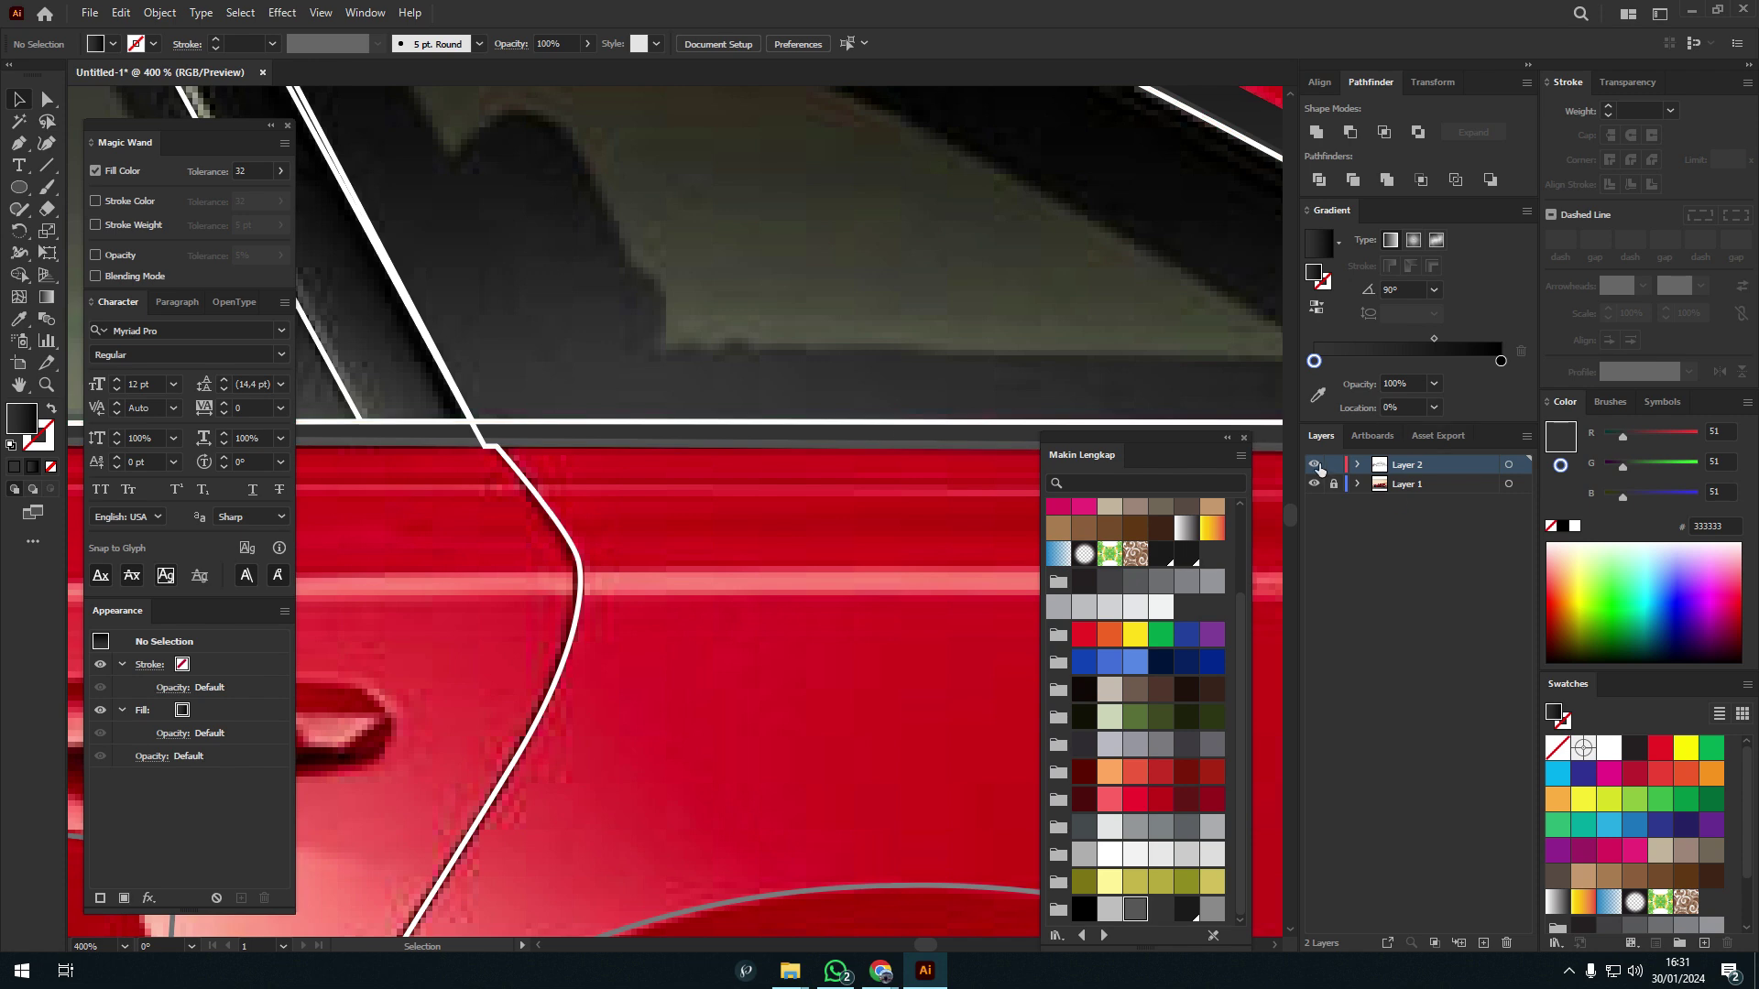
- Select the thin path along the window edge, then clear the selection
key("a")
left_click(626, 441)
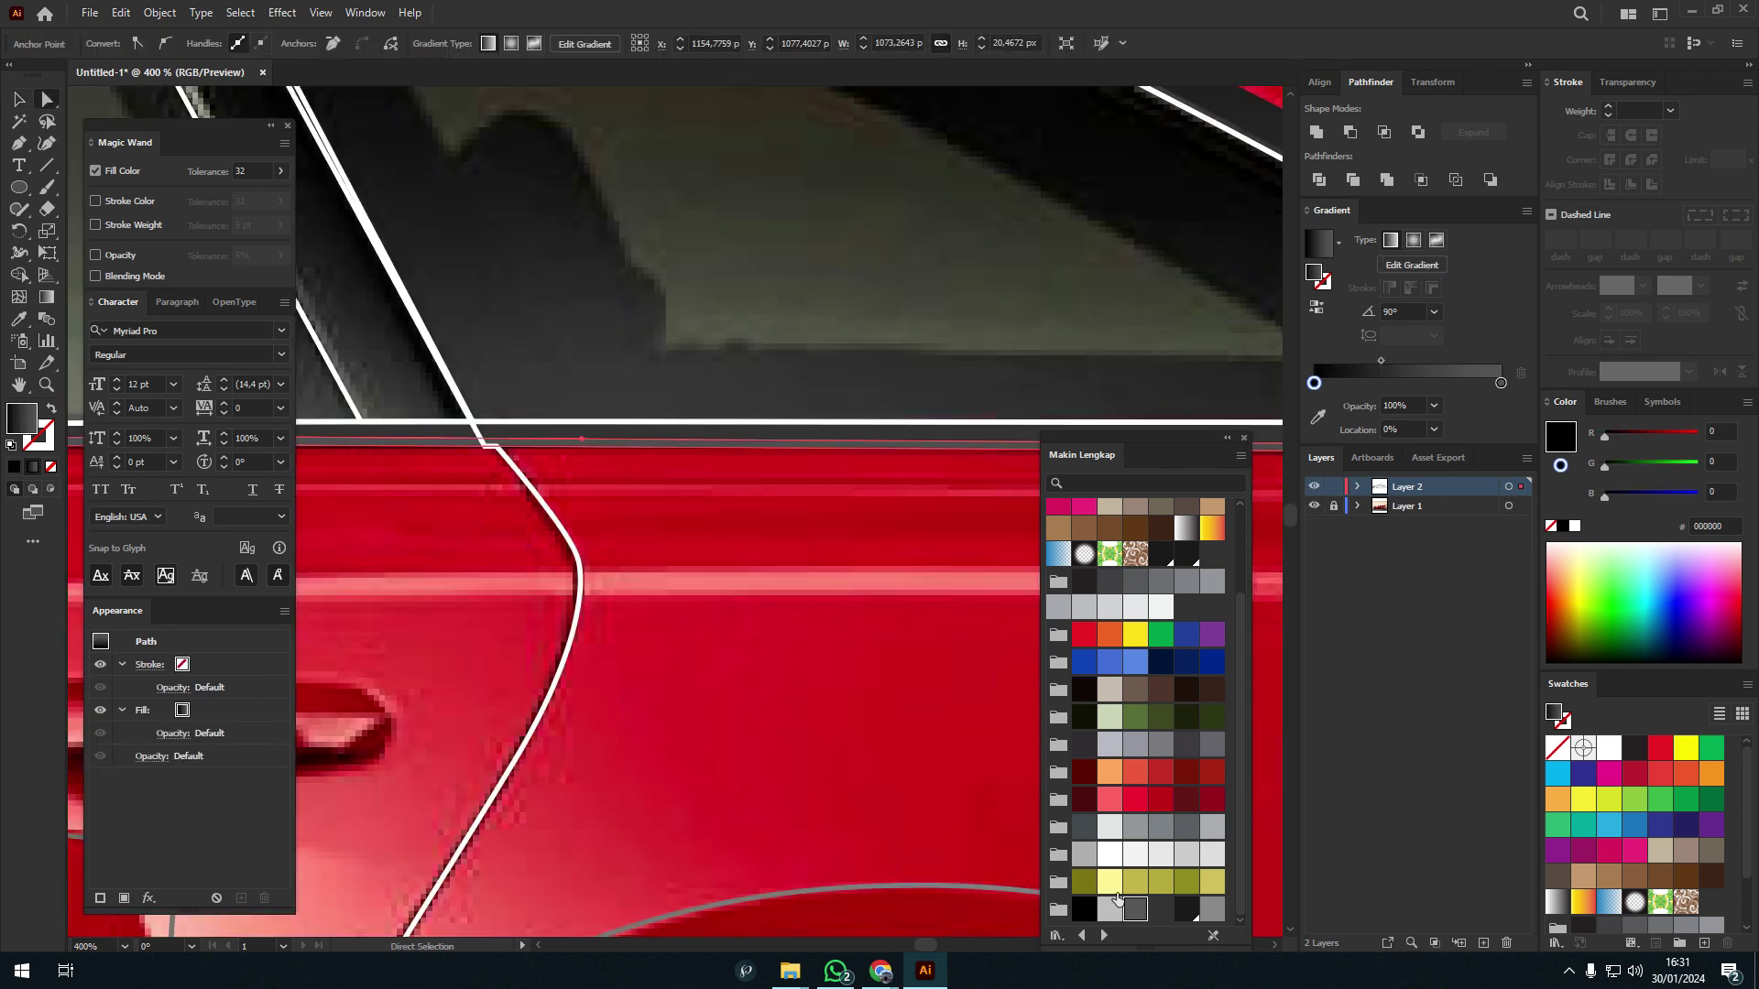
key("v")
scroll(861, 639, "down", 5)
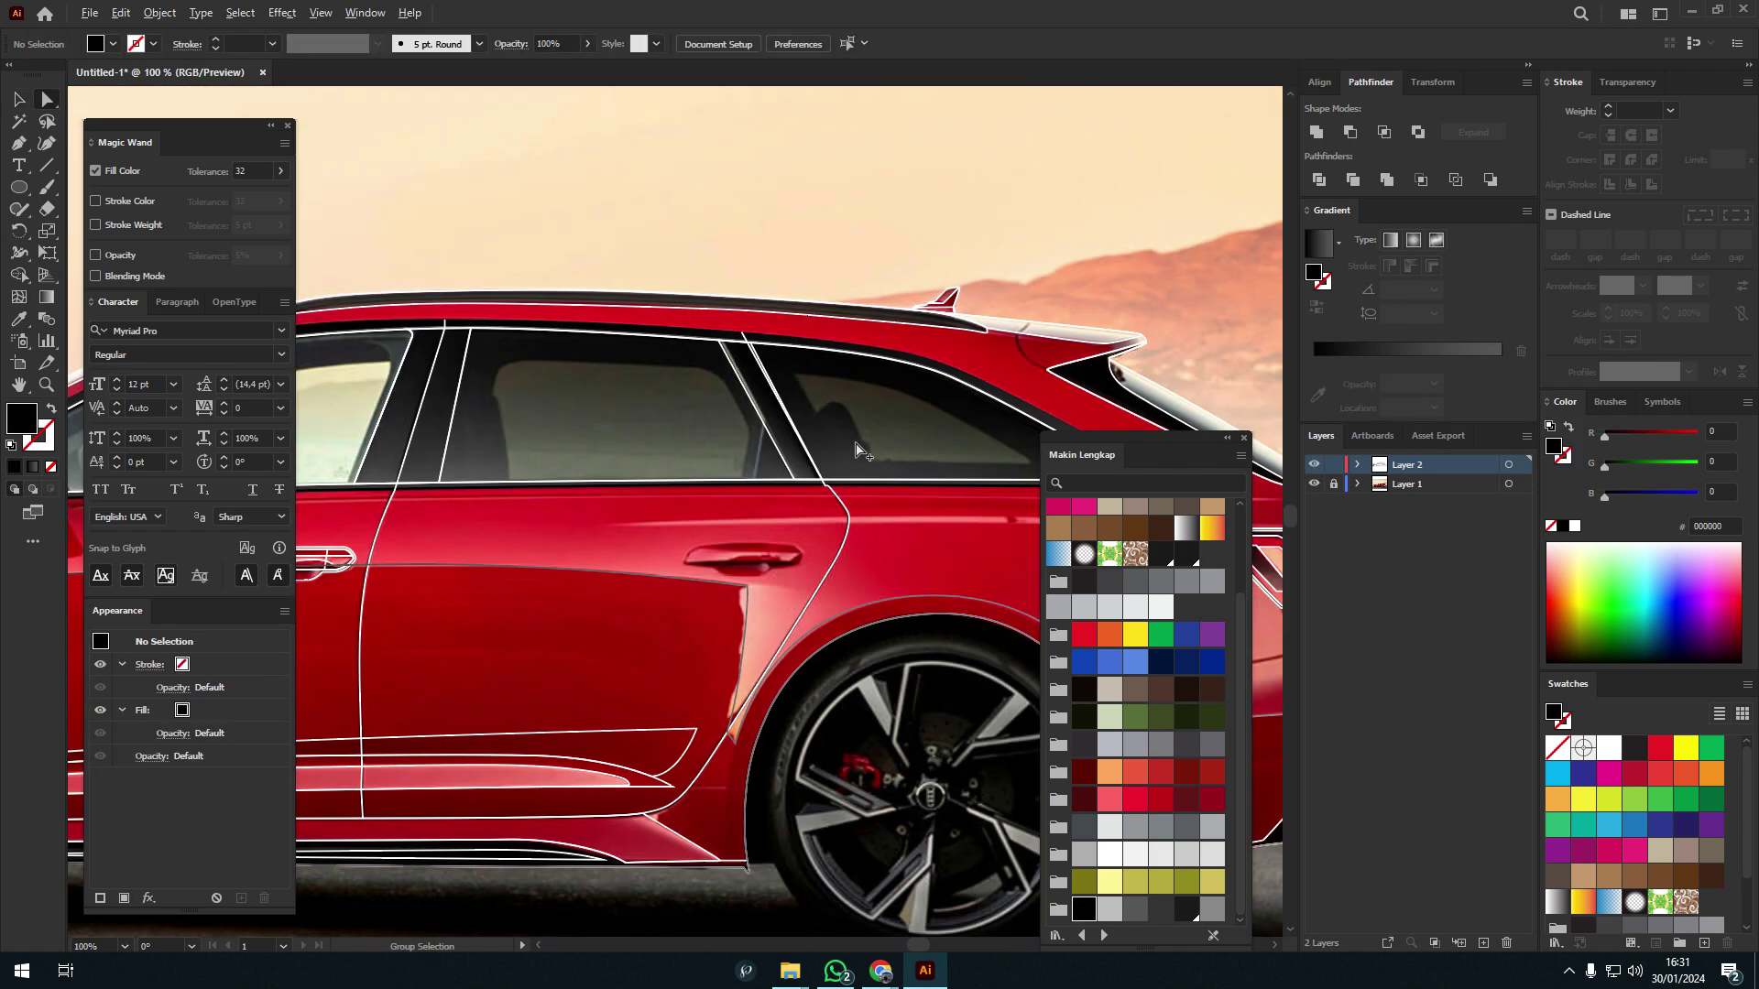
left_click_drag(861, 639, 820, 478)
- Fill the mirror's inner strip with a black-to-dark-red gradient
scroll(455, 412, "up", 5)
left_click(641, 385)
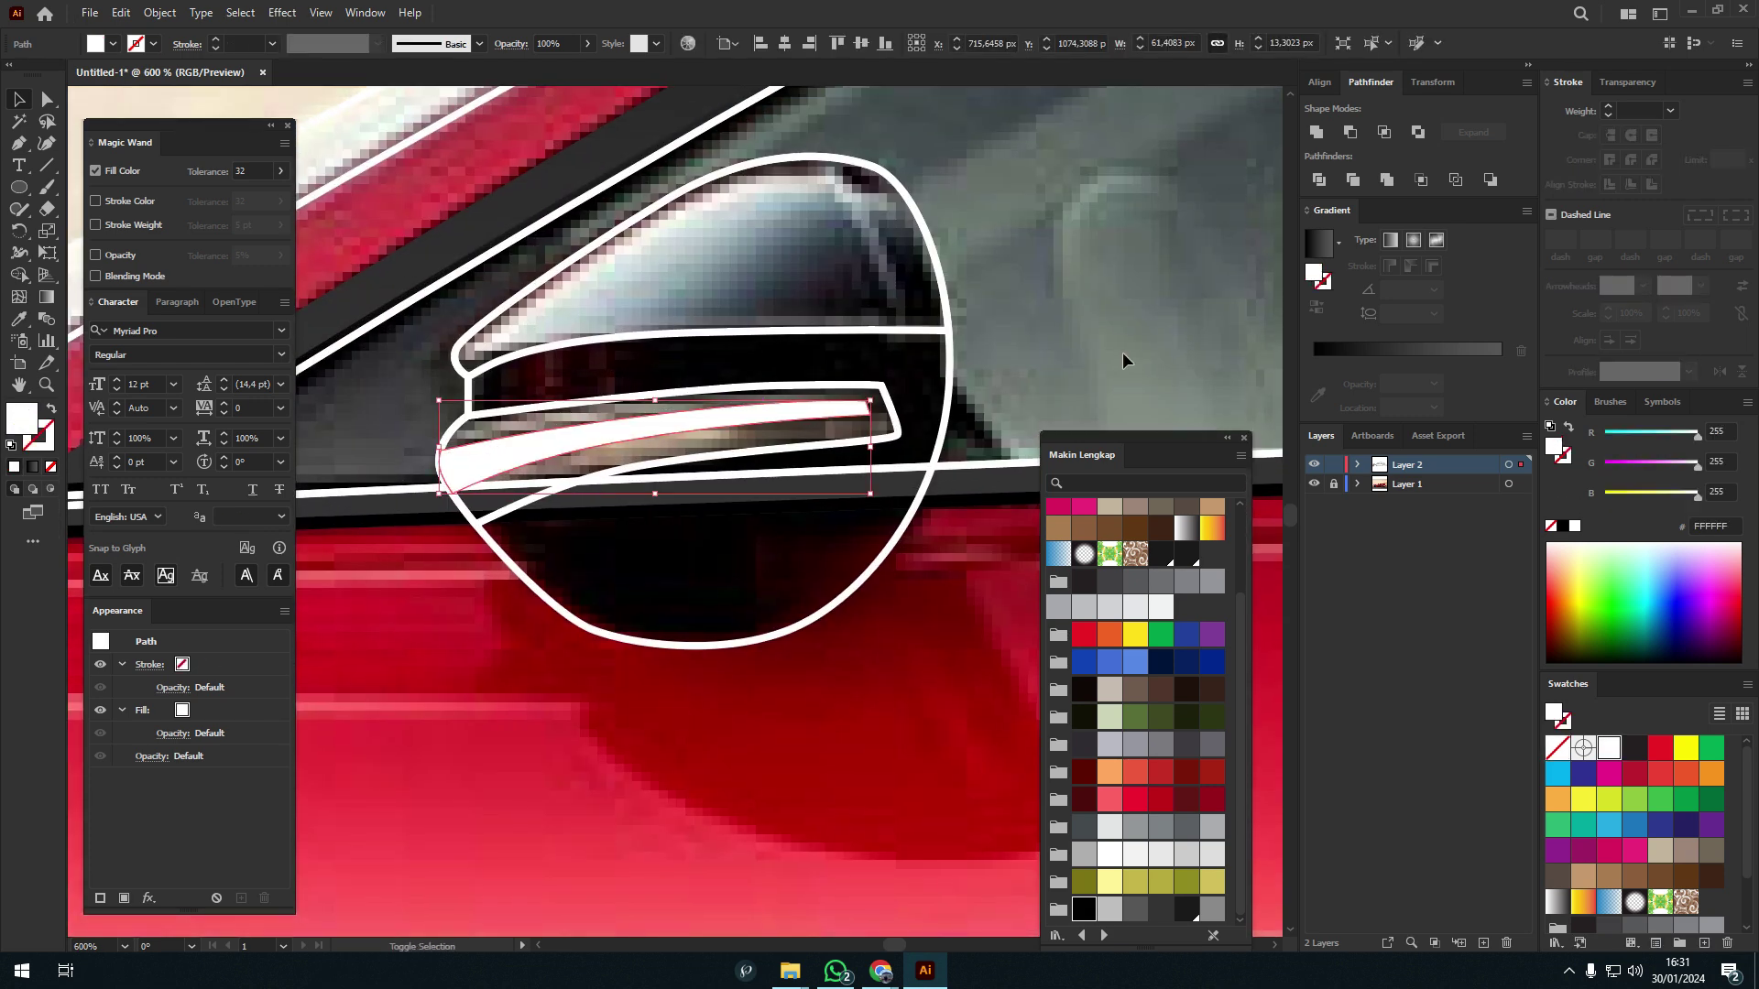
left_click(1392, 349)
left_click(1186, 772)
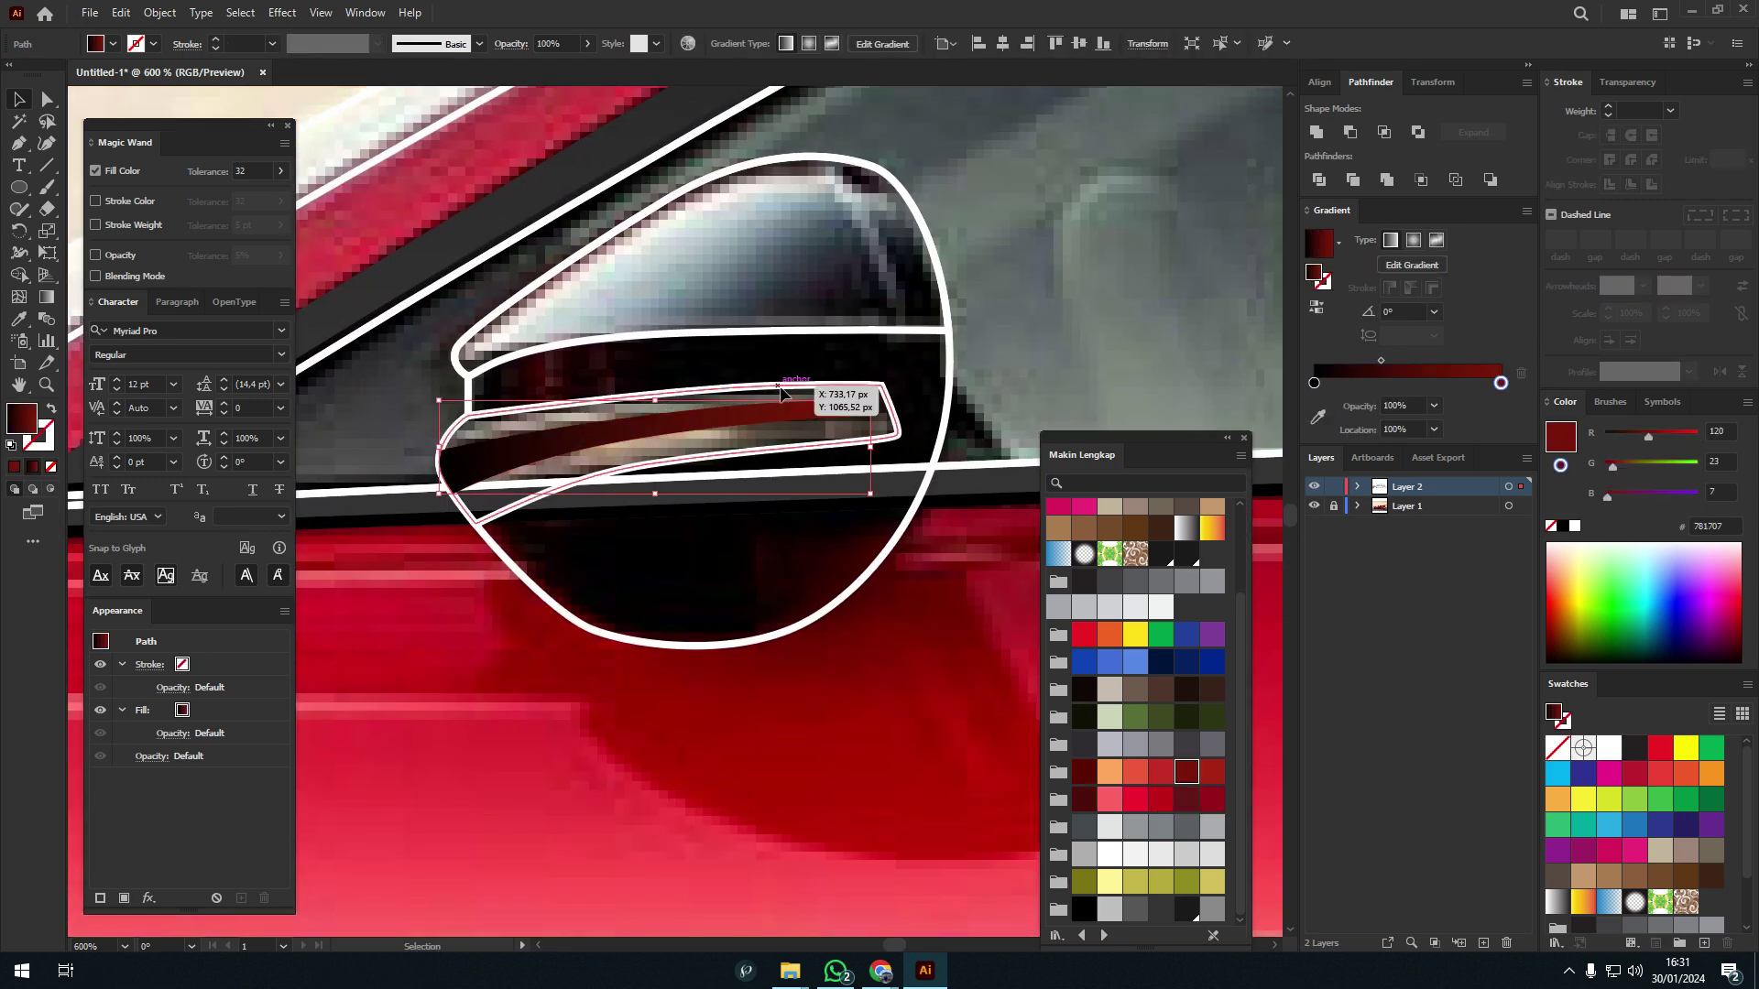
- Apply the last-used gradient to the outer mirror strip and turn it grey
left_click(780, 392)
key("period")
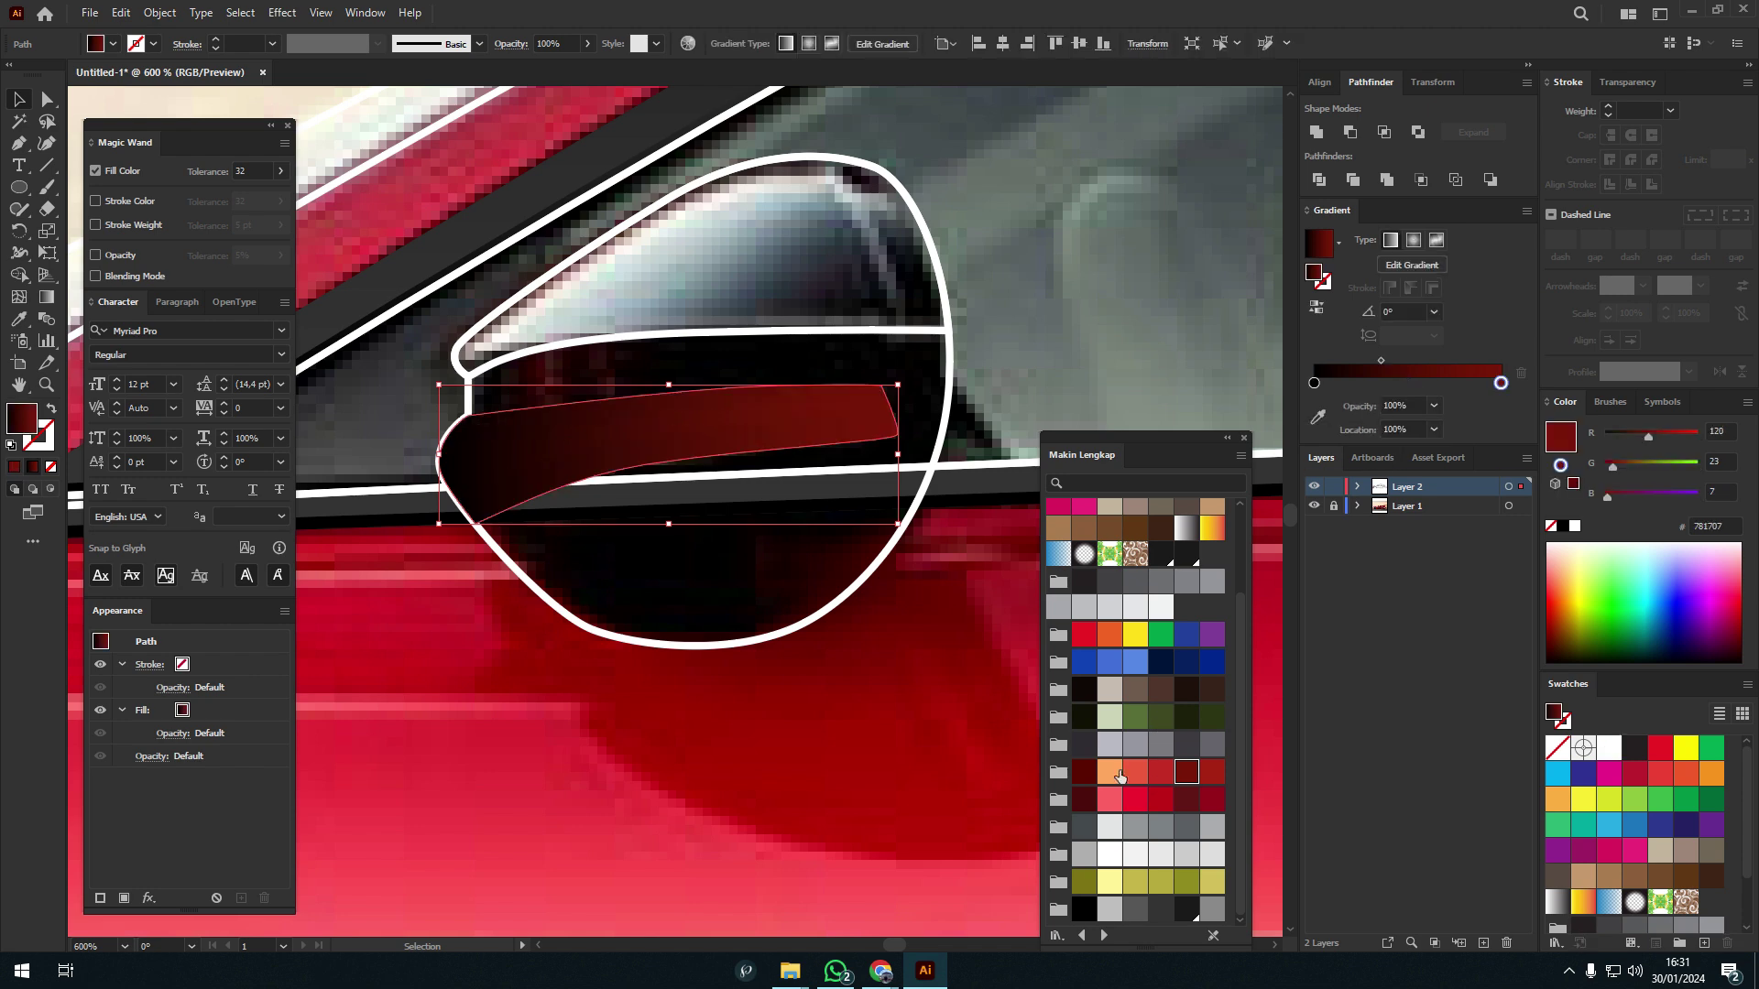
left_click(1314, 383)
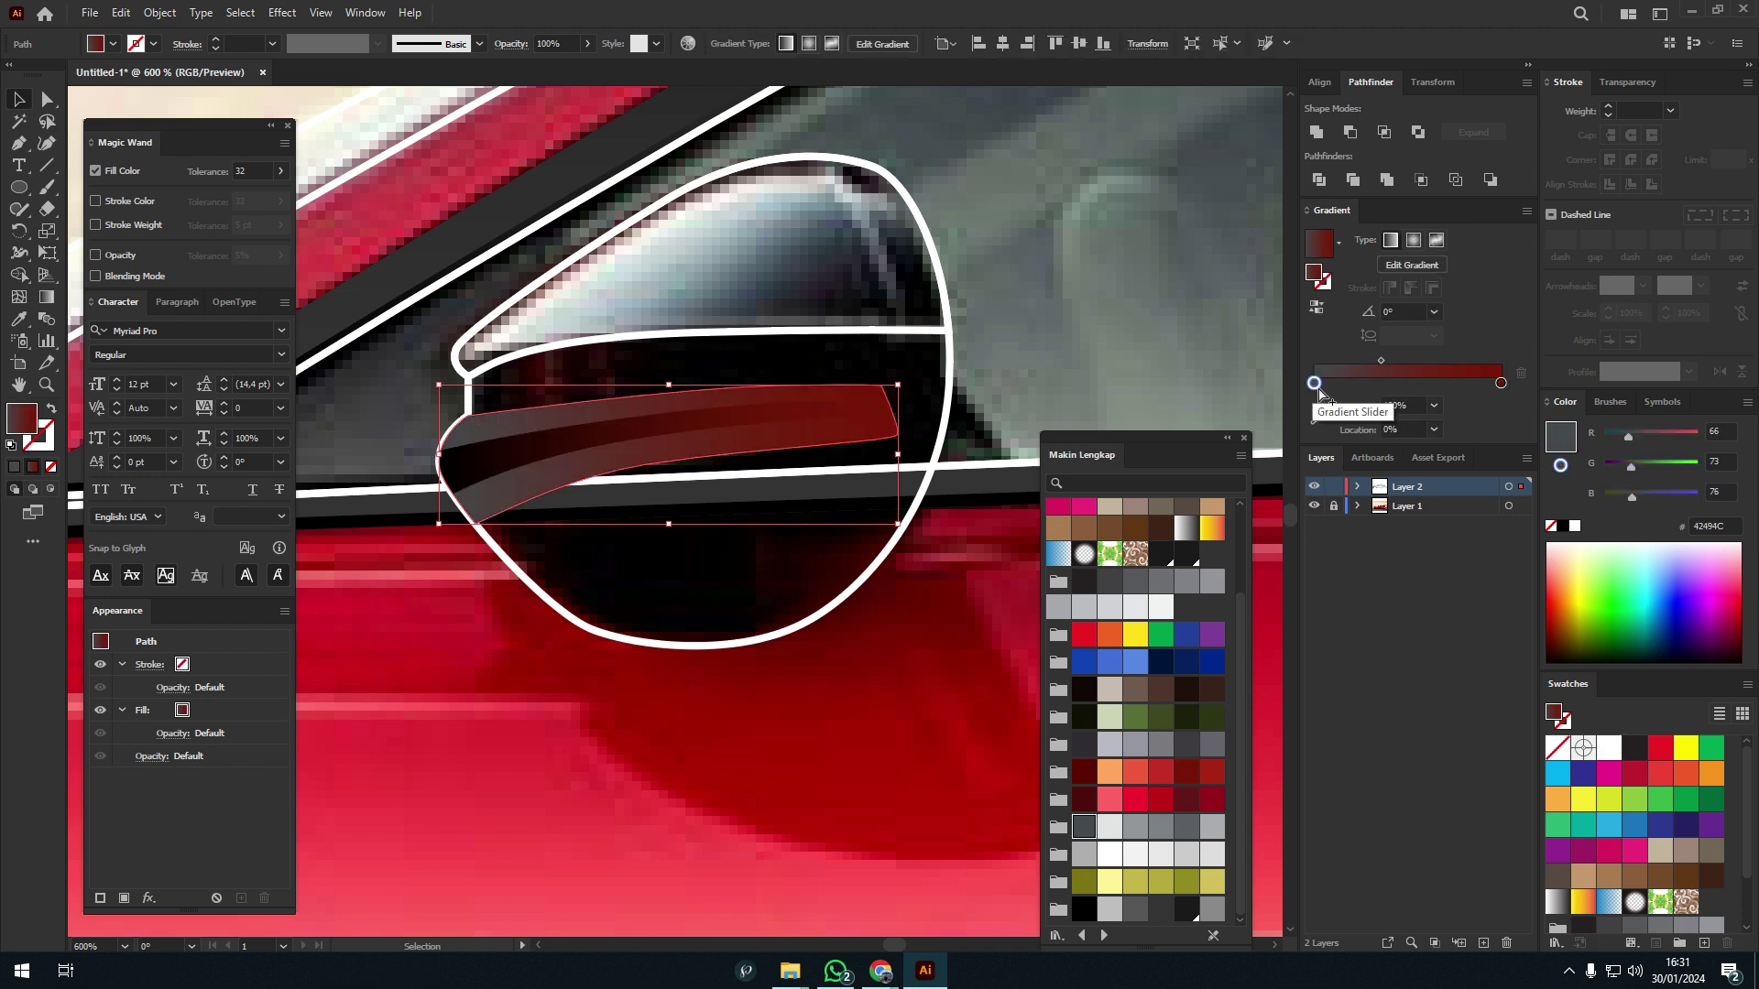
key("ctrl+shift+a")
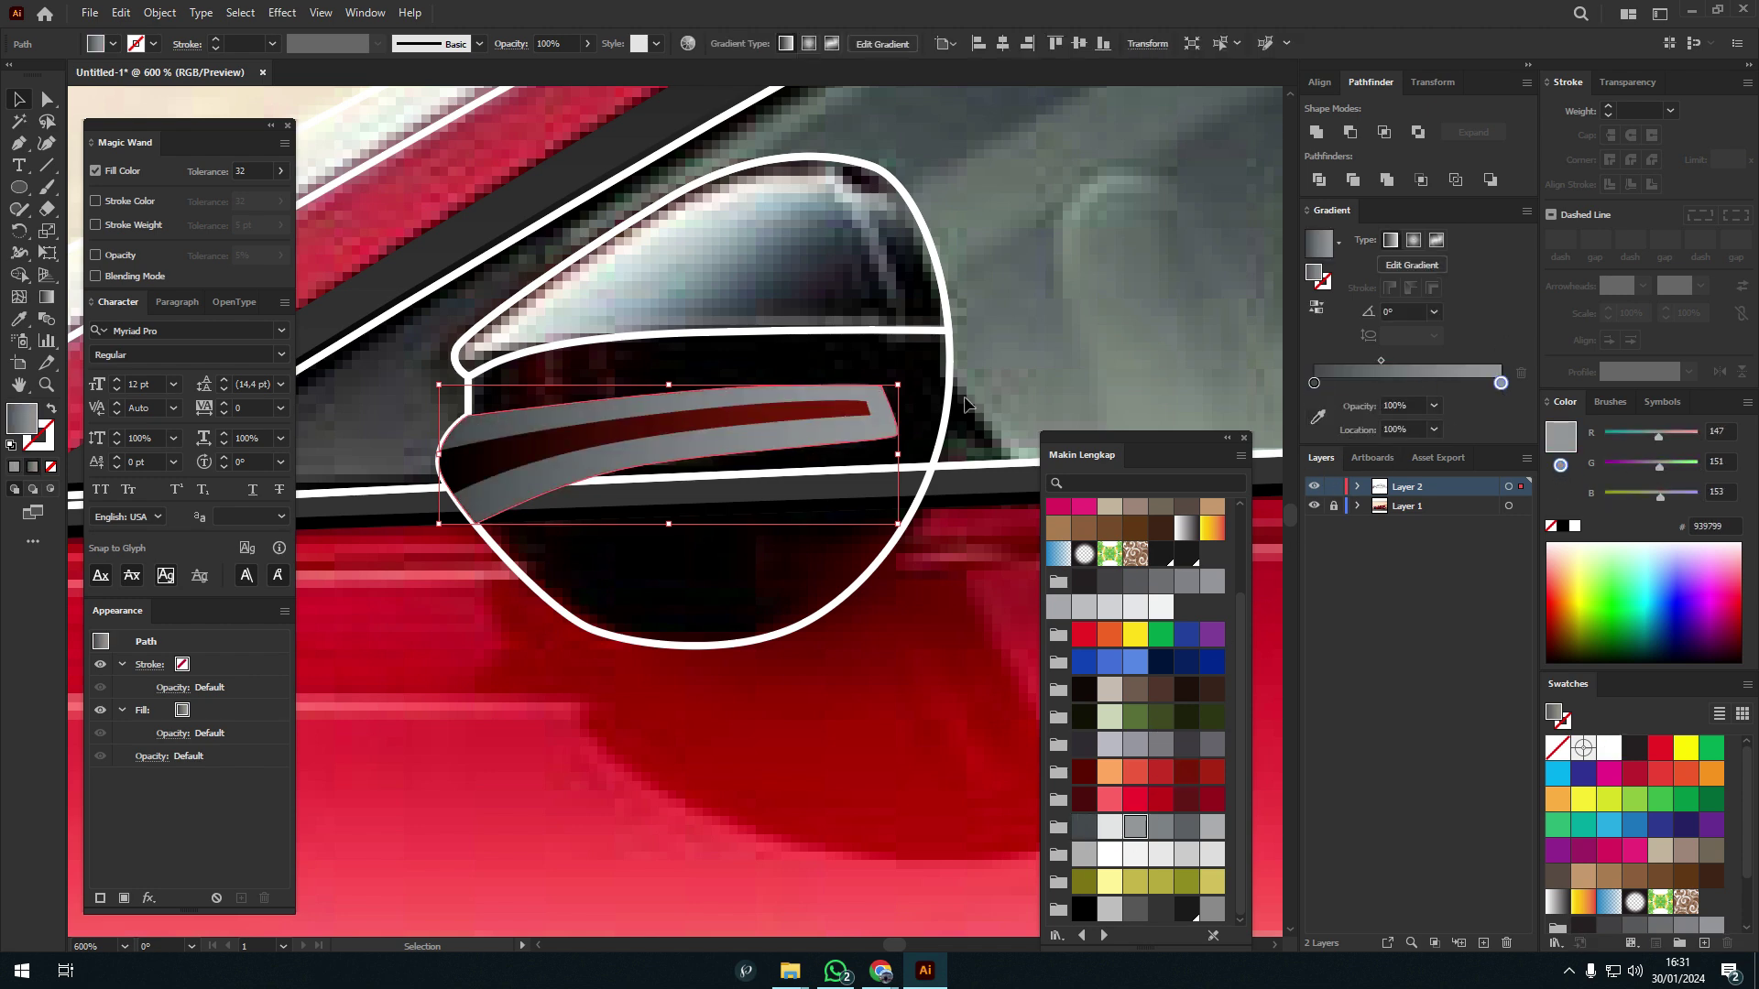
scroll(921, 351, "down", 1)
- Fill the mirror housing with a grey gradient, dark upper-left to grey lower-right
left_click(959, 353)
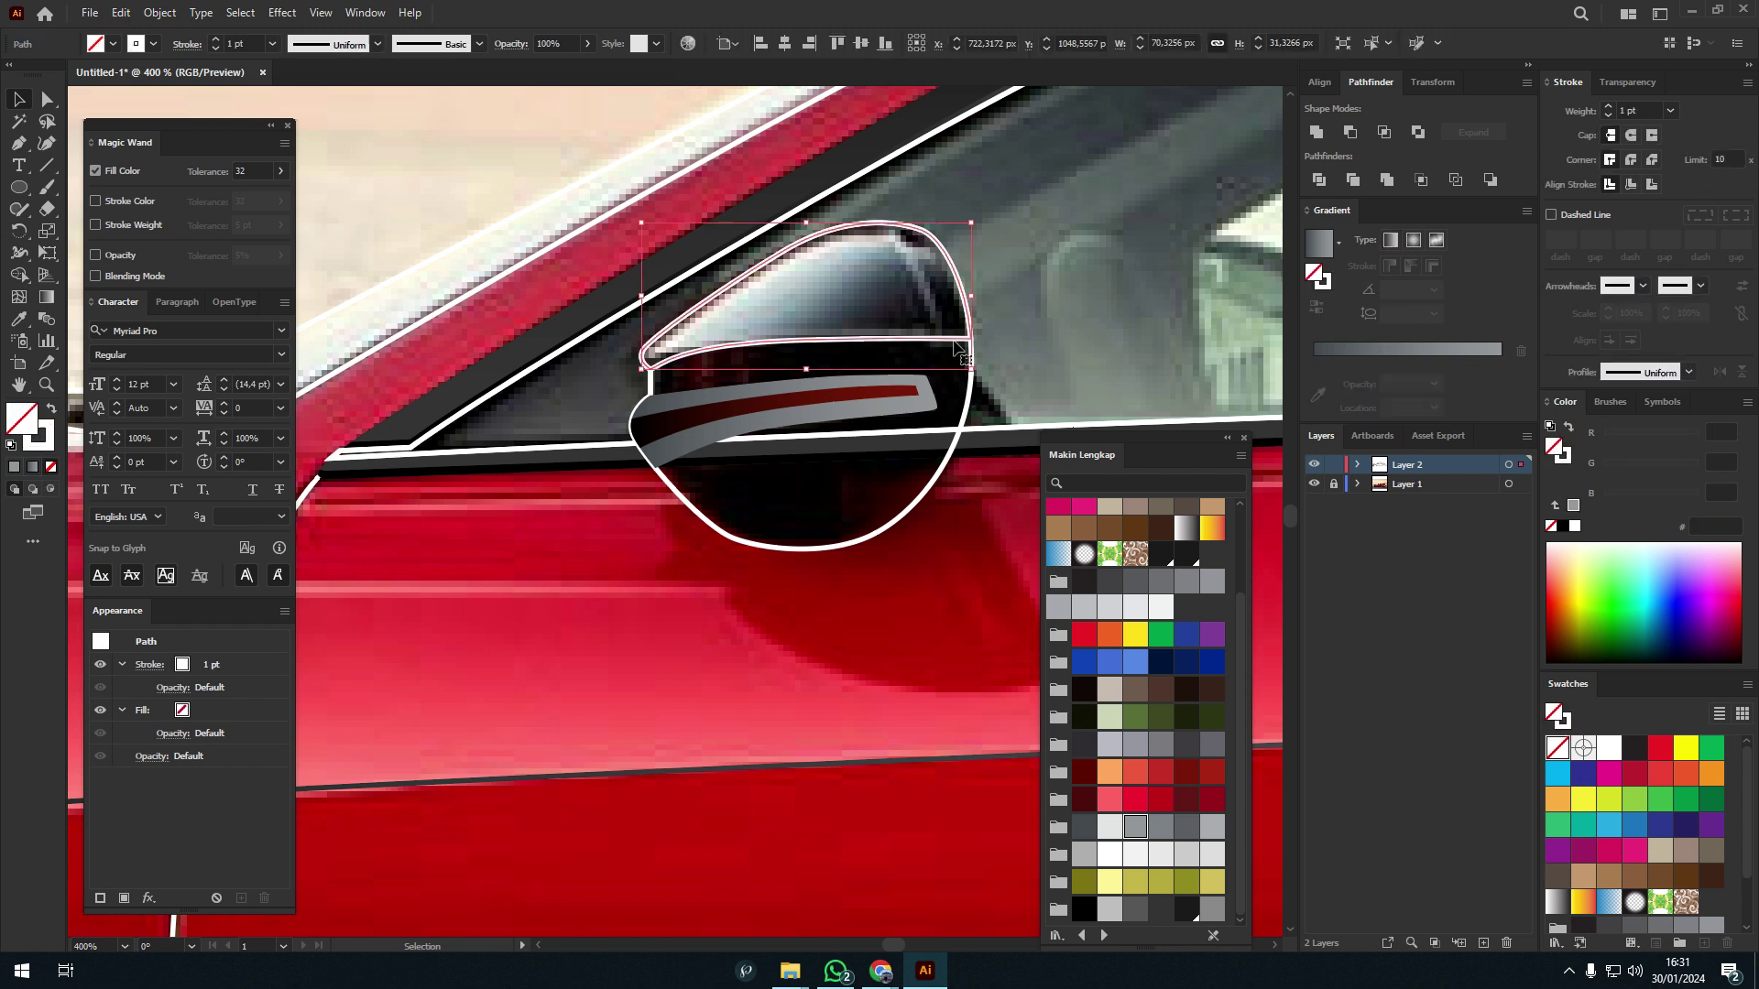
left_click(1393, 346)
key("g")
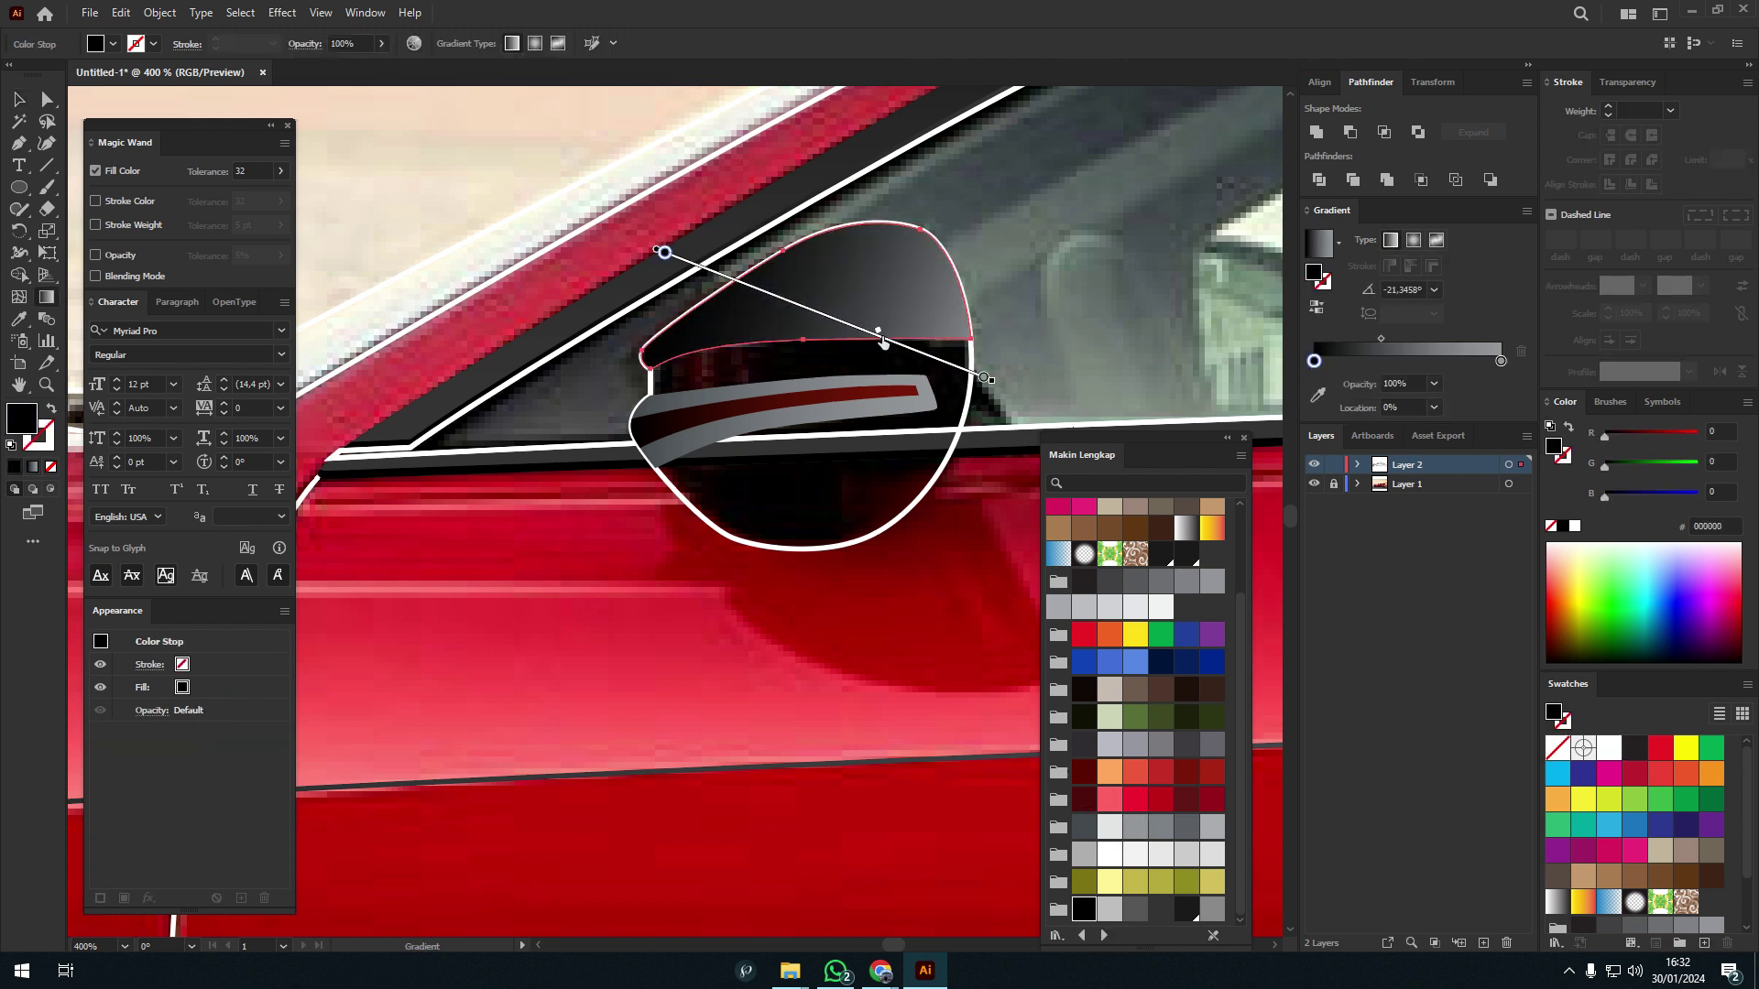
left_click_drag(664, 252, 985, 377)
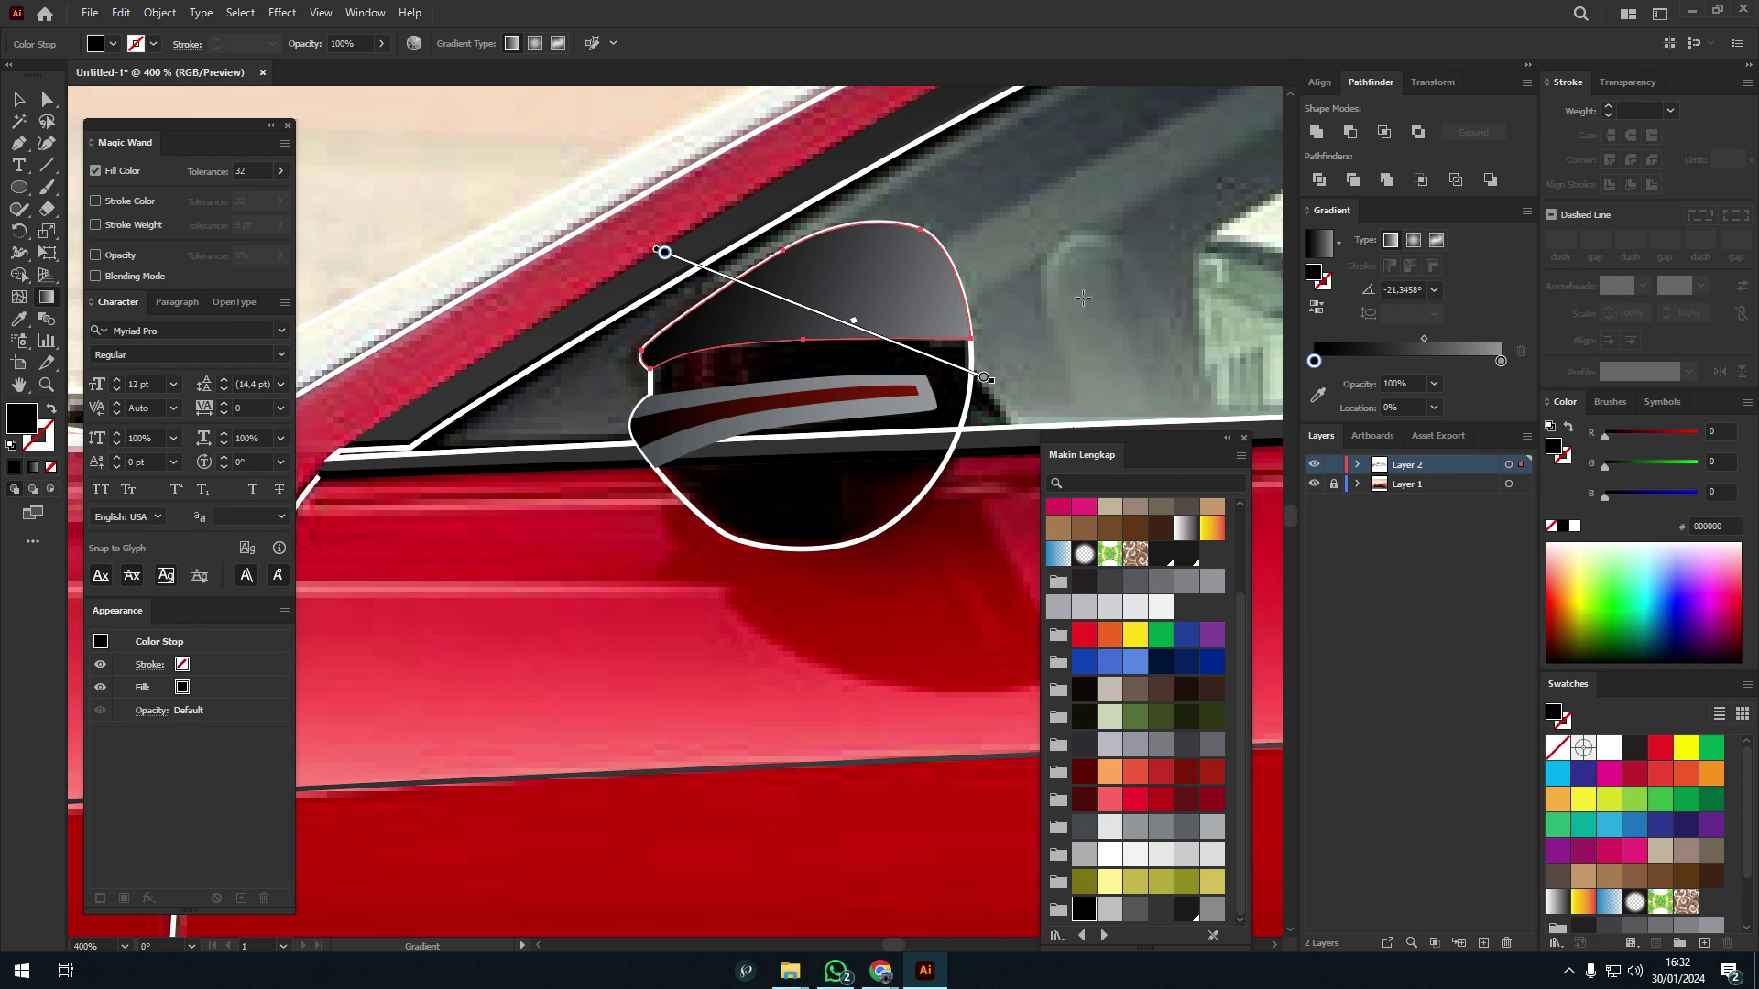
scroll(1083, 298, "down", 5)
scroll(825, 412, "up", 4)
- Angle the housing gradient toward the upper right, about 54.92°
left_click_drag(696, 553, 843, 255)
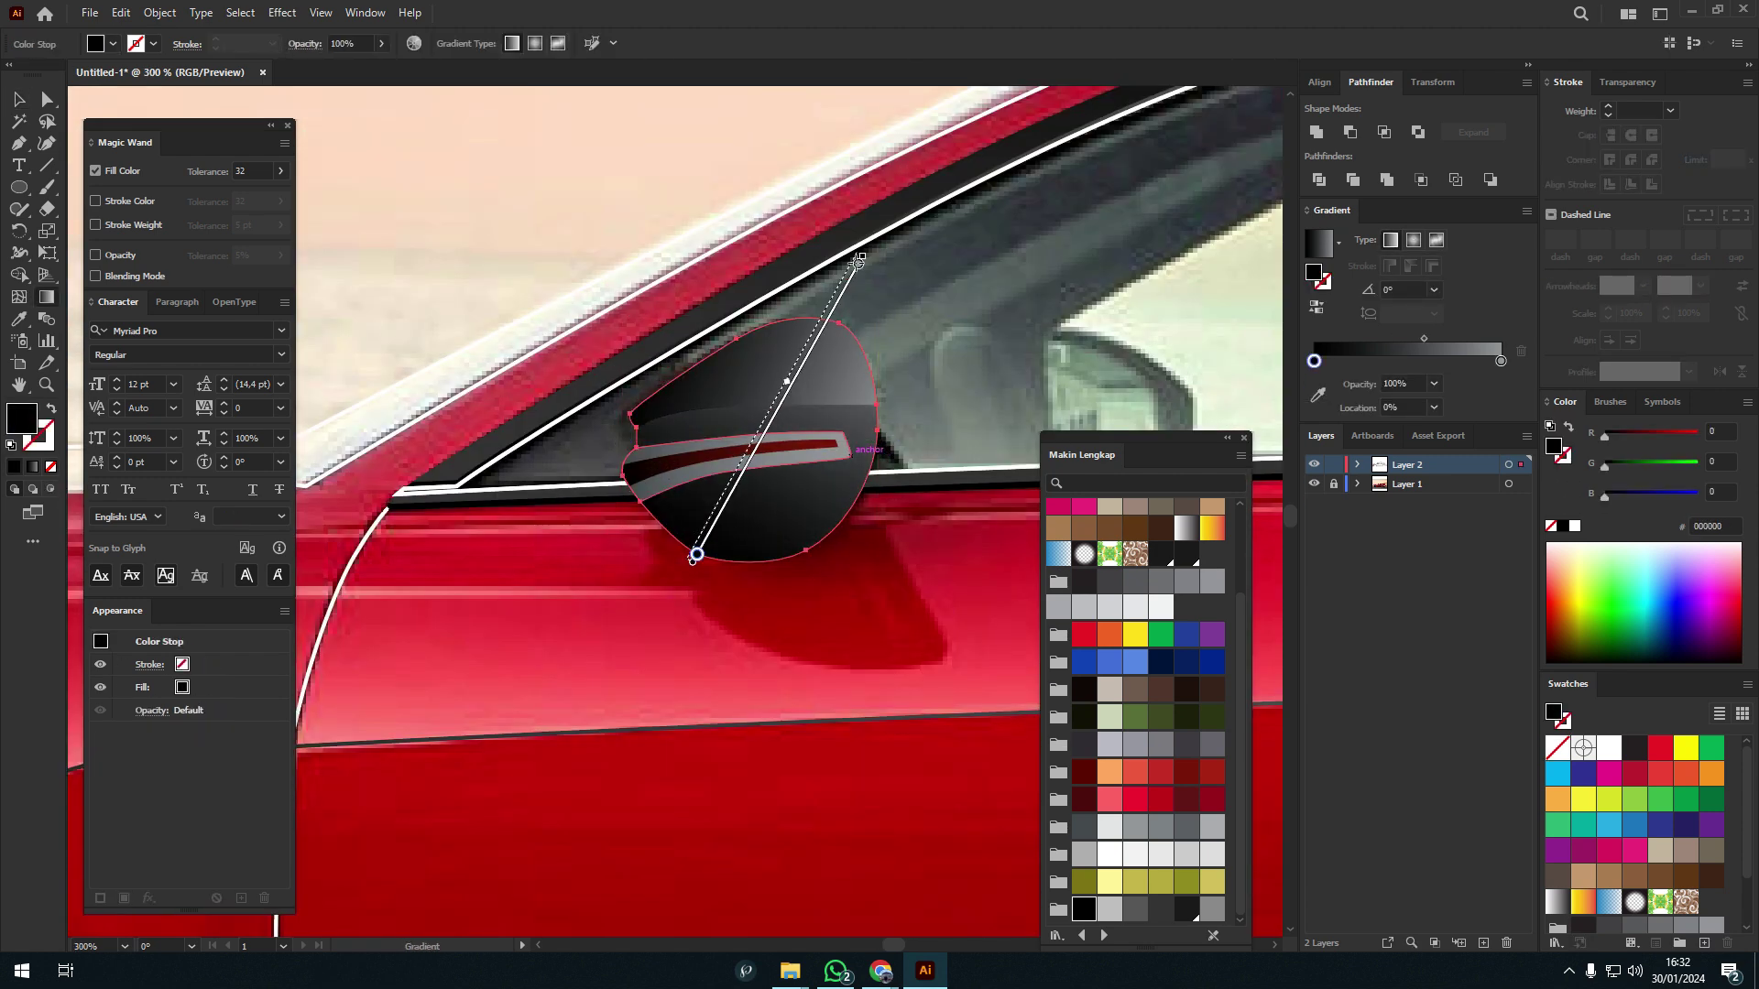
key("ctrl+shift+a")
scroll(959, 359, "down", 4)
scroll(959, 359, "up", 3)
key("ctrl+z")
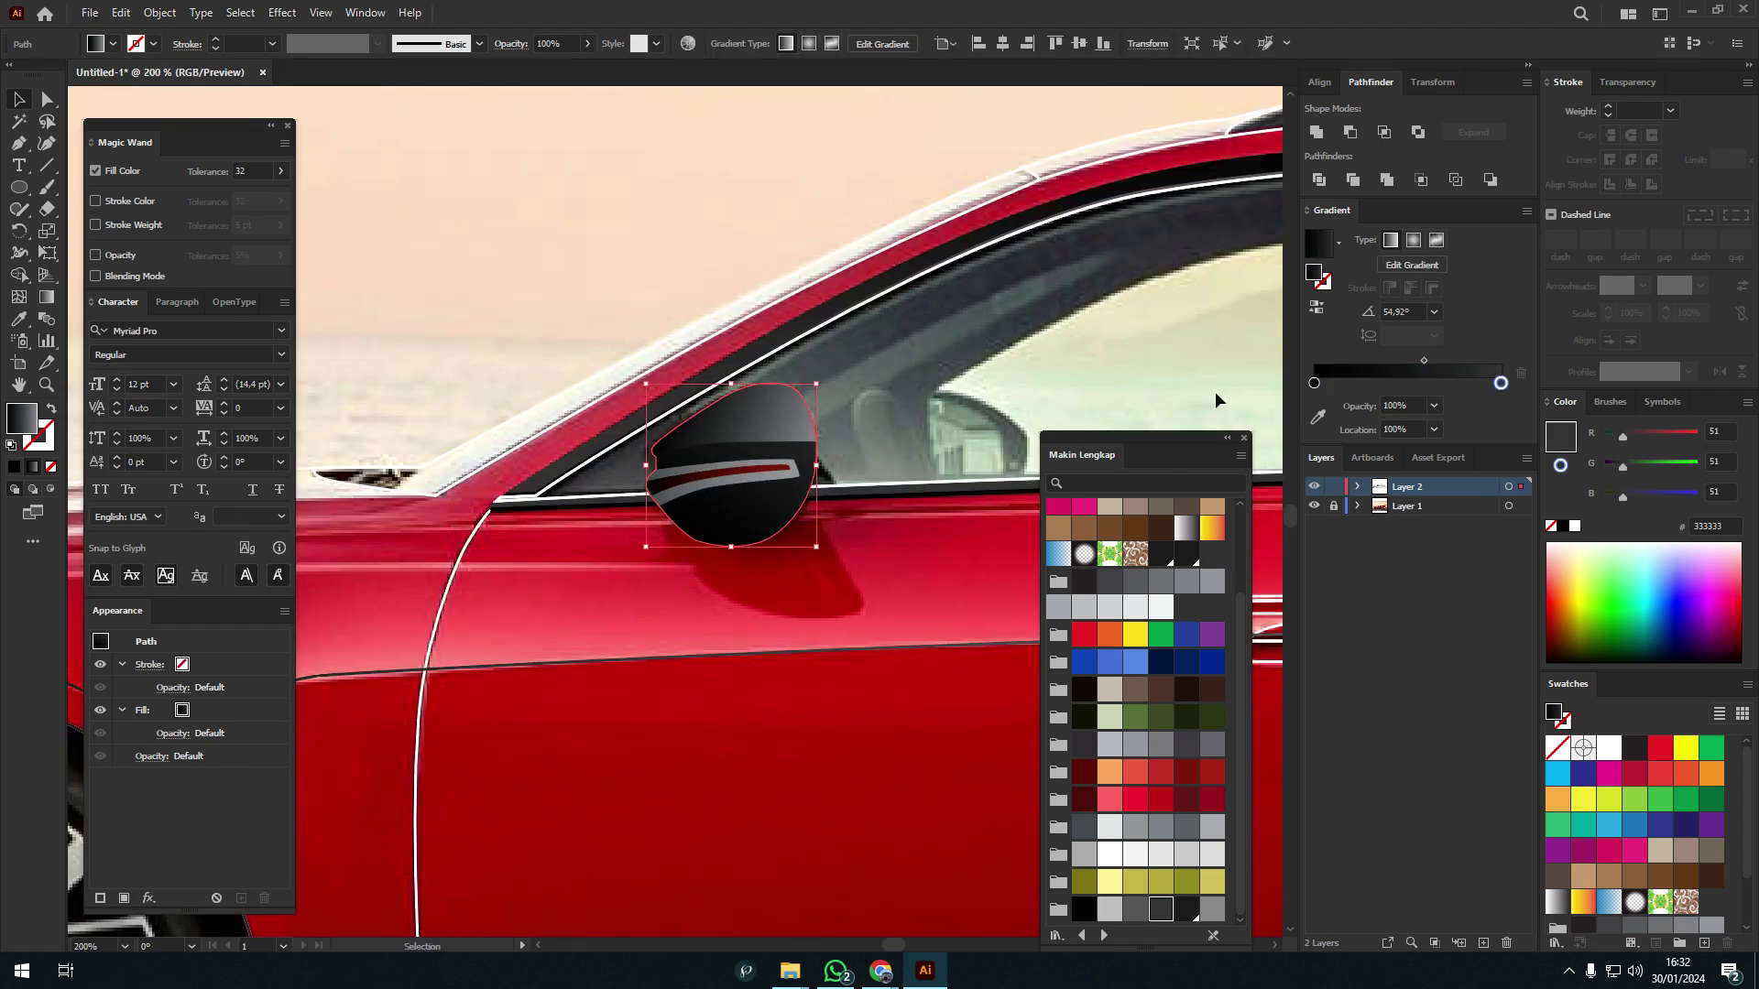
scroll(1068, 360, "up", 2)
scroll(916, 412, "up", 2)
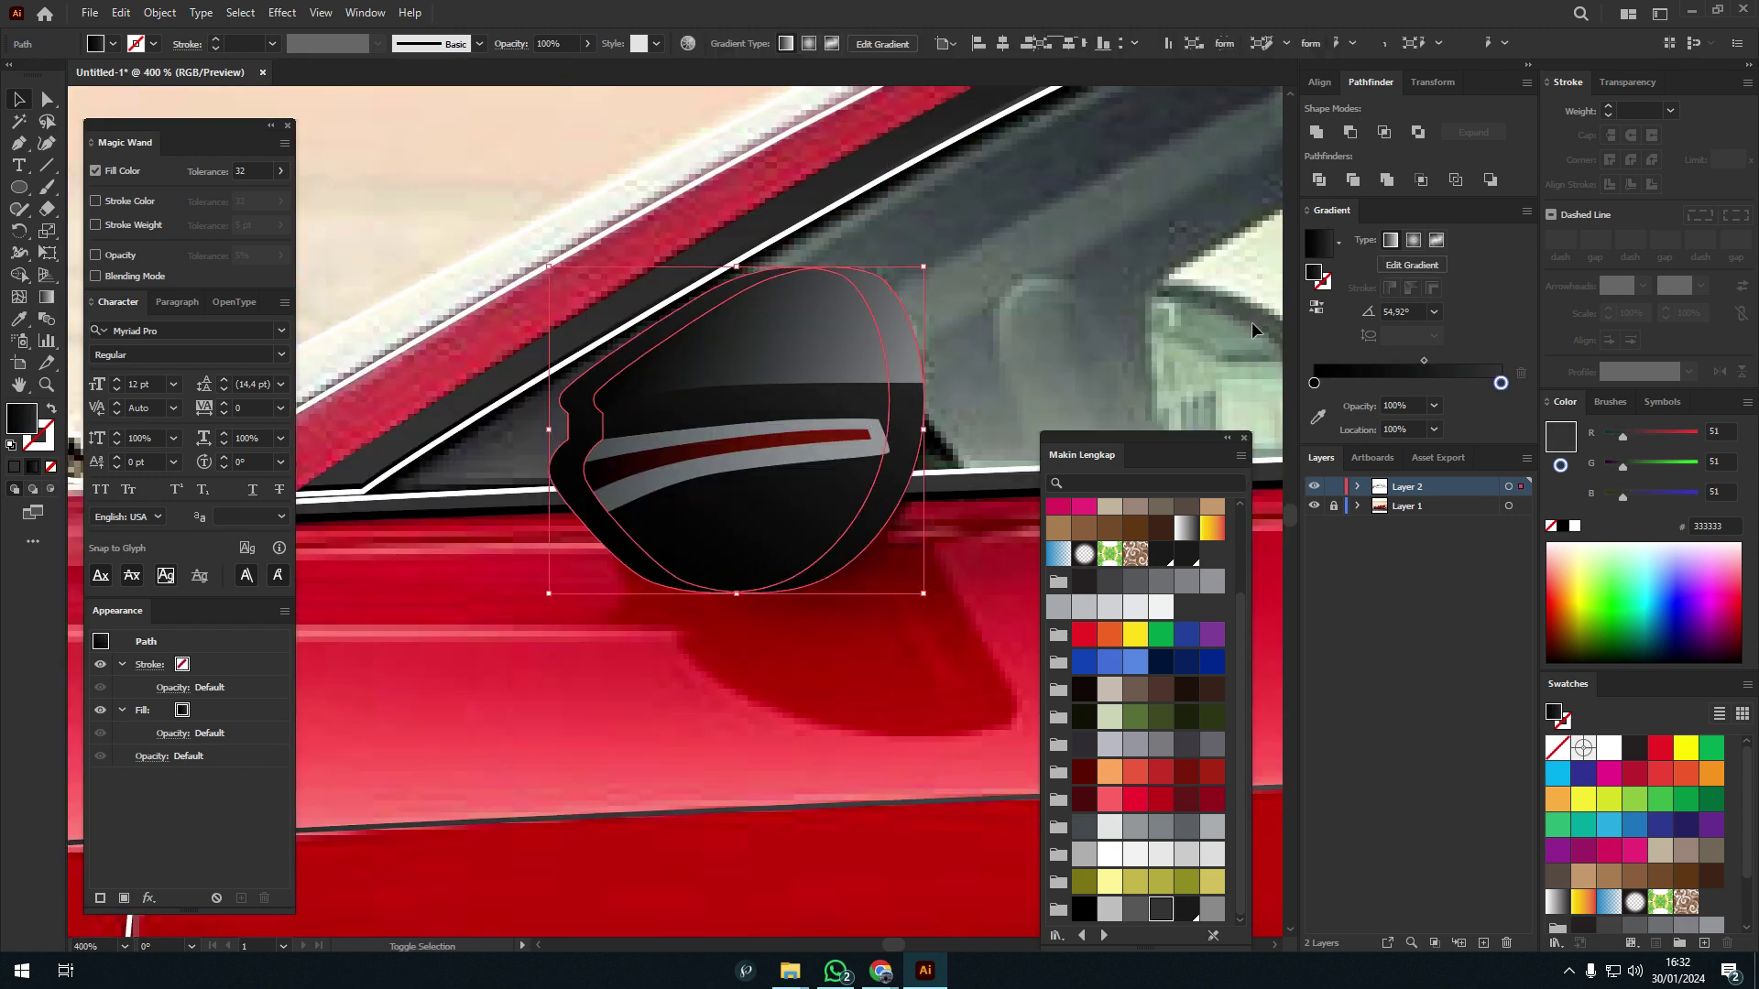
- Run the housing gradient vertically to give it a lighter grey rim
key("ctrl+z")
key("g")
left_click_drag(888, 248, 913, 628)
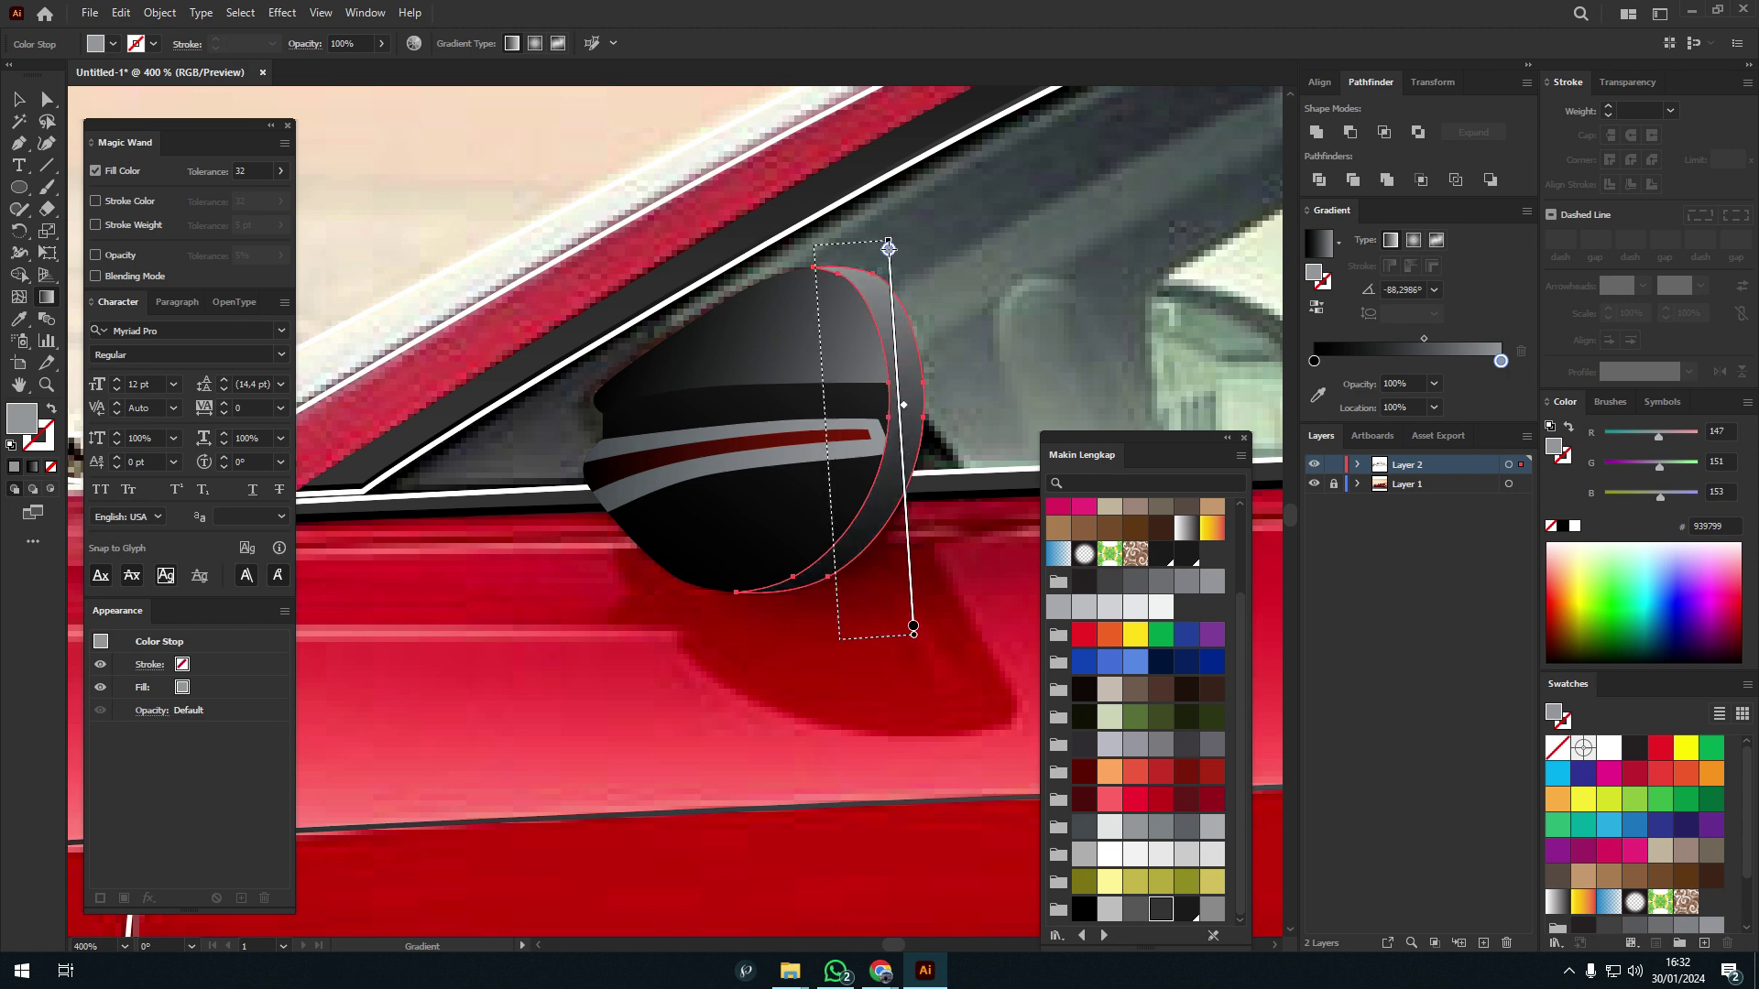
scroll(913, 629, "down", 5)
scroll(779, 486, "up", 6)
key("v")
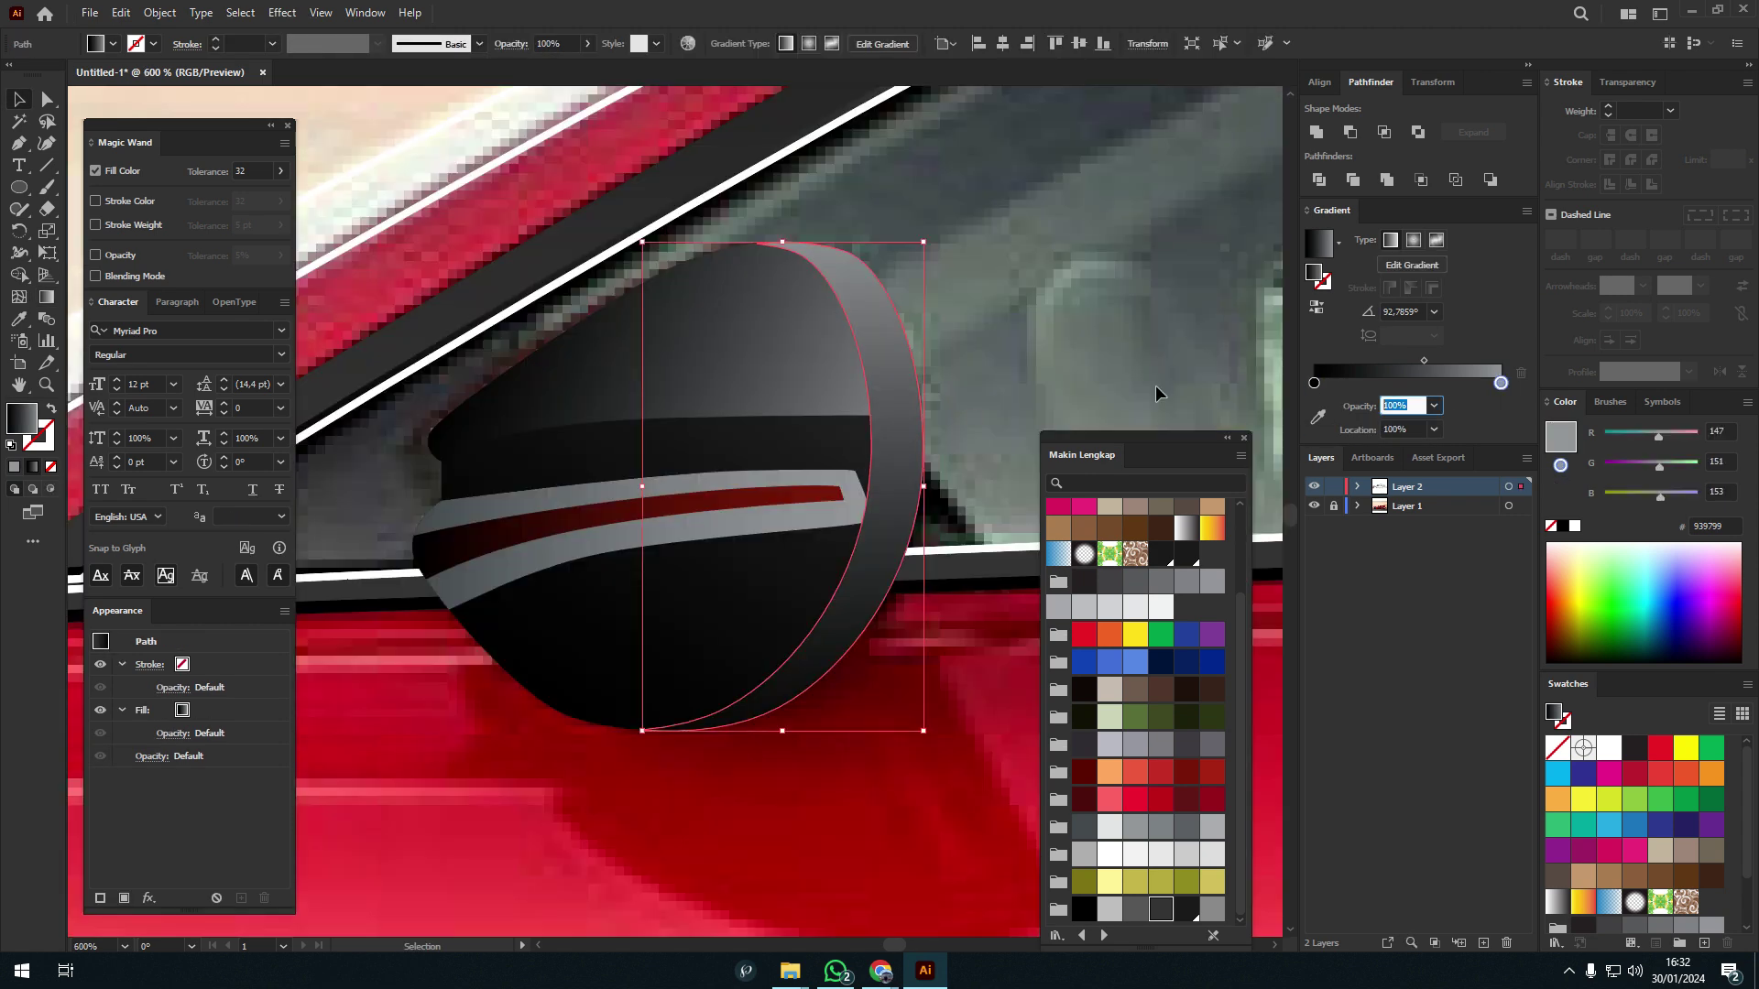
left_click(1156, 392)
- Reposition the thin grey strip's gradient across the mirror's top surface
scroll(865, 399, "down", 8)
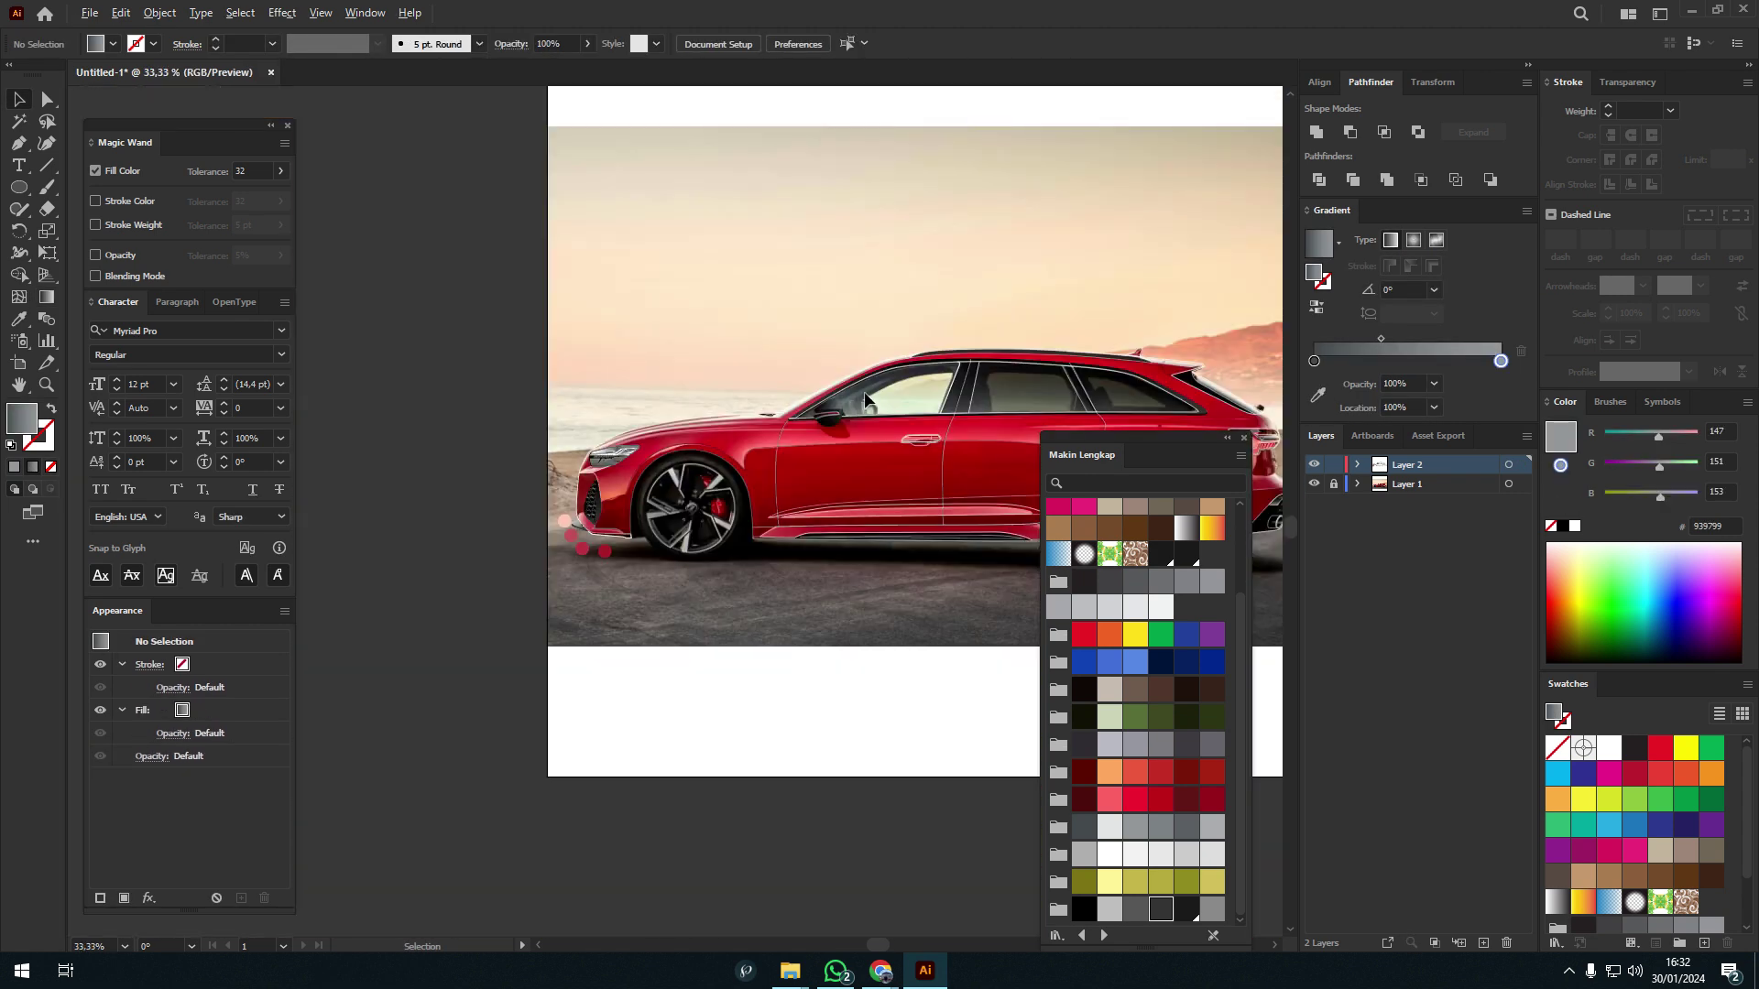
scroll(864, 400, "up", 3)
scroll(844, 471, "up", 8)
left_click_drag(844, 460, 844, 471)
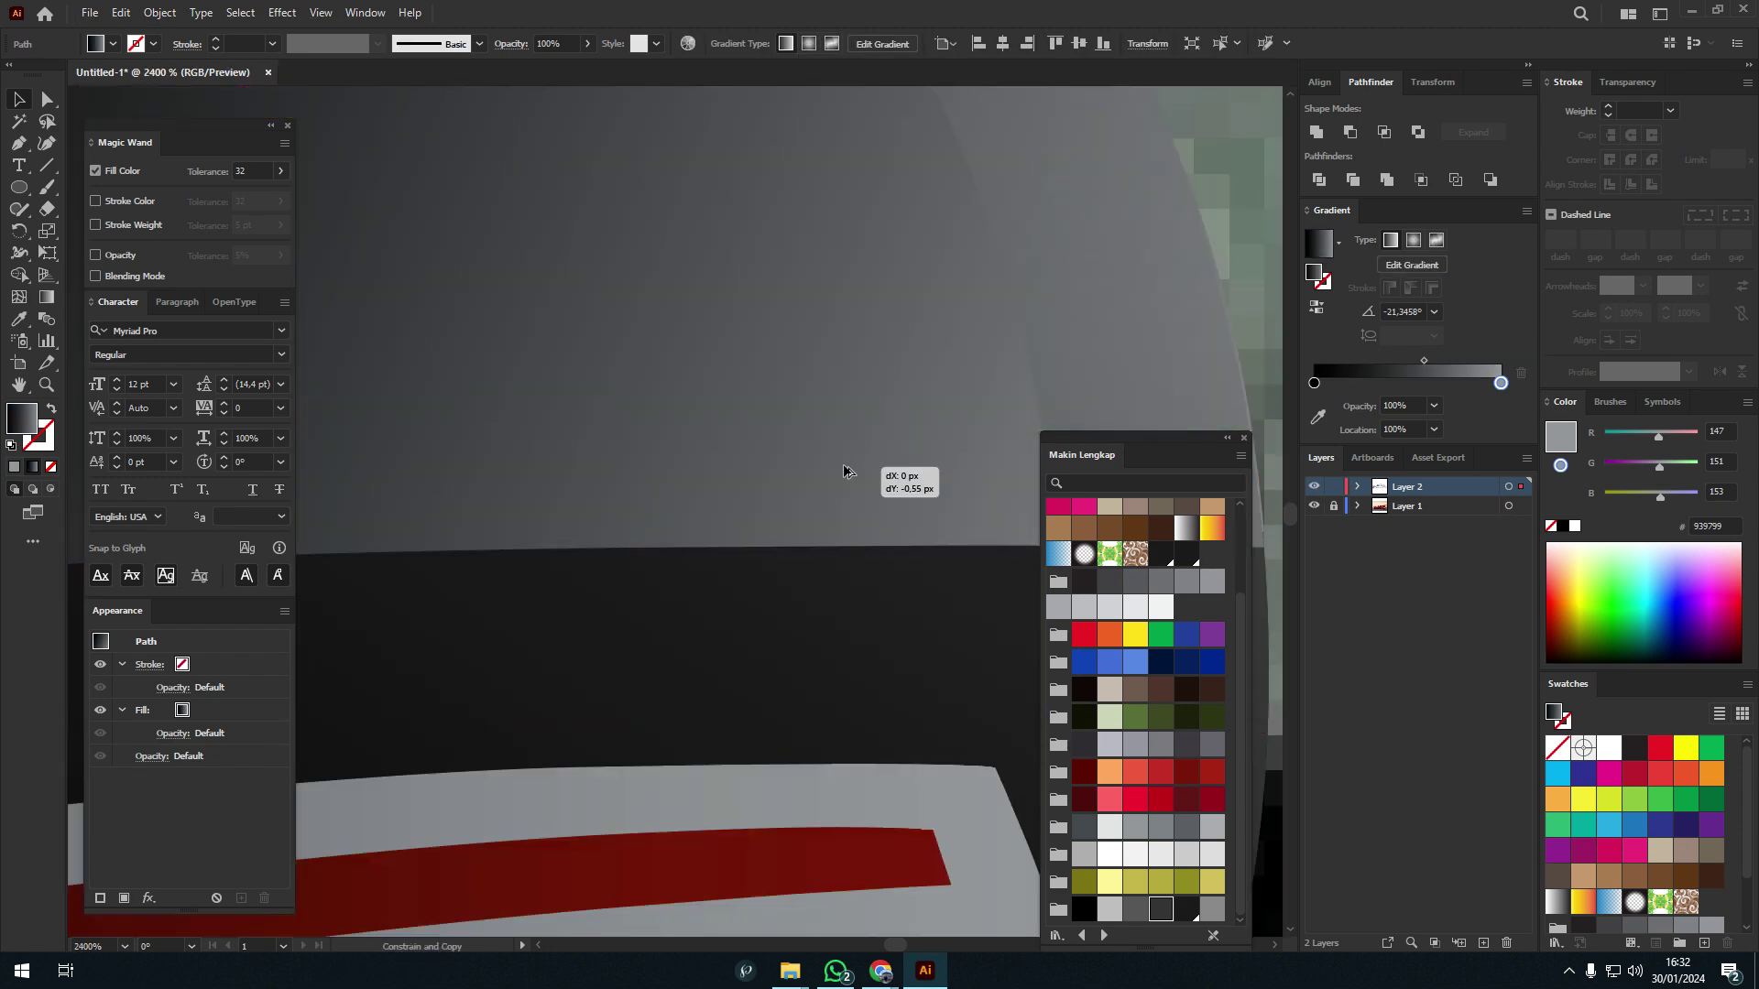
scroll(878, 430, "down", 5)
scroll(841, 378, "up", 3)
left_click(841, 376)
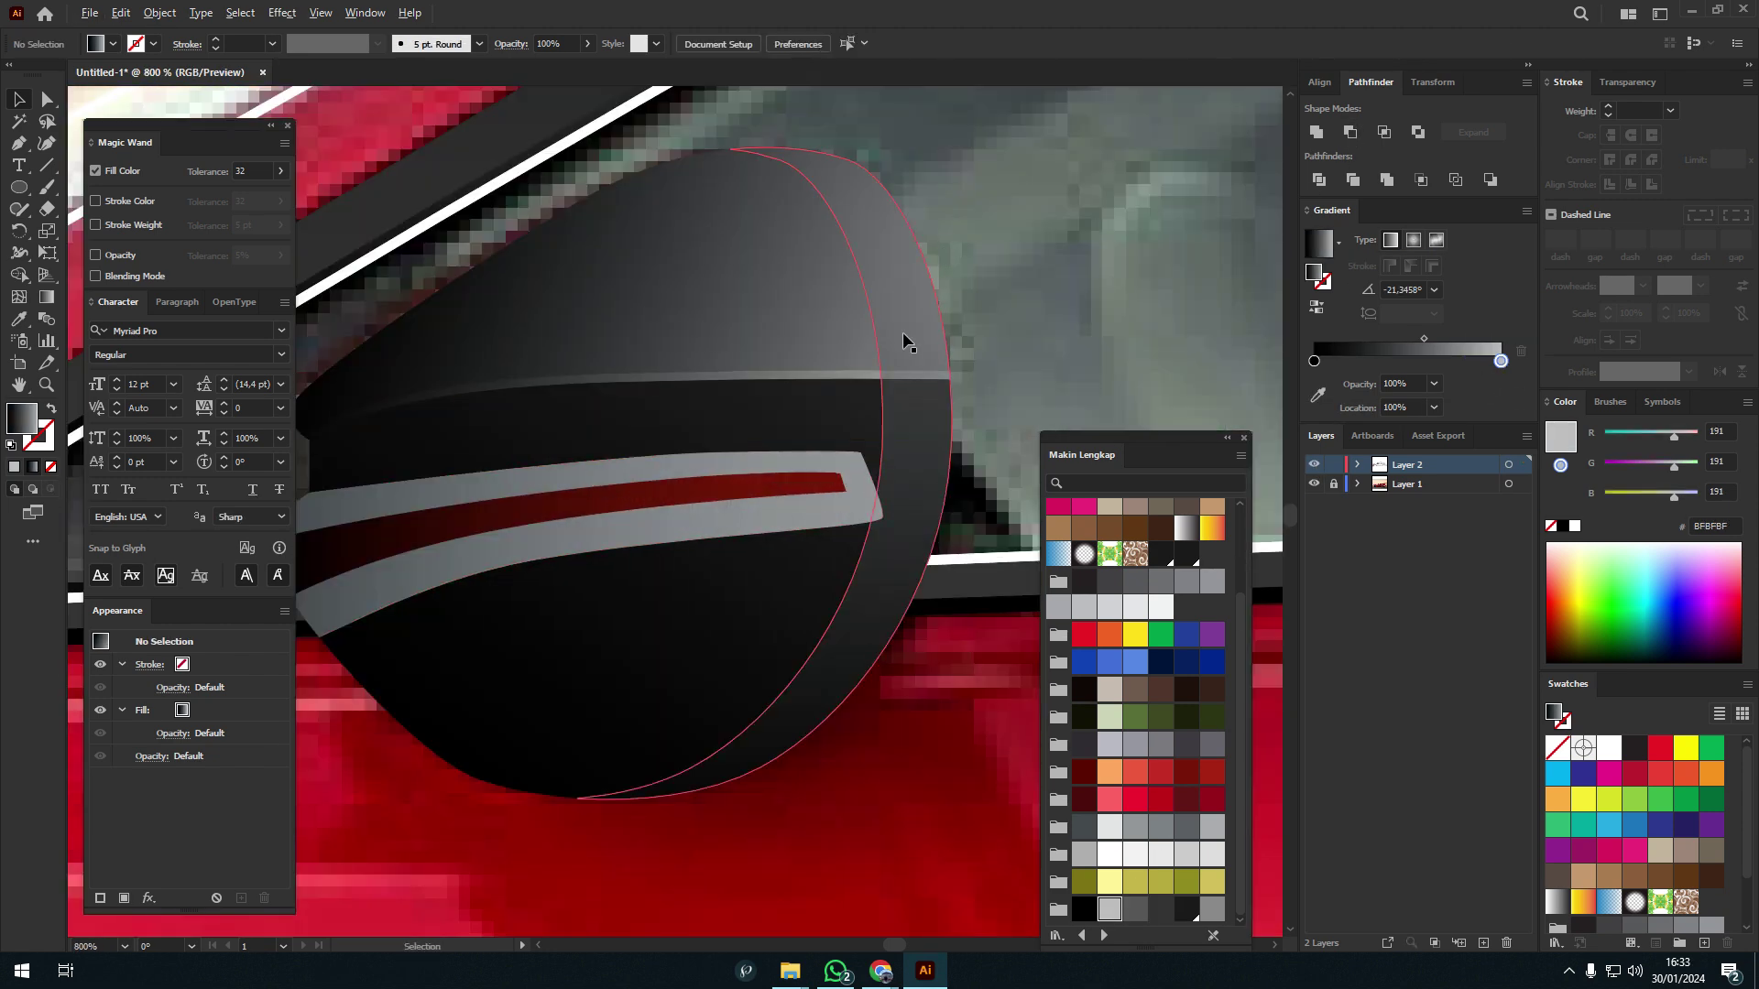
scroll(841, 376, "down", 2)
key("g")
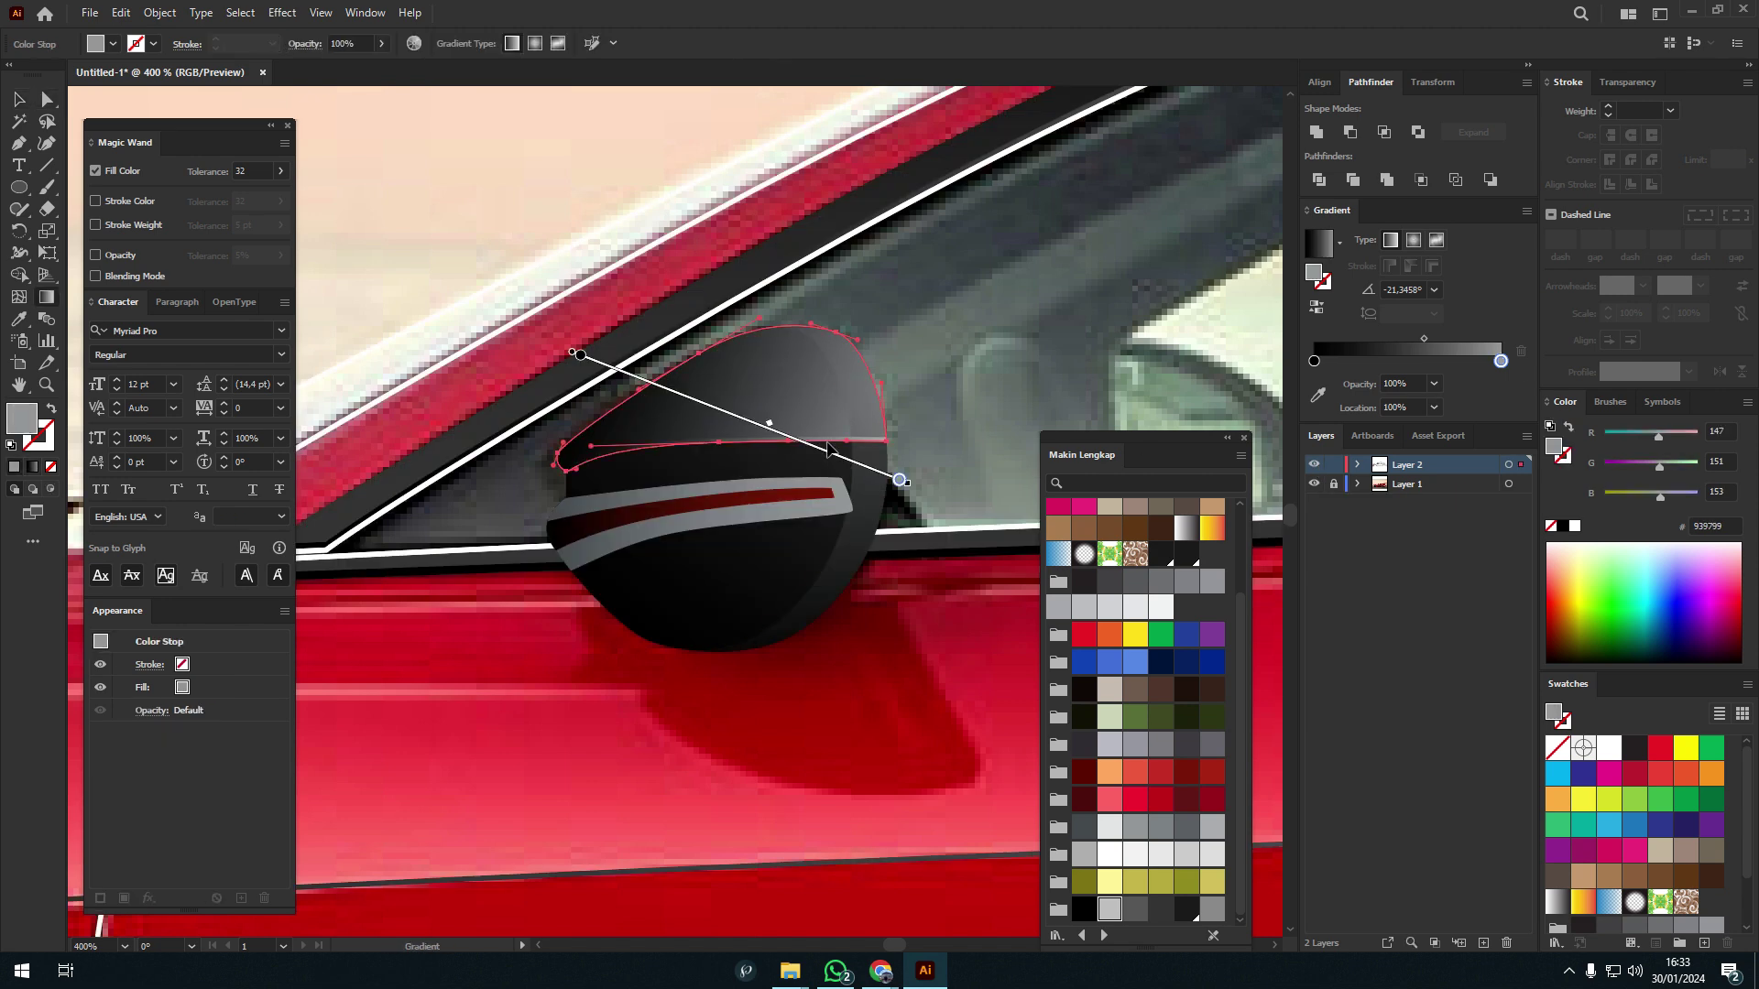
left_click_drag(581, 354, 706, 343)
key("v")
- Compare against the photo, then make the outer light strip's middle gradient stop white
scroll(706, 342, "down", 3)
scroll(733, 440, "up", 2)
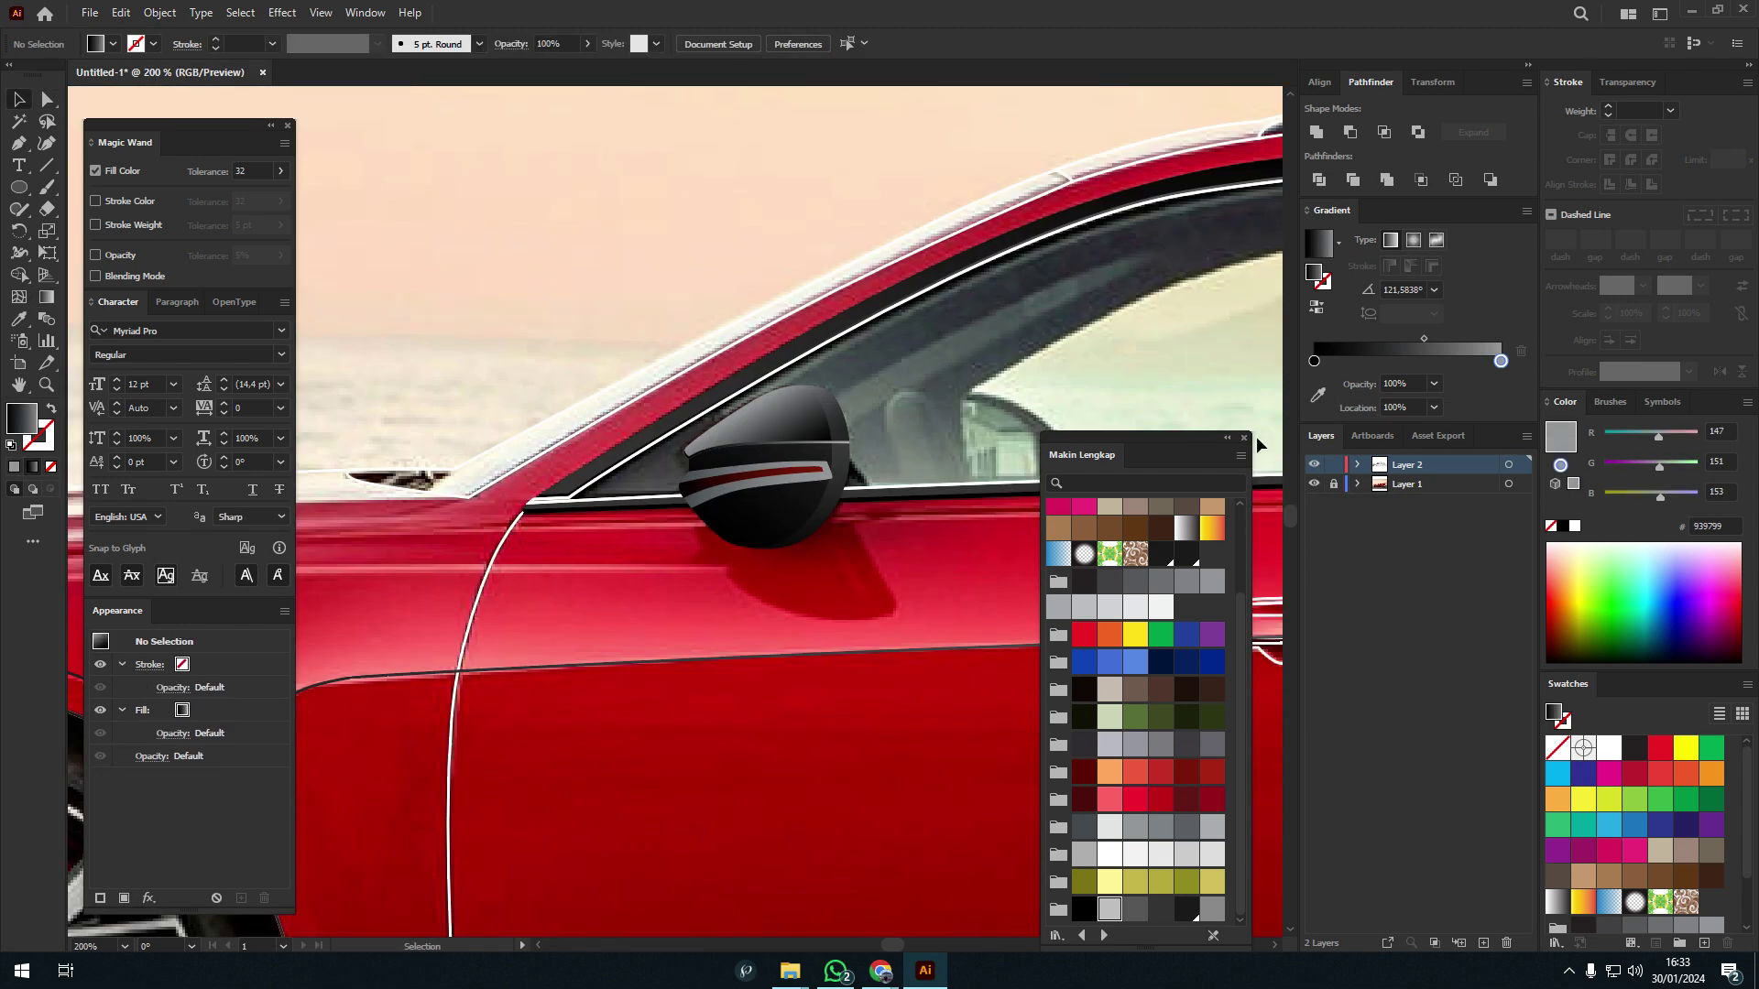
left_click(1313, 465)
key("ctrl+z")
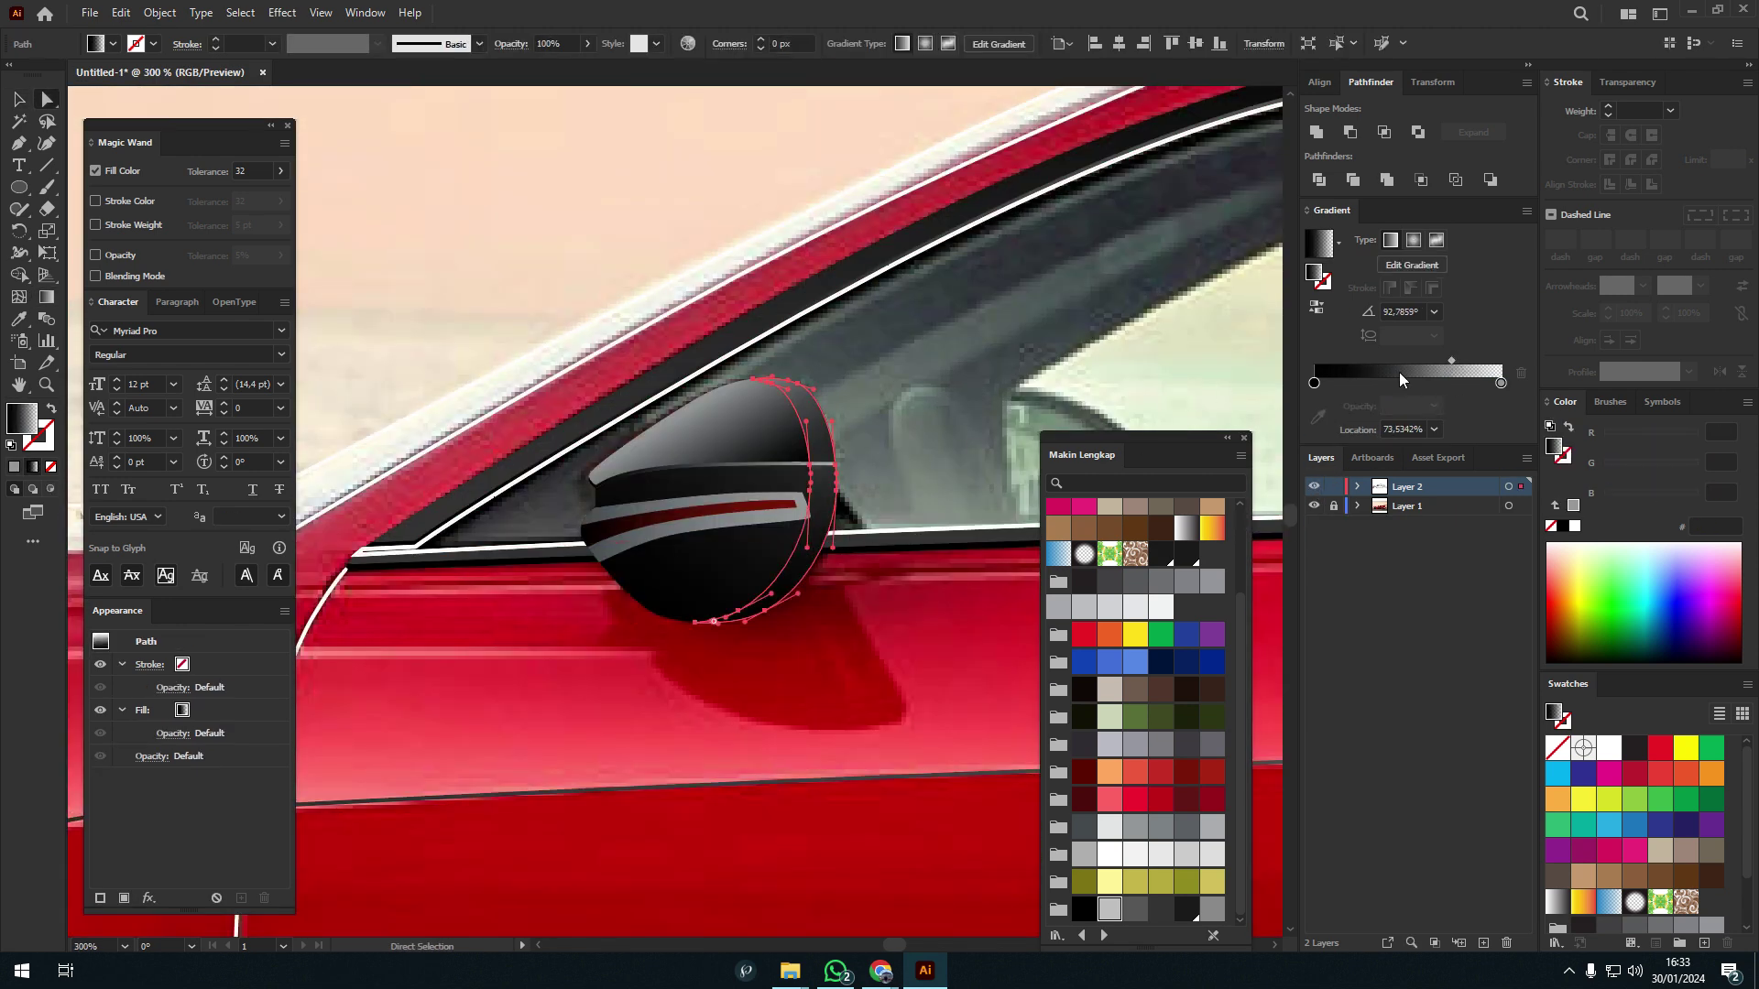
left_click(1313, 486)
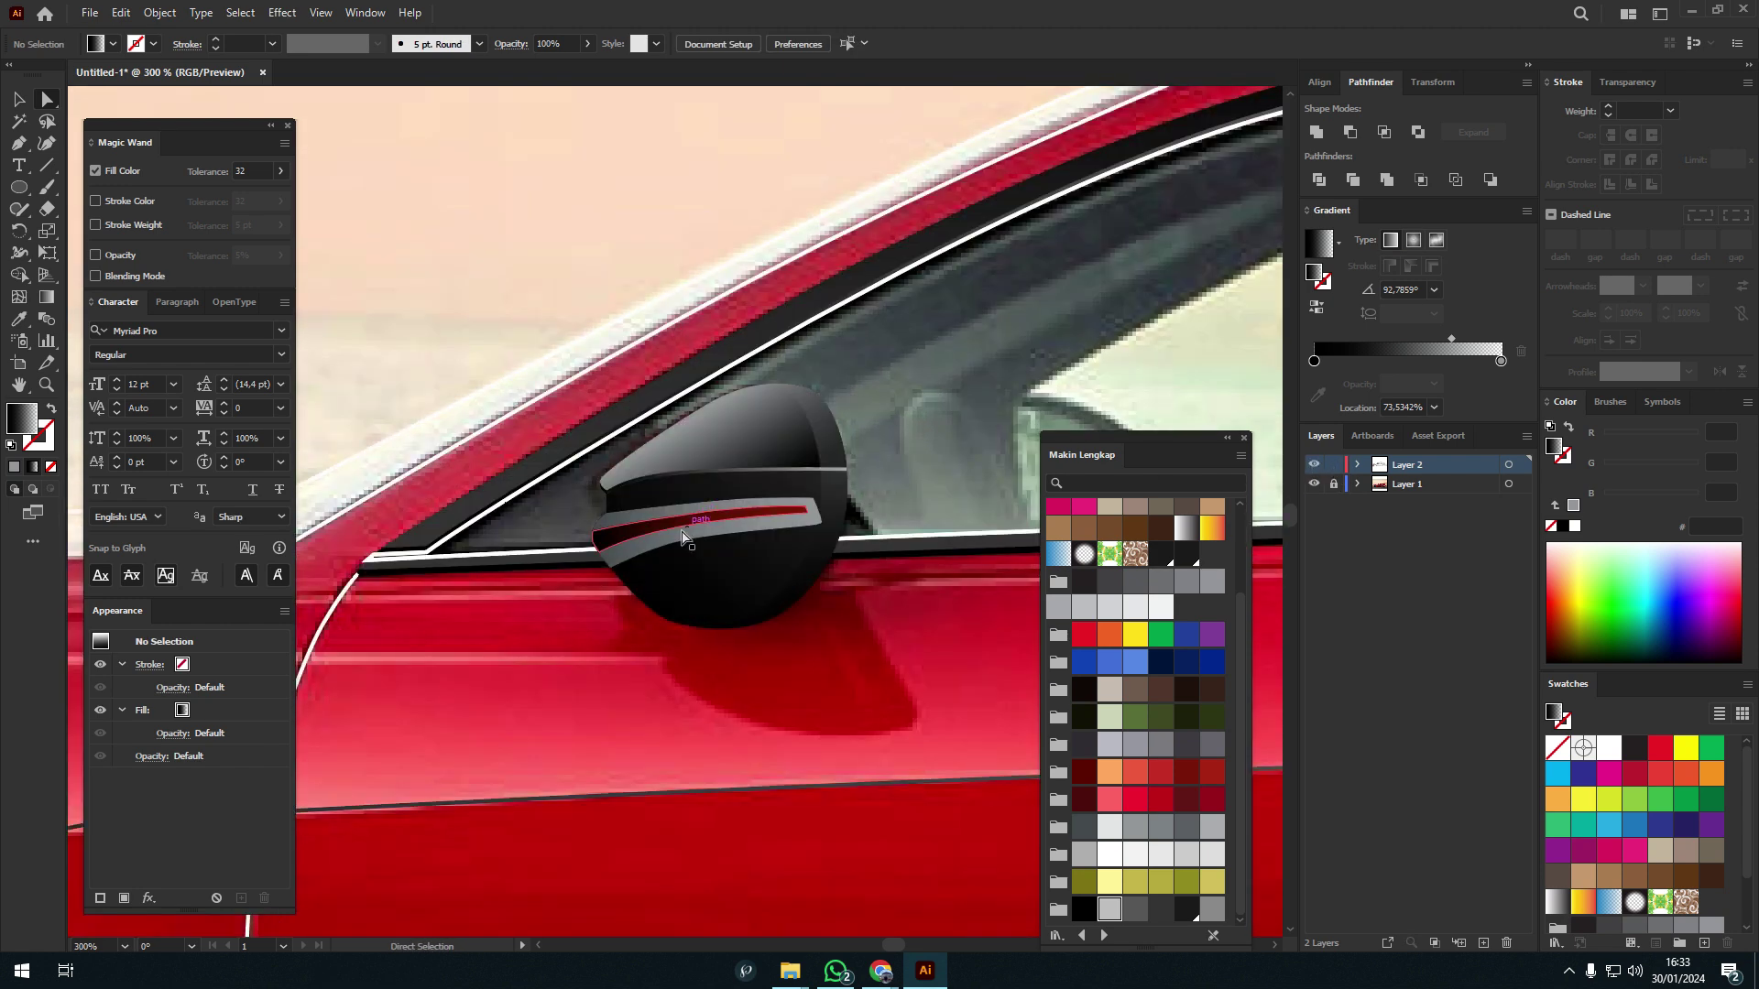
left_click(1381, 383)
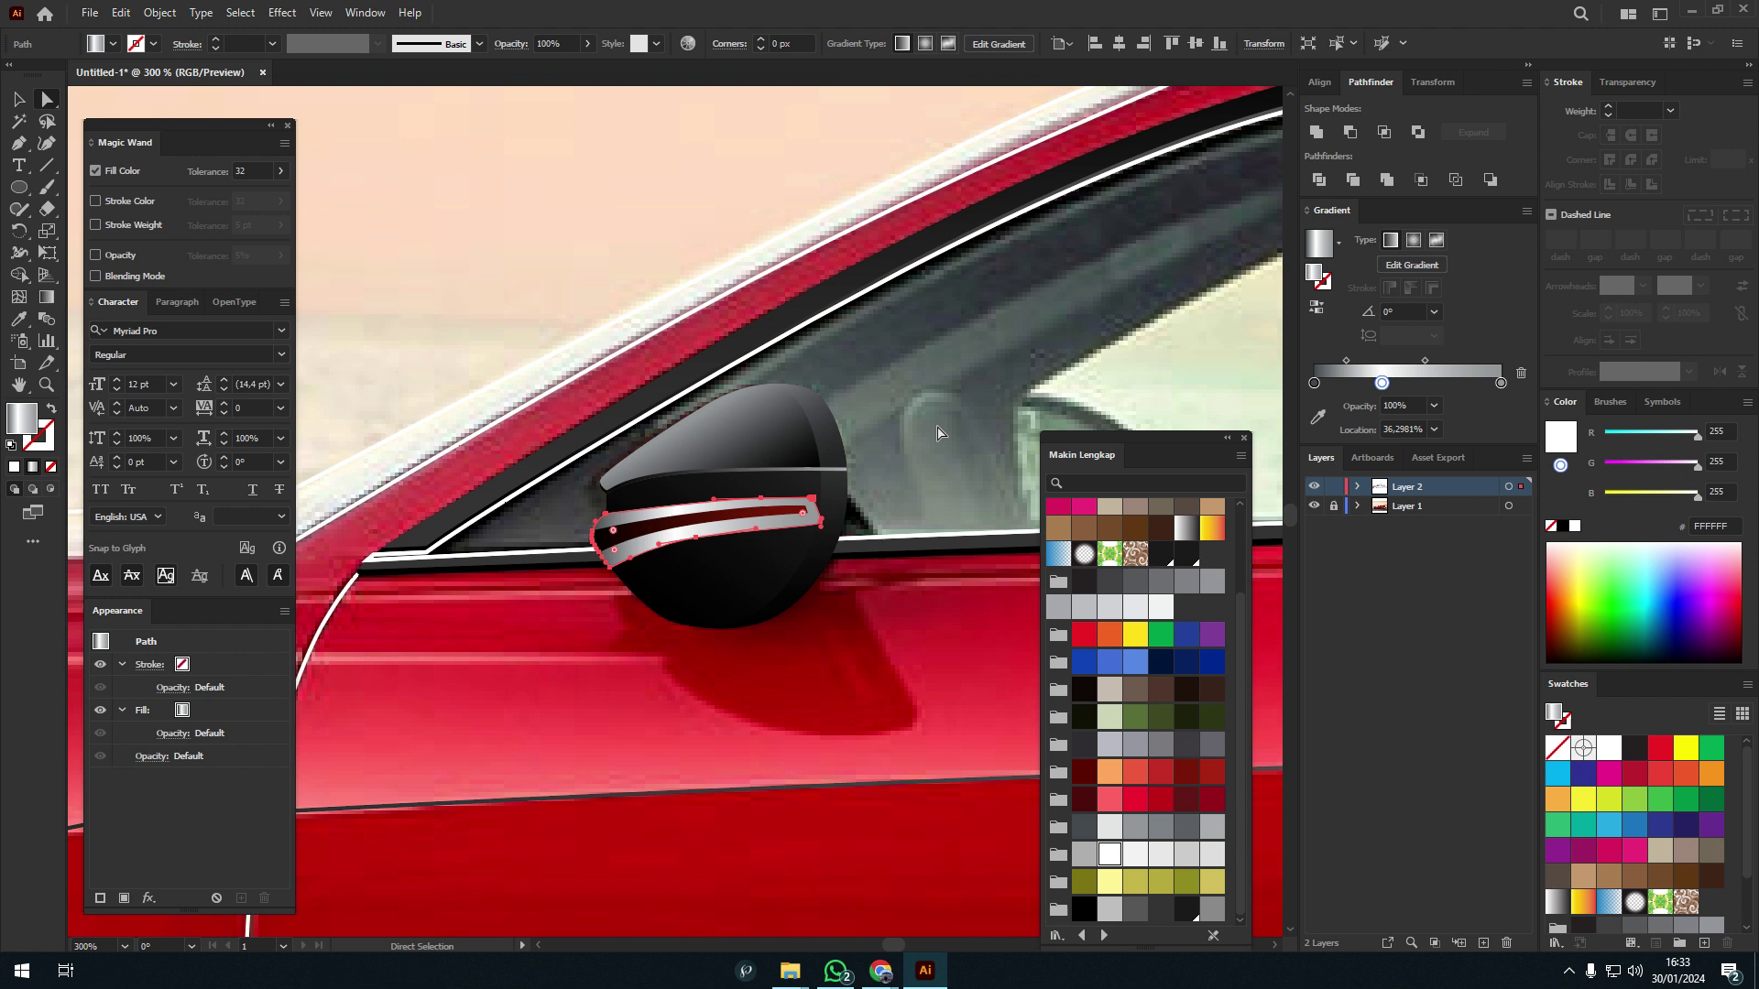
- Apply Object > Path > Offset Path to the dark red mirror stripe to outline it
scroll(678, 518, "up", 3)
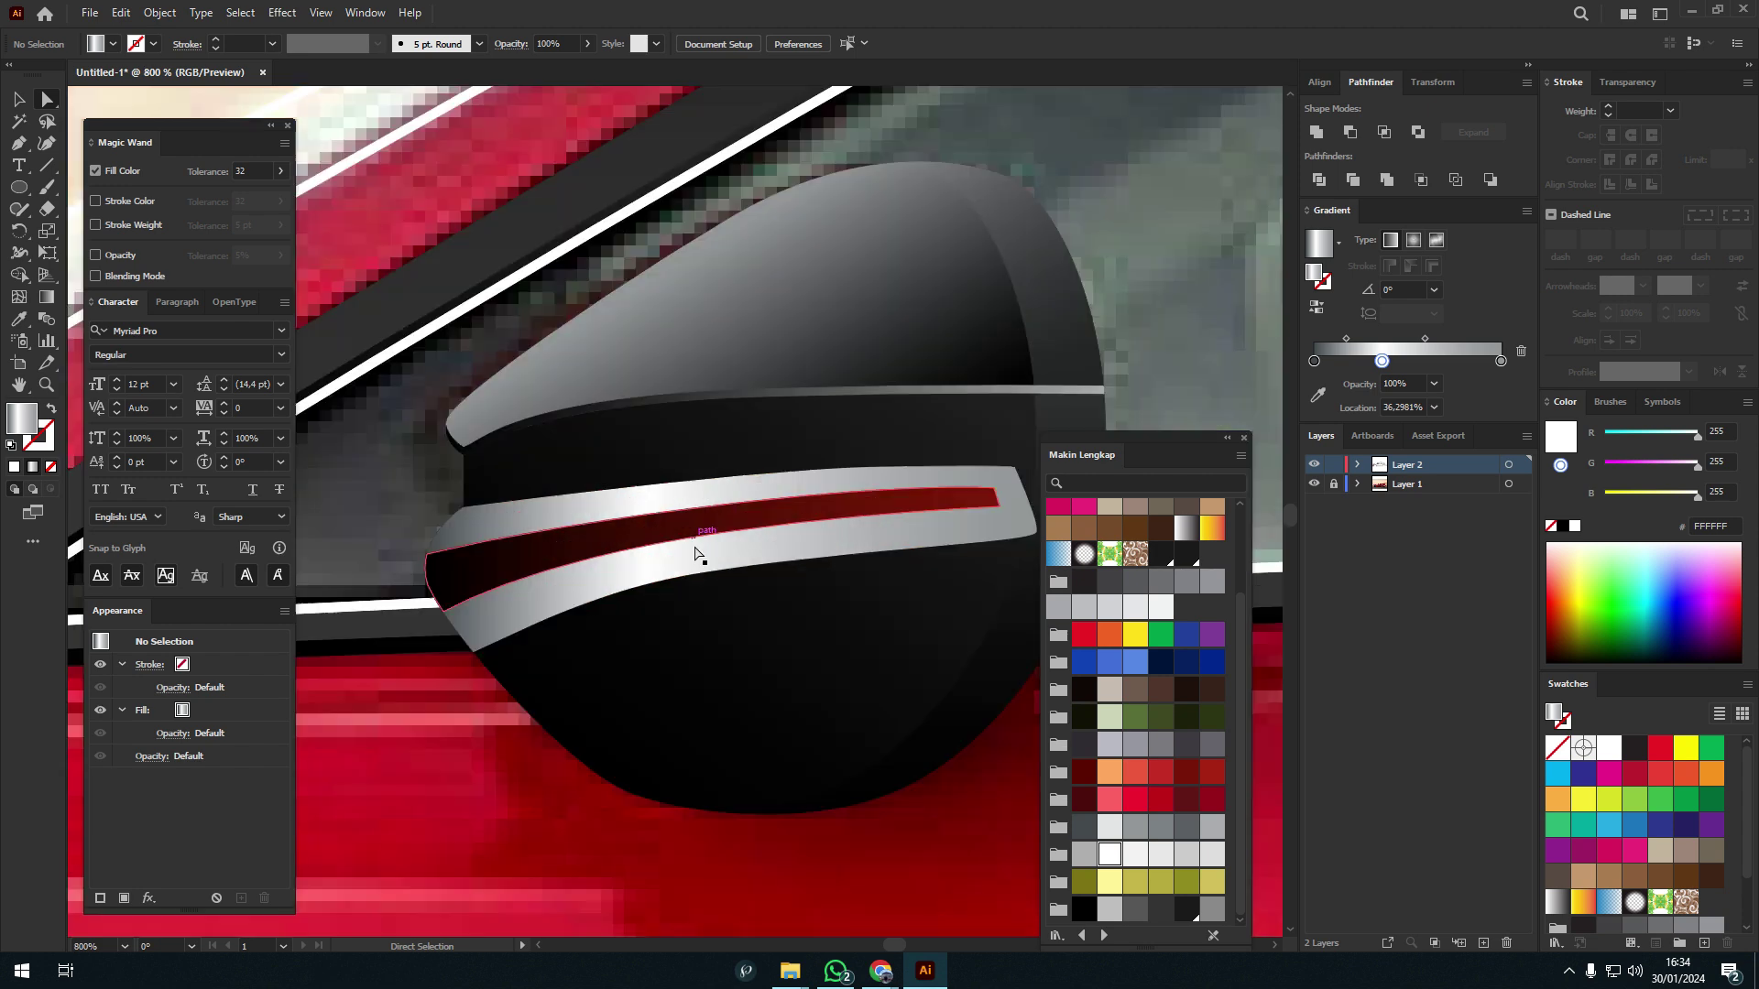
scroll(678, 517, "down", 2)
left_click(678, 517)
left_click(159, 12)
left_click(513, 515)
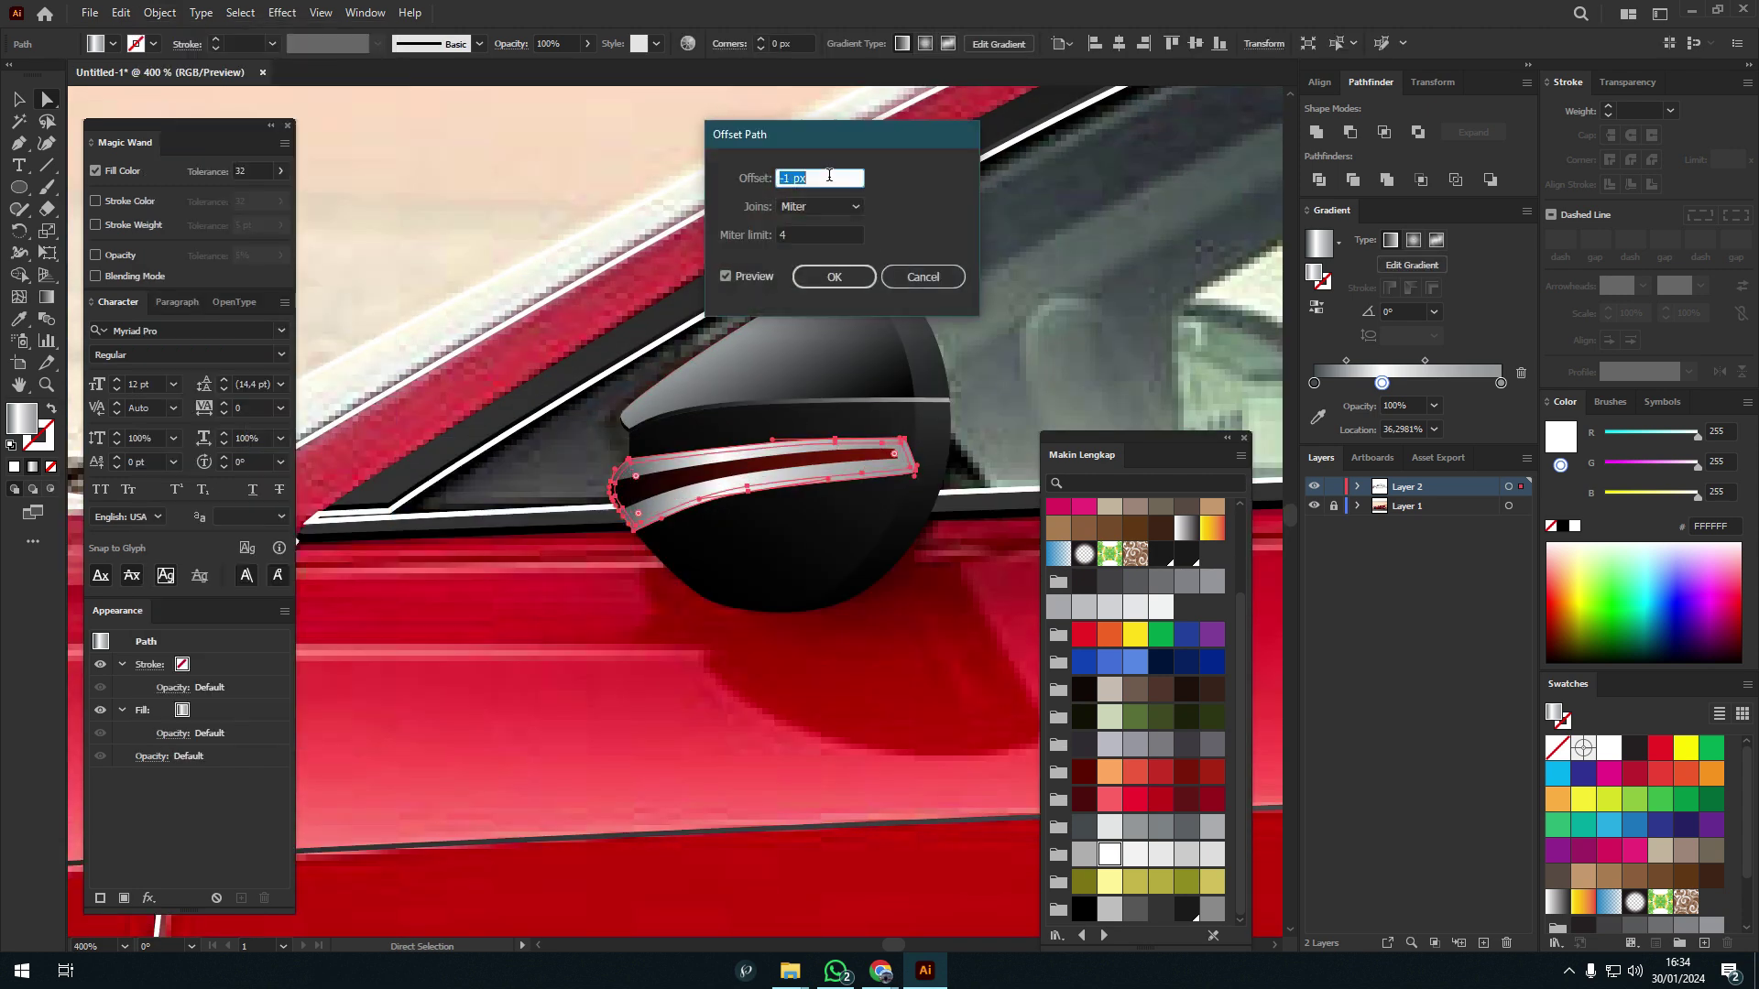
left_click(833, 275)
scroll(863, 453, "up", 2)
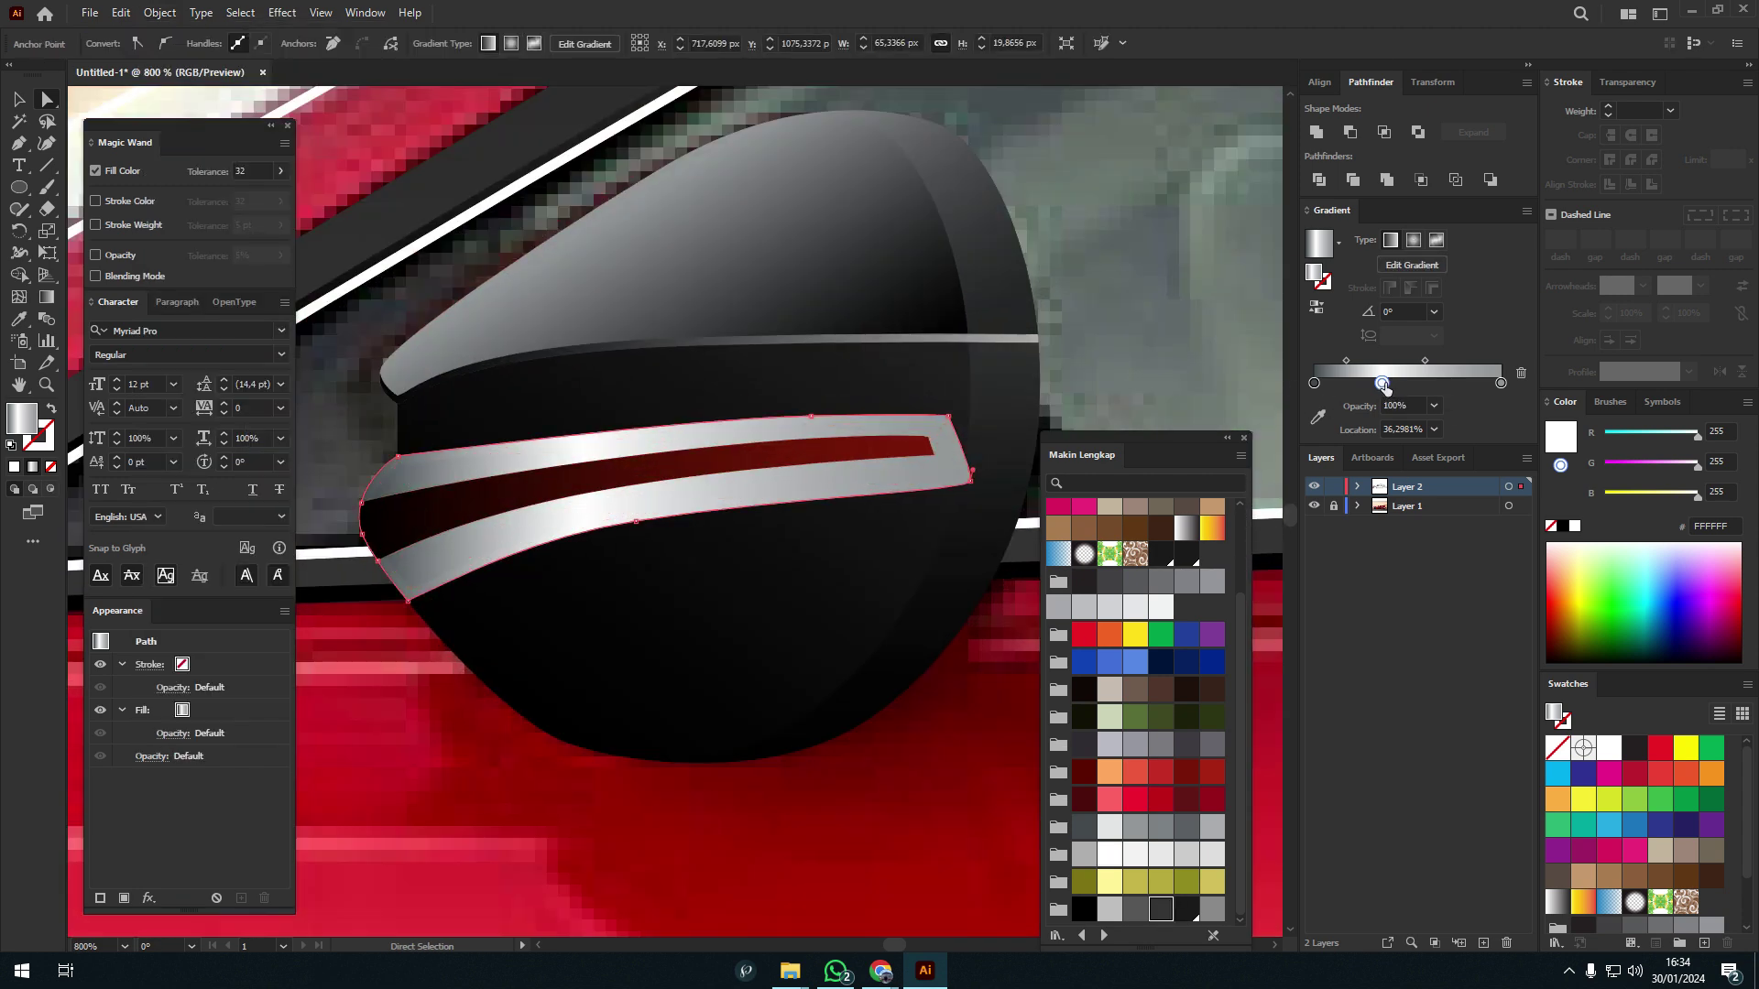
key("v")
scroll(872, 385, "down", 5)
scroll(872, 385, "down", 3)
scroll(665, 410, "up", 4)
scroll(893, 495, "down", 1)
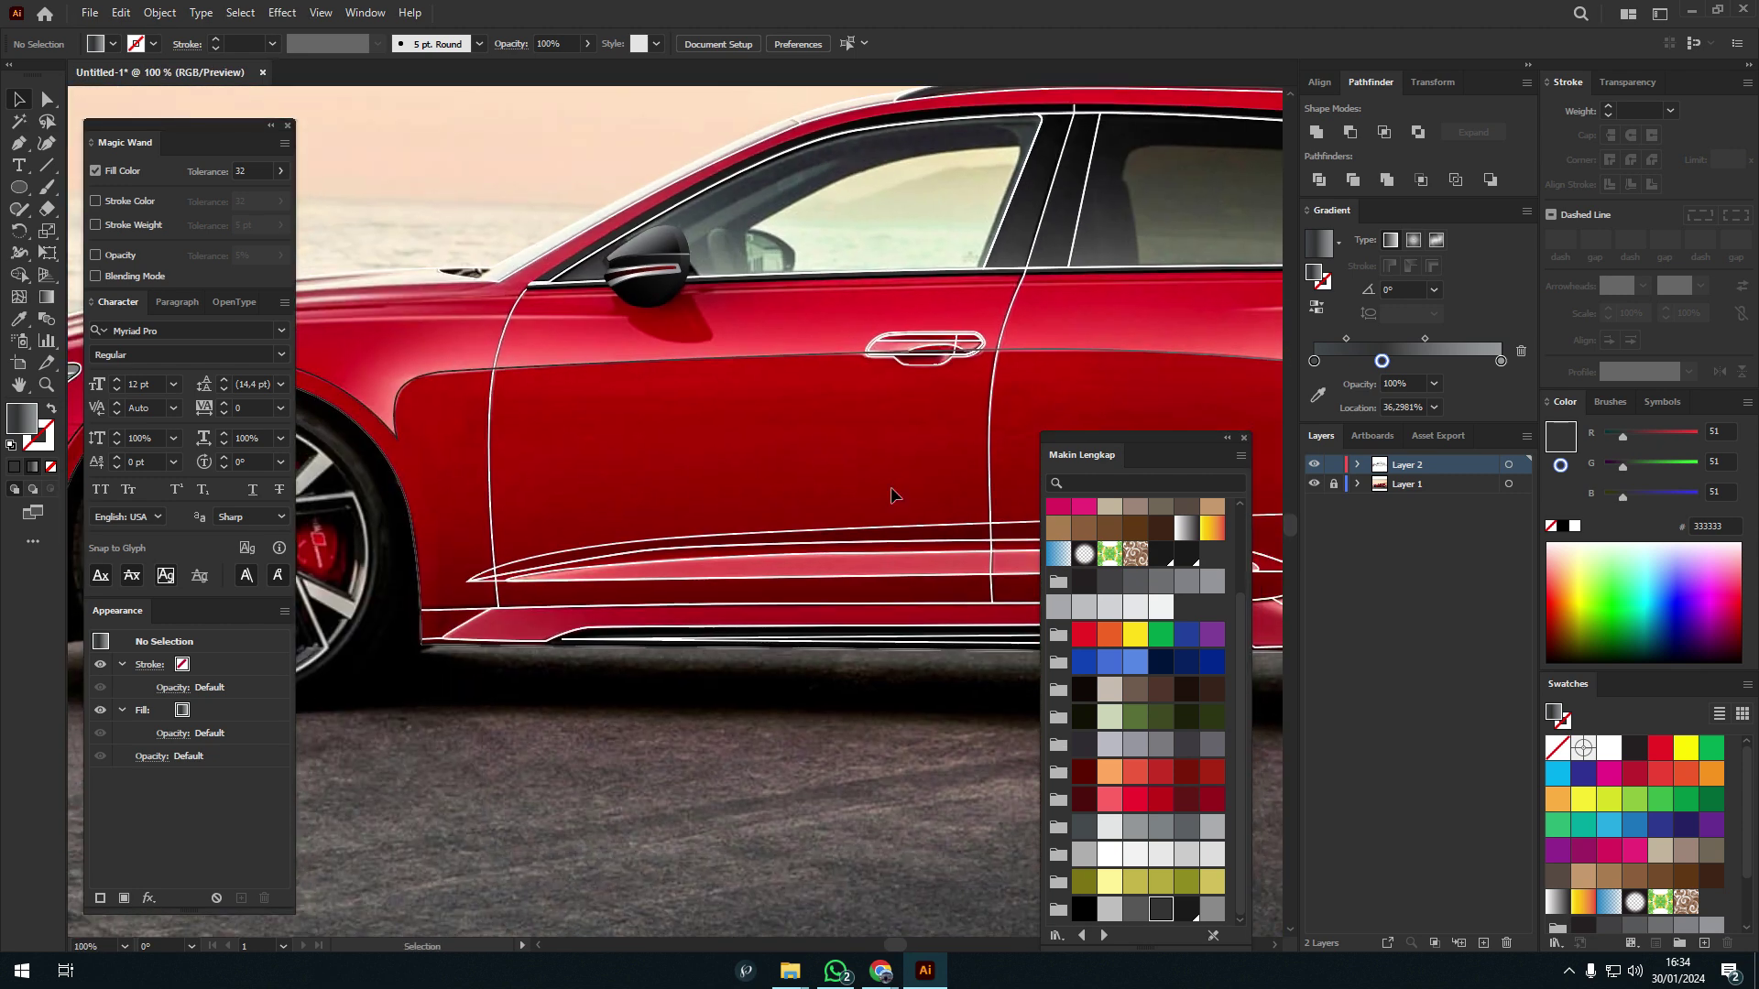
scroll(1028, 534, "left", 5)
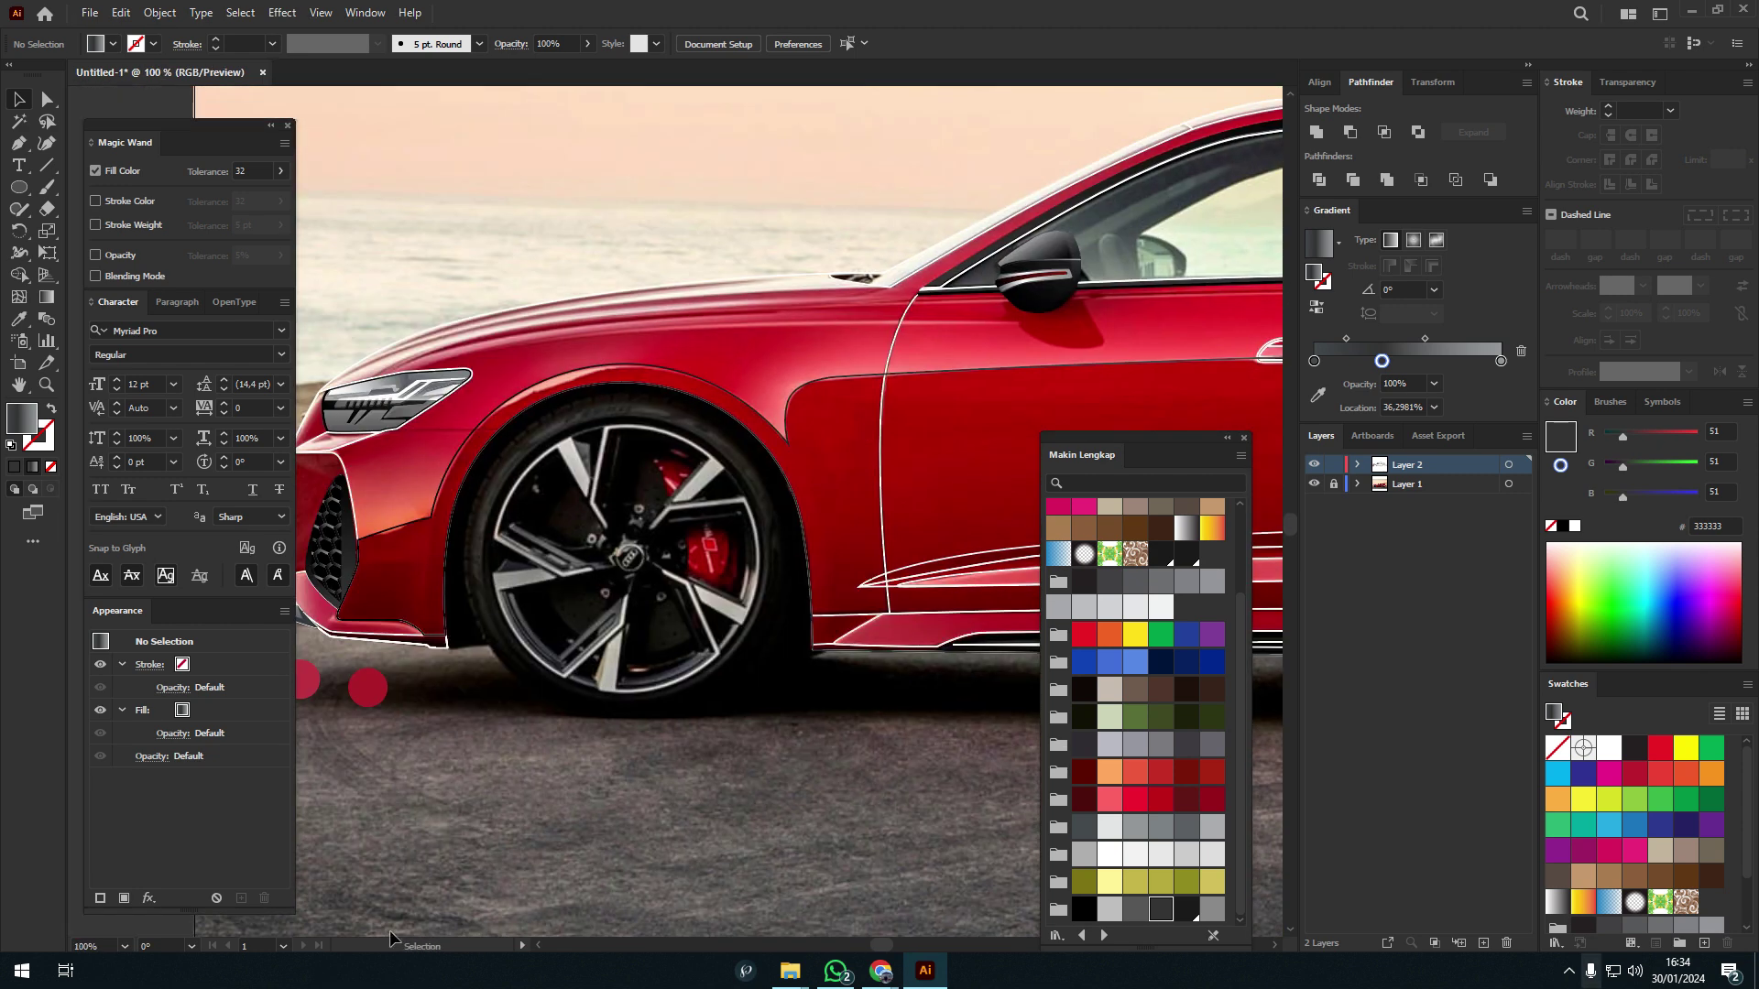
- Select all the traced car shapes and combine them into a compound path
scroll(696, 513, "left", 1)
scroll(821, 396, "up", 3)
scroll(821, 395, "up", 5)
left_click(820, 395)
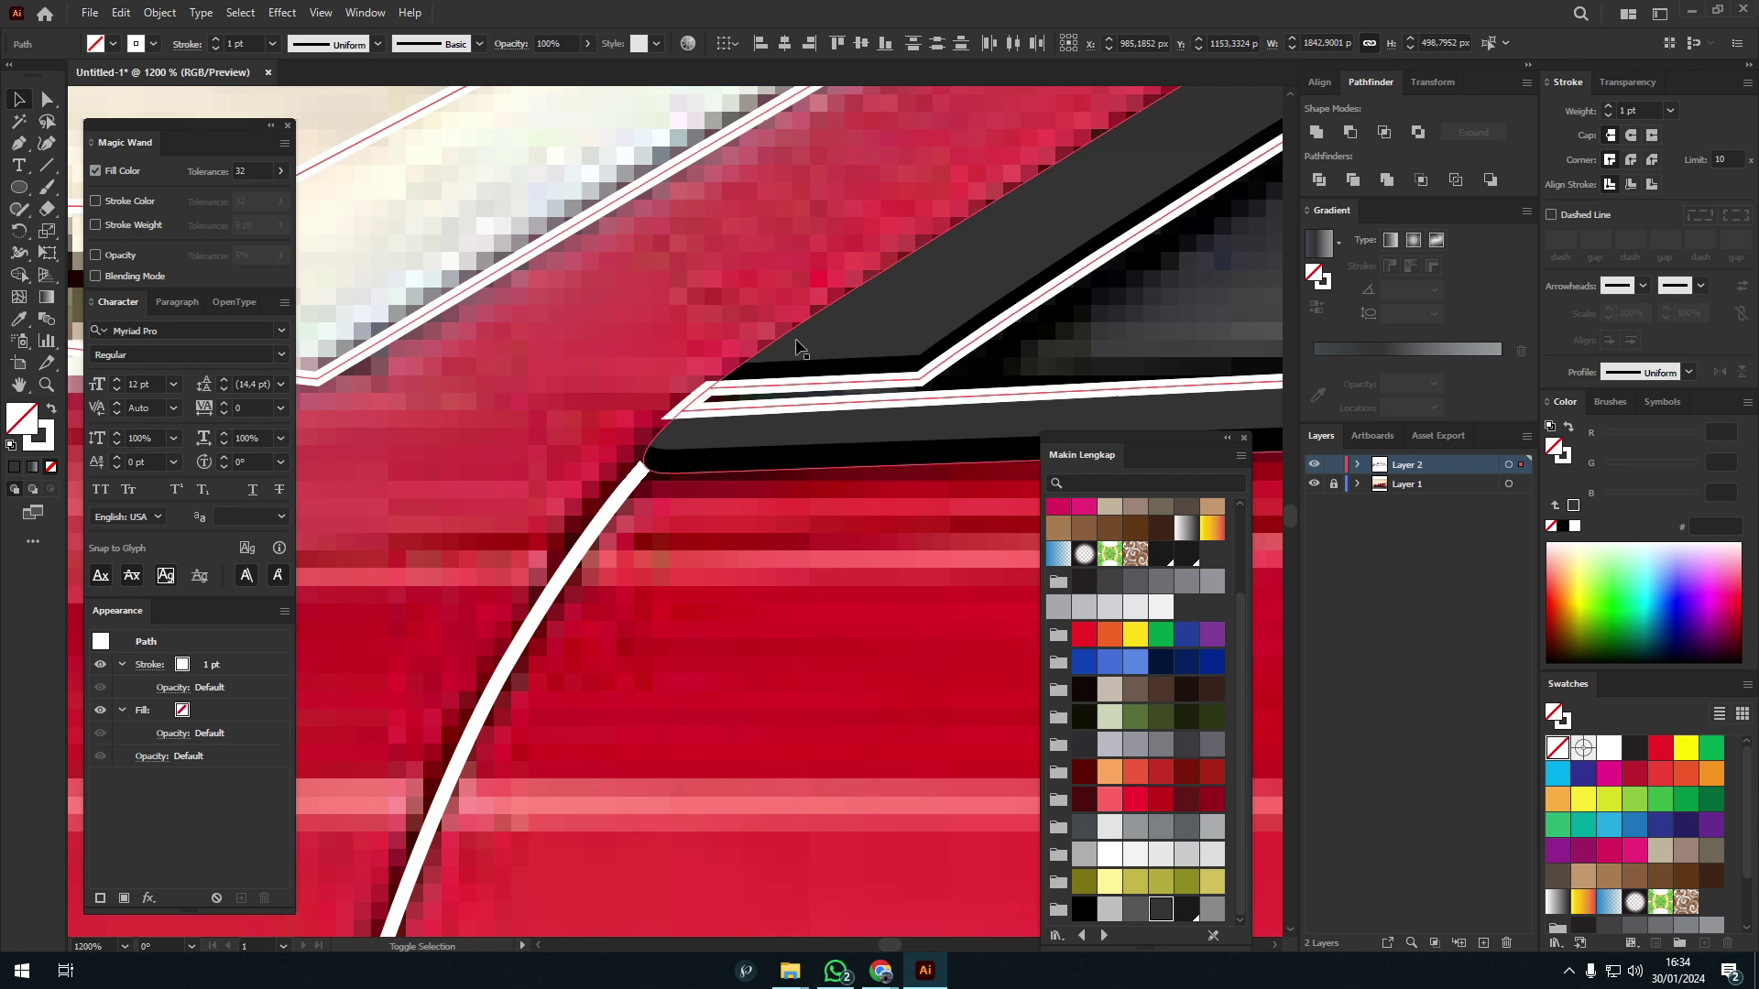
key("ctrl+a")
scroll(826, 547, "down", 8)
scroll(826, 548, "up", 3)
scroll(894, 566, "down", 2)
key("shift+m")
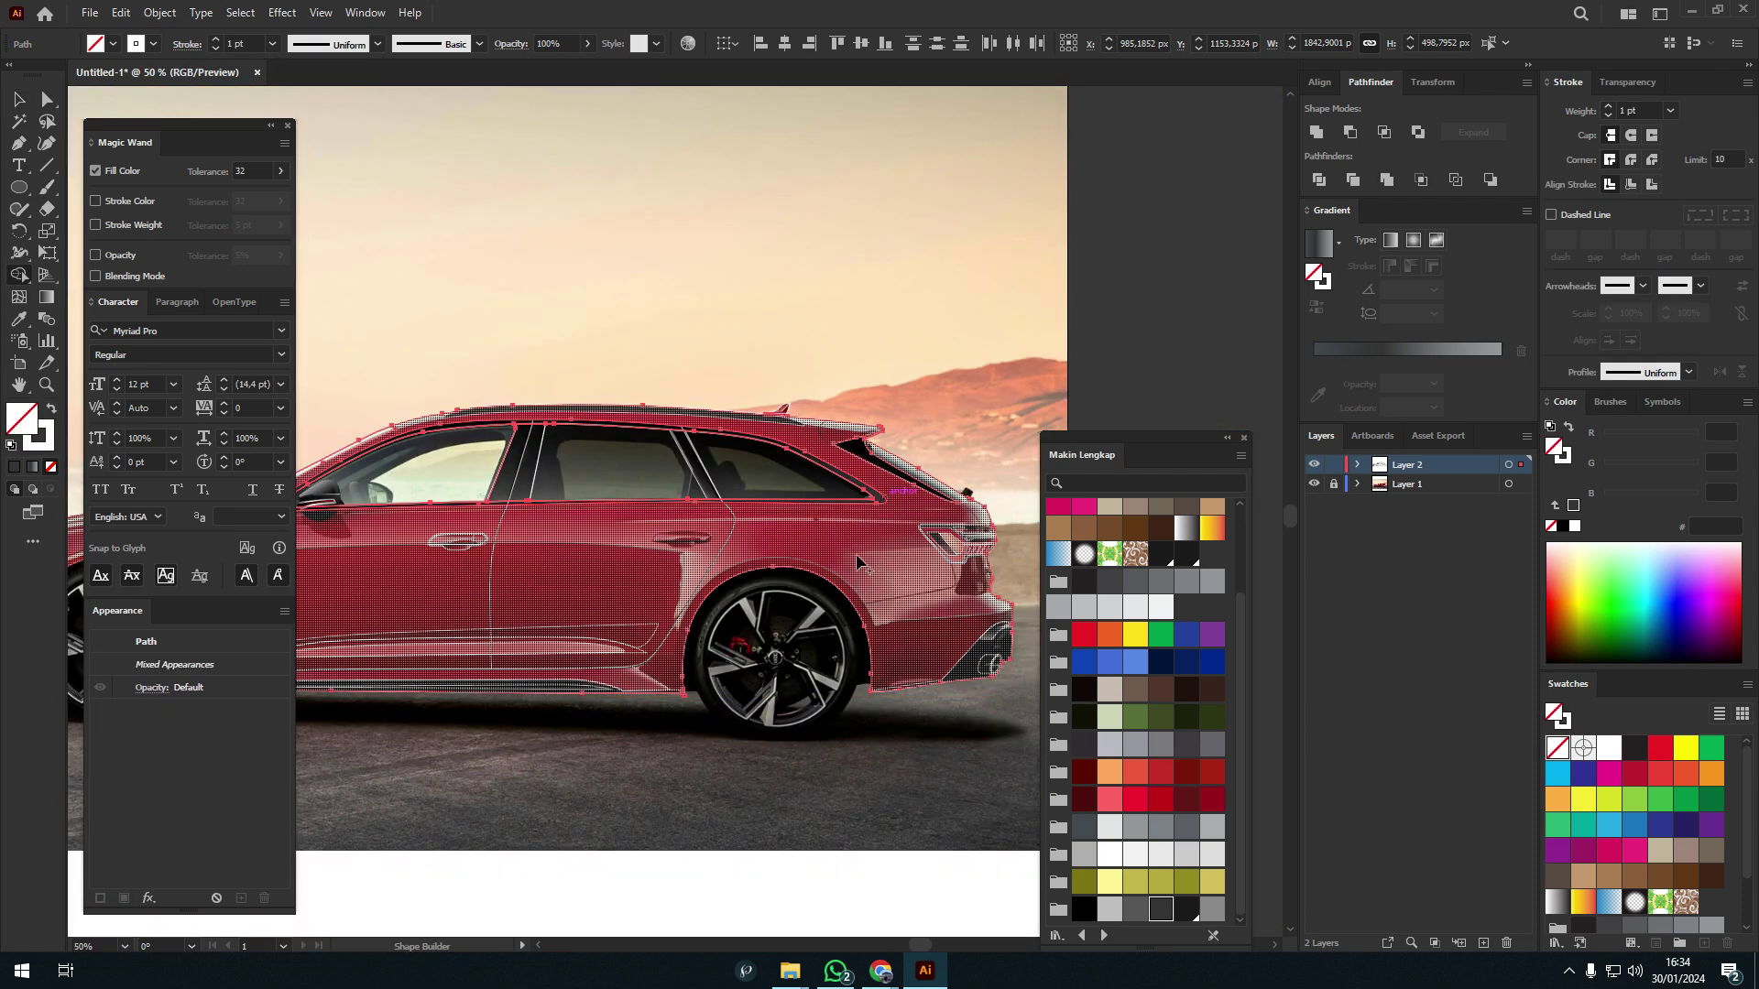
key("ctrl+8")
- Sample red from the car photo and swap the fill and stroke colours
scroll(866, 547, "down", 3)
scroll(866, 547, "left", 3)
key("i")
left_click(833, 385)
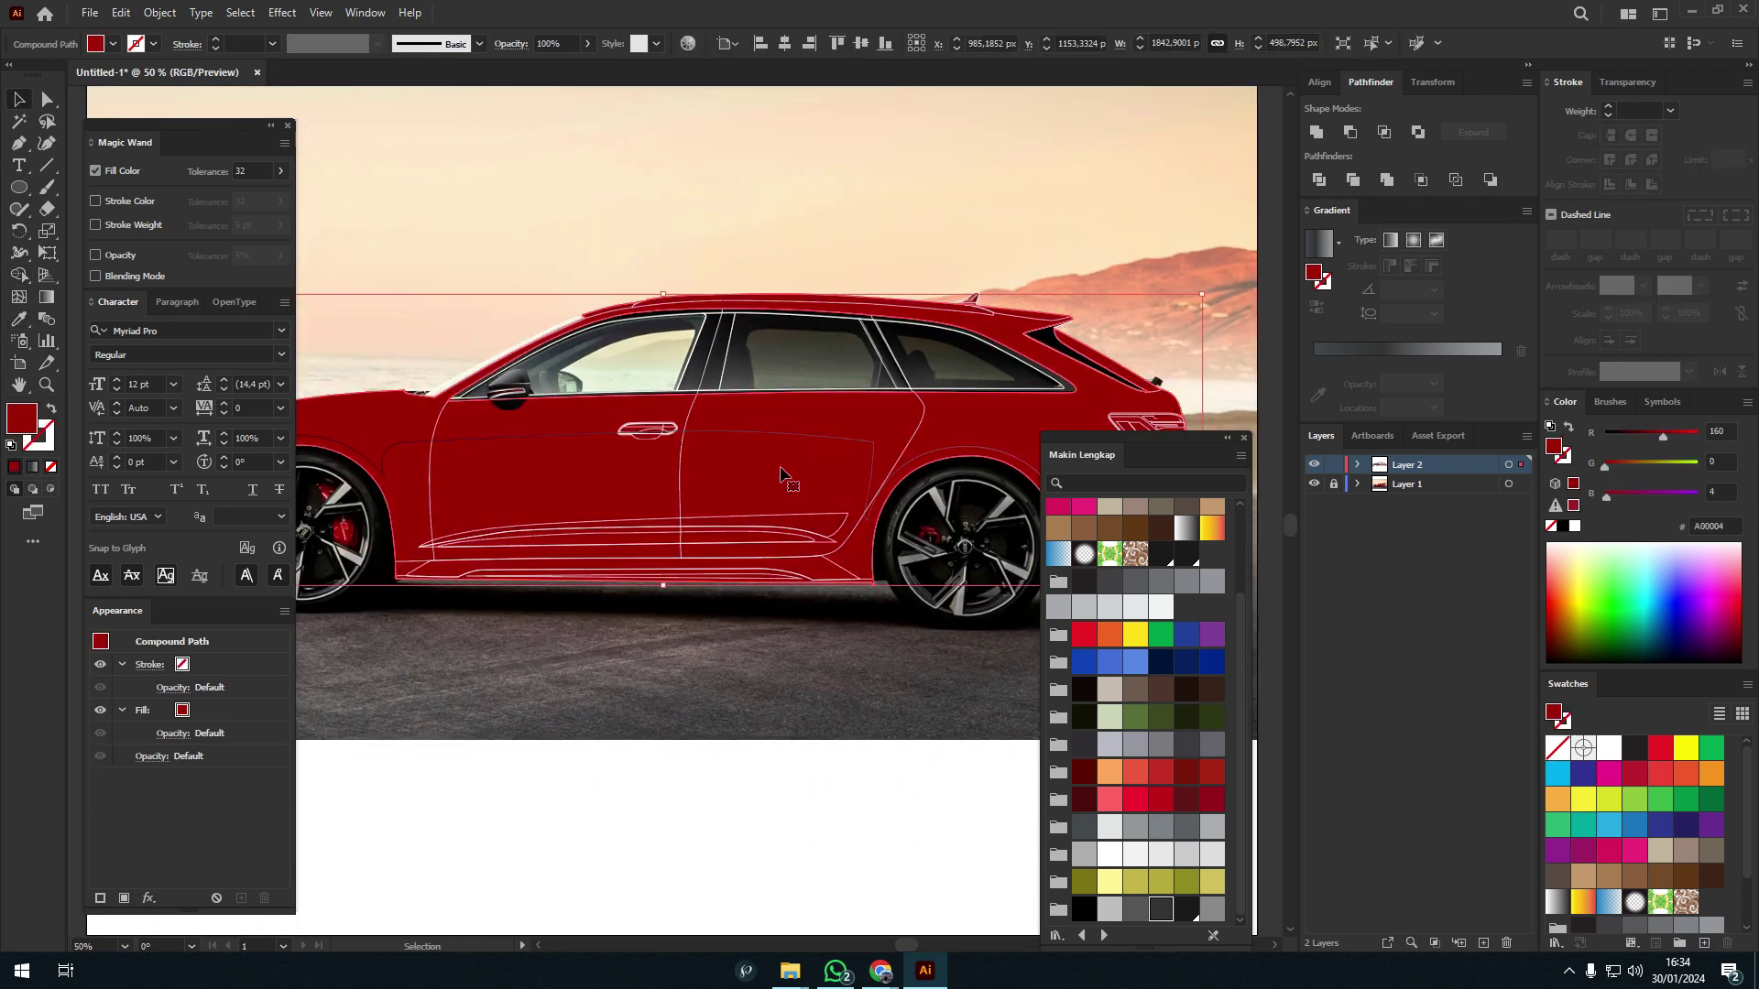
key("shift+x")
key("shift+x")
key("shift+x")
key("v")
- Give the thin sill strip under the doors a gradient fill
left_click(724, 554)
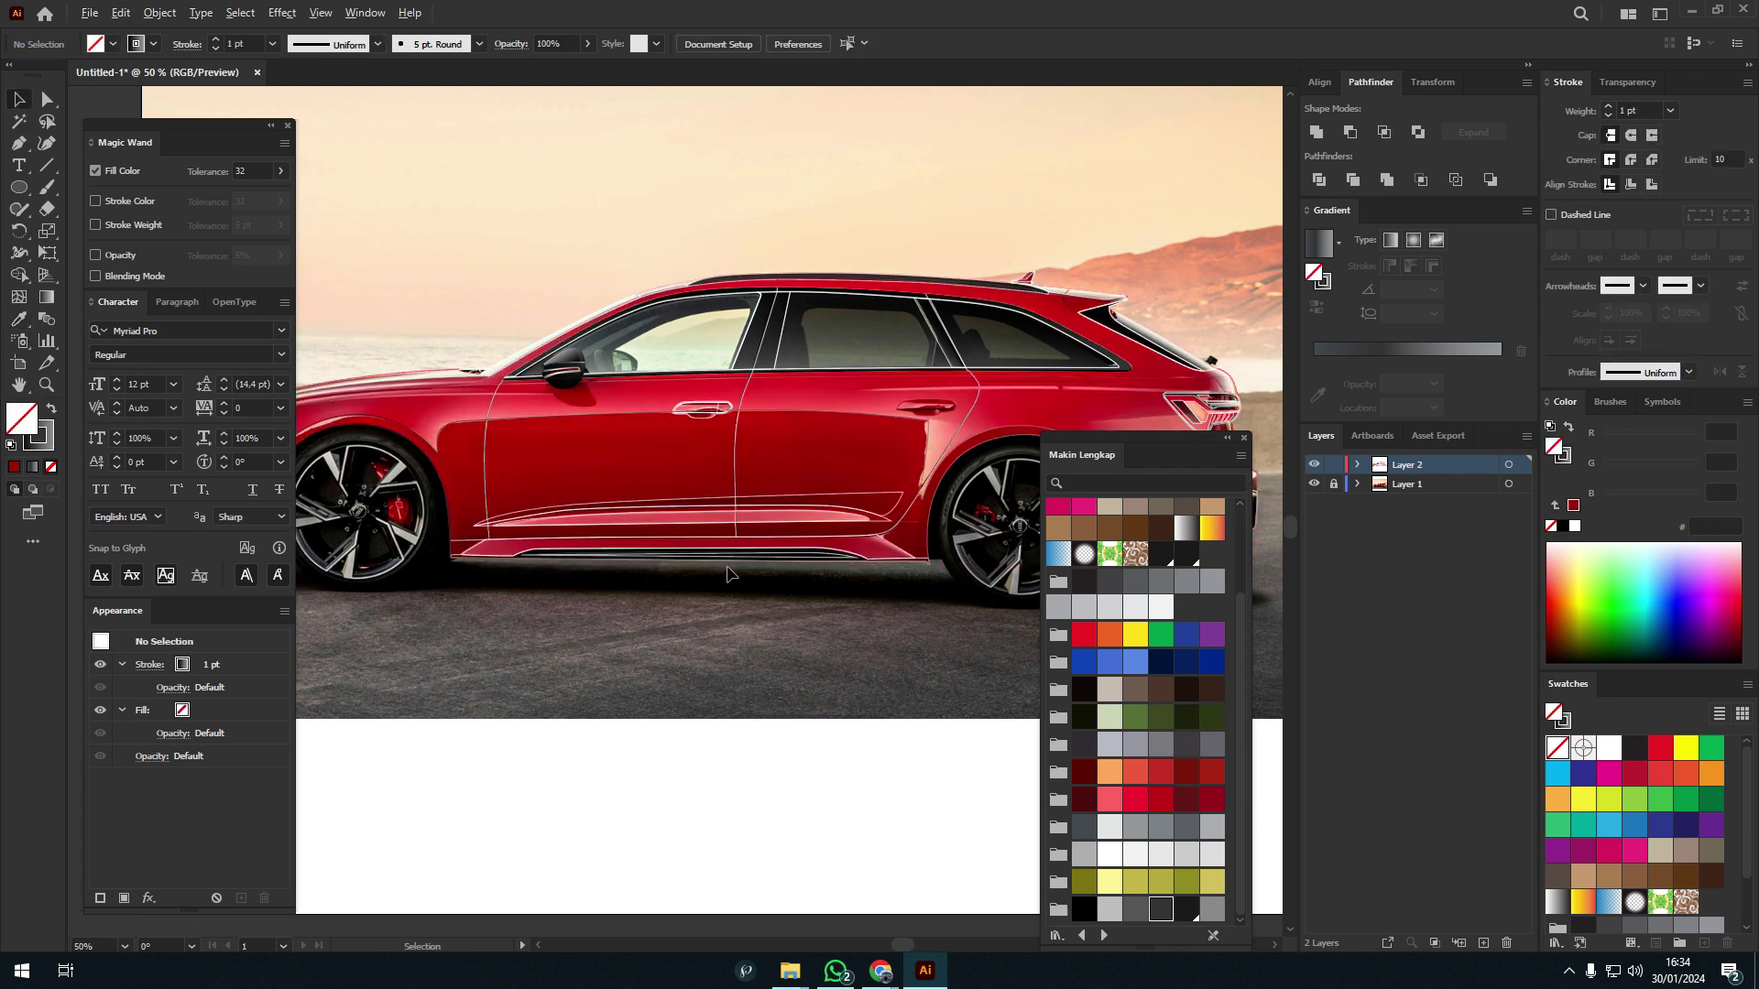
scroll(724, 554, "up", 3)
left_click_drag(712, 543, 546, 465)
left_click(1367, 349)
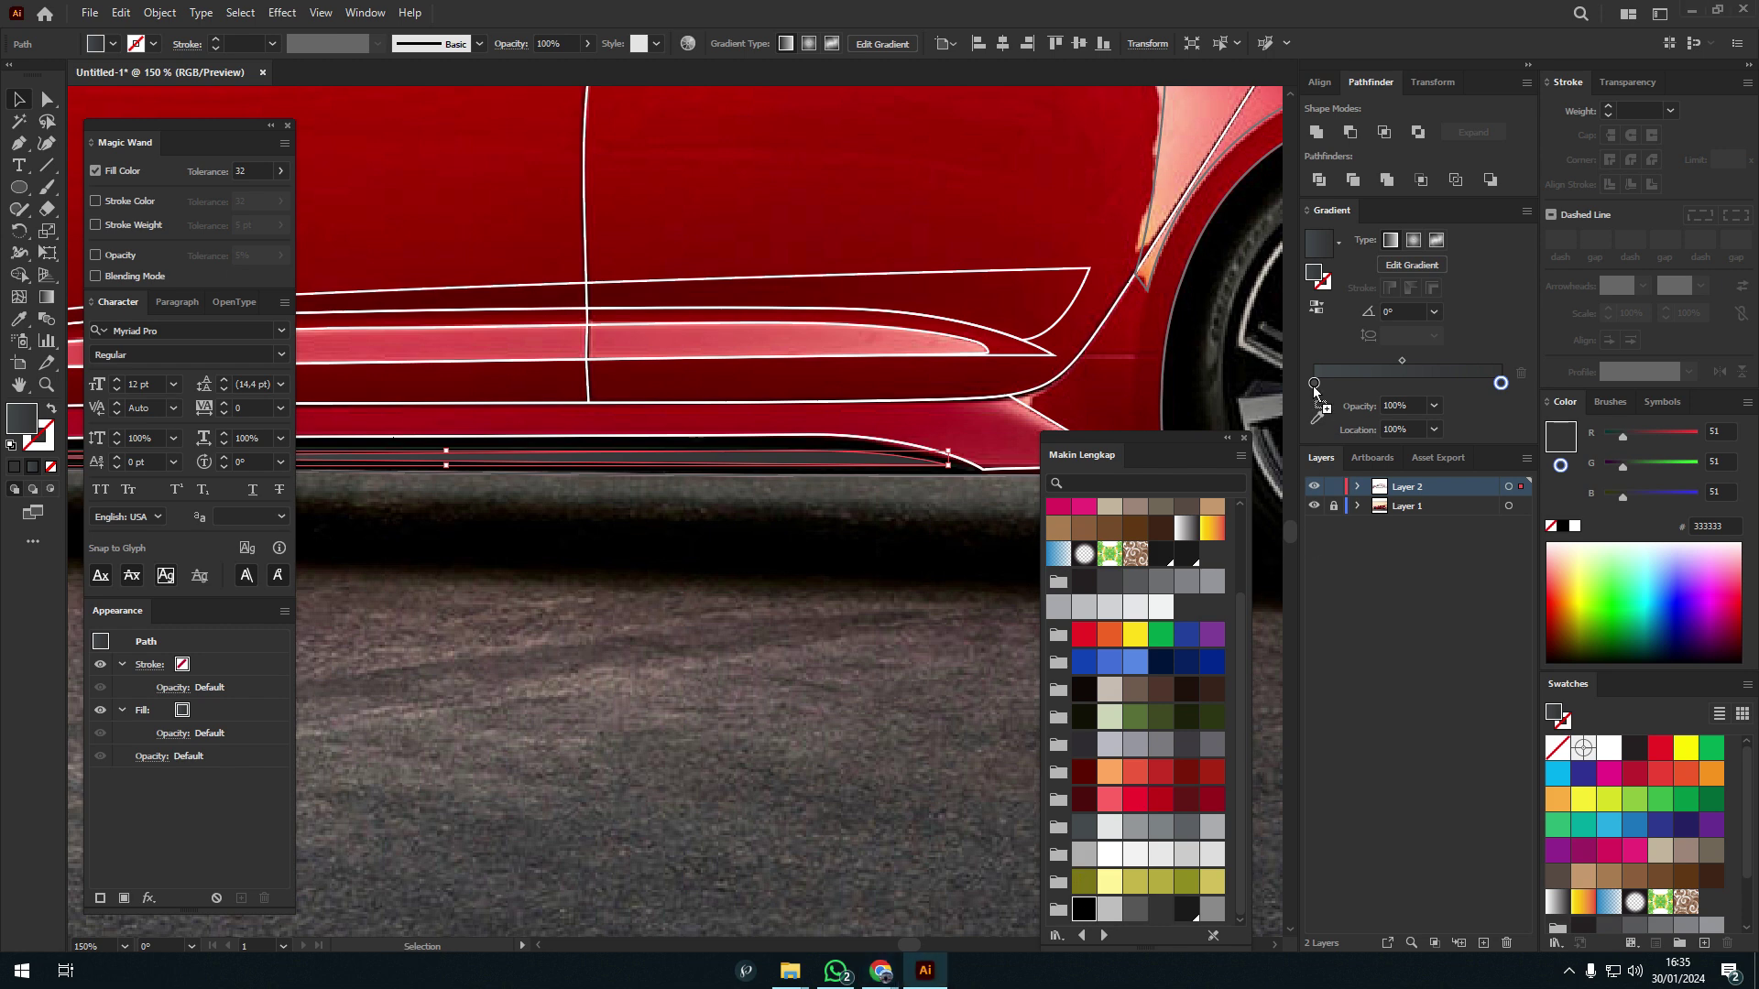
scroll(718, 521, "left", 3)
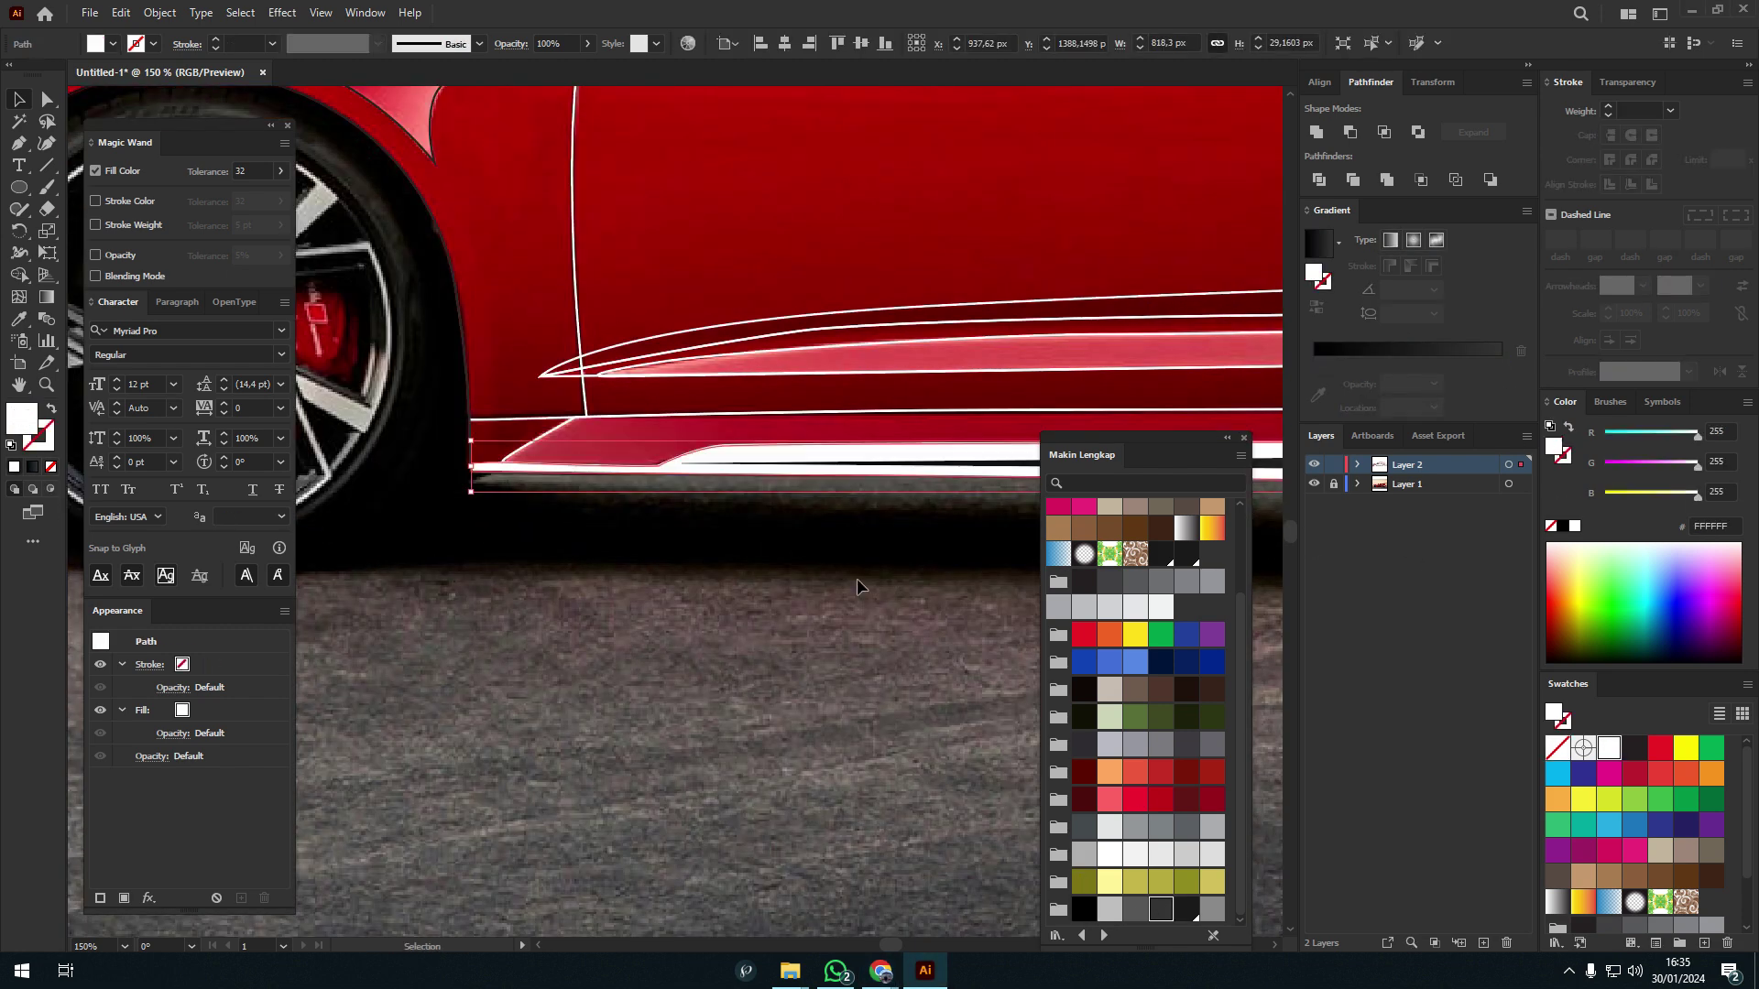
scroll(731, 510, "left", 3)
- Darken the sill gradient's left stop with sampled dark red and push the midpoint right
left_click_drag(1405, 385, 1412, 383)
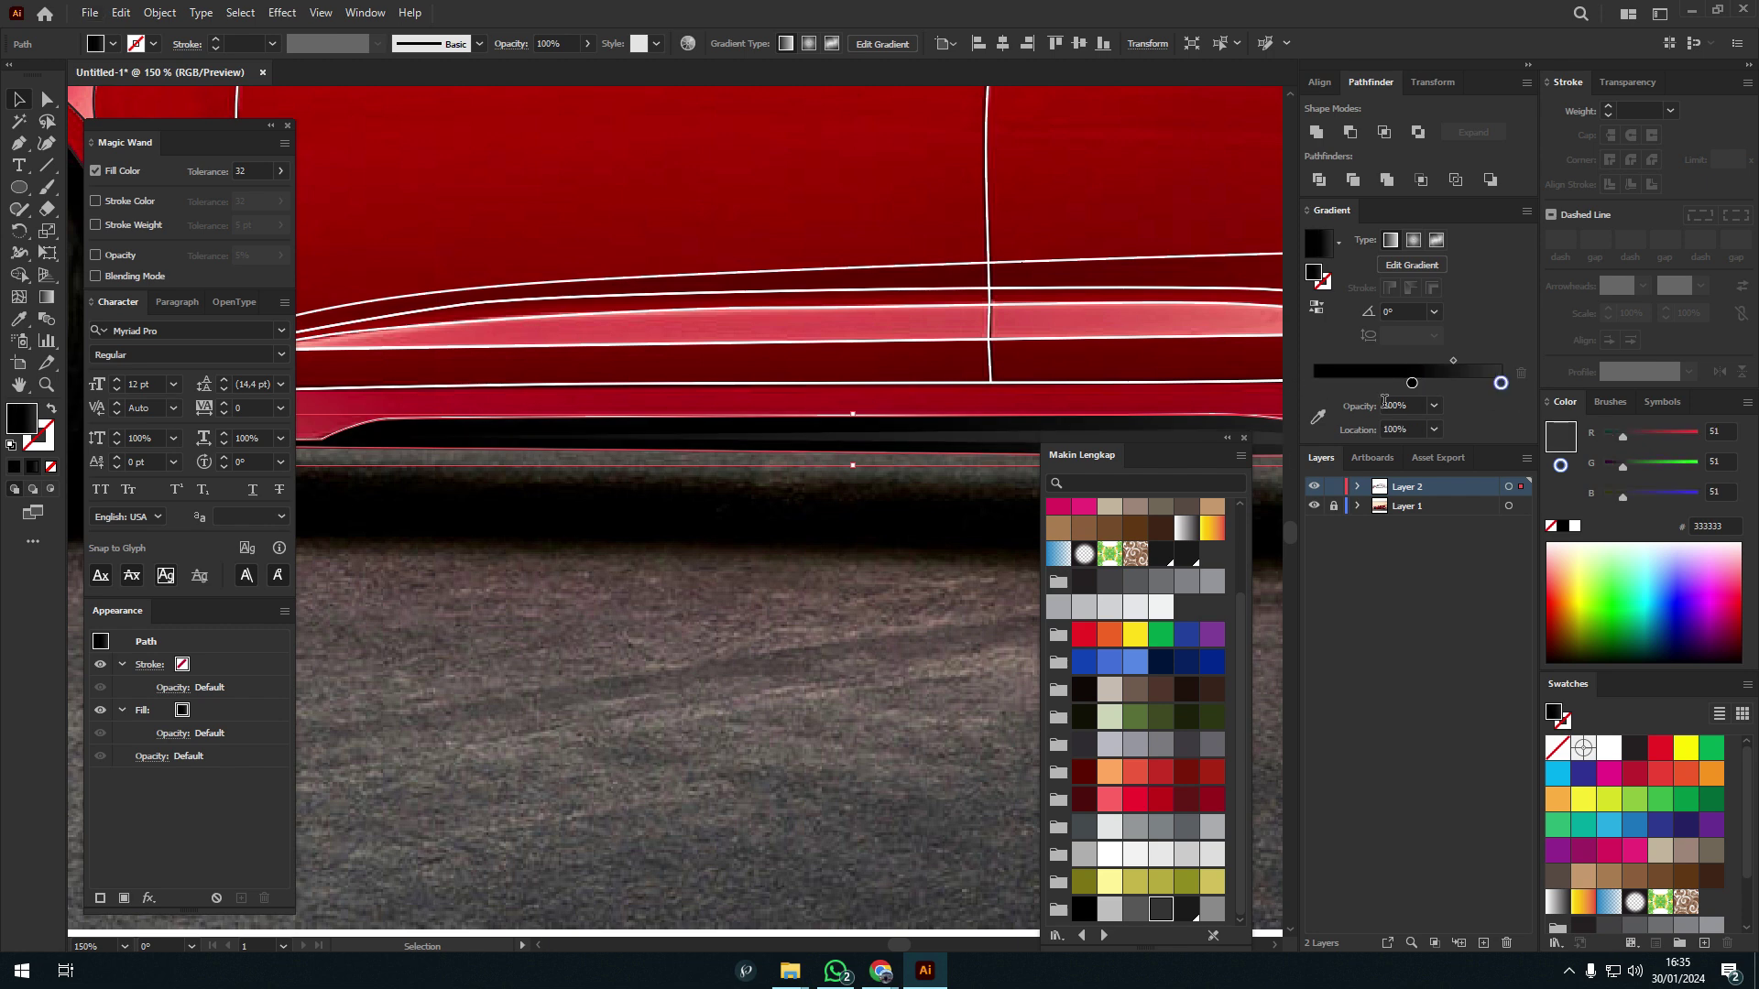
left_click(1316, 419)
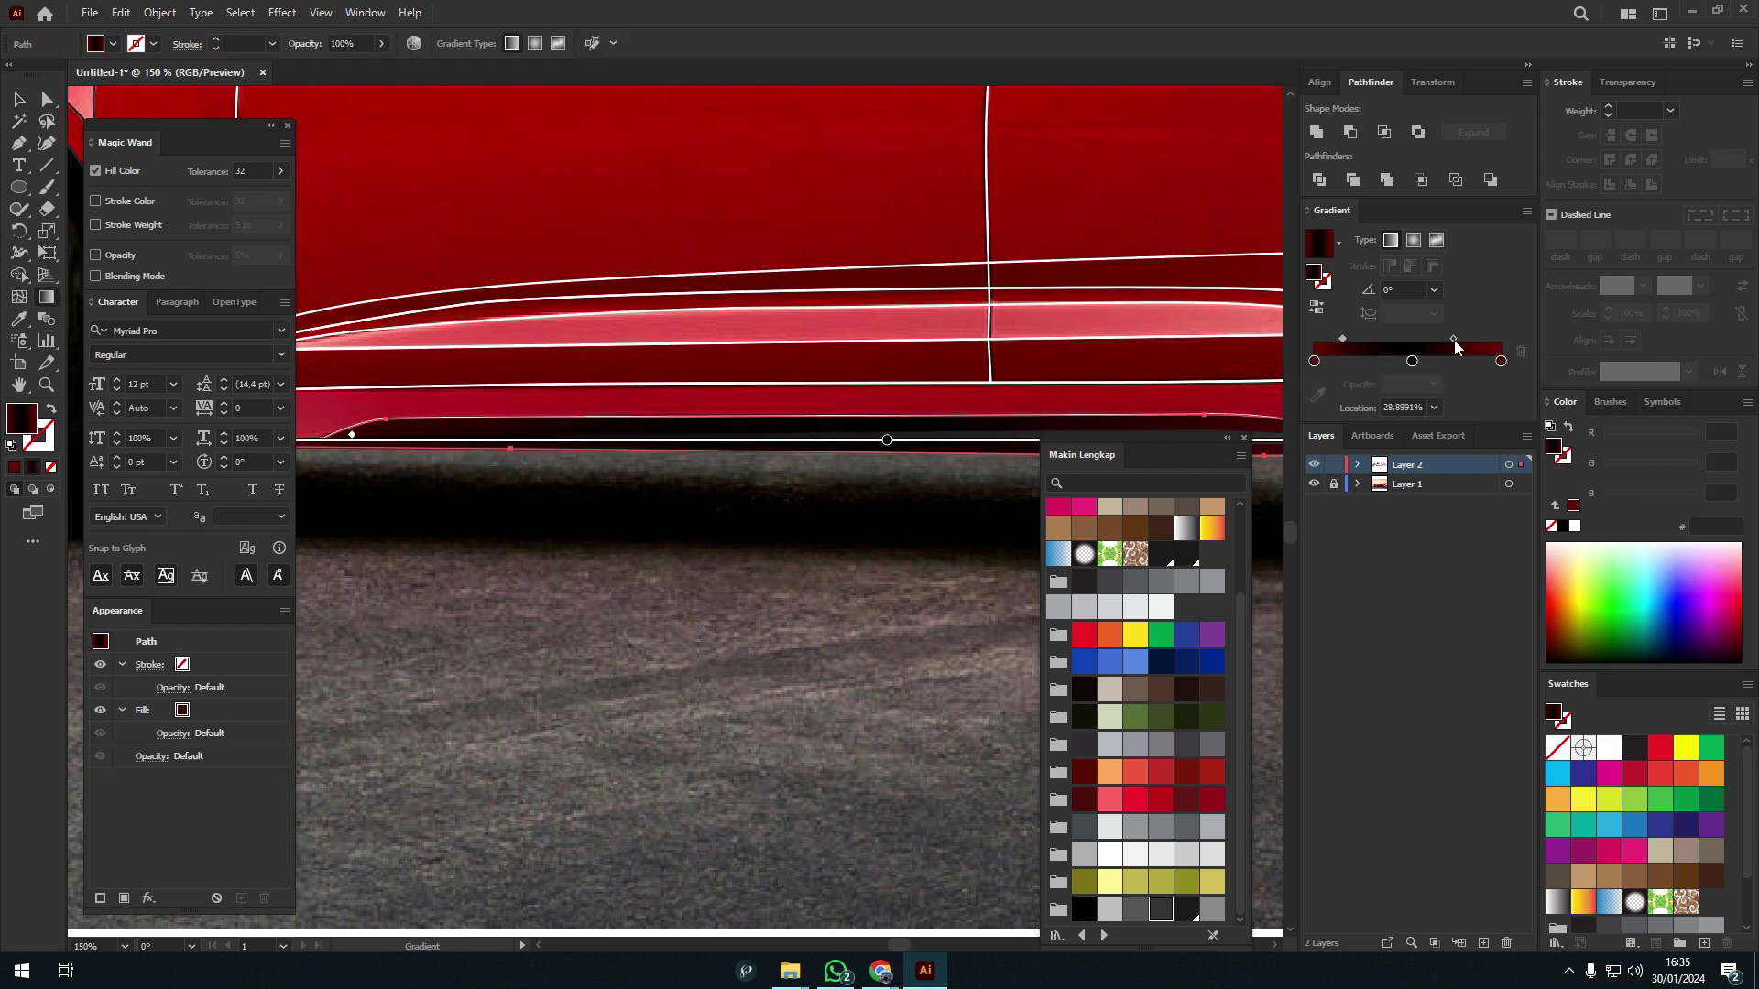
left_click_drag(1454, 339, 1481, 339)
scroll(628, 538, "right", 5)
scroll(632, 495, "left", 1)
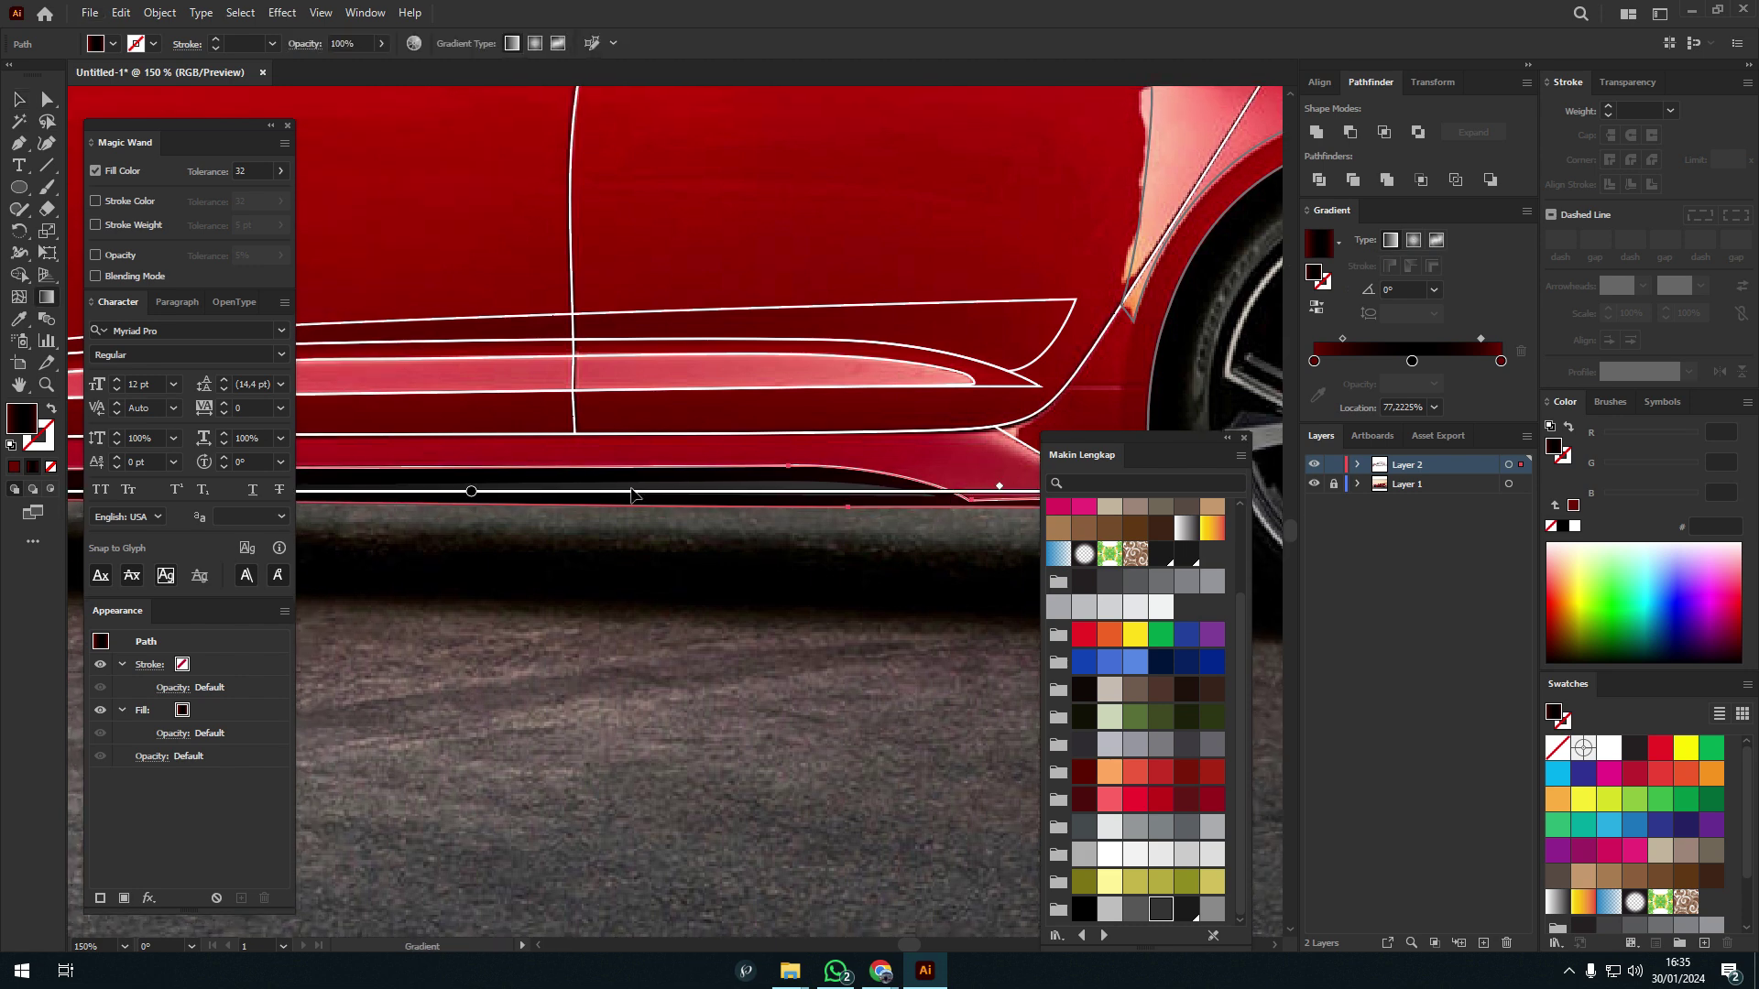
key("ctrl+minus")
key("ctrl+minus")
key("v")
left_click(820, 548)
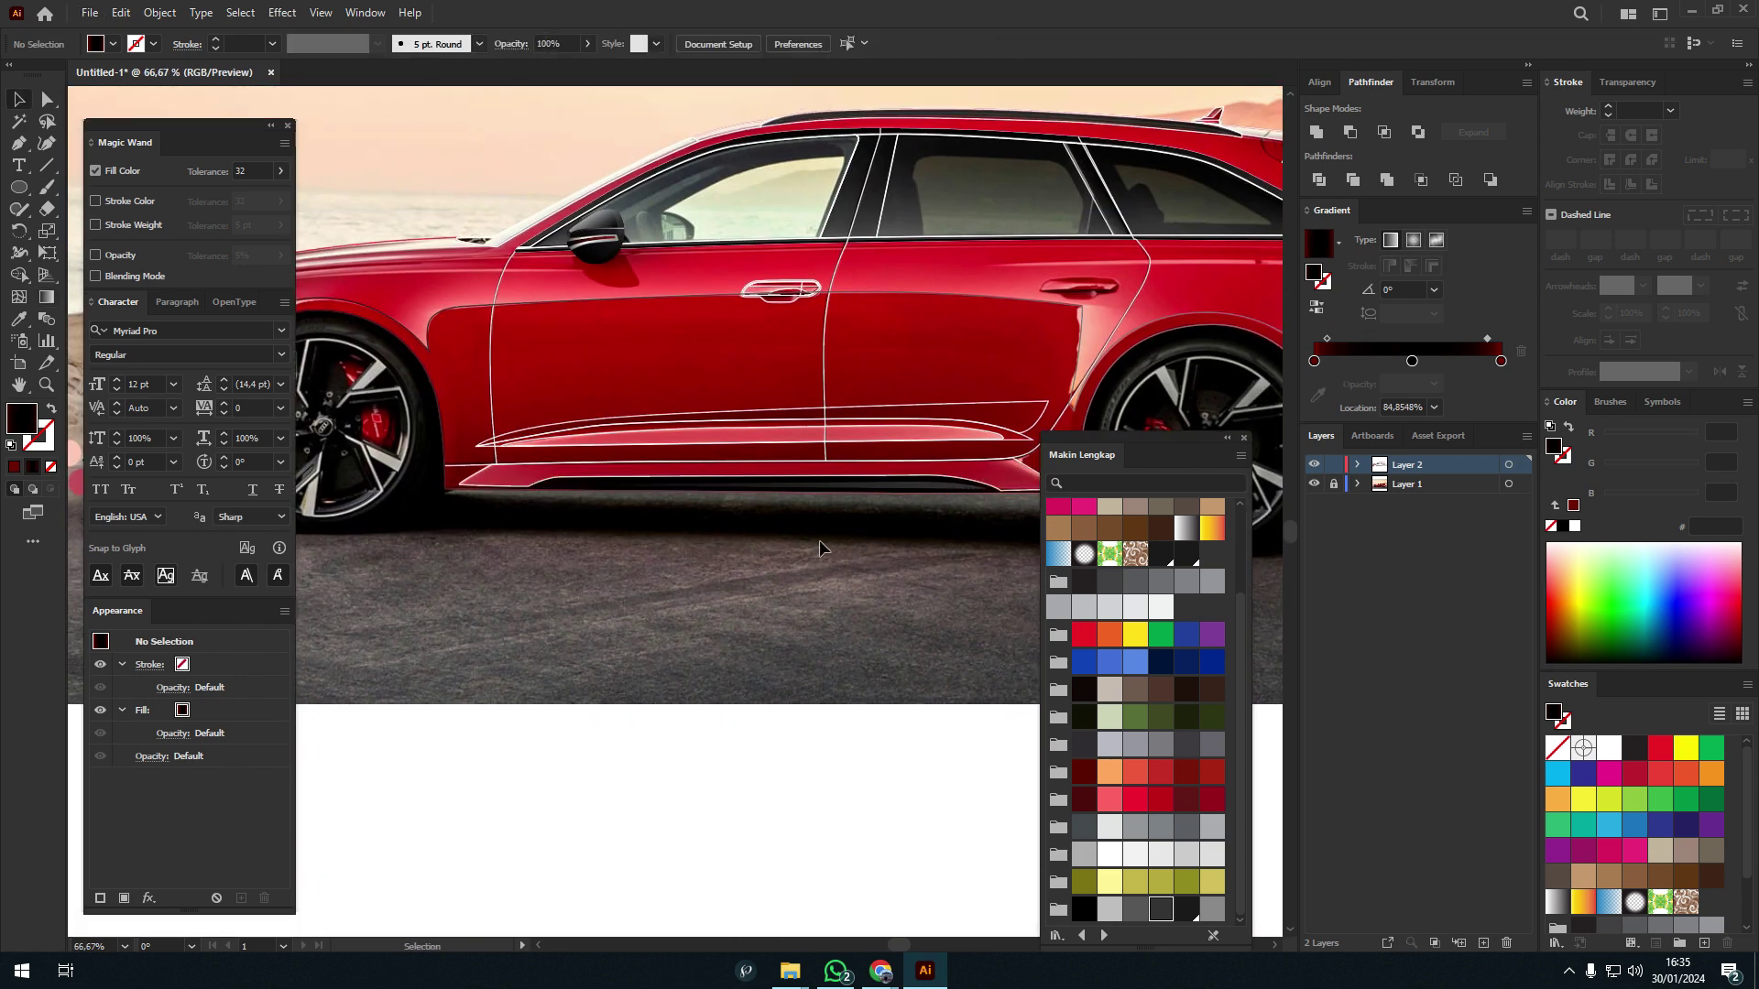
scroll(674, 467, "right", 2)
- Duplicate the red sample circle and eyedrop its A90216 red into the sill's left gradient stop
key("l")
mouse_move(448, 513)
left_mouse_down()
mouse_move(492, 555)
mouse_move(643, 534)
left_mouse_up()
key("v")
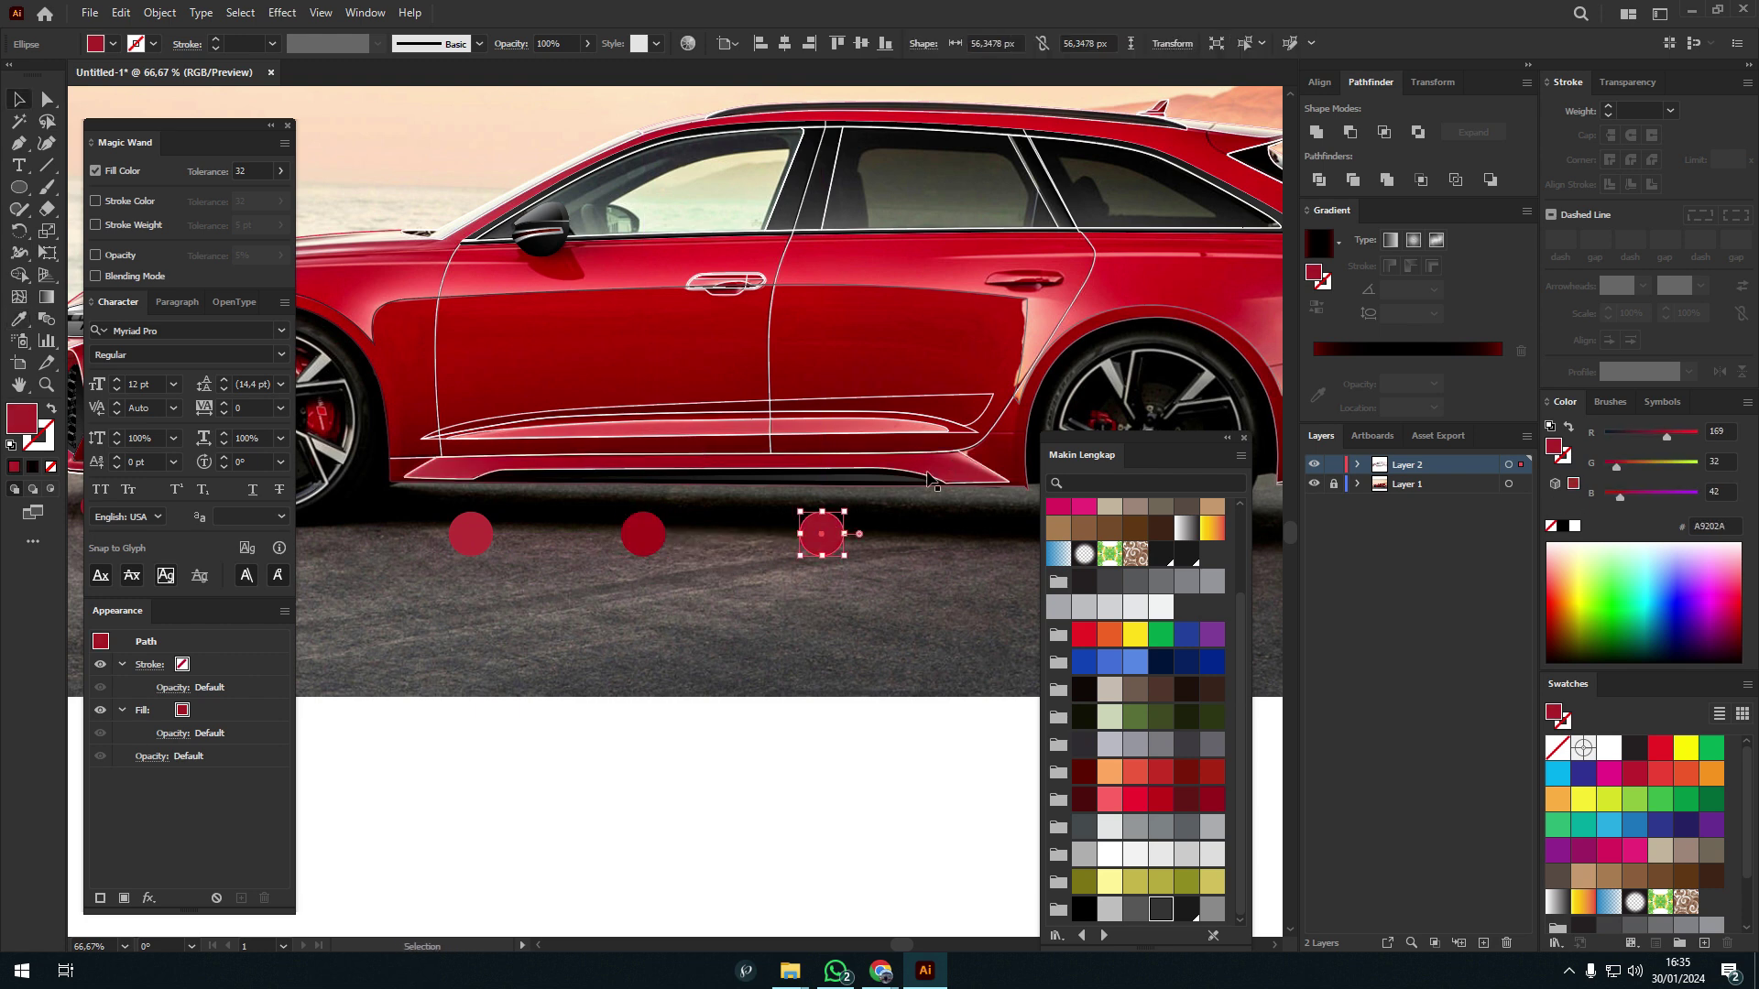
left_click(928, 479)
left_click(1313, 360)
left_click(1318, 395)
left_click(1259, 396)
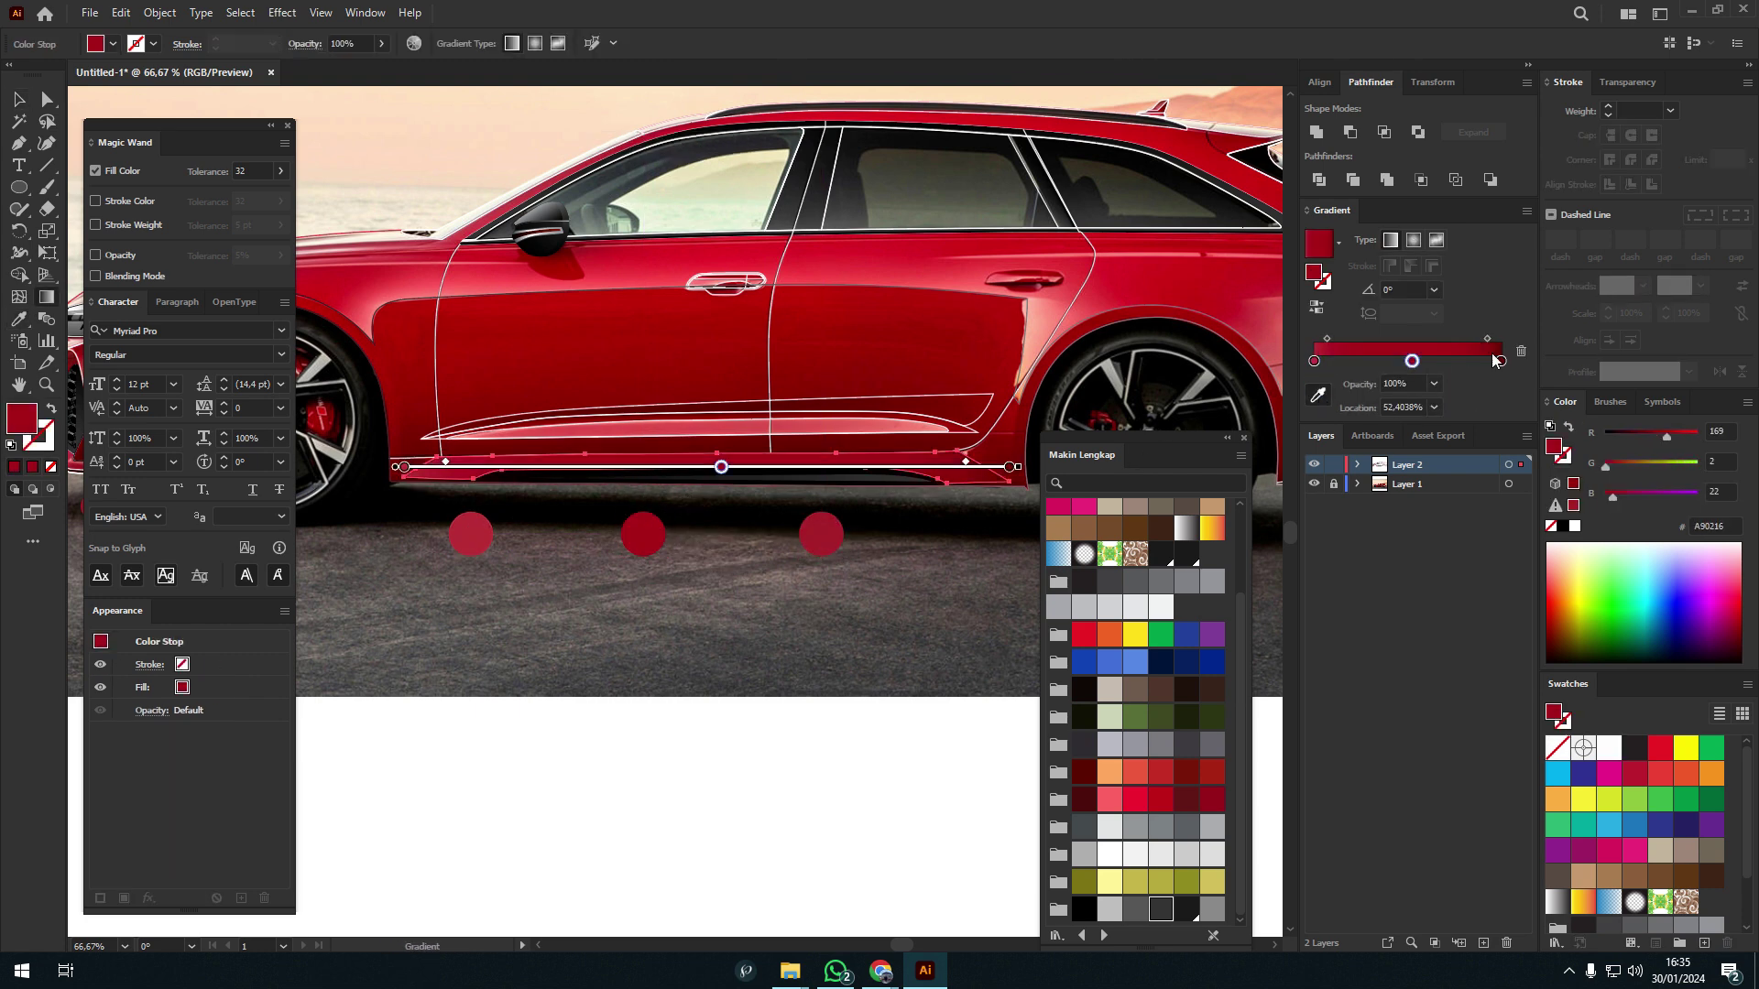
- Change the car outline paths' stroke from white to black
key("v")
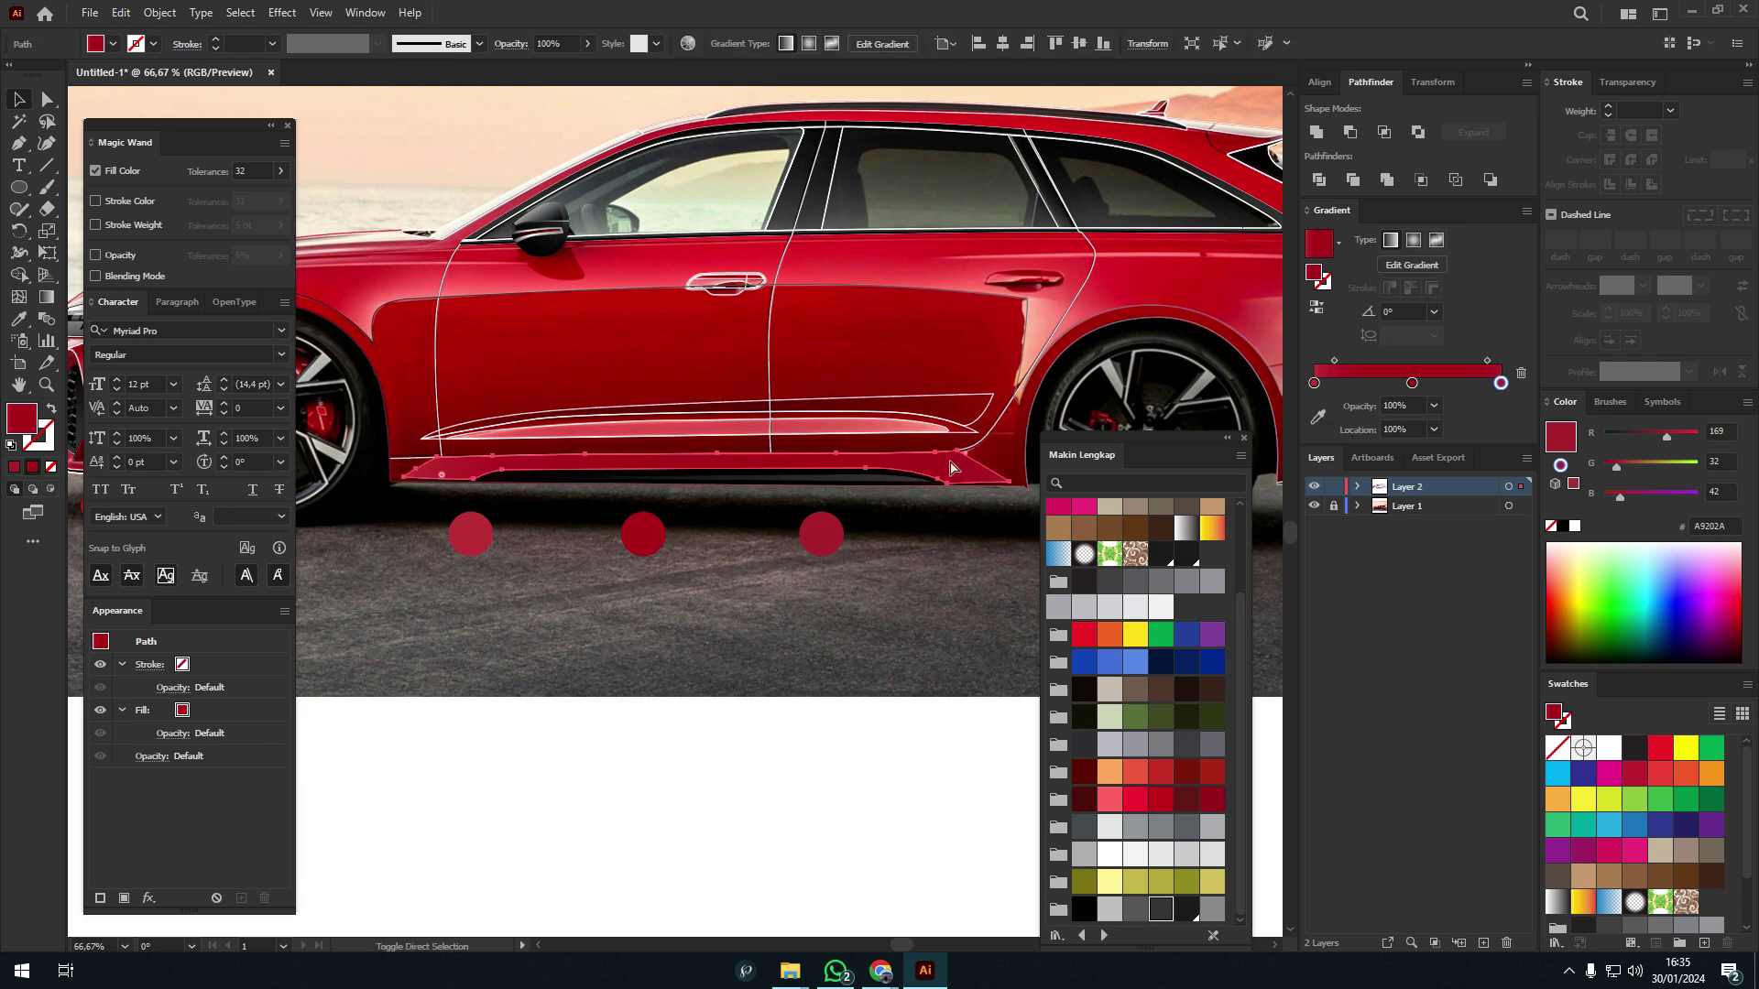
mouse_move(948, 470)
left_mouse_down()
mouse_move(948, 649)
mouse_move(948, 470)
left_mouse_up()
left_click(435, 345)
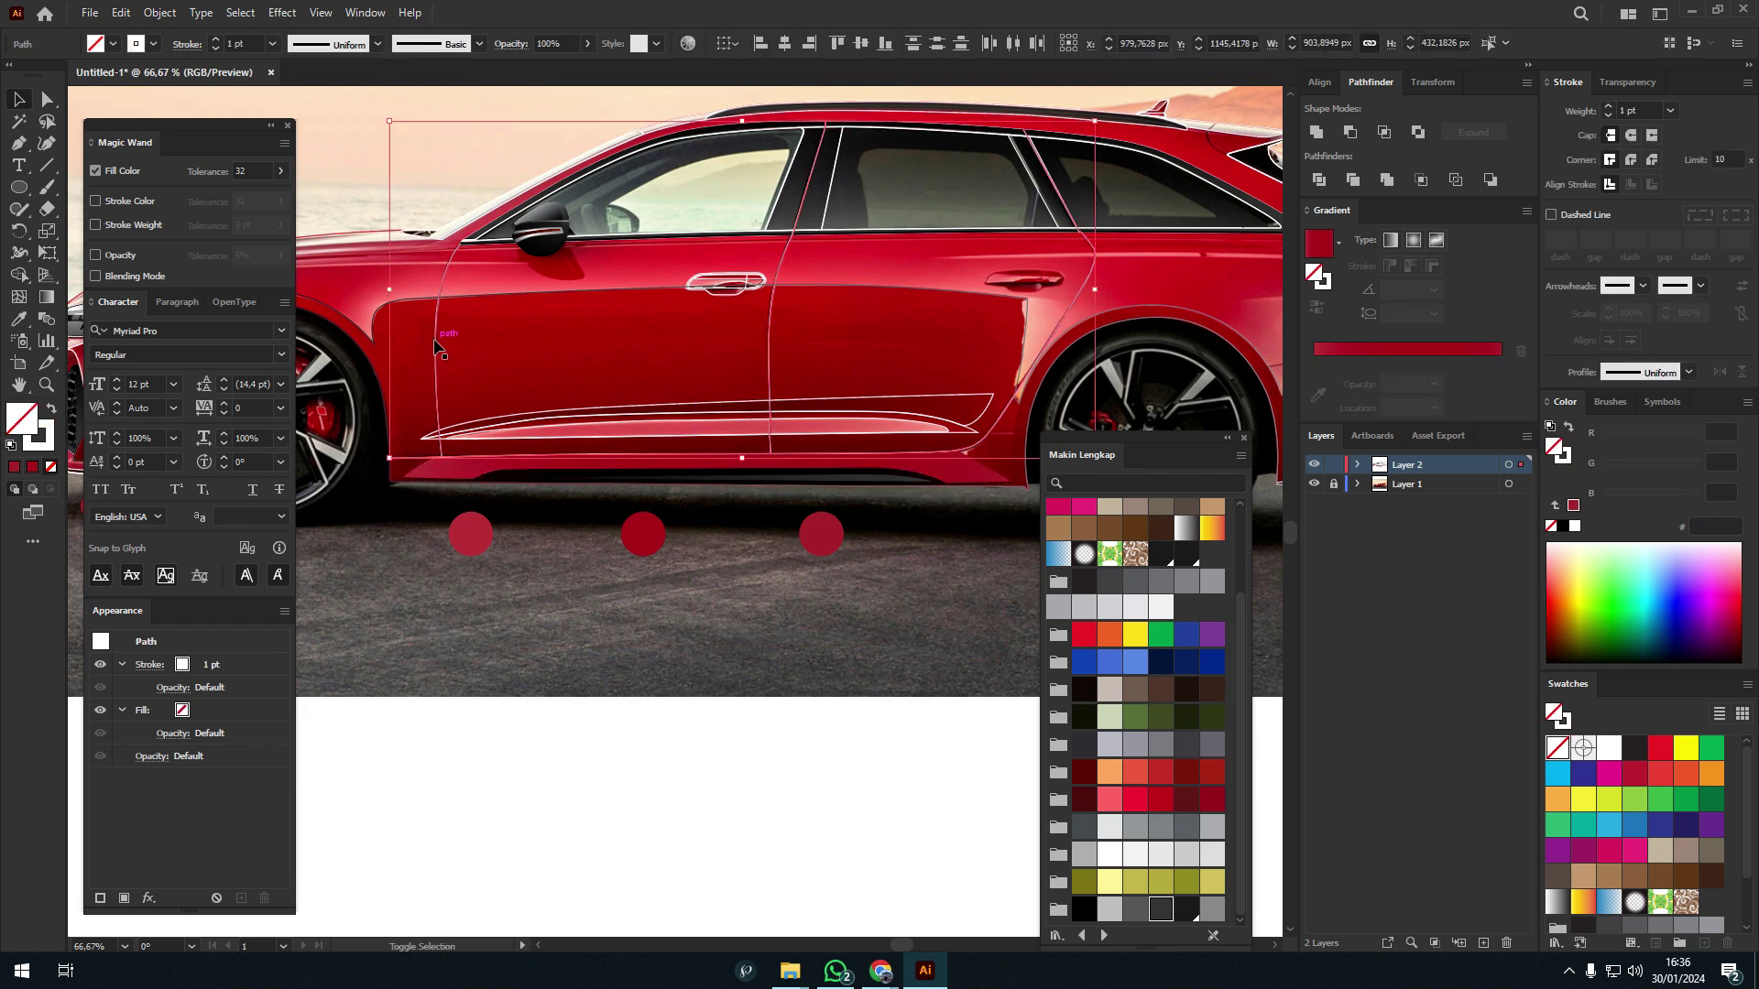
left_click(1083, 910)
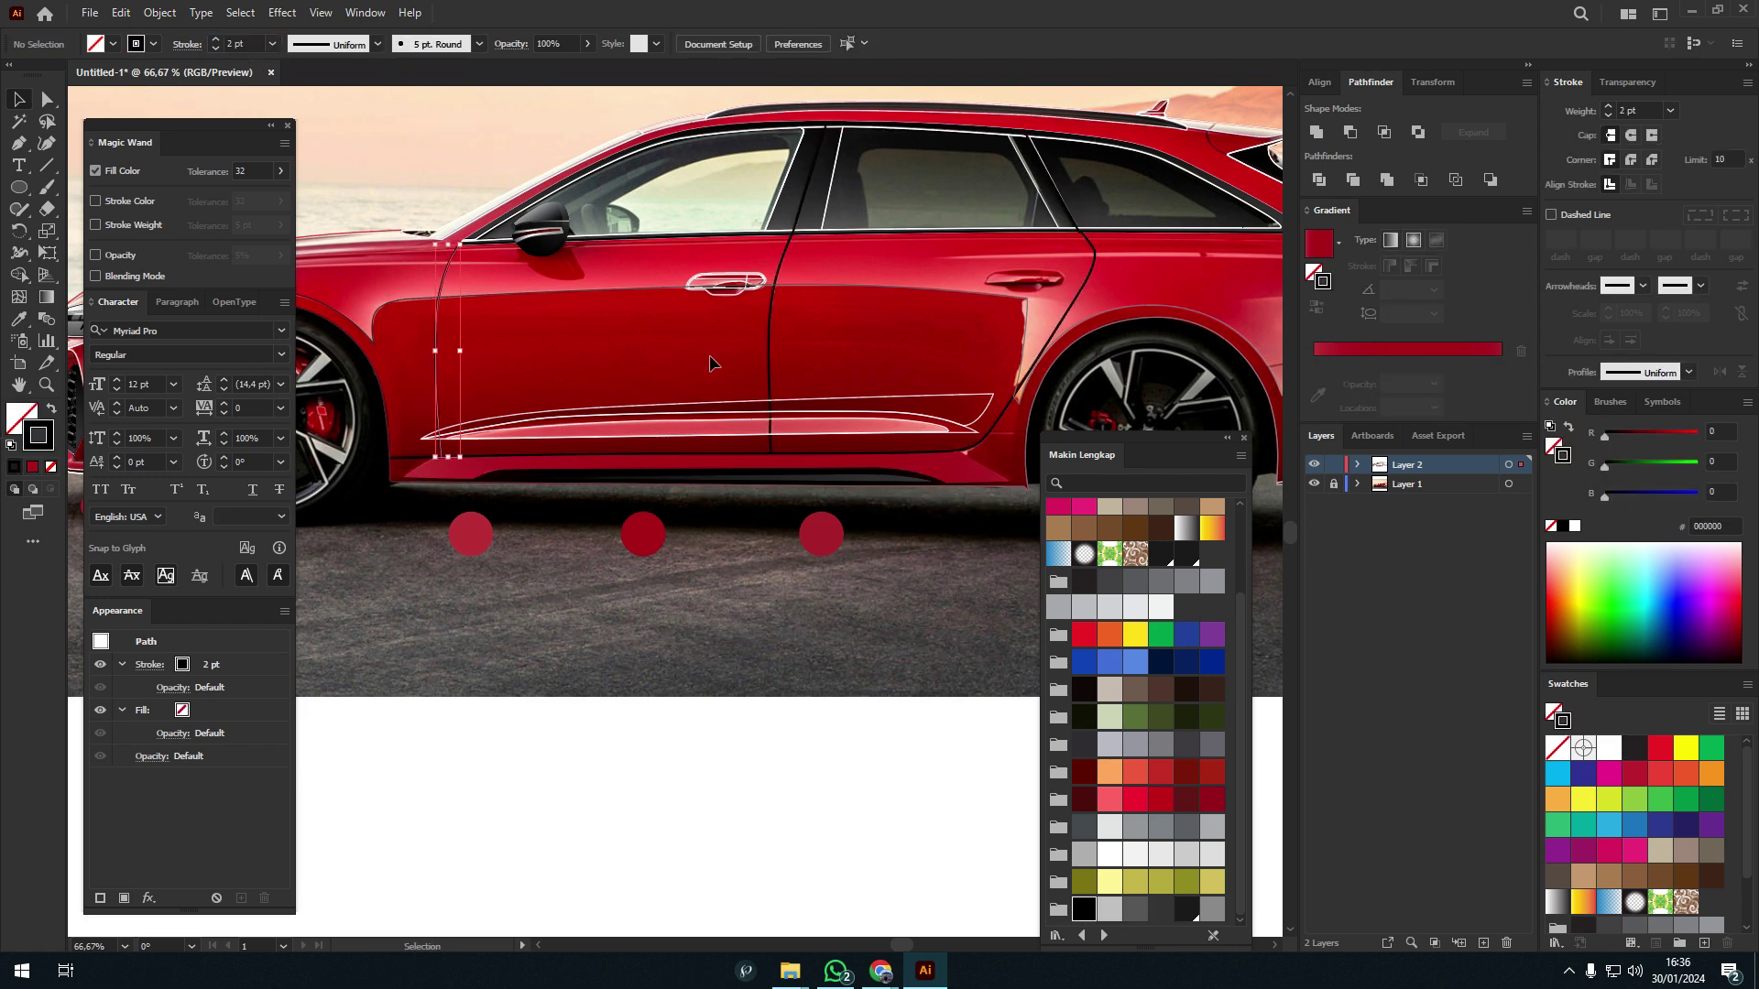
left_click(714, 656)
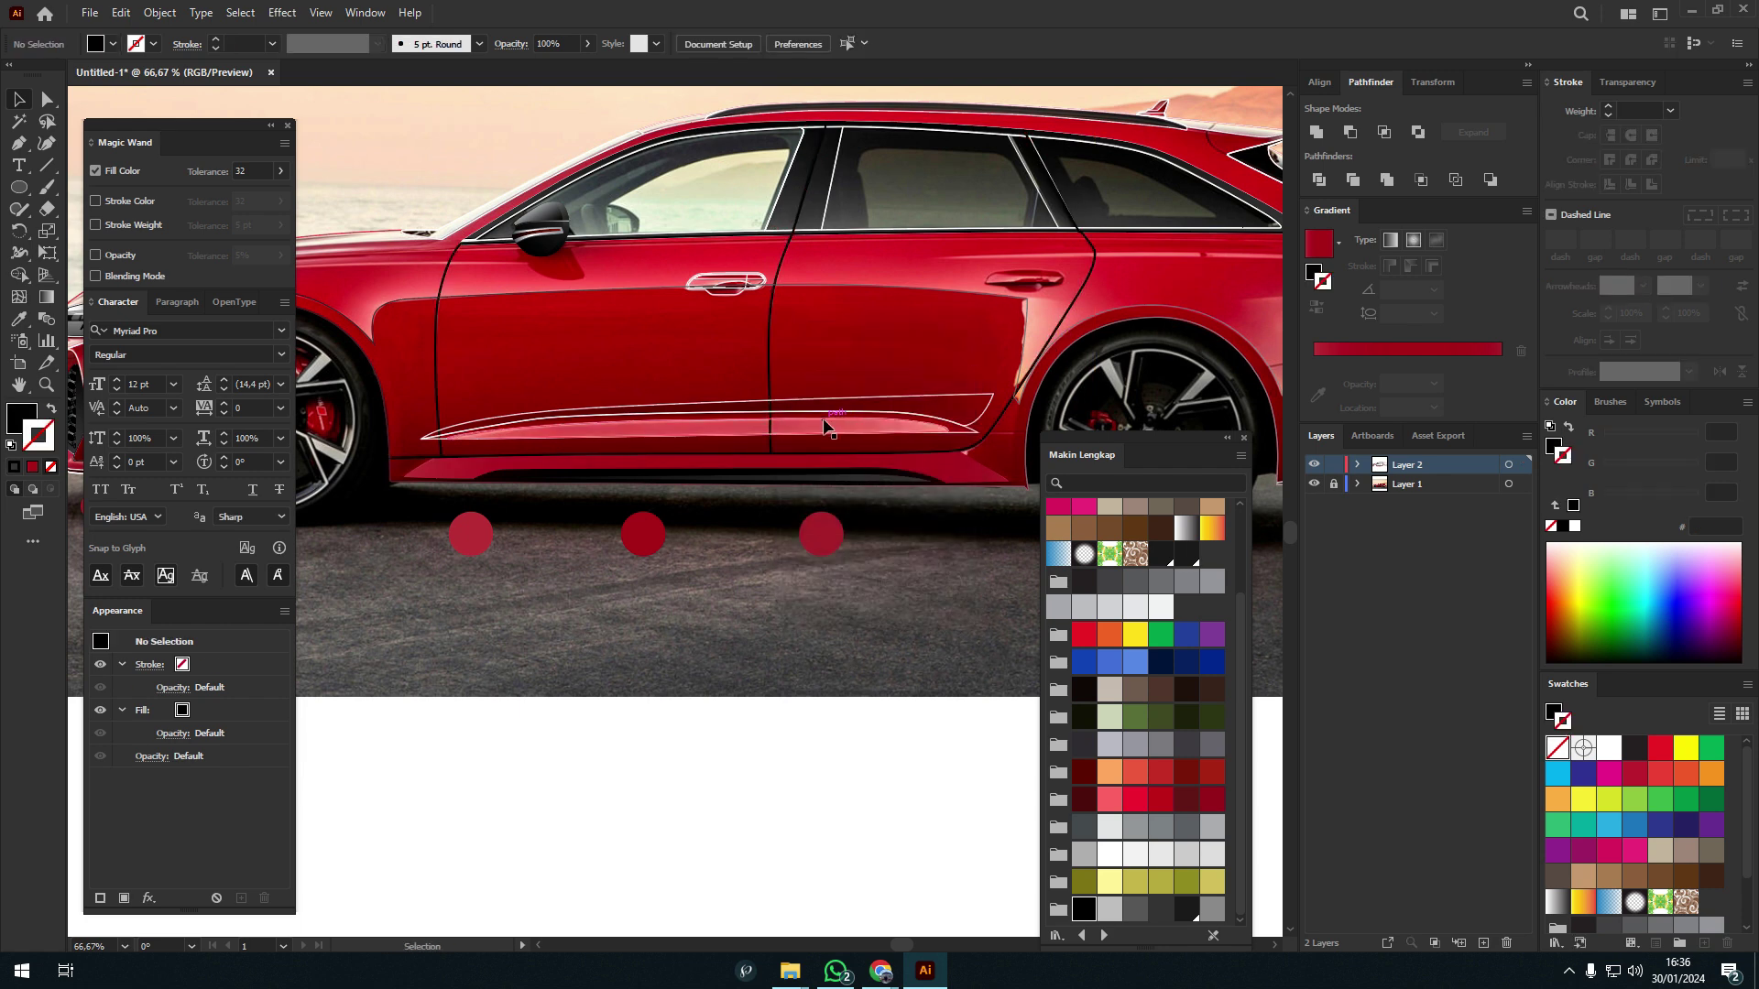
left_click(732, 404)
- Fill a sample circle with crimson from the door handle and set a handle gradient stop to it
scroll(769, 293, "up", 5)
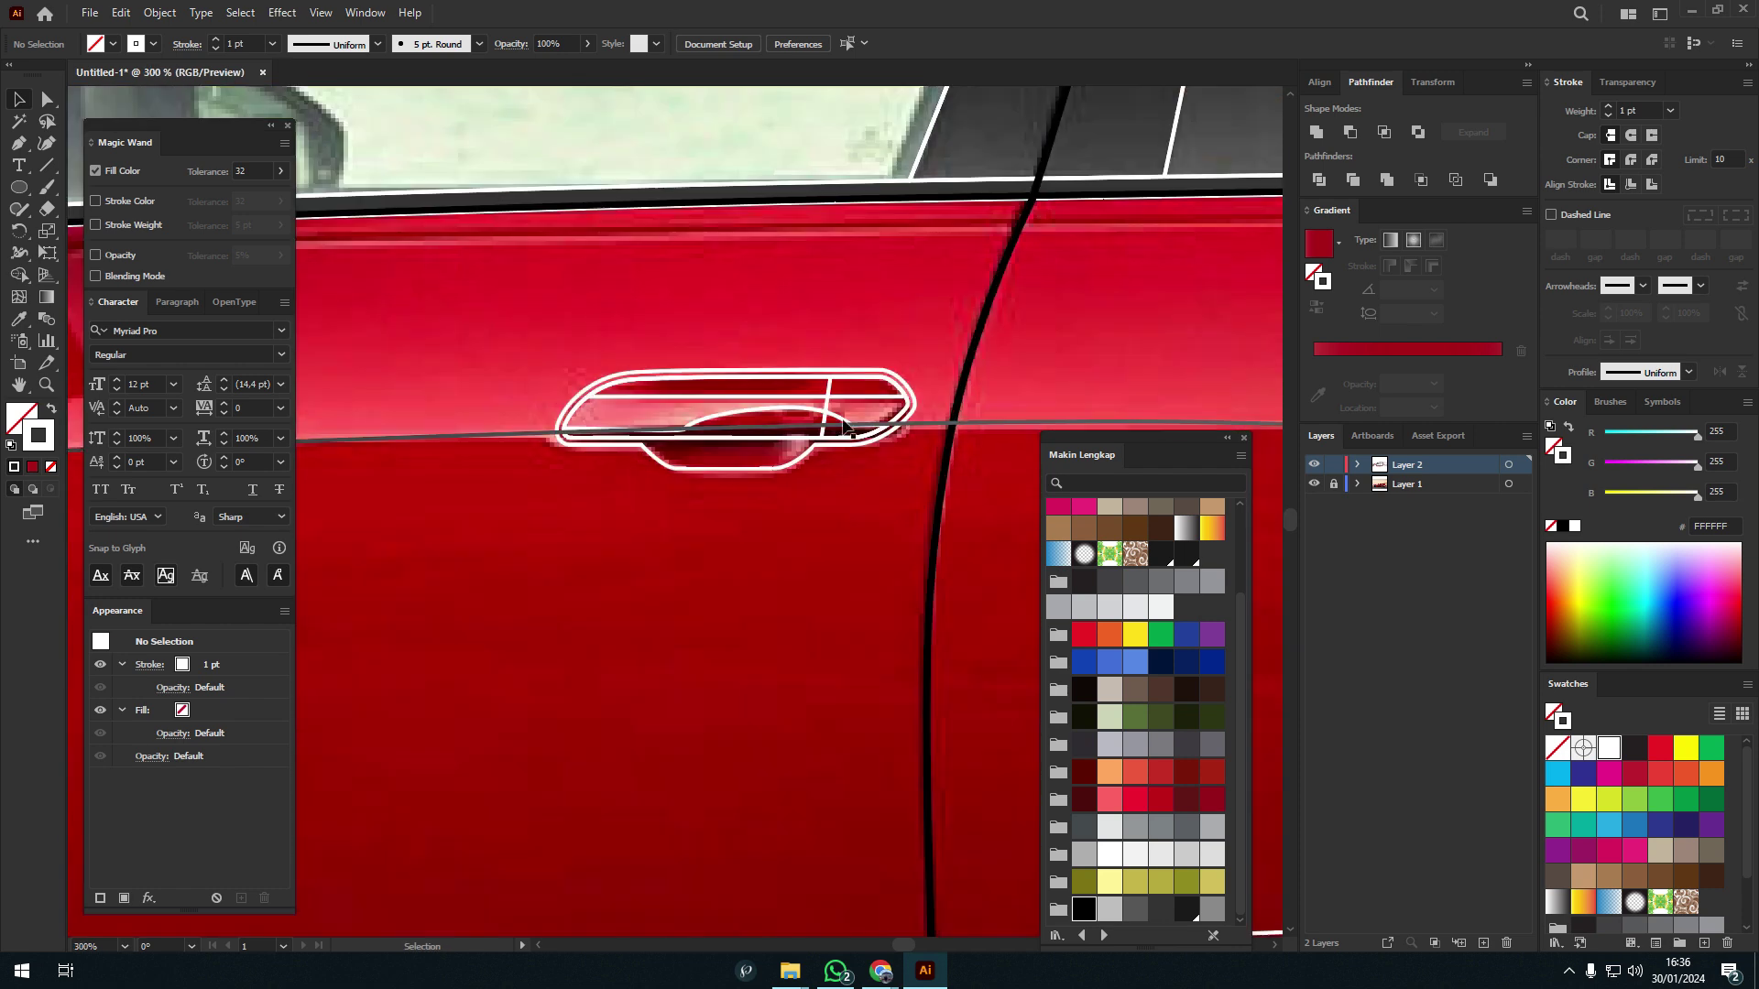
scroll(811, 436, "up", 3)
left_click(811, 437)
scroll(726, 502, "down", 2)
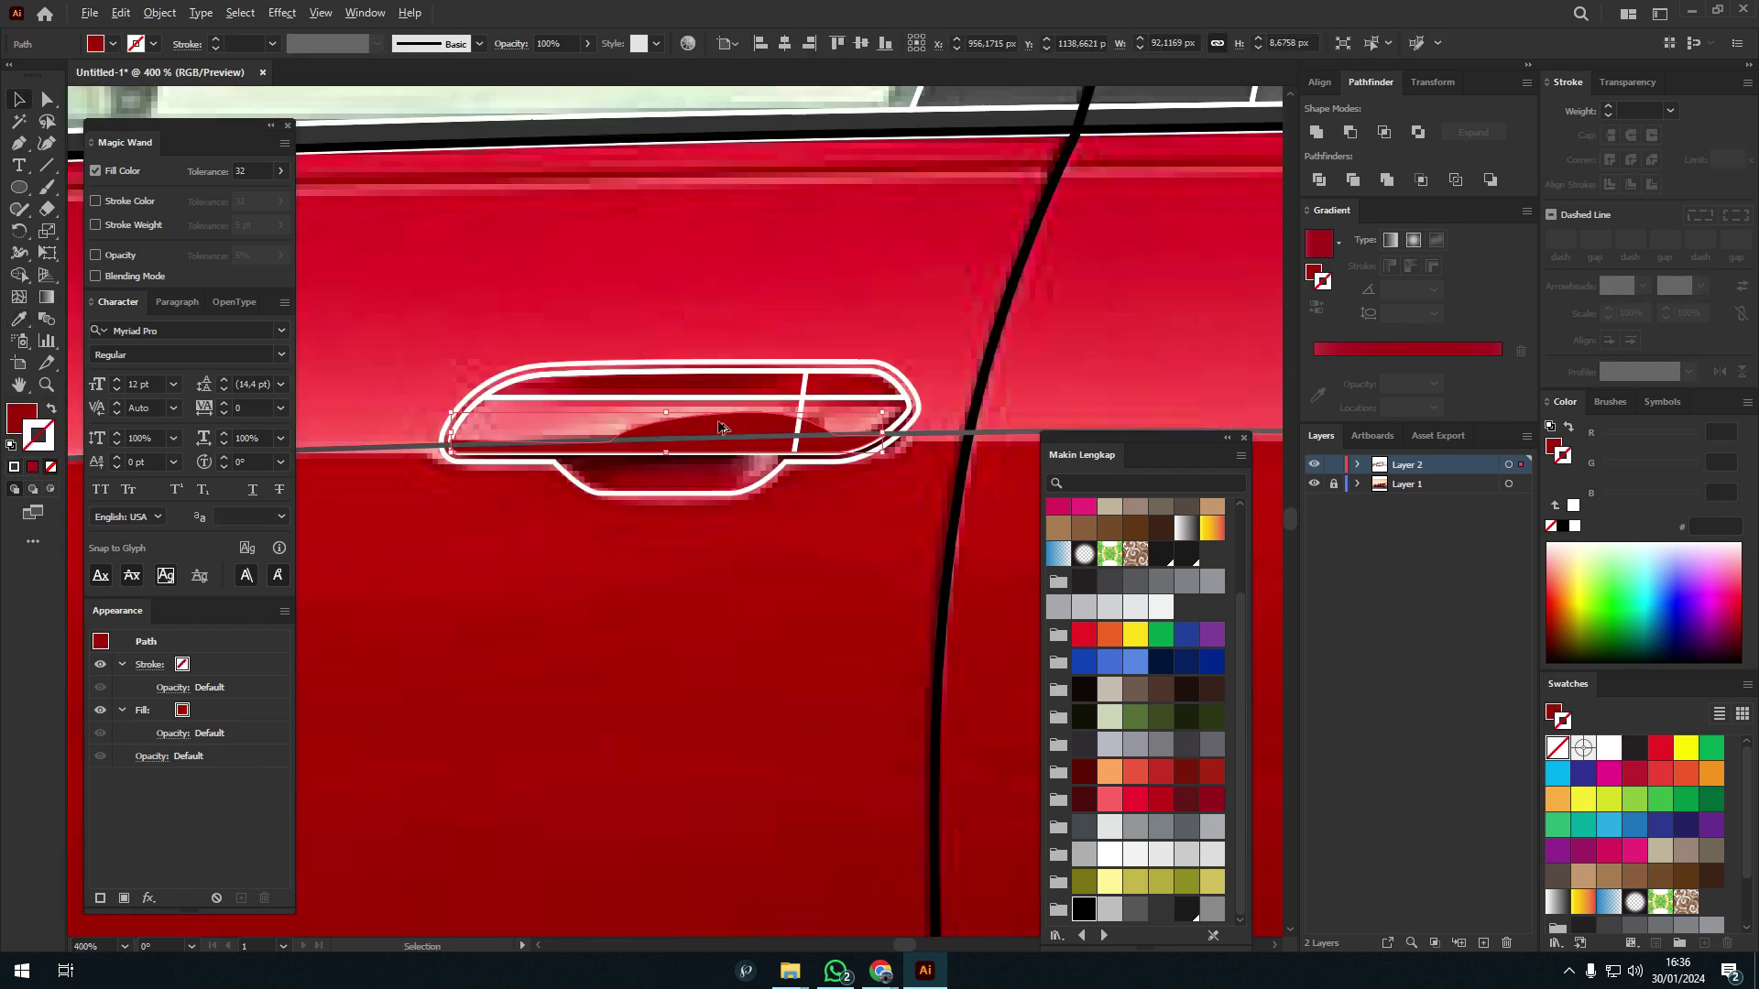
key("i")
left_click(527, 387)
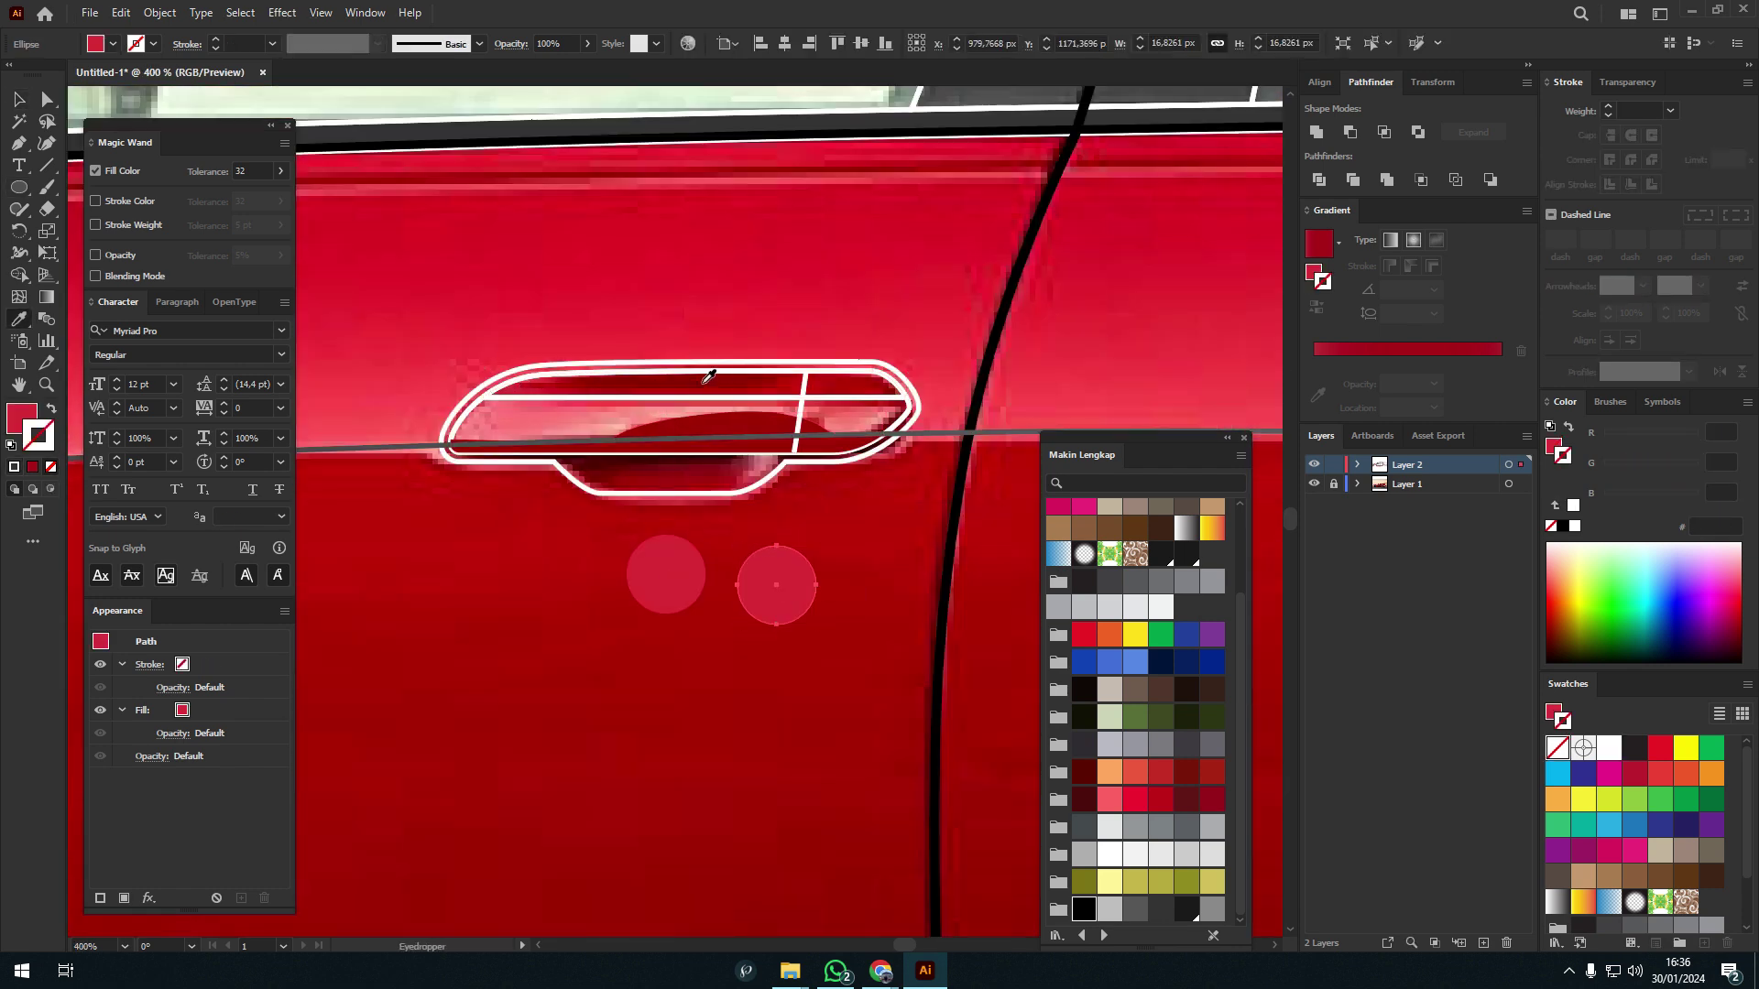
key("g")
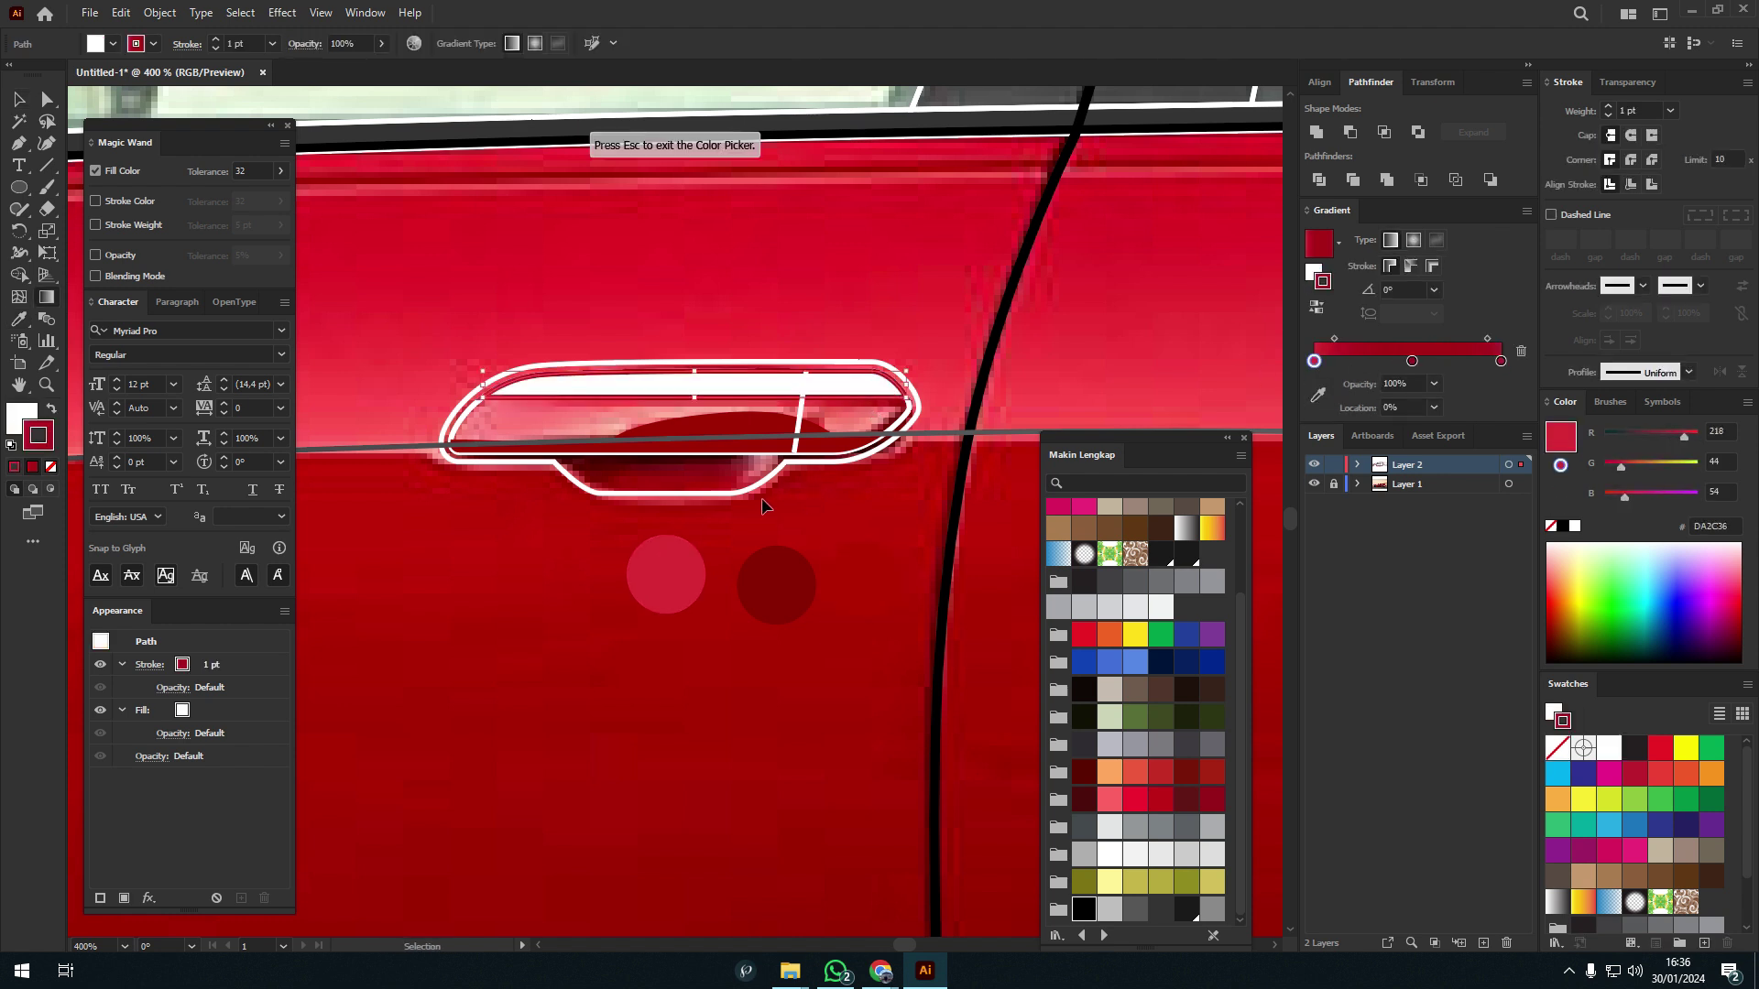
left_click(761, 502)
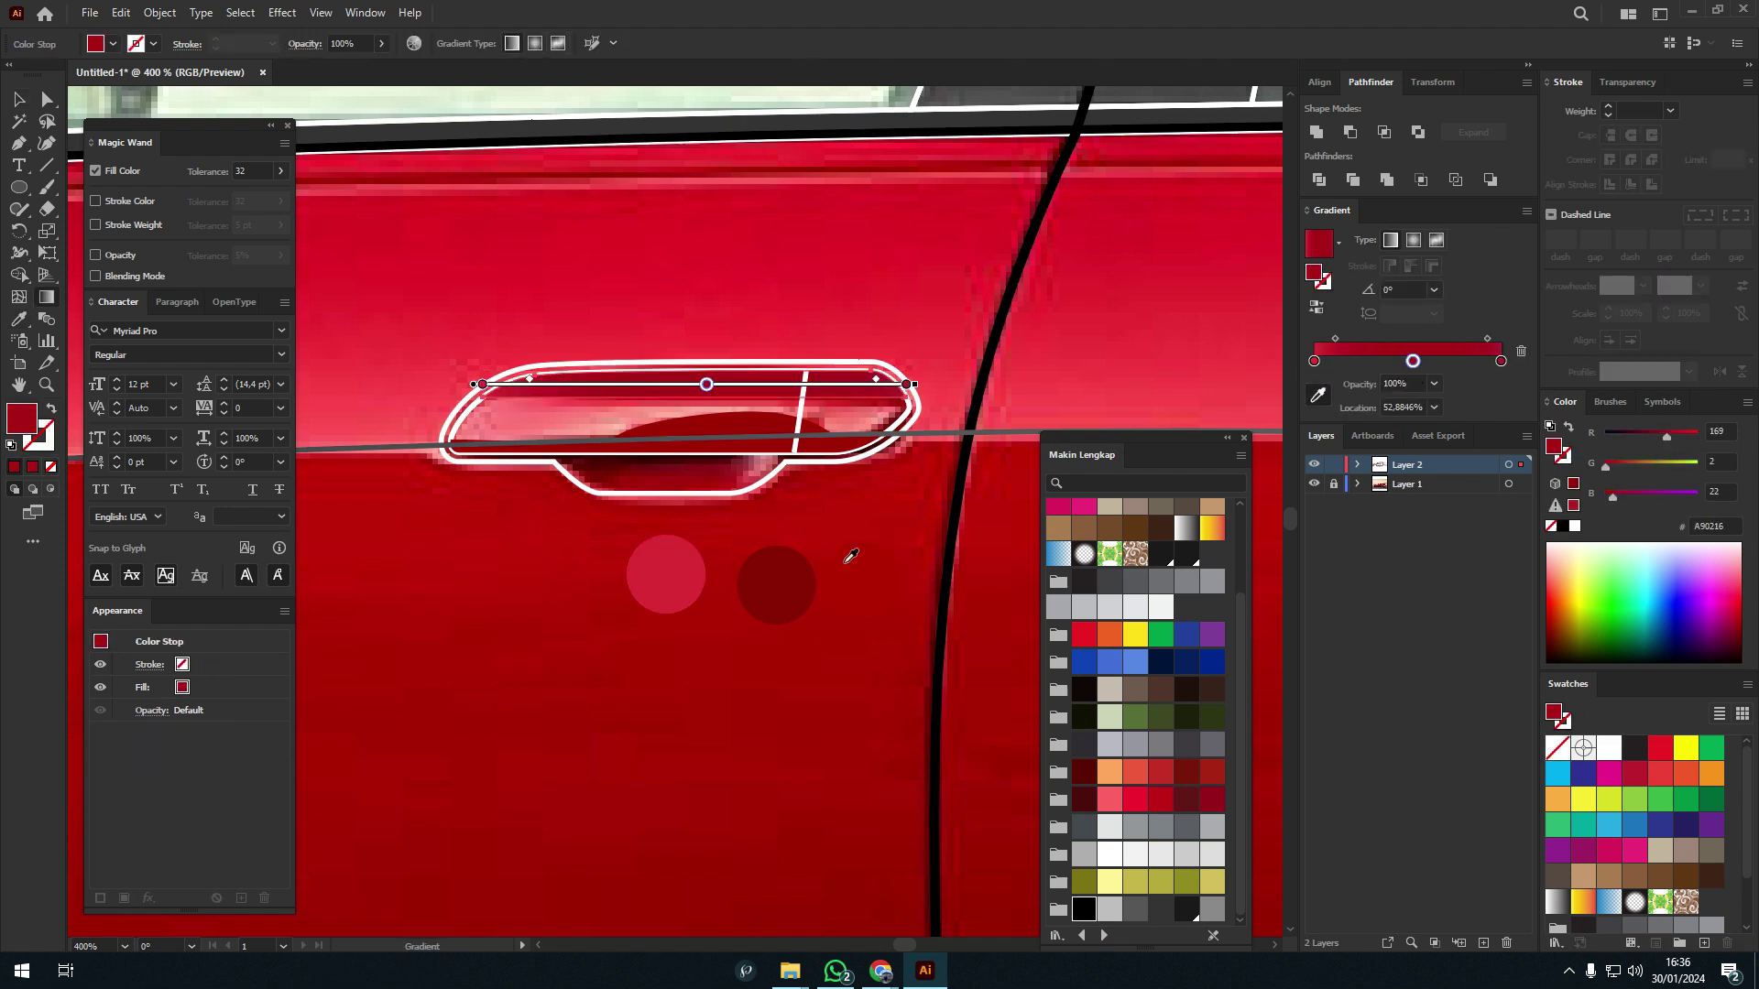
- Fill the sample circles with light pink and salmon, then sample pink into a handle gradient stop
key("i")
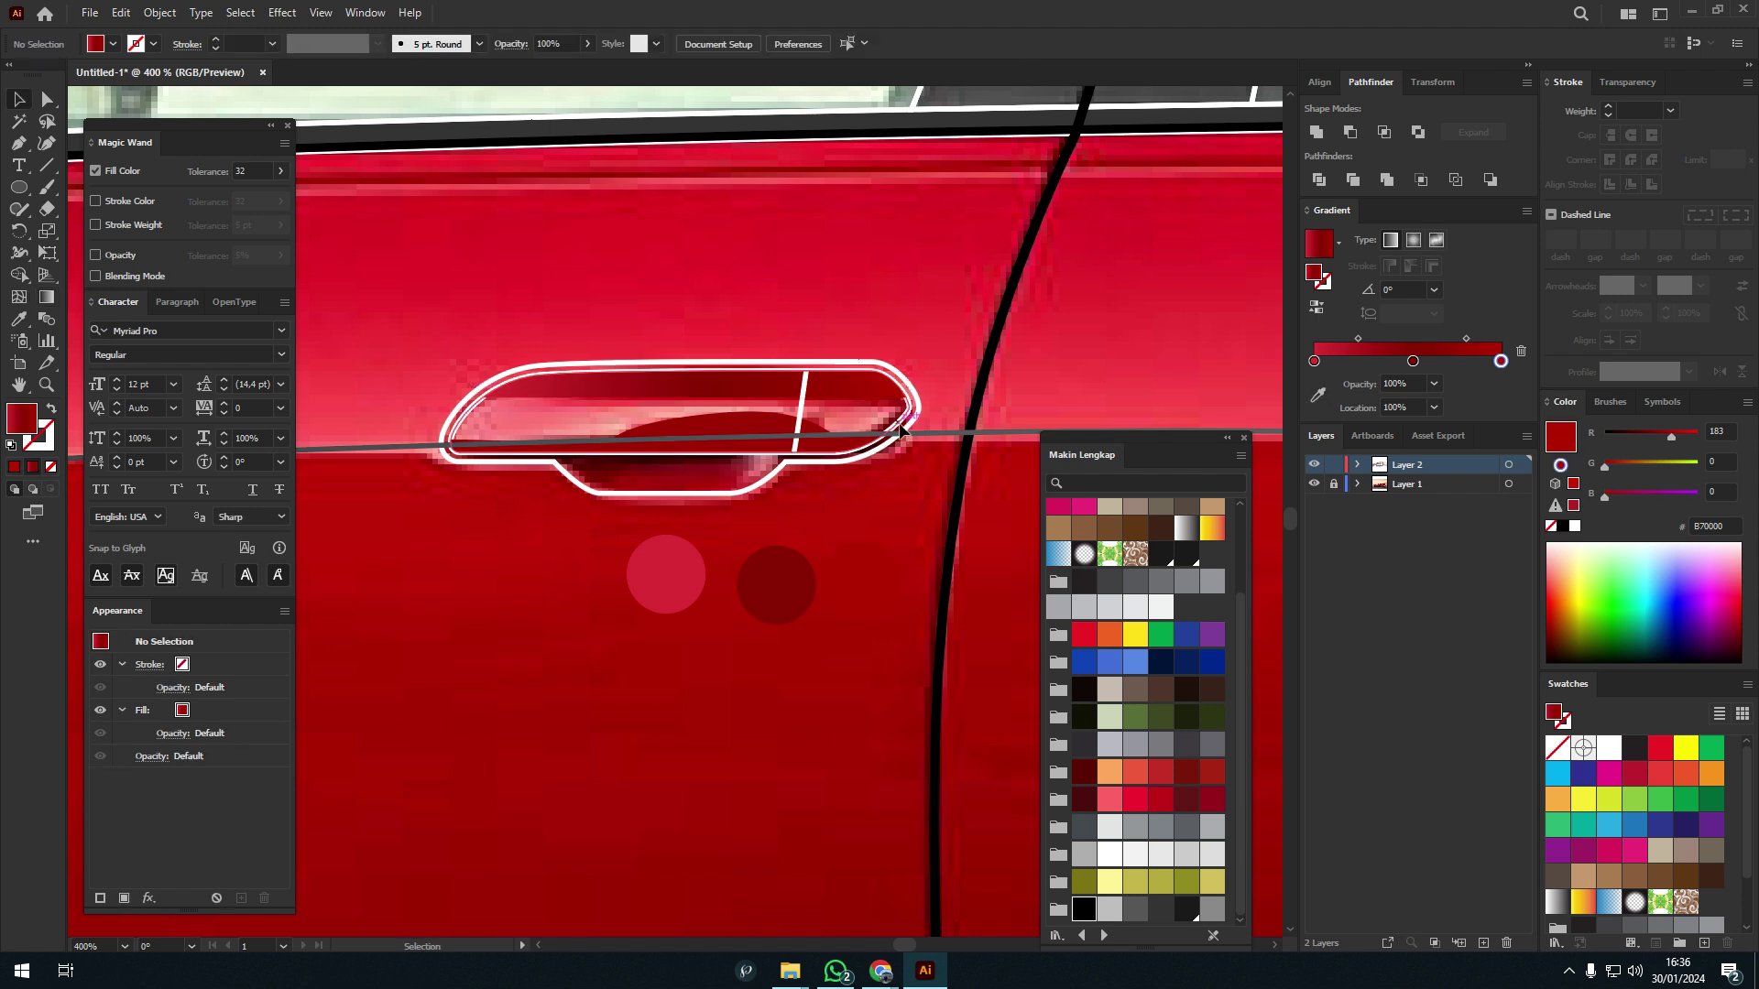
left_click(648, 551)
left_click(774, 577, "ctrl")
left_click(856, 410)
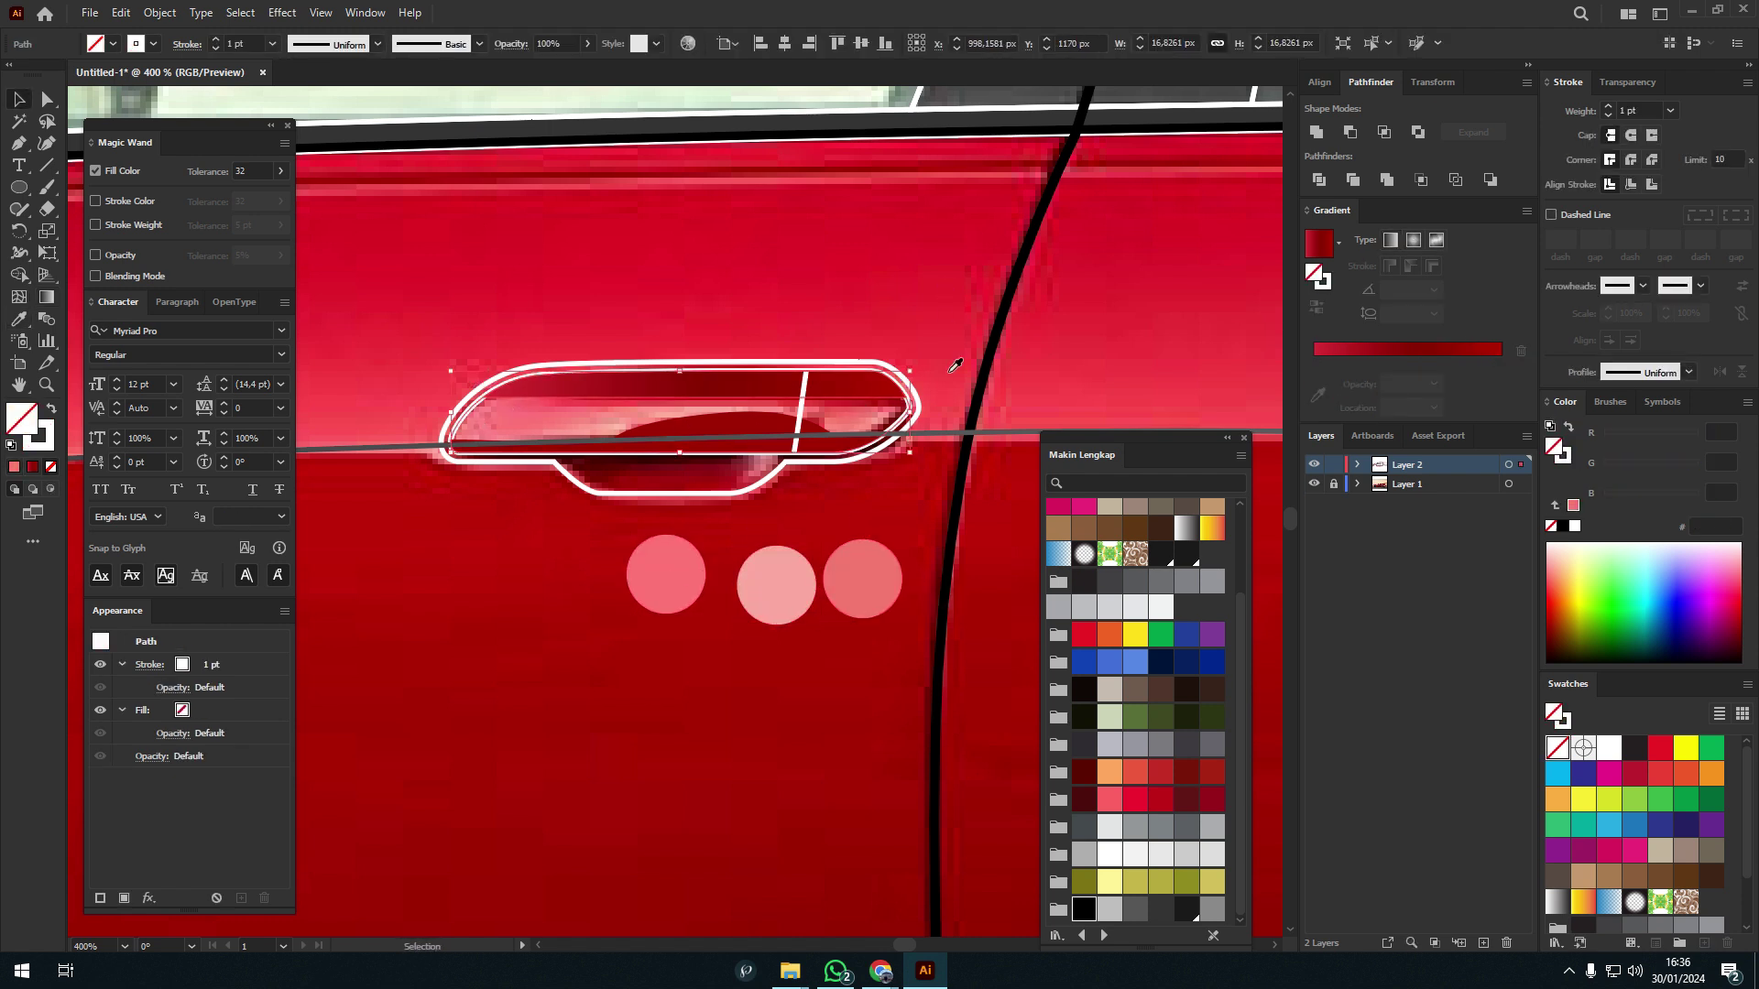
left_click(857, 411, "ctrl")
key("g")
left_click(1317, 395)
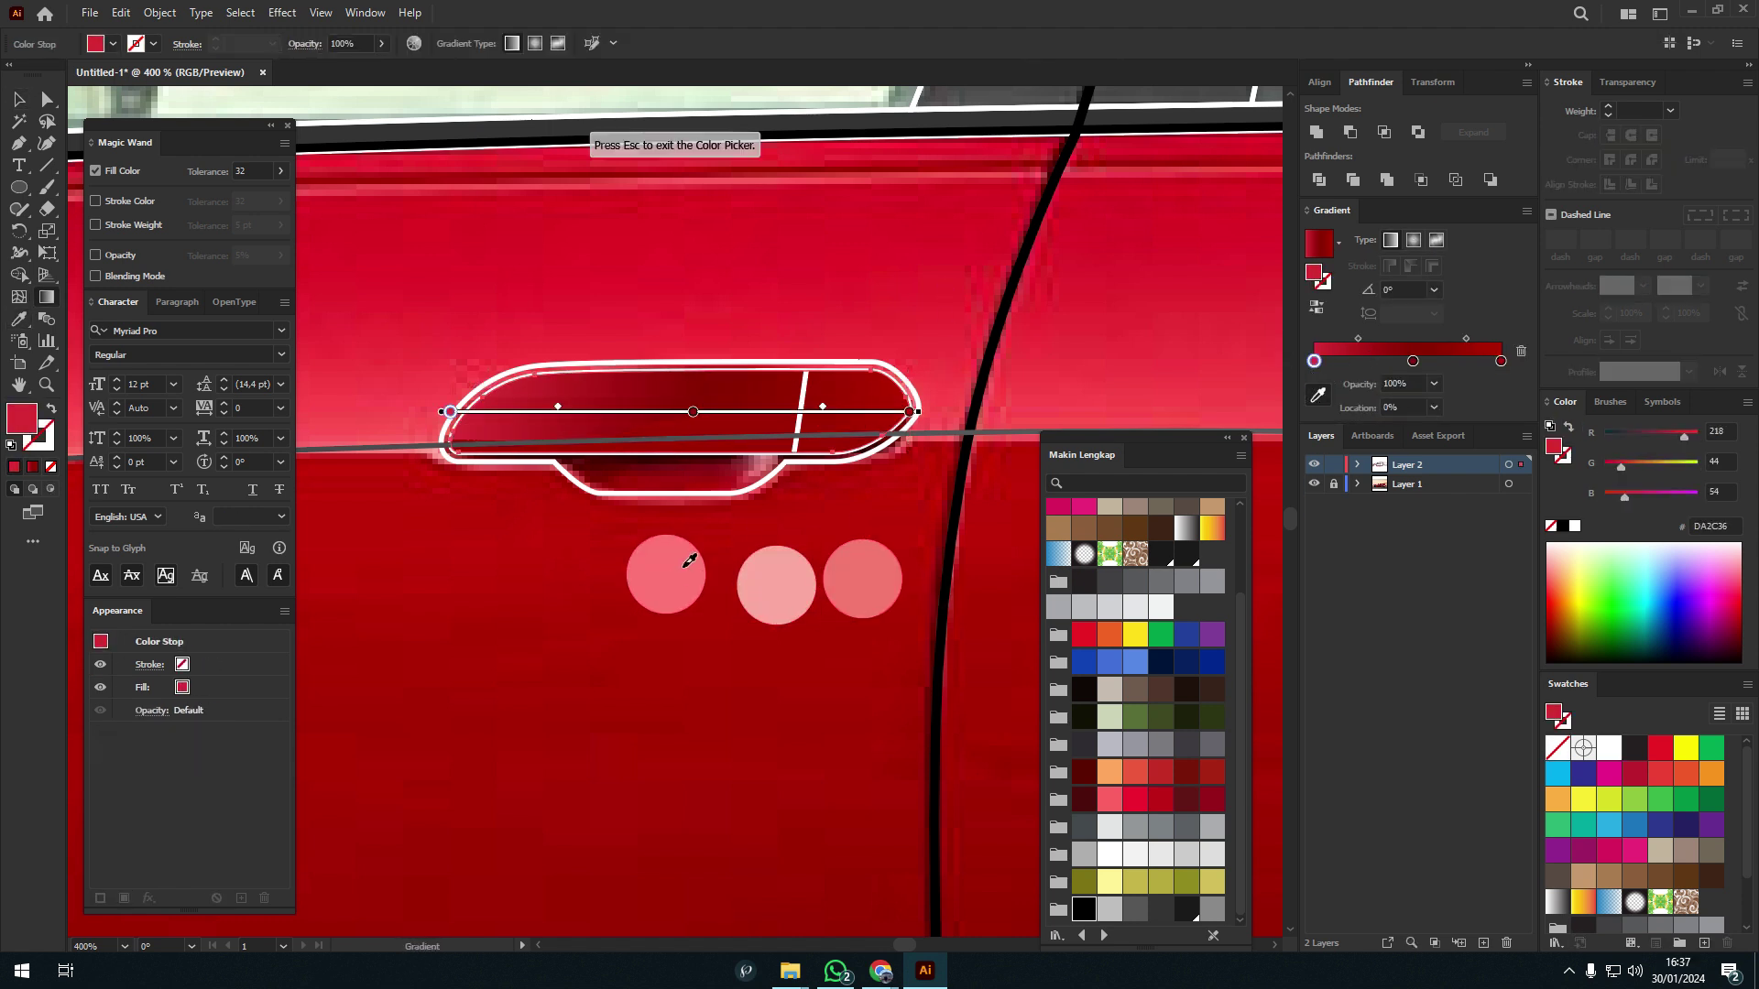
left_click(785, 577)
key("v")
- Give the front door handle a vertical gradient with a red bottom stop
scroll(785, 393, "down", 2)
left_click(700, 447)
scroll(701, 447, "up", 1)
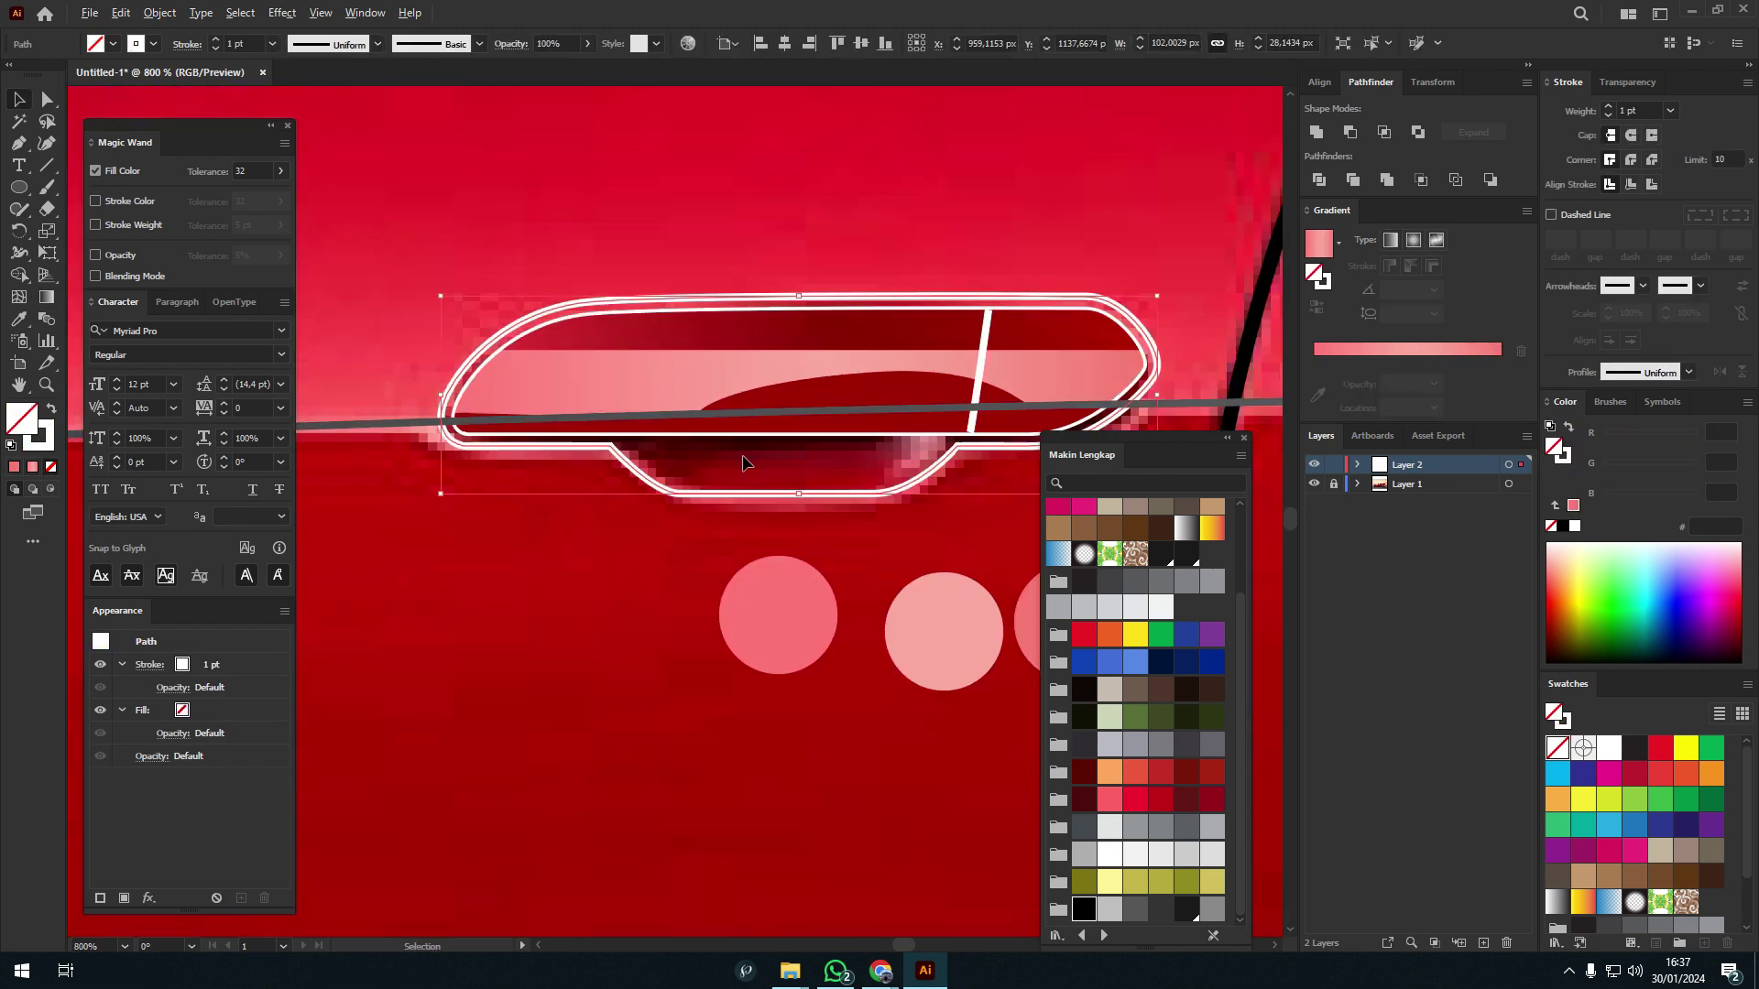
left_click(736, 558)
left_click(808, 480)
left_click(1427, 349)
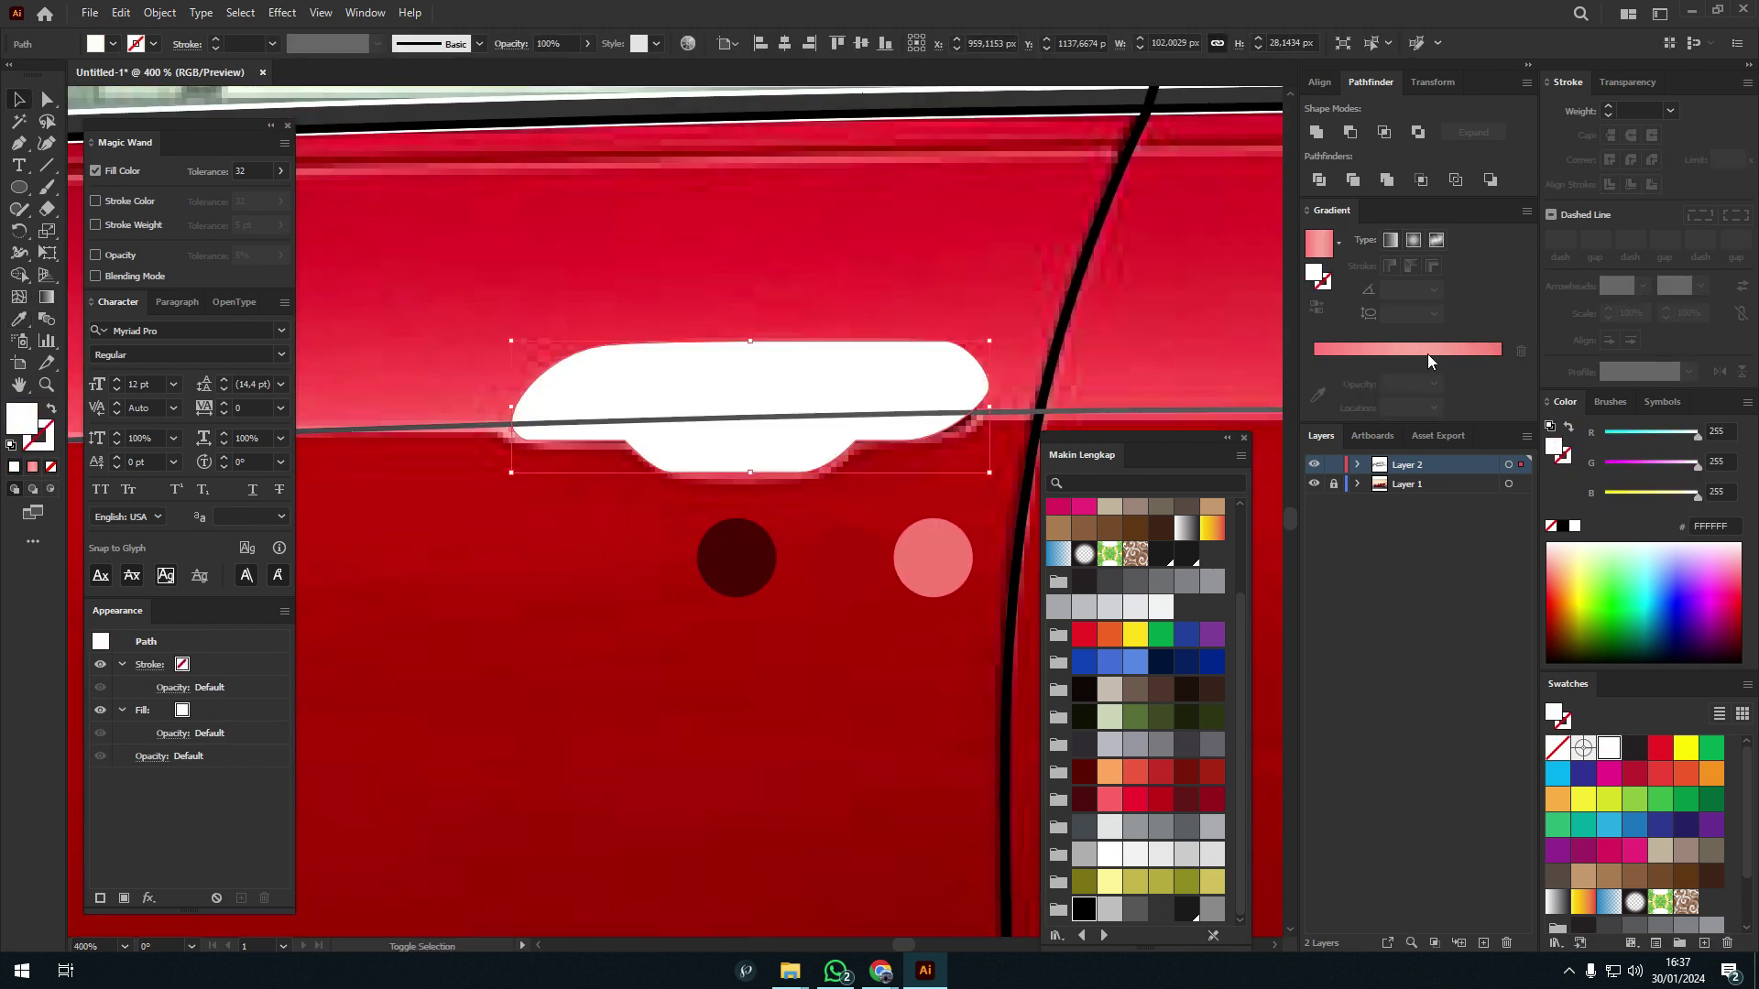
key("g")
left_click_drag(750, 332, 750, 487)
left_click(1412, 361)
left_click(1317, 395)
left_click(846, 561)
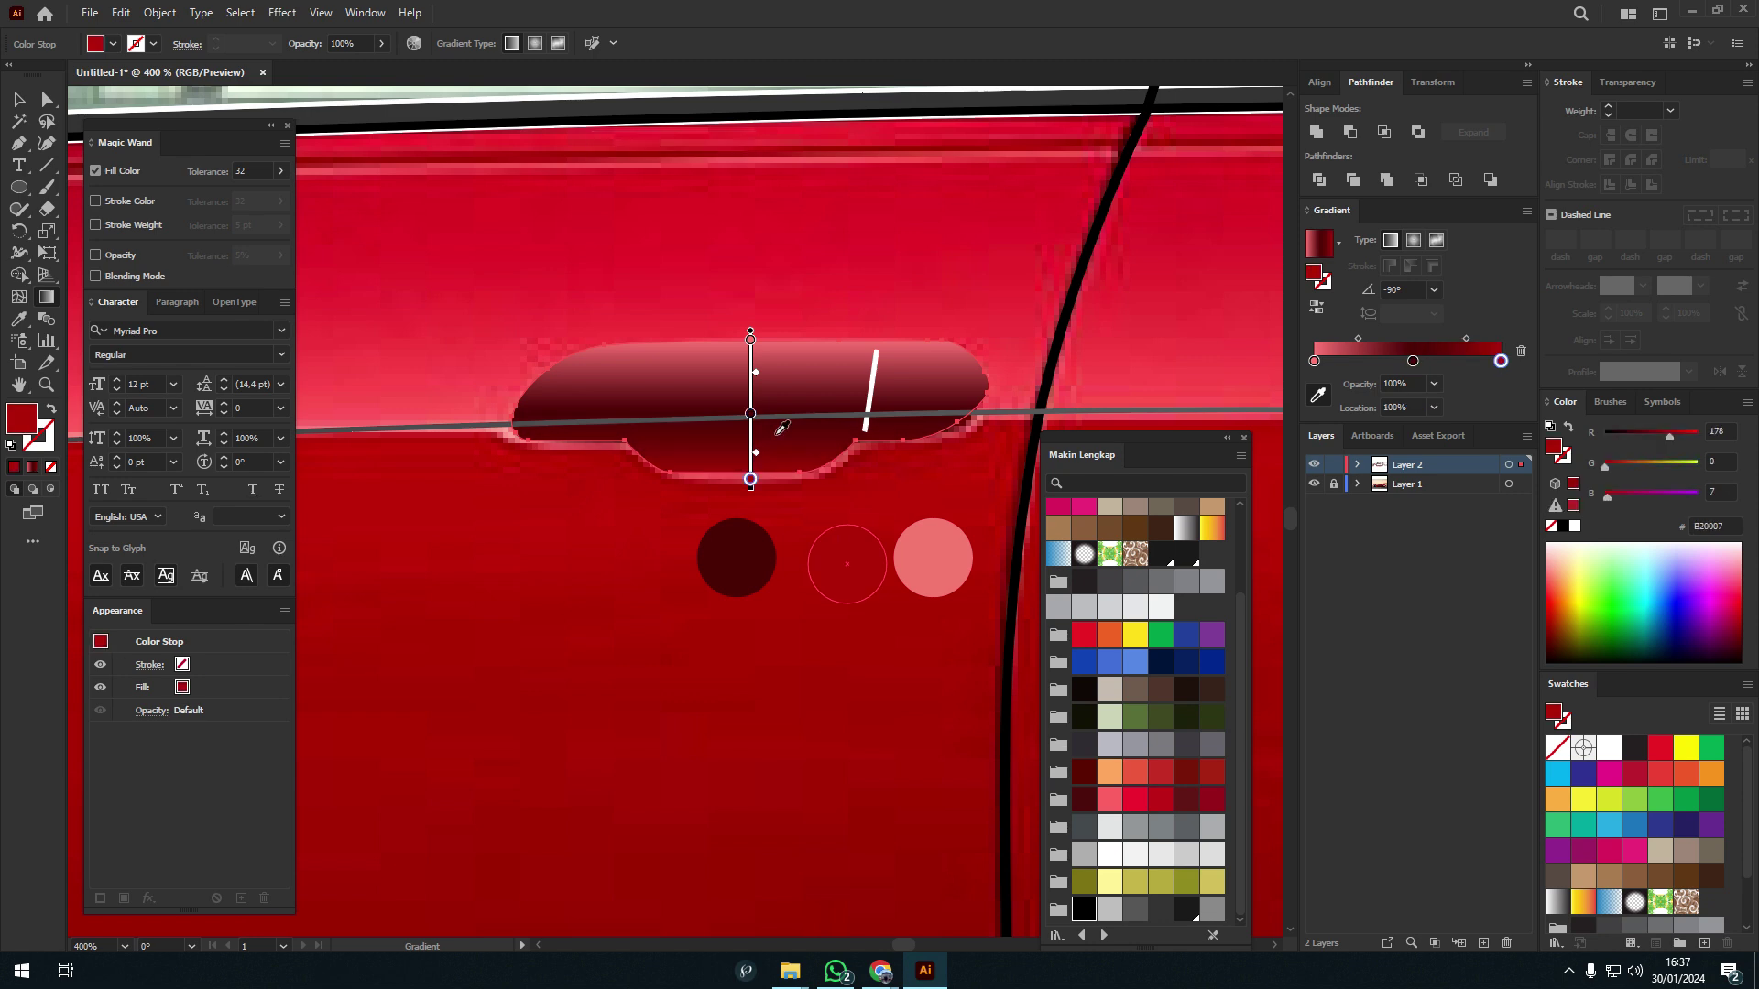
- Select the inner handle shape and zoom out to view the whole car
key("v")
left_click(679, 392)
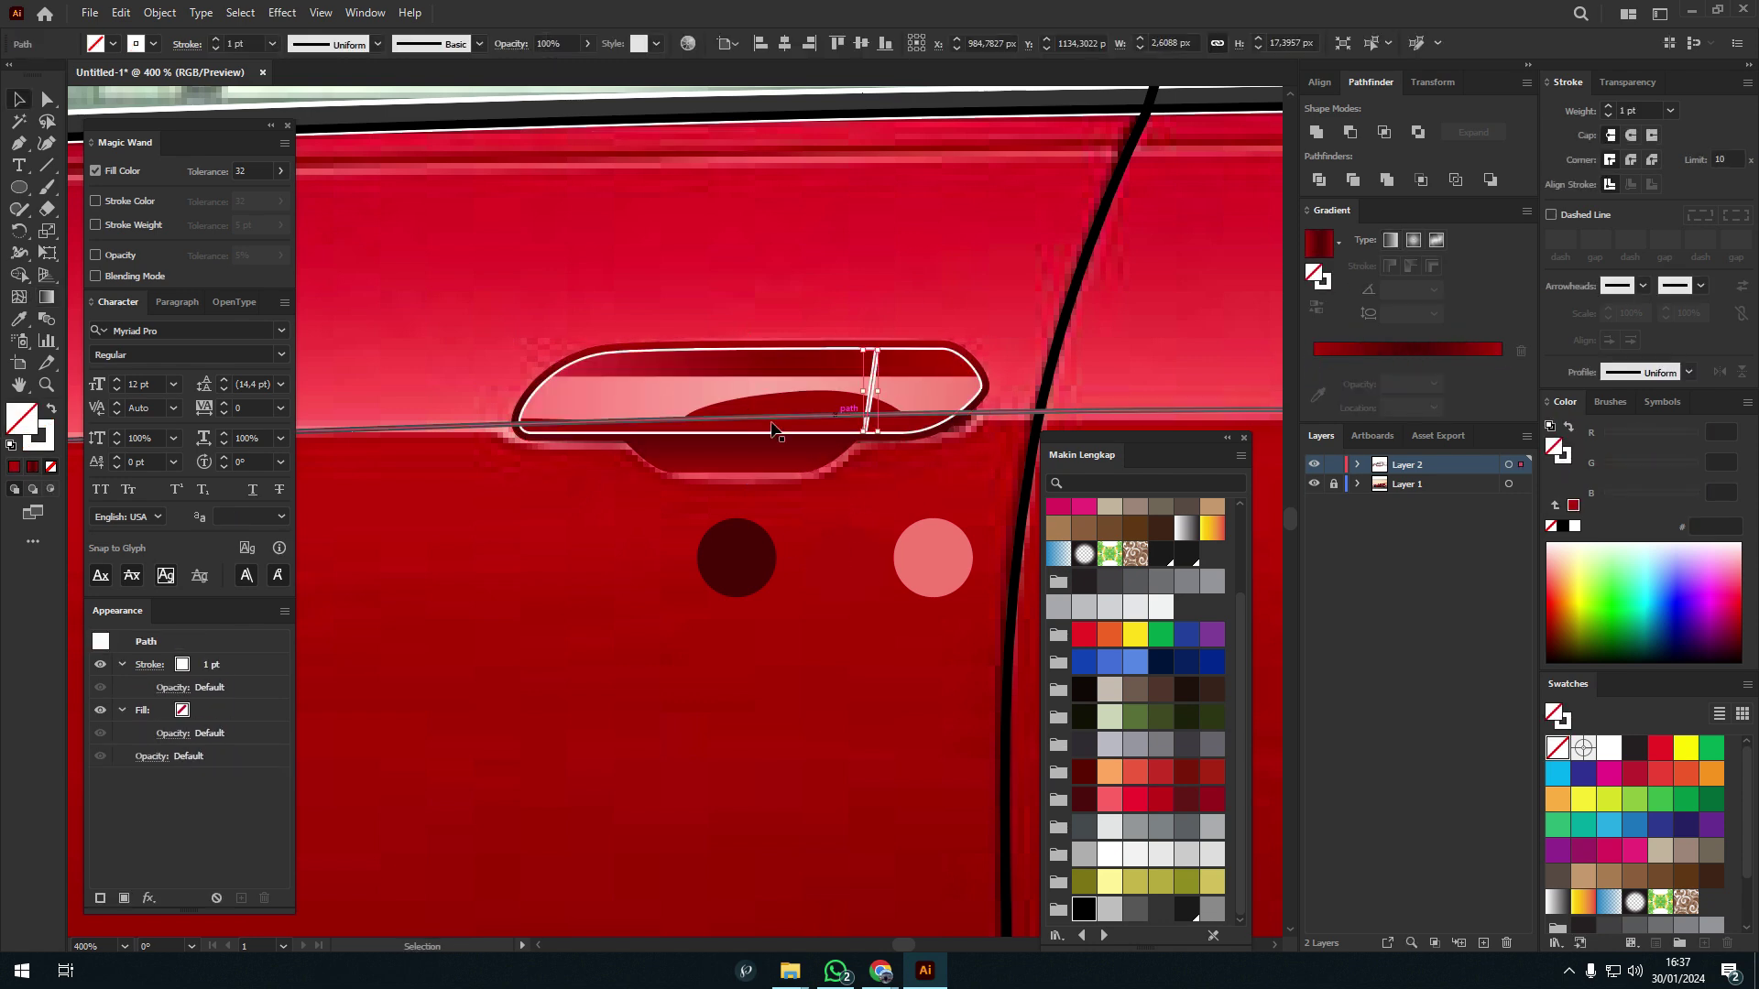
key("a")
key("ctrl+shift+a")
- Redrag the inner handle's gradient so it runs vertically down the handle
scroll(668, 421, "down", 5)
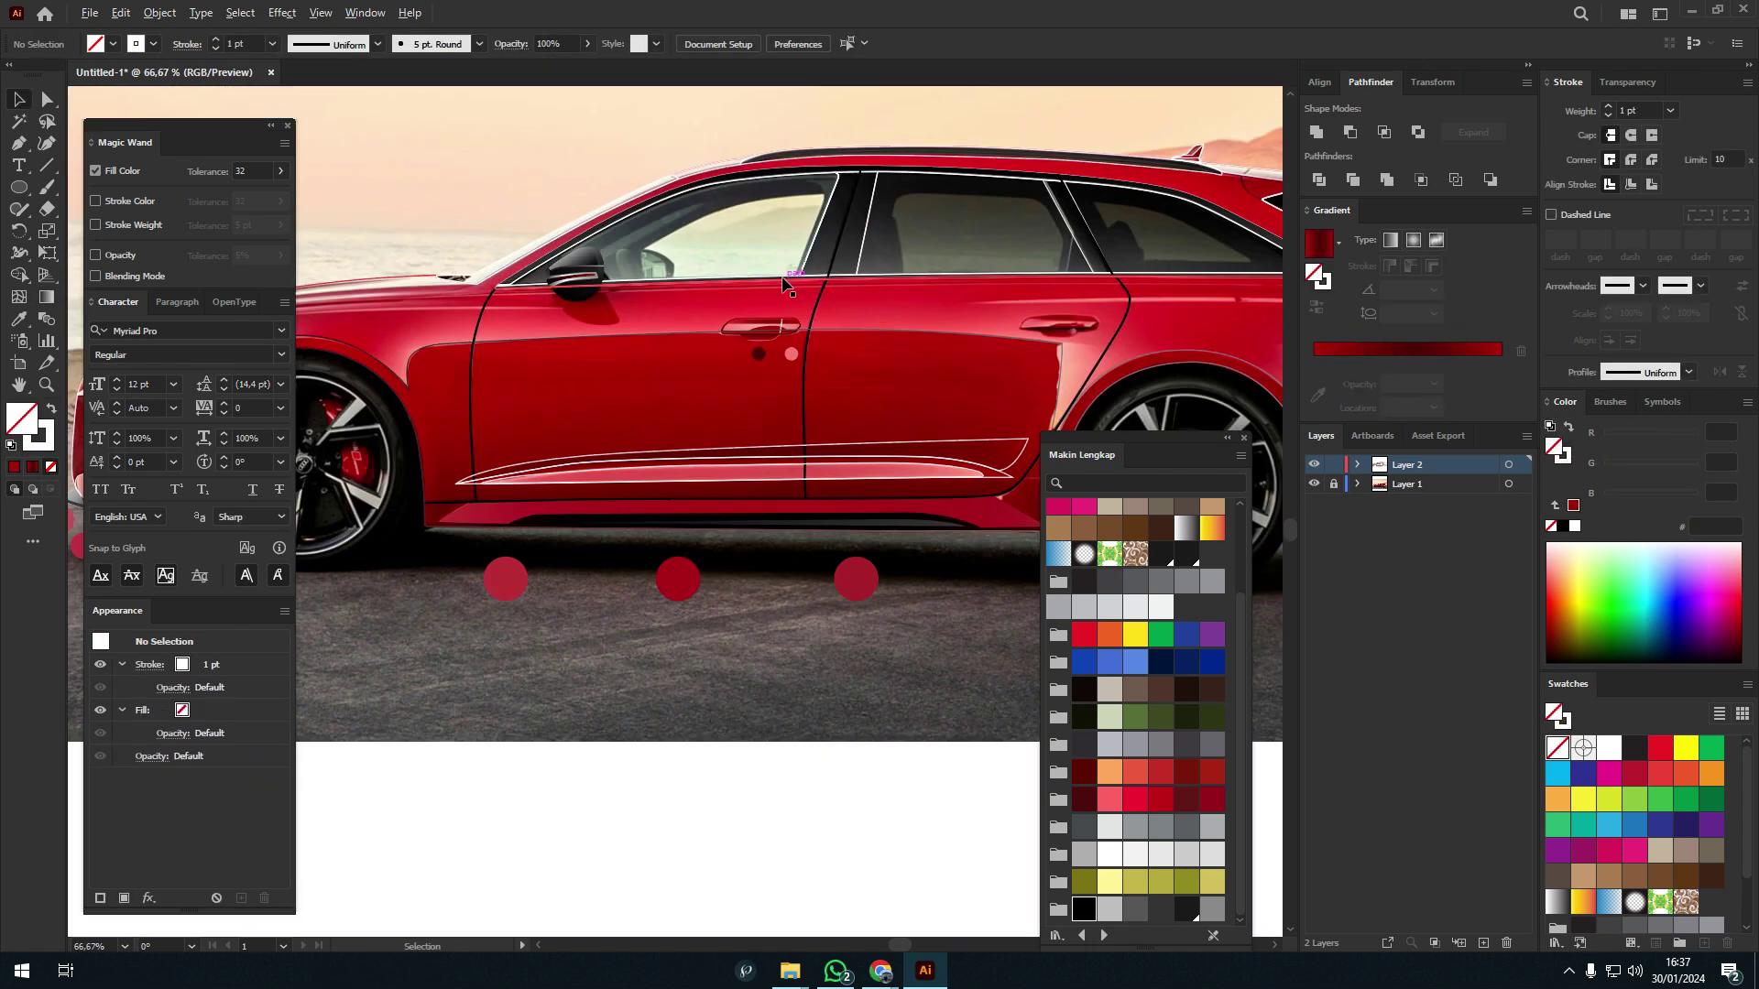
scroll(653, 444, "up", 6)
left_click(653, 445)
key("g")
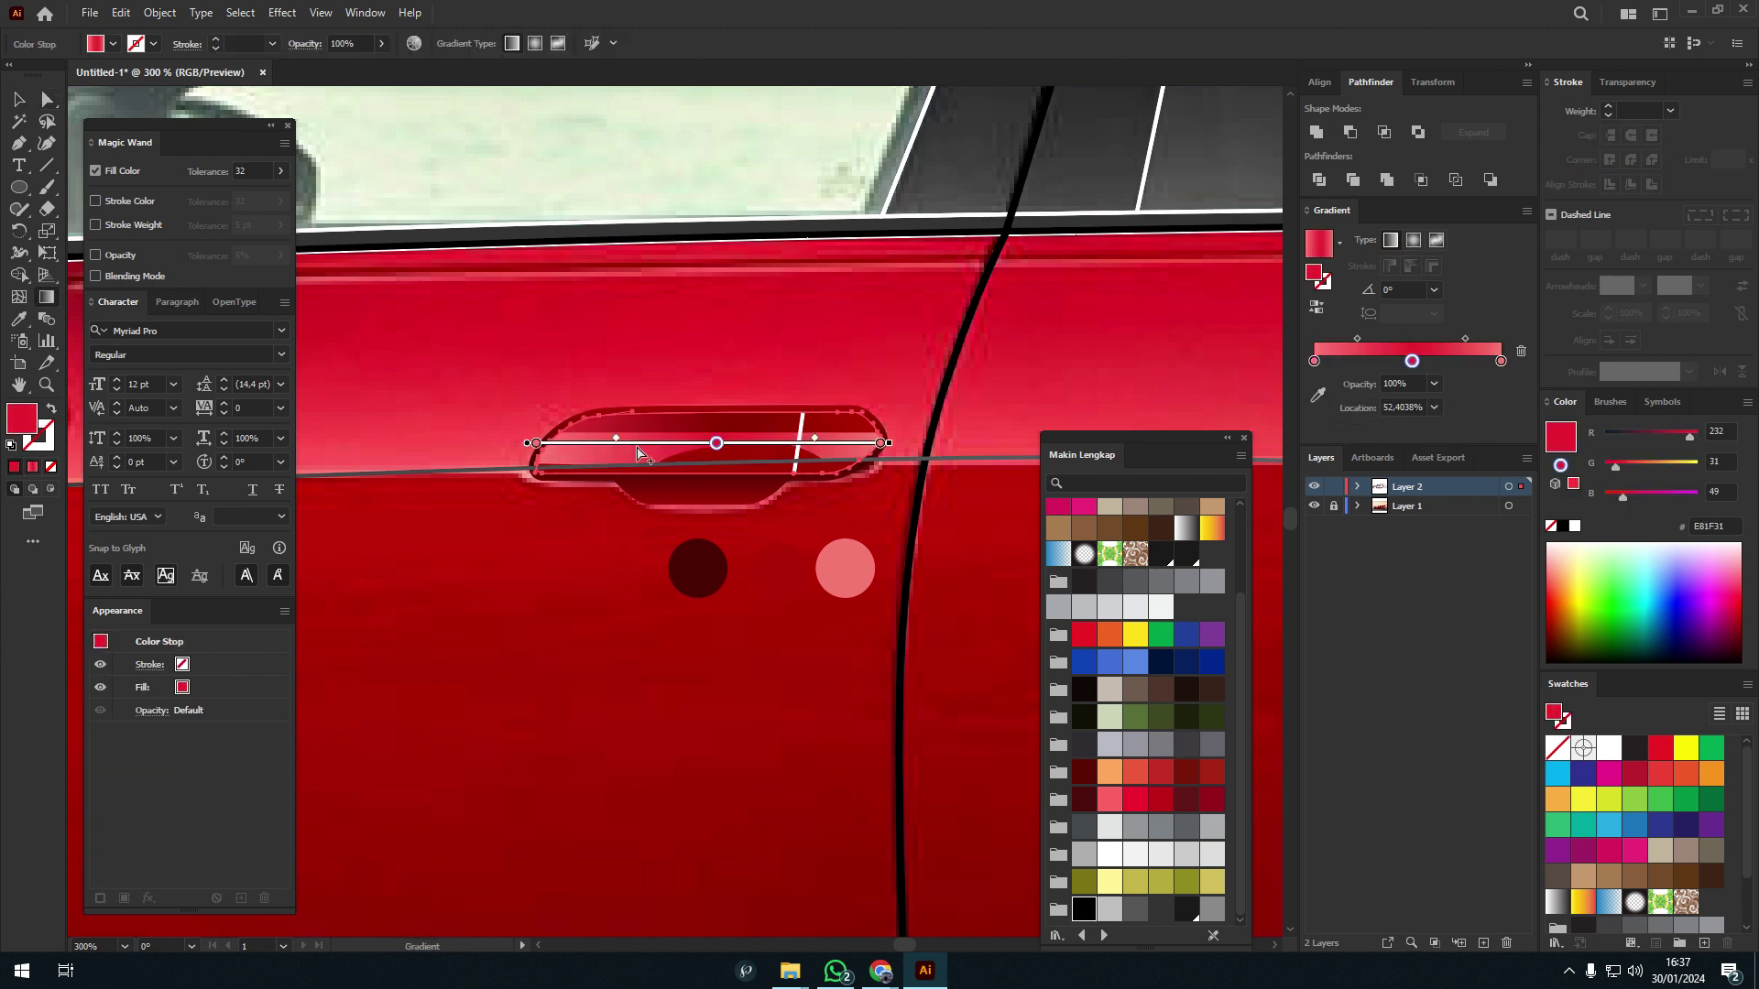
key("v")
left_click(799, 438)
scroll(799, 430, "up", 4)
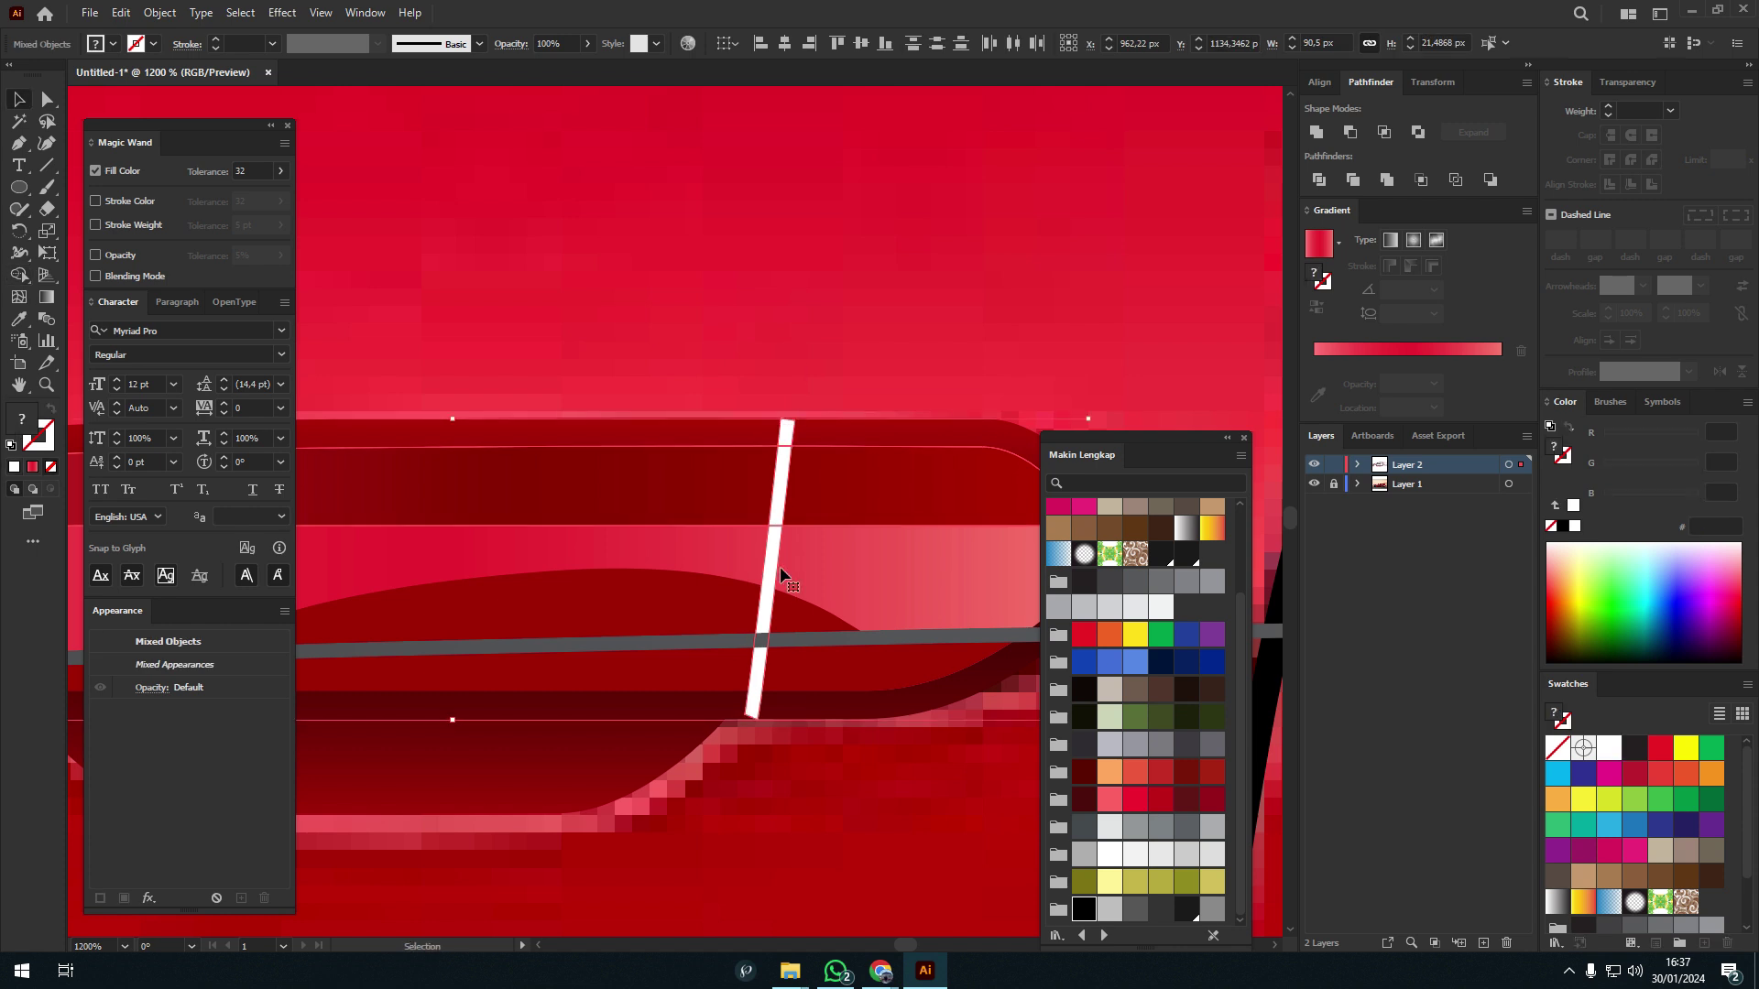
left_click(828, 364)
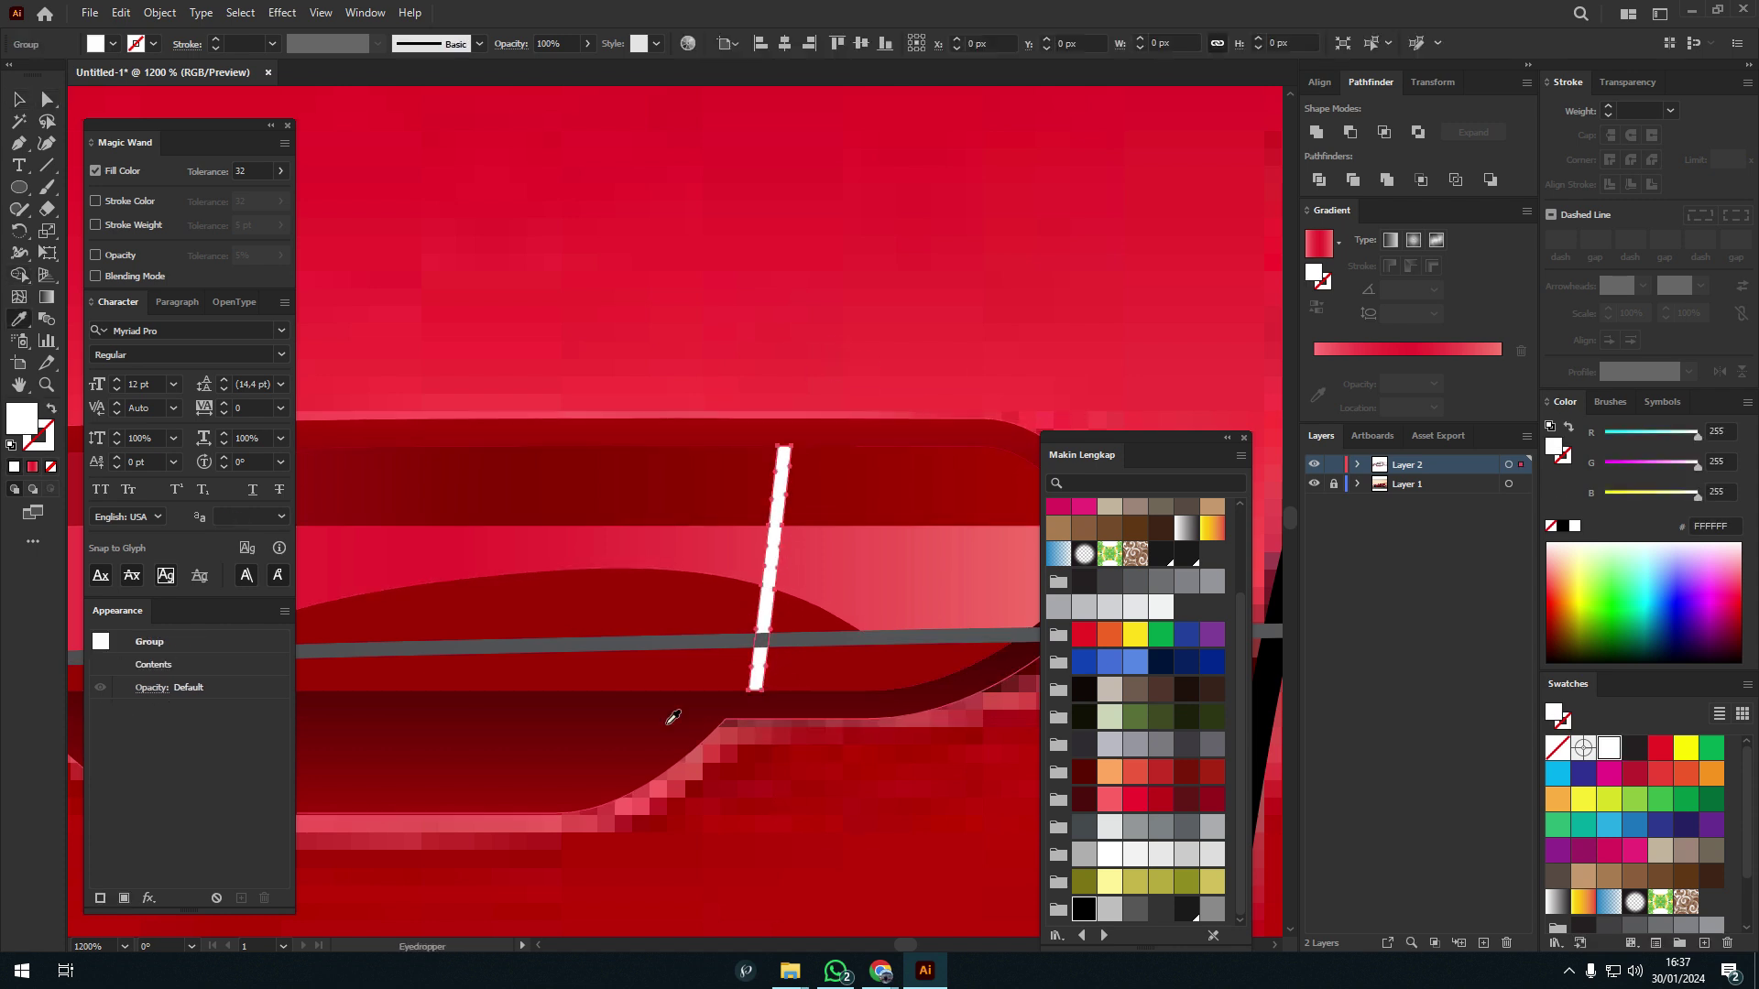
scroll(783, 427, "down", 3)
left_click_drag(777, 420, 777, 616)
scroll(976, 518, "down", 4)
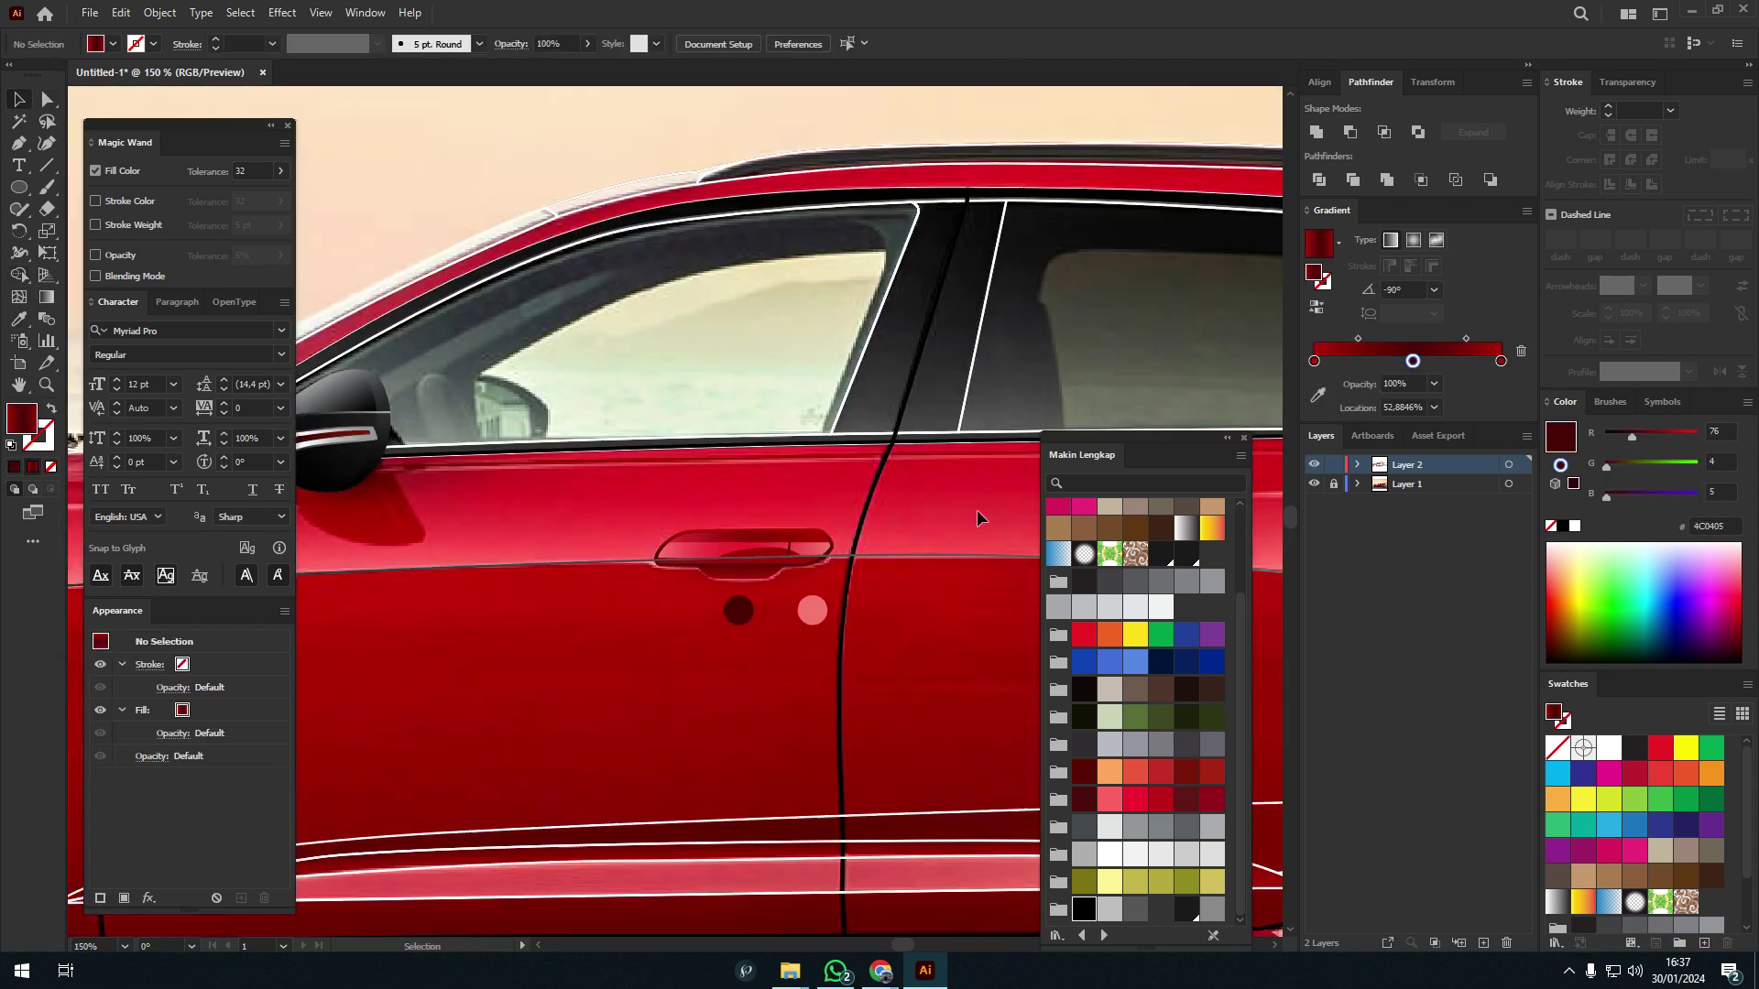
- Alt-drag a copy of the grouped door handle onto the rear door
left_click(821, 577)
scroll(711, 511, "down", 2)
scroll(617, 531, "up", 3)
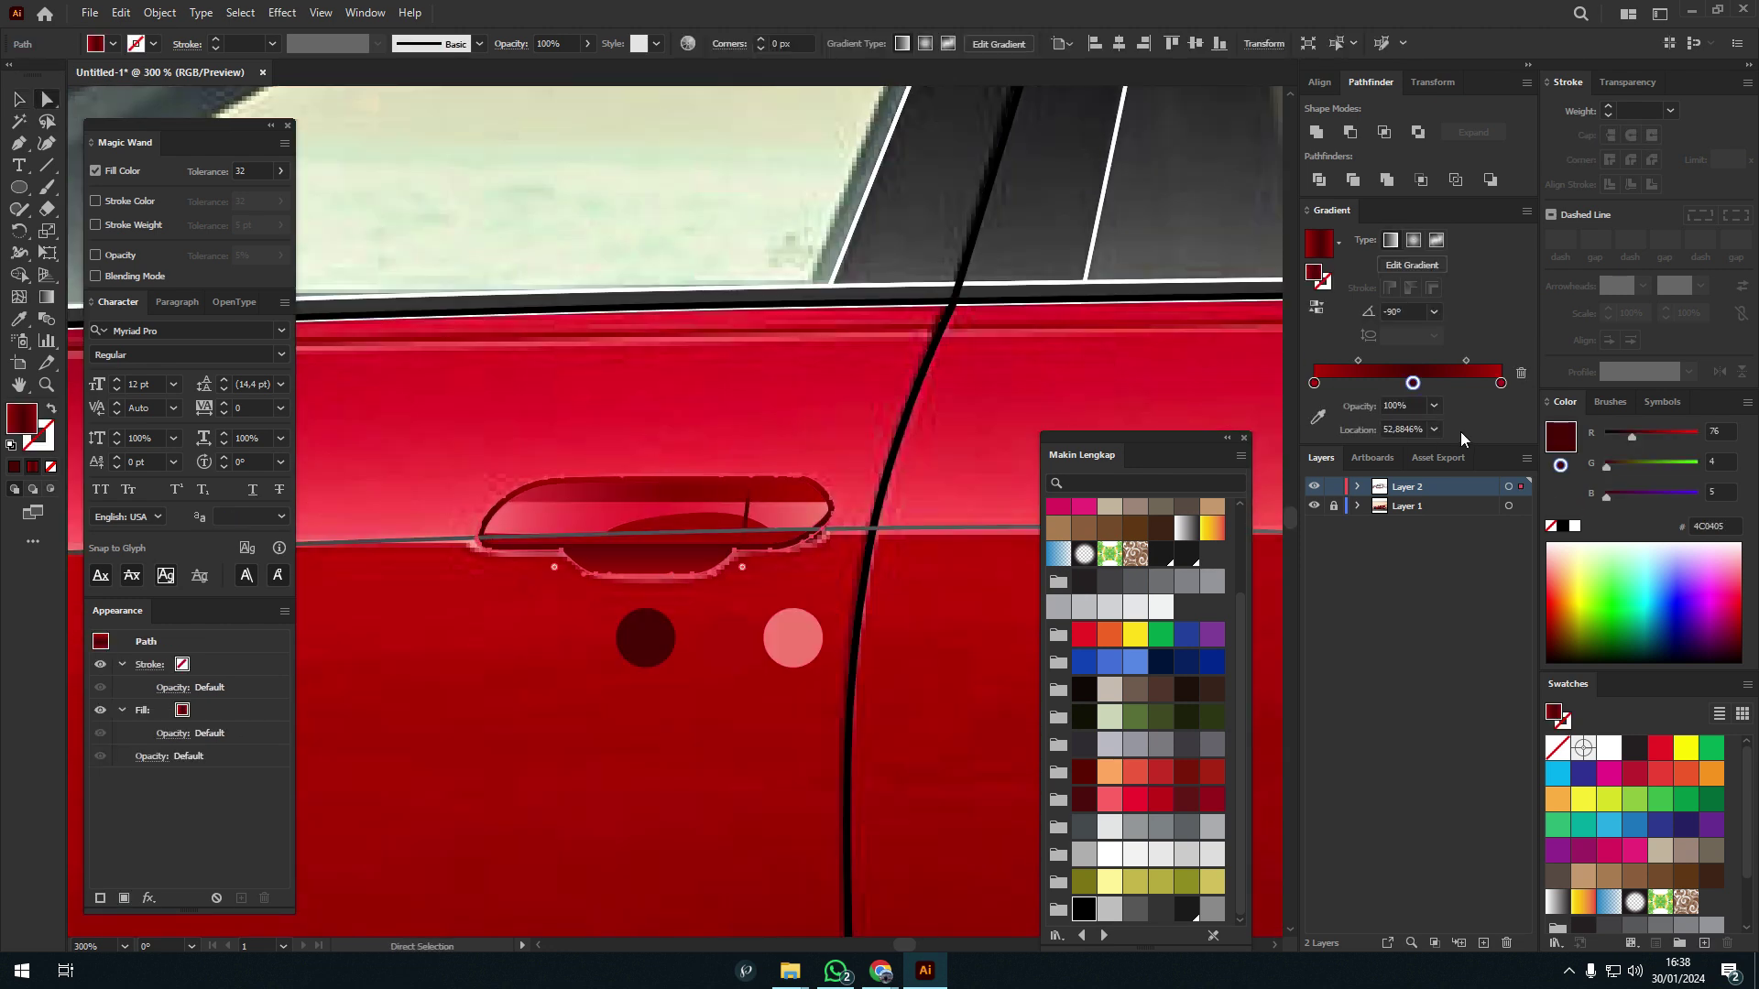
key("v")
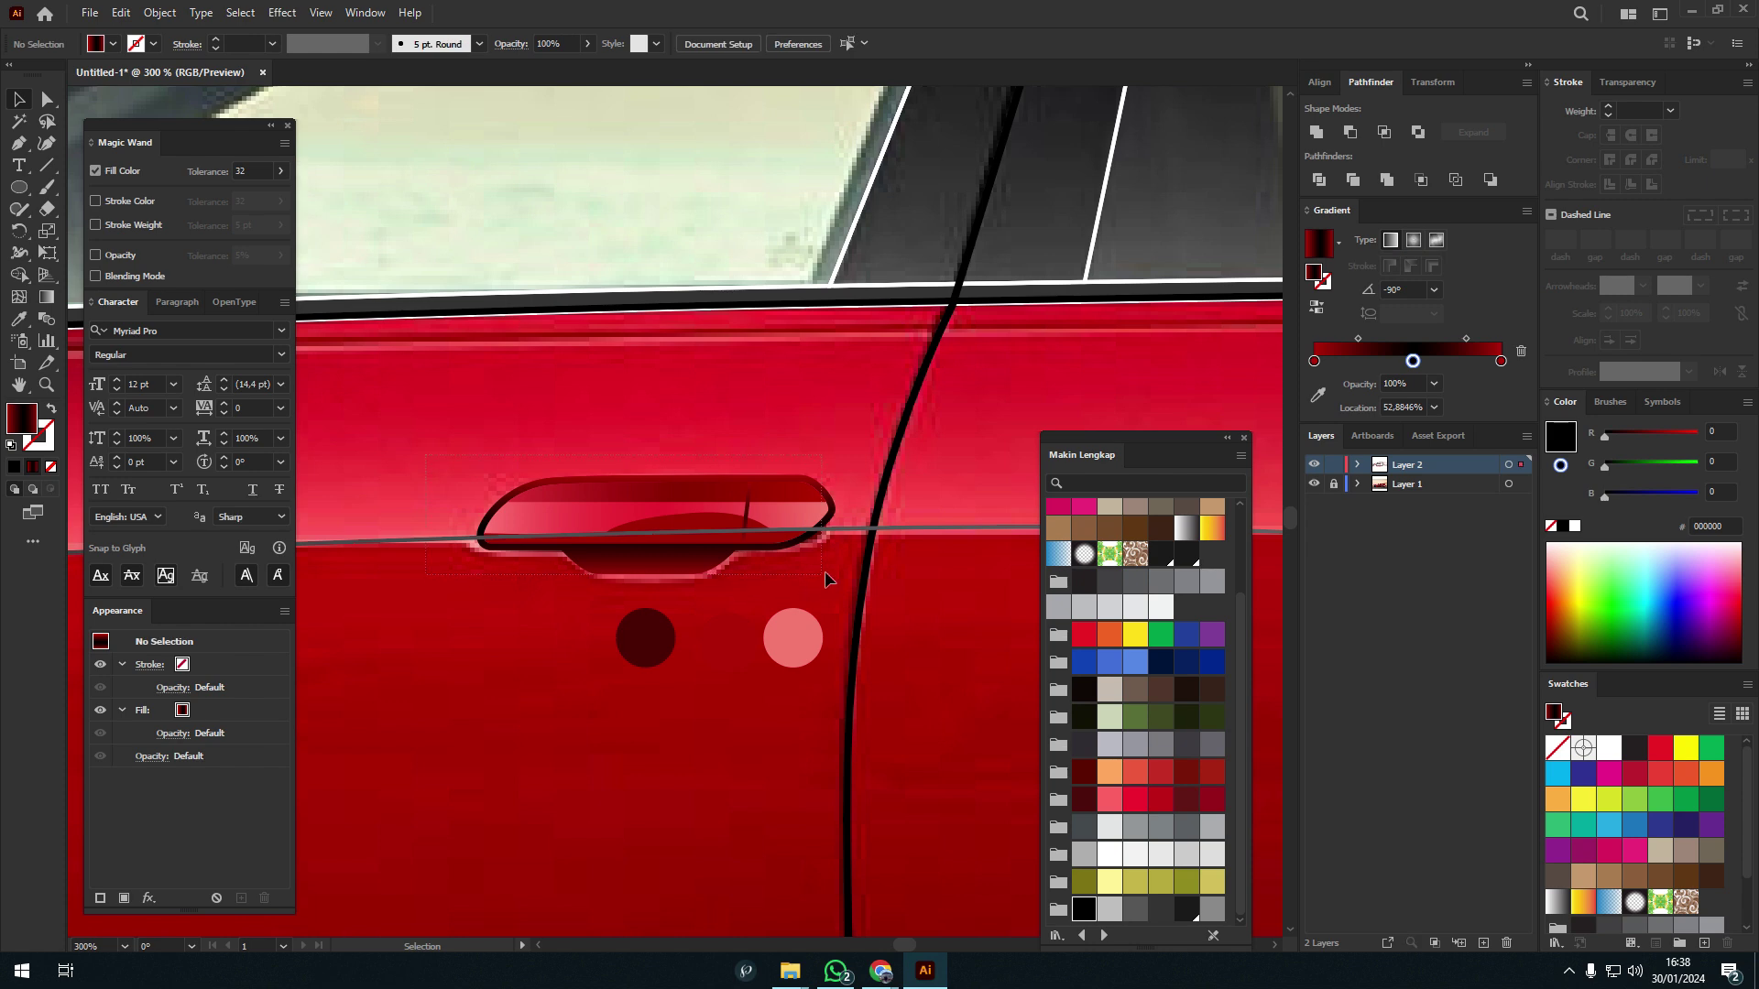
left_click(659, 513)
scroll(659, 513, "down", 3)
left_click_drag(440, 522, 905, 514)
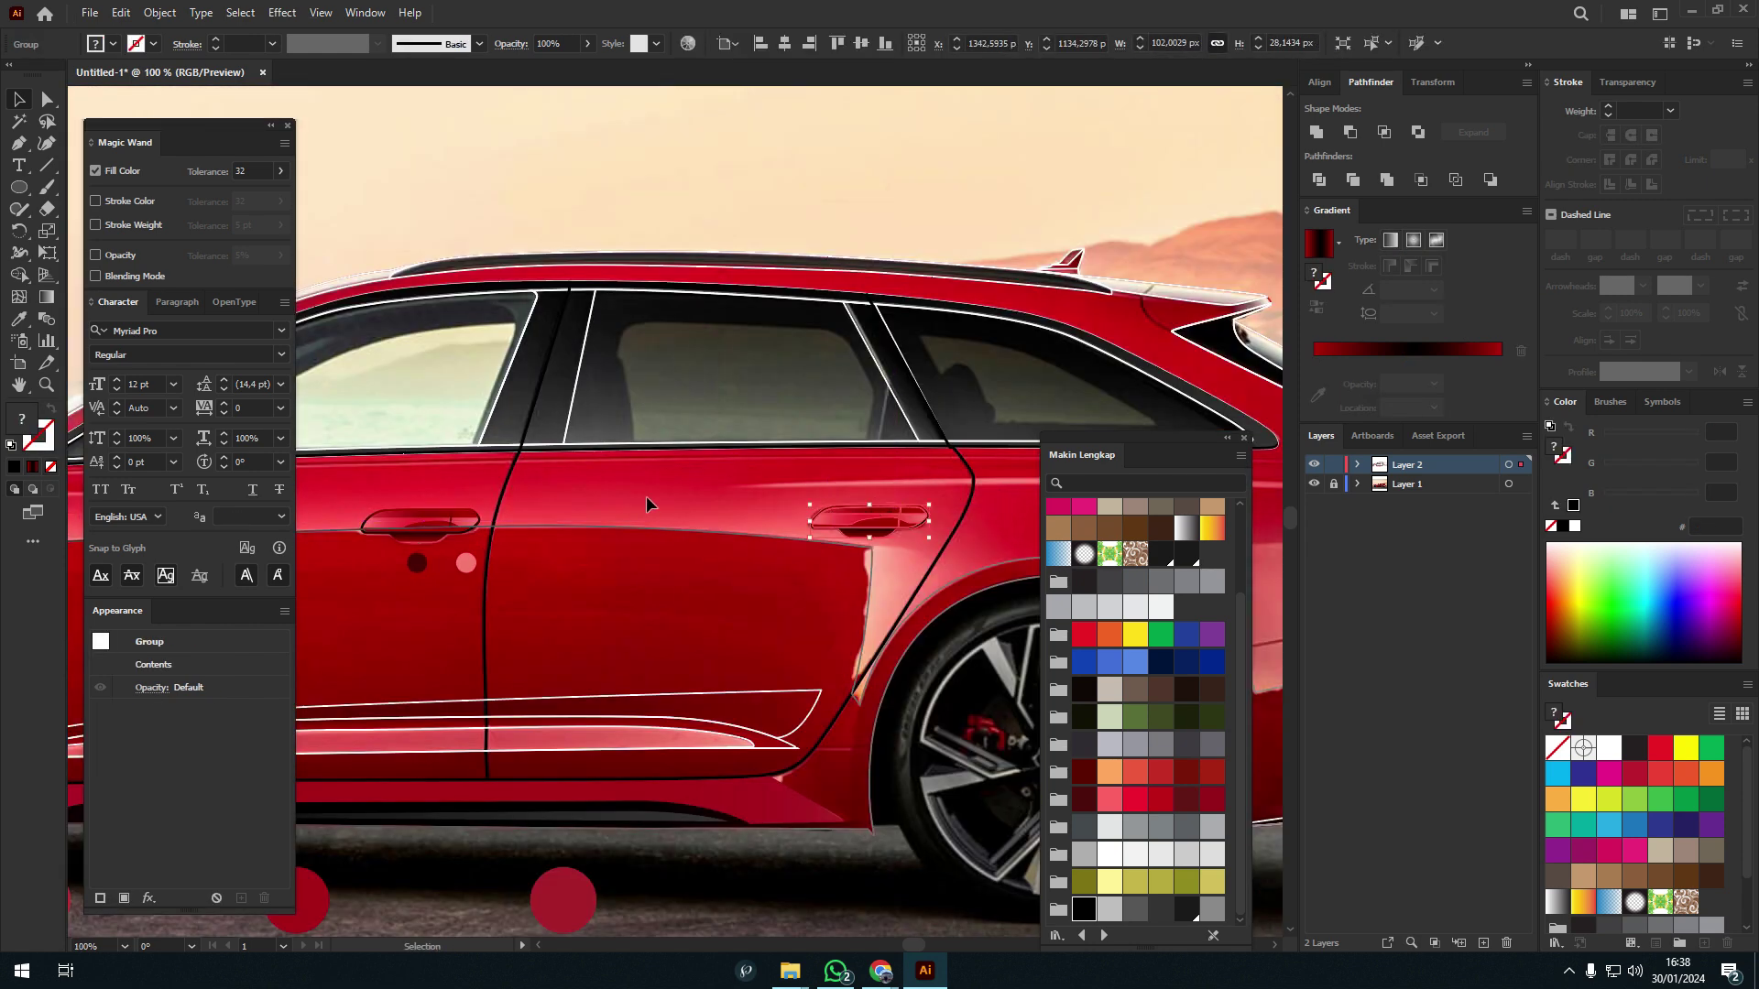
- Pen-trace a curved path from the front bumper along the front wheel arch
scroll(646, 496, "left", 5)
scroll(646, 496, "left", 5)
scroll(646, 496, "left", 5)
scroll(866, 406, "left", 5)
left_click(866, 406)
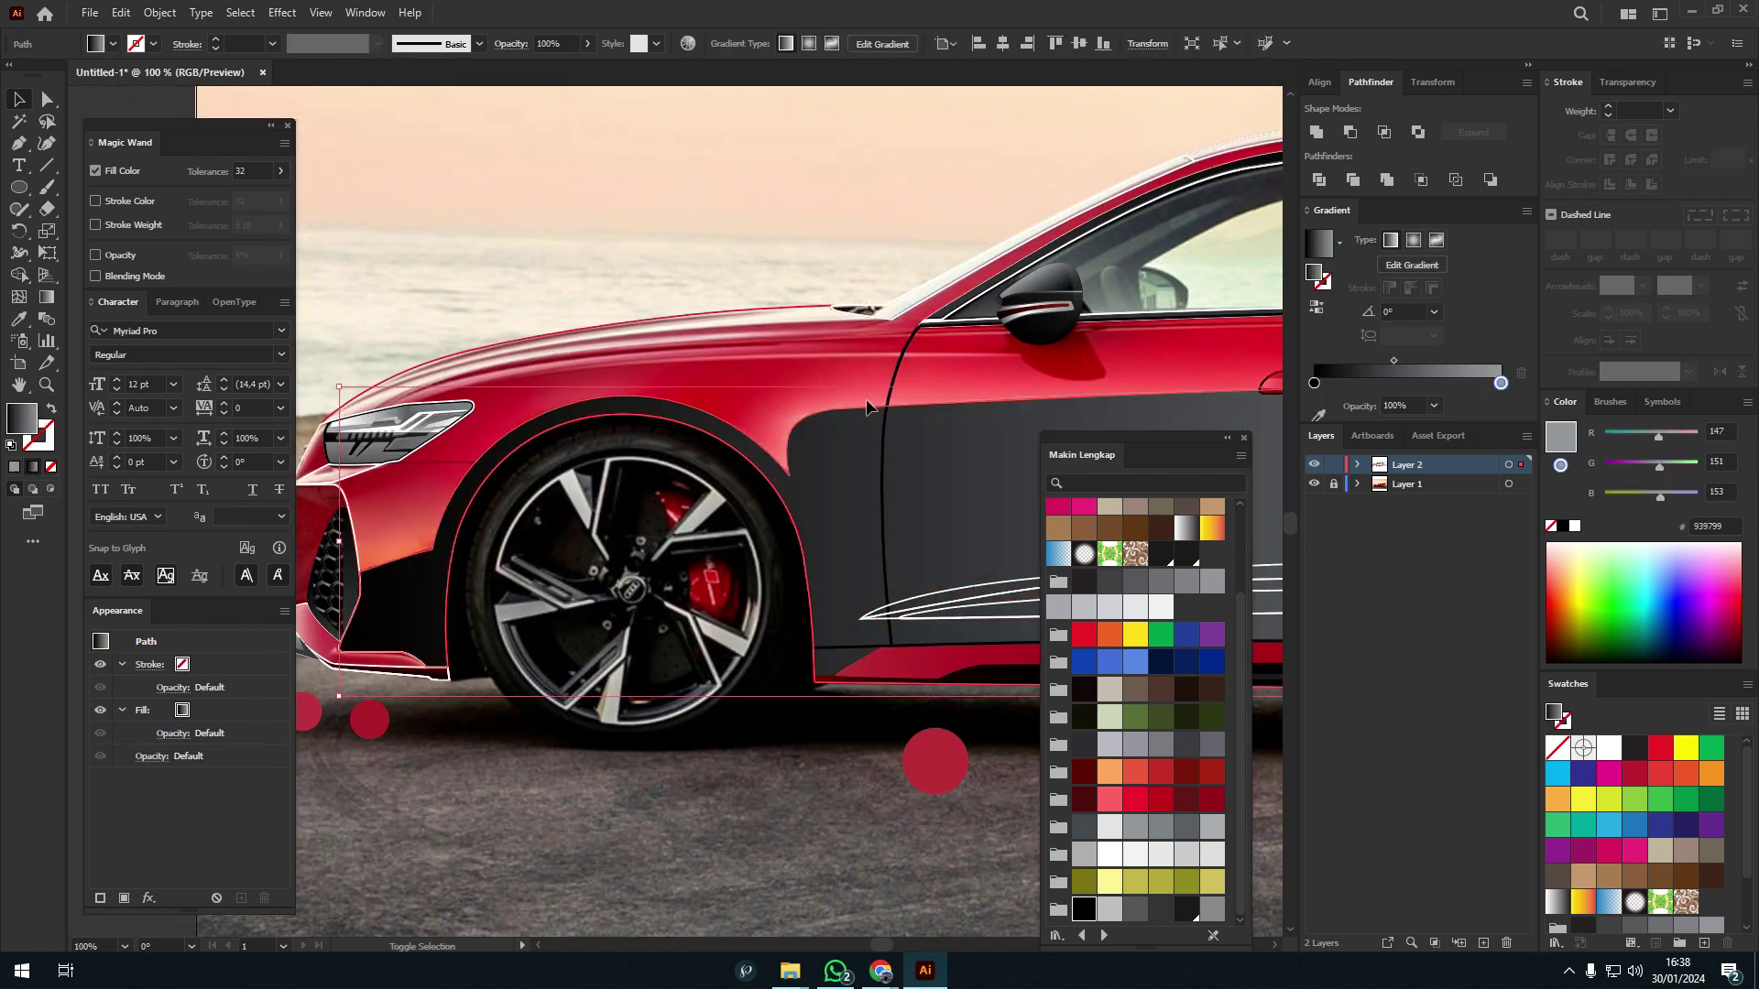
key("p")
scroll(888, 460, "right", 5)
scroll(641, 495, "up", 3)
left_click(625, 469)
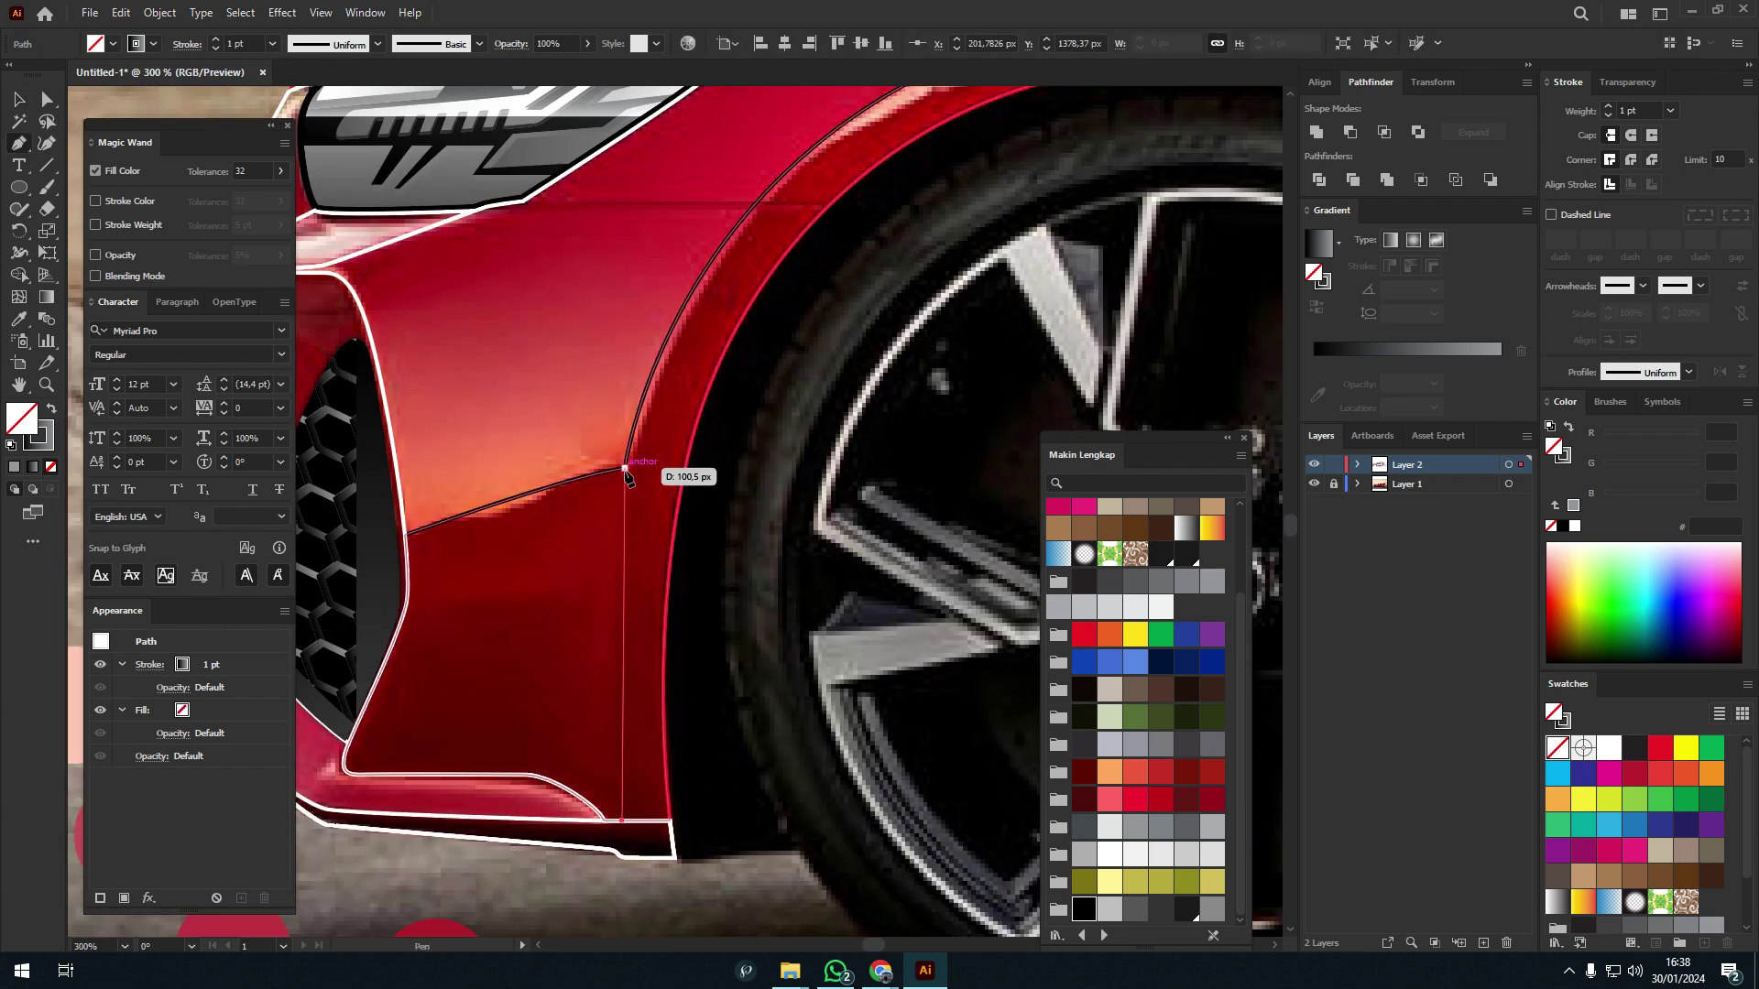
scroll(657, 268, "down", 2)
left_click_drag(779, 346, 839, 363)
left_click_drag(953, 513, 902, 545)
scroll(902, 545, "up", 2)
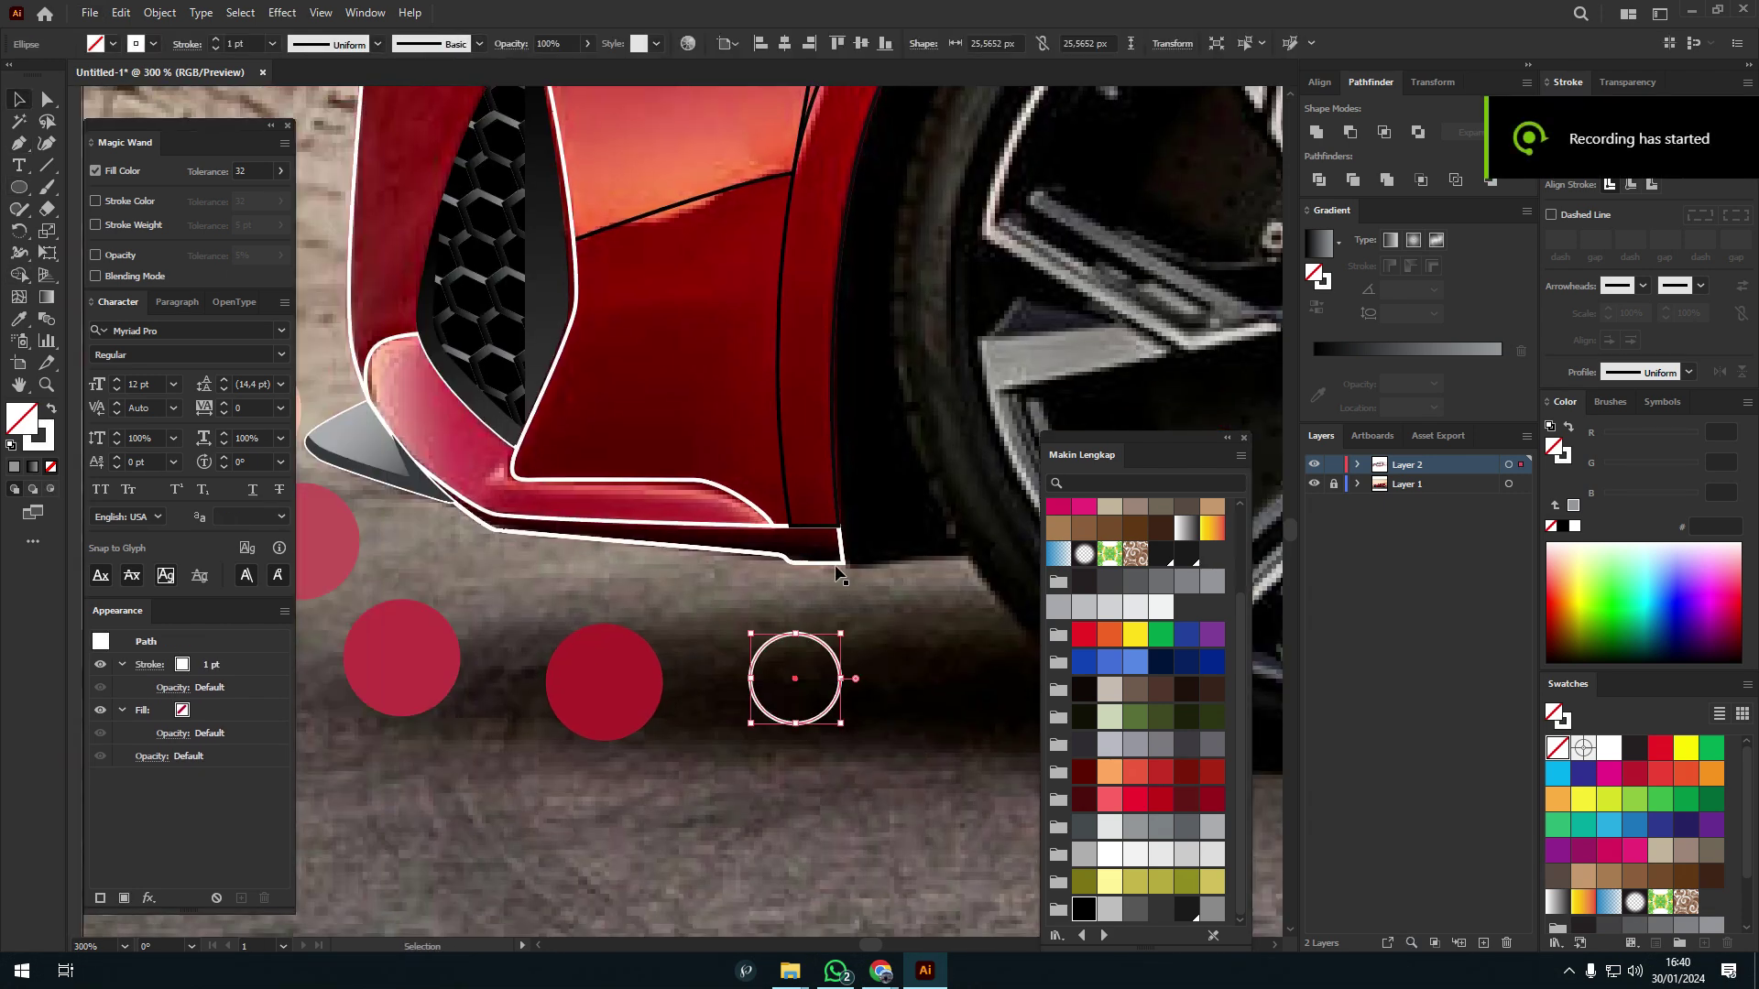
- Fill the lower bumper lip with a gradient ending in dark red
left_click(740, 550)
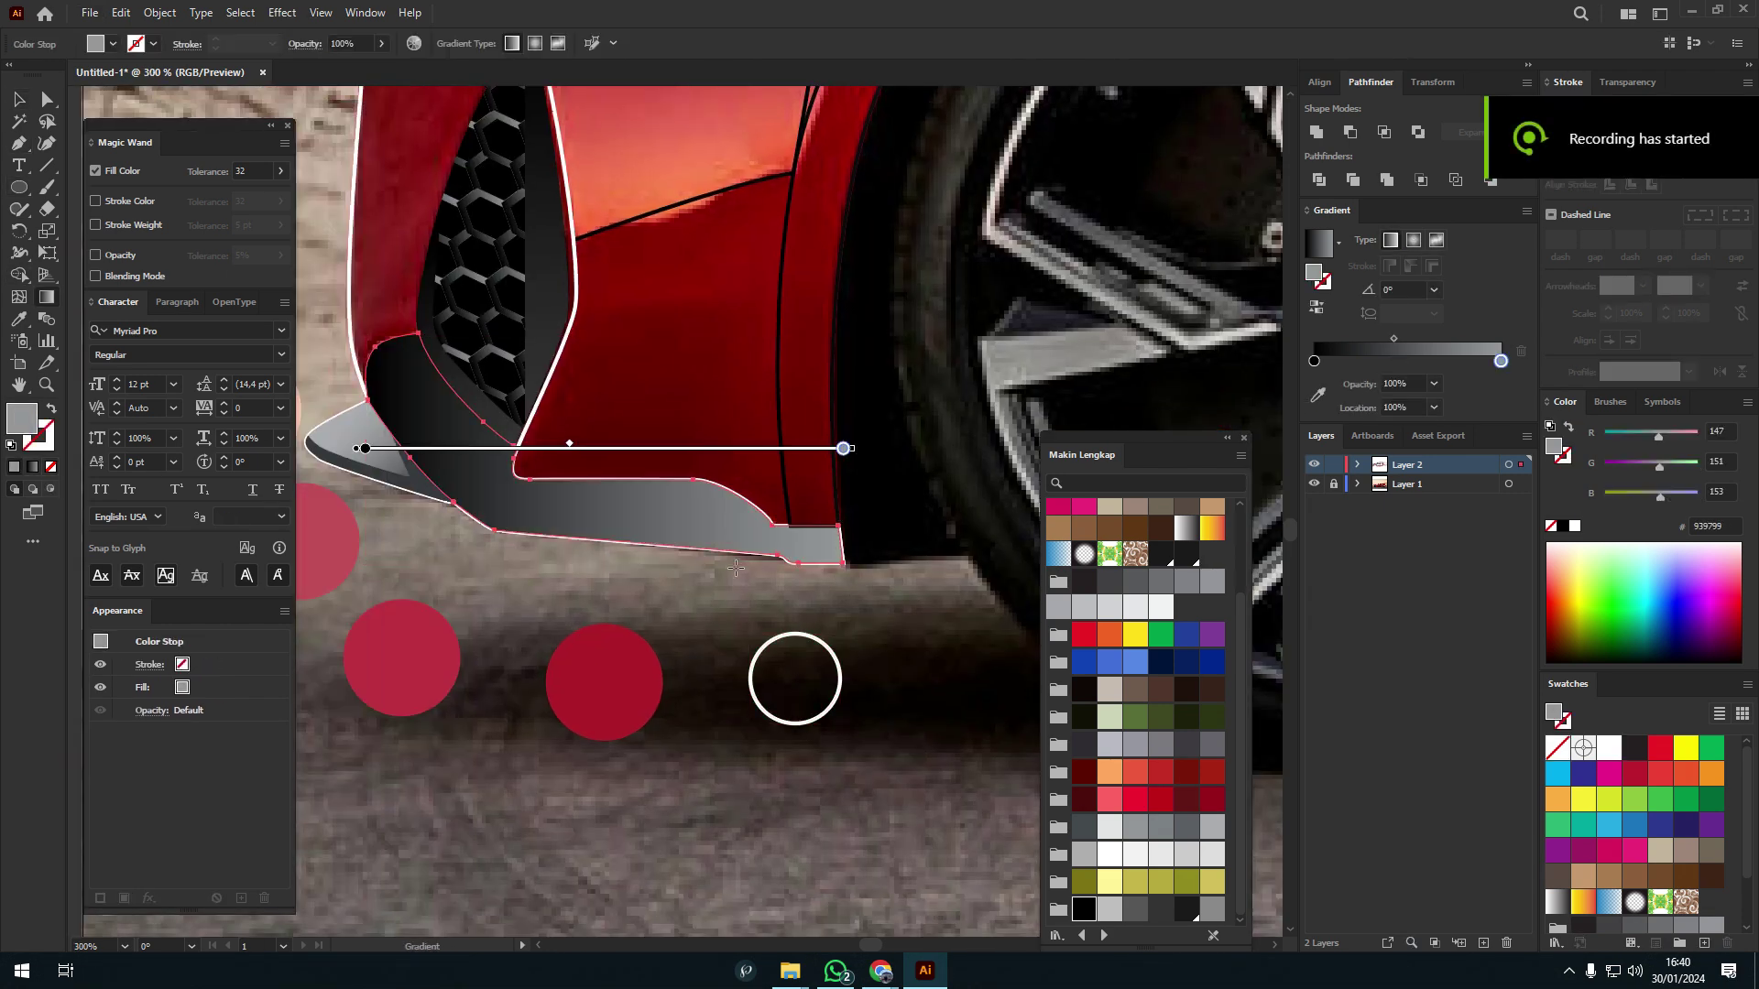
key("shift+x")
left_click(1376, 353)
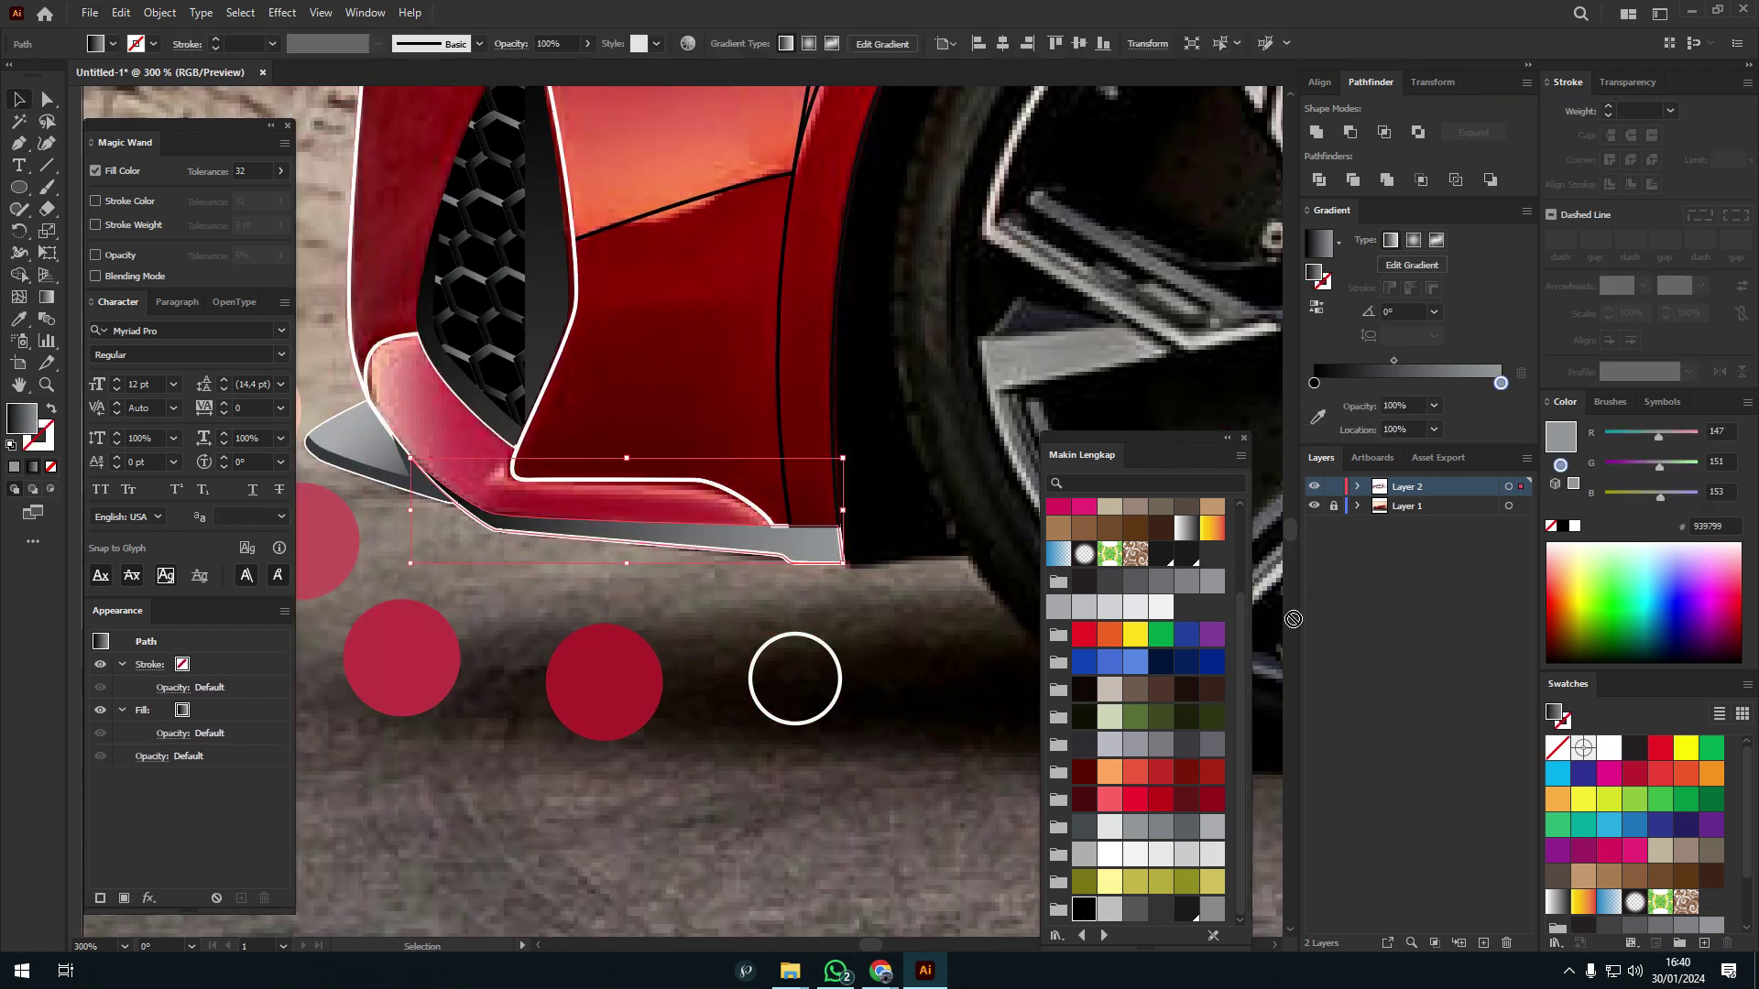
left_click(1086, 806)
key("g")
key("v")
- Fill the front fascia with a pink-to-red gradient sampled from the colour circles
left_click_drag(500, 556, 696, 572)
left_click(725, 551)
key("shift+x")
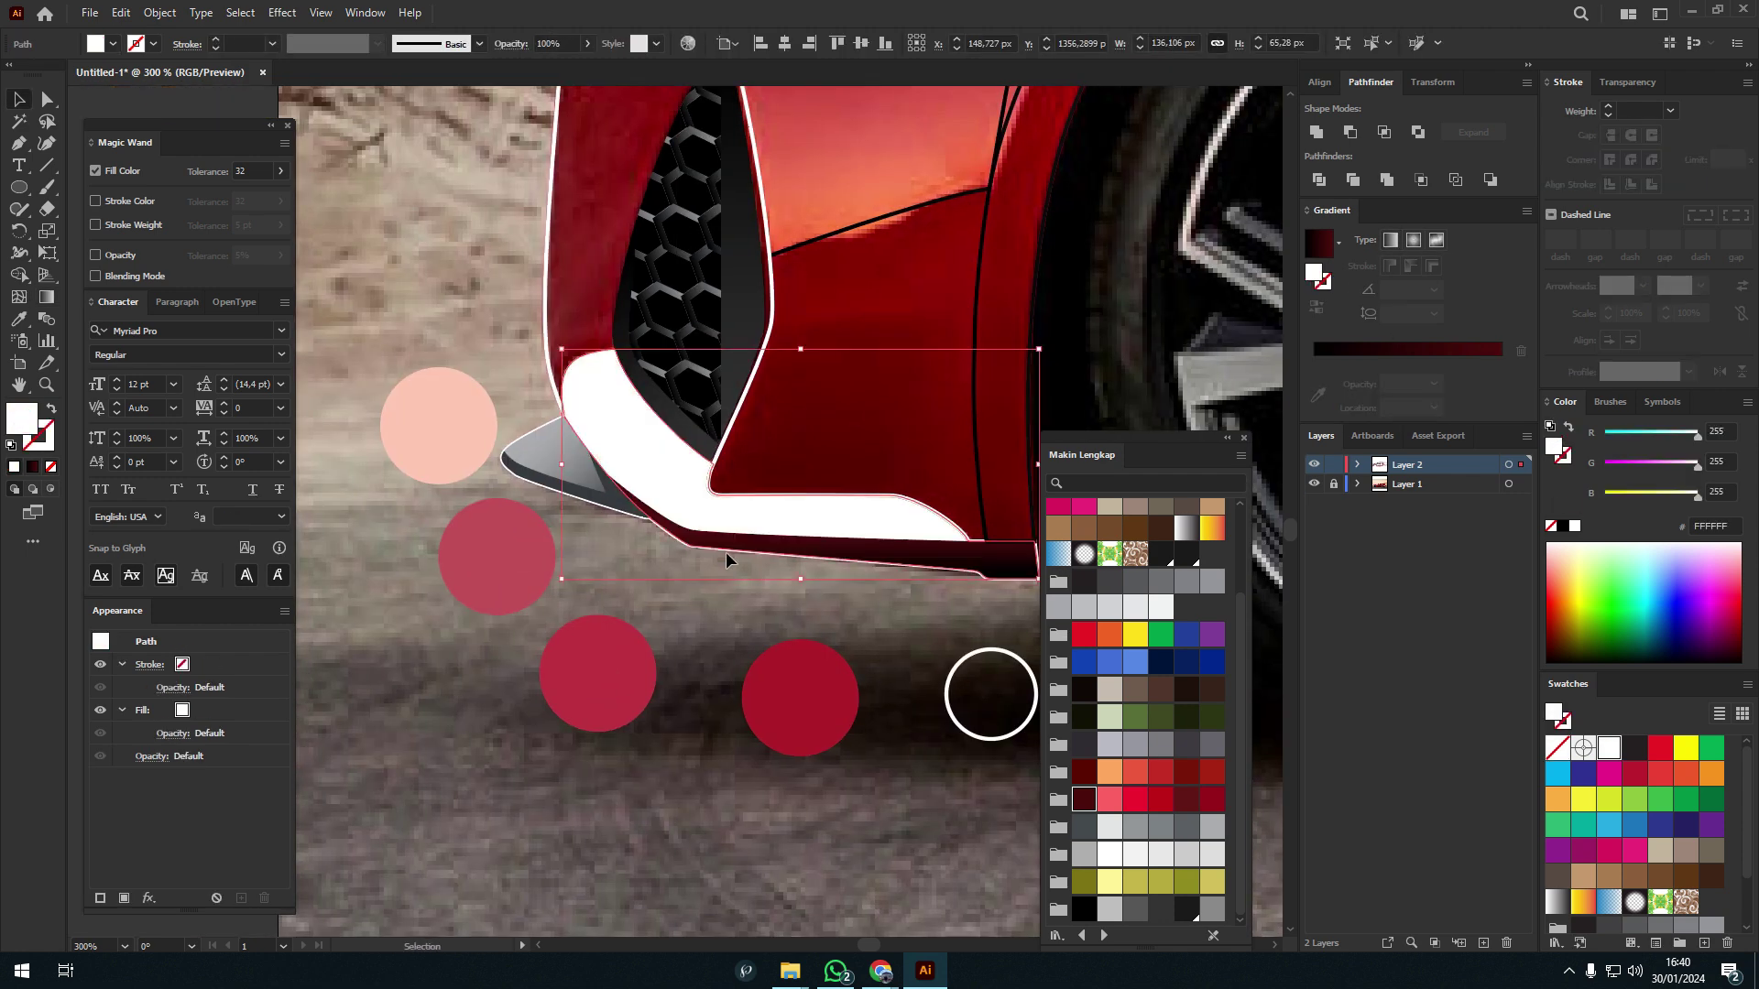
left_click(1321, 384)
left_click(1318, 418)
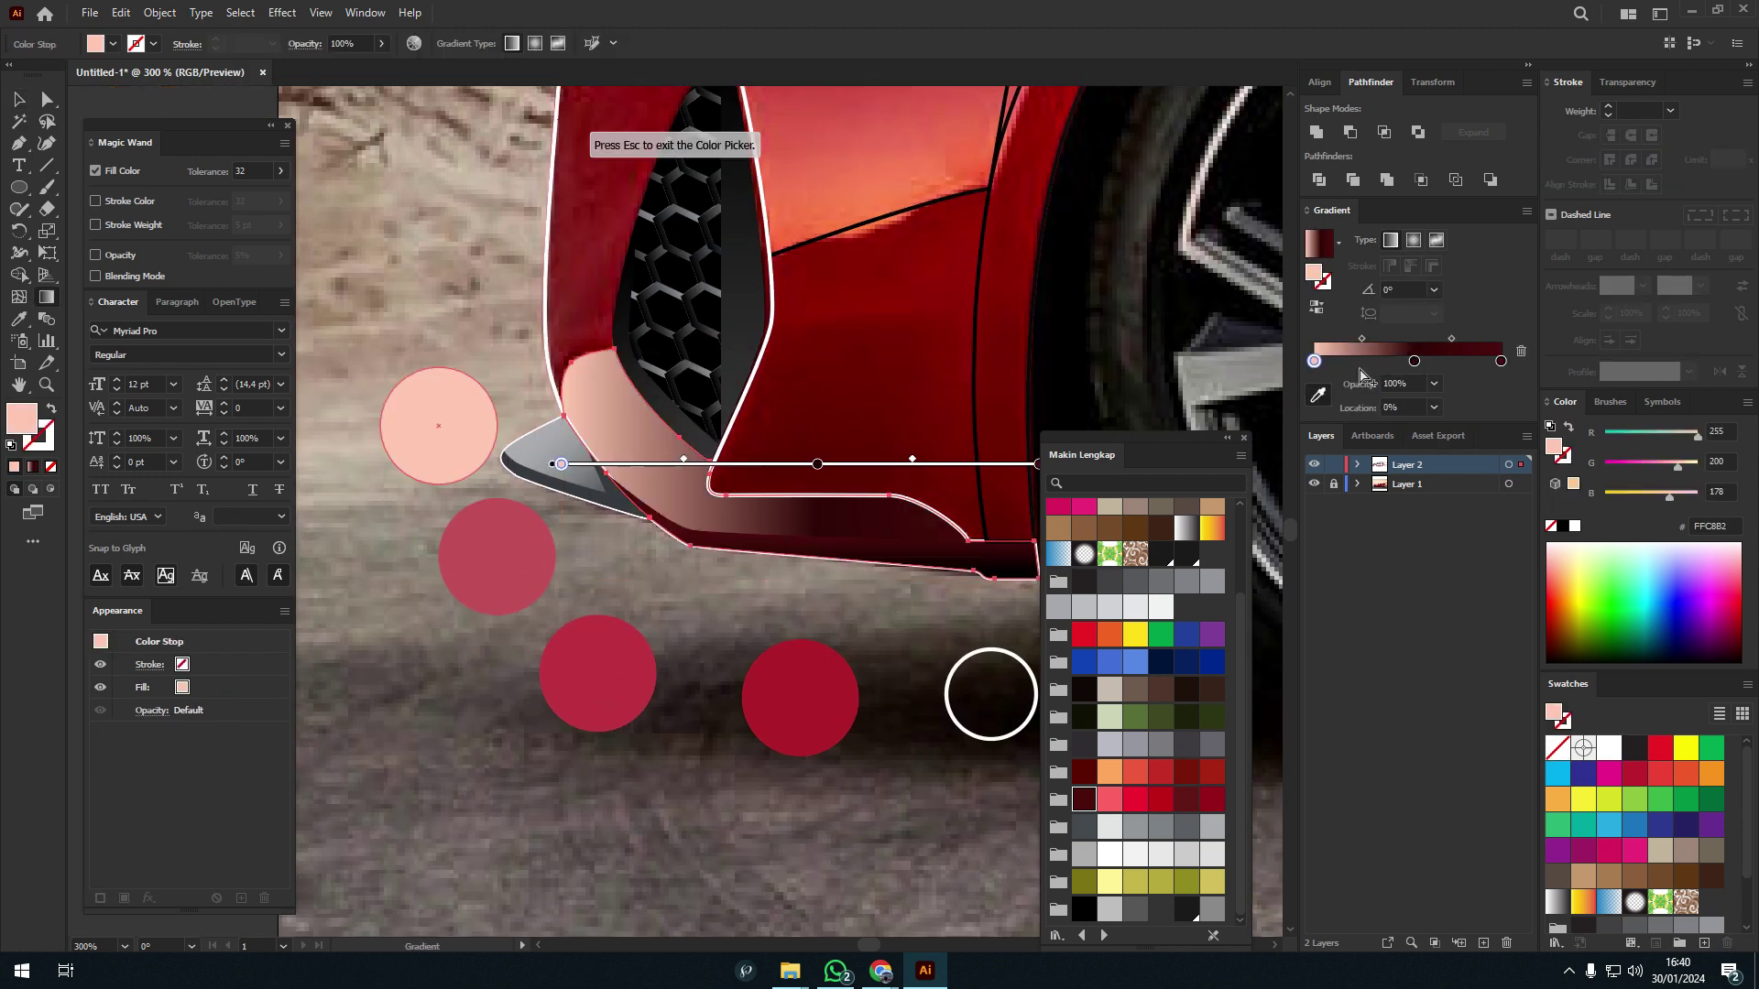
left_click(799, 698)
scroll(726, 636, "down", 2)
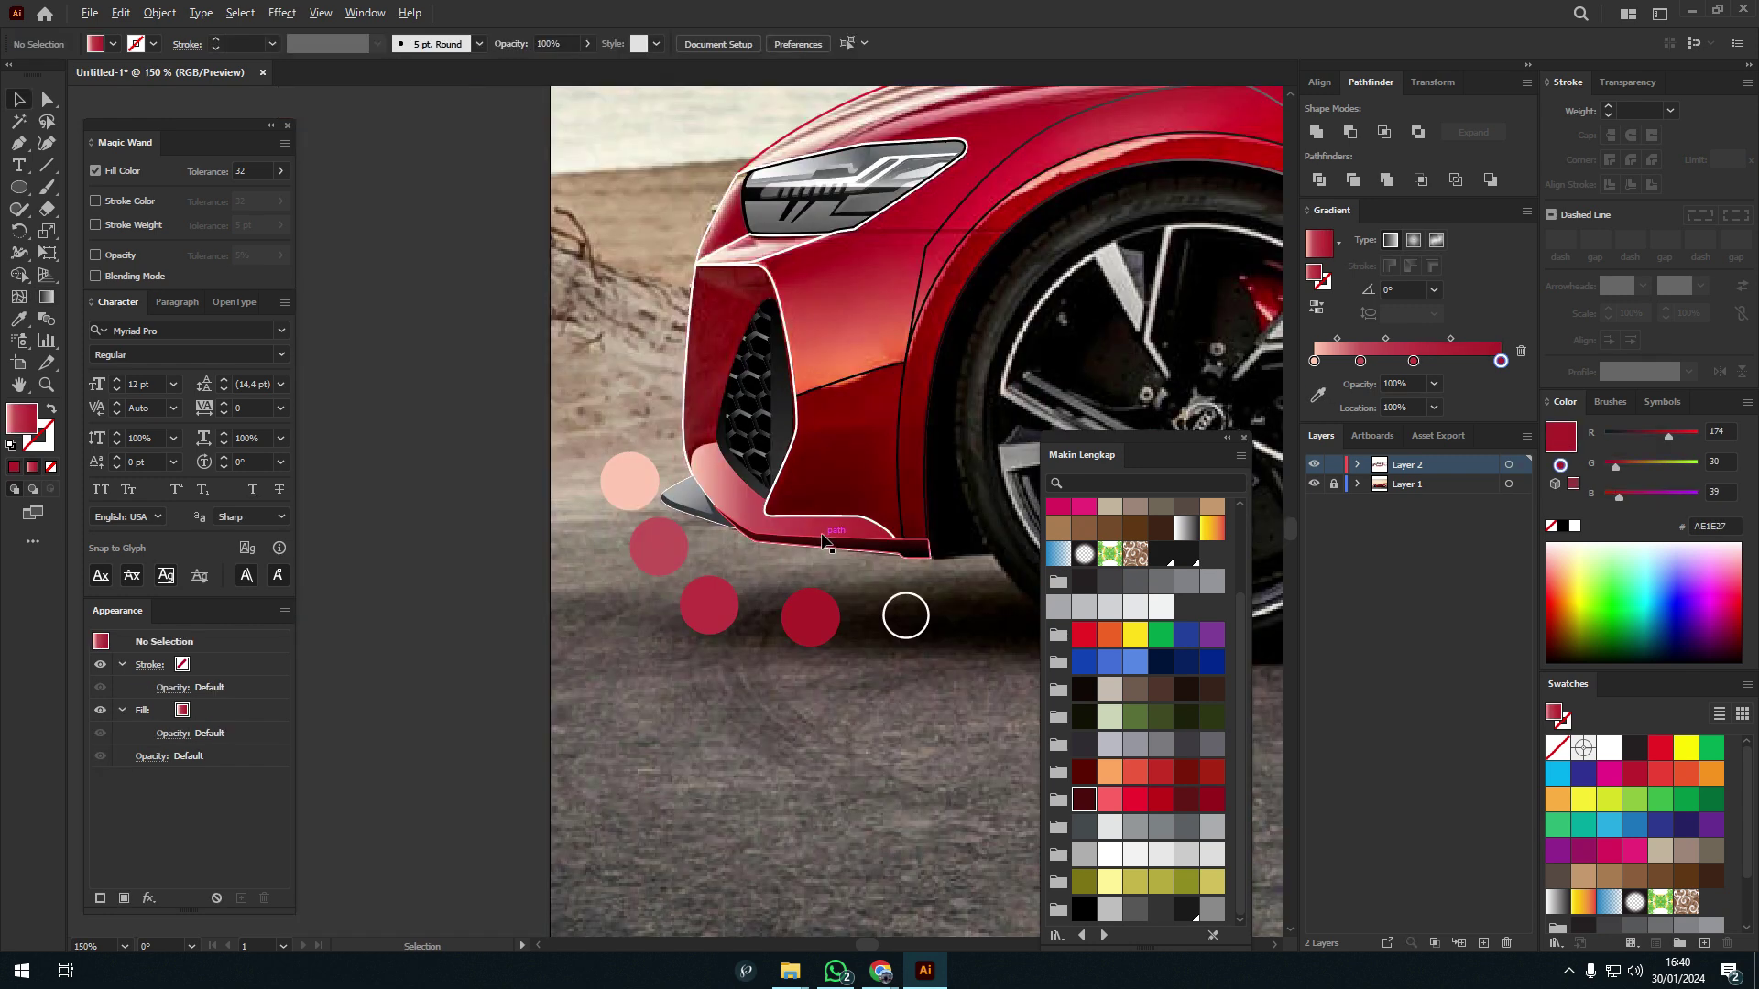
scroll(726, 636, "up", 2)
key("ctrl+shift+a")
scroll(701, 216, "up", 3)
scroll(702, 216, "down", 1)
- Give the front fascia a vertical top-to-bottom dark-red gradient
left_click(542, 554)
key("i")
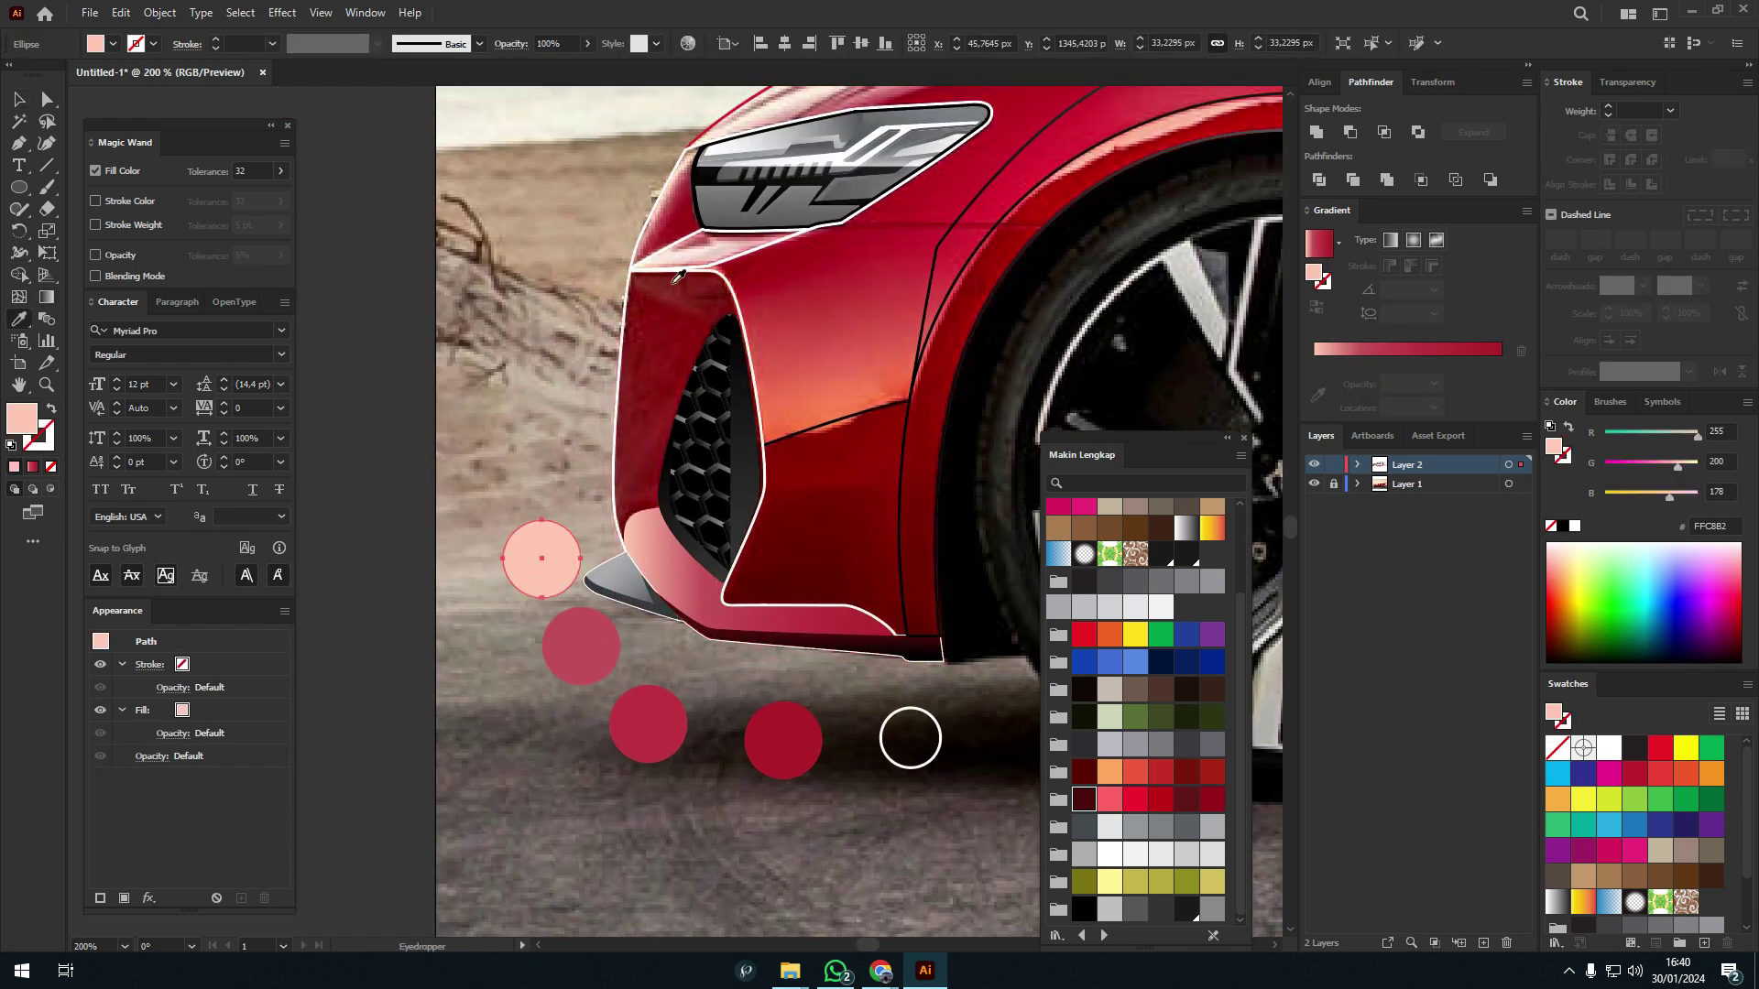
left_click(767, 539, "ctrl")
key("g")
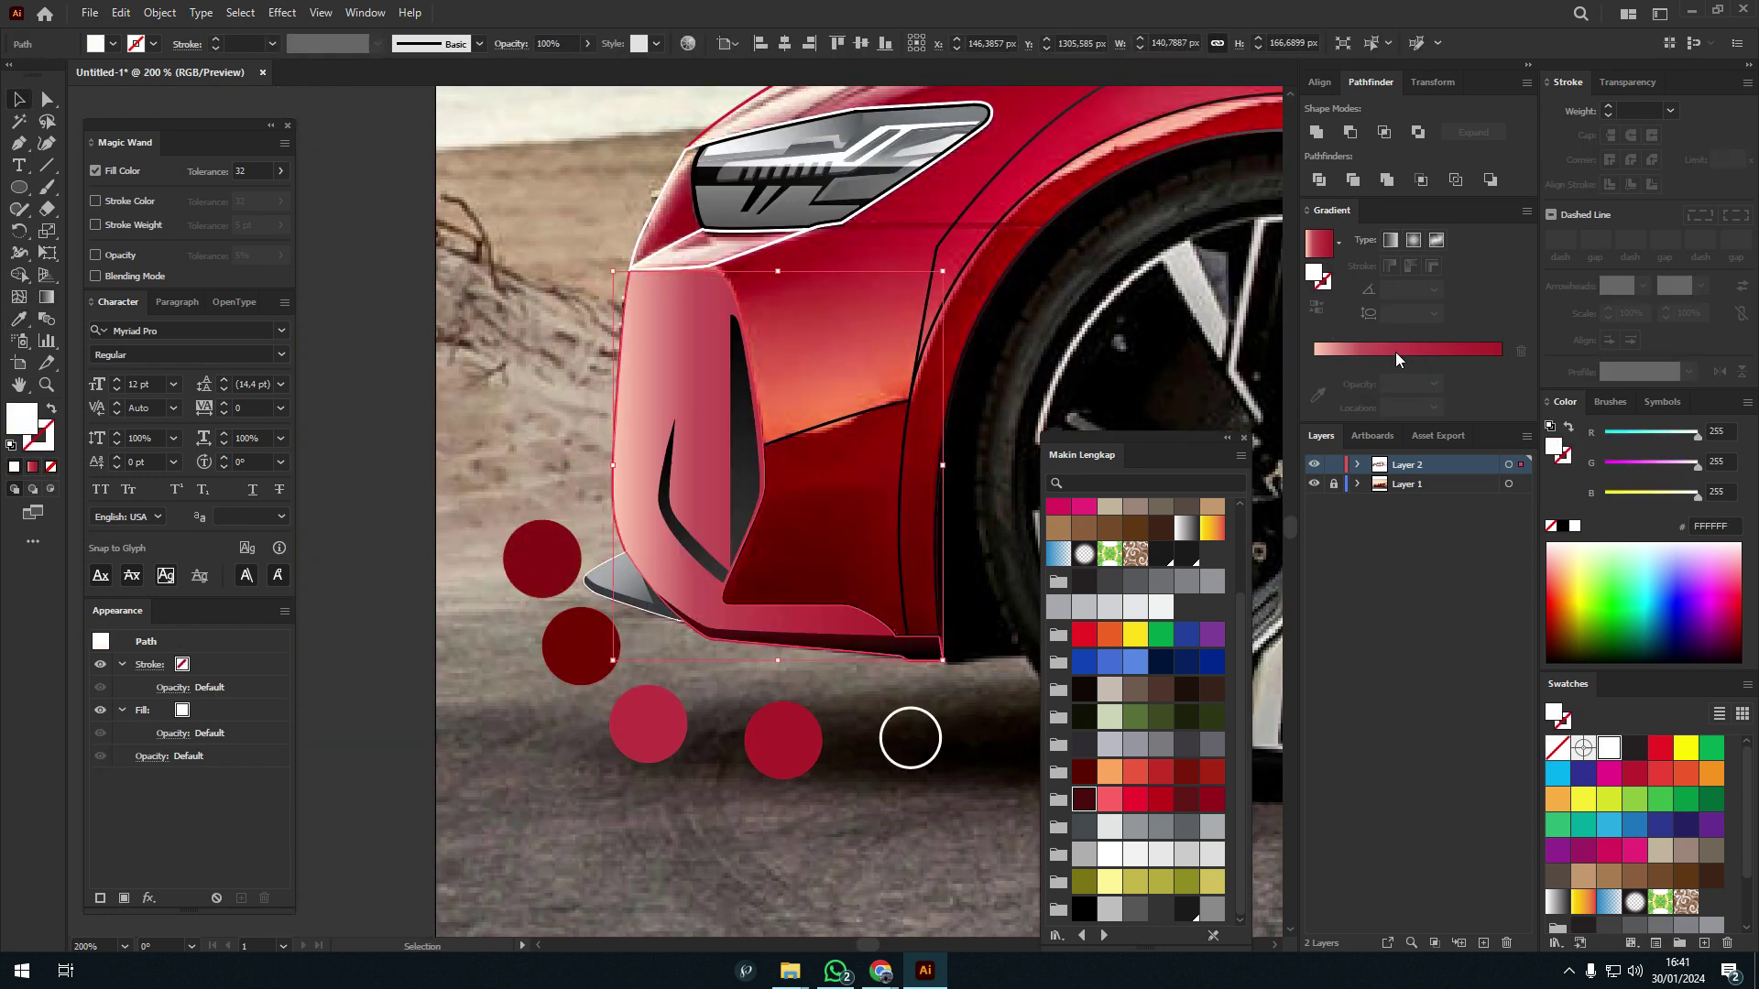
left_click_drag(778, 269, 777, 644)
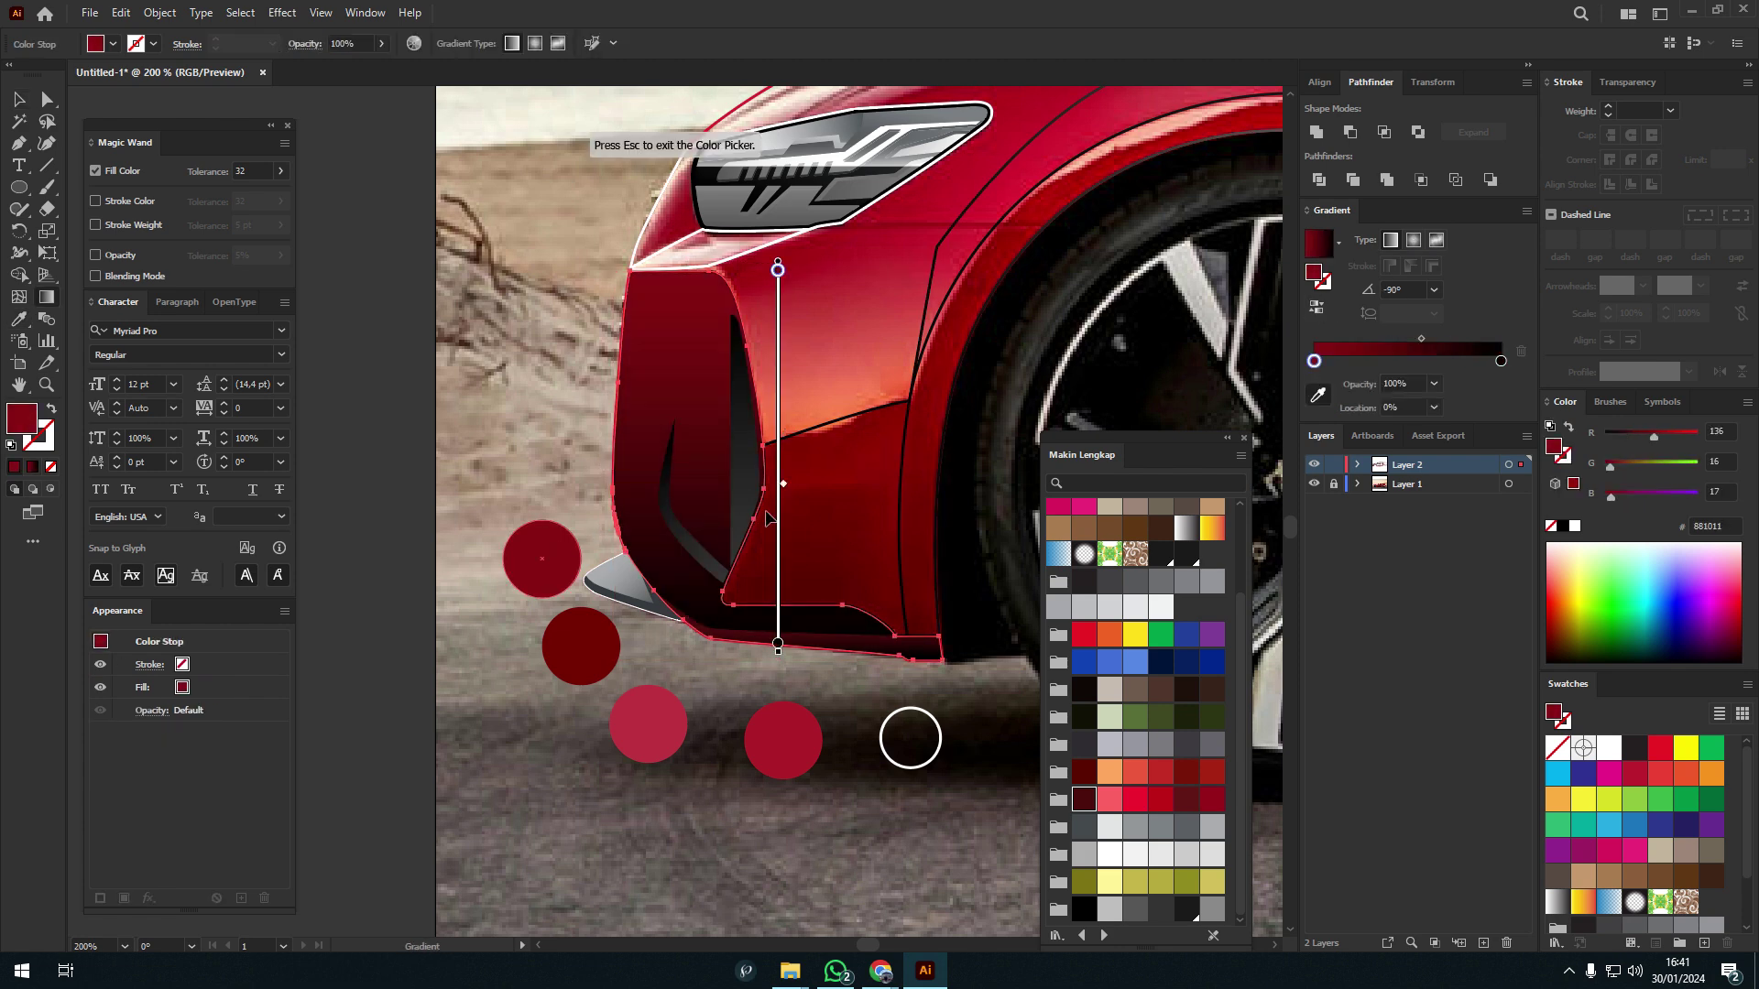
left_click(777, 269)
scroll(768, 518, "down", 3)
scroll(836, 767, "up", 3)
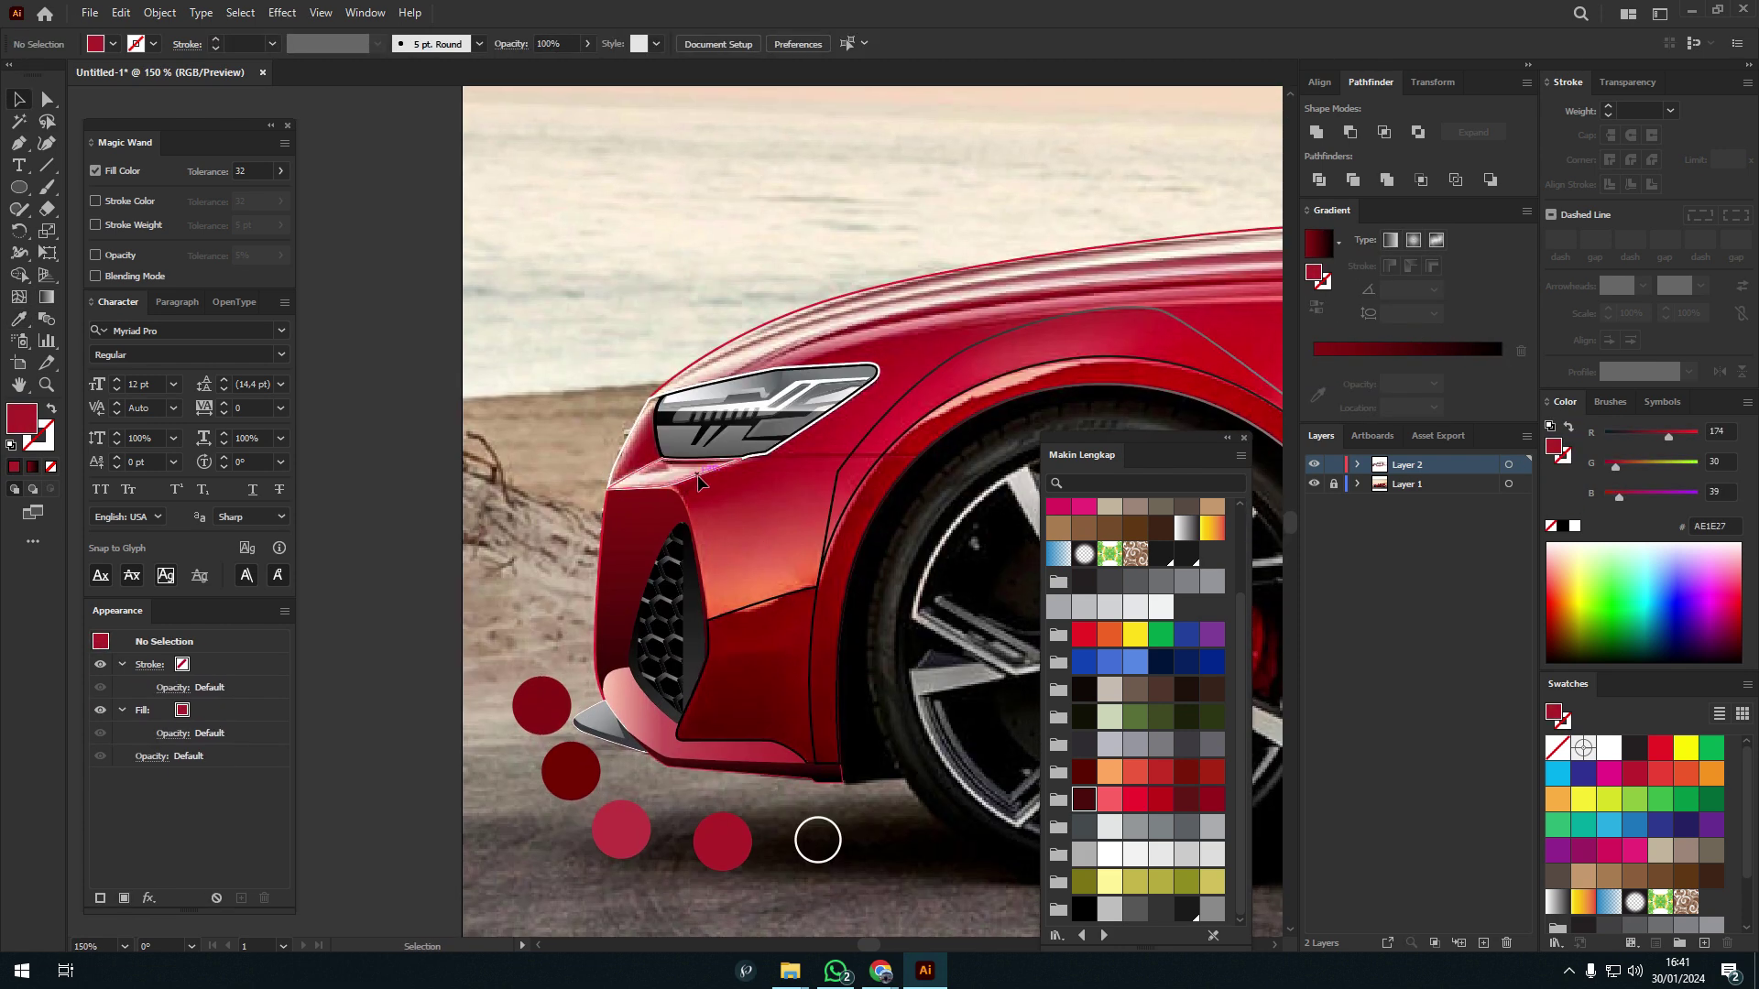
- Angle the dark-red gradient diagonally across the strip beside the headlight
left_click(696, 475)
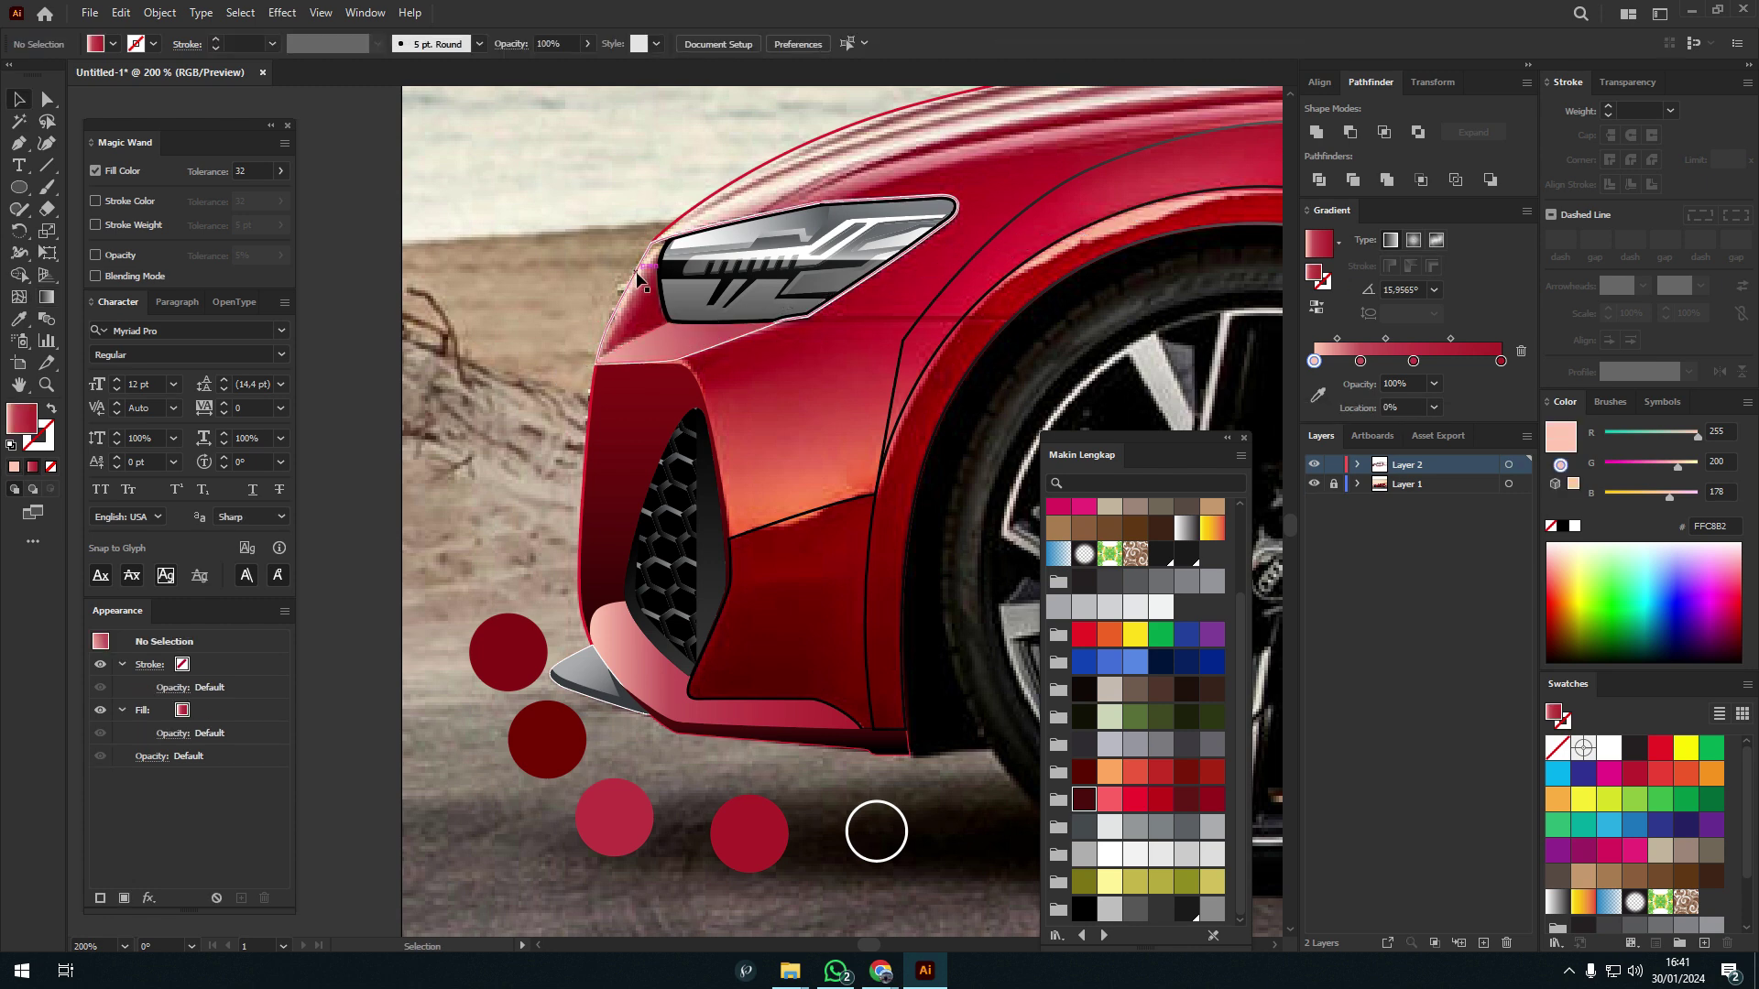
scroll(824, 458, "up", 2)
left_click_drag(956, 236, 518, 490)
key("v")
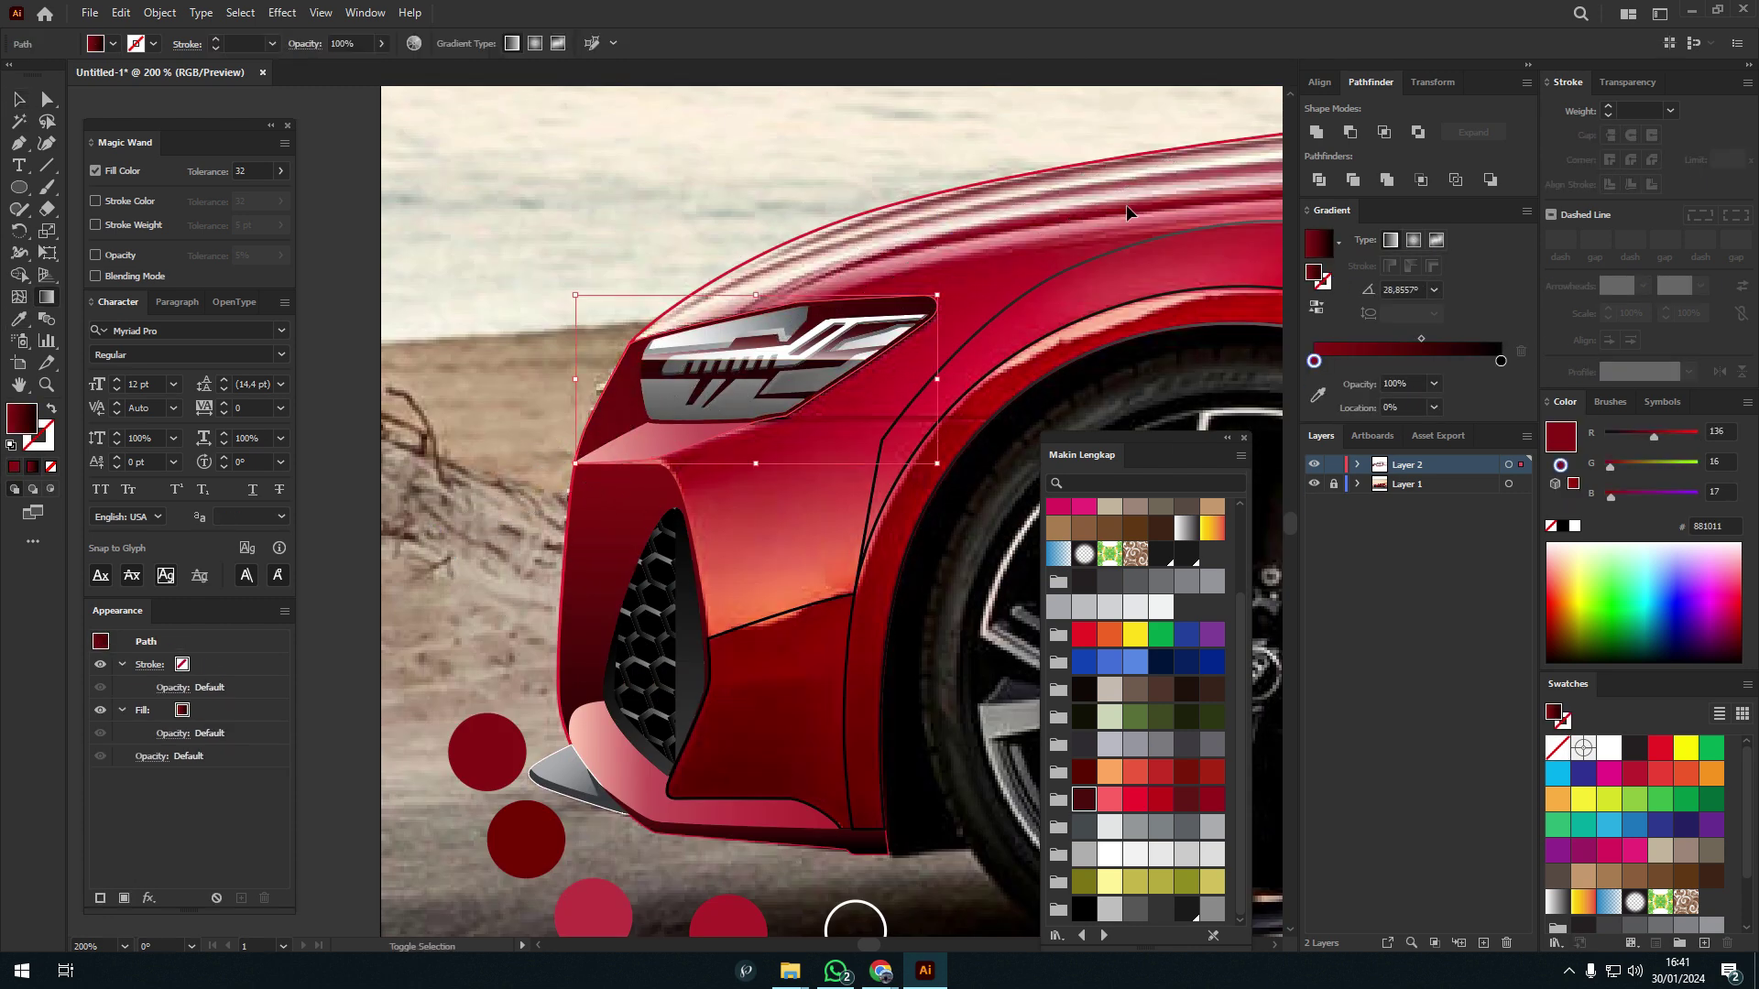
left_click(771, 489)
scroll(864, 404, "down", 3)
scroll(793, 465, "down", 2)
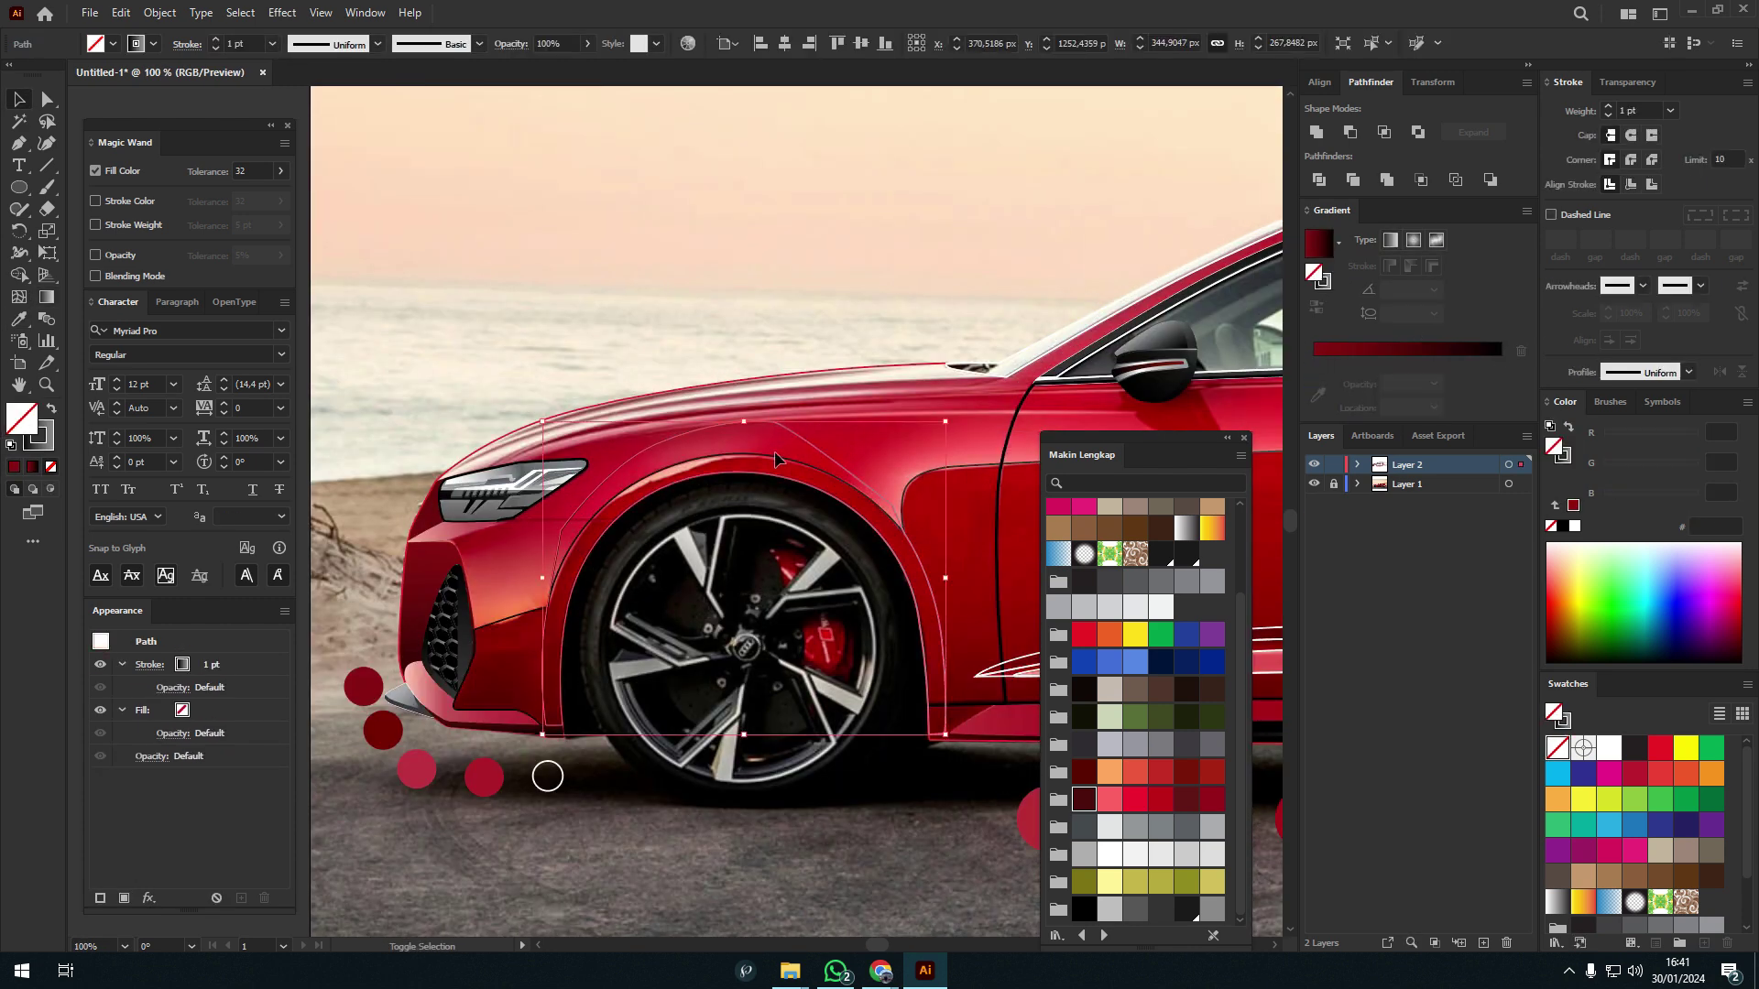
- Add an anchor point to the path along the rear wheel arch
scroll(751, 458, "right", 5)
scroll(724, 476, "right", 5)
key("p")
scroll(718, 491, "up", 3)
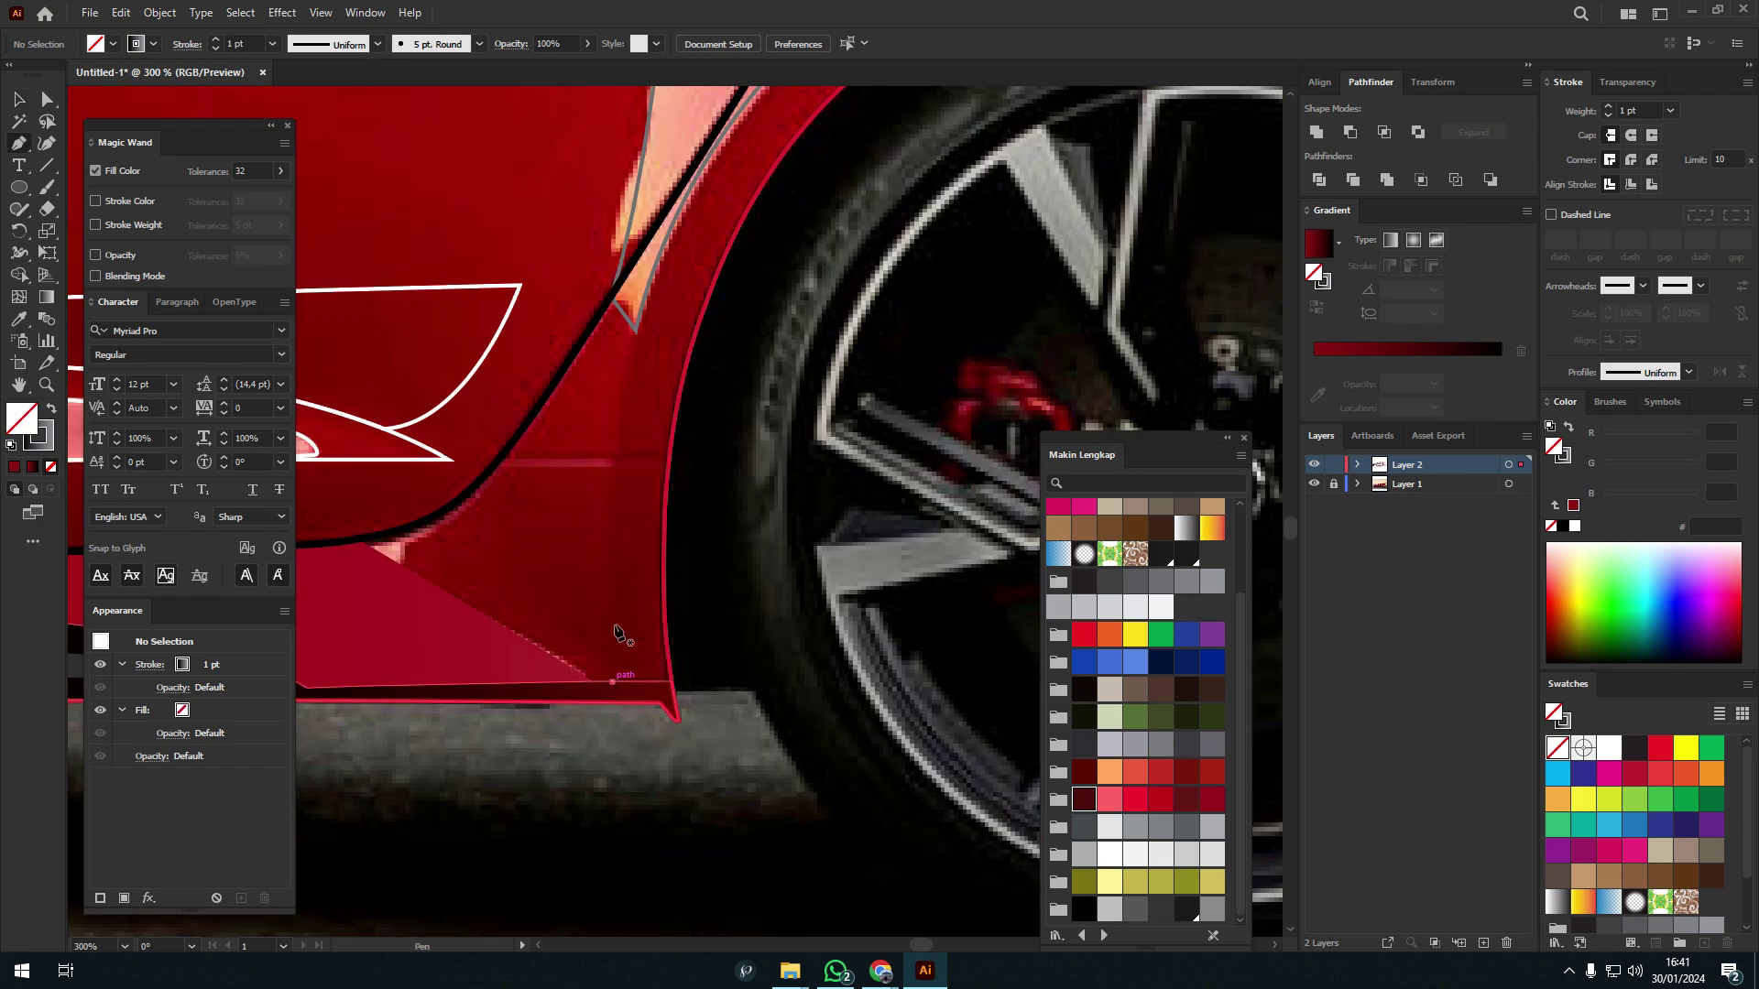
scroll(958, 304, "down", 2)
left_click(805, 375)
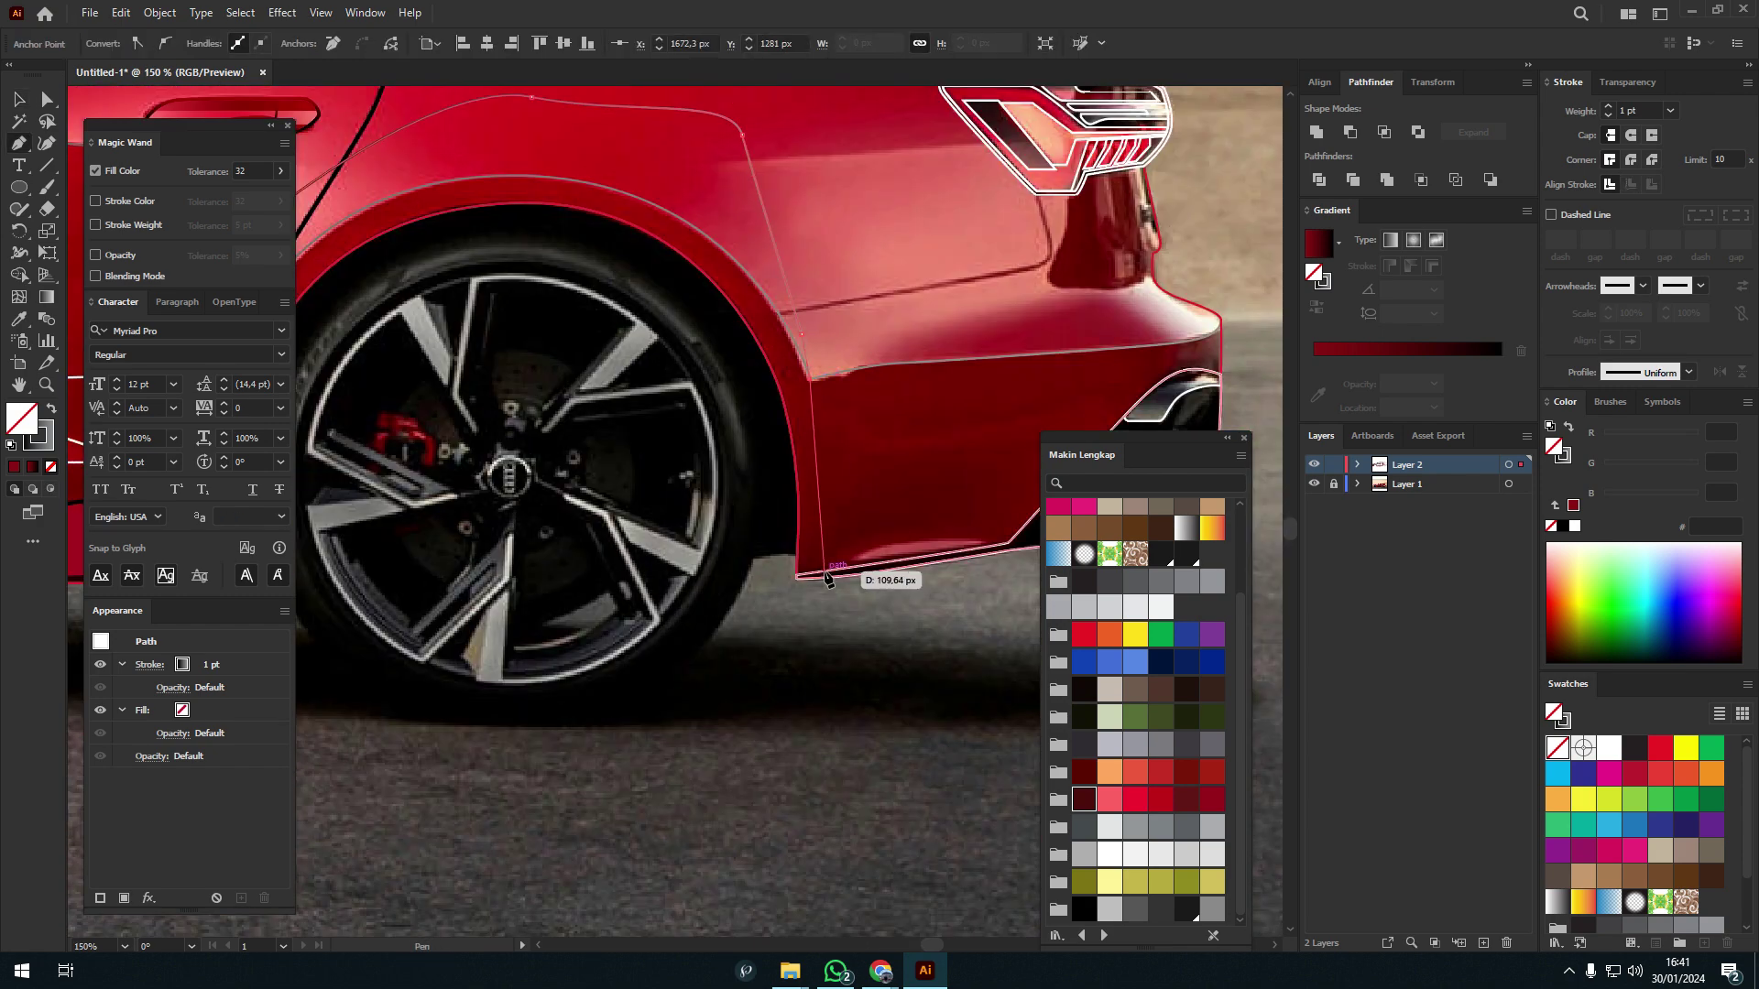
scroll(824, 577, "down", 2)
scroll(825, 549, "left", 5)
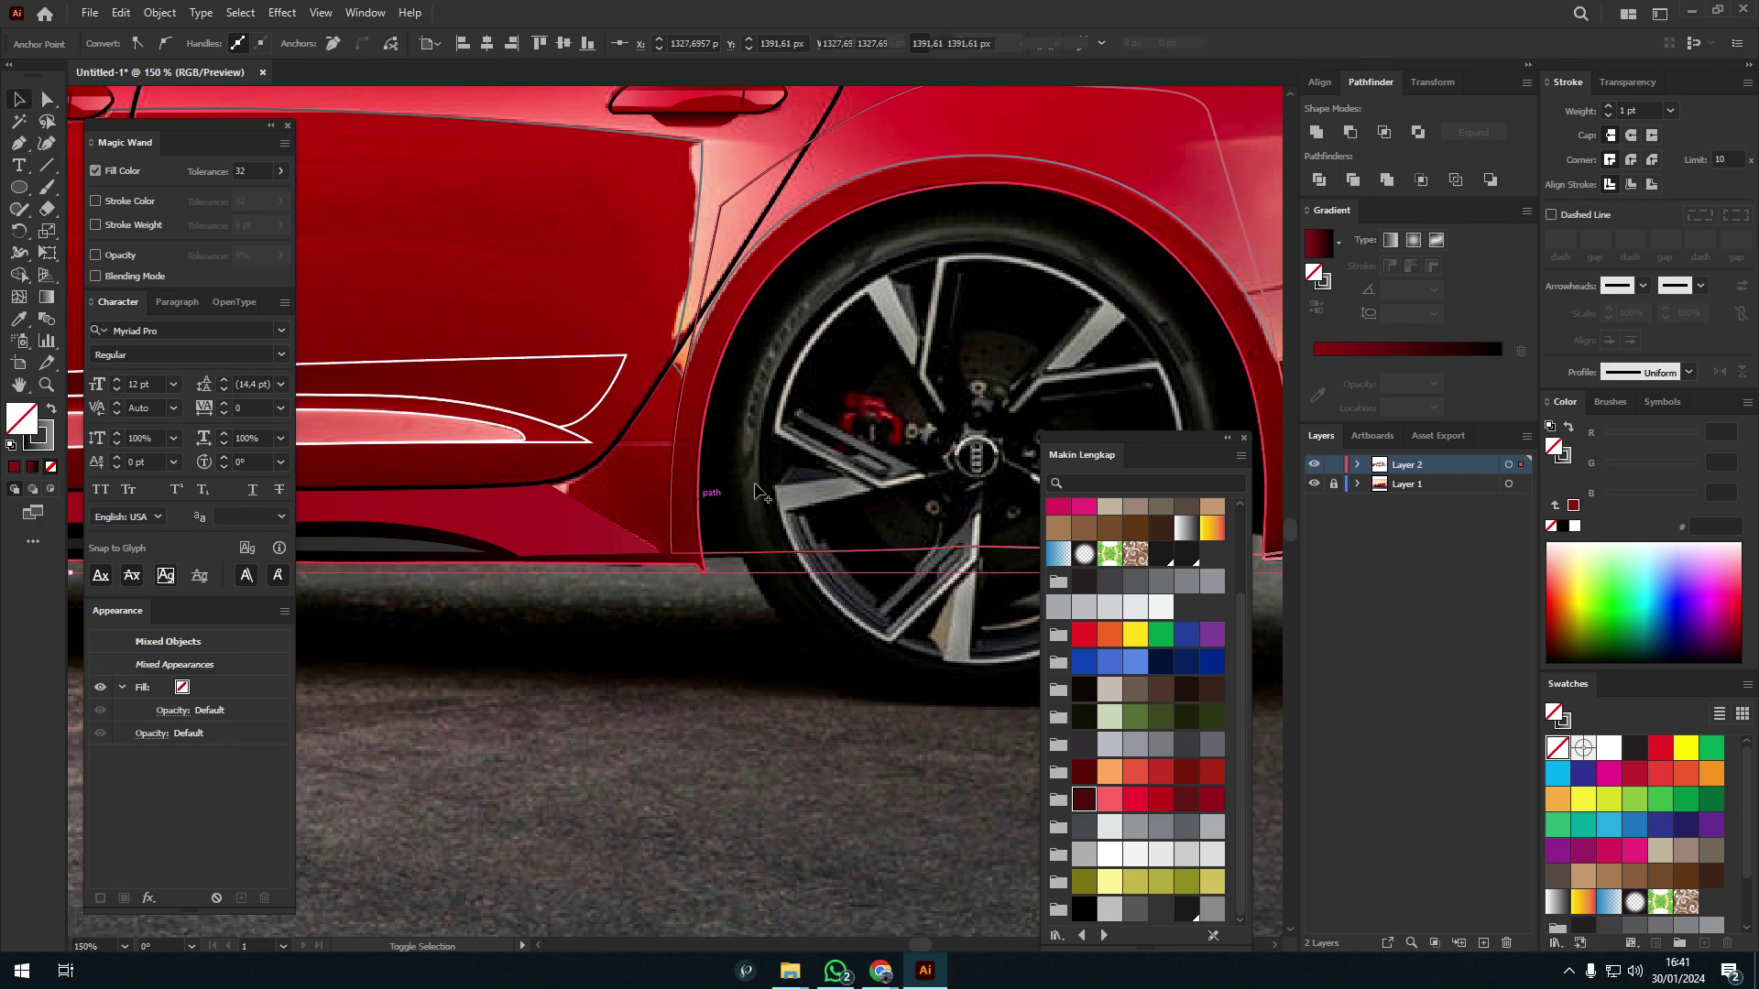
key("v")
scroll(876, 354, "down", 2)
- Add an anchor along the rocker panel and deselect the finished path
key("p")
scroll(733, 550, "up", 4)
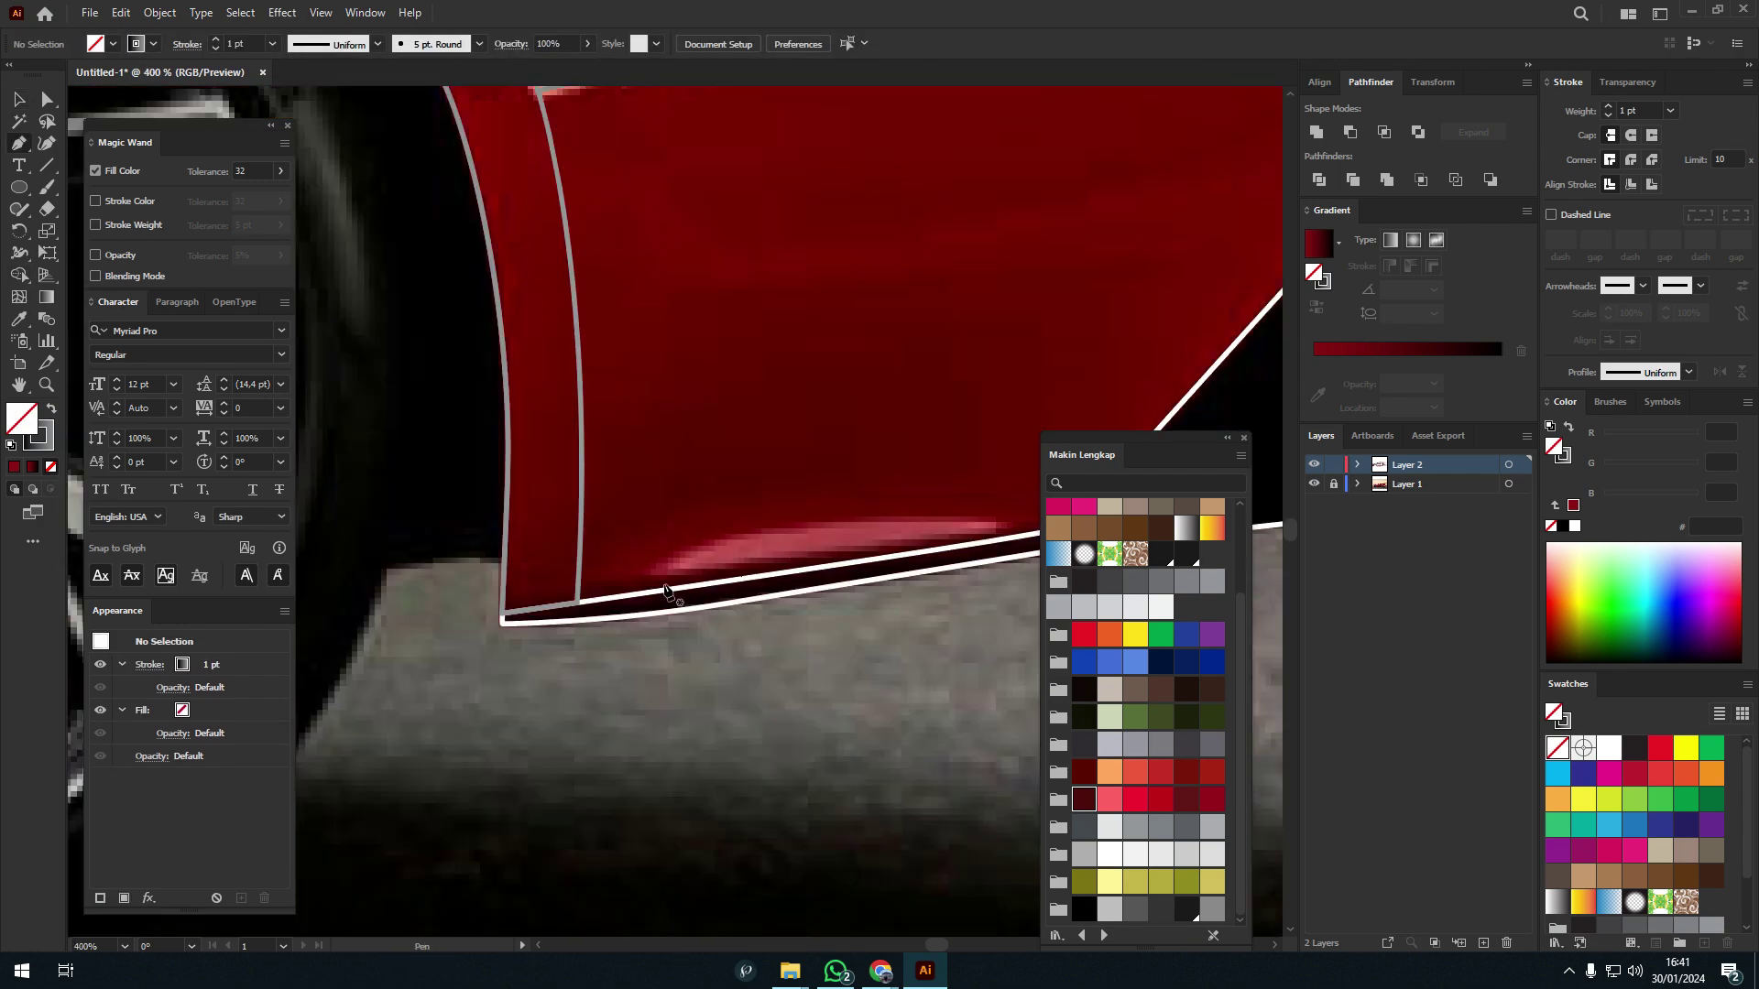
scroll(641, 550, "up", 3)
left_click(531, 520)
left_click(570, 613, "ctrl")
scroll(570, 613, "down", 3)
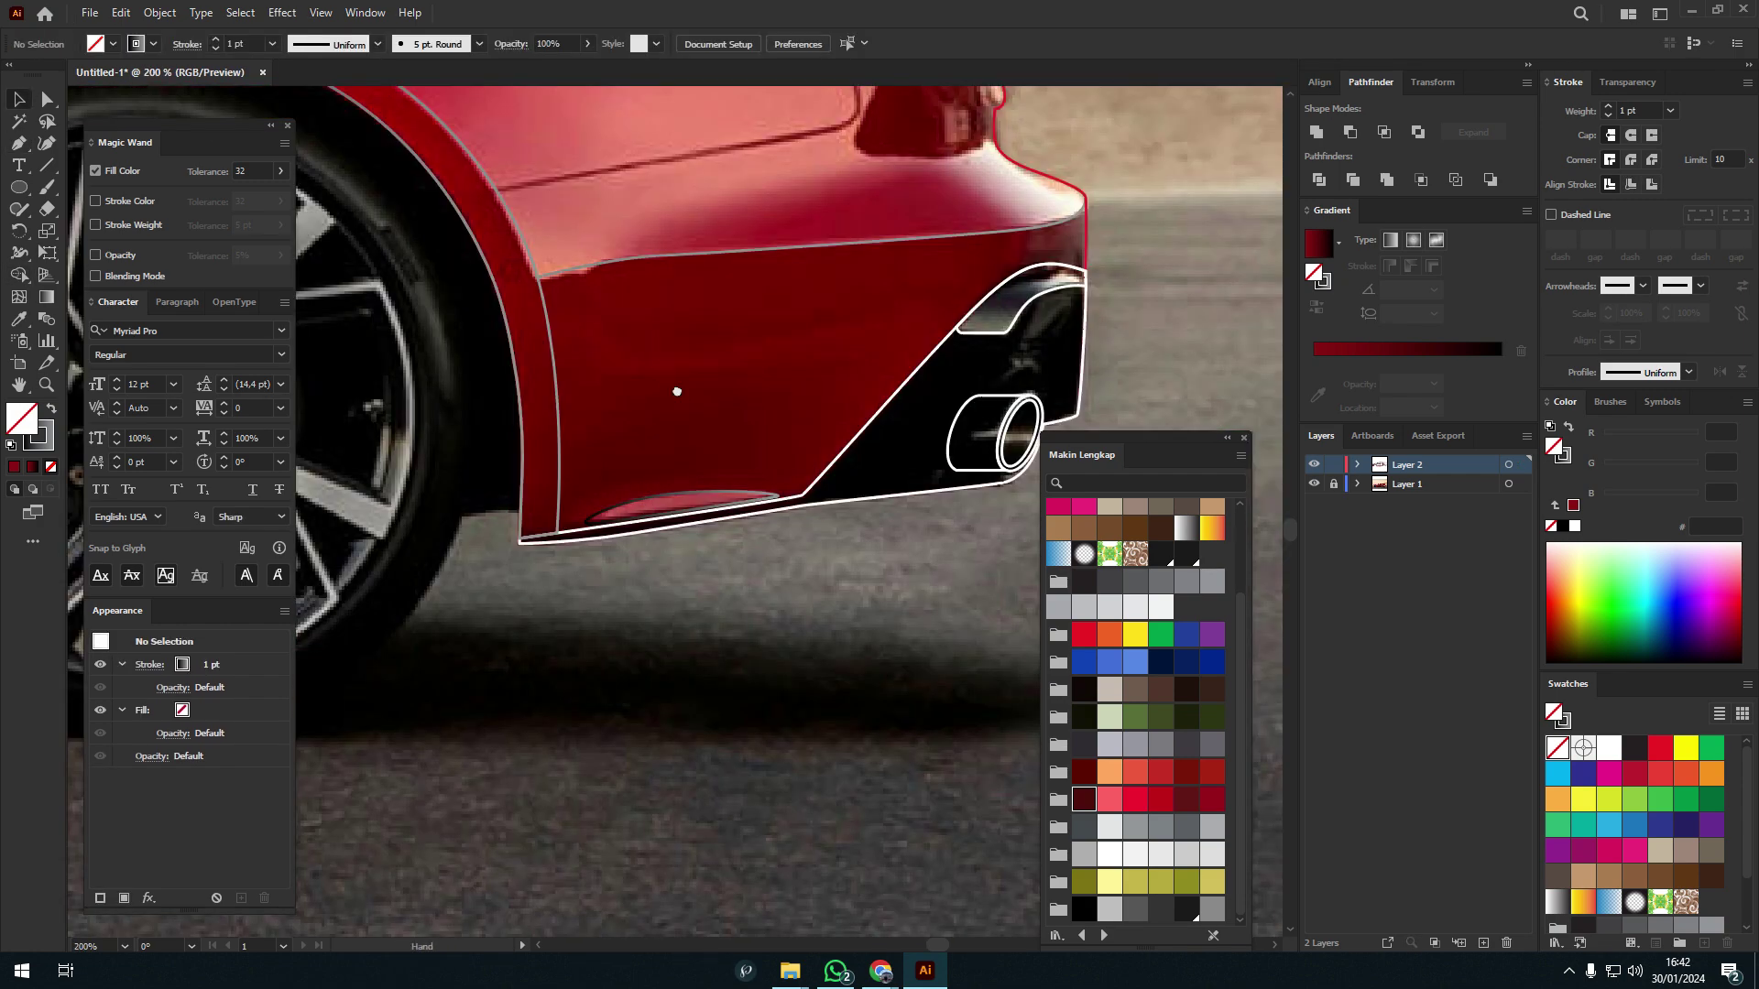
scroll(675, 393, "down", 2)
- Select the rear body outline path near the taillight
scroll(638, 522, "up", 3)
scroll(565, 538, "right", 3)
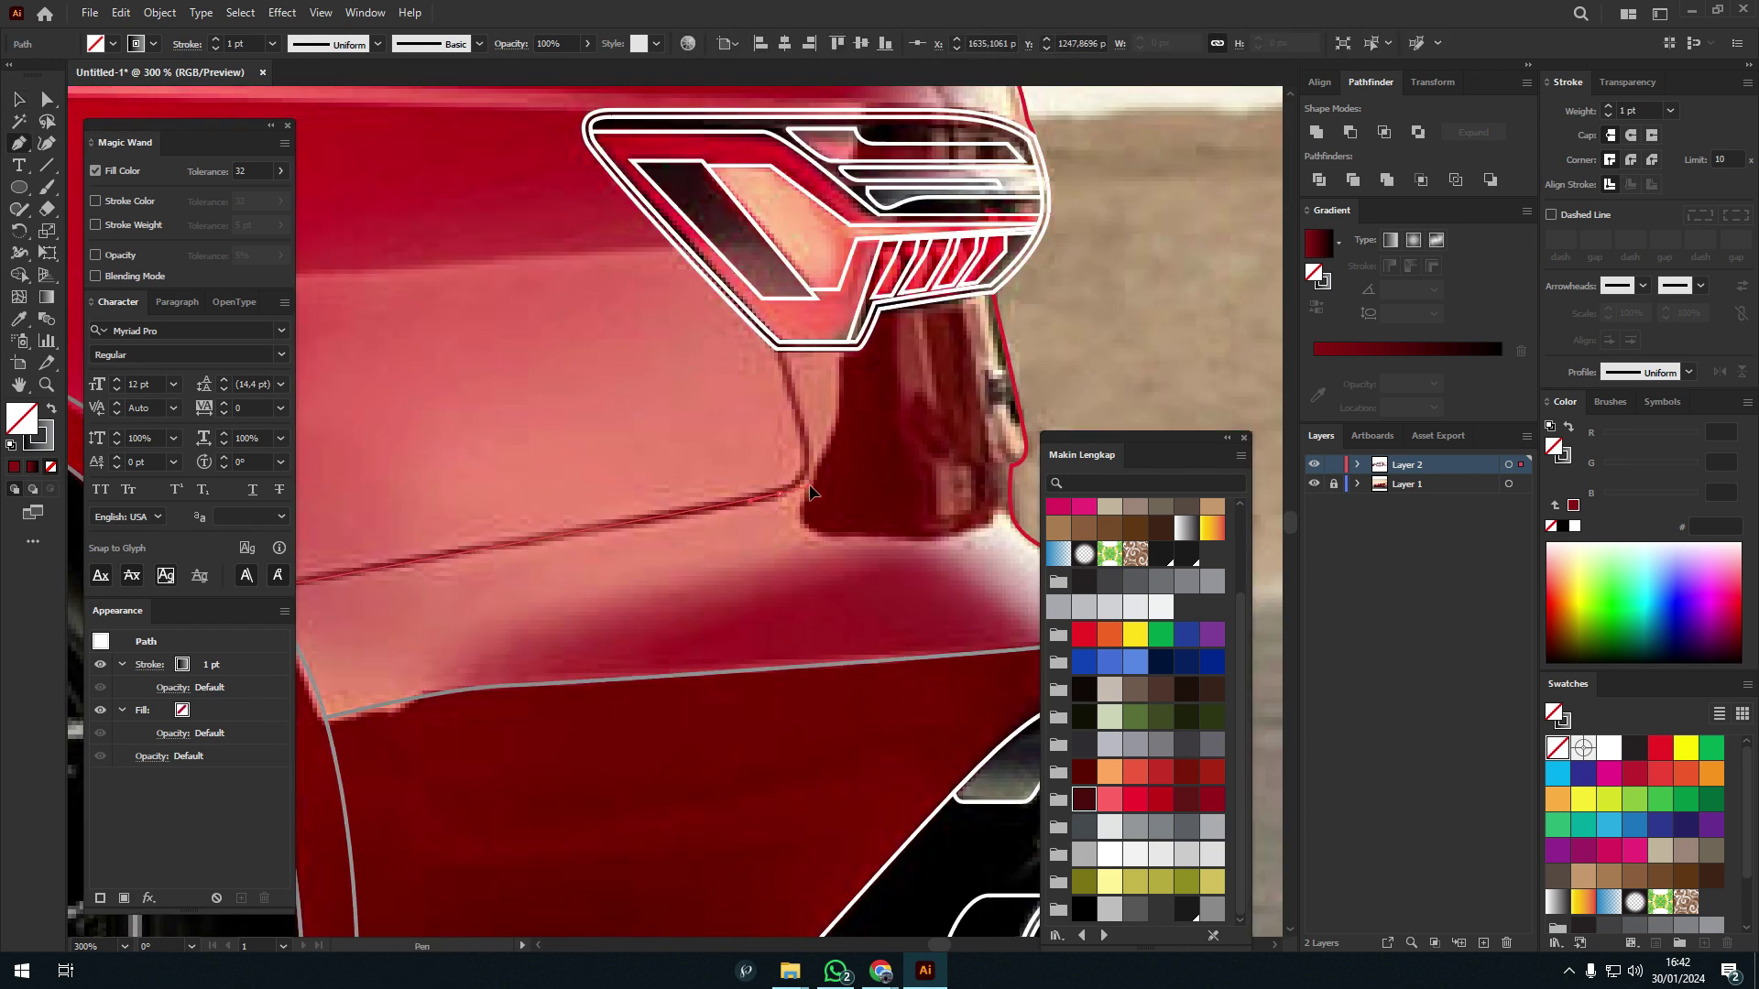
key("v")
left_click(824, 345)
scroll(825, 345, "down", 2)
- Expand the rear bumper outline with Fill and Stroke checked
key("Return")
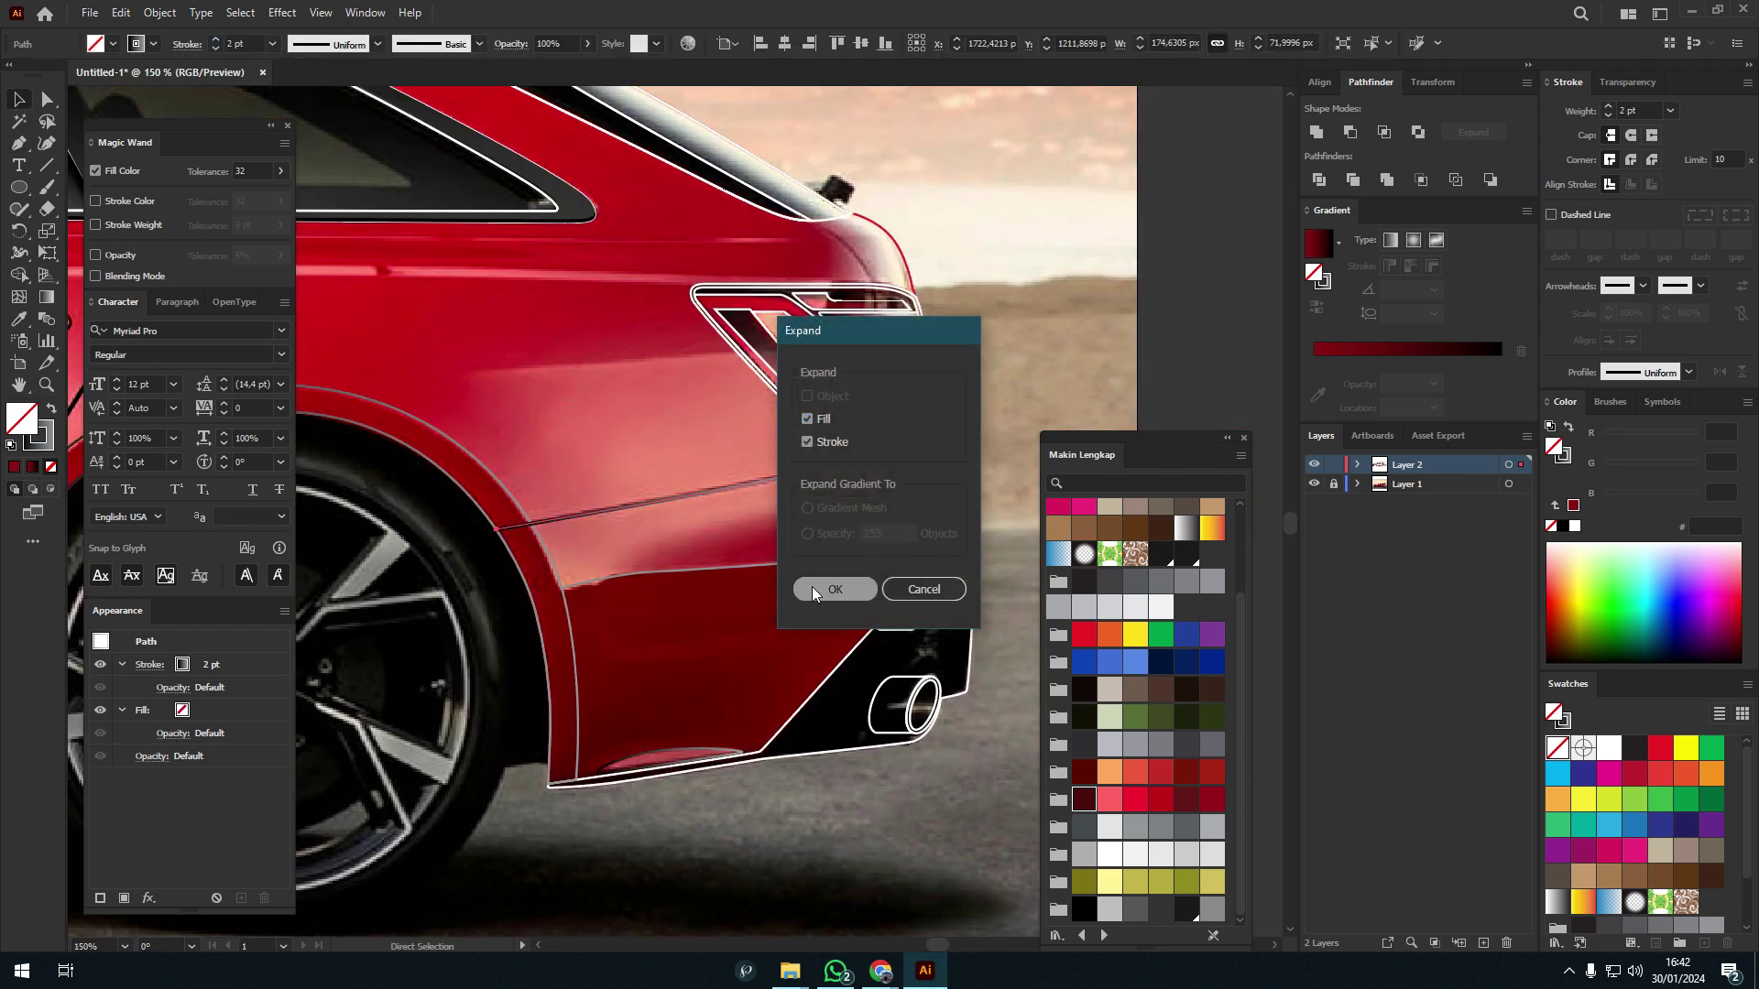
key("Escape")
key("p")
scroll(757, 336, "up", 3)
- Trace a new path above the exhaust with the Pen tool
left_click(625, 405)
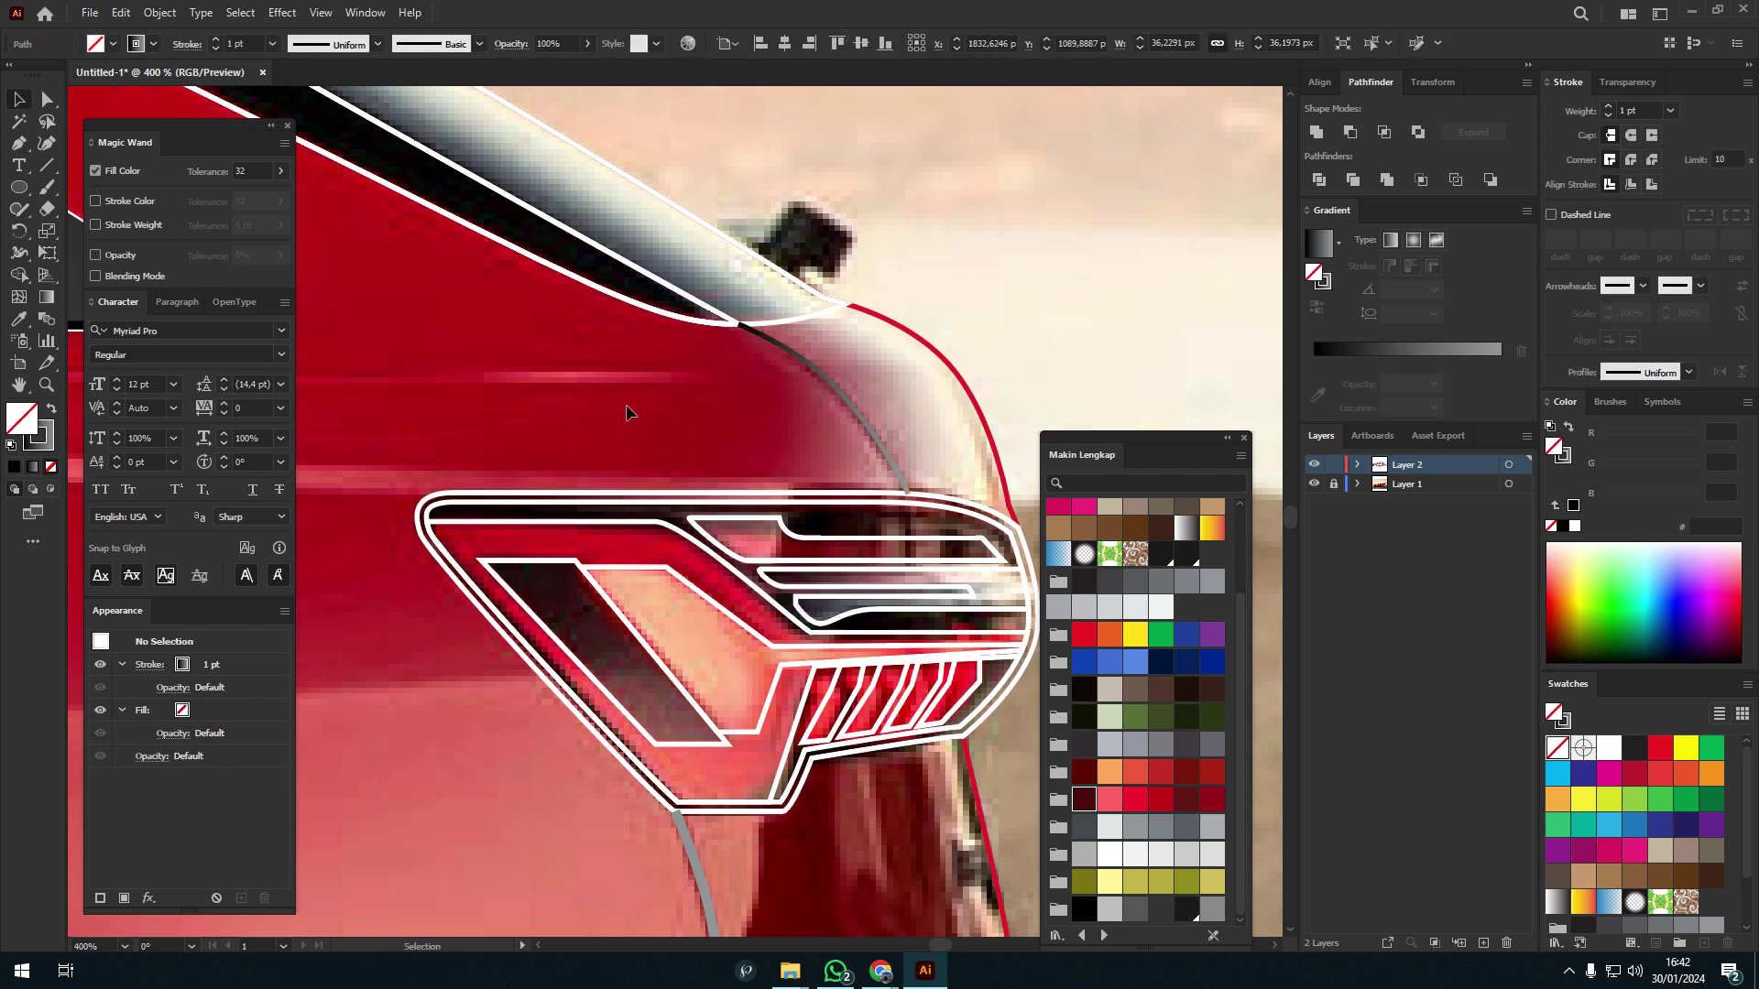
scroll(625, 404, "down", 3)
scroll(586, 302, "up", 3)
left_click(595, 343)
key("v")
scroll(788, 508, "down", 2)
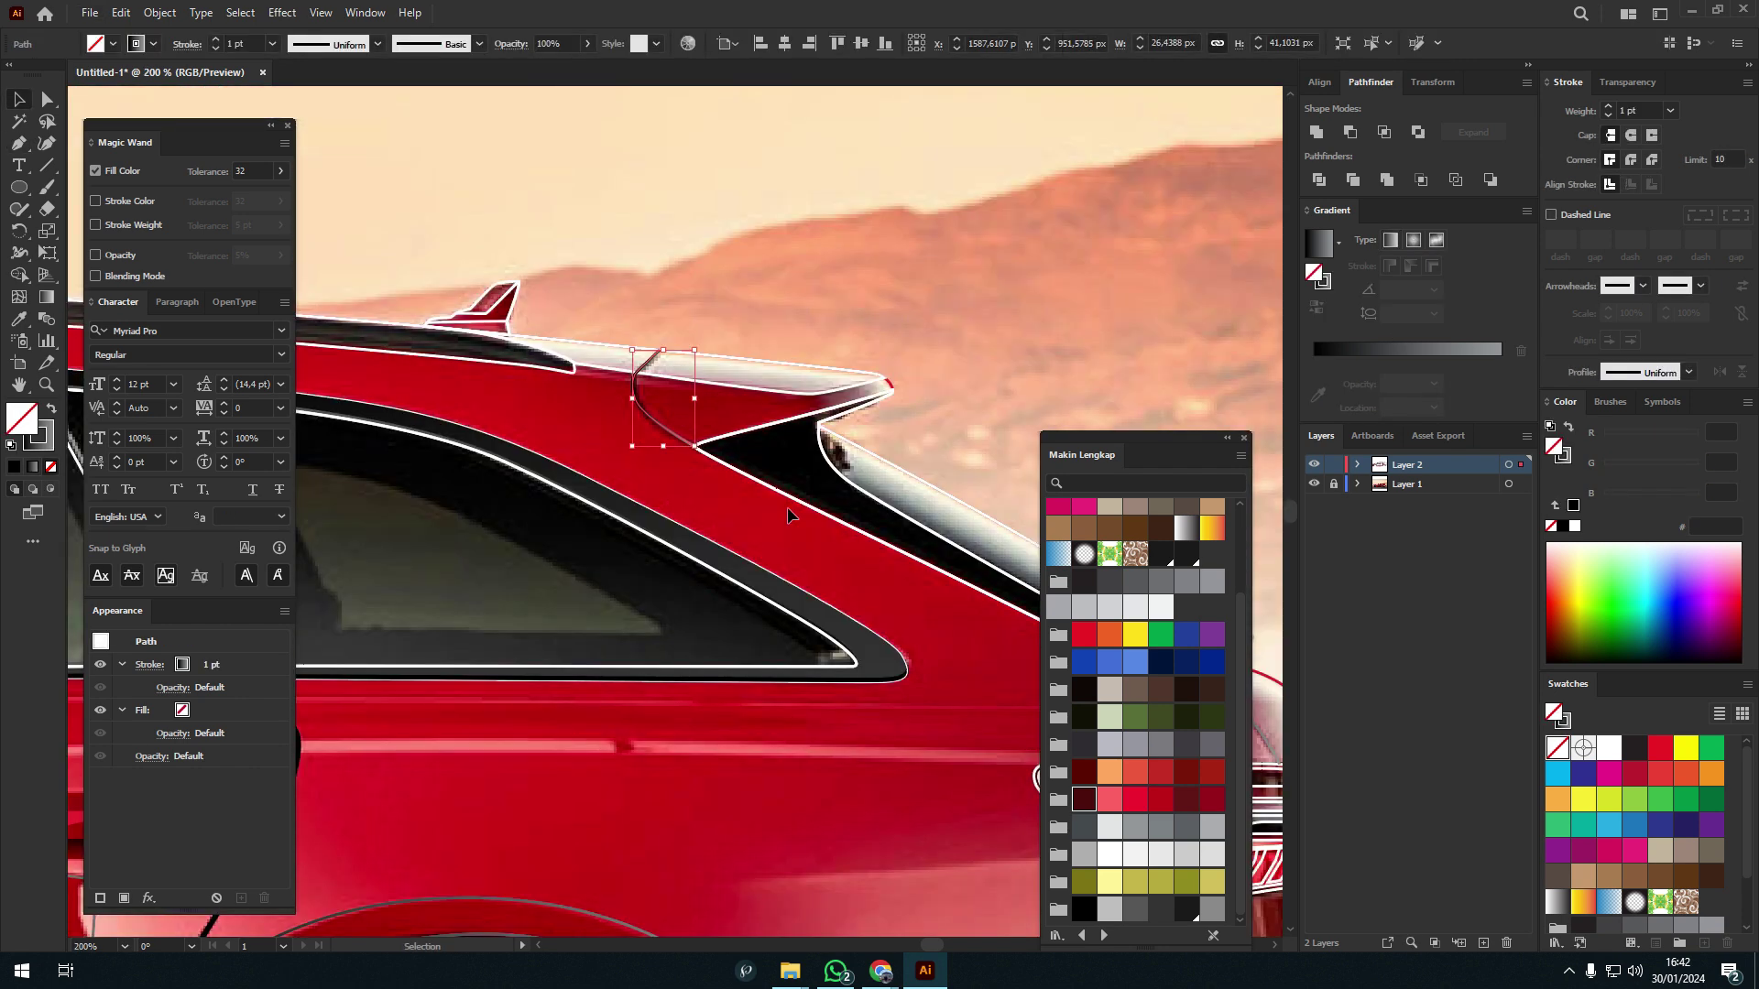
scroll(642, 458, "down", 3)
scroll(712, 437, "up", 2)
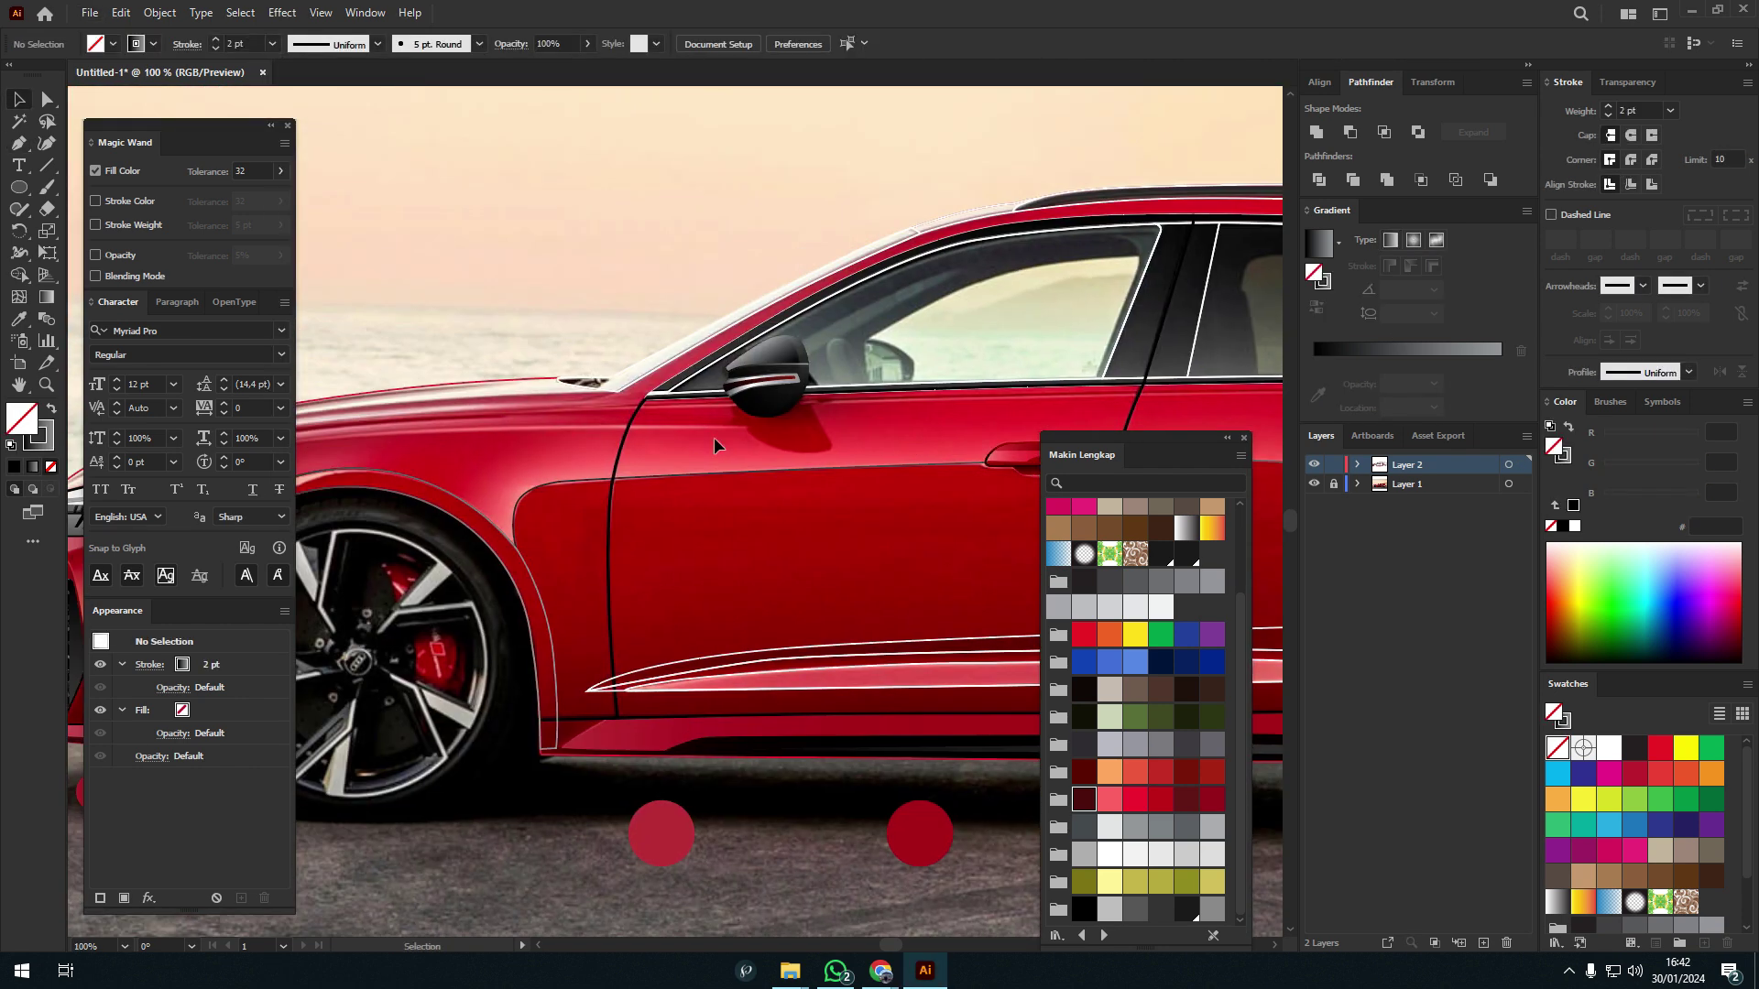
left_click(753, 429)
- Add a straight bottom edge to the new exhaust-strip path
scroll(753, 428, "up", 2)
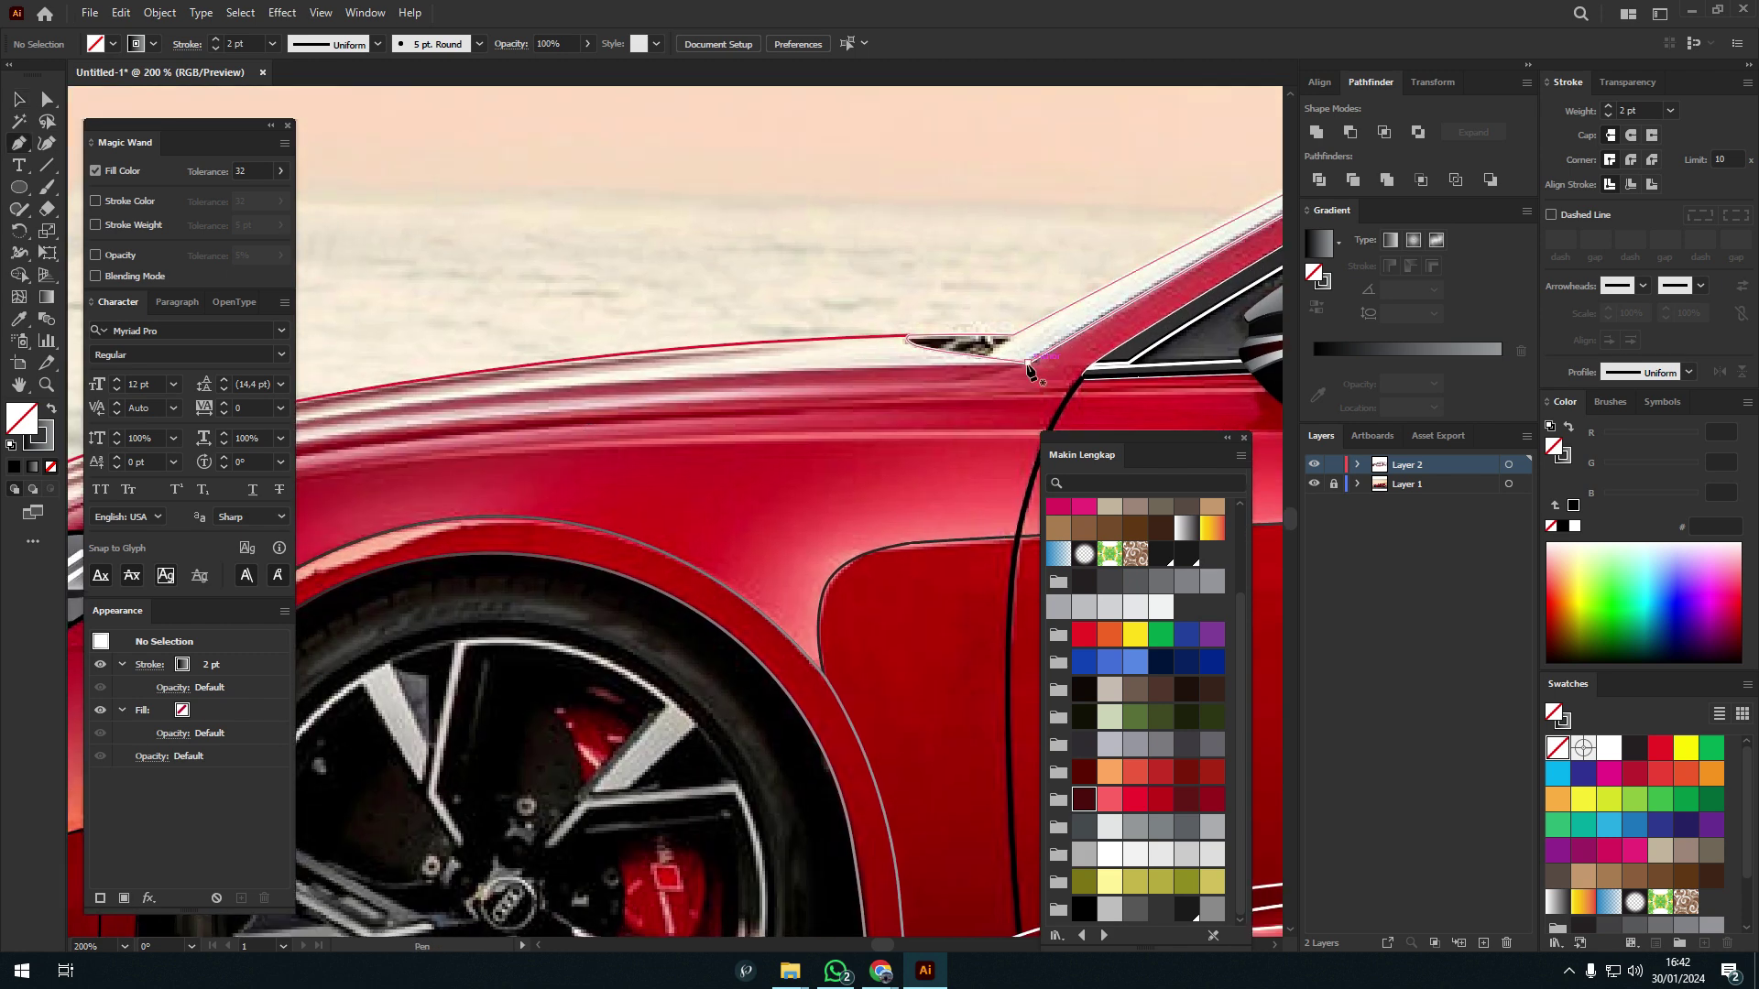
key("p")
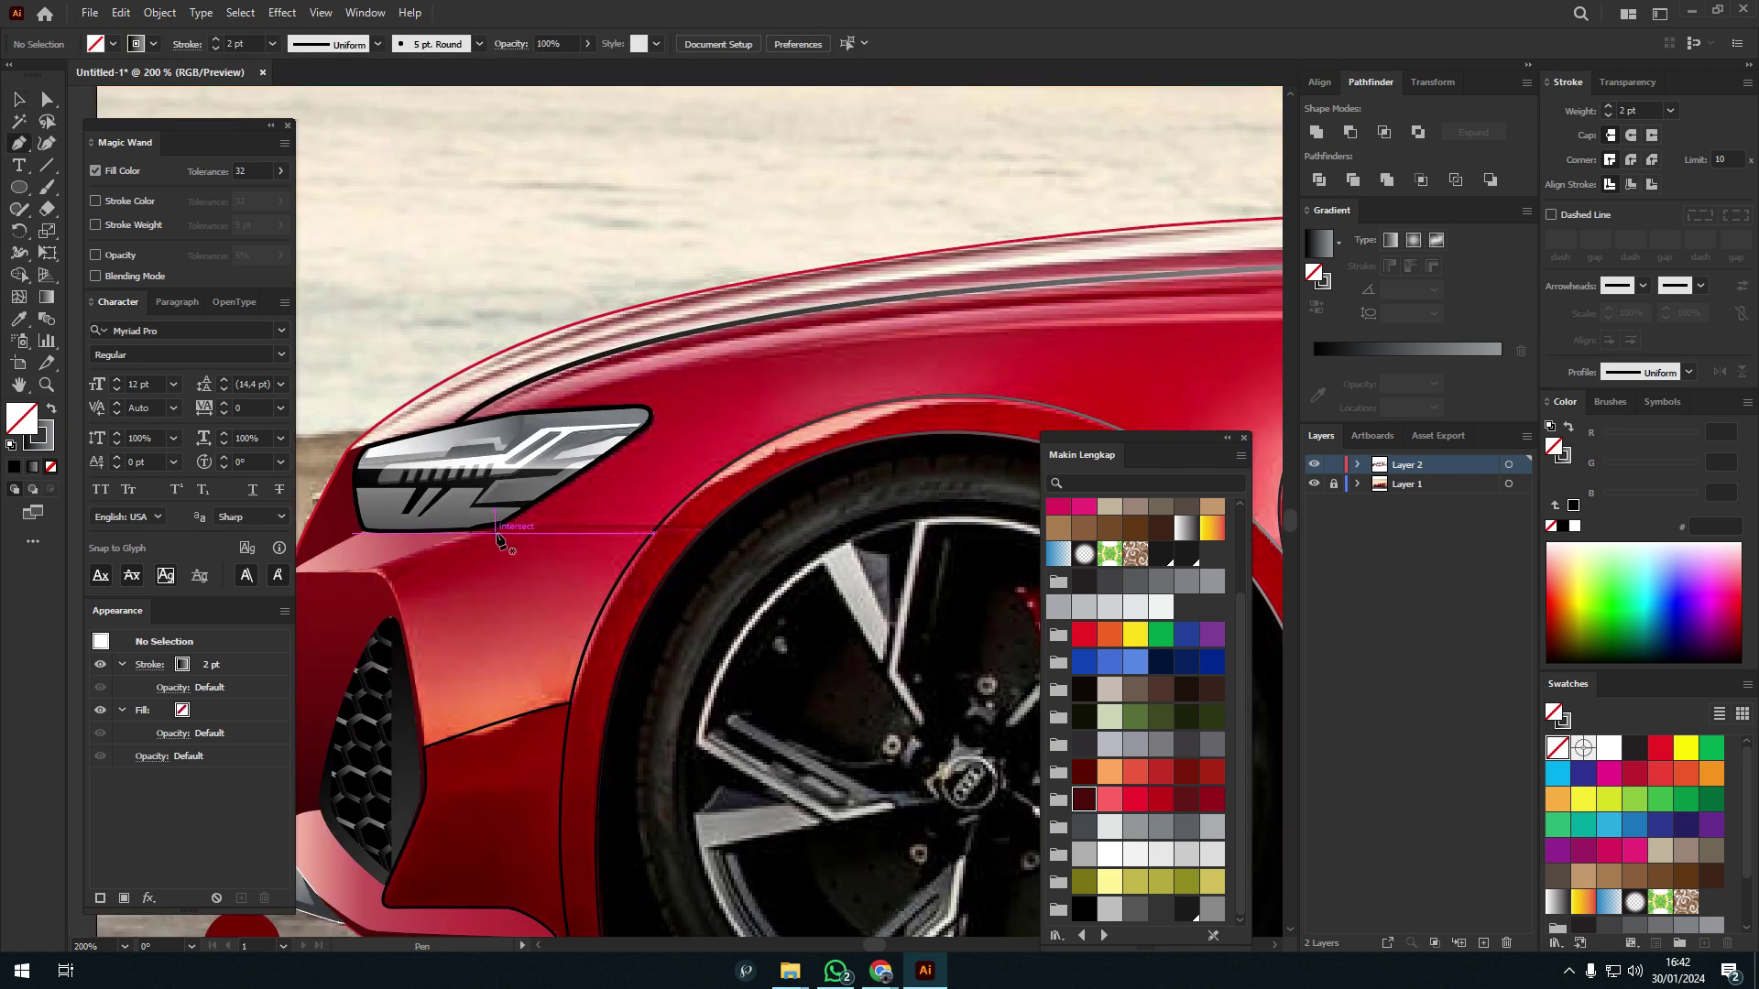
left_click(705, 528)
key("v")
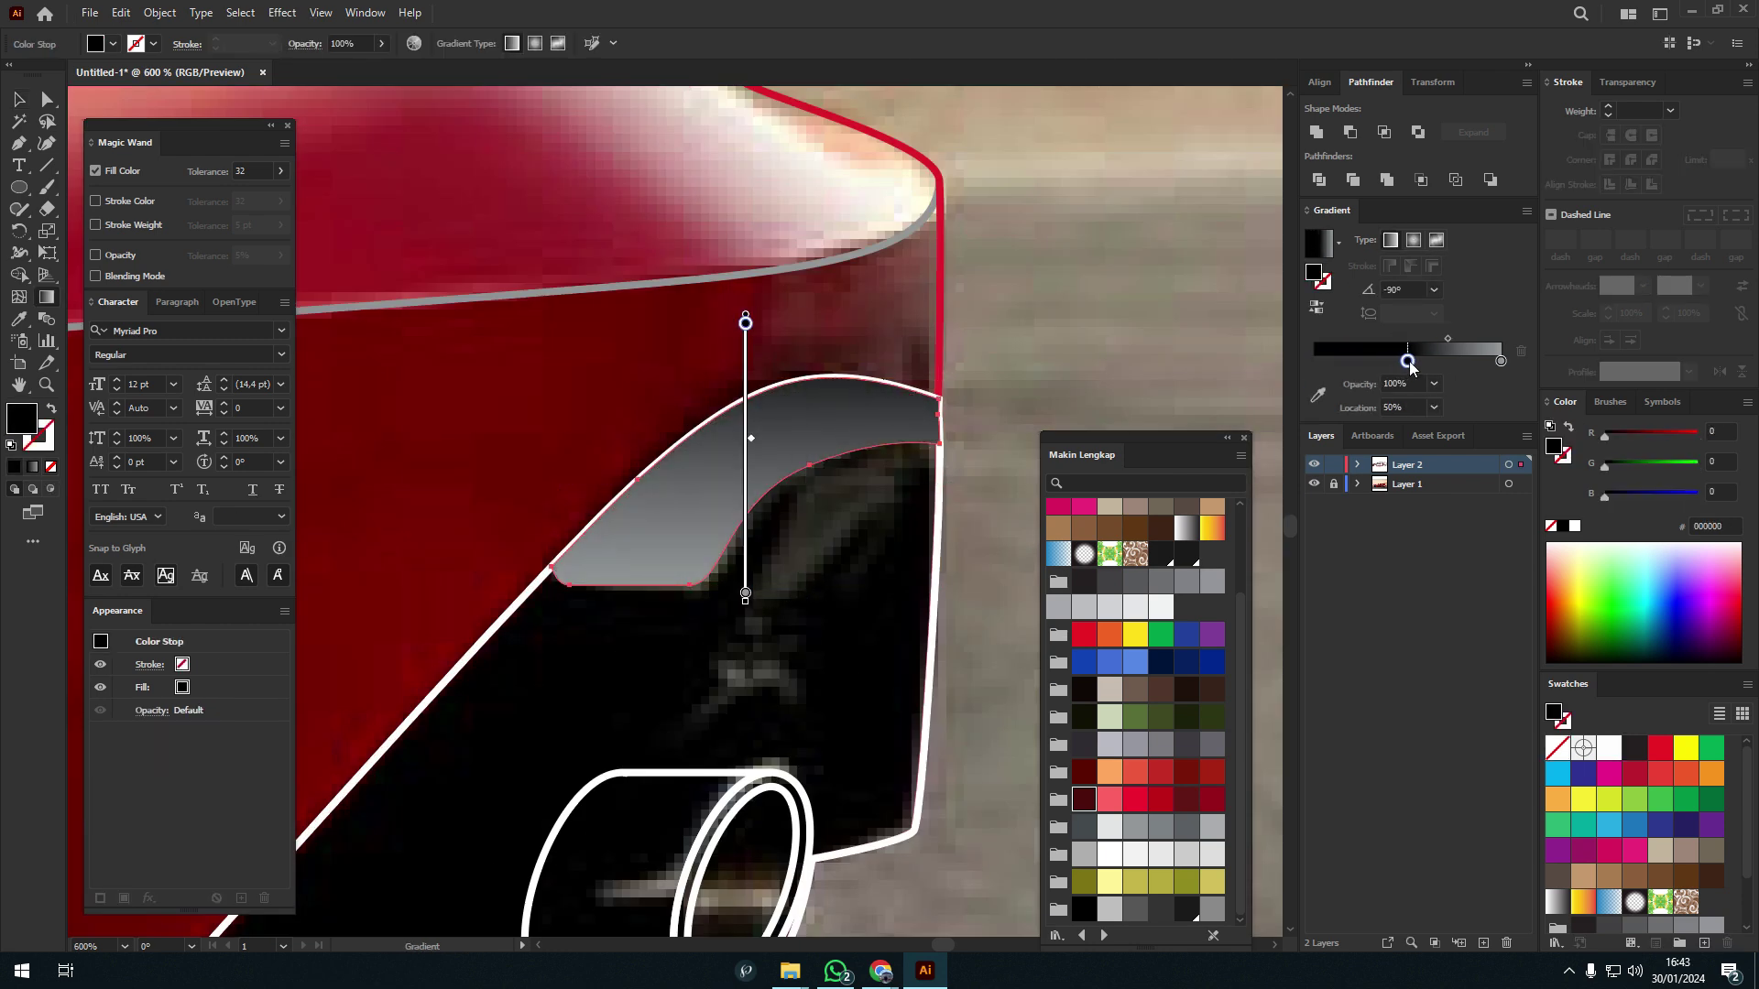
- Darken the strip gradient diagonally and give the exhaust ellipse a vertical gradient, middle stop ~56%
left_click_drag(746, 458, 747, 477)
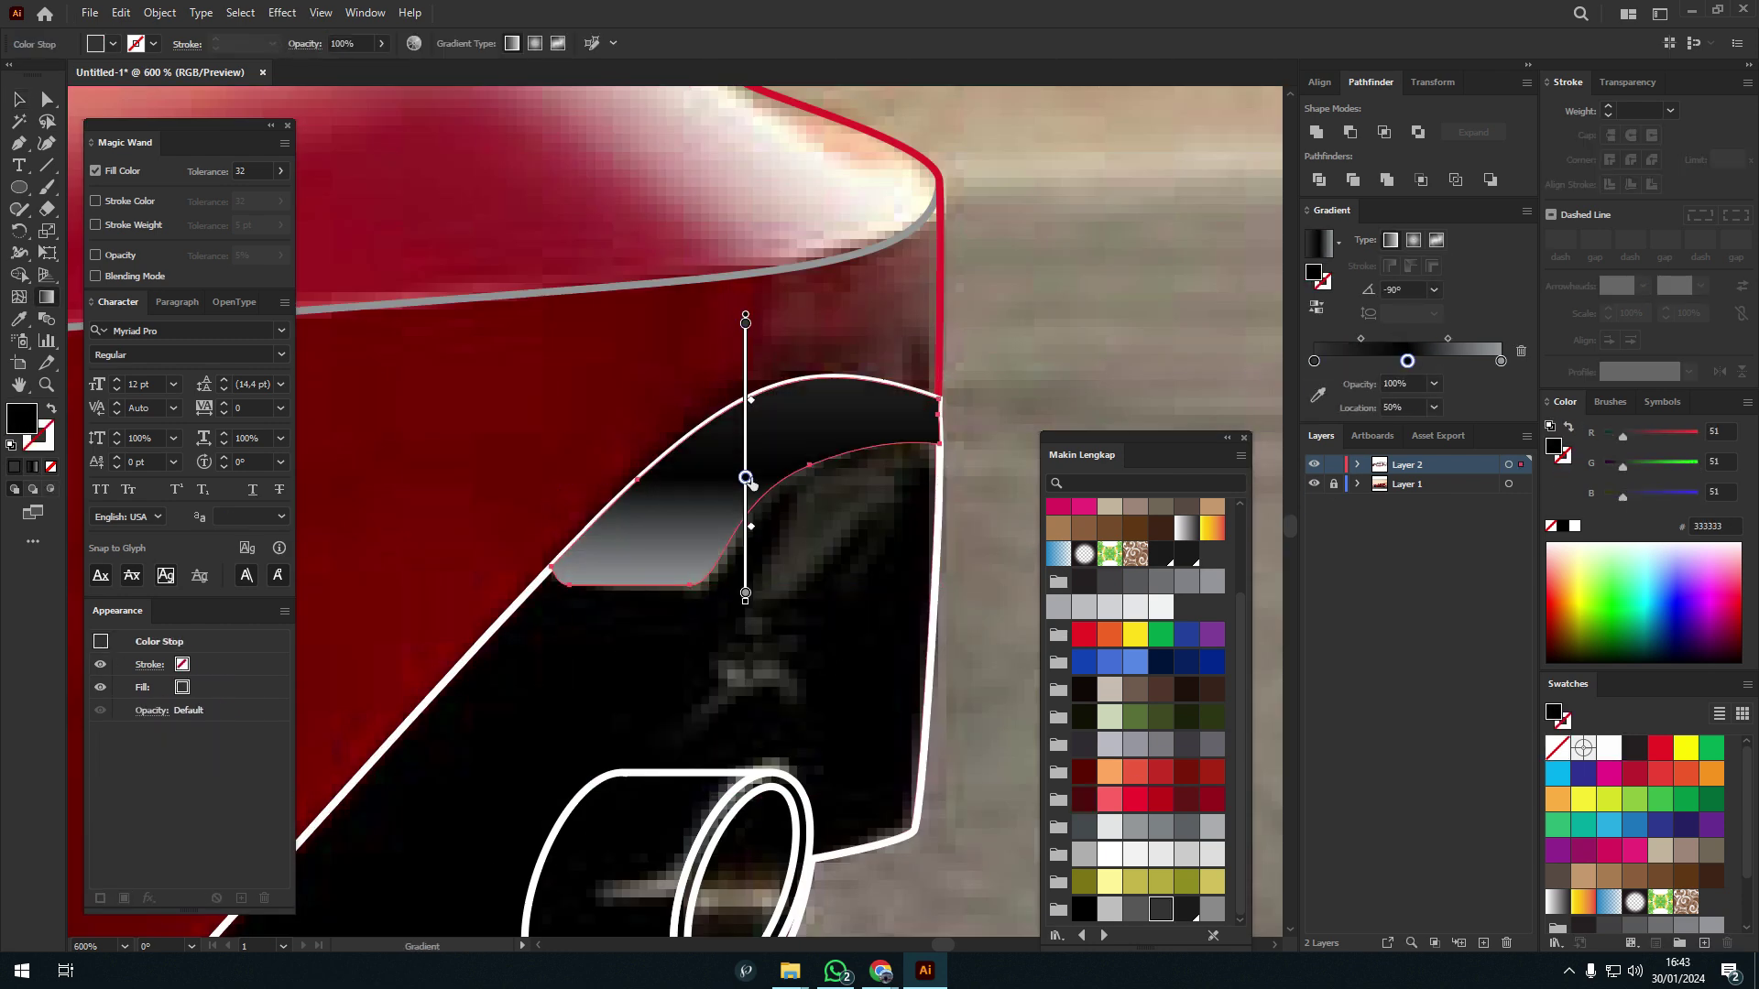
left_click_drag(954, 376, 569, 620)
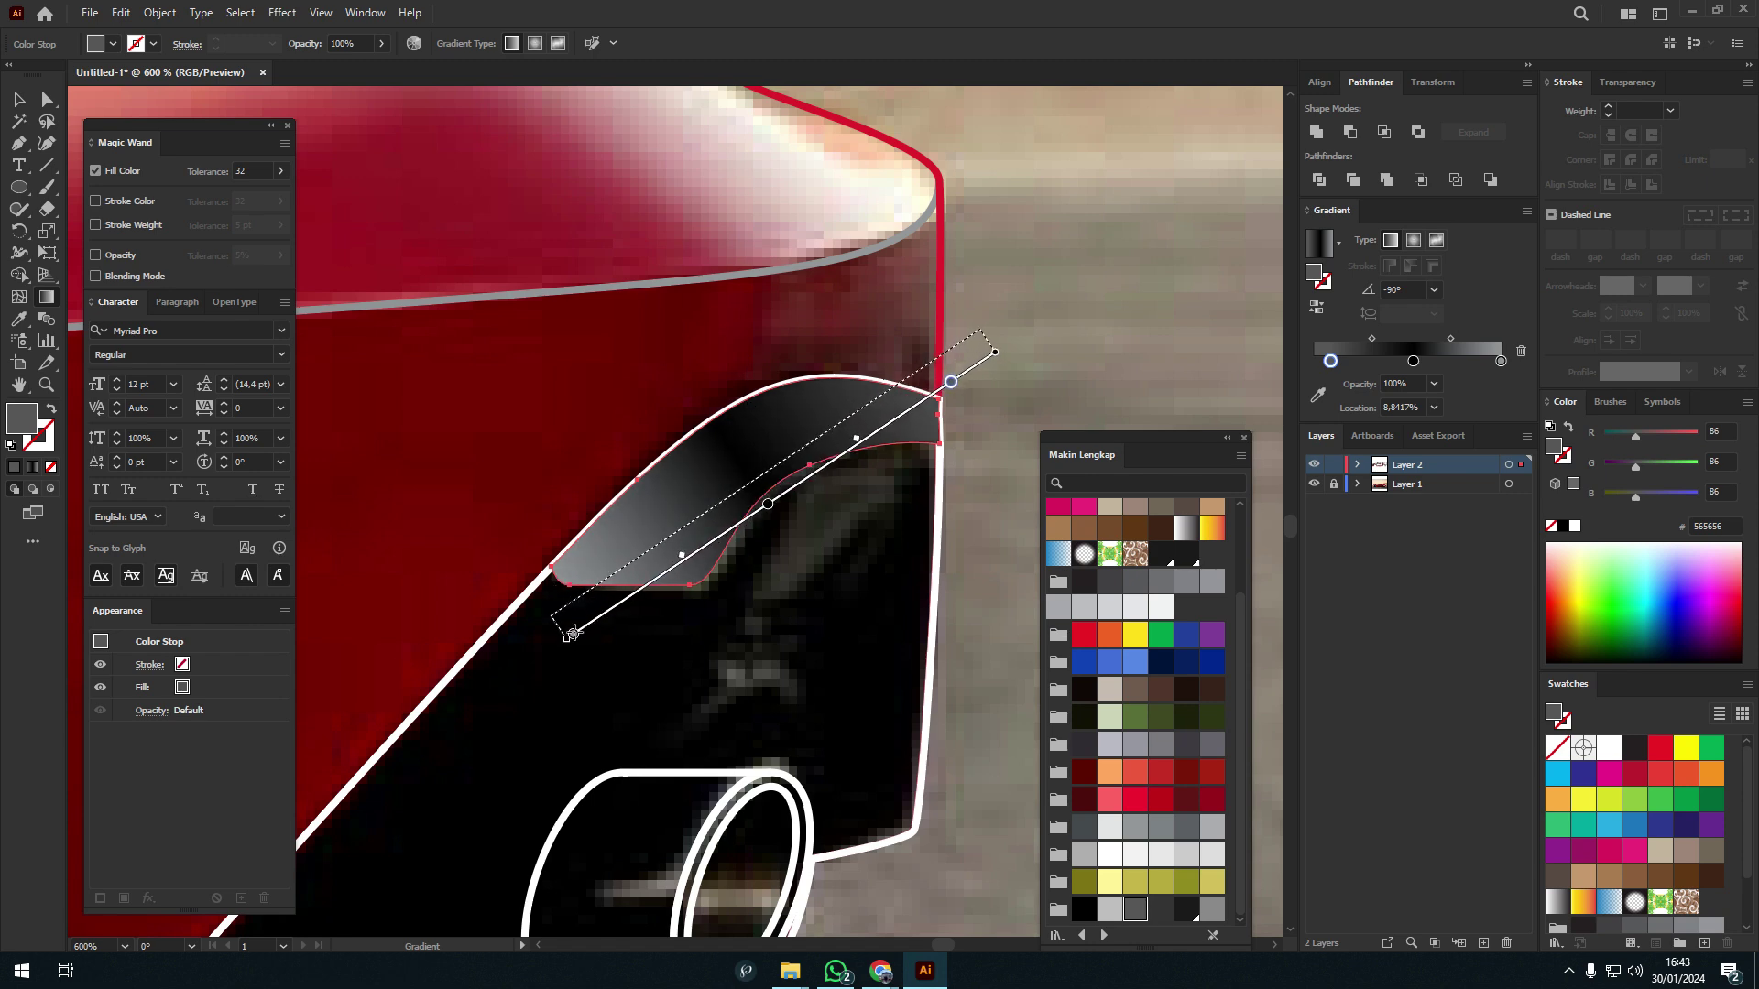
left_click(810, 607)
scroll(809, 607, "up", 2)
key("g")
left_click_drag(813, 795, 813, 518)
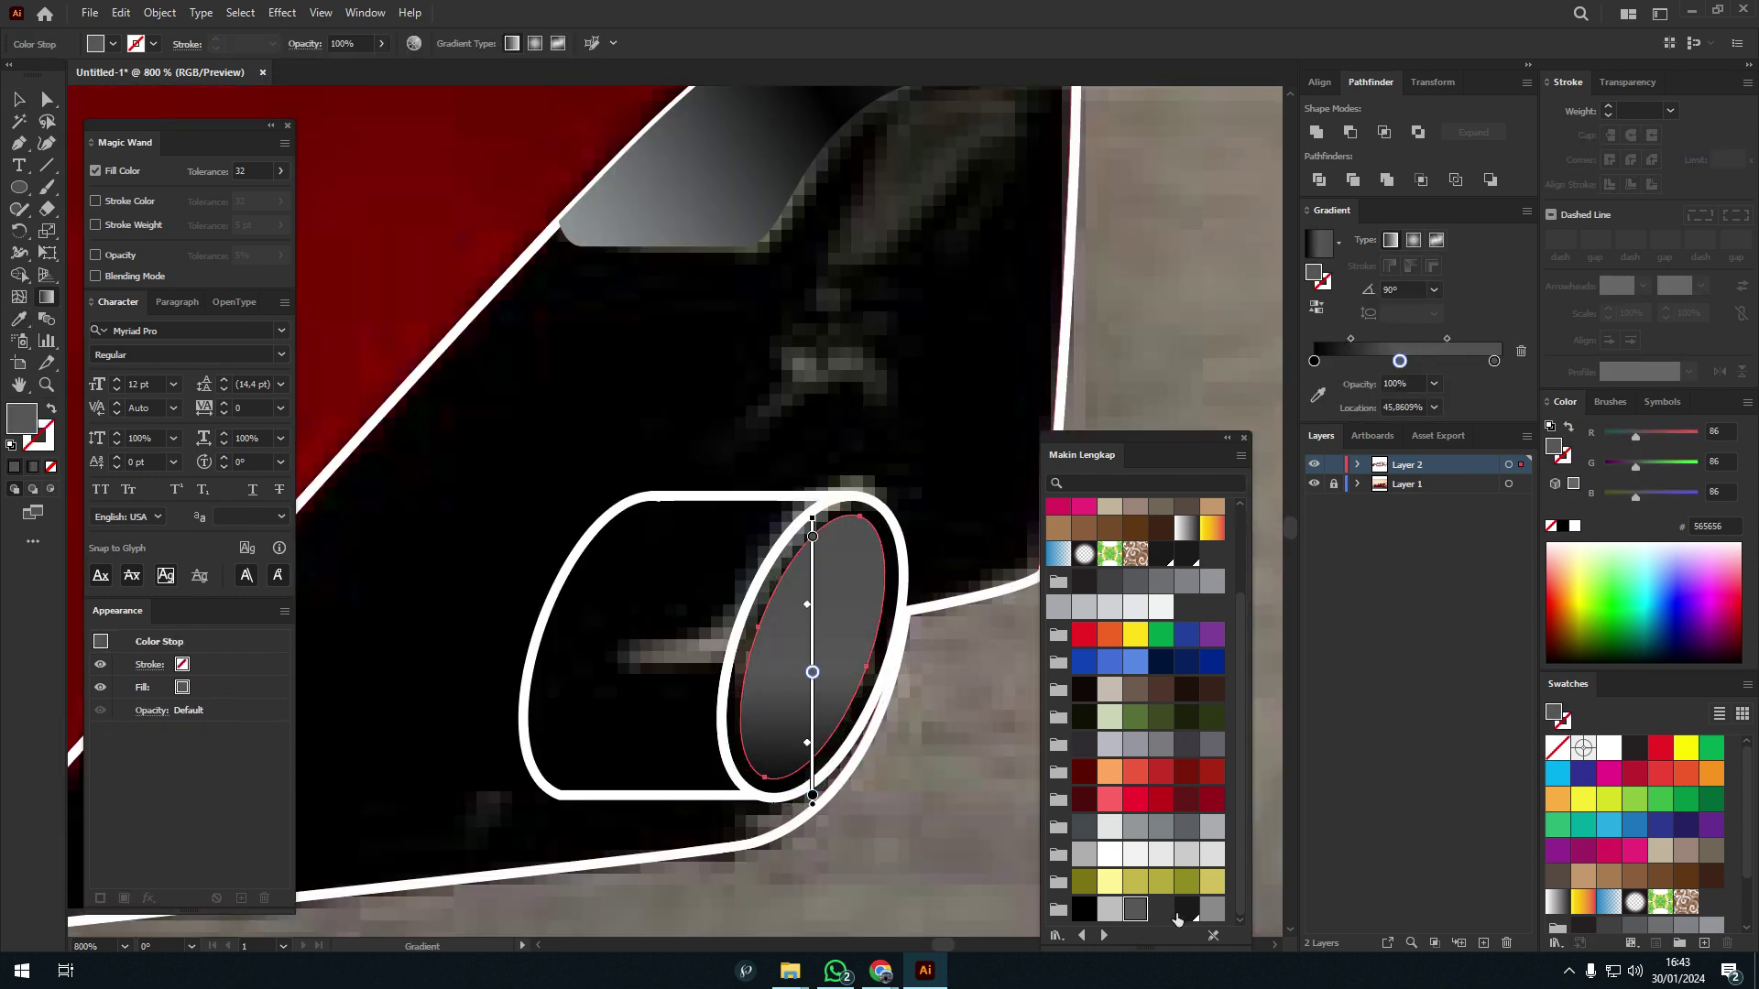
left_click_drag(1184, 911, 813, 536)
left_click_drag(812, 671, 812, 649)
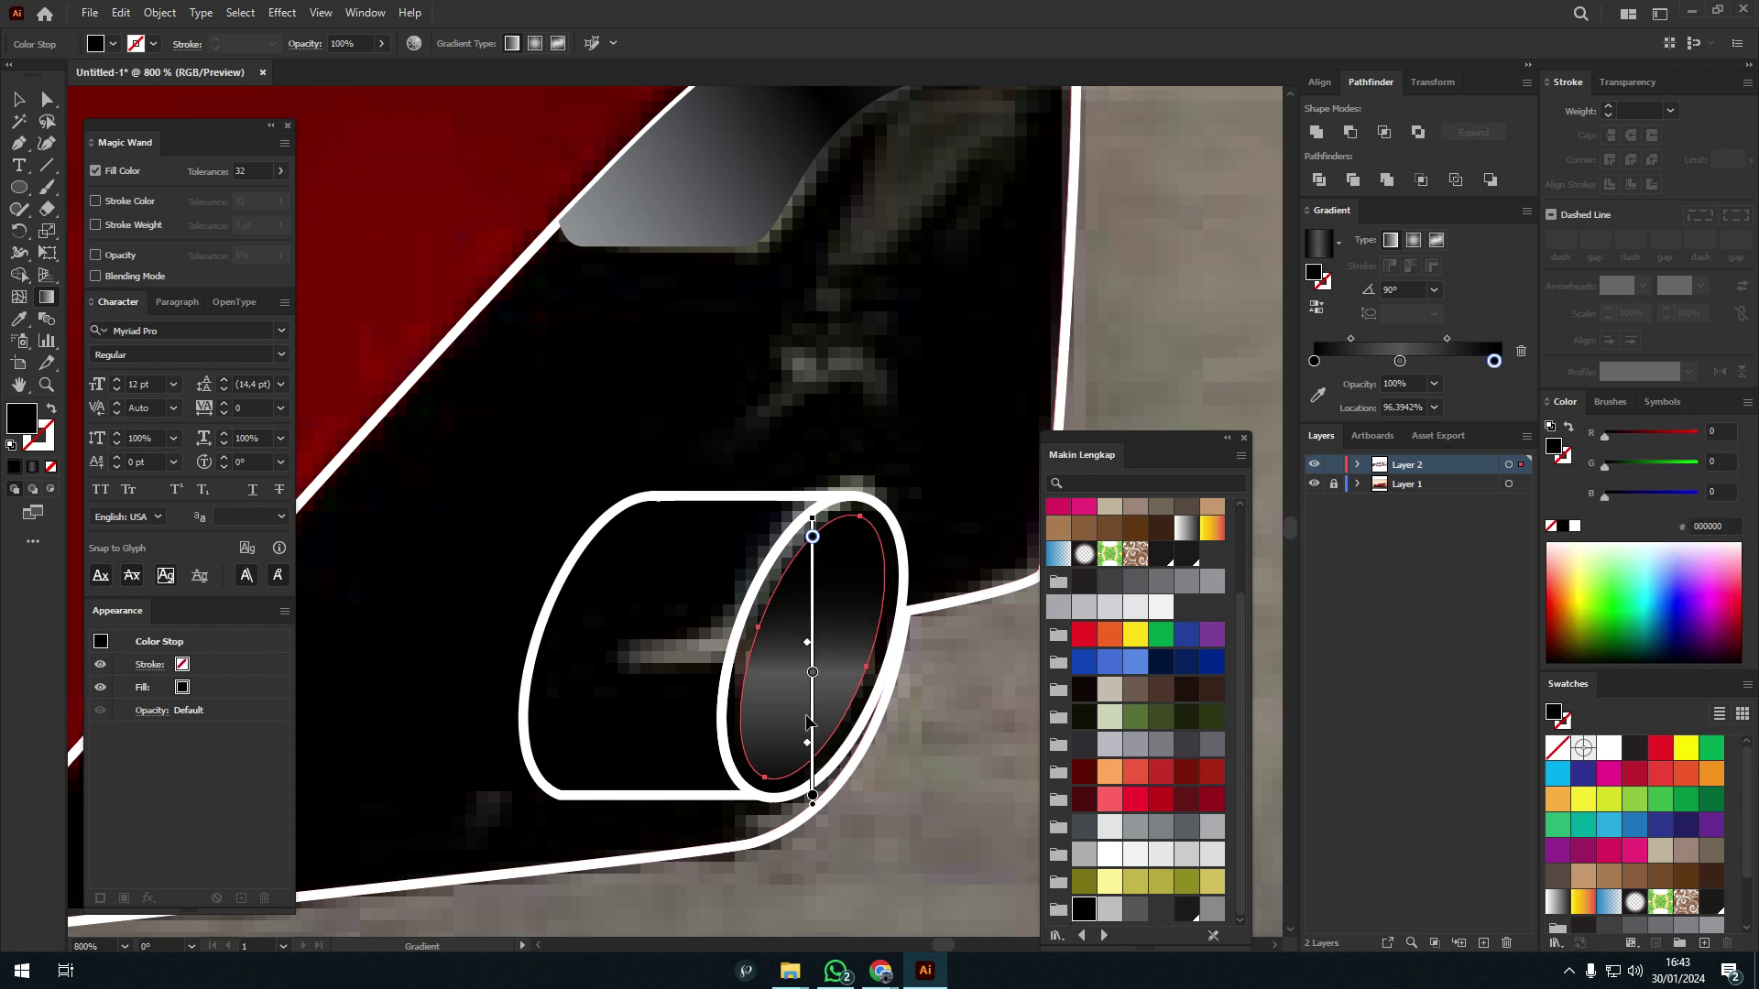
- Run the ellipse gradient across it and give the rim ring a lighter grey gradient
key("v")
key("g")
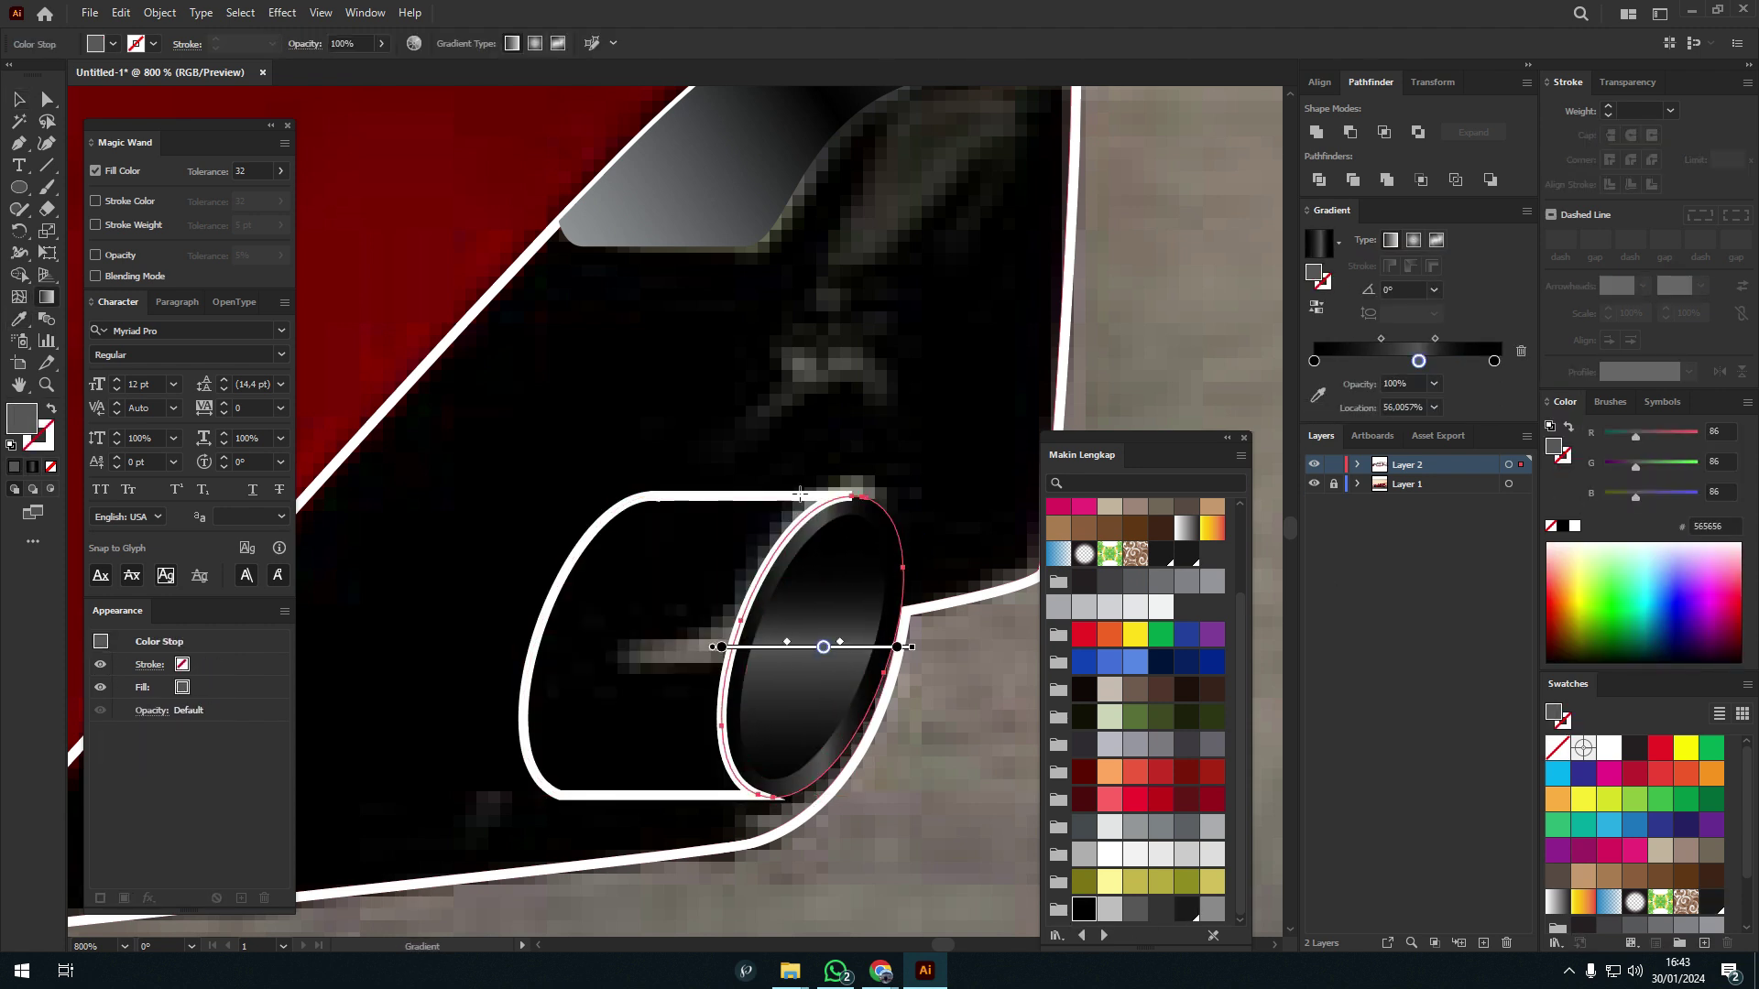
left_click_drag(815, 483, 790, 795)
key("a")
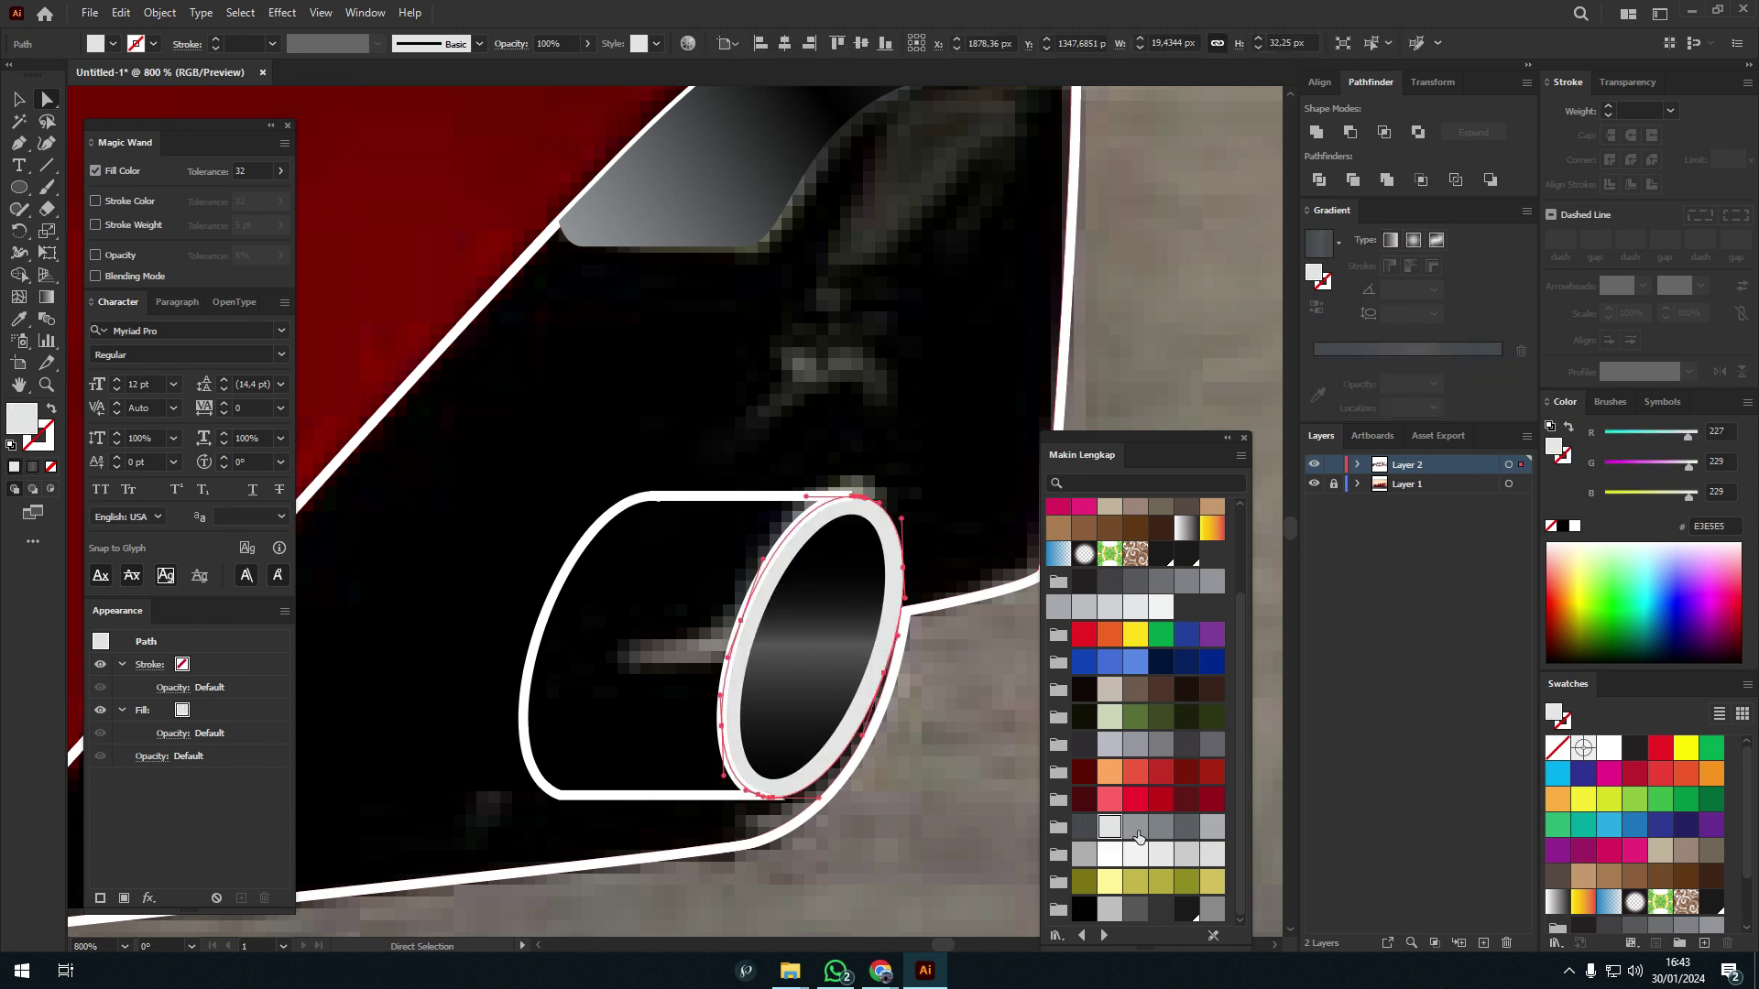
left_click(1418, 383)
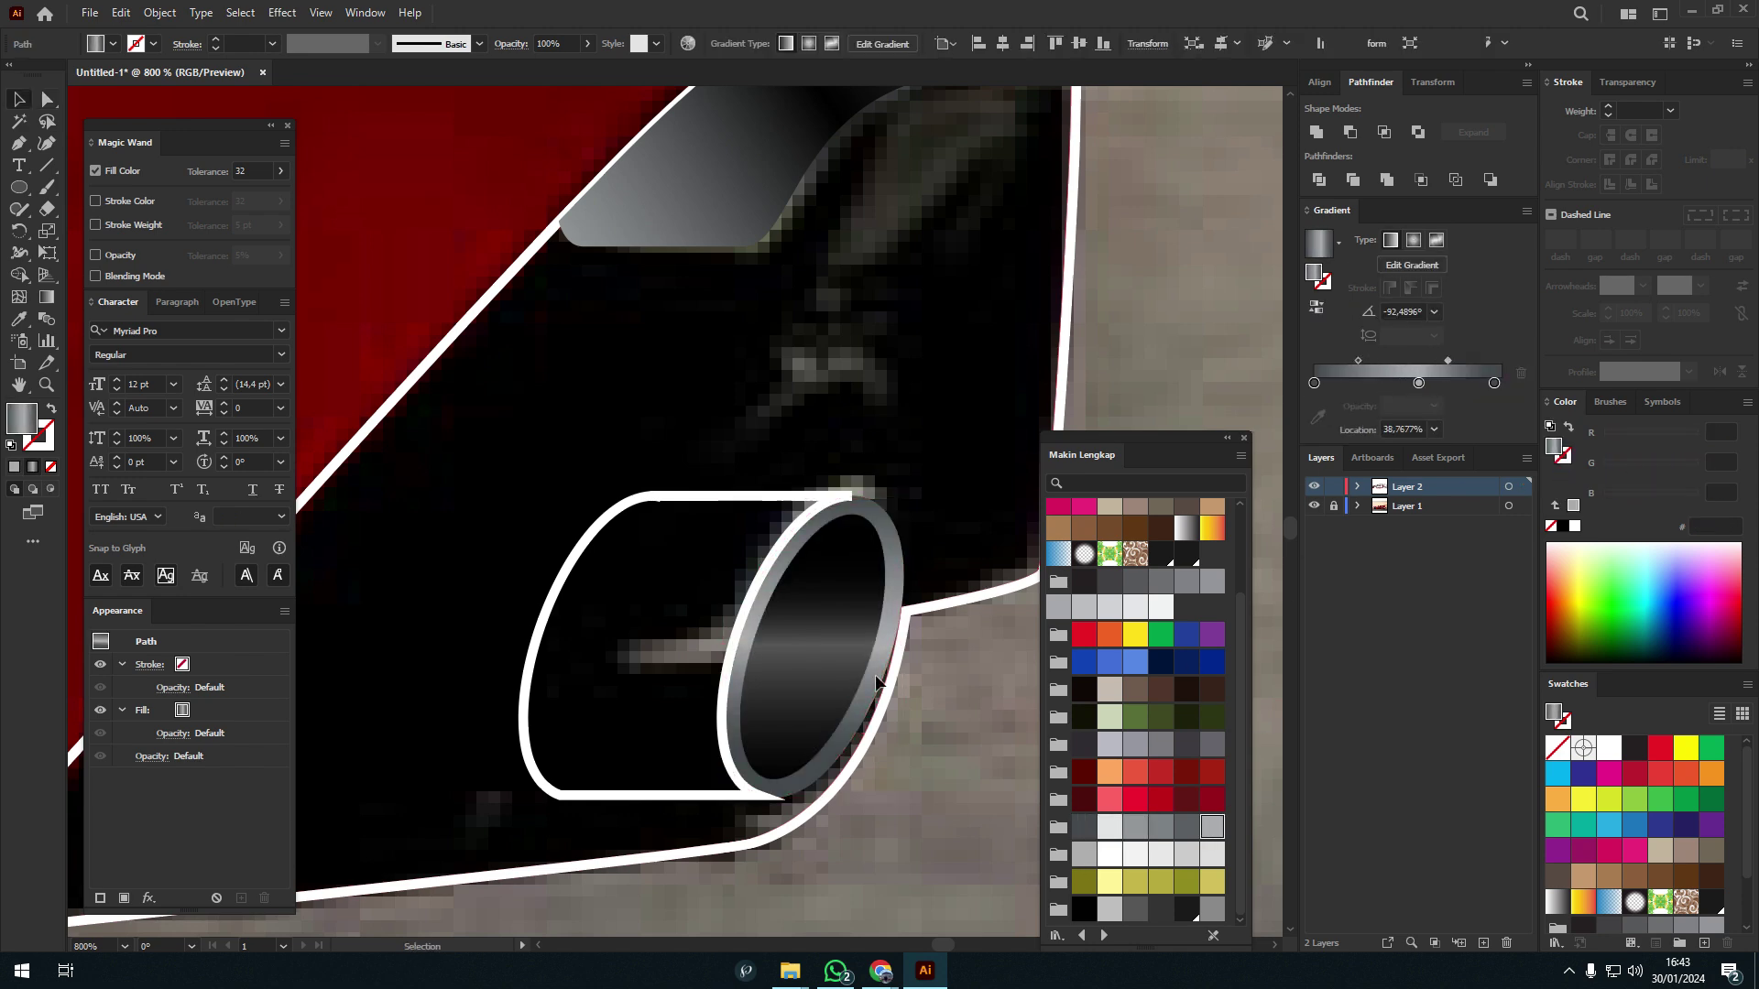
- Give the exhaust cylinder a vertical top-to-bottom gradient
scroll(779, 609, "down", 1)
left_click(660, 641)
key("g")
left_click_drag(728, 513, 727, 736)
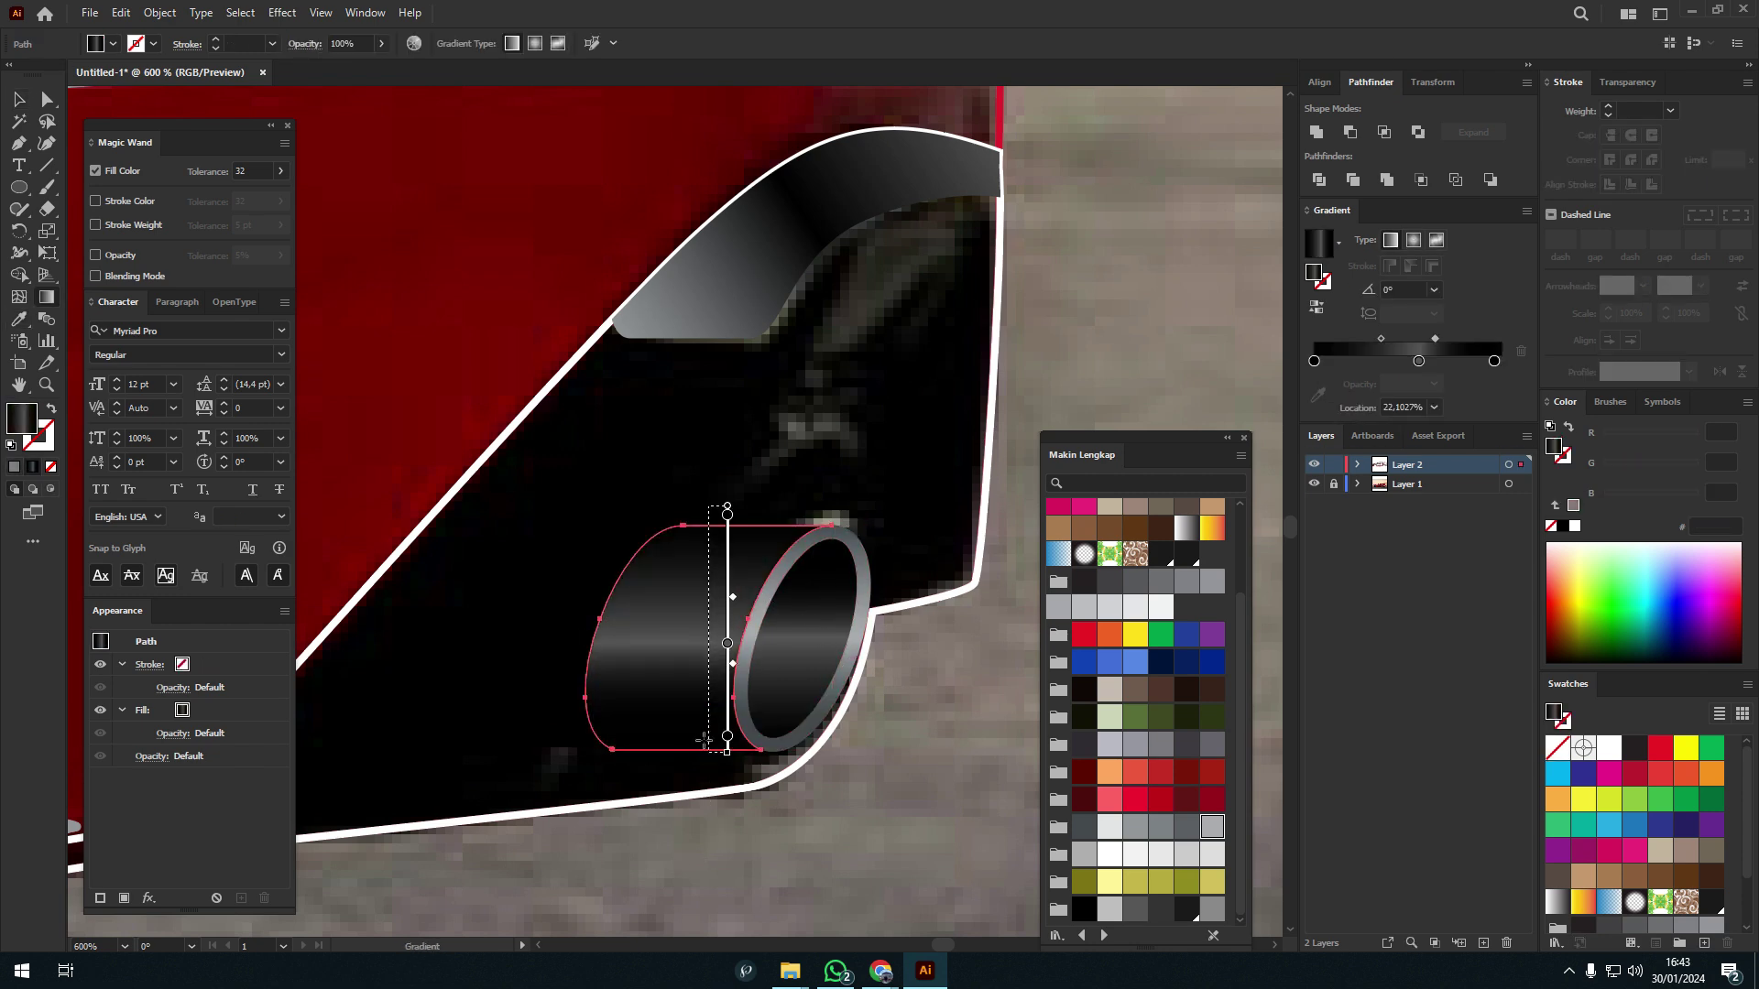
- Fill the rear diffuser with a diagonal gradient
key("v")
key("ctrl+shift+a")
key("ctrl+1")
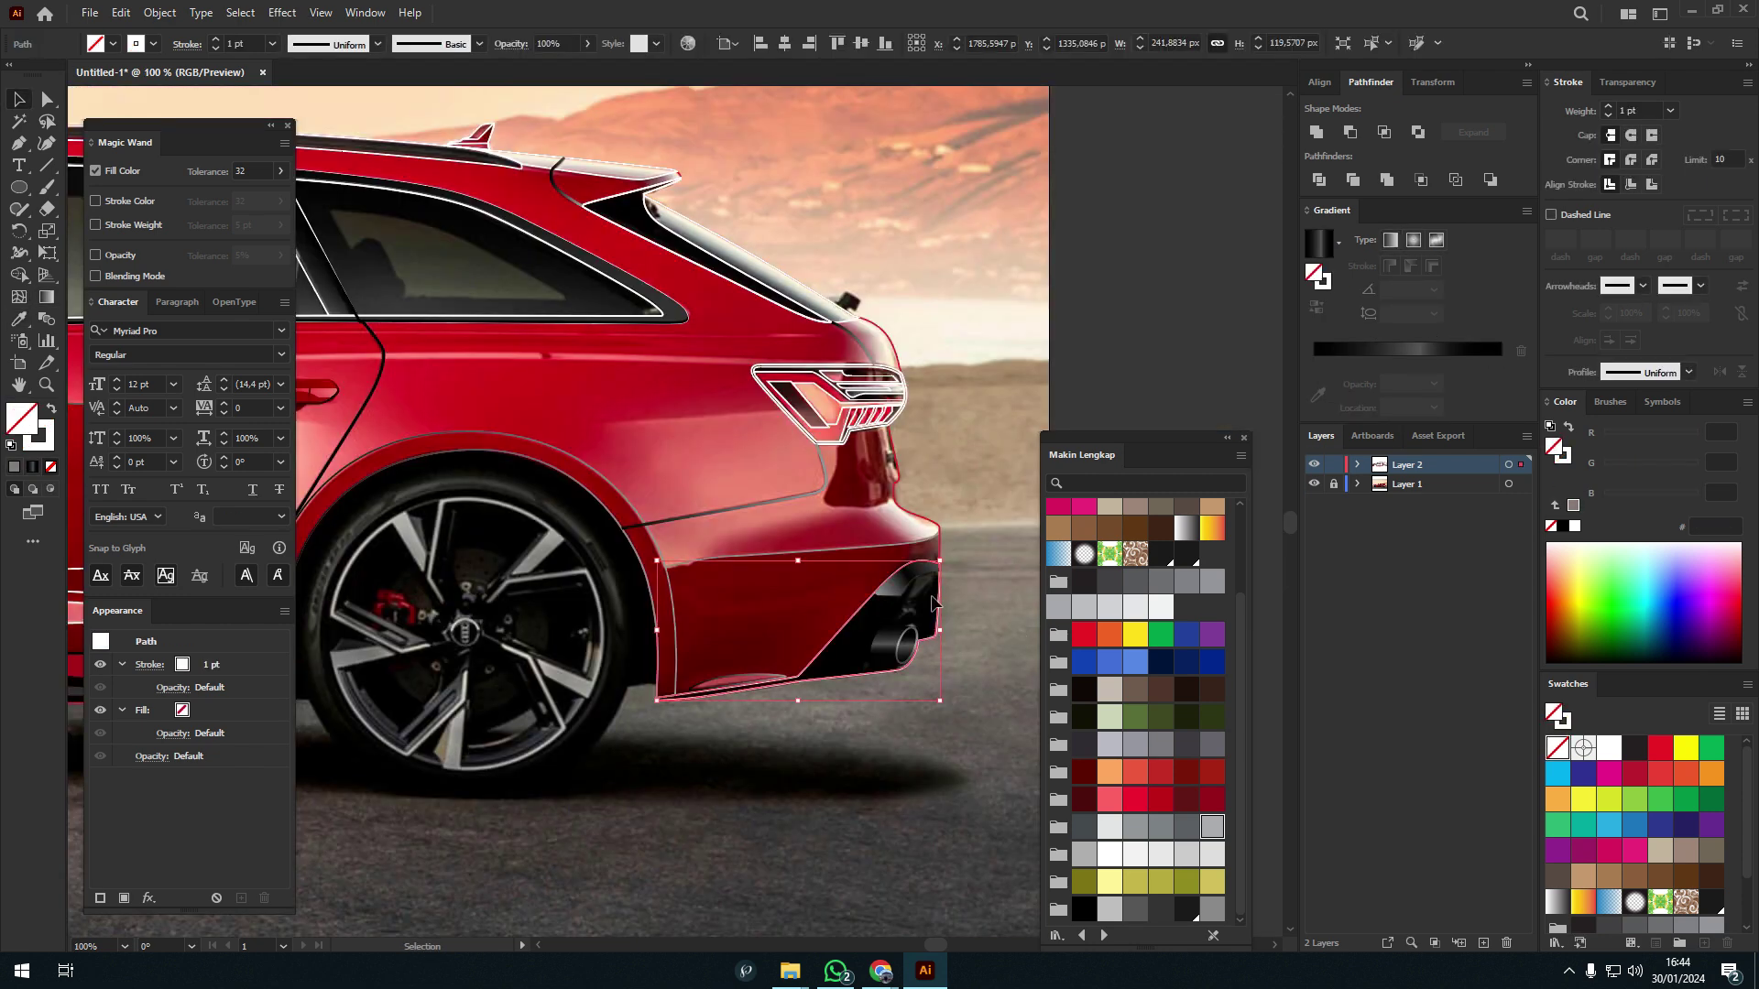
scroll(928, 599, "up", 1)
left_click(929, 599)
key("g")
left_click(804, 701)
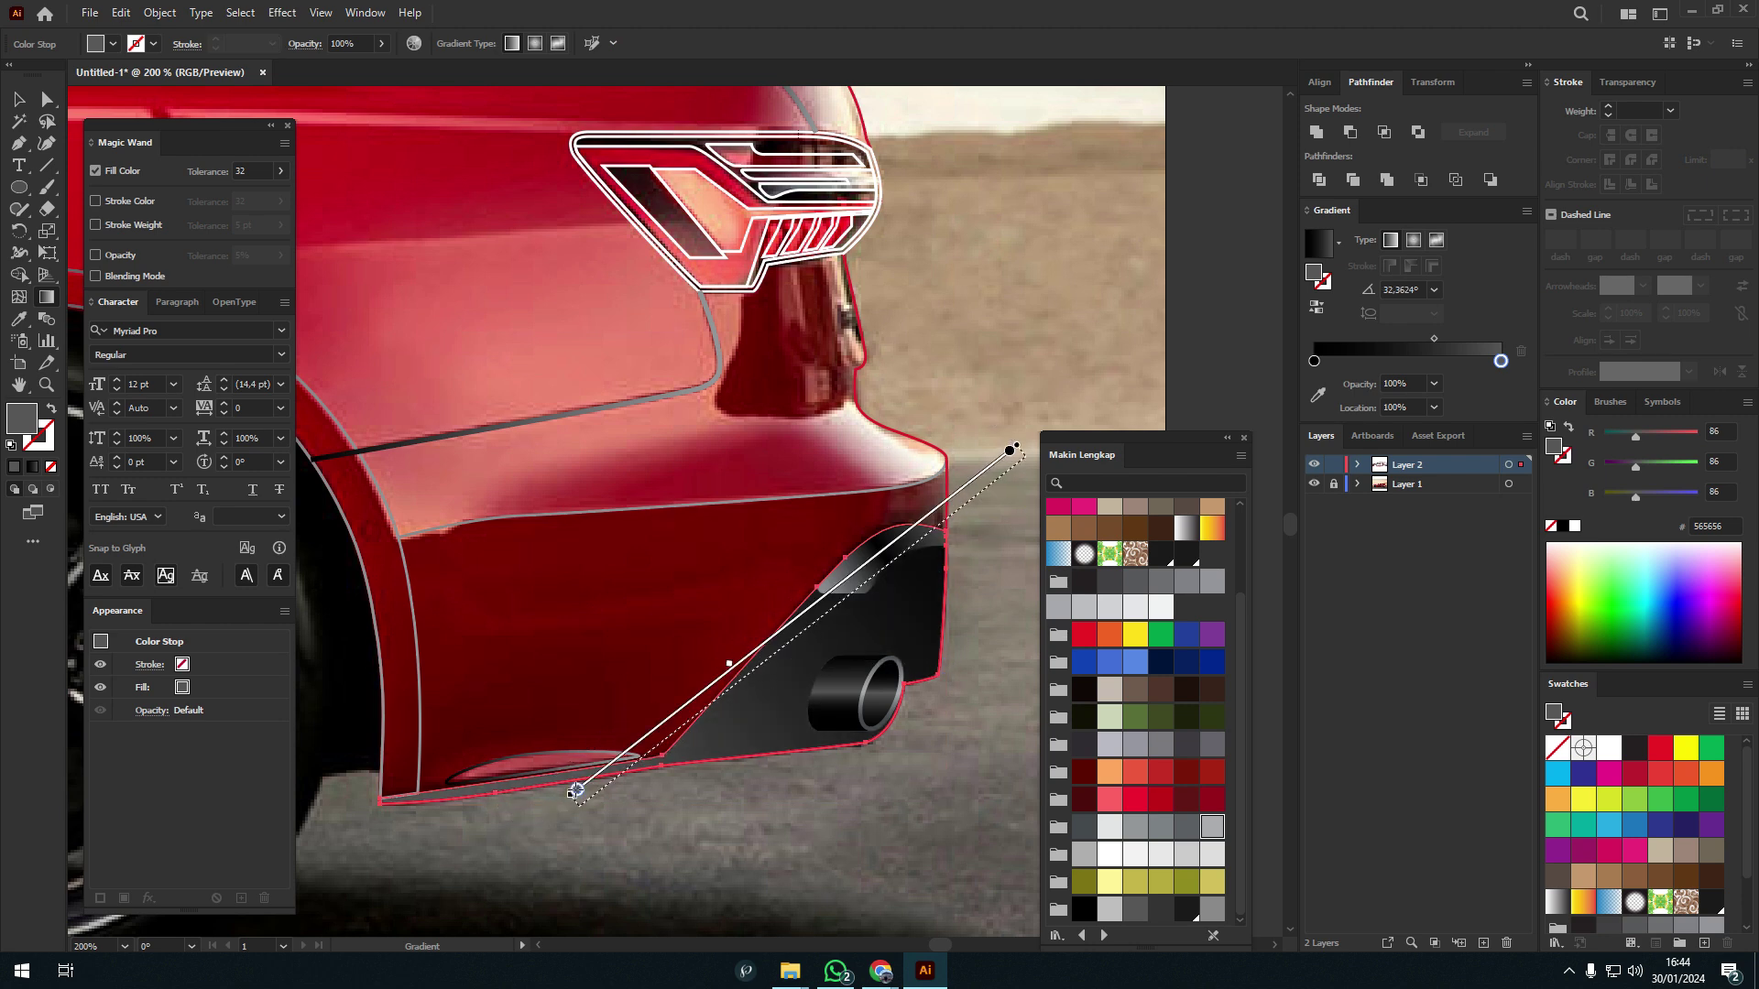
left_click_drag(1013, 440, 452, 871)
key("v")
- Compare against the photo via Layer 2, then redraw the cylinder gradient diagonally
left_click(1315, 465)
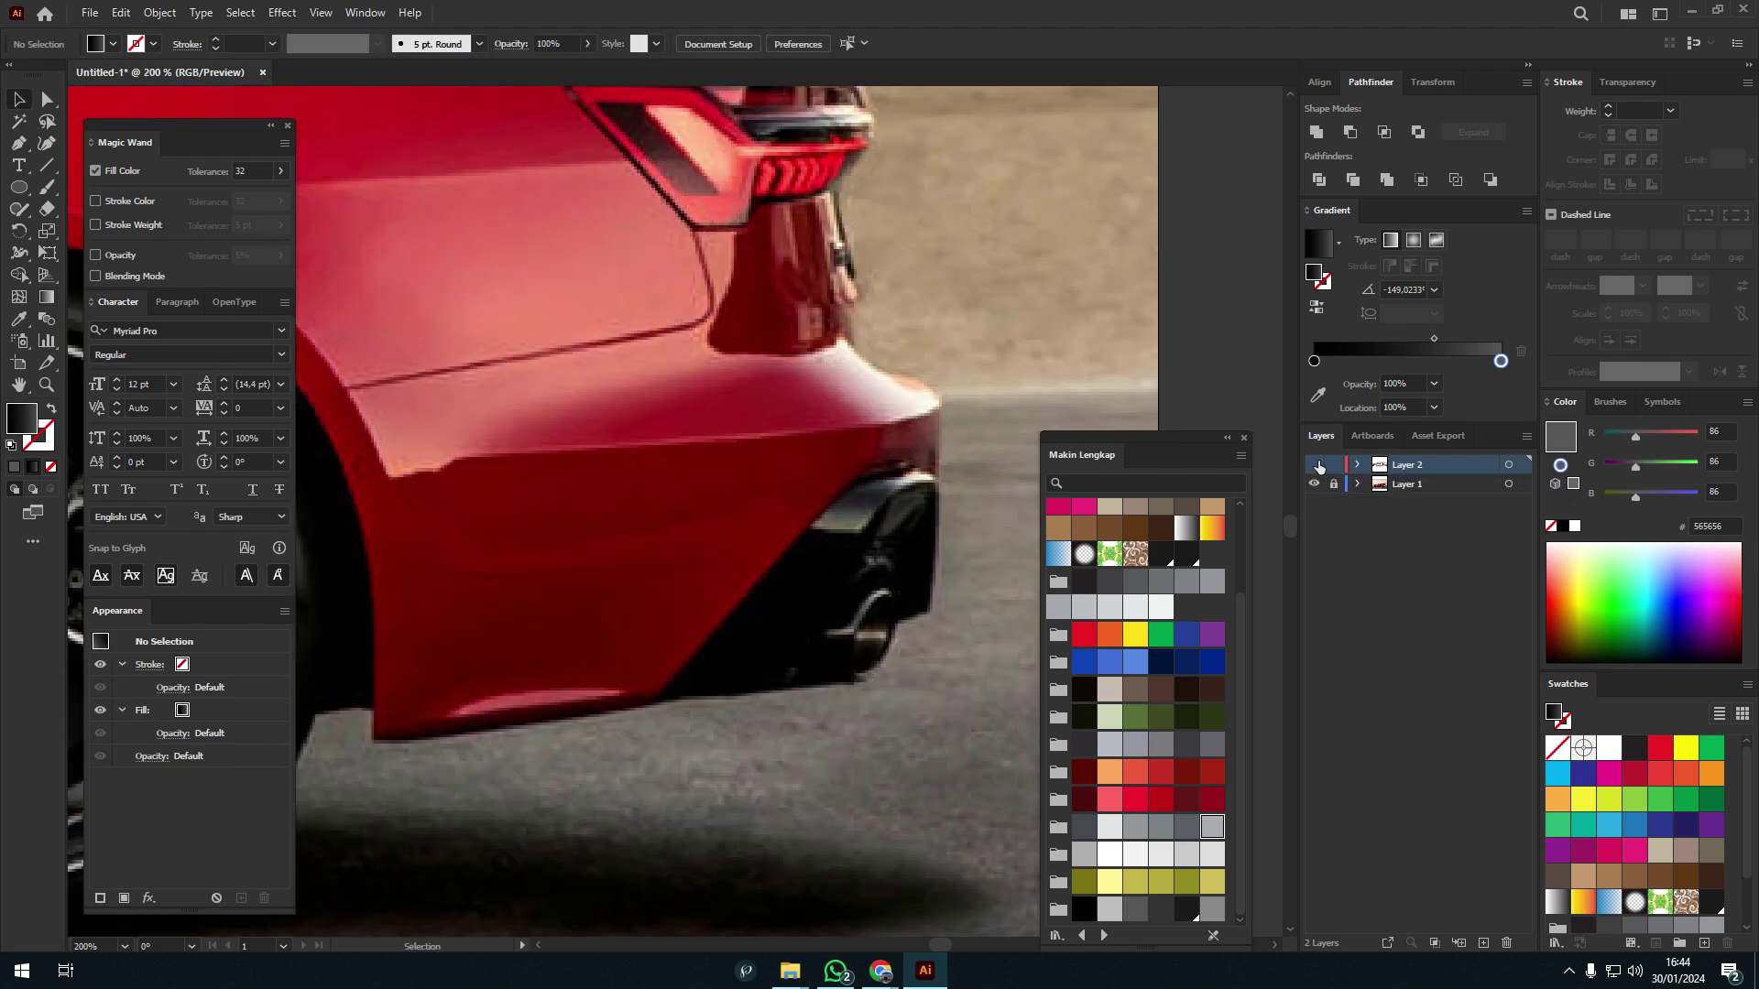
left_click(1317, 467)
scroll(824, 623, "up", 3)
left_click(825, 623)
key("g")
mouse_move(980, 502)
left_mouse_down()
mouse_move(899, 711)
mouse_move(818, 727)
left_mouse_up()
left_click_drag(1418, 361, 1471, 375)
key("ctrl+z")
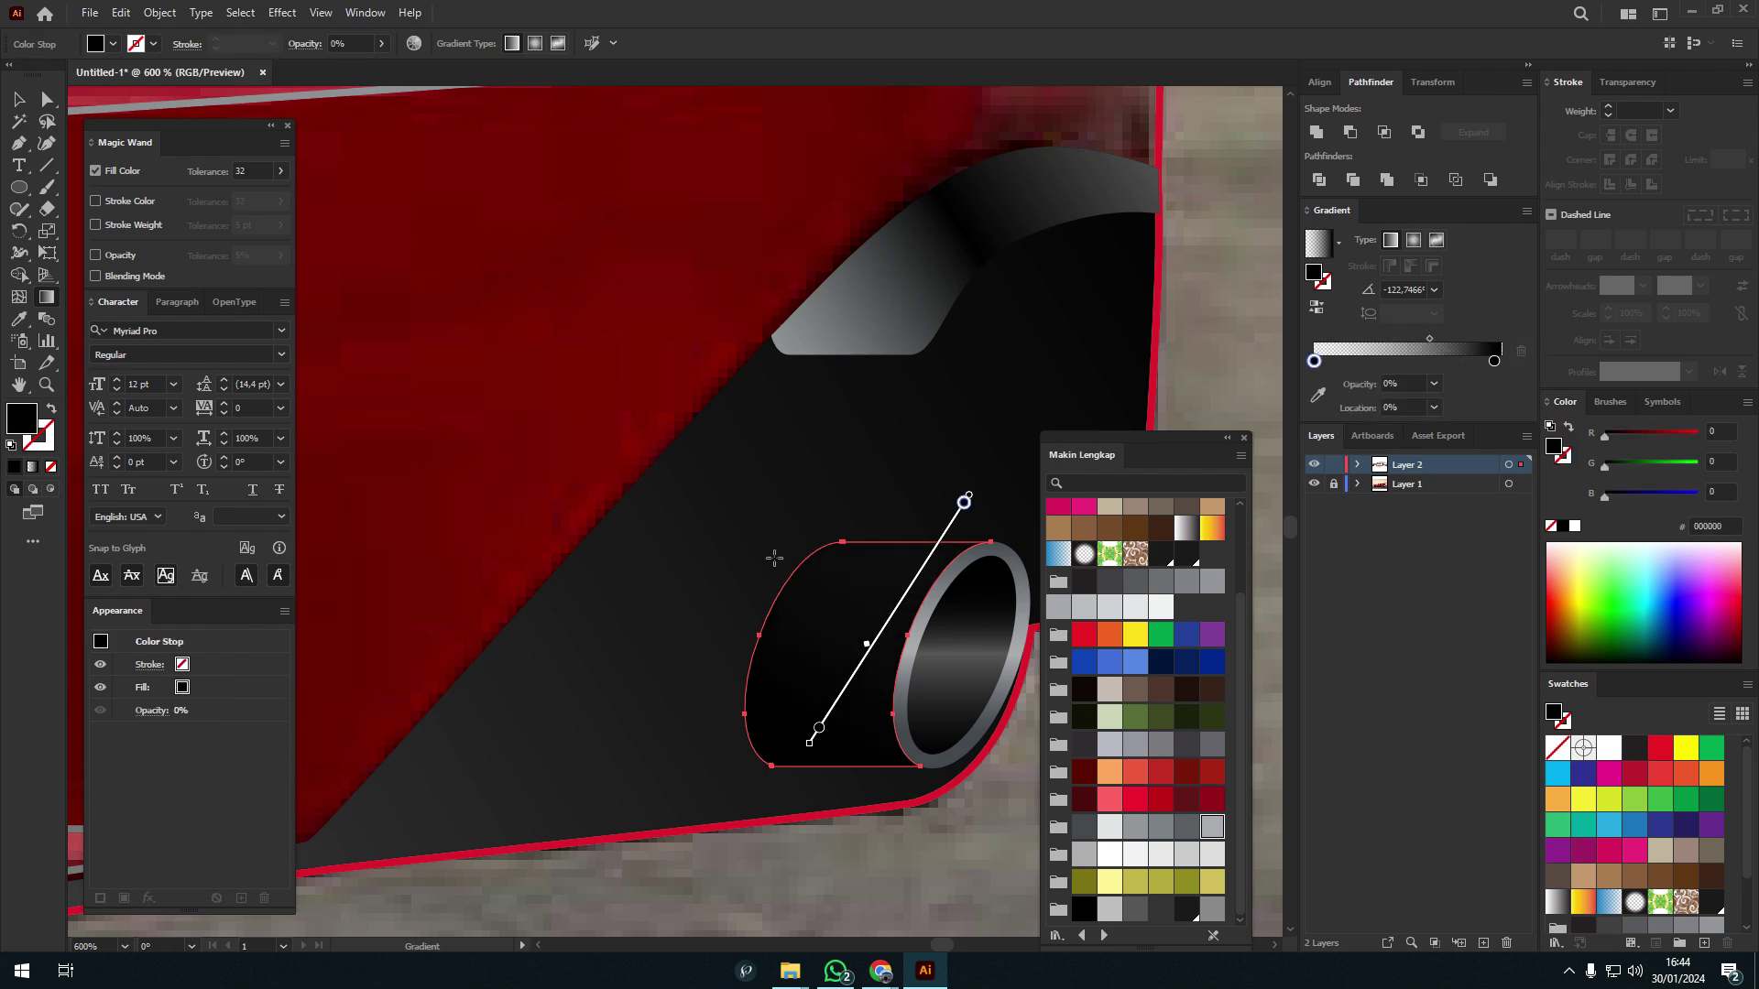
- Redraw the diffuser gradient nearly vertical with a slight tilt
scroll(645, 563, "down", 2)
left_click(769, 522)
left_click_drag(469, 684, 528, 260)
scroll(679, 263, "down", 1)
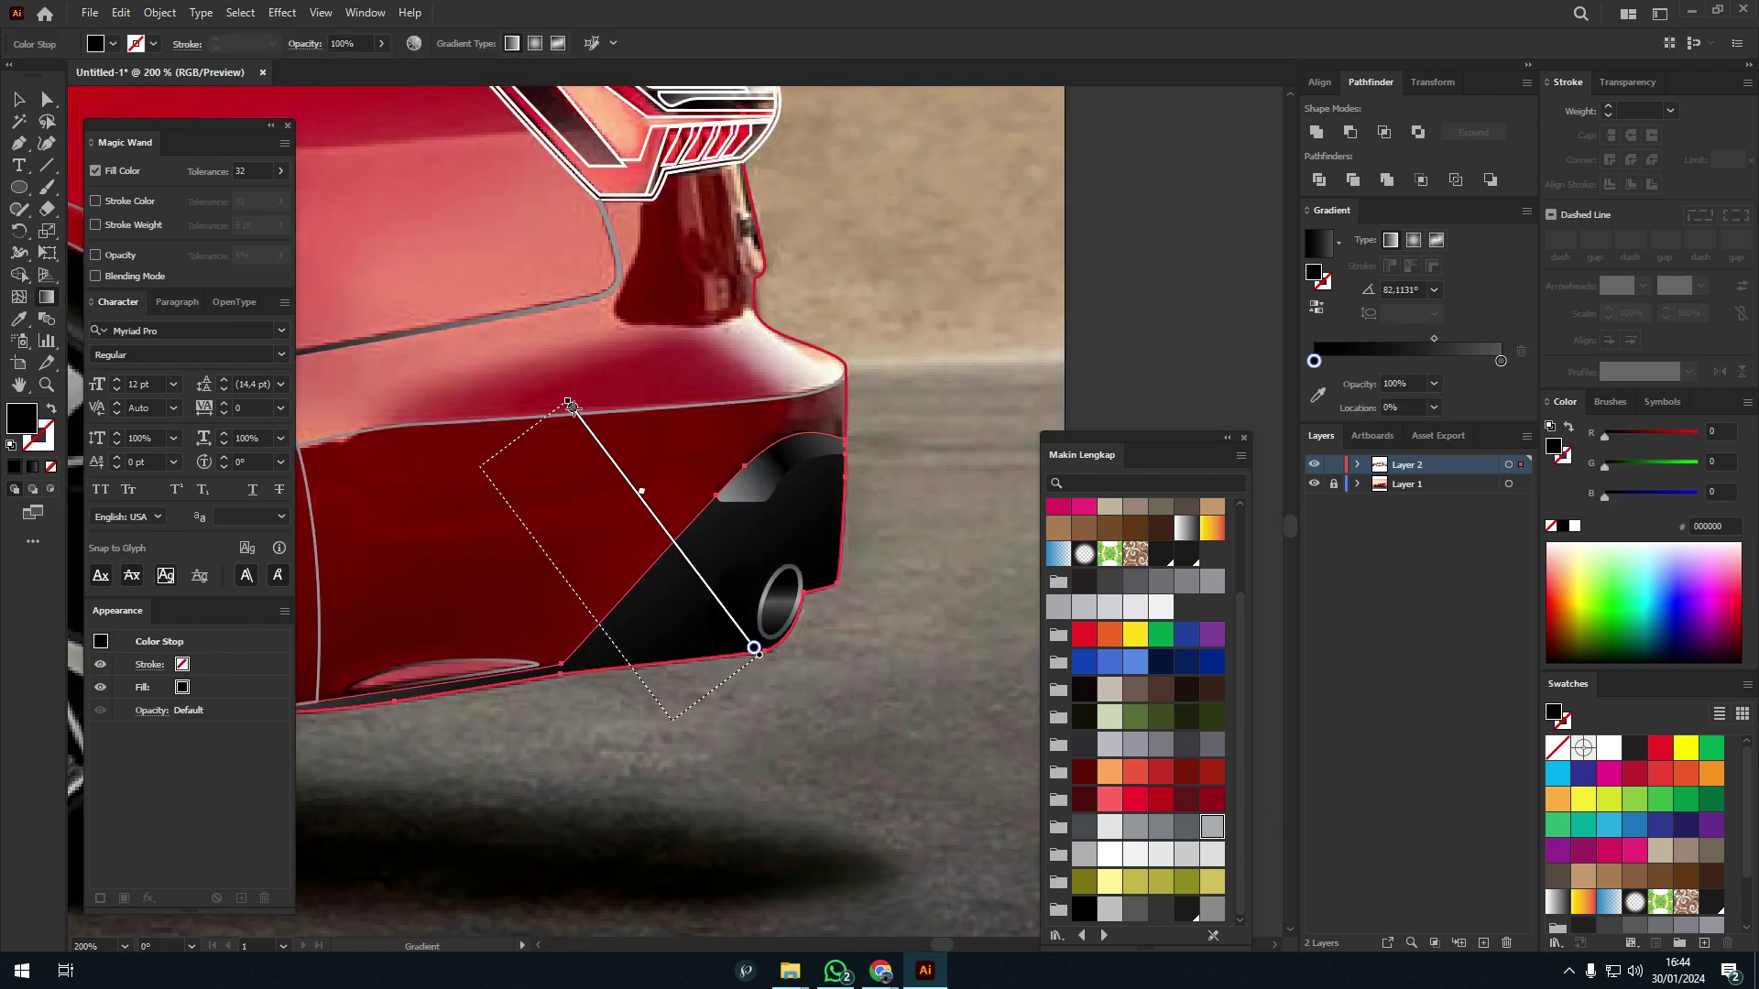
left_click_drag(609, 699, 491, 381)
scroll(986, 465, "down", 2)
key("v")
left_click(781, 566)
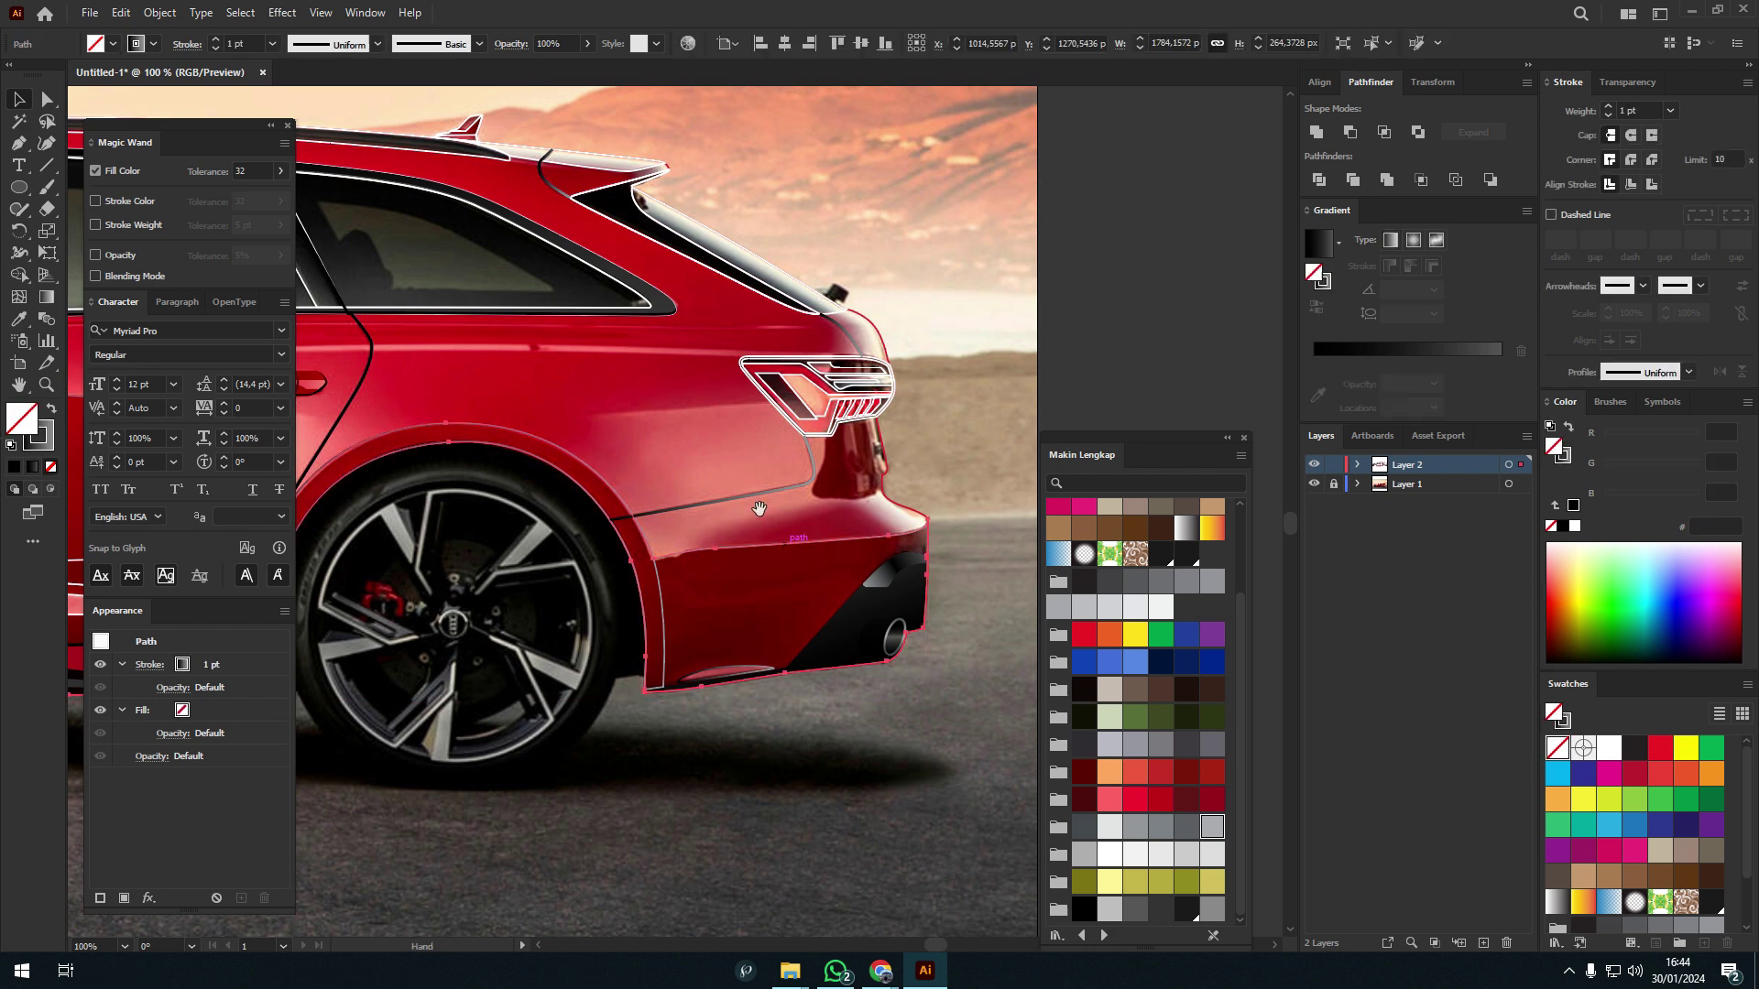
- Duplicate the red colour circles below the car and enlarge them
scroll(903, 469, "down", 2)
left_click(942, 482)
key("ctrl+z")
scroll(773, 657, "right", 1)
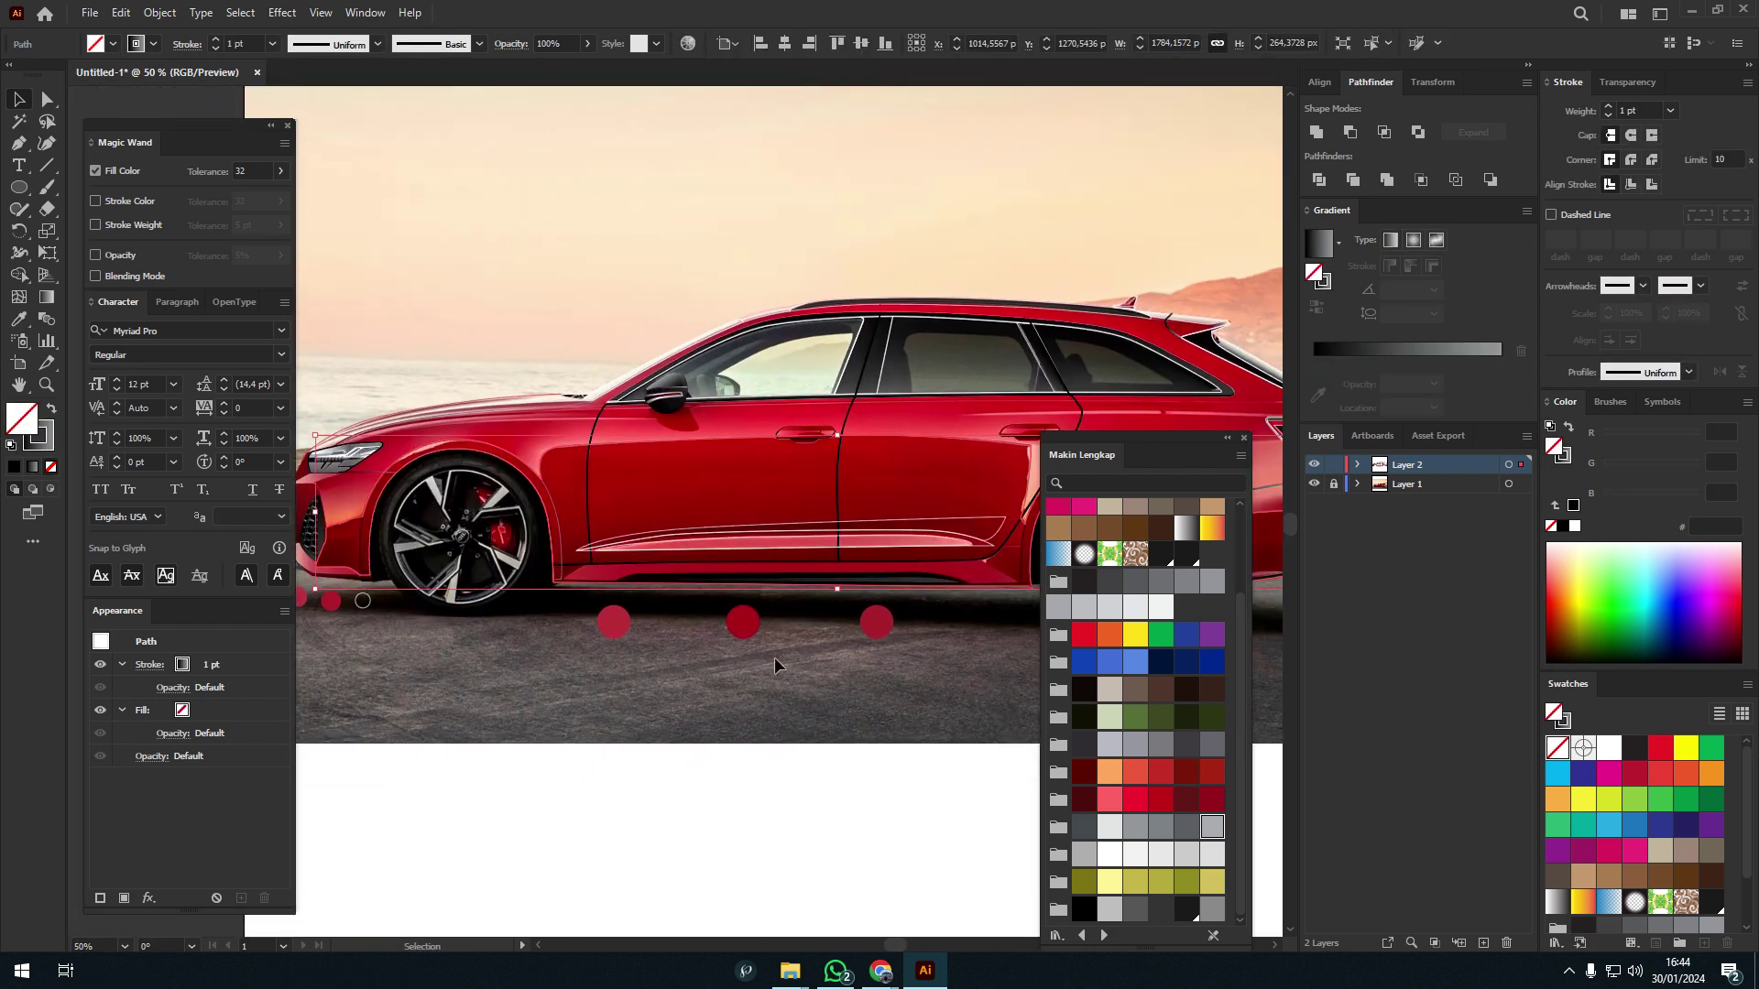
scroll(794, 674, "right", 2)
left_click_drag(692, 679, 735, 723)
left_click_drag(534, 616, 627, 710)
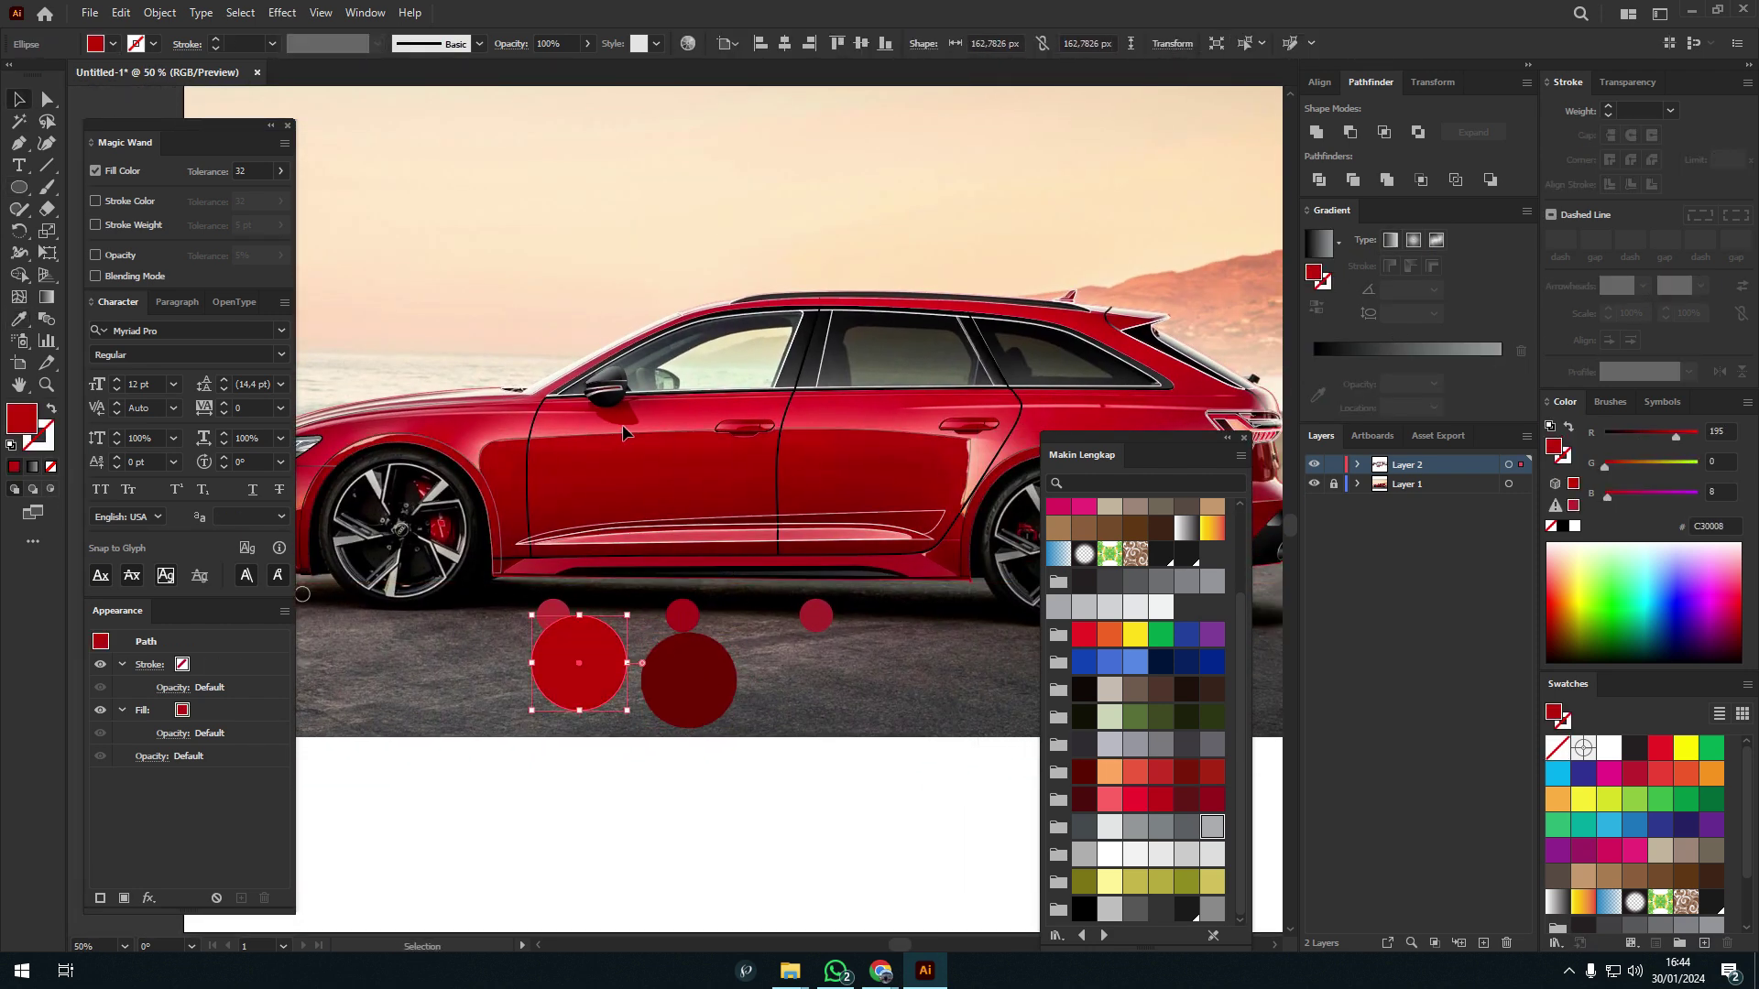
- Give the door panel a 90° vertical red gradient
key("v")
key("Return")
key("g")
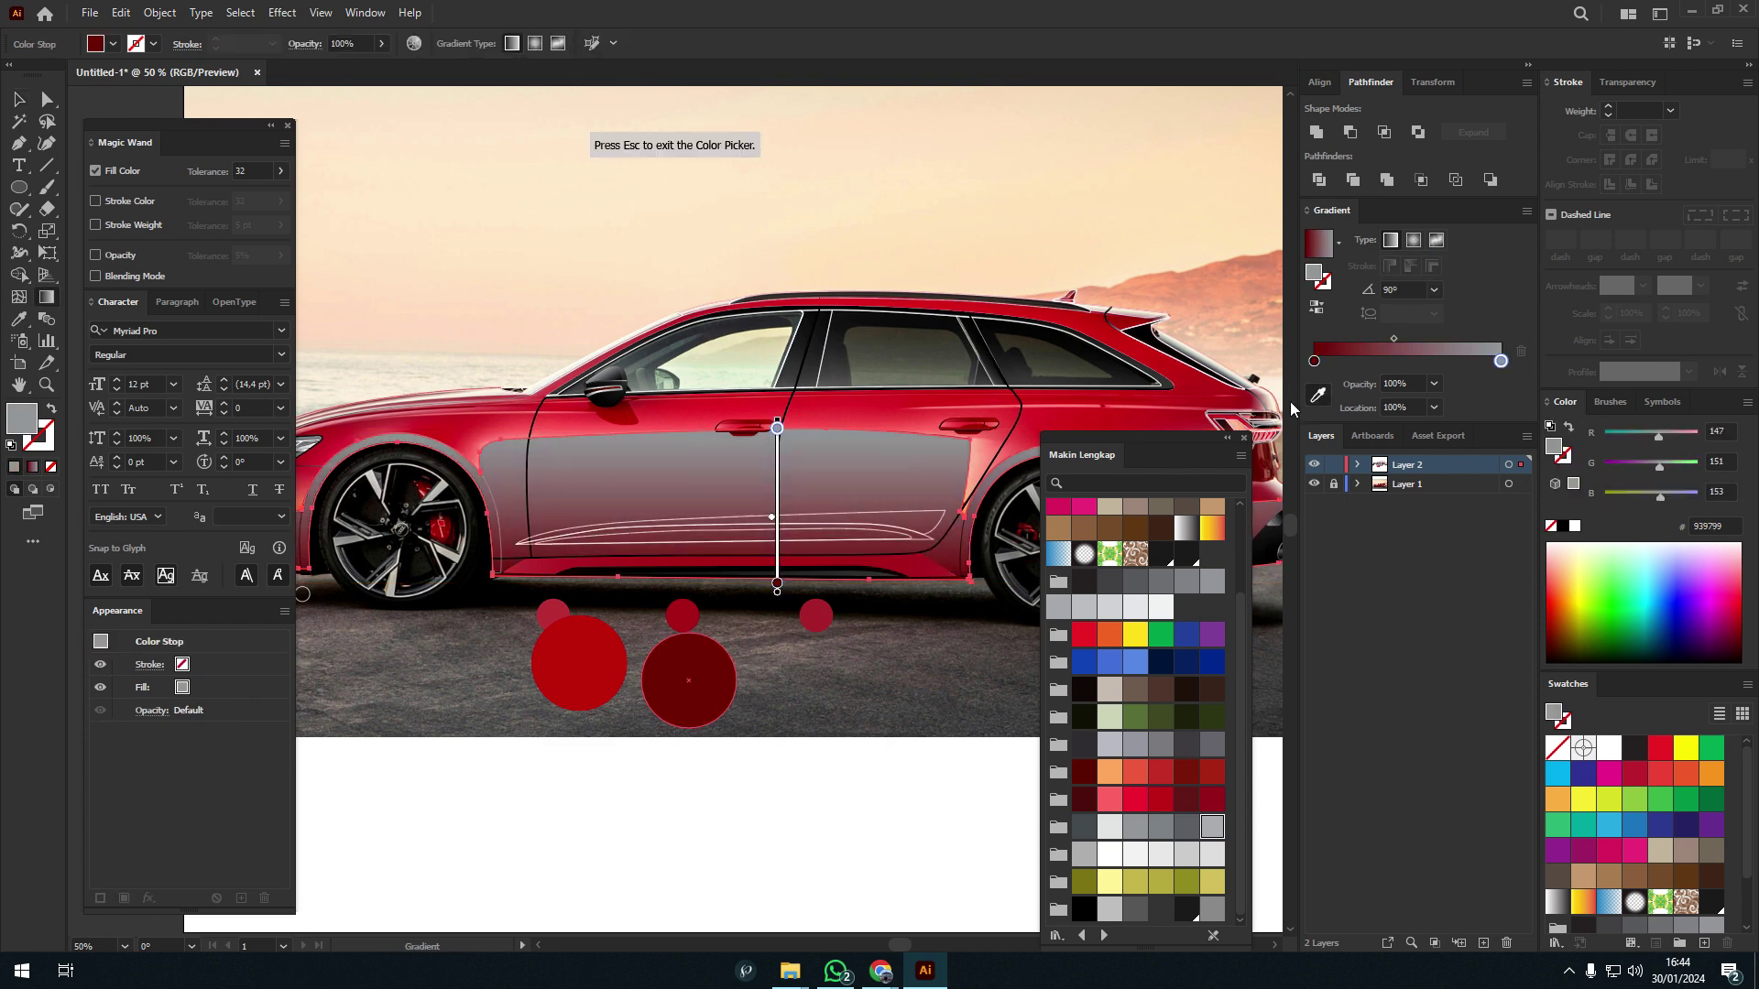
key("v")
left_click(920, 646)
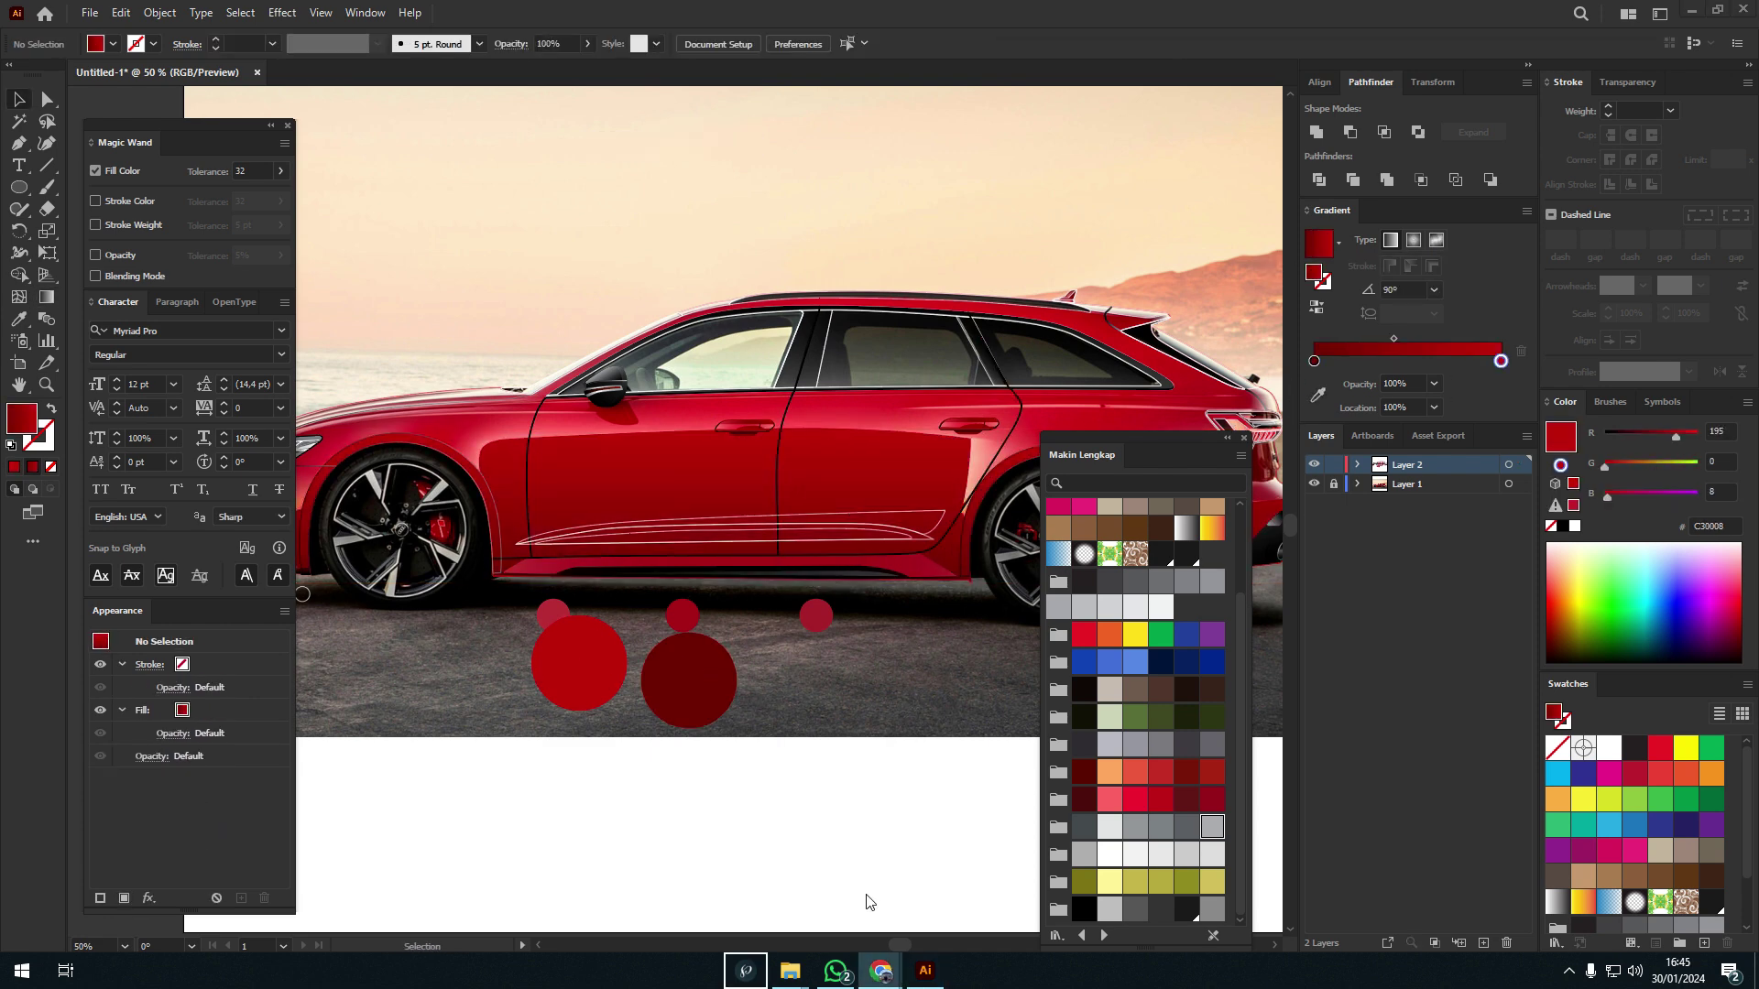
- Duplicate the small sample circle to the left while in outline view
key("ctrl+y")
left_click(586, 616)
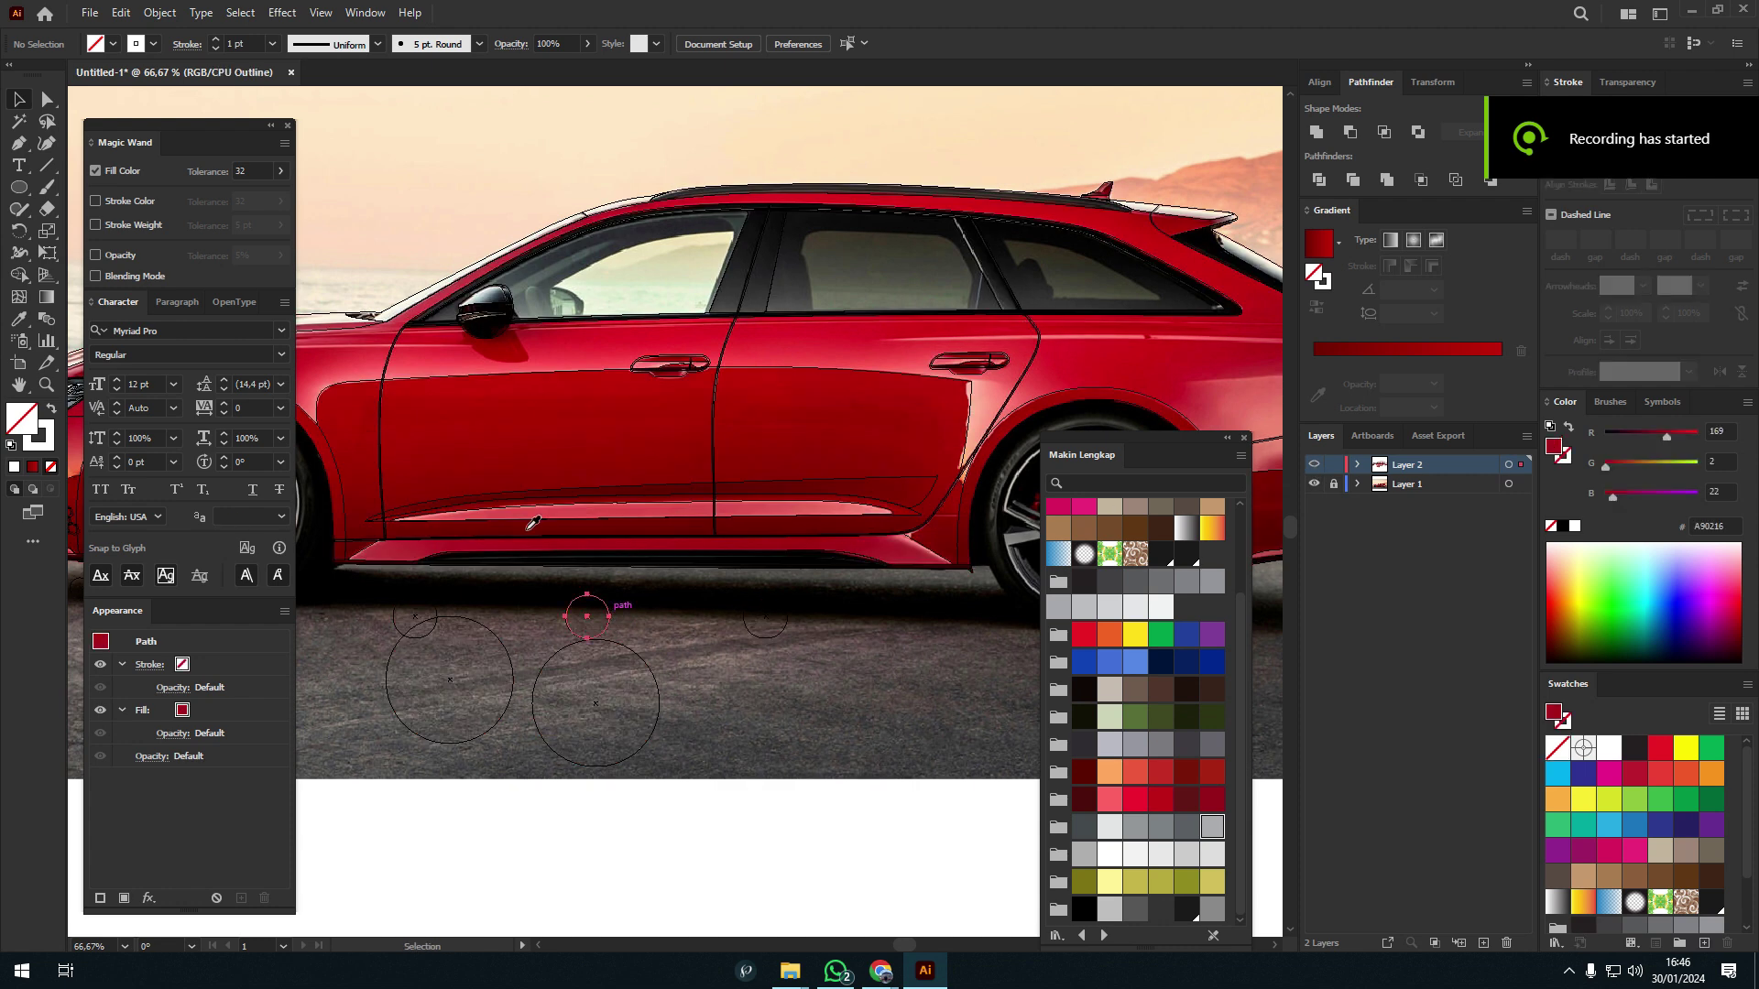
left_click_drag(742, 617, 687, 636)
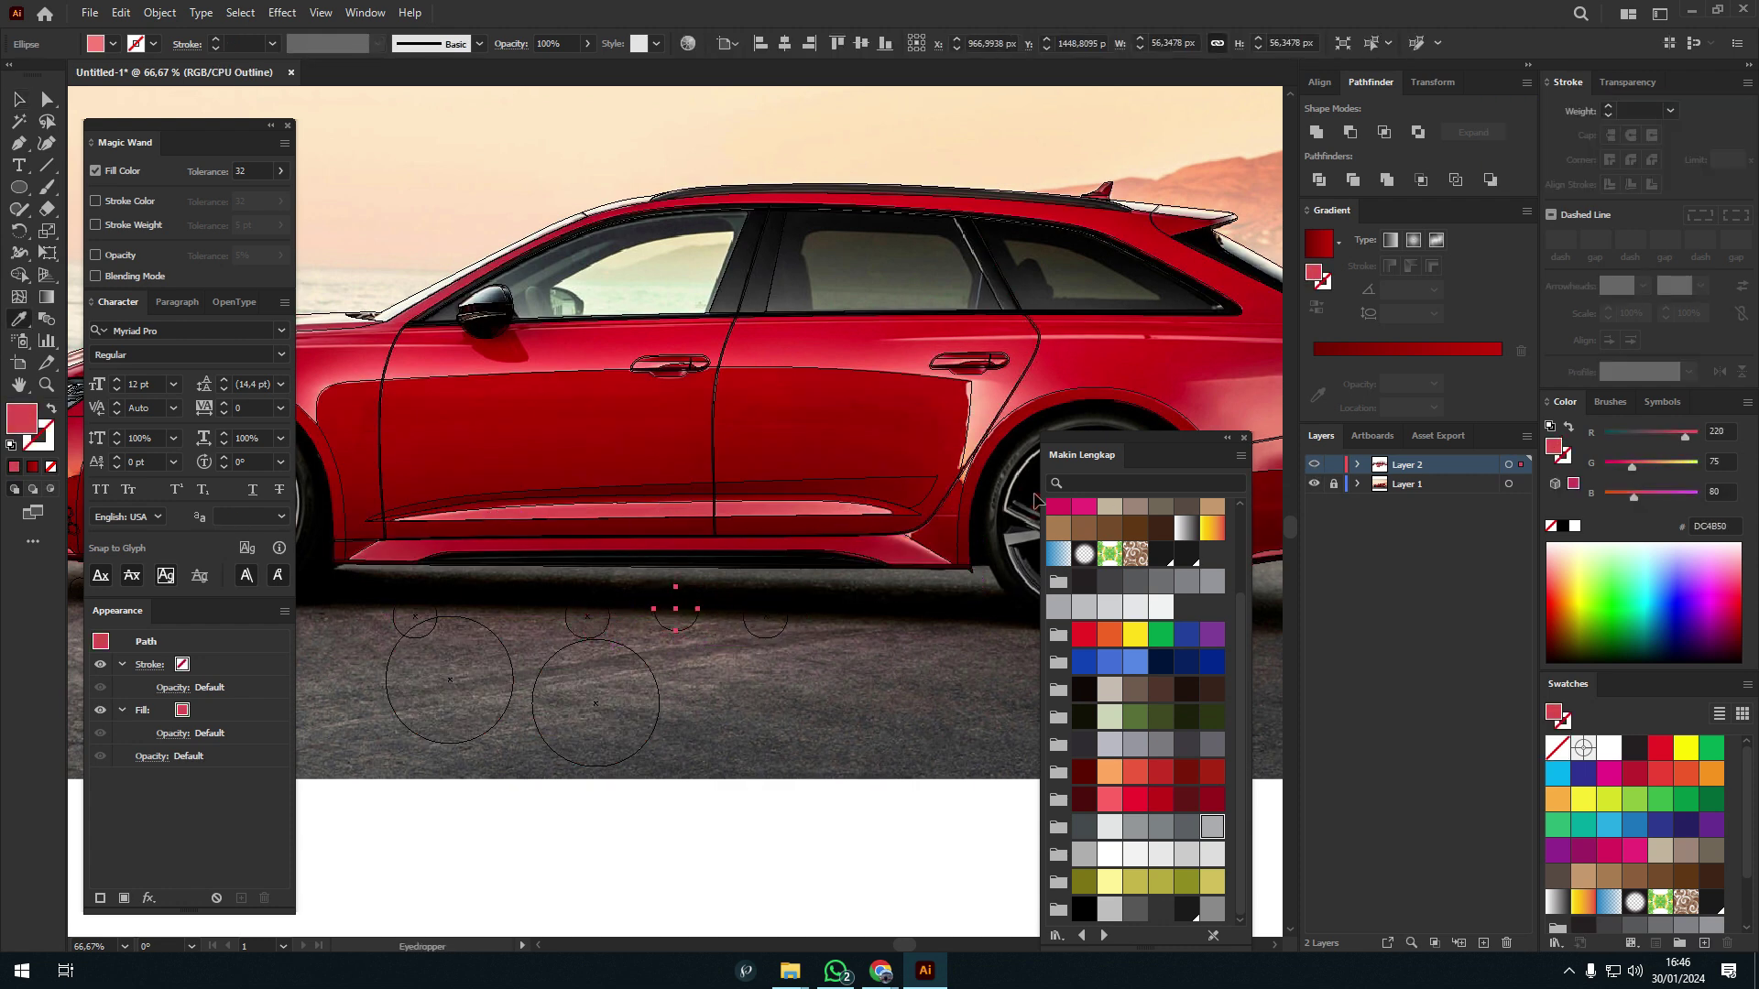
key("ctrl+y")
- Sample pink from a colour circle into a stop of the sill gradient
key("ctrl+1")
left_click(724, 401)
left_click(1313, 361)
left_click(1317, 395)
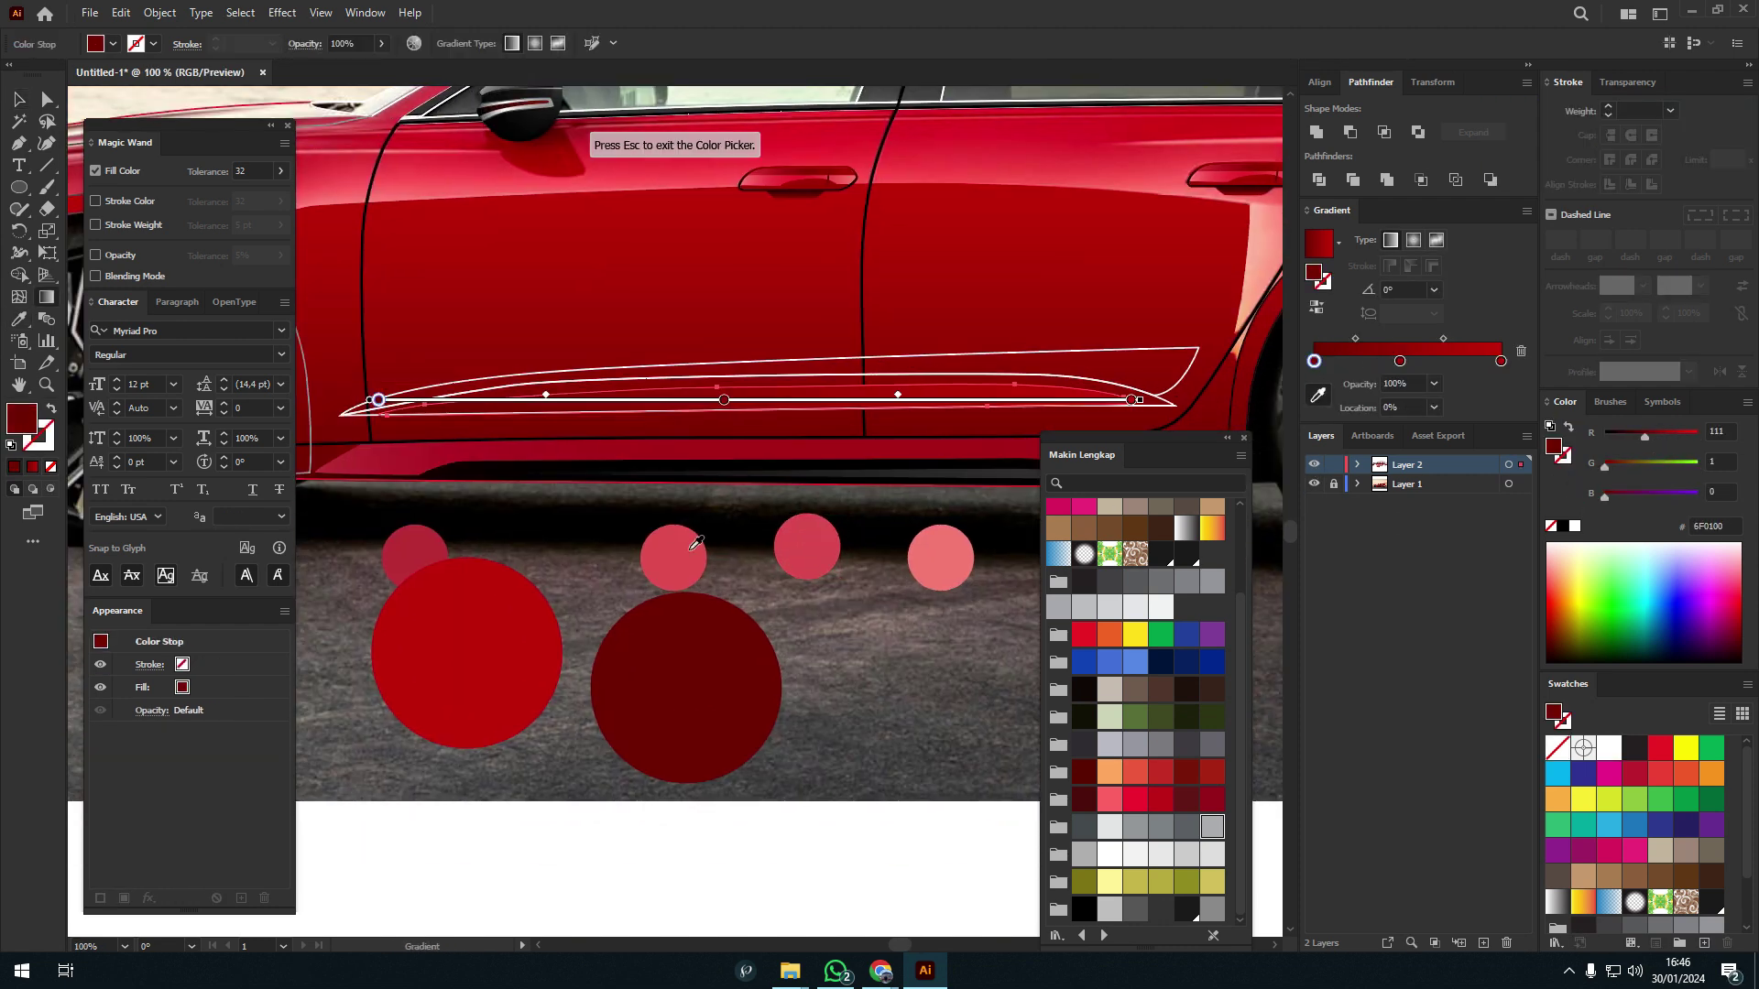
left_click(820, 527)
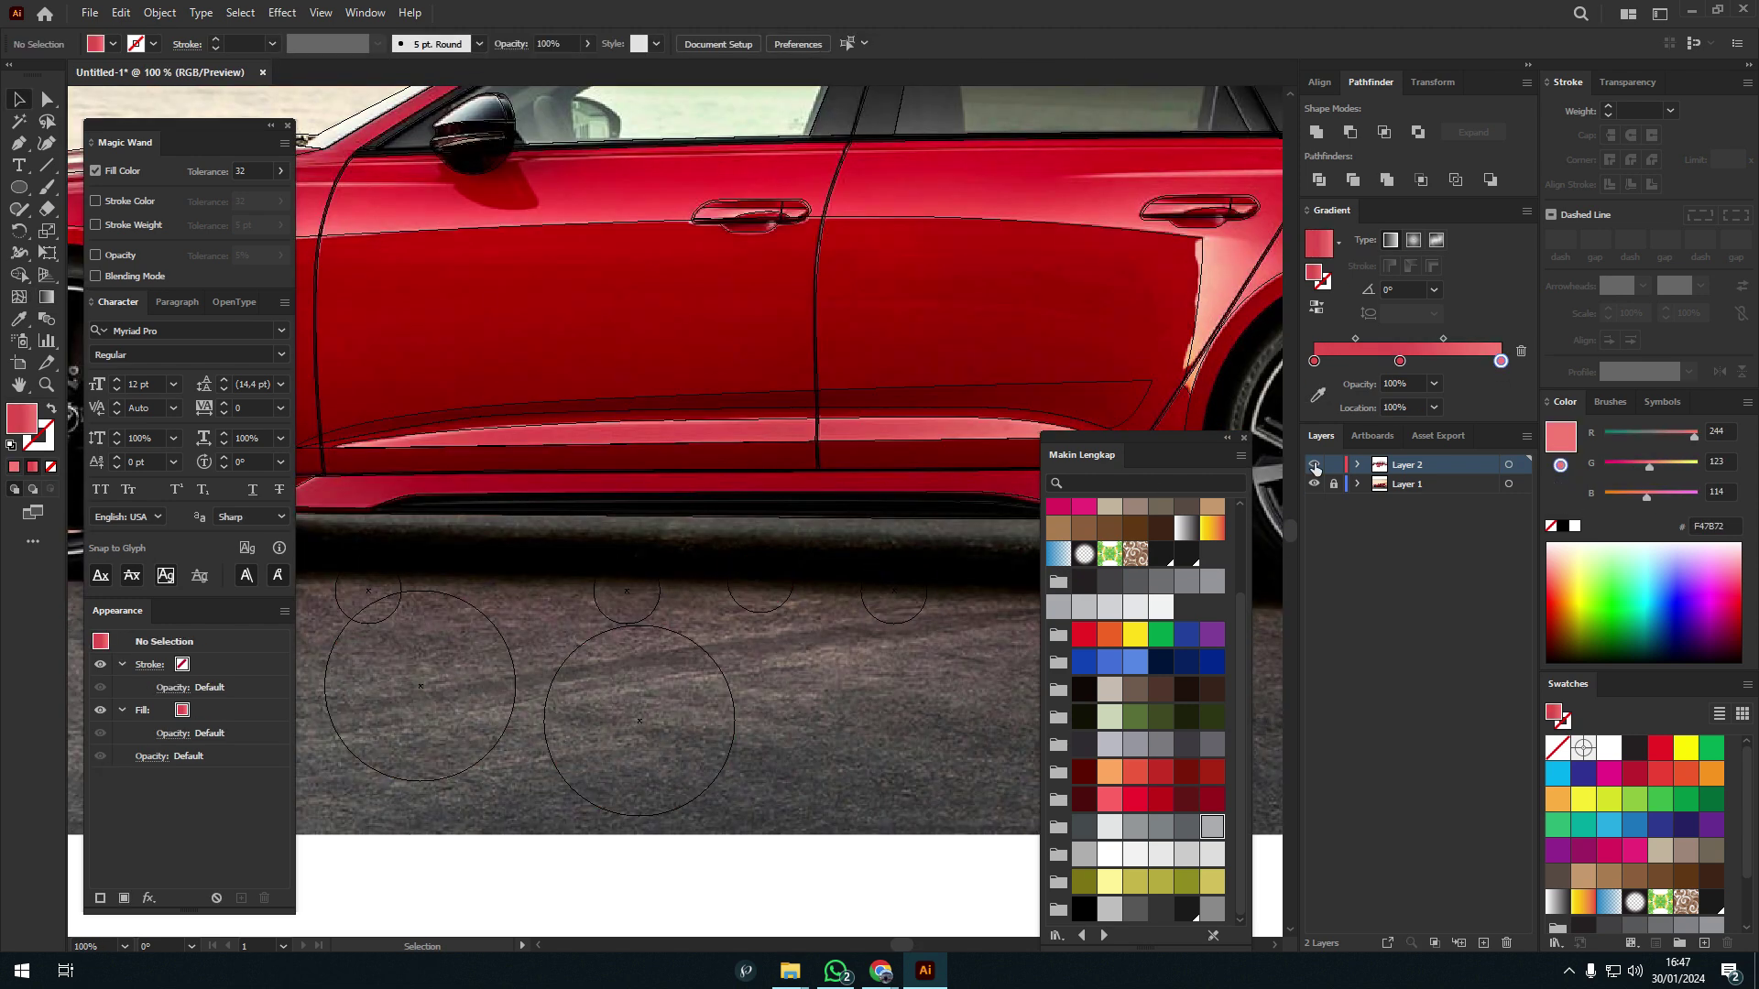
scroll(959, 304, "down", 2)
scroll(687, 384, "up", 2)
- Select the sill strip and drag its gradient roughly vertically across it
key("v")
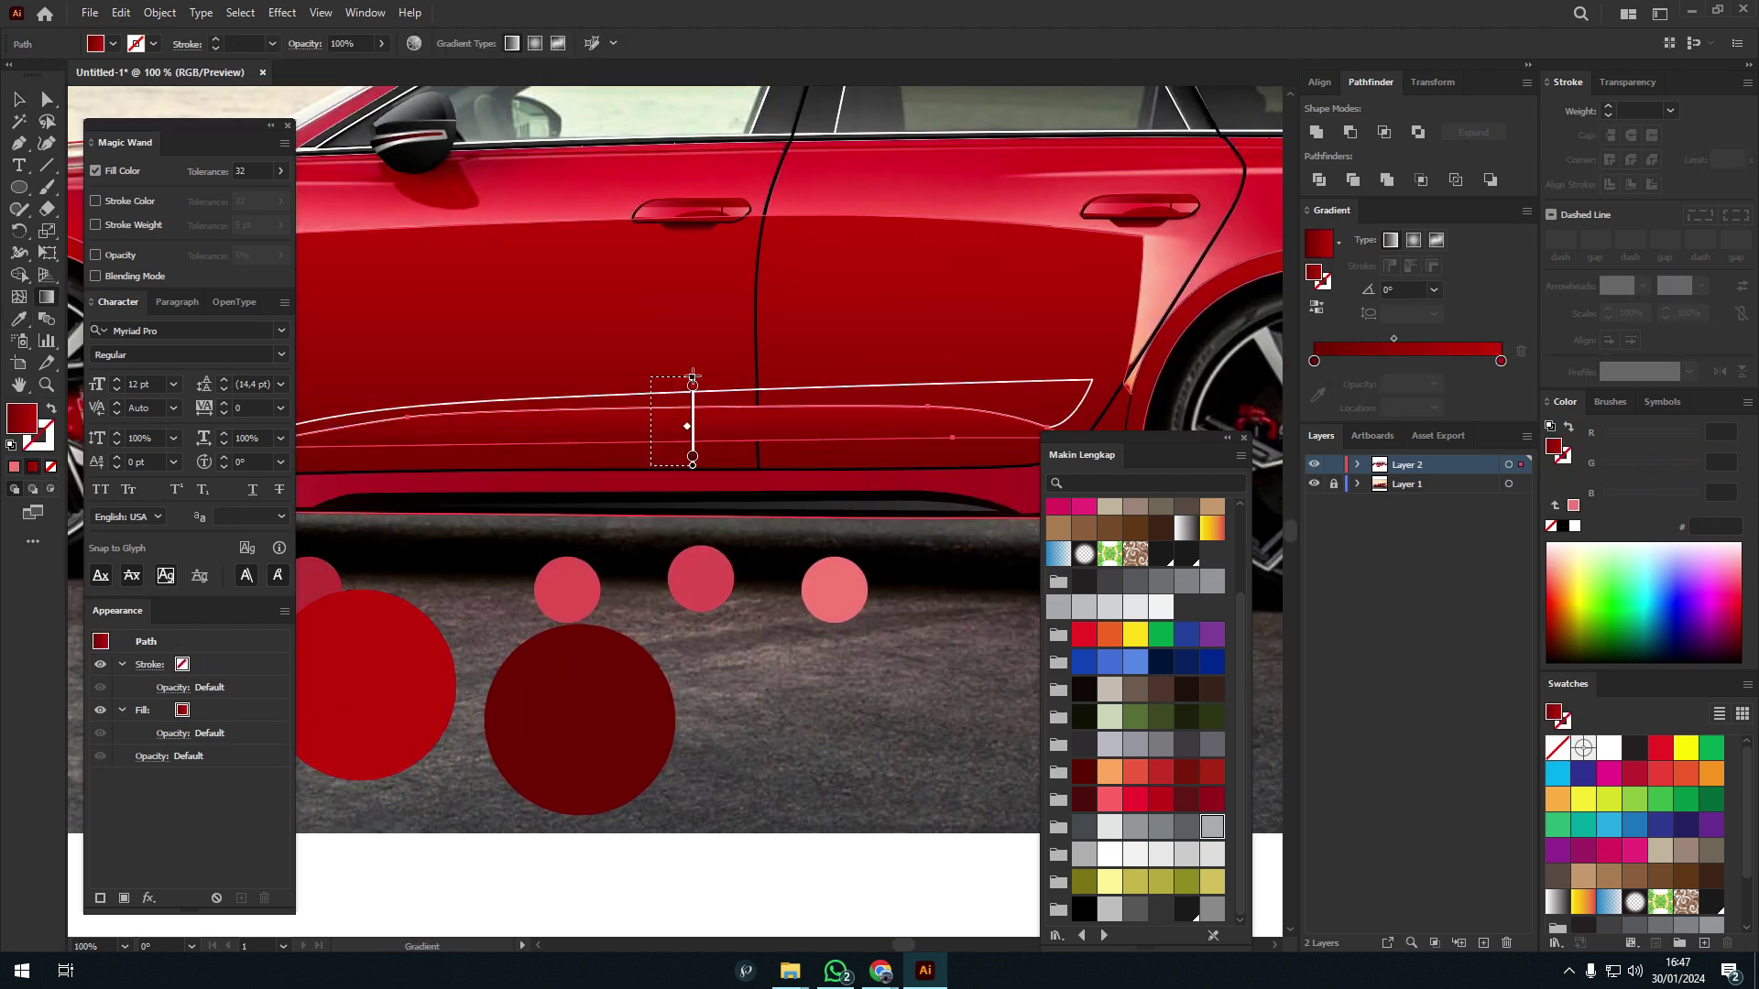
left_click(687, 403)
left_click(847, 458)
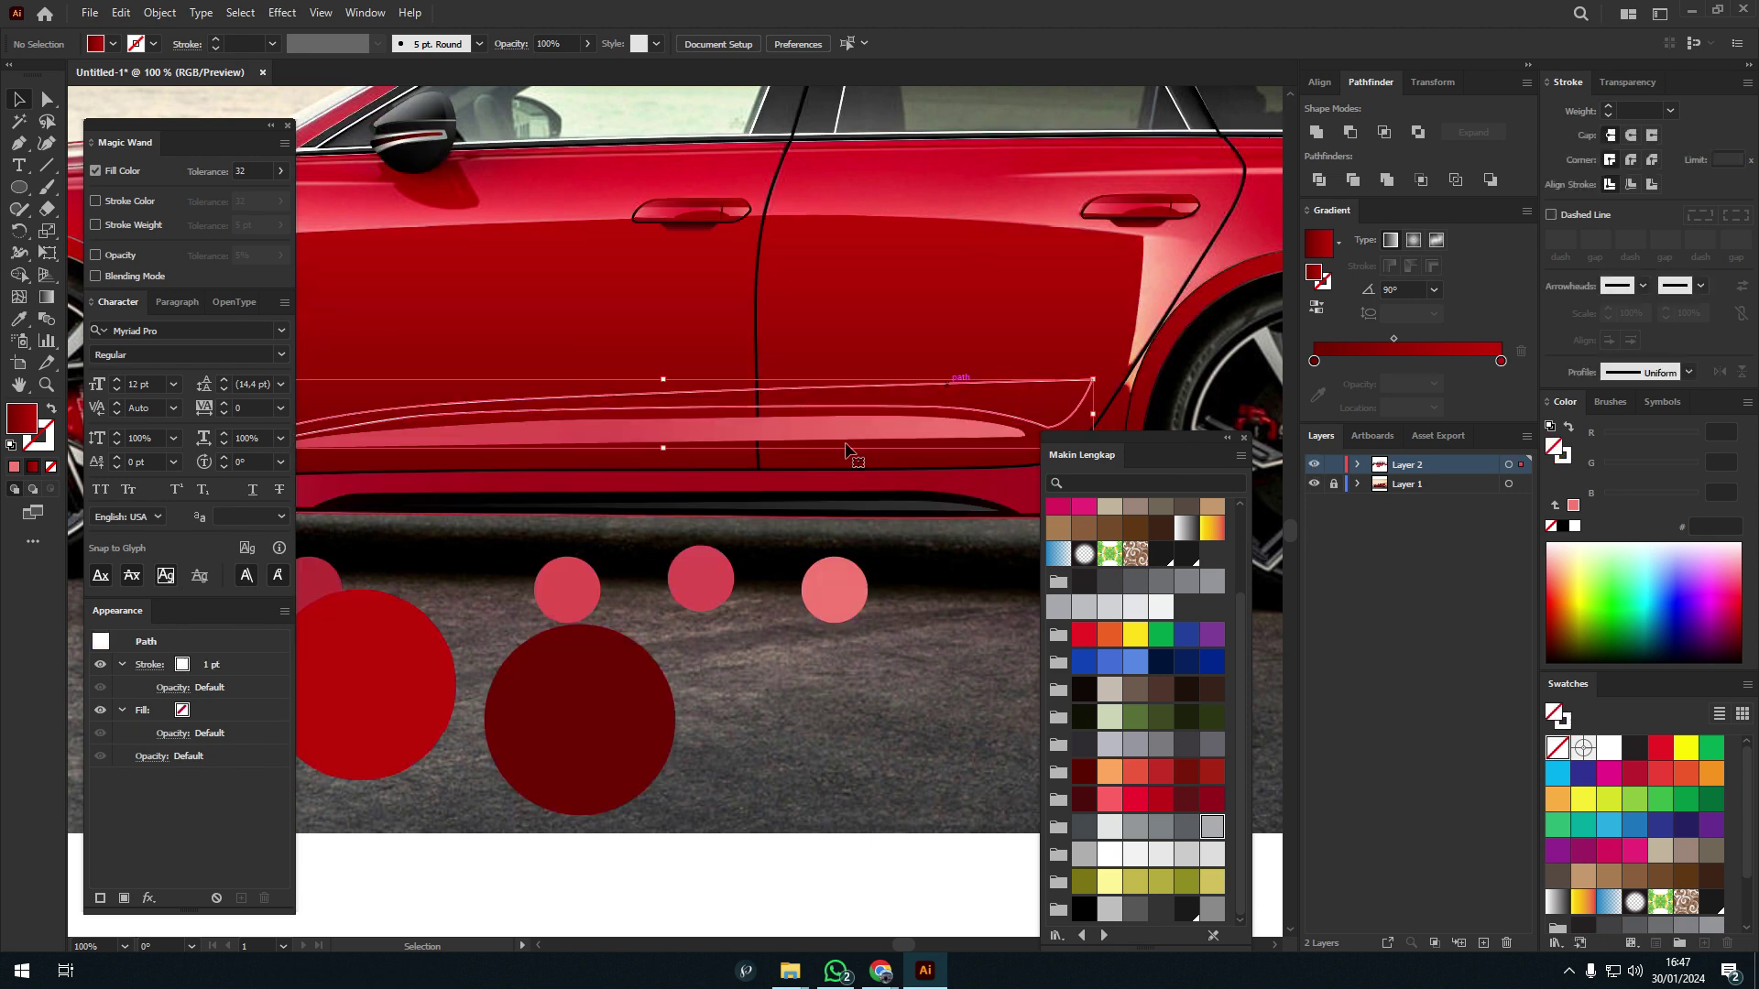
key("ctrl+minus")
key("g")
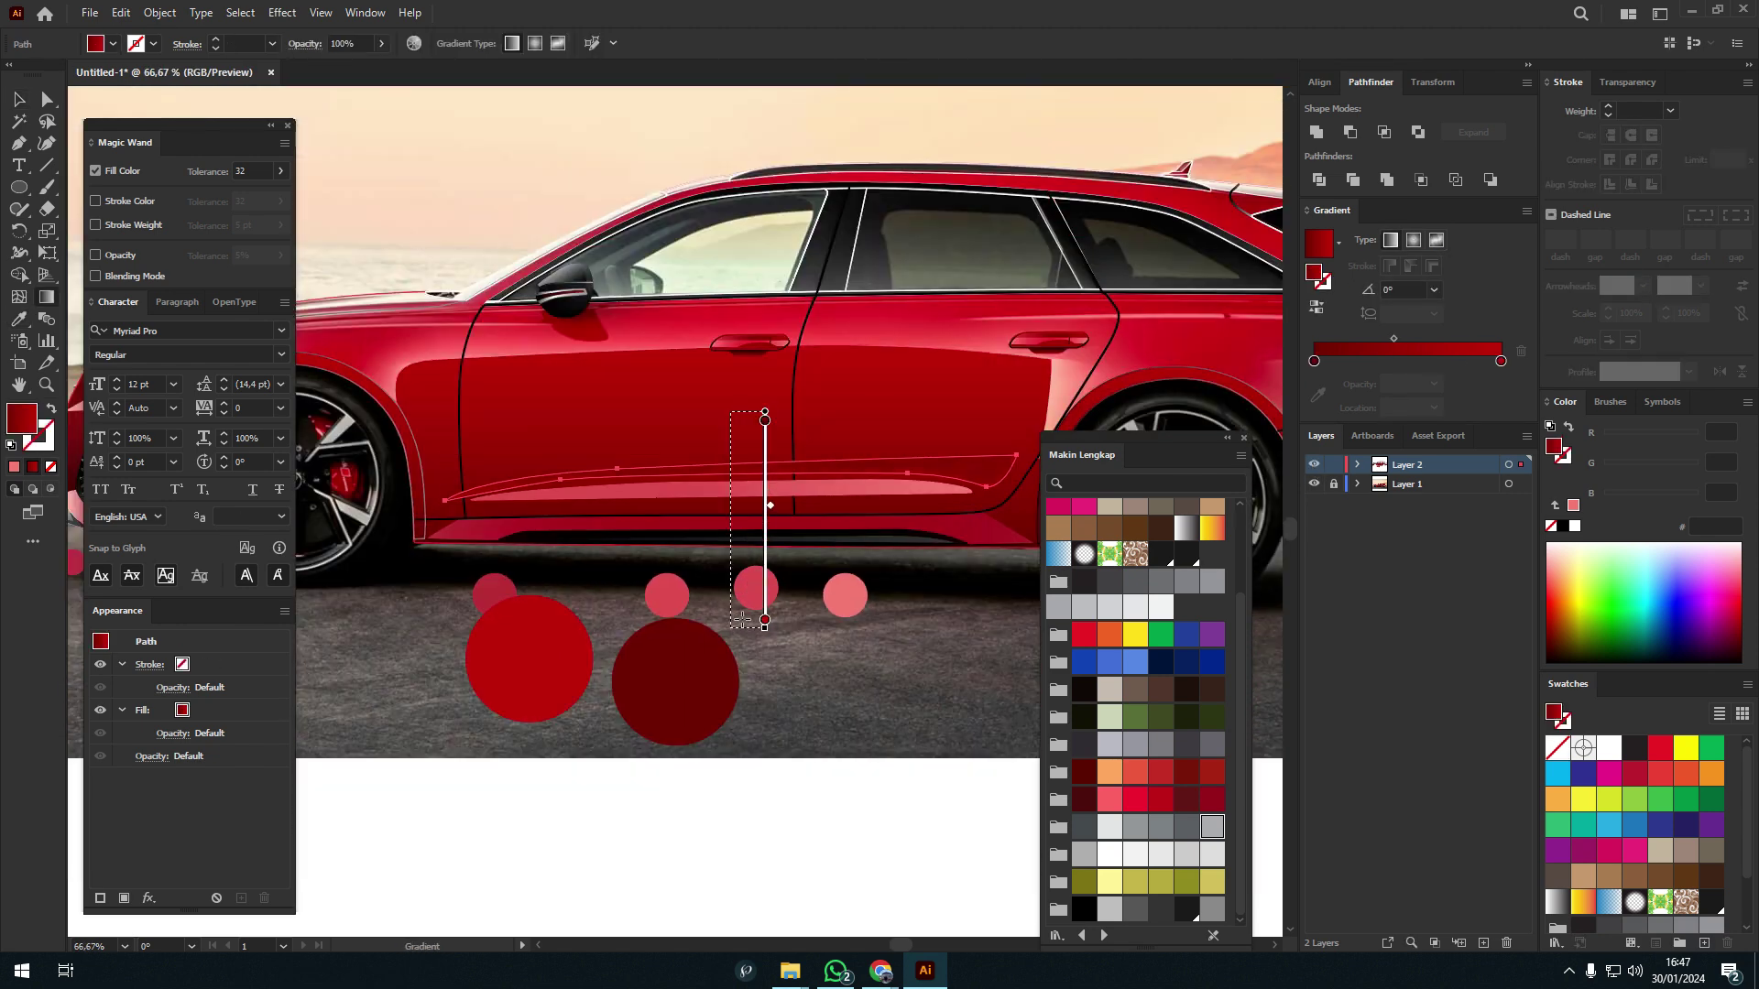
key("v")
scroll(824, 514, "up", 1)
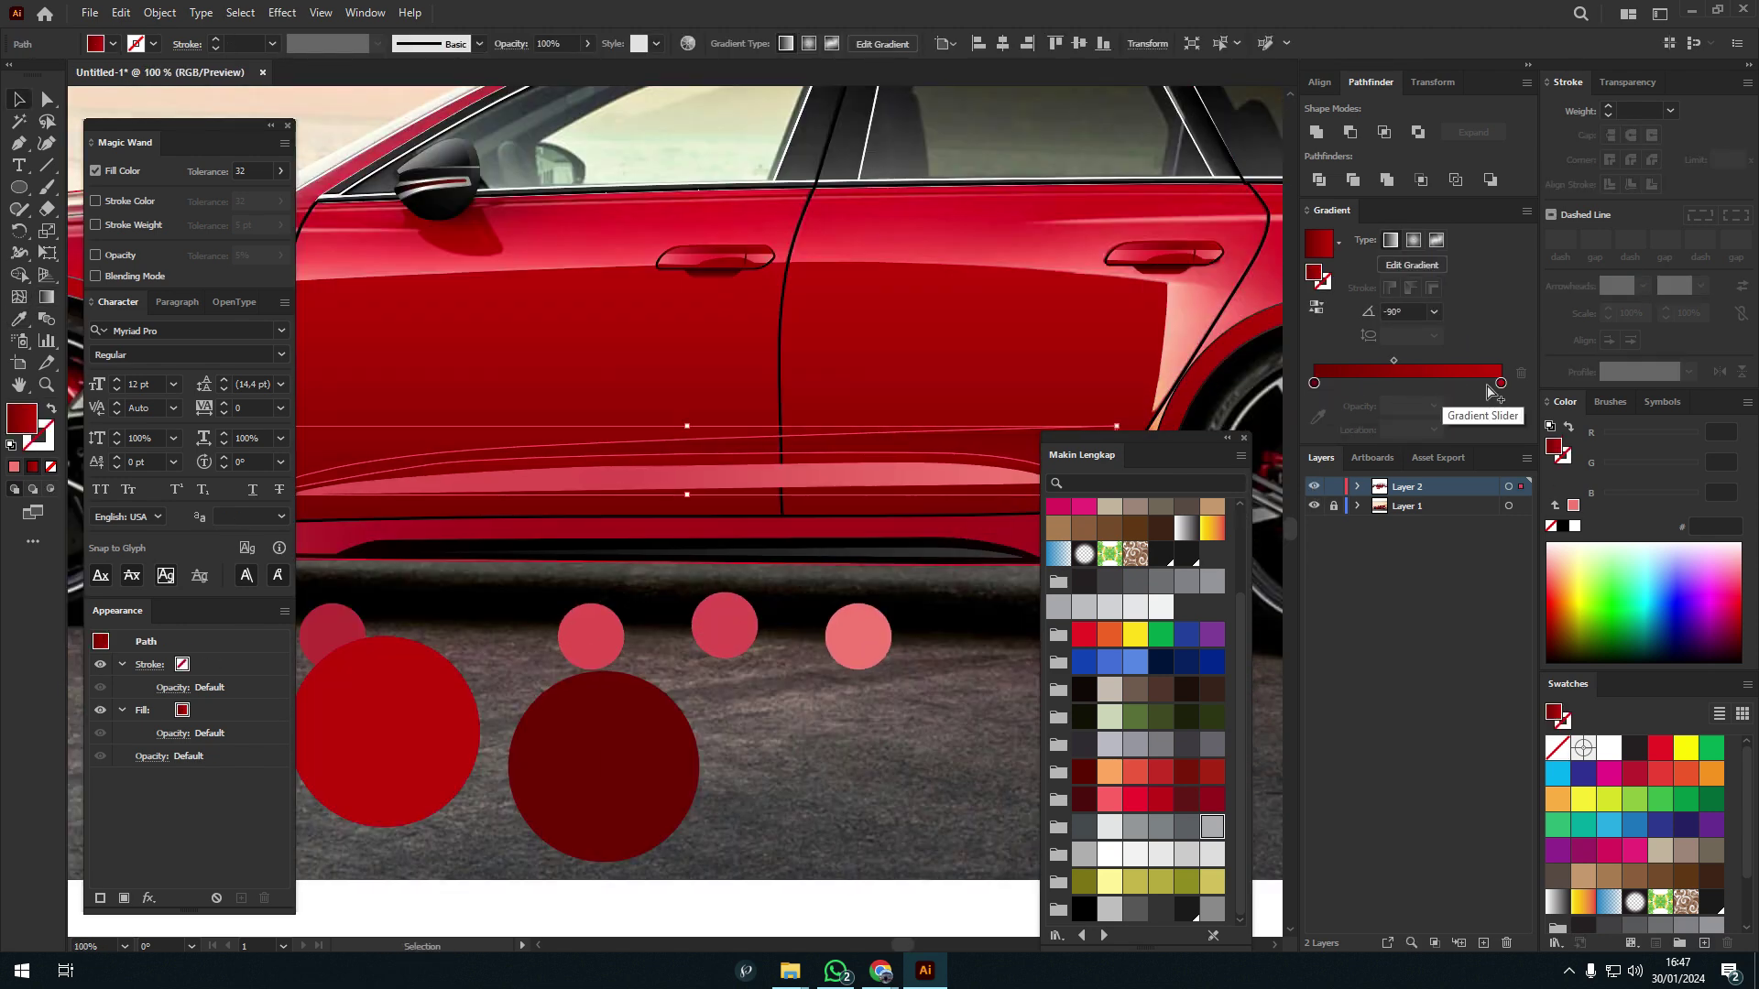
key("g")
left_click_drag(729, 429, 726, 529)
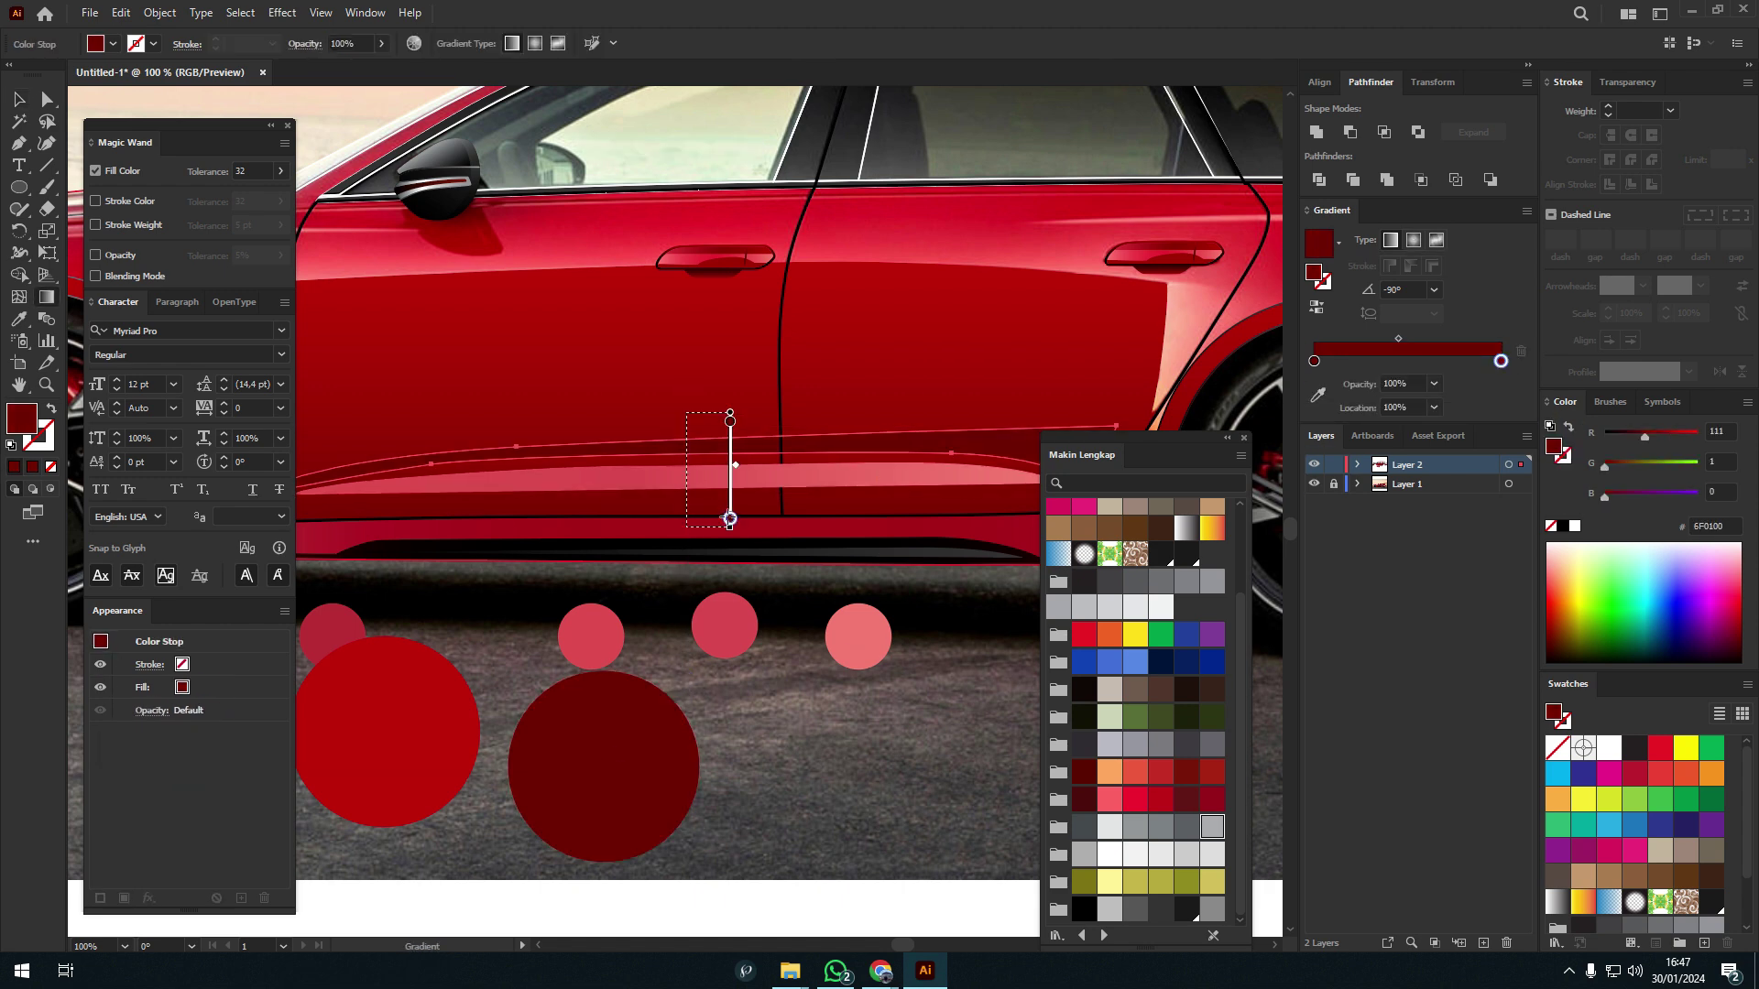
scroll(806, 630, "down", 1)
scroll(806, 630, "up", 1)
- Preview the shading, then redrag the sill gradient vertically from bottom to top
key("a")
key("ctrl+shift+a")
key("ctrl+z")
key("g")
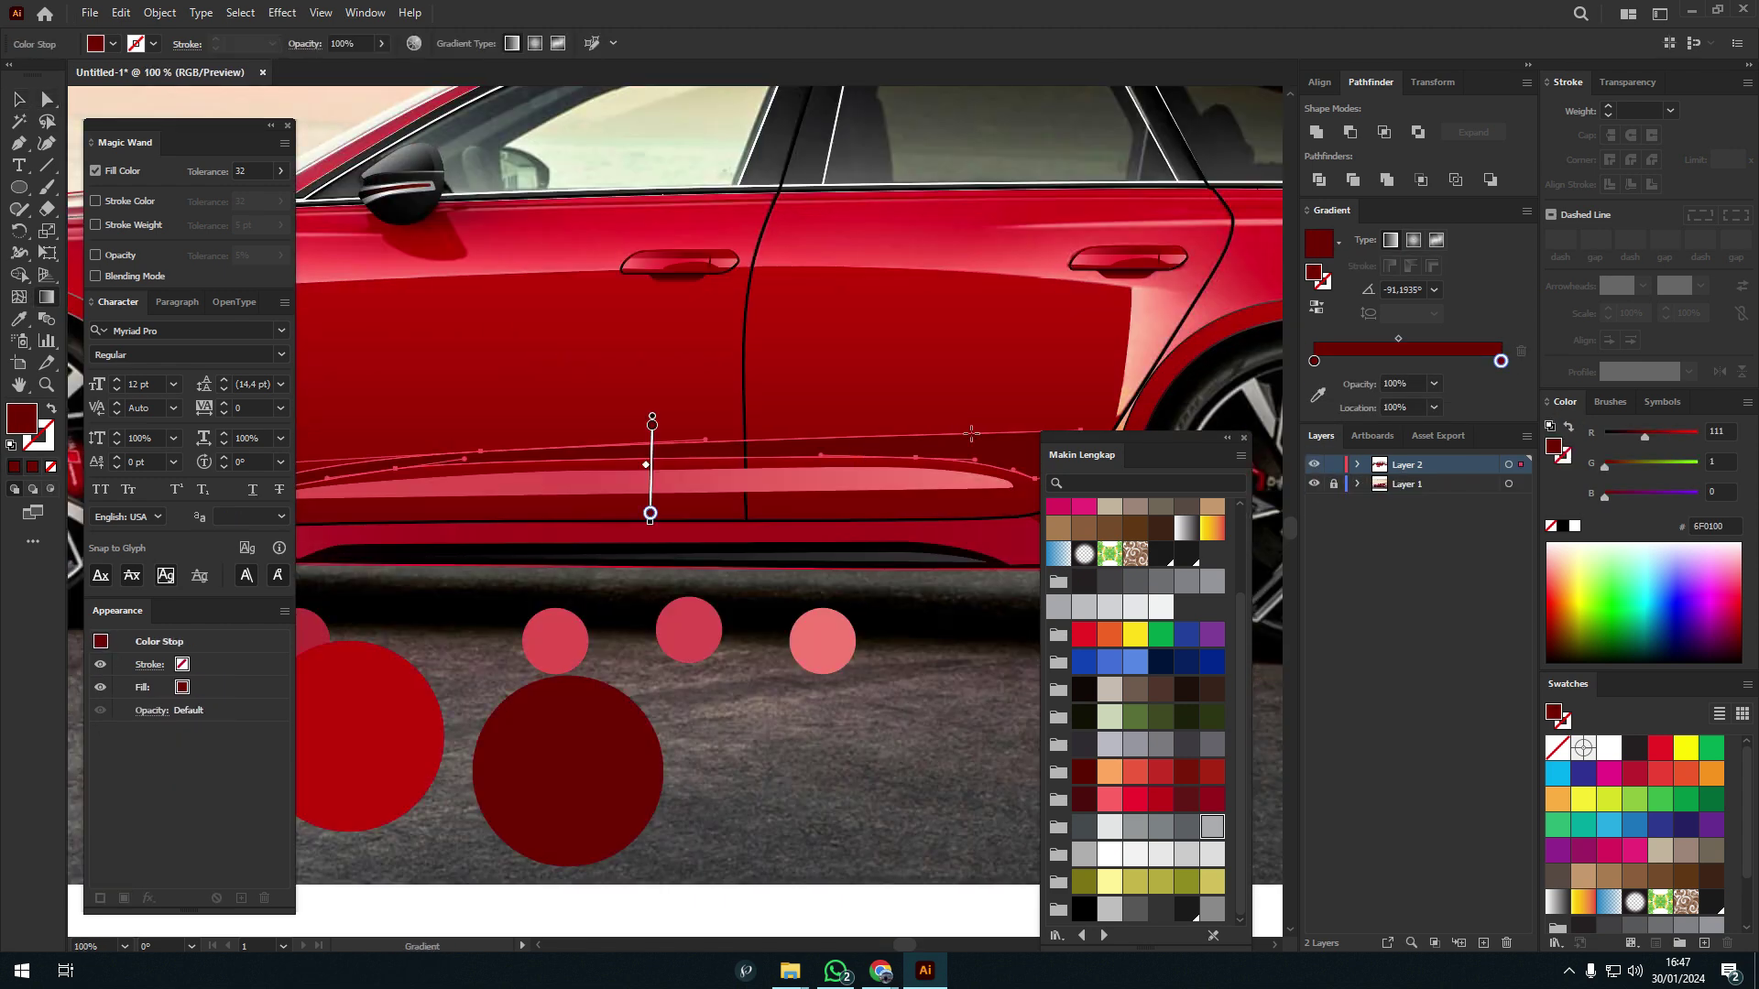
scroll(909, 447, "down", 1)
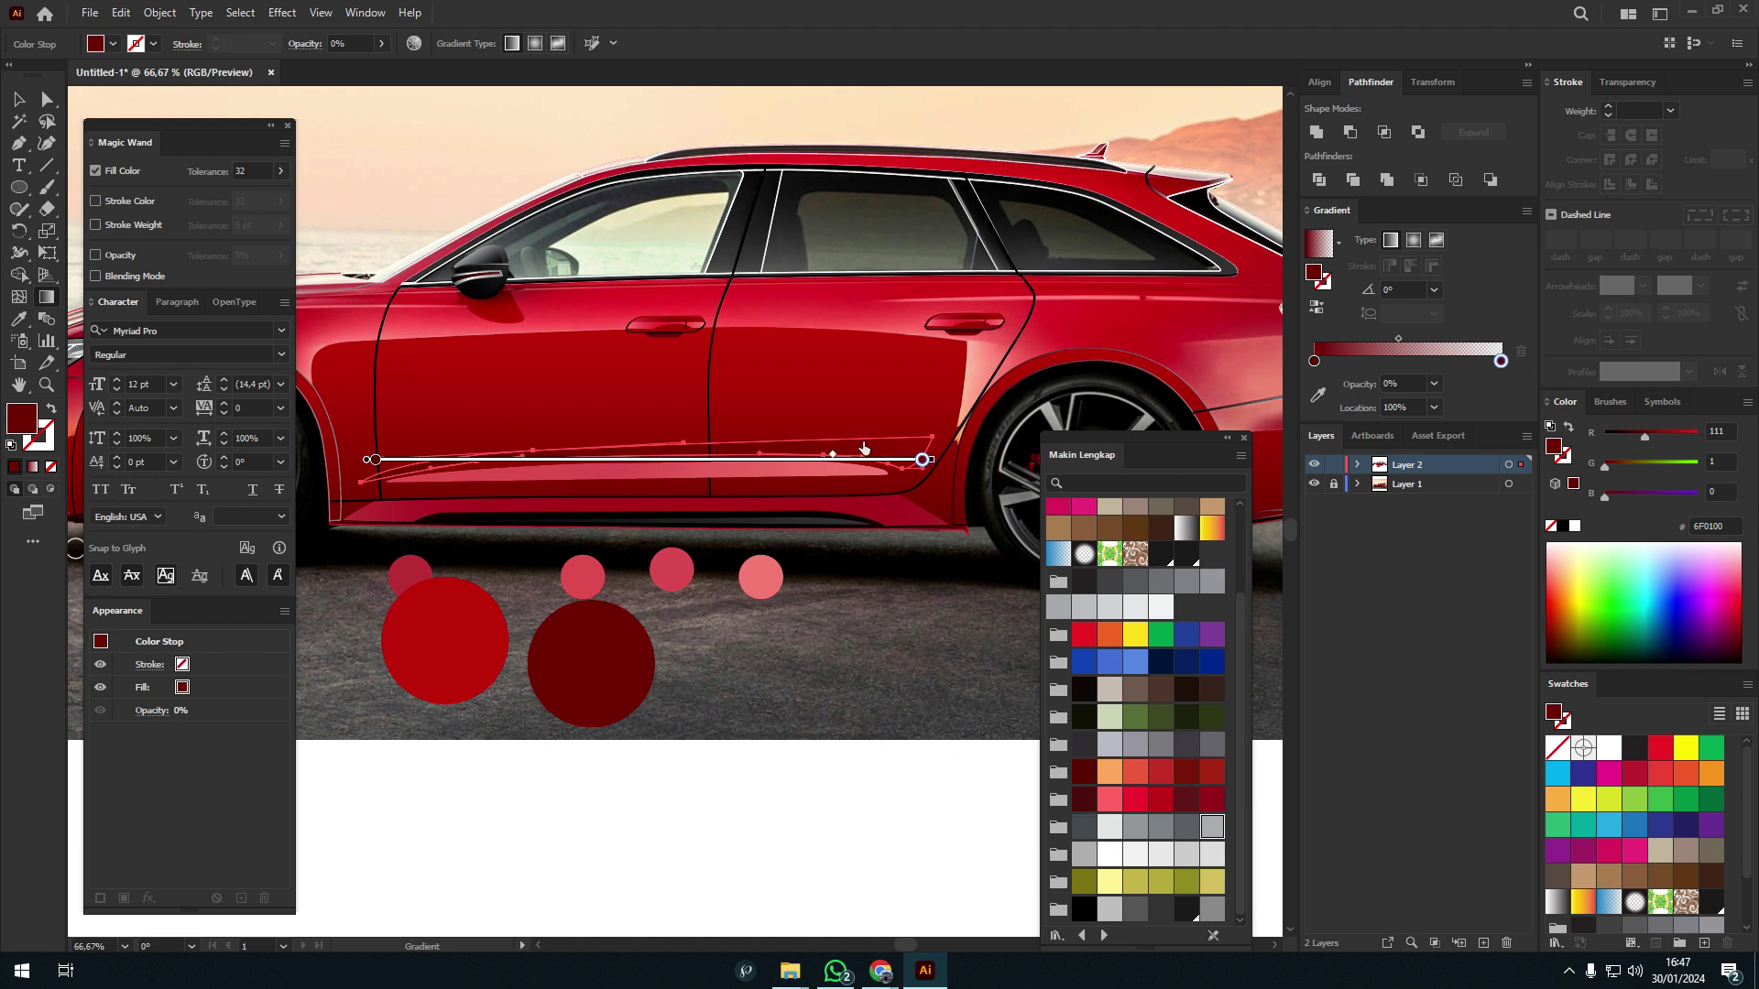
key("ctrl+shift+a")
scroll(728, 491, "up", 1)
key("a")
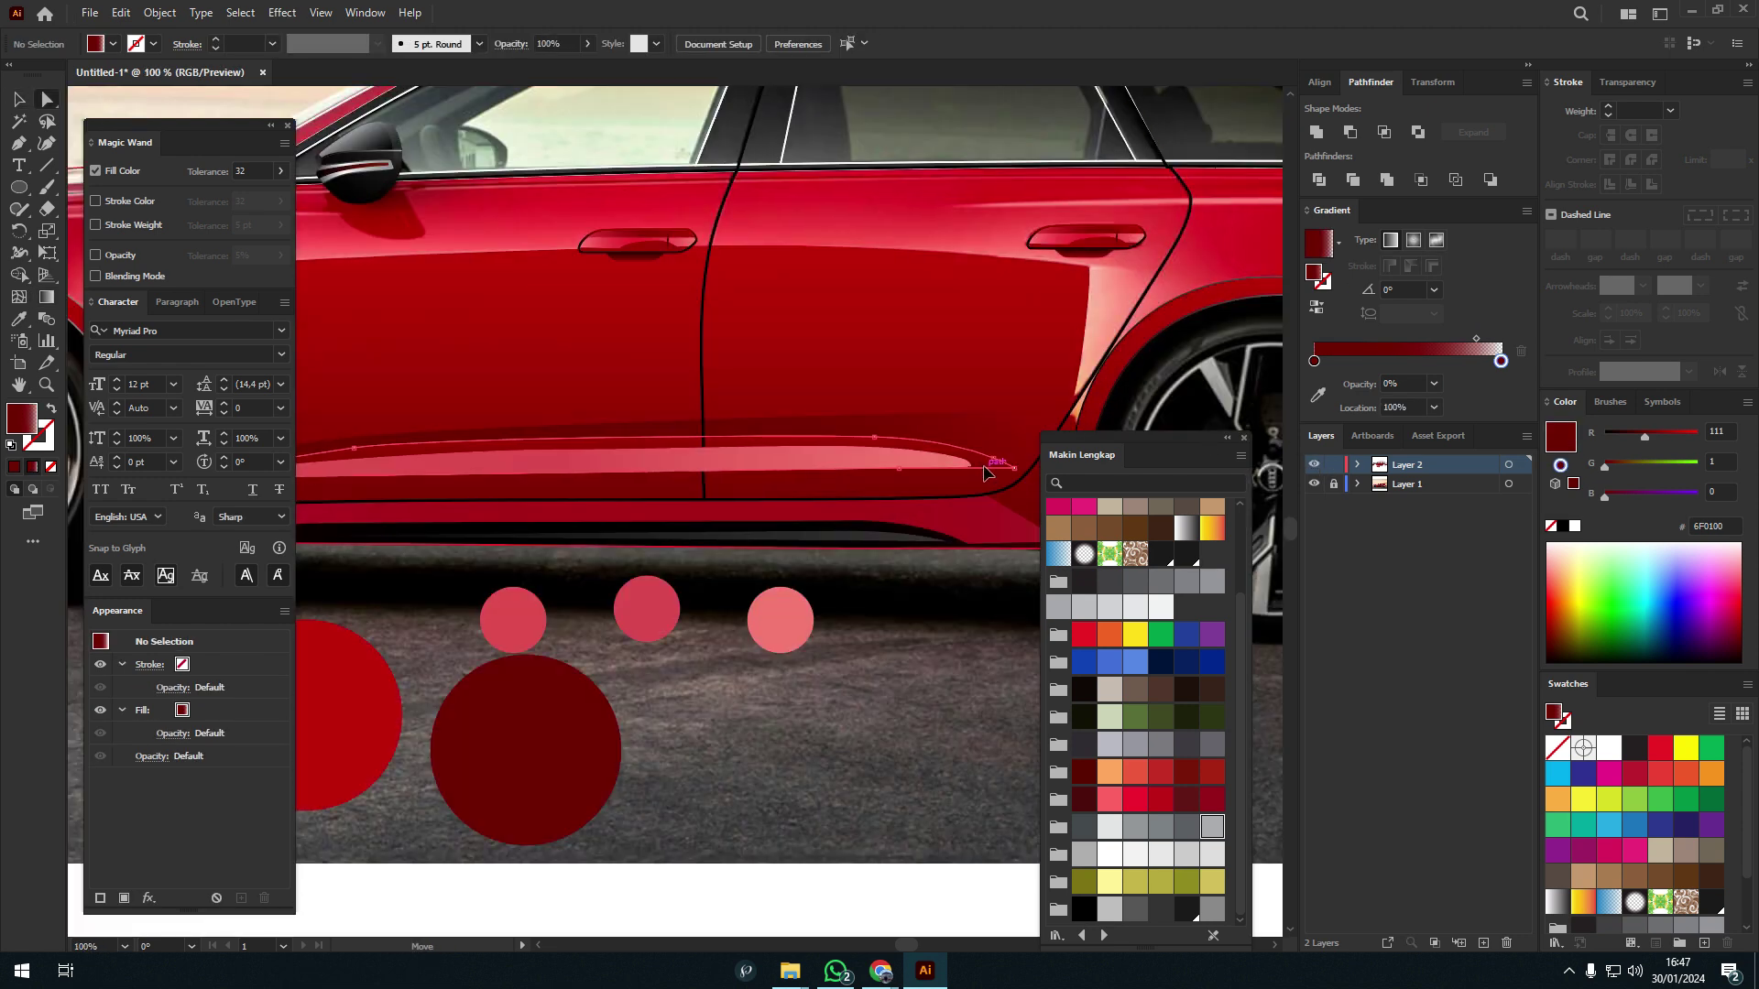
left_click(985, 473)
key("g")
left_click_drag(647, 518, 647, 341)
scroll(648, 338, "down", 1)
- Bring the car's front into view and select the front wheel-arch trim
key("v")
left_click(647, 367)
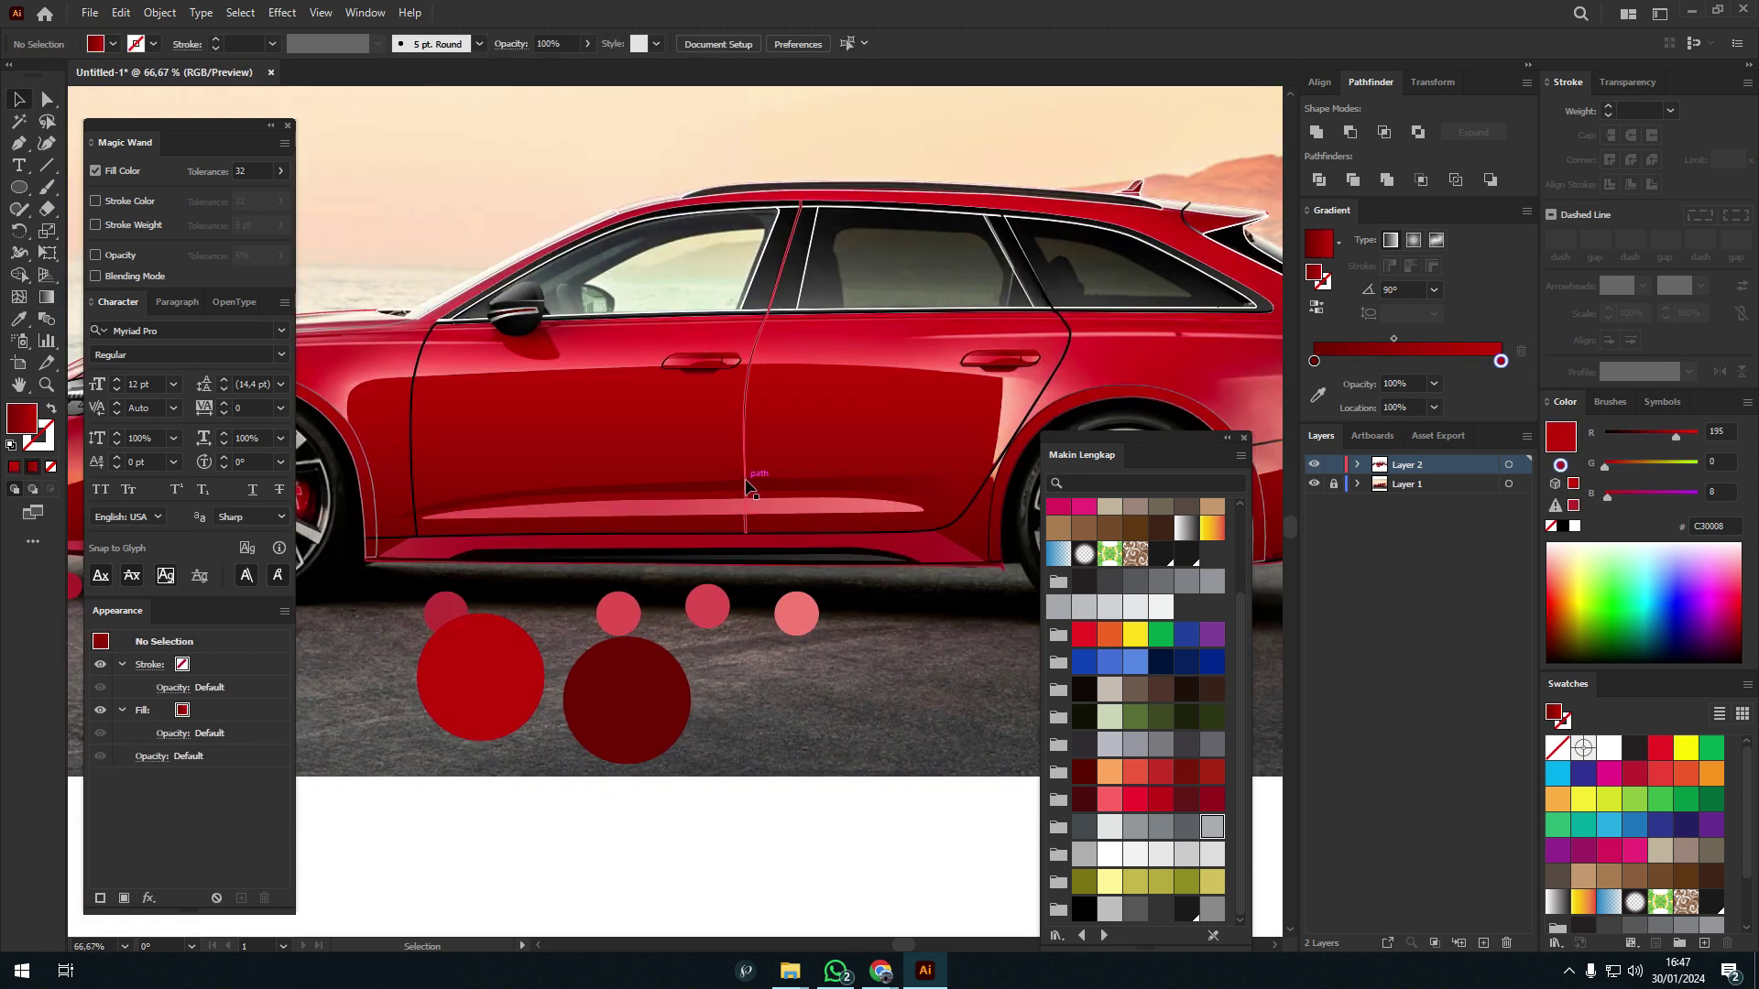
key("ctrl+shift+a")
left_click_drag(697, 550, 985, 536)
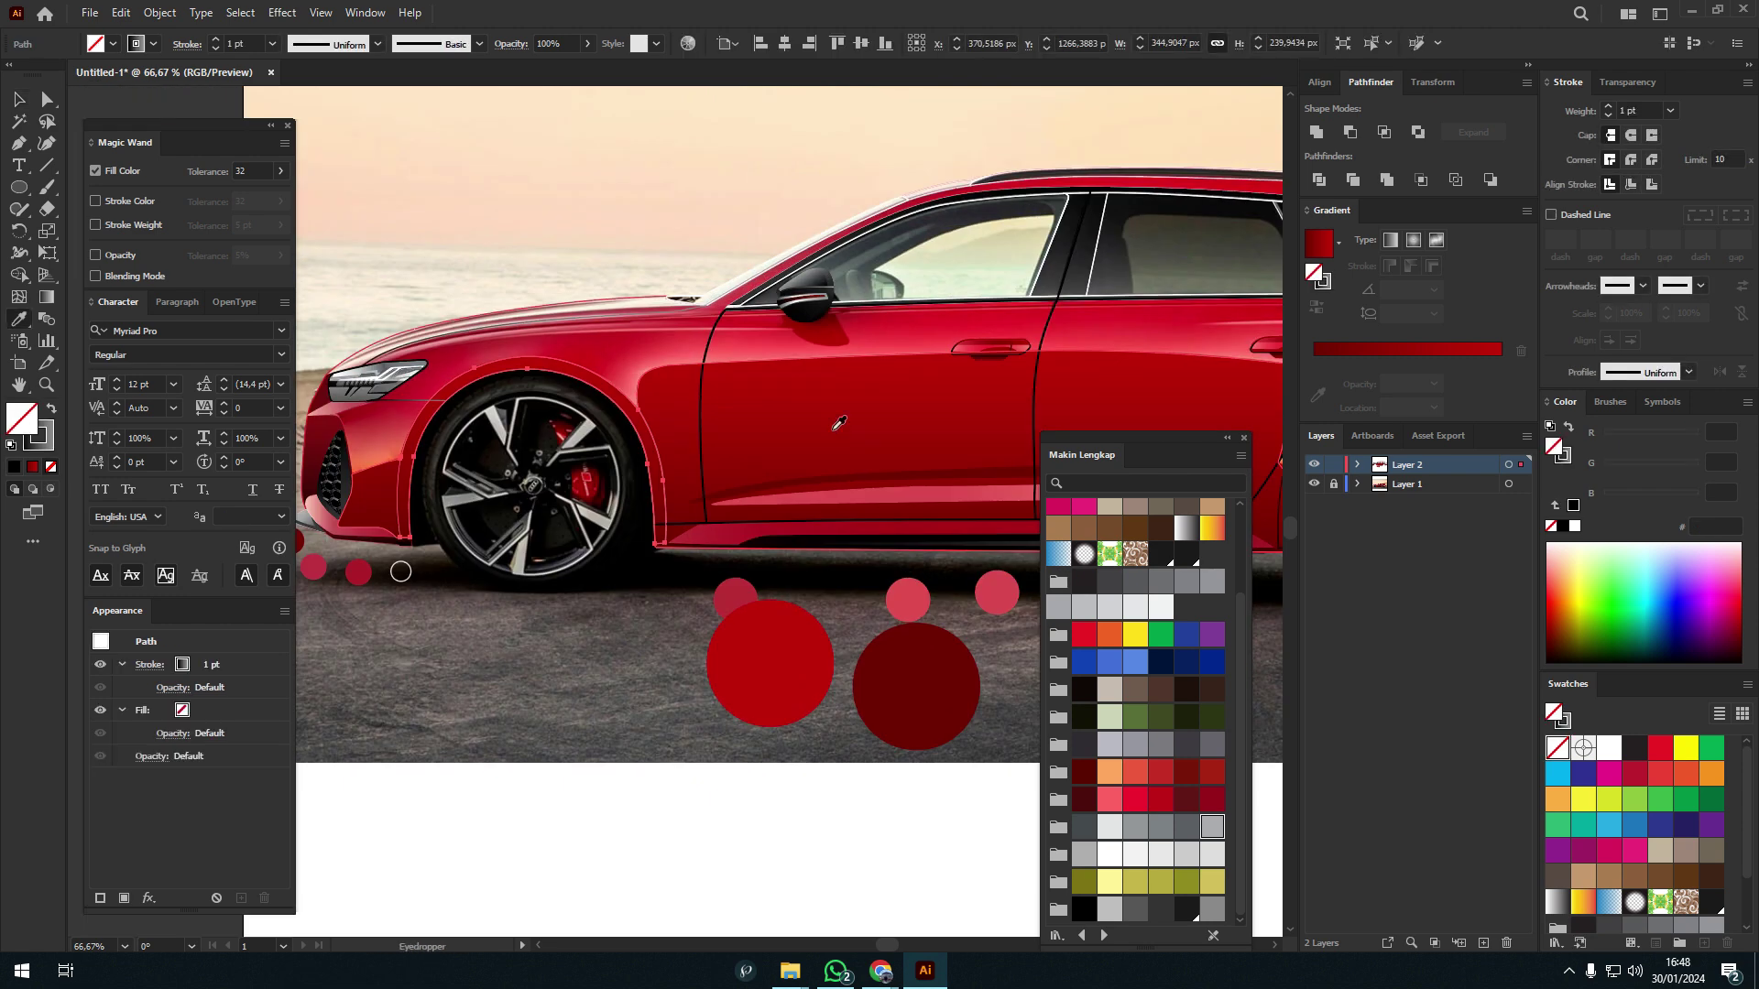
left_click(550, 412)
key("ctrl+shift+a")
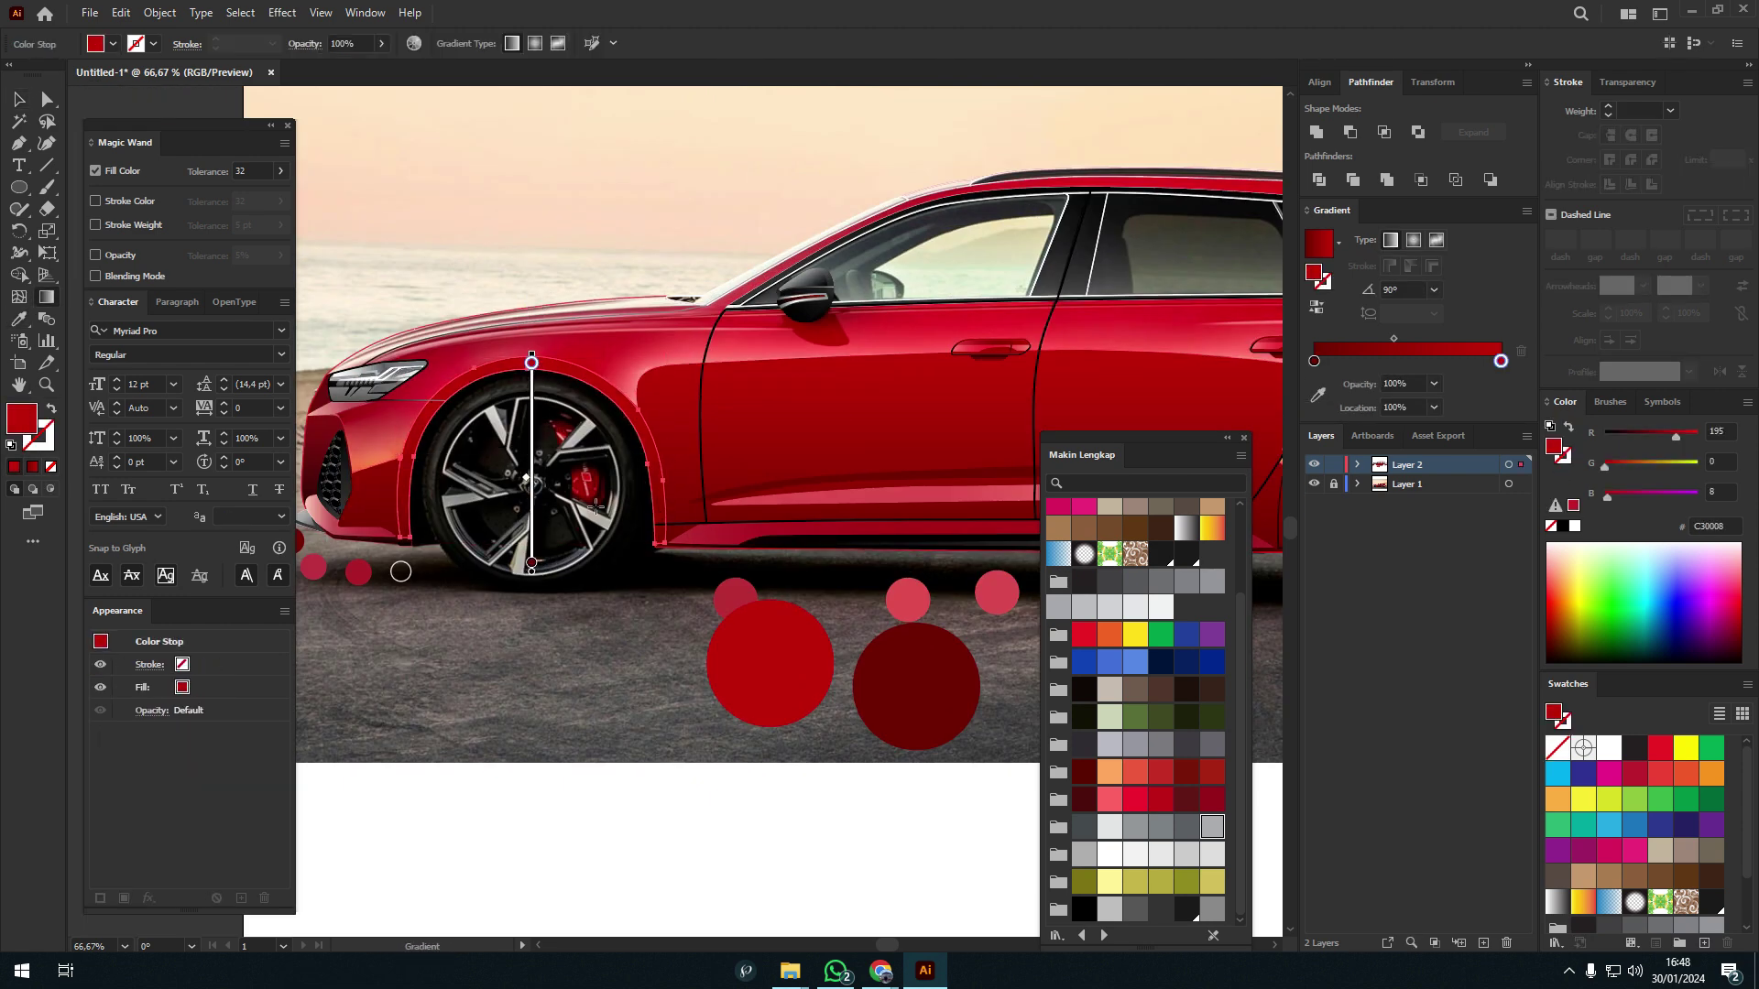
key("v")
key("ctrl+shift+a")
key("ctrl+shift+a")
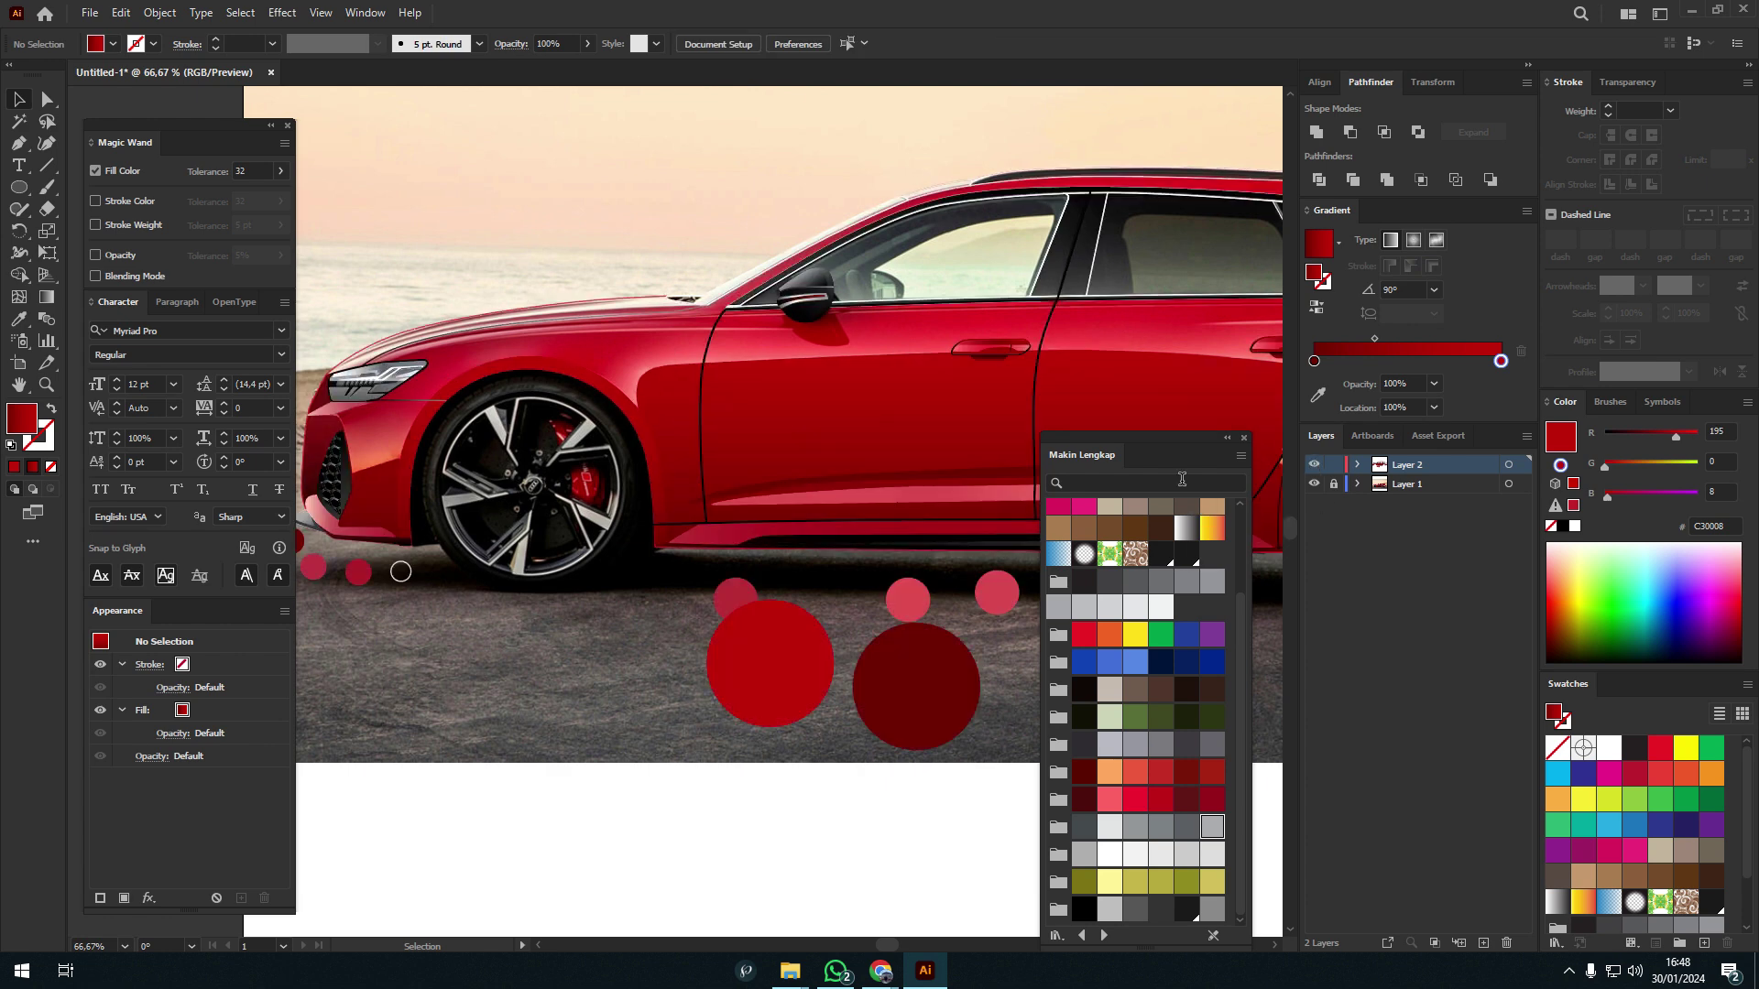
scroll(641, 458, "right", 5)
- Eyedrop the red gradient onto the other wheel-arch trim
left_click(778, 458)
key("i")
left_click(723, 418)
key("ctrl+minus")
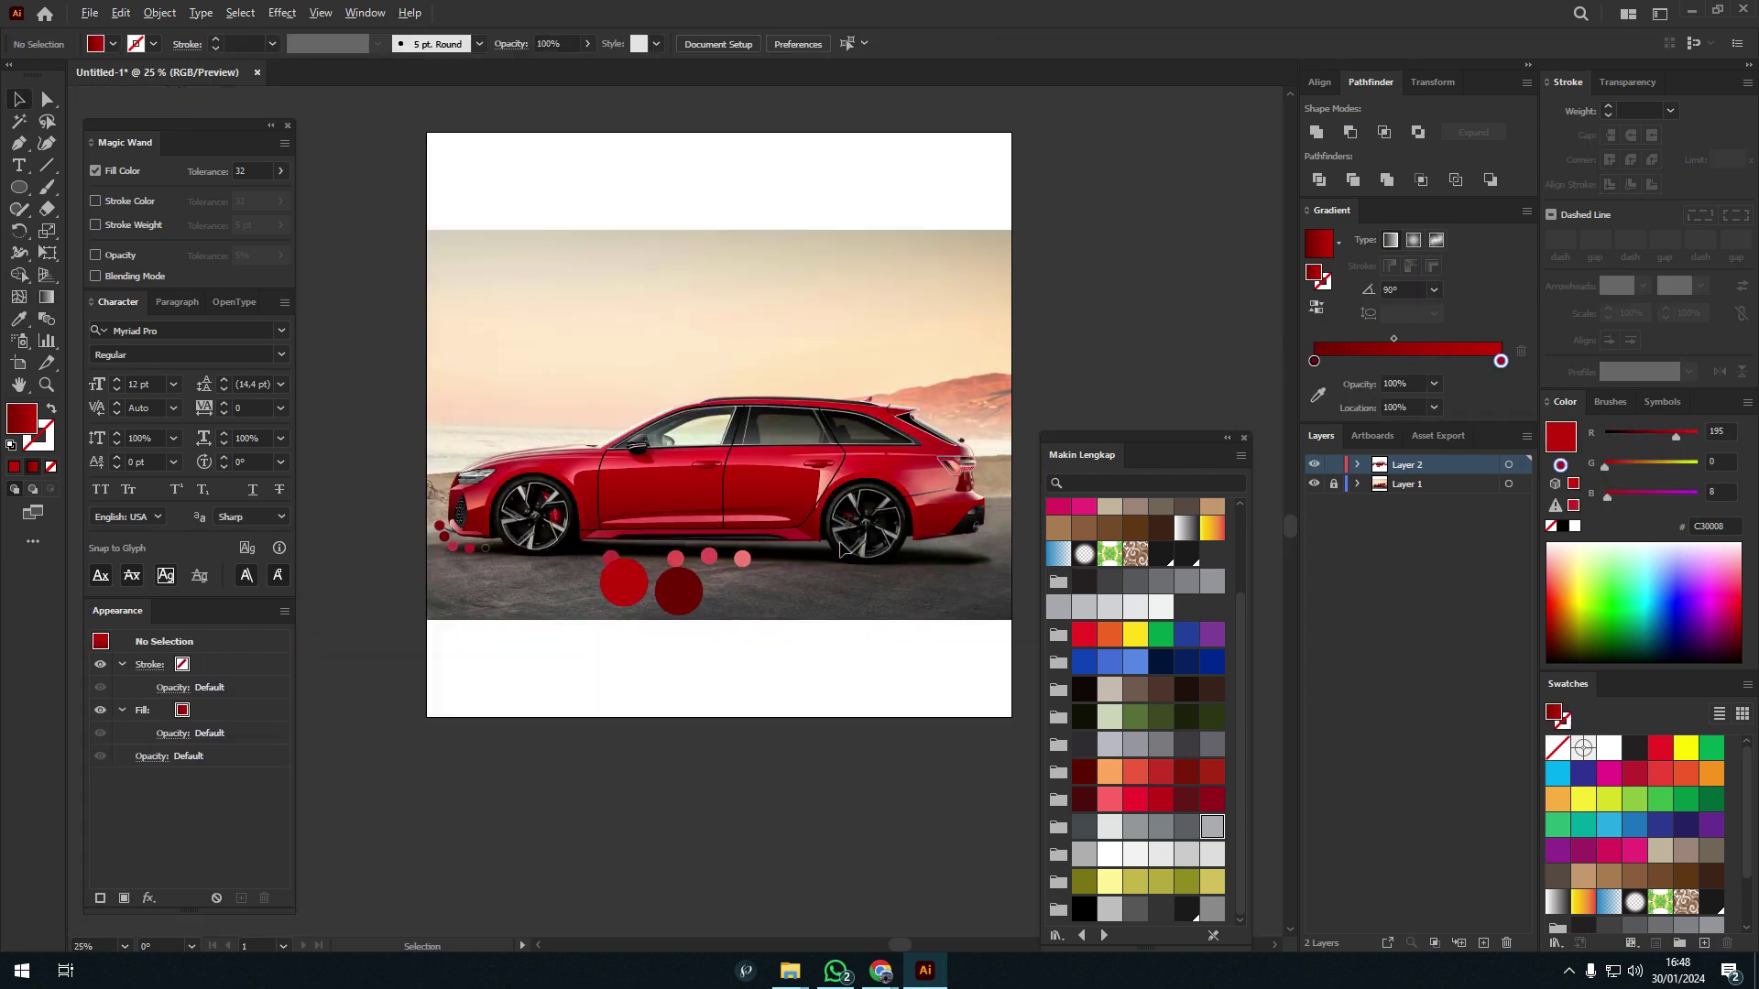
key("ctrl+plus")
key("v")
key("ctrl+shift+a")
- Select the car body and rear door group, reviewing the shading toward the rear
left_click(755, 432)
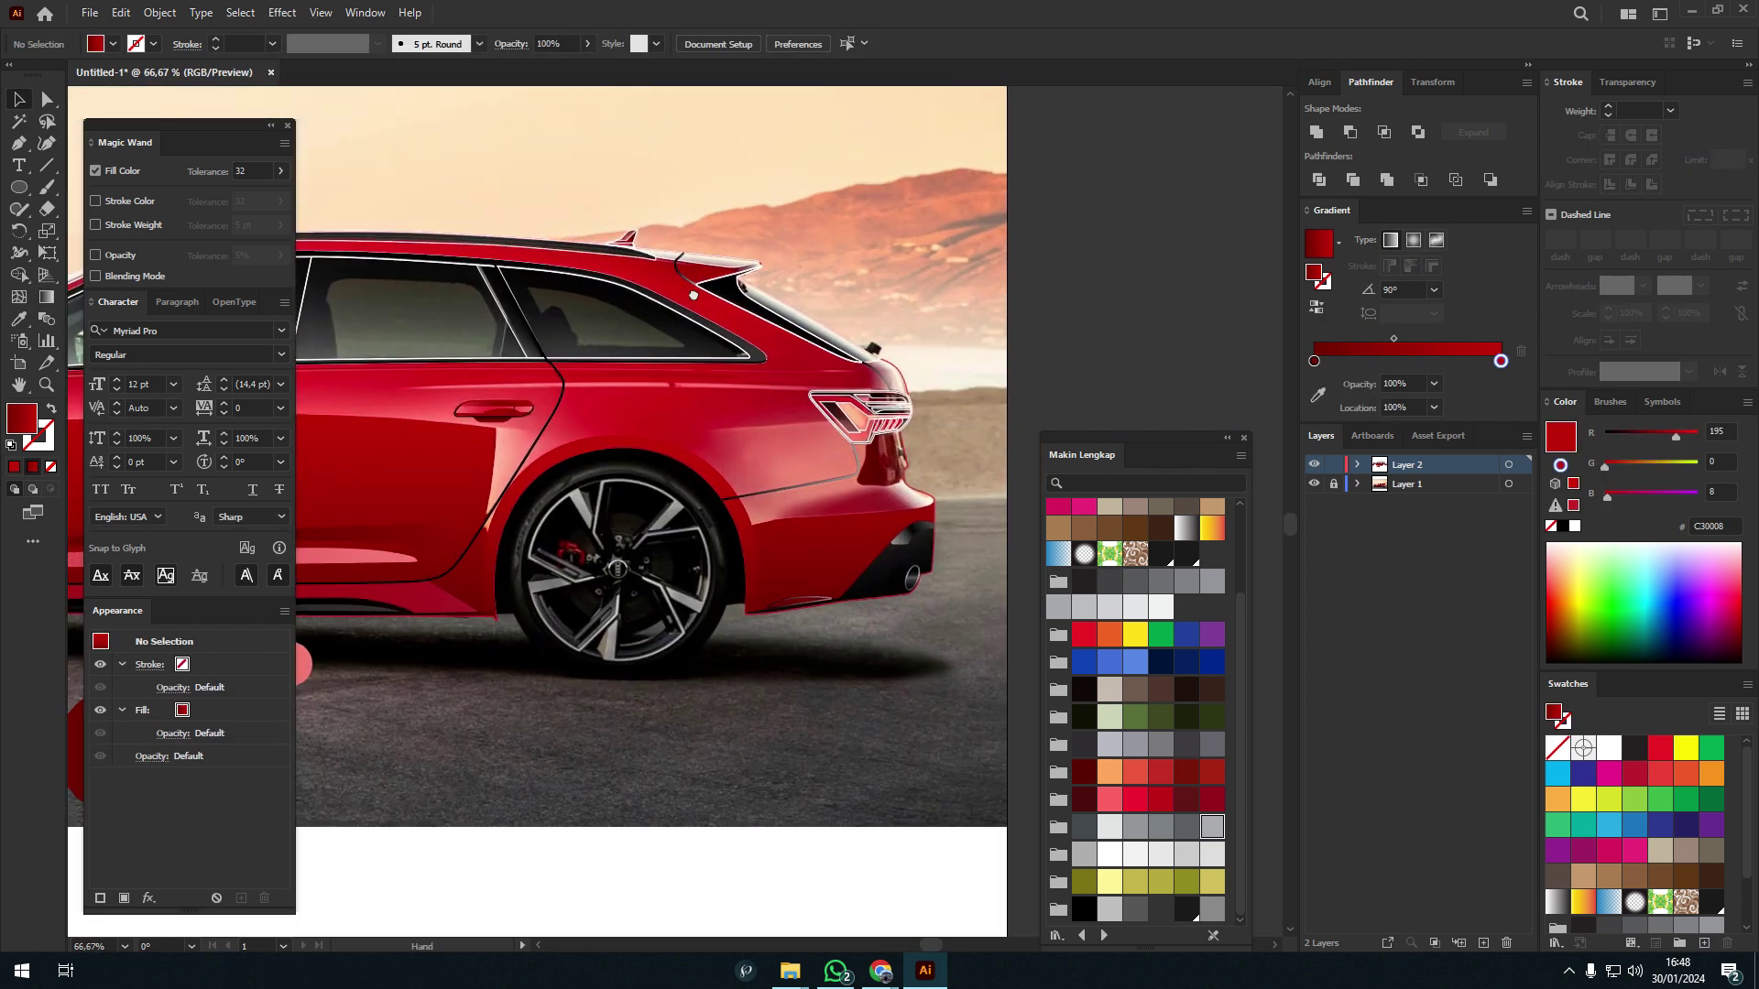
scroll(625, 341, "left", 10)
scroll(625, 341, "down", 1)
key("ctrl+minus")
key("ctrl+plus")
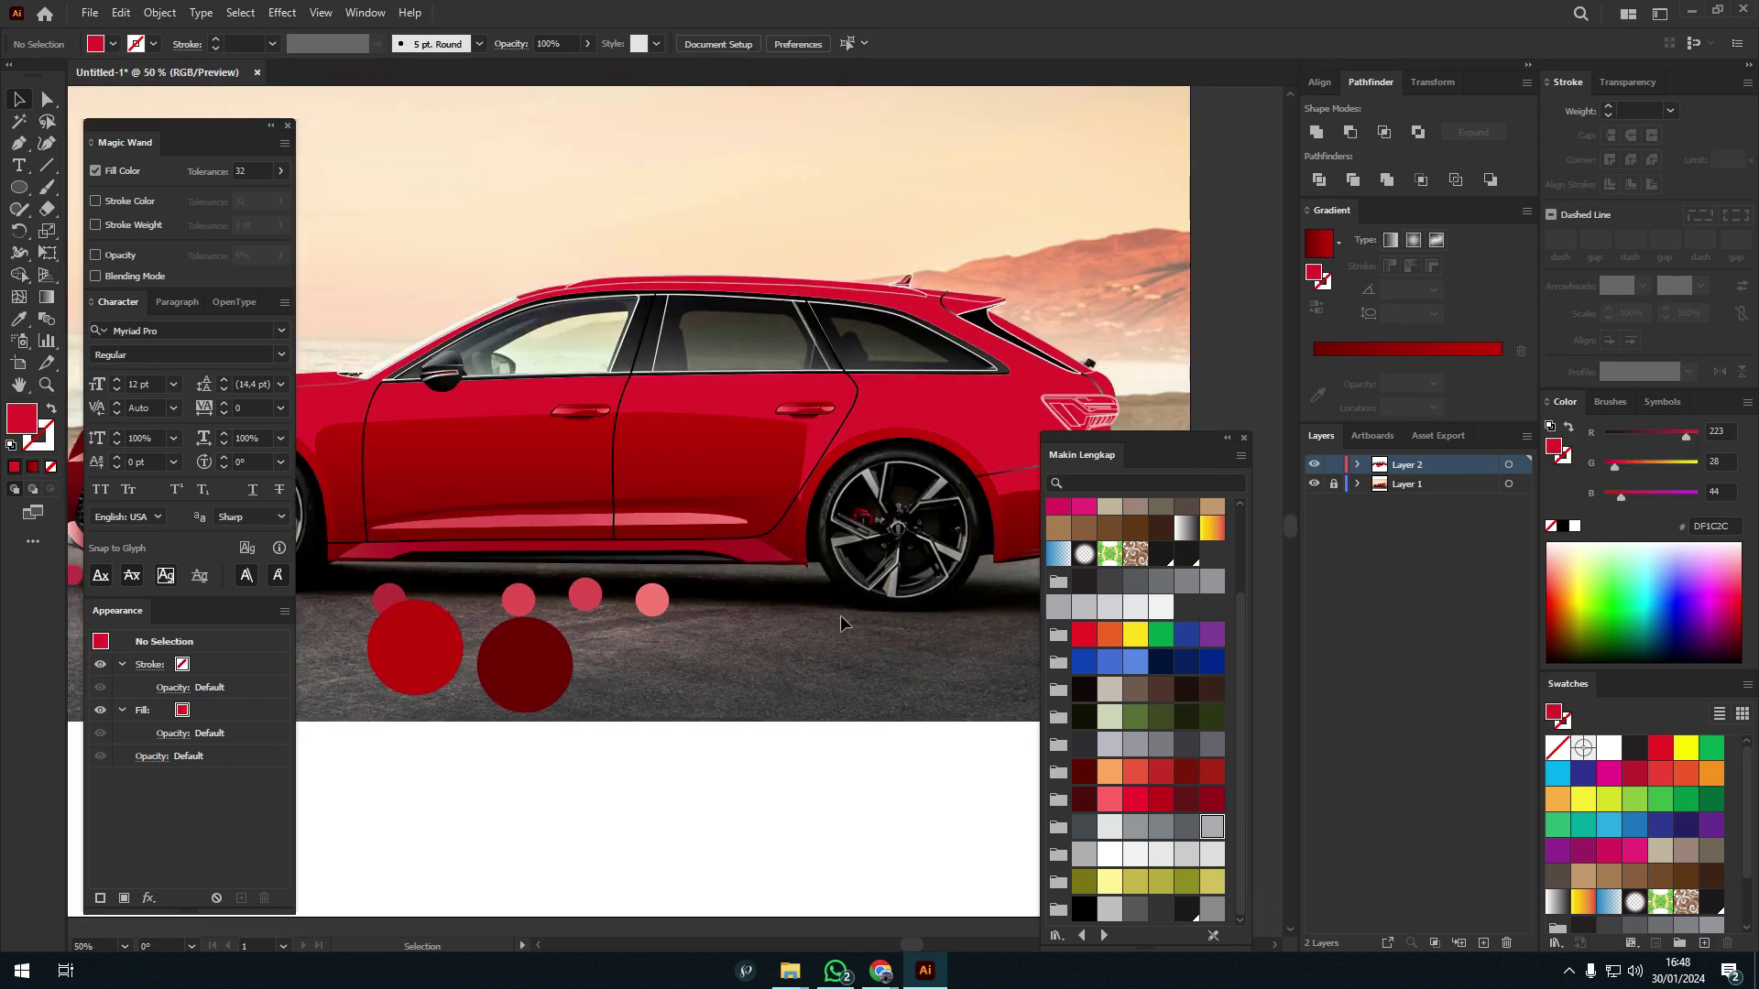
scroll(641, 458, "right", 5)
left_click(524, 440)
scroll(524, 439, "left", 5)
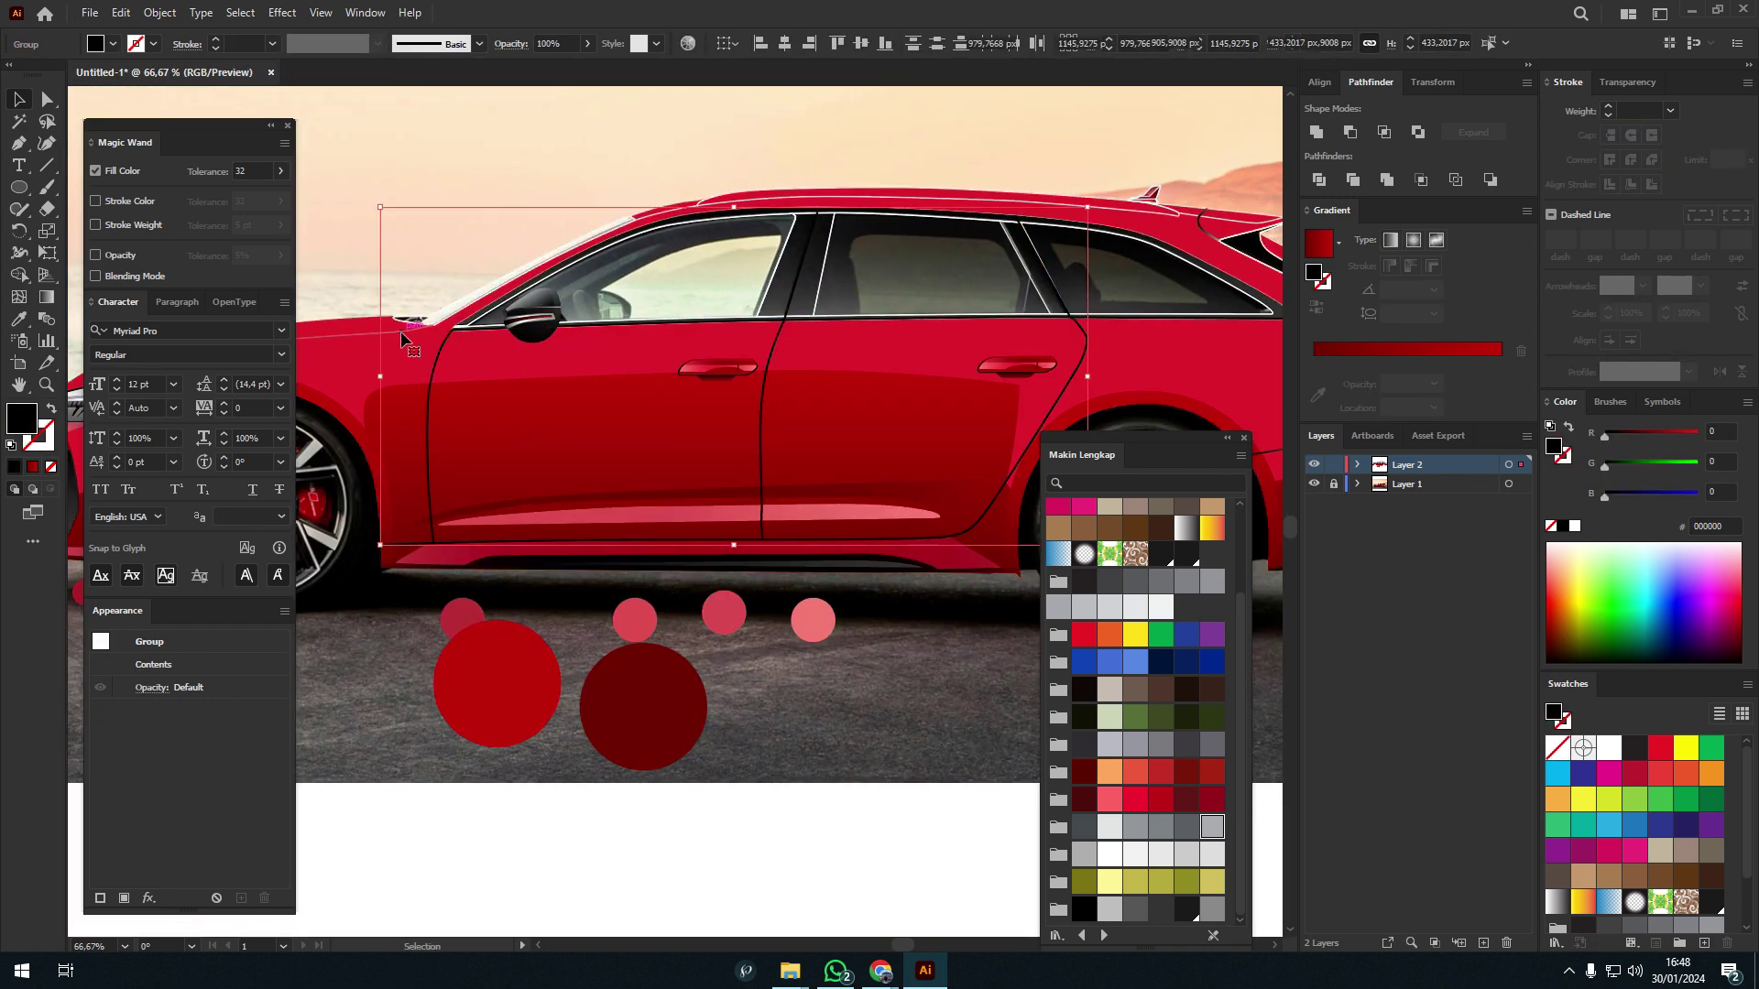
scroll(400, 334, "left", 5)
scroll(748, 410, "right", 10)
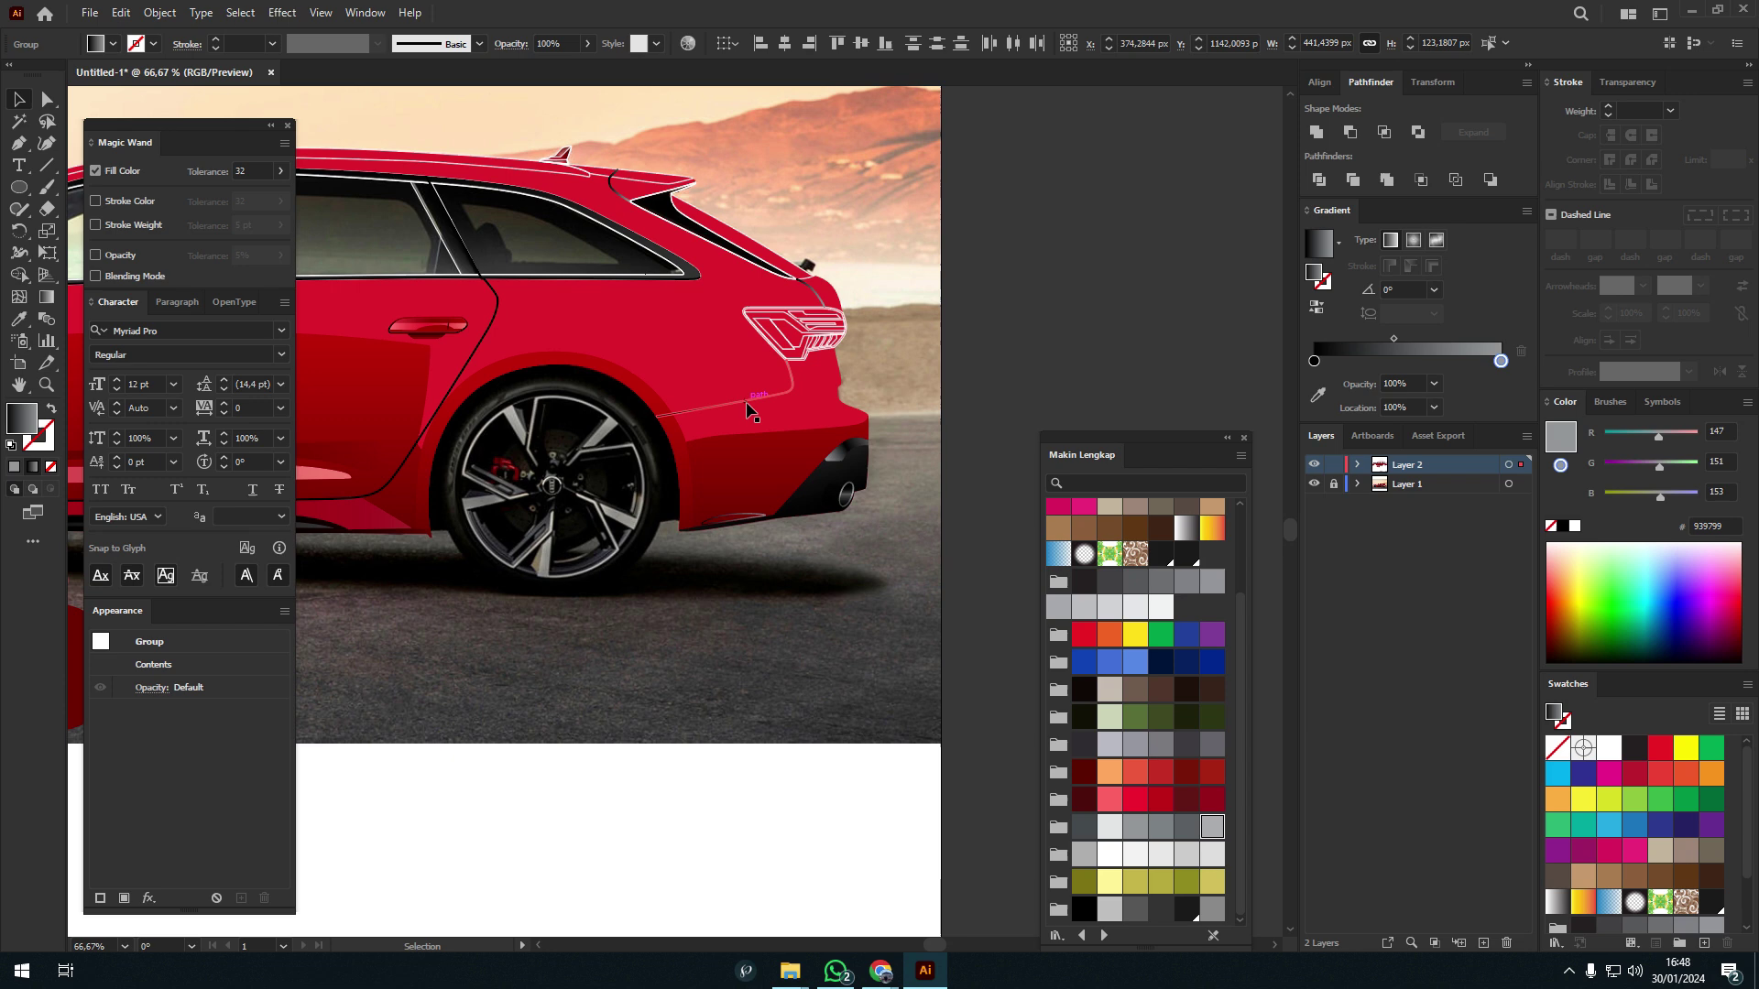
- Draw a small round colour-sample circle beside the taillight
left_click(818, 296)
scroll(795, 331, "up", 5)
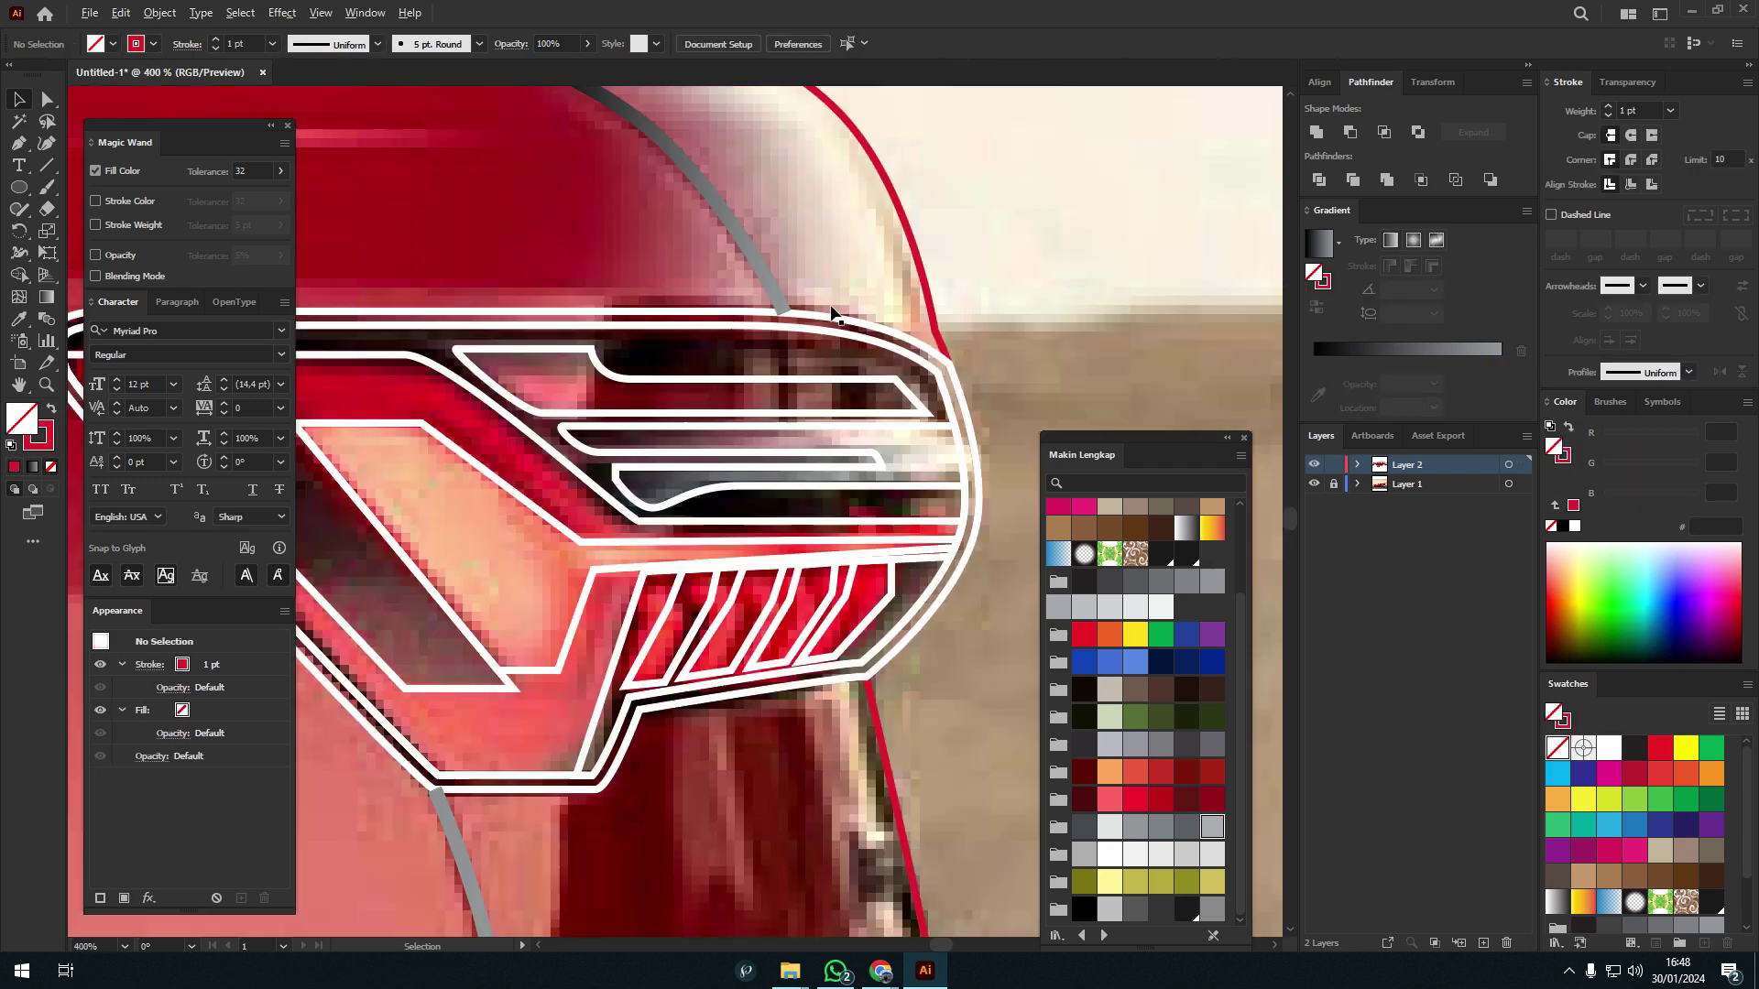
key("l")
left_click_drag(773, 610, 817, 672)
key("v")
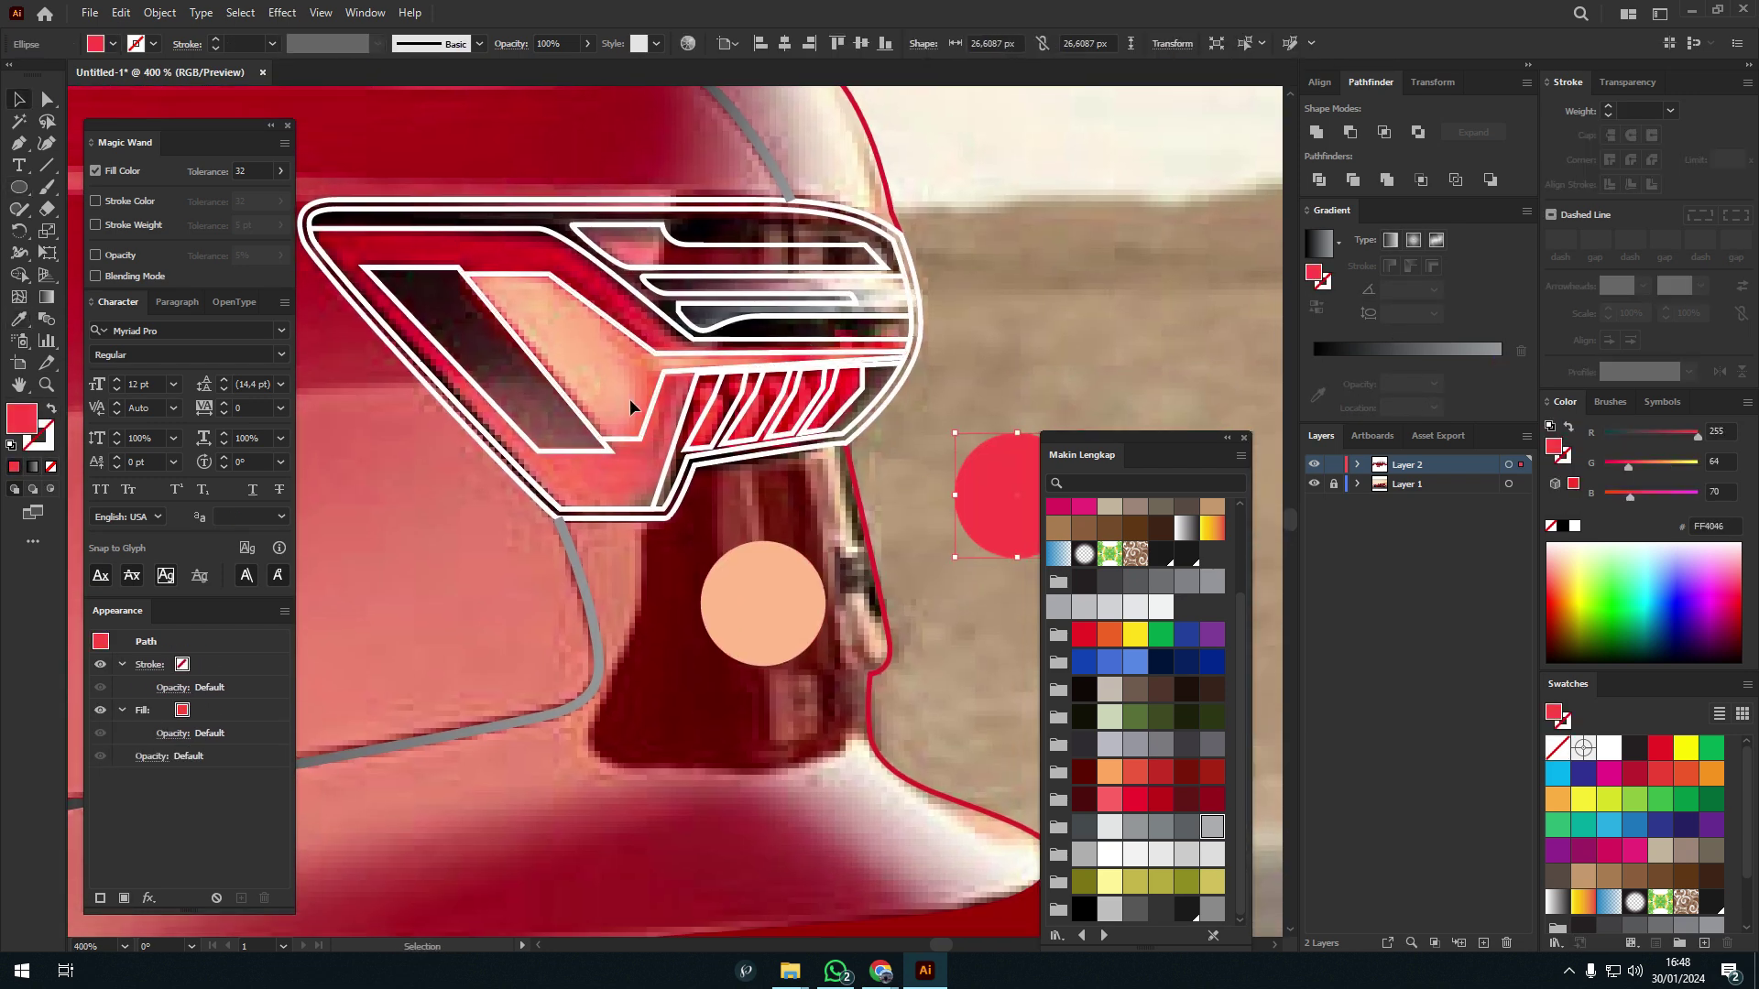
- Sample peach into the inner taillight strip's gradient stop
left_click(629, 398)
left_click(1319, 383)
key("i")
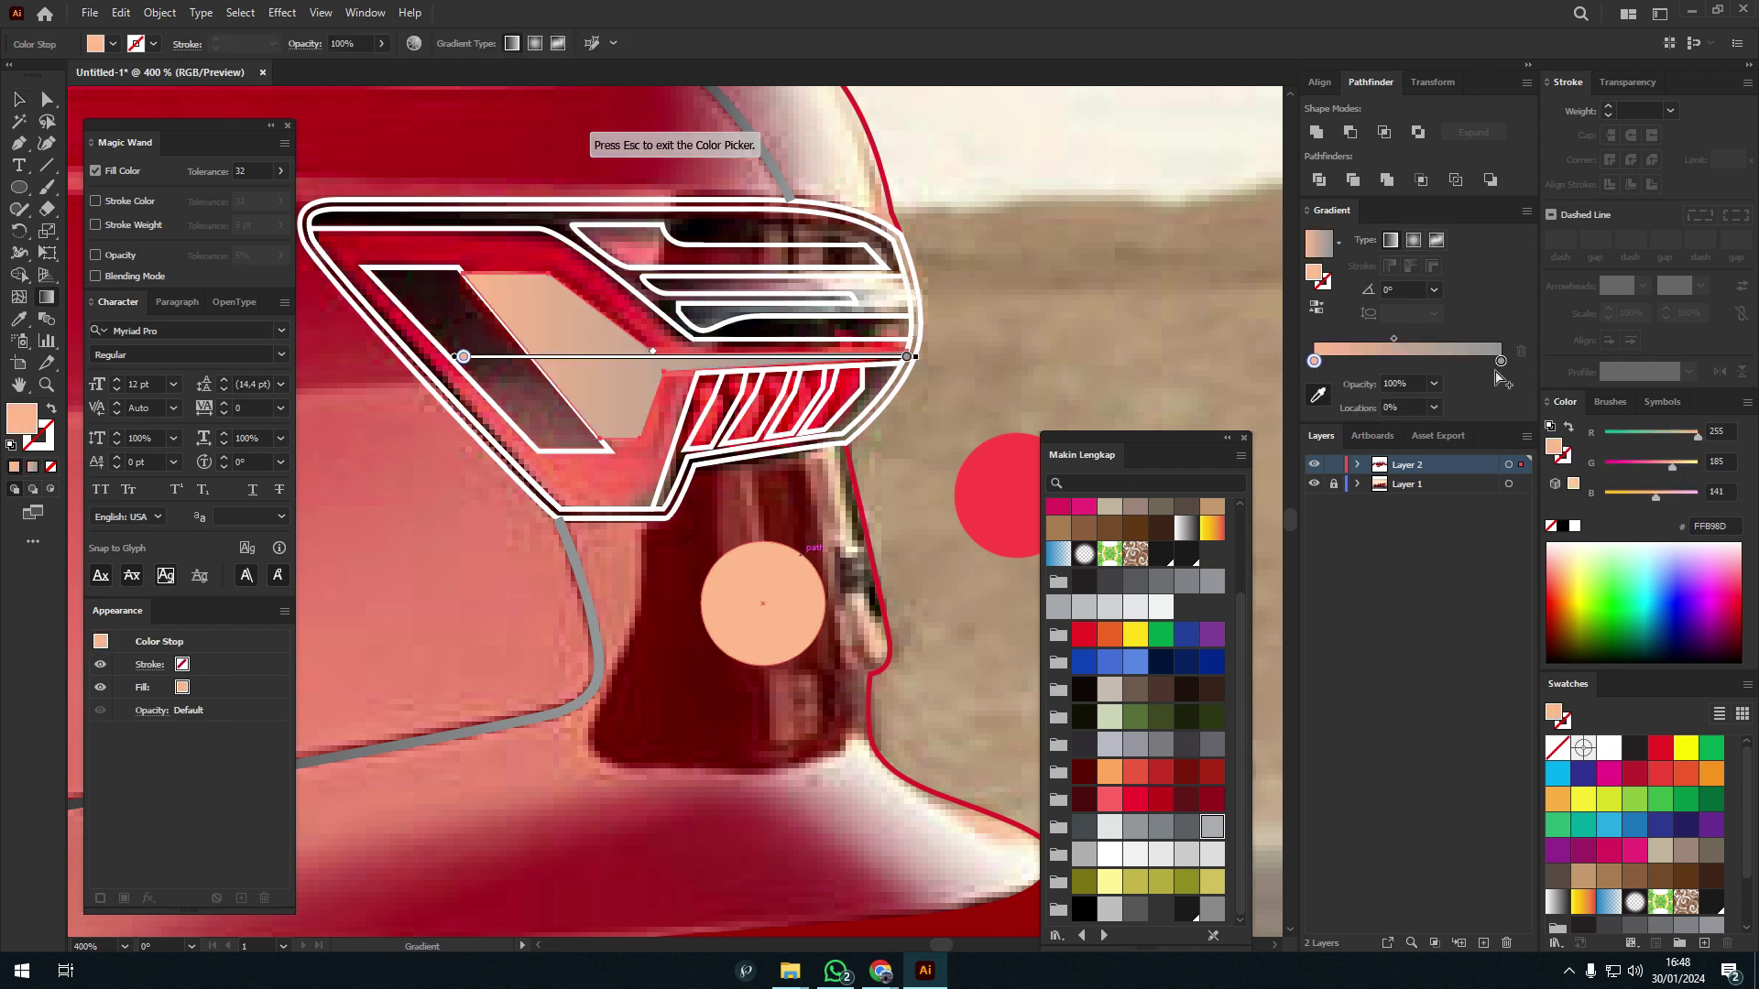
left_click(877, 504)
left_click(448, 298)
key("ctrl+z")
- Add a second sample circle and make the strip gradient's left stop dark
left_click_drag(763, 604, 597, 626)
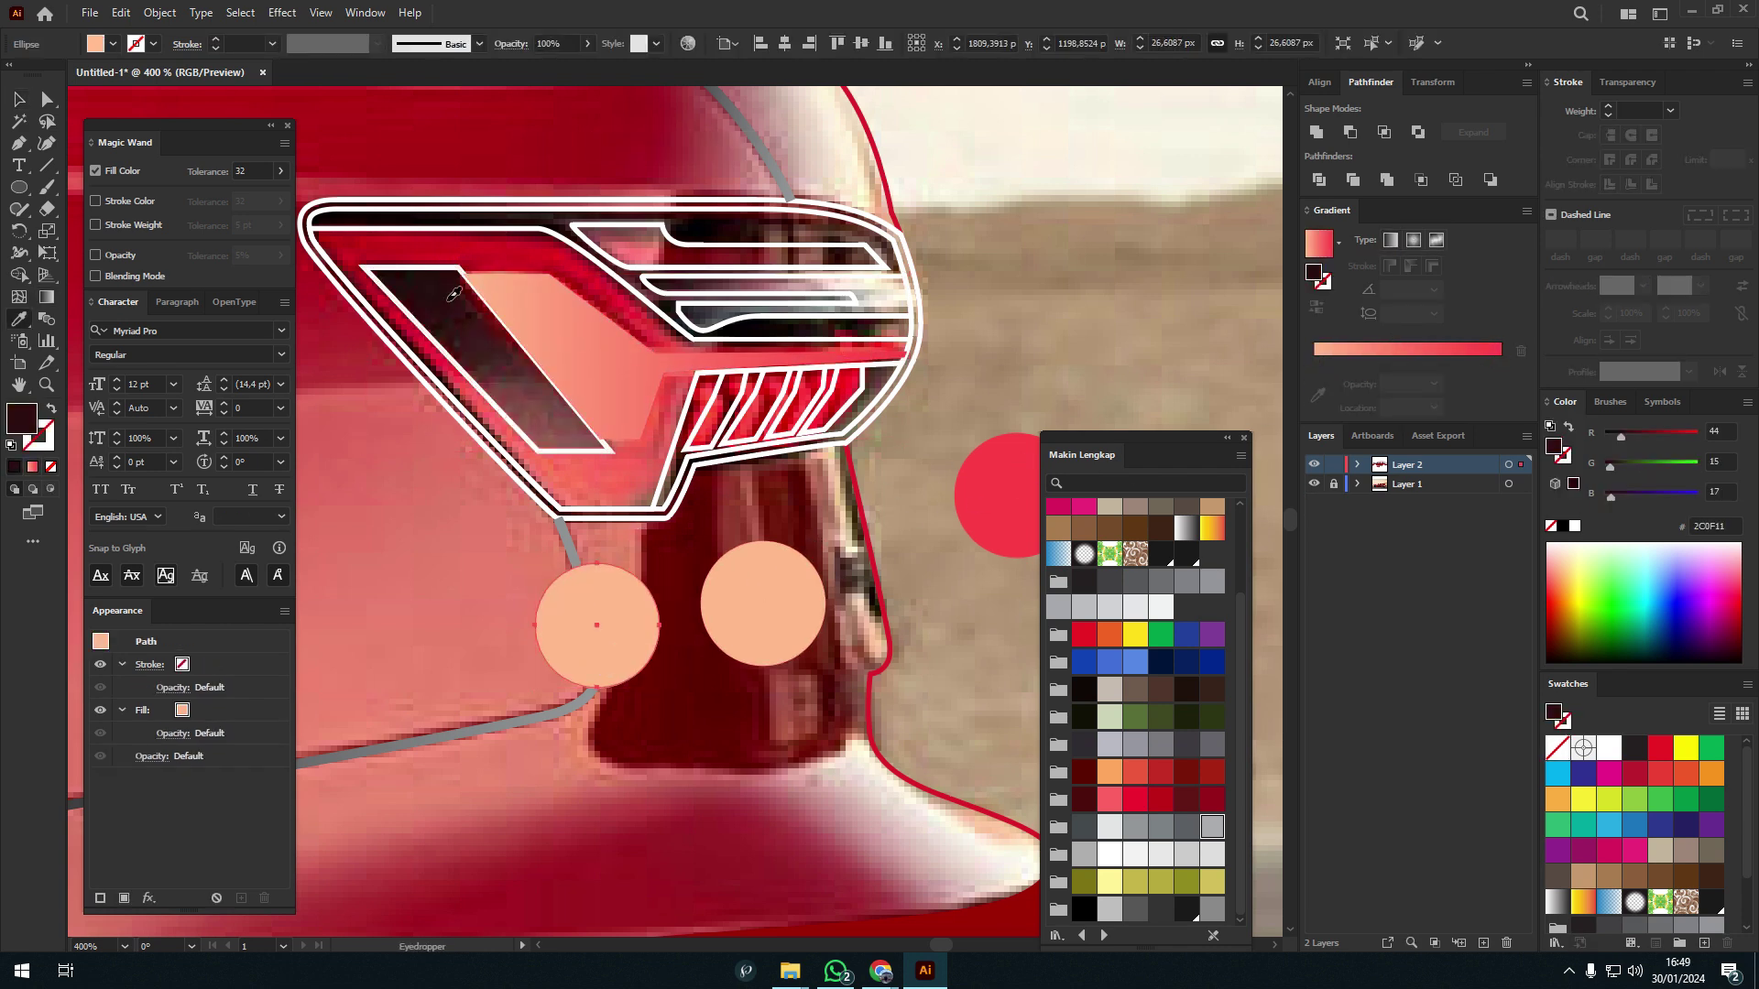
left_click(1394, 356)
left_click(1318, 415)
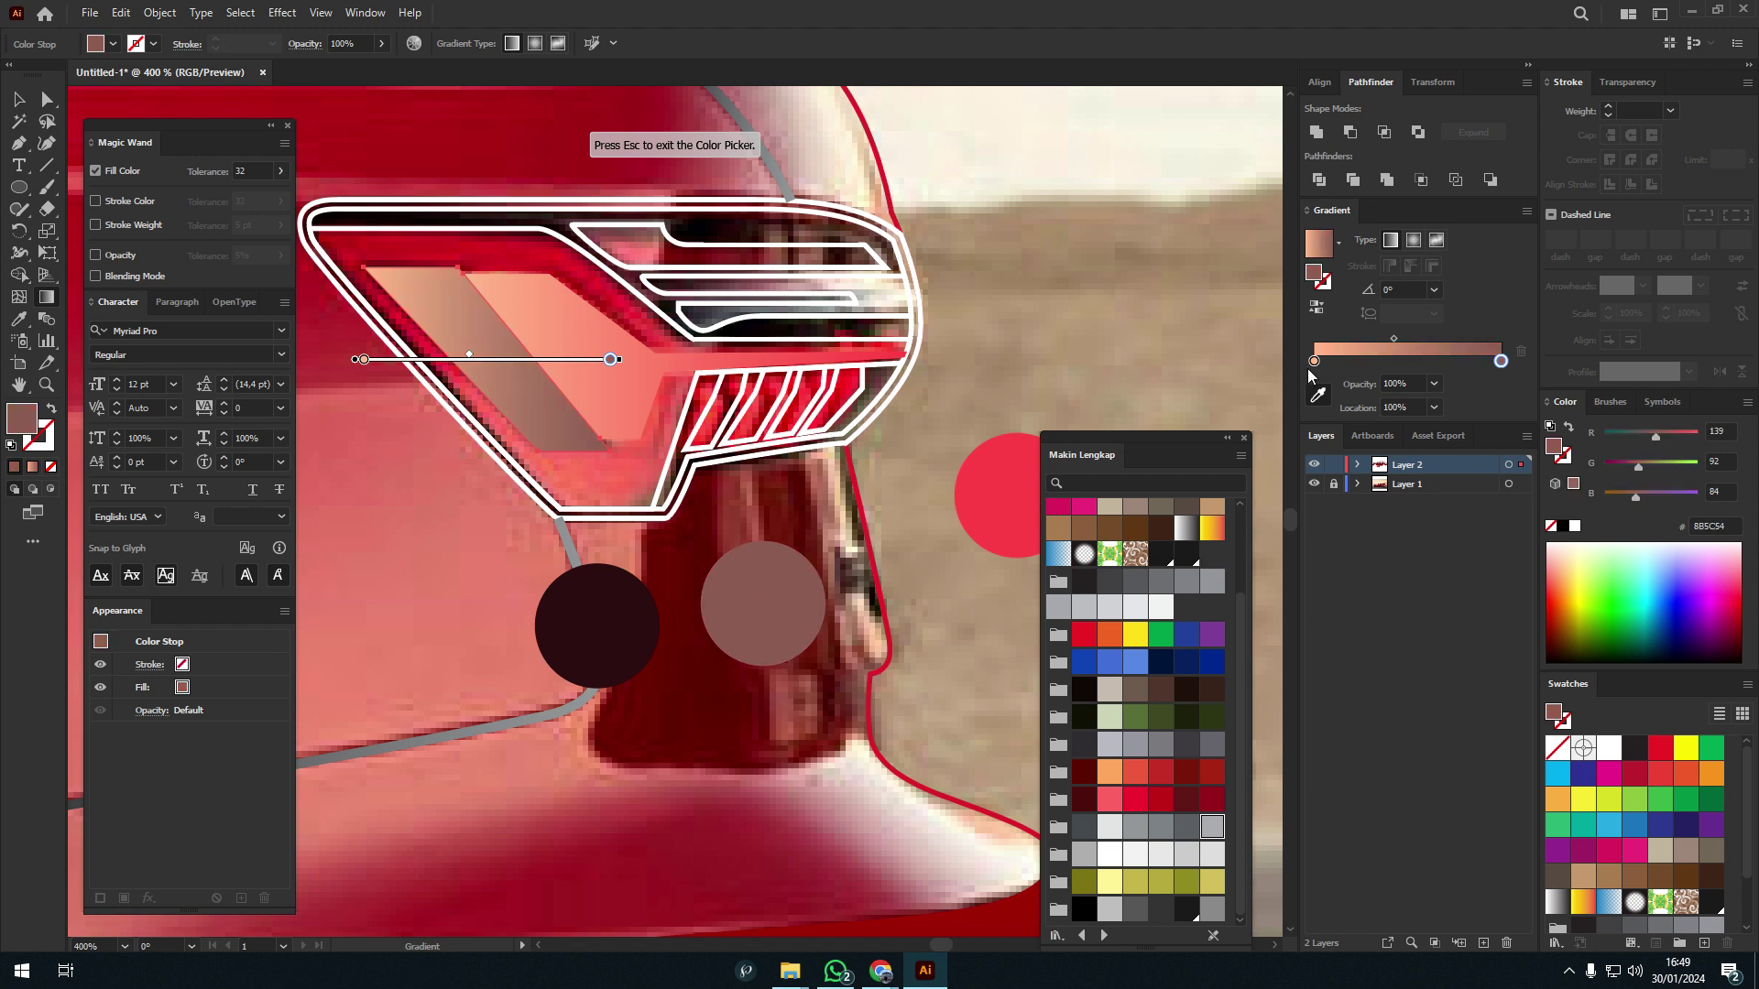
left_click(598, 626)
key("v")
- Fill the slanted taillight stripes with the sampled red
left_click(784, 392)
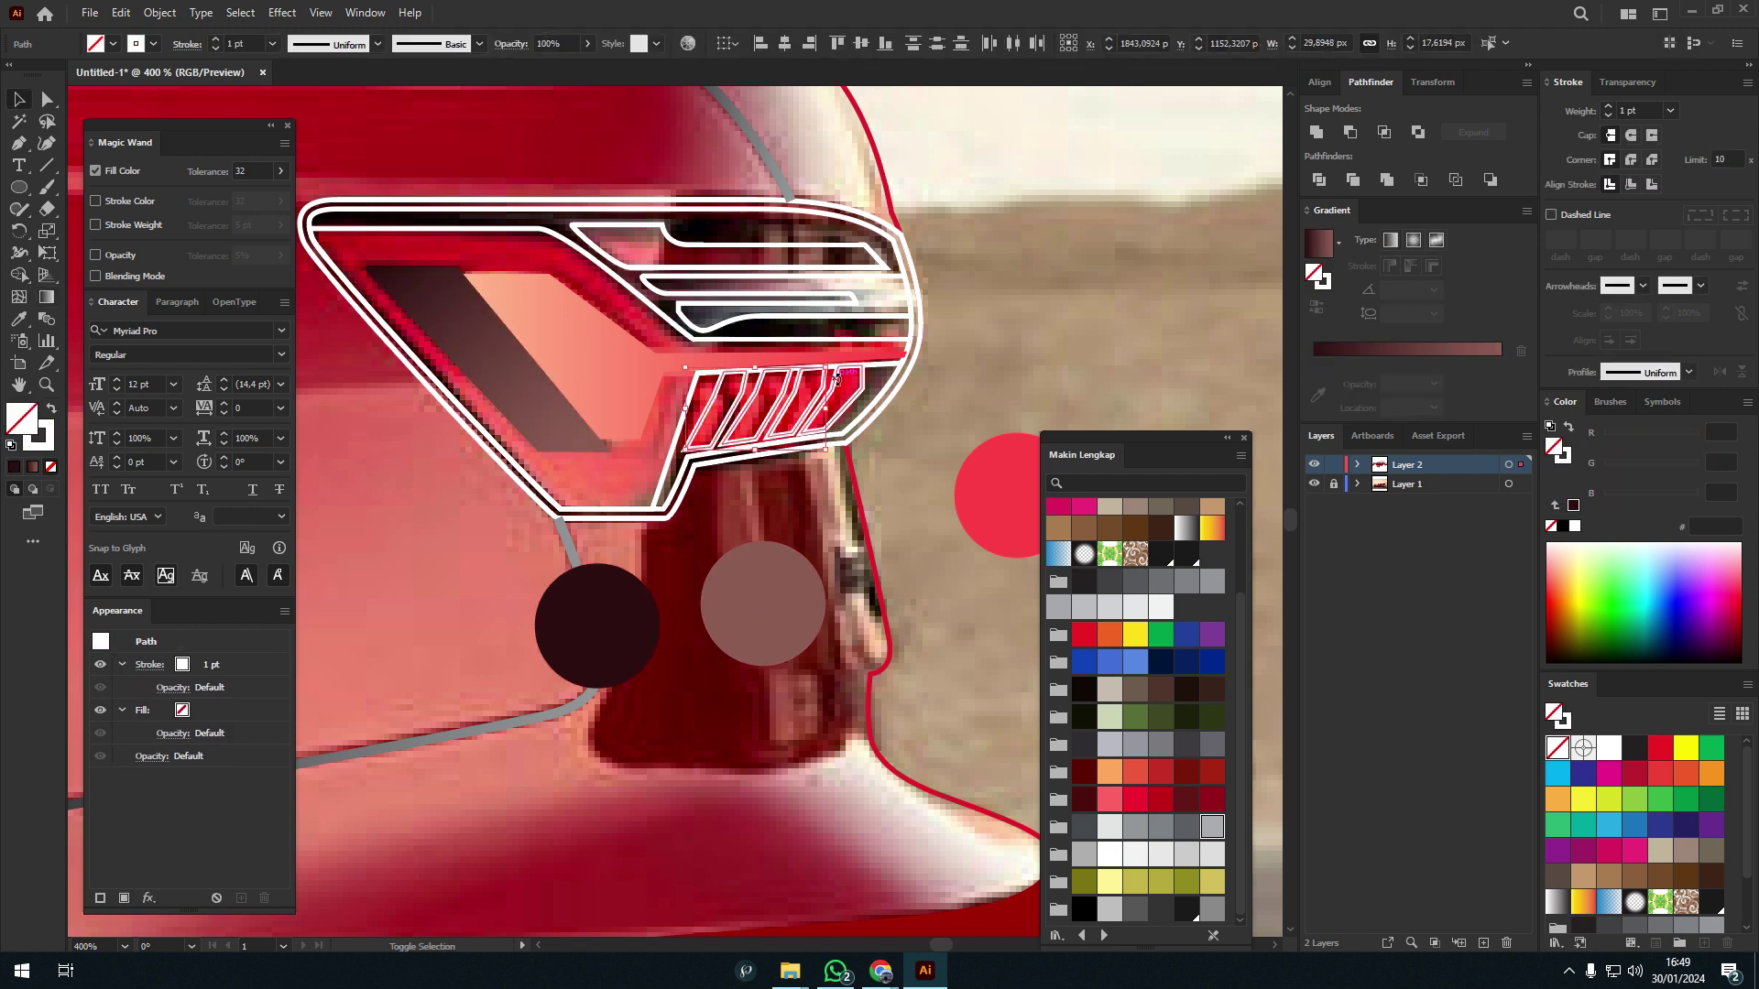
key("i")
scroll(644, 505, "up", 1)
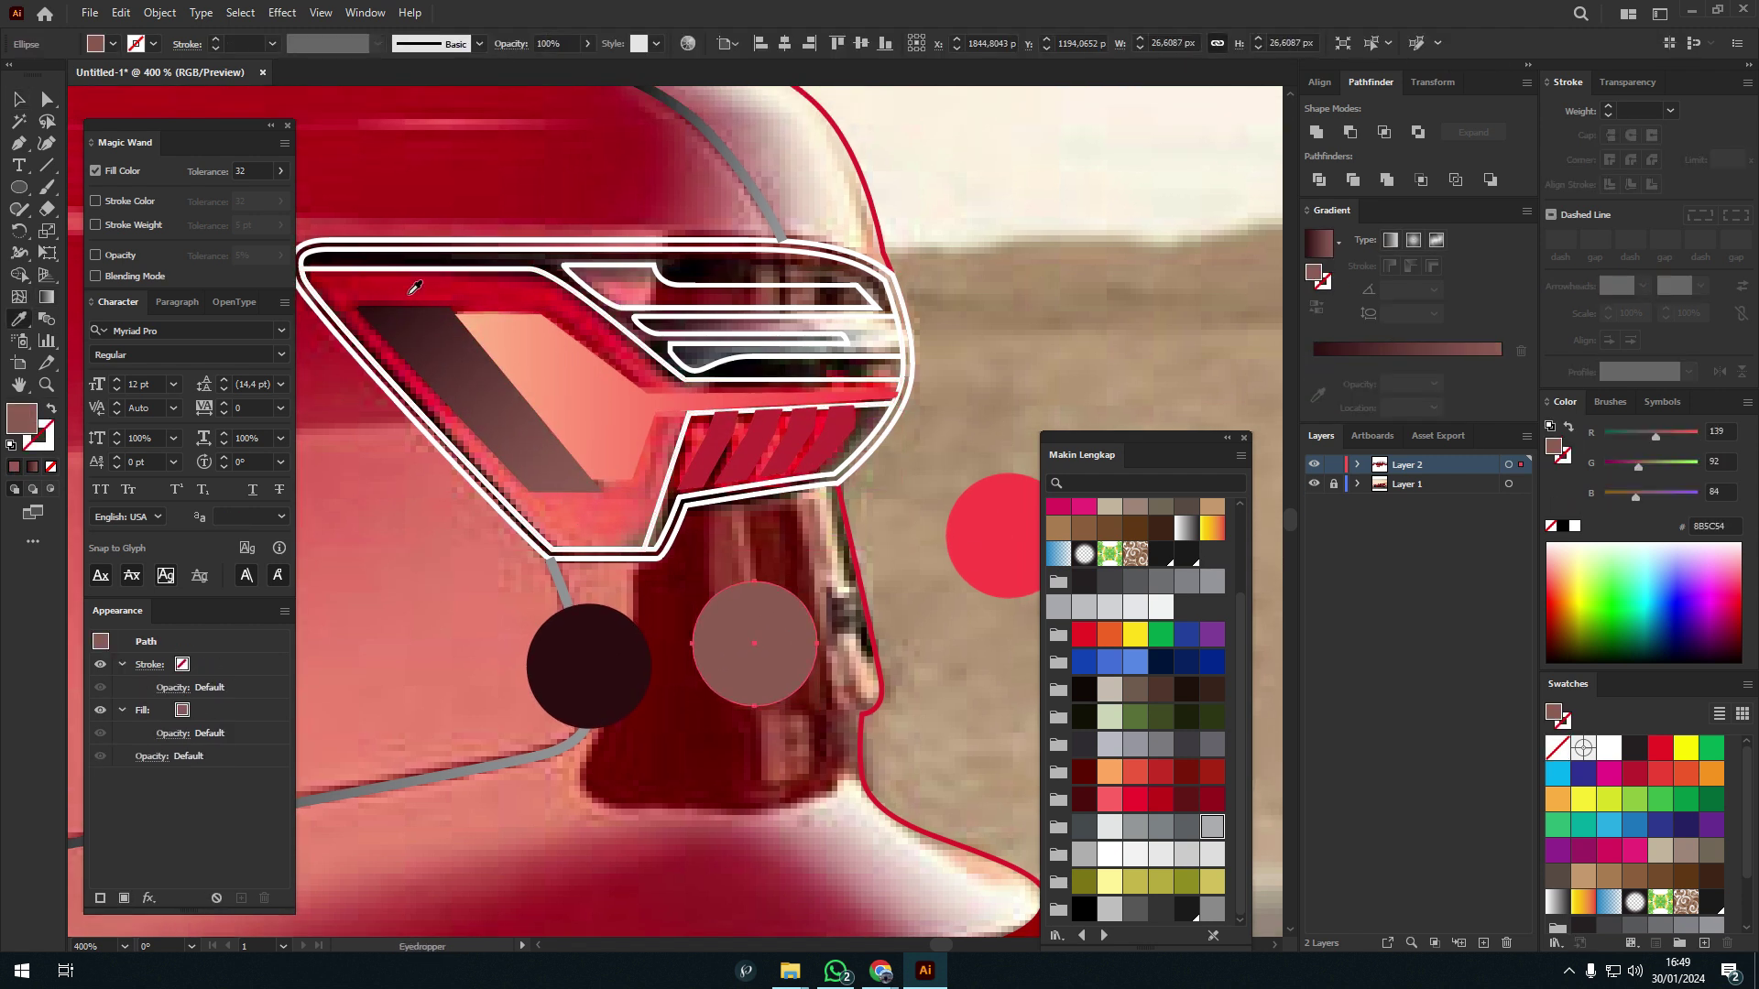
left_click(644, 506)
- Angle the taillight body's gradient diagonally and fill it with the sampled red
key("g")
left_click_drag(455, 265, 643, 550)
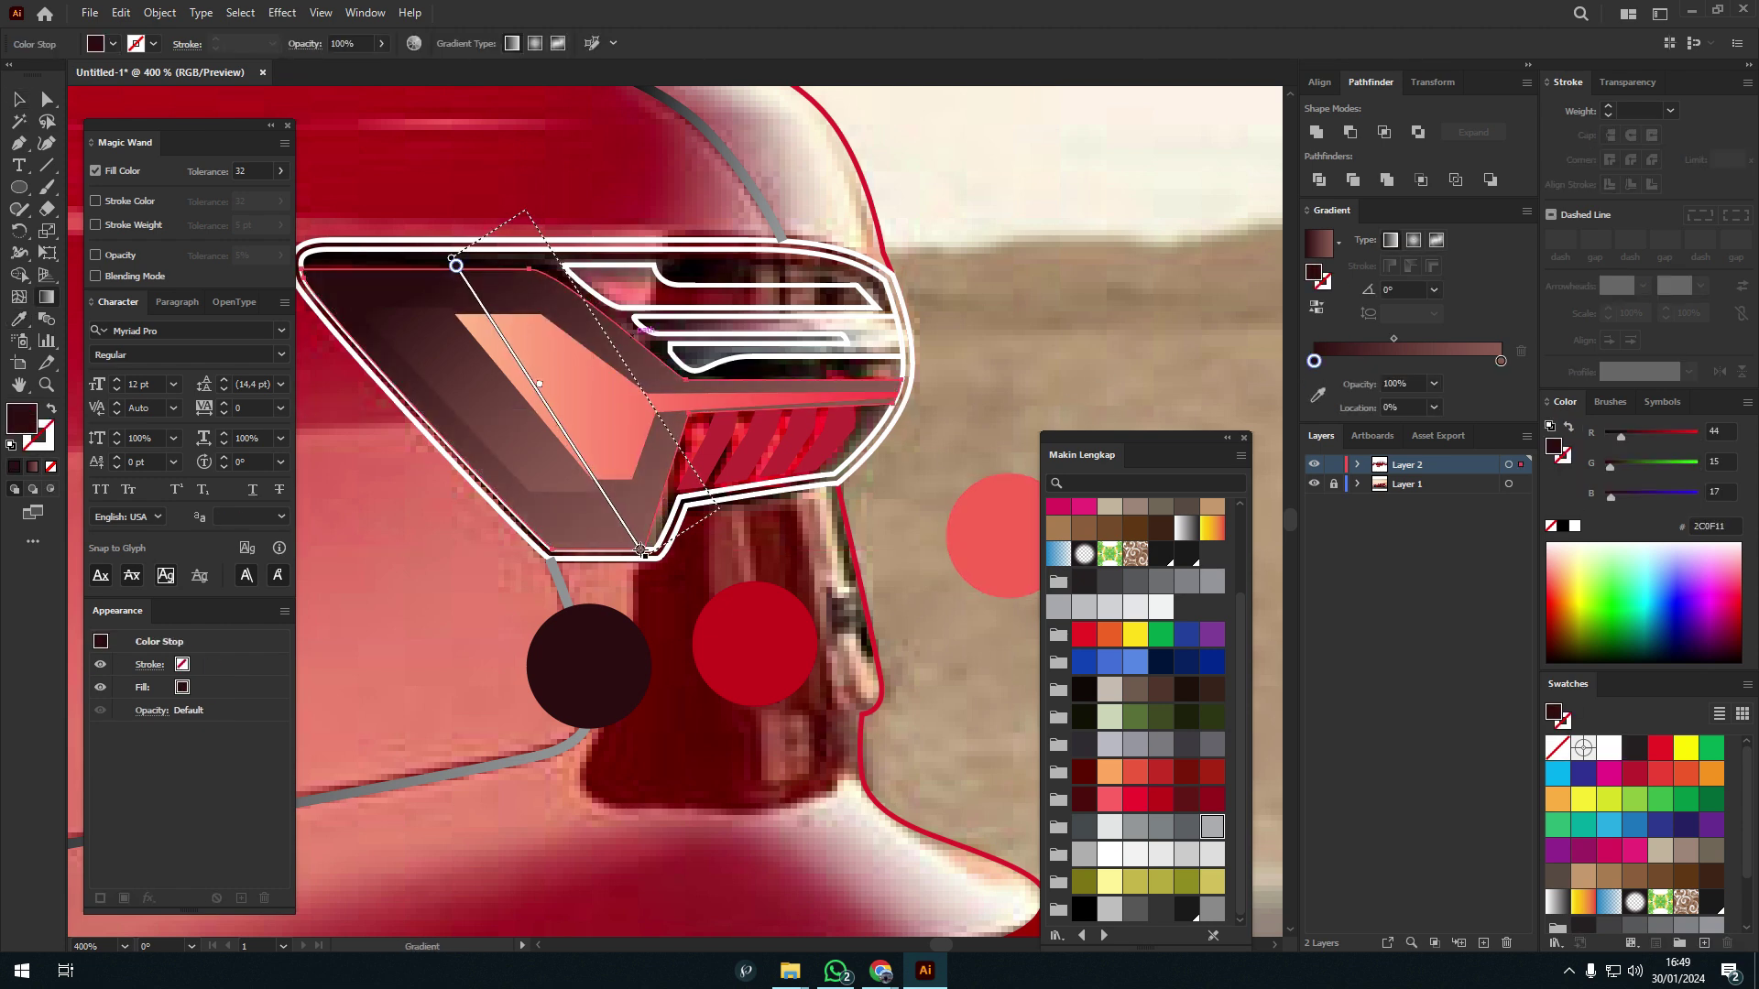
left_click(779, 638)
scroll(779, 638, "up", 1)
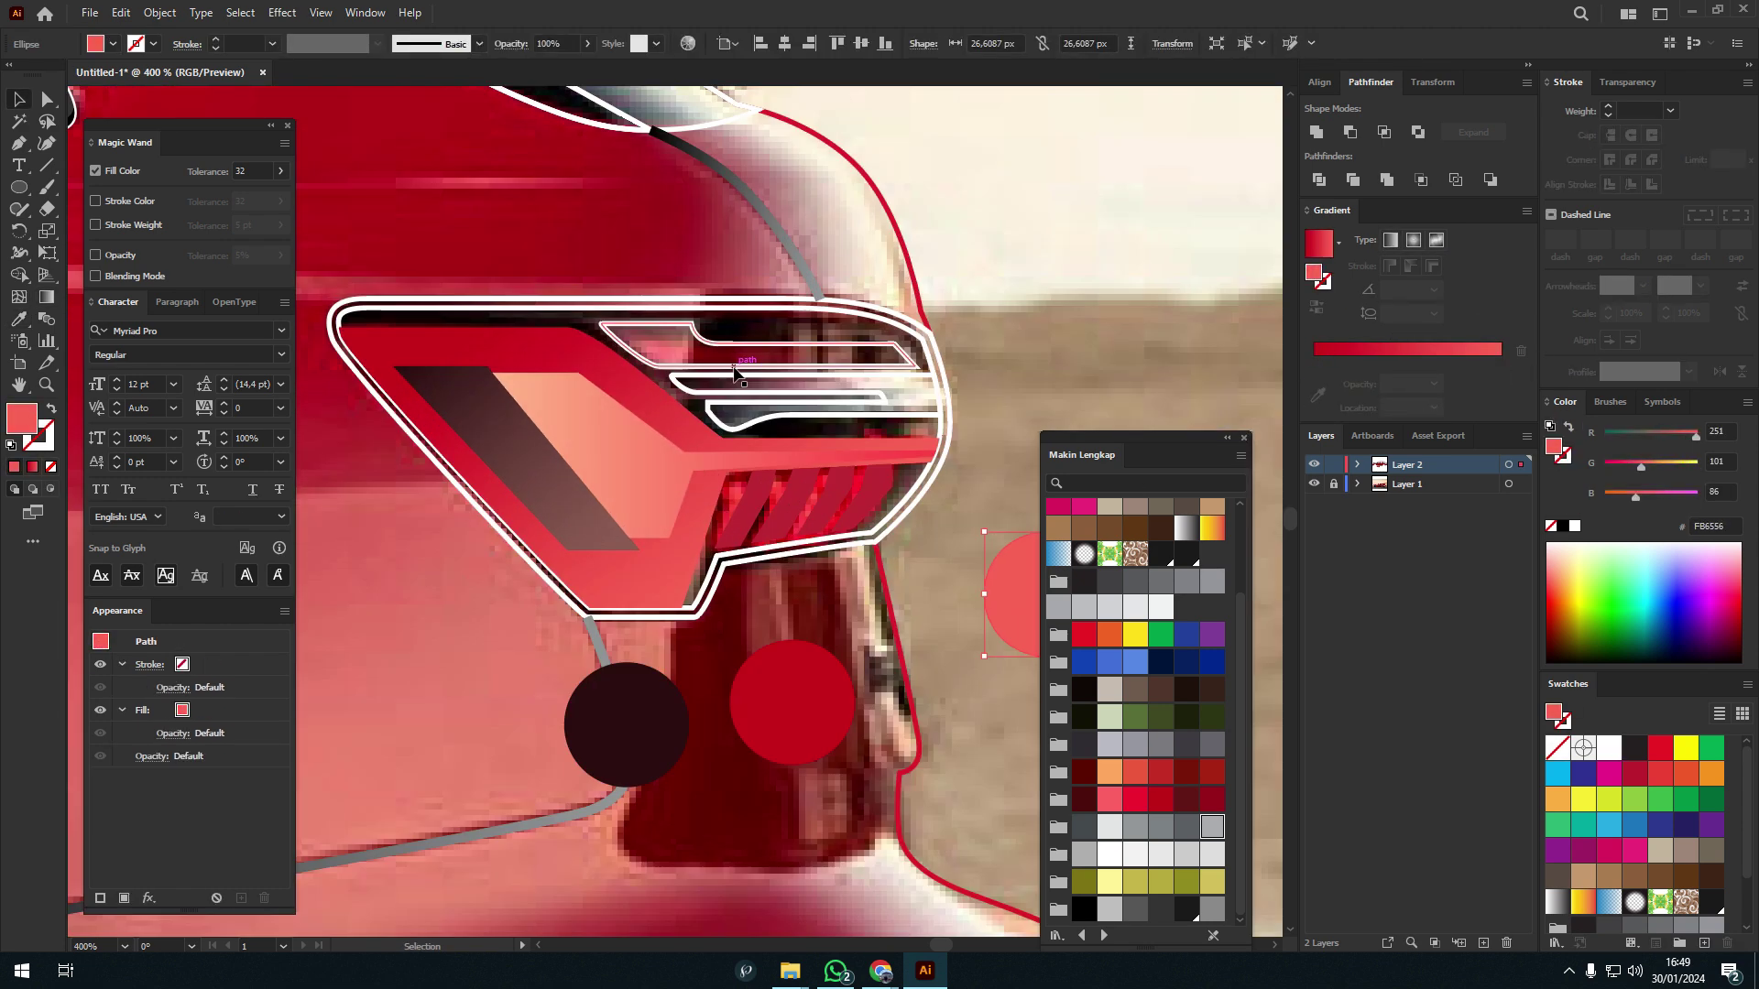
key("v")
- Give the upper lens bars a grey gradient
left_click(896, 392)
key("period")
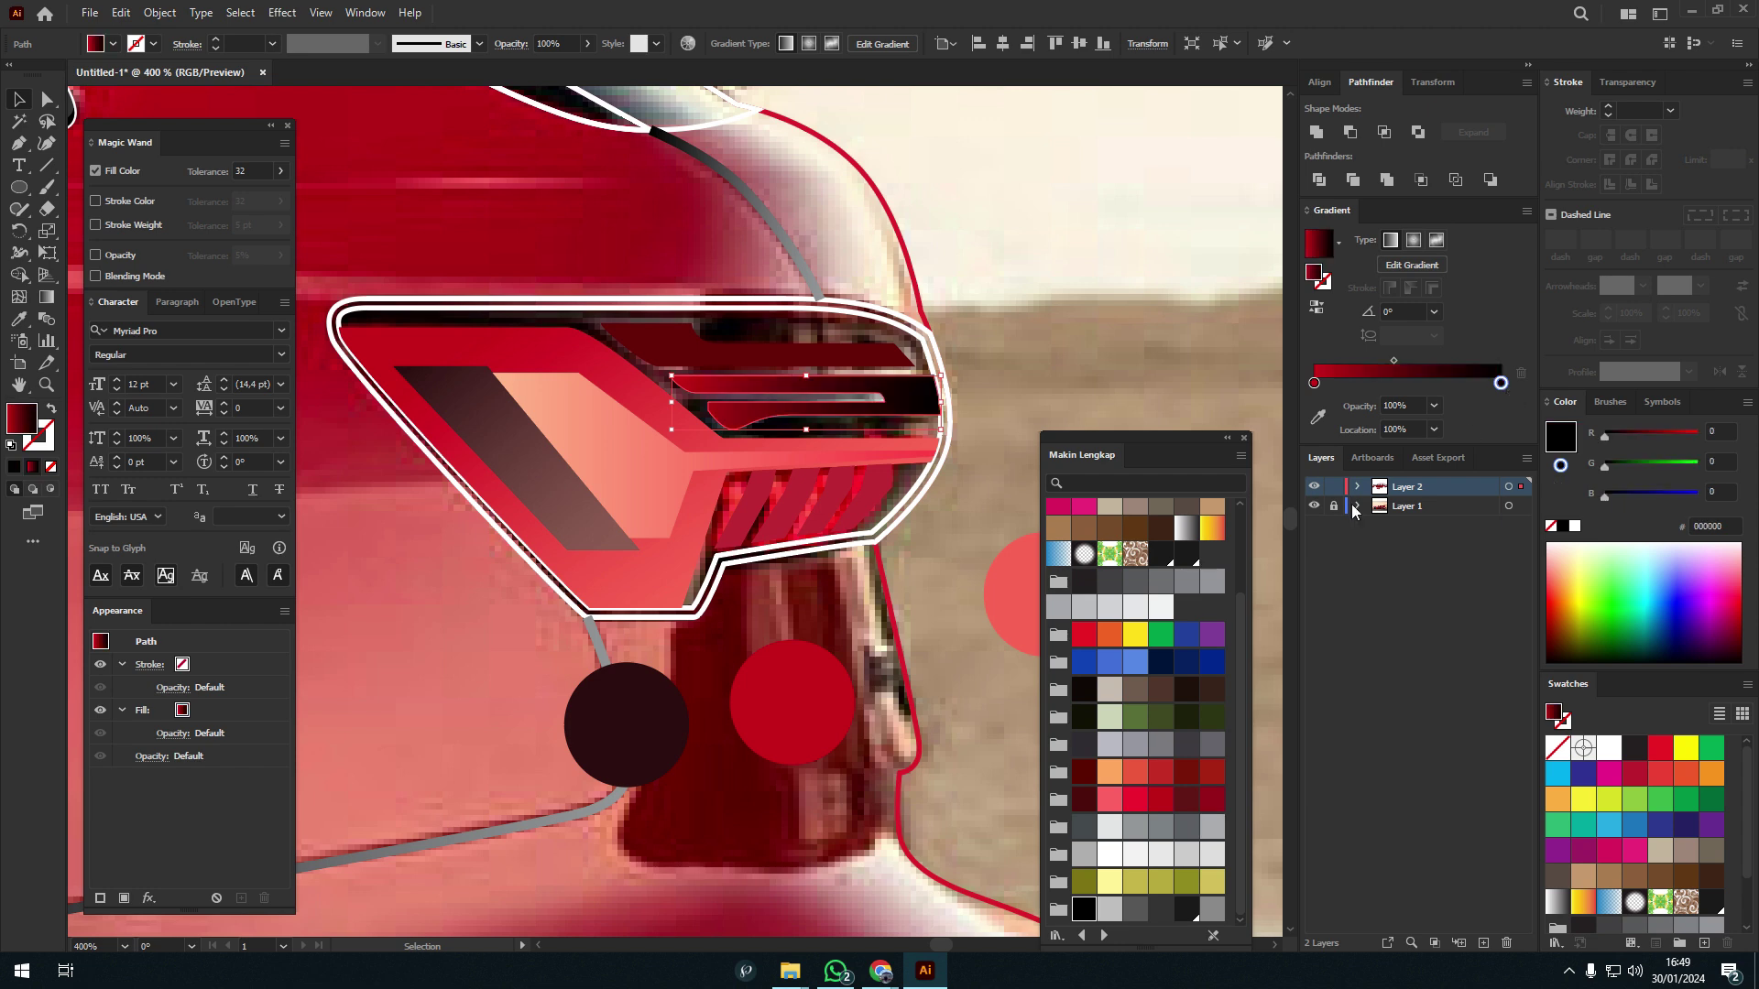
left_click(1205, 820)
left_click(1024, 328)
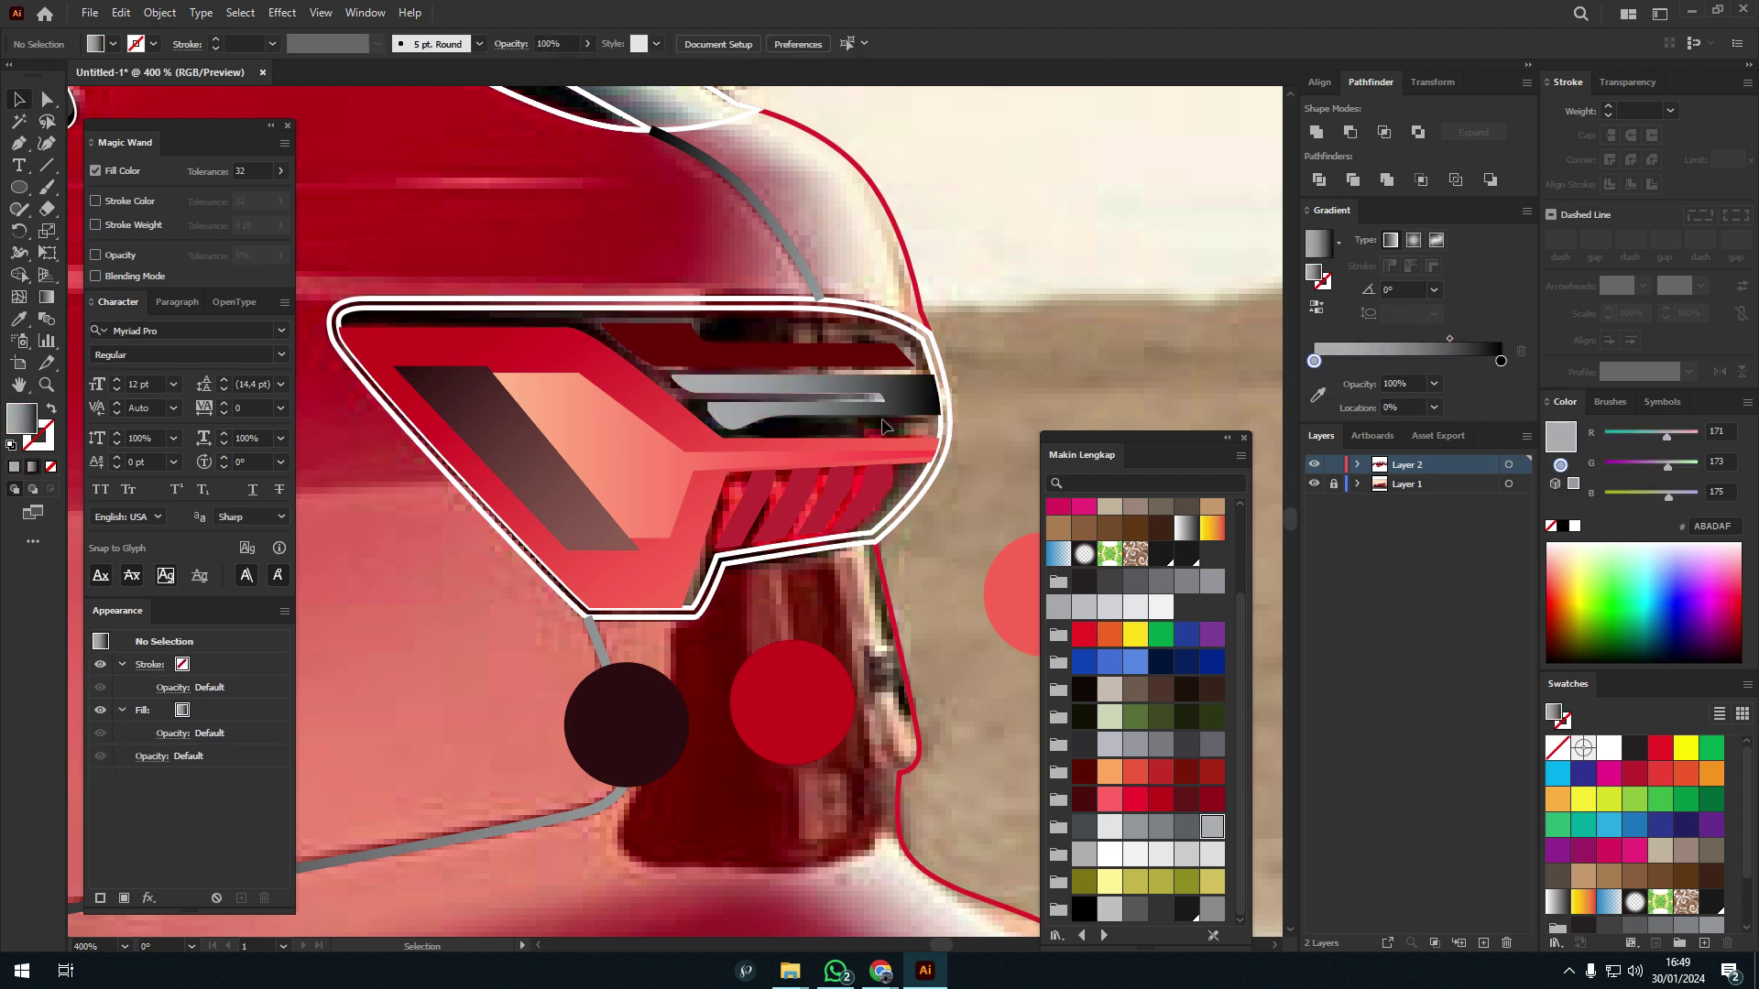
- Toggle Layer 2 off and on to compare the taillight with the photo
left_click_drag(681, 487, 839, 446)
left_click(1313, 465)
left_click(1313, 465)
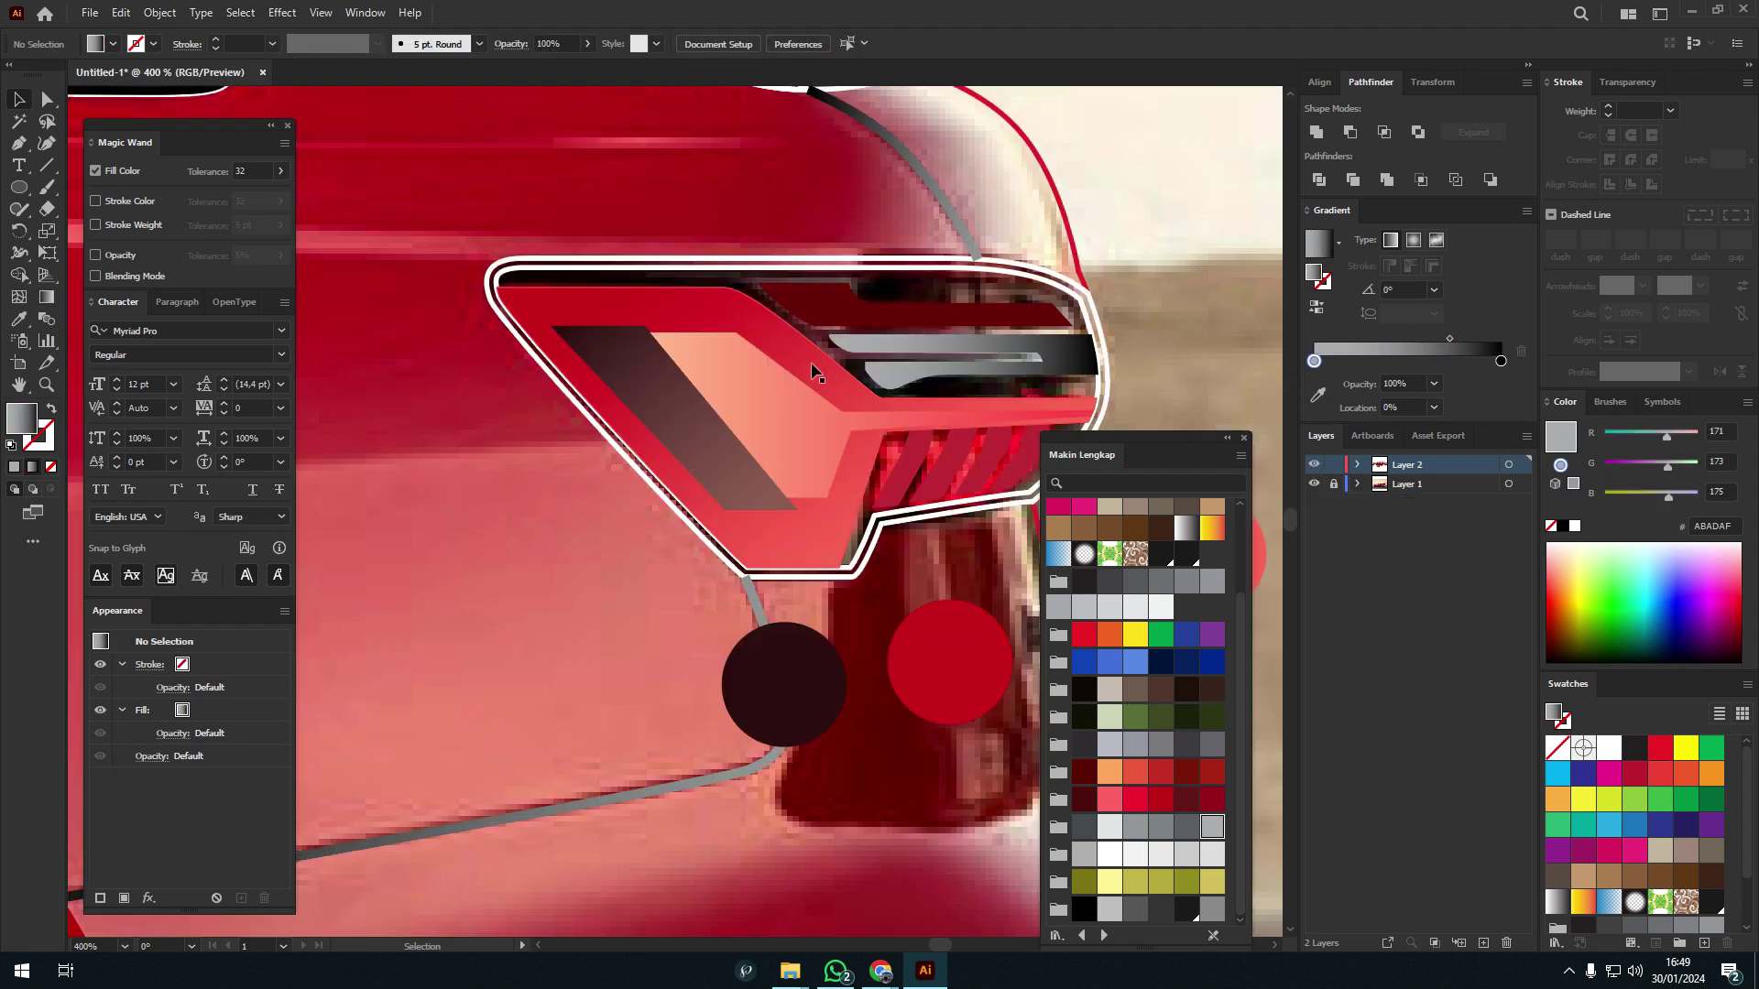
scroll(845, 344, "up", 3)
scroll(808, 565, "down", 5)
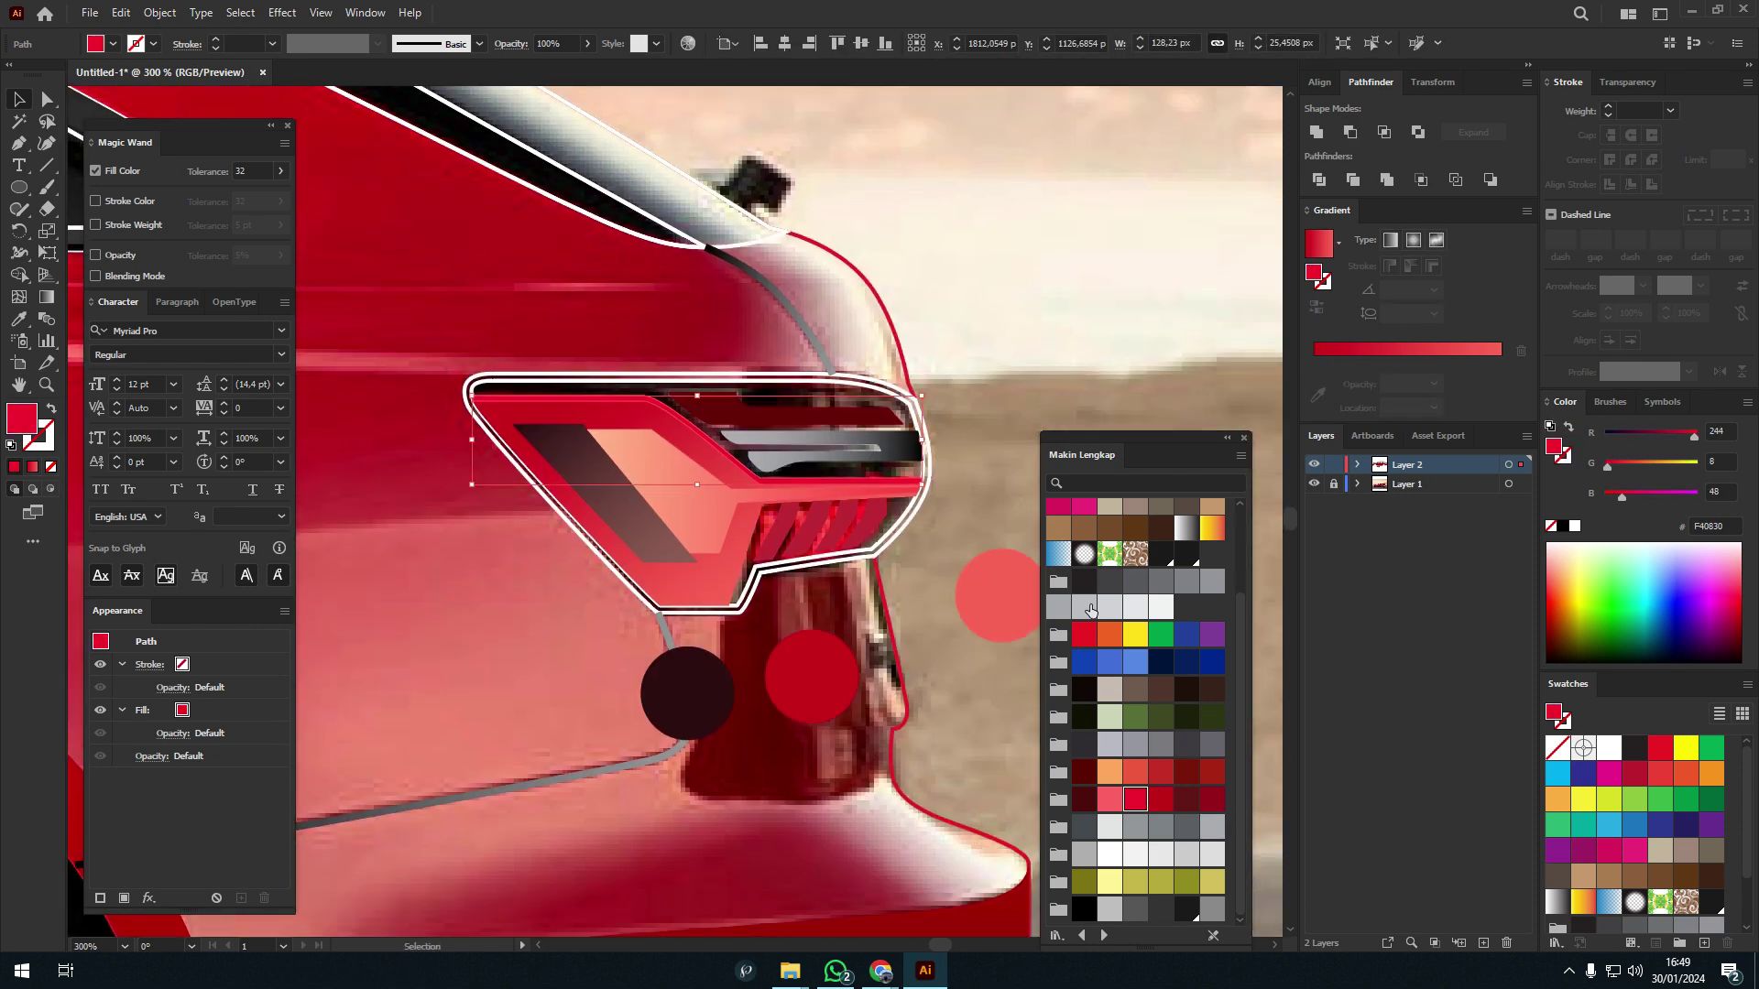
scroll(746, 640, "up", 6)
- Select the white outline shape around the taillight and fill it black
left_click(810, 509)
scroll(1263, 264, "down", 3)
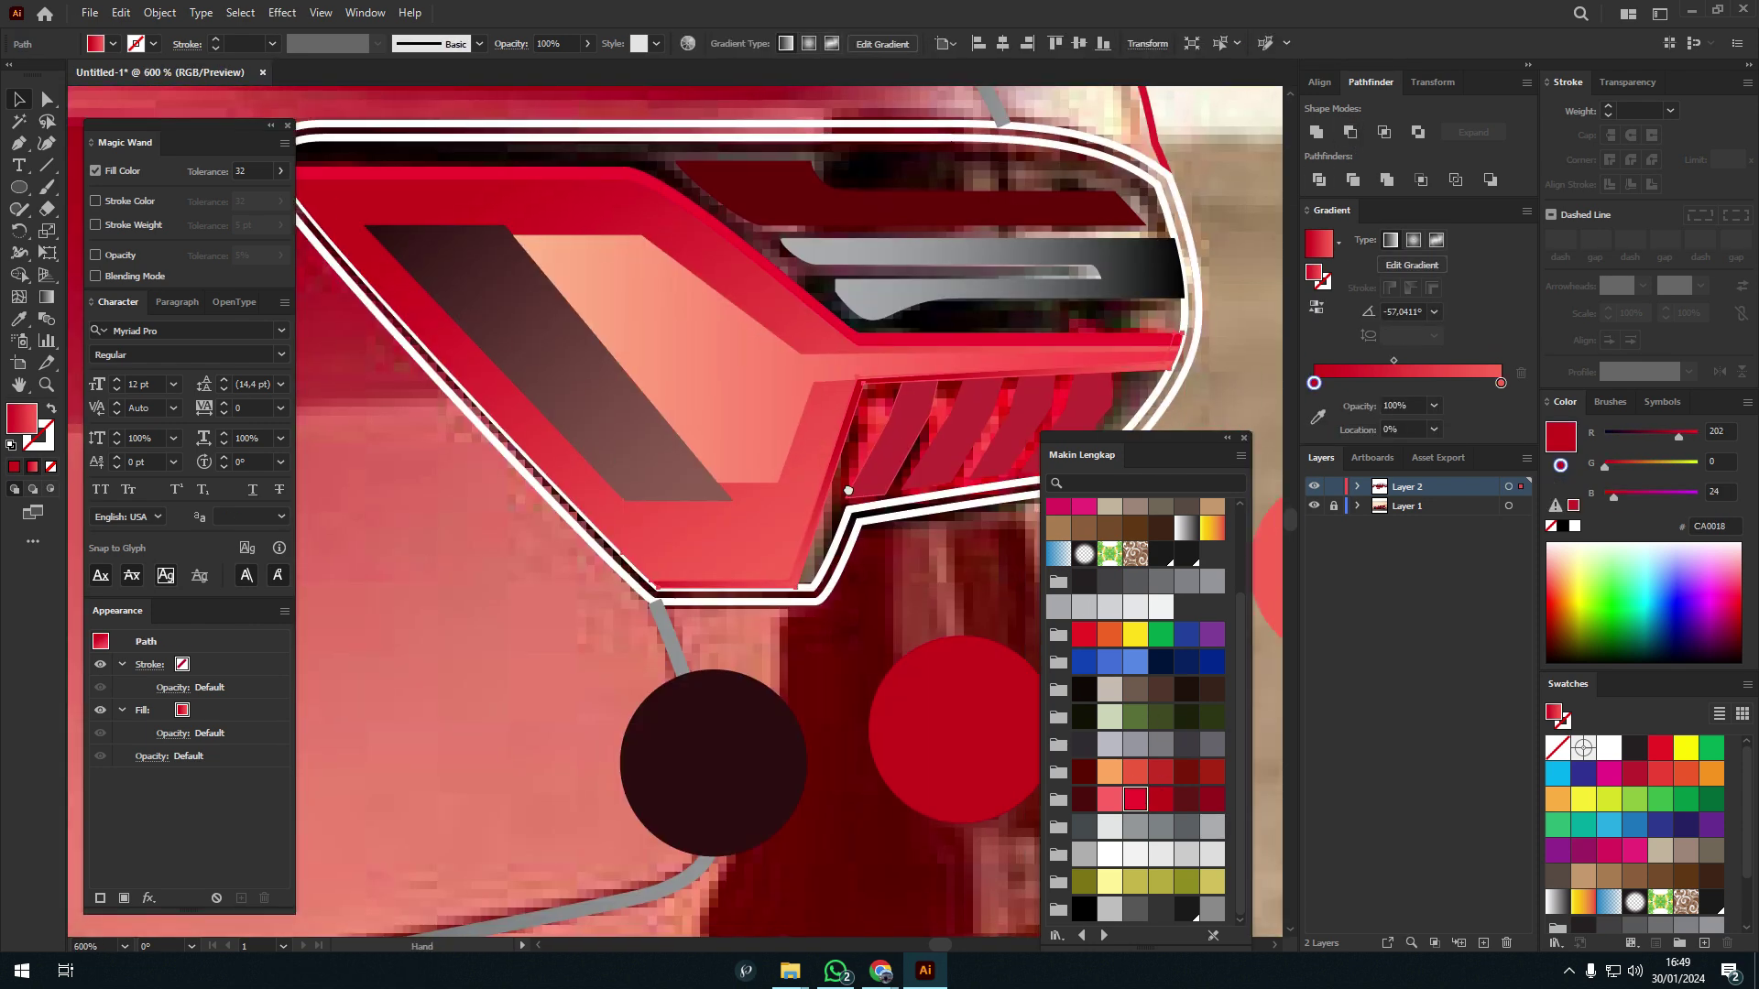
scroll(1132, 244, "down", 2)
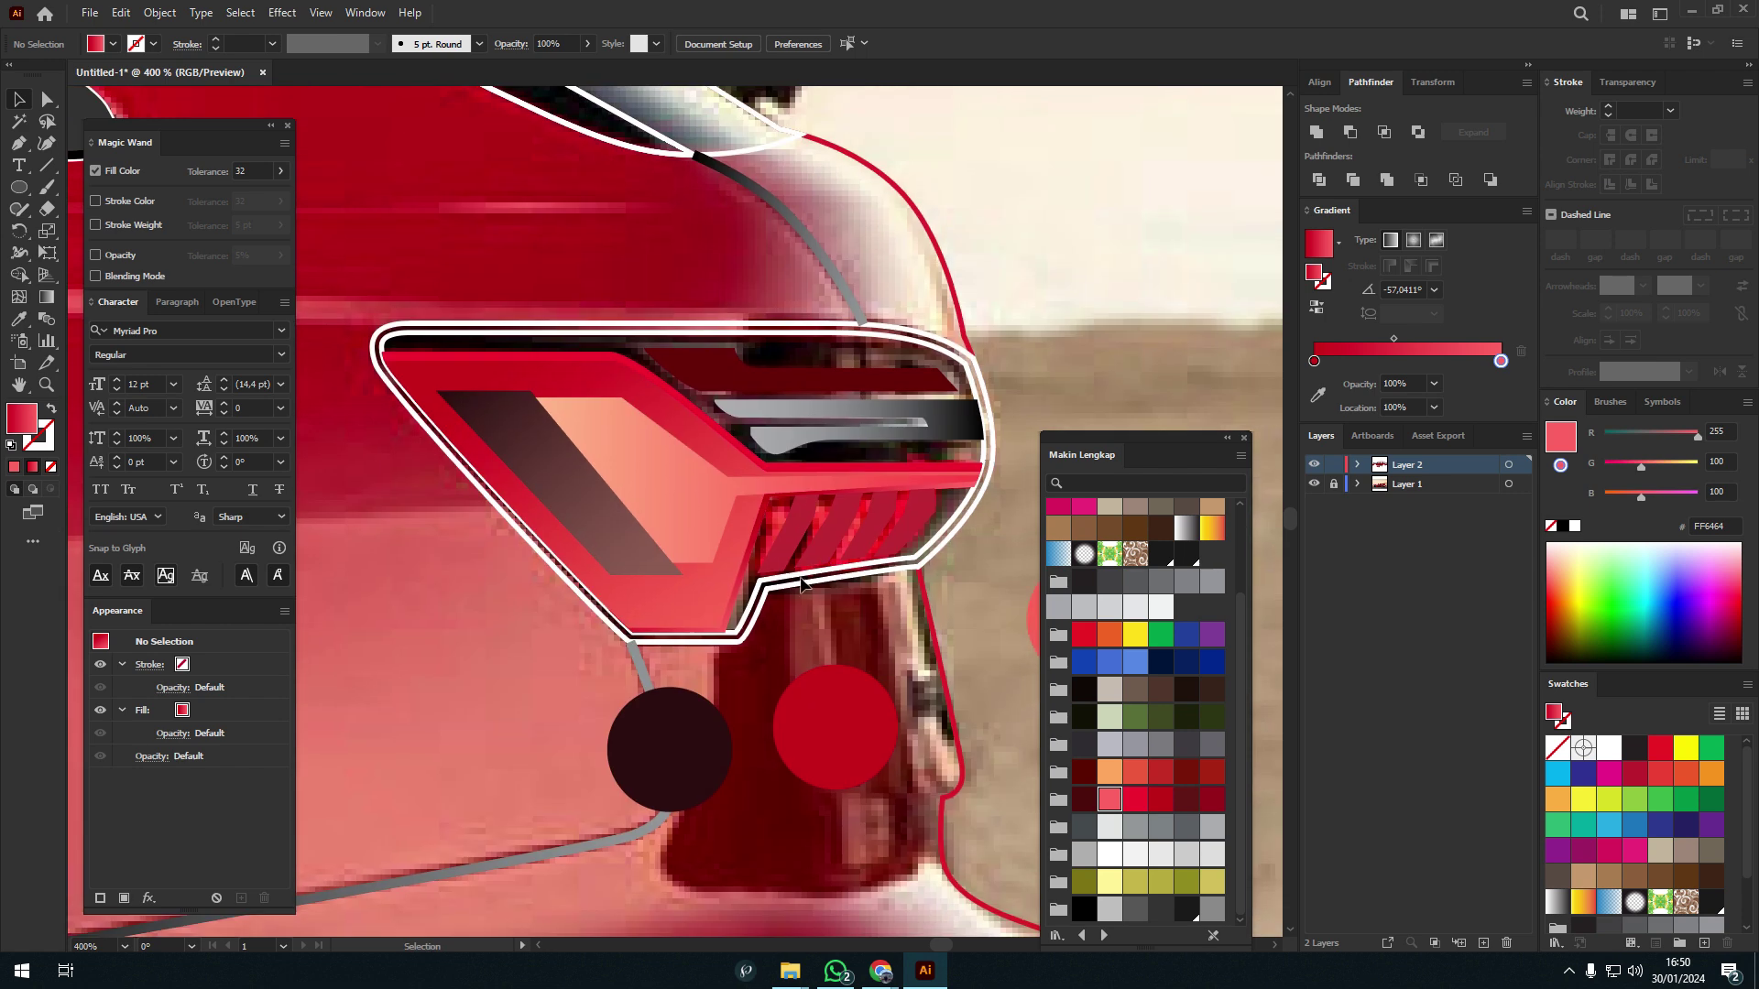
left_click(982, 458)
left_click(1083, 909)
- Split the black shape along the taillight and fade it vertically from white to 0% opacity
scroll(1057, 329, "down", 1)
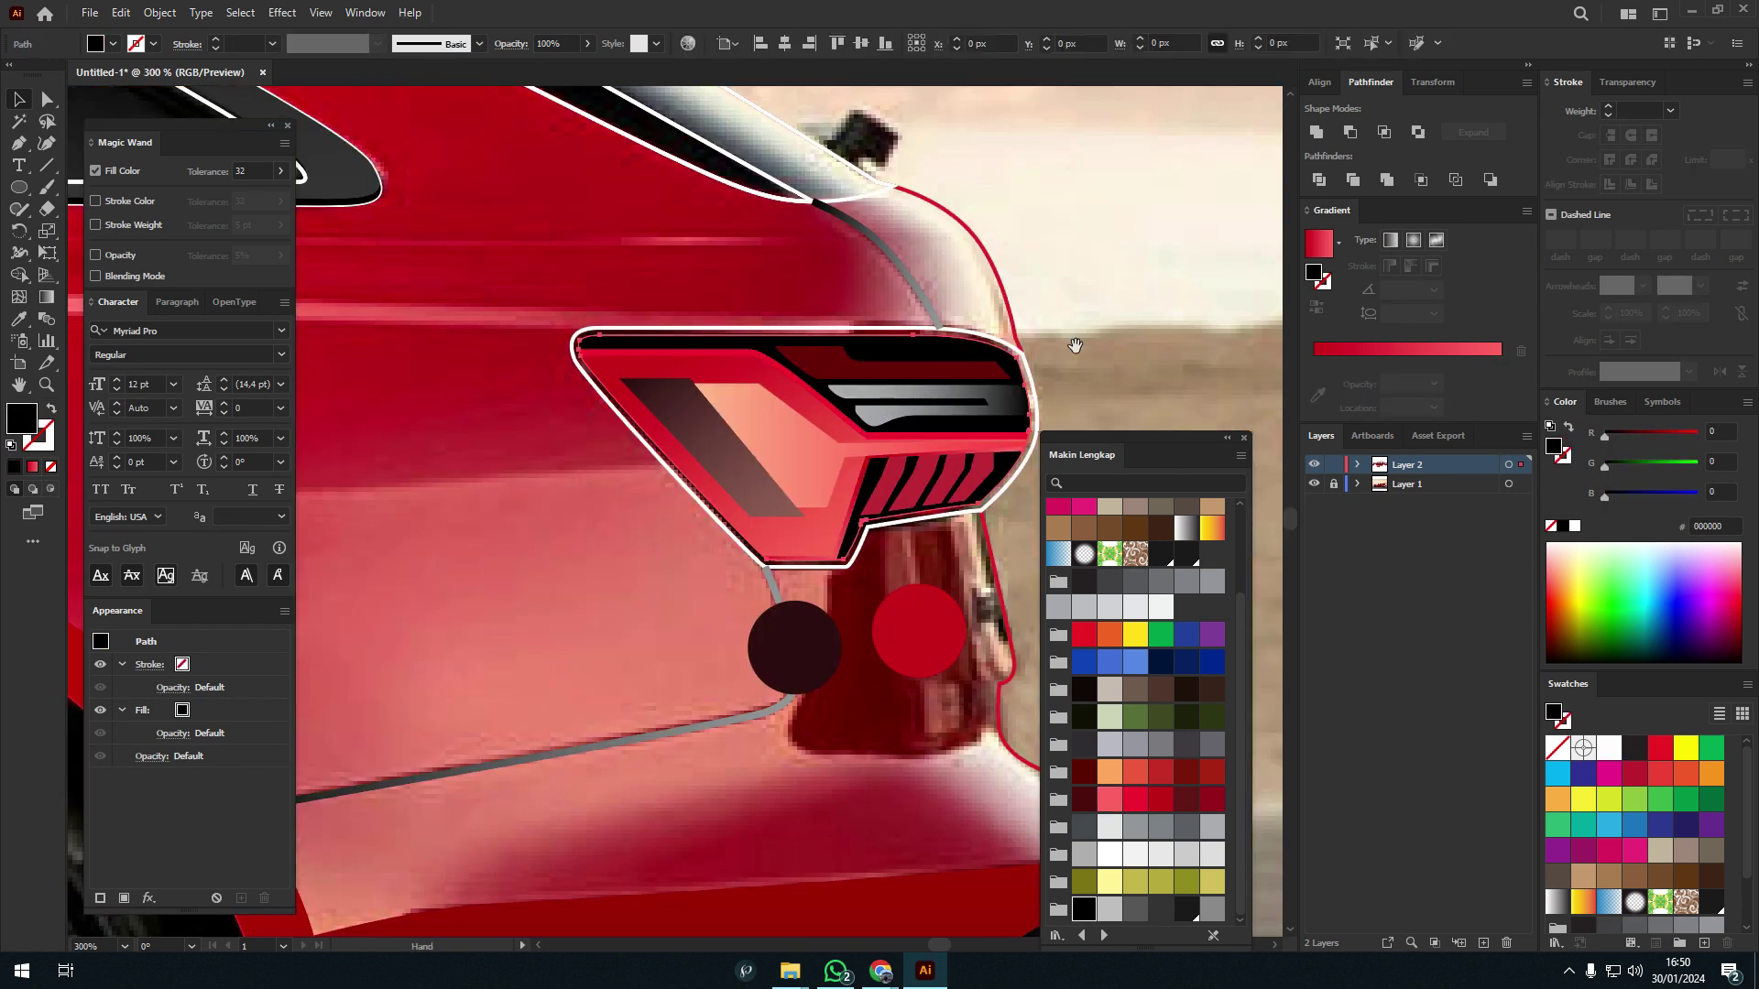
left_click_drag(464, 403, 1017, 684)
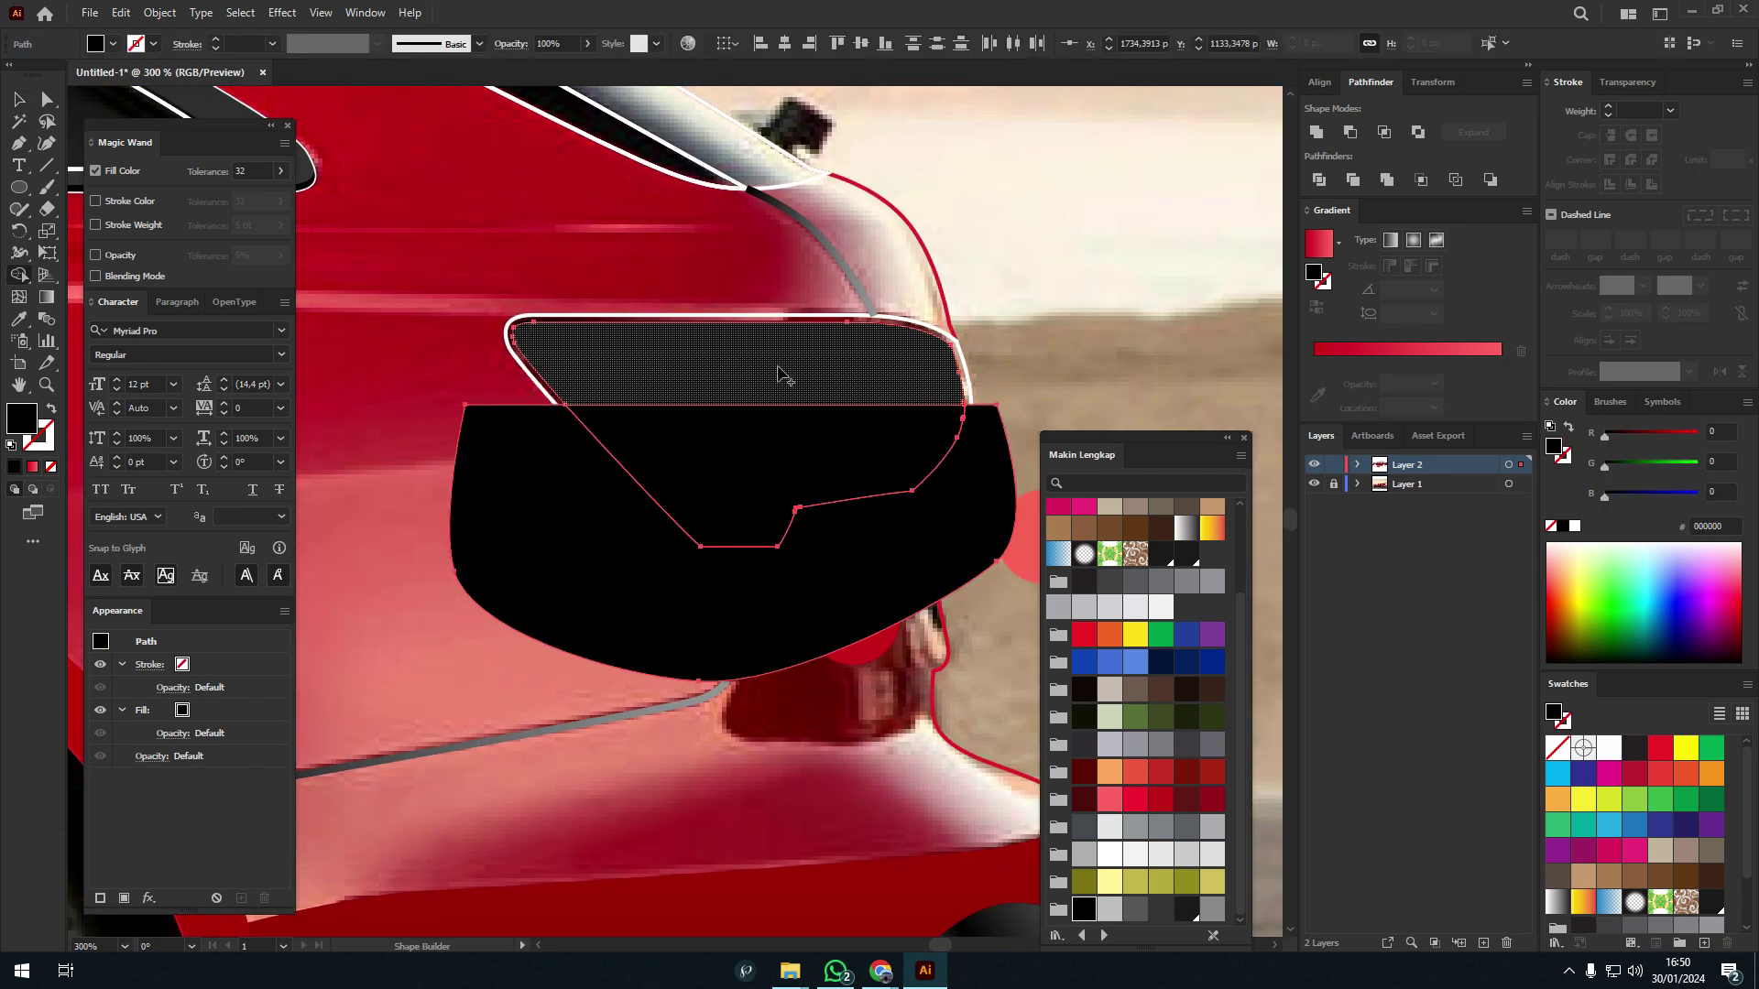
key("period")
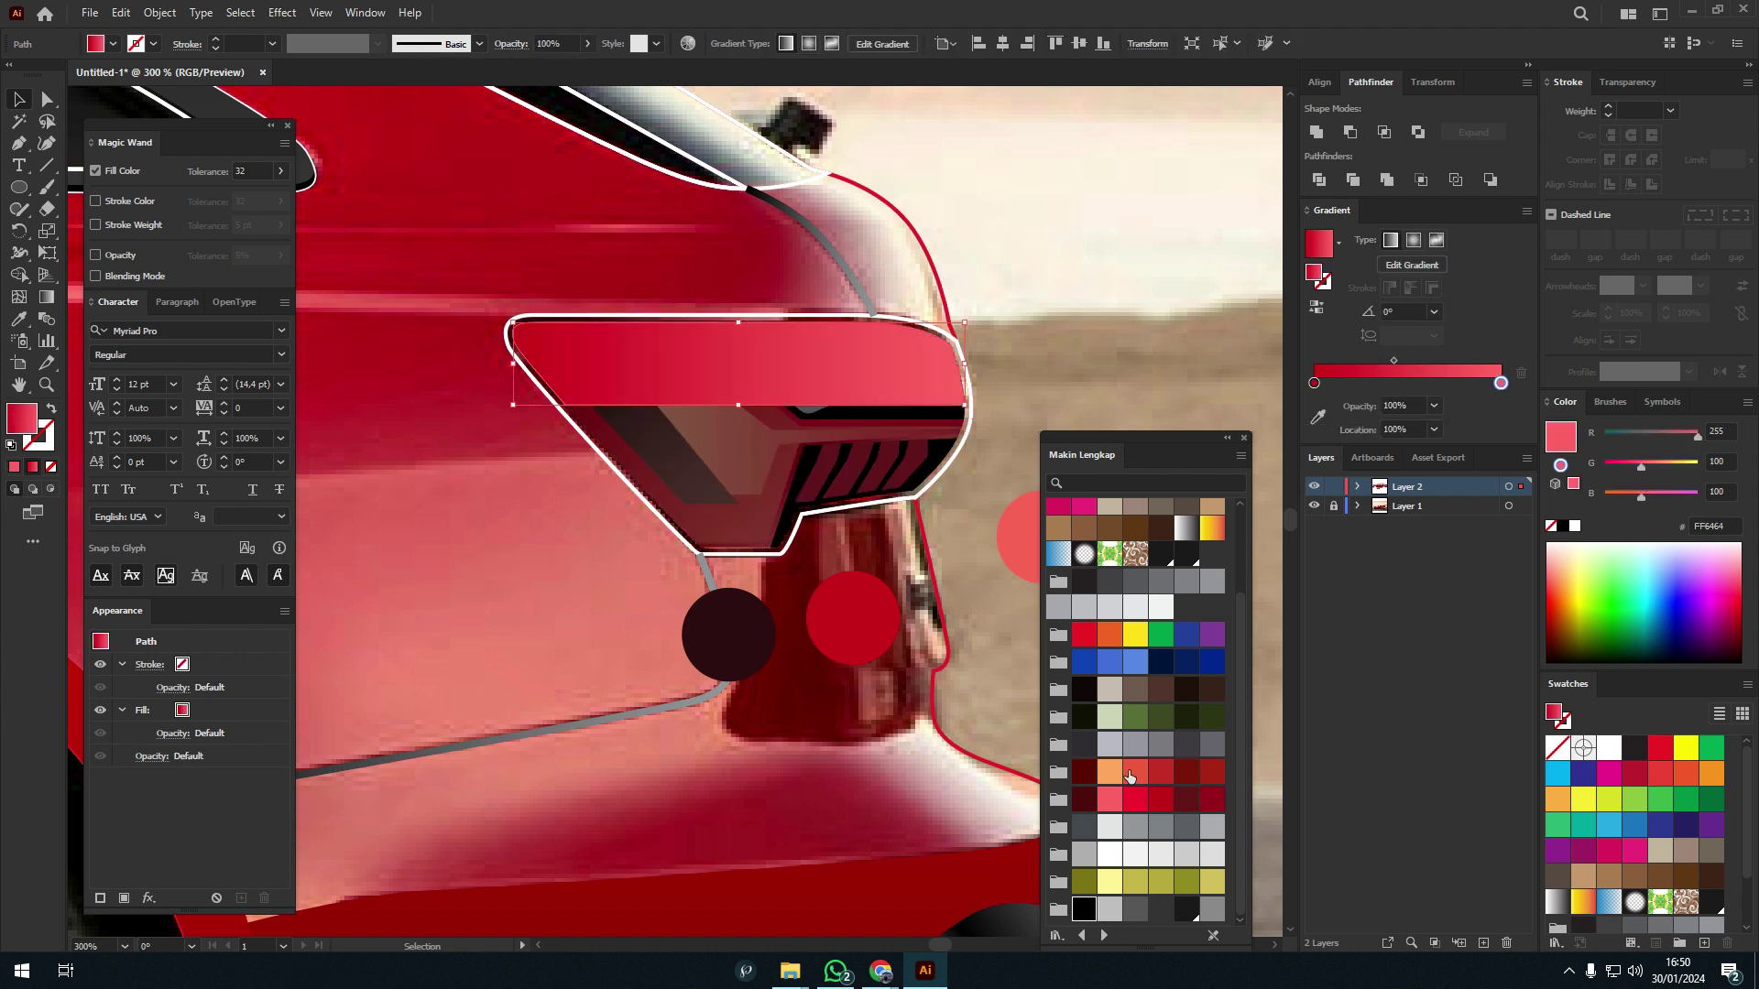
left_click(1117, 855)
left_click(1109, 853)
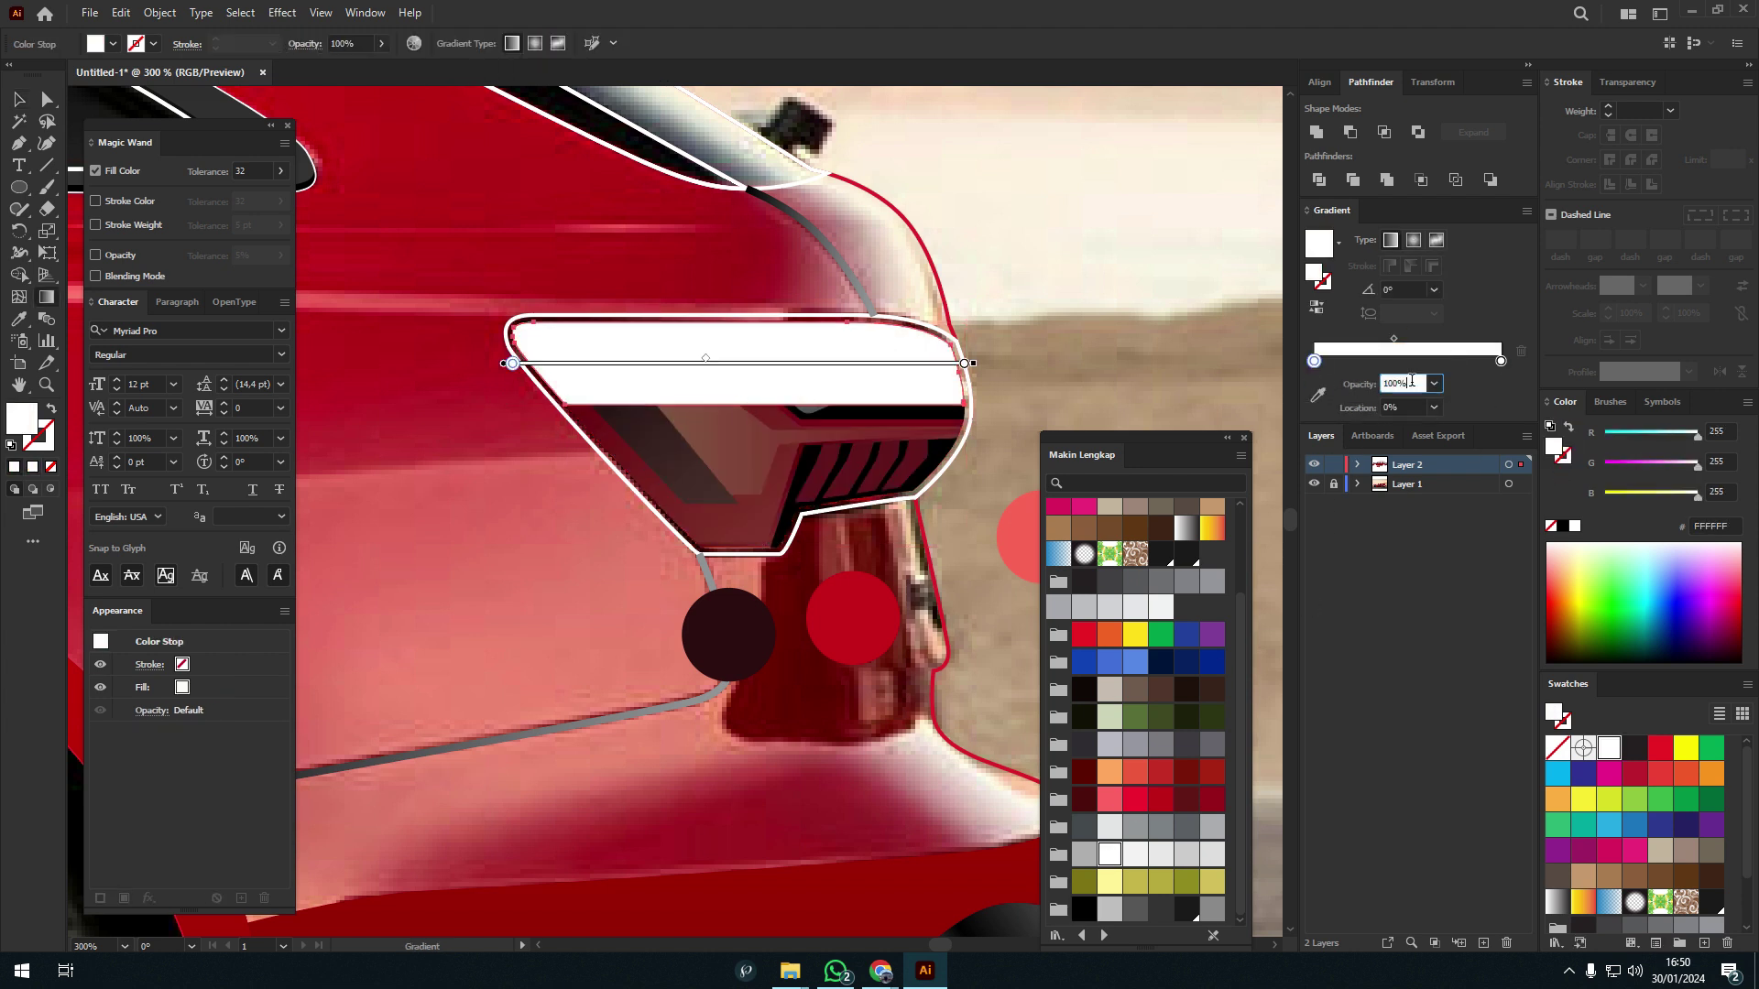
left_click_drag(769, 312, 770, 422)
key("v")
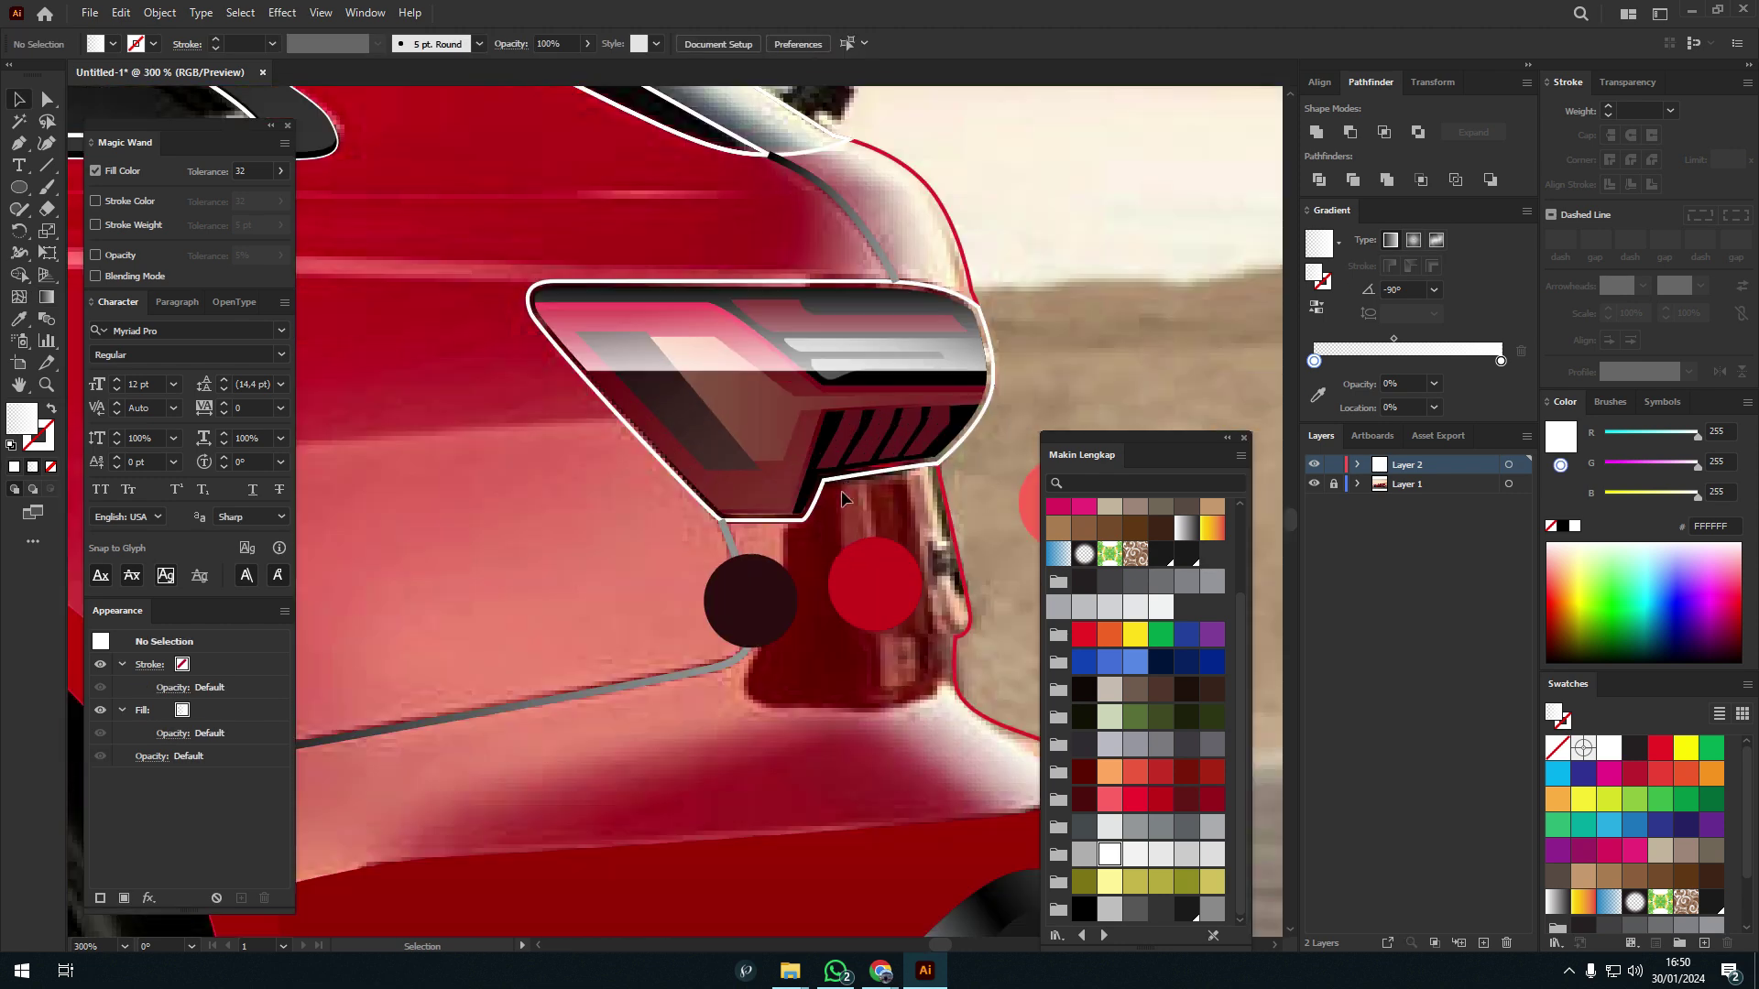
scroll(1022, 379, "down", 5)
scroll(1026, 313, "up", 3)
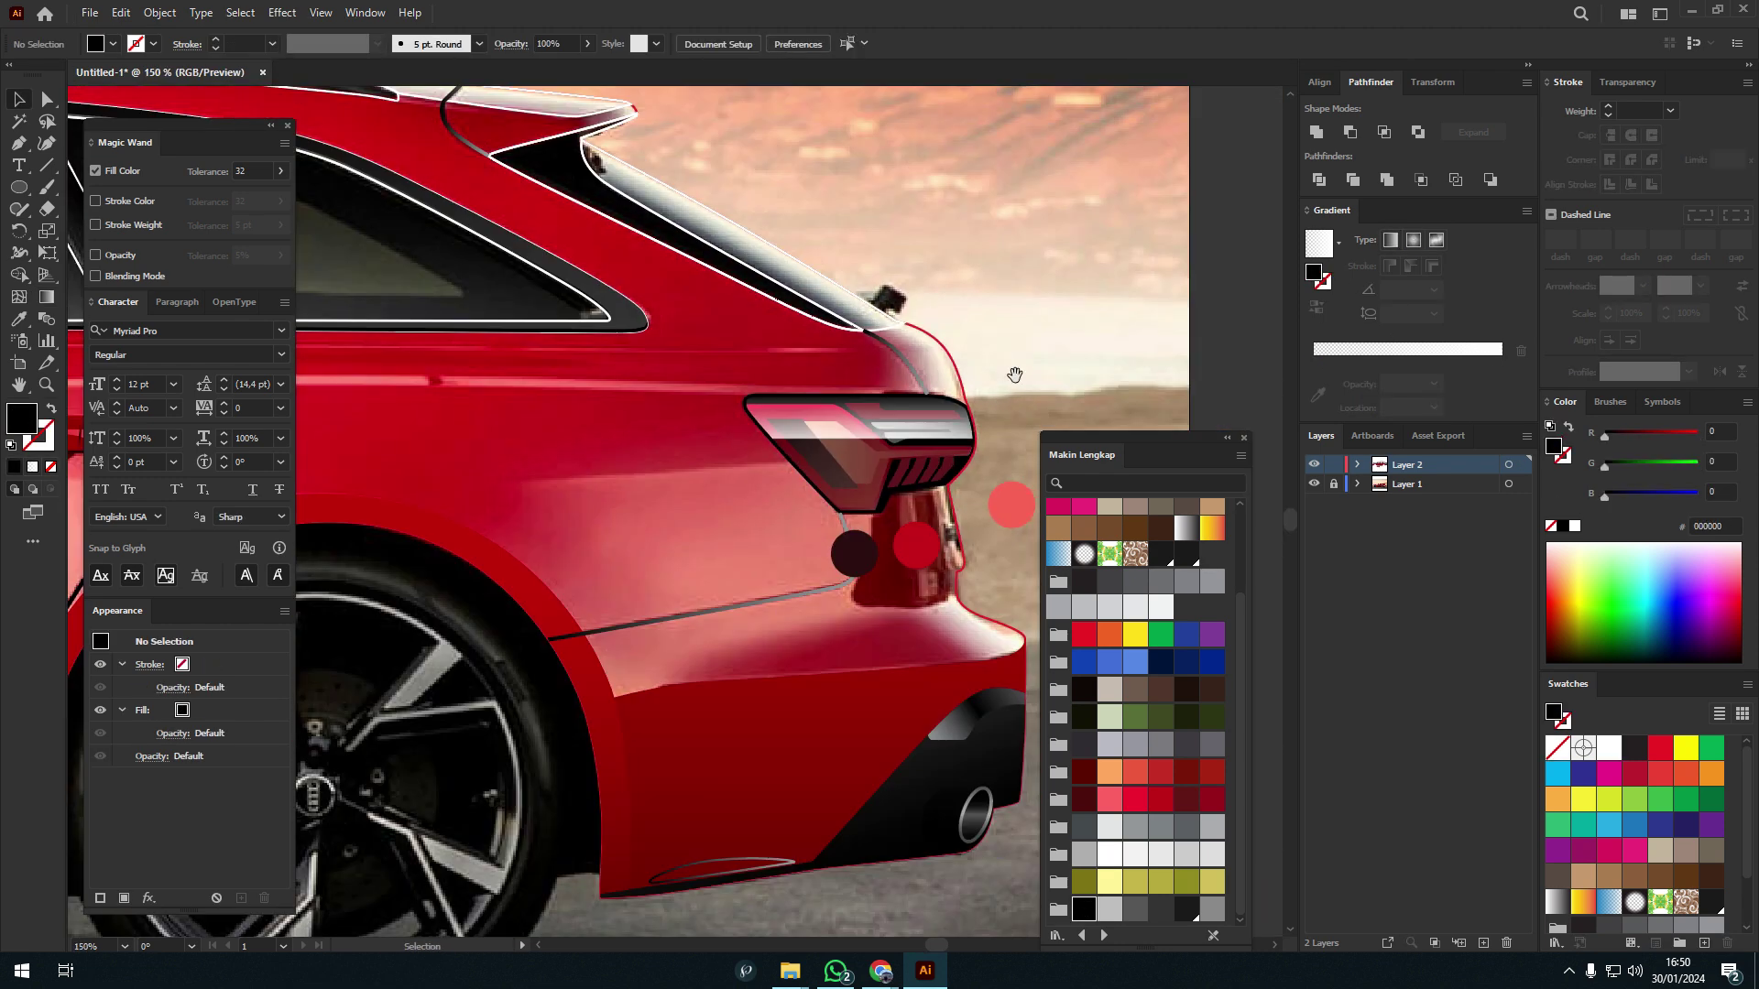
scroll(865, 316, "down", 2)
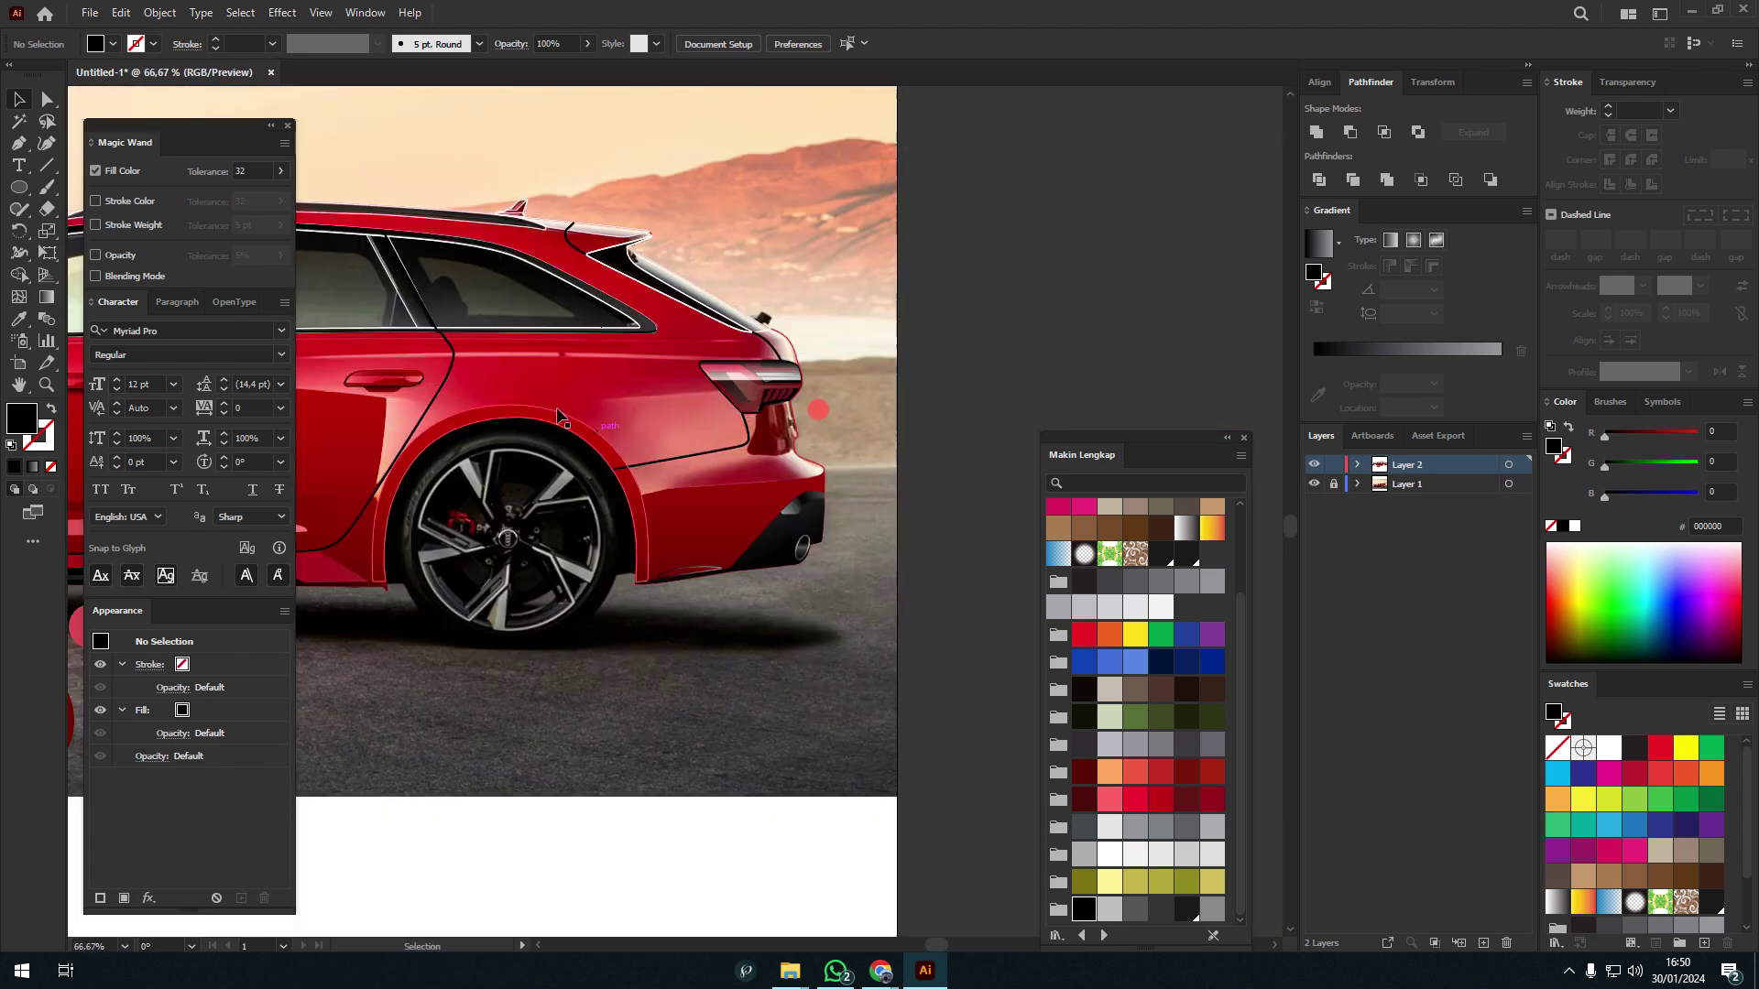
- Duplicate the dark red colour circle and eyedrop the car's red onto the copy
left_click_drag(561, 417, 922, 333)
left_click_drag(525, 270, 815, 266)
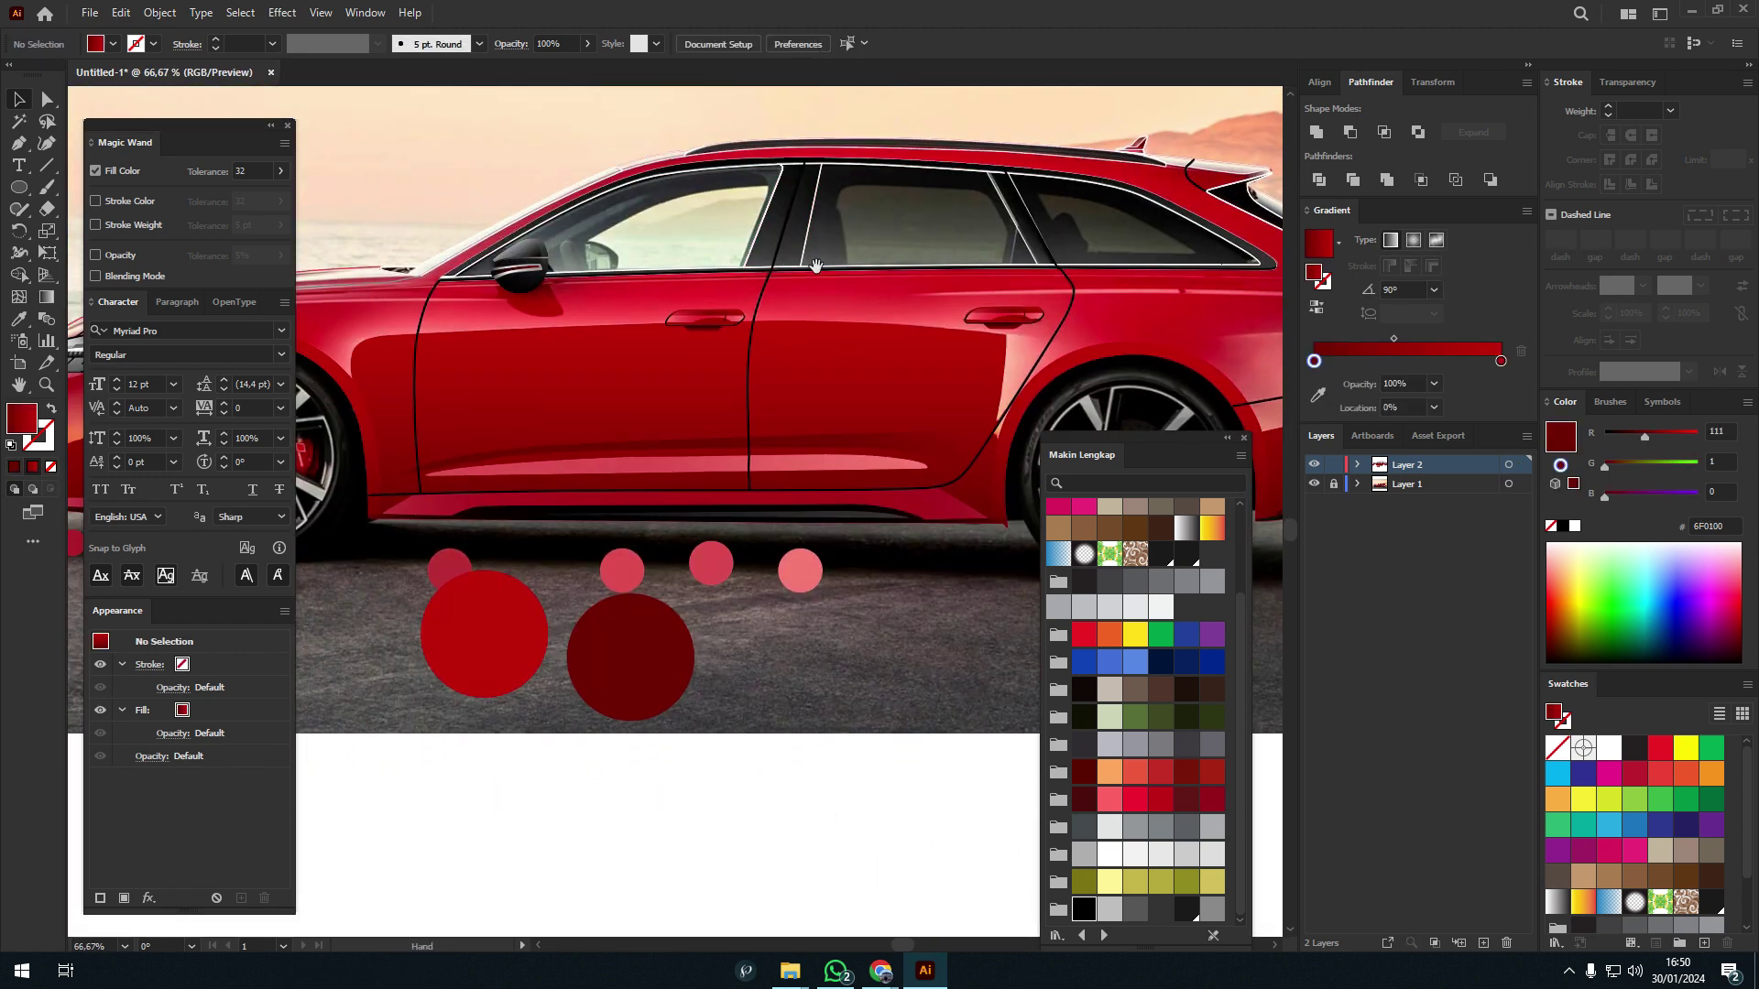
scroll(727, 318, "down", 2)
left_click(794, 351)
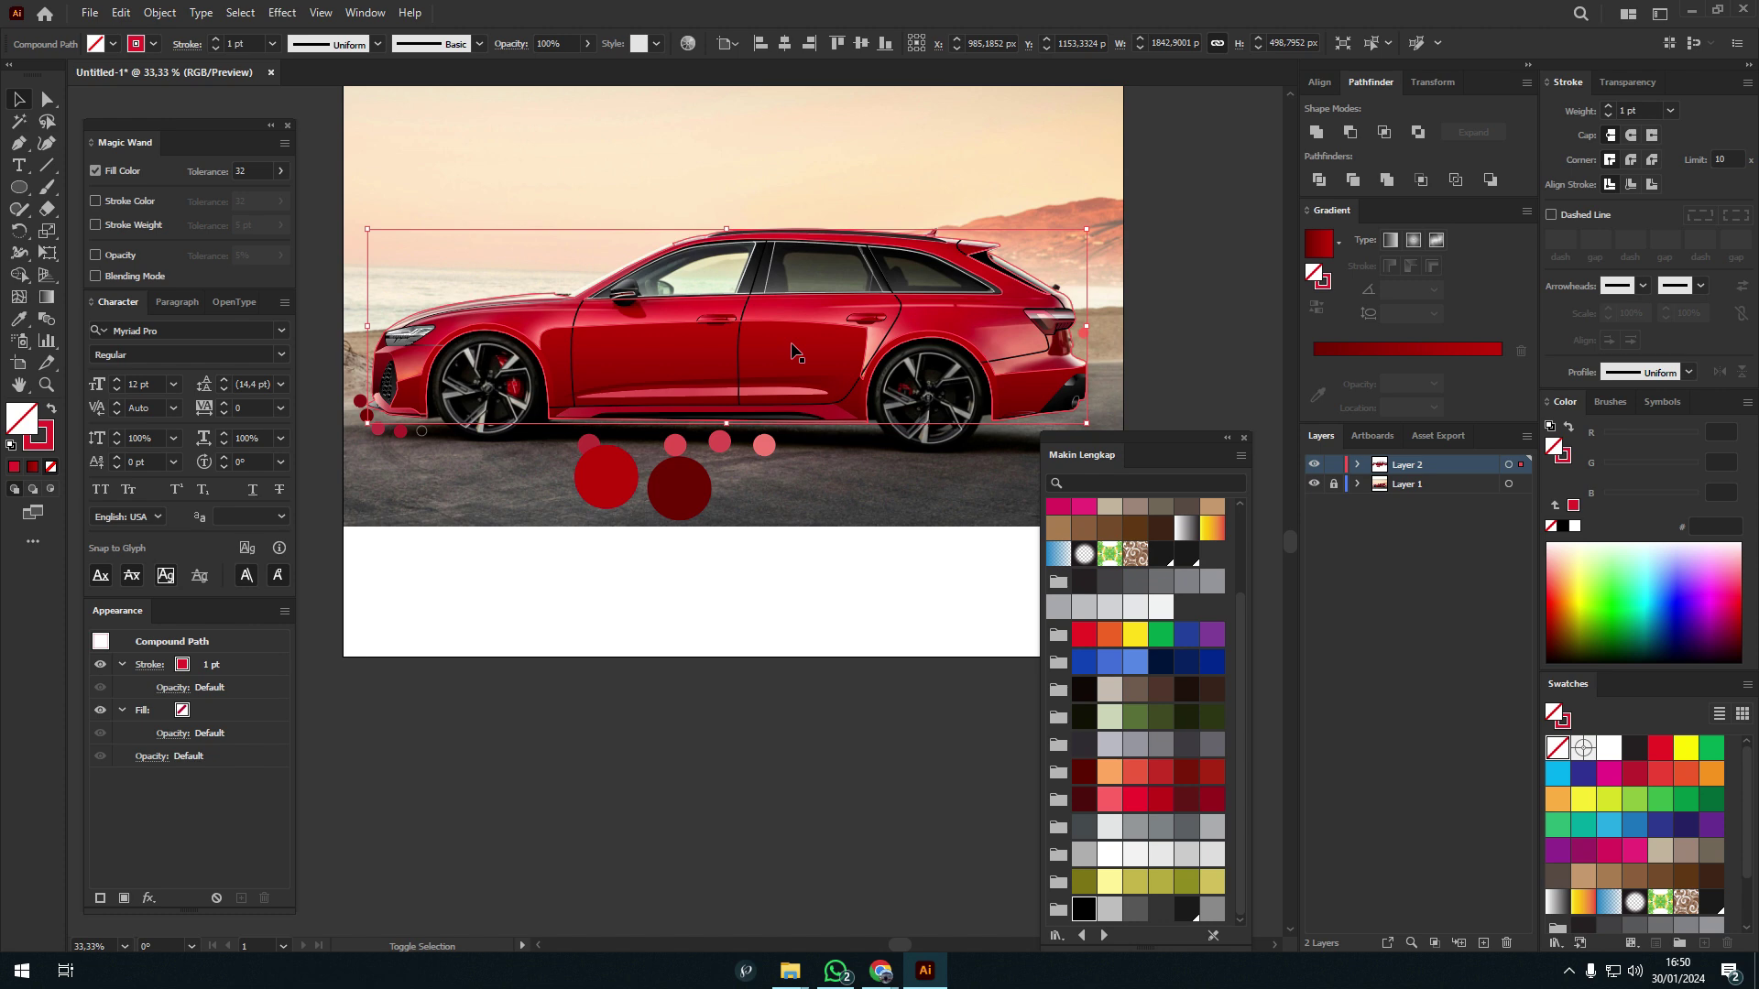
left_click(696, 503)
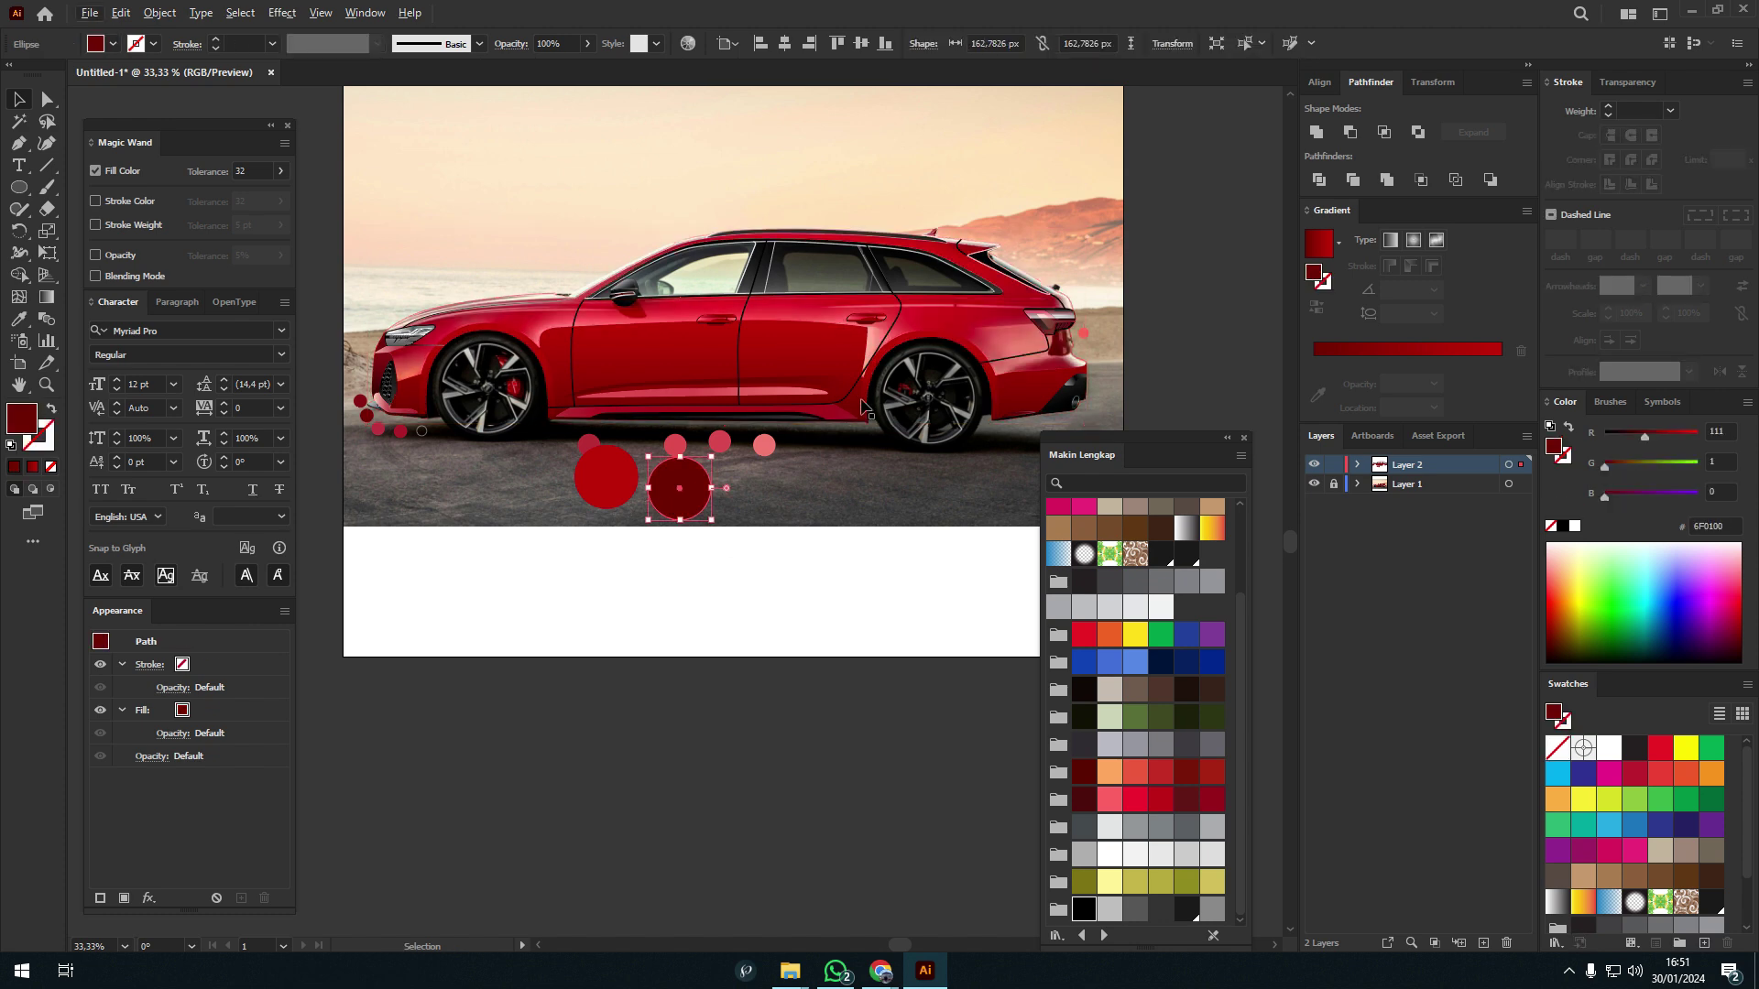
left_click(509, 303)
key("ctrl+v")
key("i")
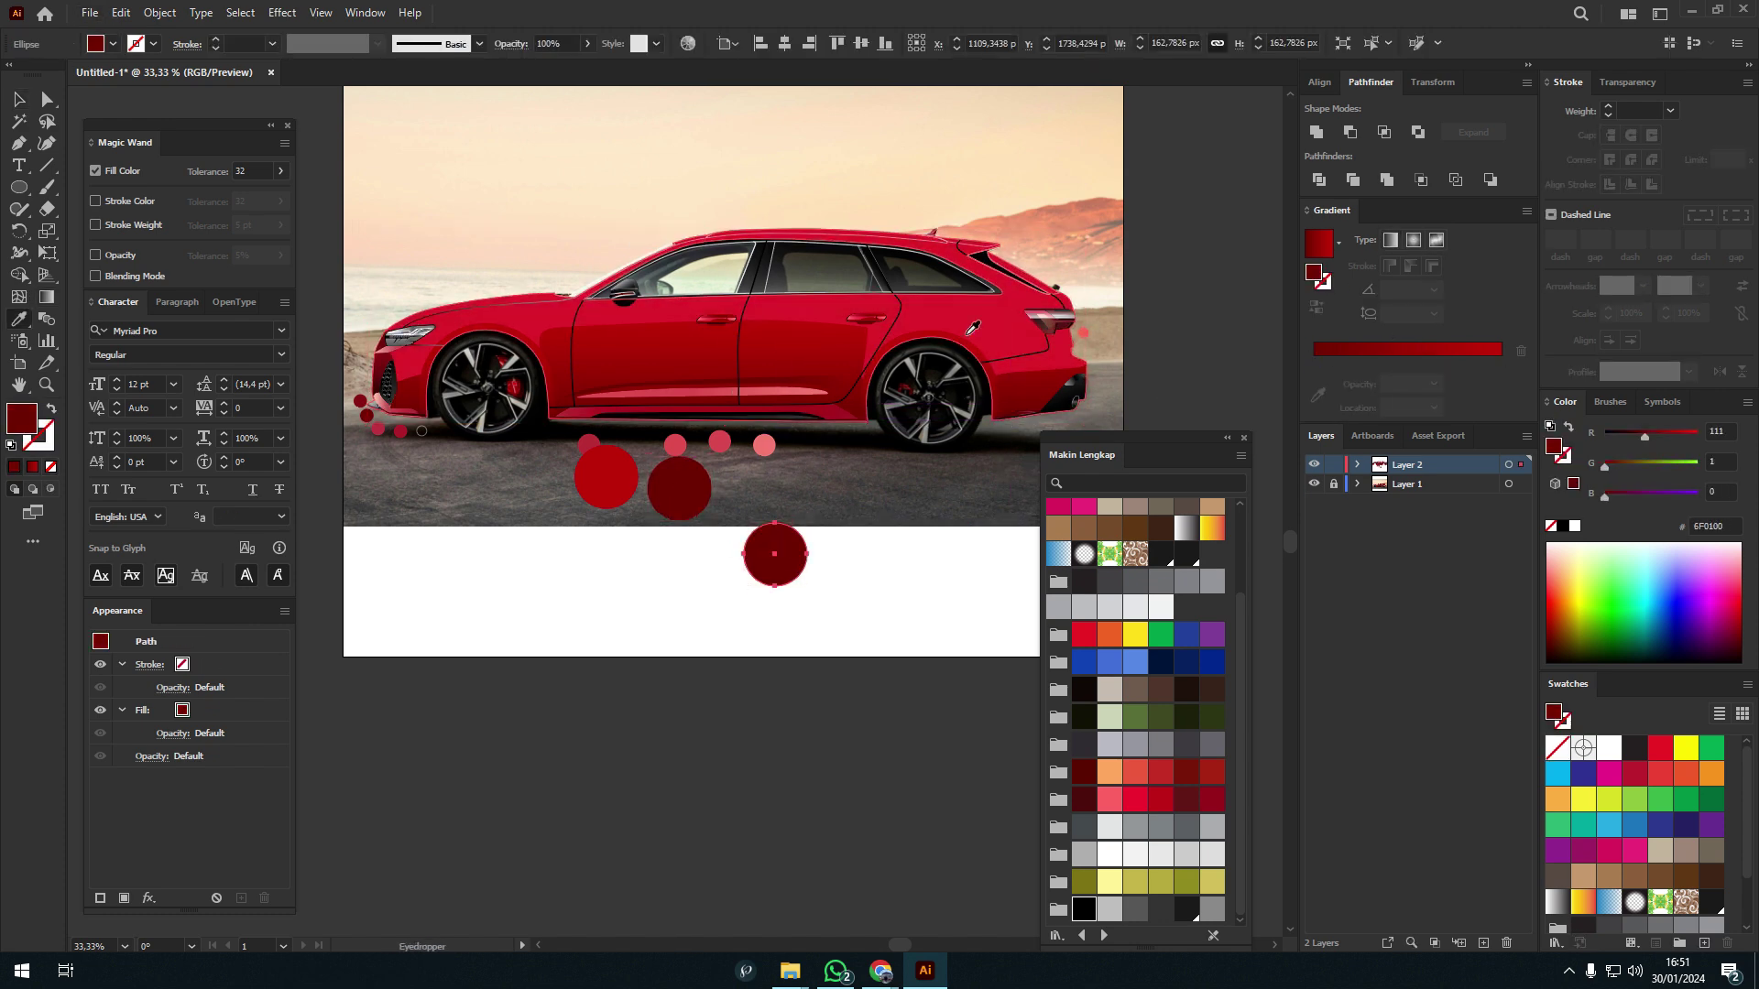
left_click(968, 333)
key("v")
key("ctrl+shift+a")
- Give the car body a -90° three-stop red gradient, middle DF1C2C stop near 53%
left_click(1438, 349)
left_click(1317, 396)
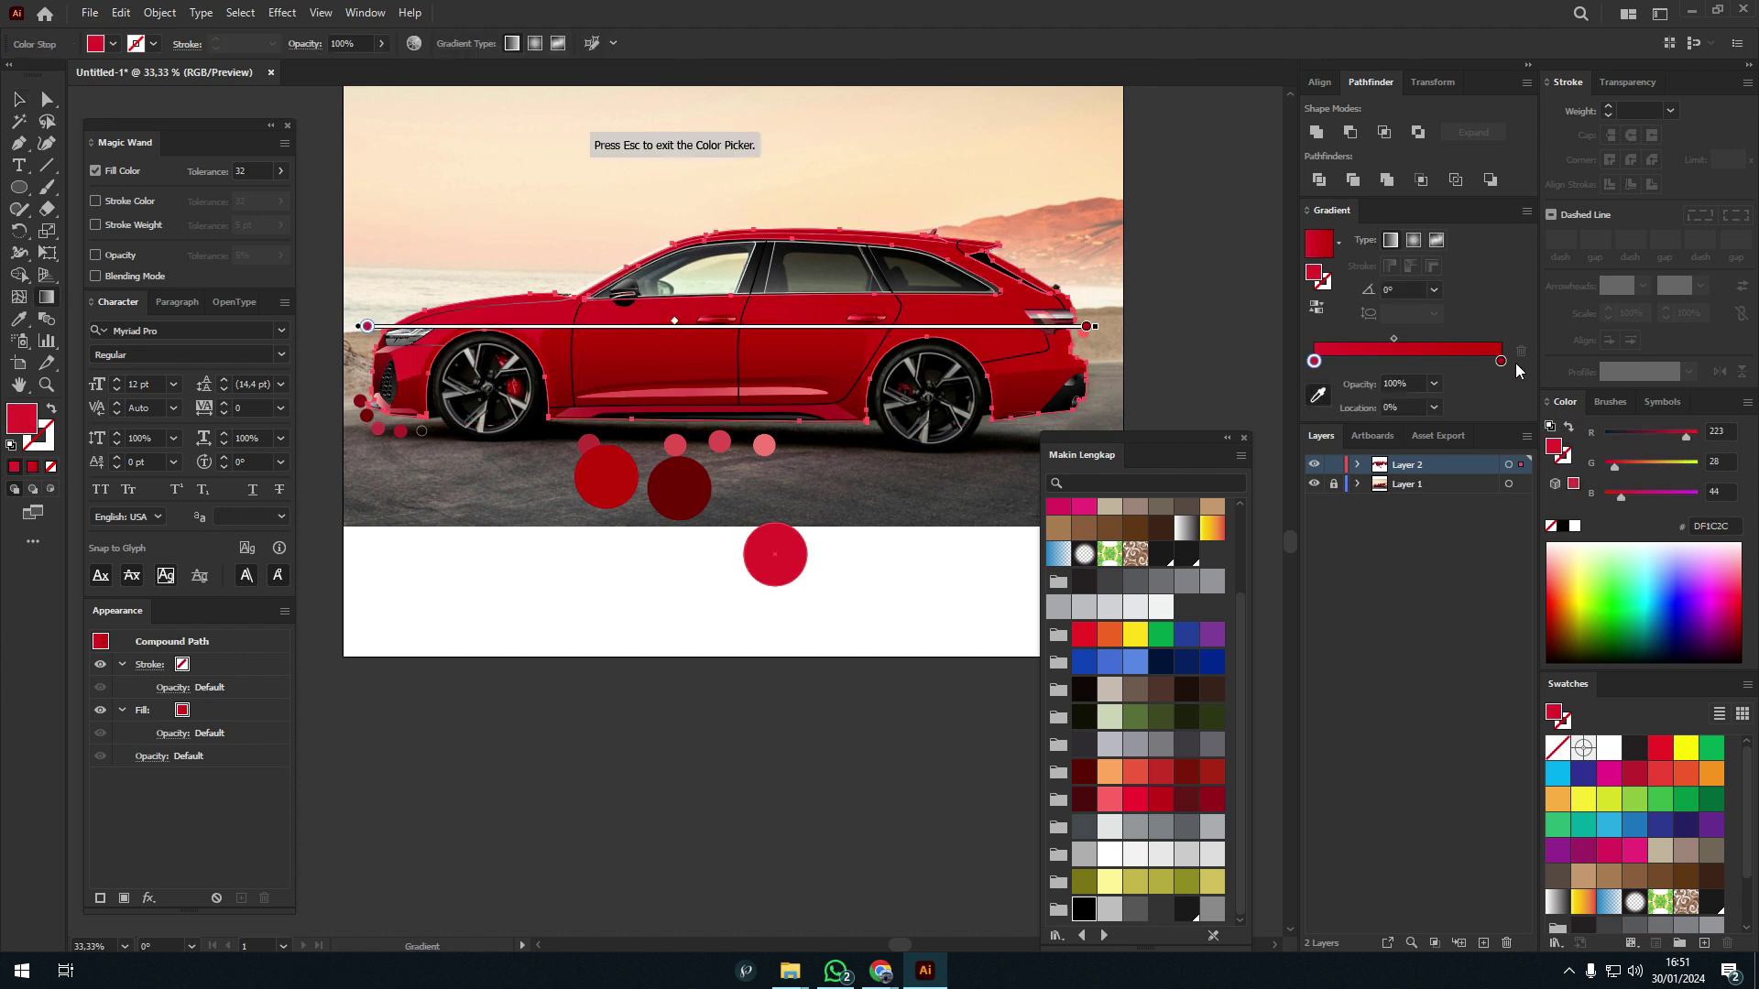
left_click(774, 427)
left_click(841, 325)
left_click_drag(751, 426, 770, 230)
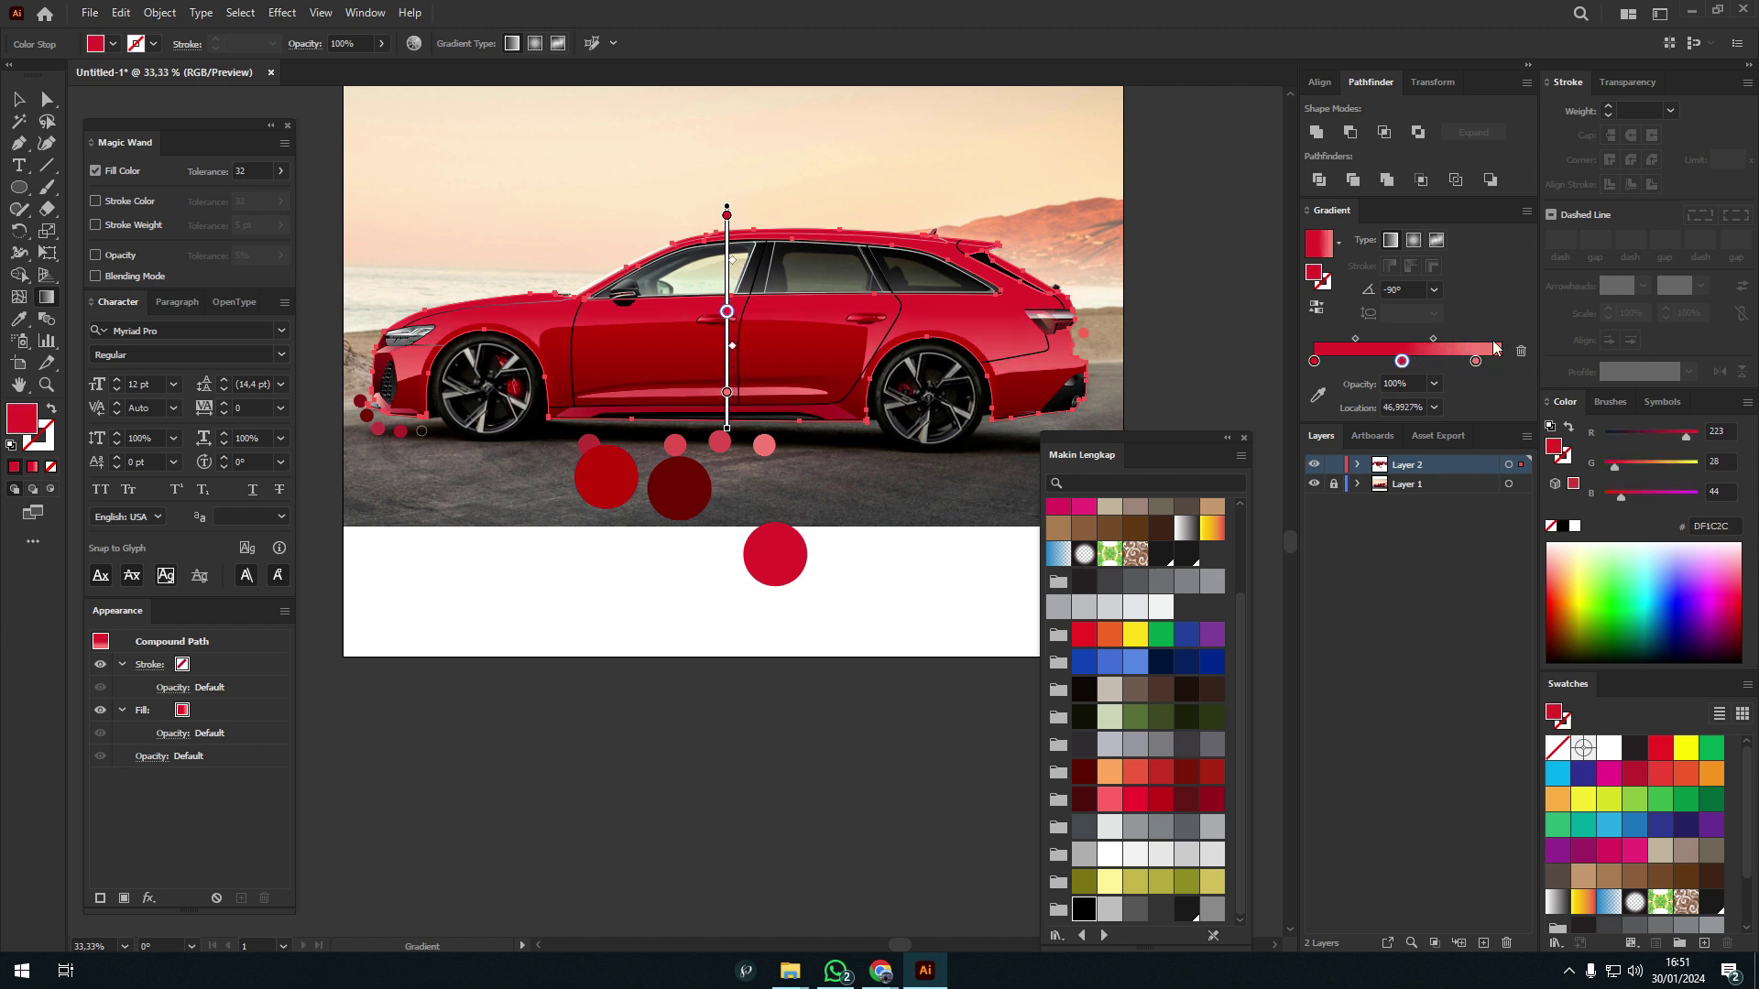
left_click_drag(1402, 361, 1412, 361)
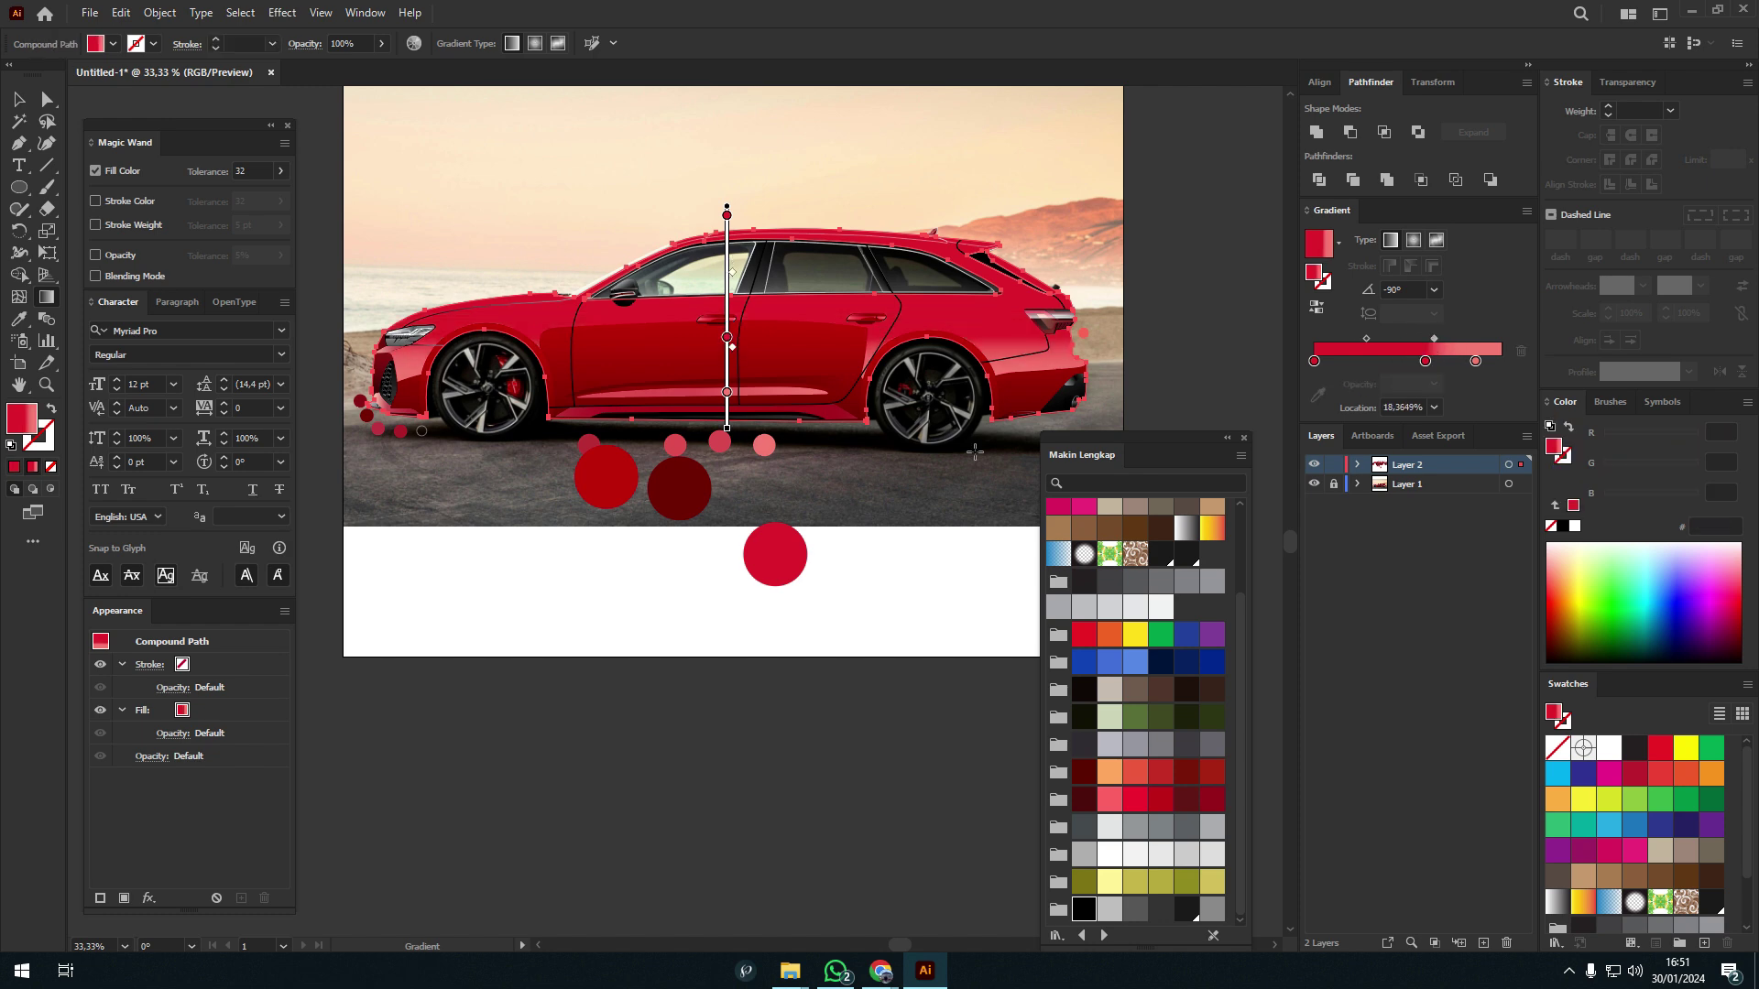
key("v")
- Isolate the door-line group and select its vertical door seam line
left_click(1070, 373)
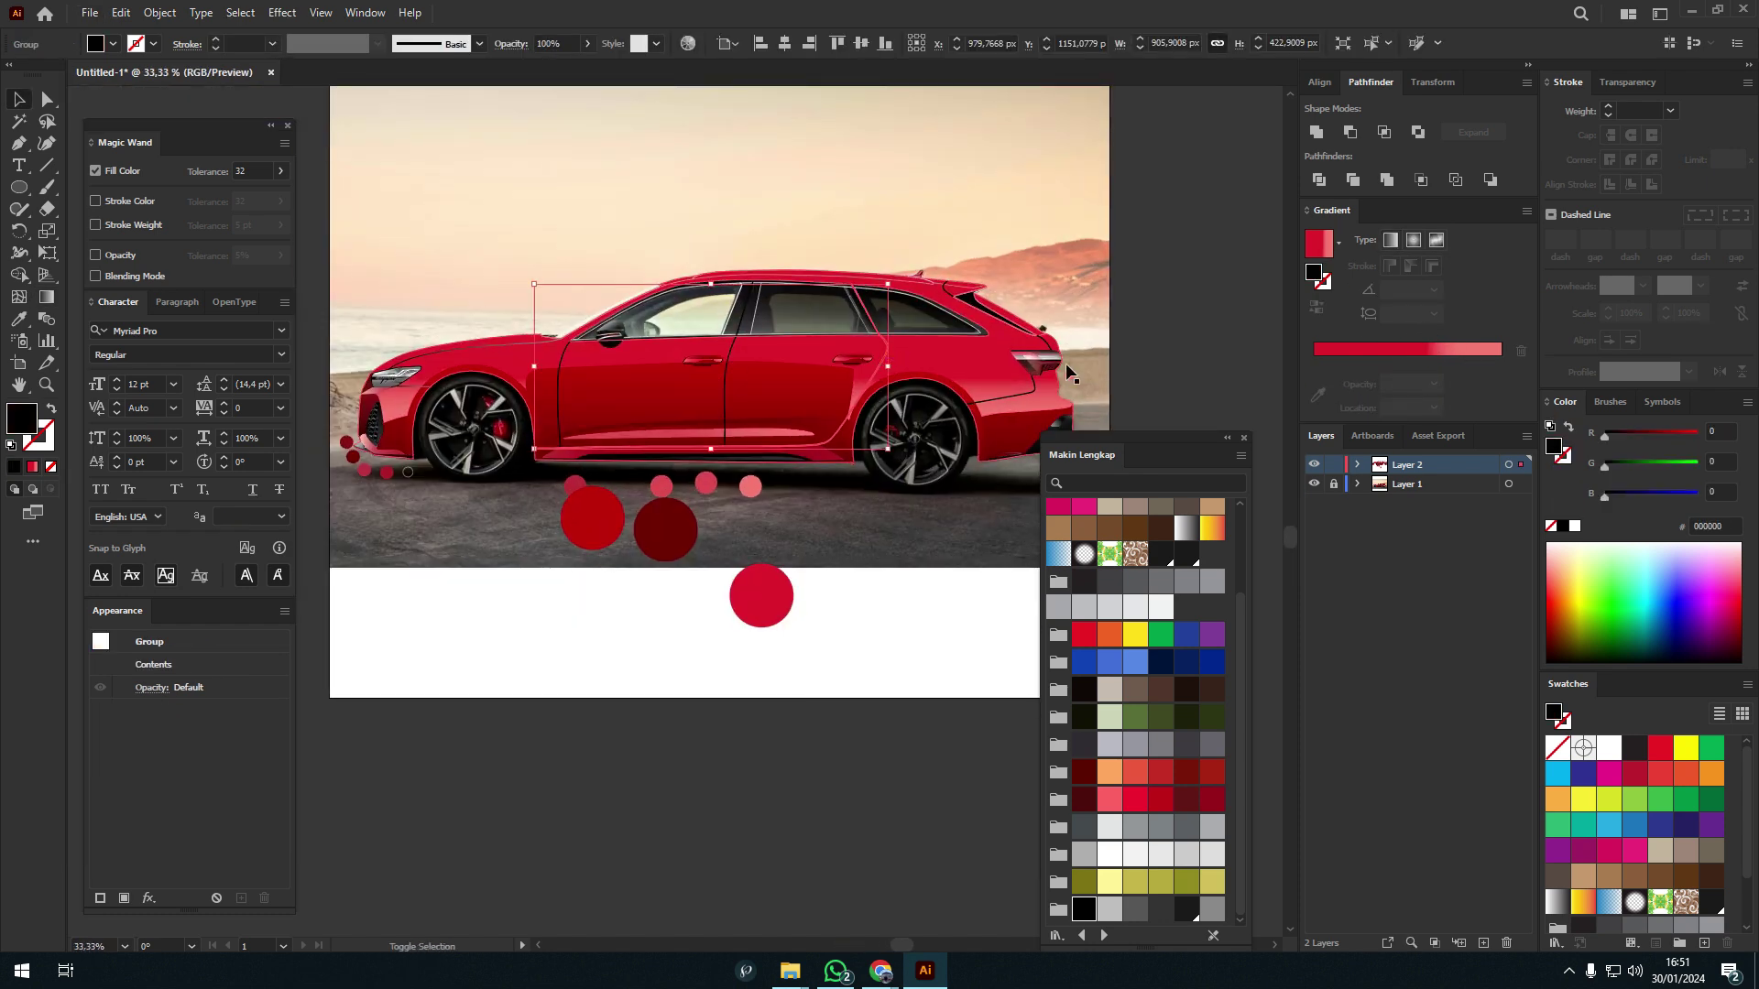
key("ctrl+plus")
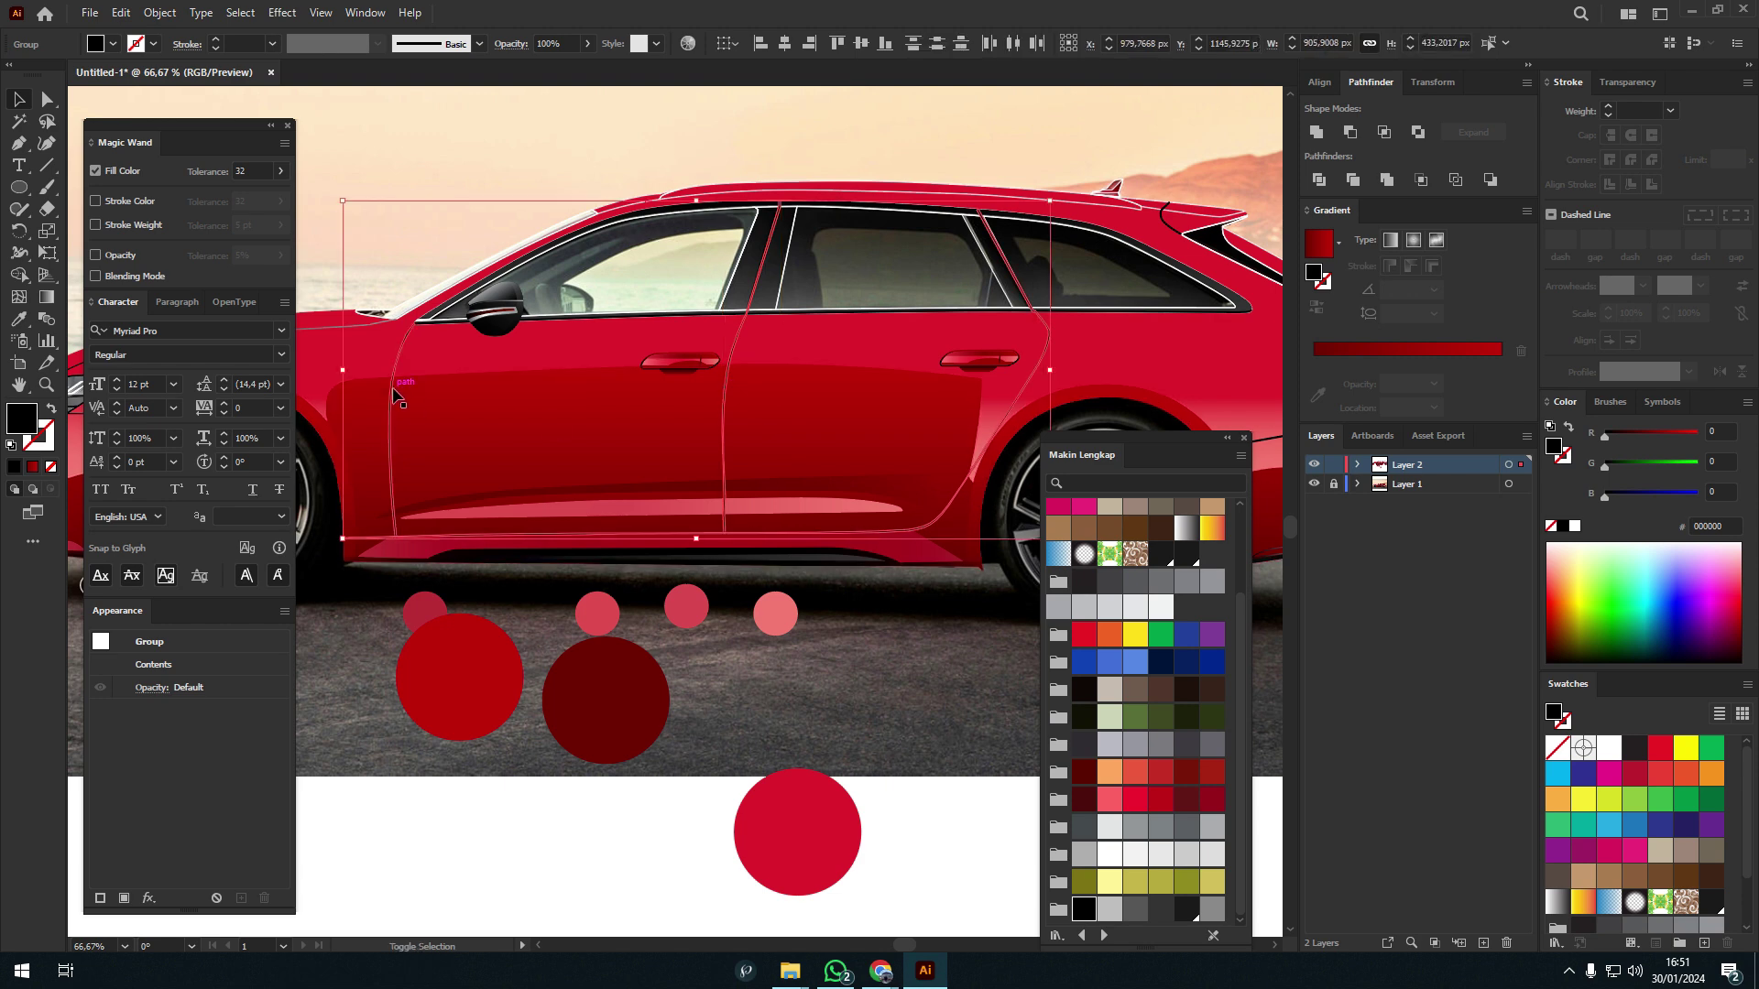
double_click(827, 353)
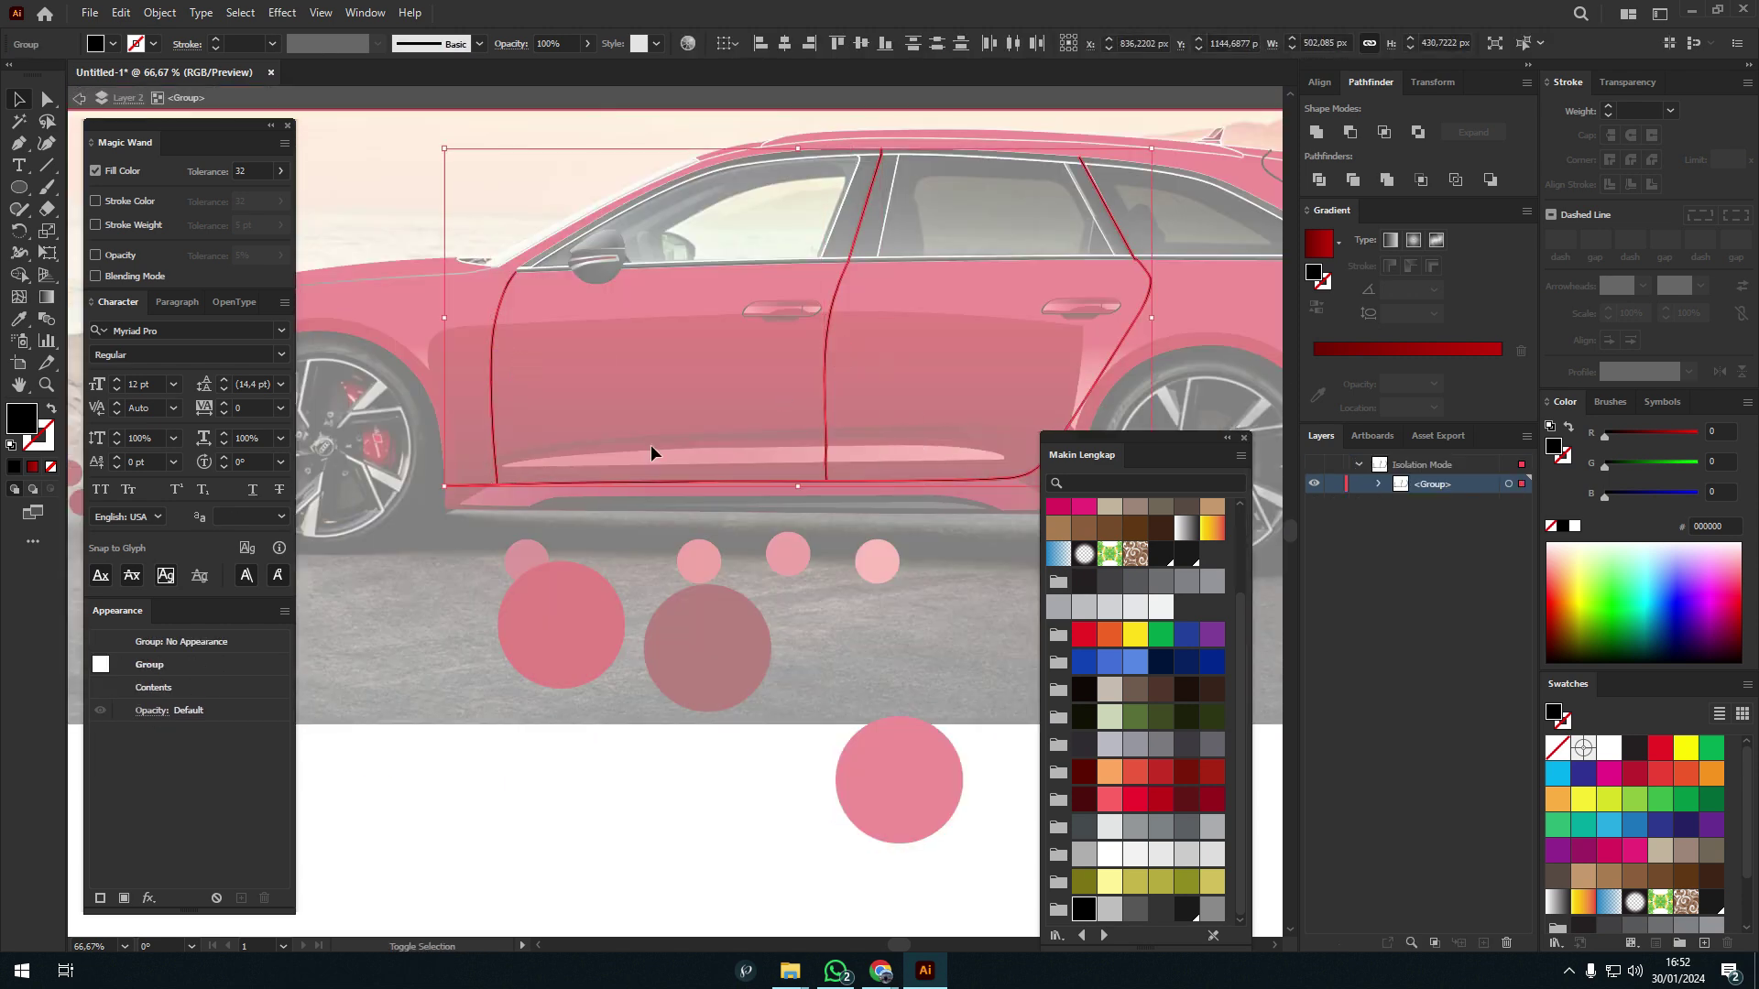
scroll(522, 591, "up", 10)
left_click(529, 550)
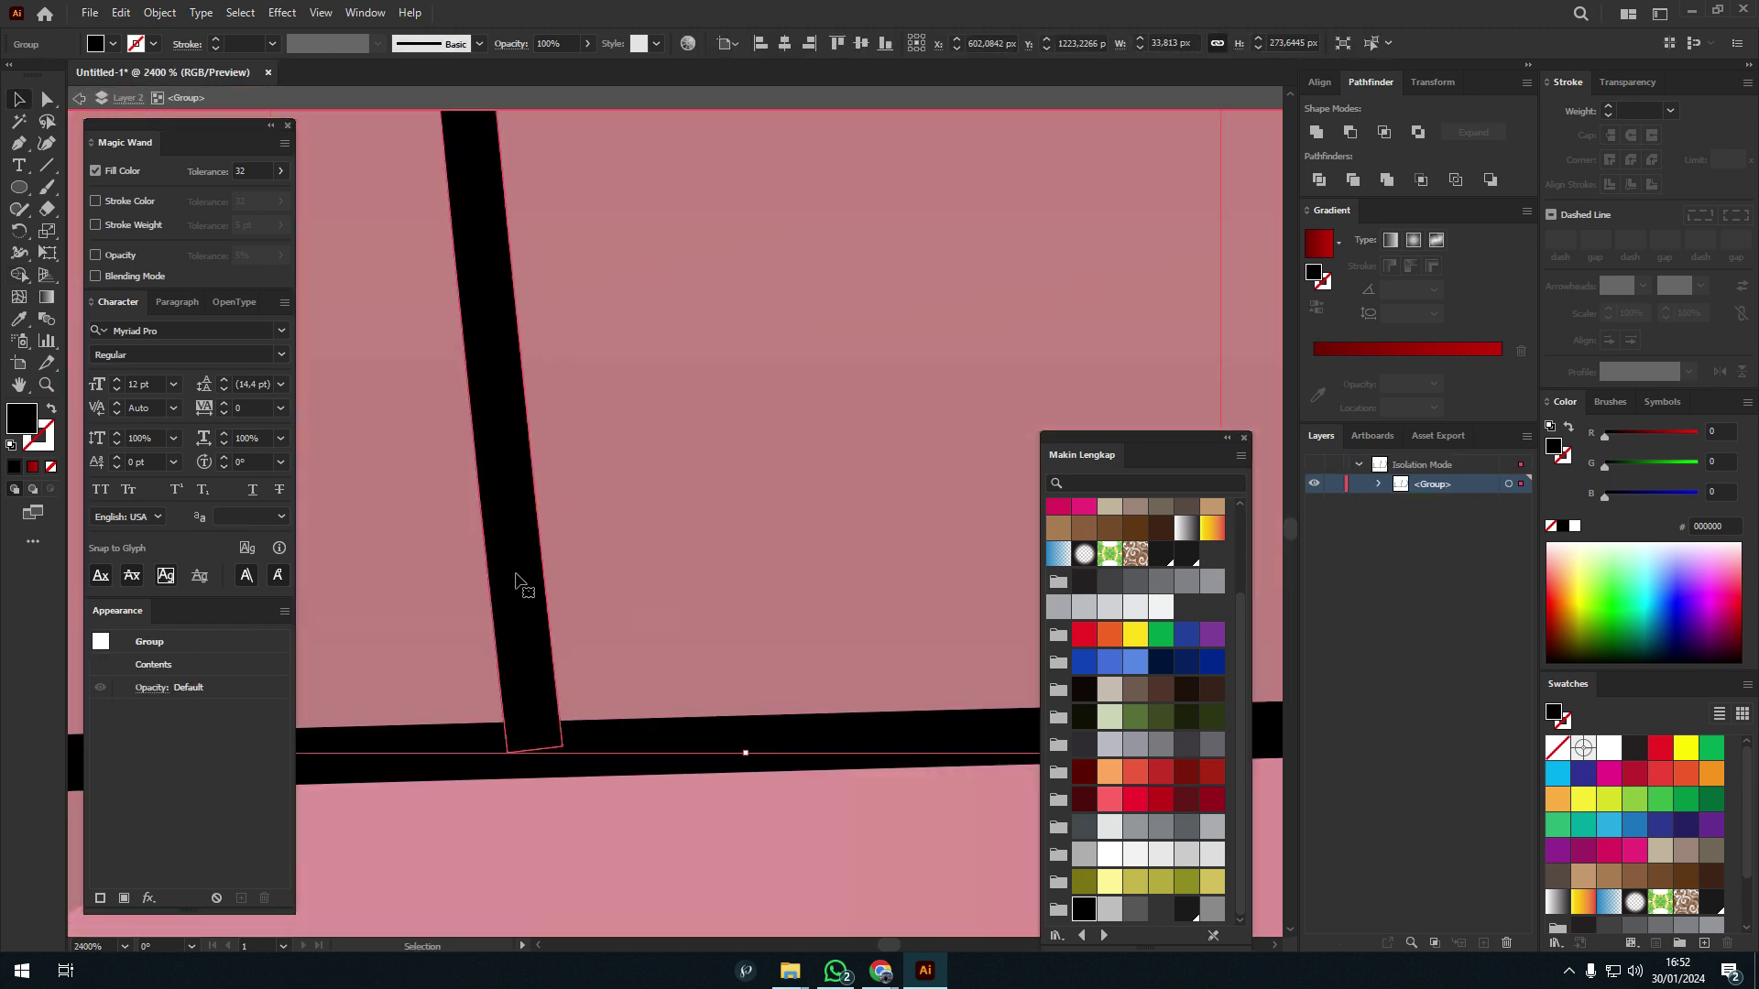
- Extend the door seam line's end point down onto the sill line
key("a")
scroll(531, 601, "up", 2)
mouse_move(603, 640)
left_mouse_down()
mouse_move(609, 620)
mouse_move(584, 662)
left_mouse_up()
scroll(581, 609, "down", 5)
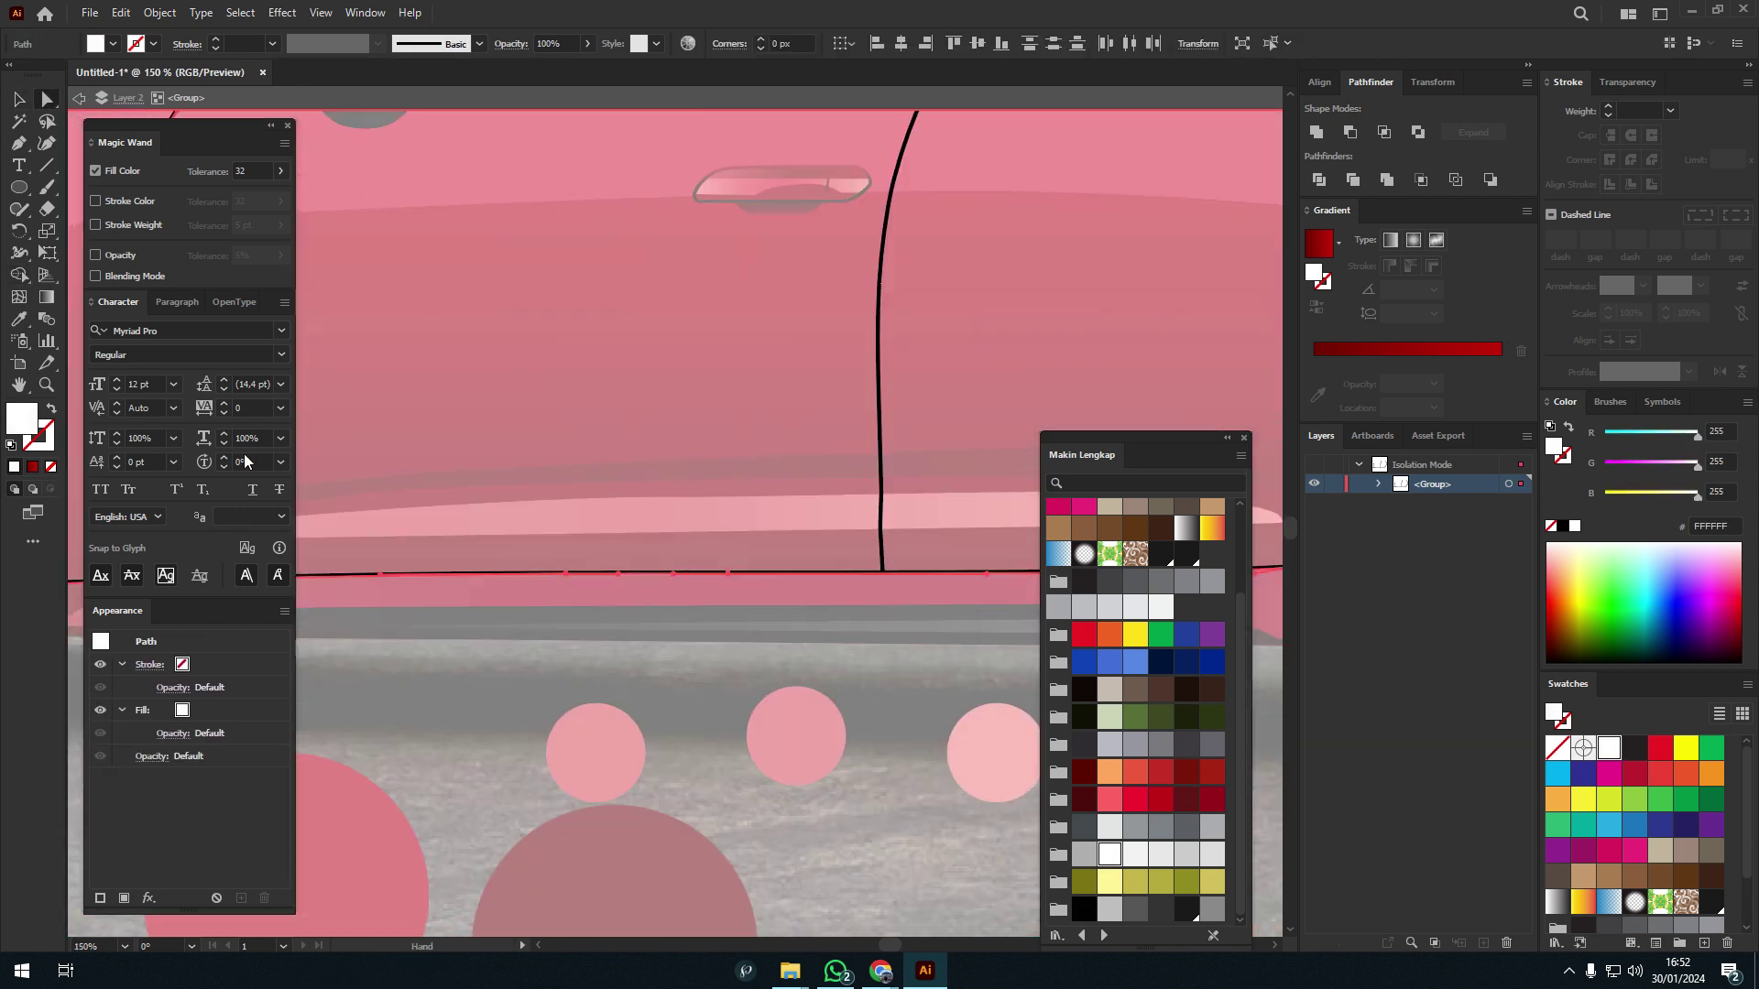
scroll(581, 609, "up", 4)
left_click(586, 586)
scroll(660, 222, "down", 10)
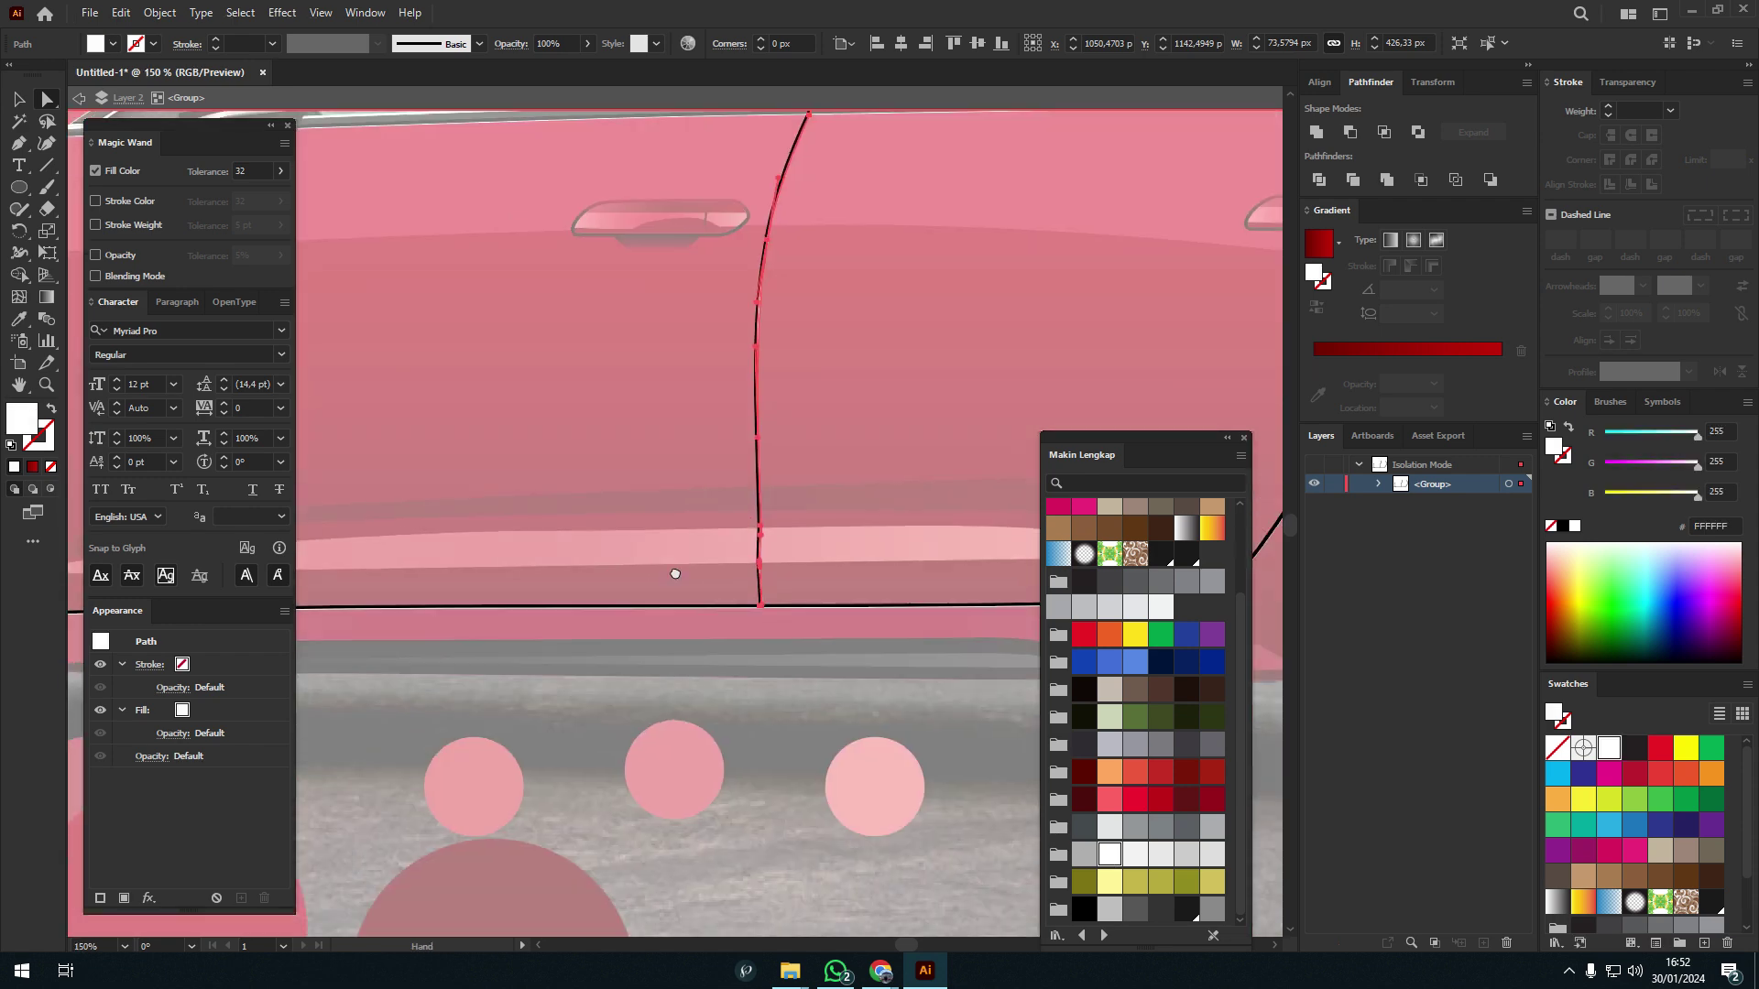
scroll(659, 221, "down", 3)
- Exit the door-line group, set its opacity to 50%, then deselect
key("Escape")
key("v")
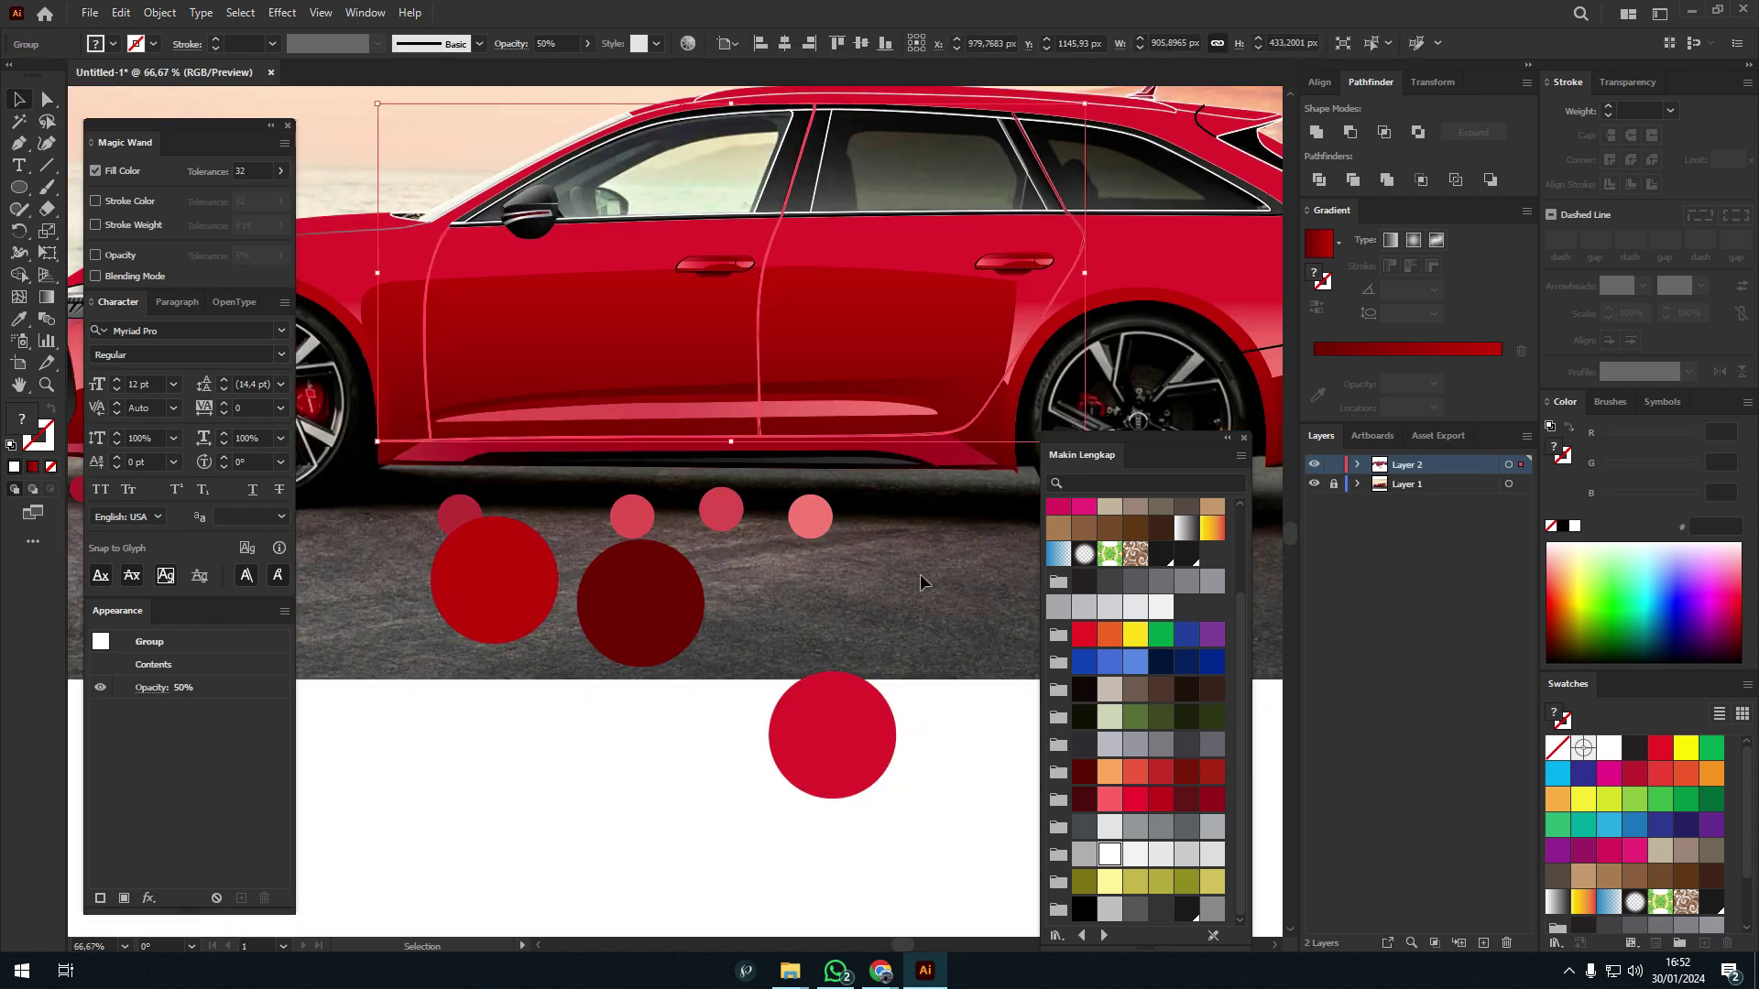
scroll(919, 574, "down", 2)
left_click(816, 581)
scroll(896, 354, "up", 5)
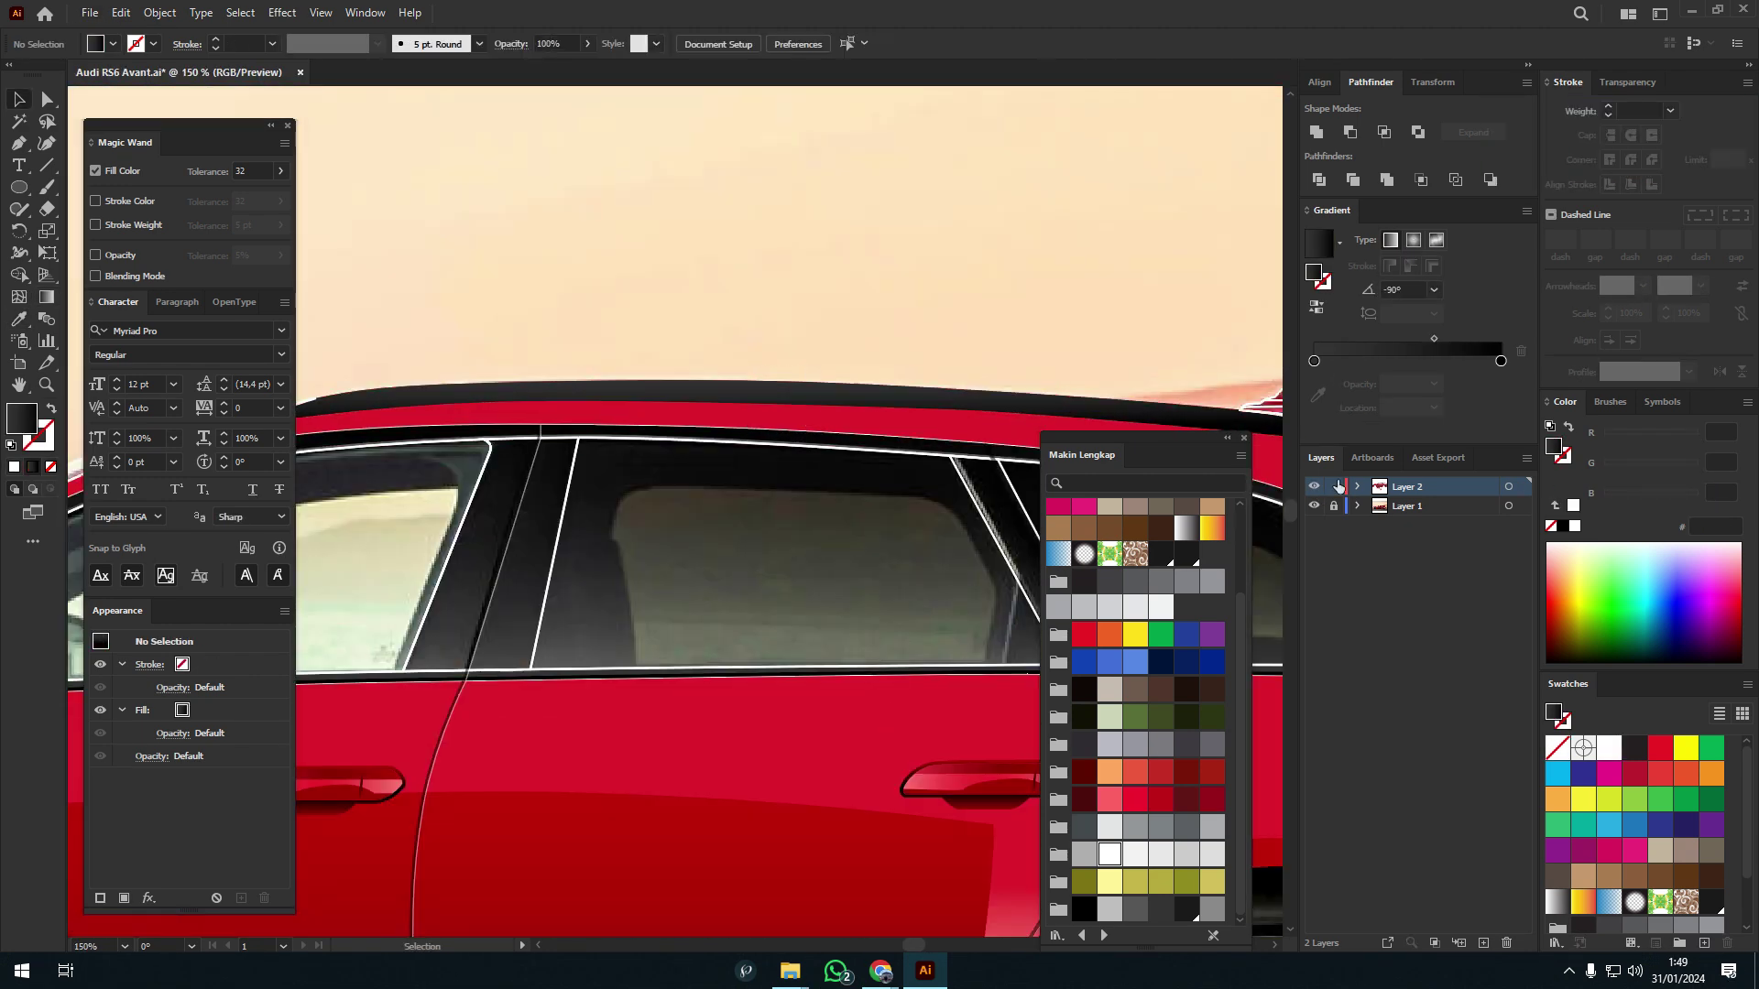
- Duplicate the roof edge path slightly higher and fill the copy with dark grey
scroll(778, 394, "up", 6)
left_click_drag(776, 398, 776, 366)
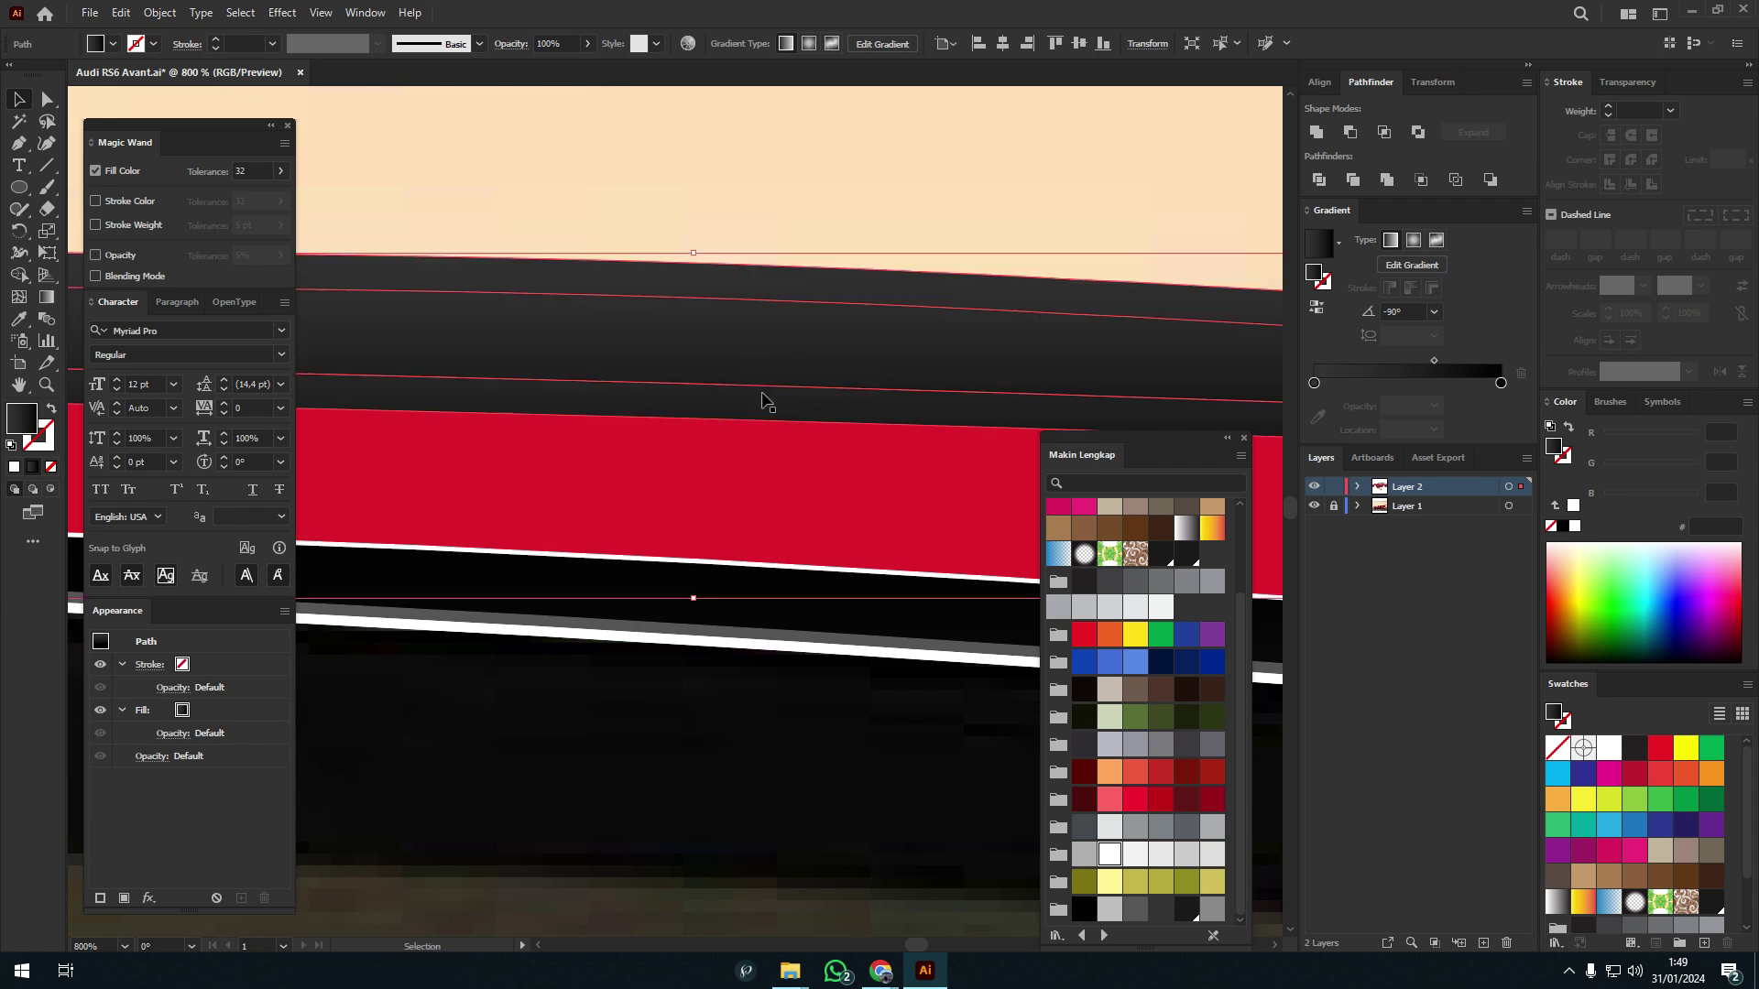
key("ctrl+minus")
left_click(1136, 906)
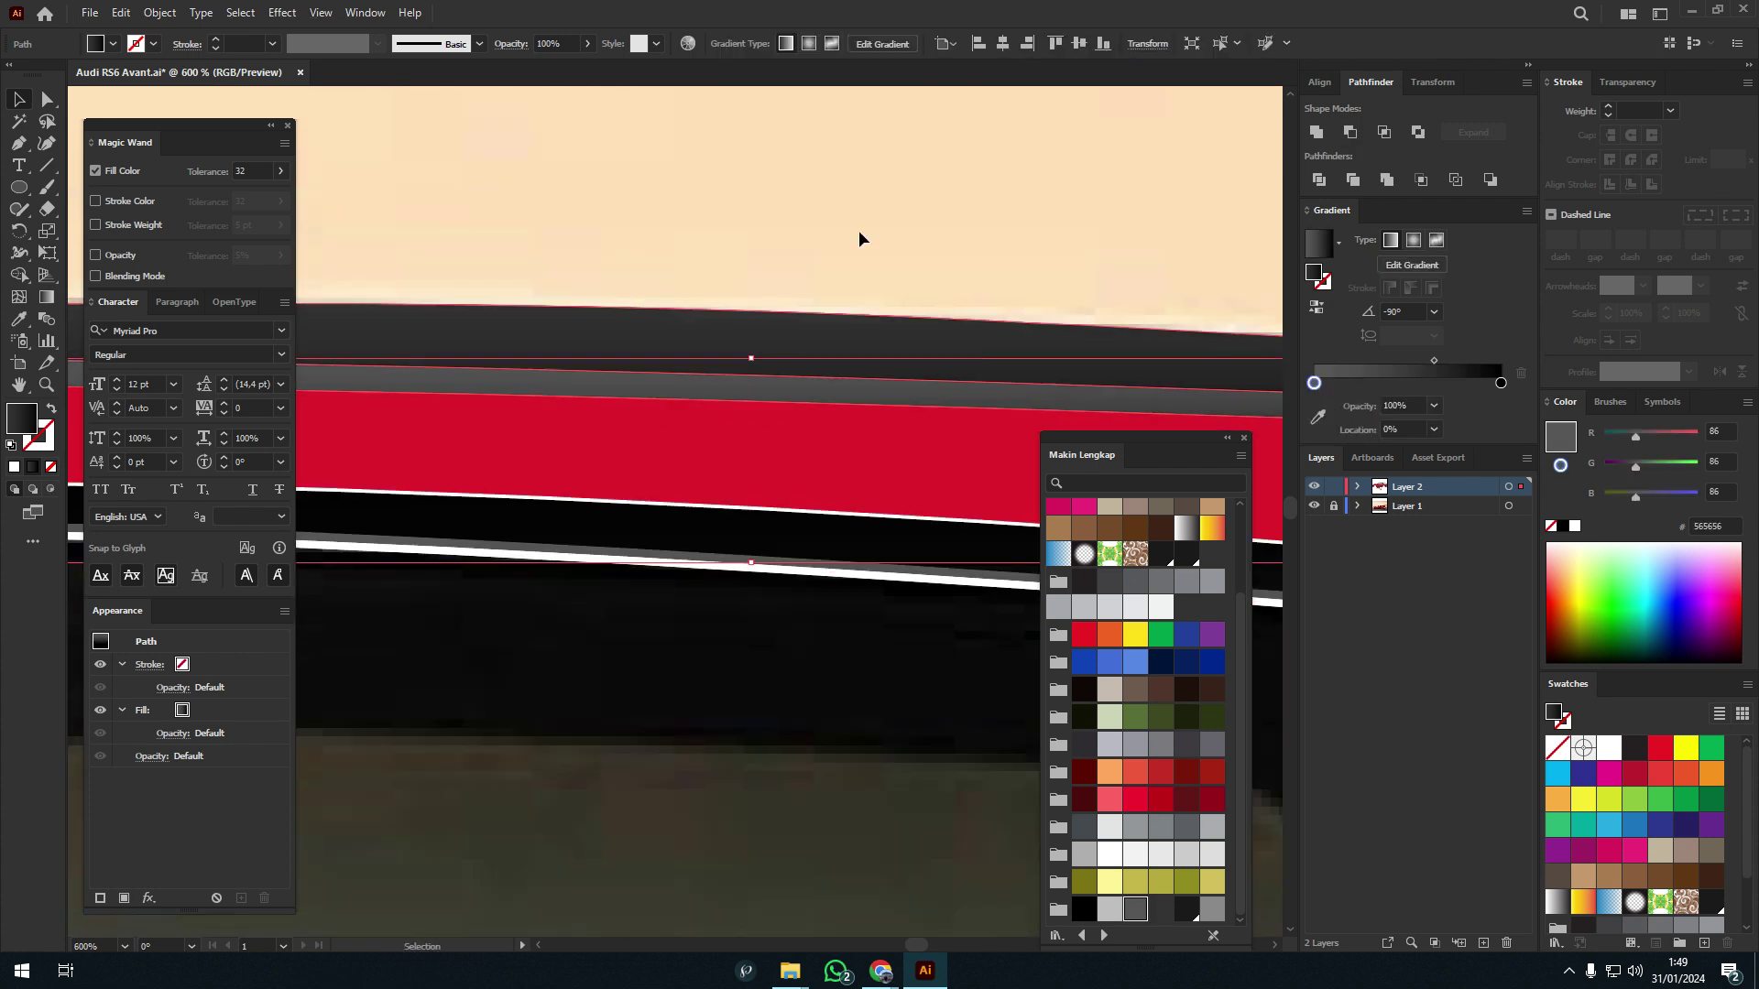
scroll(870, 266, "down", 4)
scroll(778, 366, "up", 3)
scroll(770, 378, "up", 5)
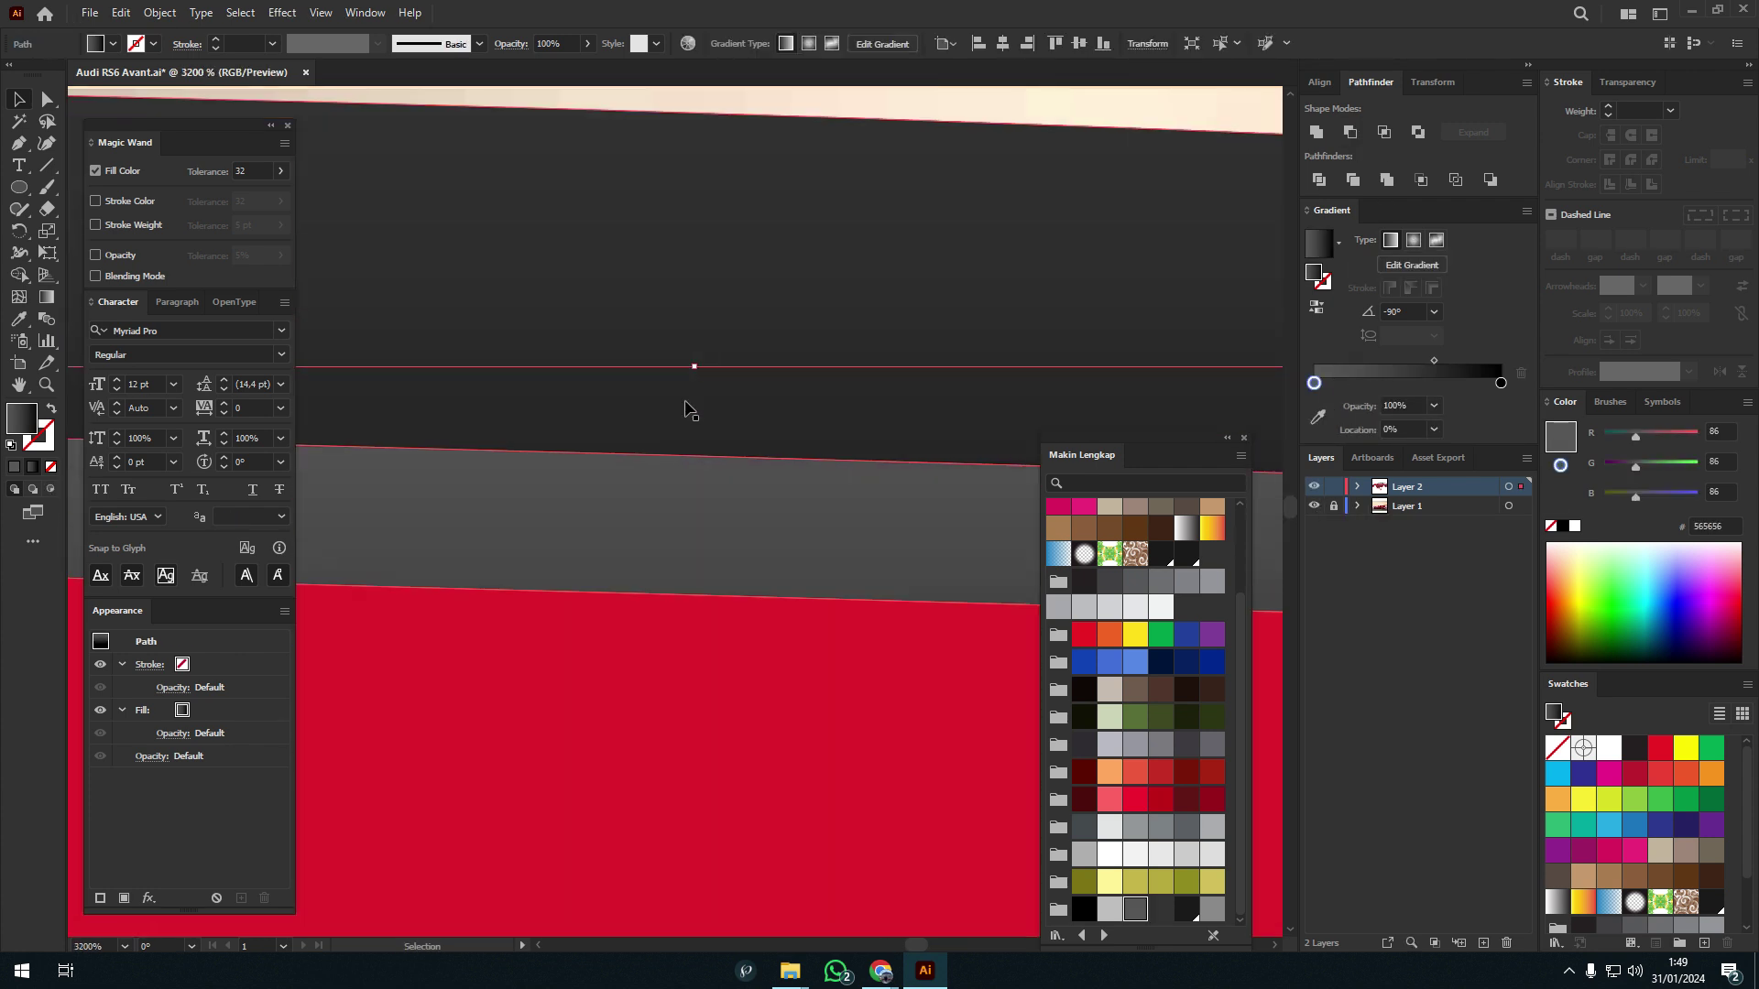
key("a")
left_click(691, 314)
scroll(824, 394, "down", 4)
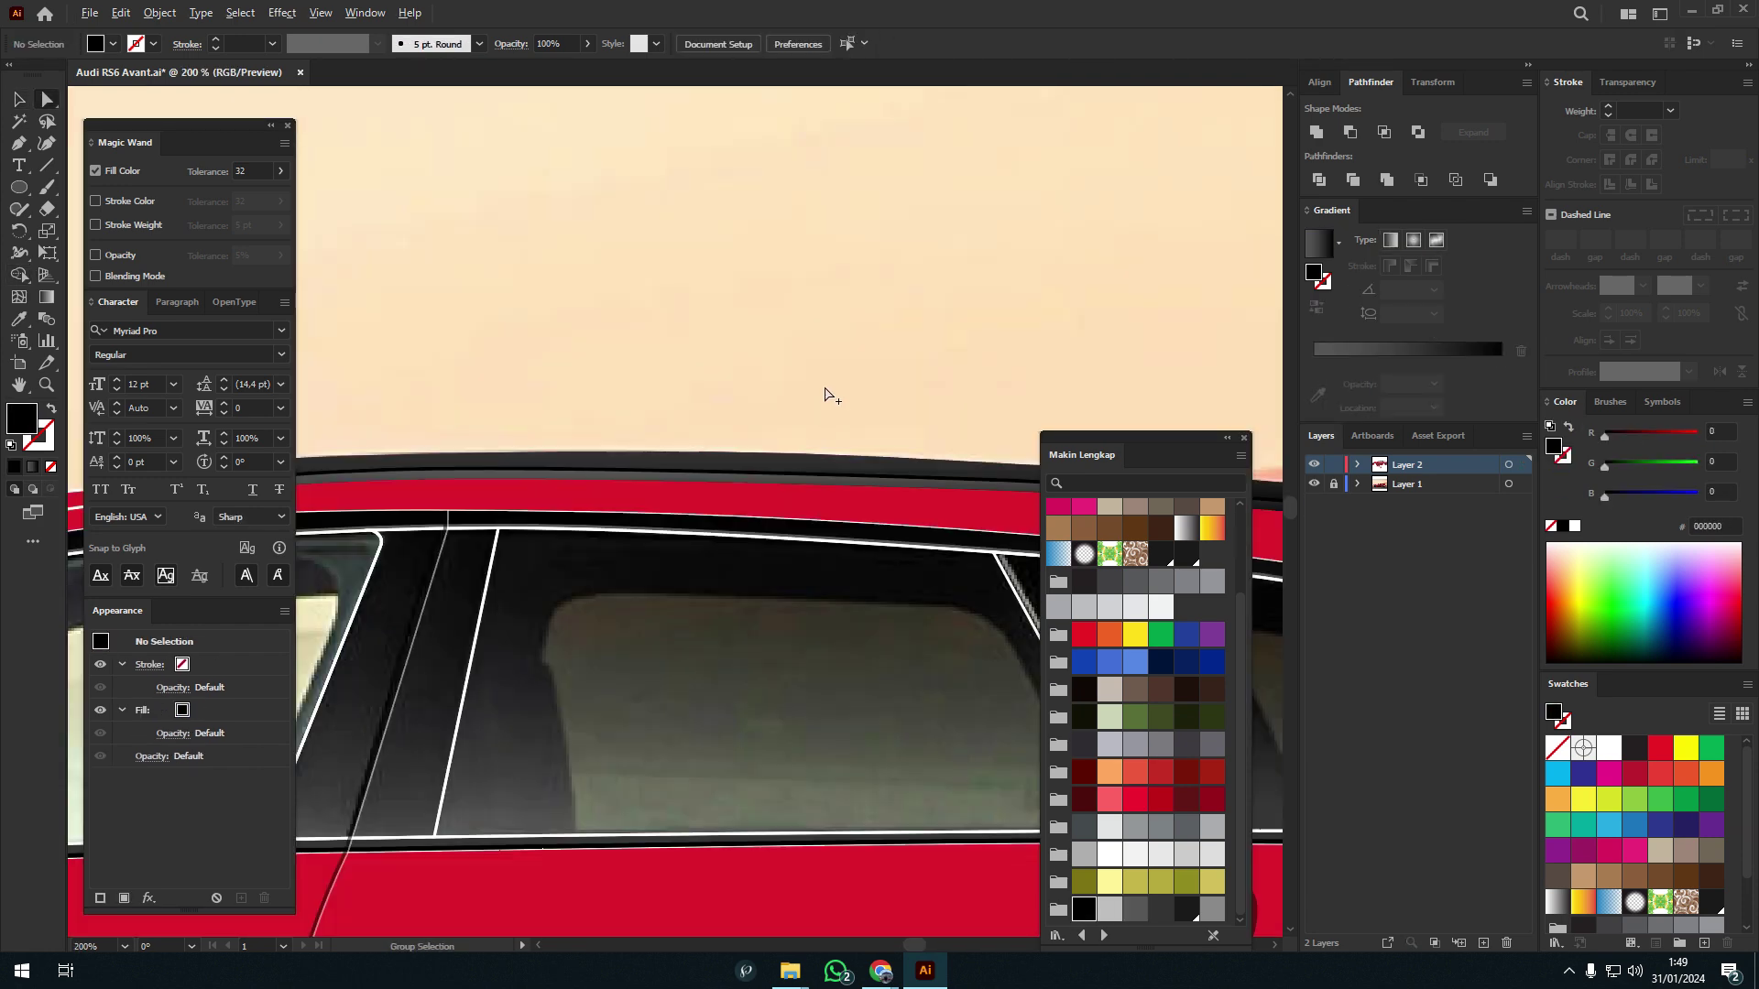
scroll(856, 267, "down", 3)
scroll(595, 367, "up", 4)
- Fill the roof fin's base with solid red, undoing an accidental eyedropper sample
key("v")
left_click(611, 388)
scroll(611, 388, "up", 2)
scroll(611, 388, "up", 1)
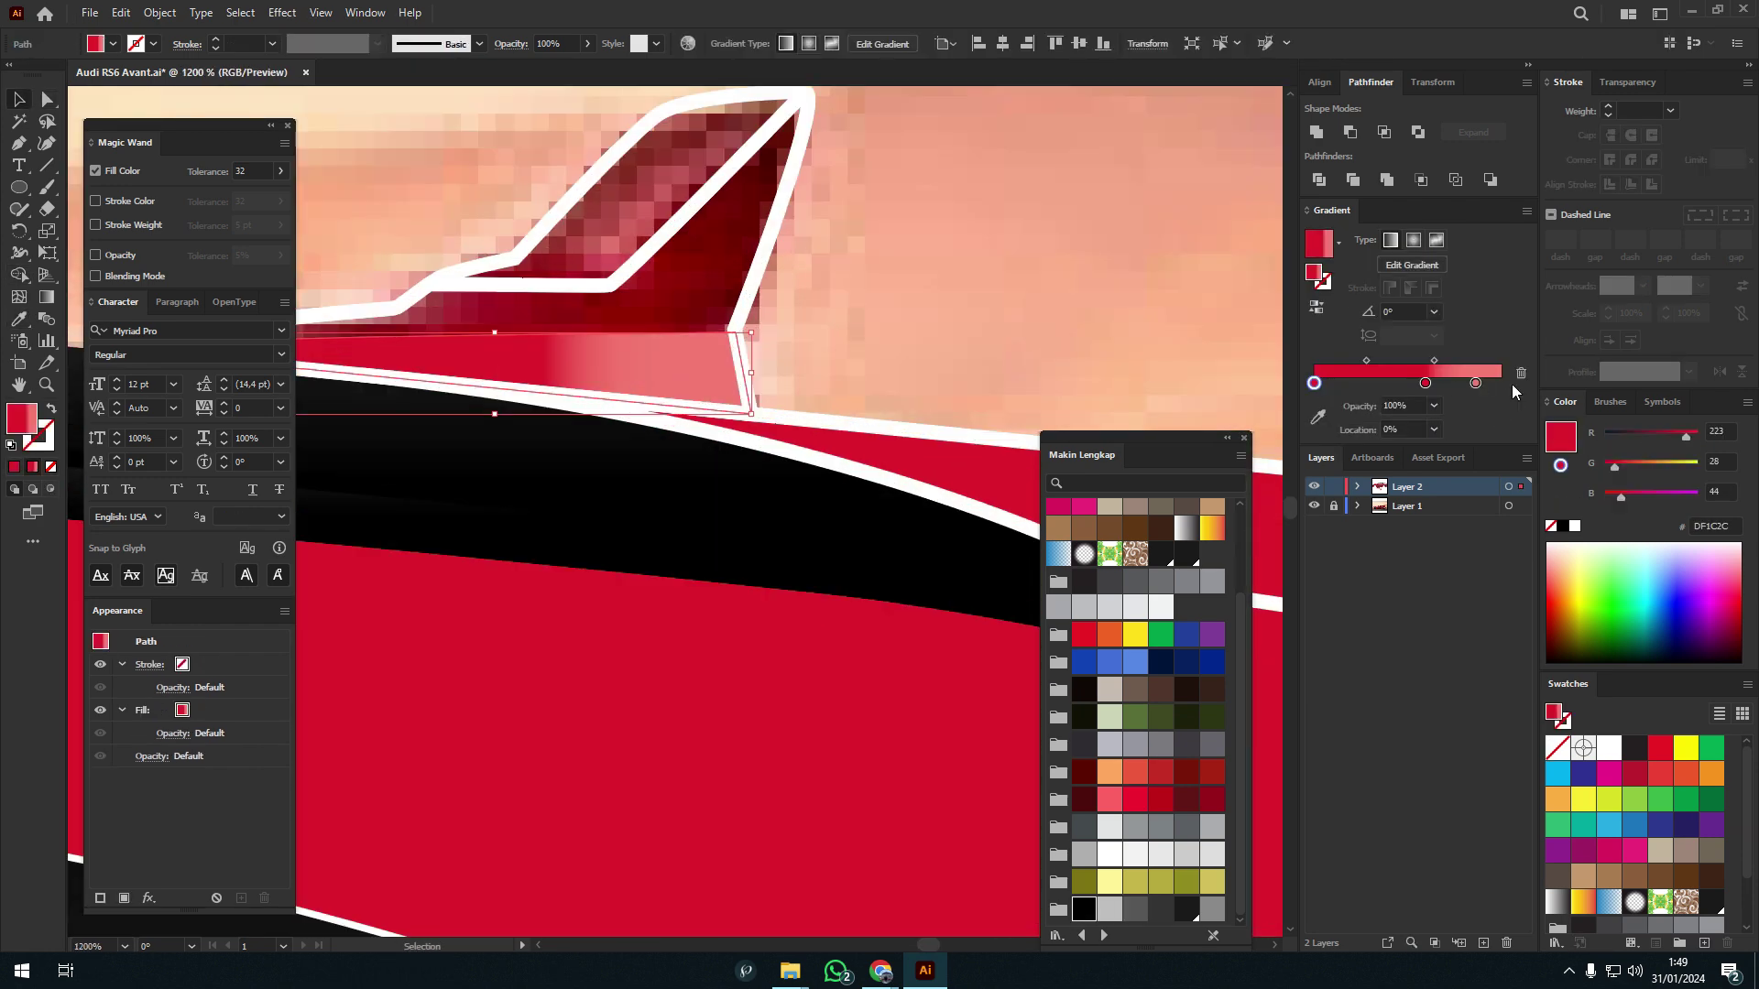
key("g")
scroll(861, 395, "down", 1)
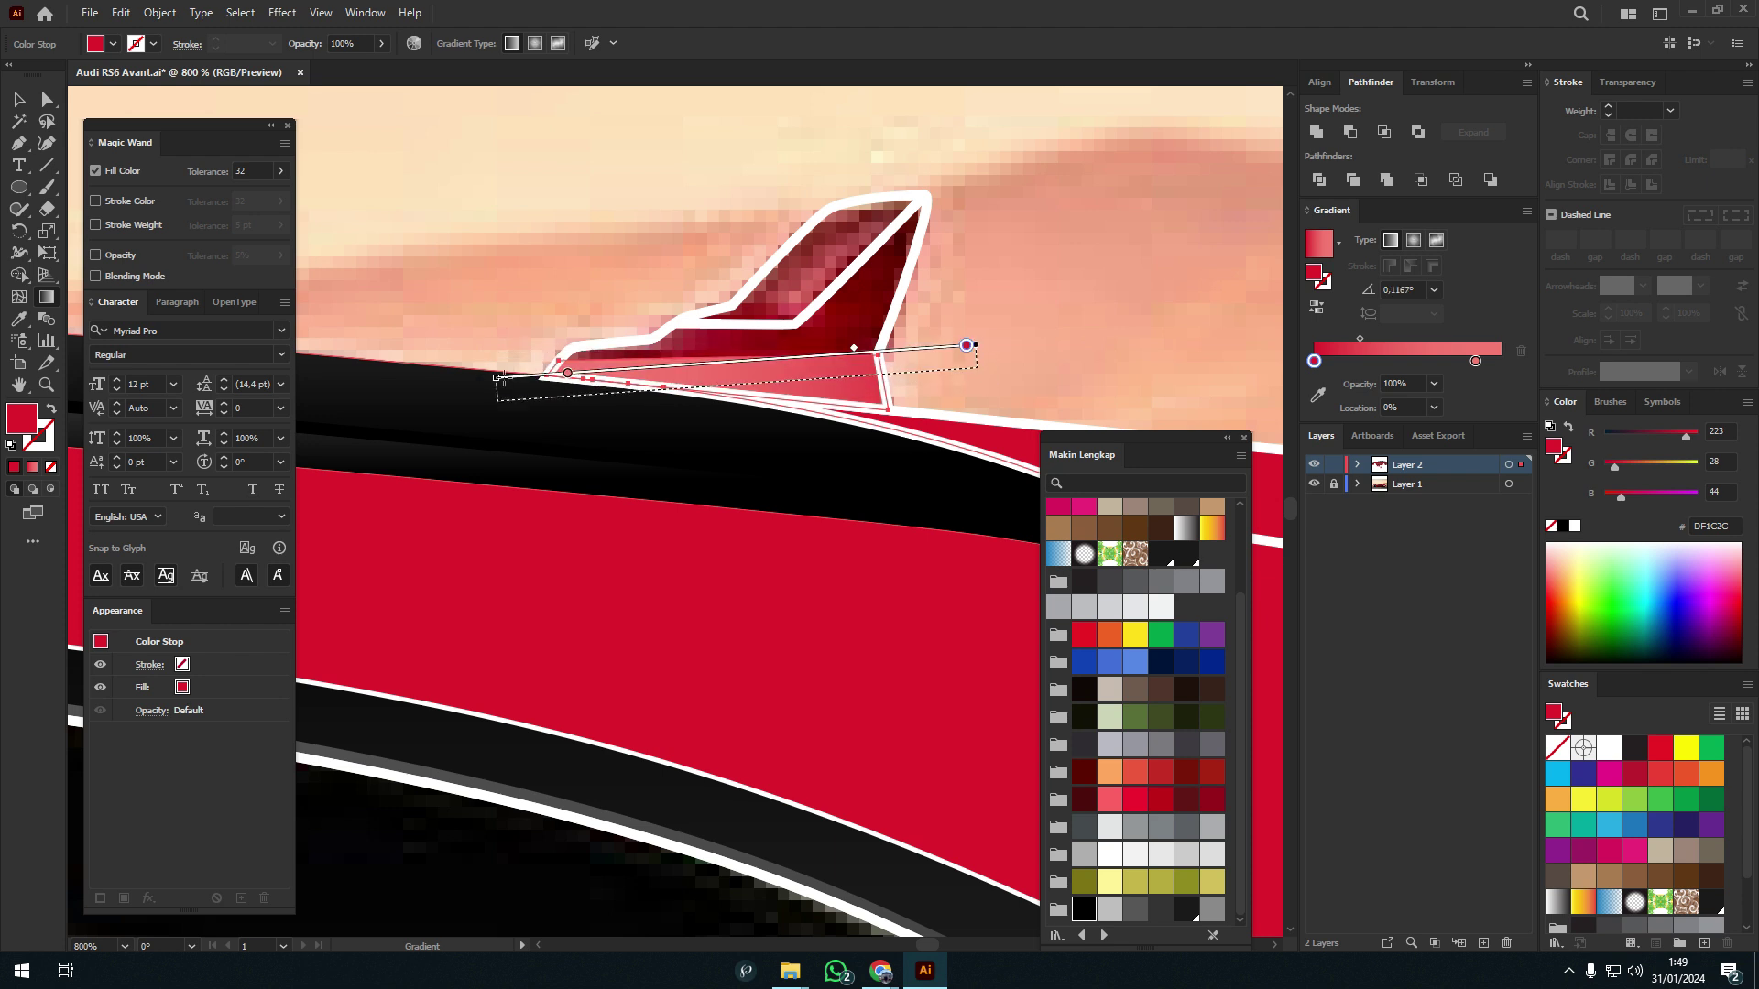
key("i")
left_click(689, 392)
scroll(687, 394, "down", 1)
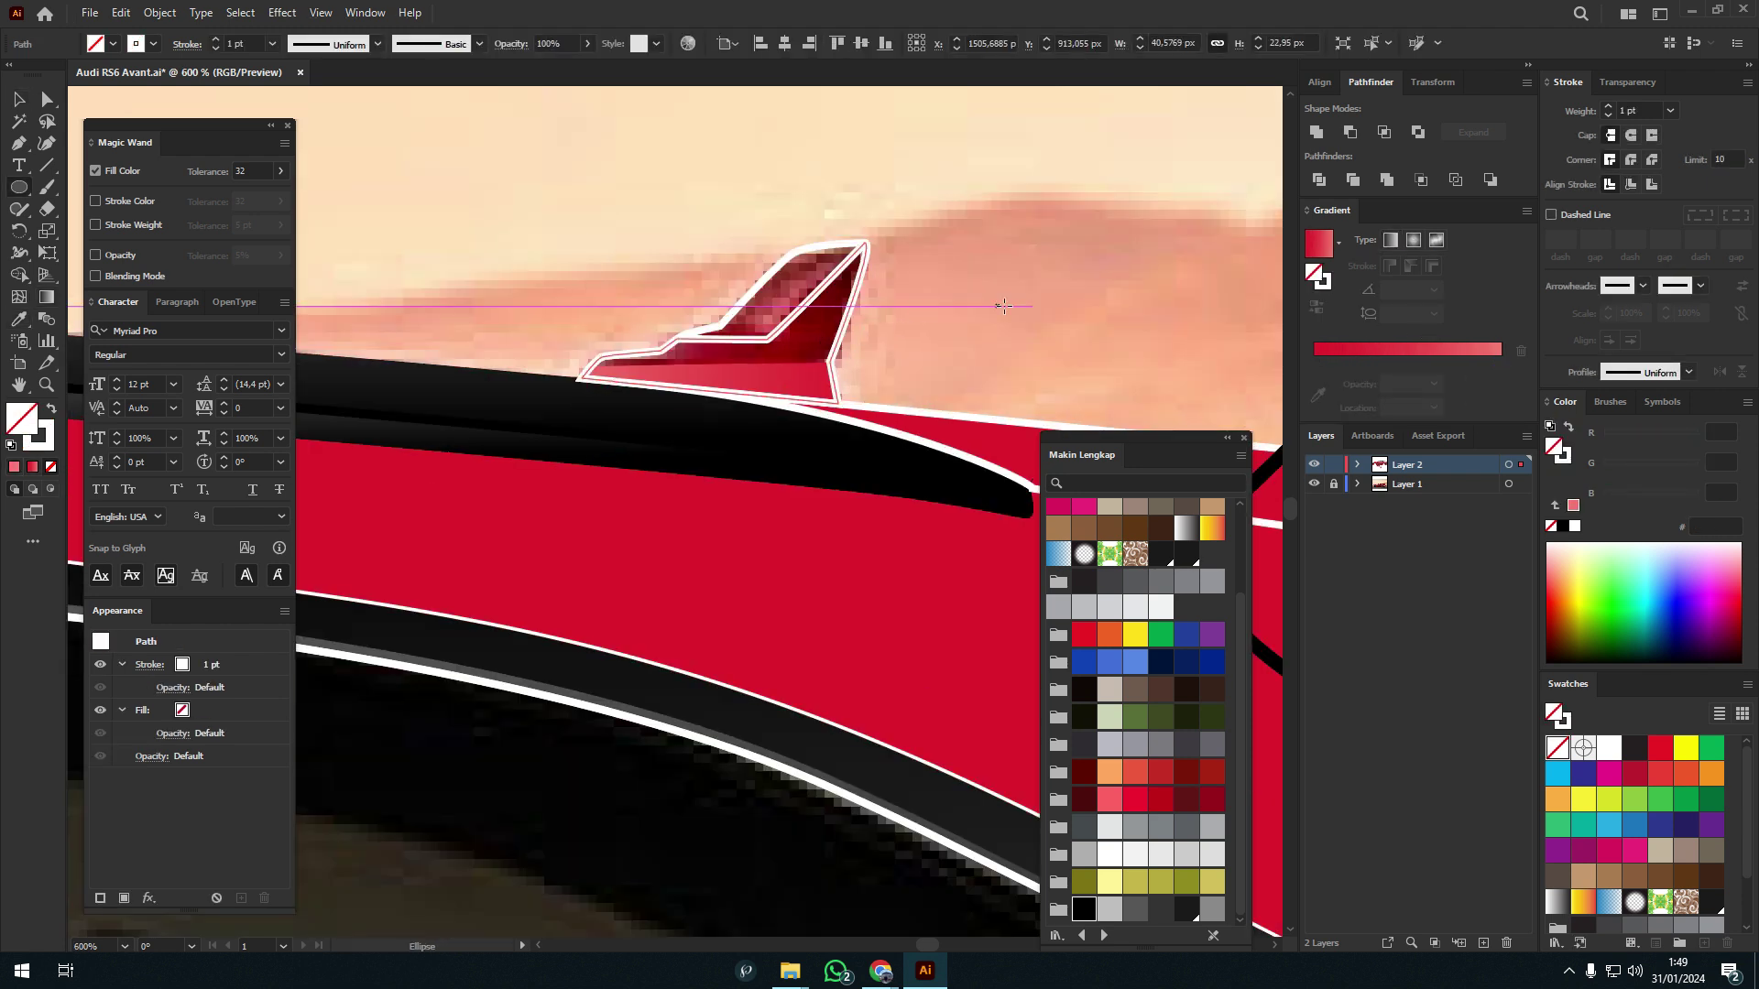
key("ctrl+z")
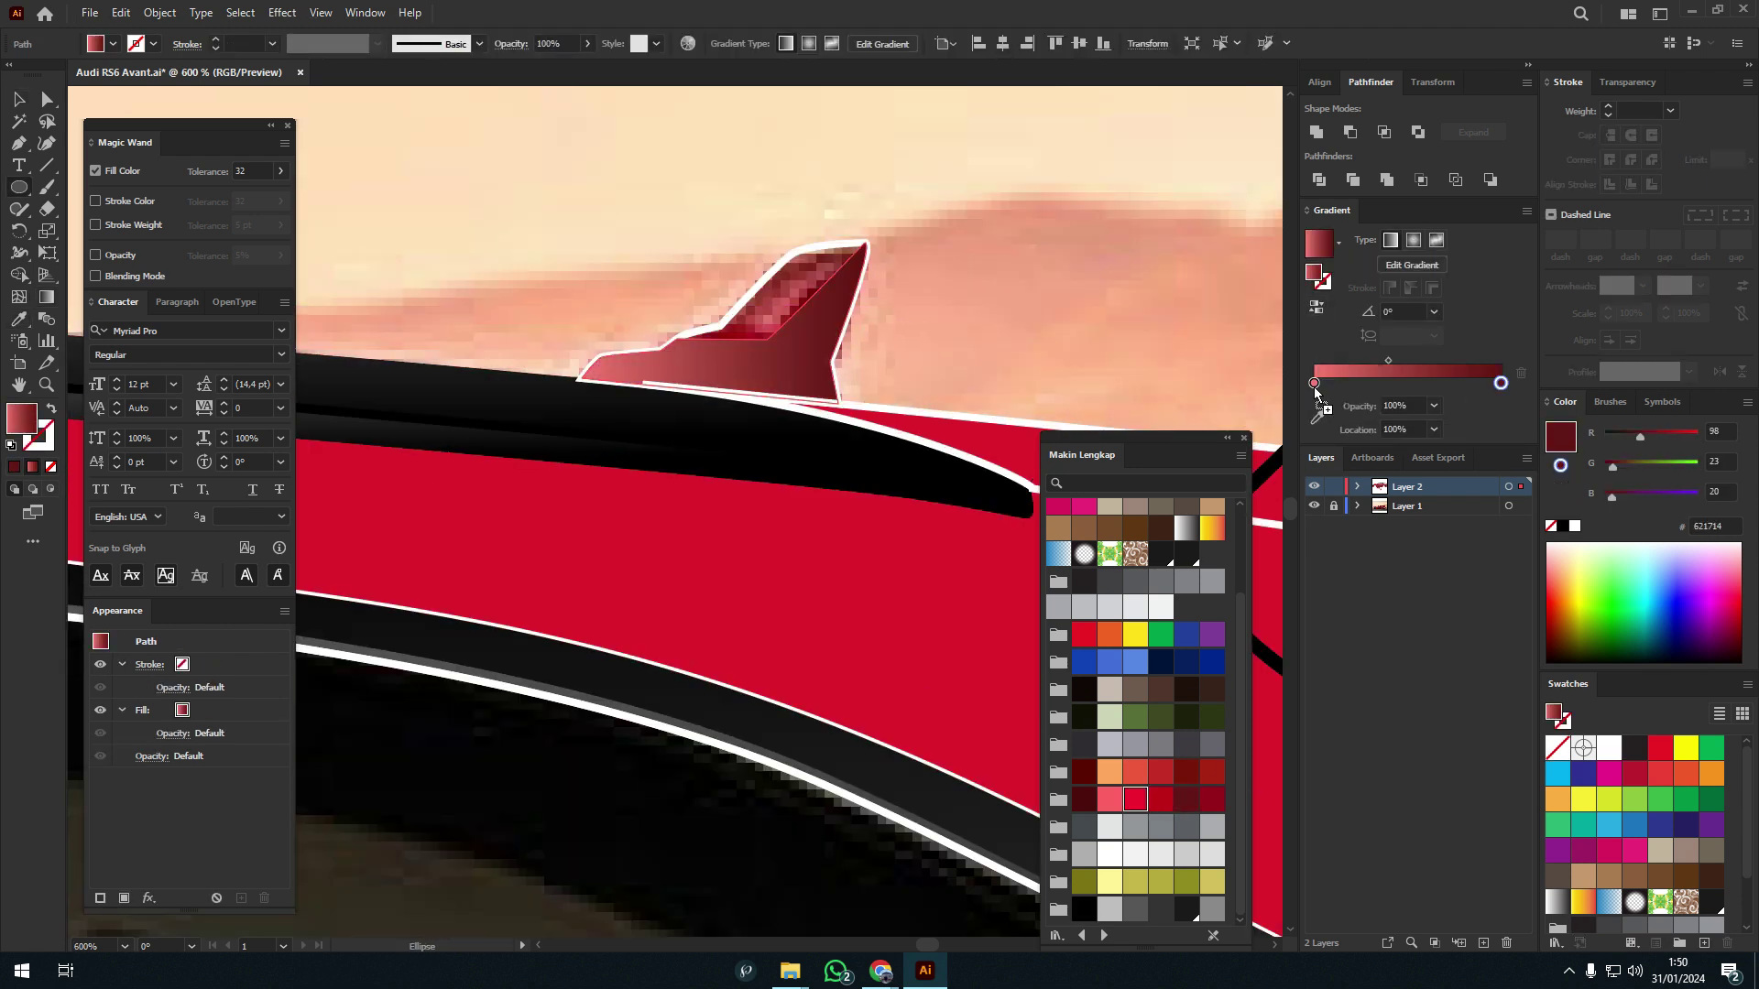
key("v")
left_click(1136, 799)
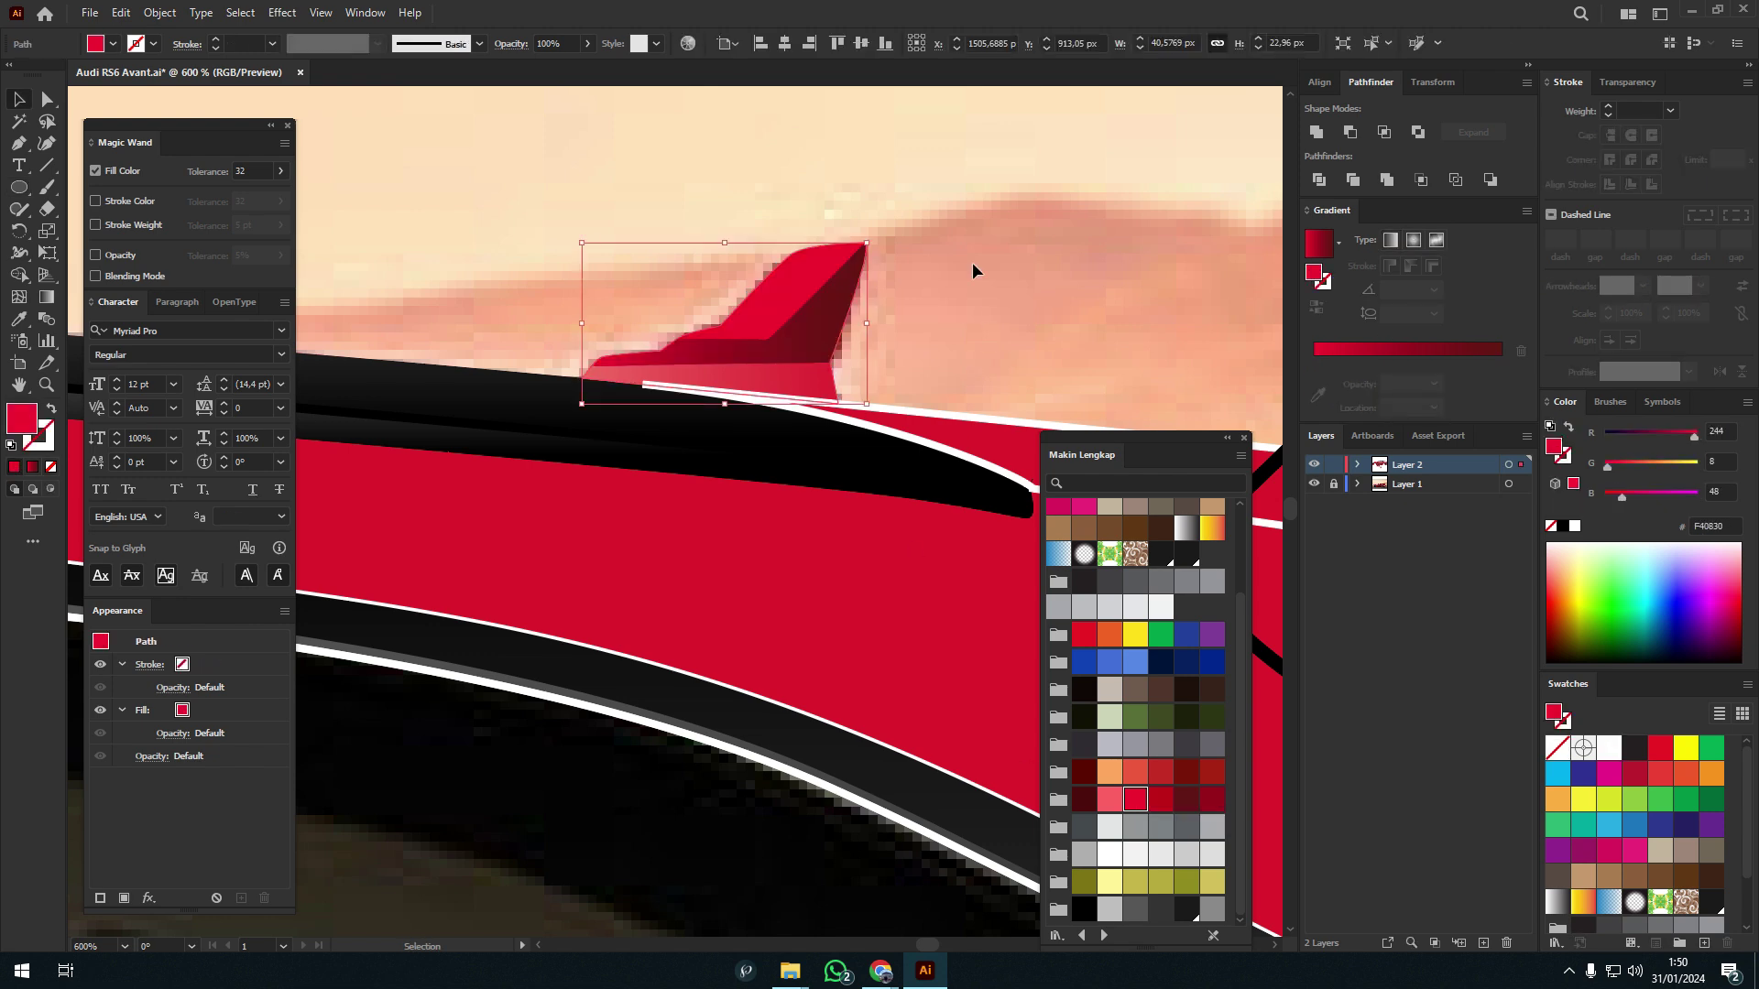
- Snap the end anchor of the black outline group near the taillight onto the body edge
scroll(971, 261, "down", 5)
scroll(916, 312, "up", 5)
key("ctrl+shift+a")
scroll(893, 481, "up", 2)
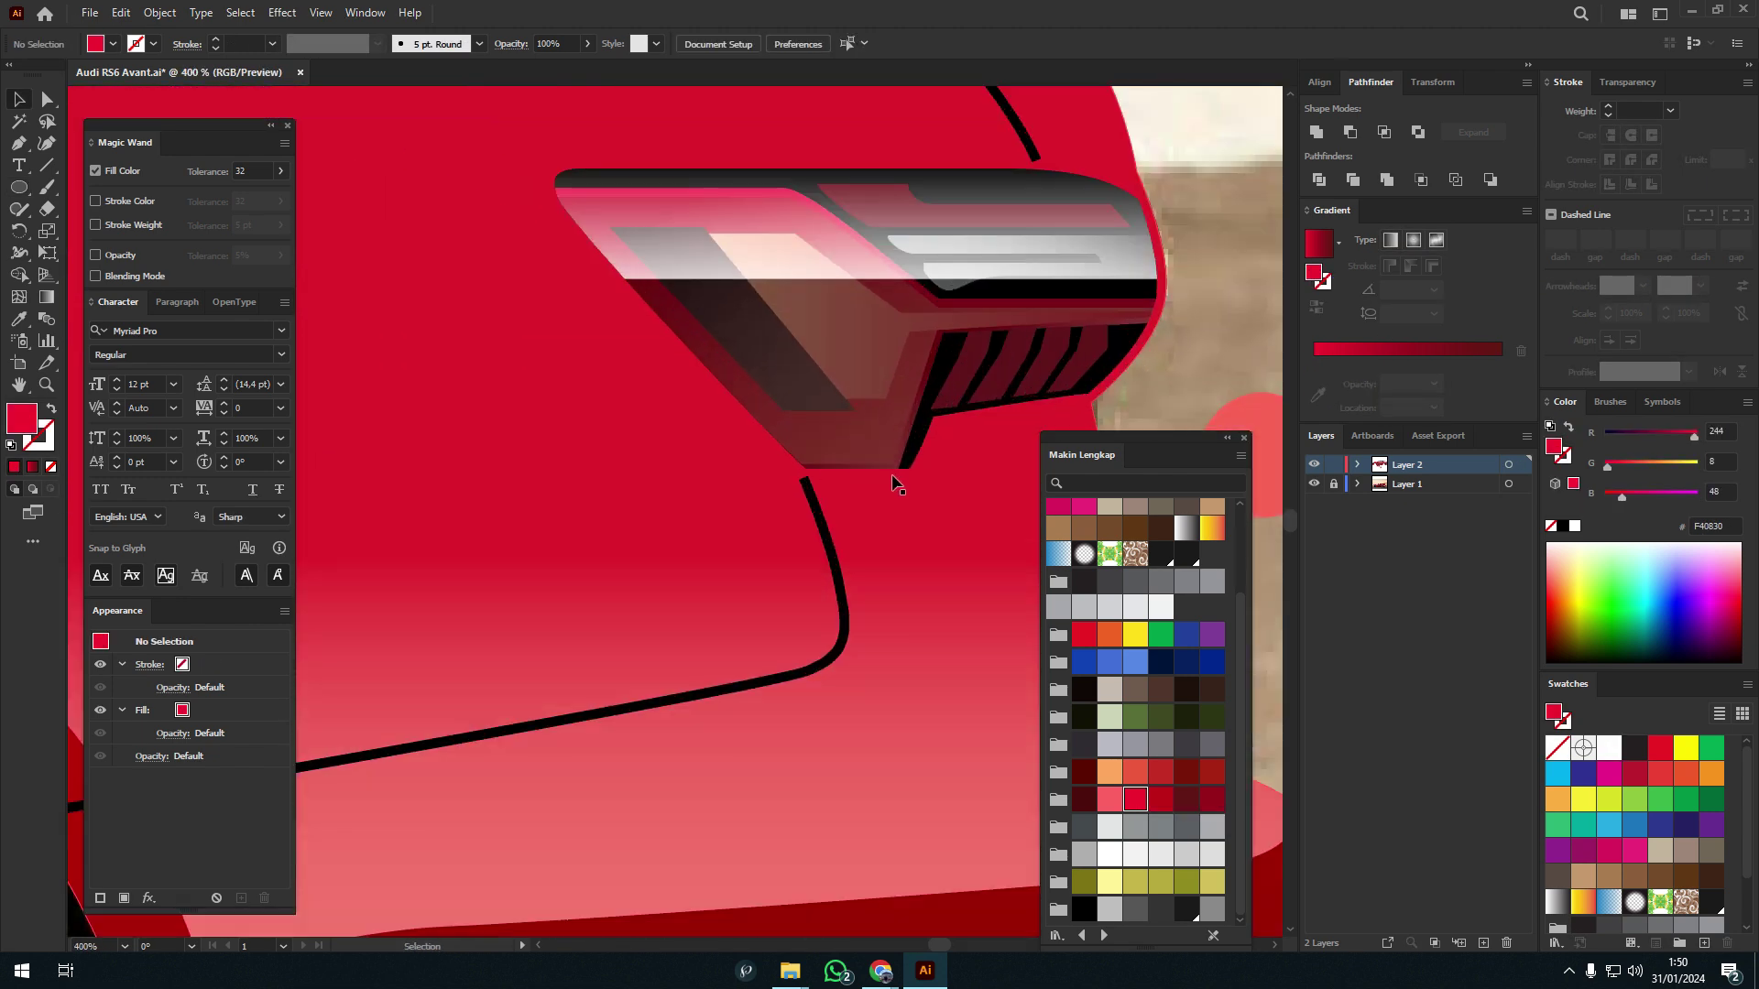
scroll(916, 522, "down", 2)
scroll(851, 522, "down", 2)
scroll(852, 353, "up", 2)
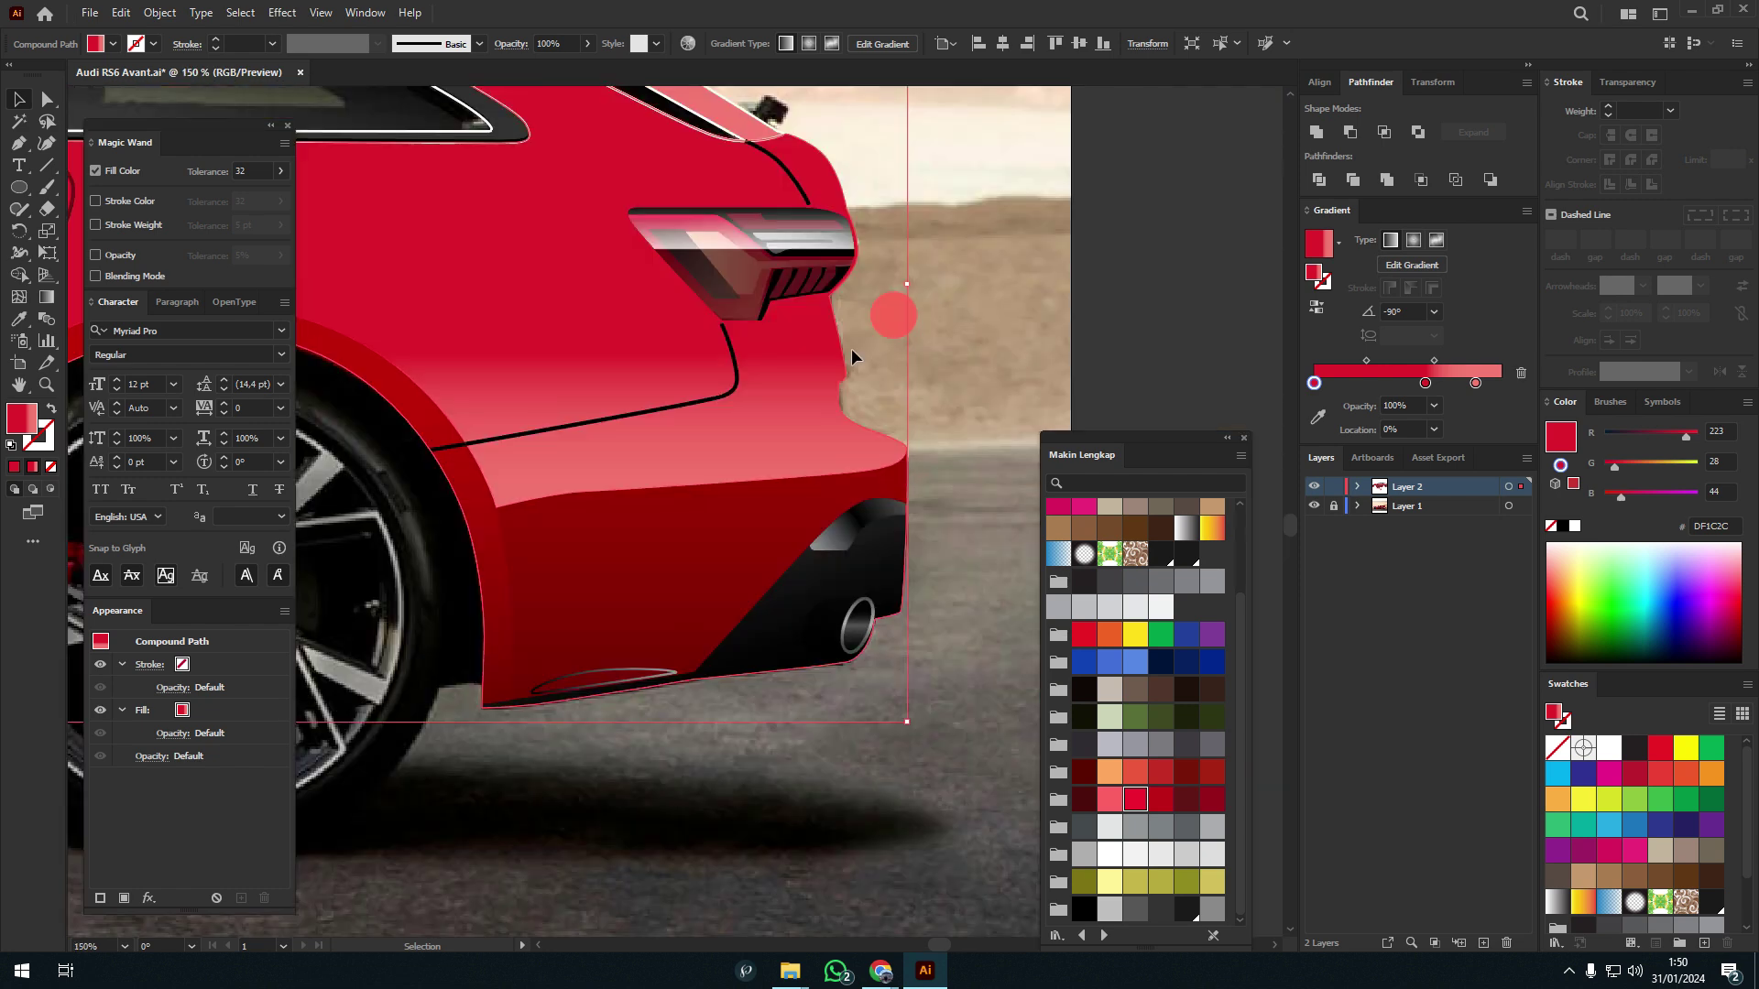
scroll(787, 412, "up", 1)
left_click(768, 457)
key("a")
left_click(814, 463)
scroll(699, 451, "up", 5)
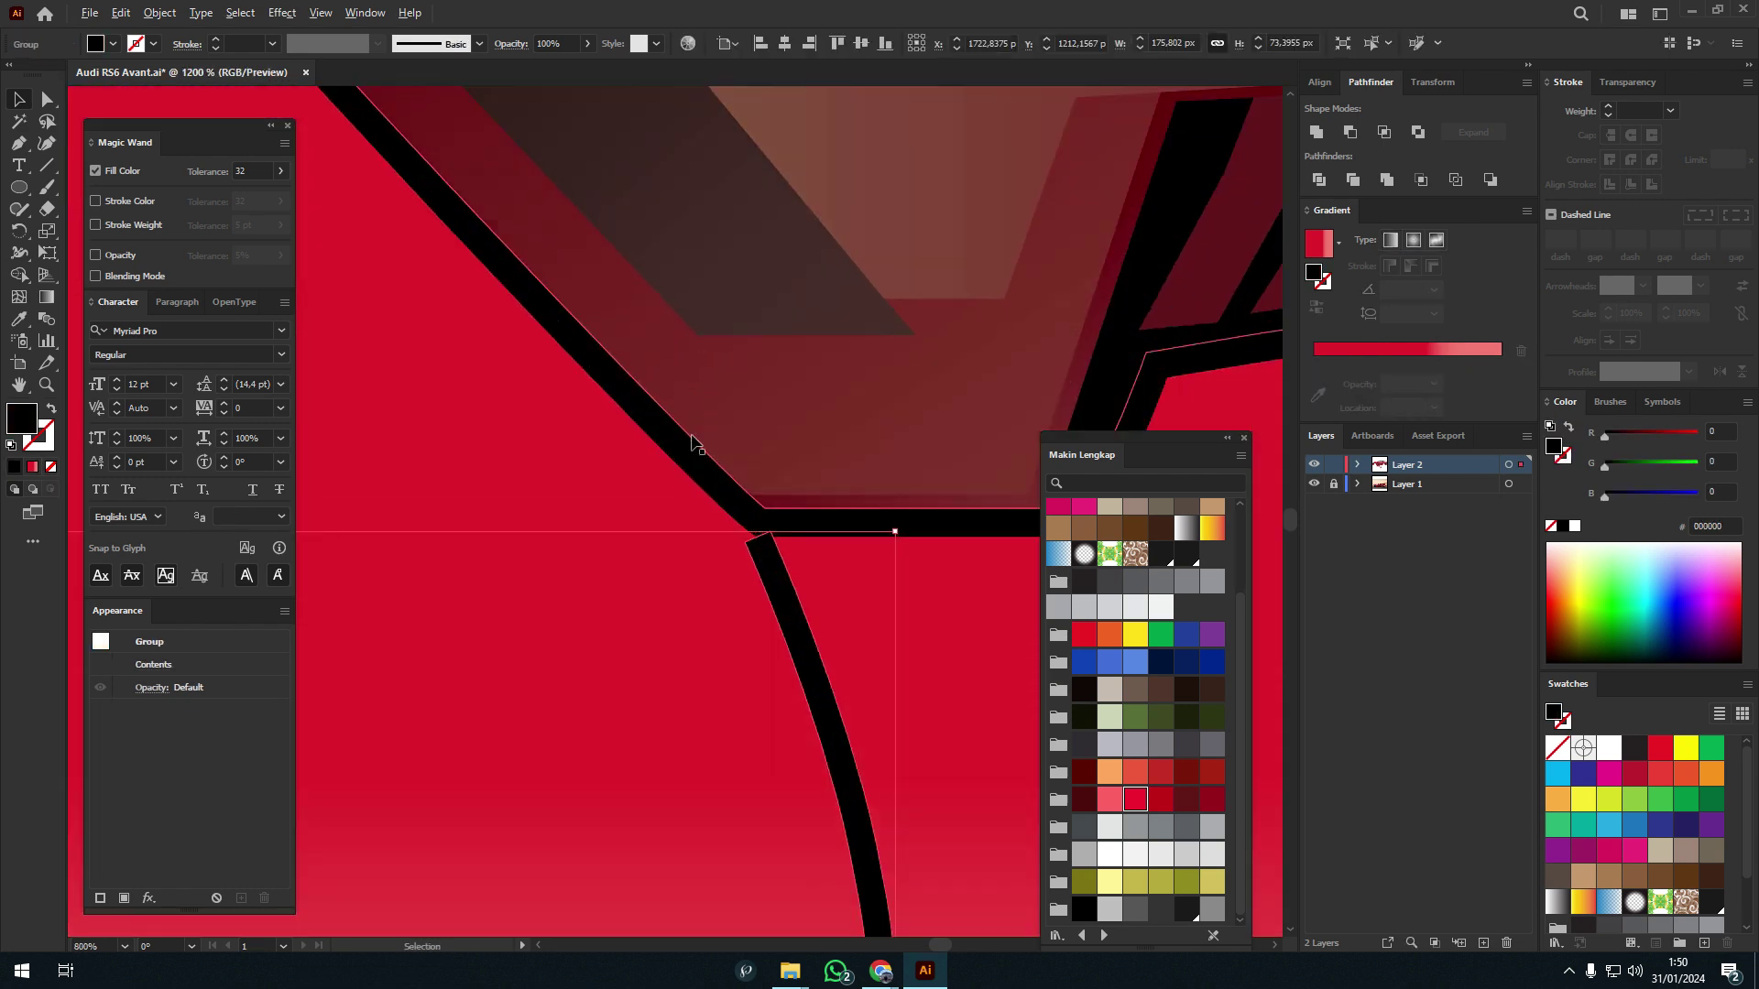
scroll(796, 607, "up", 3)
mouse_move(796, 606)
left_mouse_down()
mouse_move(888, 613)
mouse_move(778, 618)
left_mouse_up()
- Align the black bar's remaining end anchors with the red and white body edges
scroll(779, 618, "down", 5)
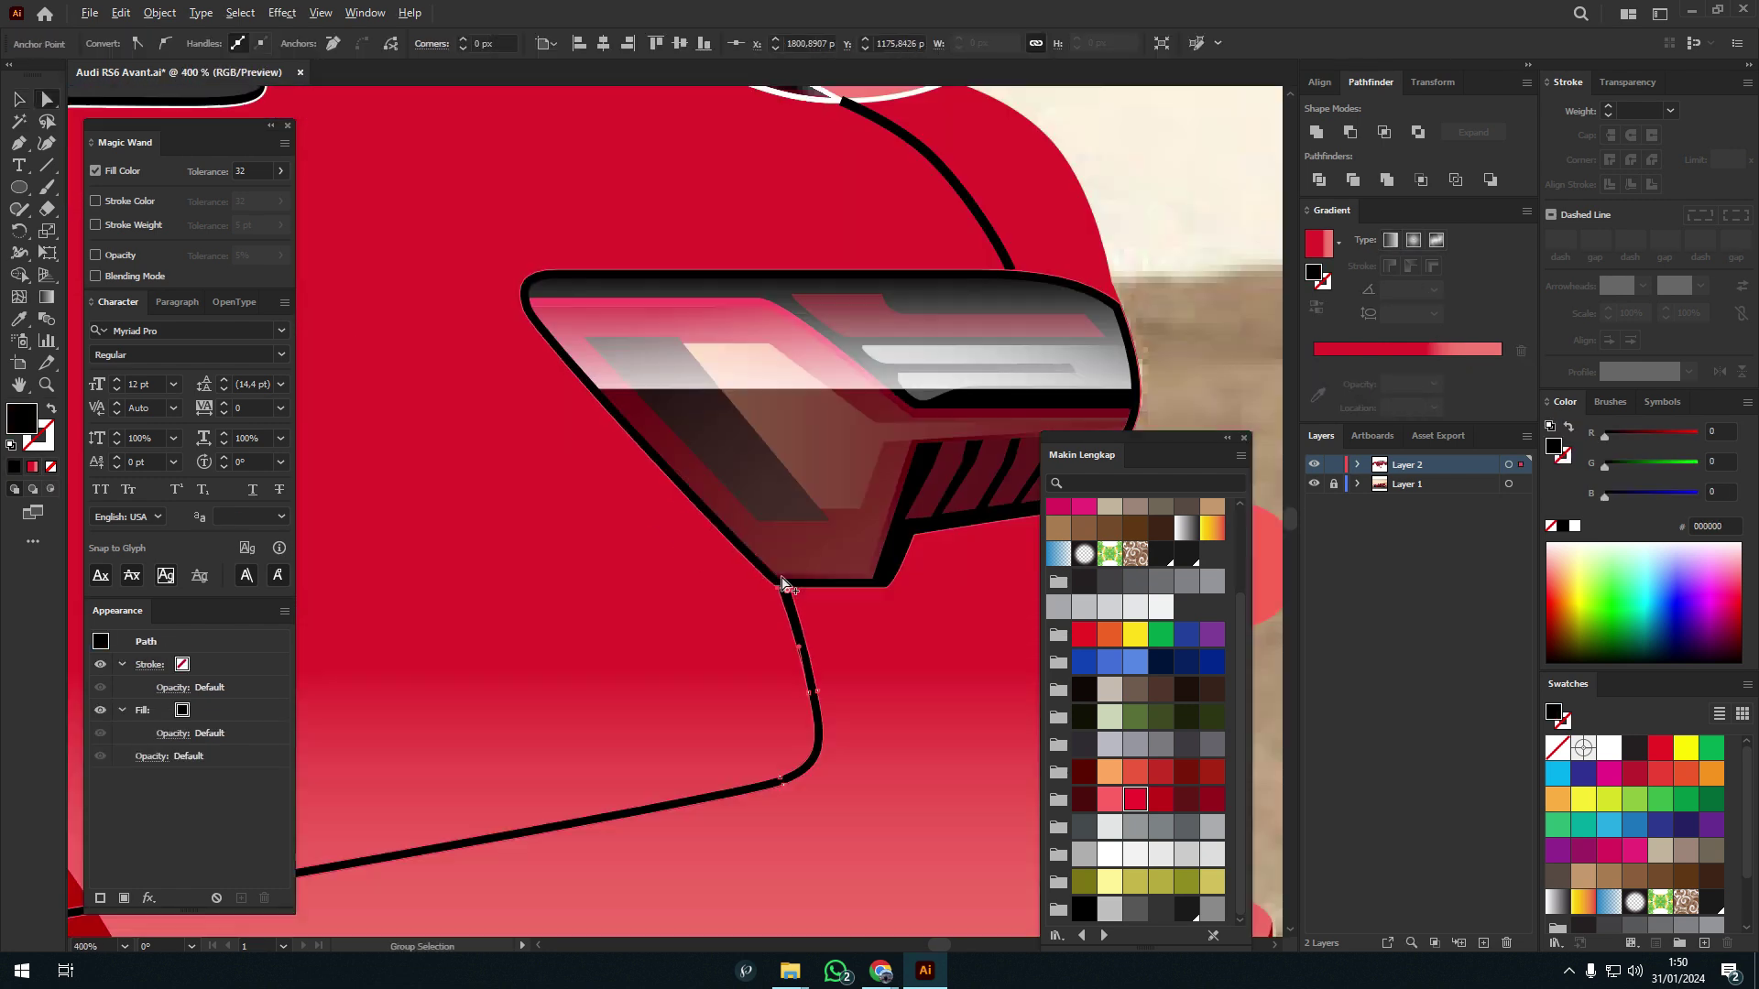
scroll(742, 614, "up", 4)
mouse_move(953, 431)
left_mouse_down()
mouse_move(953, 464)
mouse_move(884, 452)
left_mouse_up()
scroll(930, 498, "down", 3)
scroll(868, 322, "up", 3)
scroll(804, 503, "up", 4)
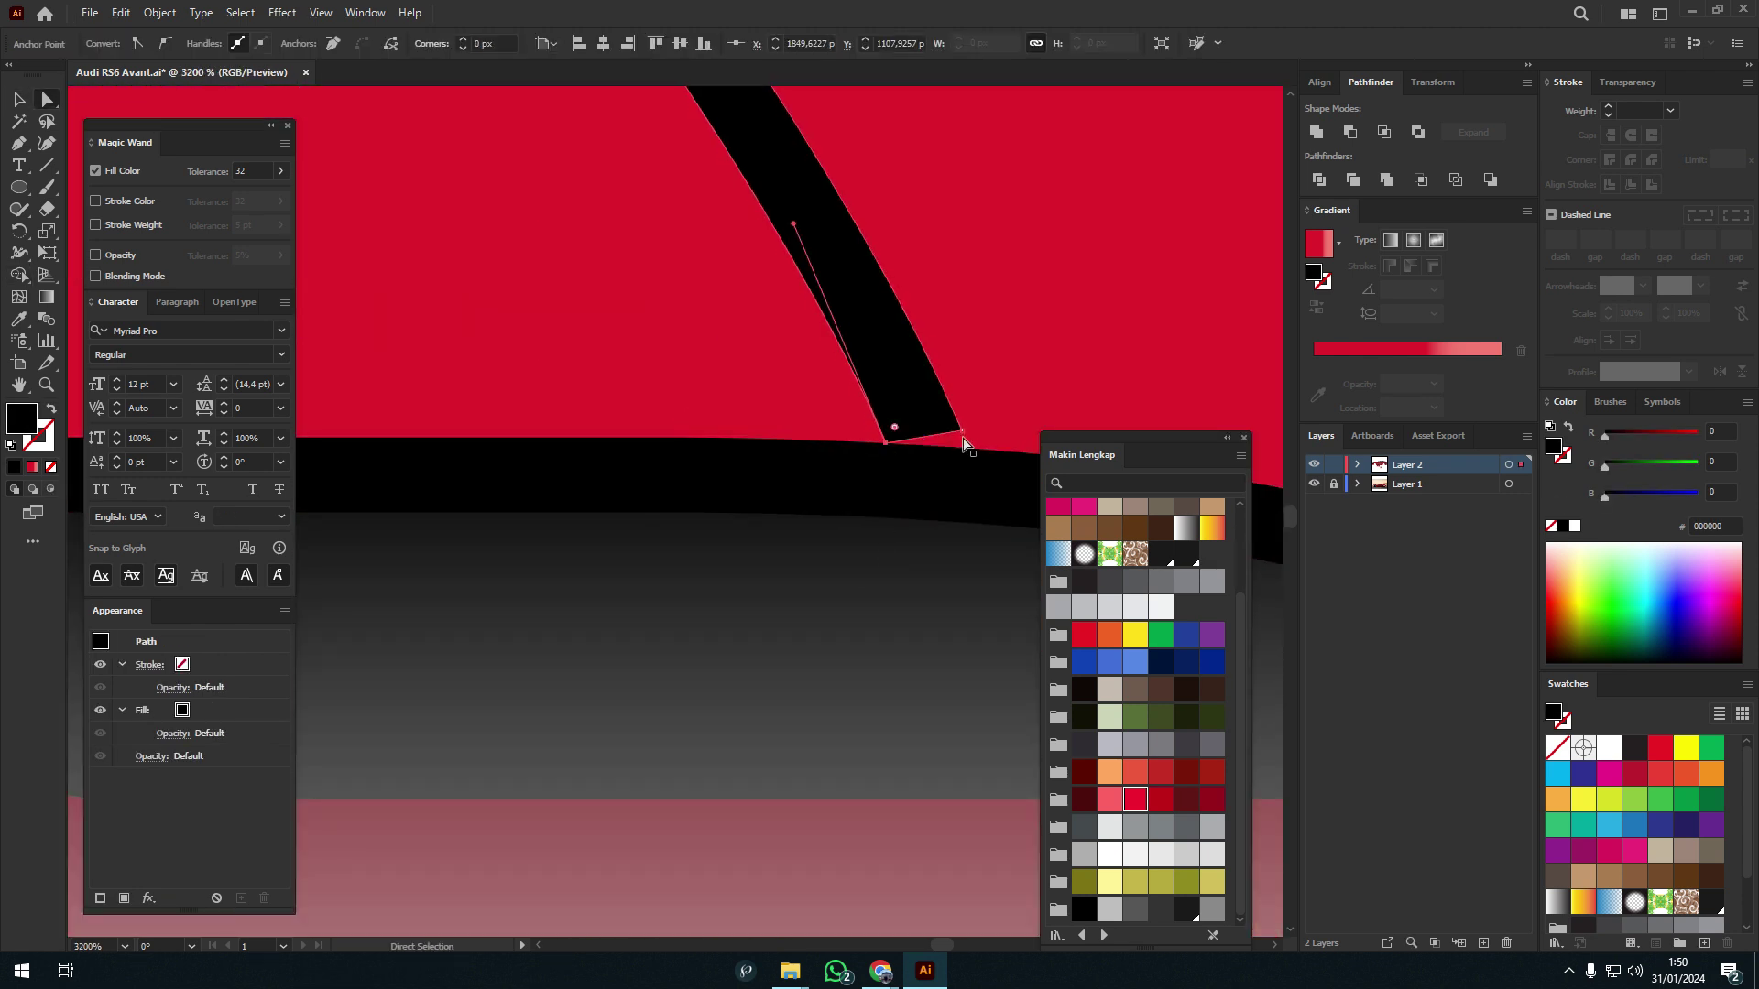
scroll(976, 458, "down", 3)
scroll(556, 401, "up", 3)
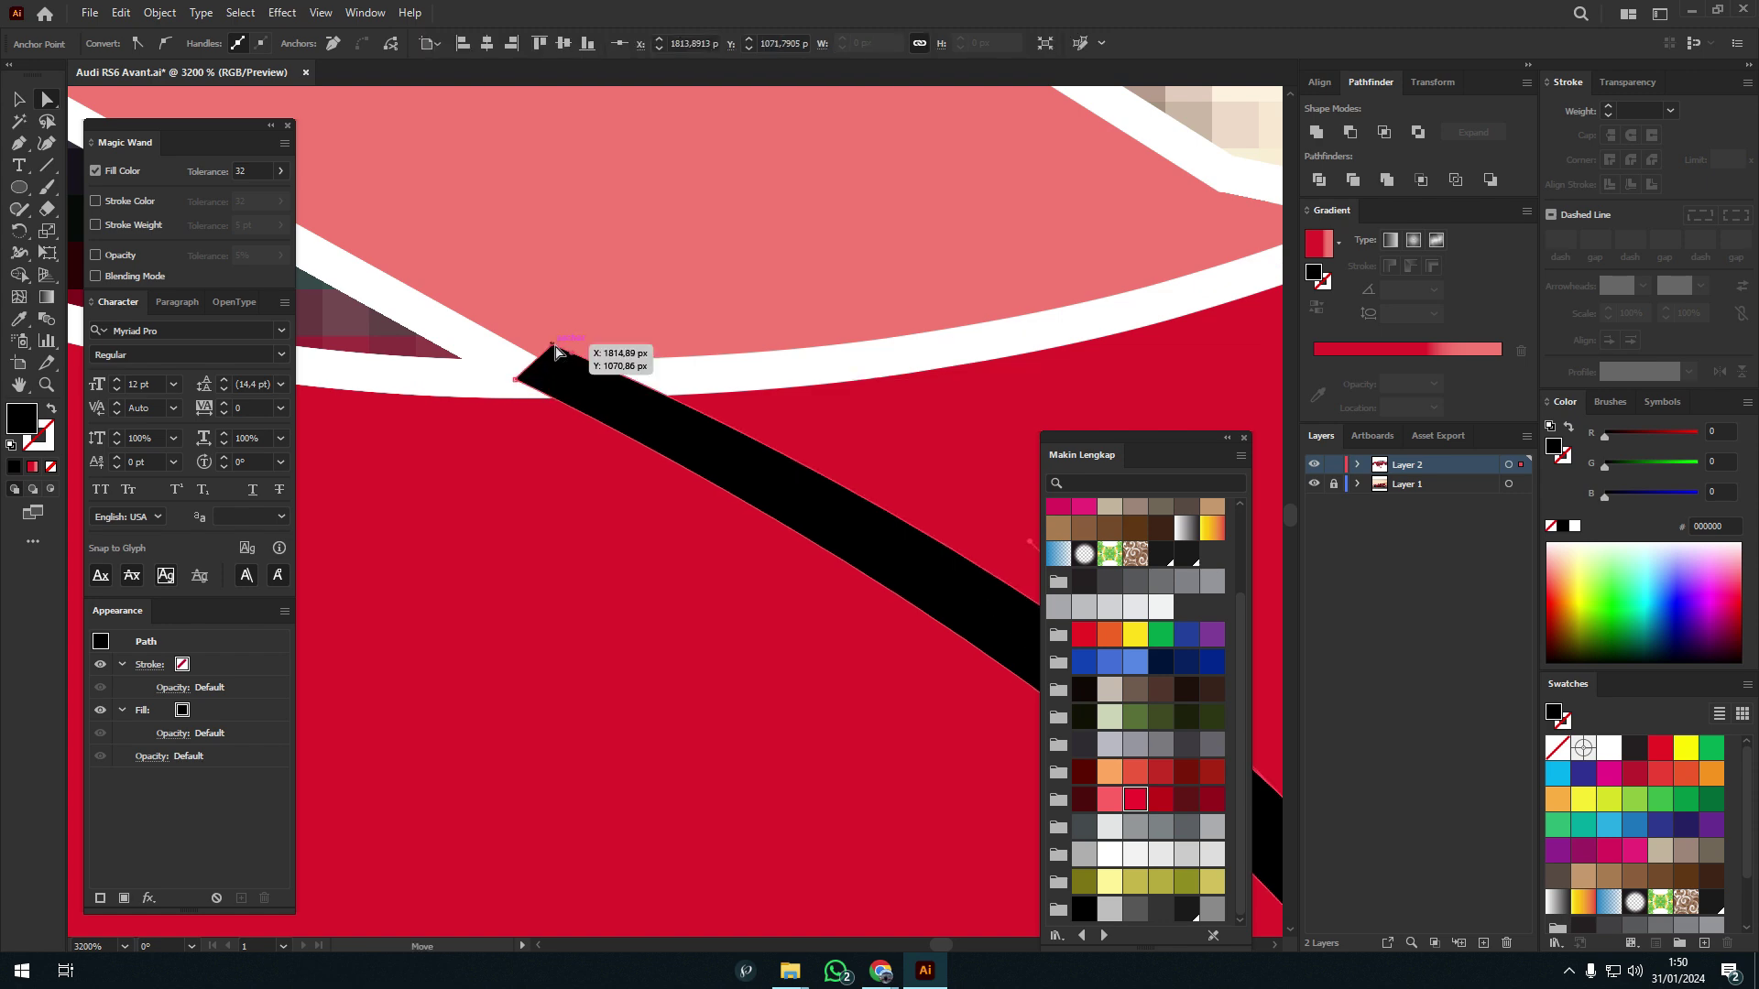
left_click_drag(622, 389, 623, 390)
scroll(926, 322, "down", 3)
scroll(726, 421, "up", 2)
scroll(727, 420, "up", 2)
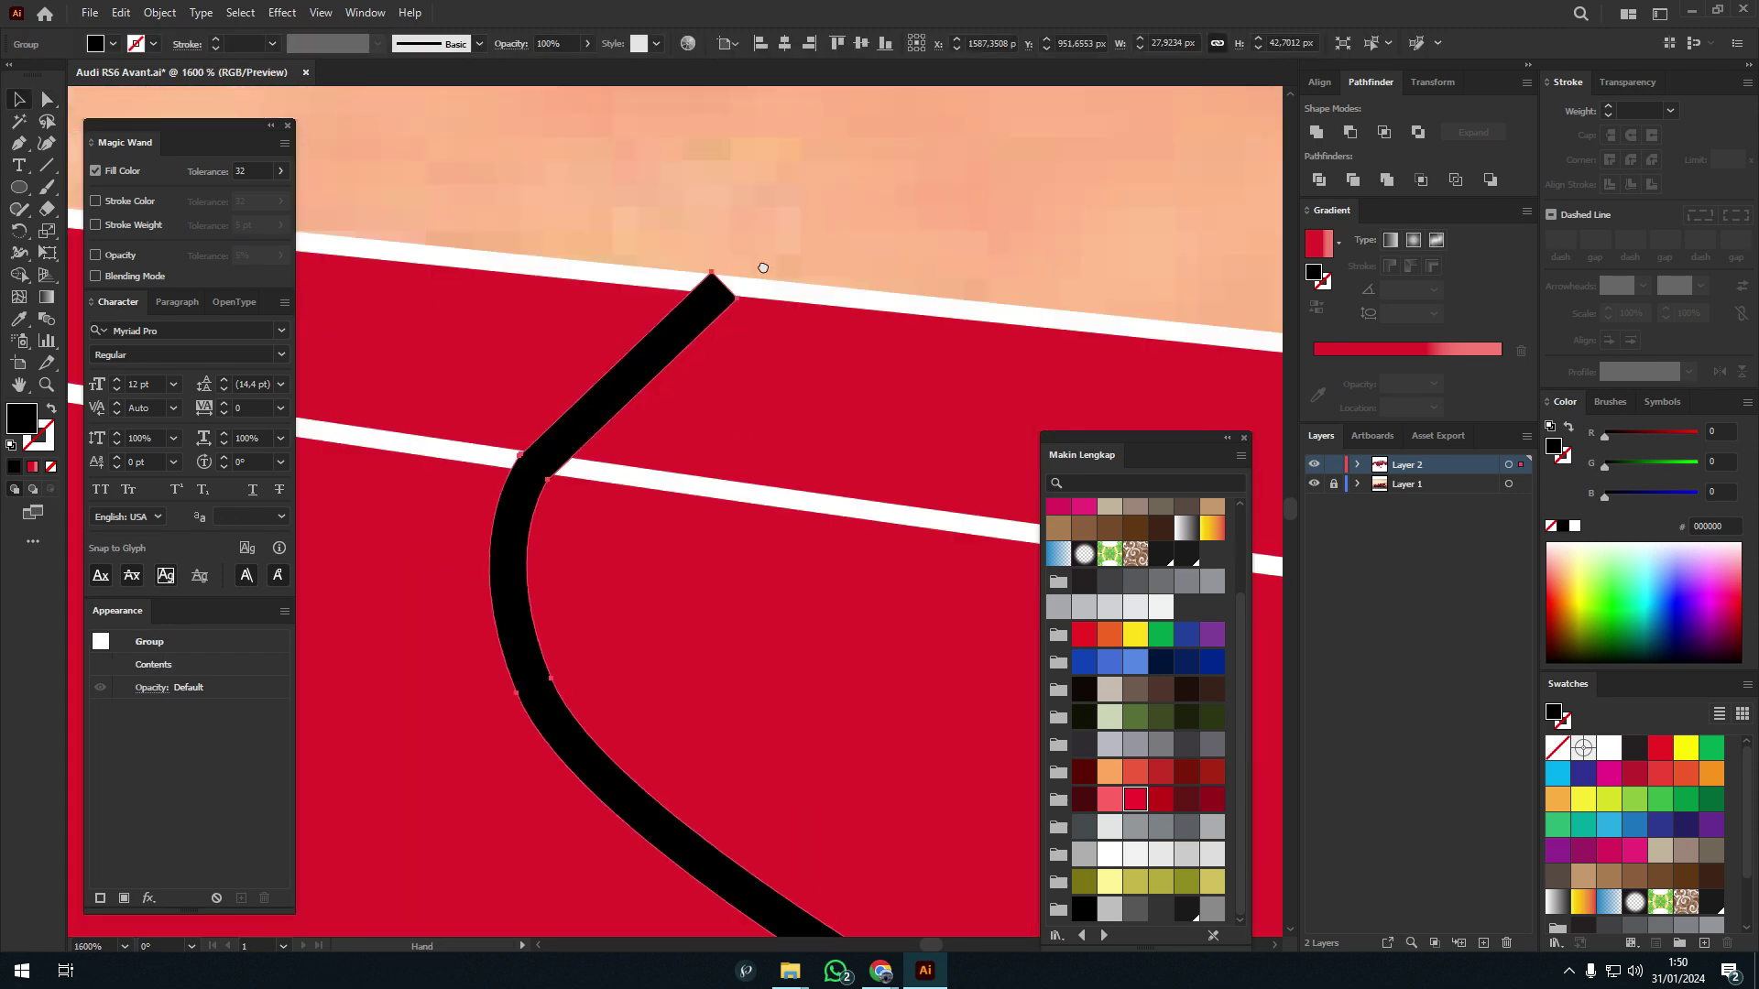
left_click_drag(769, 264, 932, 535)
scroll(779, 234, "down", 2)
scroll(797, 403, "up", 3)
scroll(932, 535, "up", 1)
scroll(900, 357, "down", 3)
- Copy the dark gradient fill onto the window pillar with the Eyedropper
scroll(931, 316, "down", 3)
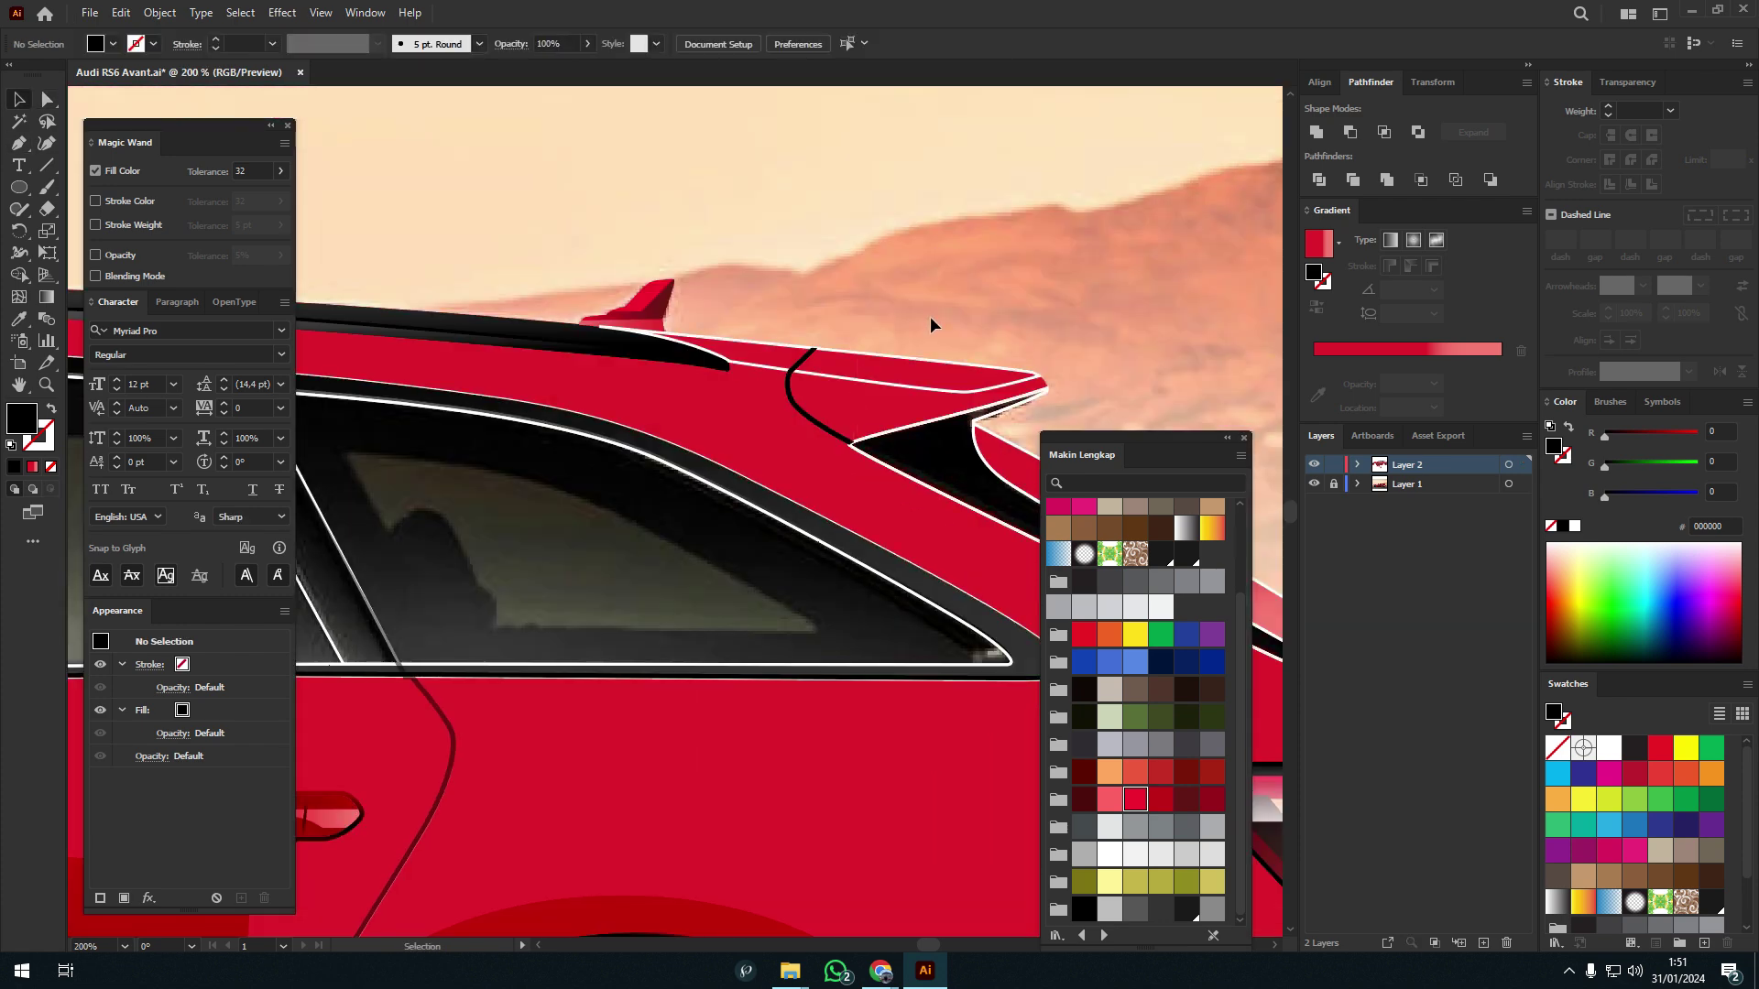
scroll(824, 348, "down", 2)
key("i")
scroll(586, 265, "up", 2)
left_click(858, 383)
key("v")
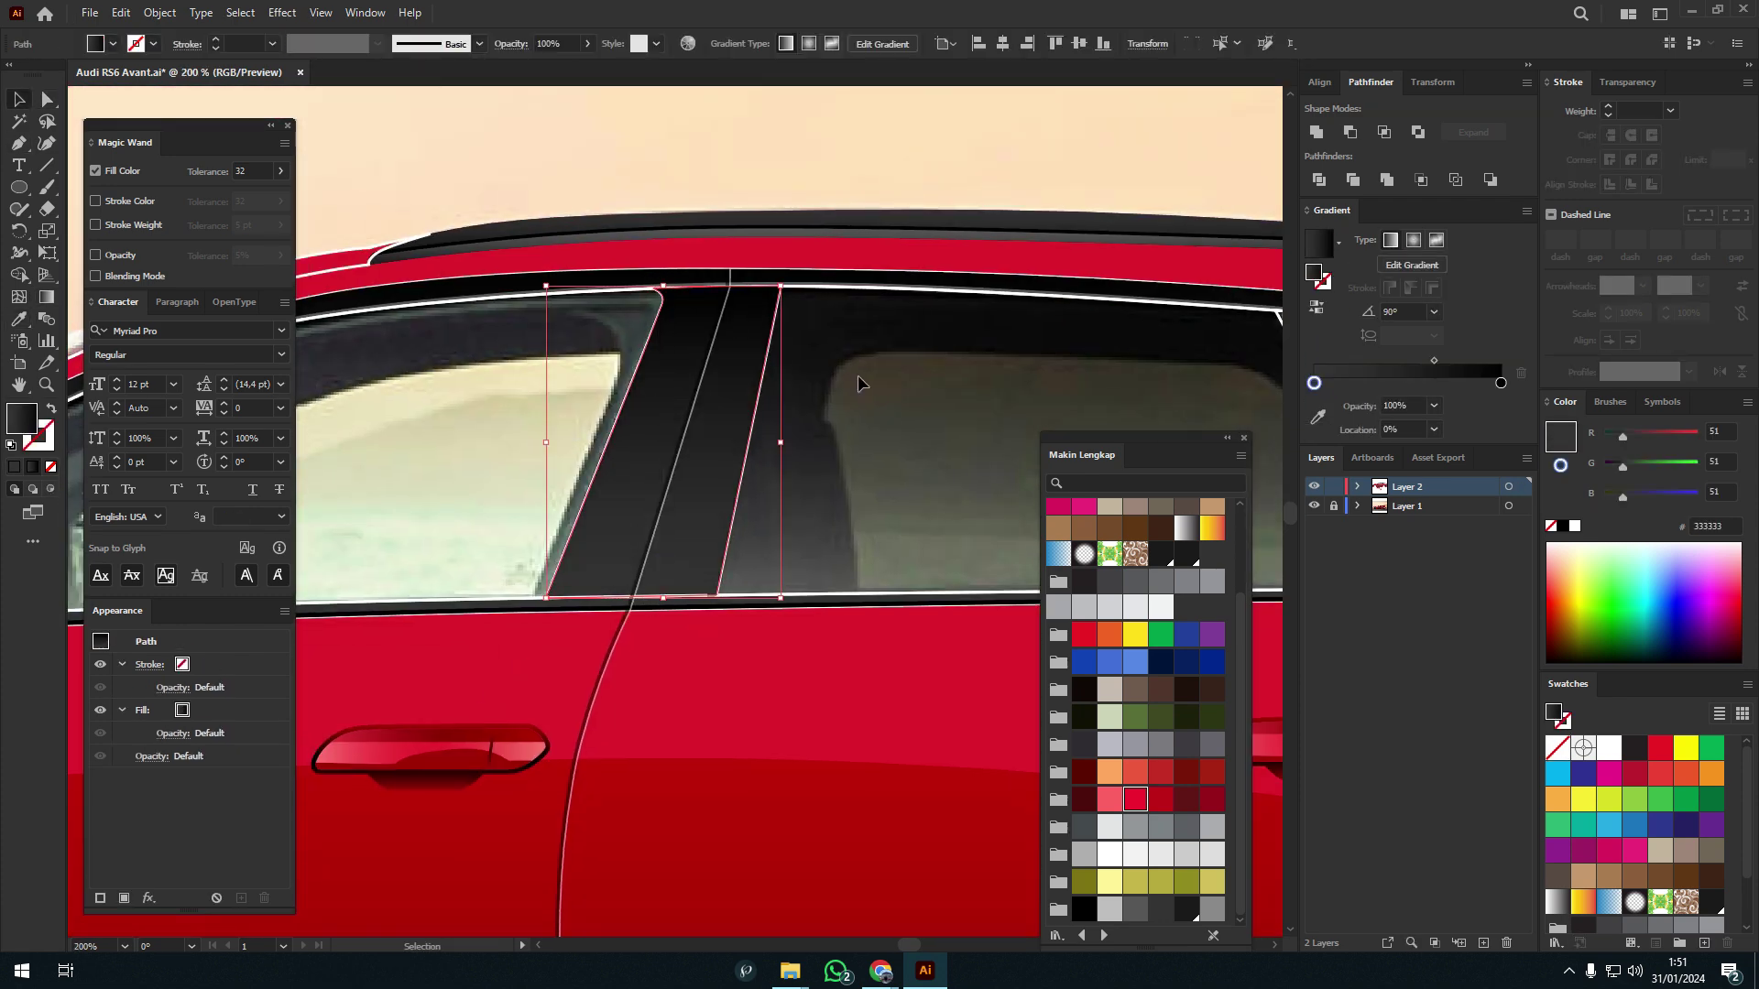
- Duplicate the pillar shape slightly to the side, then deselect it
scroll(749, 499, "down", 1)
scroll(742, 477, "up", 1)
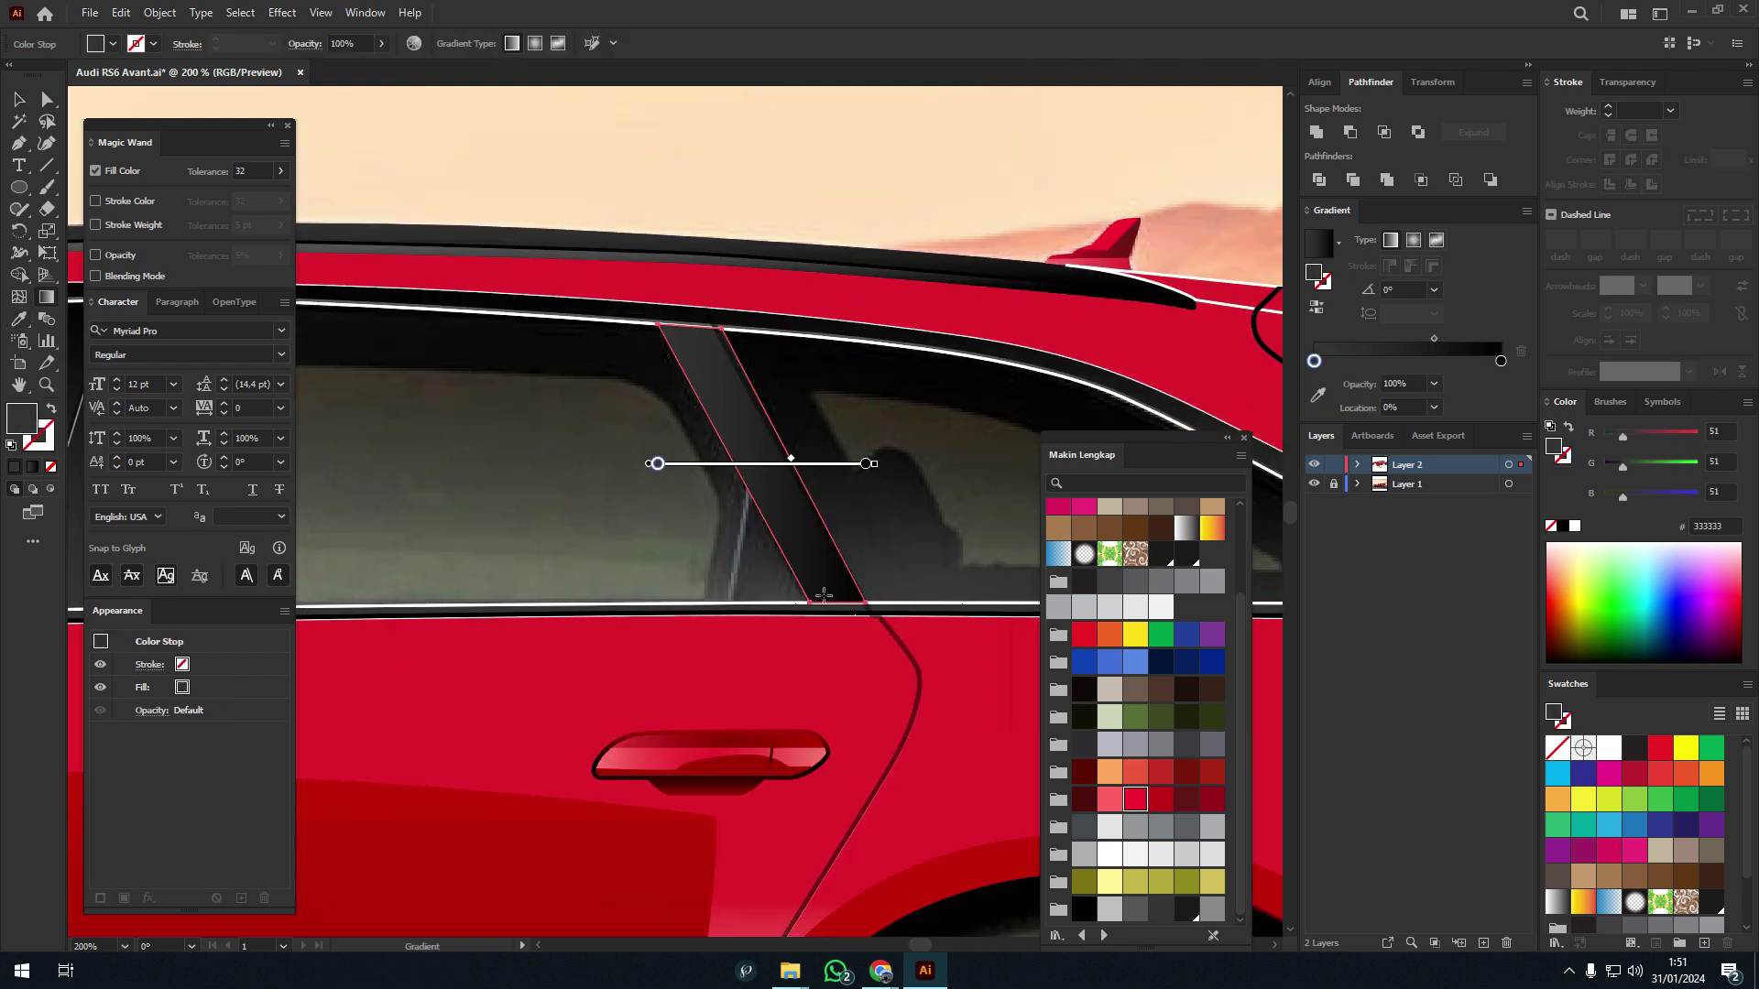
scroll(736, 457, "down", 1)
scroll(733, 366, "up", 2)
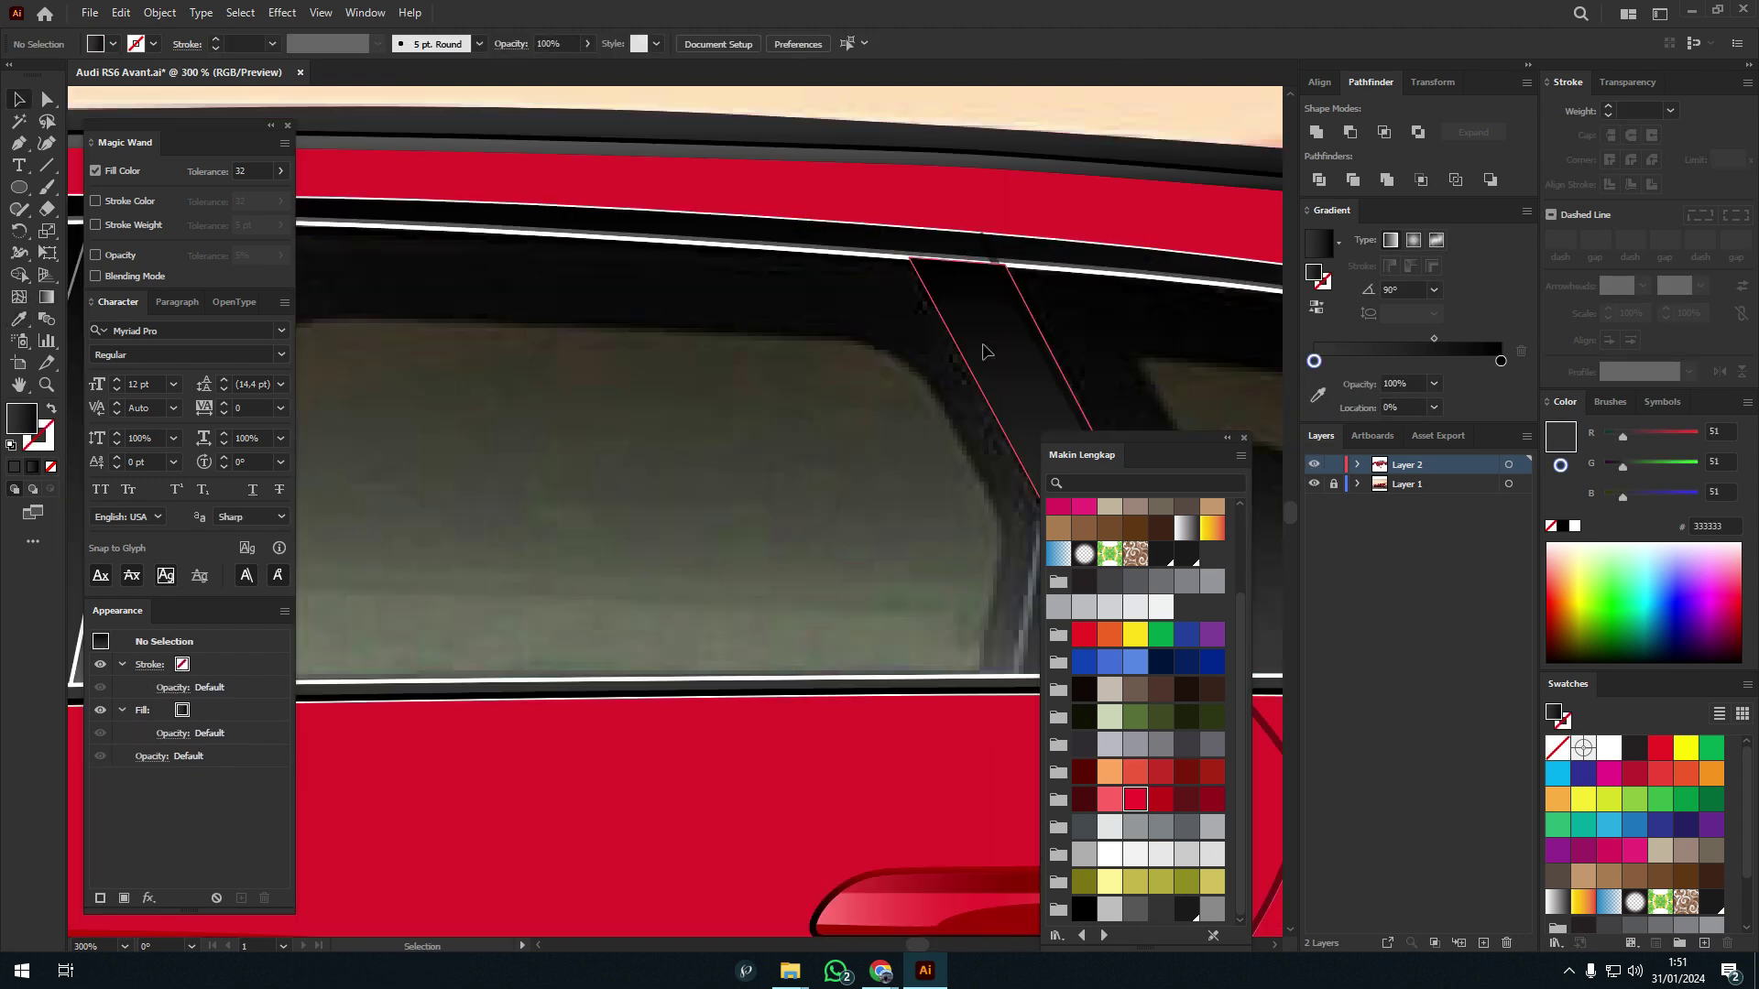
scroll(727, 352, "up", 2)
mouse_move(711, 350)
left_mouse_down()
mouse_move(727, 350)
mouse_move(689, 362)
left_mouse_up()
scroll(614, 344, "down", 4)
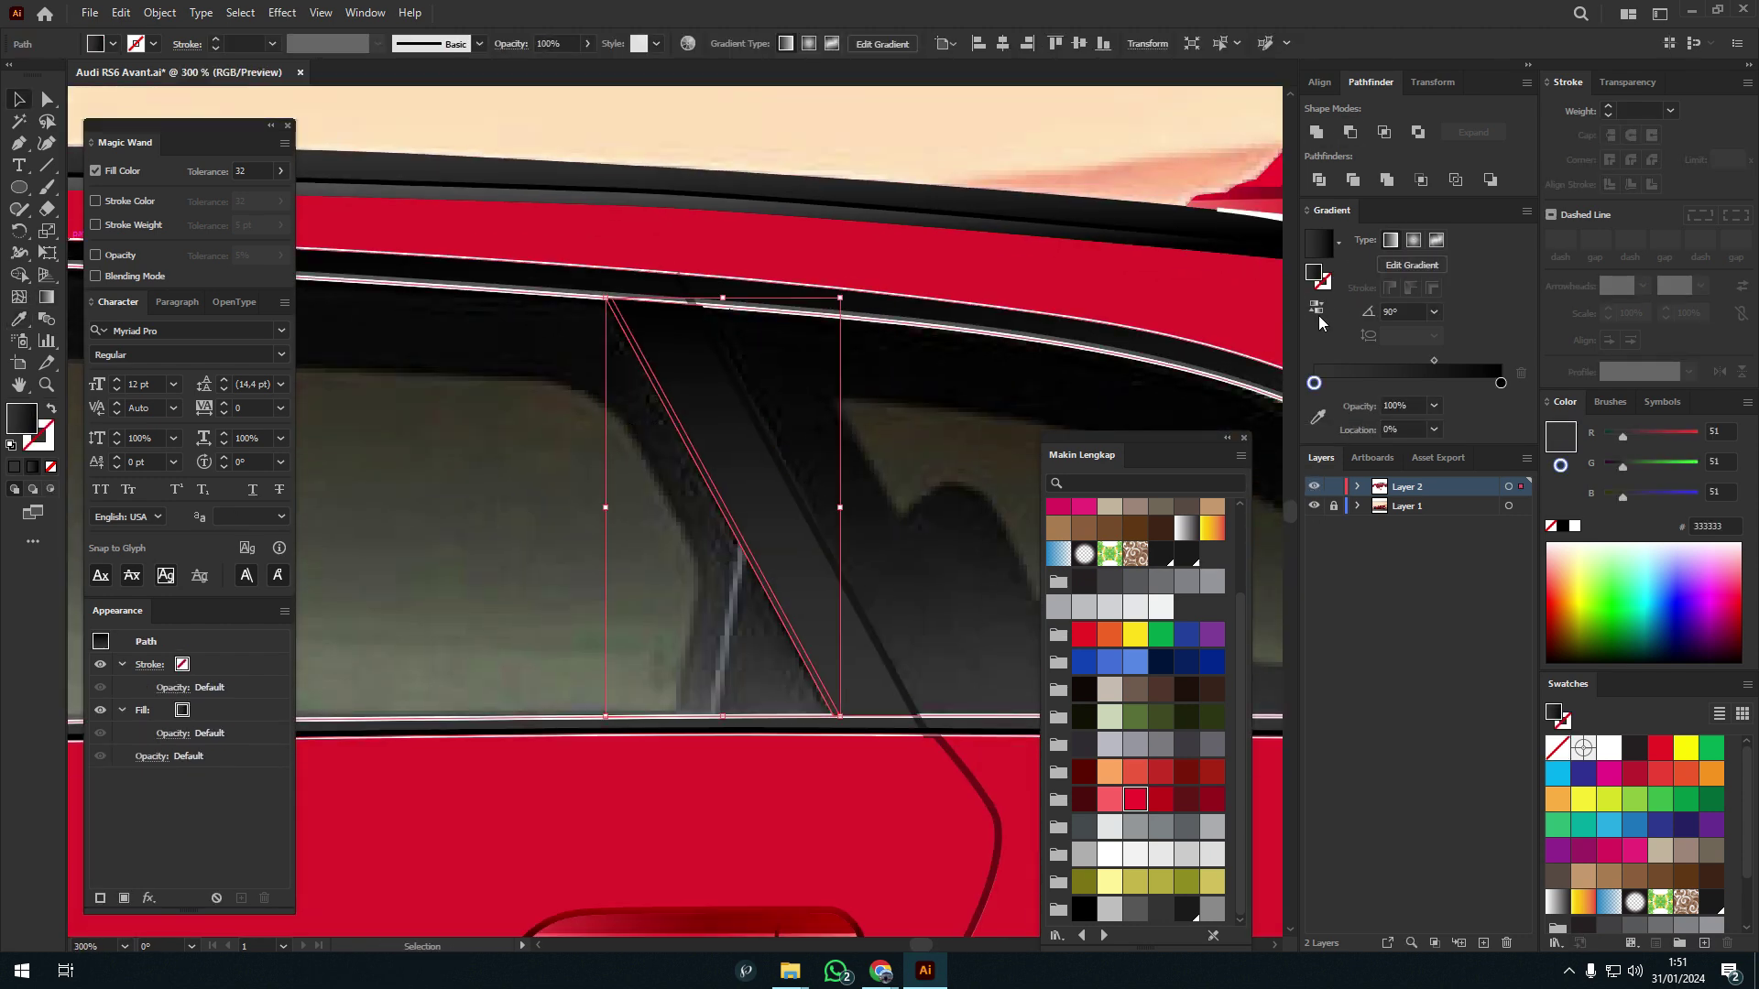
scroll(574, 425, "down", 3)
left_click(573, 425)
scroll(796, 378, "up", 1)
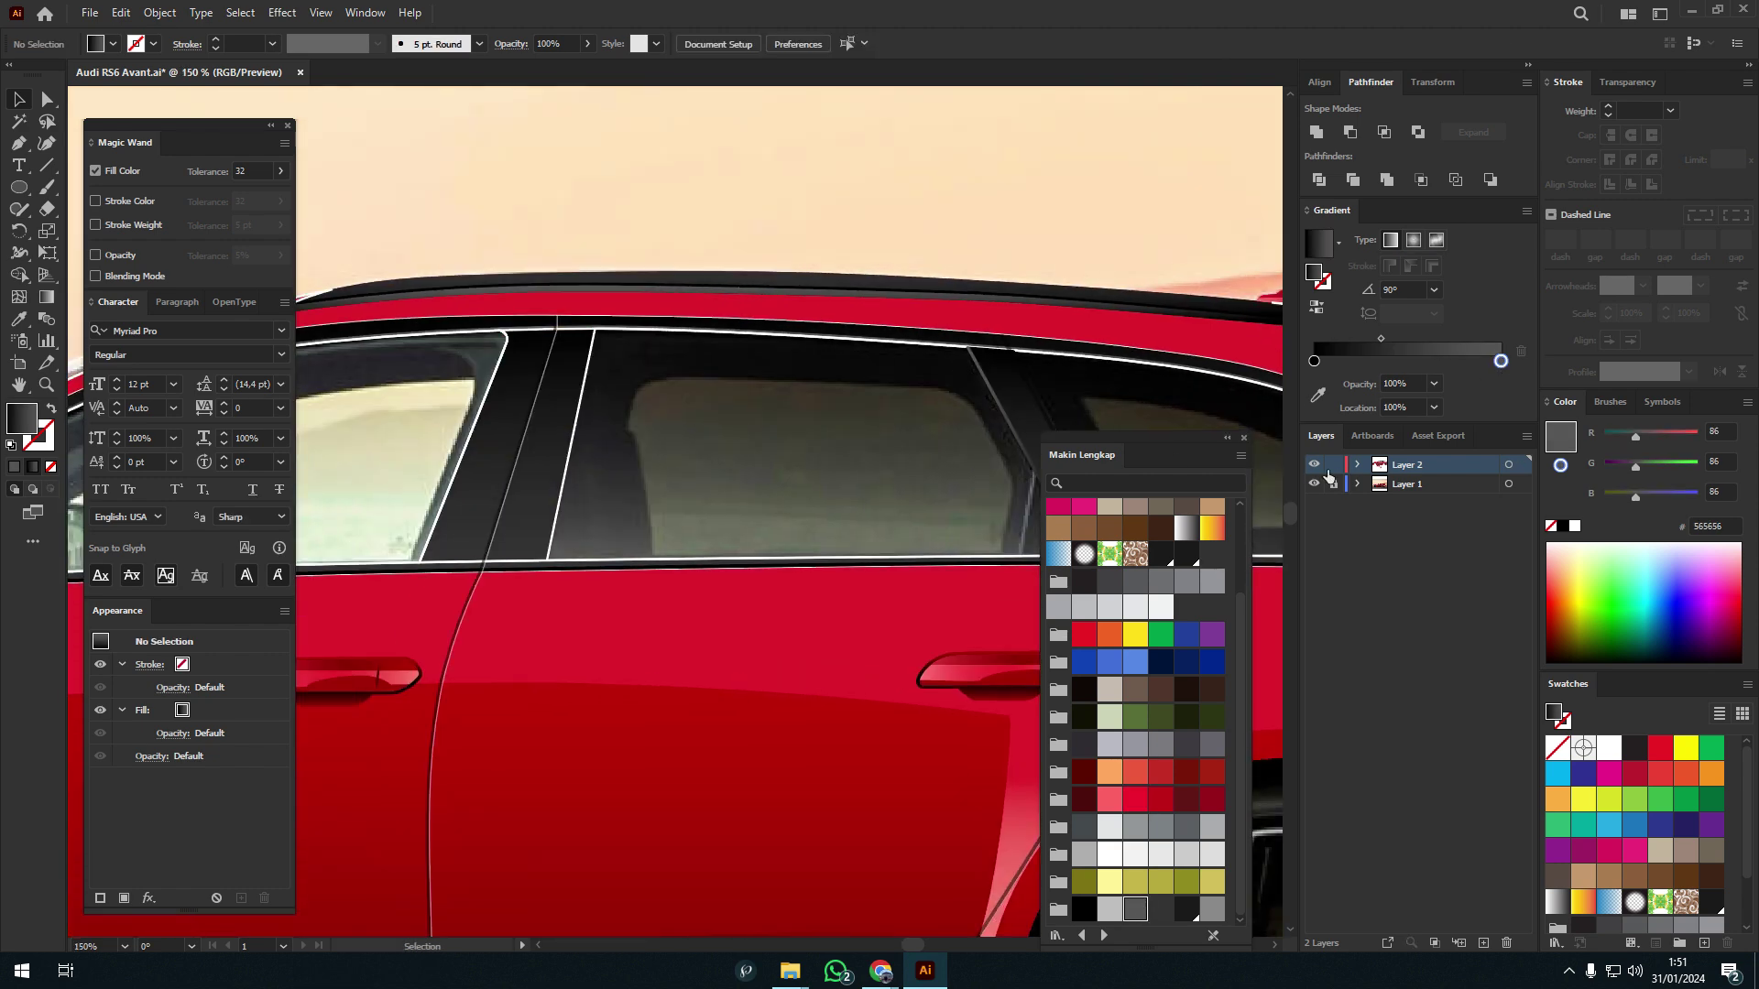
scroll(796, 378, "down", 3)
- Draw a curved highlight above the exhaust on the rear bumper and give it a grey gradient
scroll(926, 452, "up", 4)
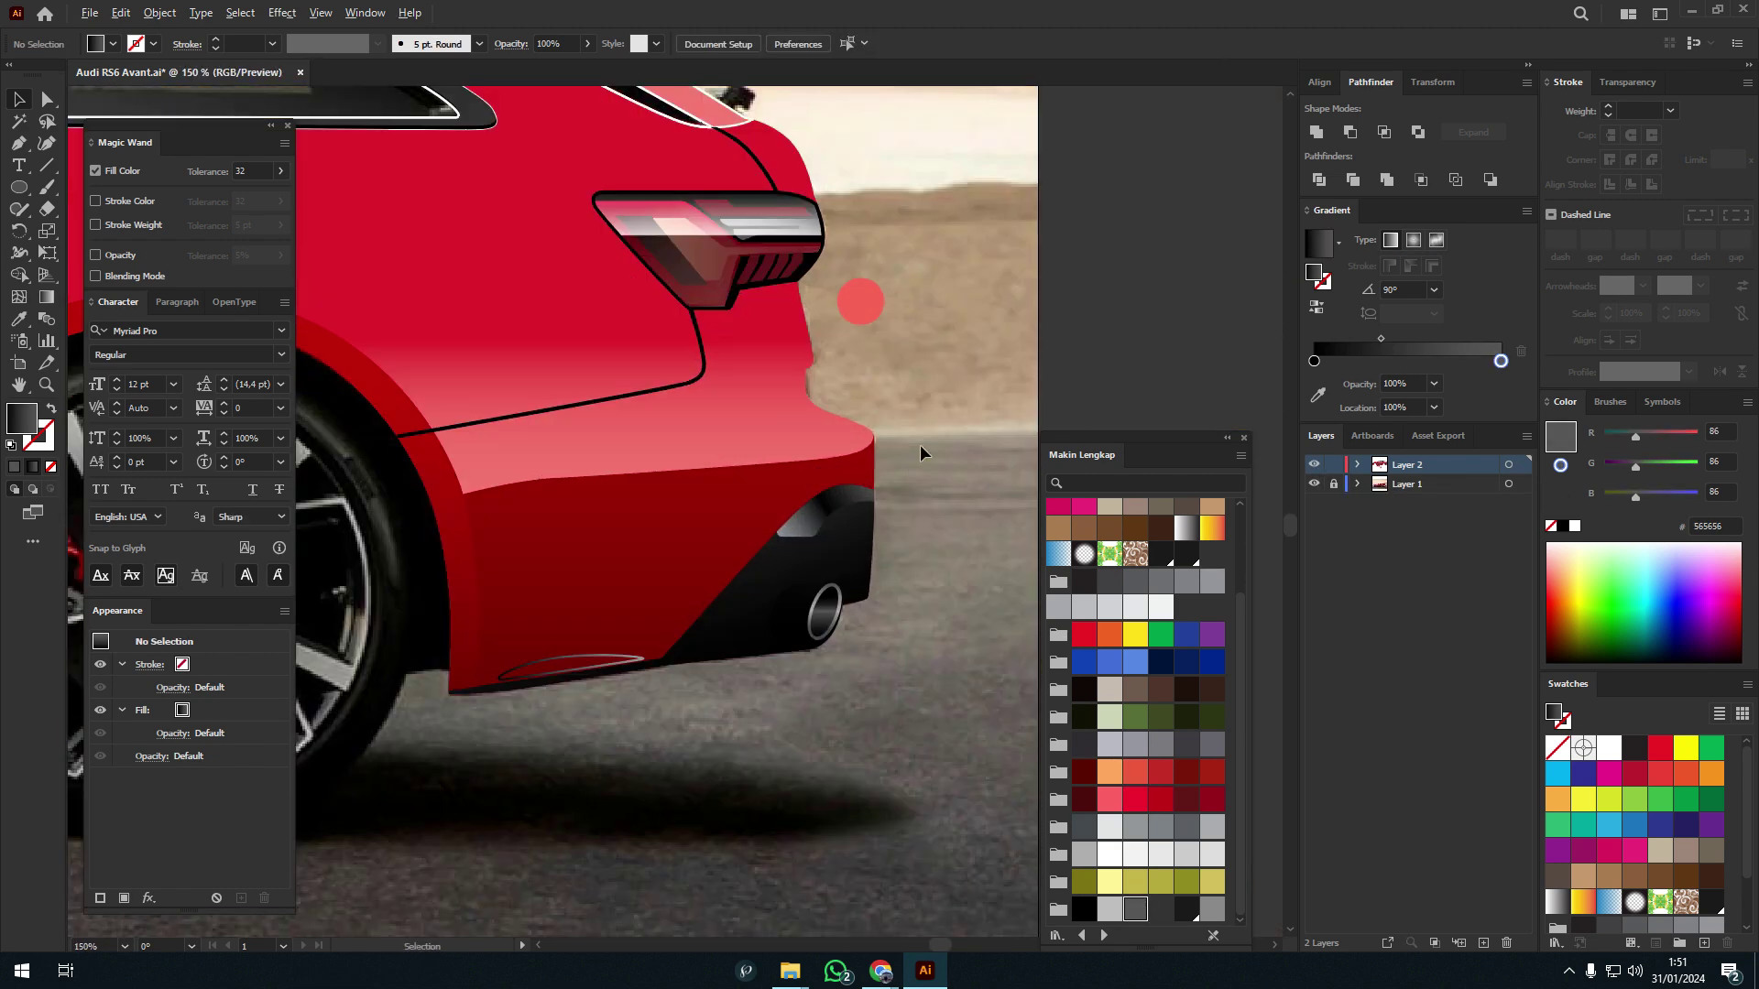
scroll(926, 451, "down", 1)
left_click(1312, 464)
scroll(696, 641, "up", 3)
scroll(697, 641, "up", 3)
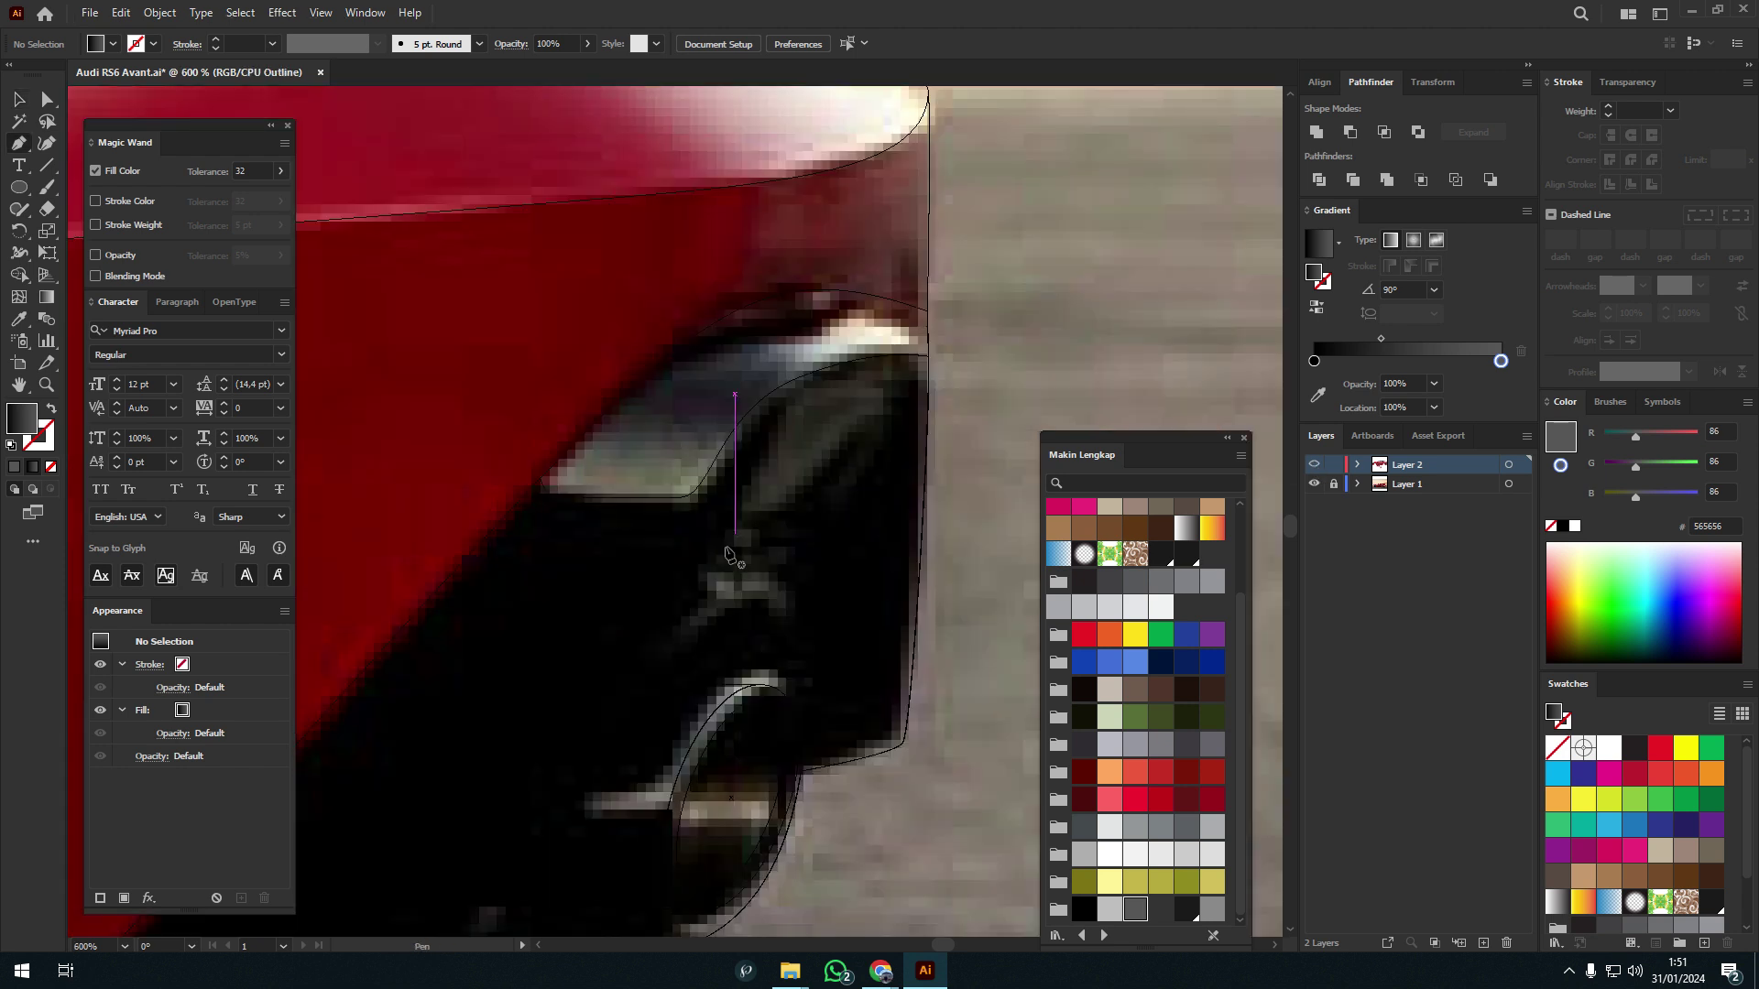
key("p")
left_click(668, 651)
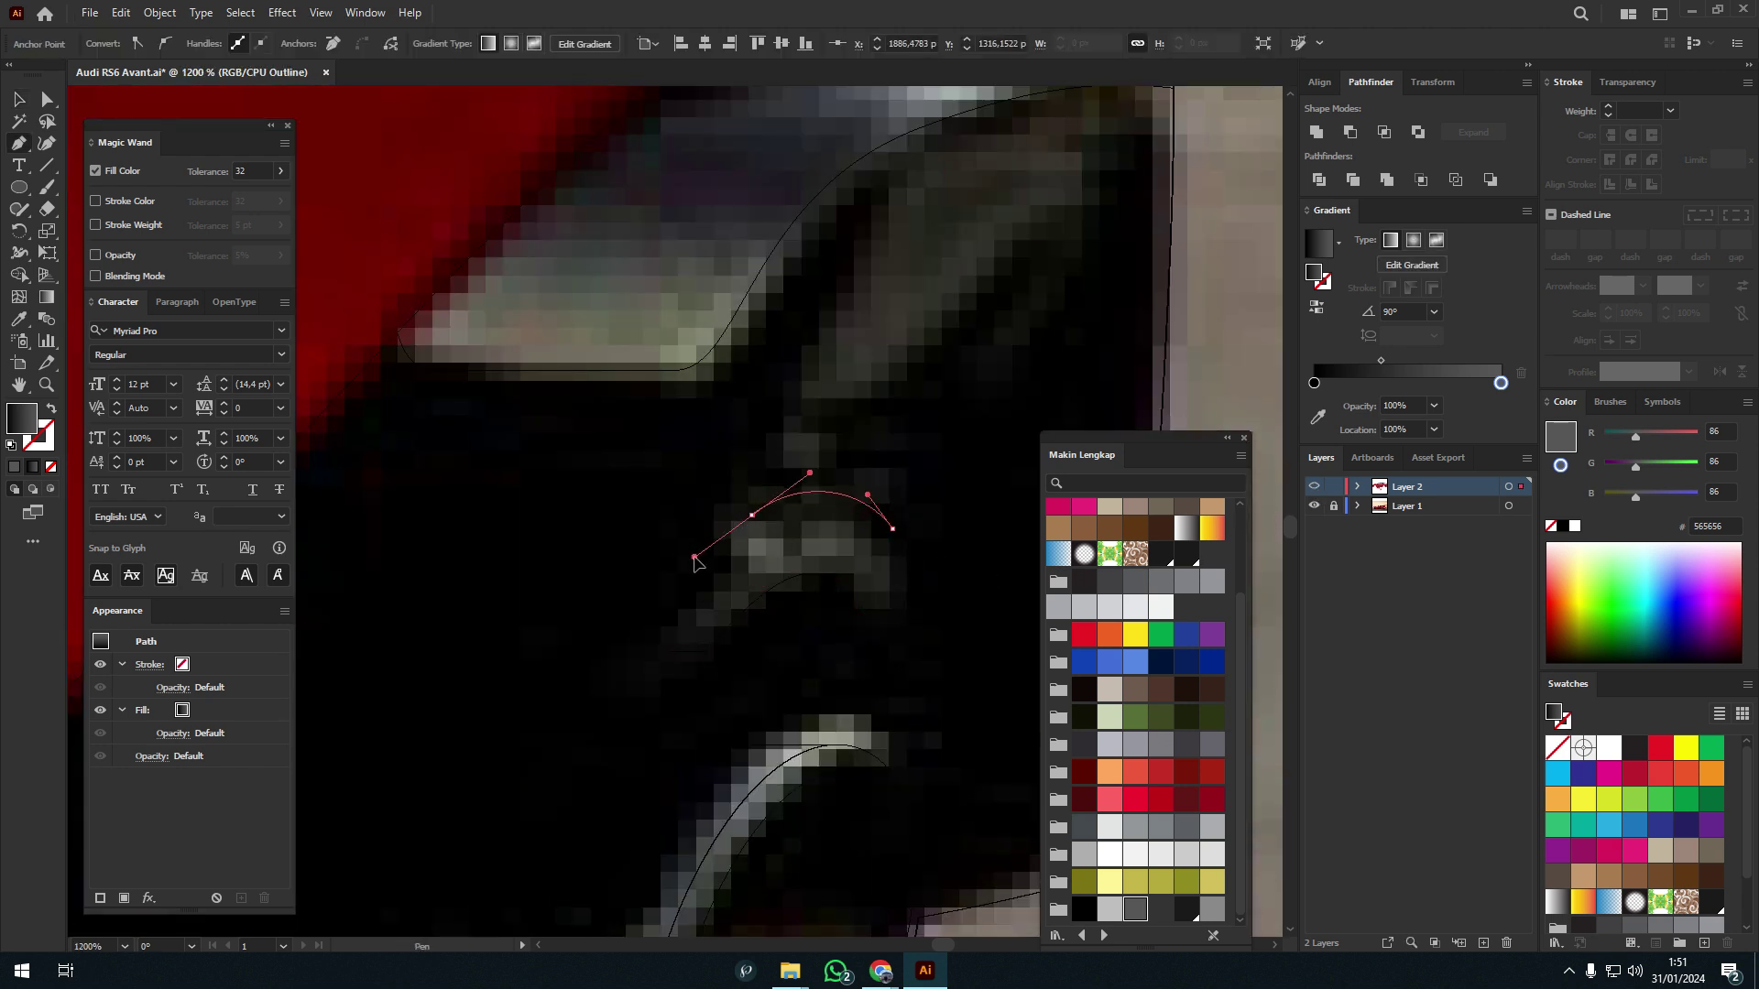
left_click_drag(777, 530, 804, 525)
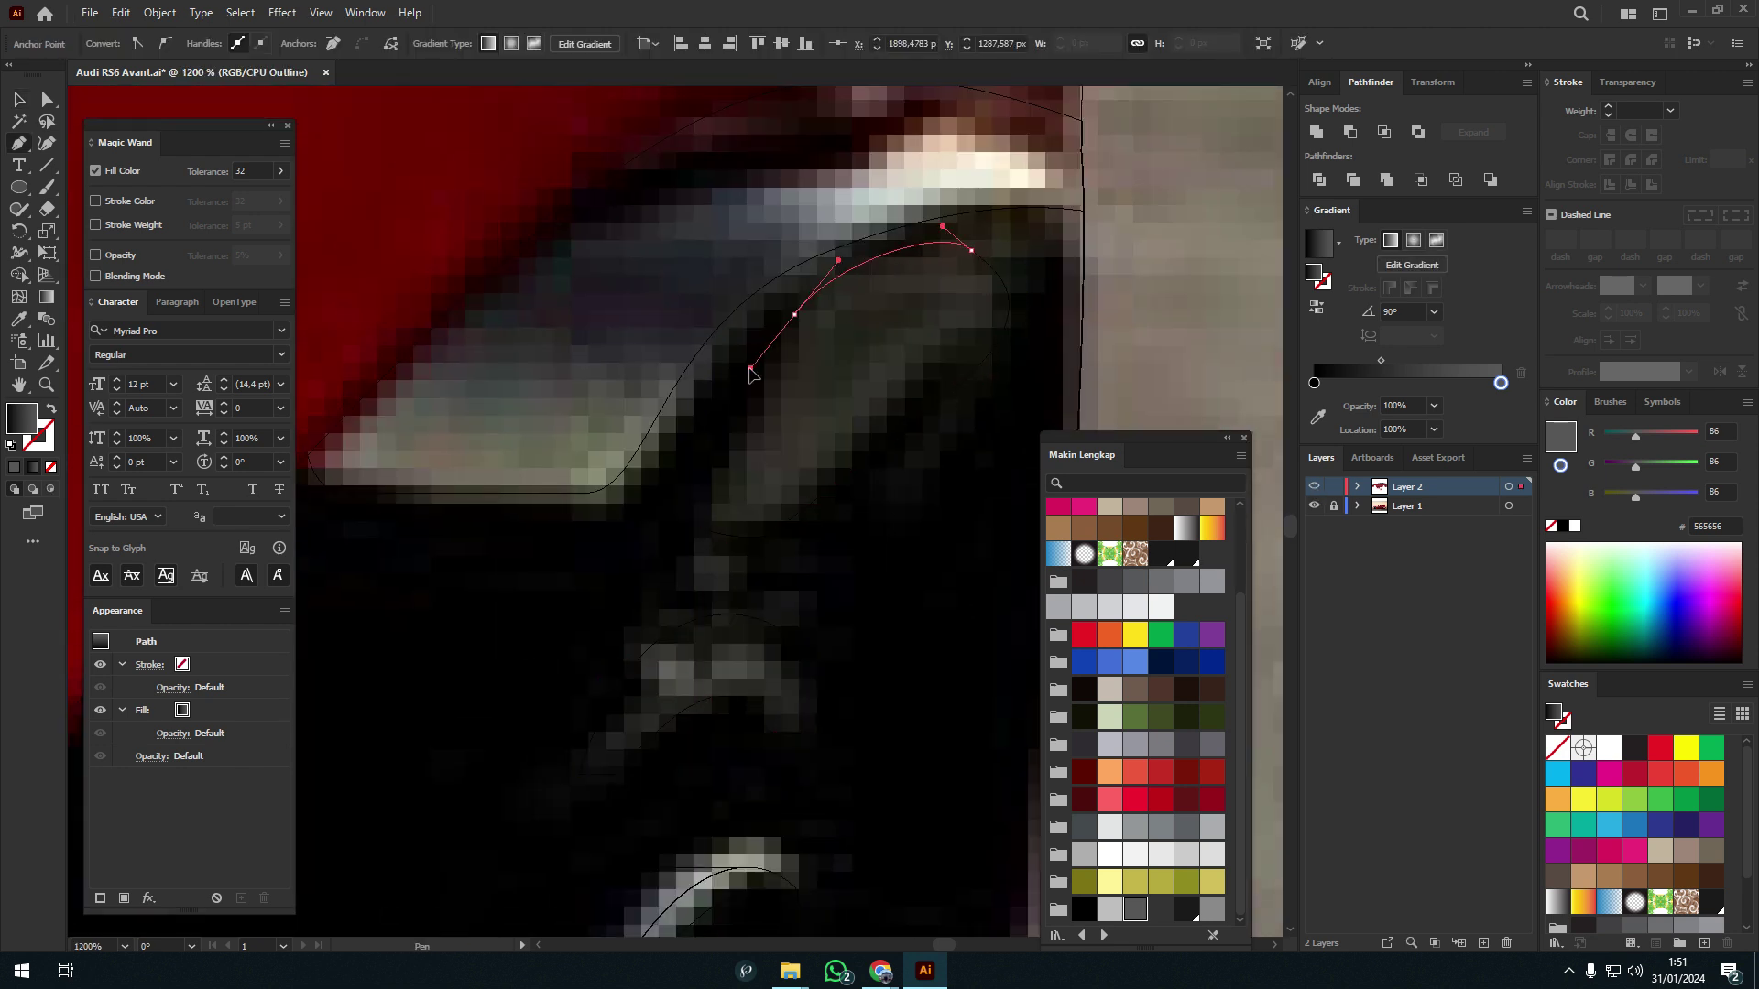
key("ctrl+y")
key("ctrl+minus")
key("g")
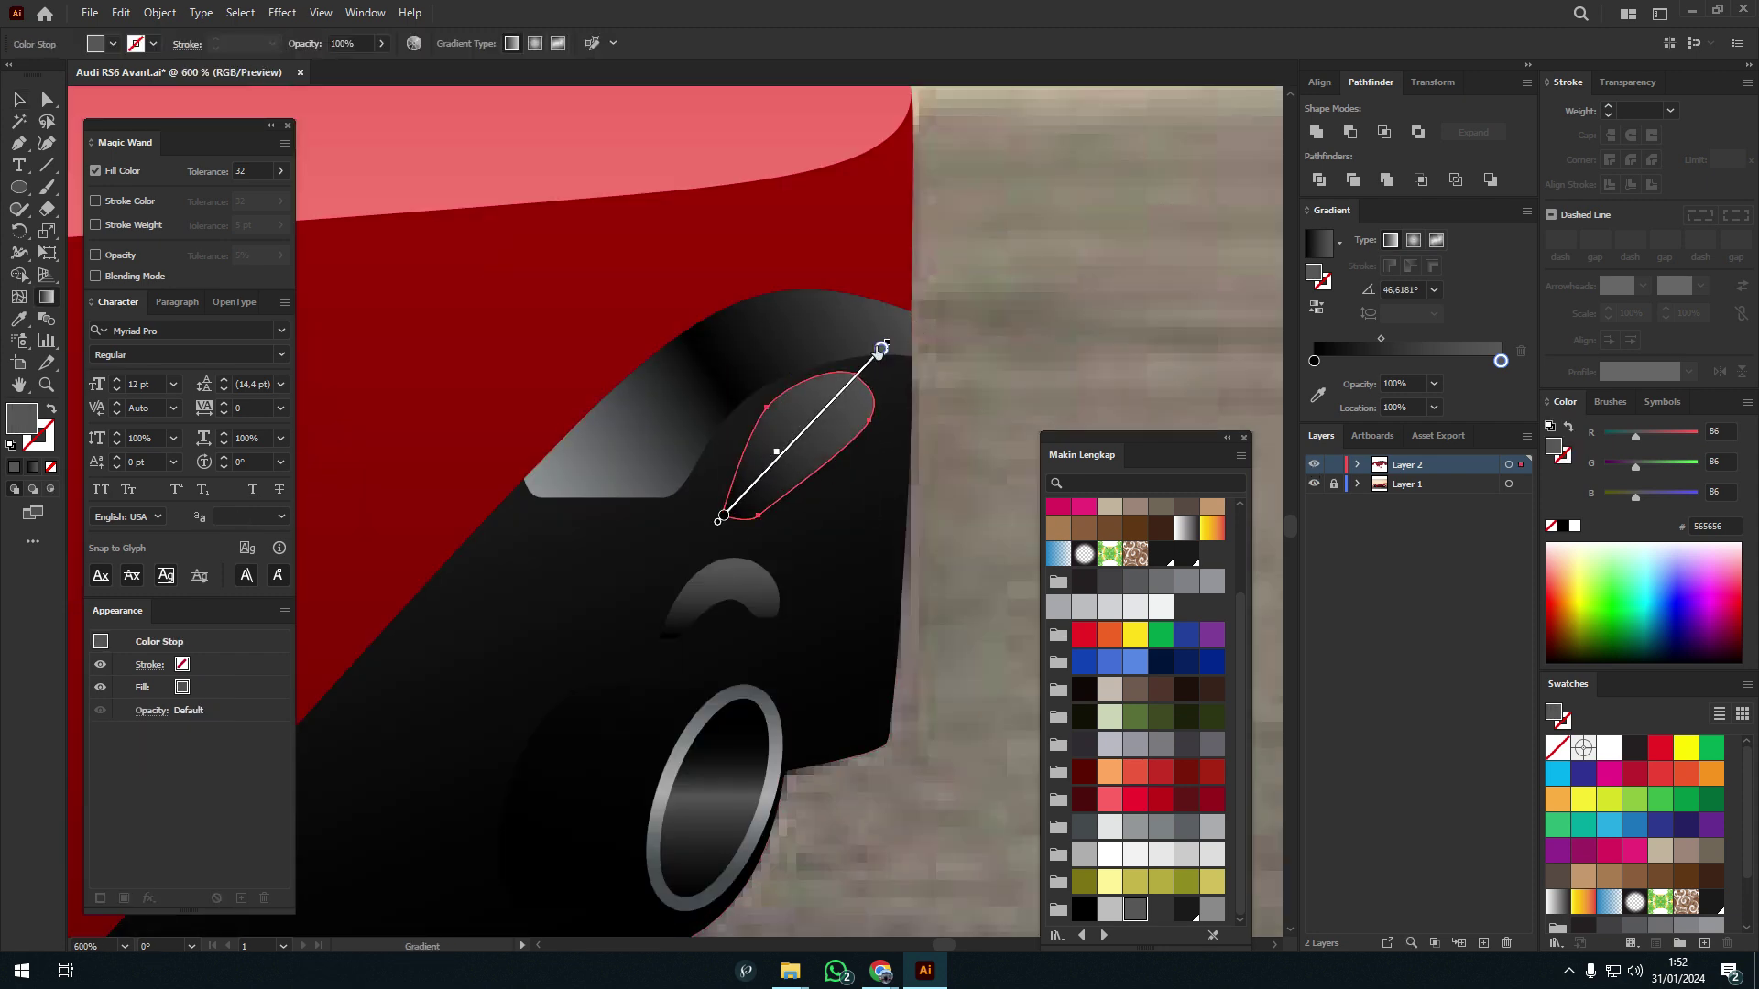
key("v")
key("ctrl+shift+a")
key("ctrl+1")
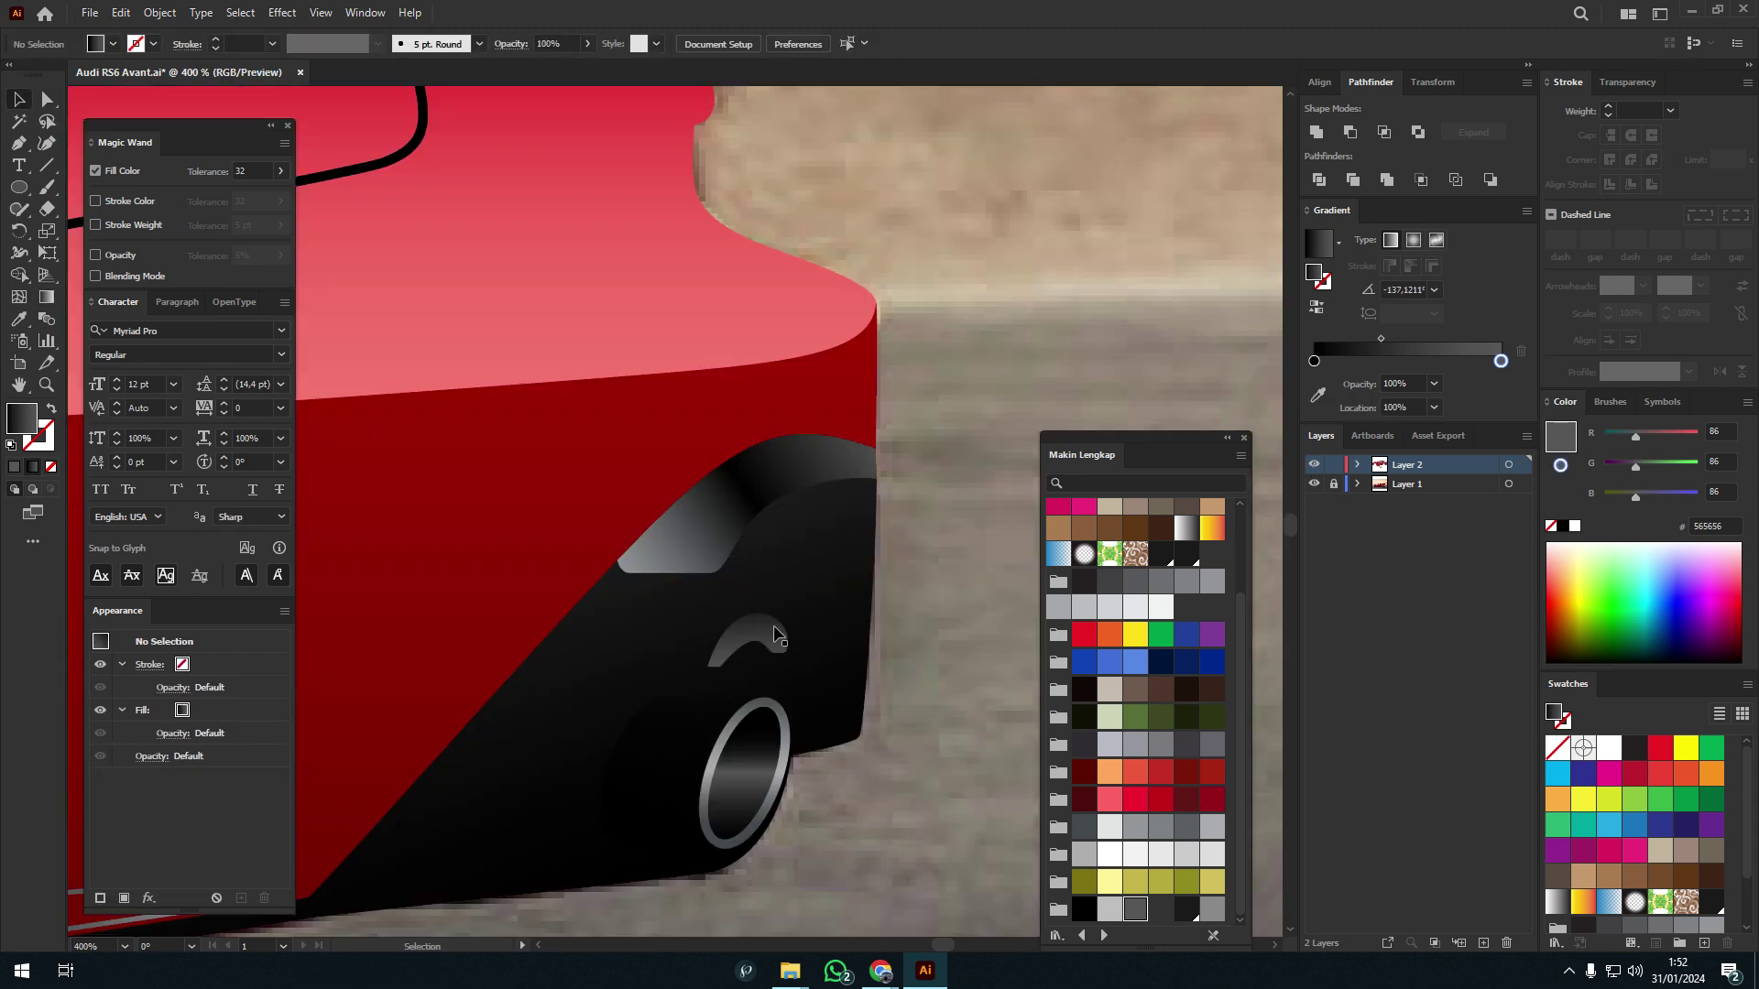
- Move the grey trim strip's end anchors onto the black and white edges
scroll(678, 476, "up", 8)
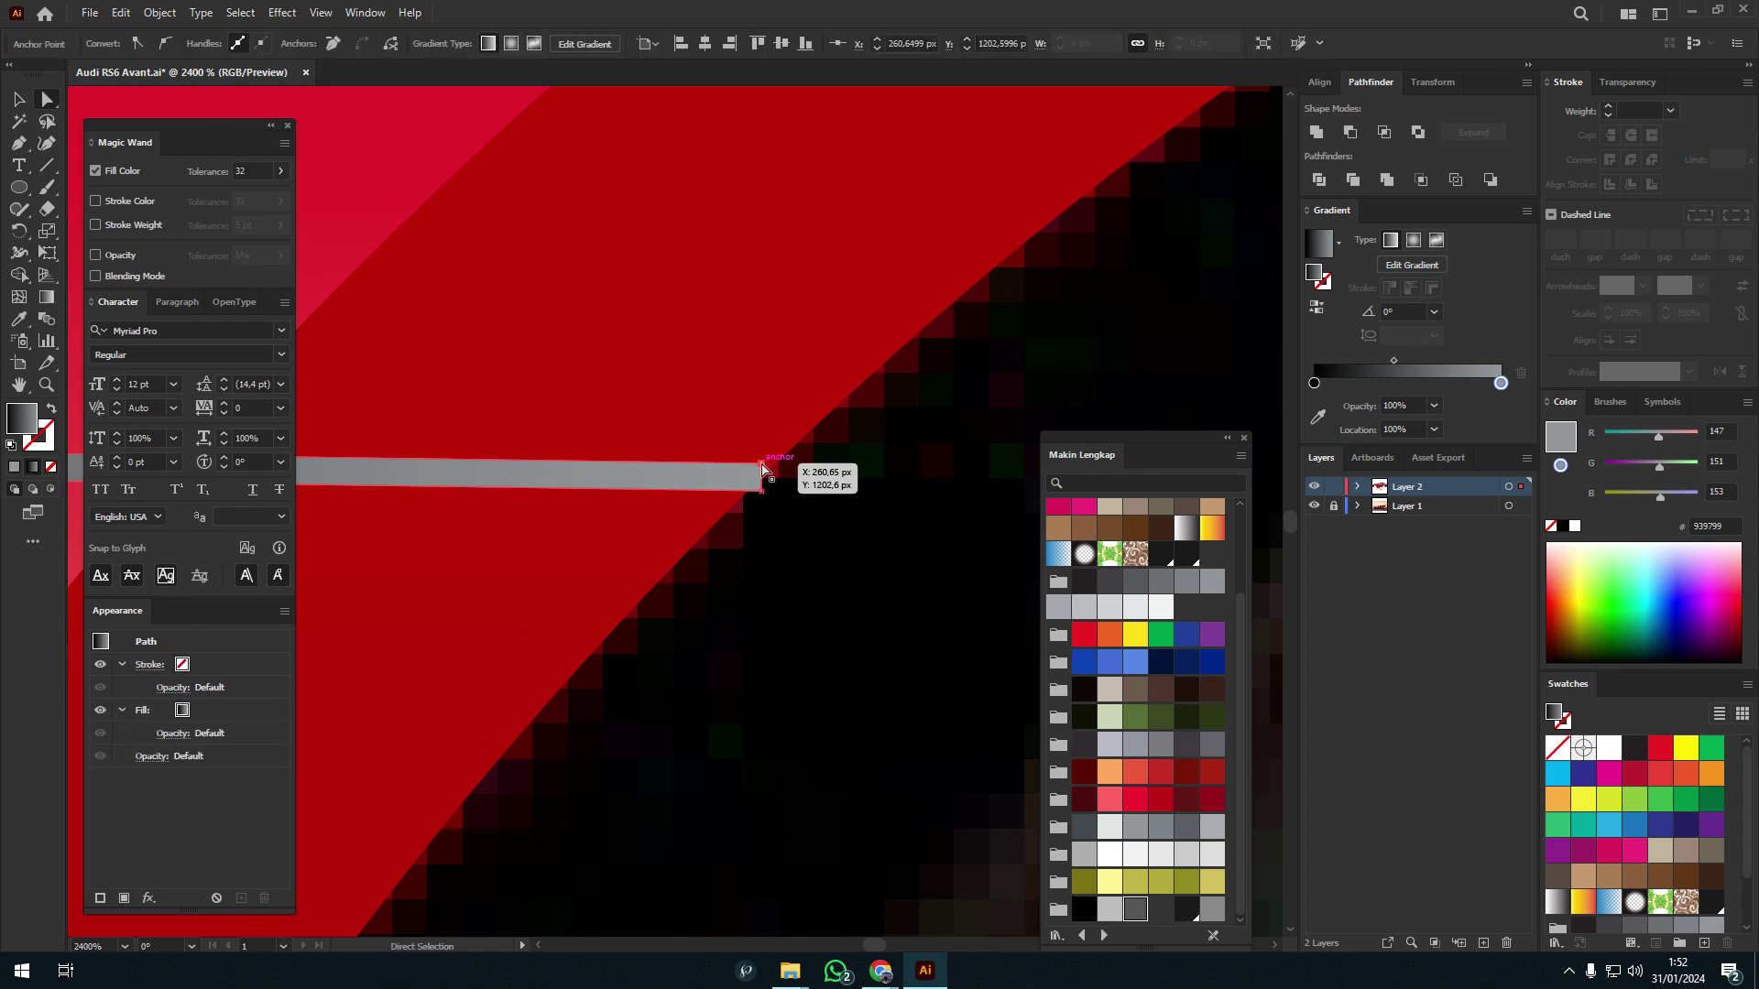
scroll(796, 479, "down", 3)
key("a")
left_click(550, 520)
scroll(551, 520, "up", 5)
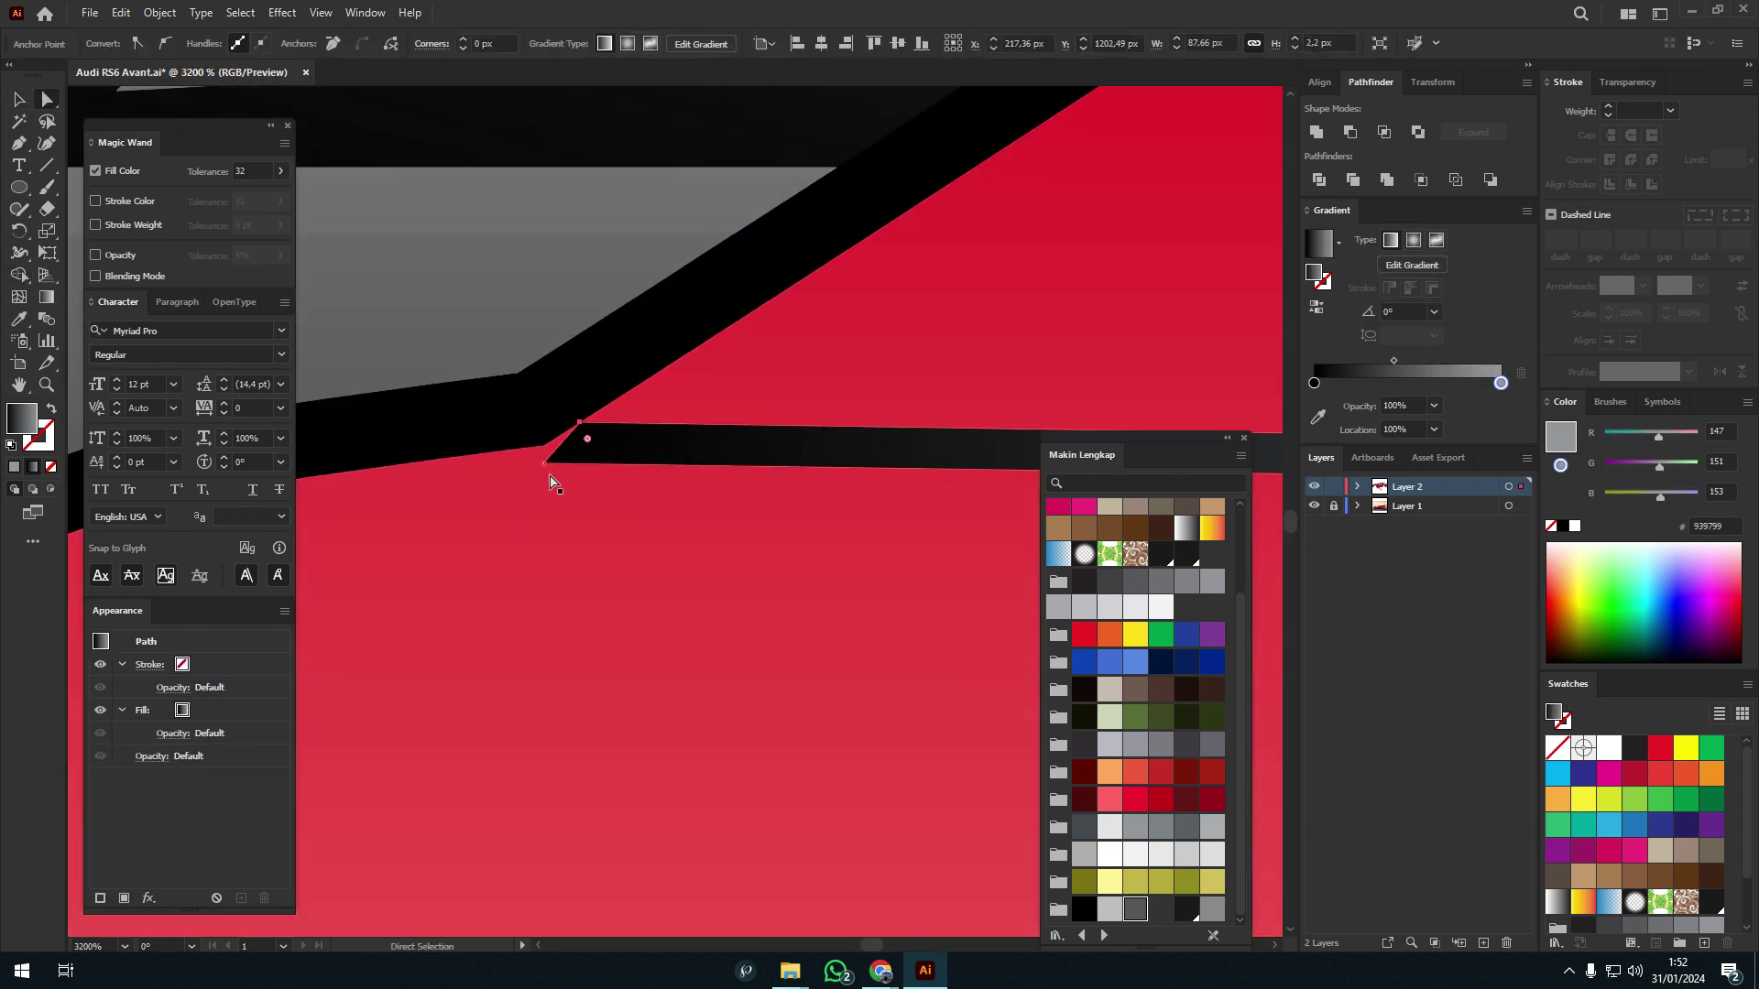
left_click_drag(545, 465, 645, 562)
scroll(550, 449, "down", 5)
scroll(675, 527, "up", 6)
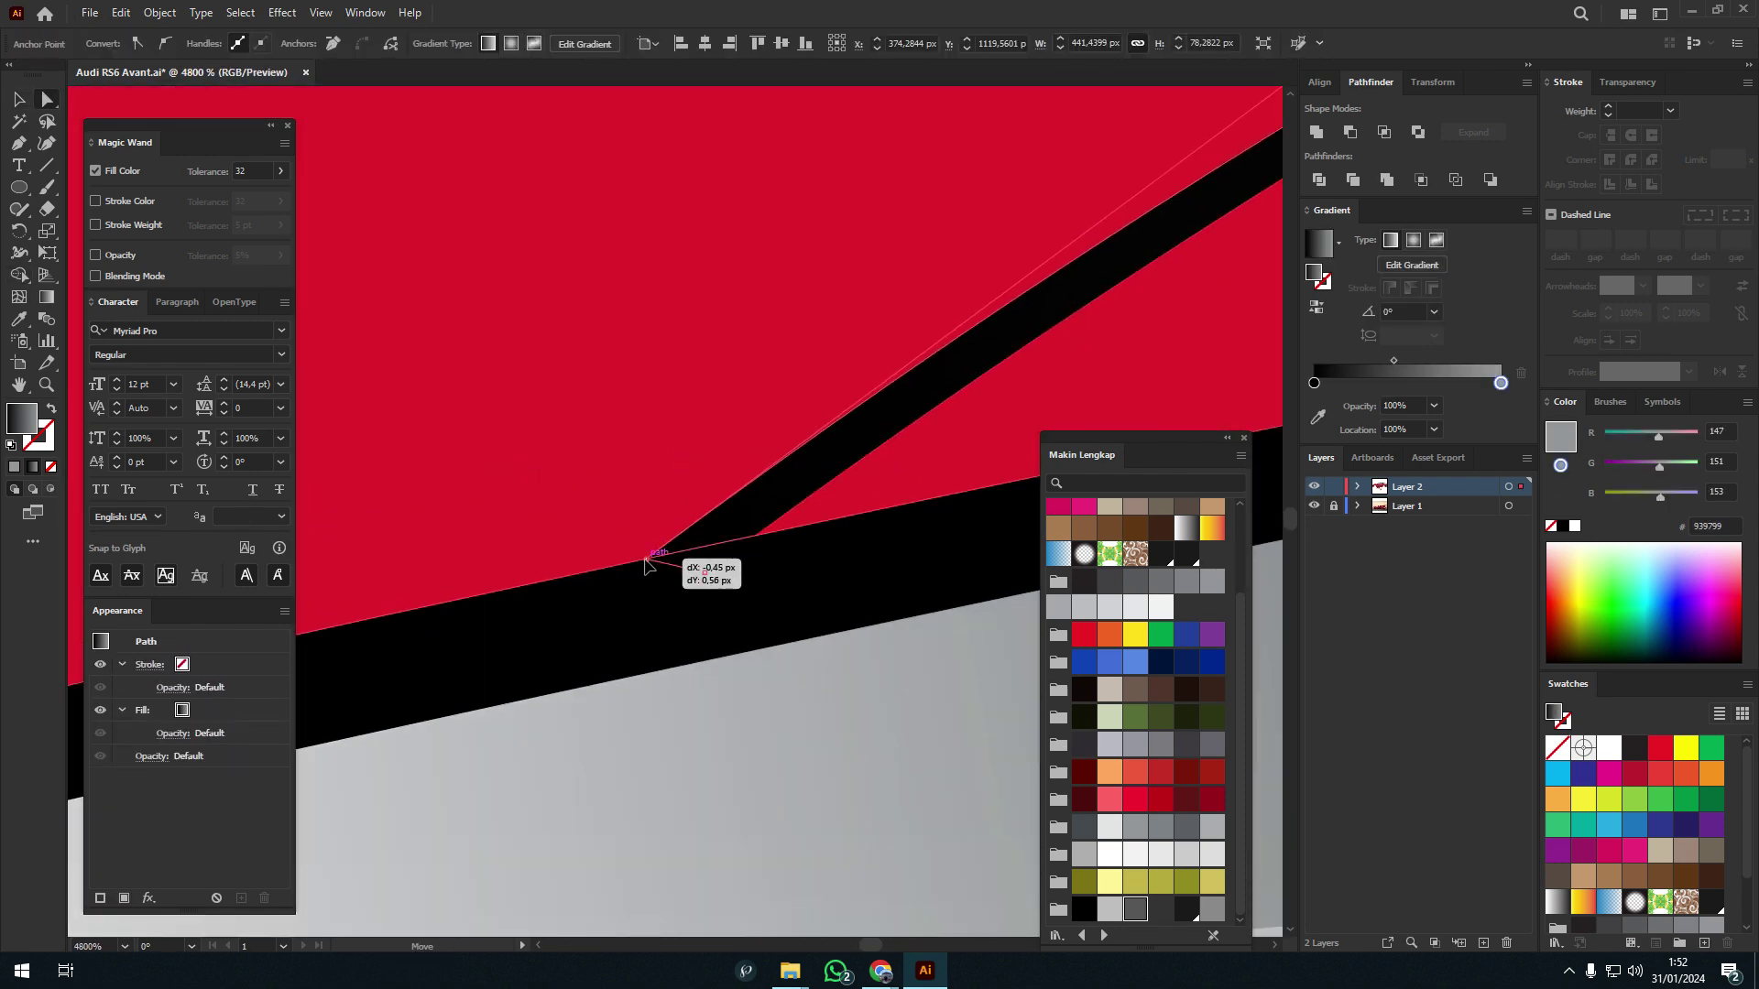
scroll(711, 275, "down", 5)
scroll(880, 487, "up", 6)
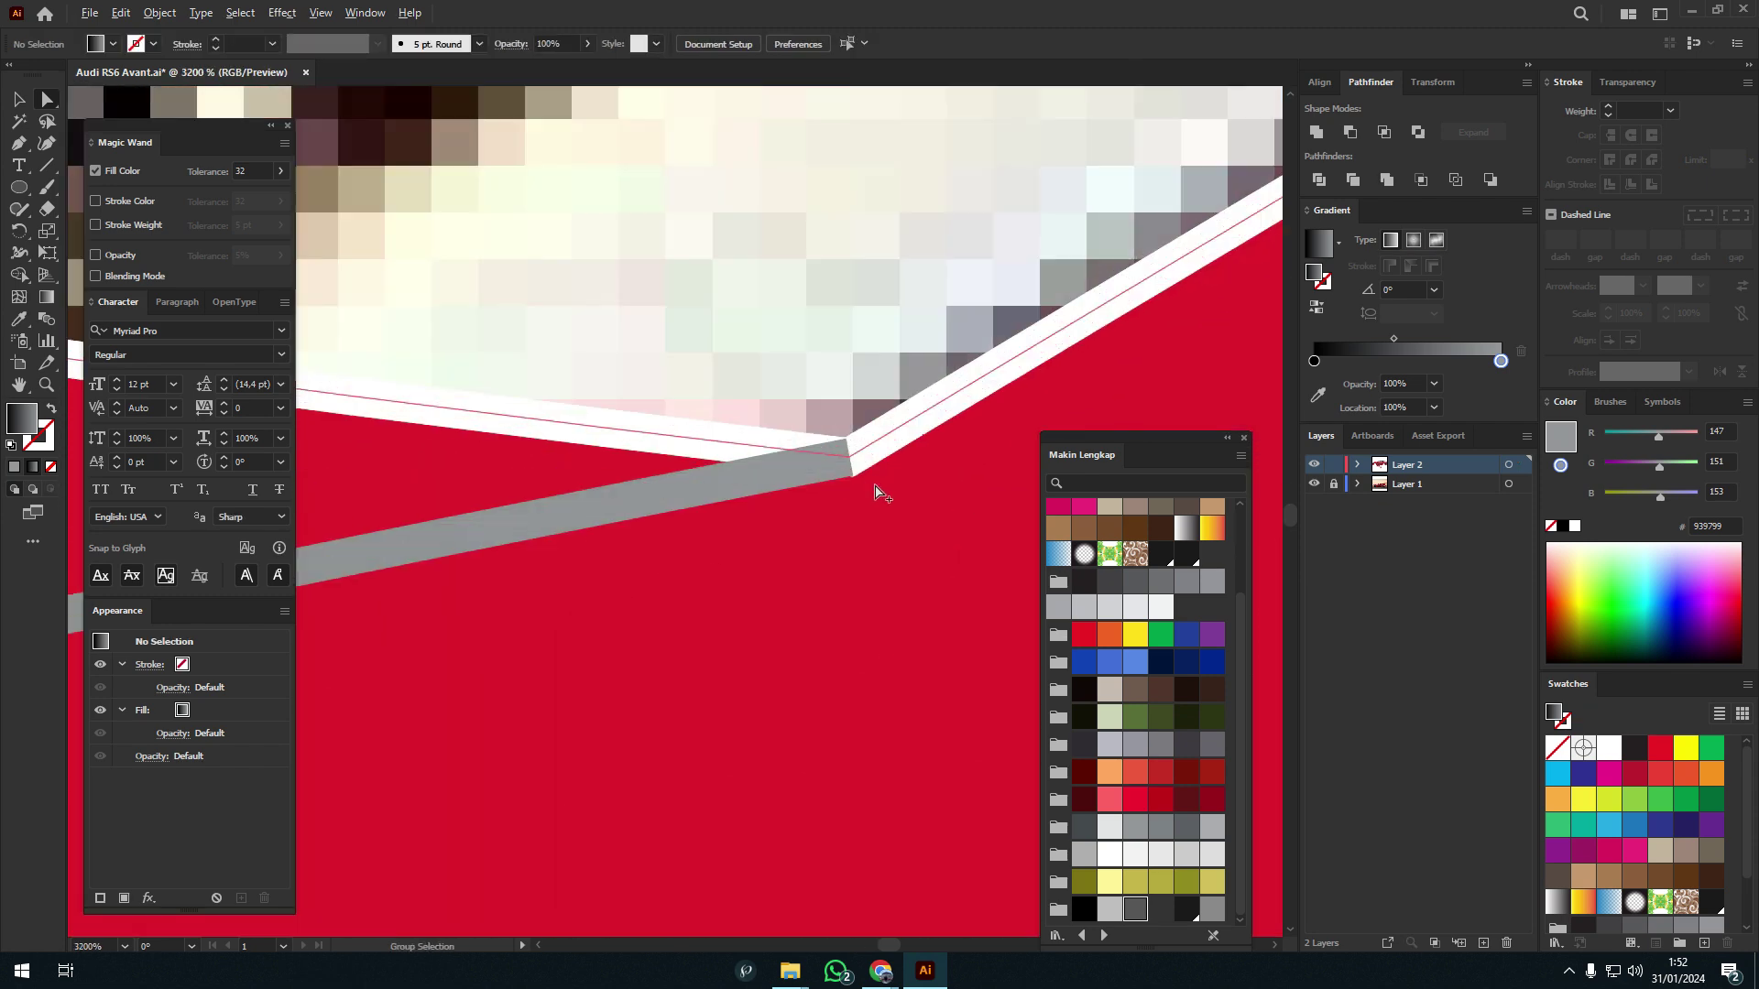
left_click_drag(805, 332, 665, 349)
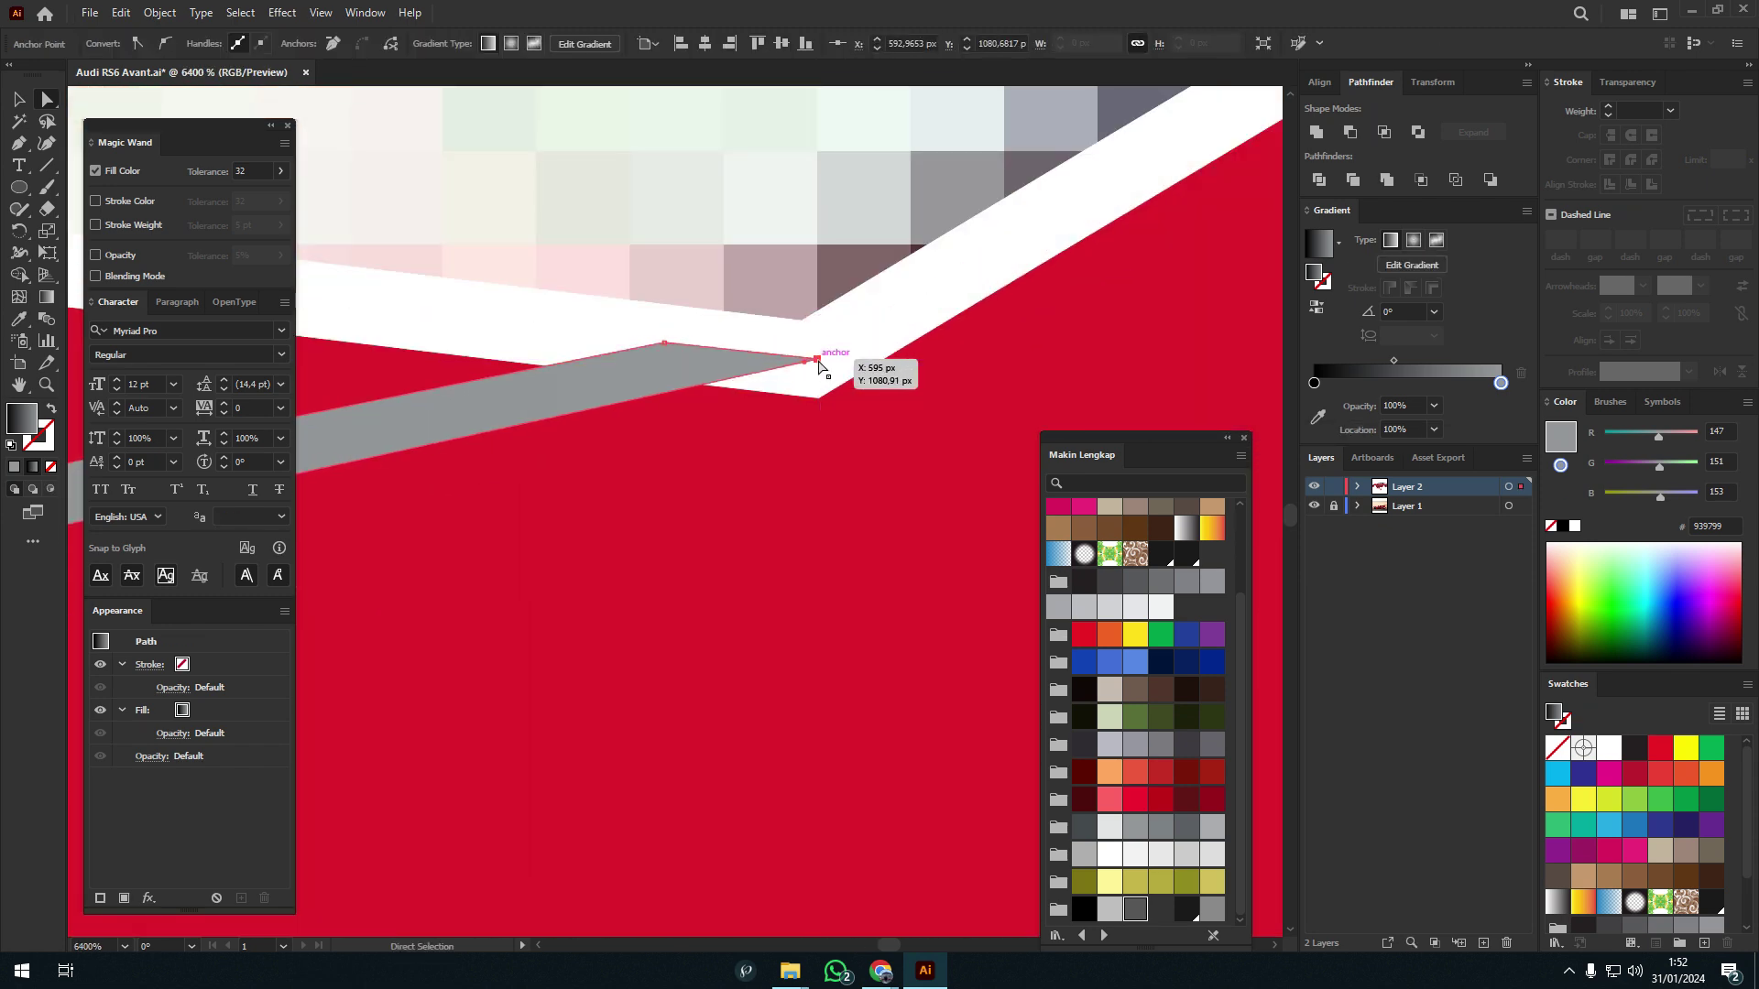
scroll(818, 363, "down", 5)
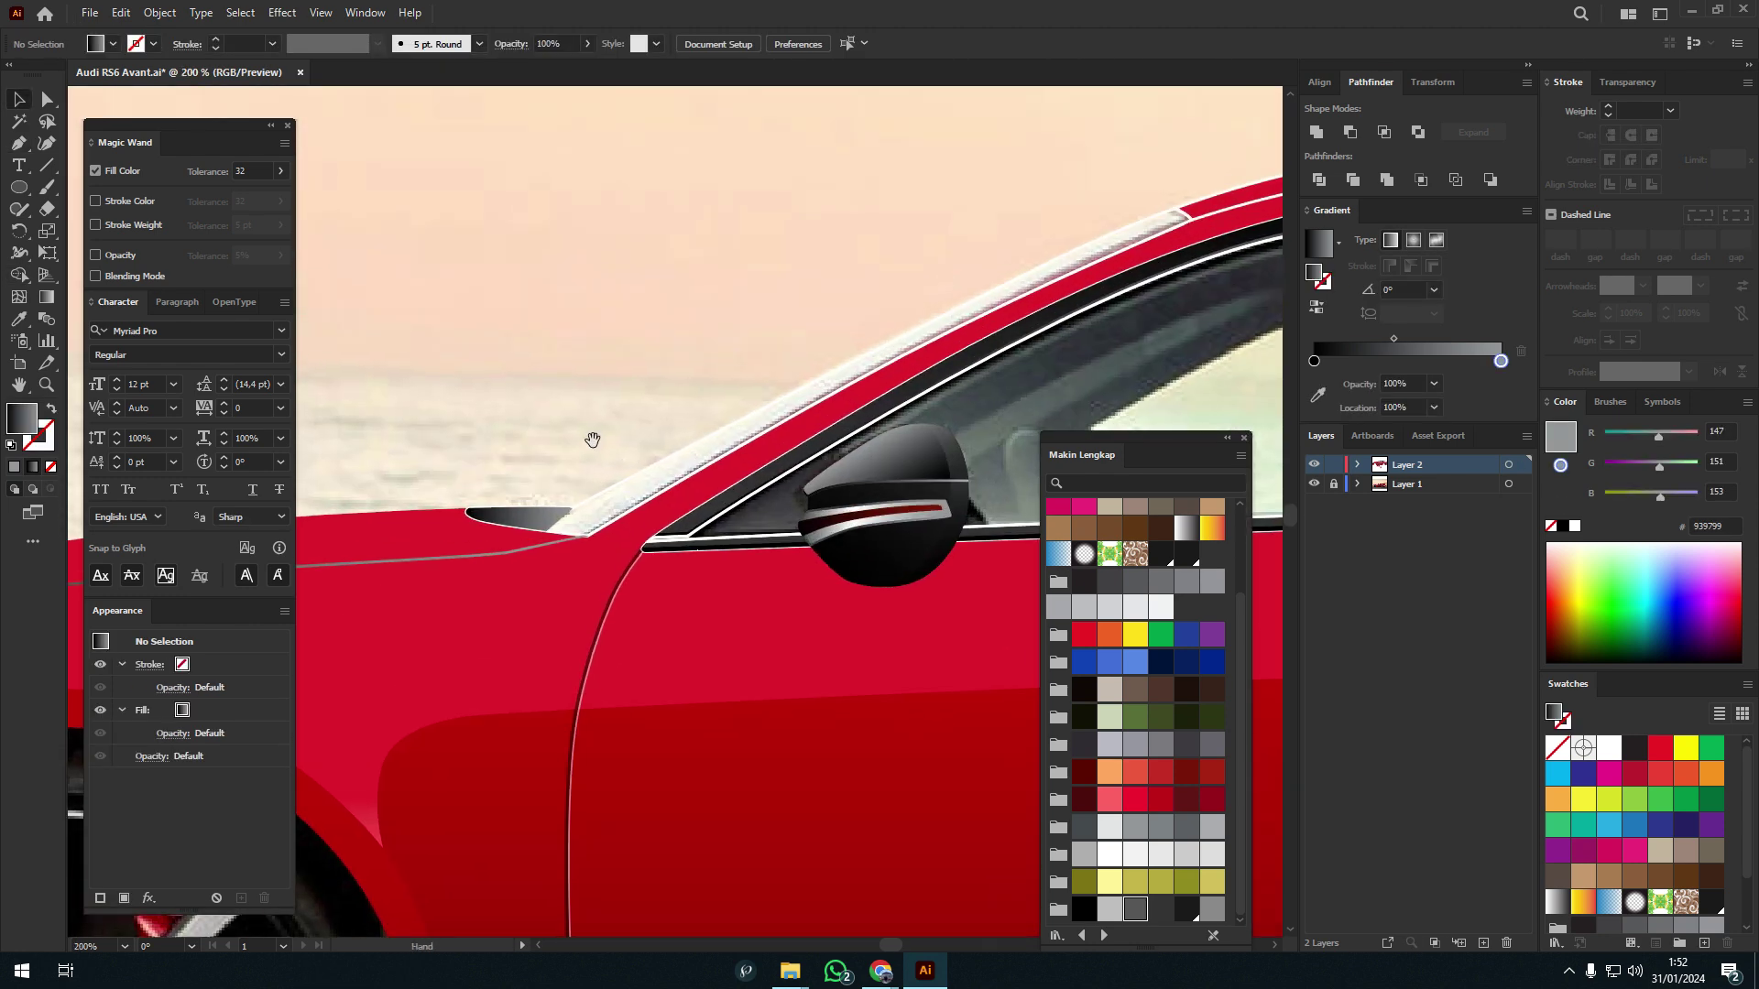
left_click_drag(1100, 272, 1042, 349)
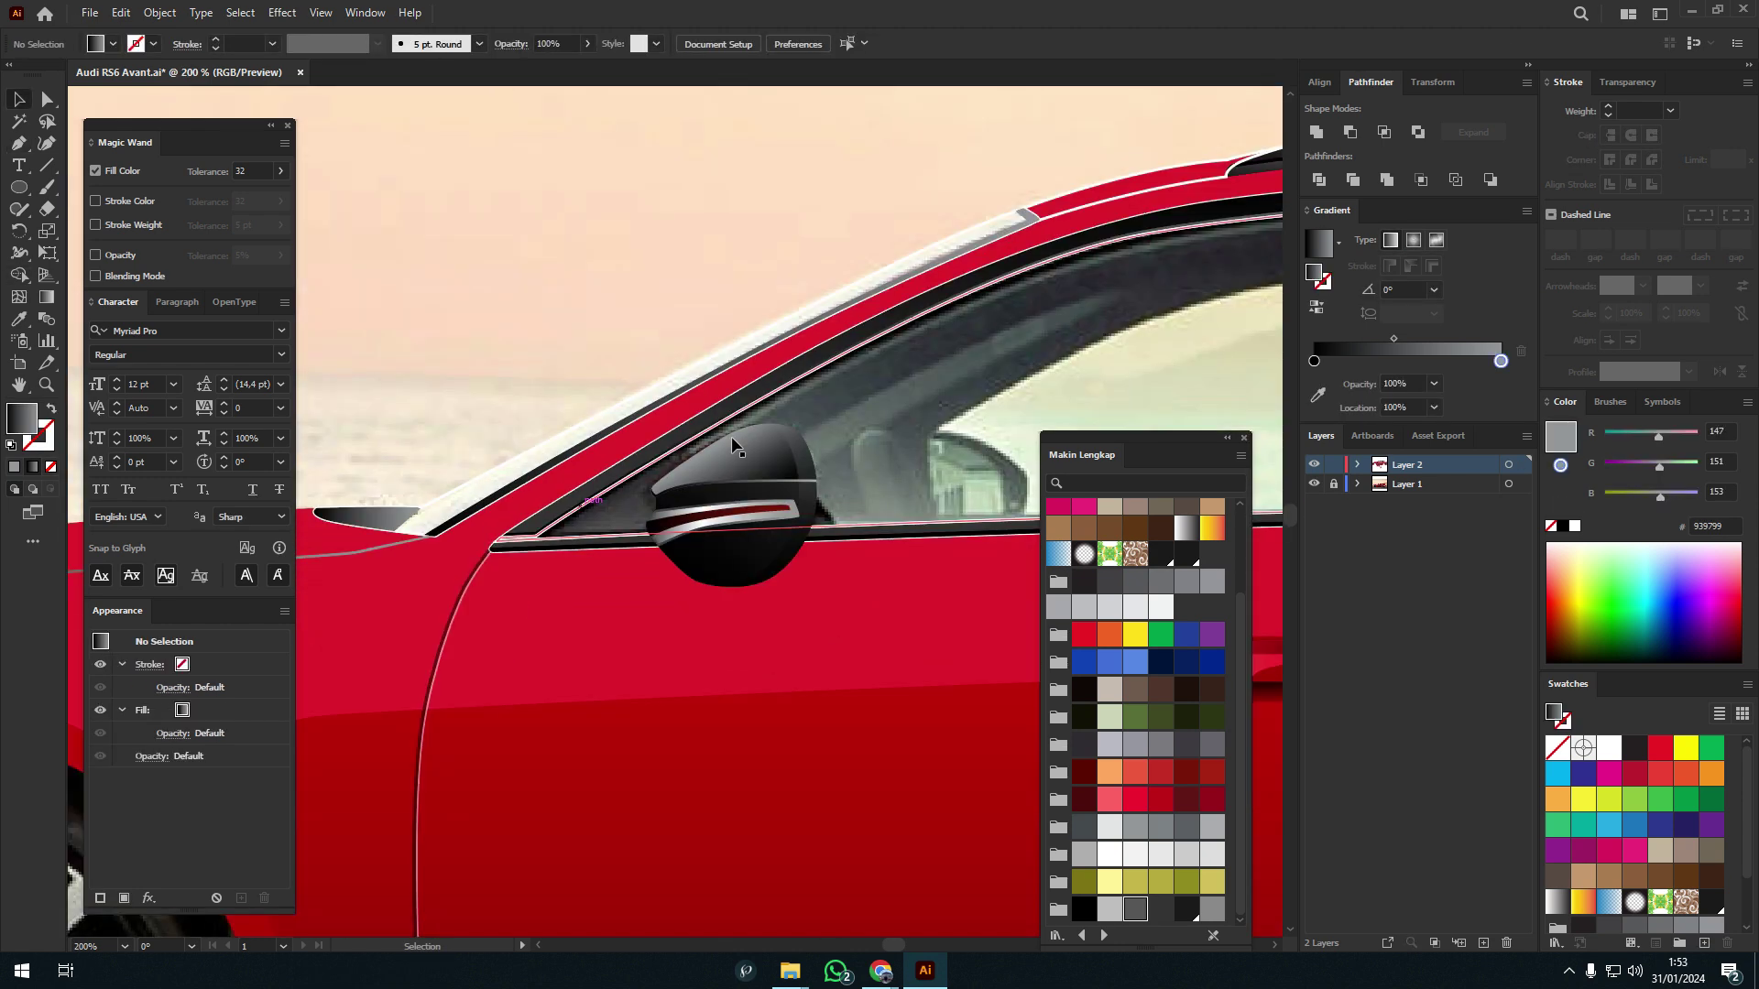
scroll(766, 396, "down", 3)
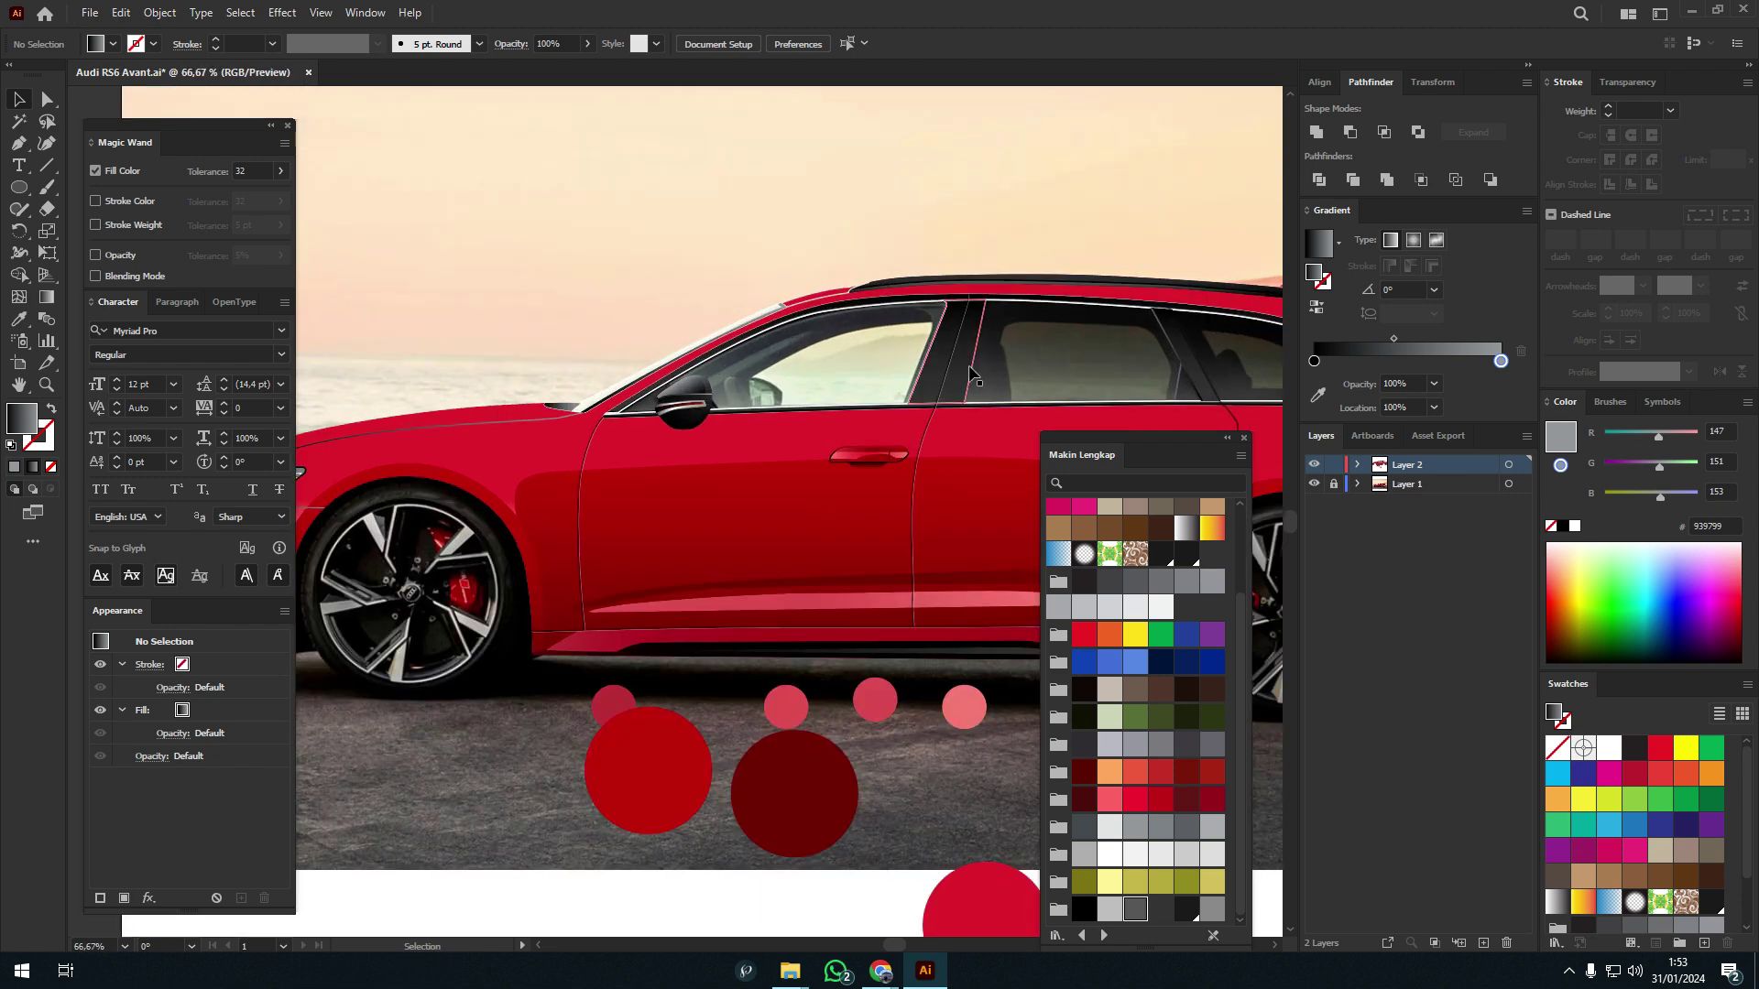
- Draw a door highlight shape with a two-stop vertical gradient fading to transparent
mouse_move(1099, 499)
left_mouse_down()
mouse_move(735, 479)
mouse_move(810, 468)
mouse_move(668, 505)
left_mouse_up()
key("p")
left_click(860, 461)
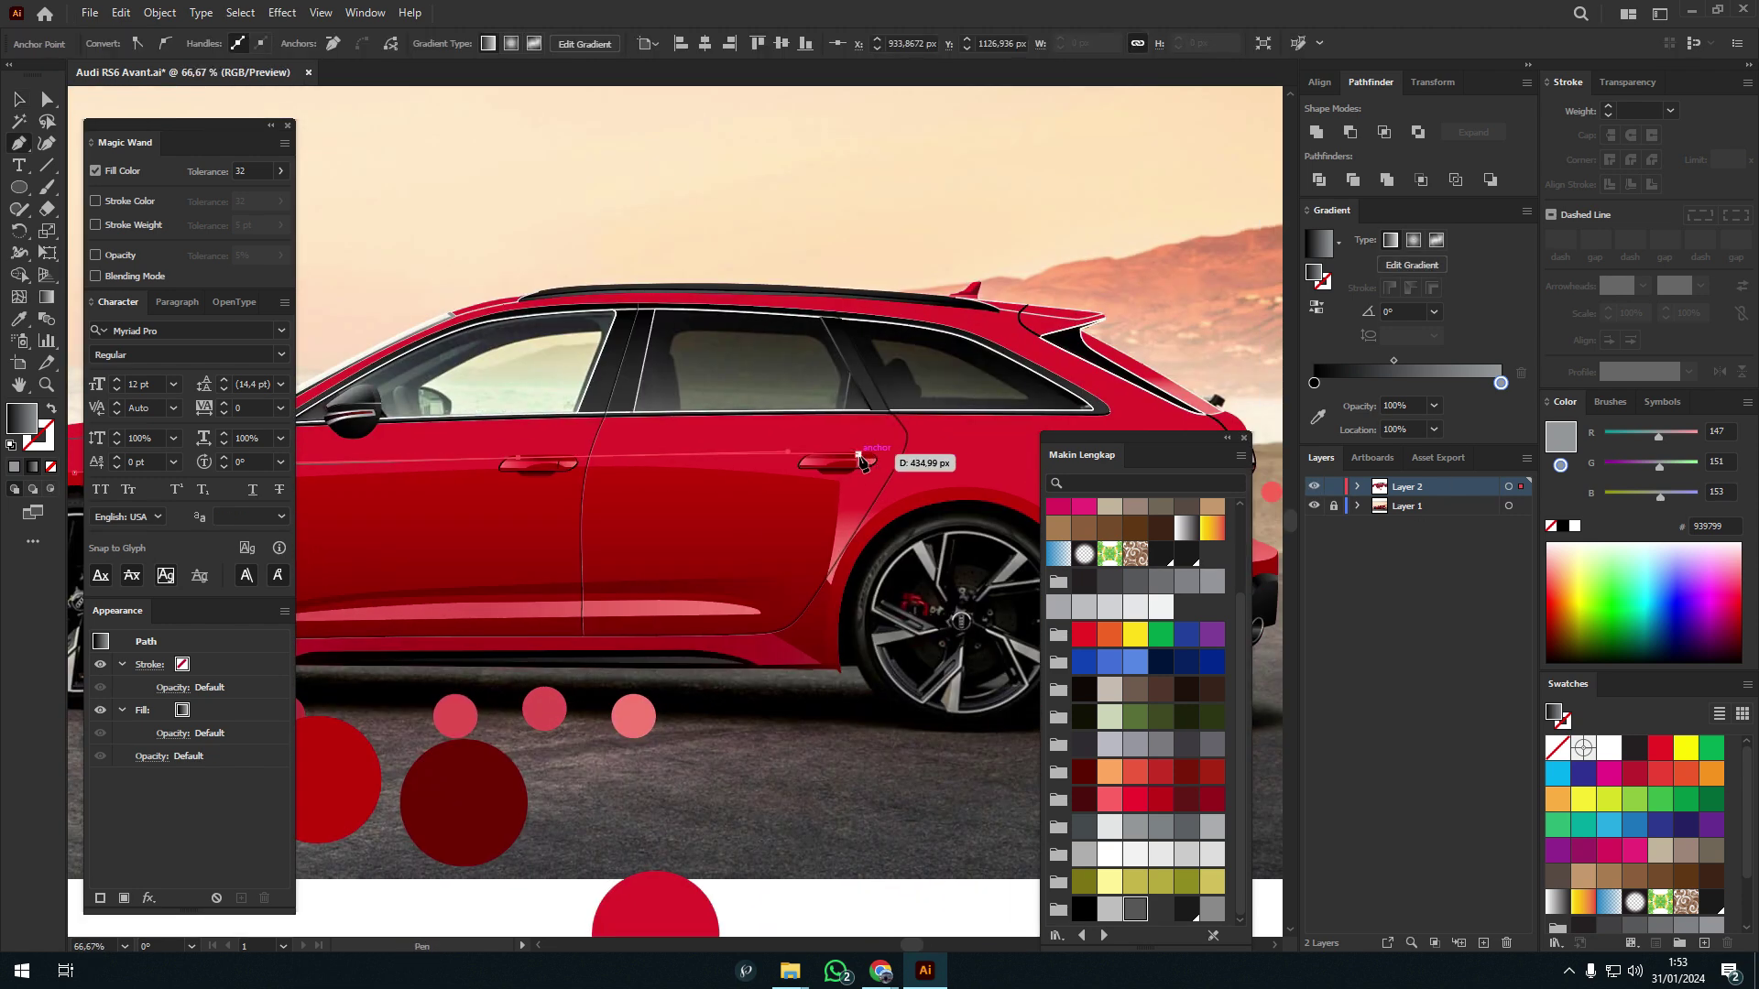
mouse_move(470, 522)
left_mouse_down()
mouse_move(888, 513)
mouse_move(614, 498)
left_mouse_up()
left_click(494, 467)
key("g")
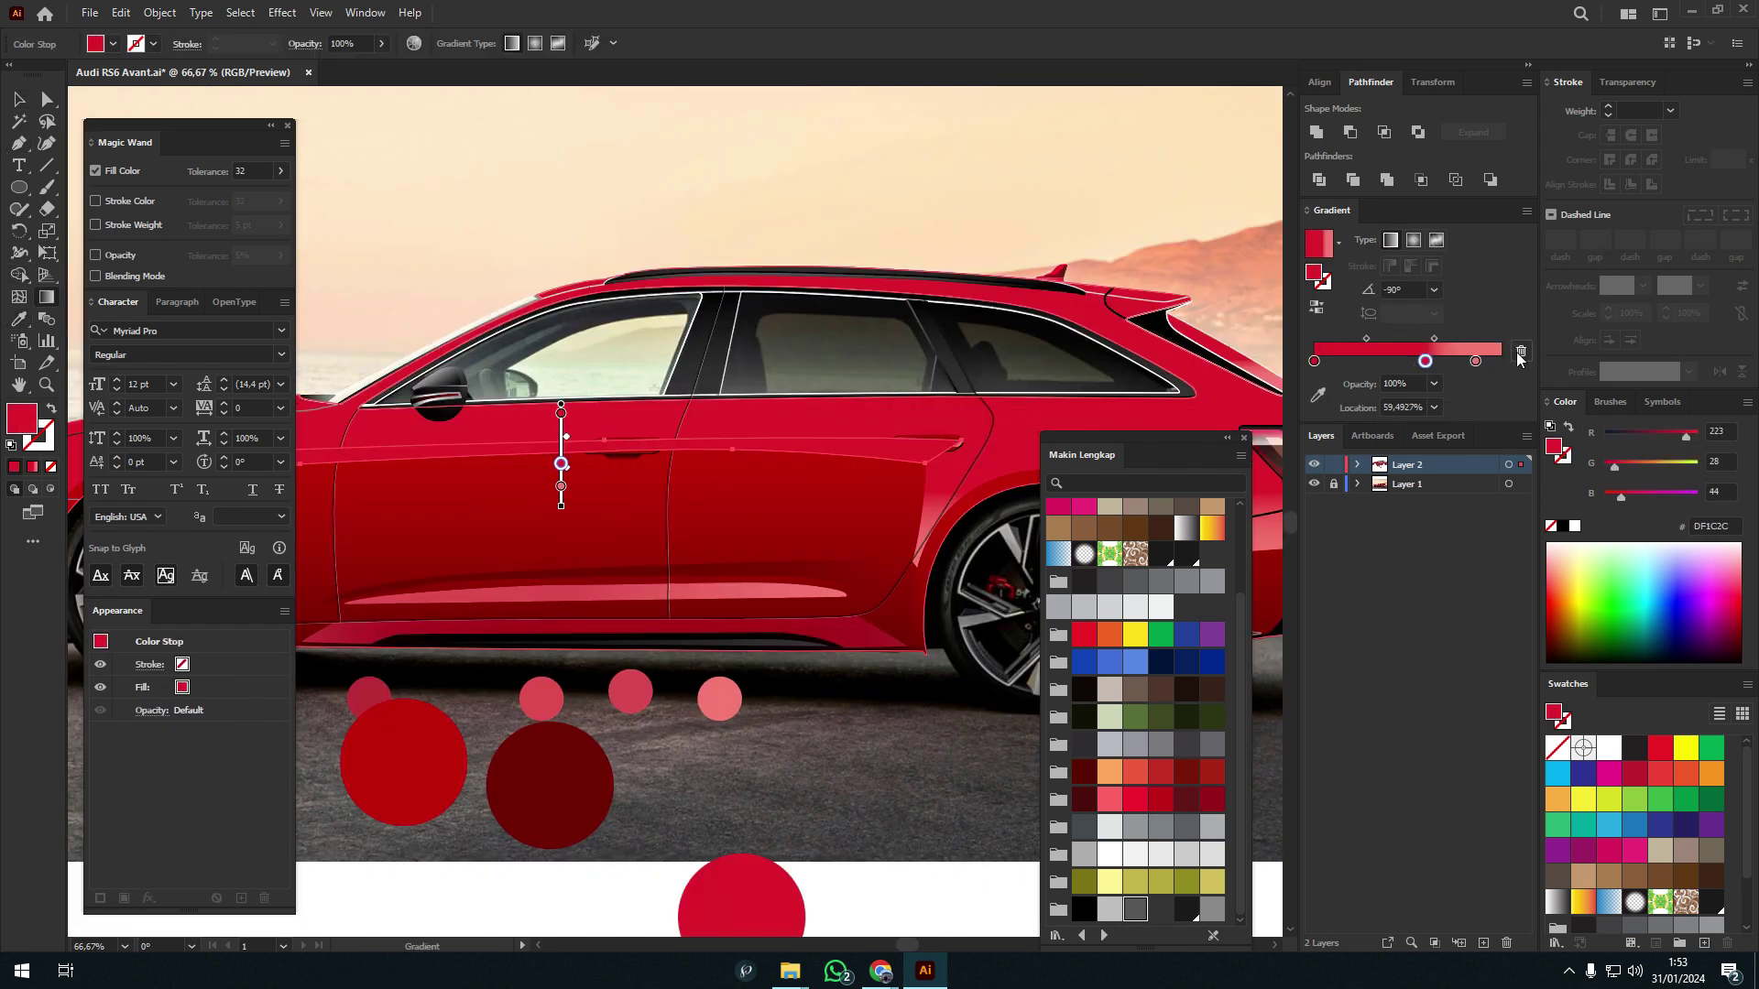
left_click(1519, 354)
left_click(1433, 384)
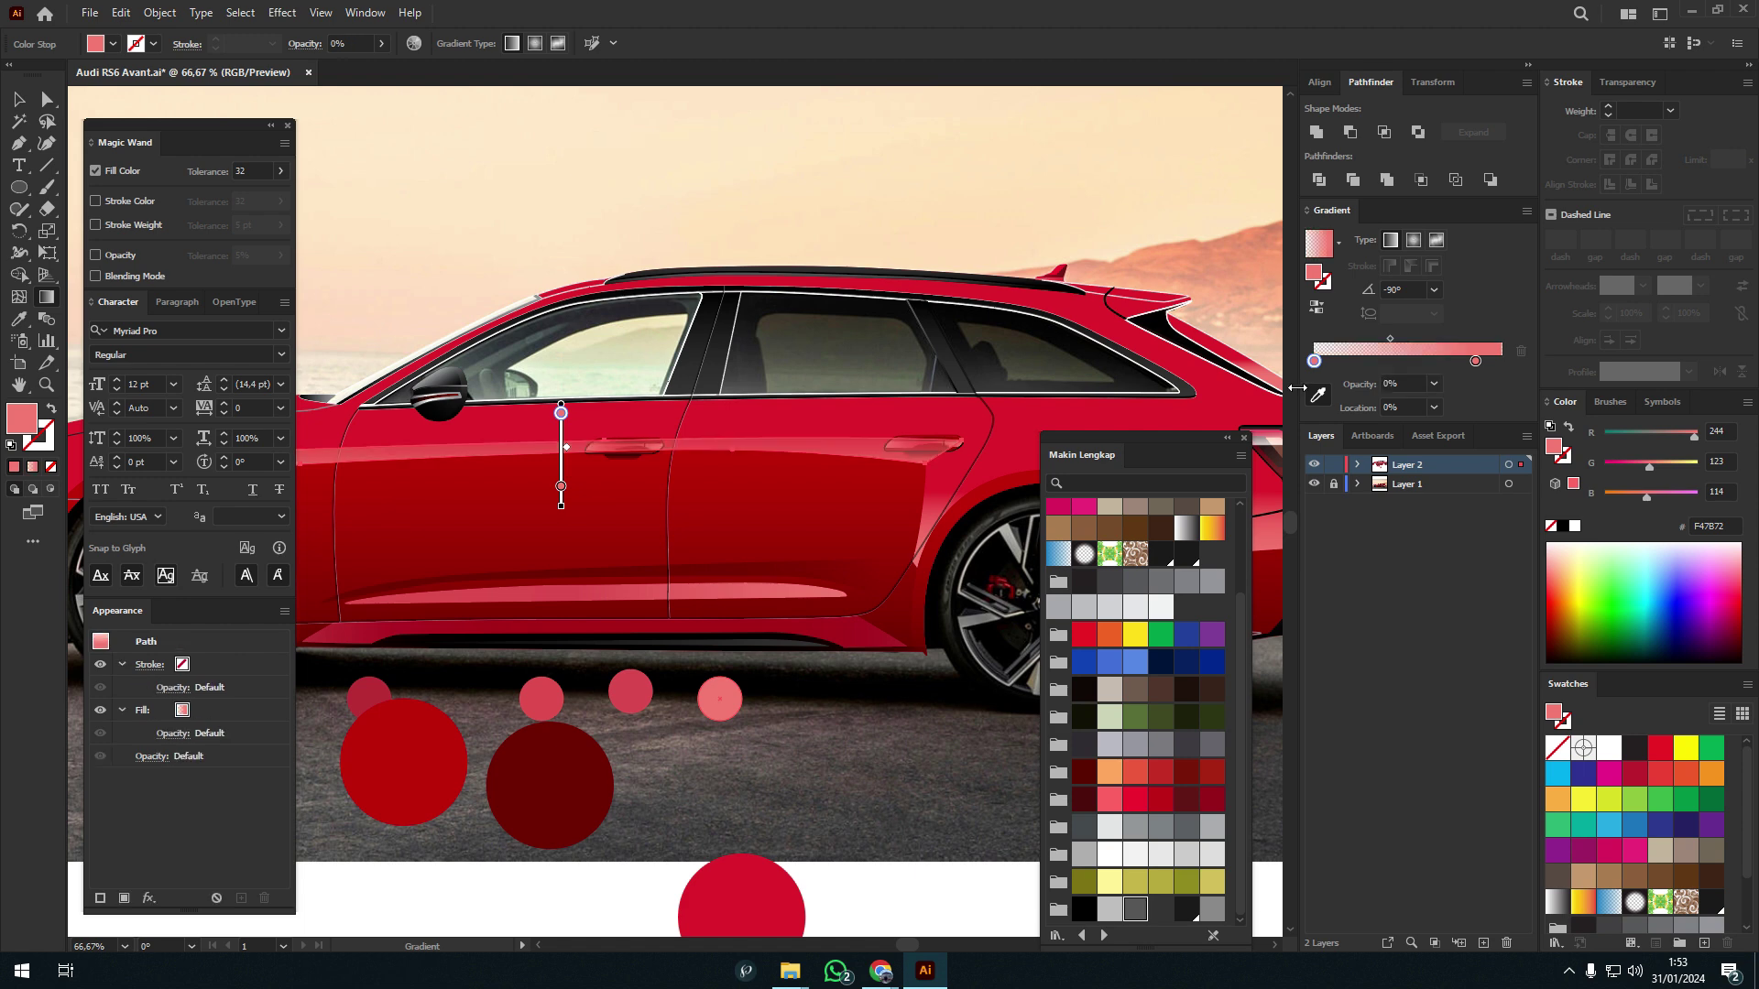
left_click_drag(1429, 403, 1346, 403)
scroll(551, 448, "up", 3)
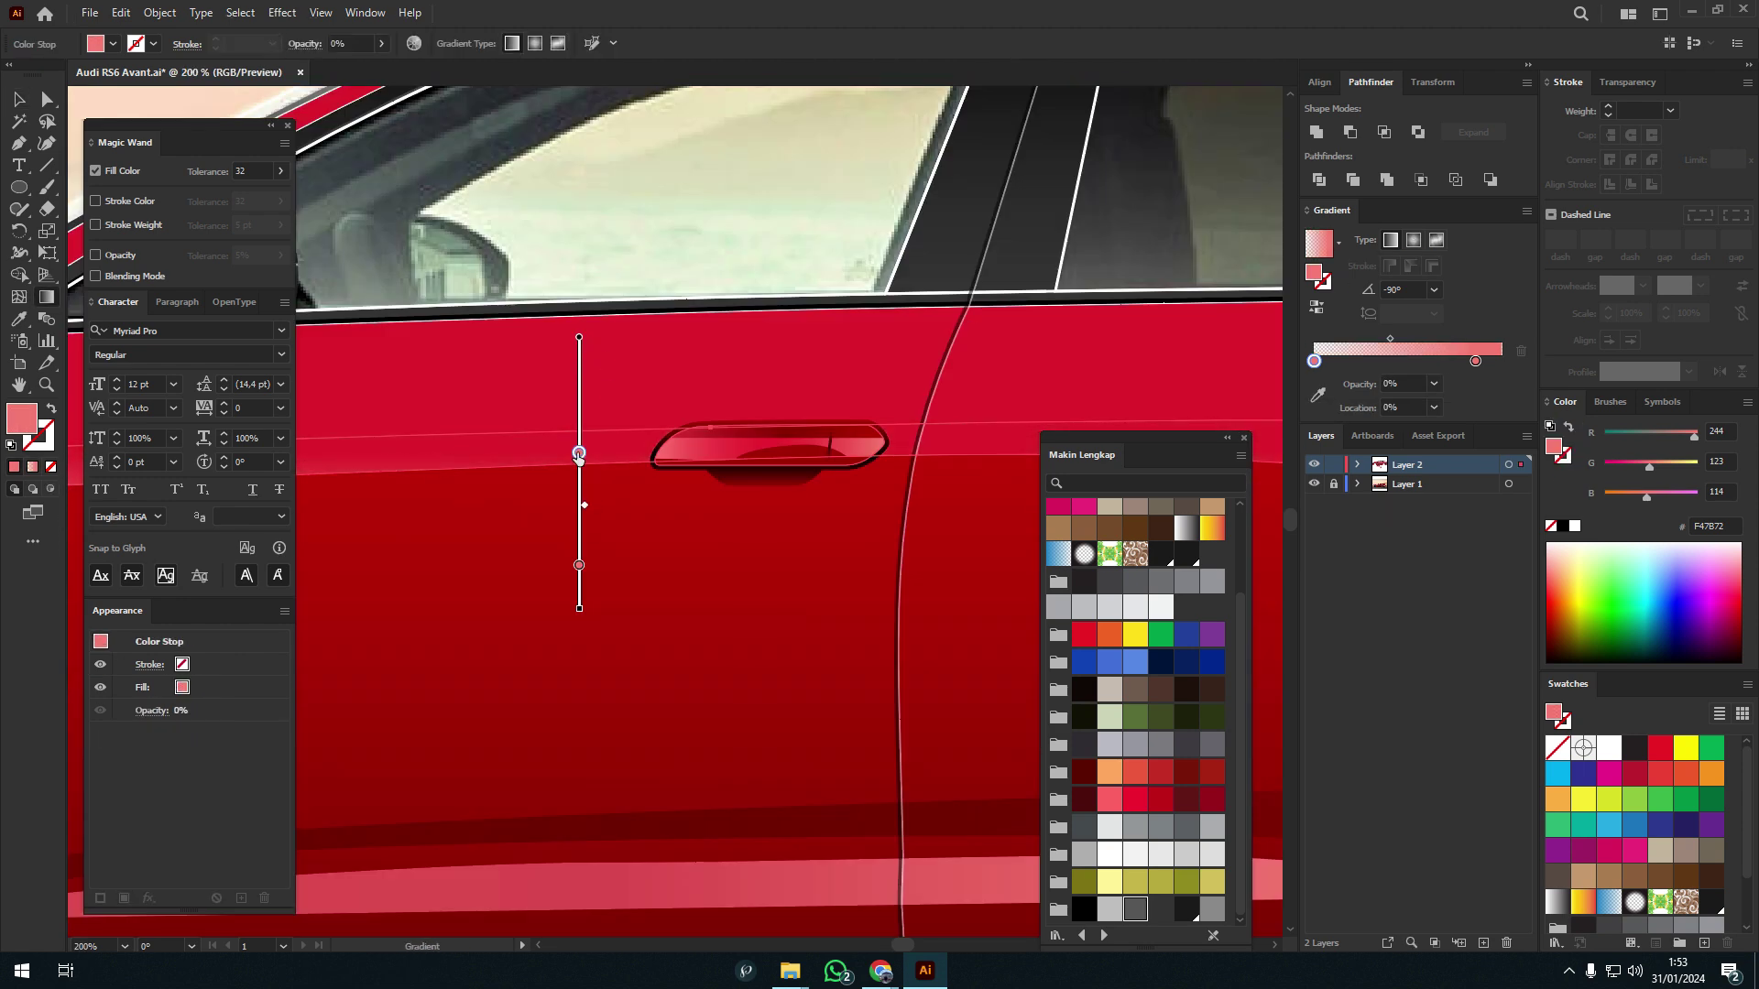
scroll(587, 472, "down", 4)
left_click(612, 497)
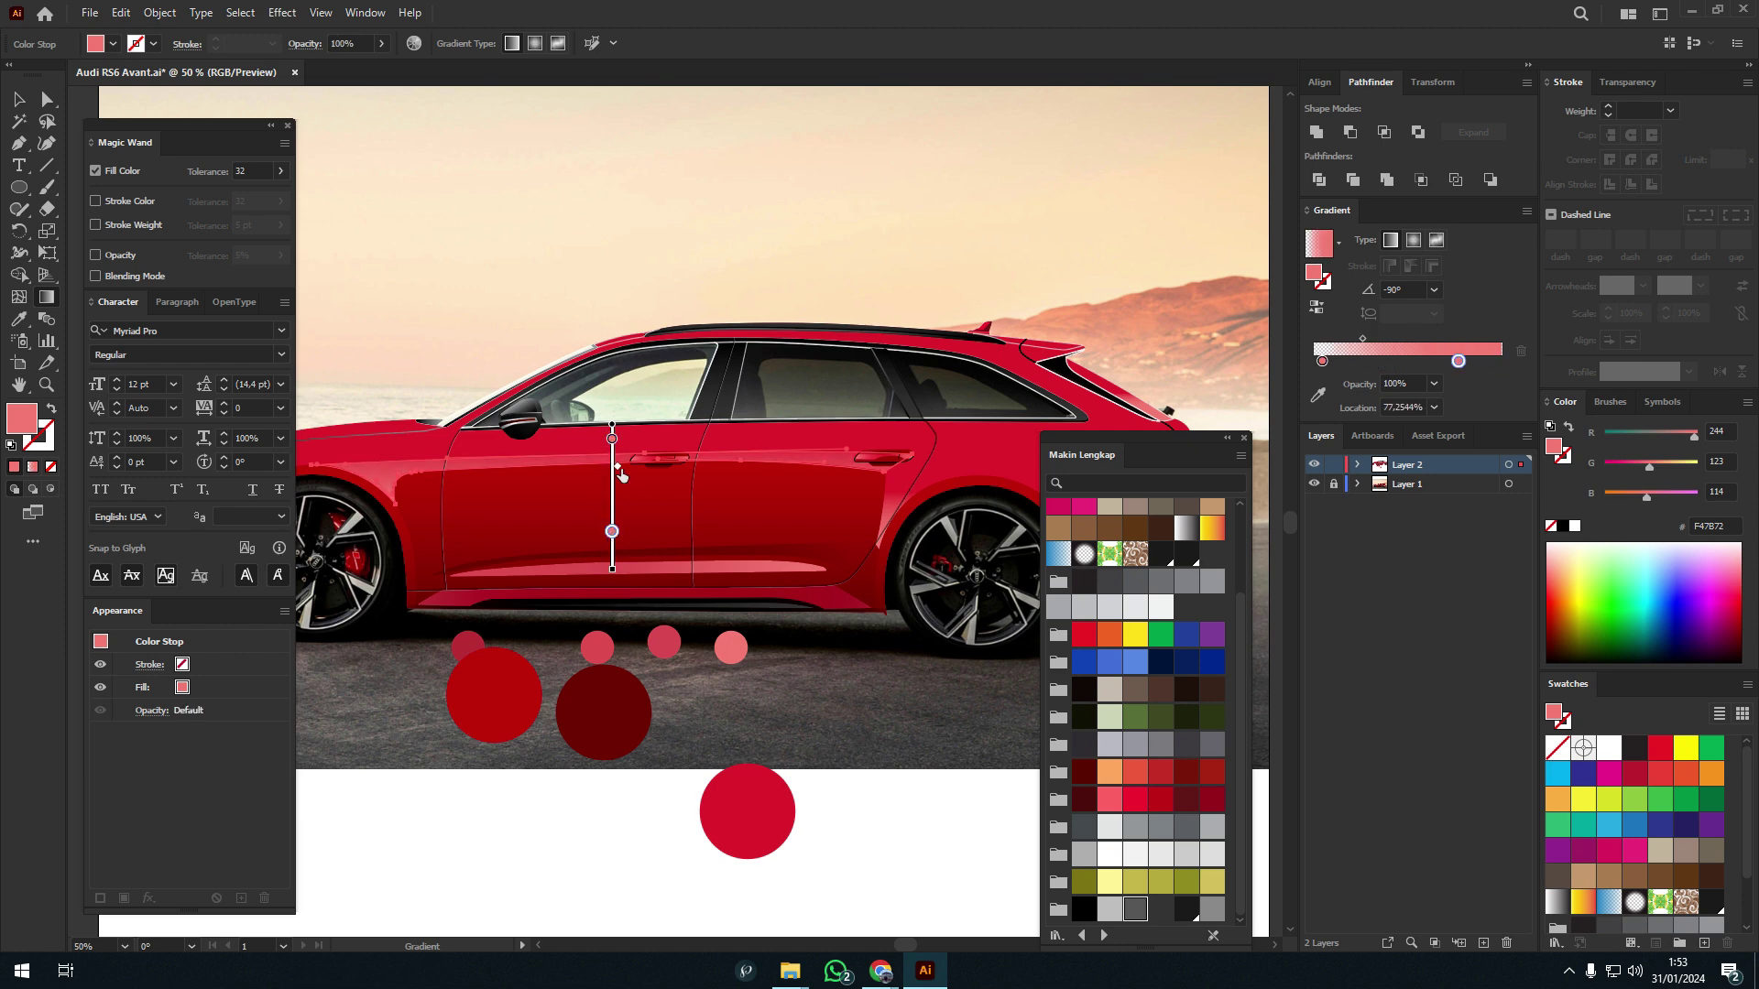
- Deselect the door highlight and switch to Outline view for tracing under the taillight
key("v")
left_click(867, 667)
scroll(812, 652, "down", 1)
scroll(1008, 527, "up", 3)
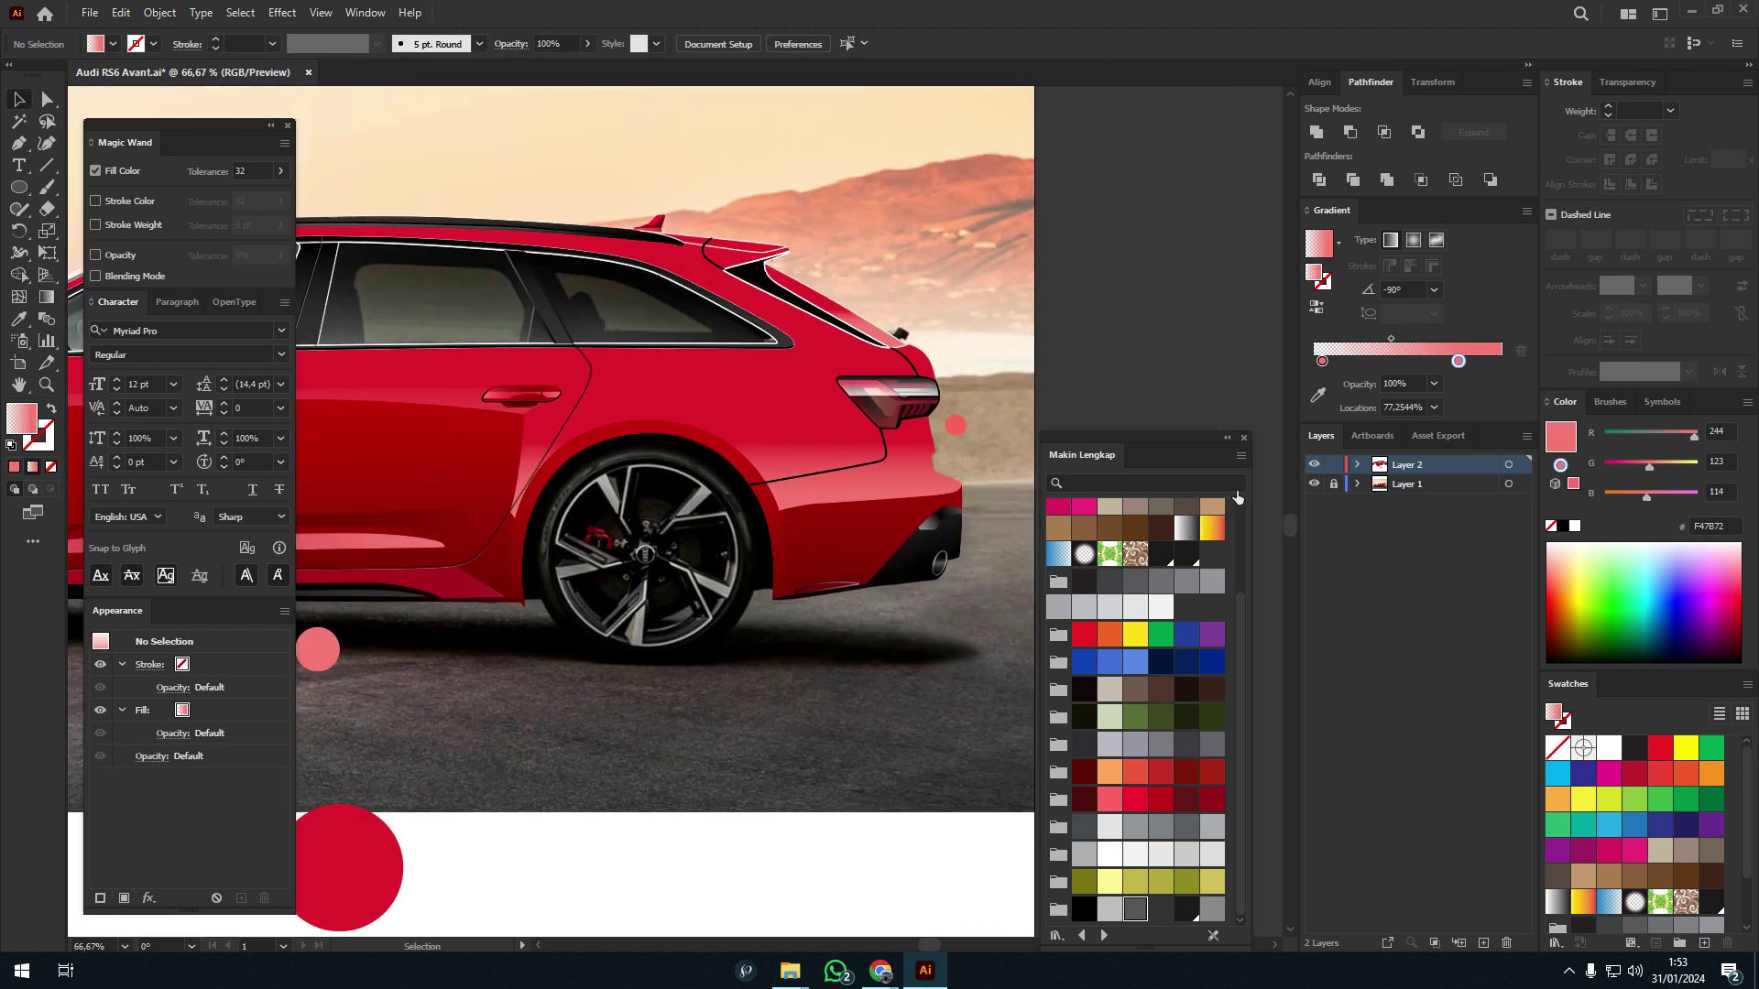
key("ctrl+y")
scroll(1008, 527, "up", 3)
- Trace a piece below the tail light and give it a dark red gradient fill
key("p")
left_click(901, 460)
left_click(800, 505)
left_click(675, 496)
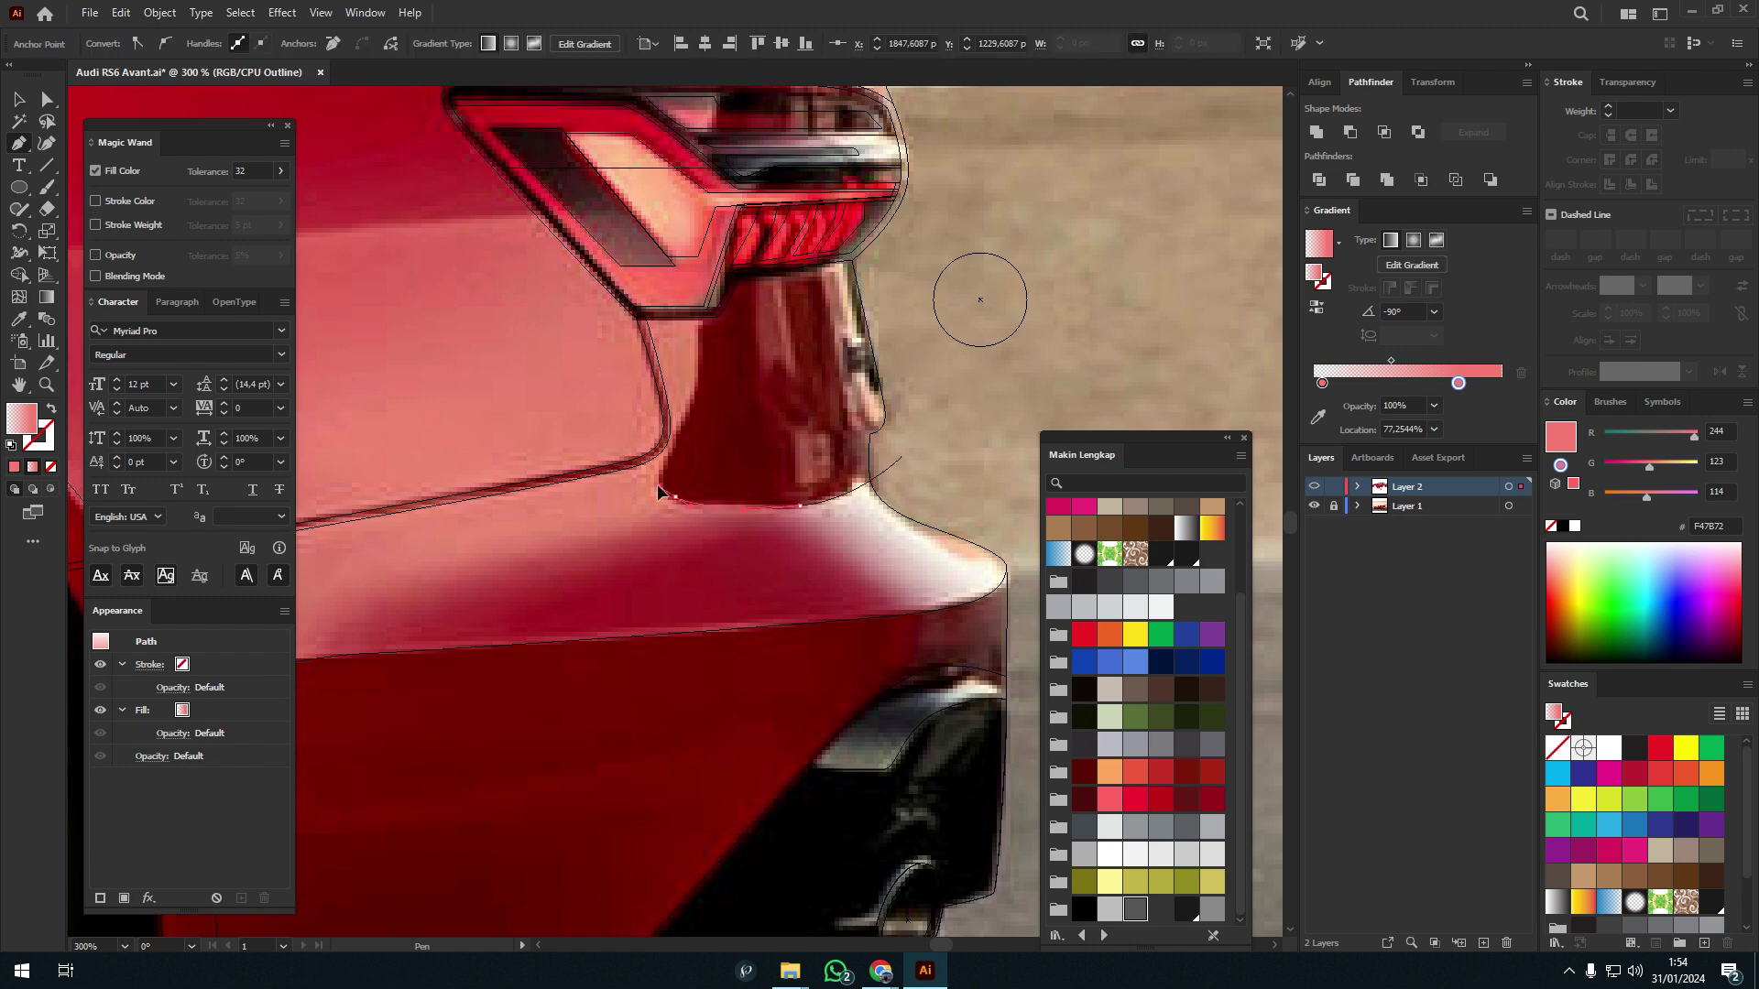
key("ctrl+y")
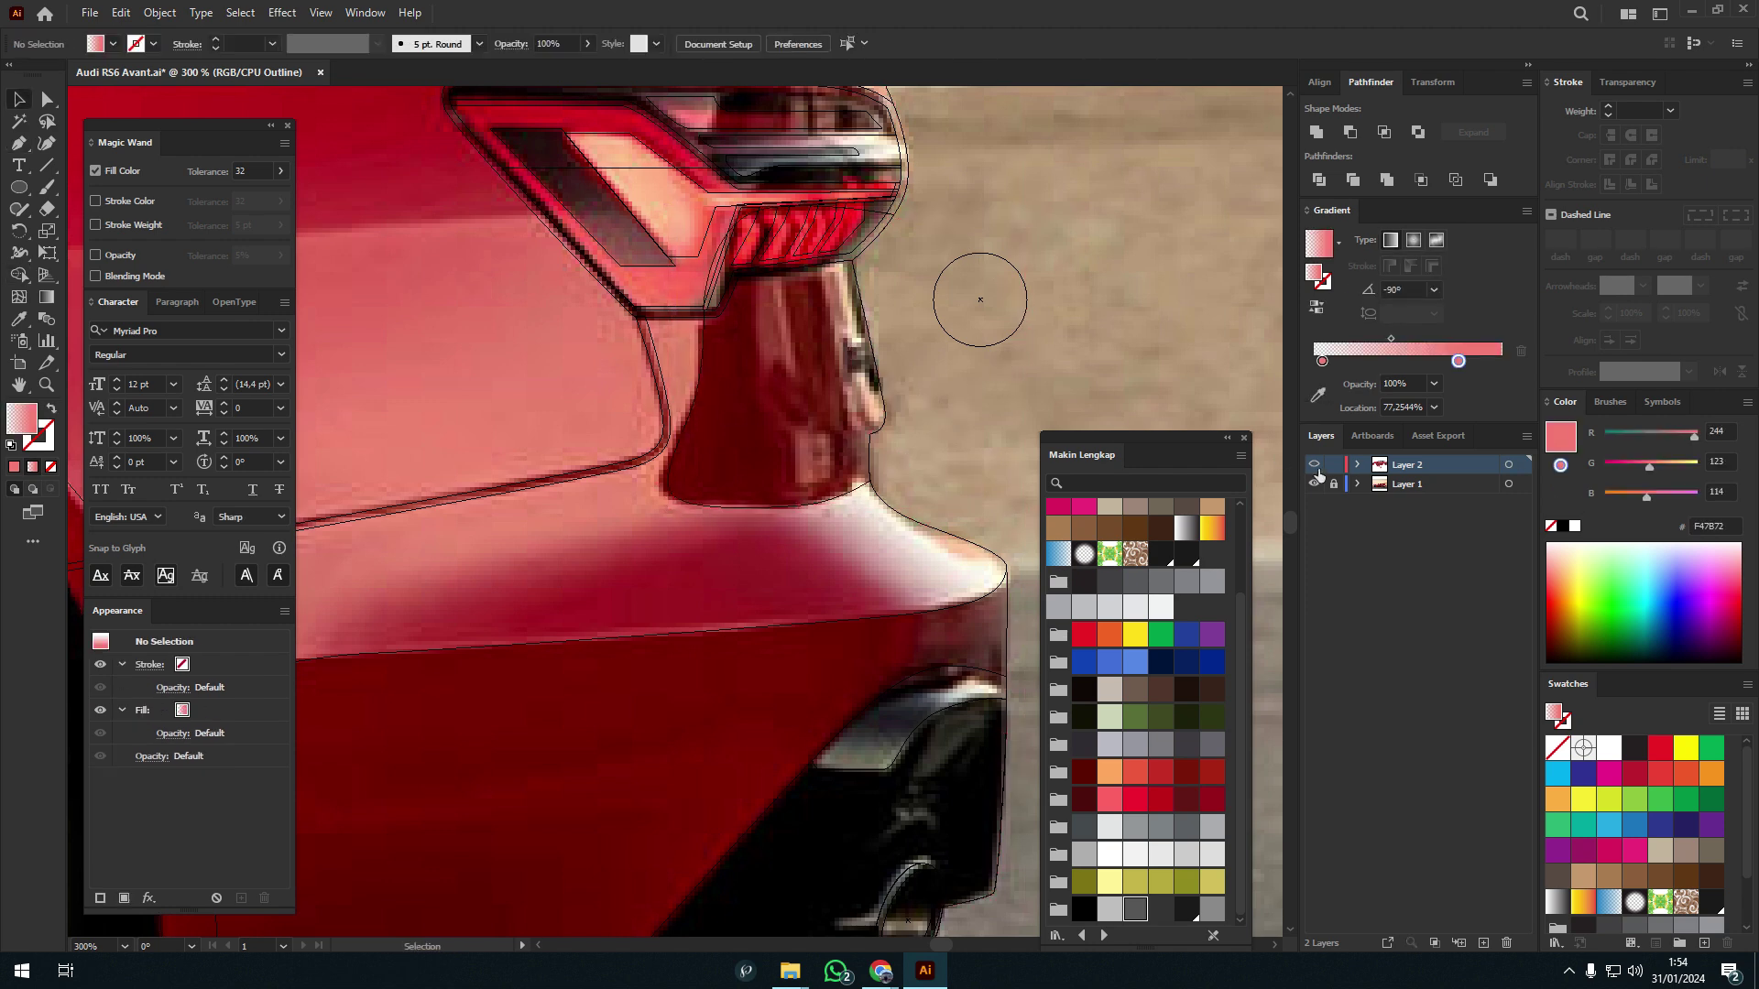
key("ctrl+minus")
key("i")
left_click(781, 573)
key("g")
left_click(658, 387)
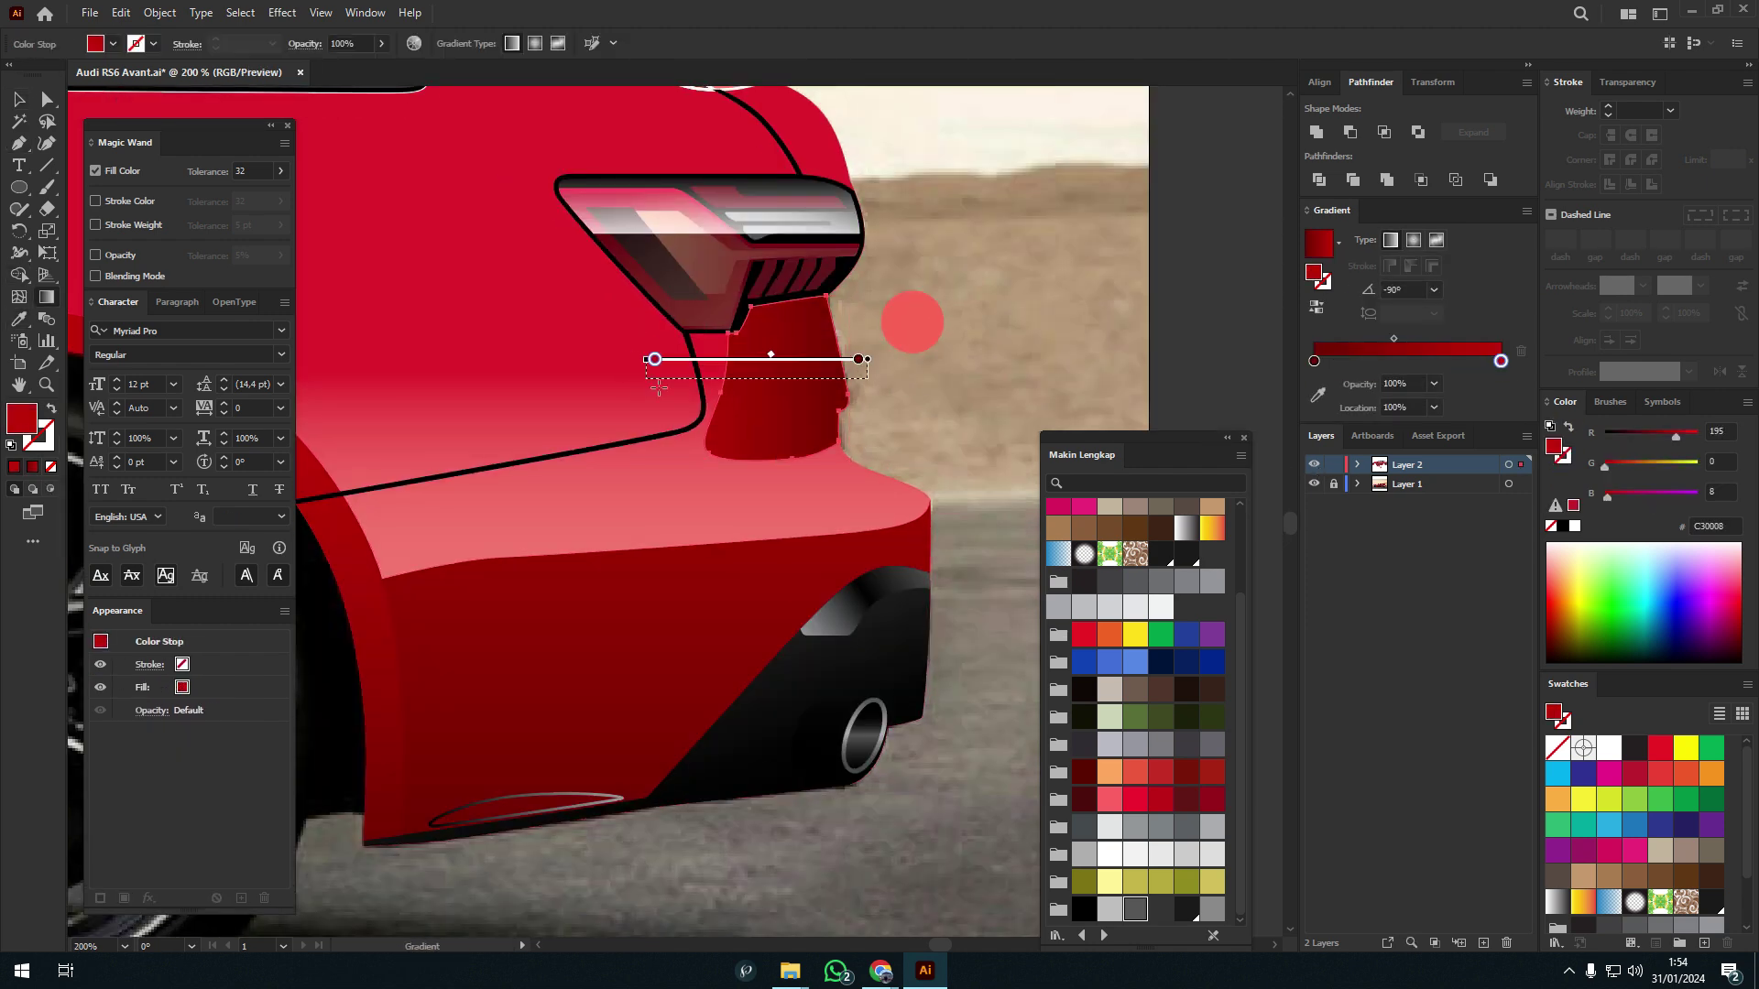
- Trace a closed shape along the top edge of the rear bumper
key("ctrl+y")
key("ctrl+minus")
key("ctrl+plus")
key("p")
left_click(551, 515)
left_click(666, 484)
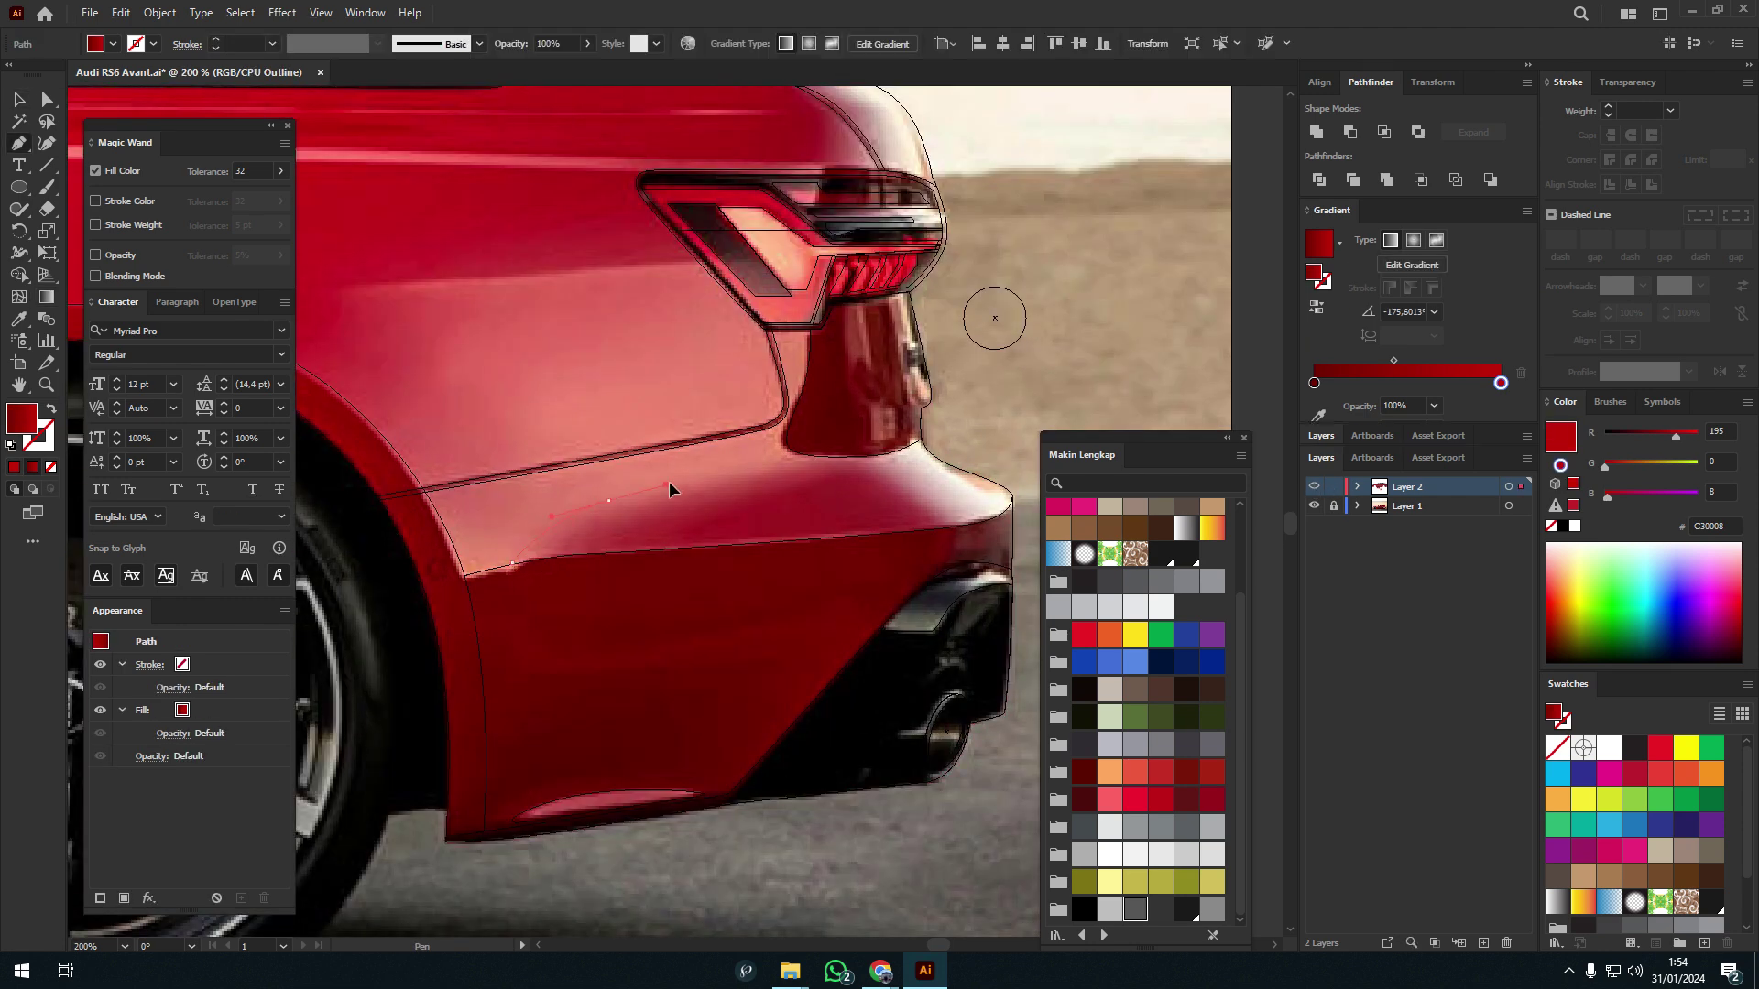
left_click(511, 568)
key("ctrl+y")
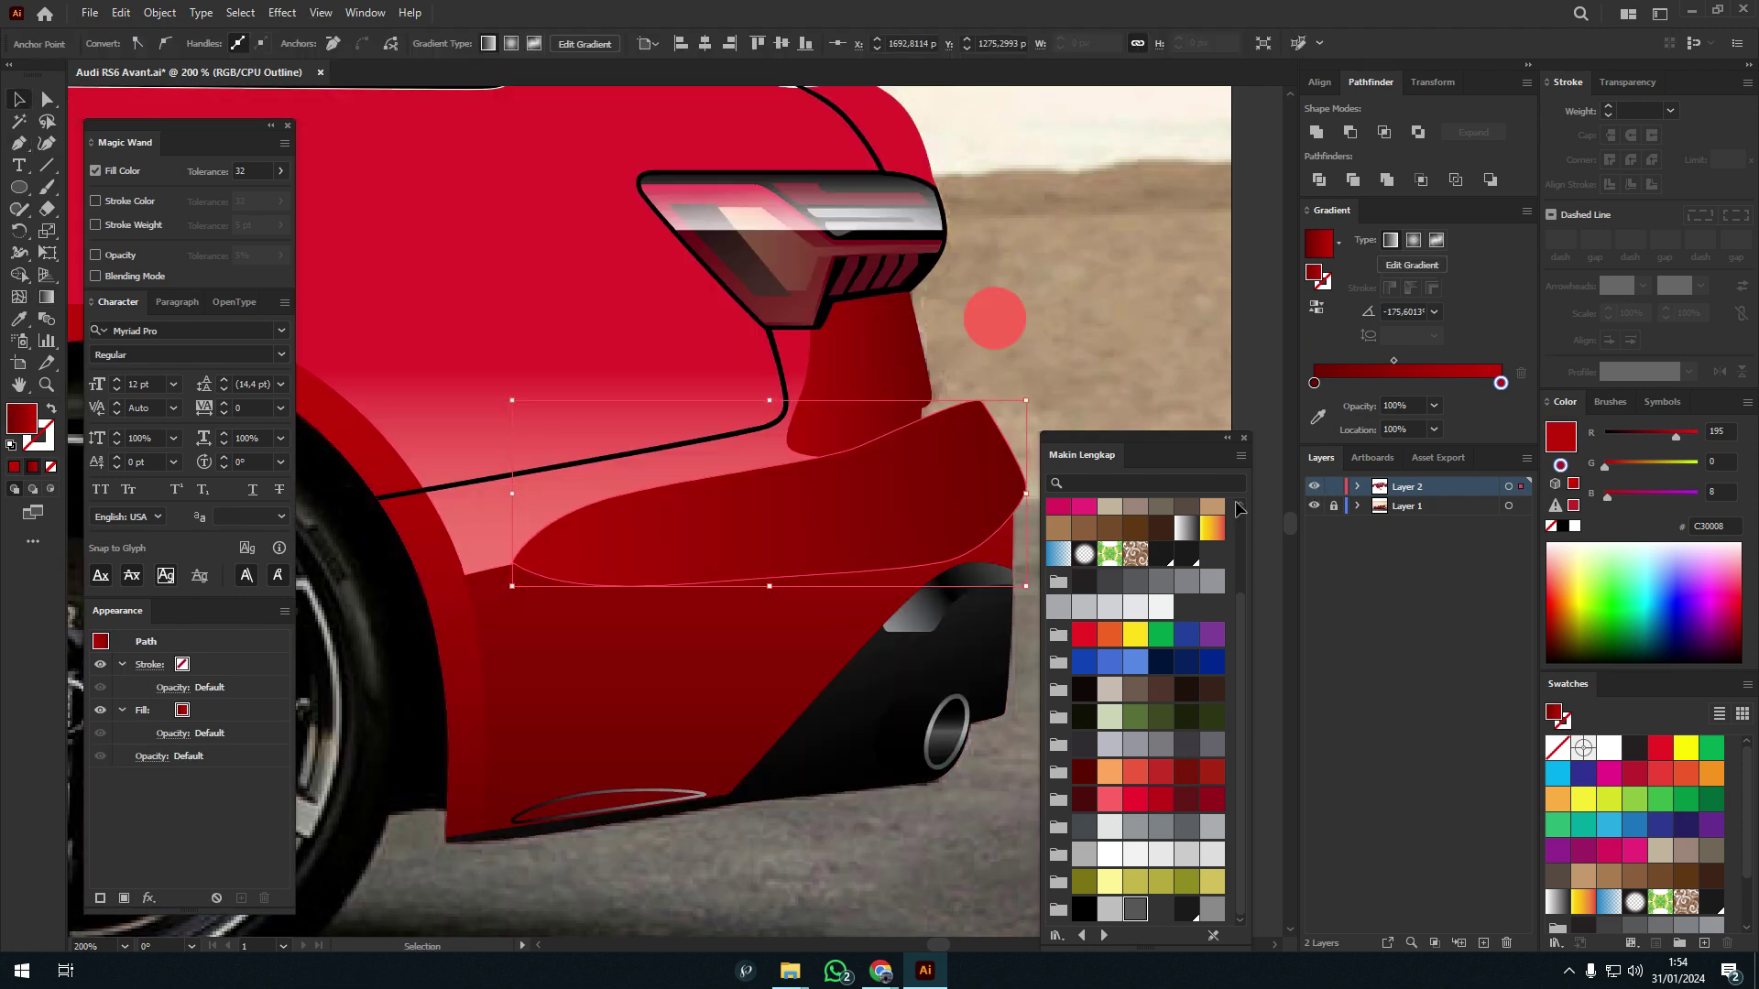
key("v")
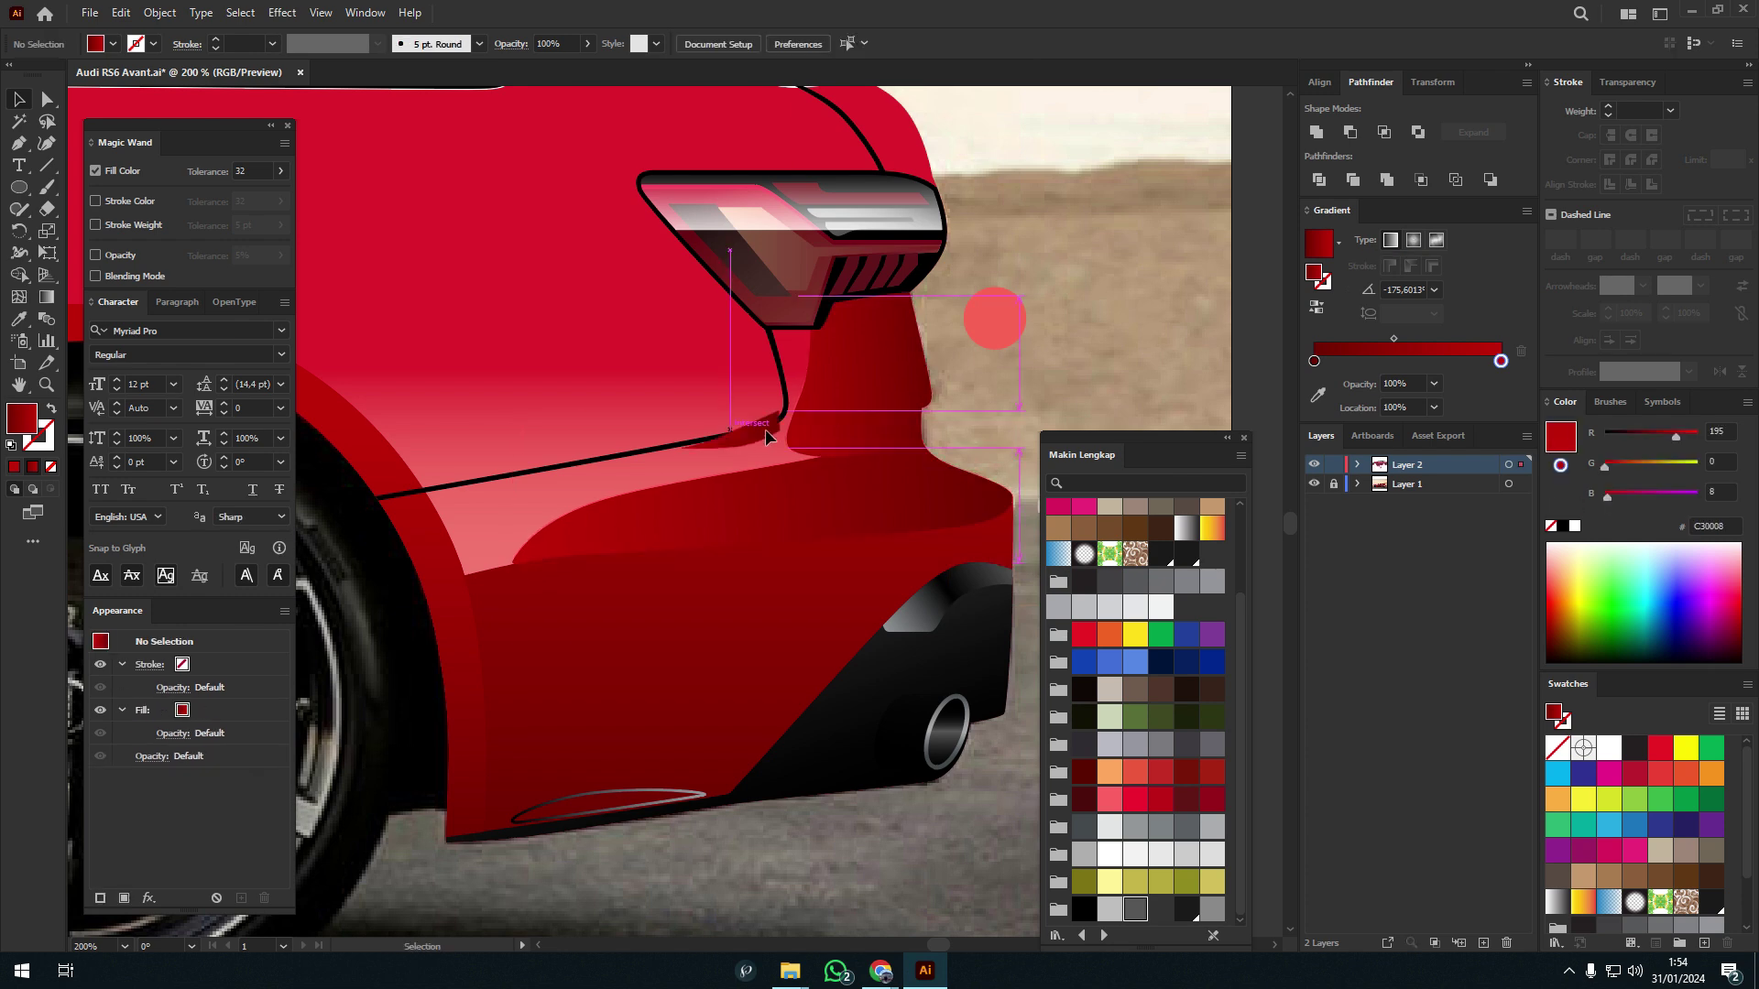
scroll(870, 491, "down", 3)
scroll(949, 453, "up", 3)
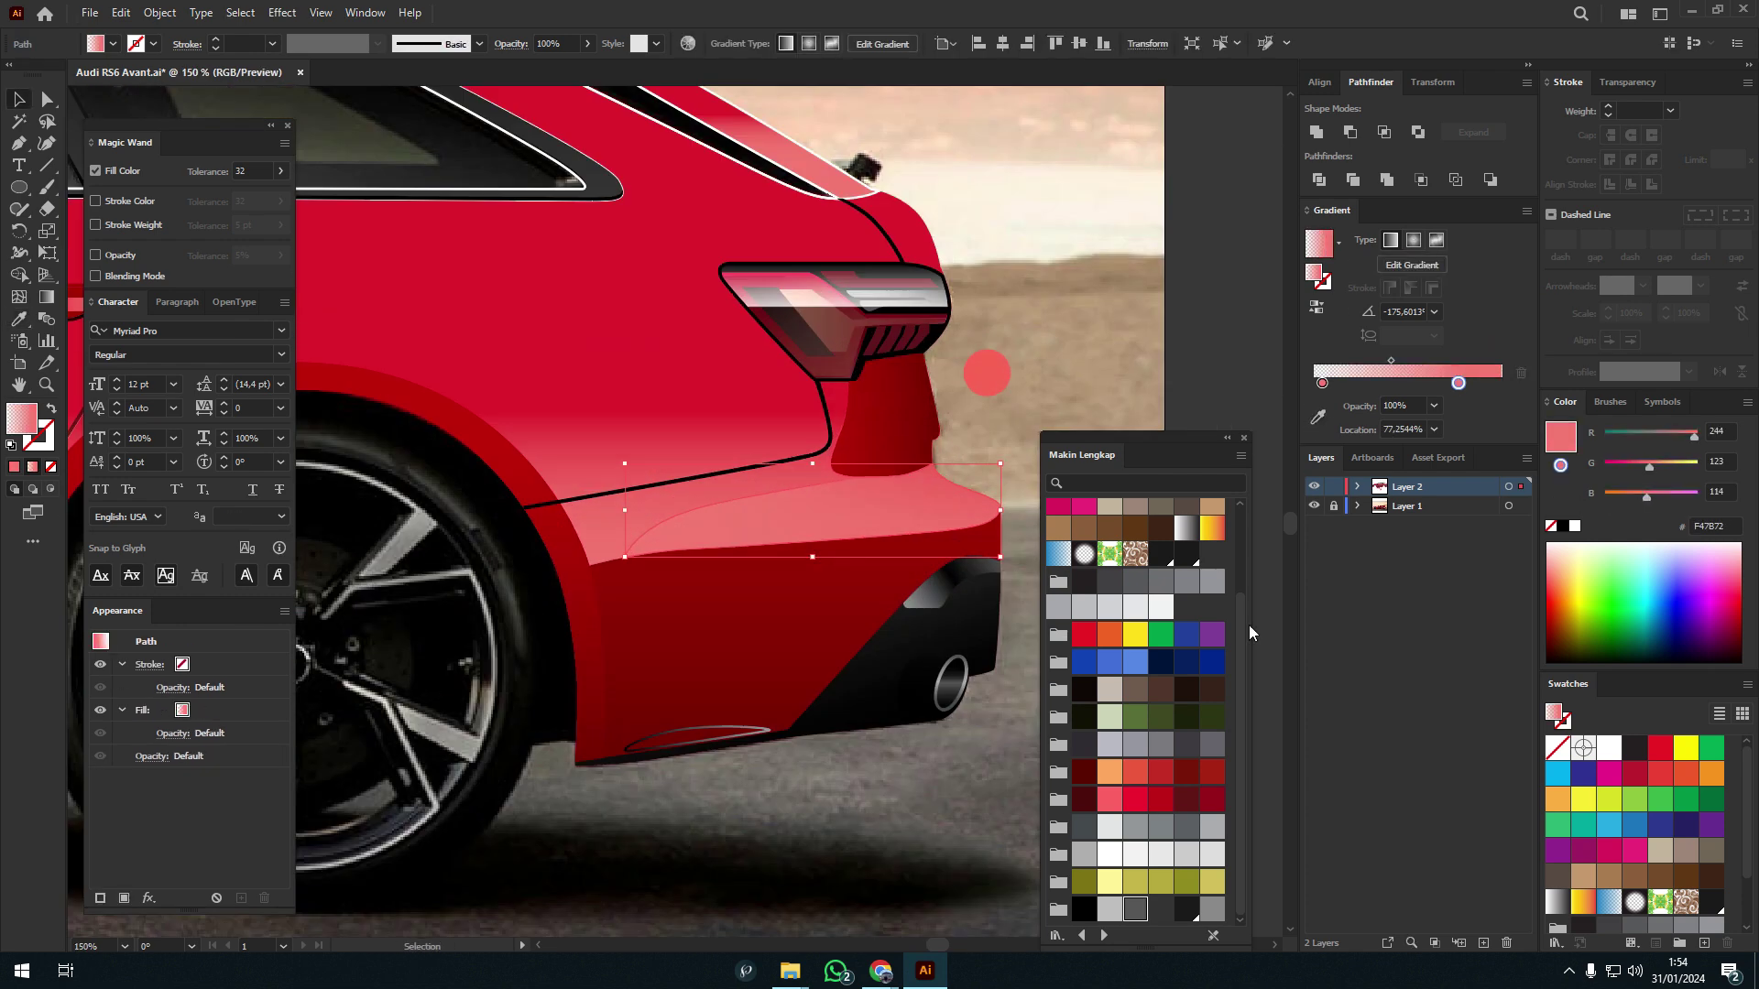
- Set a gradient stop to dark red sampled from the car body
left_click(1317, 414)
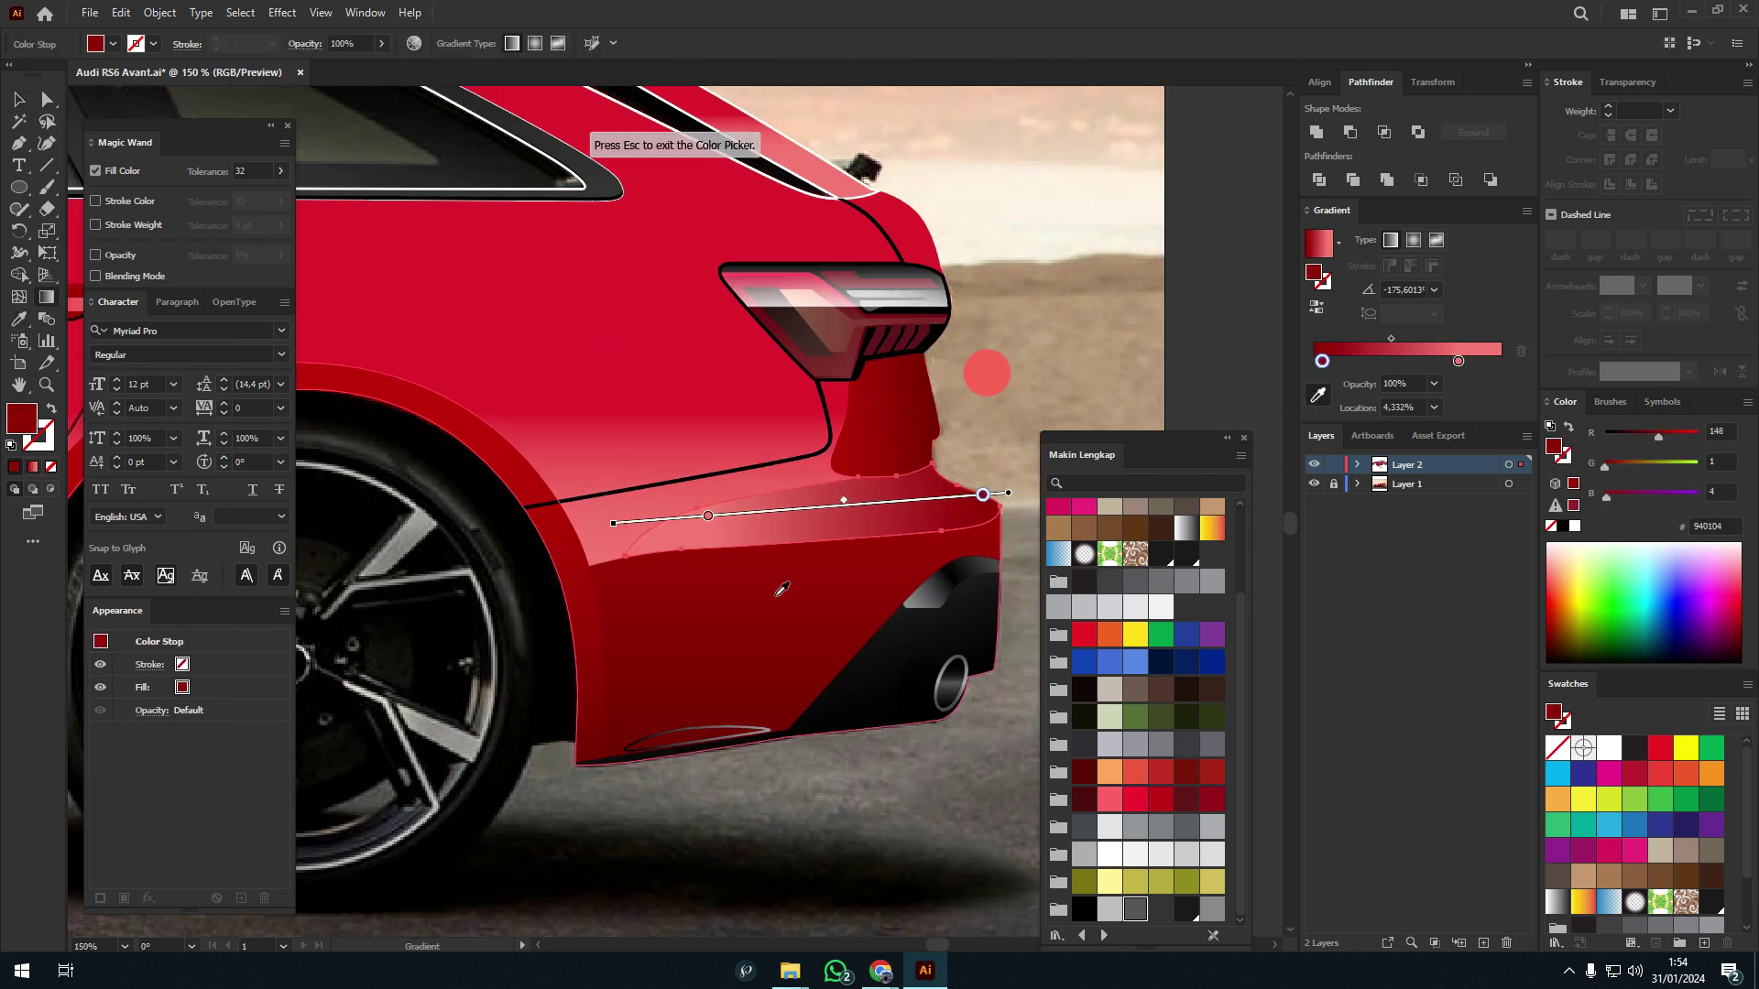
left_click(800, 510)
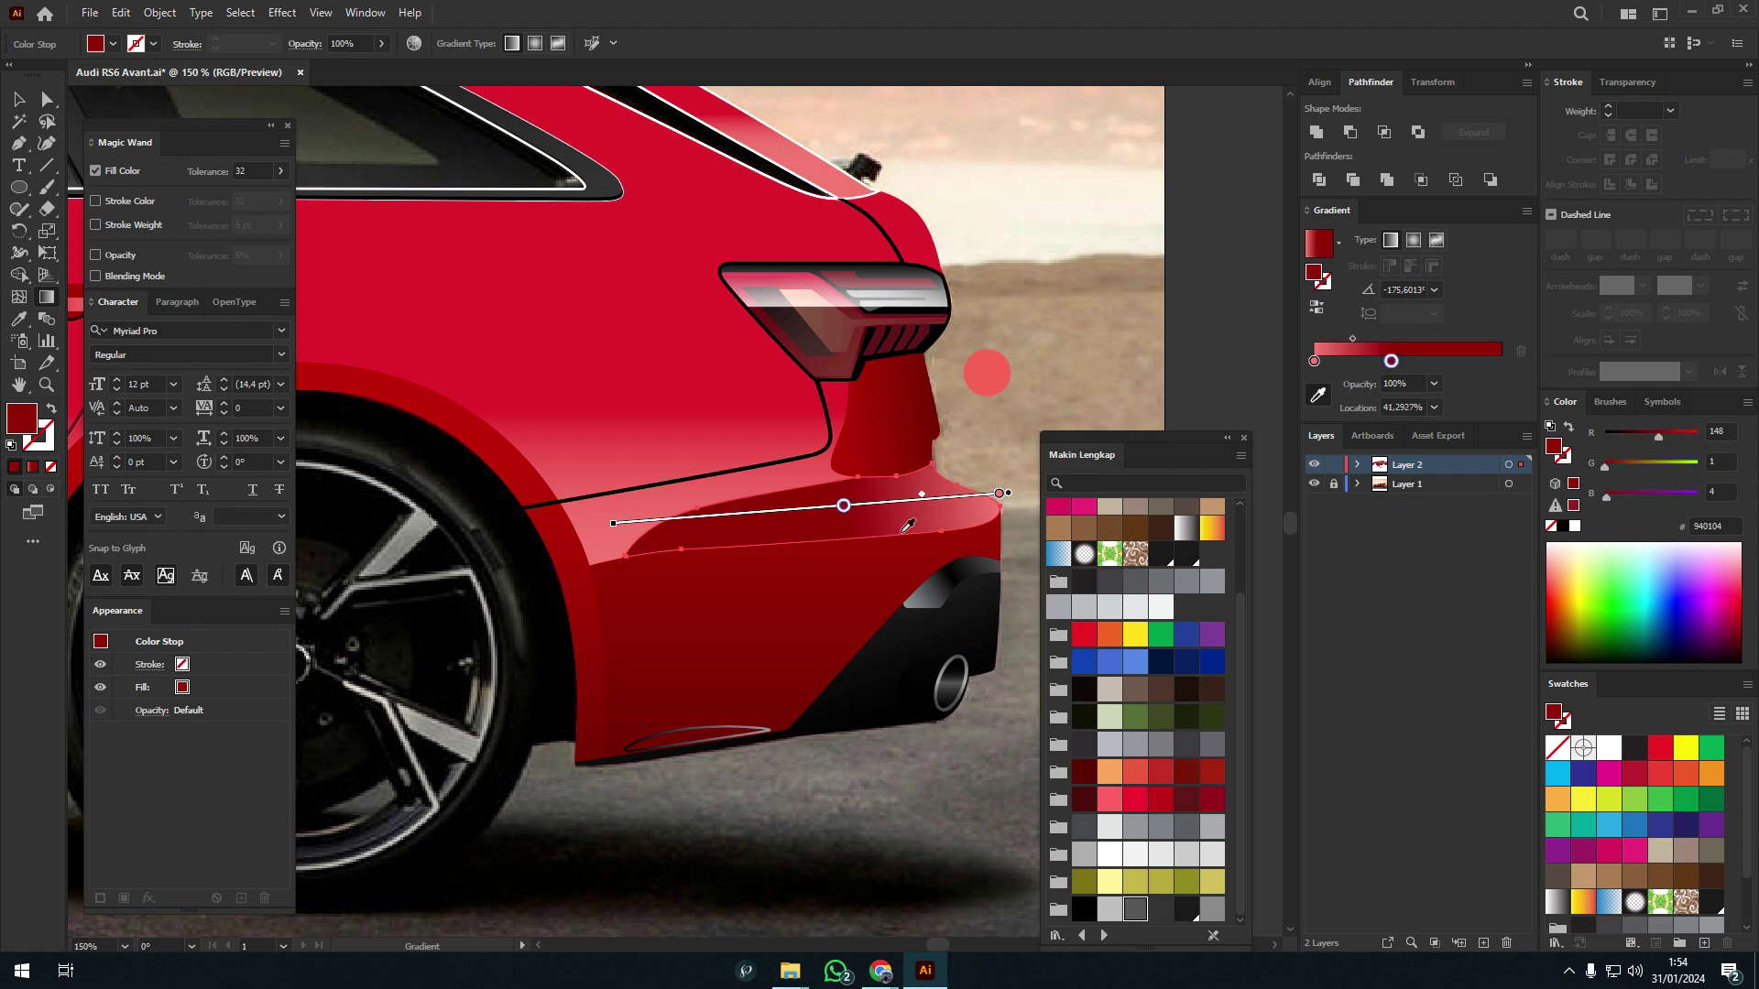
key("ctrl+minus")
key("ctrl+minus")
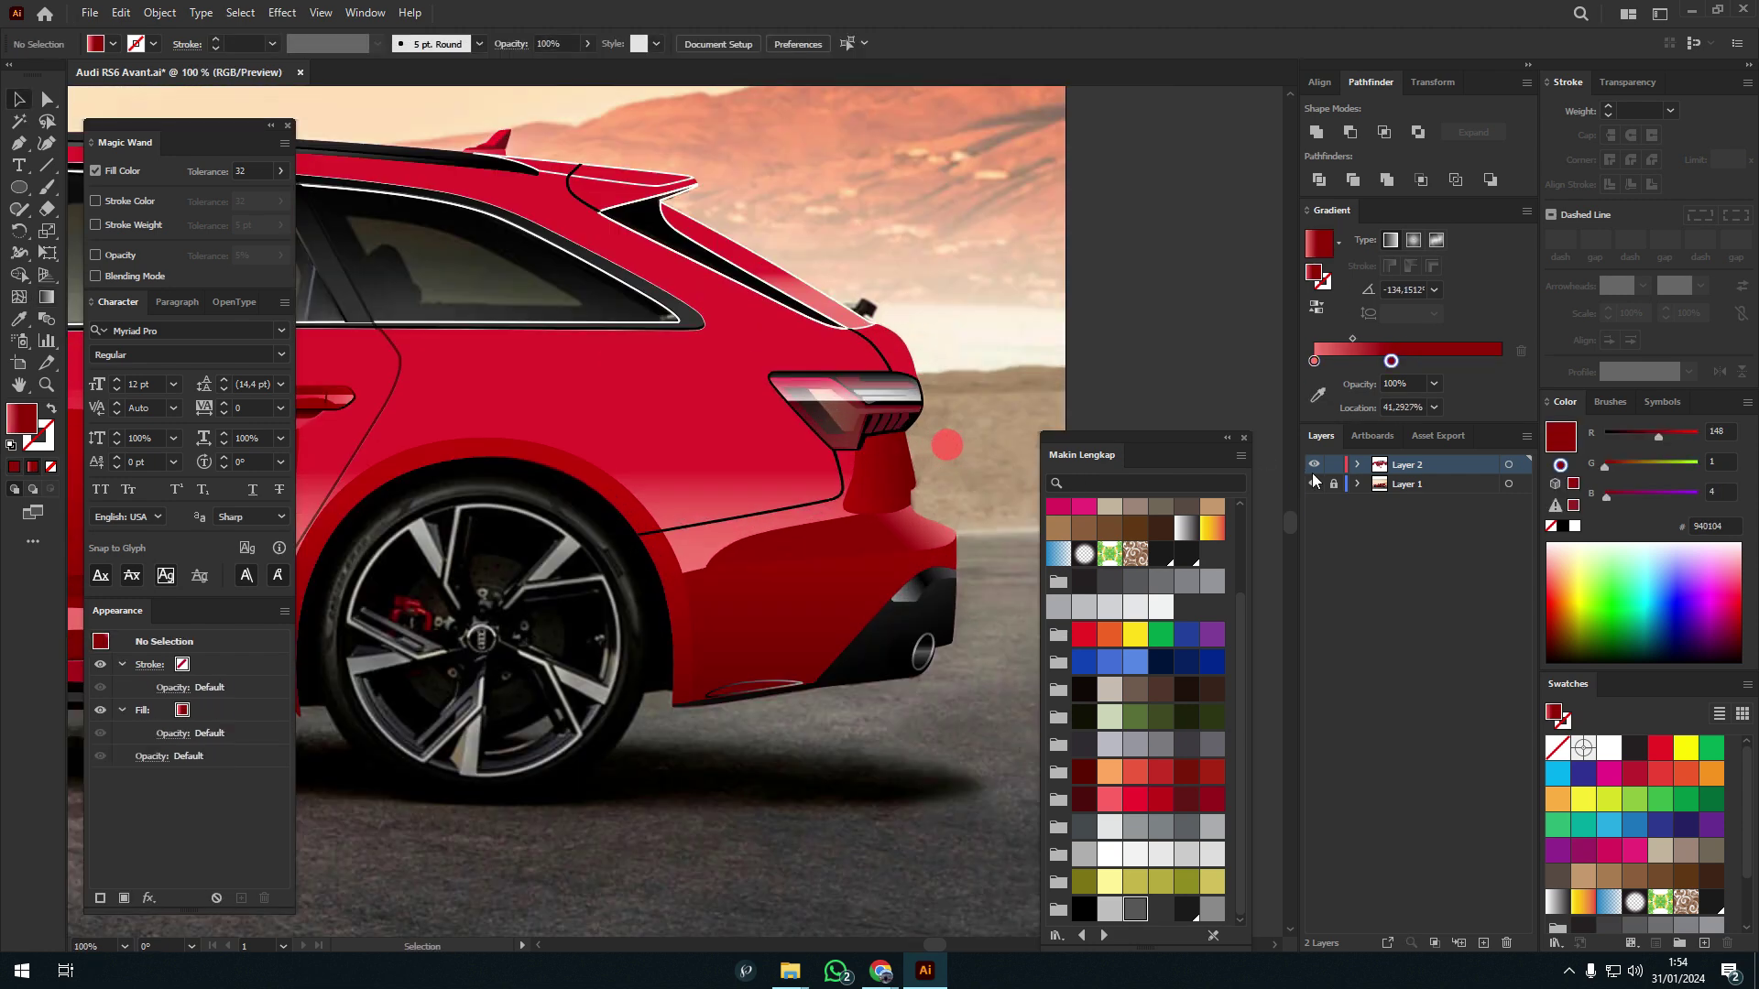
key("ctrl+minus")
key("ctrl+minus")
scroll(992, 491, "up", 3)
- Start a path at the tail light, then select the drawn rear pieces together
key("p")
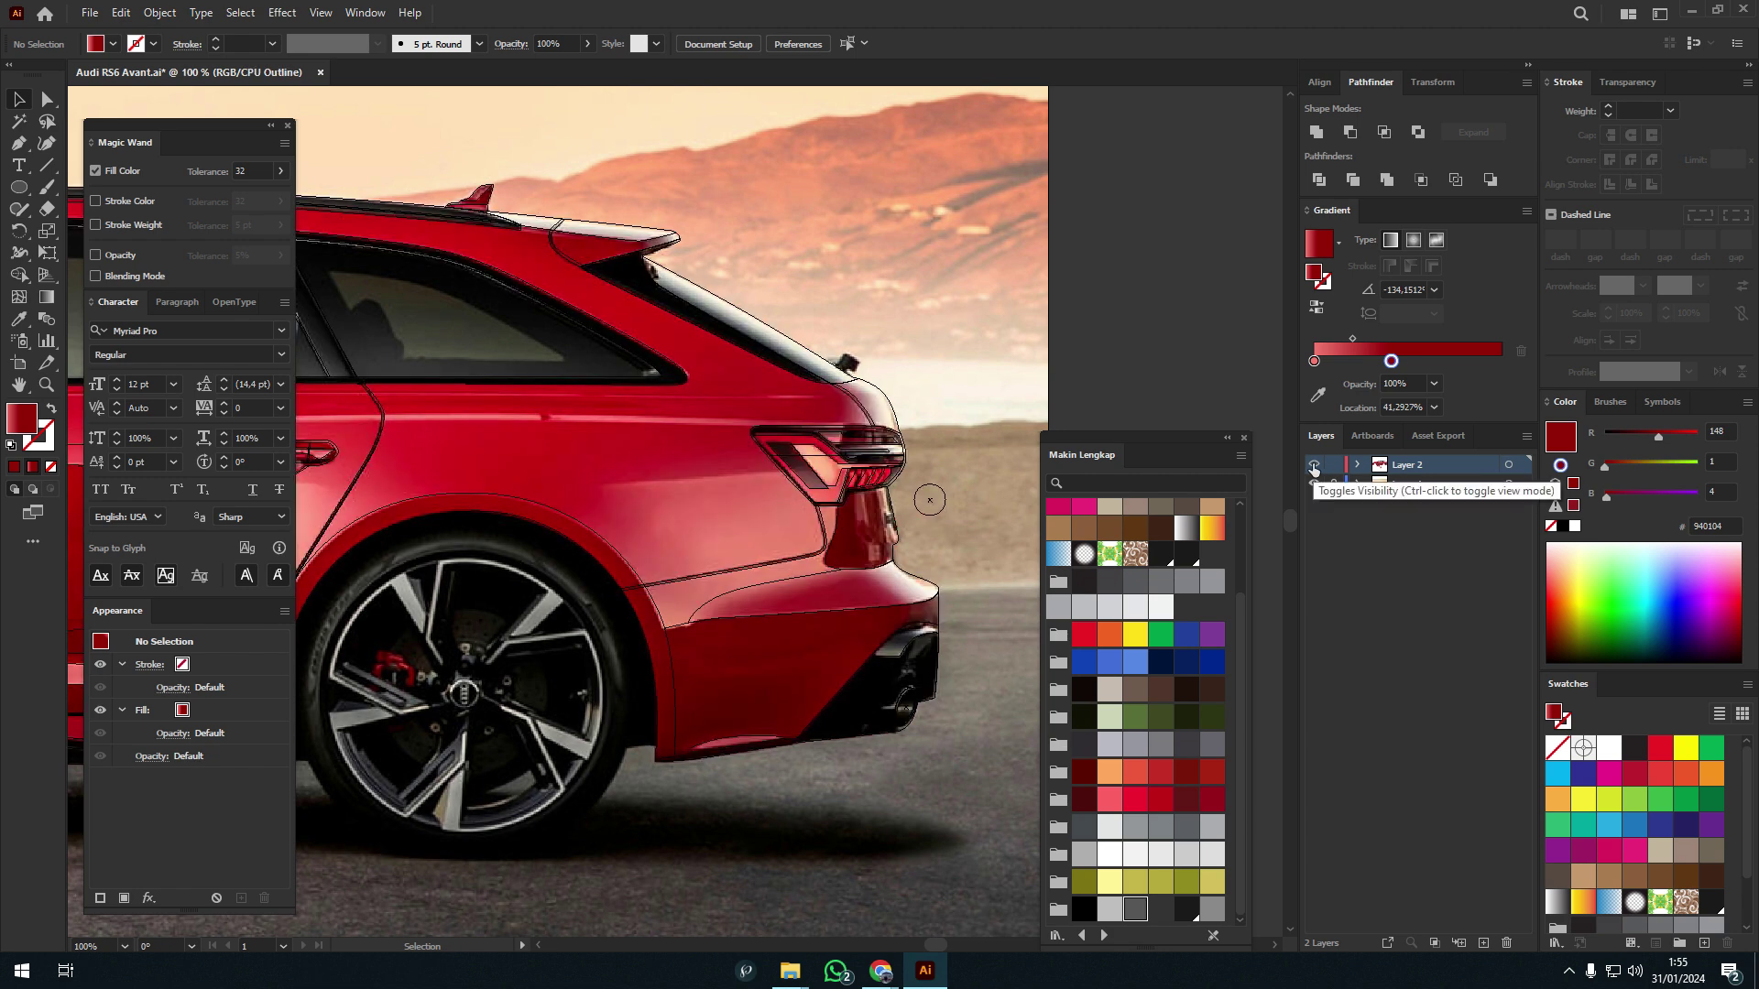
scroll(810, 495, "up", 1)
left_click(874, 476)
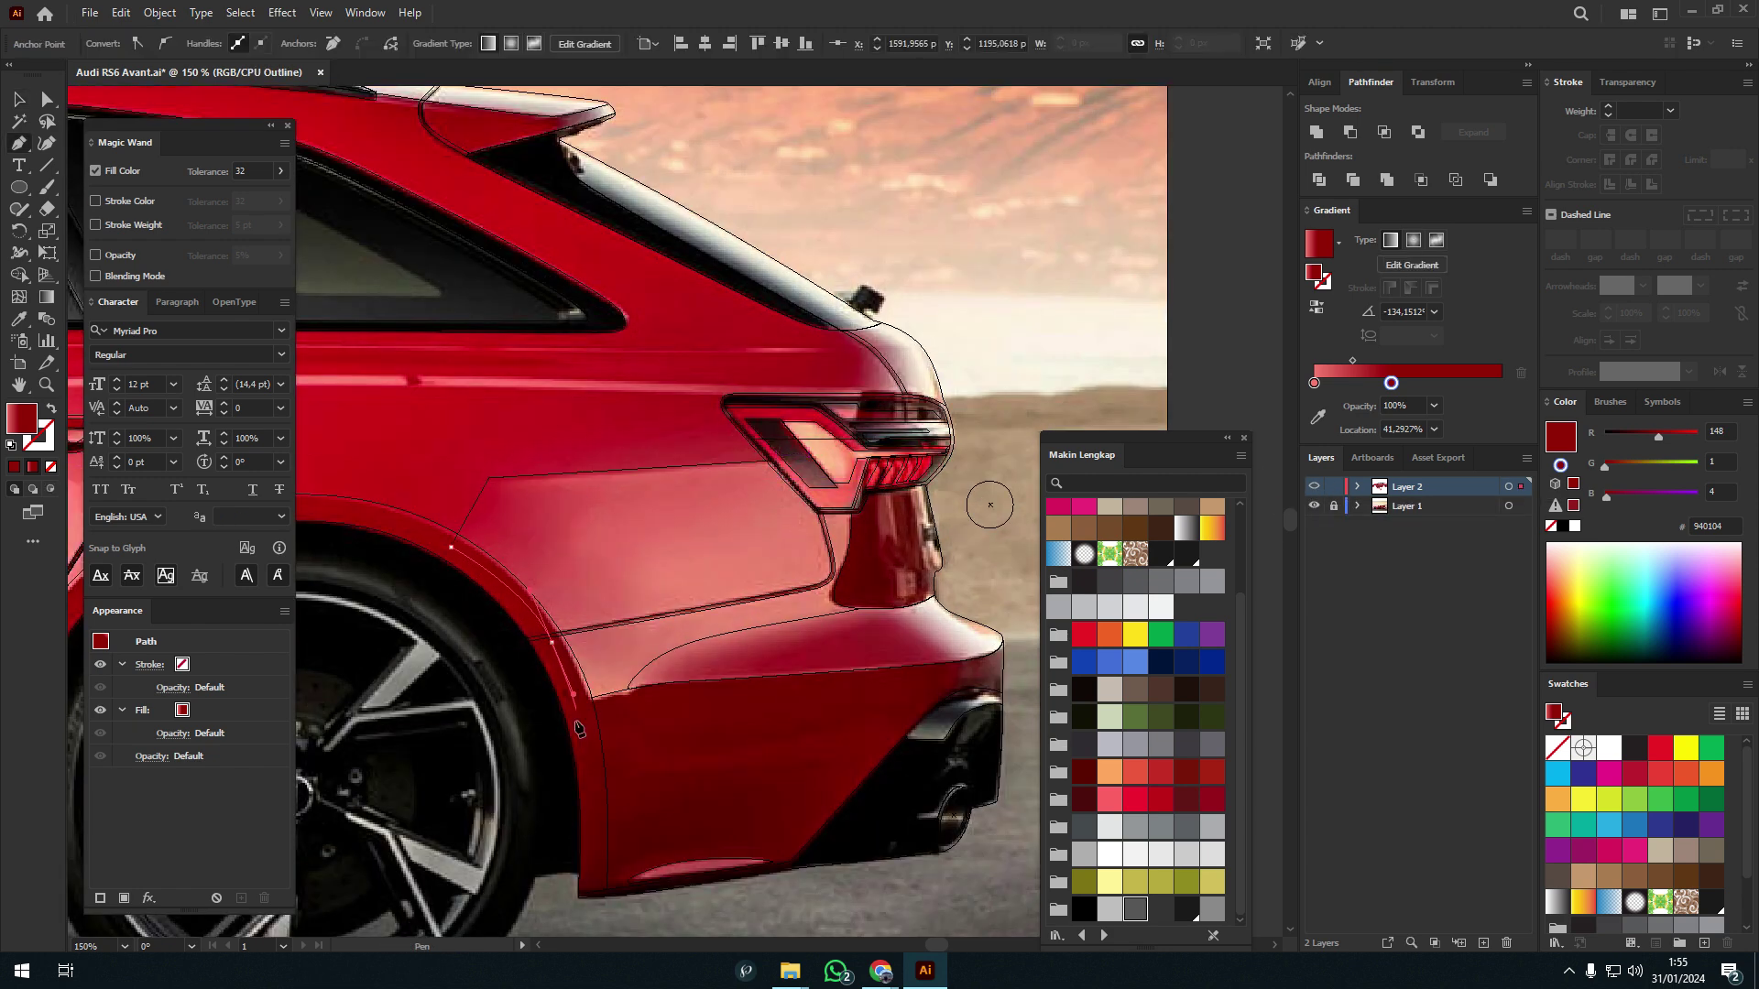
key("ctrl+y")
key("ctrl+a")
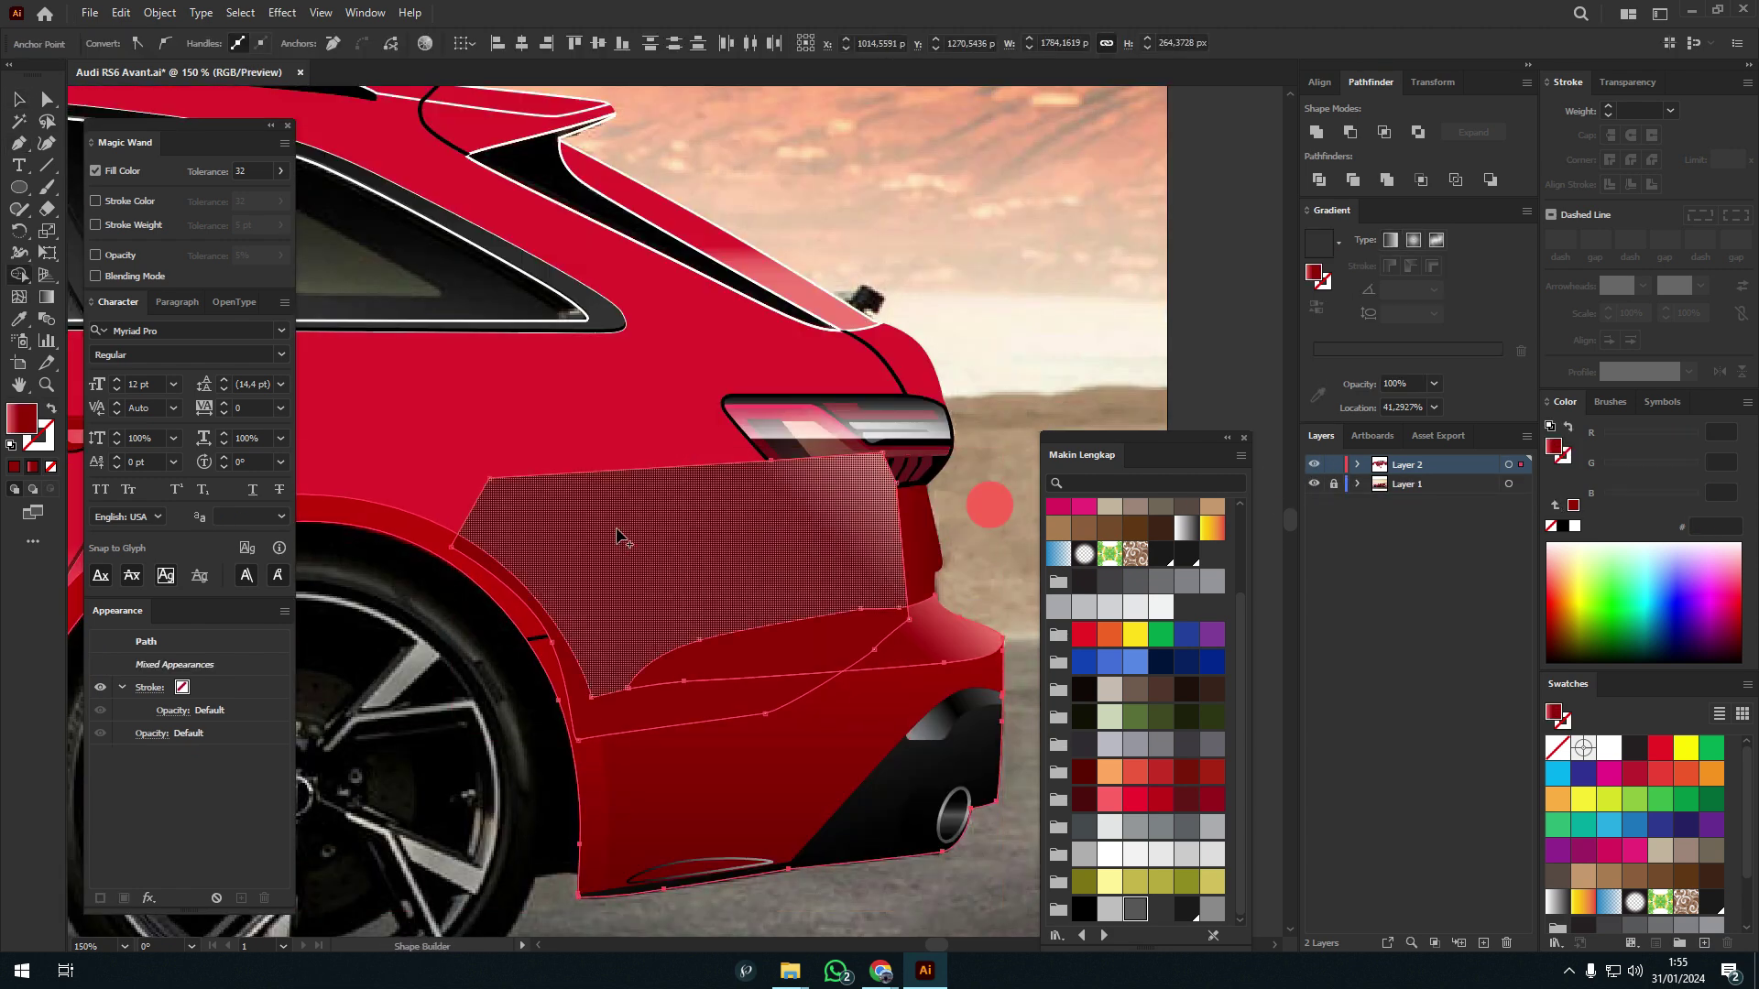
scroll(779, 550, "down", 1)
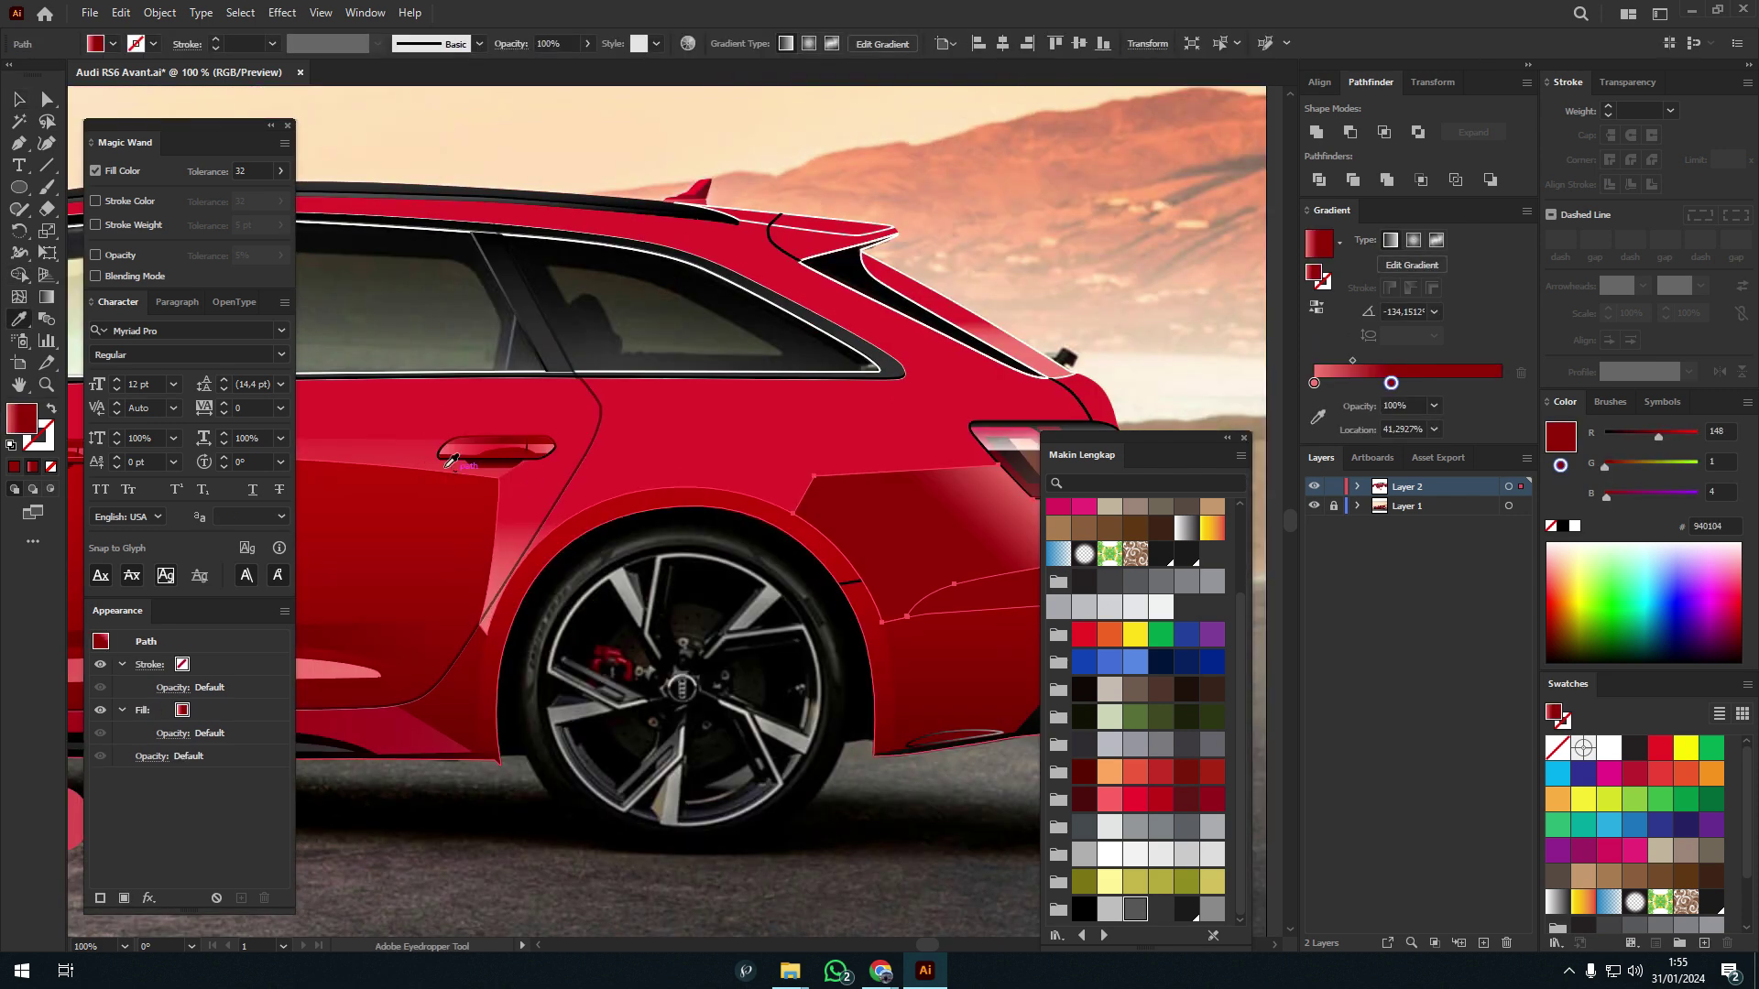
- Angle a pink gradient across the rear quarter panel toward the tail light
key("g")
left_click_drag(597, 454, 877, 632)
left_click_drag(612, 524, 973, 452)
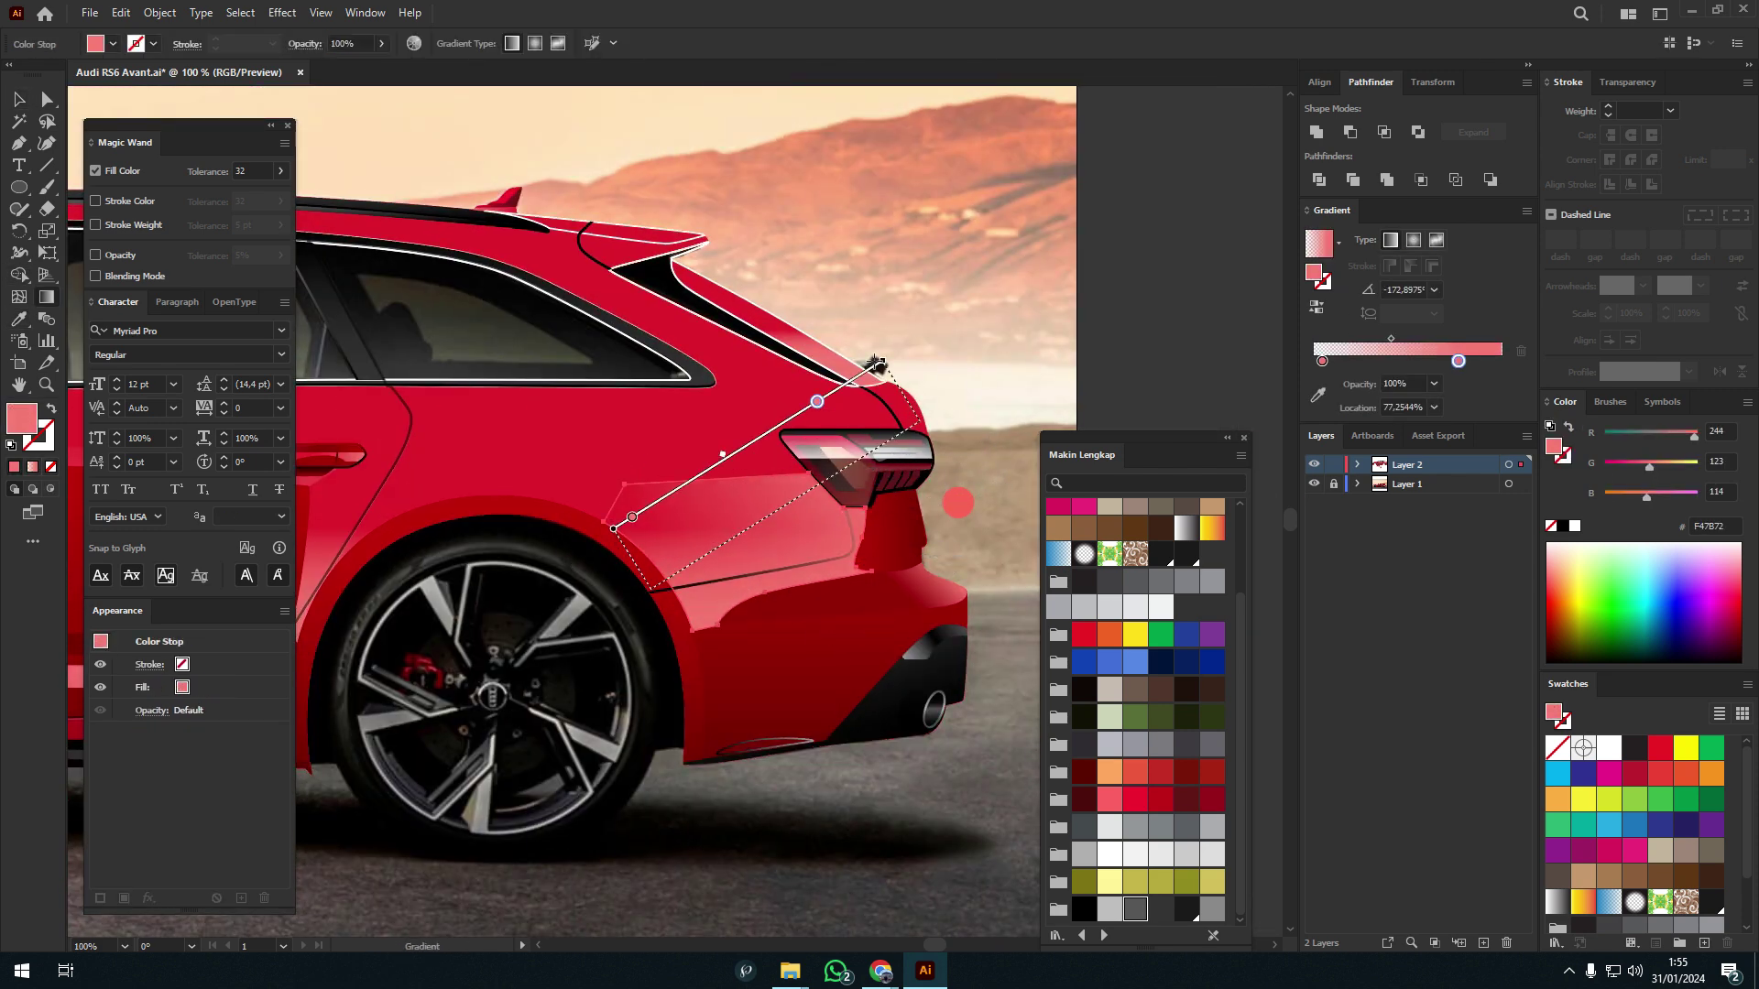
scroll(919, 628, "down", 3)
scroll(919, 628, "up", 1)
key("v")
left_click(918, 629)
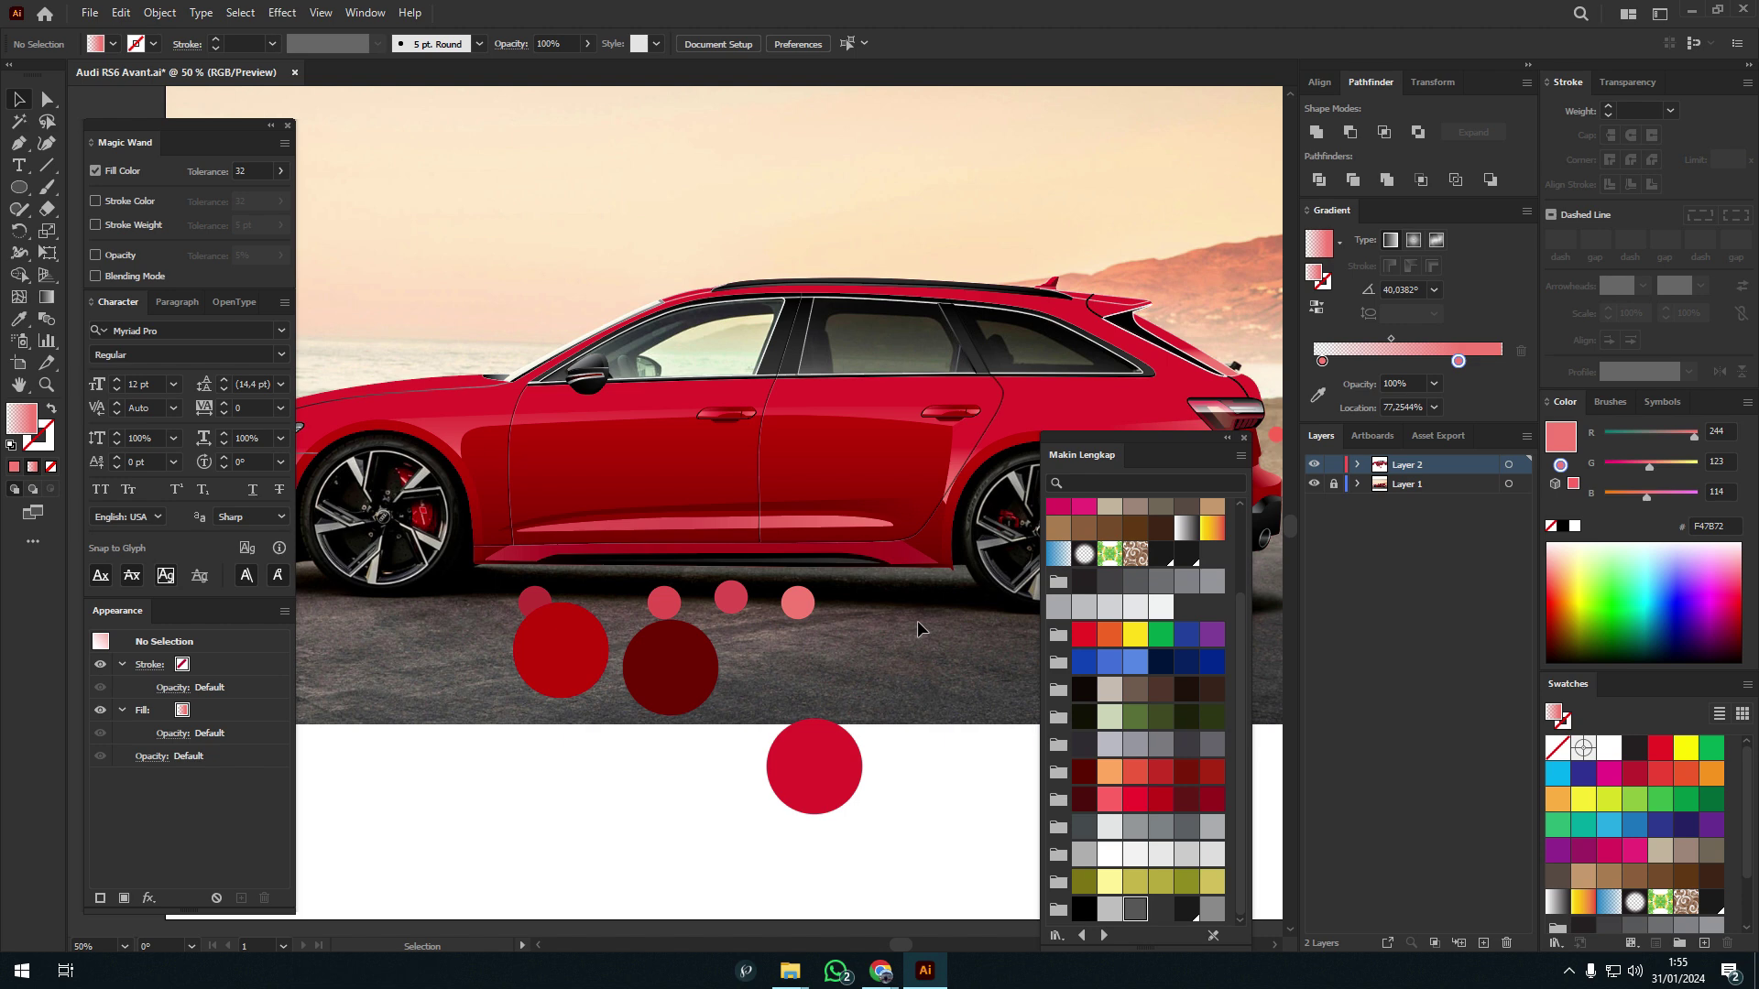
scroll(651, 301, "up", 2)
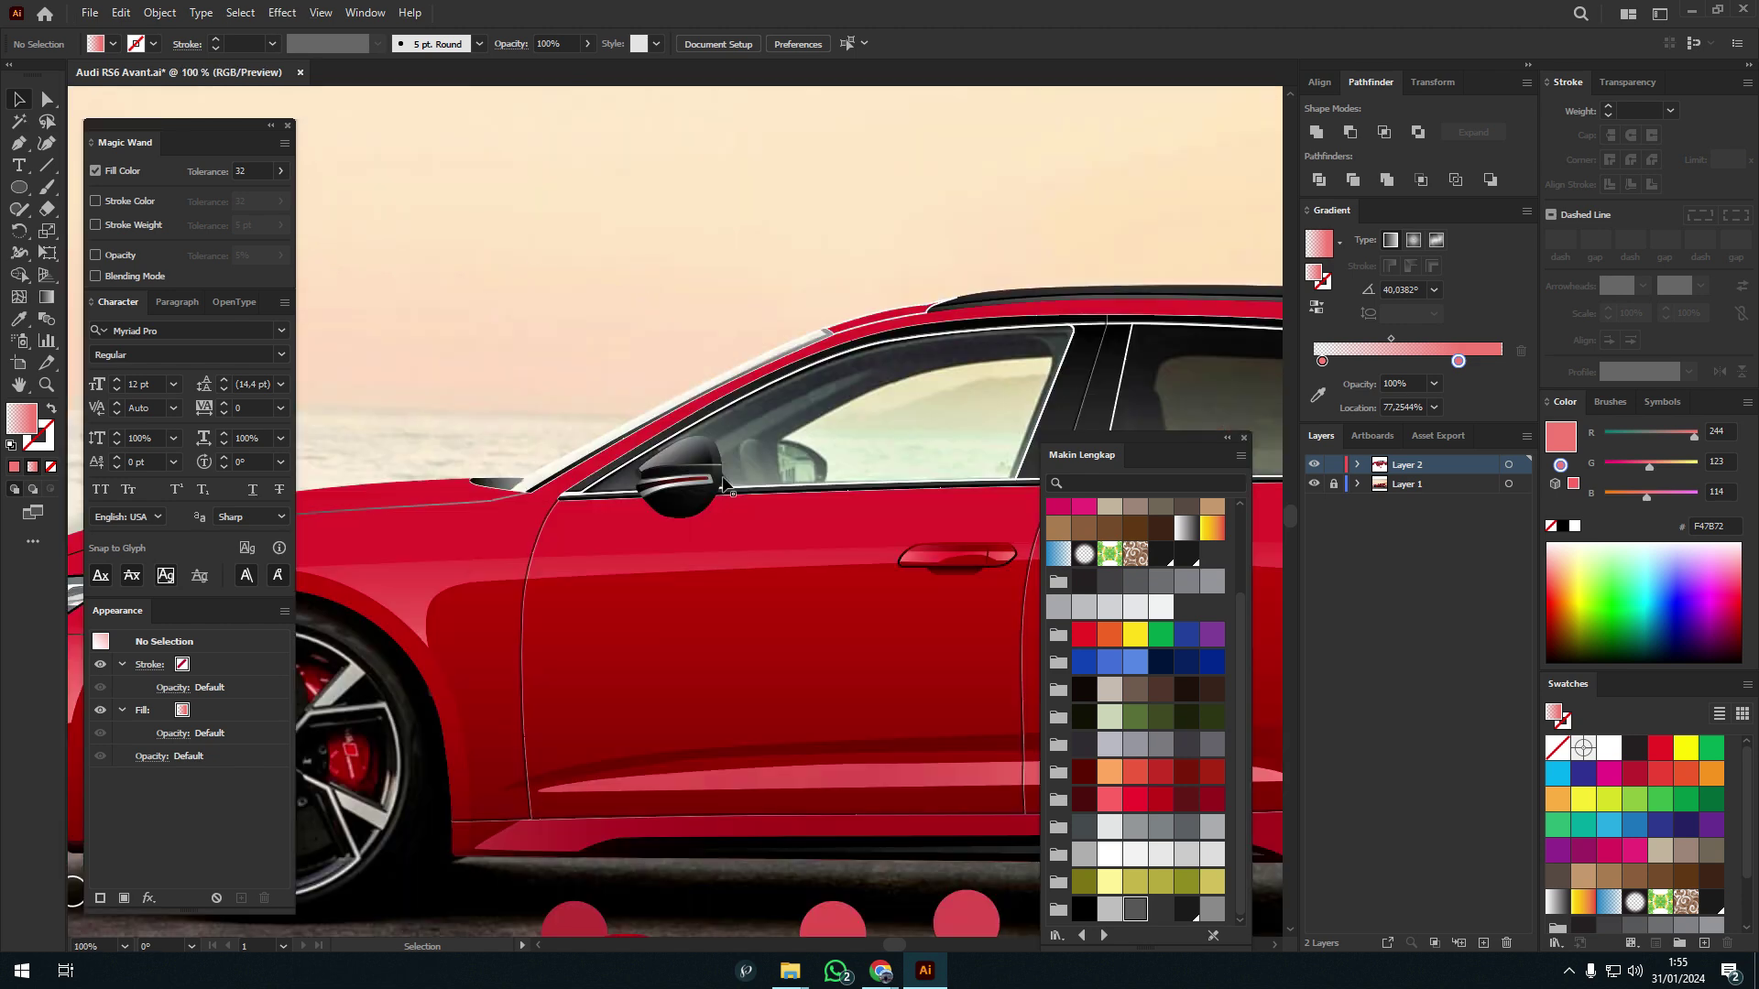
- Select, then deselect, the car body outline group
scroll(811, 385, "down", 1)
left_click(811, 385)
scroll(938, 414, "up", 8)
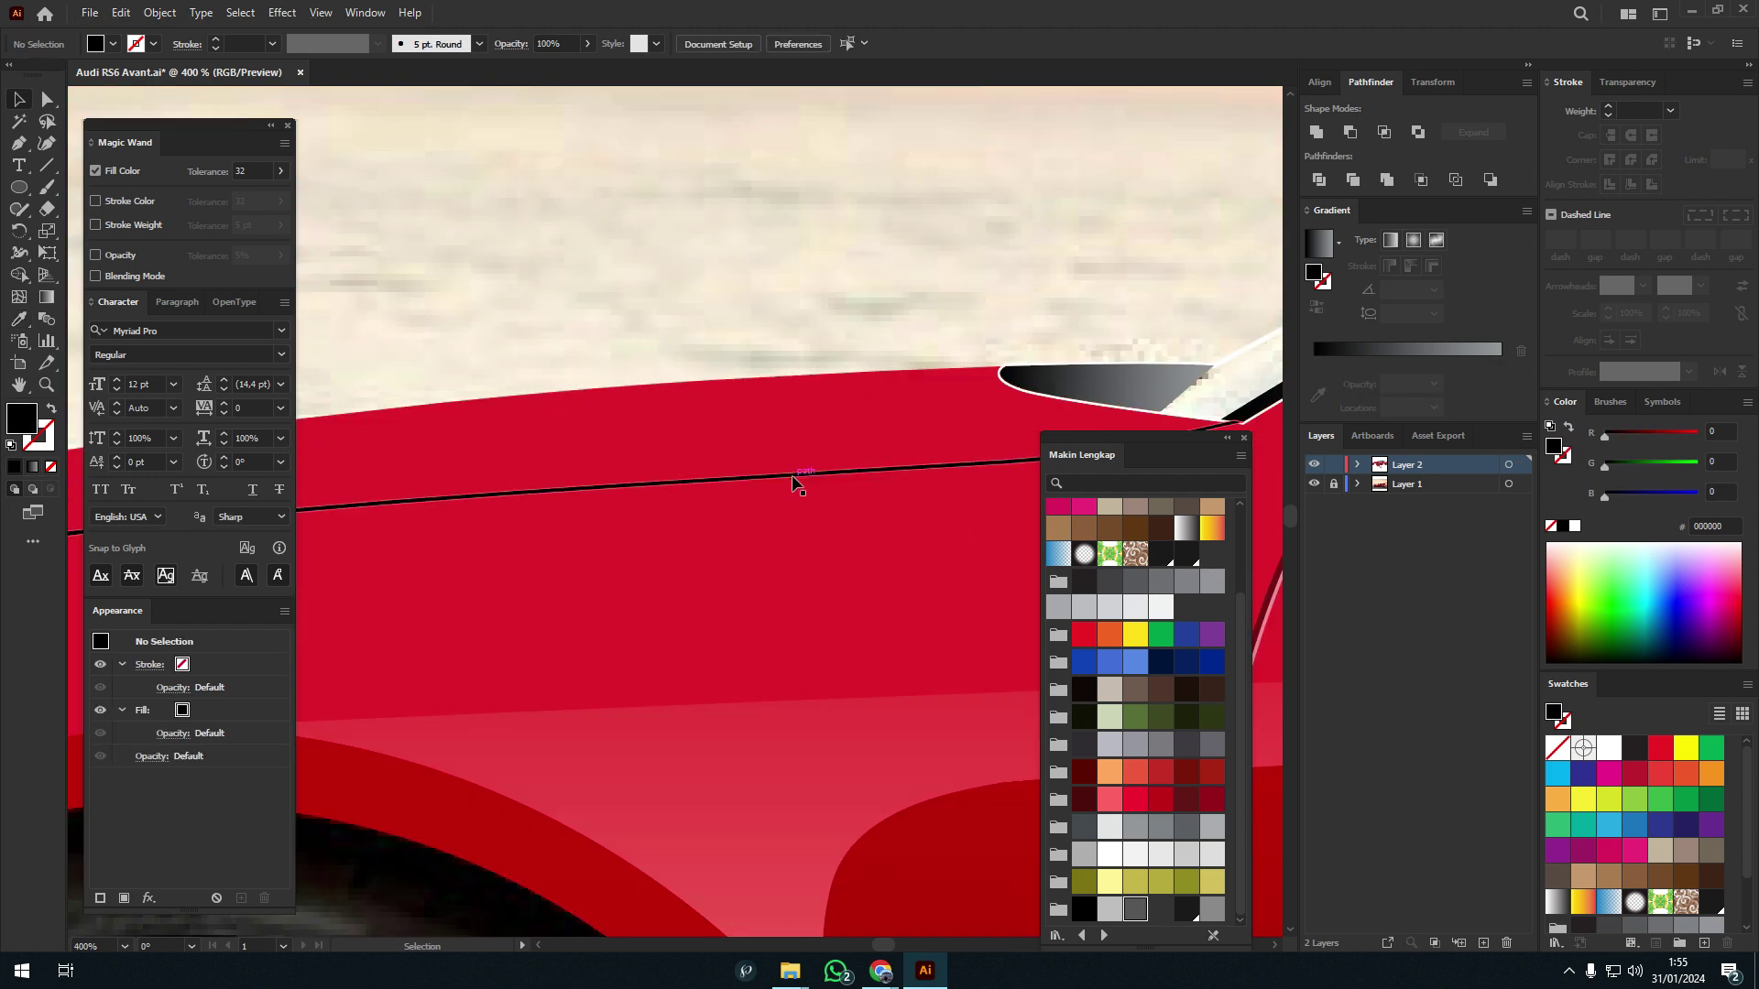
scroll(937, 414, "down", 3)
scroll(884, 473, "down", 2)
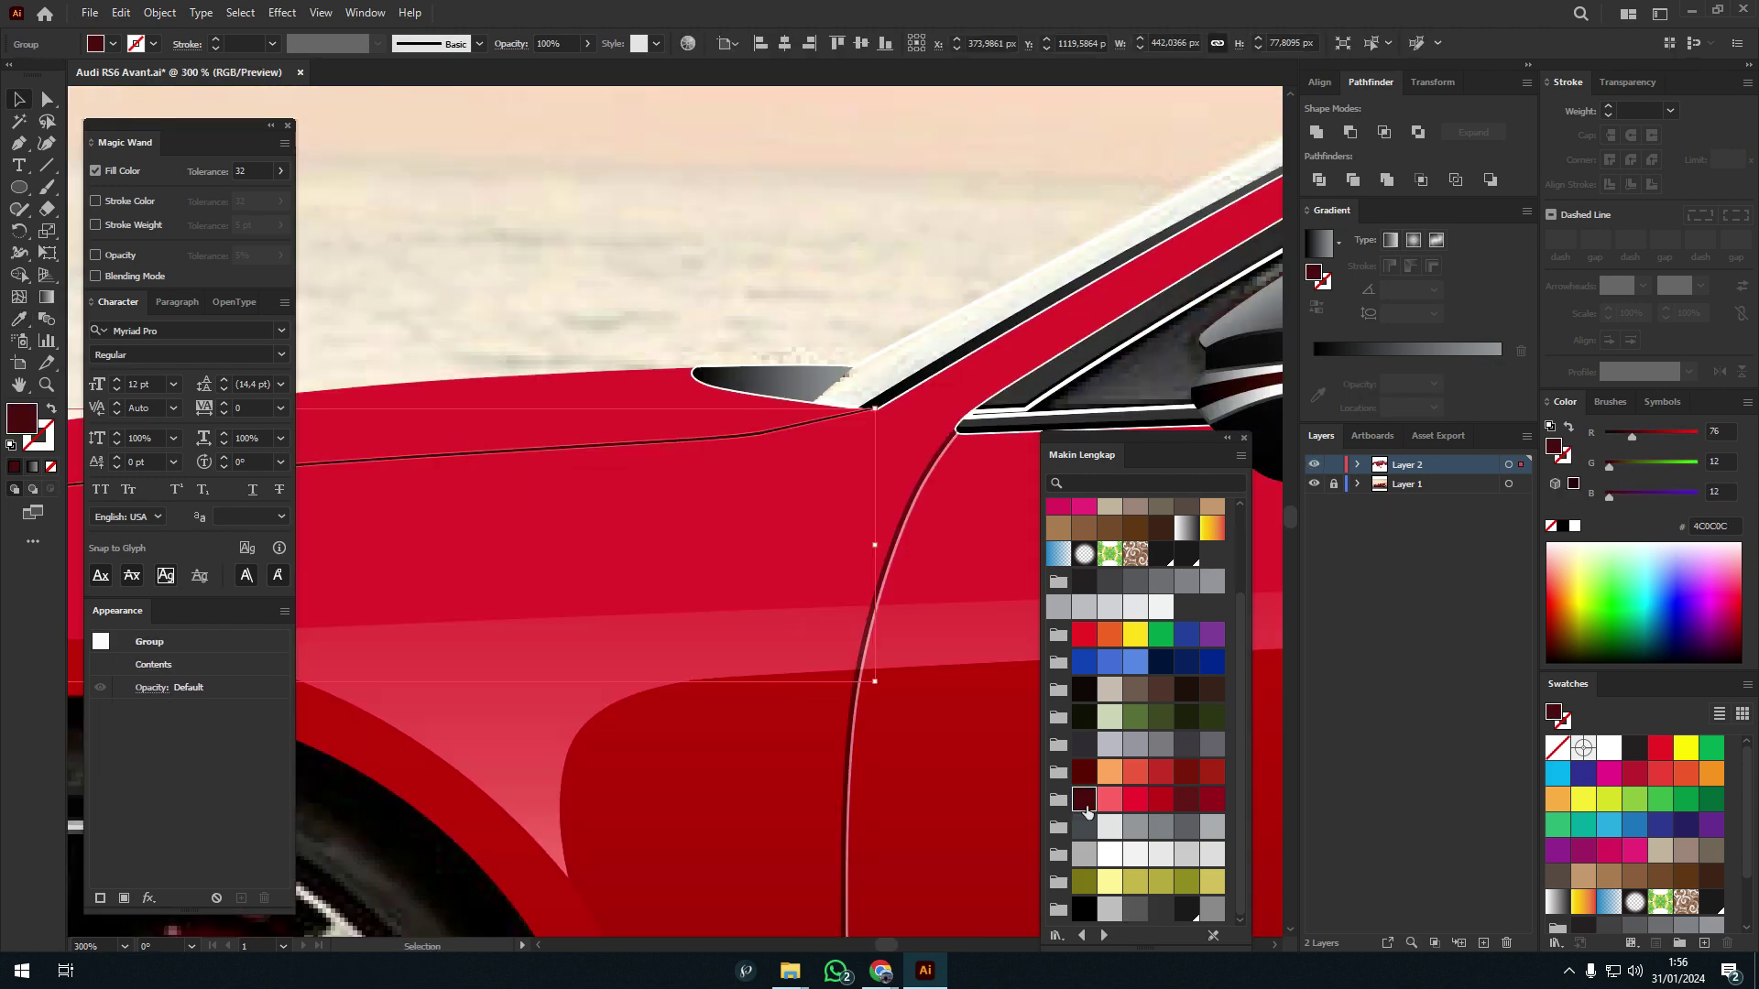
scroll(734, 414, "down", 2)
key("ctrl+shift+a")
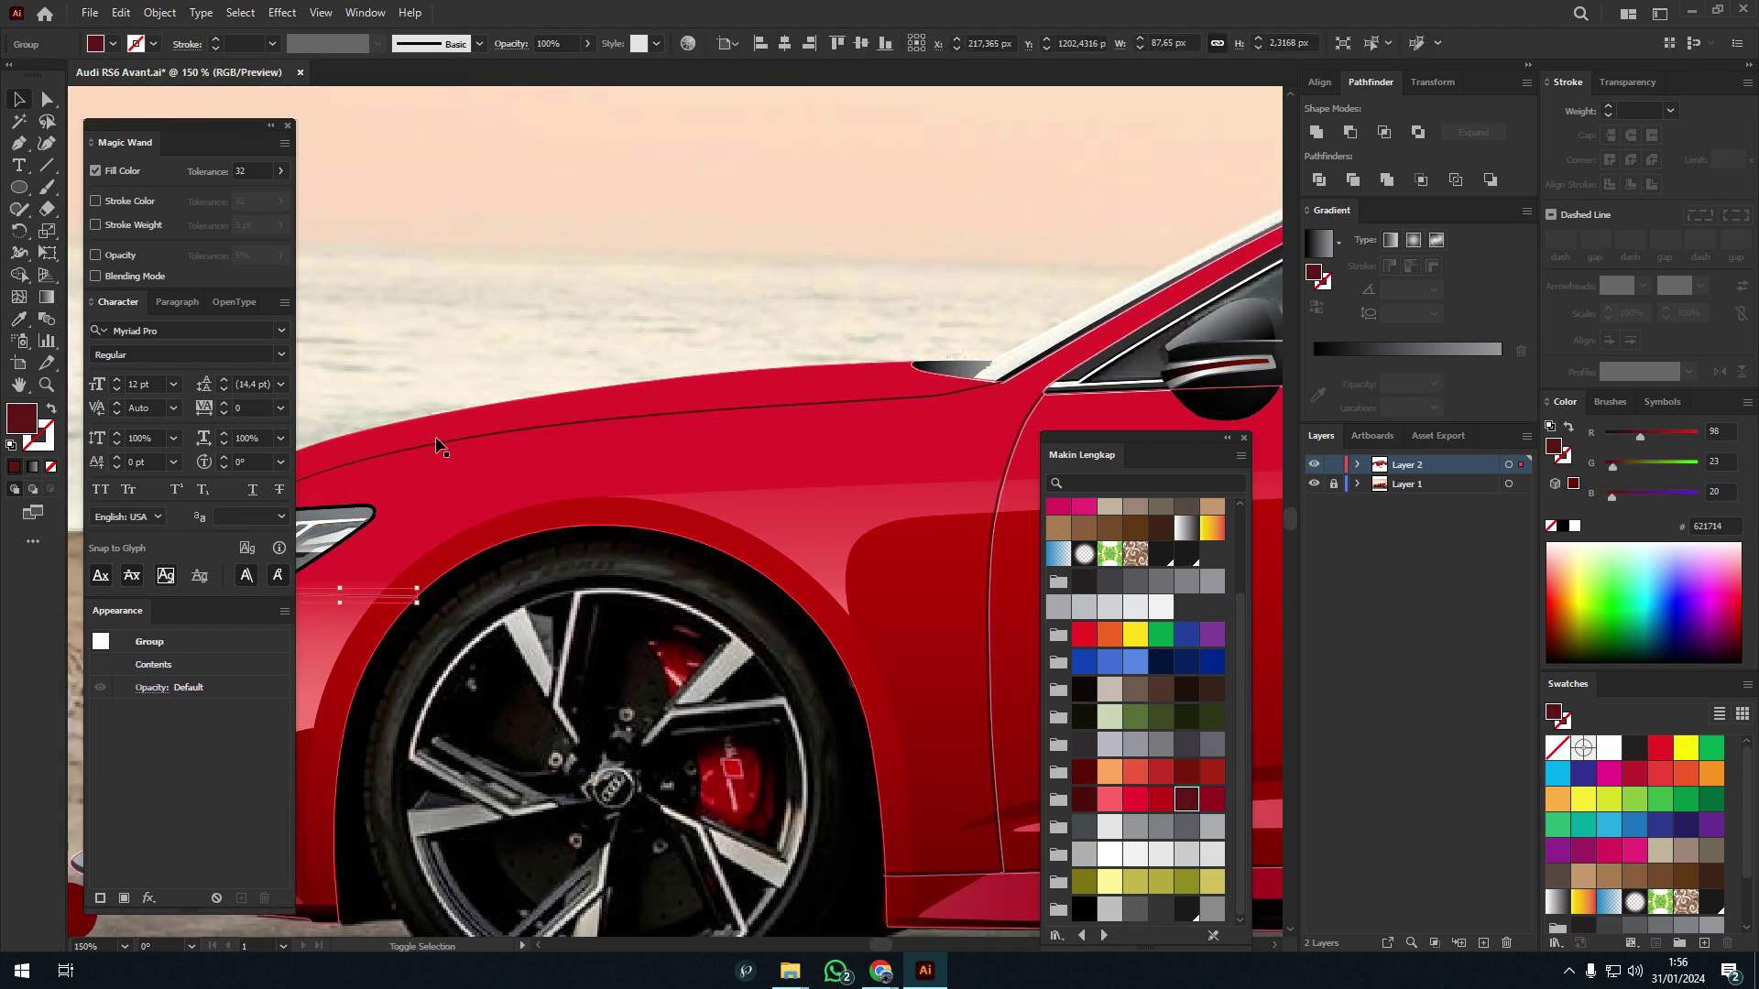
scroll(751, 292, "down", 2)
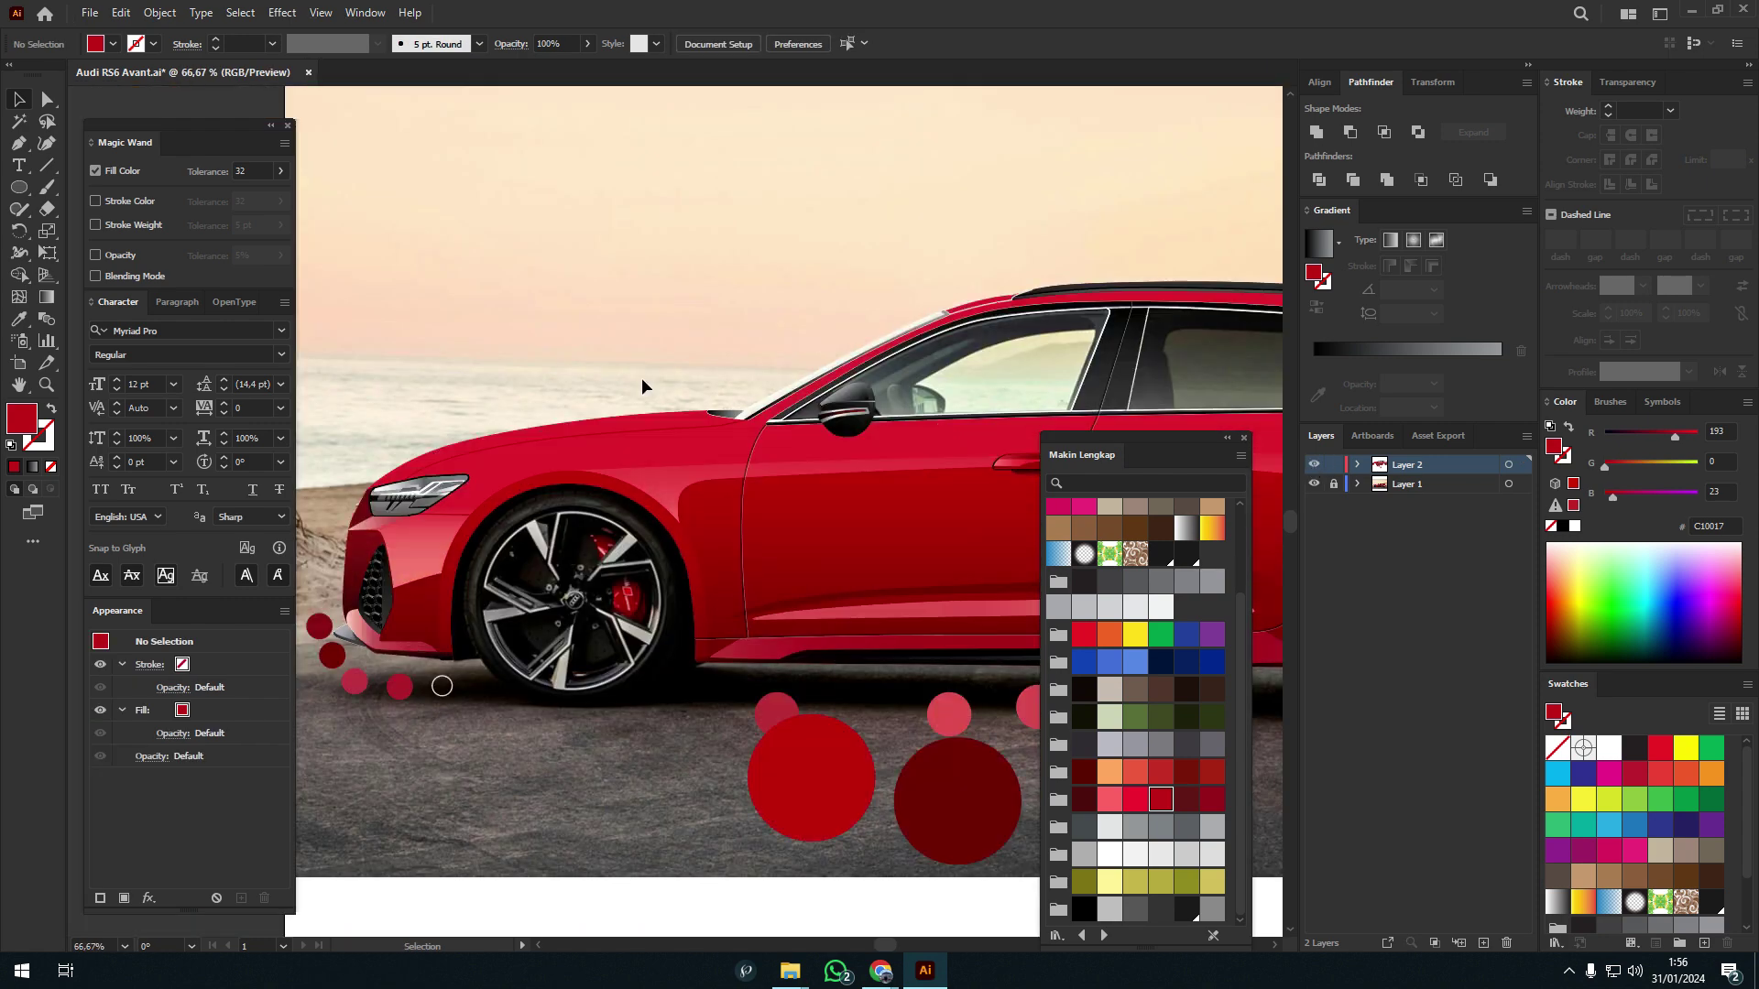
scroll(642, 377, "up", 2)
scroll(916, 385, "up", 2)
- In outline view, trace the hood's top edge with a curved anchor
key("ctrl+y")
key("p")
left_click(973, 394)
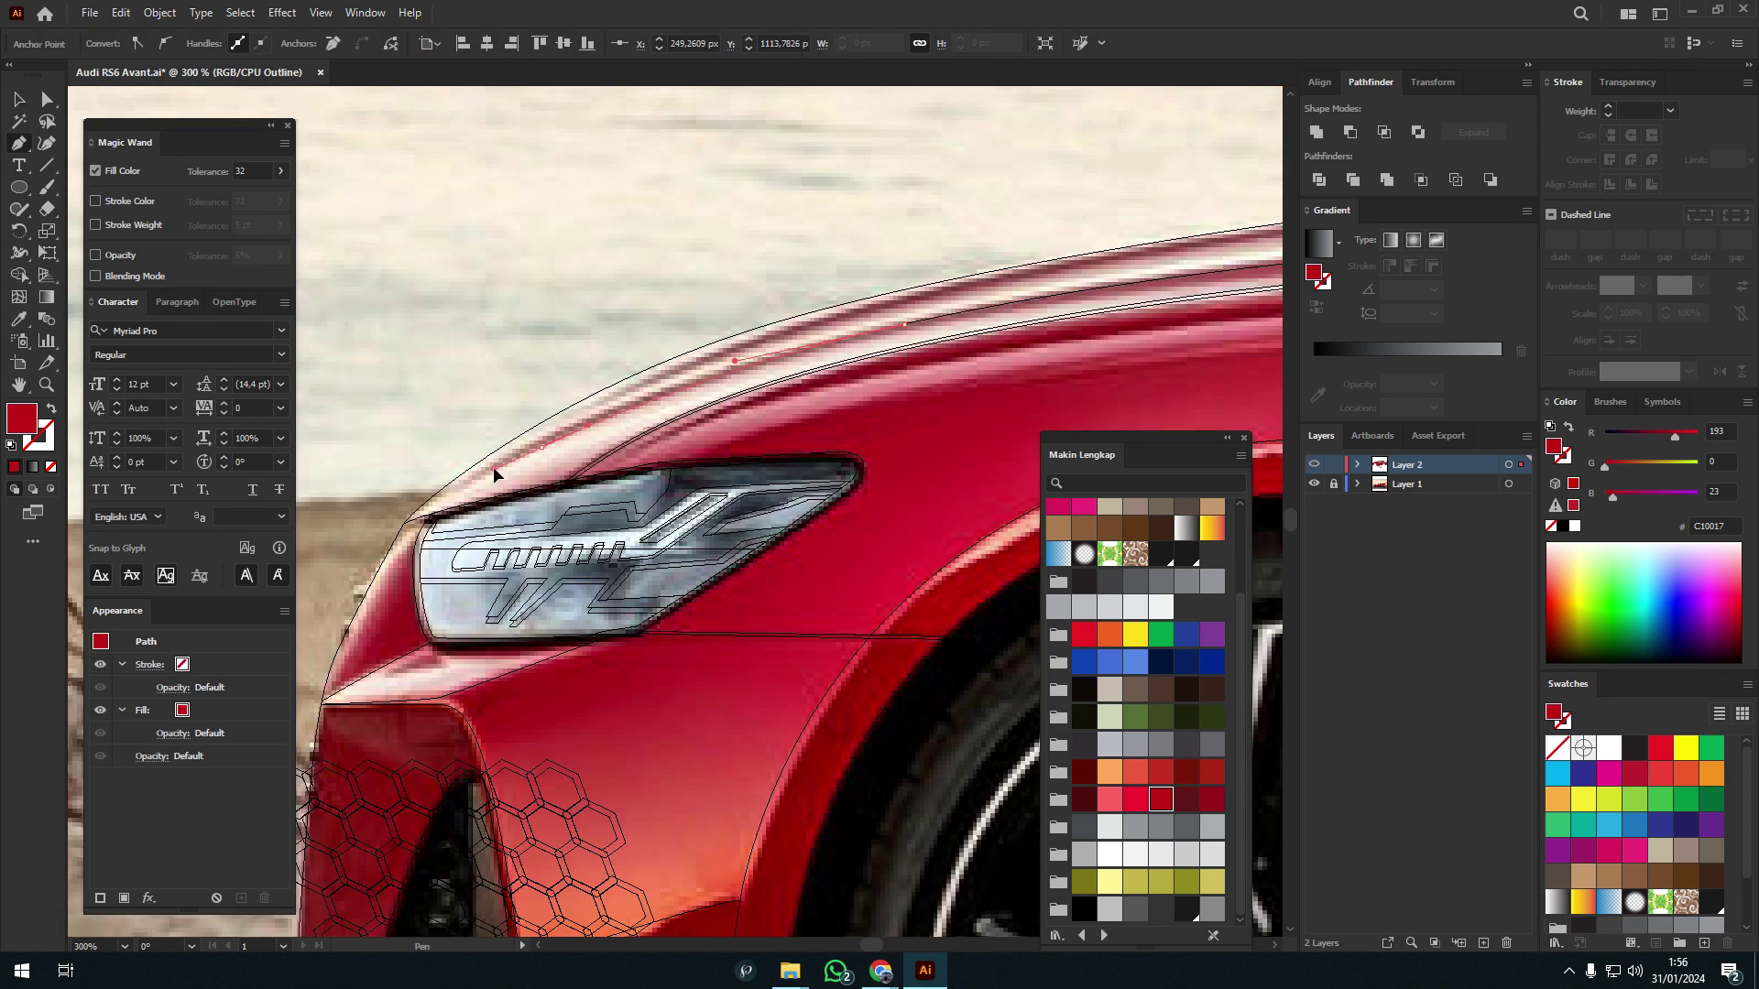
mouse_move(469, 420)
left_mouse_down()
mouse_move(815, 371)
mouse_move(431, 408)
left_mouse_up()
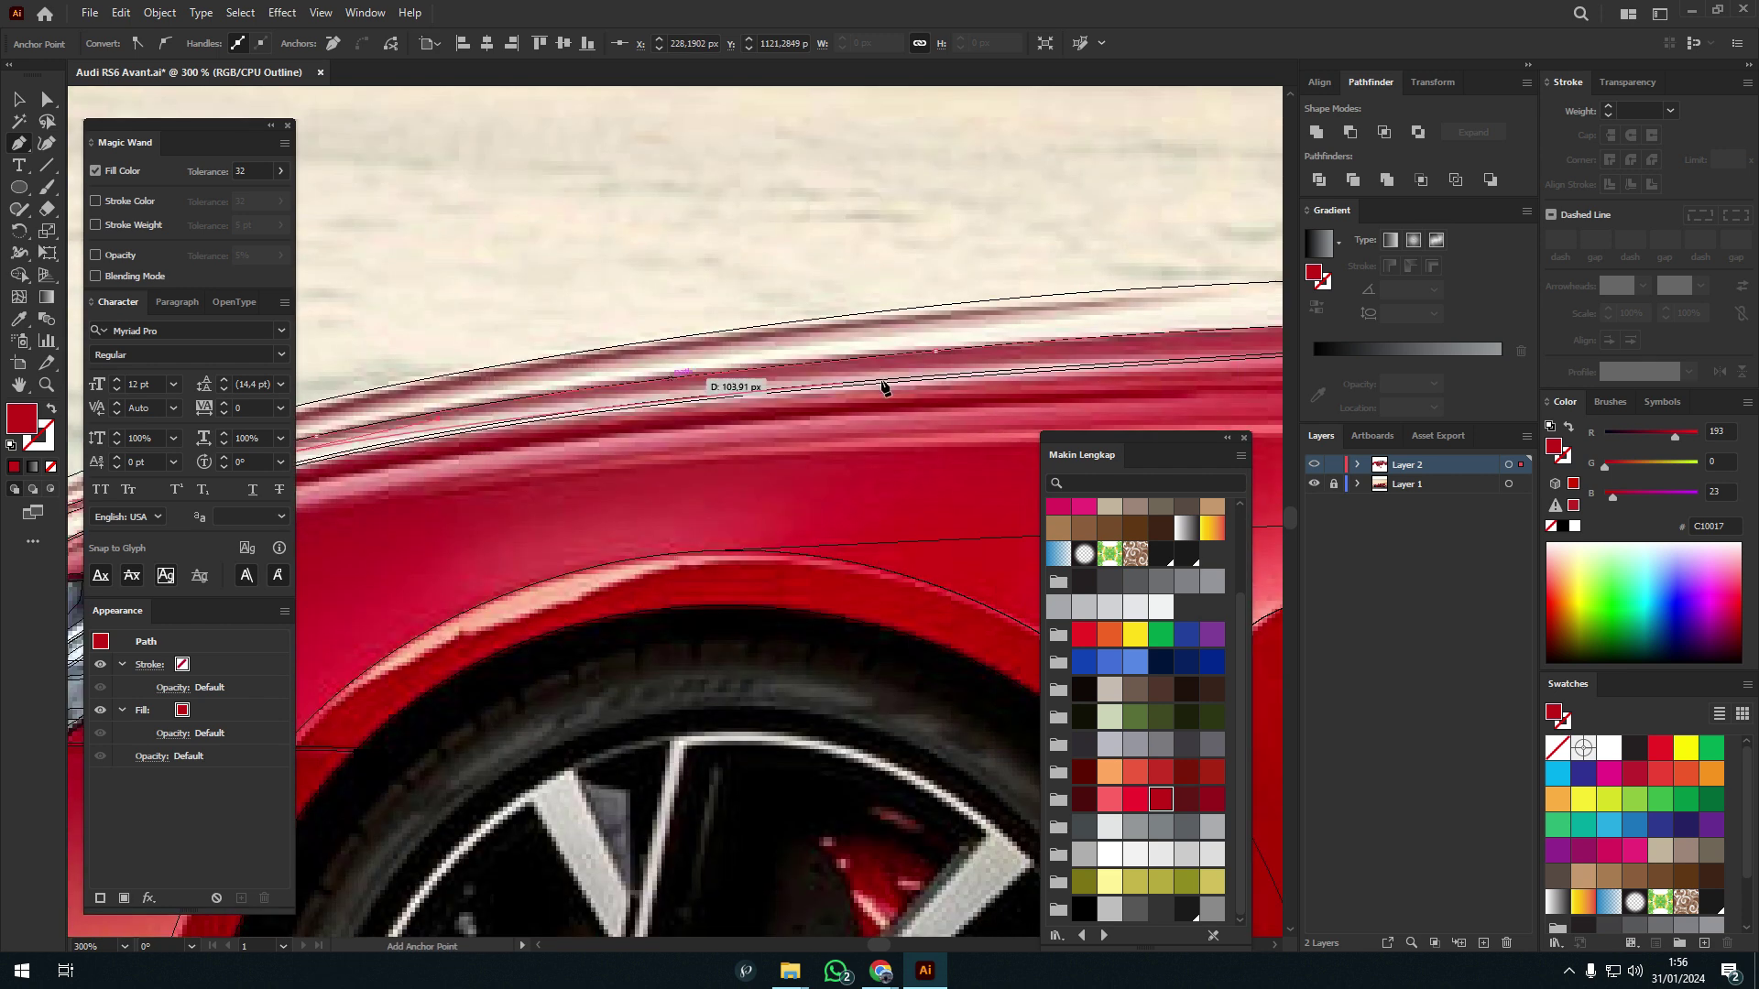
scroll(824, 367, "left", 3)
scroll(495, 397, "left", 3)
scroll(587, 385, "left", 3)
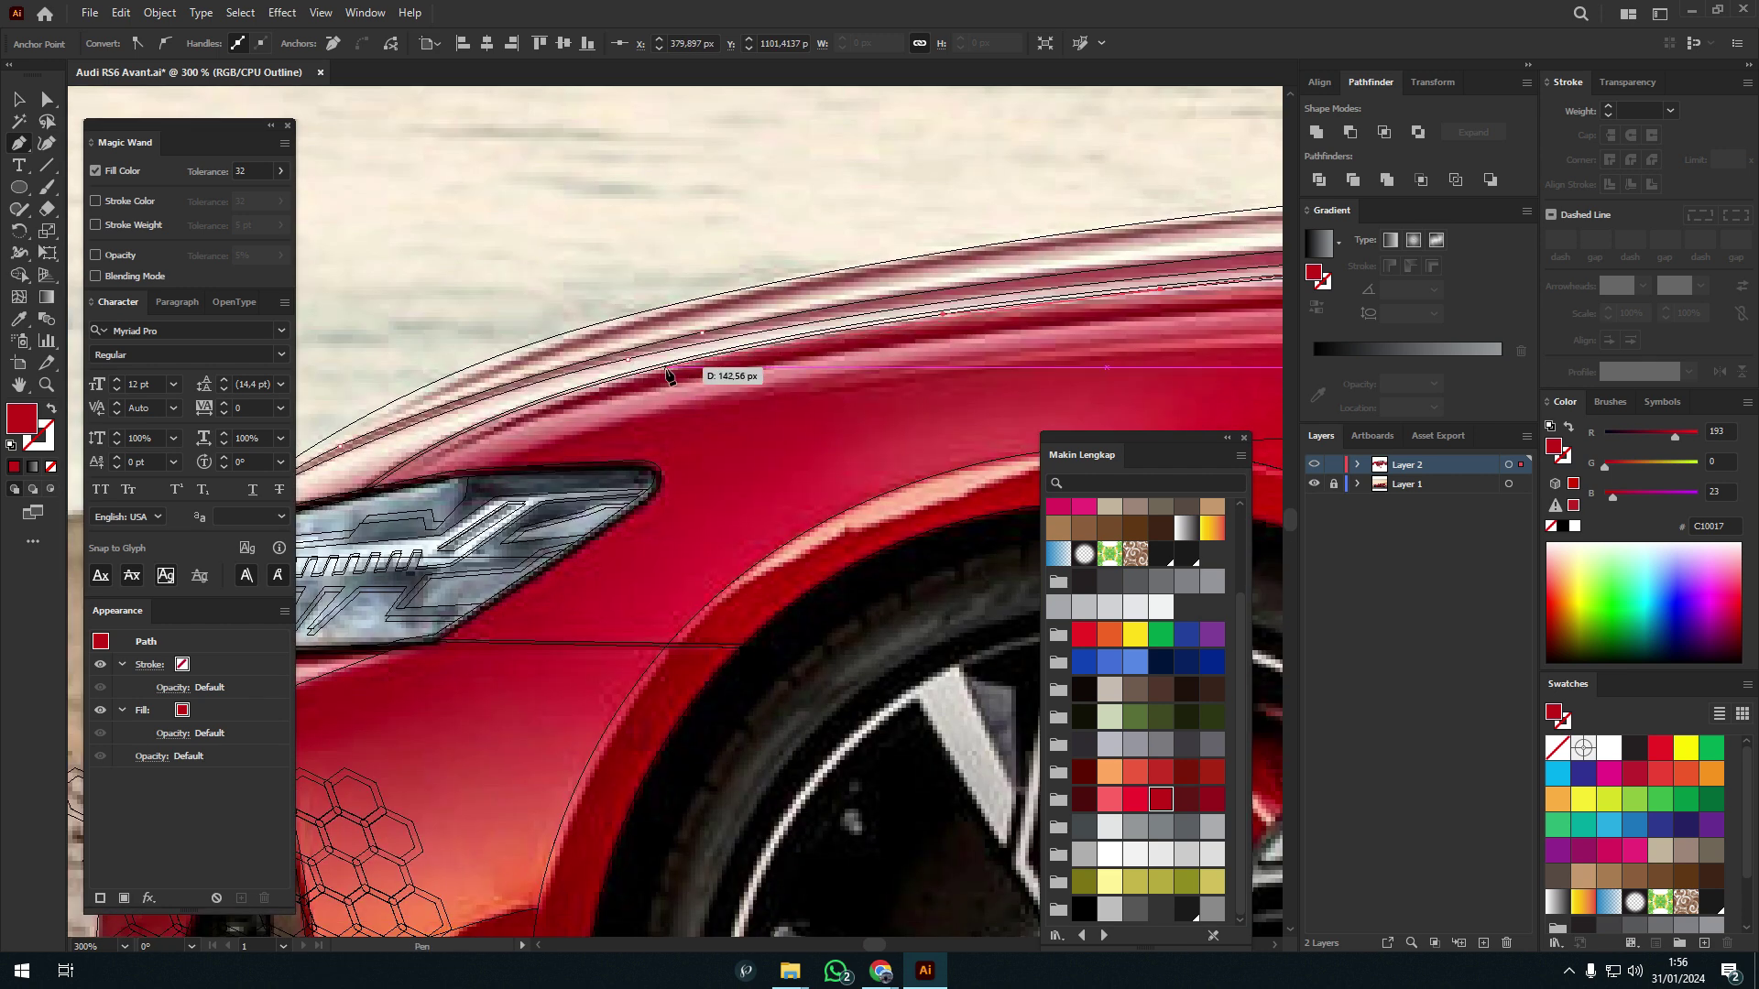
scroll(513, 480, "left", 3)
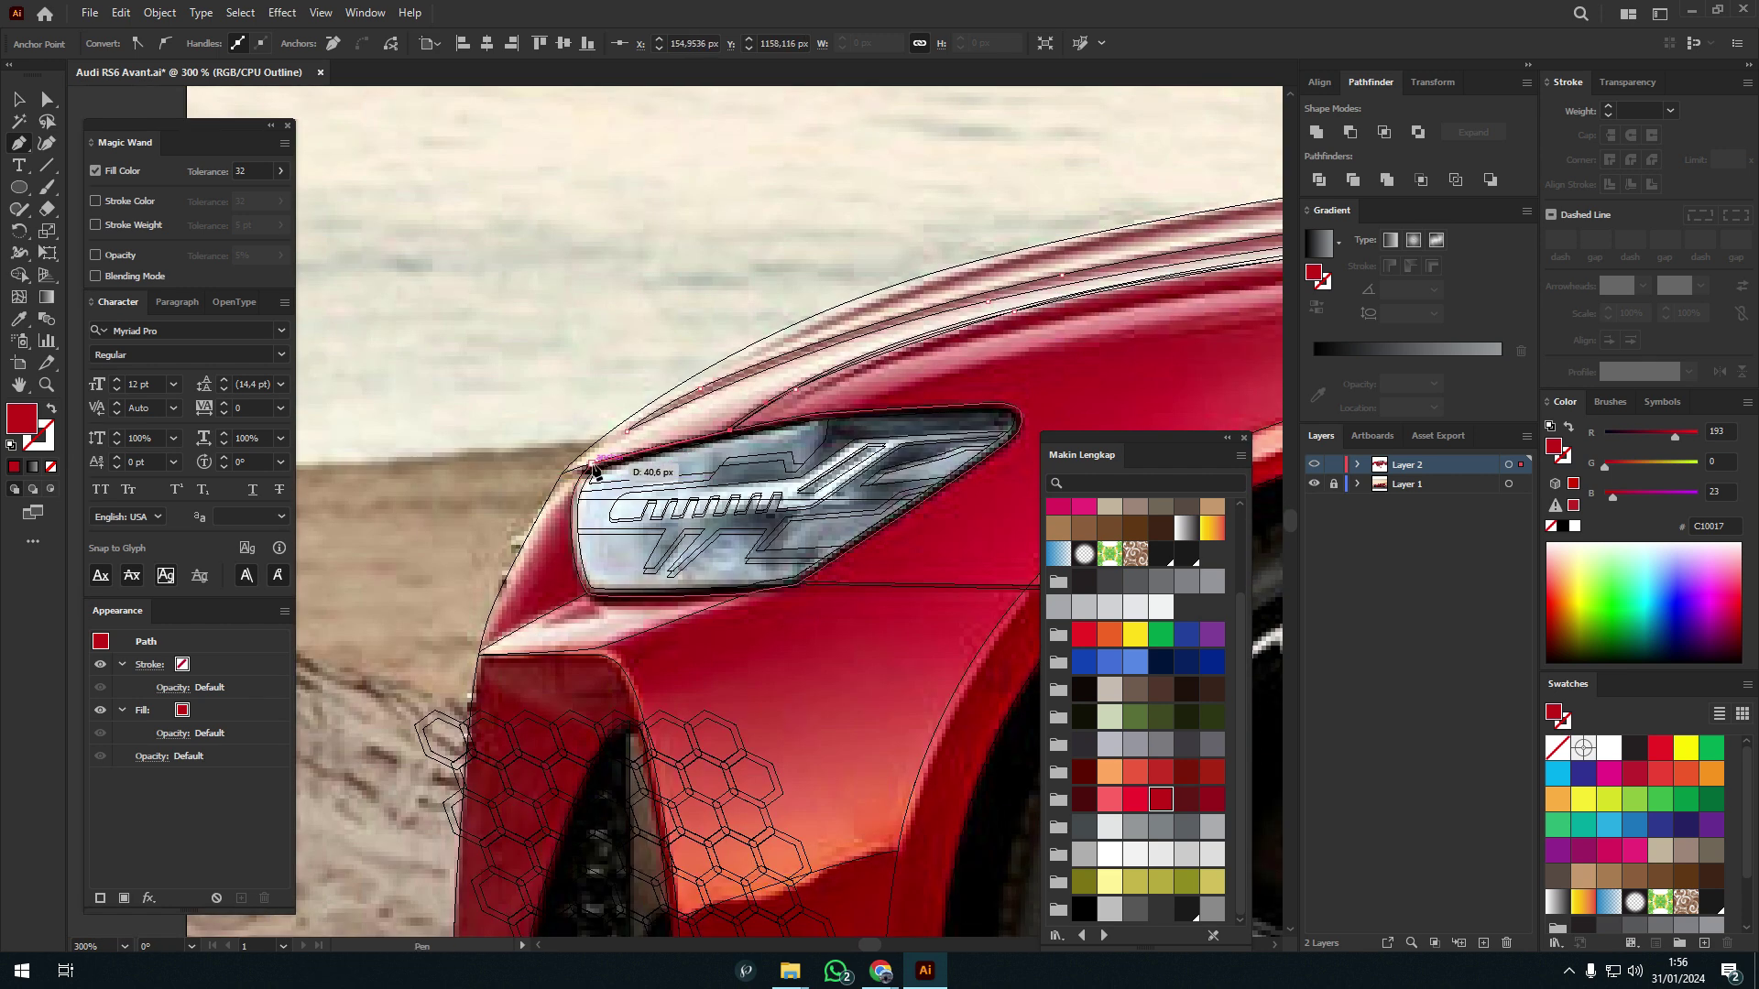
scroll(593, 470, "down", 3)
scroll(861, 430, "up", 2)
- Back in preview, drag a pink gradient across the hood shape
key("ctrl+y")
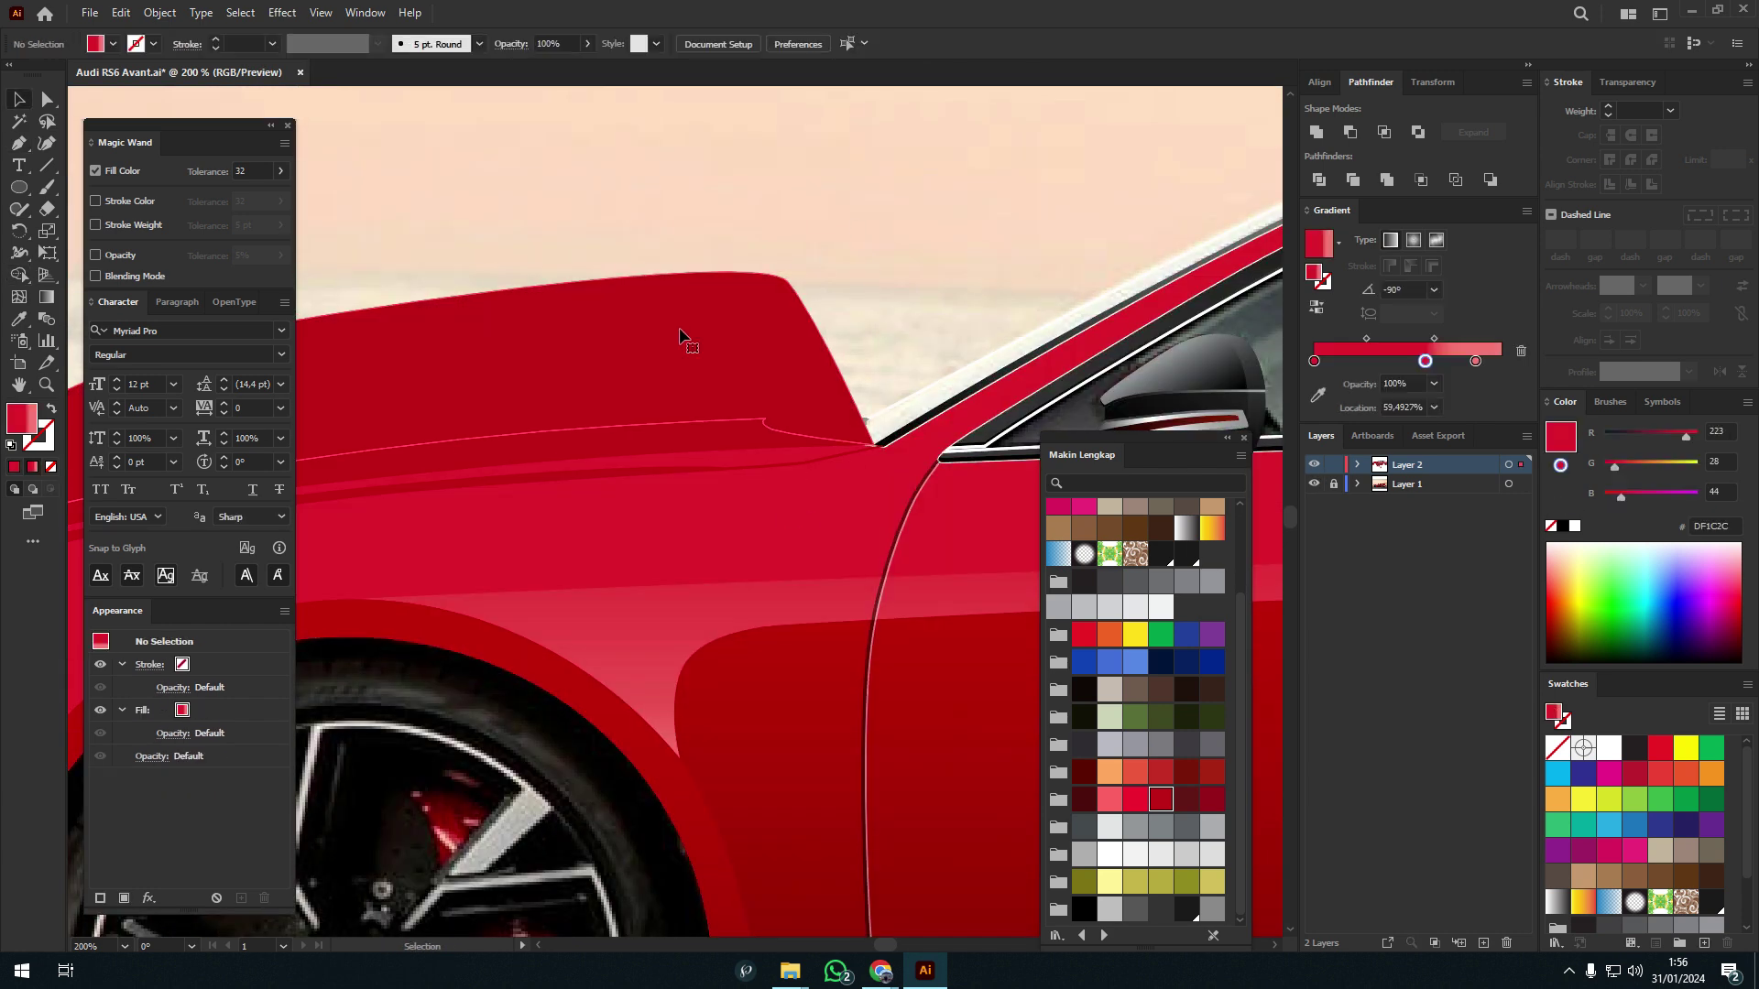
key("ctrl+1")
key("g")
left_click_drag(881, 277, 449, 391)
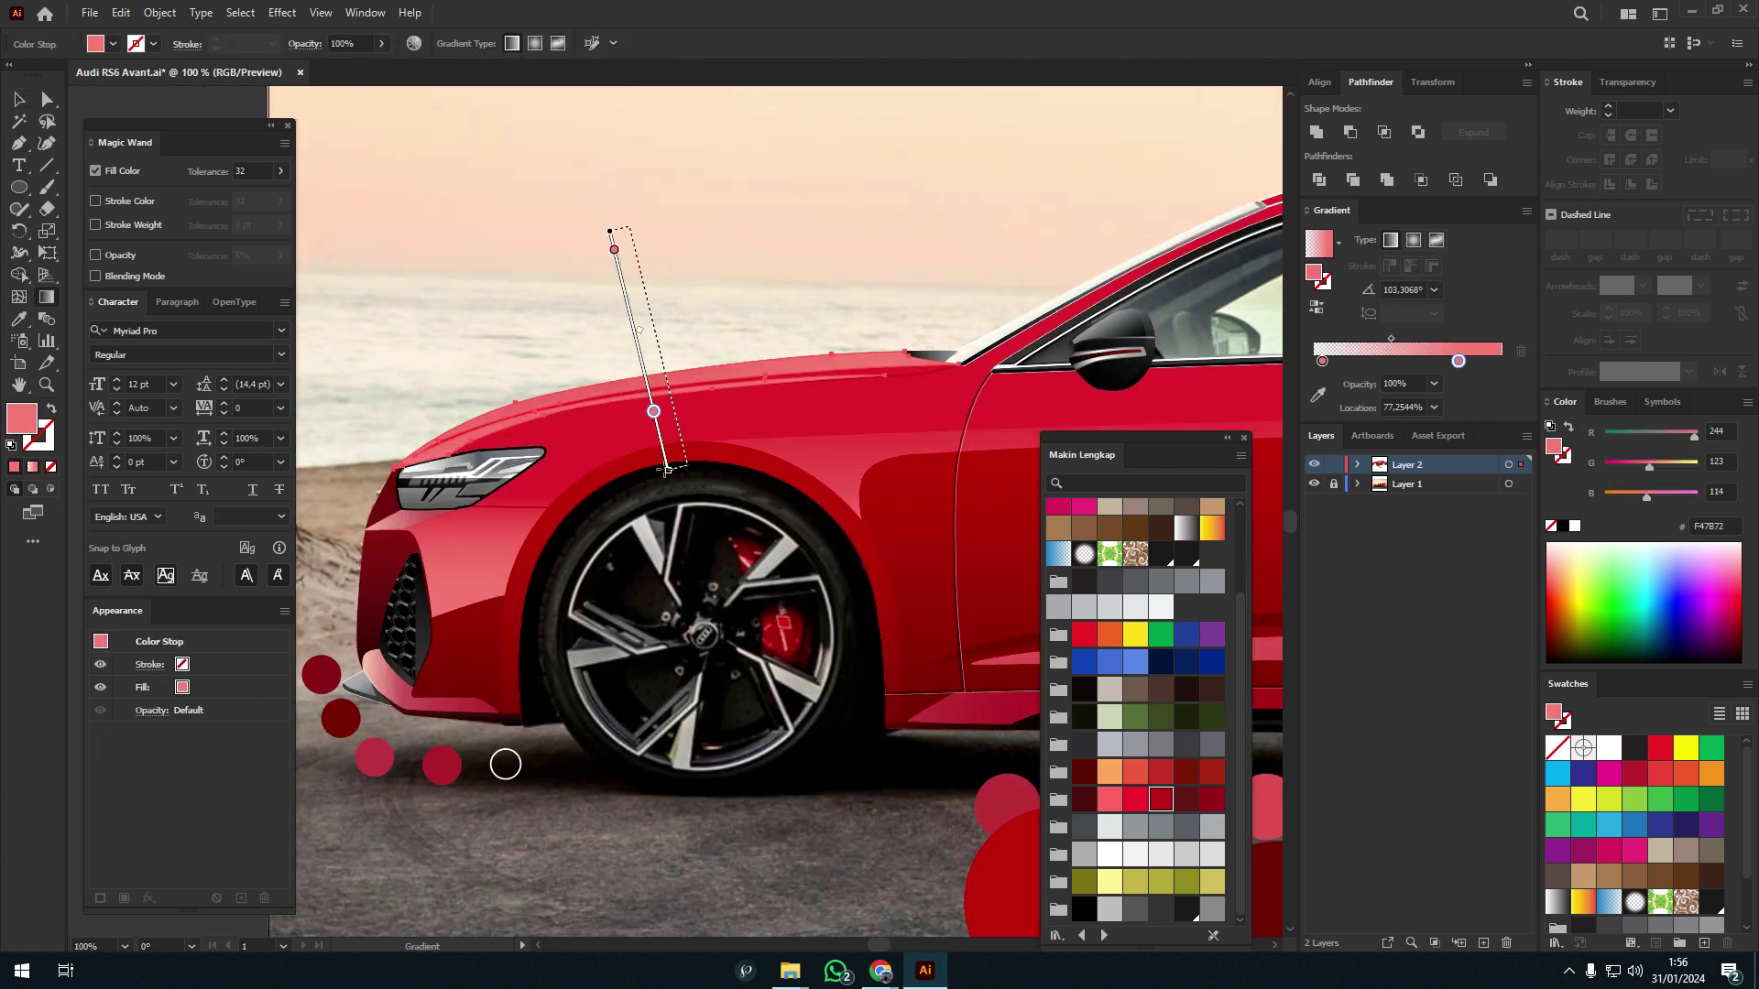
- Trace more of the hood edge toward the headlight in outline view
key("p")
scroll(641, 390, "up", 5)
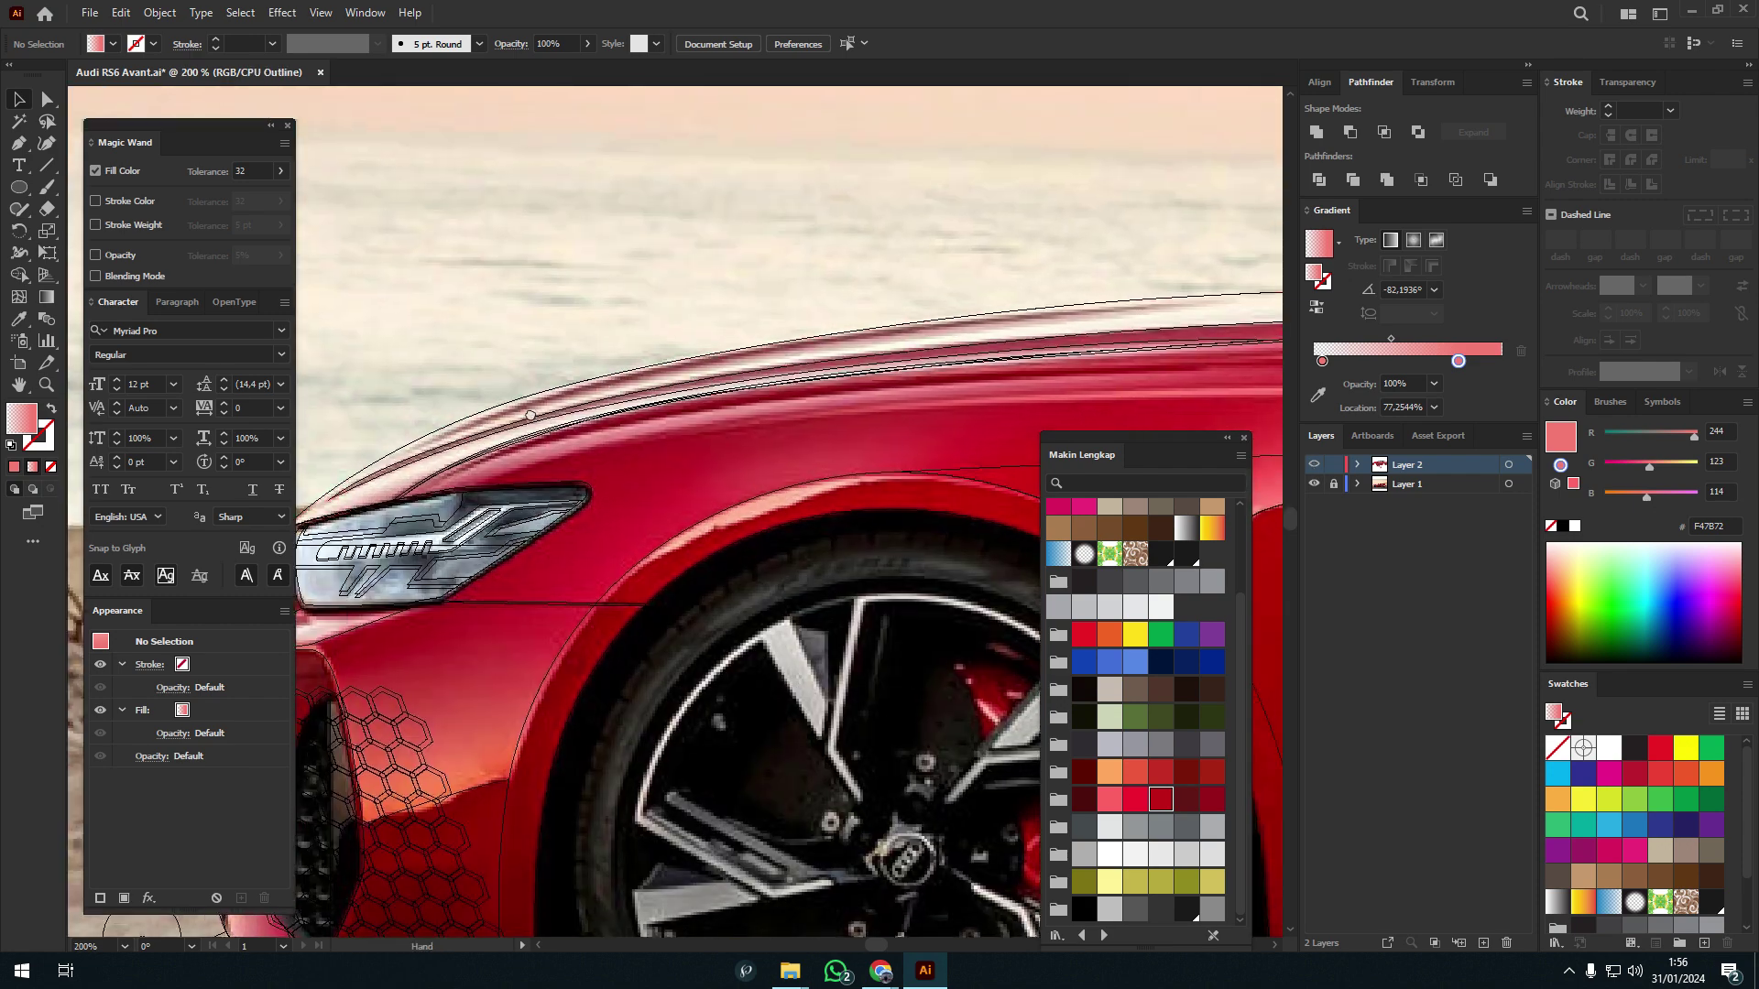
key("ctrl+y")
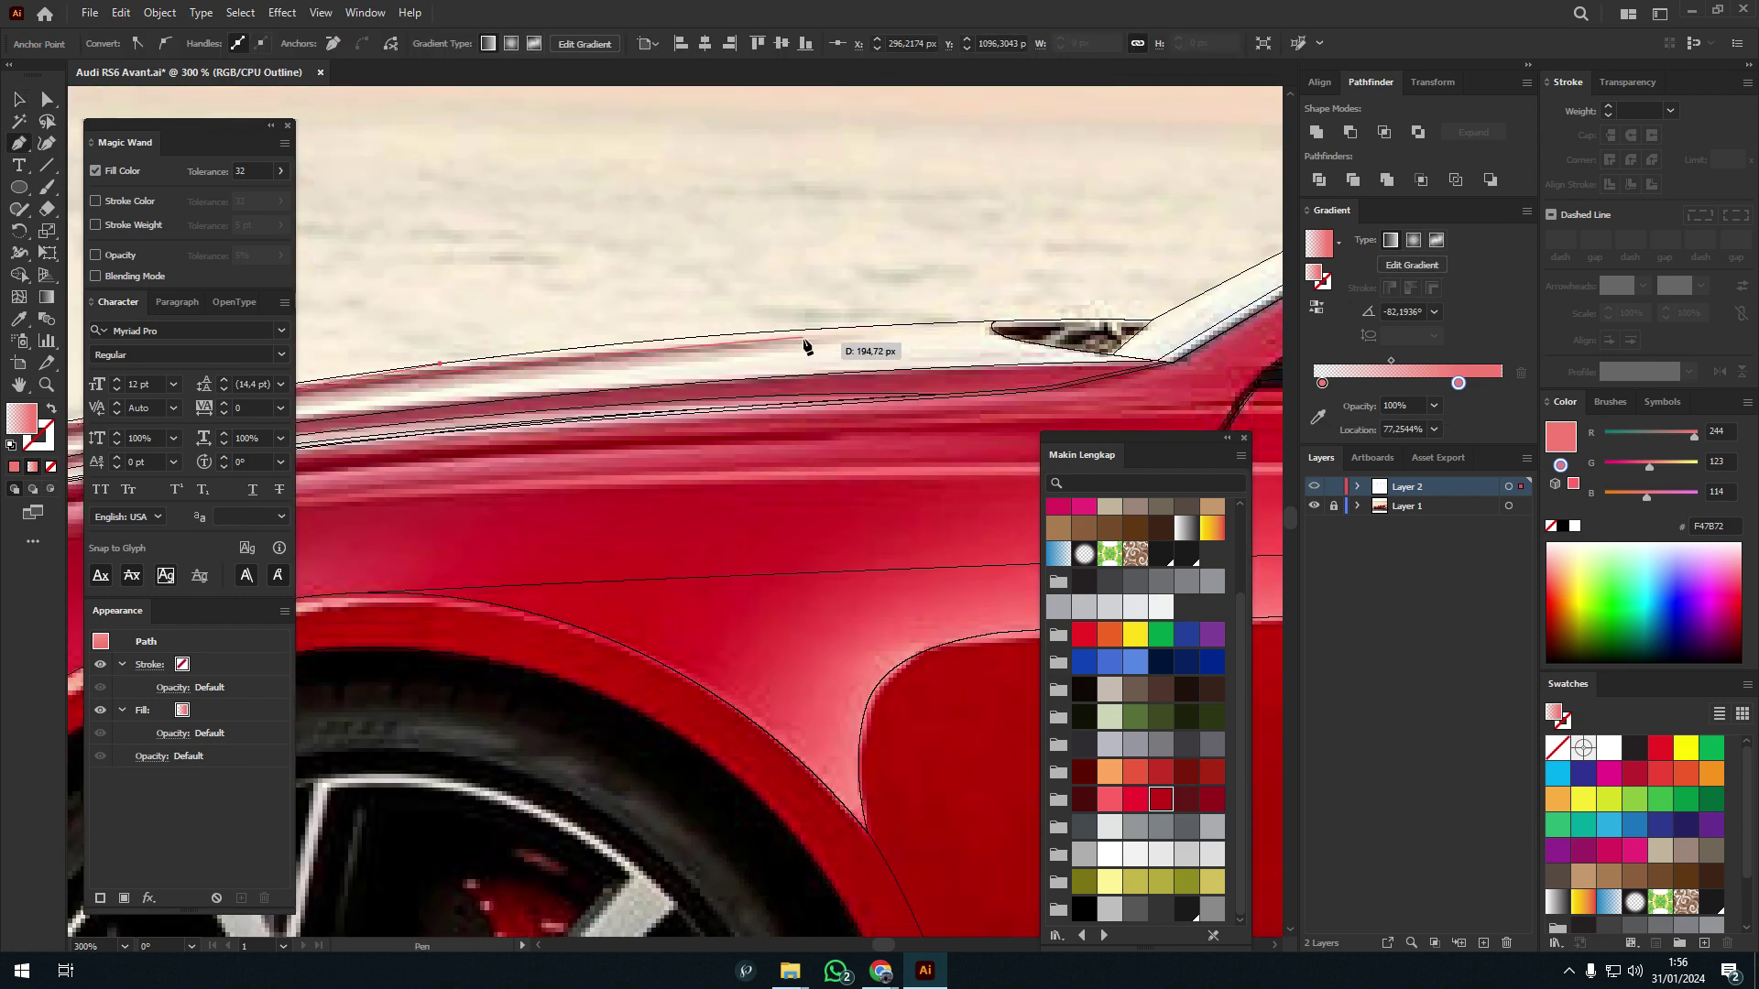
left_click_drag(953, 323, 1291, 226)
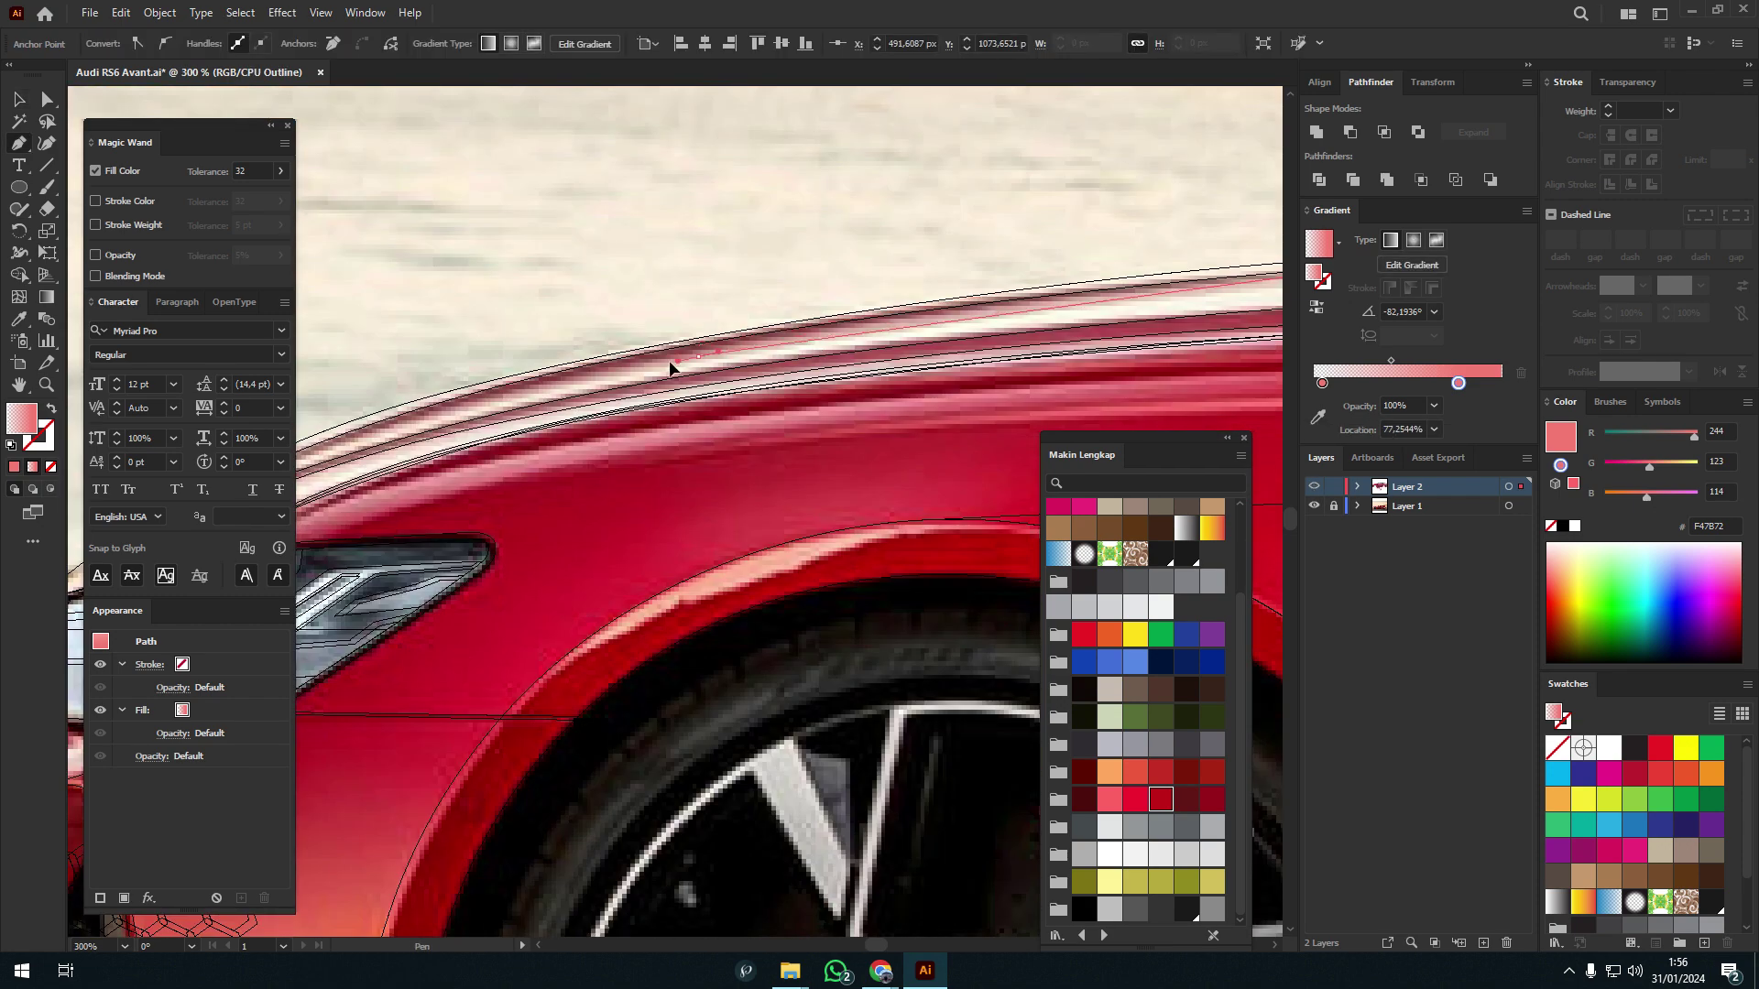
left_click(571, 417)
- Return to full-colour preview and clear the selection
key("ctrl+y")
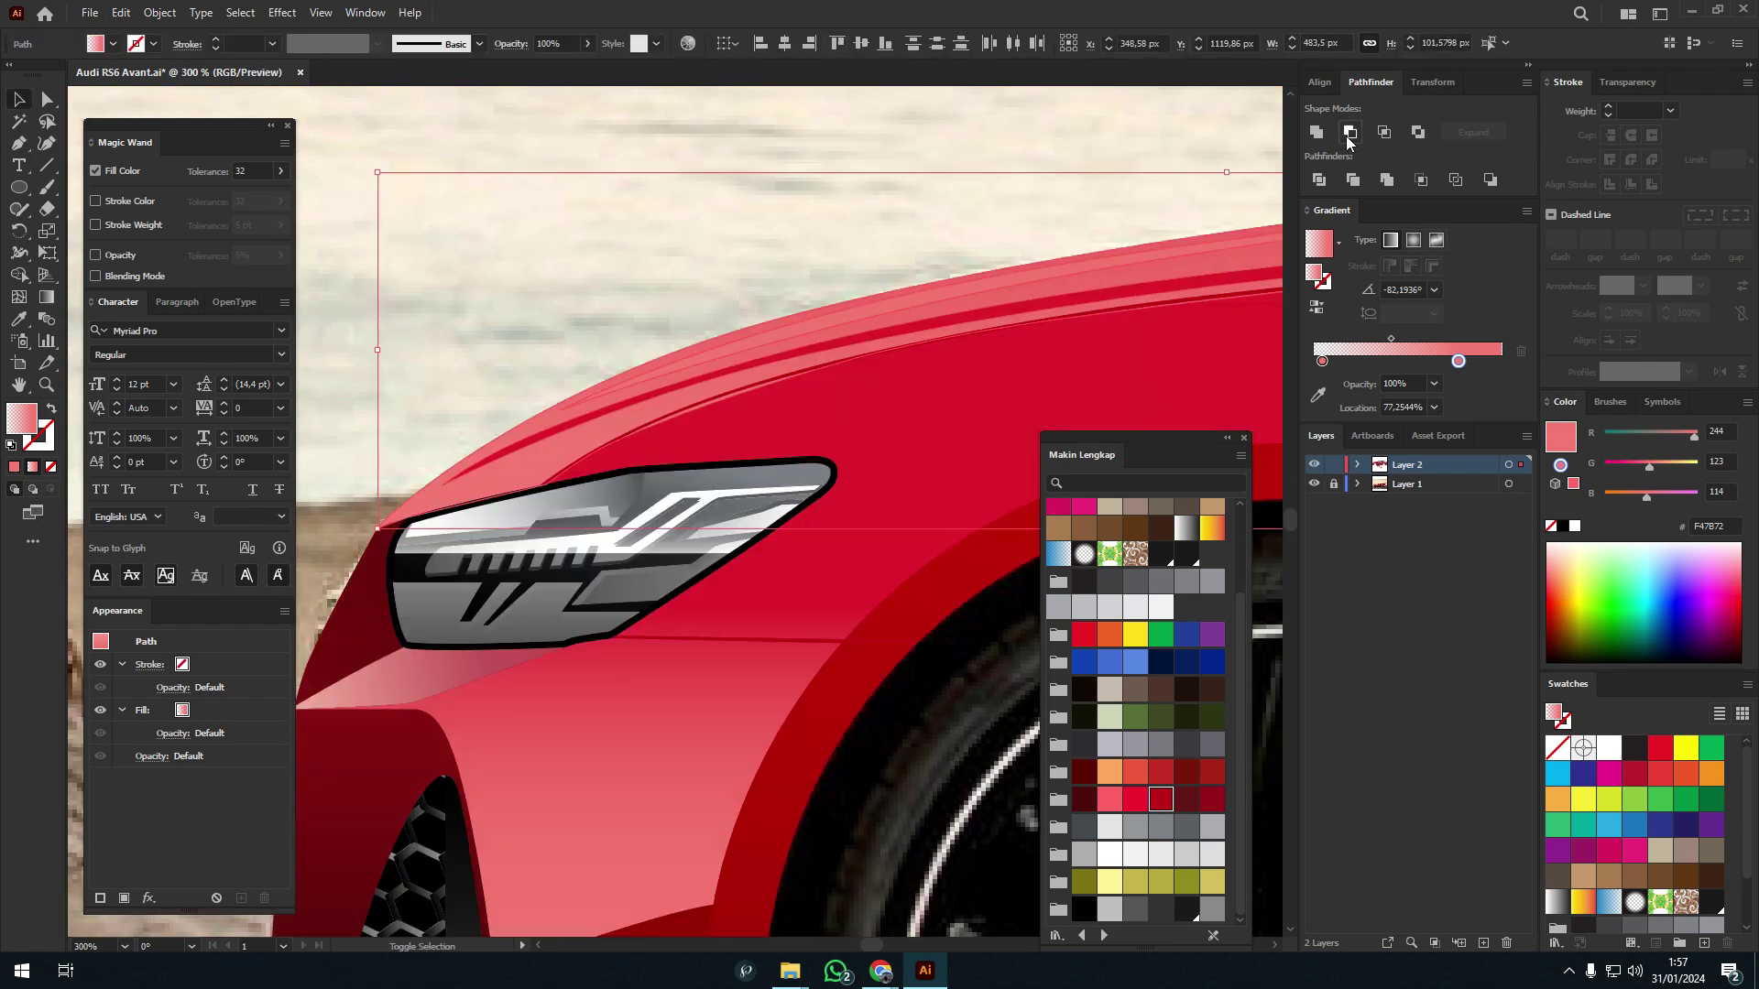
scroll(626, 382, "down", 5)
scroll(626, 383, "up", 5)
scroll(626, 383, "down", 3)
left_click(777, 262)
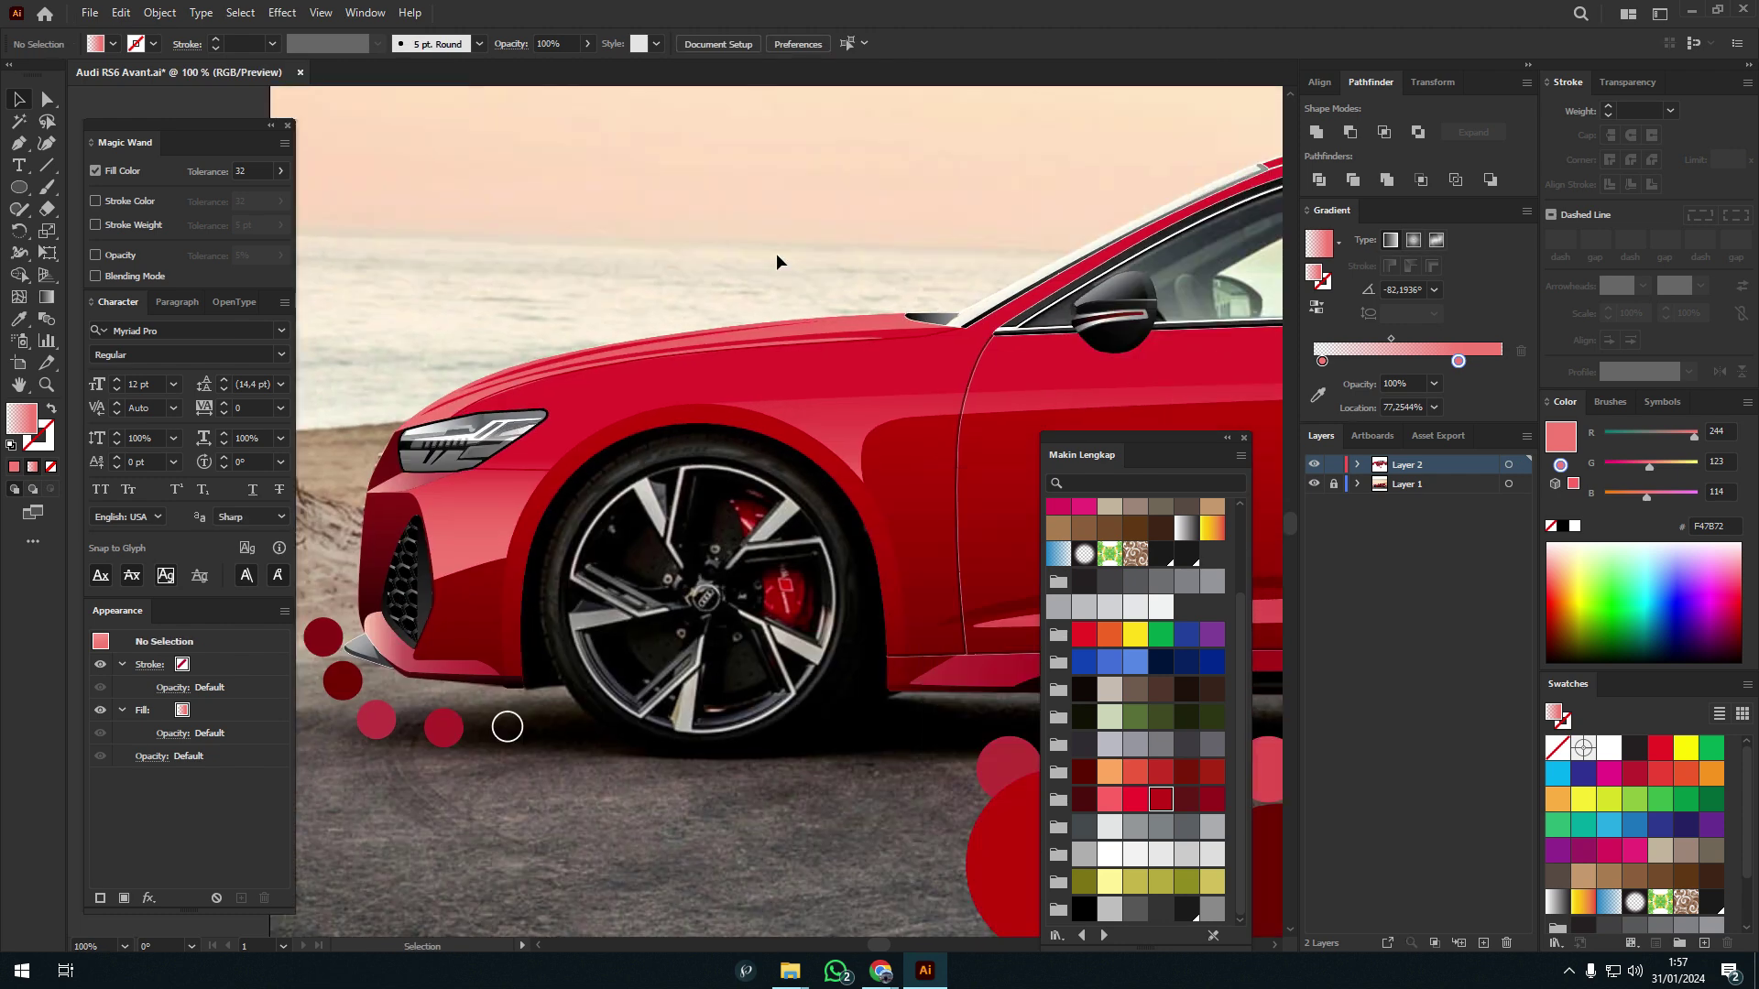
scroll(777, 253, "right", 5)
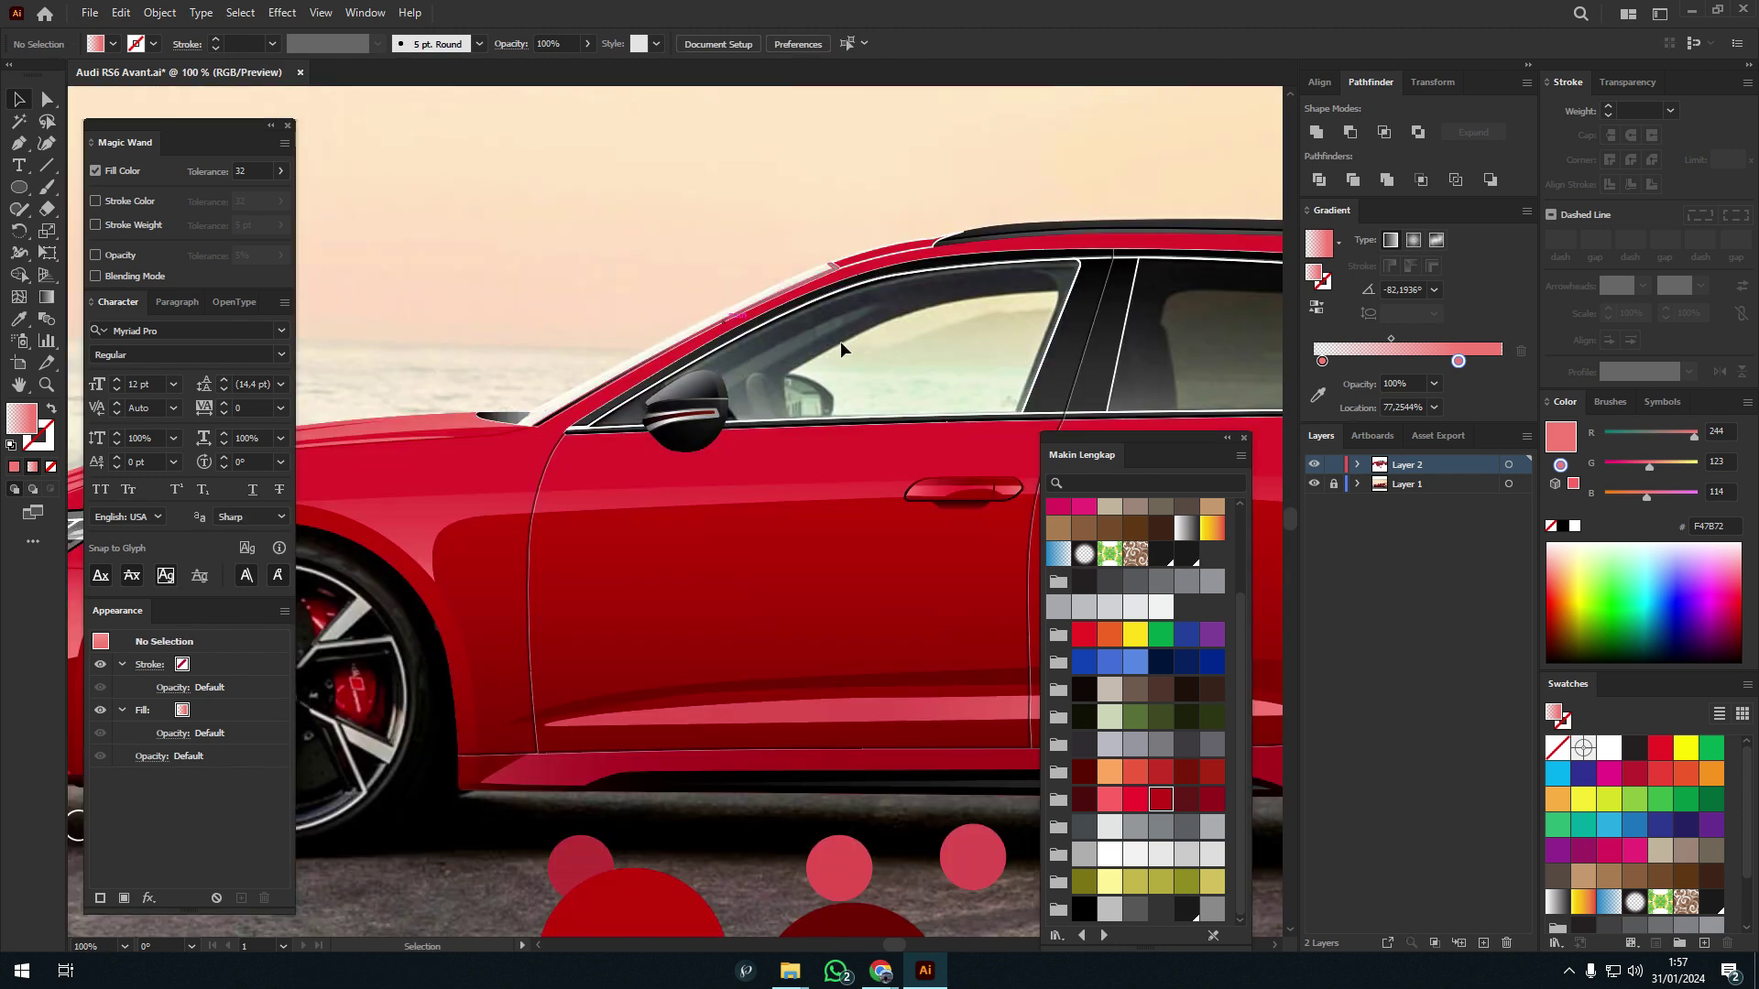
scroll(839, 341, "right", 3)
scroll(839, 341, "down", 2)
- Fill the rear quarter line group with dark red sampled from the rear body
scroll(1317, 470, "right", 5)
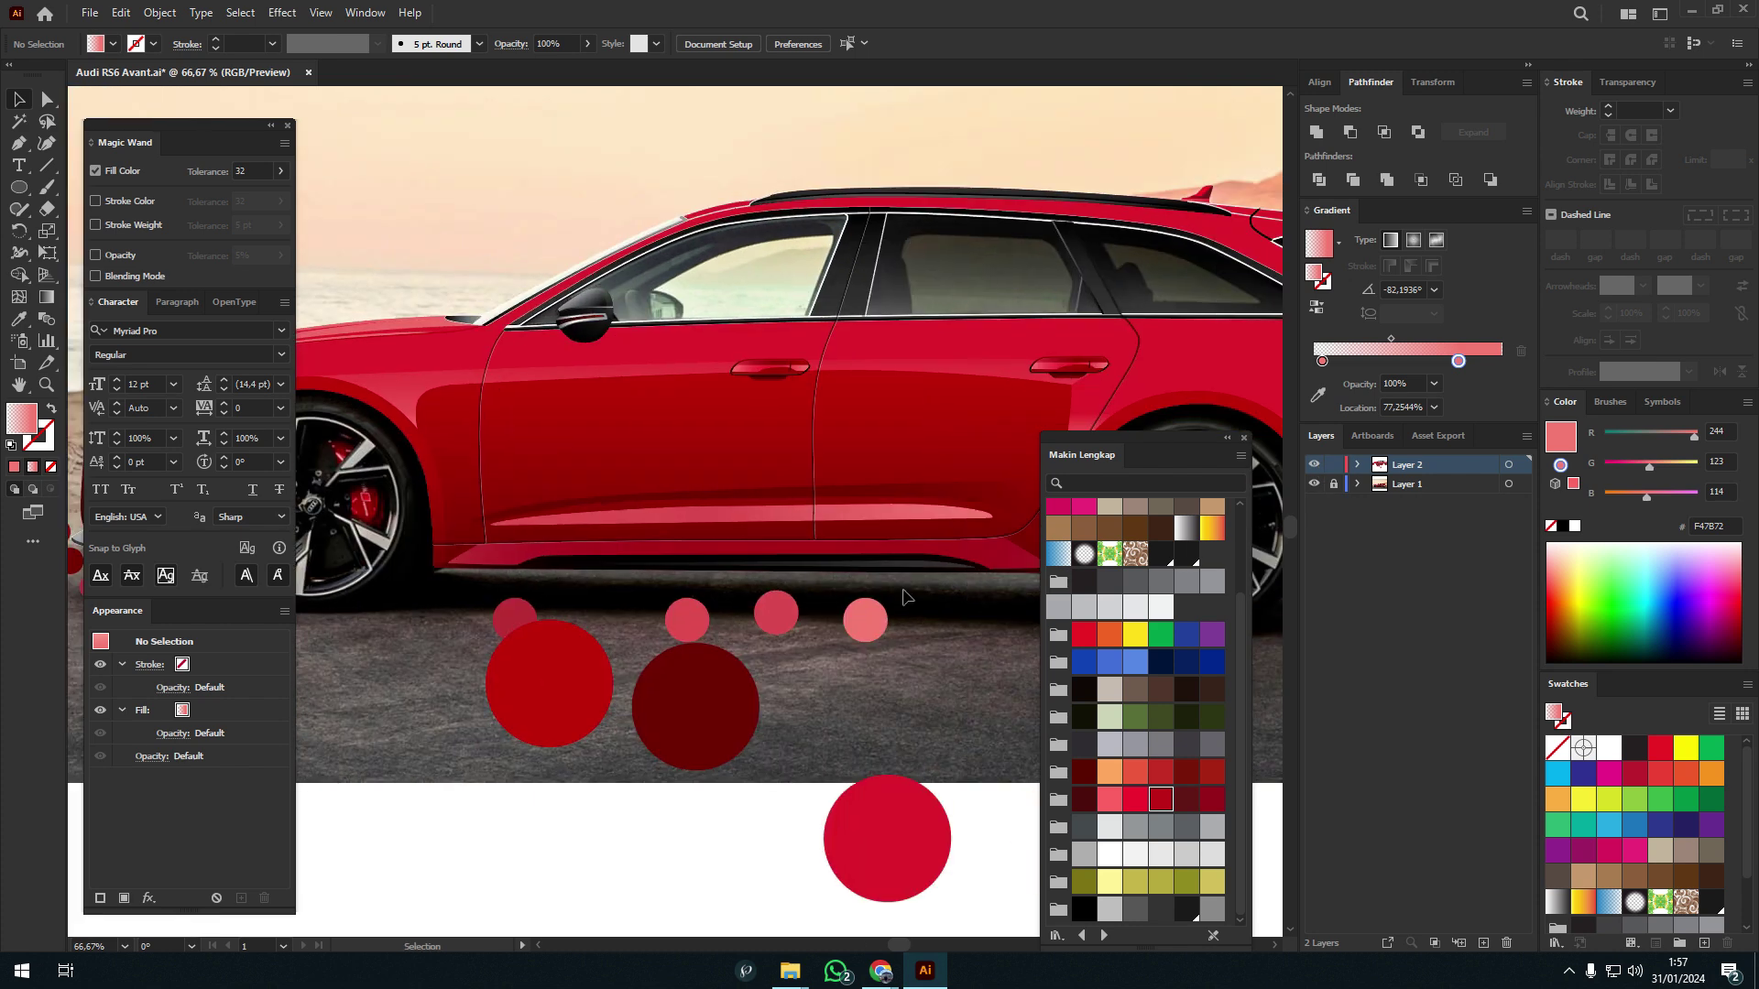
scroll(1317, 470, "up", 3)
scroll(1317, 471, "up", 2)
scroll(832, 443, "down", 1)
left_click(833, 444)
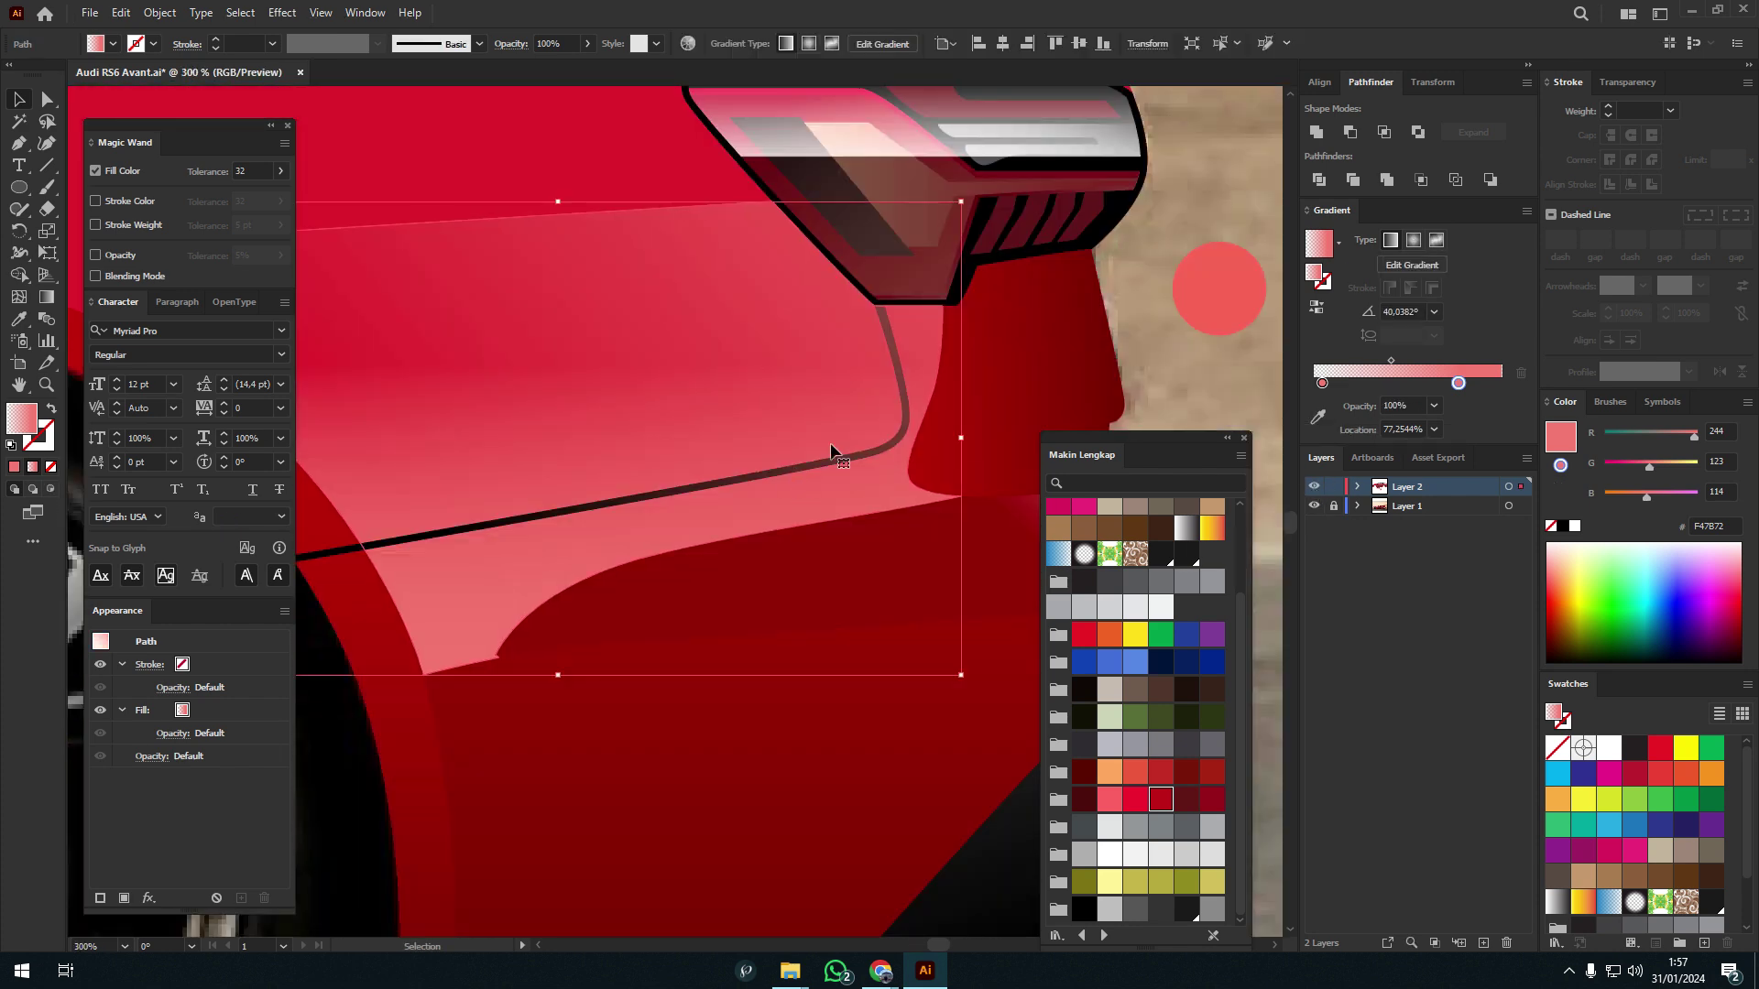
scroll(833, 443, "down", 1)
key("i")
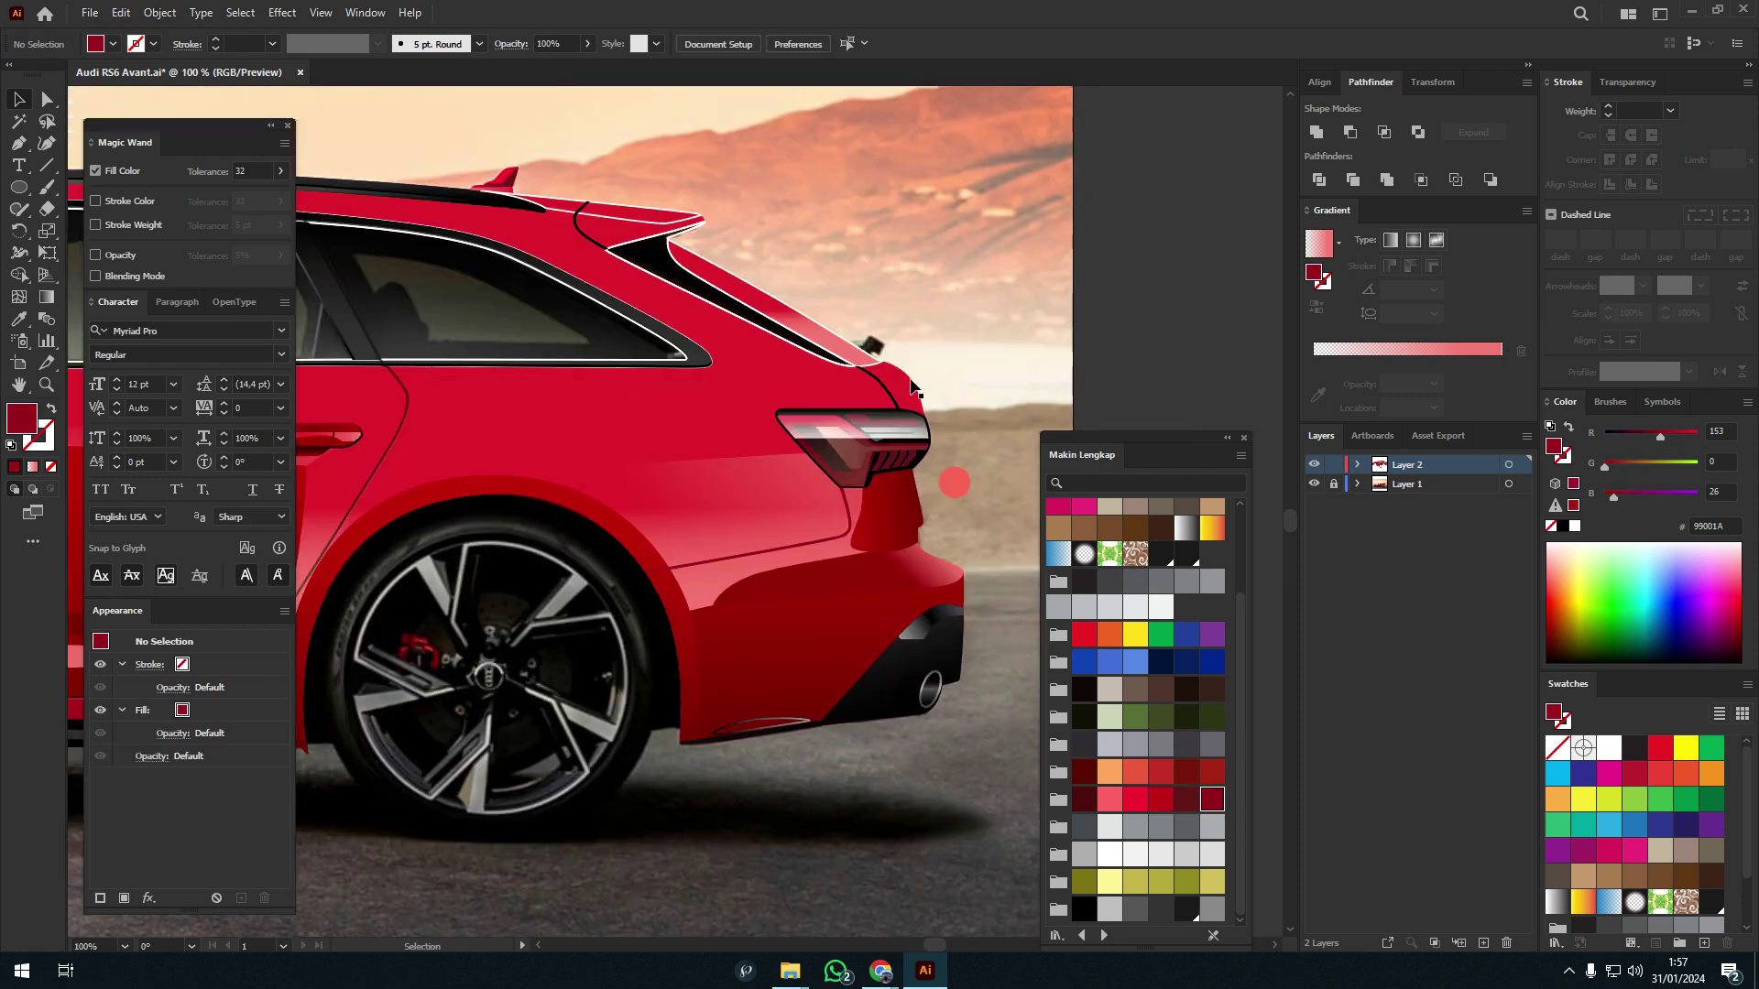
scroll(831, 643, "up", 2)
left_click(832, 643)
key("v")
key("ctrl+shift+a")
- Give the small rear spoiler piece the red gradient fill
scroll(486, 255, "down", 1)
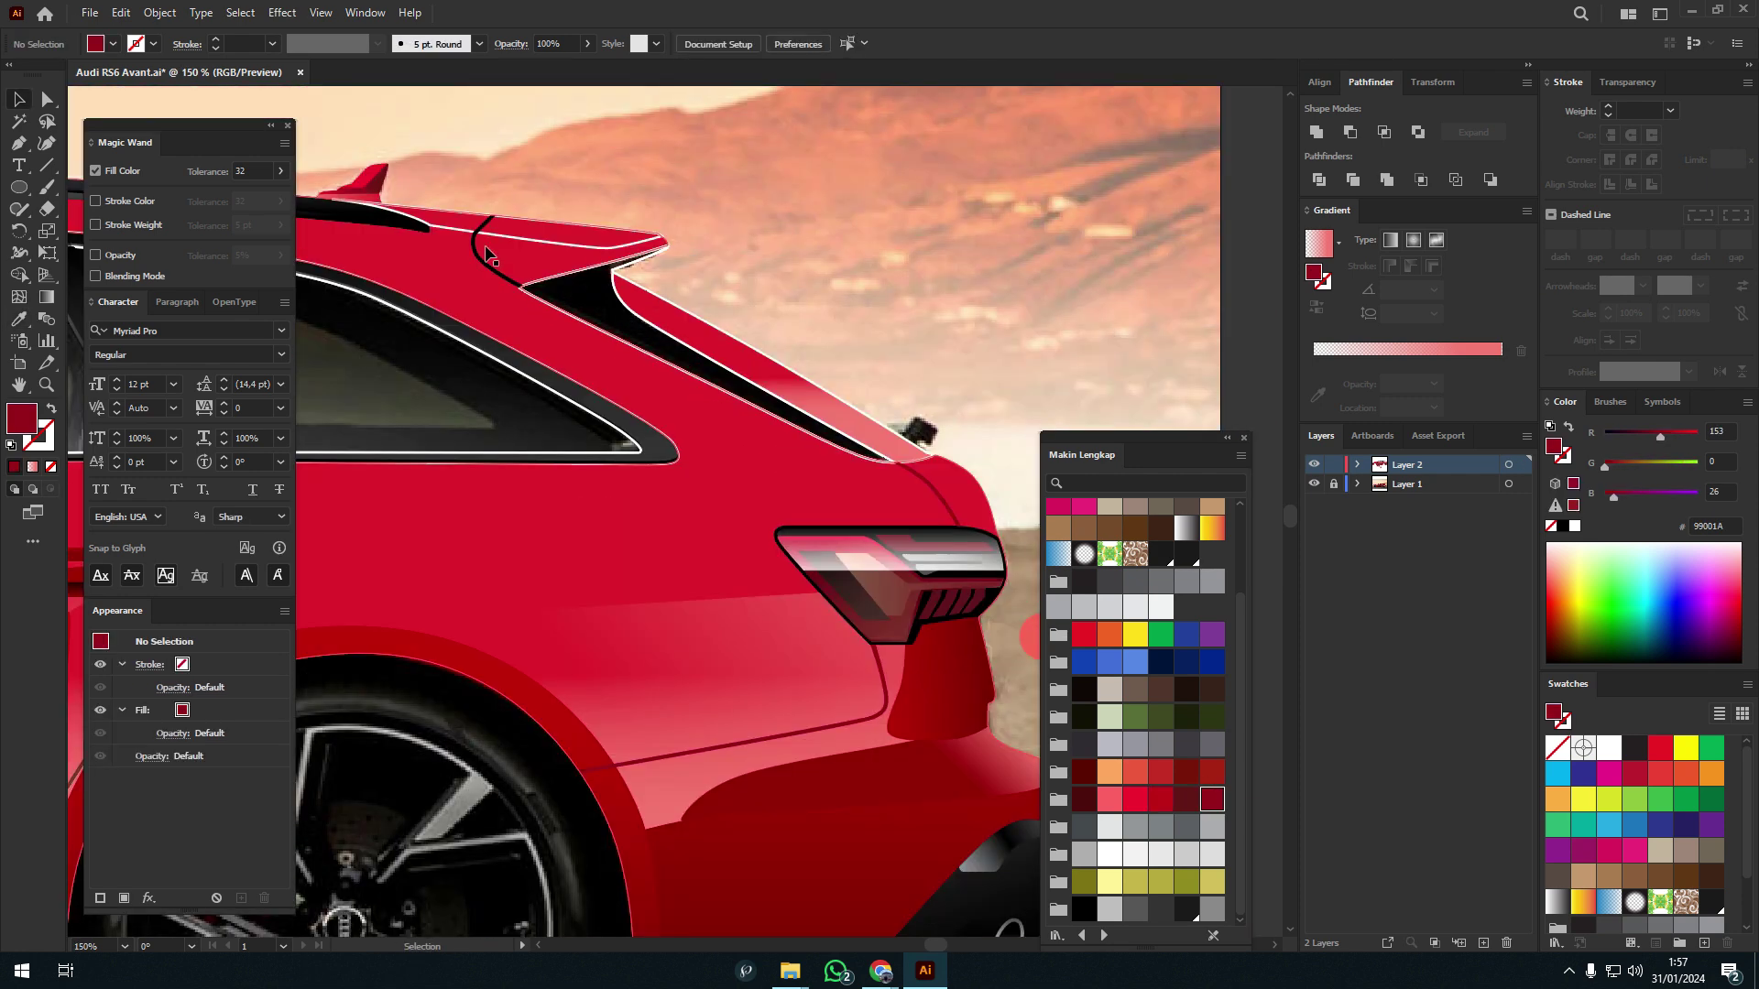
scroll(554, 243, "down", 2)
left_click(616, 314)
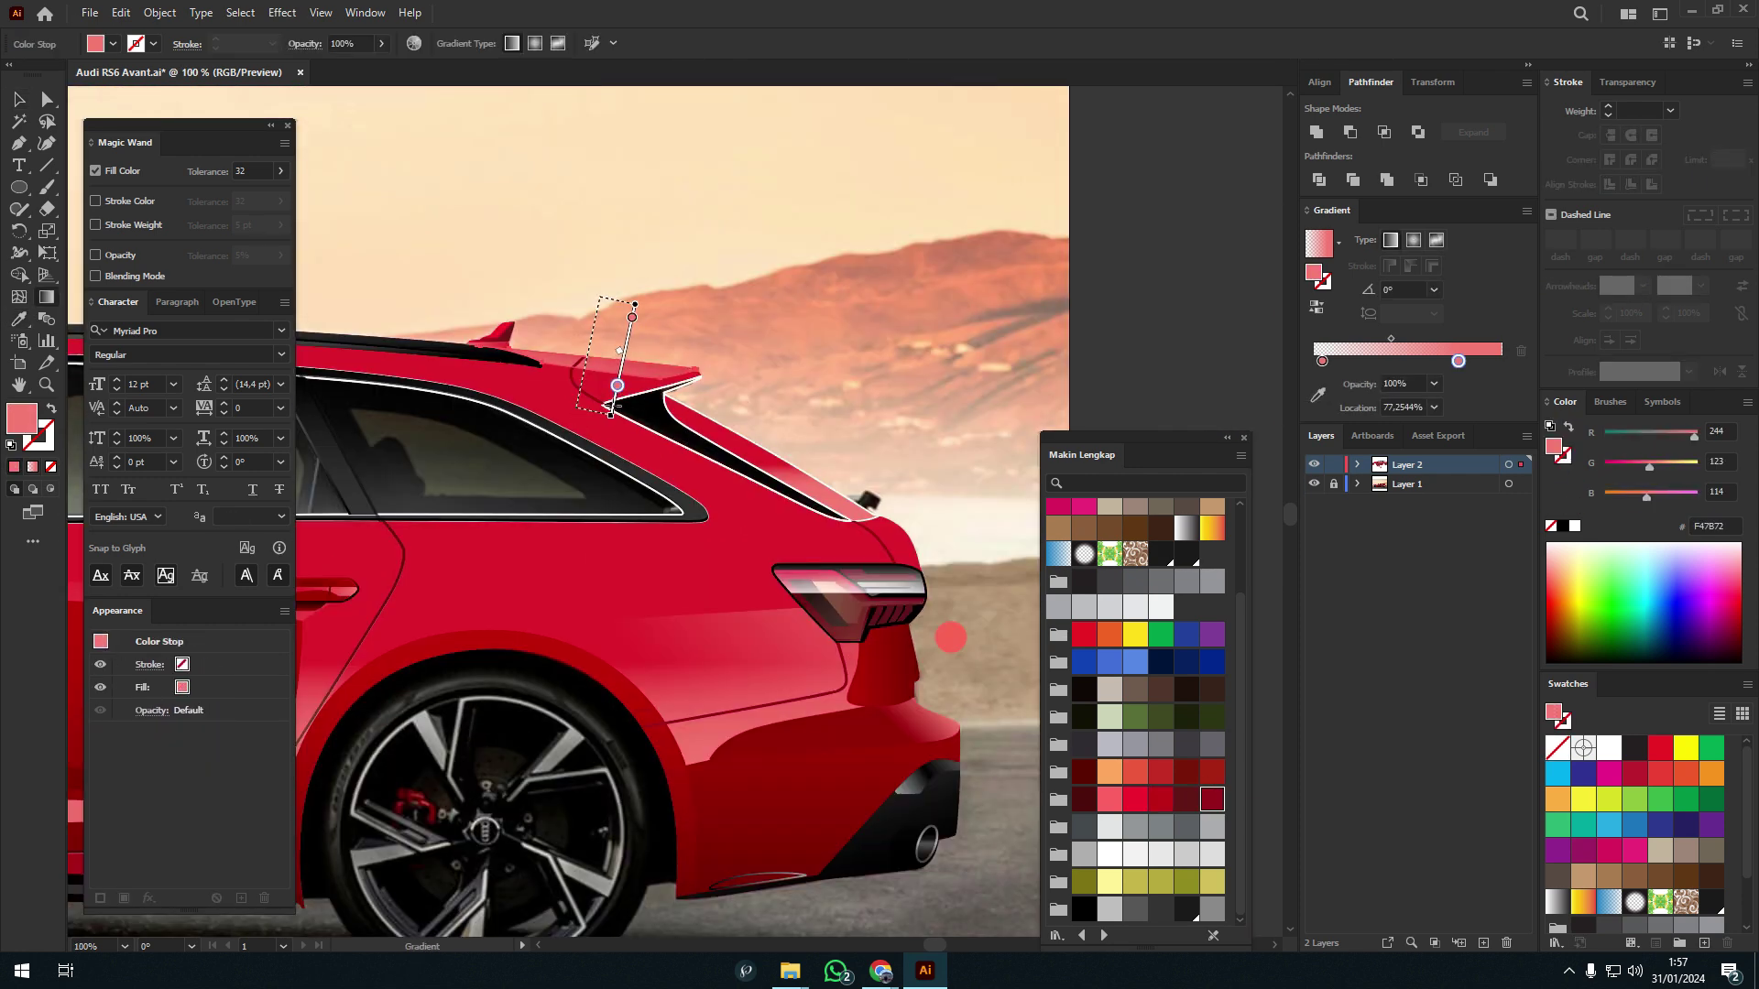
scroll(882, 419, "up", 2)
scroll(909, 396, "down", 1)
scroll(910, 397, "up", 2)
scroll(847, 361, "down", 1)
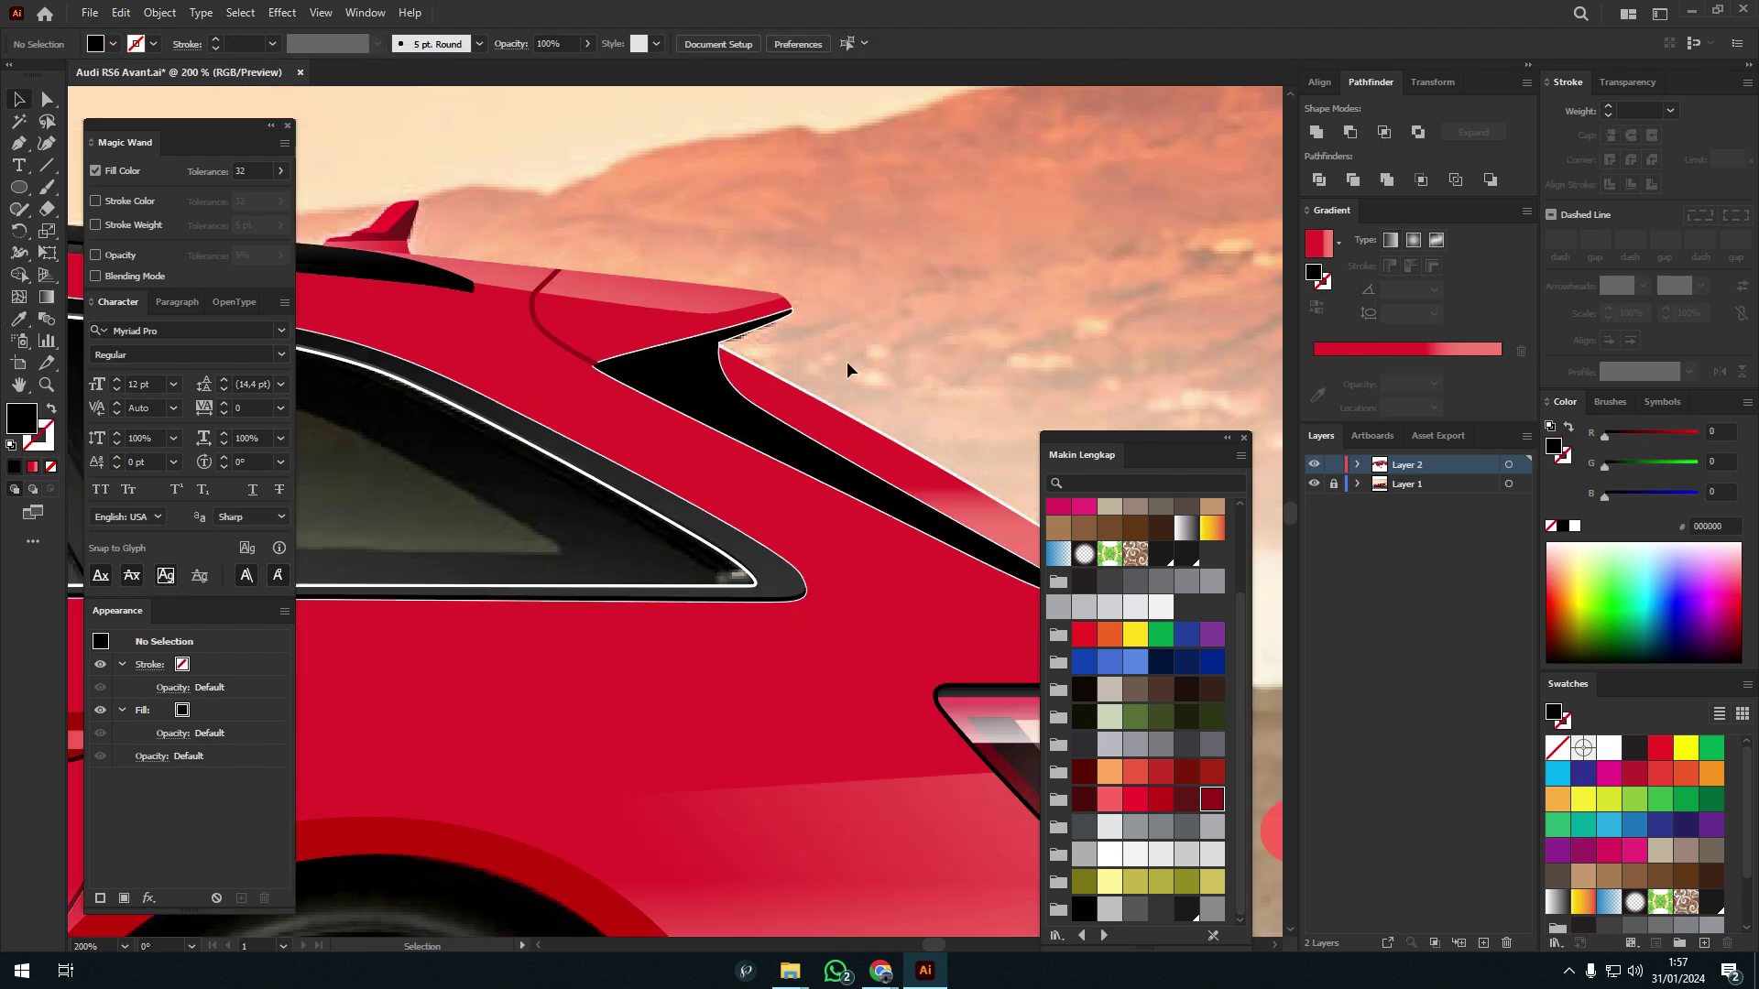
scroll(779, 394, "up", 1)
left_click_drag(749, 396, 749, 396)
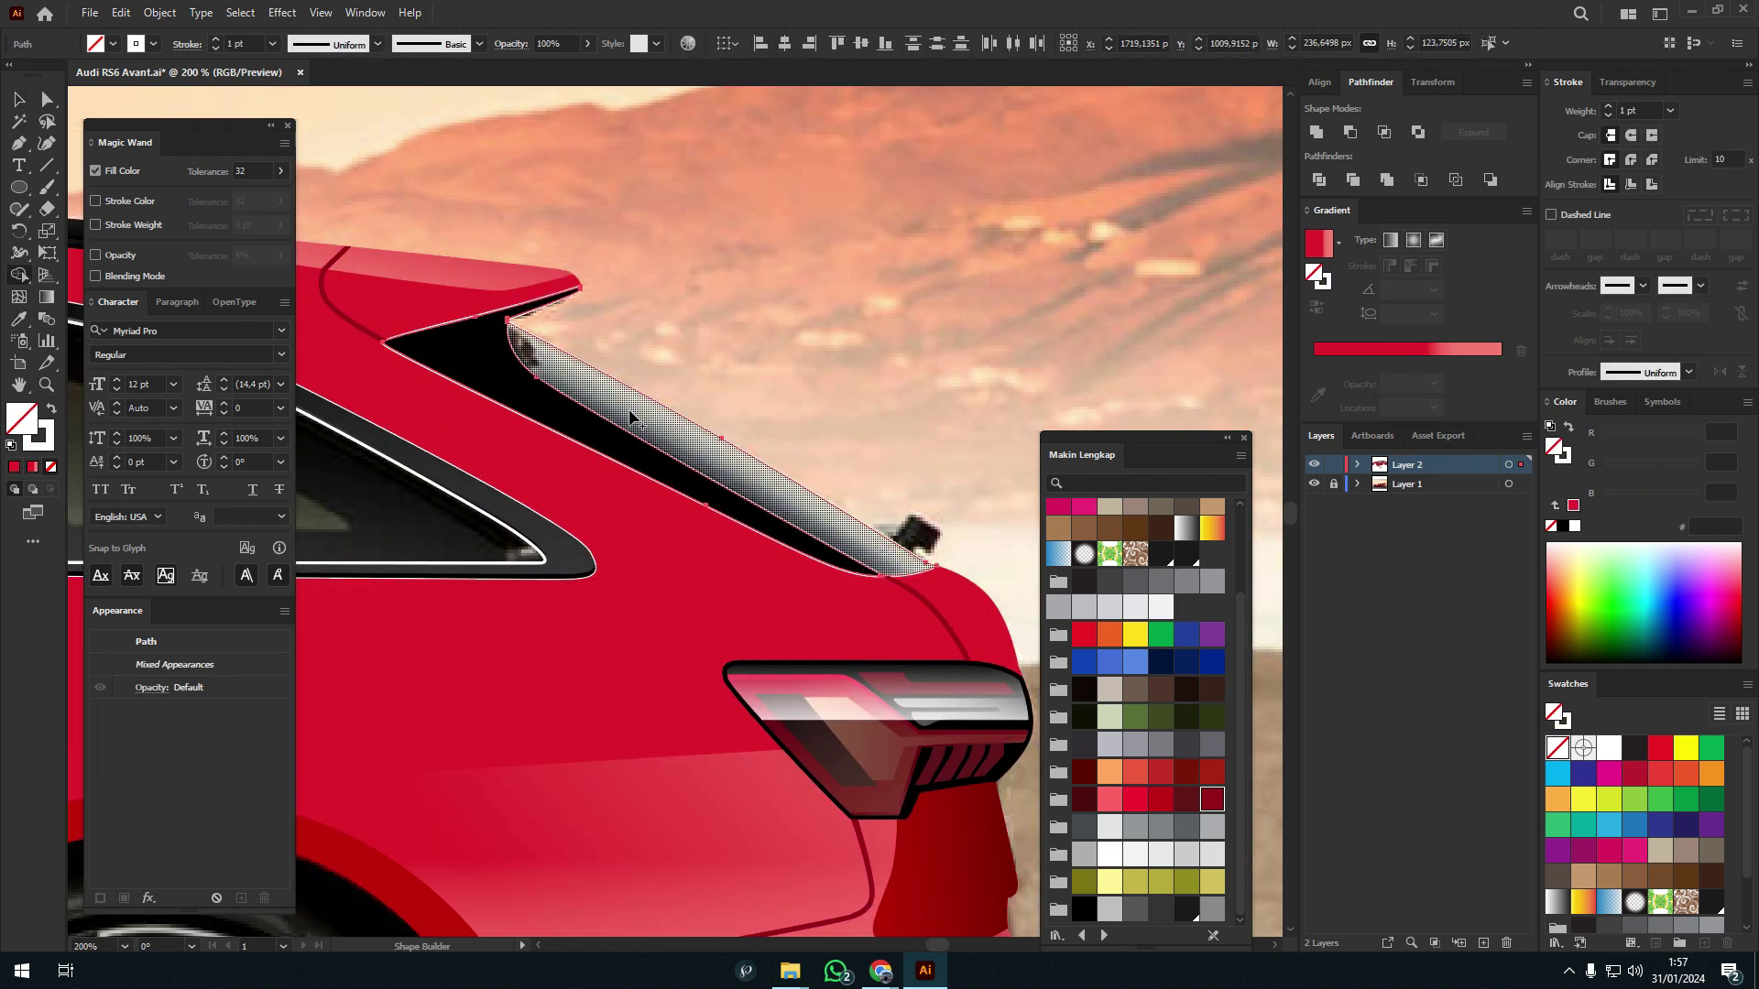
scroll(915, 436, "down", 2)
scroll(915, 436, "up", 2)
- Select the lower rear body path, then hide the reference photo layer
key("a")
left_click(654, 586)
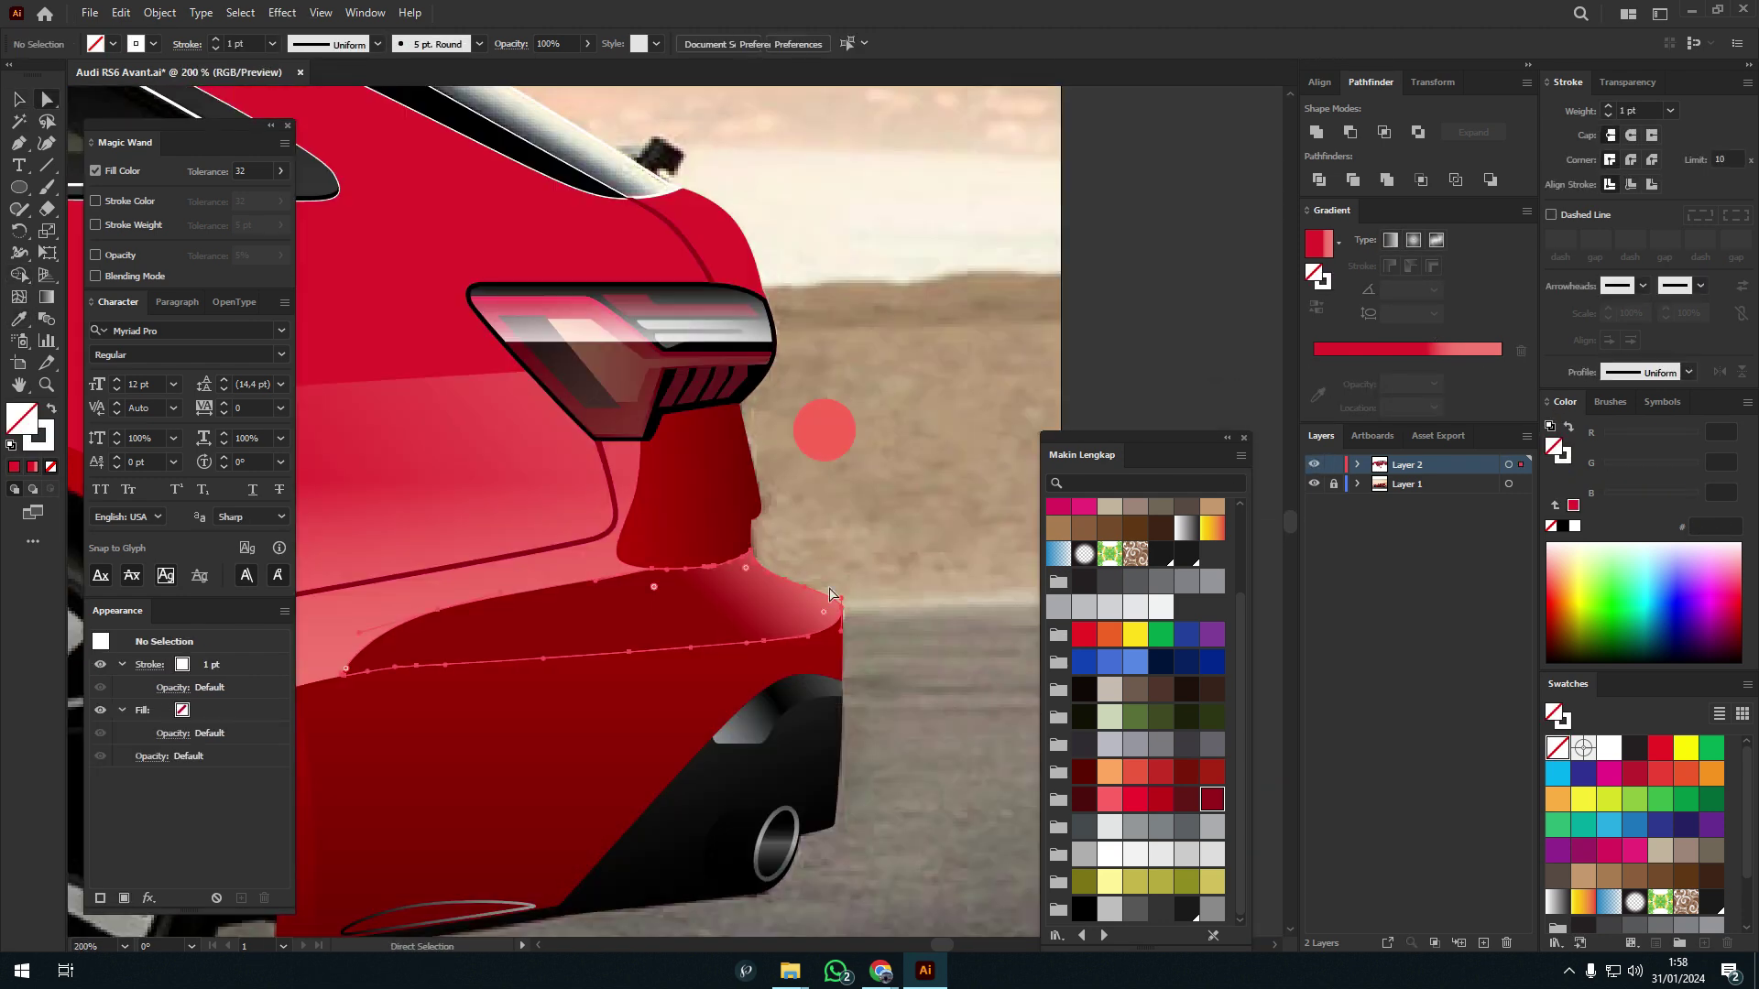
scroll(824, 503, "down", 5)
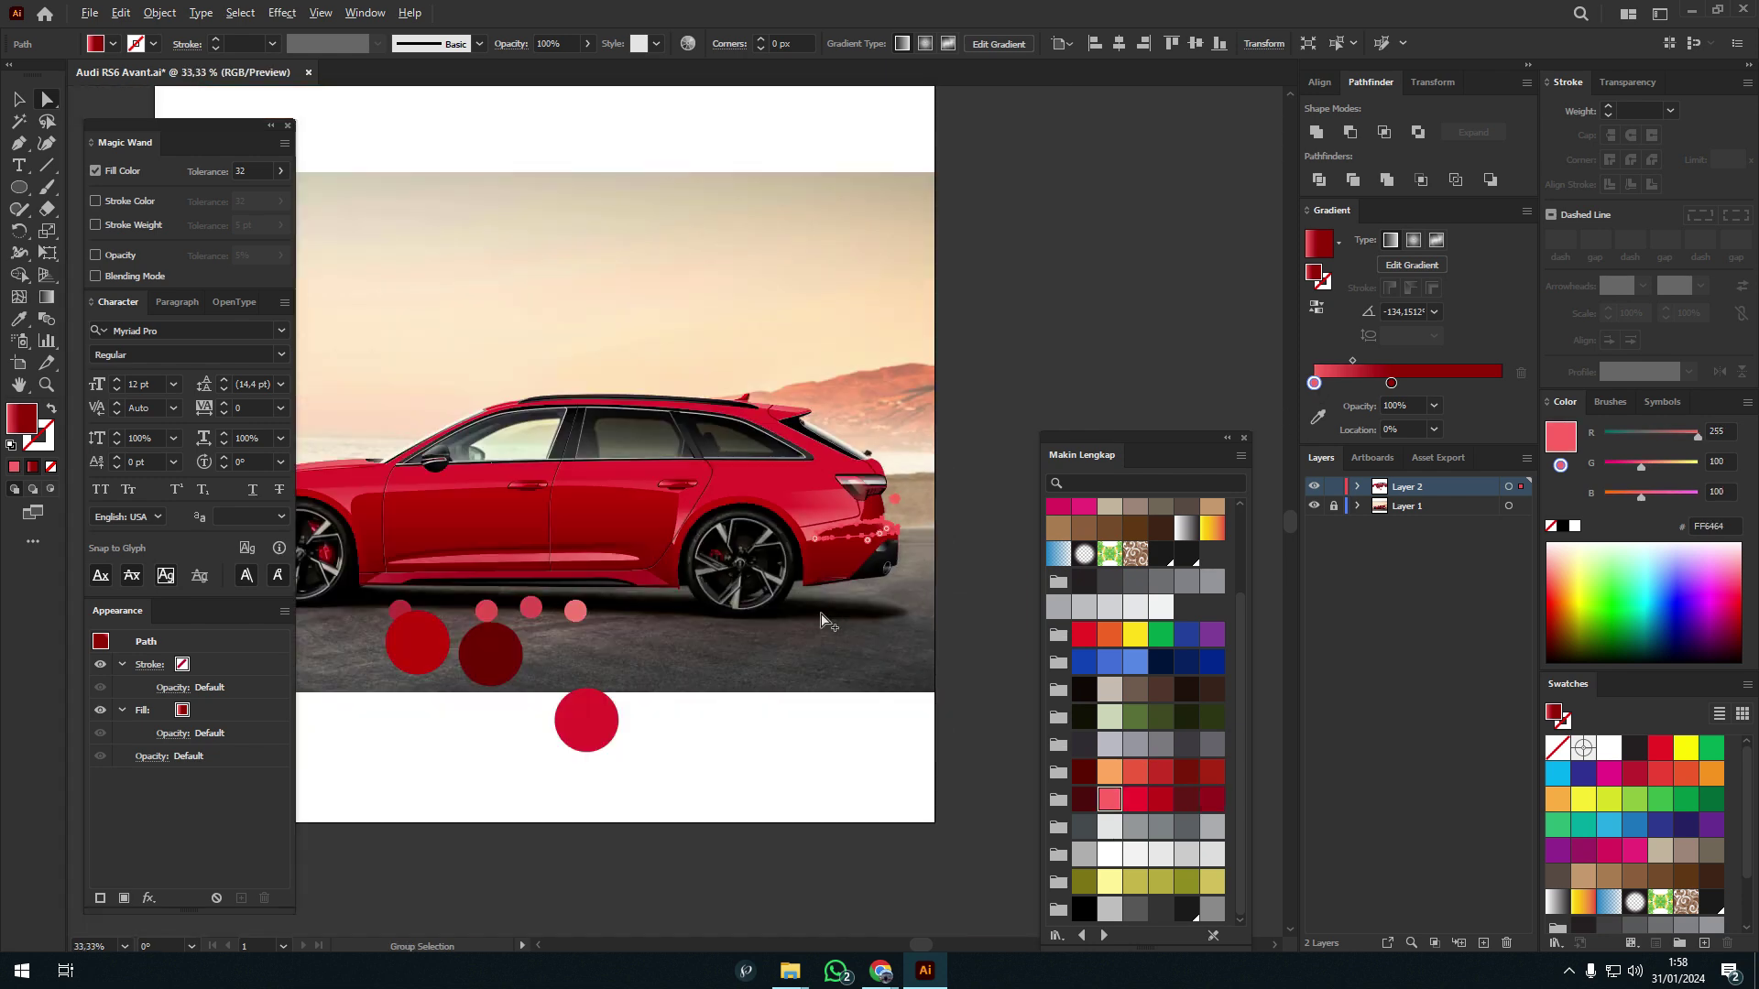
scroll(824, 503, "up", 3)
scroll(911, 645, "down", 3)
key("v")
left_click(592, 582)
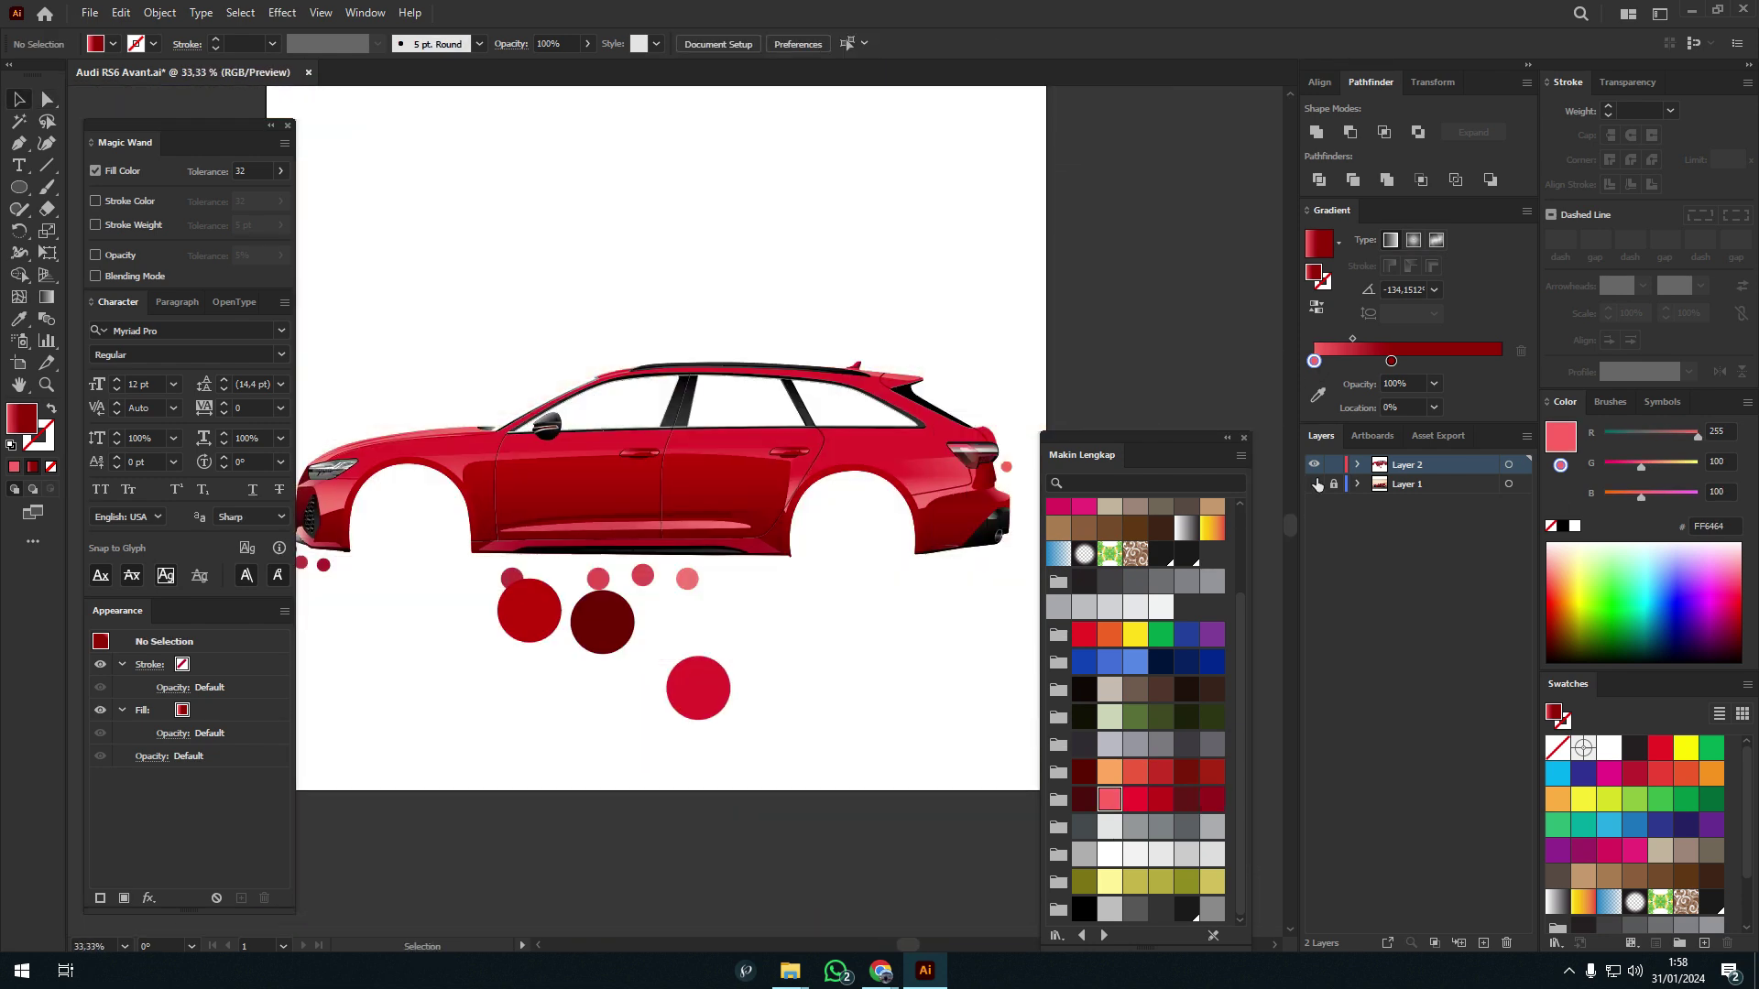
- Trace a path along the front window's upper edge and around its corner
scroll(824, 412, "up", 8)
key("p")
left_click(339, 582)
left_click(460, 503)
left_click(659, 414)
left_click(856, 323)
scroll(832, 372, "down", 2)
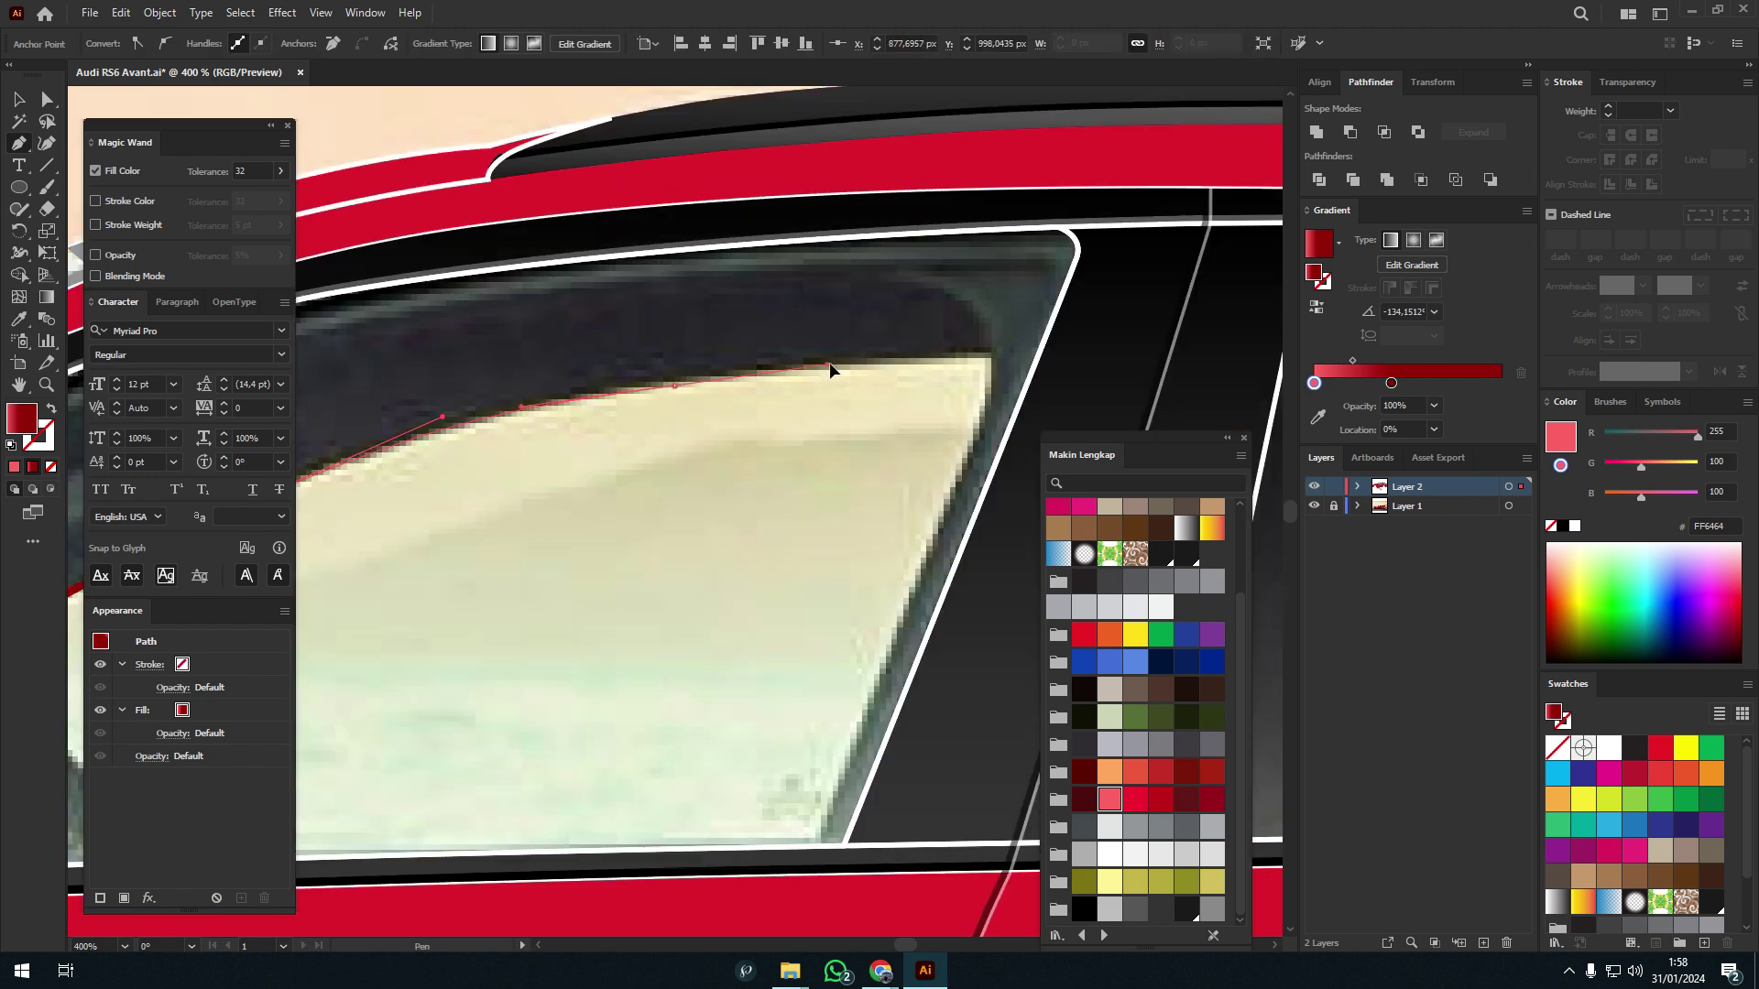
scroll(617, 408, "up", 2)
left_click(759, 345)
left_click_drag(758, 345, 601, 464)
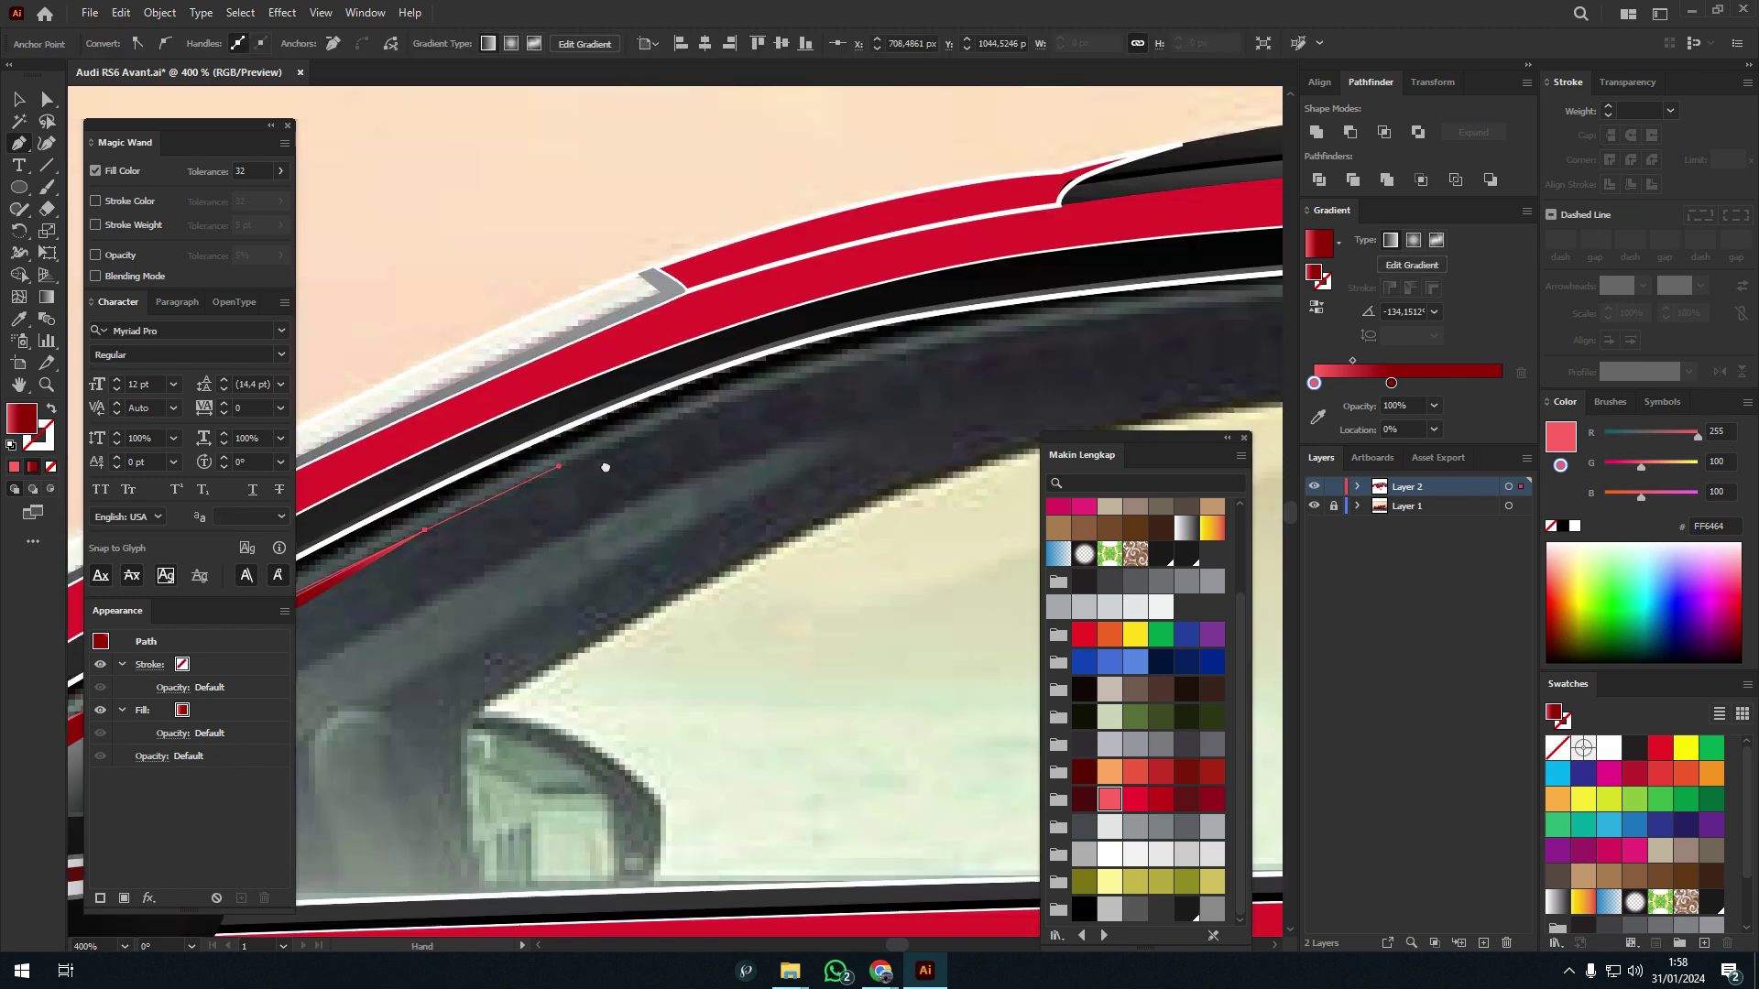
left_click(967, 466)
left_click(859, 851)
- End the panel at the door pillar and mirror base, then send it behind the trim
scroll(857, 866, "down", 5)
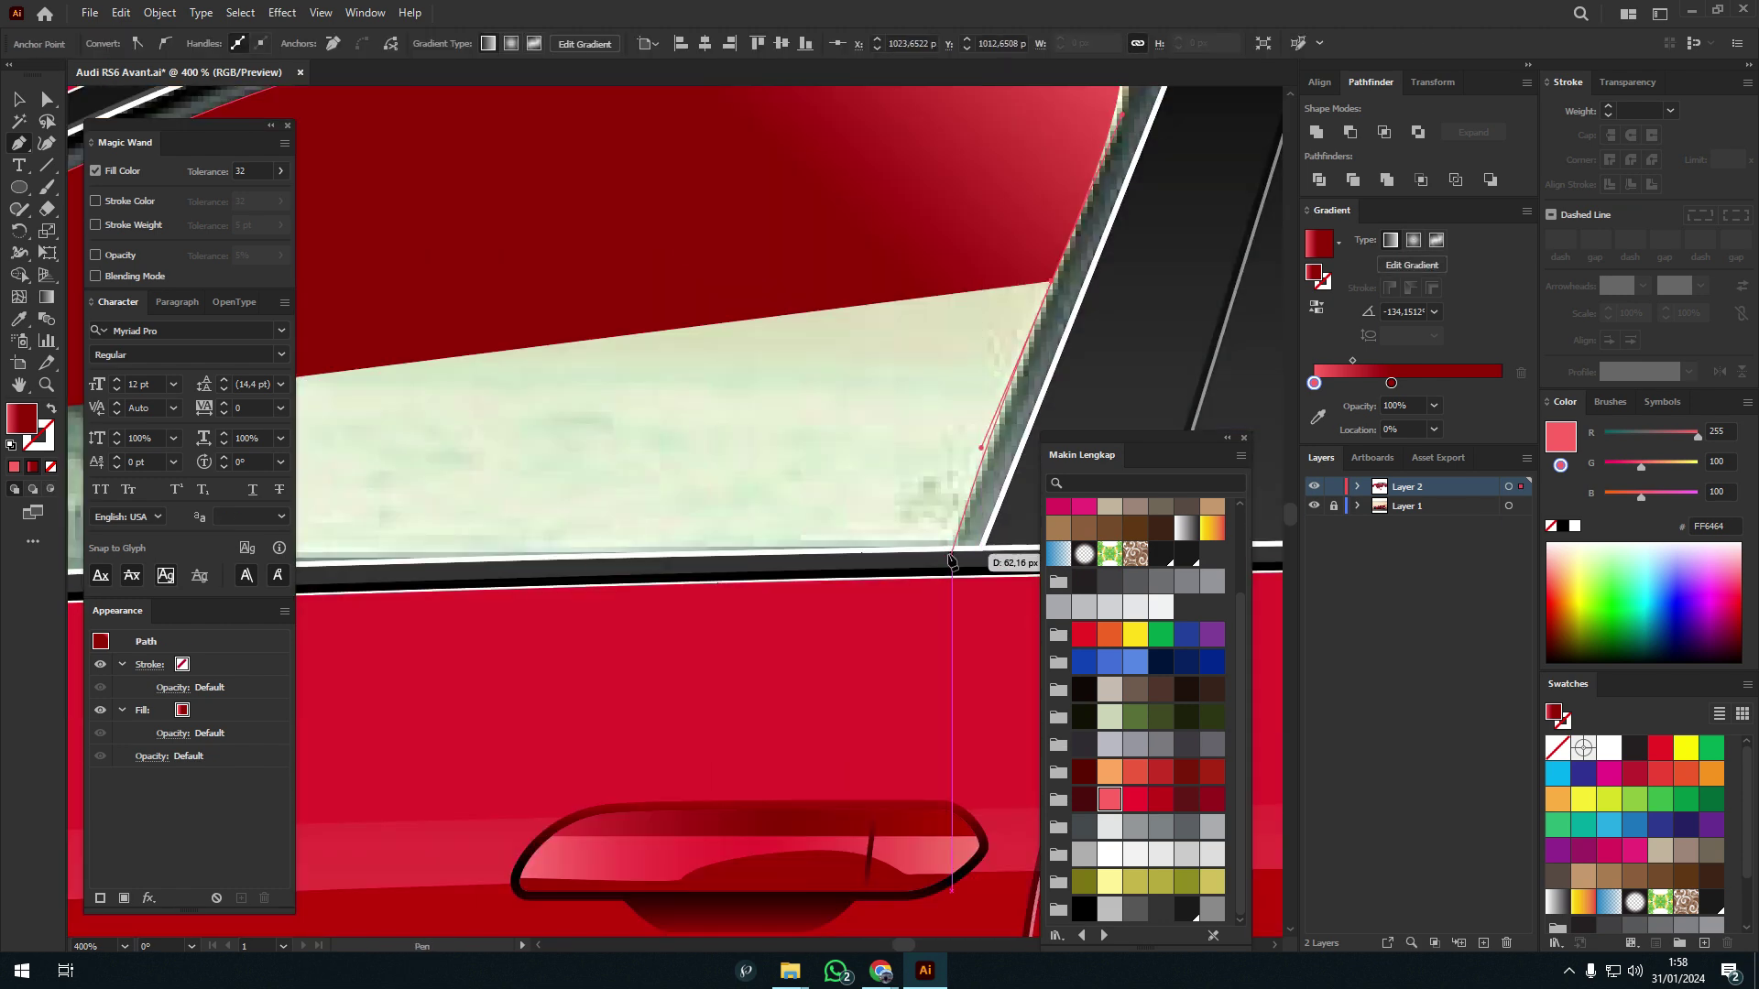
scroll(641, 458, "up", 3)
mouse_move(641, 385)
left_mouse_down()
mouse_move(425, 351)
mouse_move(751, 550)
left_mouse_up()
left_click(368, 627)
left_click(633, 622)
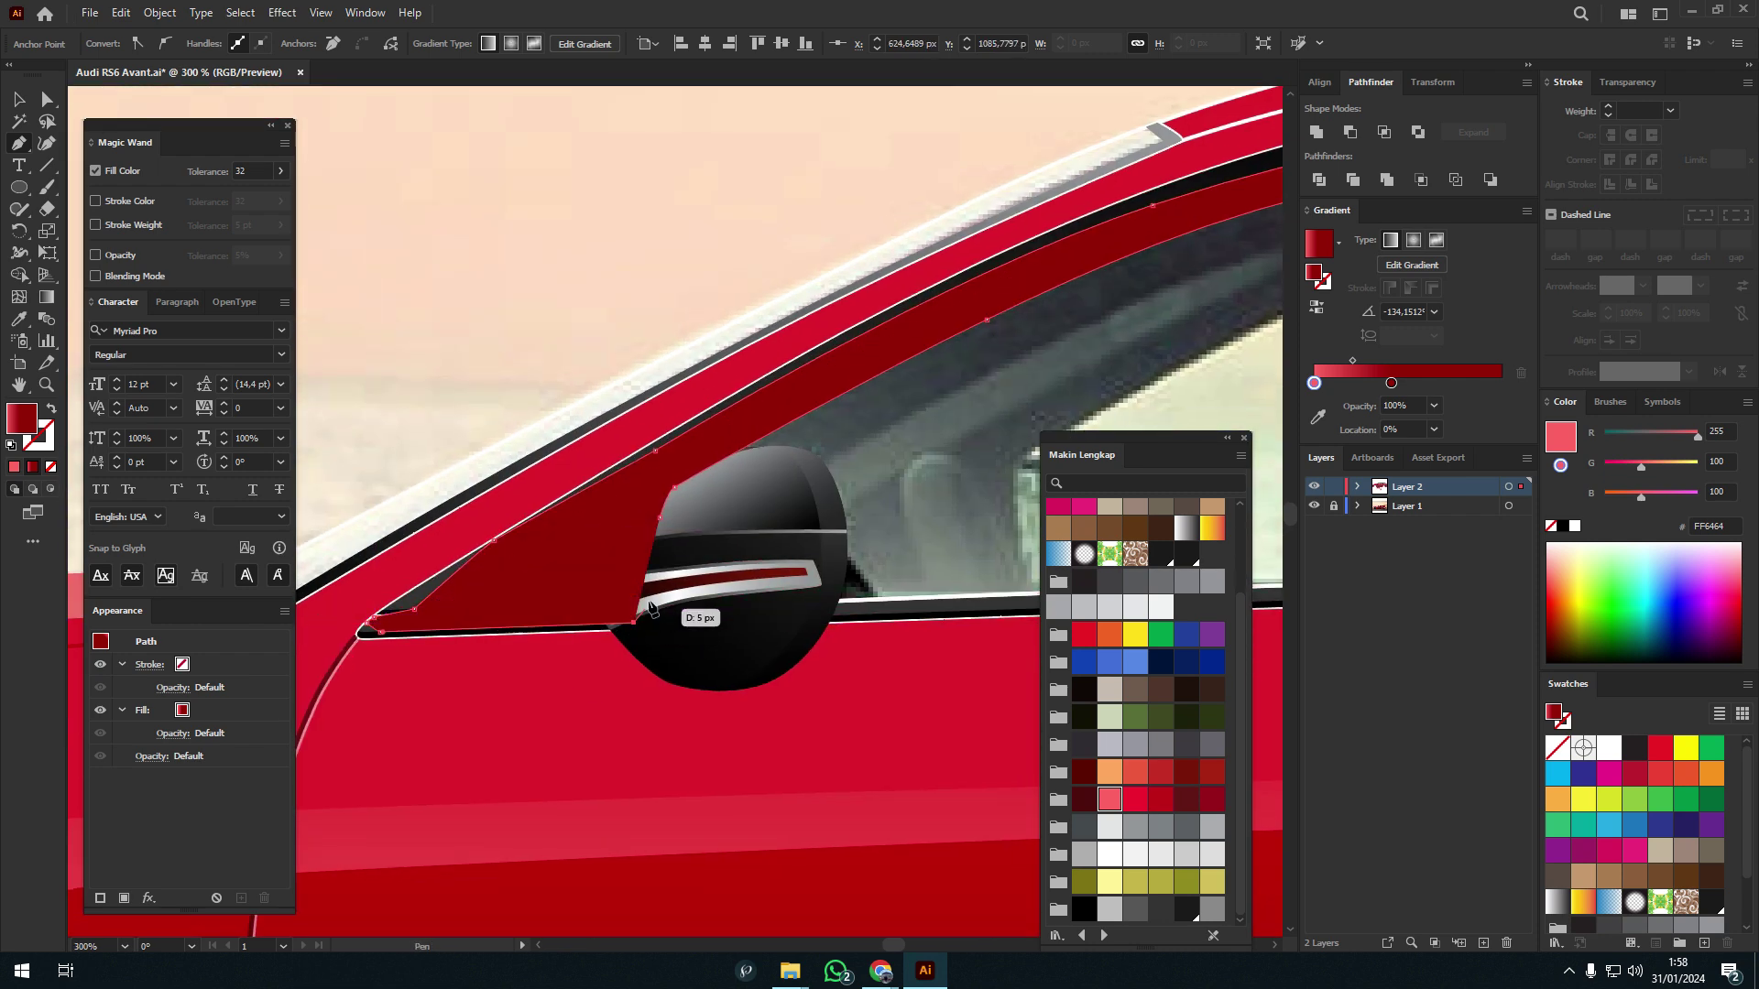
key("ctrl+bracketleft")
key("ctrl+bracketleft")
key("ctrl+shift+a")
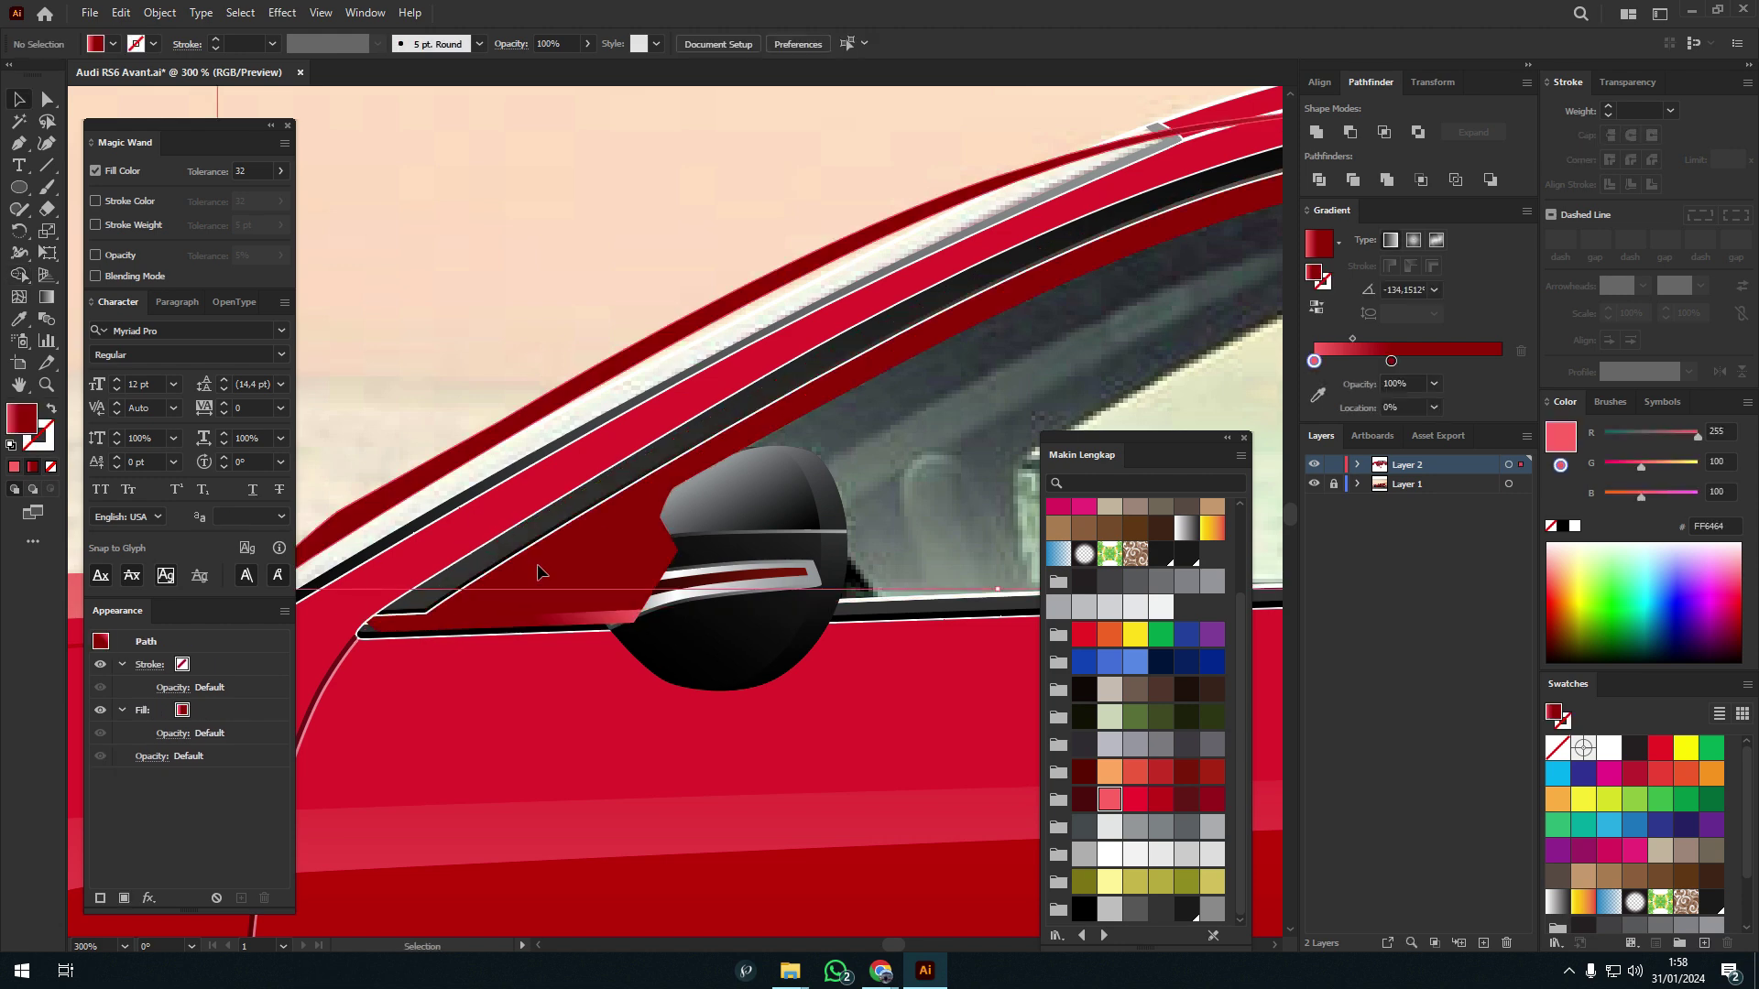
key("ctrl+minus")
key("ctrl+minus")
left_click(1186, 910)
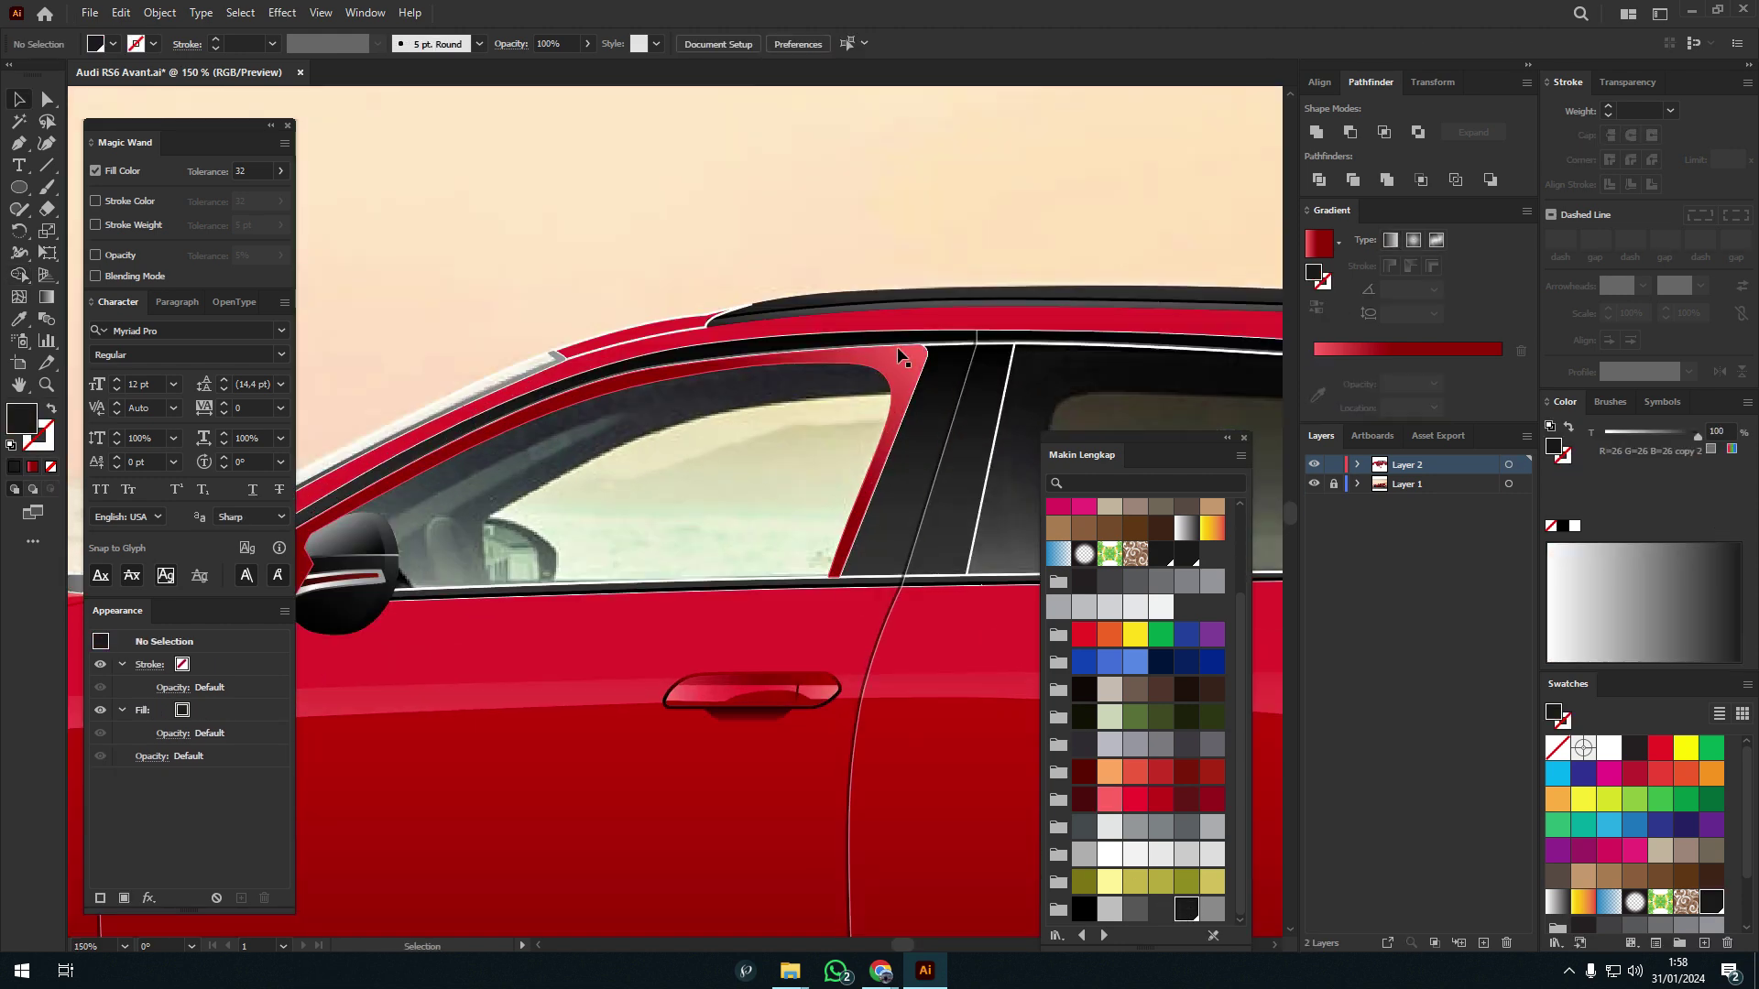
- Fill the red pillar piece with near-black and deselect it
left_click(898, 349)
left_click(1188, 912)
key("ctrl+shift+a")
key("ctrl+plus")
key("p")
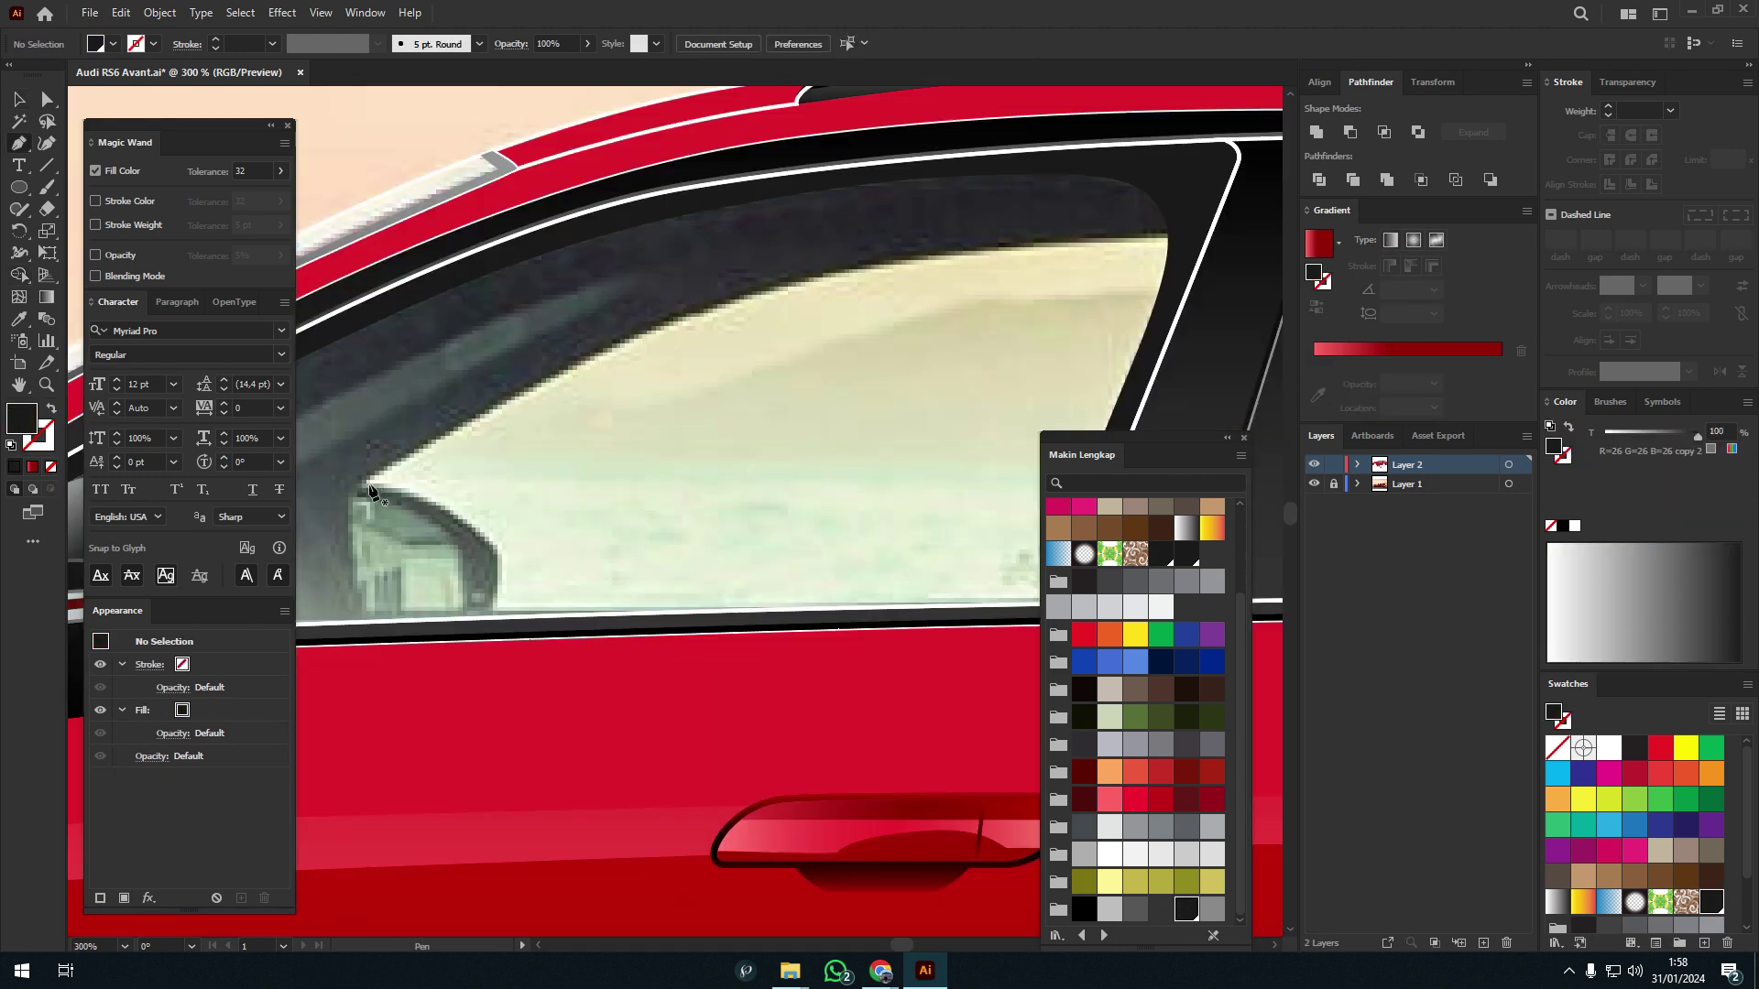
scroll(1068, 243, "left", 5)
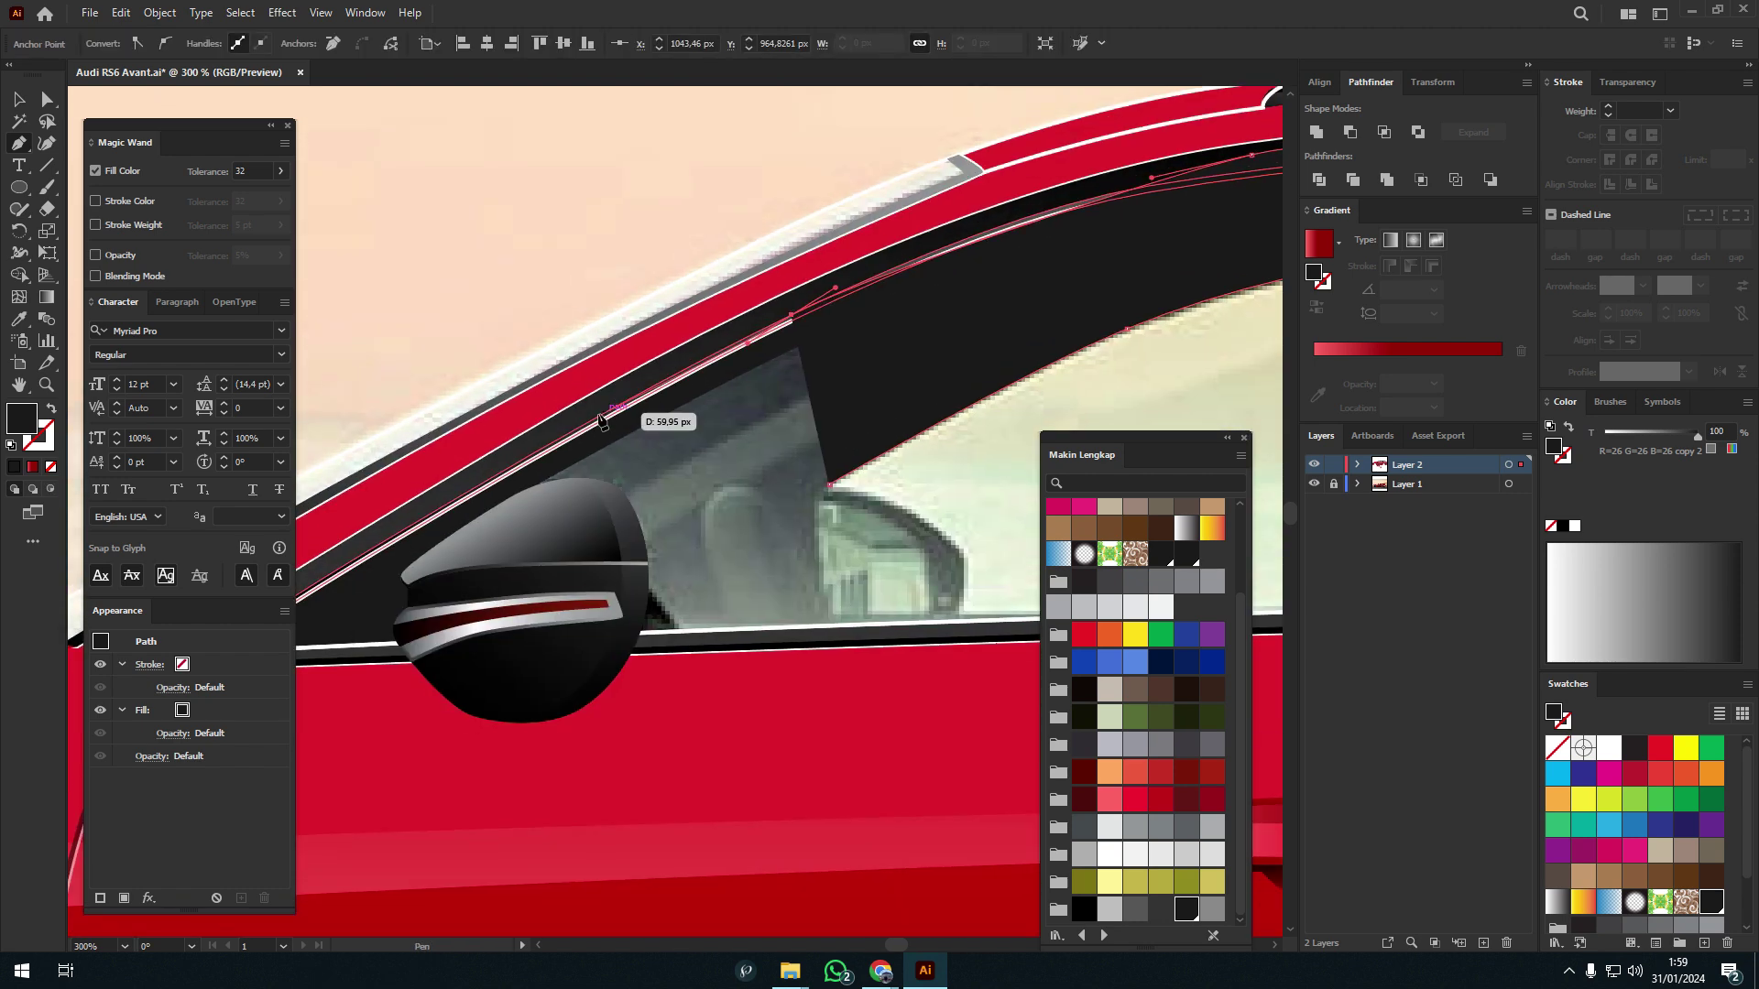
- Trace the front window outline with the Pen tool
left_click(726, 481)
left_click(530, 629)
left_click(857, 617)
left_click_drag(866, 547, 858, 526)
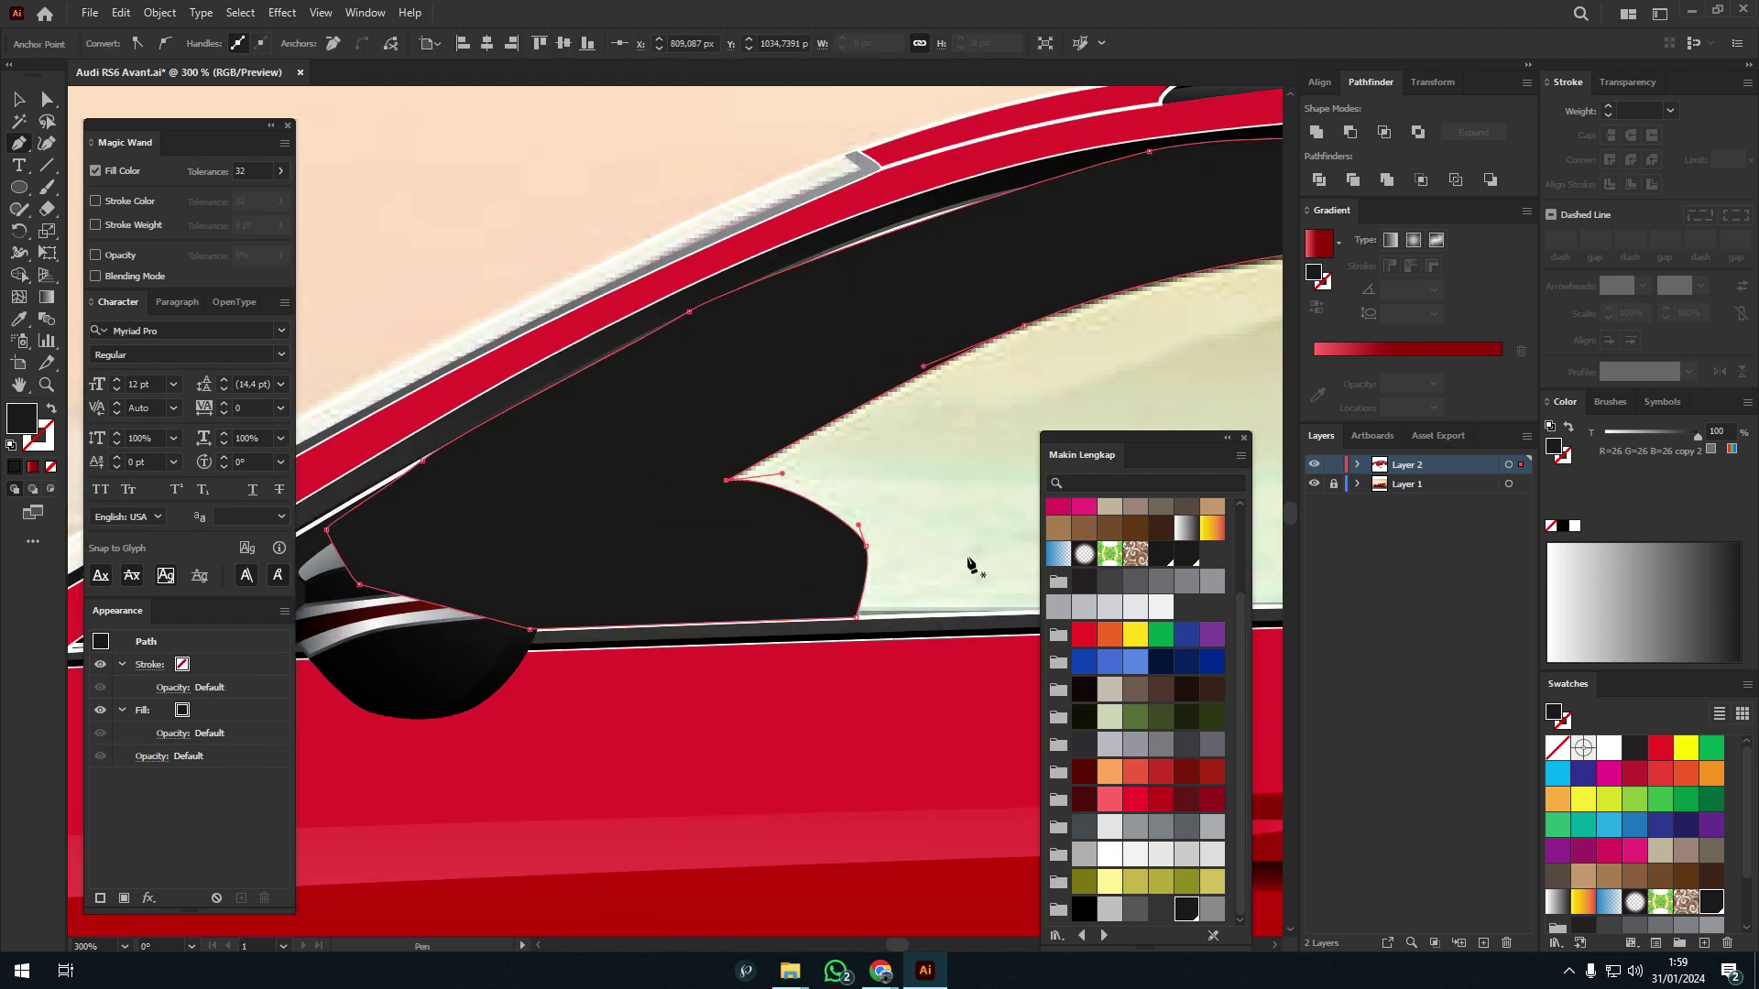
key("ctrl+shift+a")
scroll(949, 451, "down", 5)
scroll(738, 651, "up", 5)
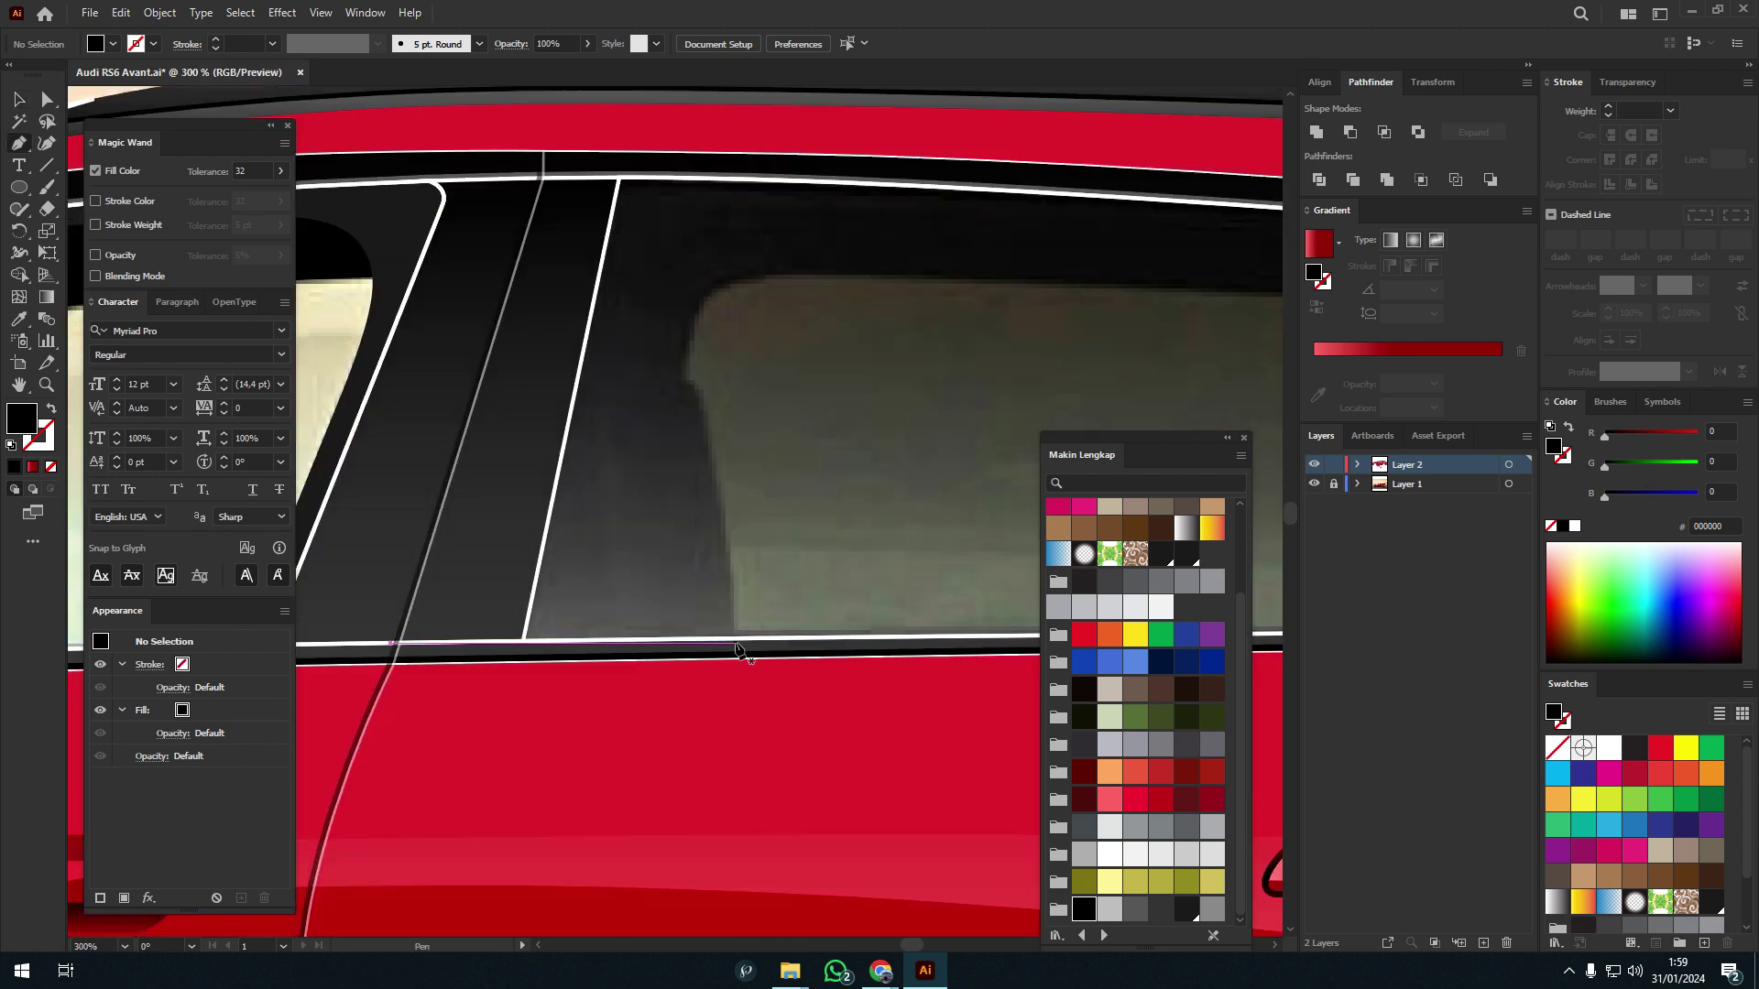
scroll(738, 650, "up", 1)
- Trace a closed outline around the rear door window
left_click(740, 675)
scroll(751, 186, "down", 3)
left_click(788, 275)
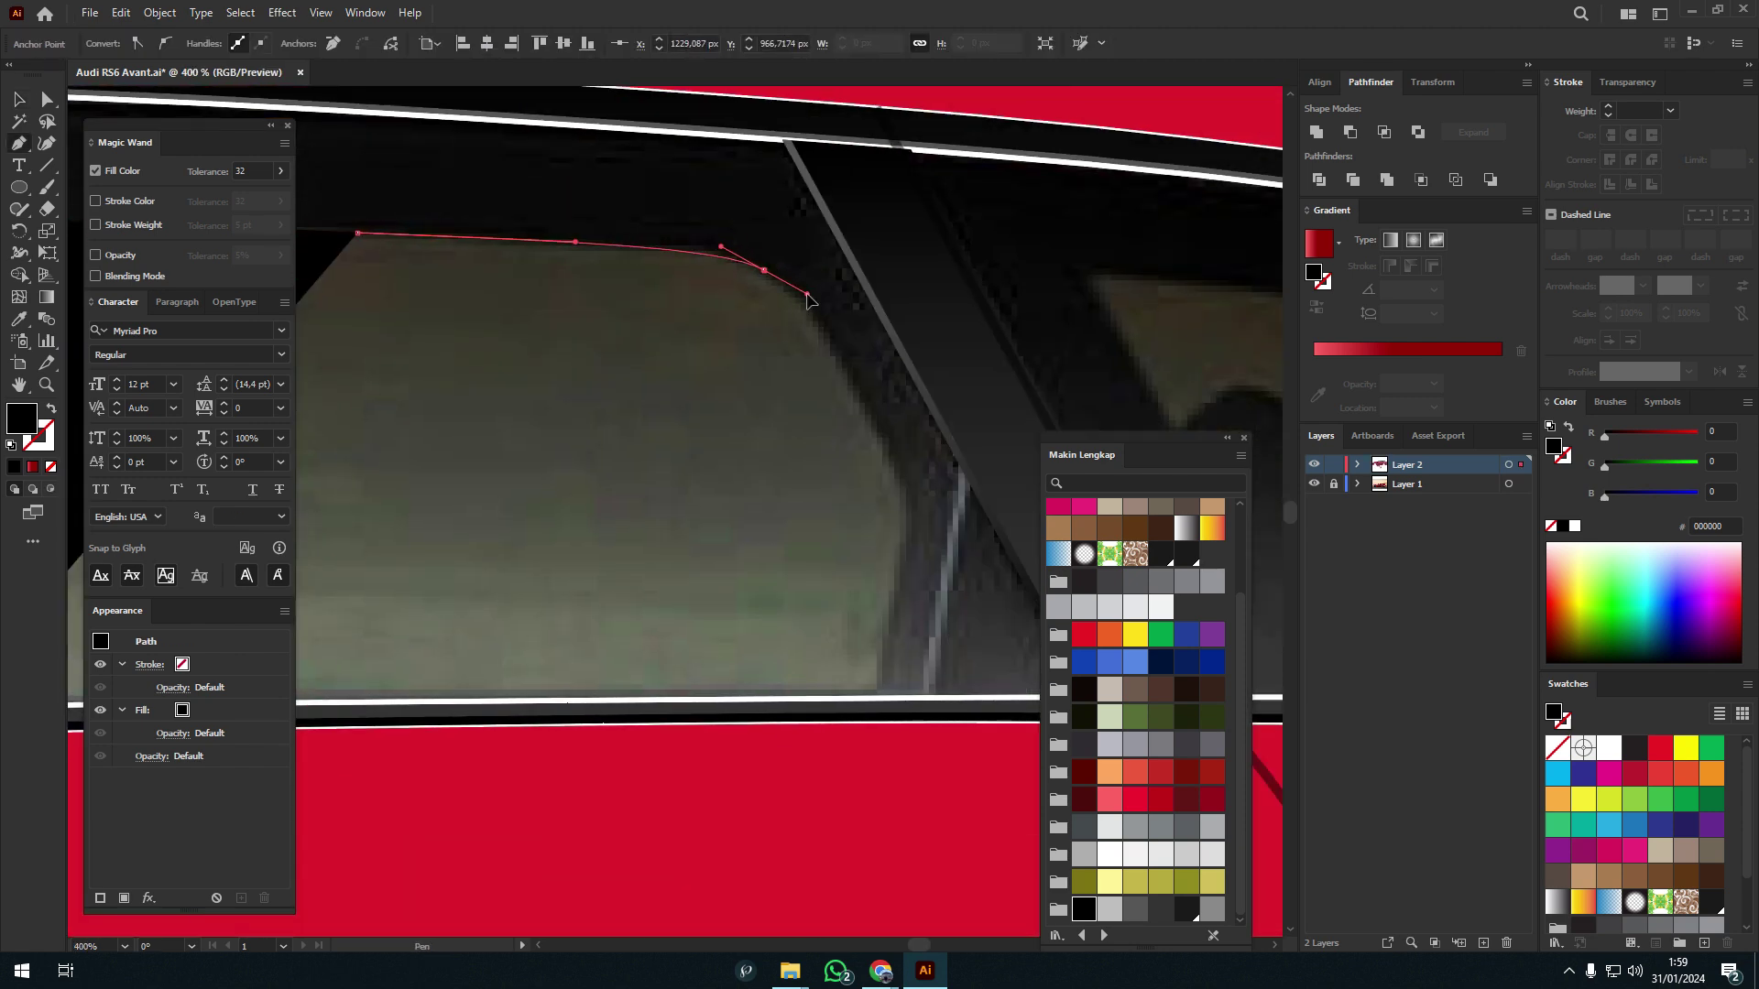
left_click(911, 641)
scroll(790, 635, "down", 3)
scroll(824, 630, "right", 2)
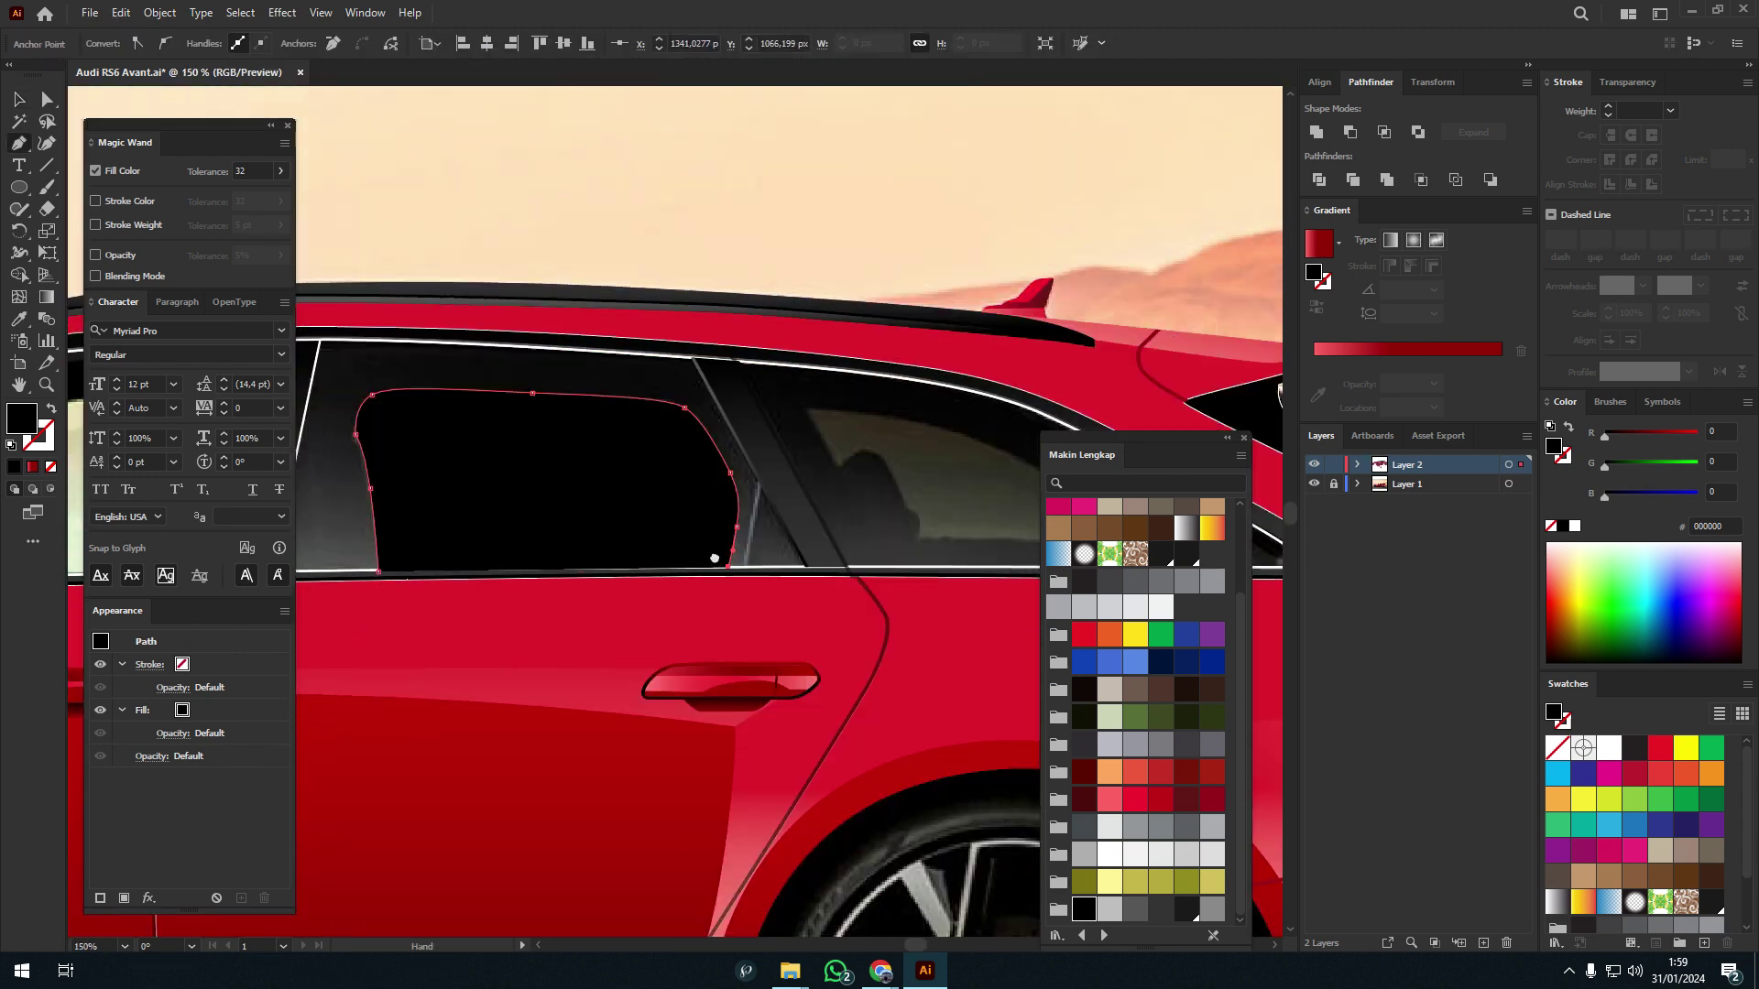
scroll(916, 595, "right", 3)
scroll(1007, 577, "down", 1)
left_click(719, 392)
scroll(641, 458, "left", 5)
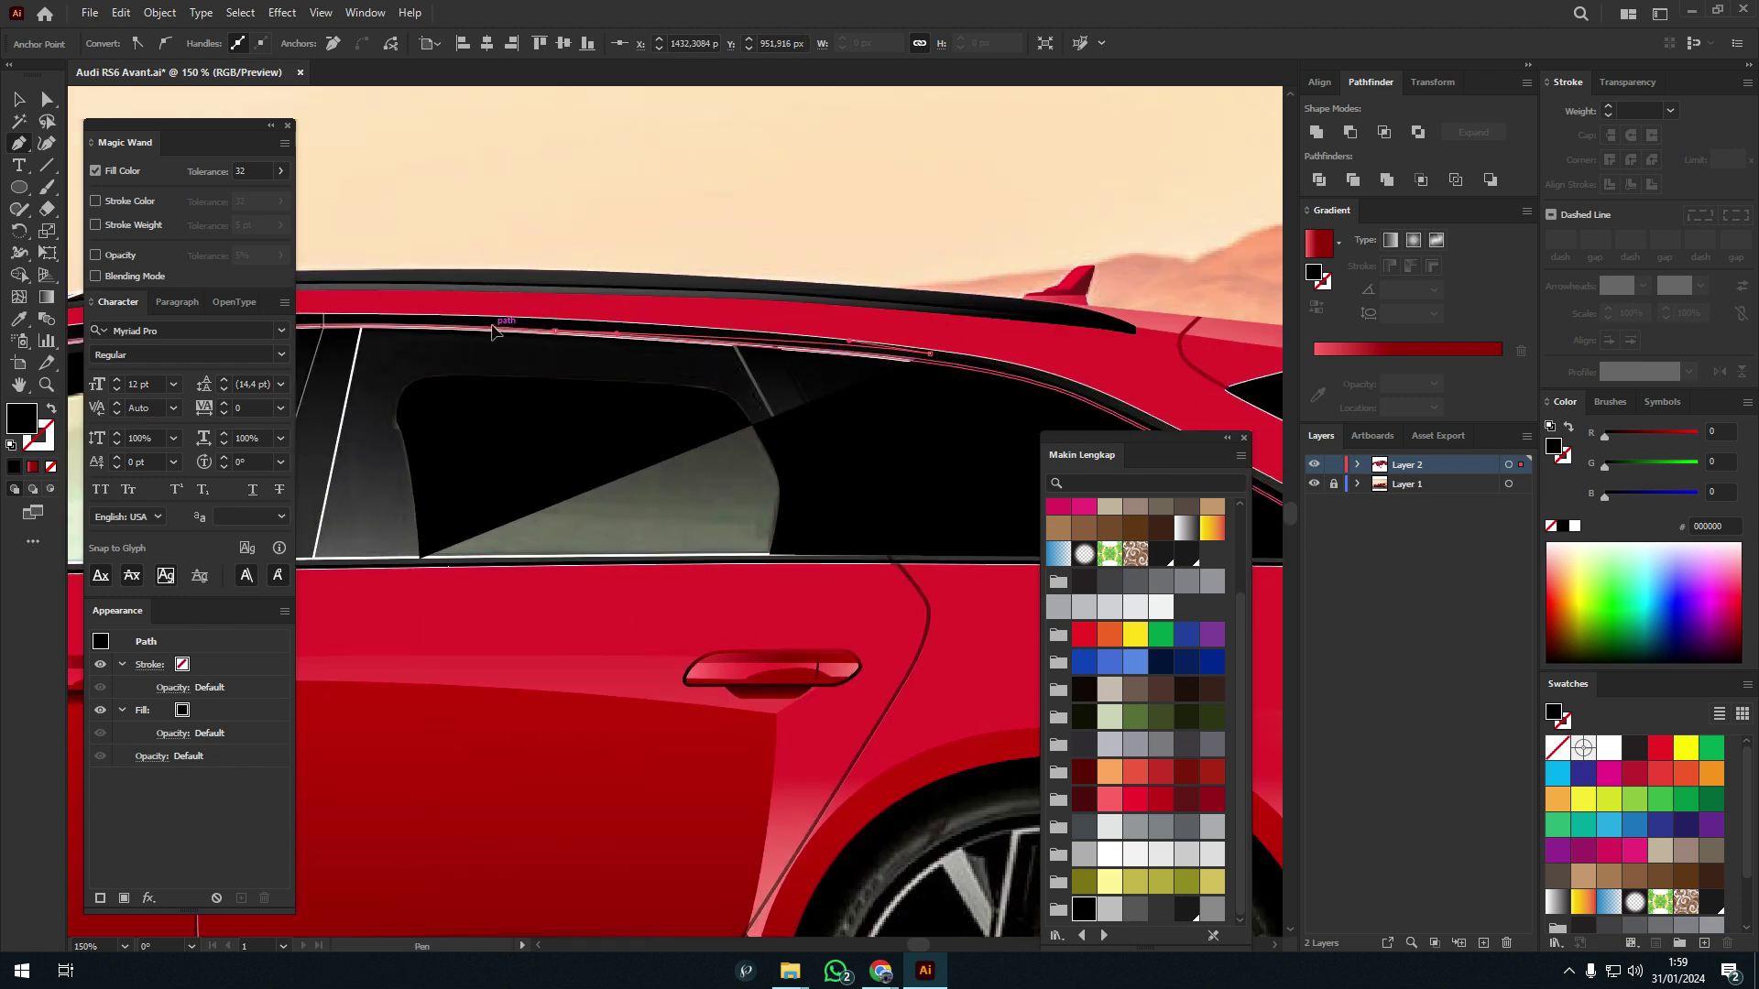
- Trace the rear side window outline with corner and curved anchors
left_click(479, 373)
left_click(577, 547)
scroll(641, 439, "down", 2)
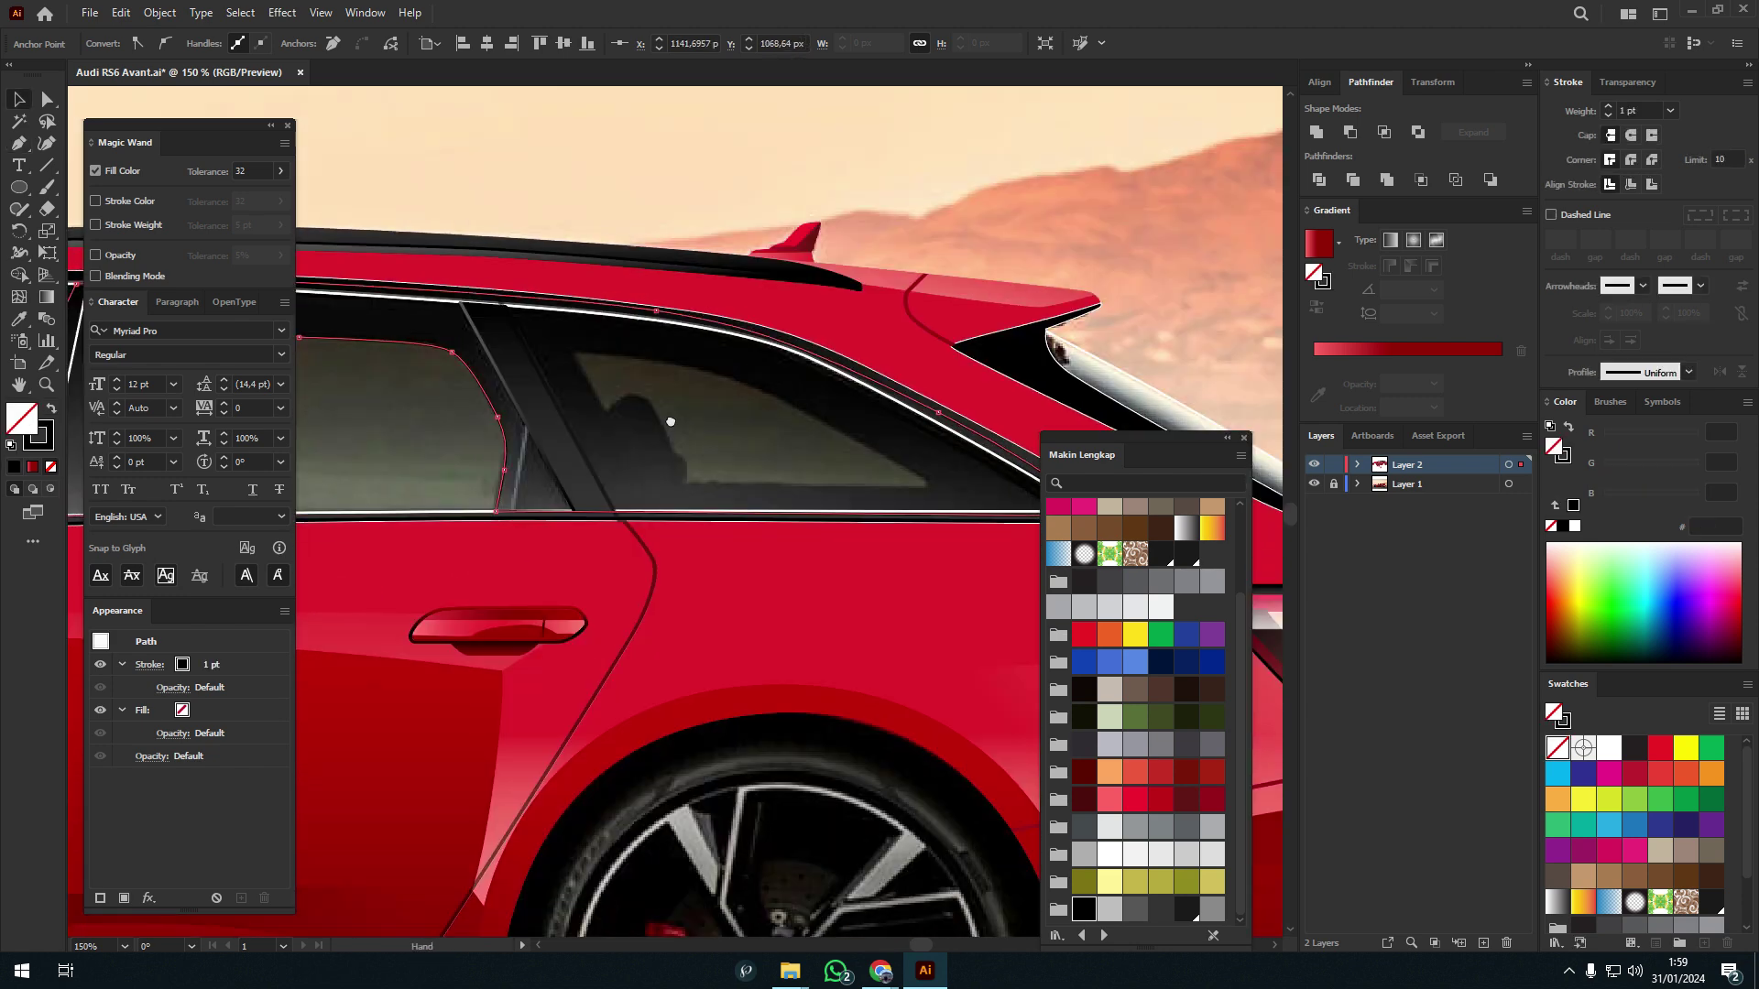
scroll(632, 413, "up", 4)
left_click(559, 328)
scroll(736, 513, "up", 2)
left_click(606, 683)
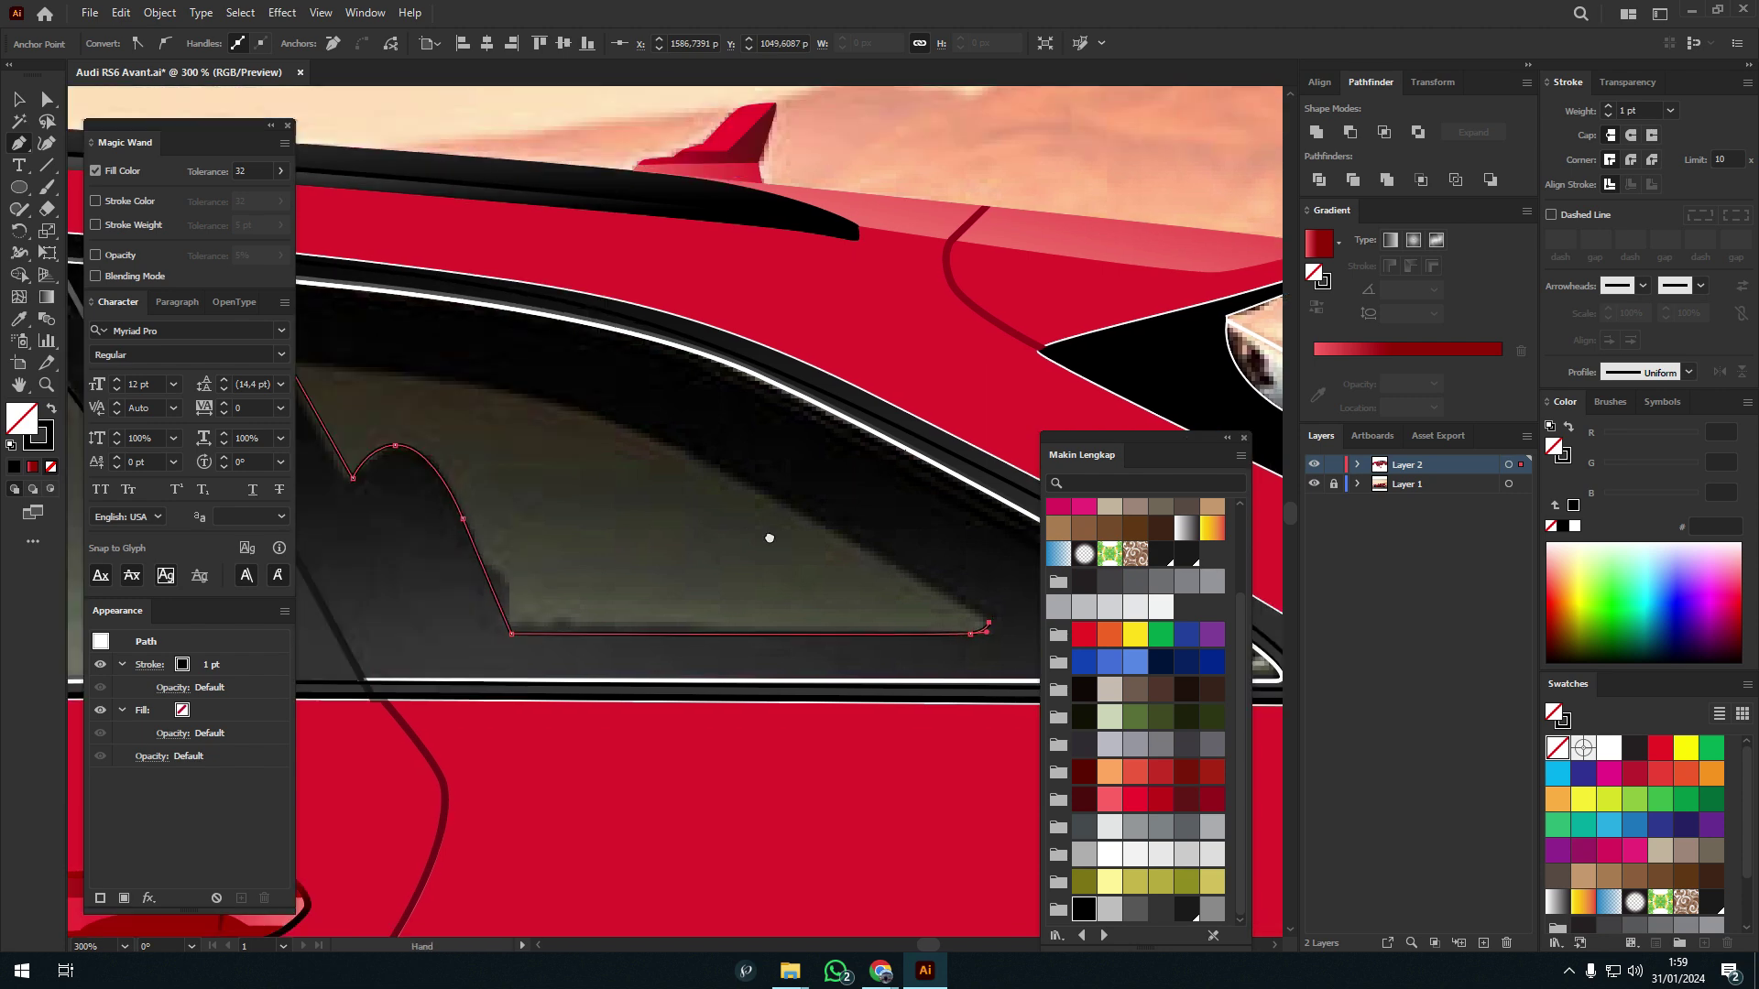
left_click_drag(723, 477, 878, 539)
scroll(494, 711, "down", 3)
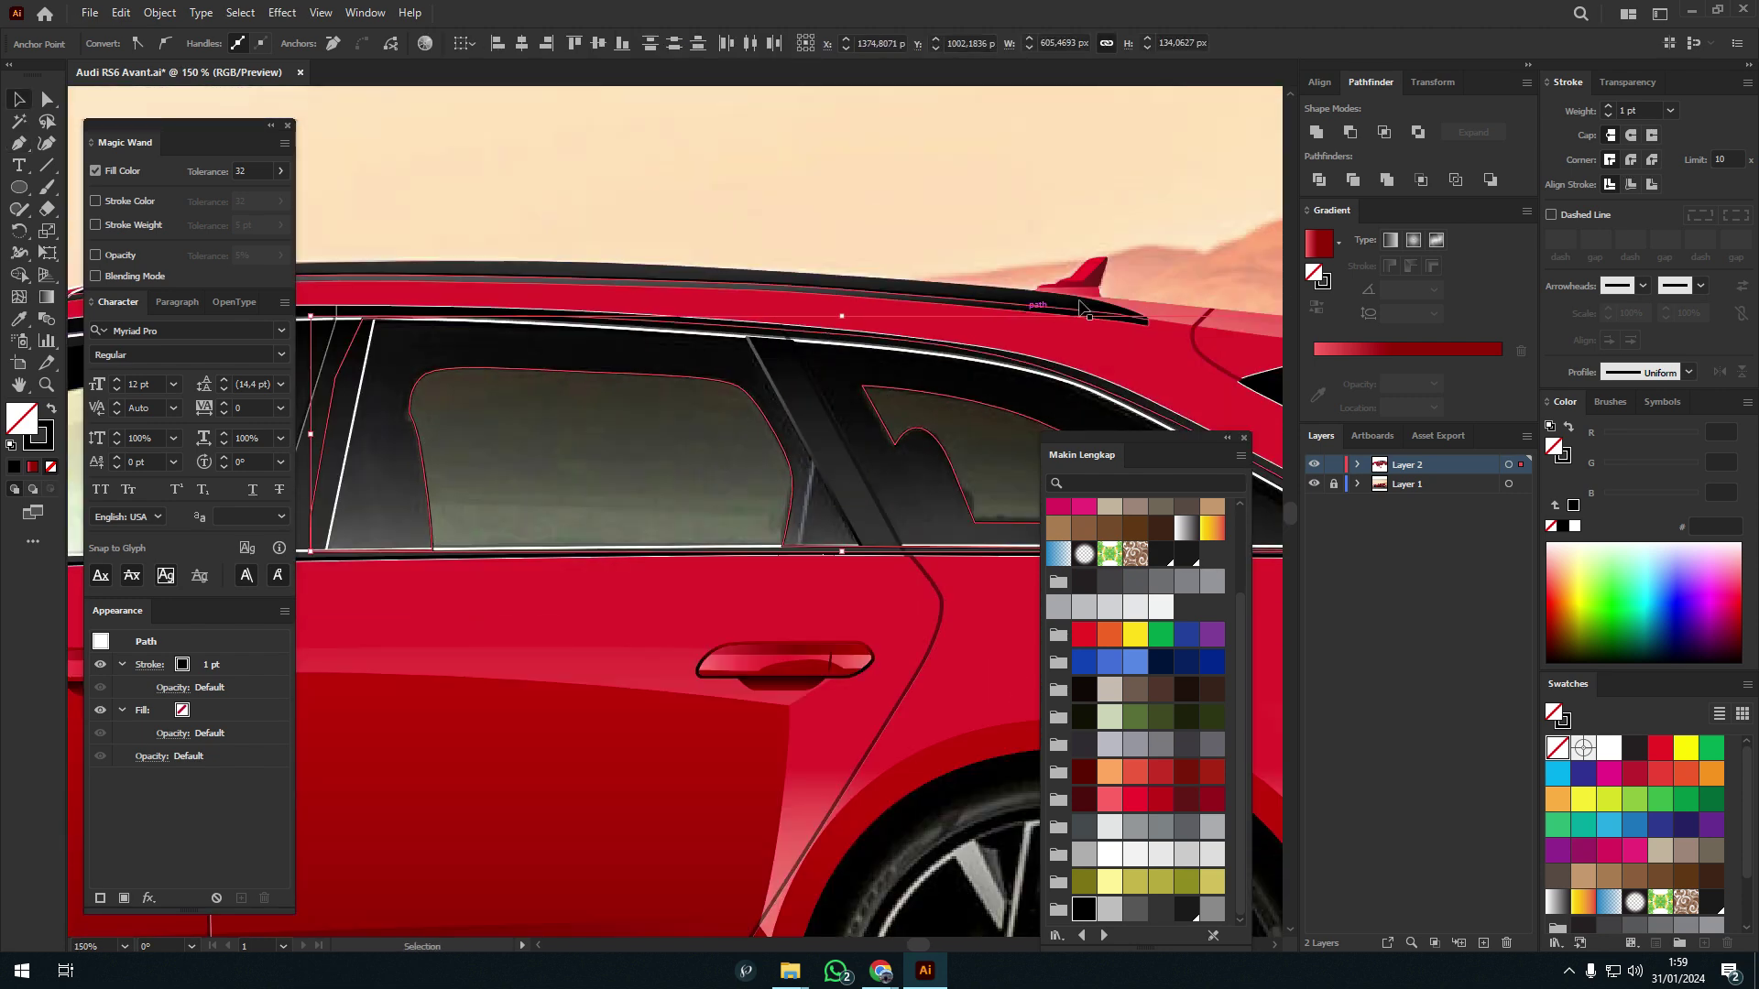
- Combine the window shapes into a compound path and select all window outlines
left_click(1083, 907)
key("ctrl+8")
scroll(641, 513, "down", 3)
scroll(641, 513, "up", 3)
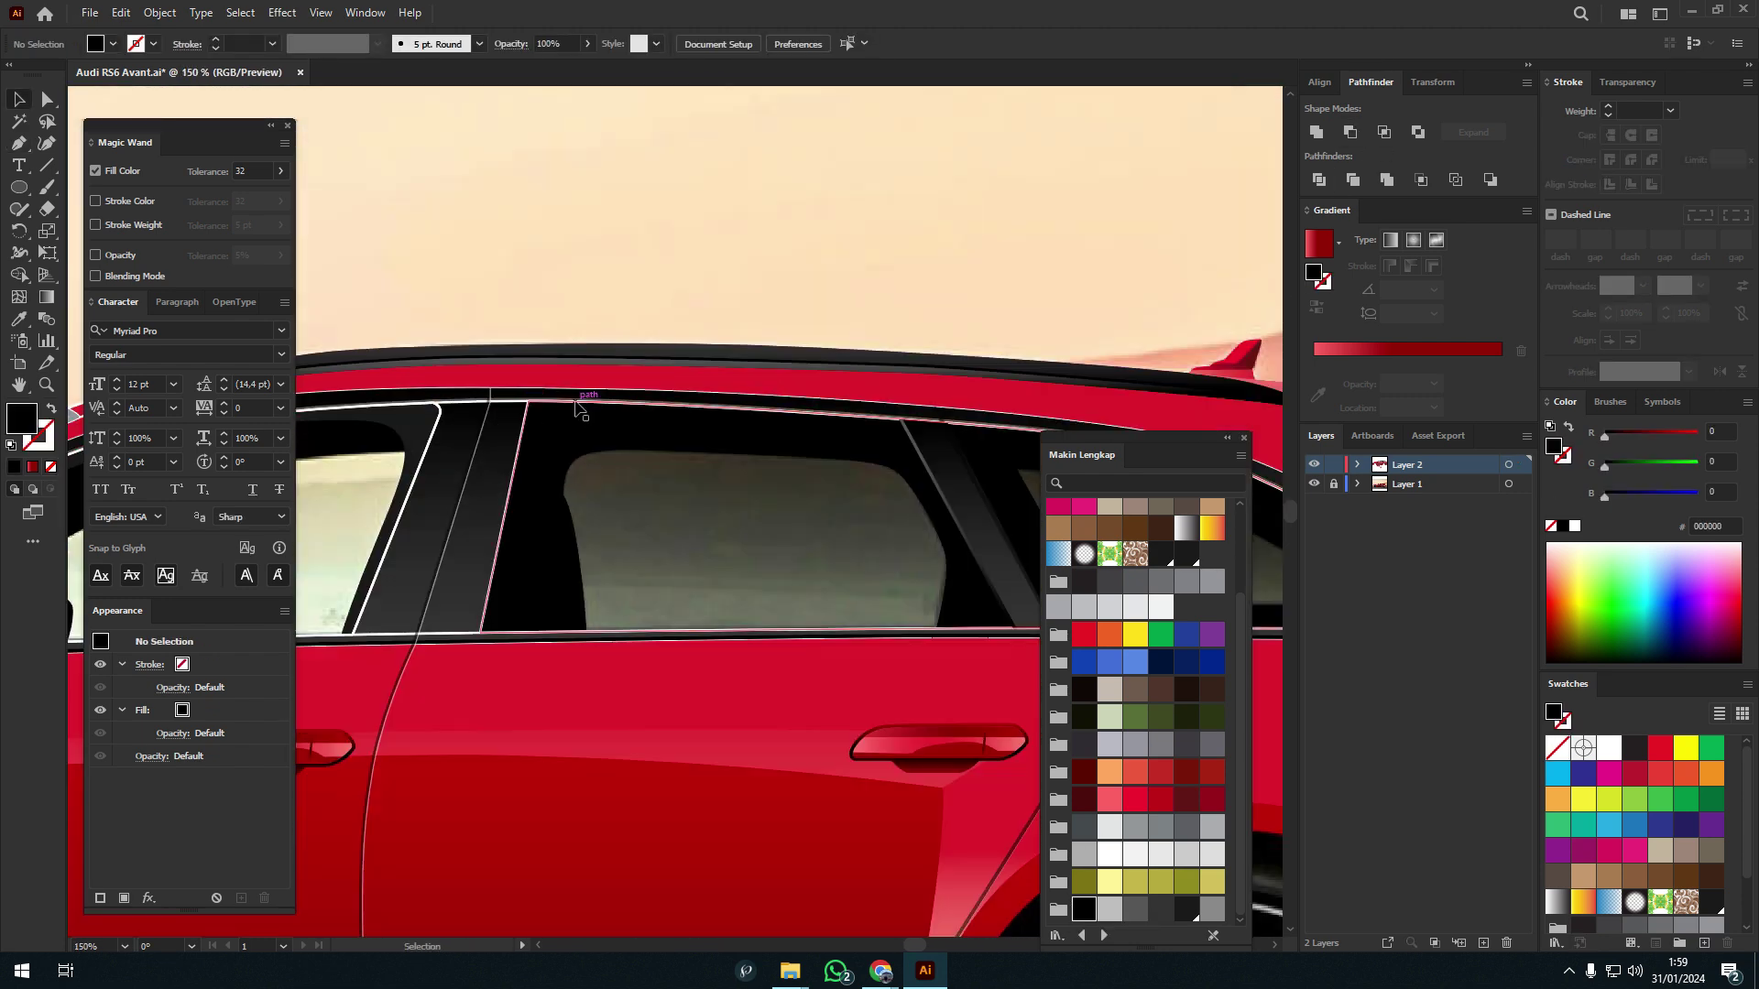
scroll(641, 513, "down", 2)
left_click(753, 291)
scroll(866, 300, "right", 3)
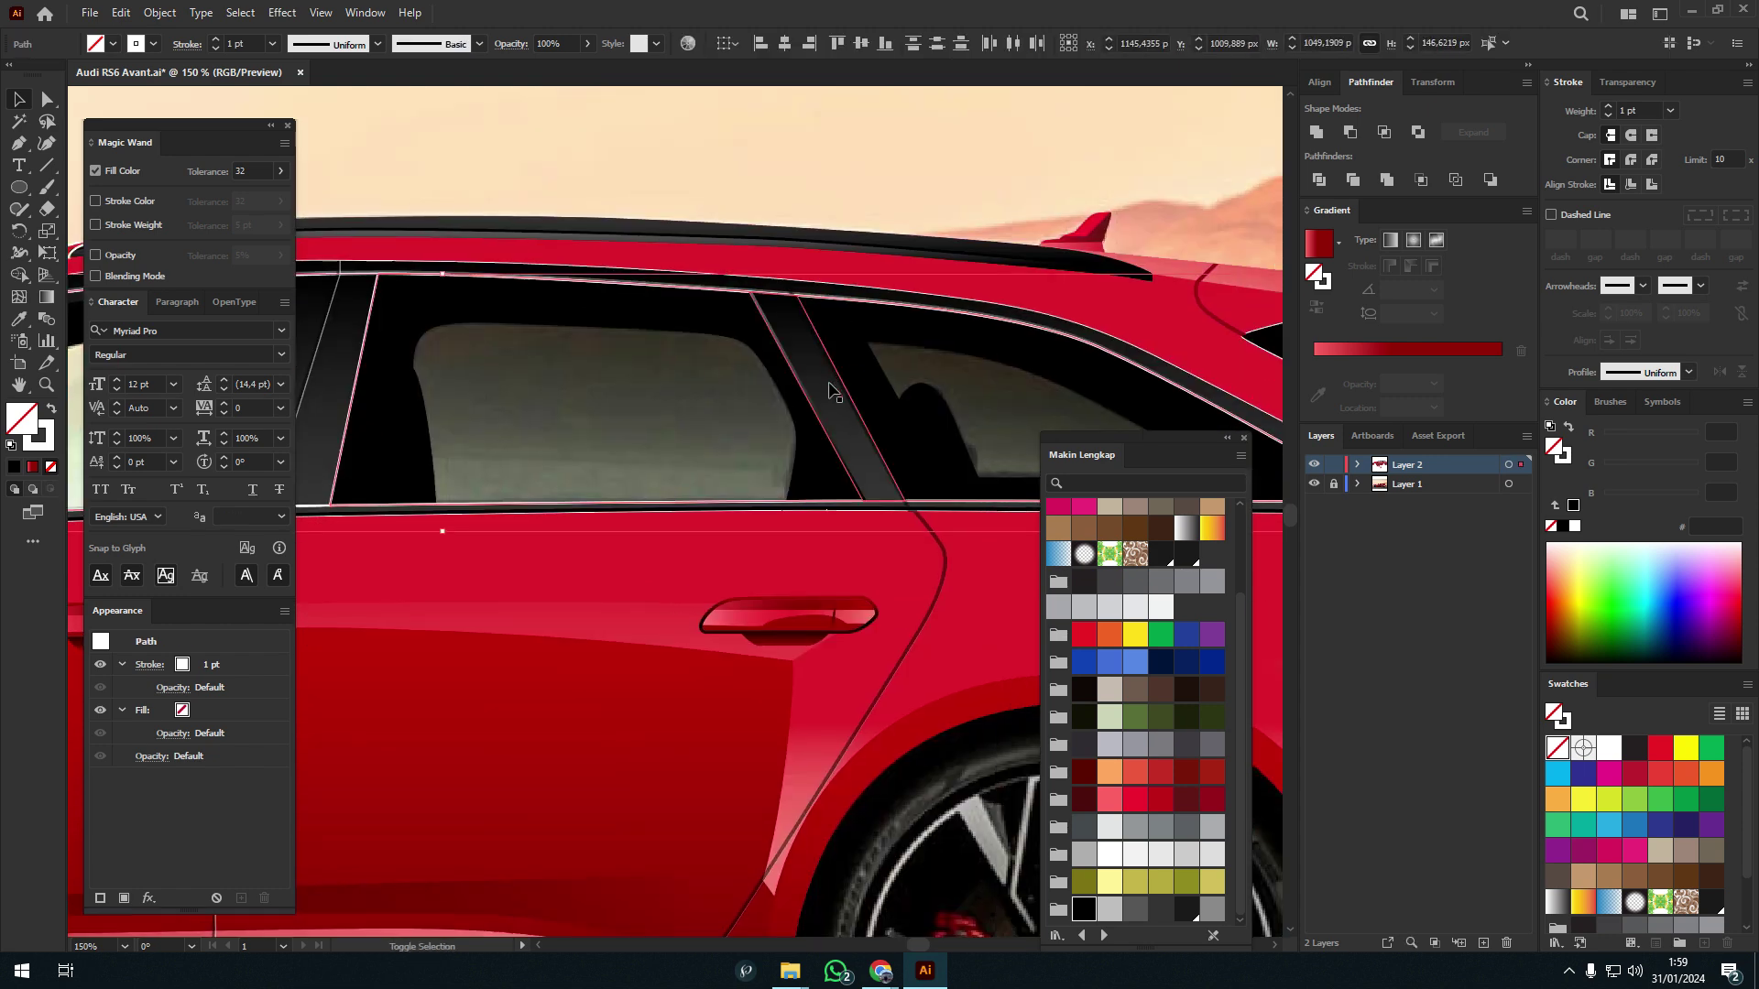
left_click(916, 348, "shift")
scroll(557, 357, "left", 3)
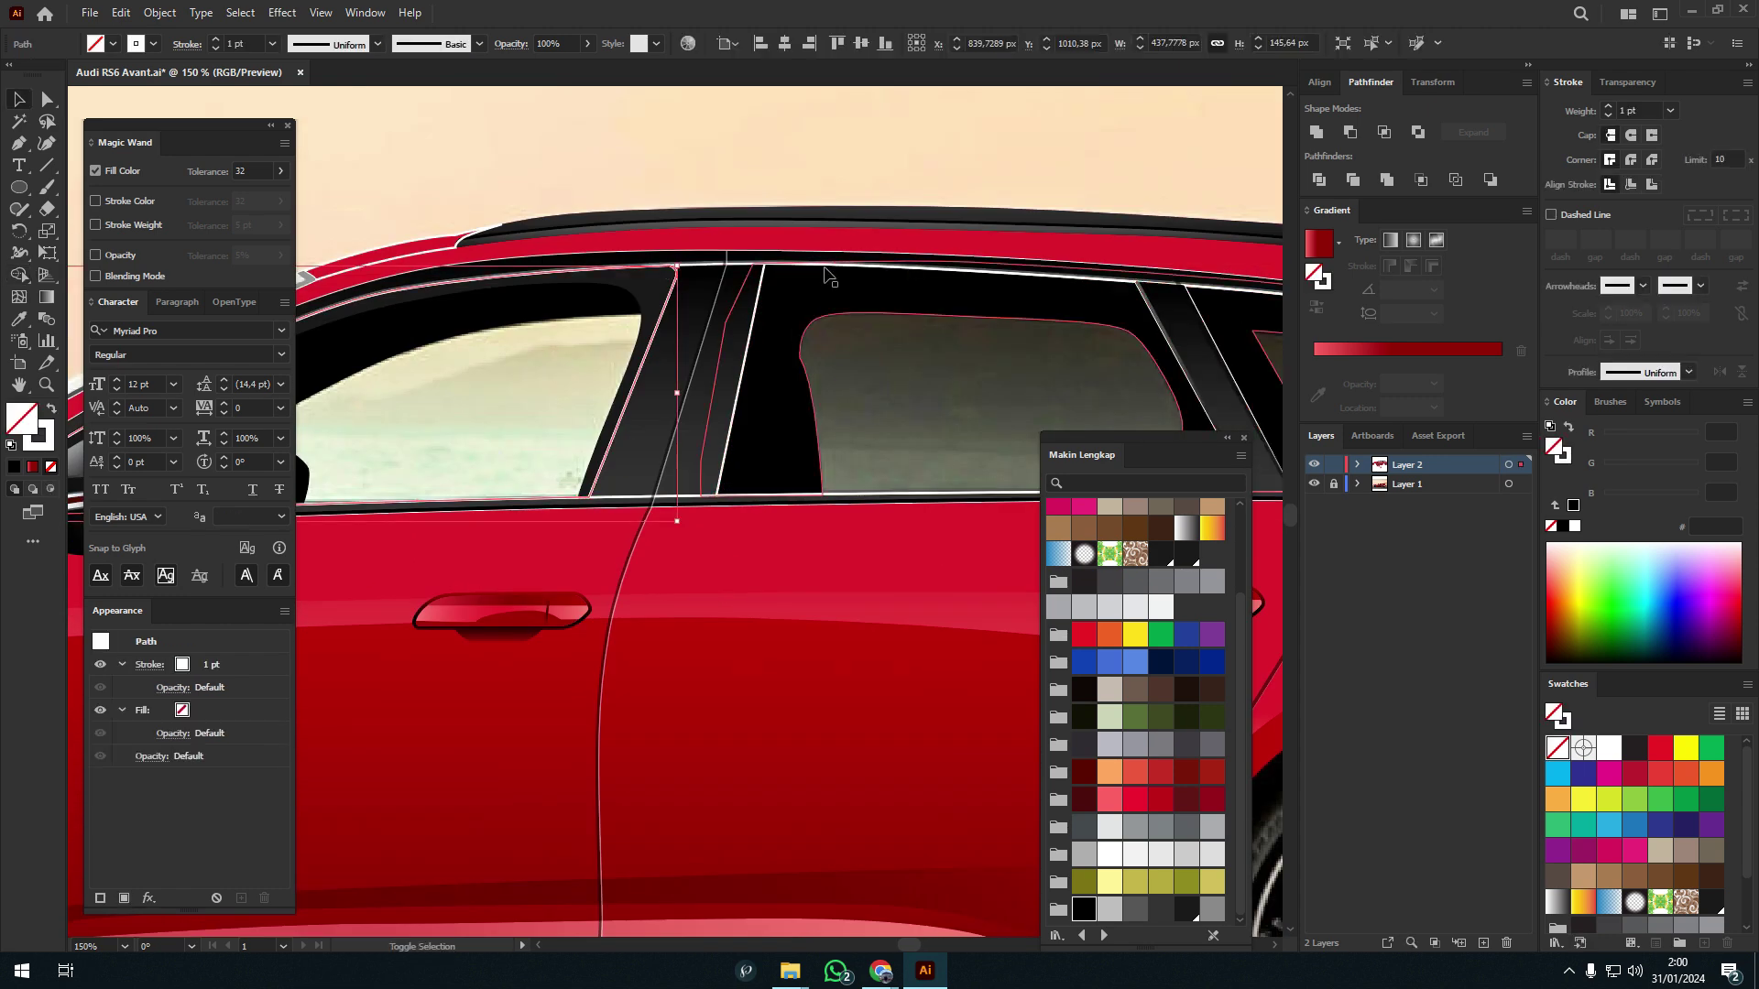
scroll(579, 379, "down", 1)
scroll(579, 378, "down", 1)
- Fill the windows white and split them with a large ellipse using Shape Builder
key("p")
scroll(578, 378, "down", 1)
key("l")
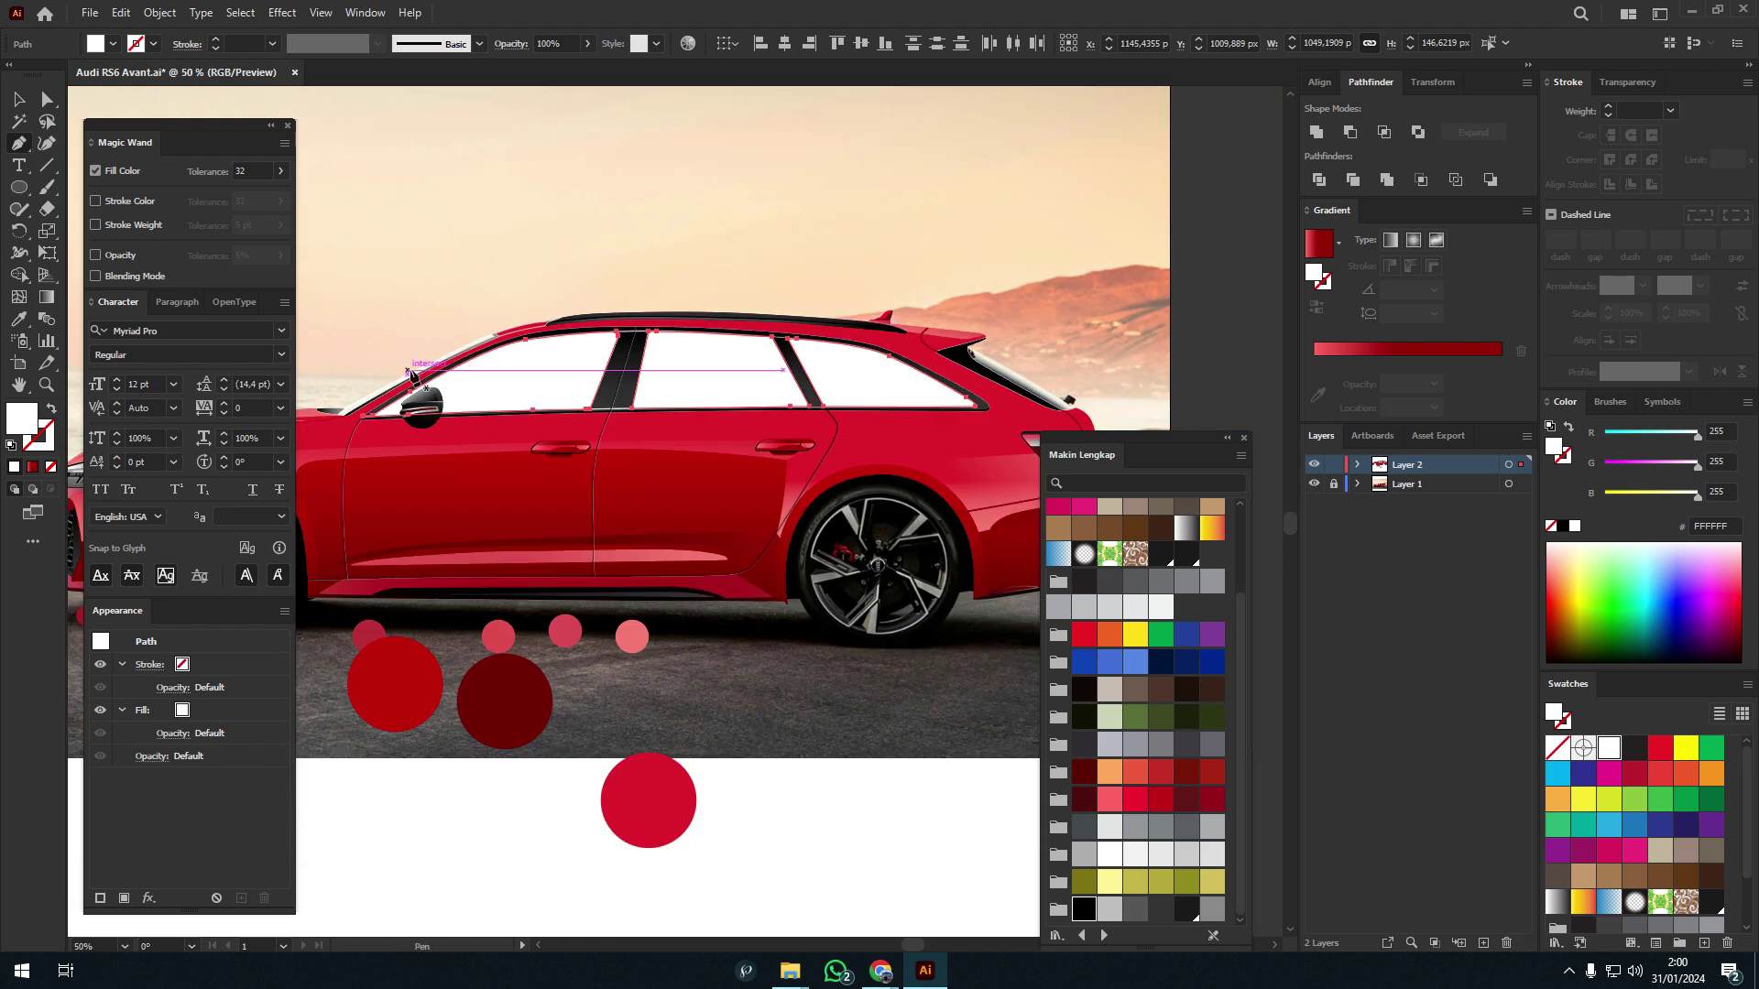
left_click_drag(1031, 367, 334, 526)
key("ctrl+a")
key("shift+m")
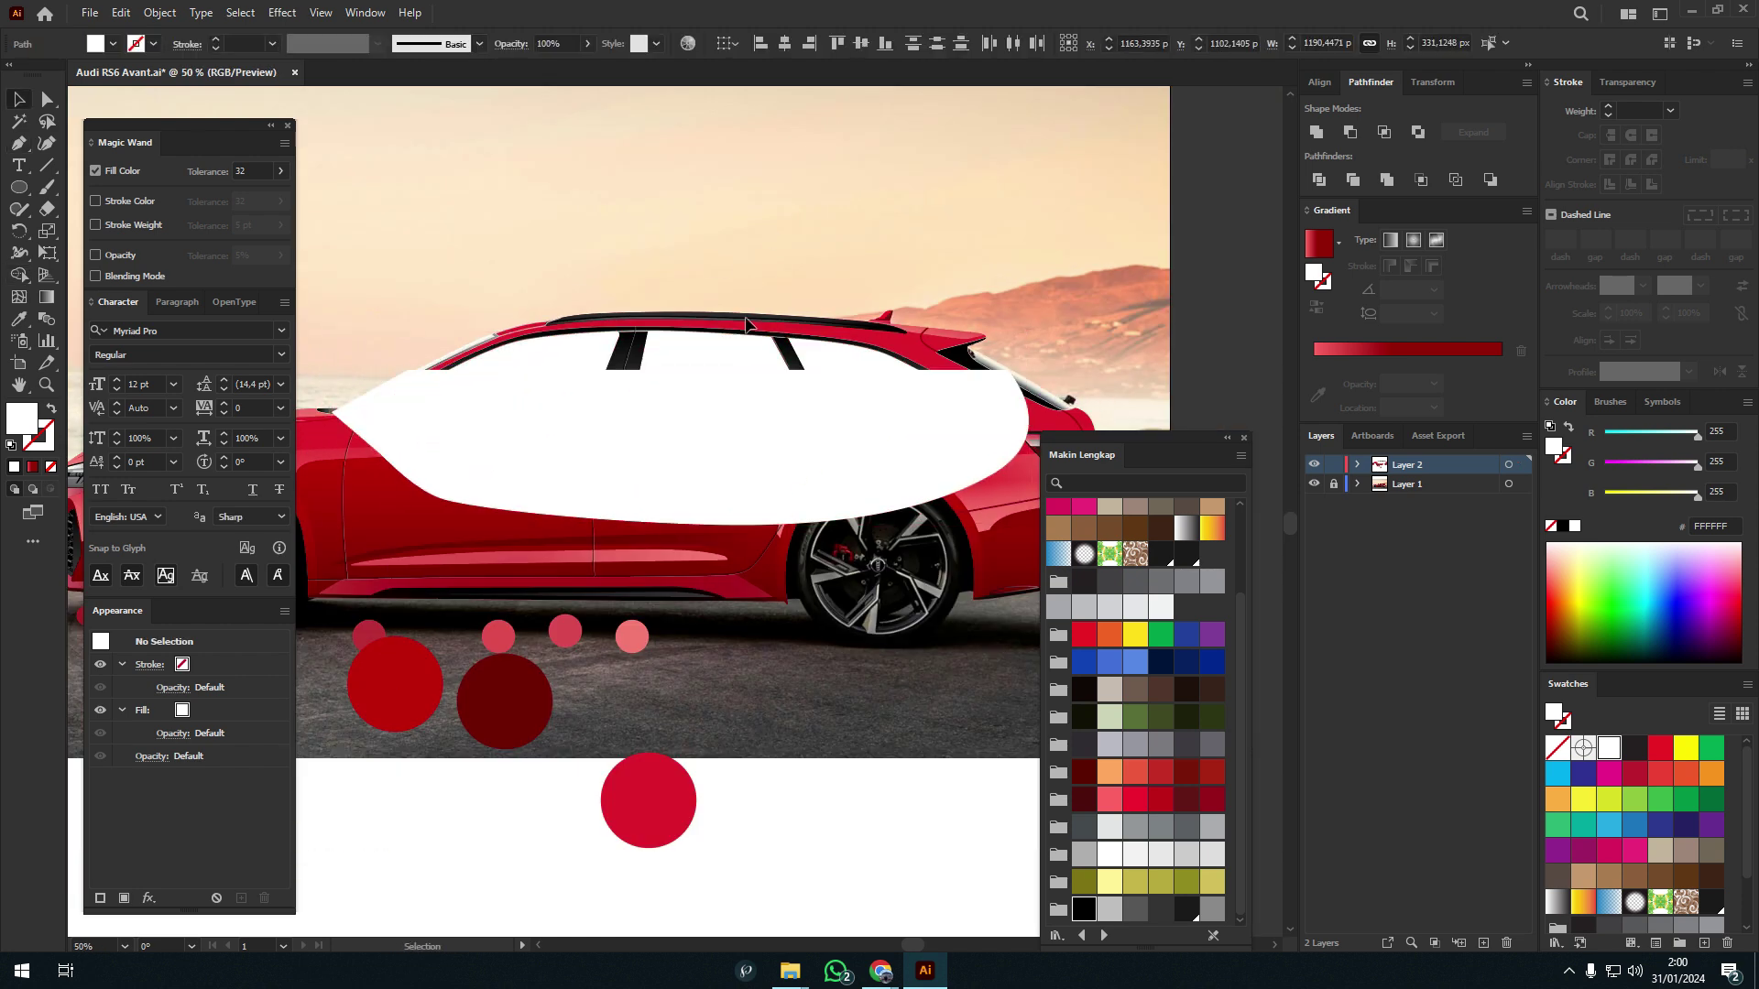
key("ctrl+z")
- Fill the lower window part black and the upper part with a white-to-transparent 90° gradient
scroll(989, 427, "up", 2)
left_click(1093, 905)
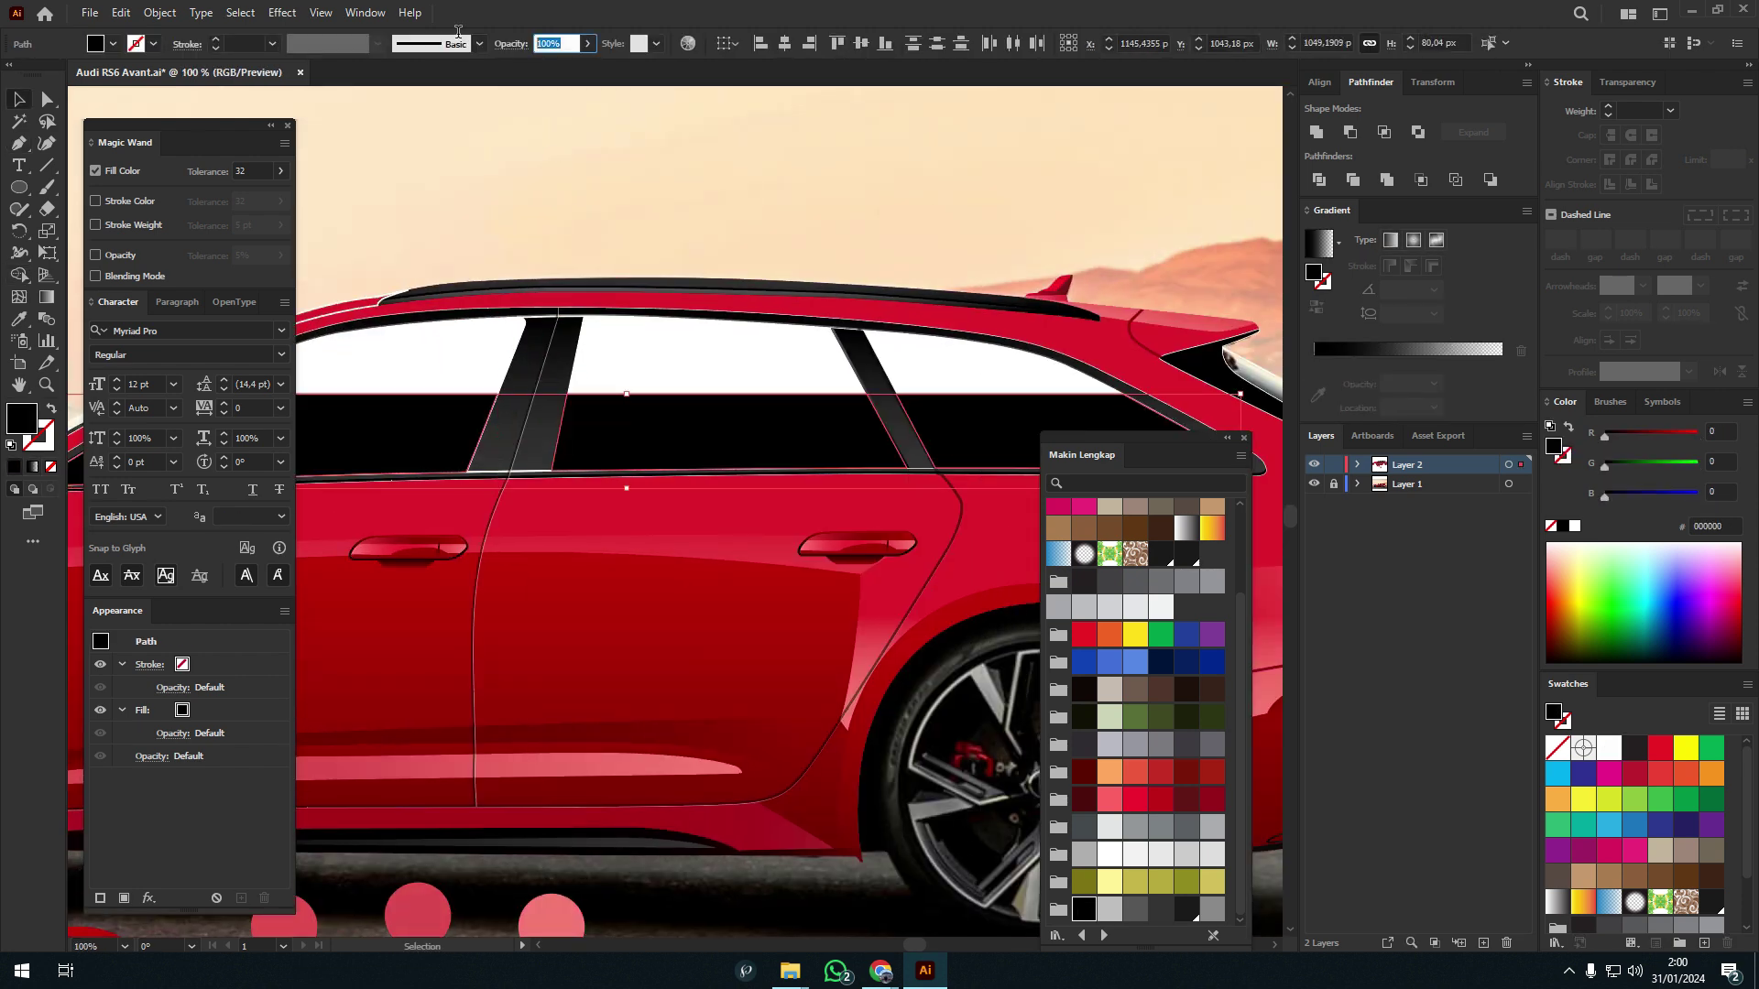
type("50")
left_click(441, 363)
left_click(1186, 527)
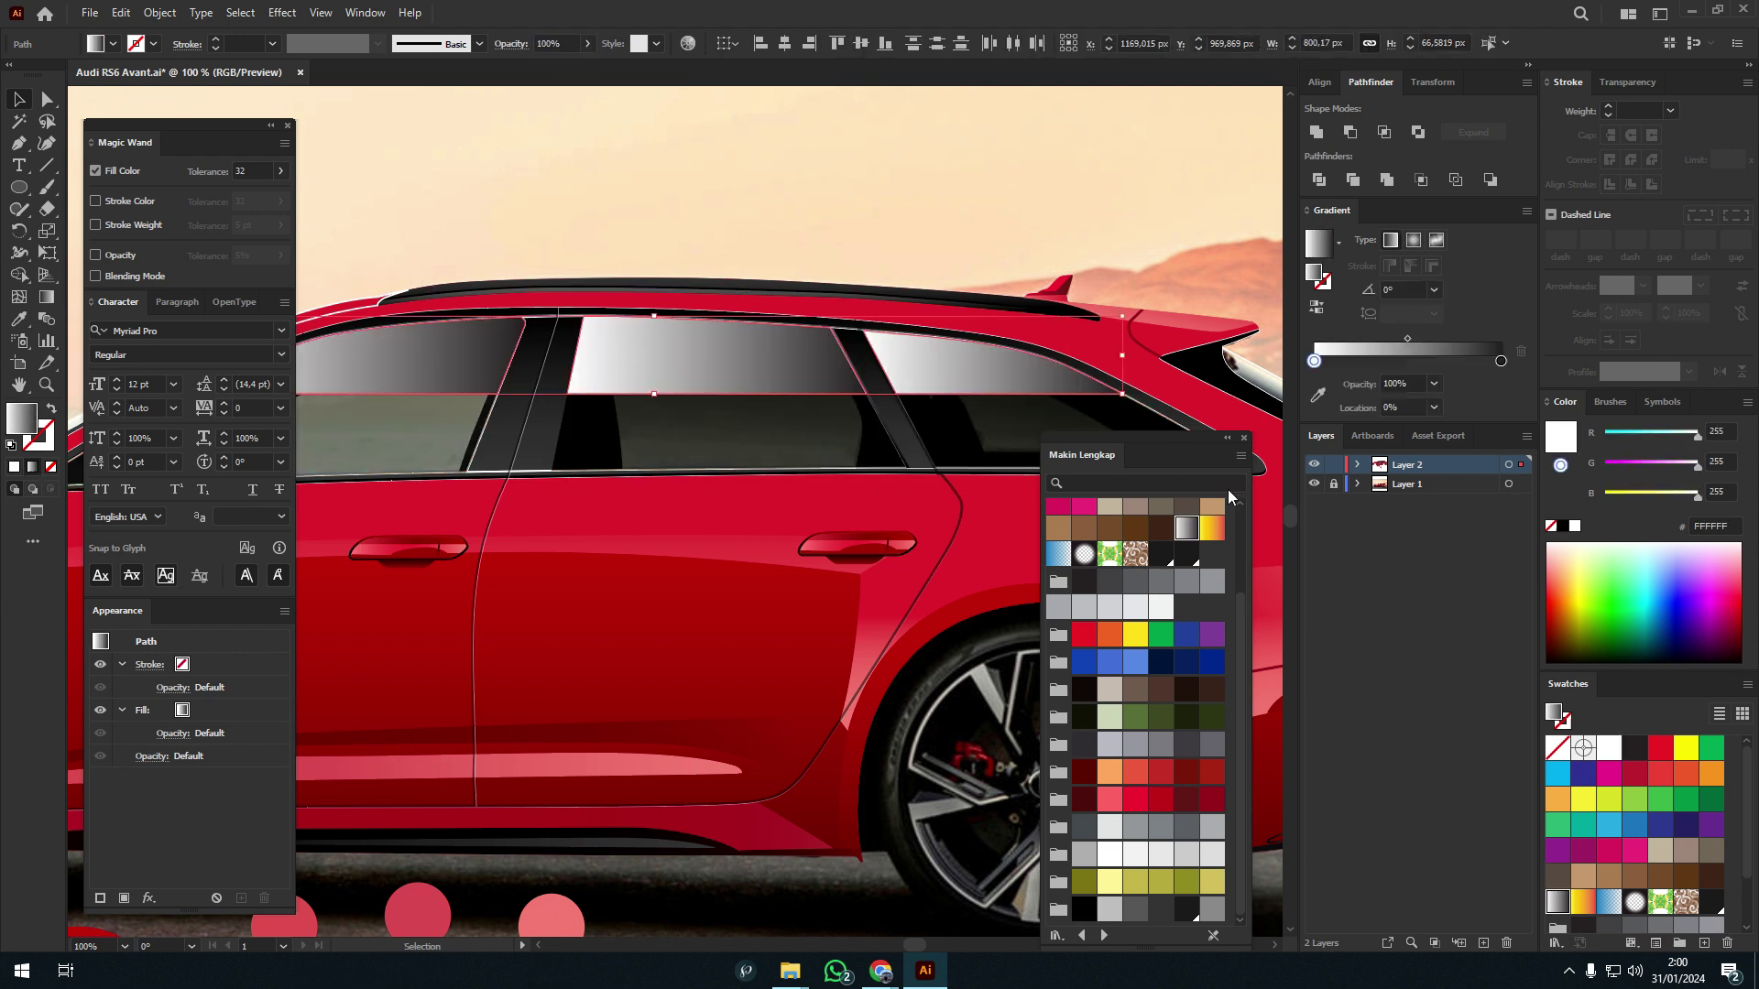
left_click(1105, 865)
left_click(1401, 290)
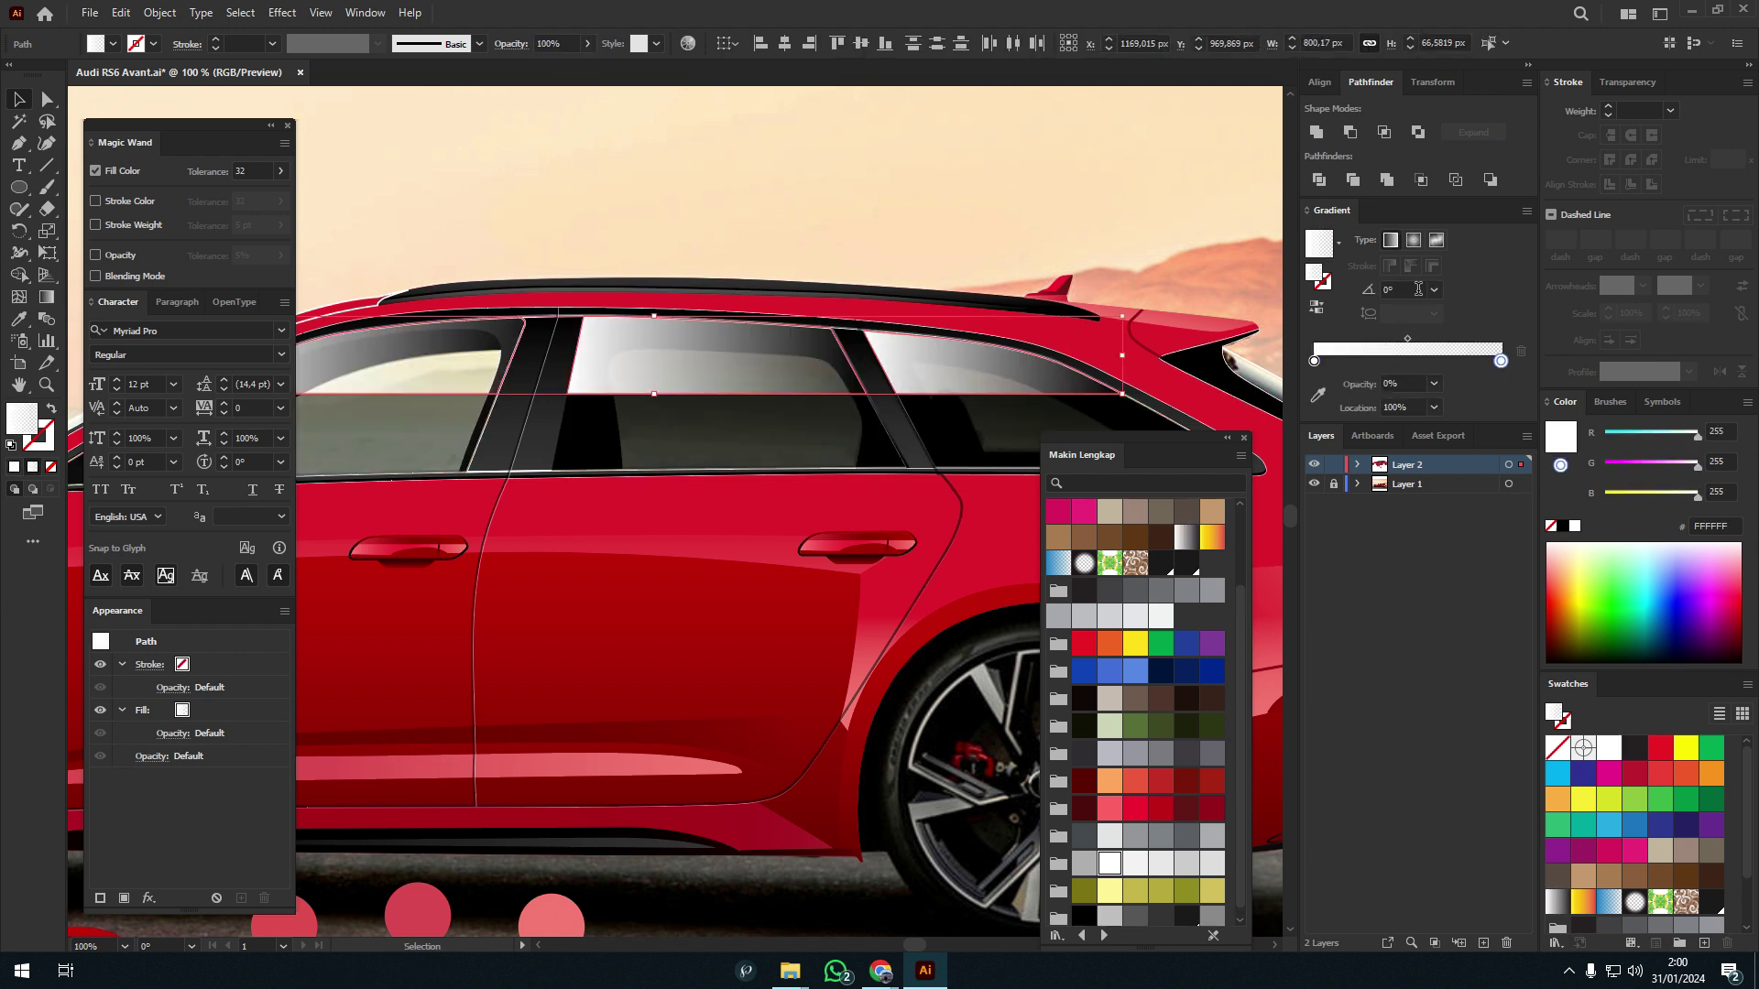
type("90")
key("Return")
left_click_drag(1407, 339, 1355, 339)
key("g")
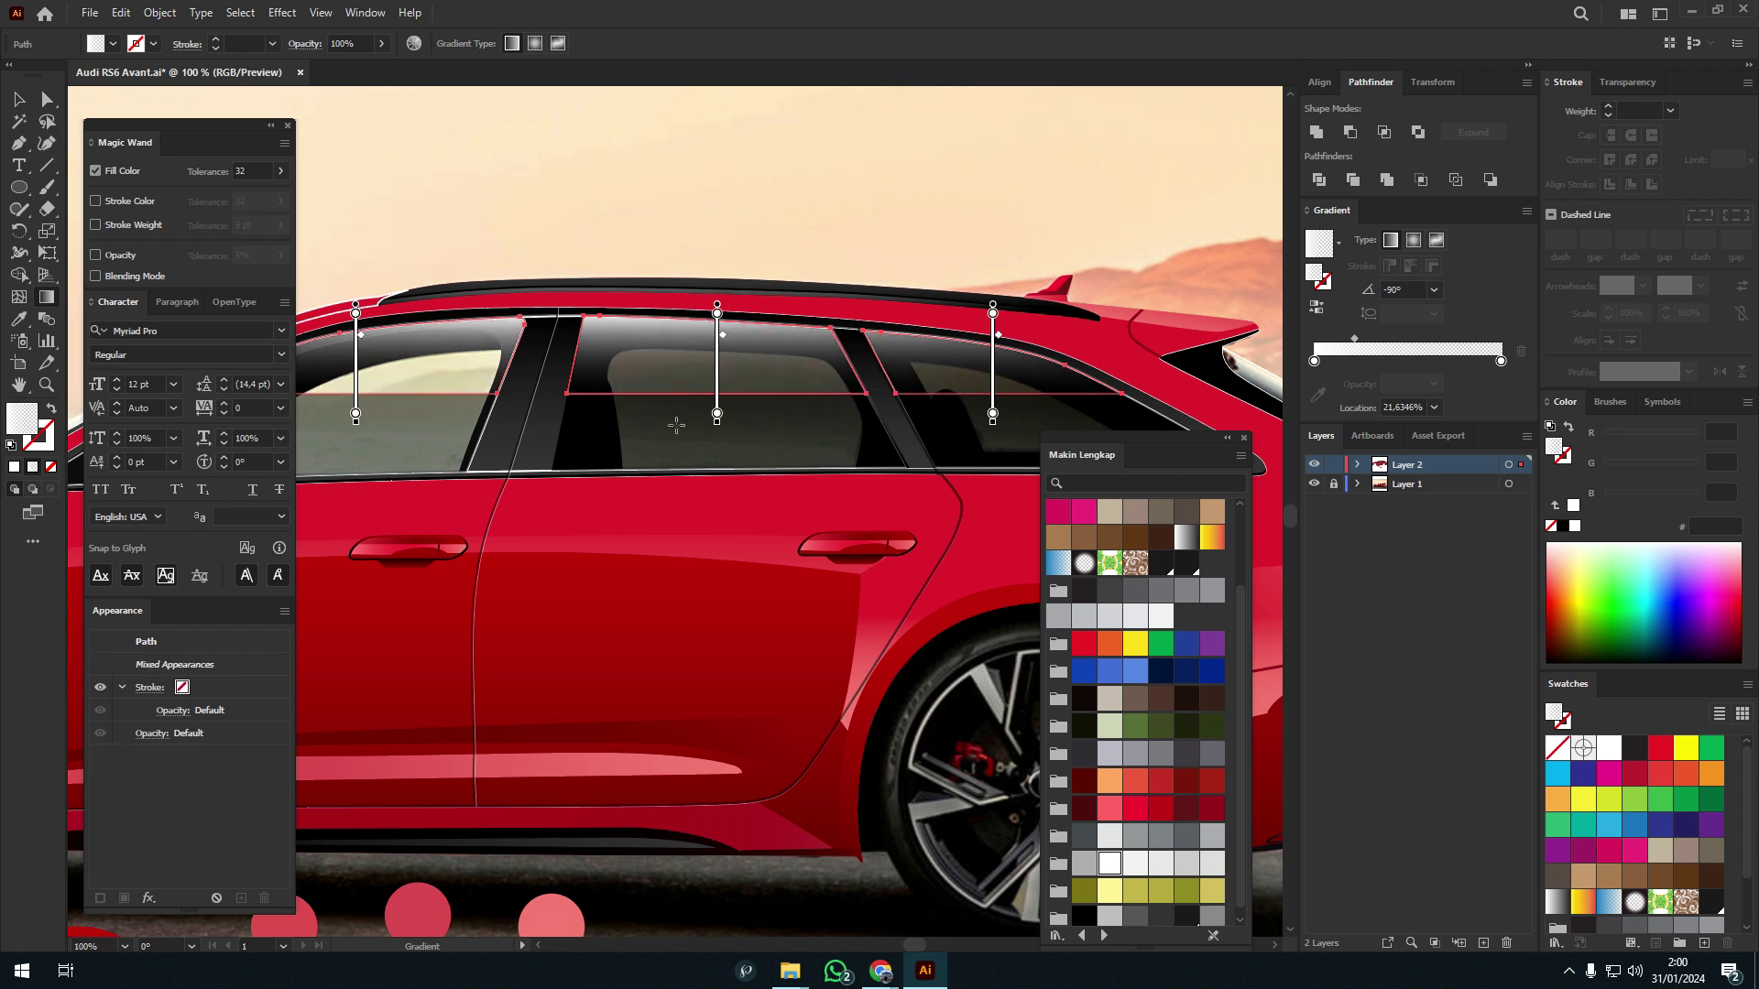
key("shift+v")
- Select the translucent lower window shape and the side mirror parts
scroll(720, 234, "down", 1)
left_click(998, 406)
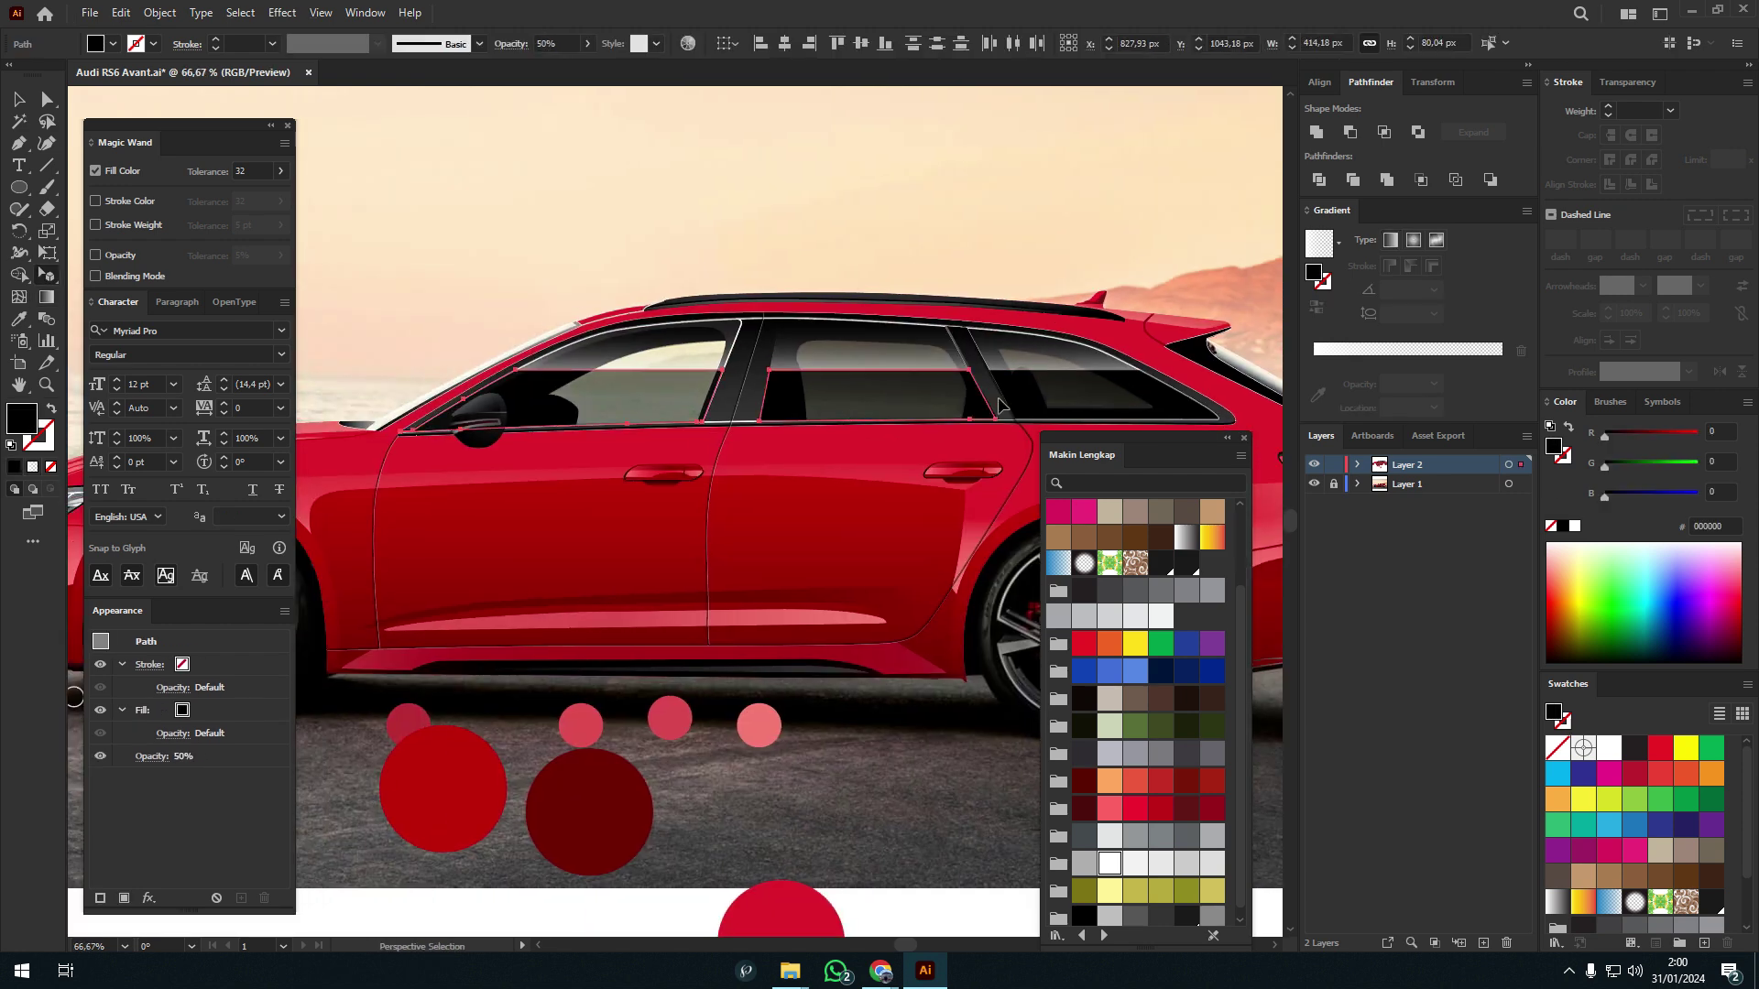
scroll(493, 416, "up", 6)
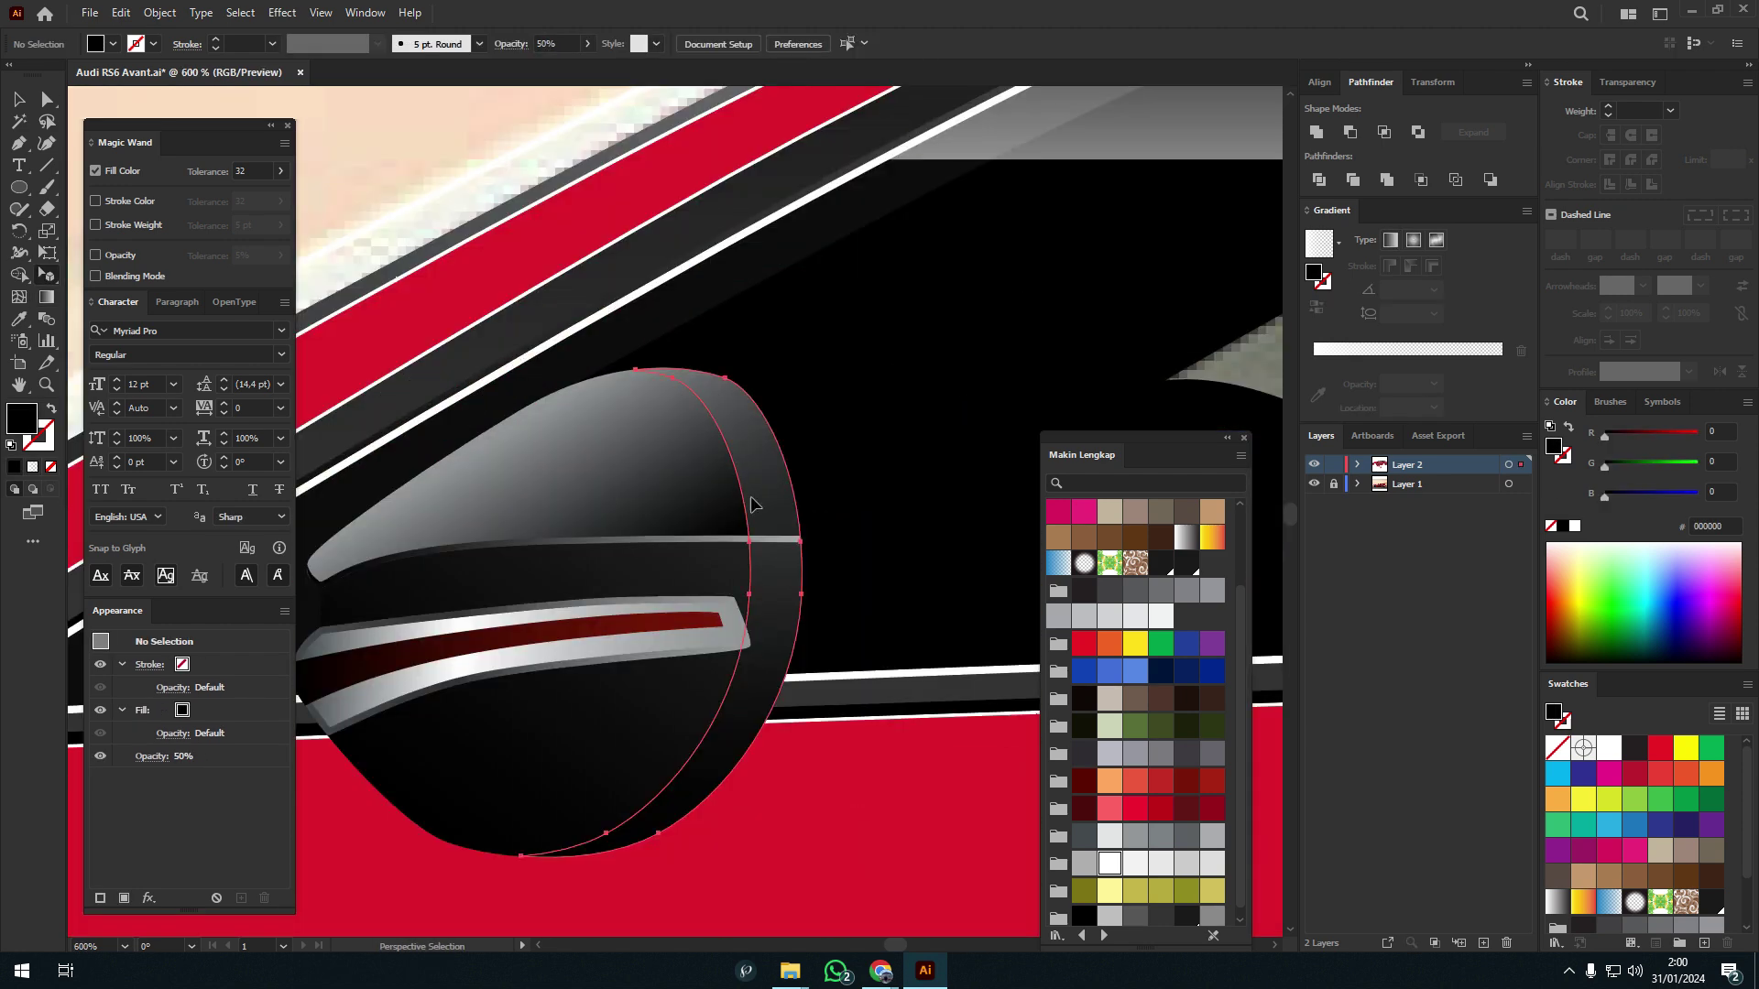
left_click(579, 609)
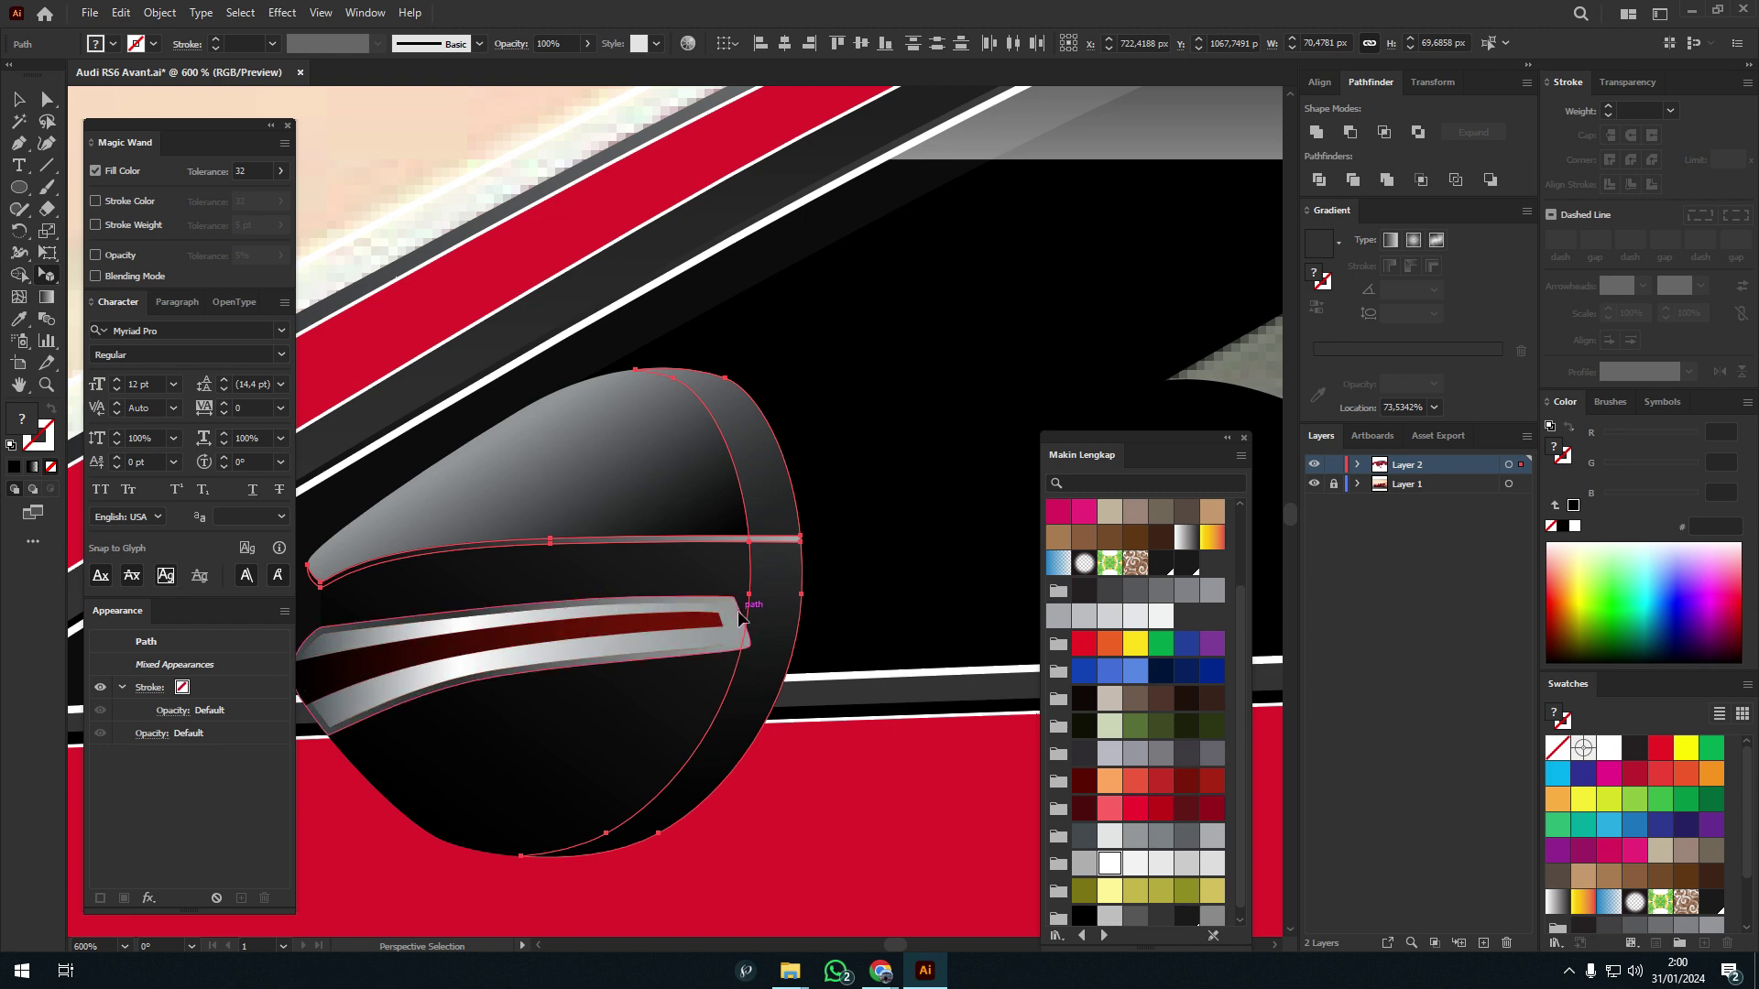
scroll(740, 619, "left", 3)
left_click(586, 612)
scroll(586, 612, "up", 2)
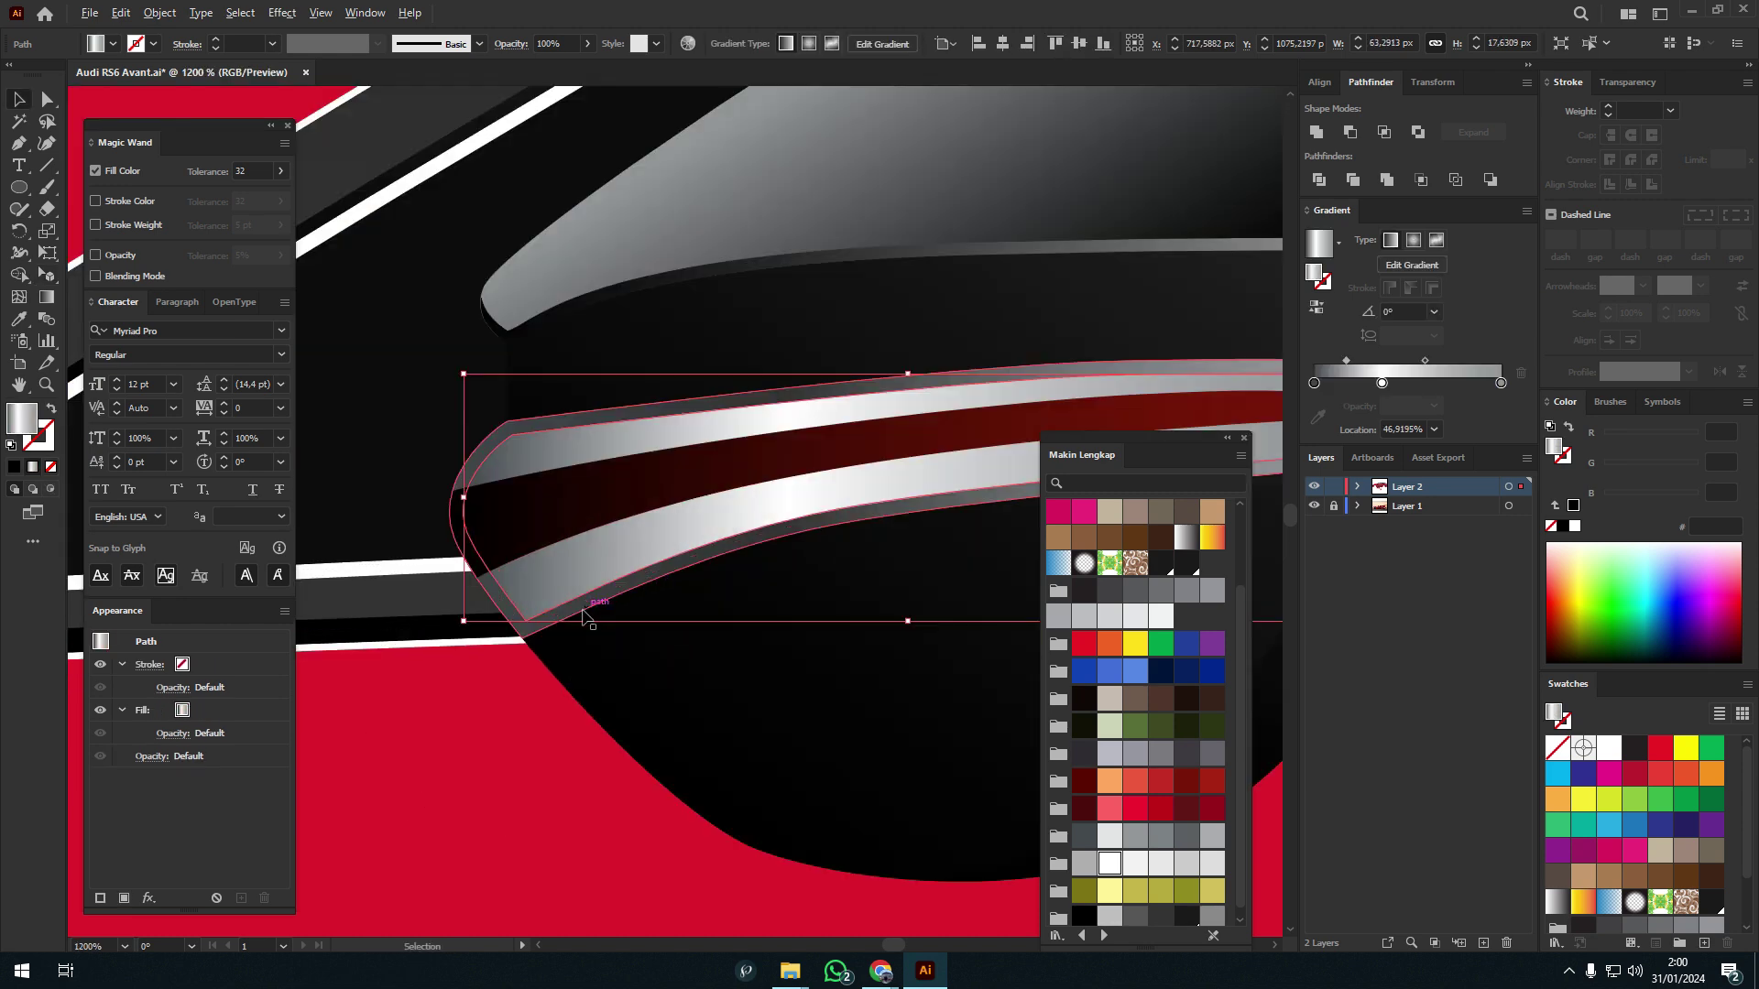
left_click(738, 690)
- Pan the view to the area beneath the side mirror
scroll(738, 689, "down", 2)
scroll(926, 396, "down", 2)
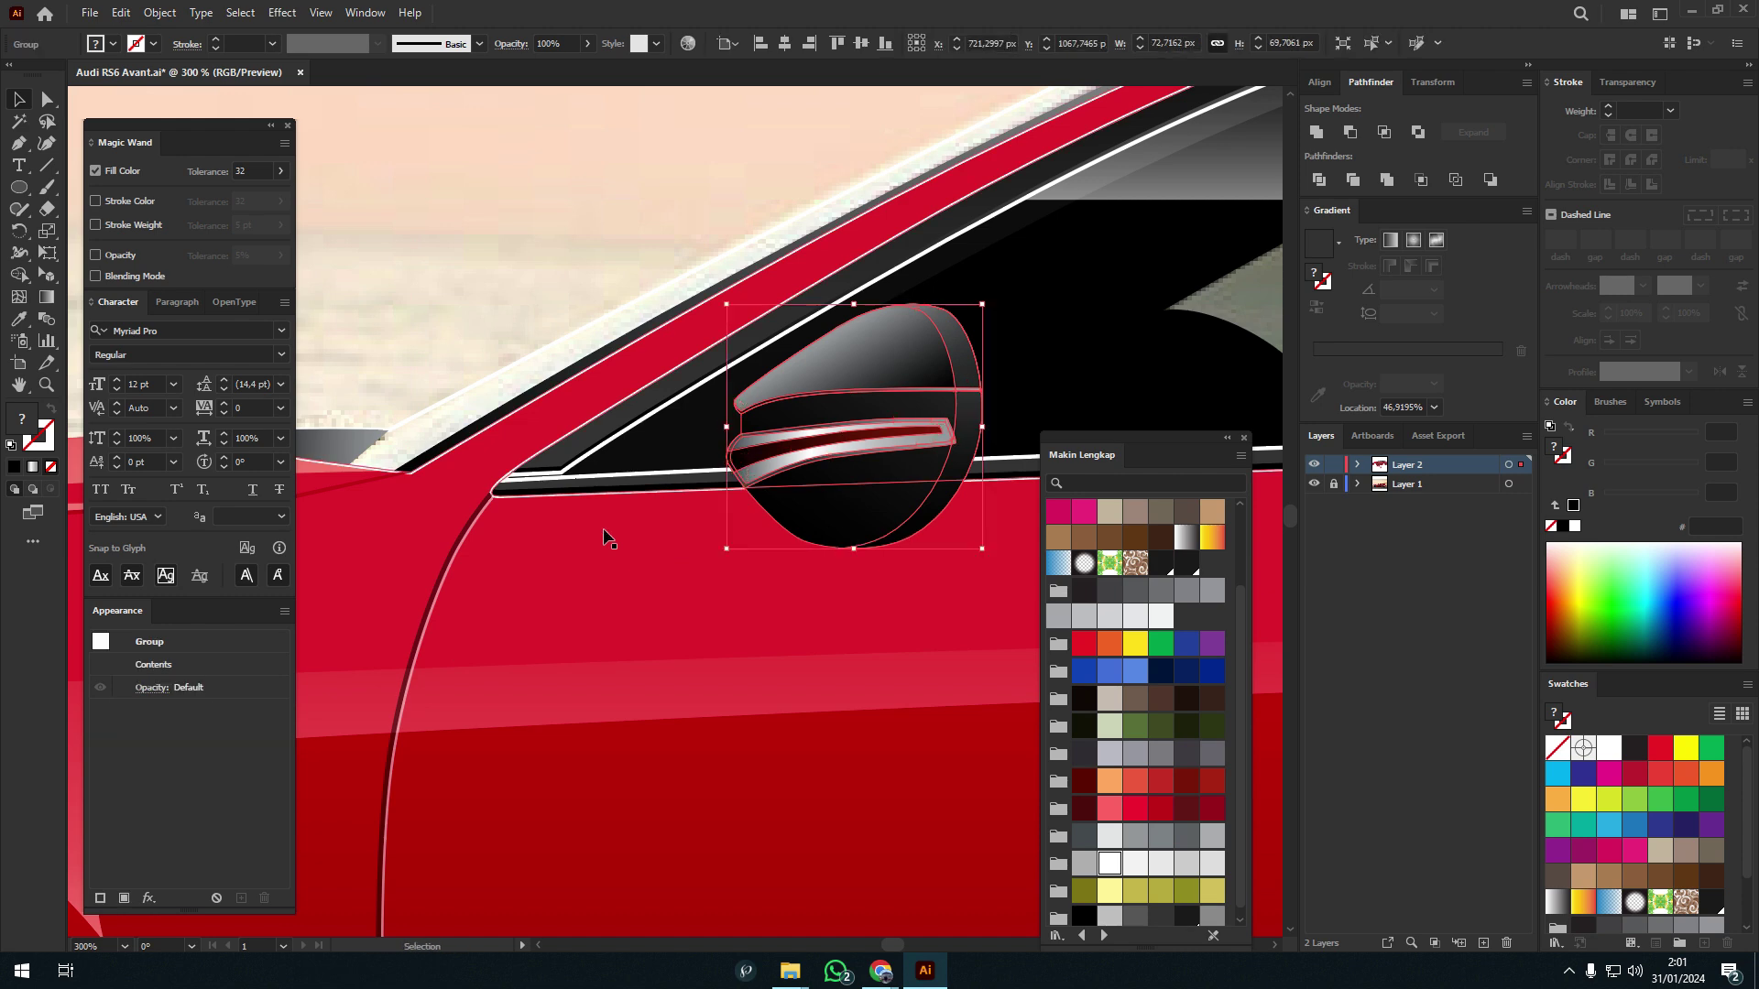
scroll(586, 412, "down", 2)
scroll(570, 342, "right", 2)
left_click_drag(879, 288, 886, 243)
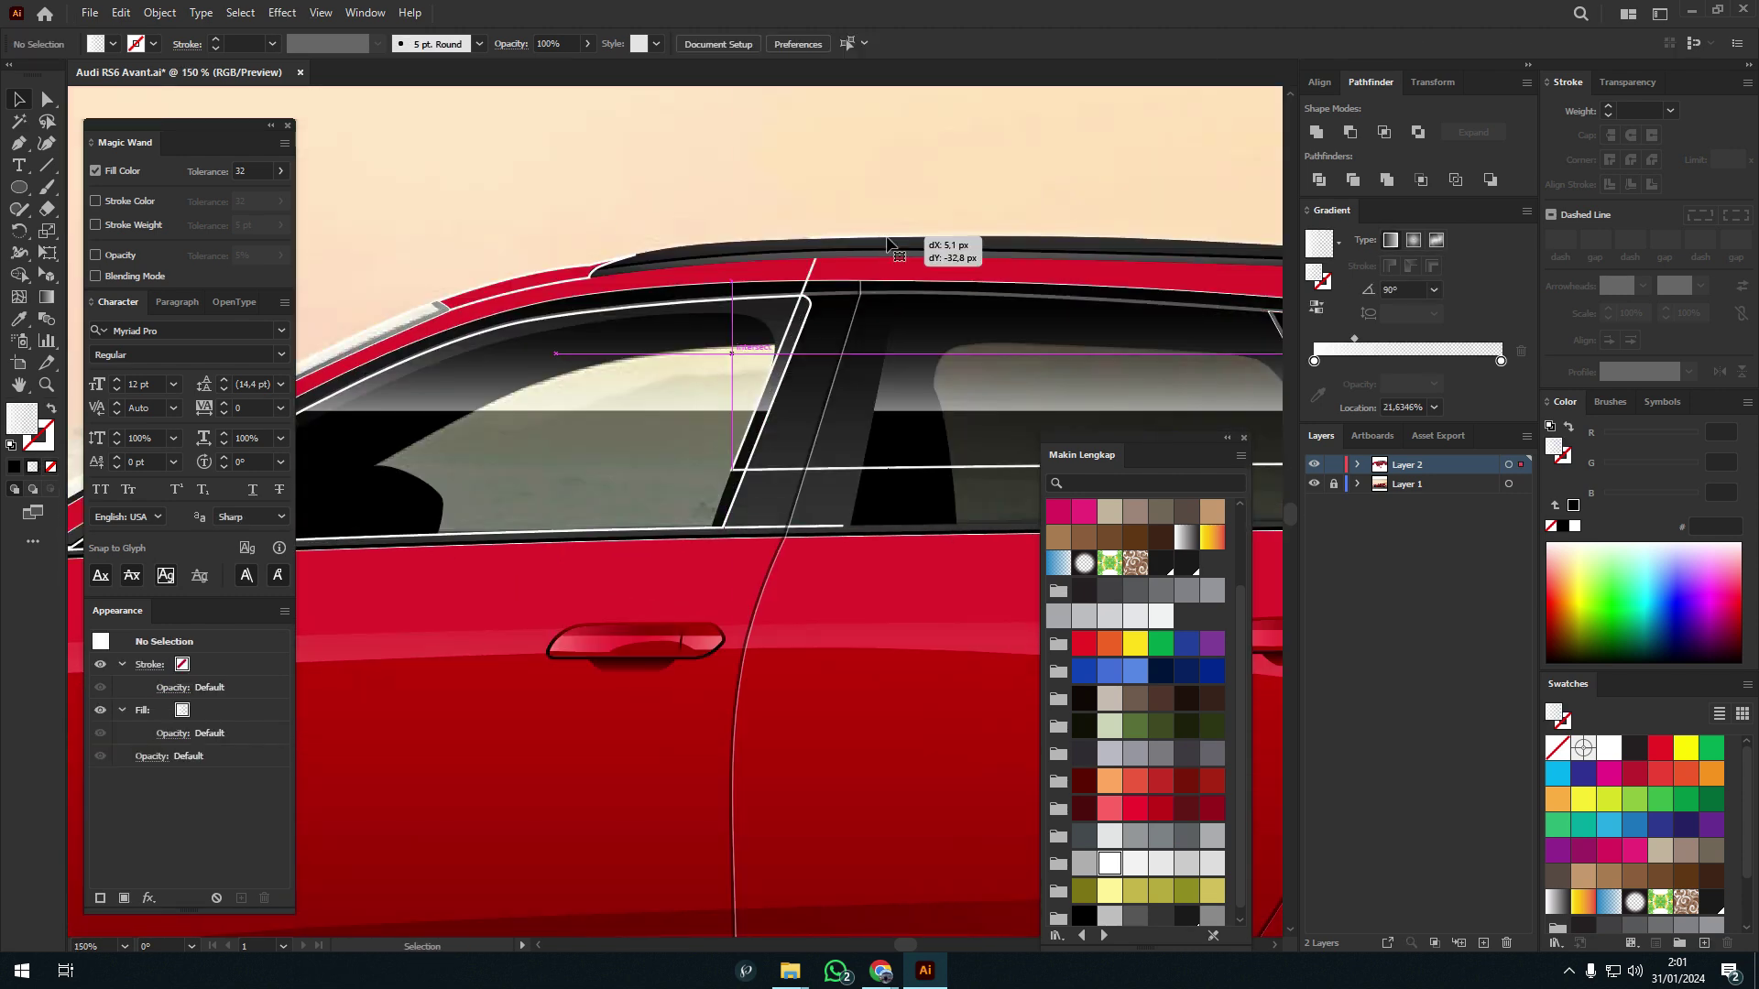
scroll(588, 503, "up", 2)
scroll(588, 503, "up", 2)
- In Outline view, start tracing the mirror's shadow on the door with the Pen tool
key("ctrl+y")
key("p")
left_click(424, 389)
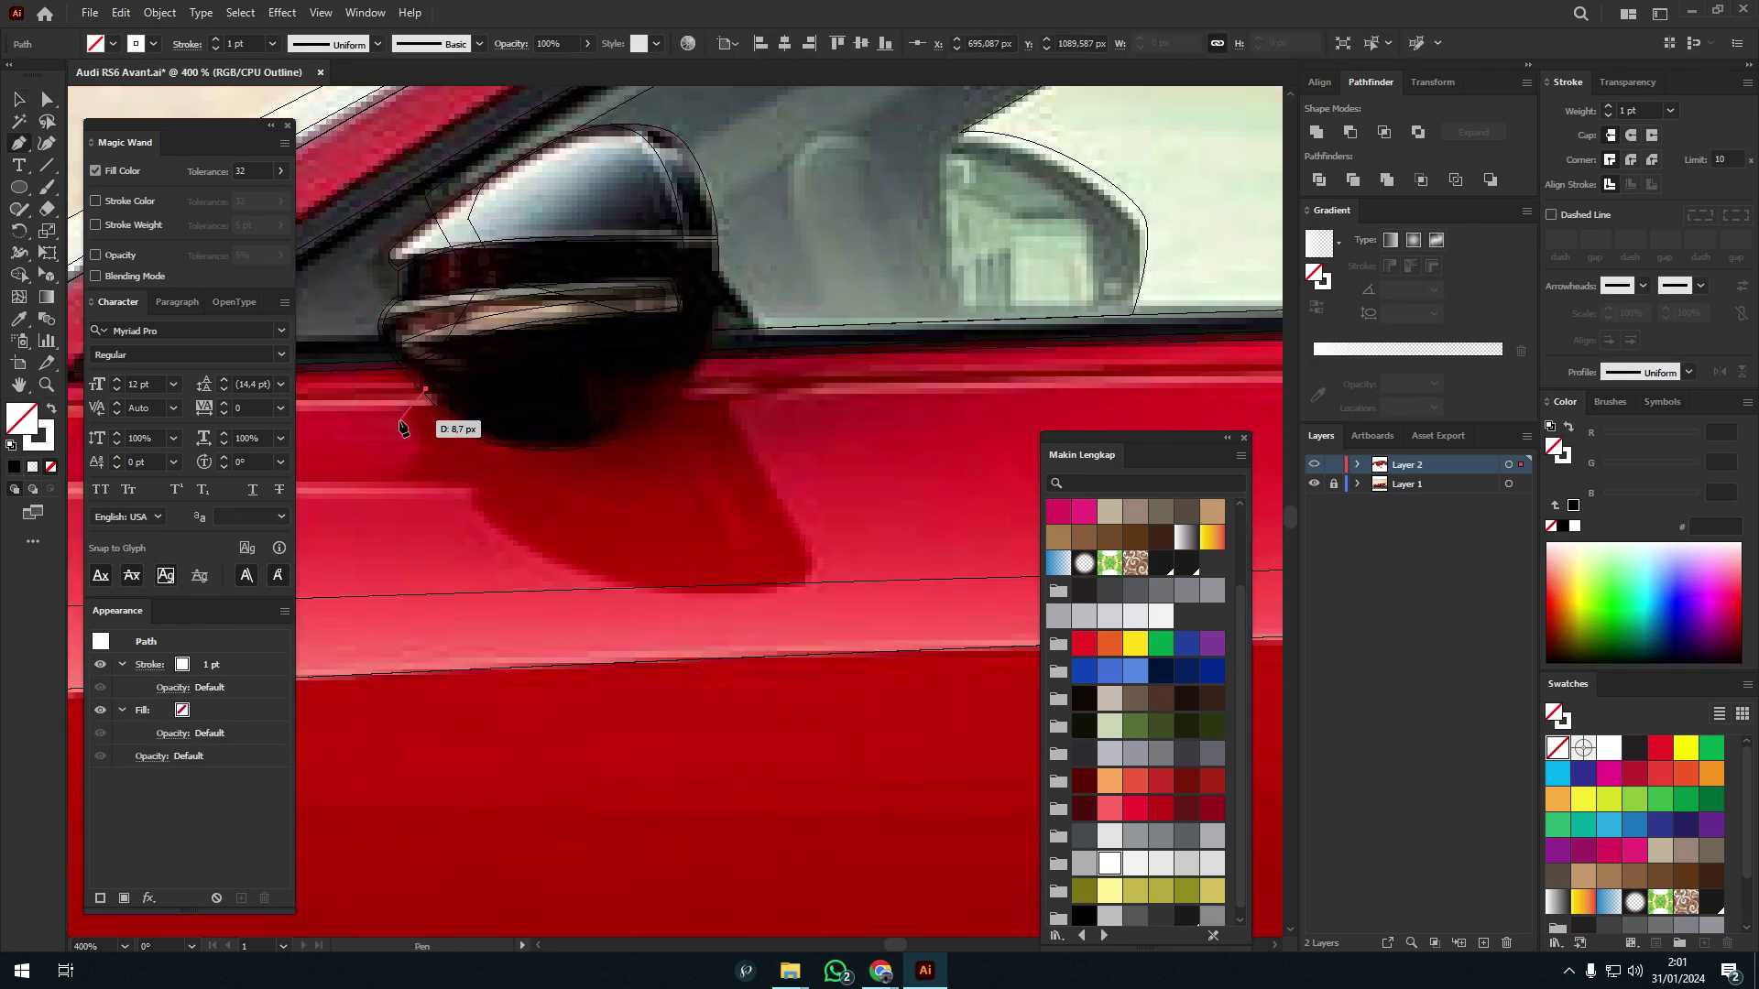
scroll(793, 528, "down", 3)
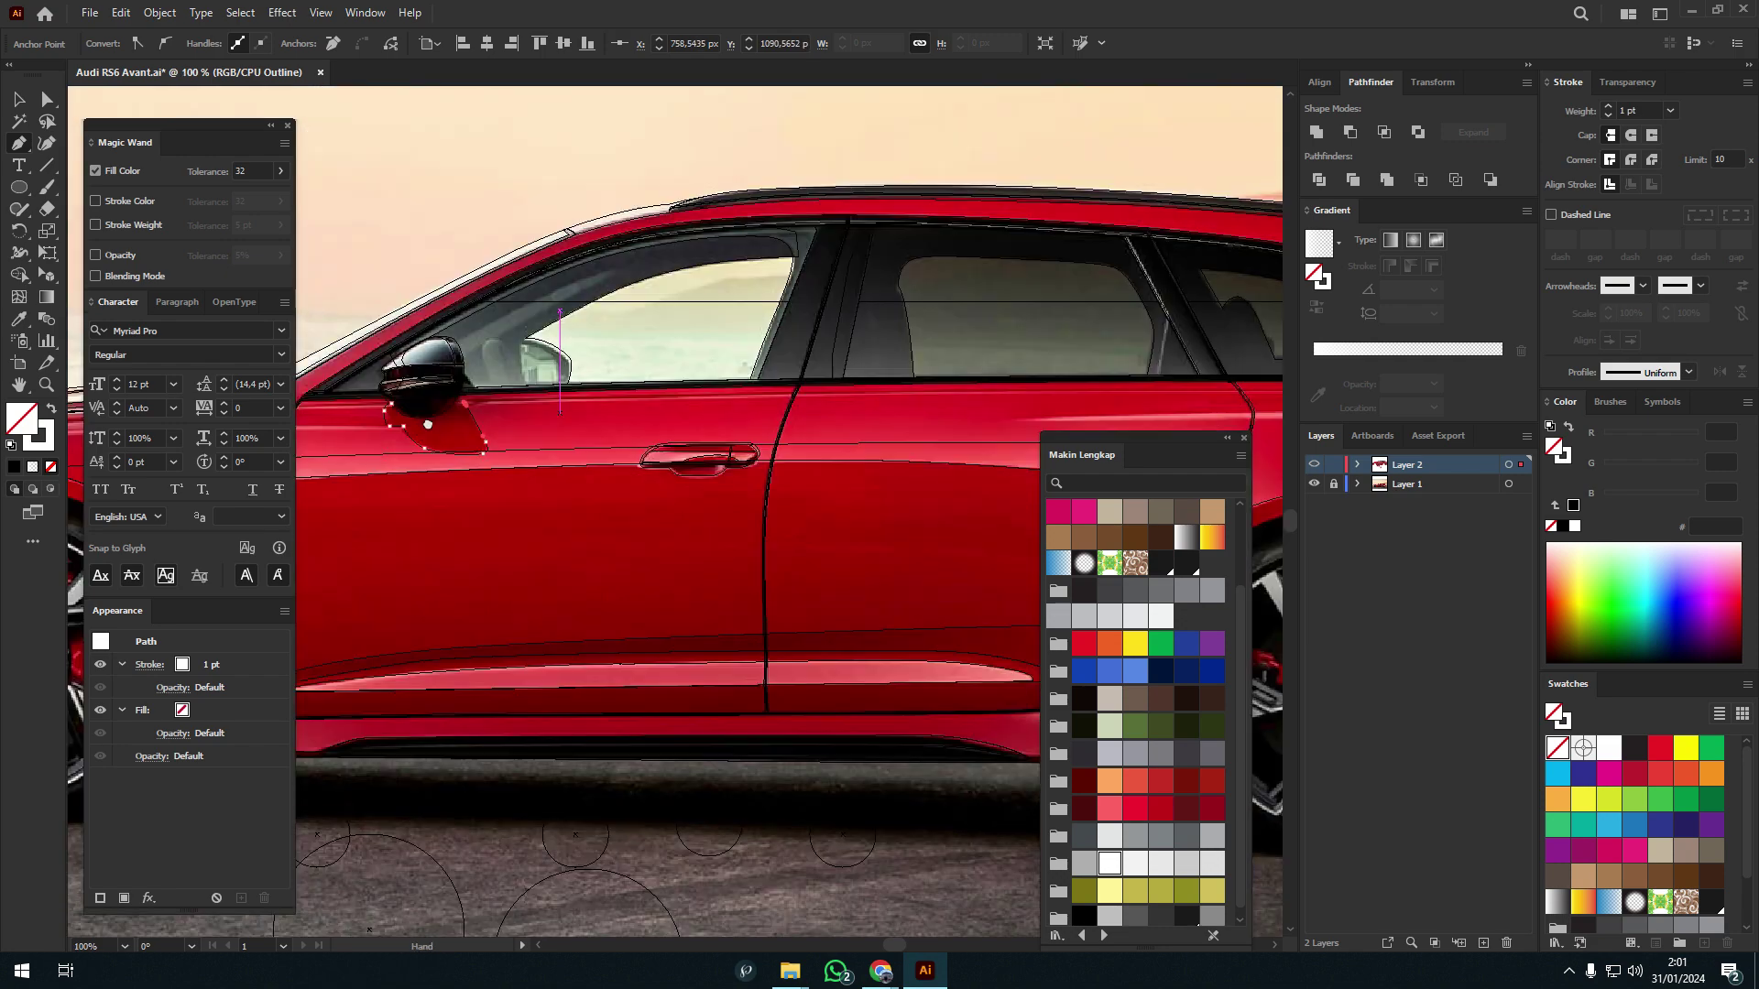
scroll(471, 463, "up", 2)
scroll(785, 404, "up", 2)
scroll(591, 487, "up", 1)
scroll(591, 487, "down", 3)
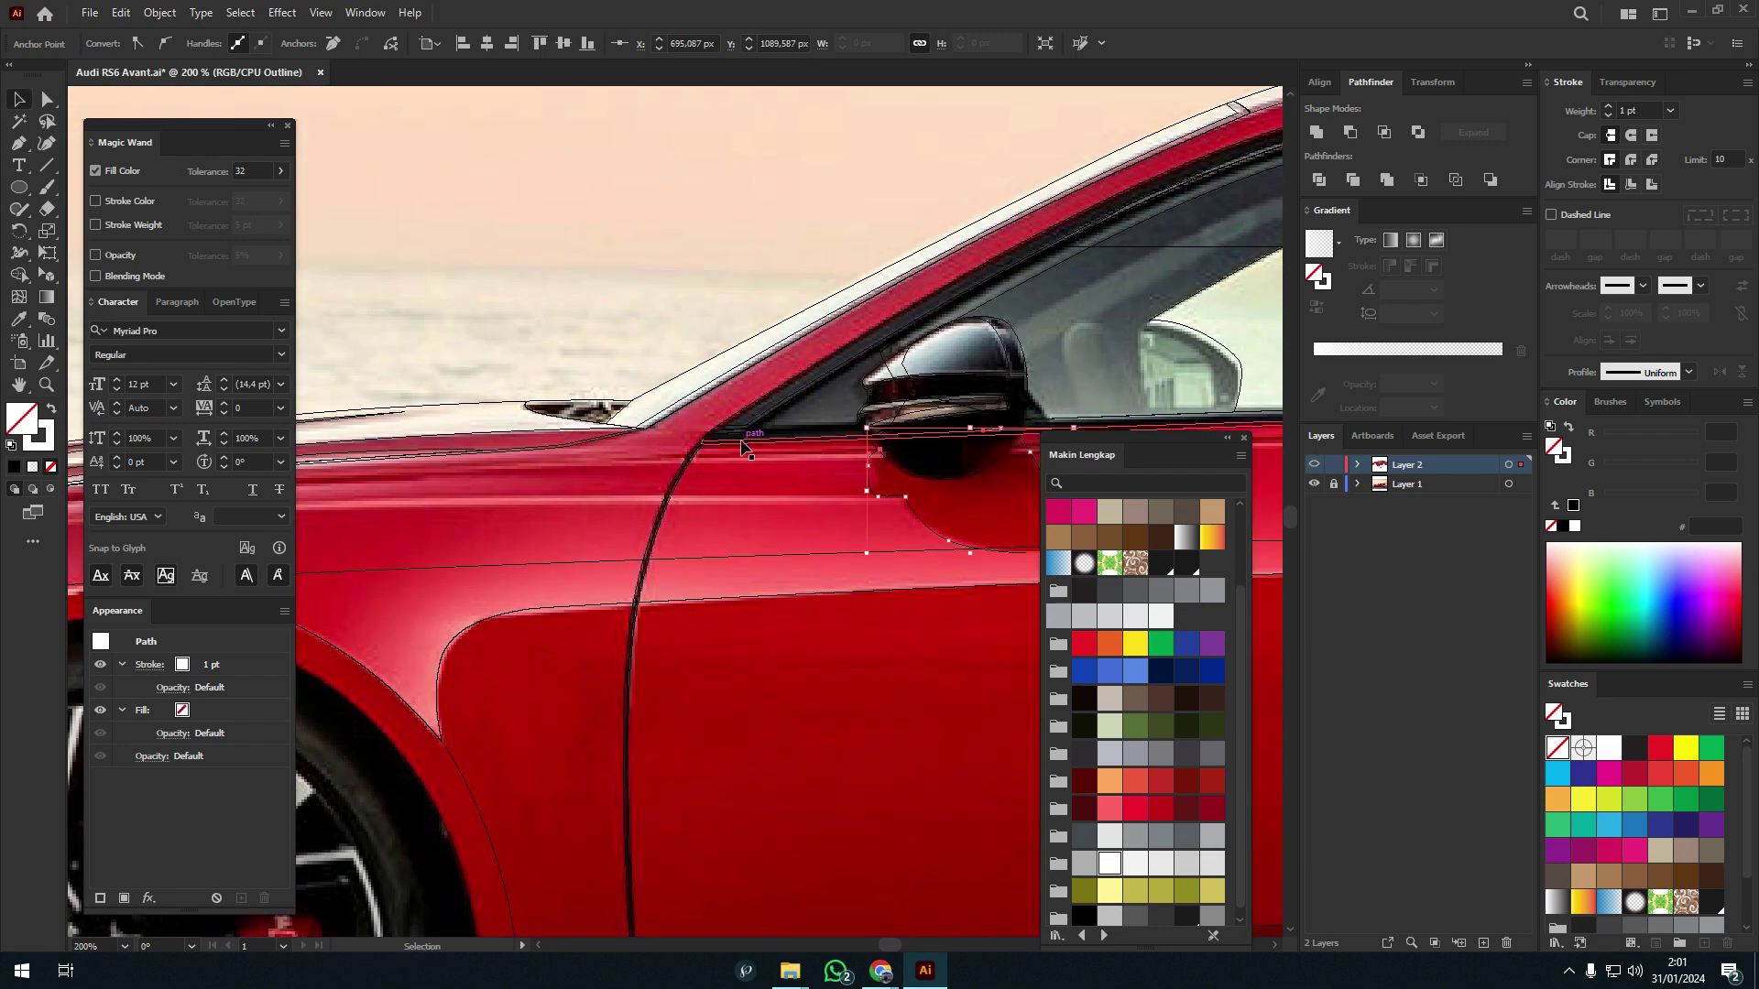
scroll(746, 443, "up", 3)
scroll(377, 475, "down", 2)
scroll(698, 475, "up", 1)
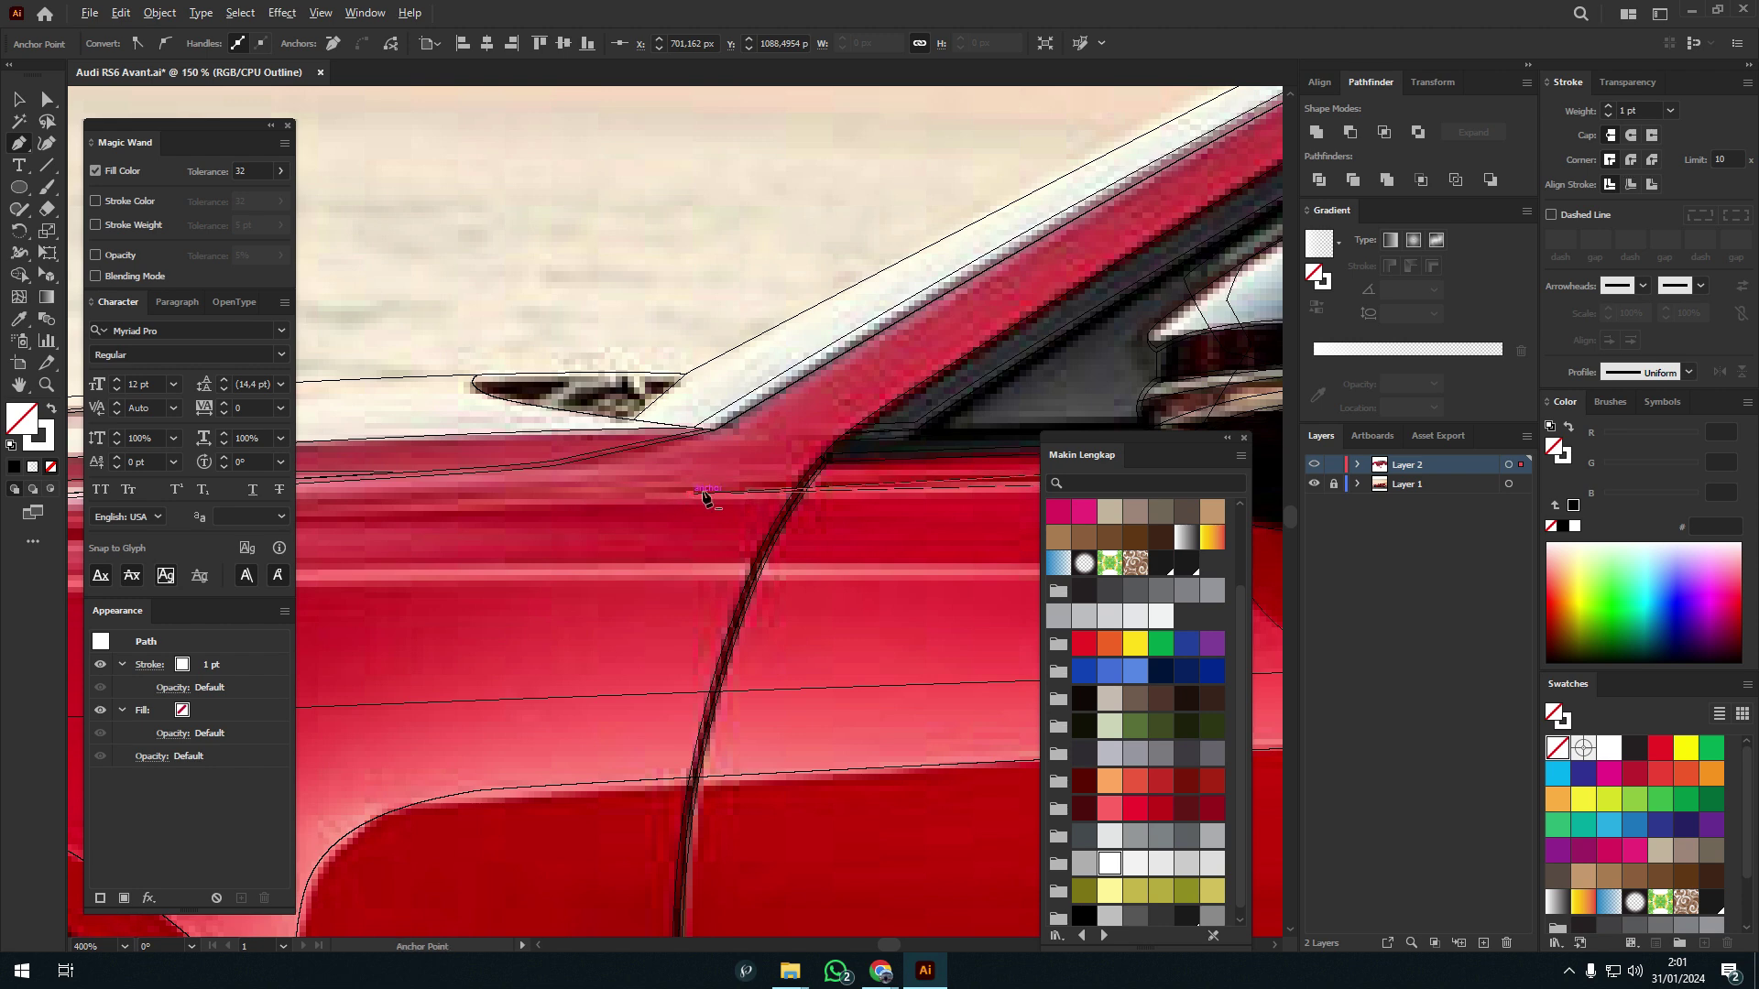
scroll(704, 497, "down", 2)
scroll(813, 471, "down", 1)
scroll(665, 484, "up", 3)
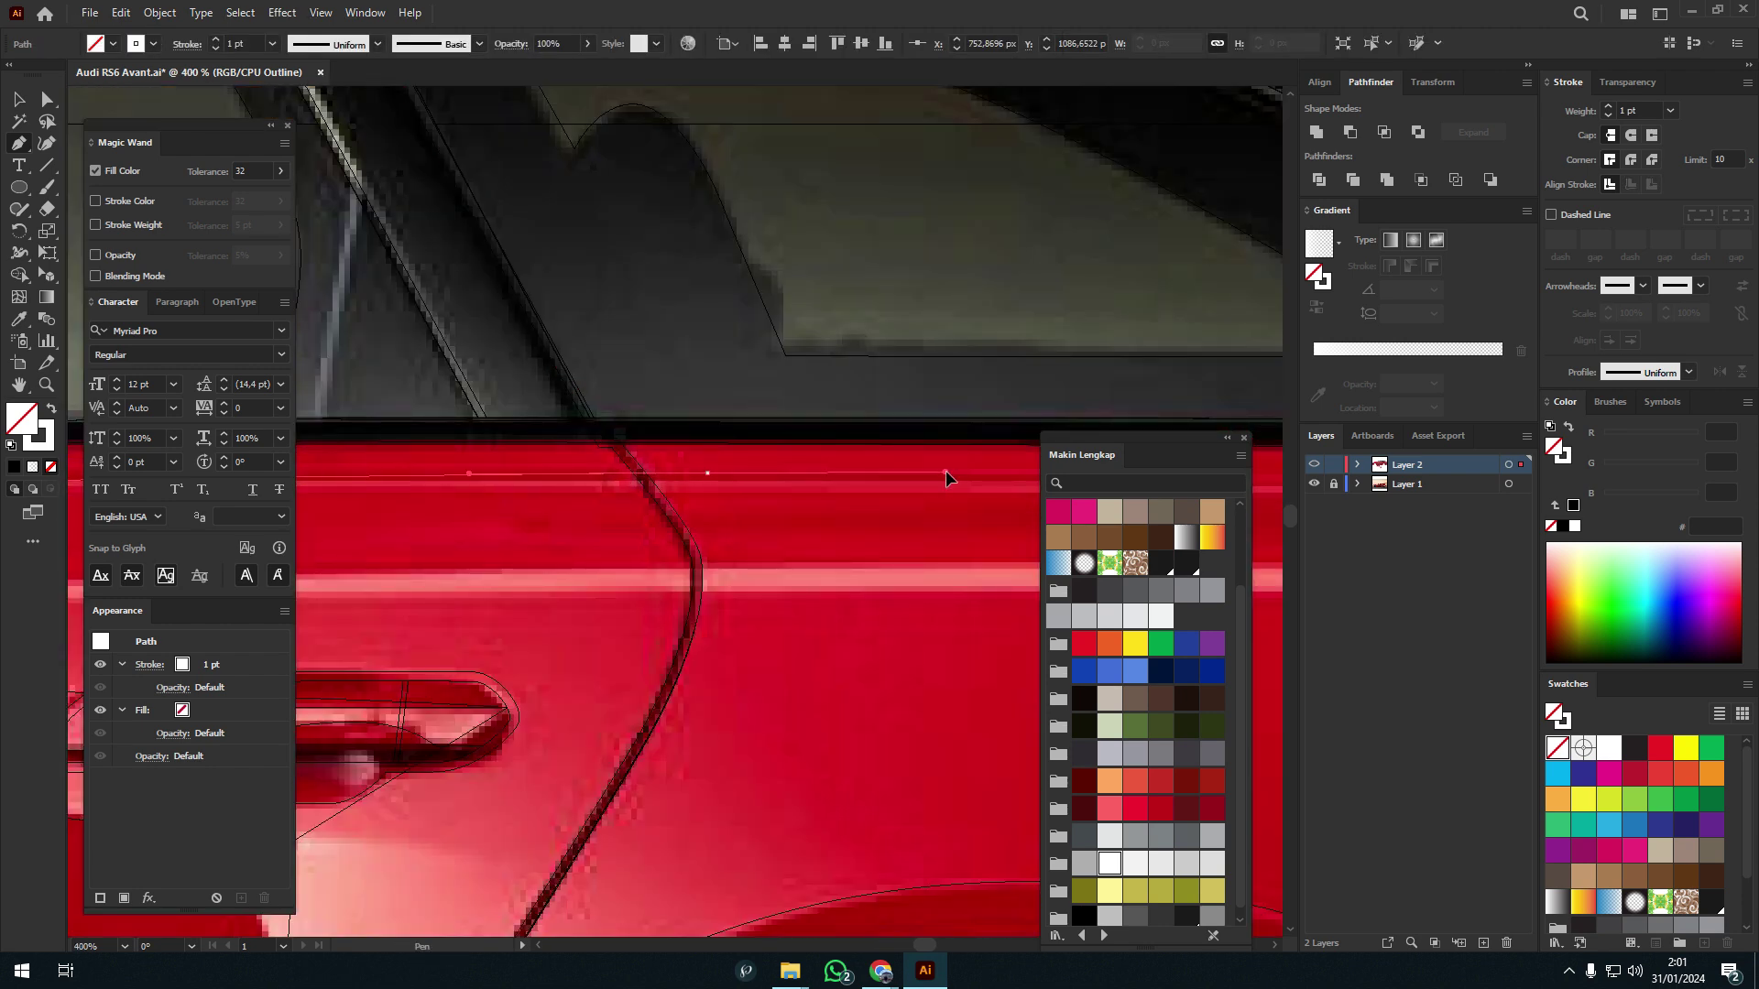
scroll(946, 476, "down", 2)
scroll(425, 412, "down", 1)
scroll(433, 399, "up", 2)
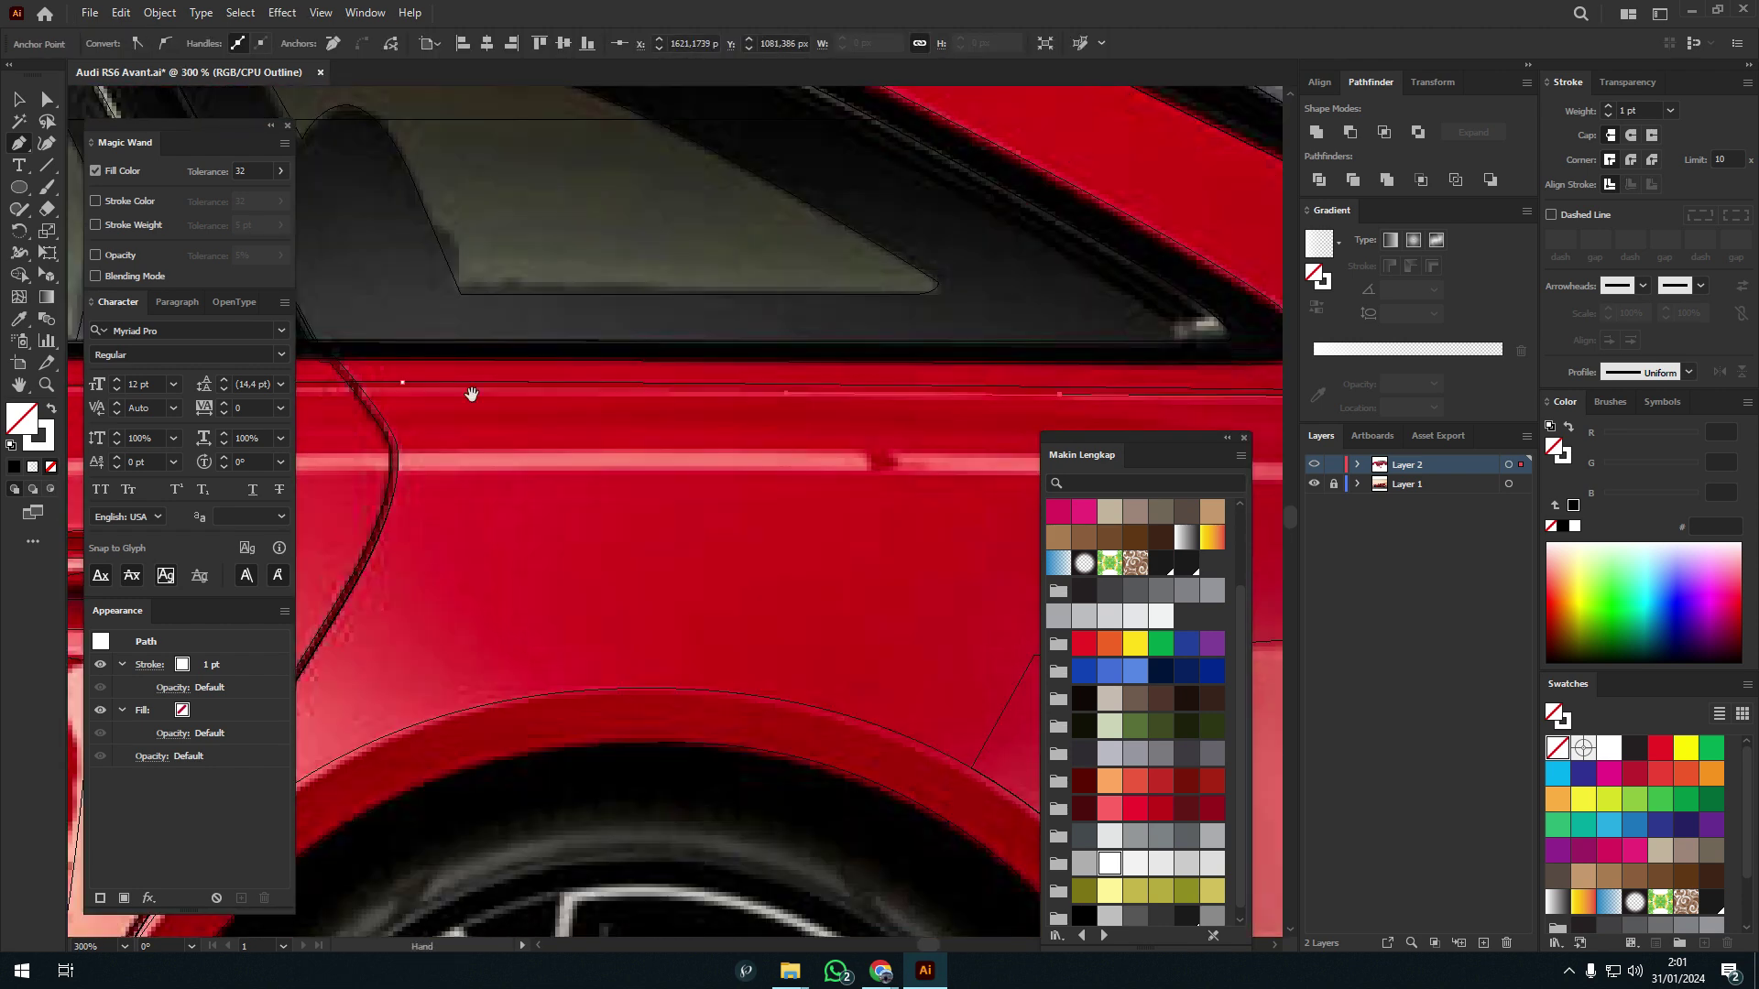
- Finish the shadow path, return to Preview, and delete the stray small arc
left_click_drag(472, 394, 909, 379)
left_click_drag(308, 381, 42, 421)
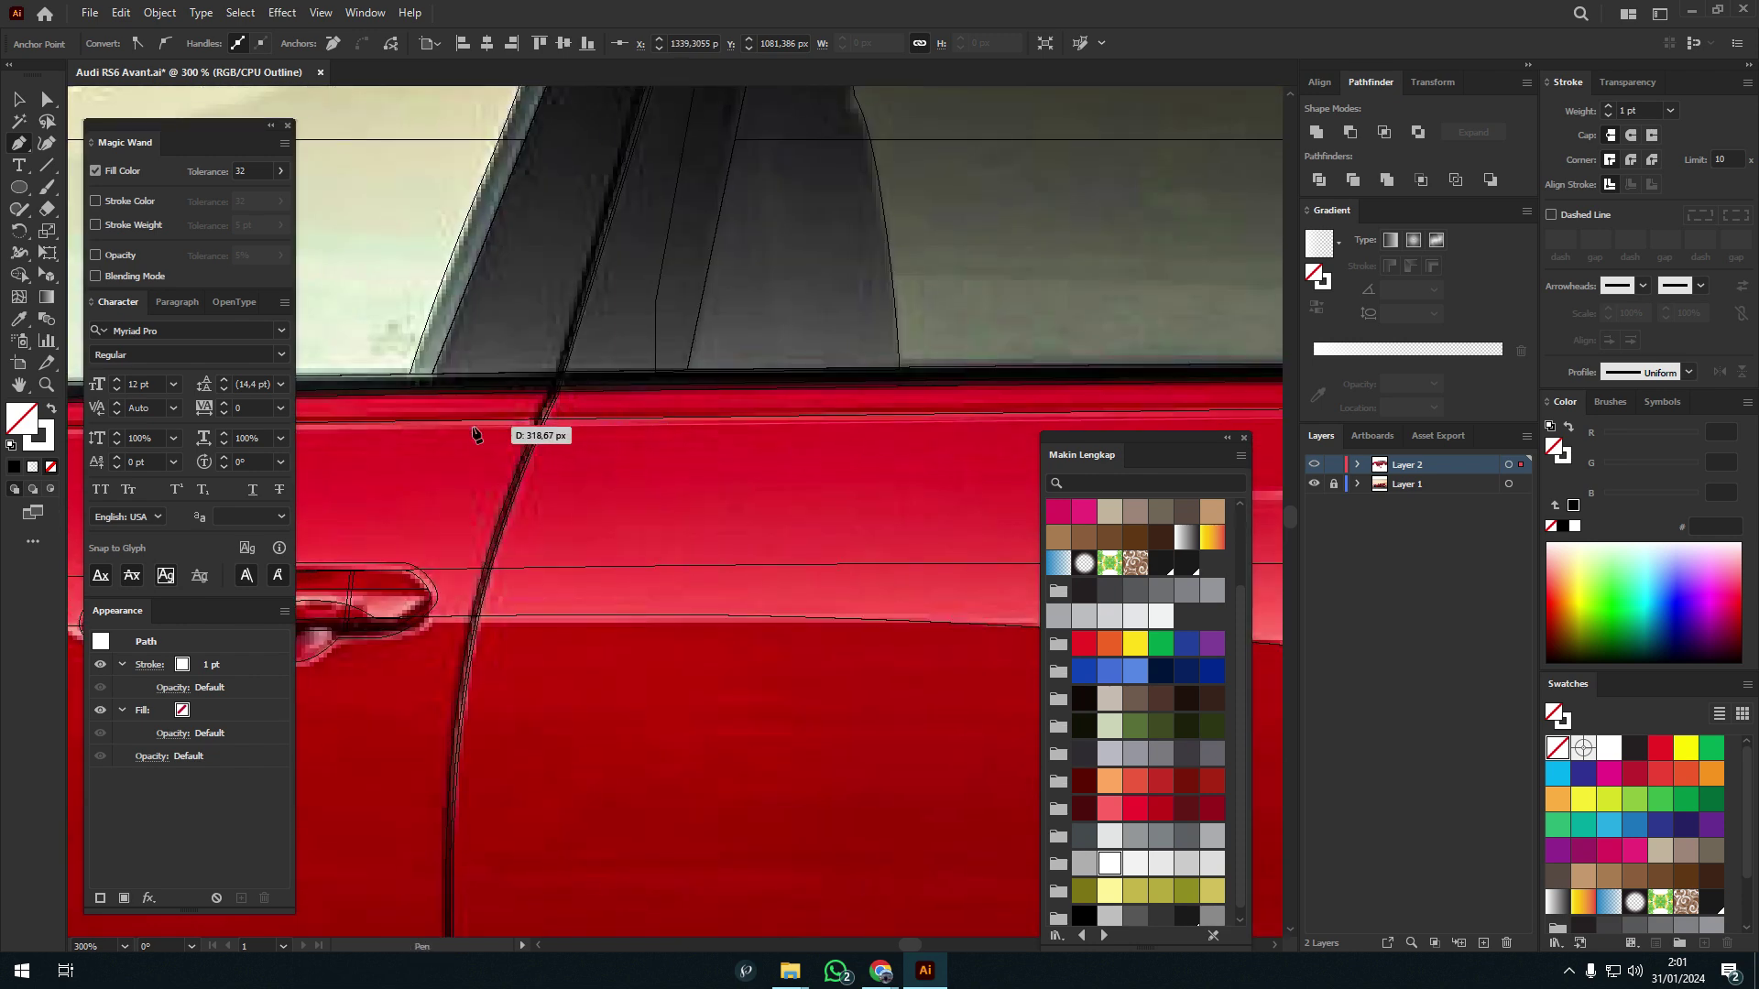
key("ctrl+y")
scroll(473, 433, "down", 3)
scroll(719, 861, "down", 2)
scroll(719, 861, "up", 2)
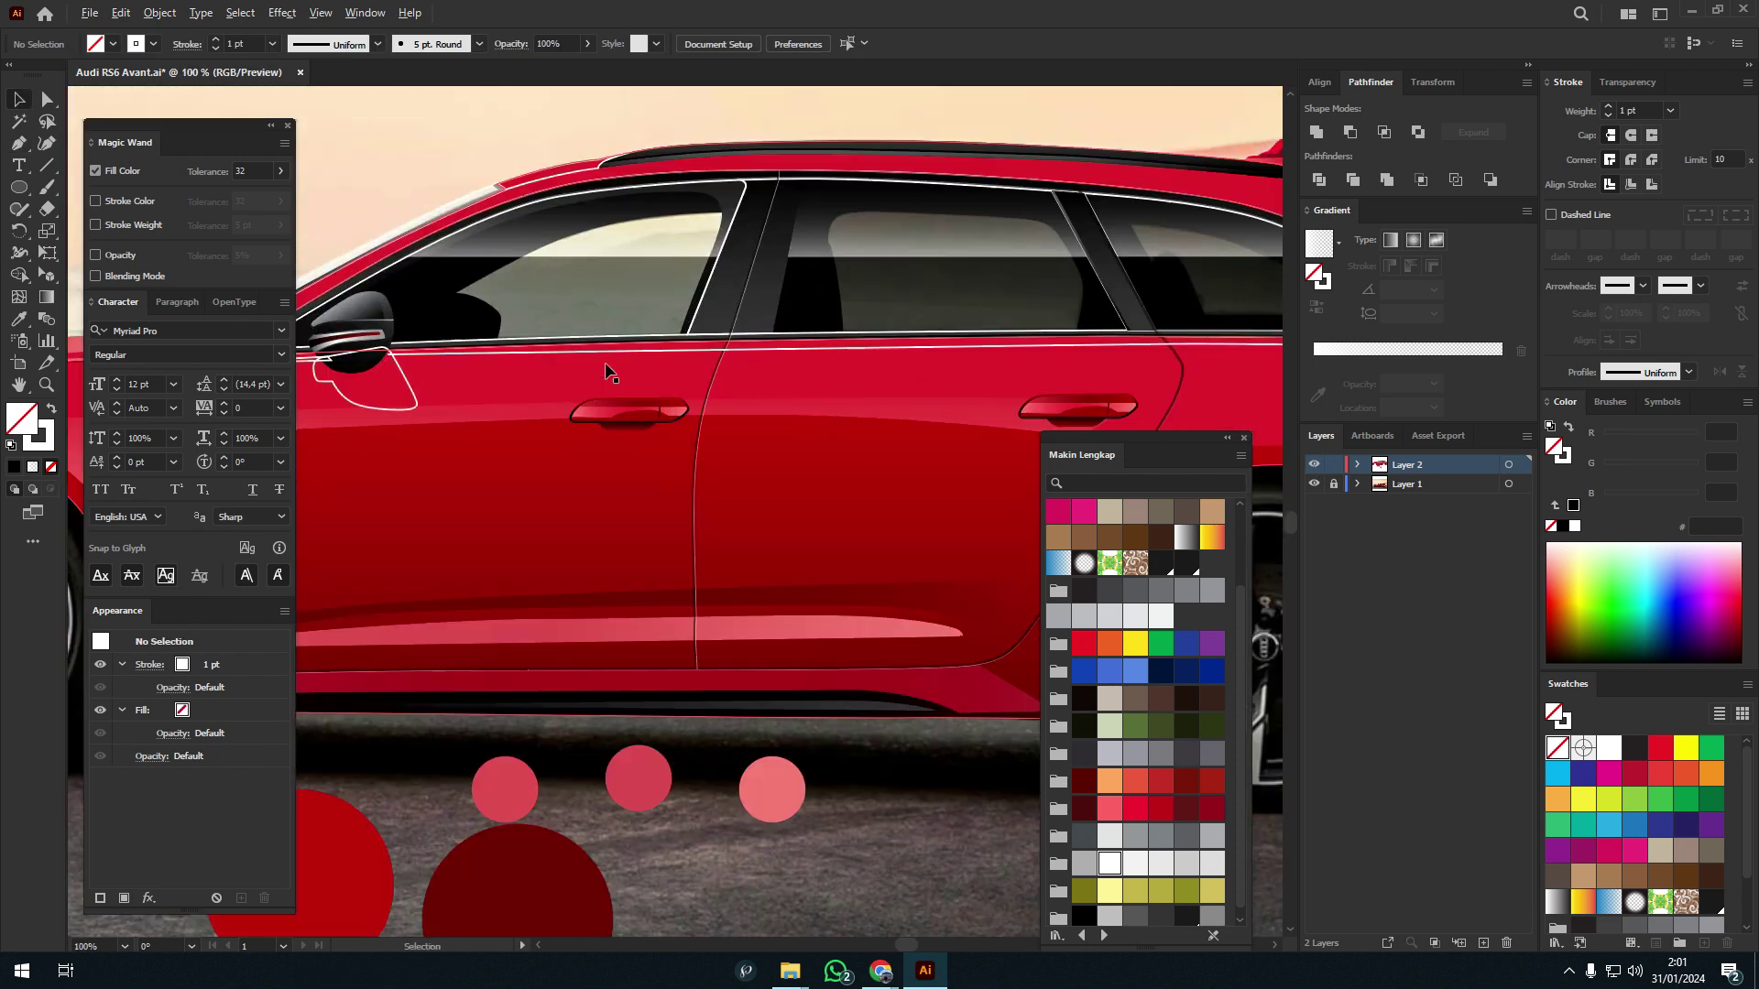
scroll(701, 394, "up", 2)
key("v")
key("Delete")
scroll(558, 357, "up", 3)
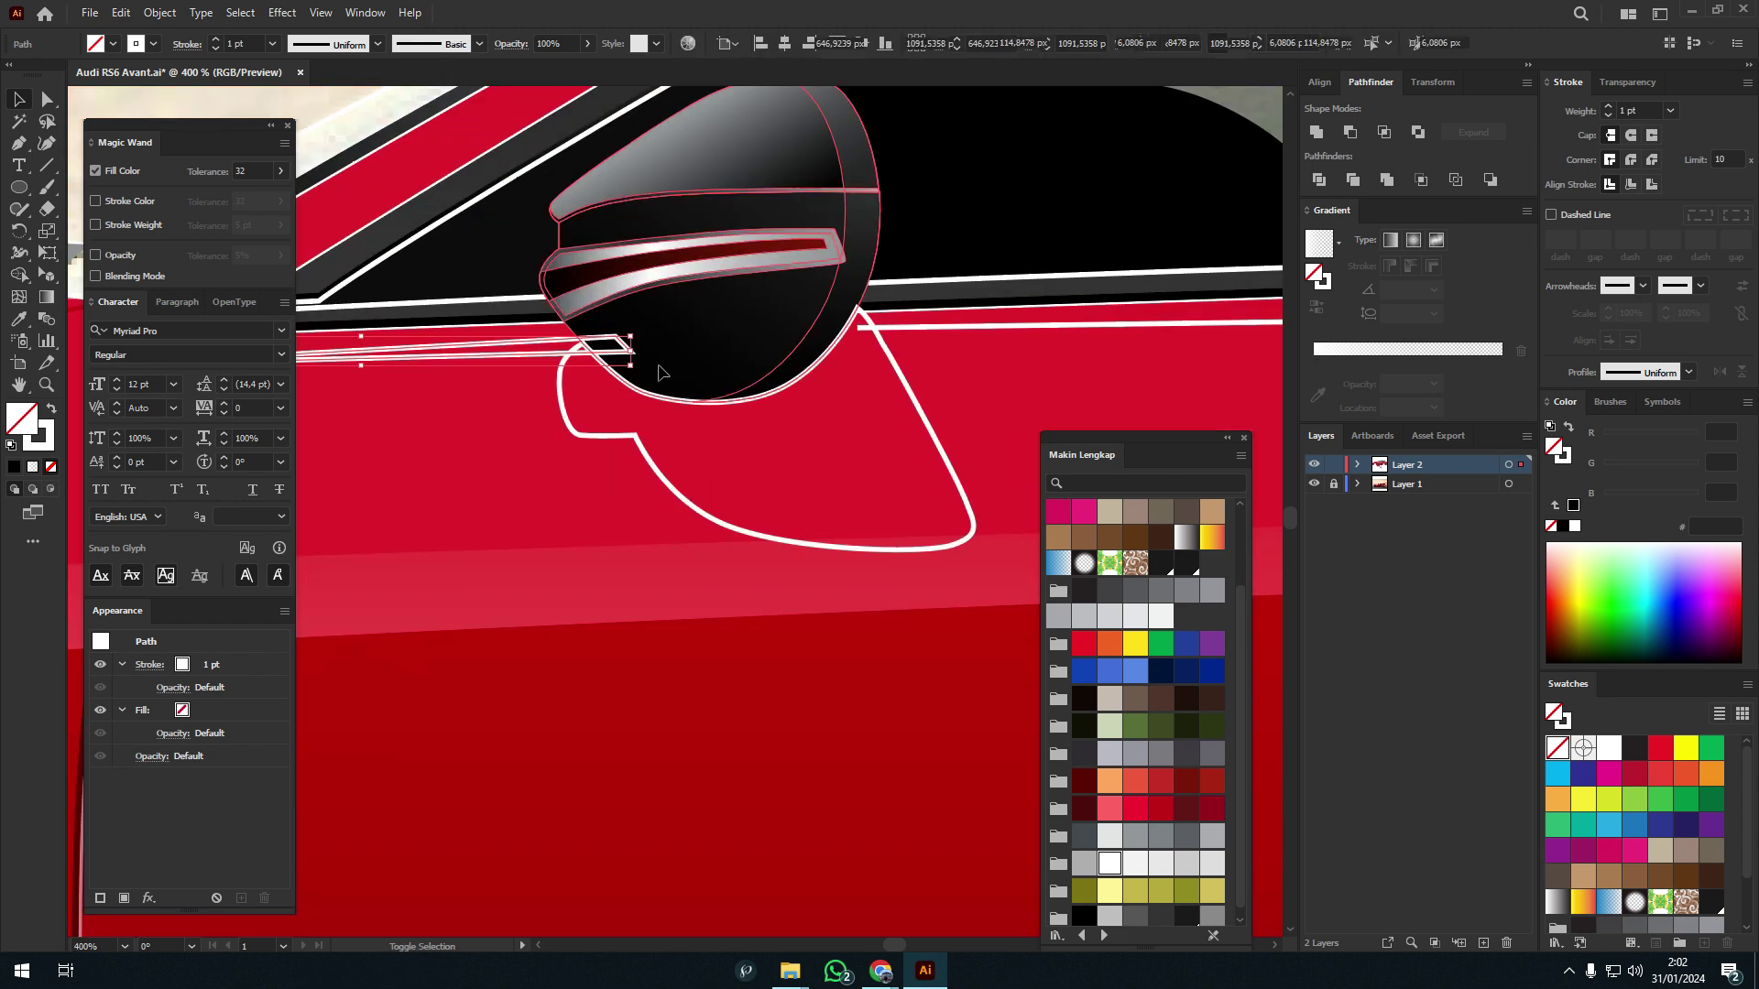
- Fill the mirror shadow with a red gradient angled downward across the door
left_click(678, 417)
scroll(678, 417, "down", 1)
key("g")
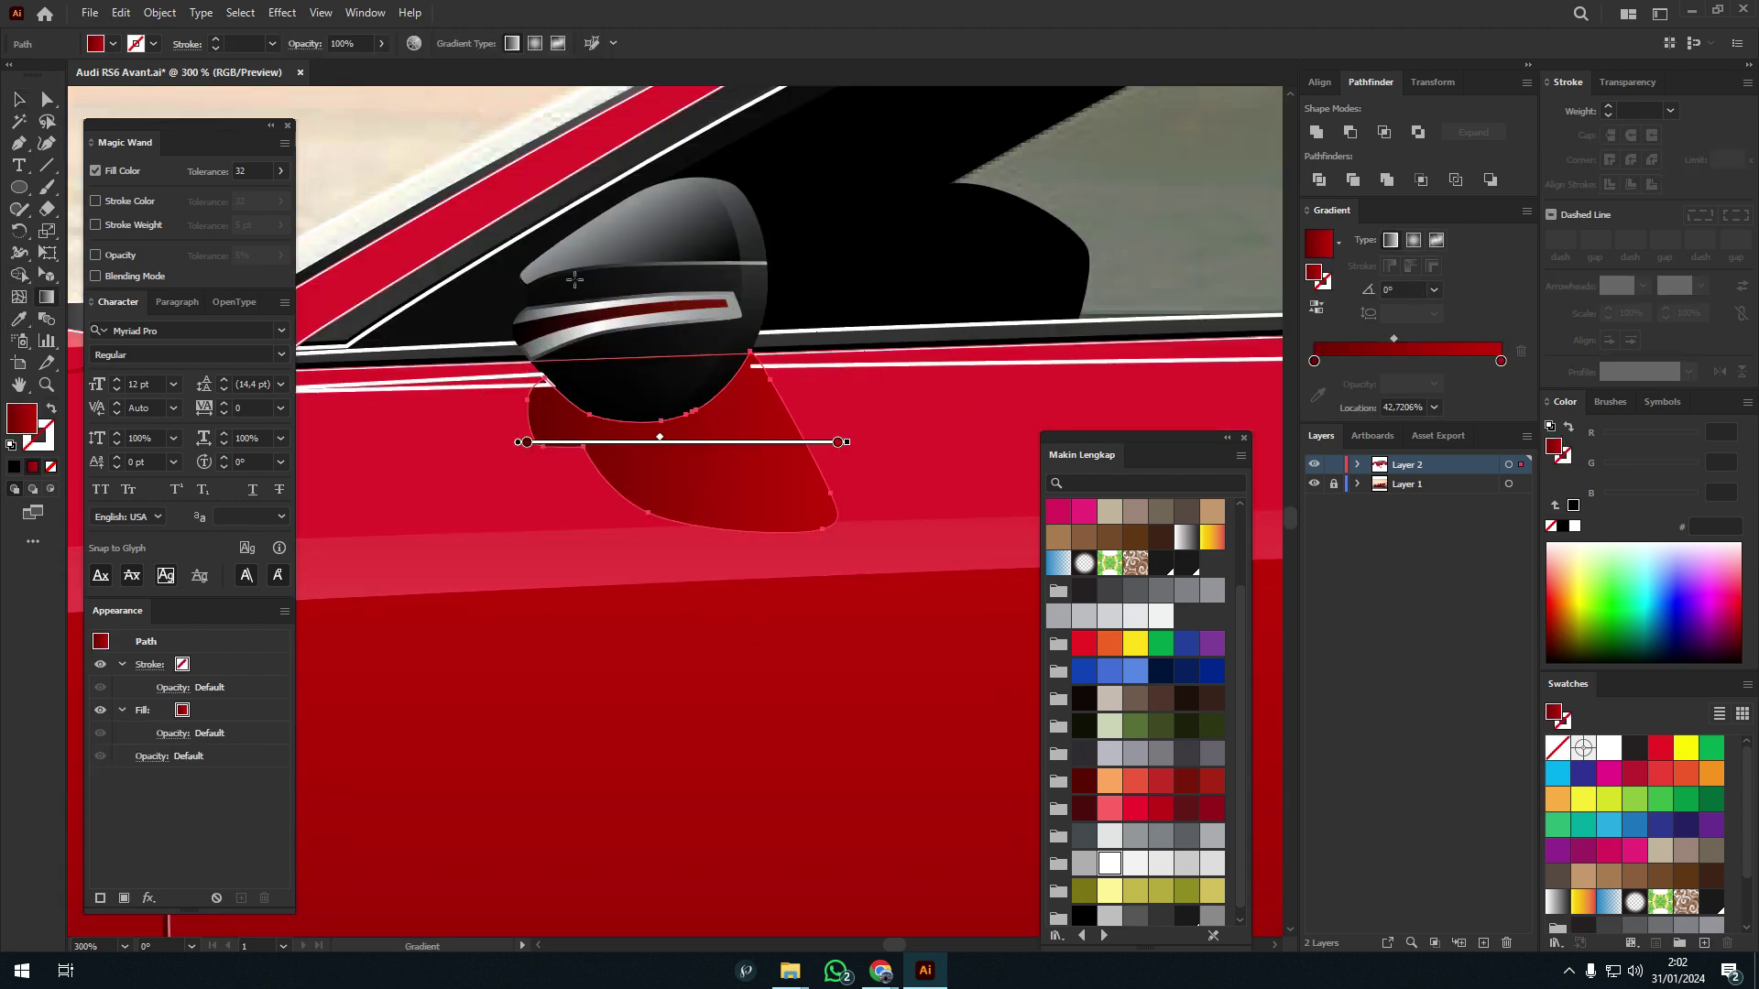
key("v")
key("ctrl+0")
left_click(568, 302)
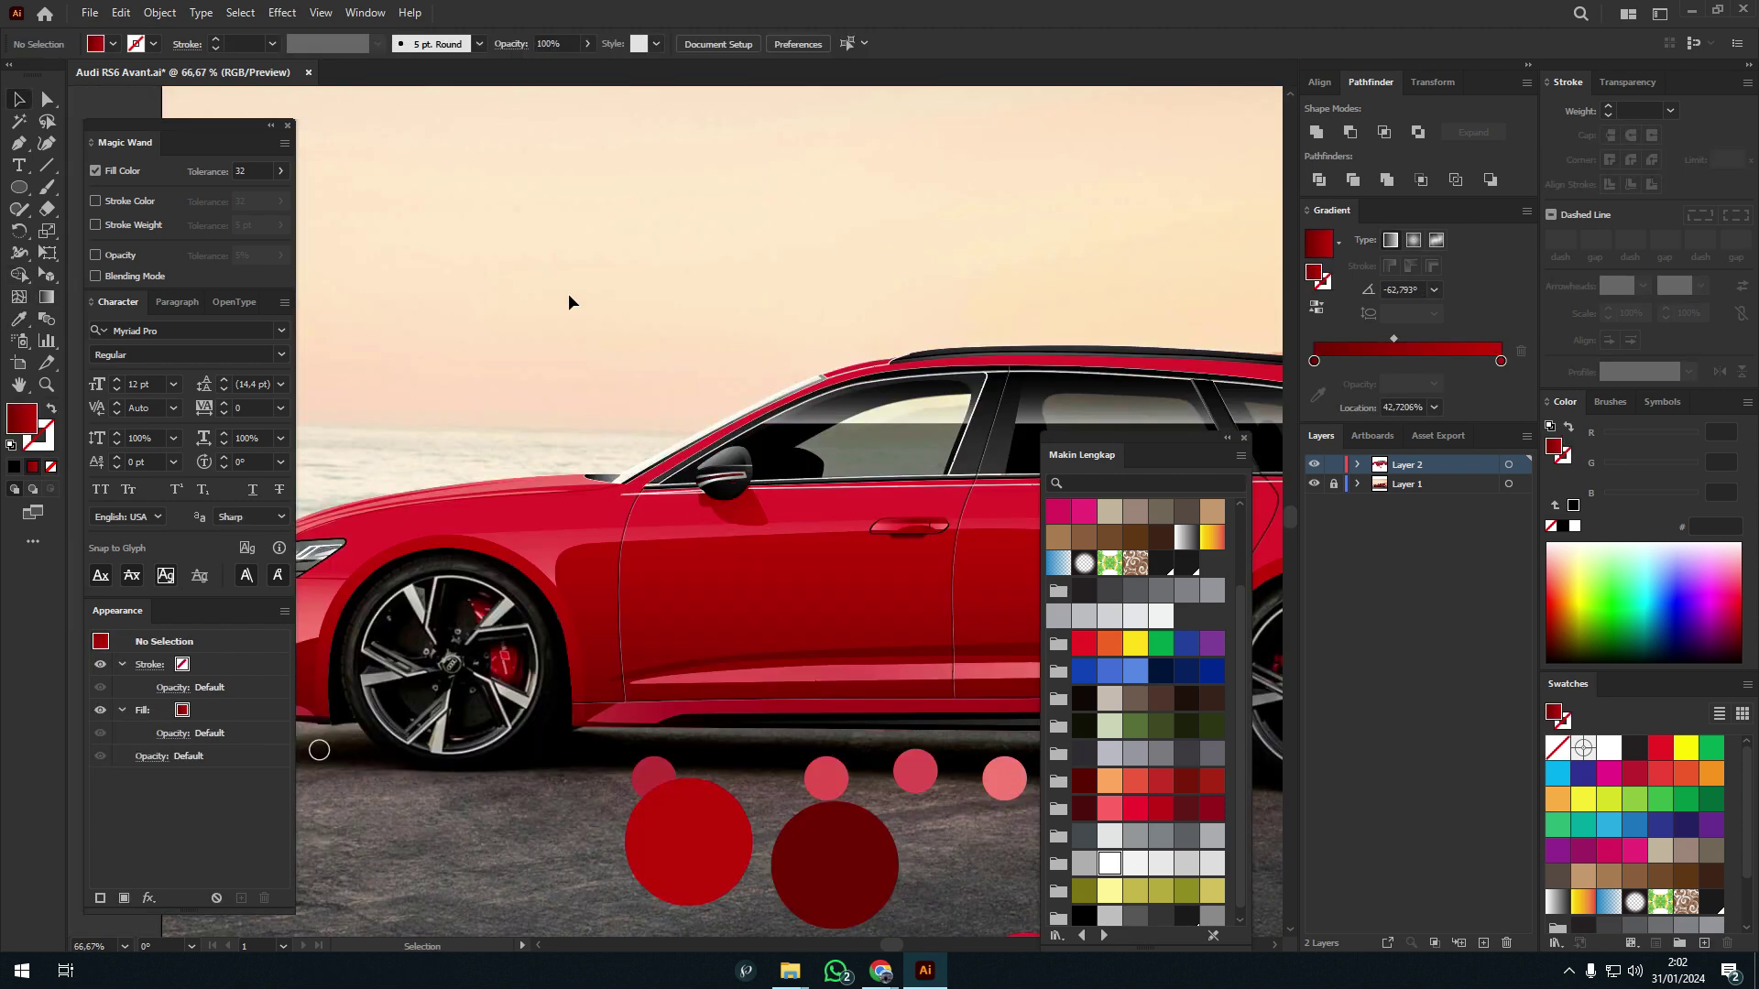
scroll(746, 475, "up", 3)
scroll(747, 475, "up", 4)
- Select the mirror shadow, window shade, side mirror and white trim line below the window
left_click(824, 545)
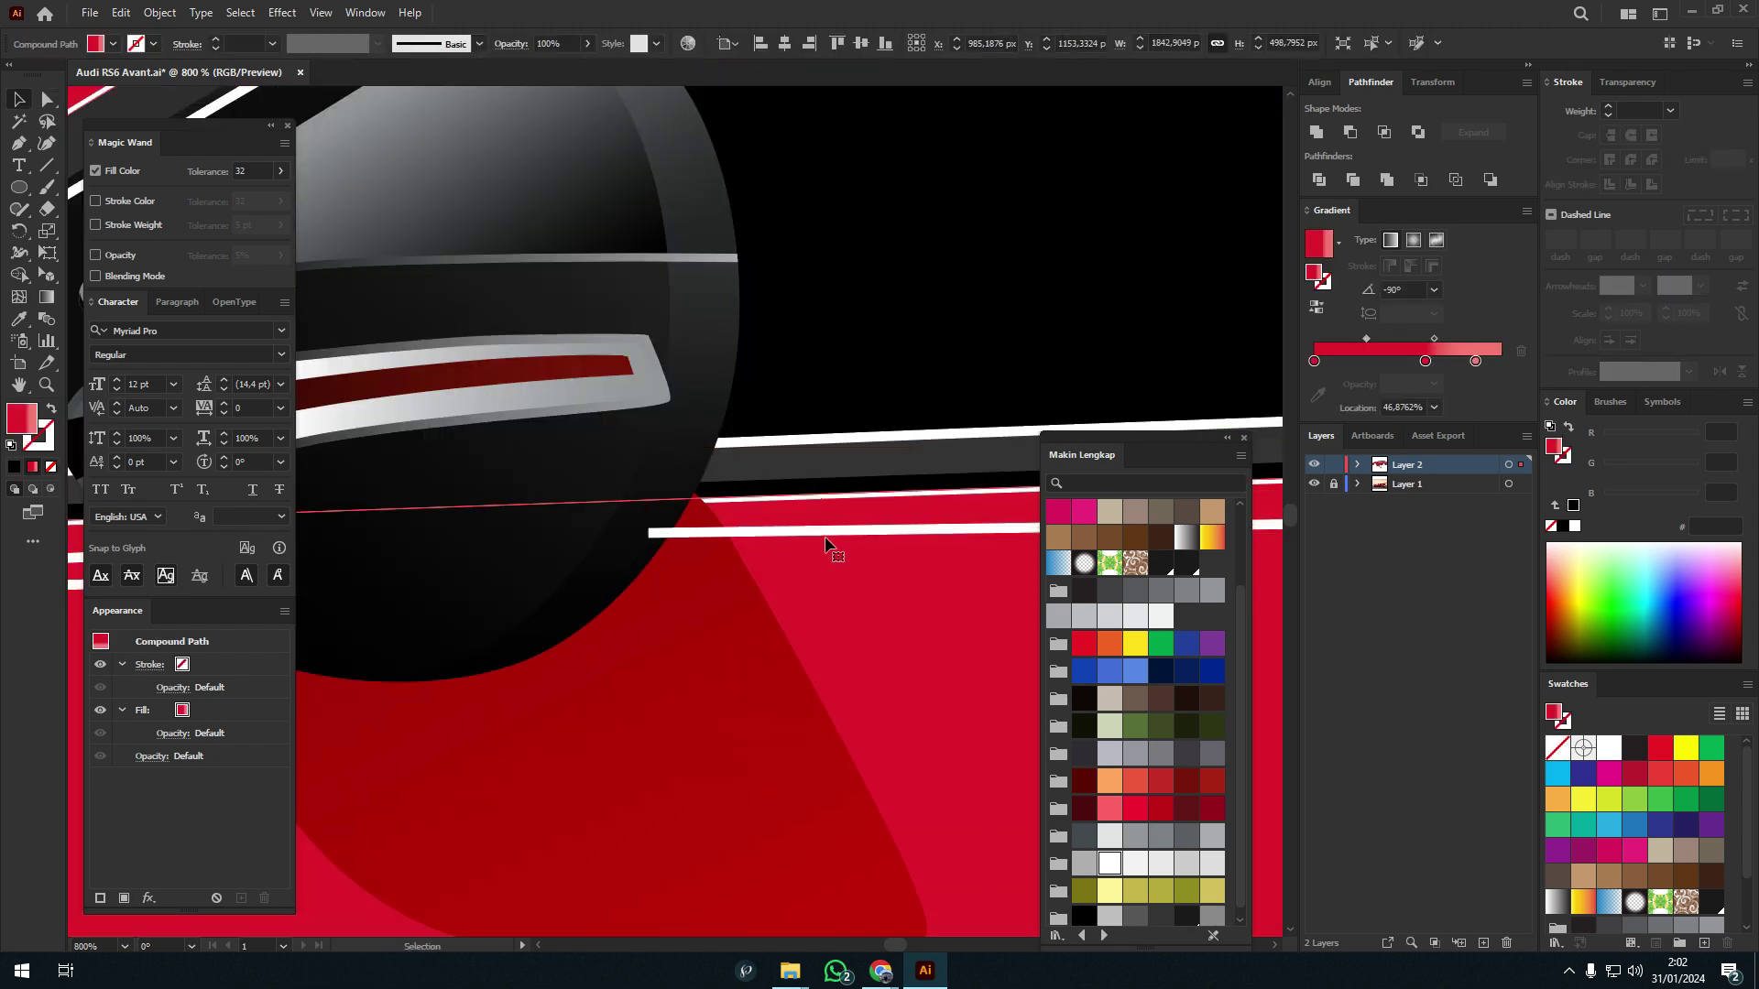
left_click(833, 598)
scroll(761, 525, "down", 2)
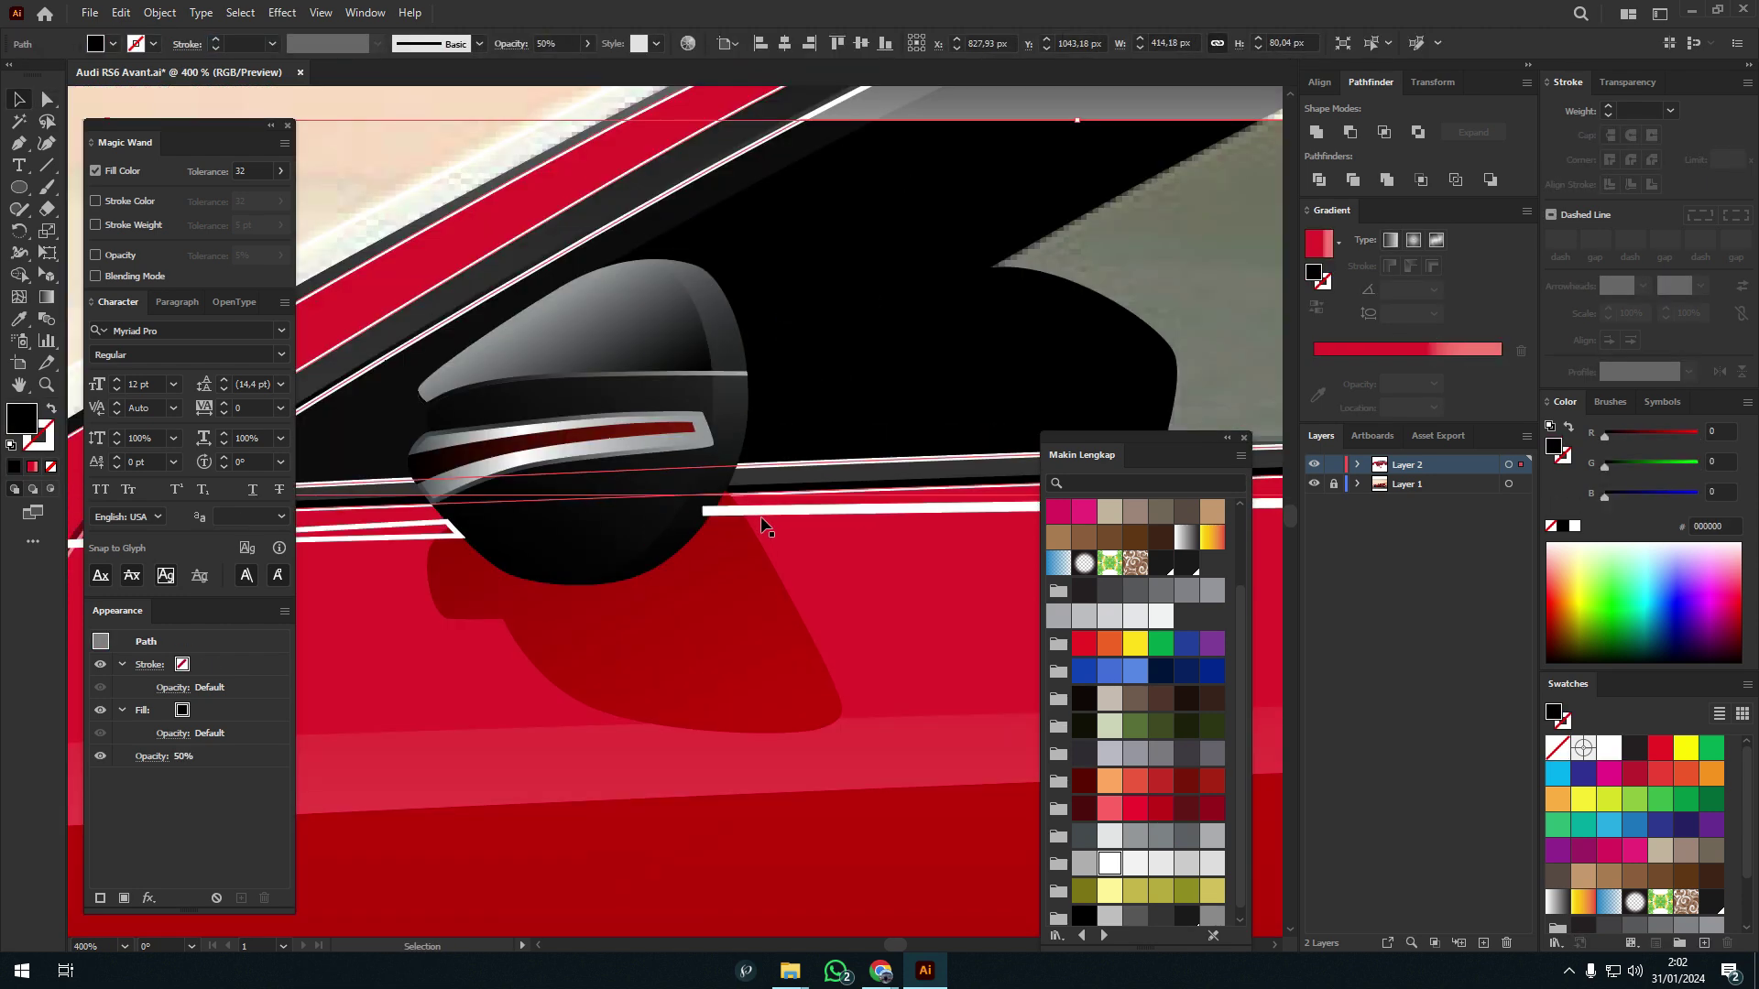
left_click(762, 525)
scroll(824, 545, "down", 1)
scroll(777, 492, "up", 3)
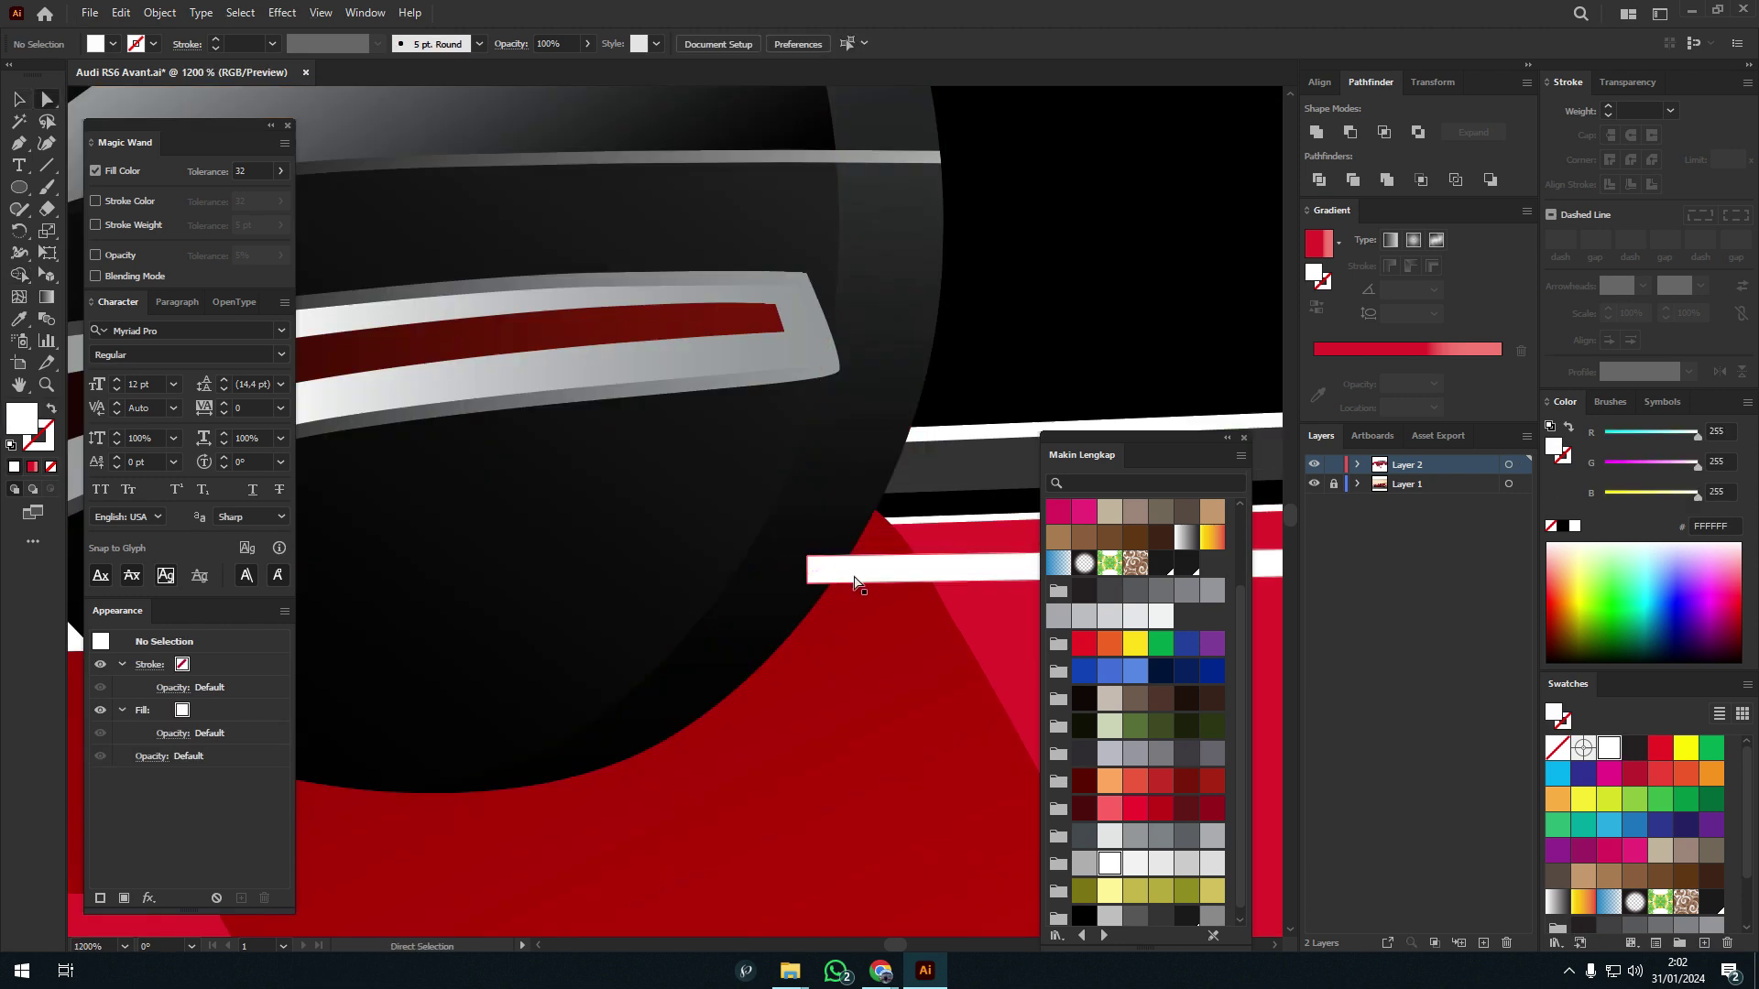
key("a")
left_click(883, 569)
scroll(856, 565, "down", 3)
key("v")
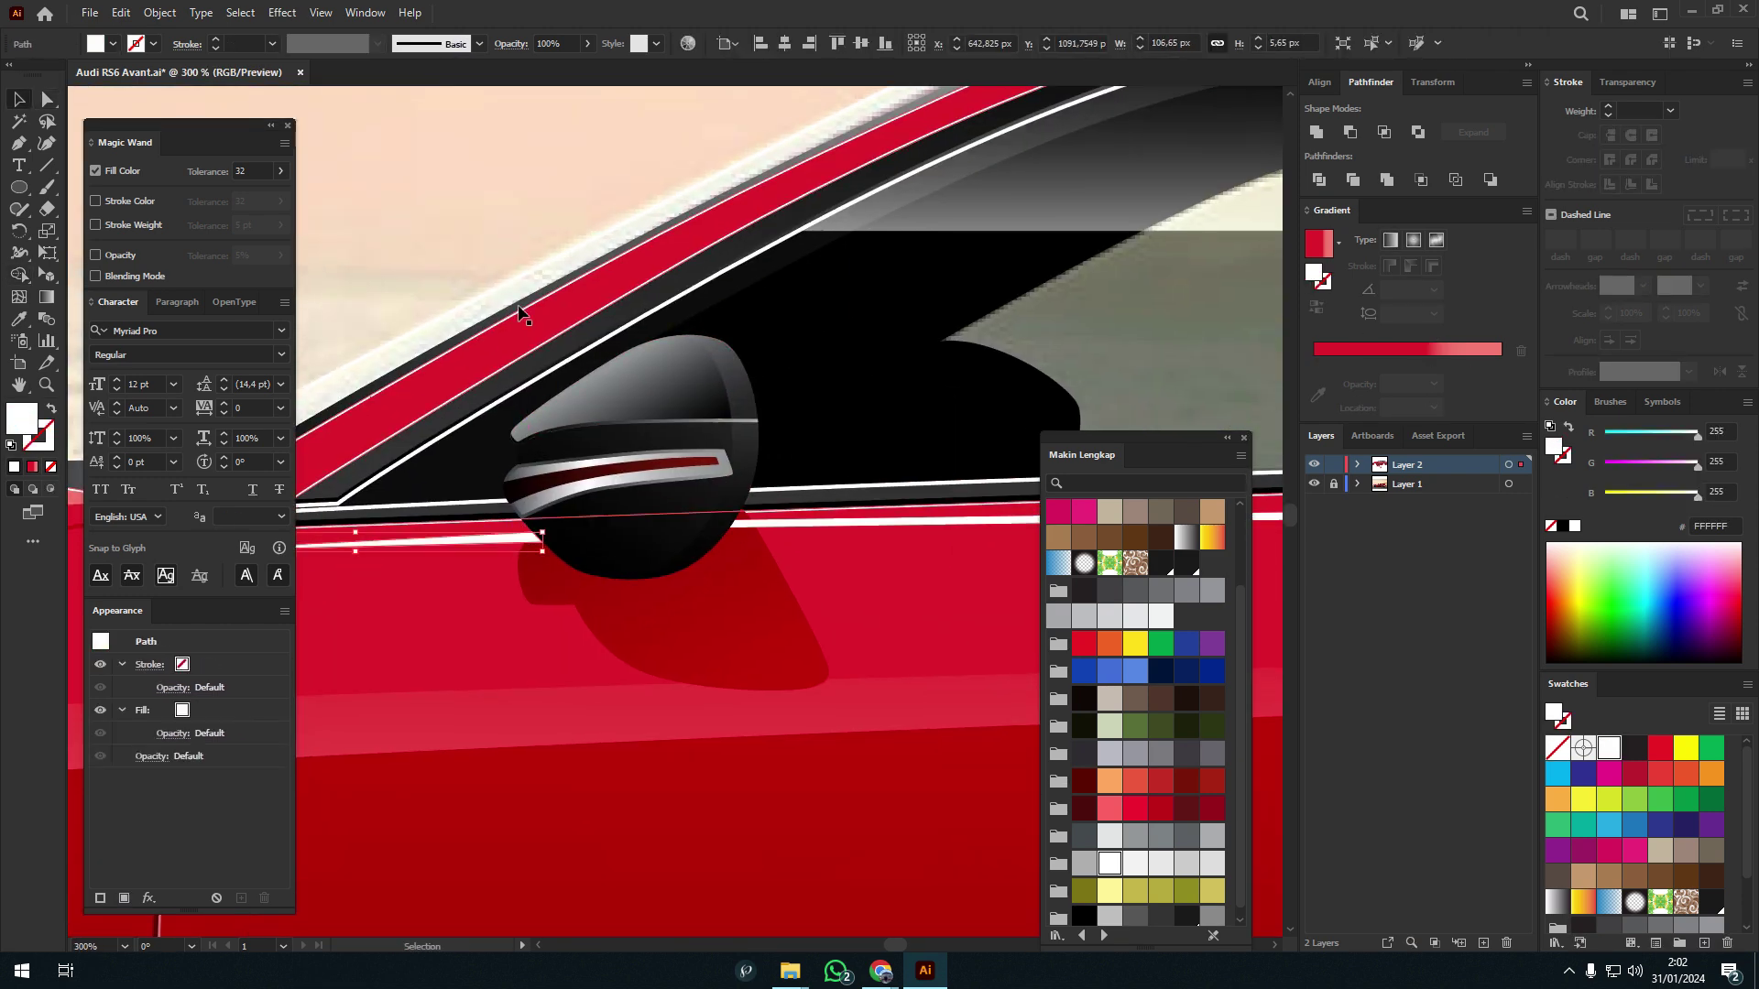
- Set the fill colour to dark red and deselect everything
scroll(726, 456, "down", 4)
left_click(726, 506)
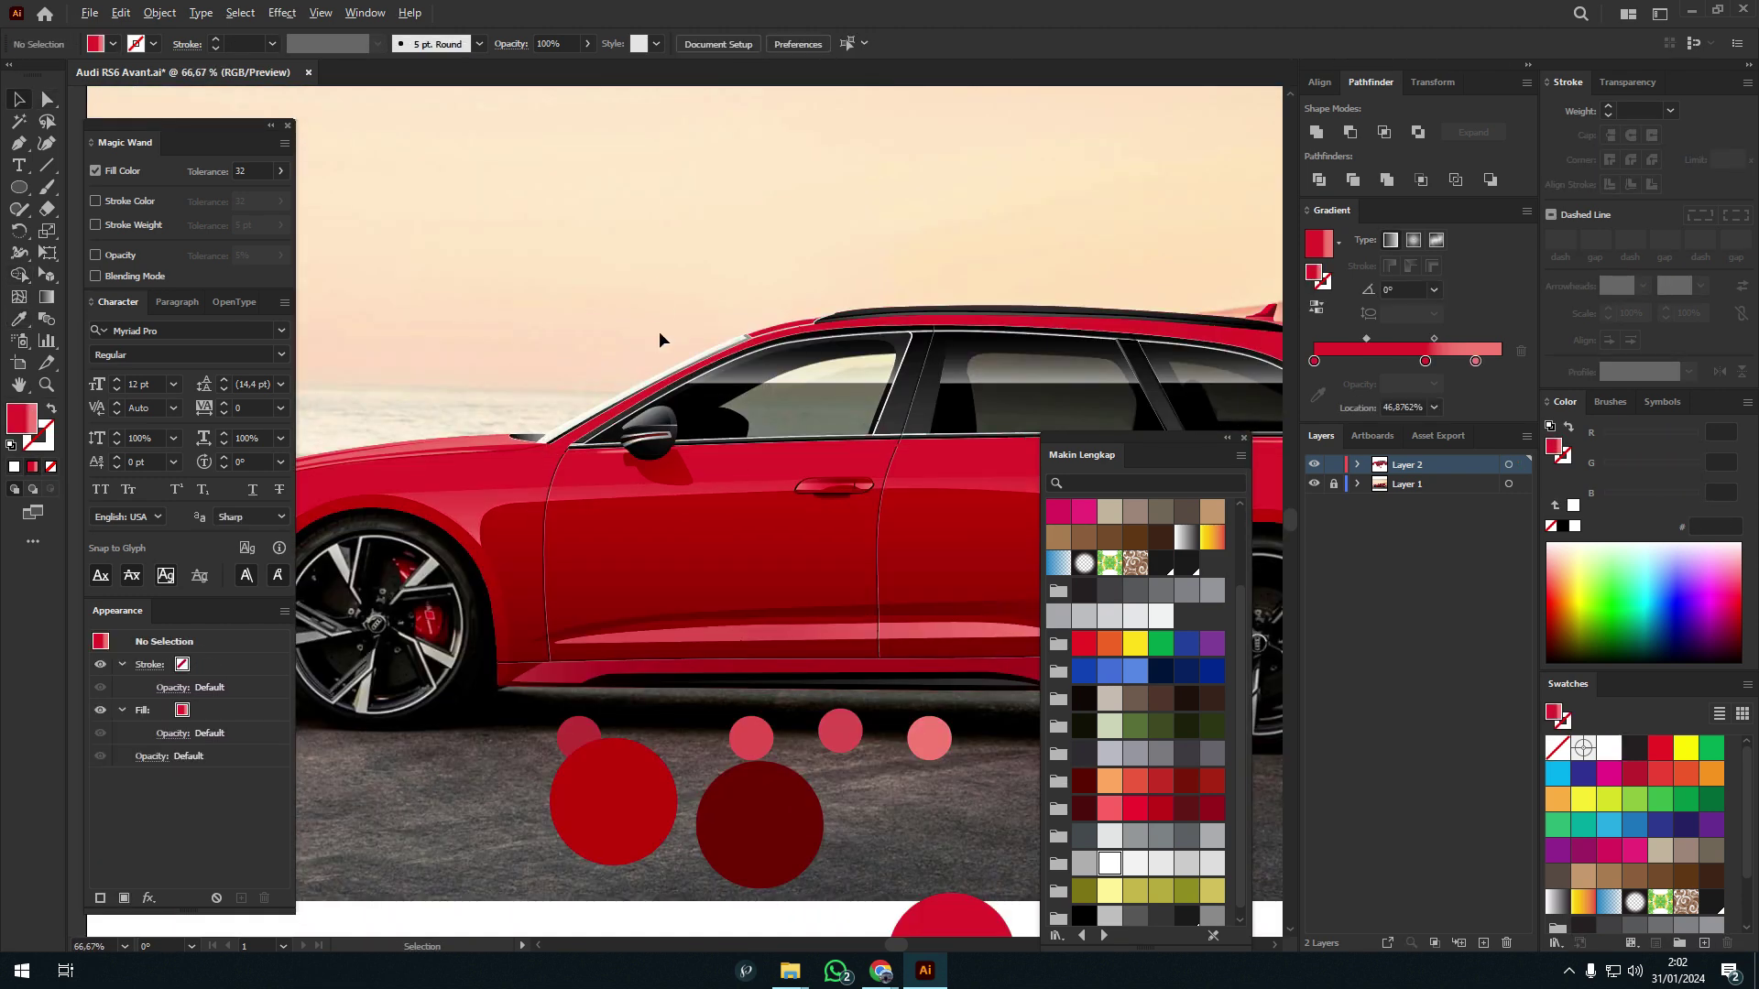
scroll(657, 332, "up", 3)
key("ctrl+shift+a")
scroll(713, 337, "down", 4)
scroll(714, 337, "up", 4)
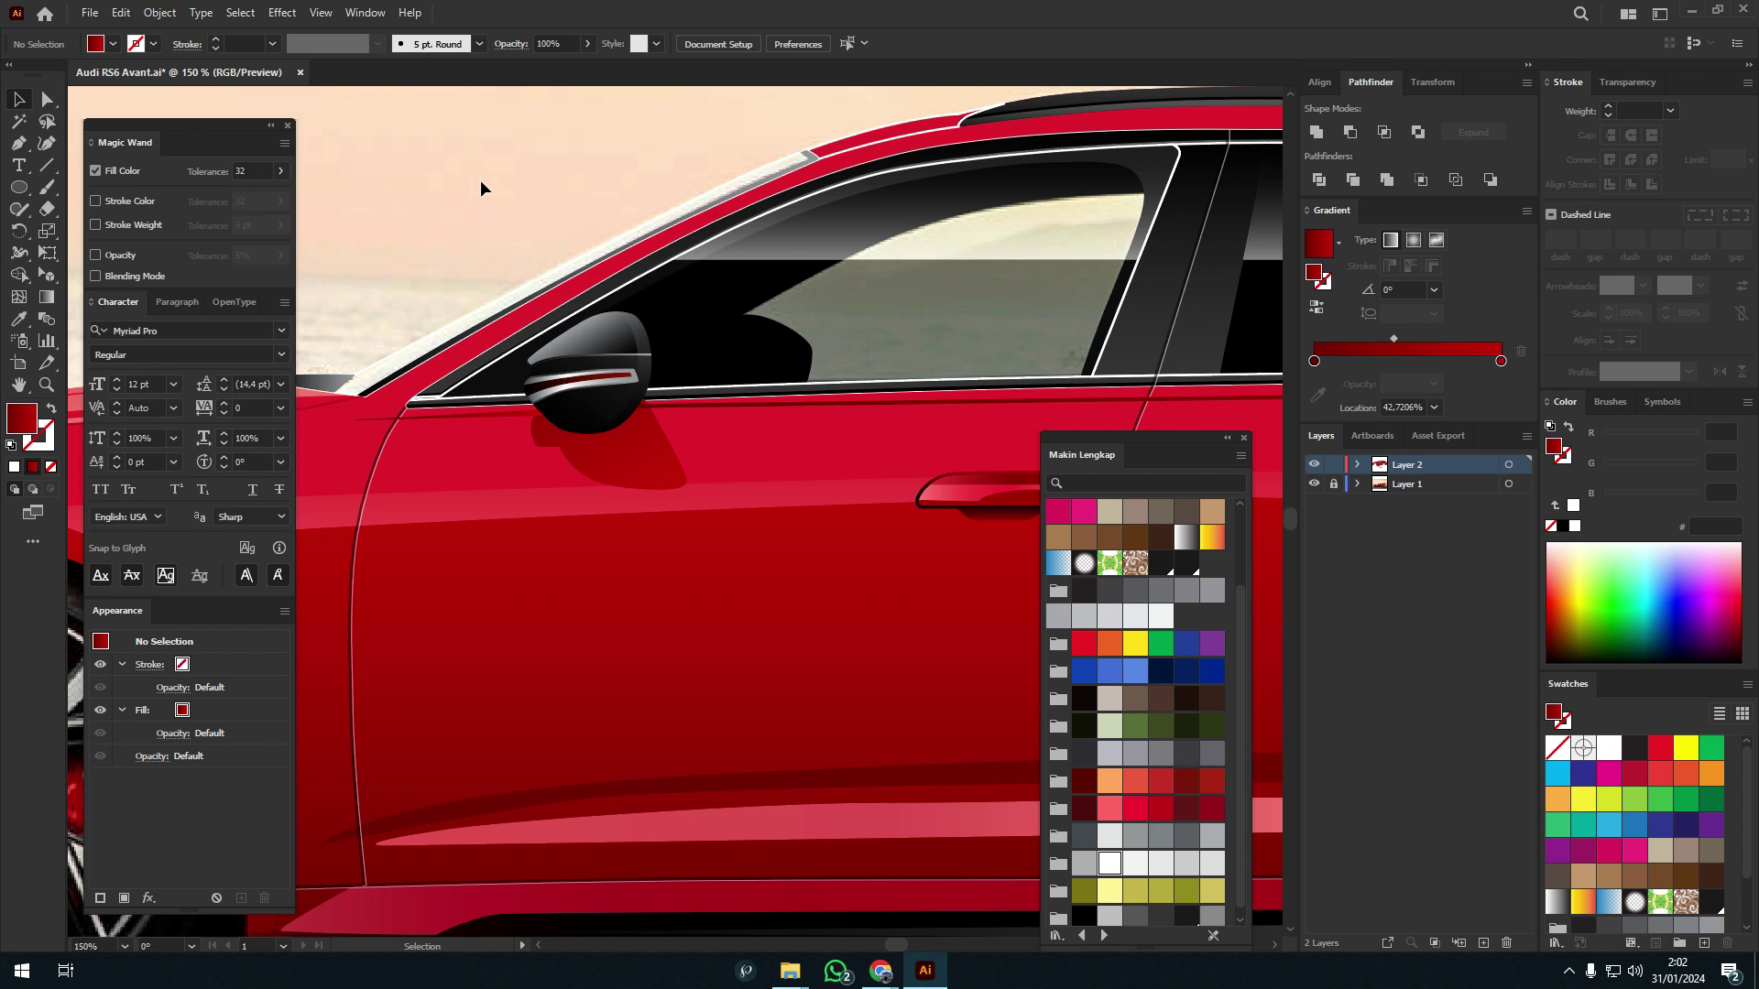
- Draw the crease highlight path from the rear door to the taillight with the Pen tool
scroll(480, 179, "down", 3)
scroll(868, 438, "up", 2)
scroll(867, 438, "up", 1)
scroll(867, 438, "up", 2)
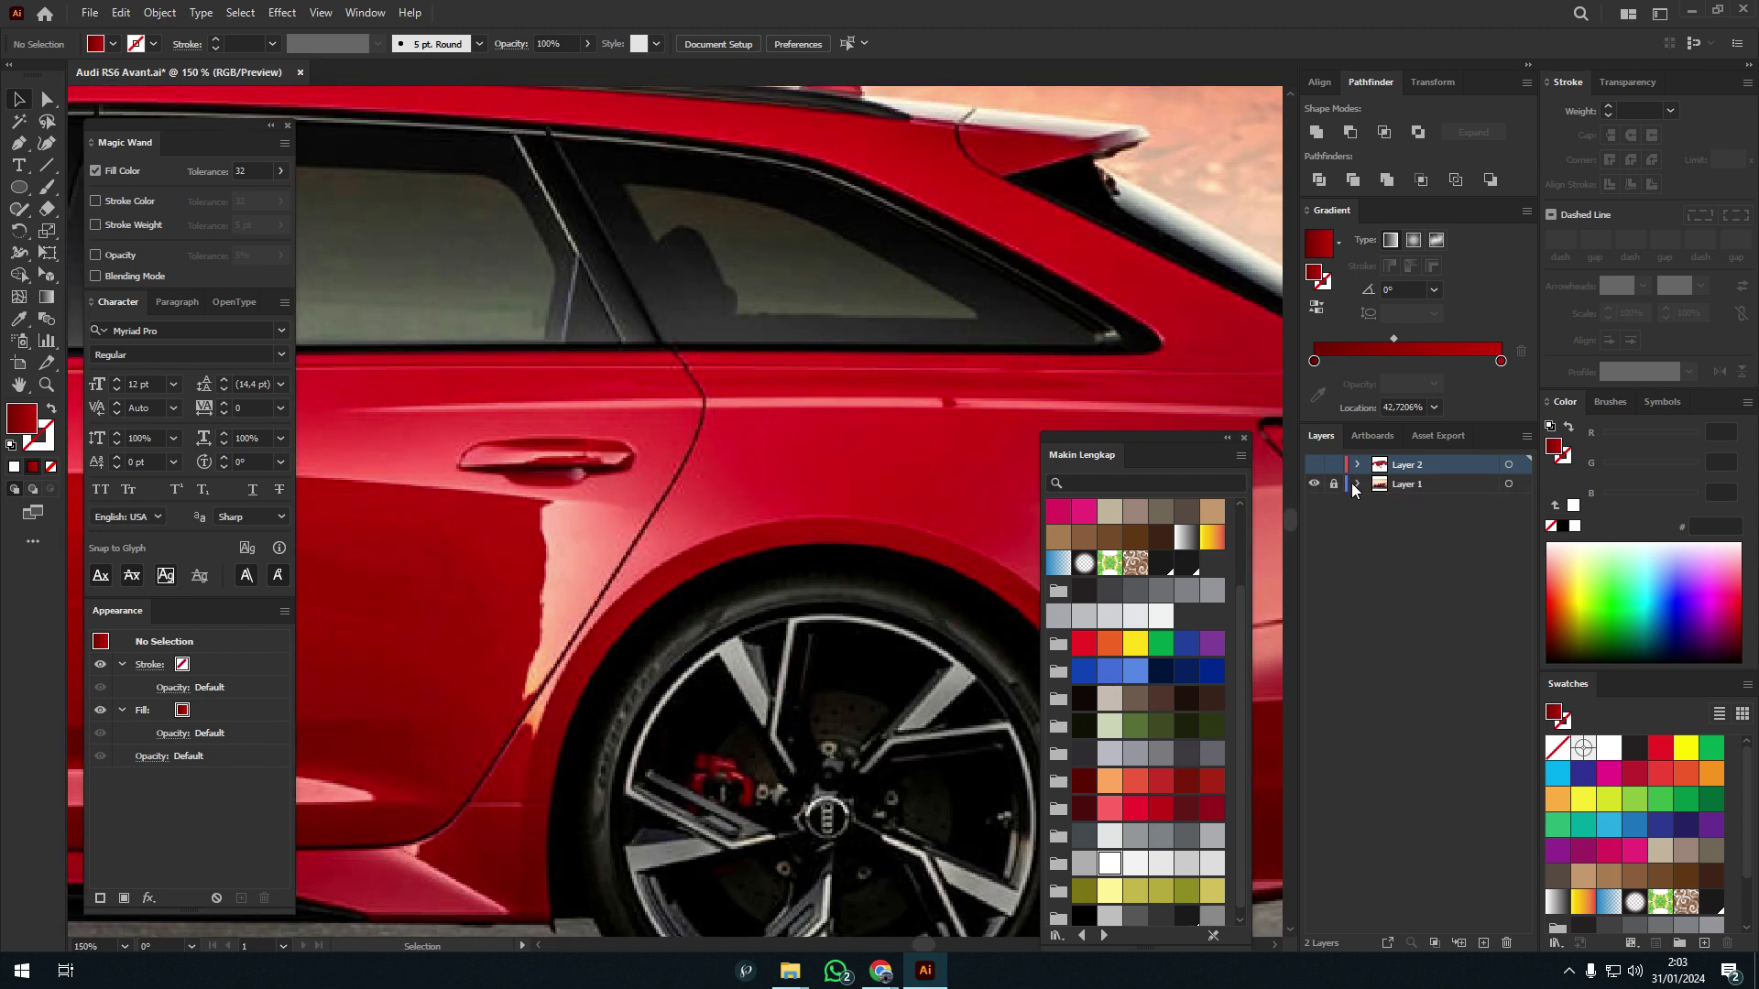
scroll(797, 430, "up", 2)
scroll(345, 423, "down", 2)
key("ctrl+y")
key("p")
left_click(1054, 398)
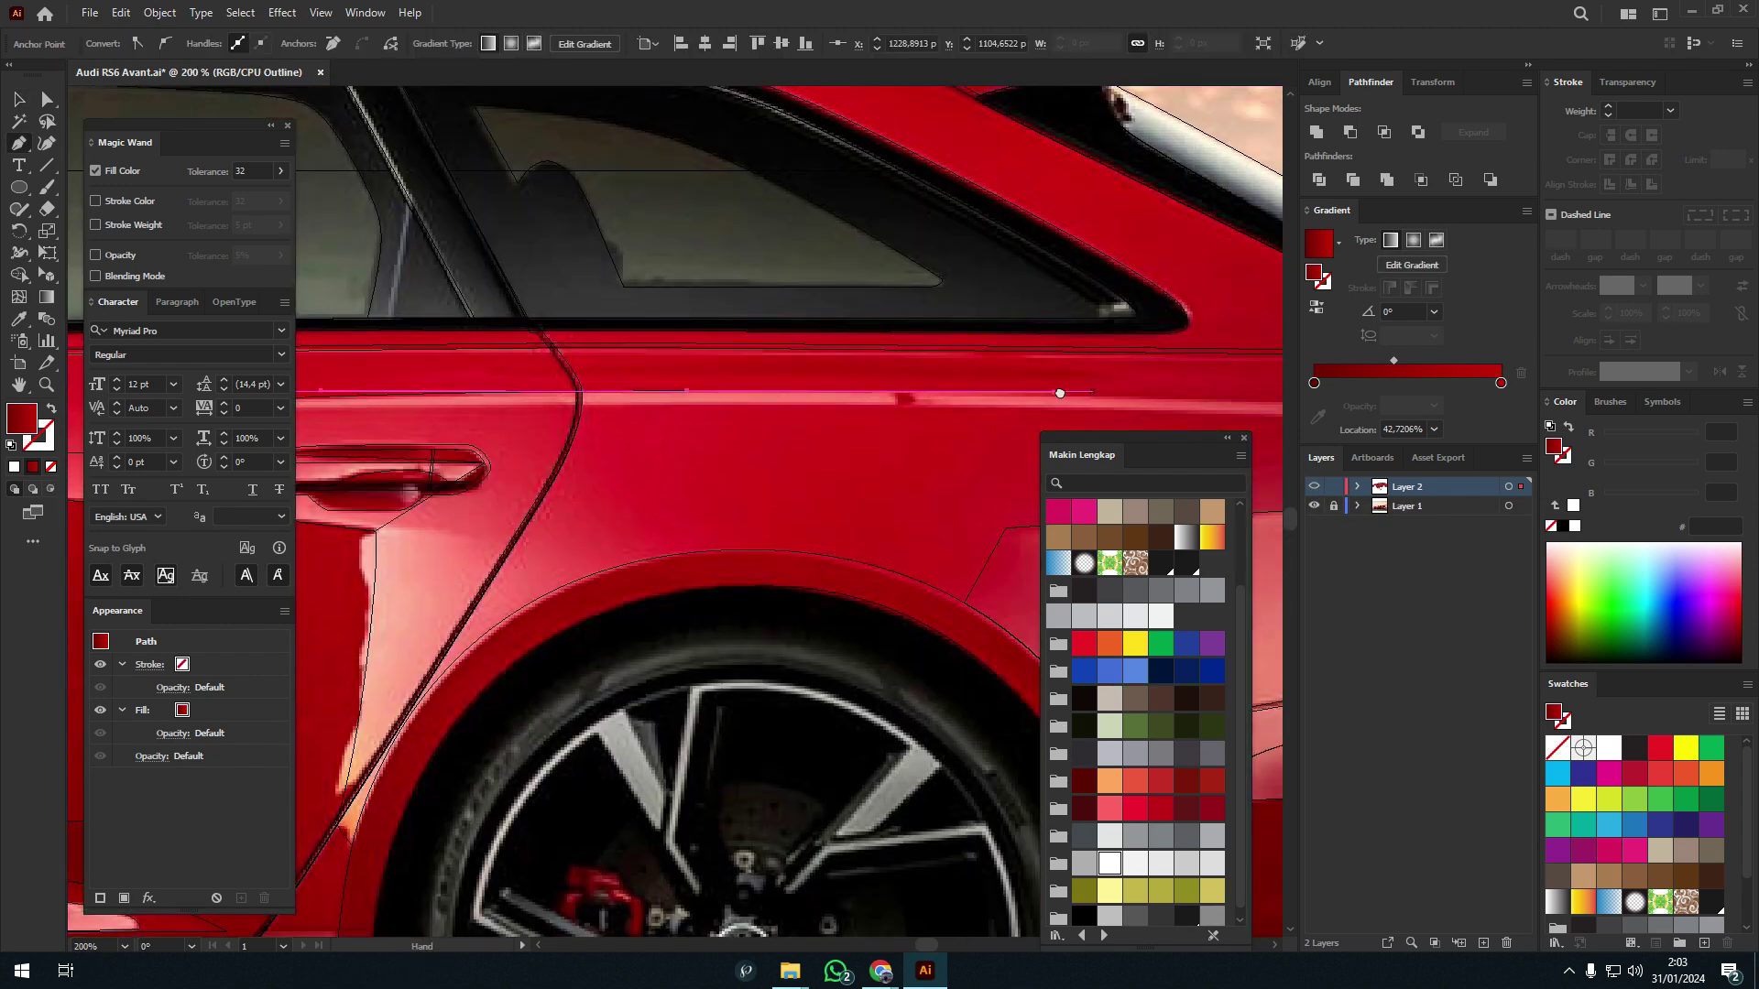
mouse_move(1053, 399)
left_mouse_down()
mouse_move(458, 403)
mouse_move(285, 370)
mouse_move(608, 354)
left_mouse_up()
scroll(458, 403, "up", 1)
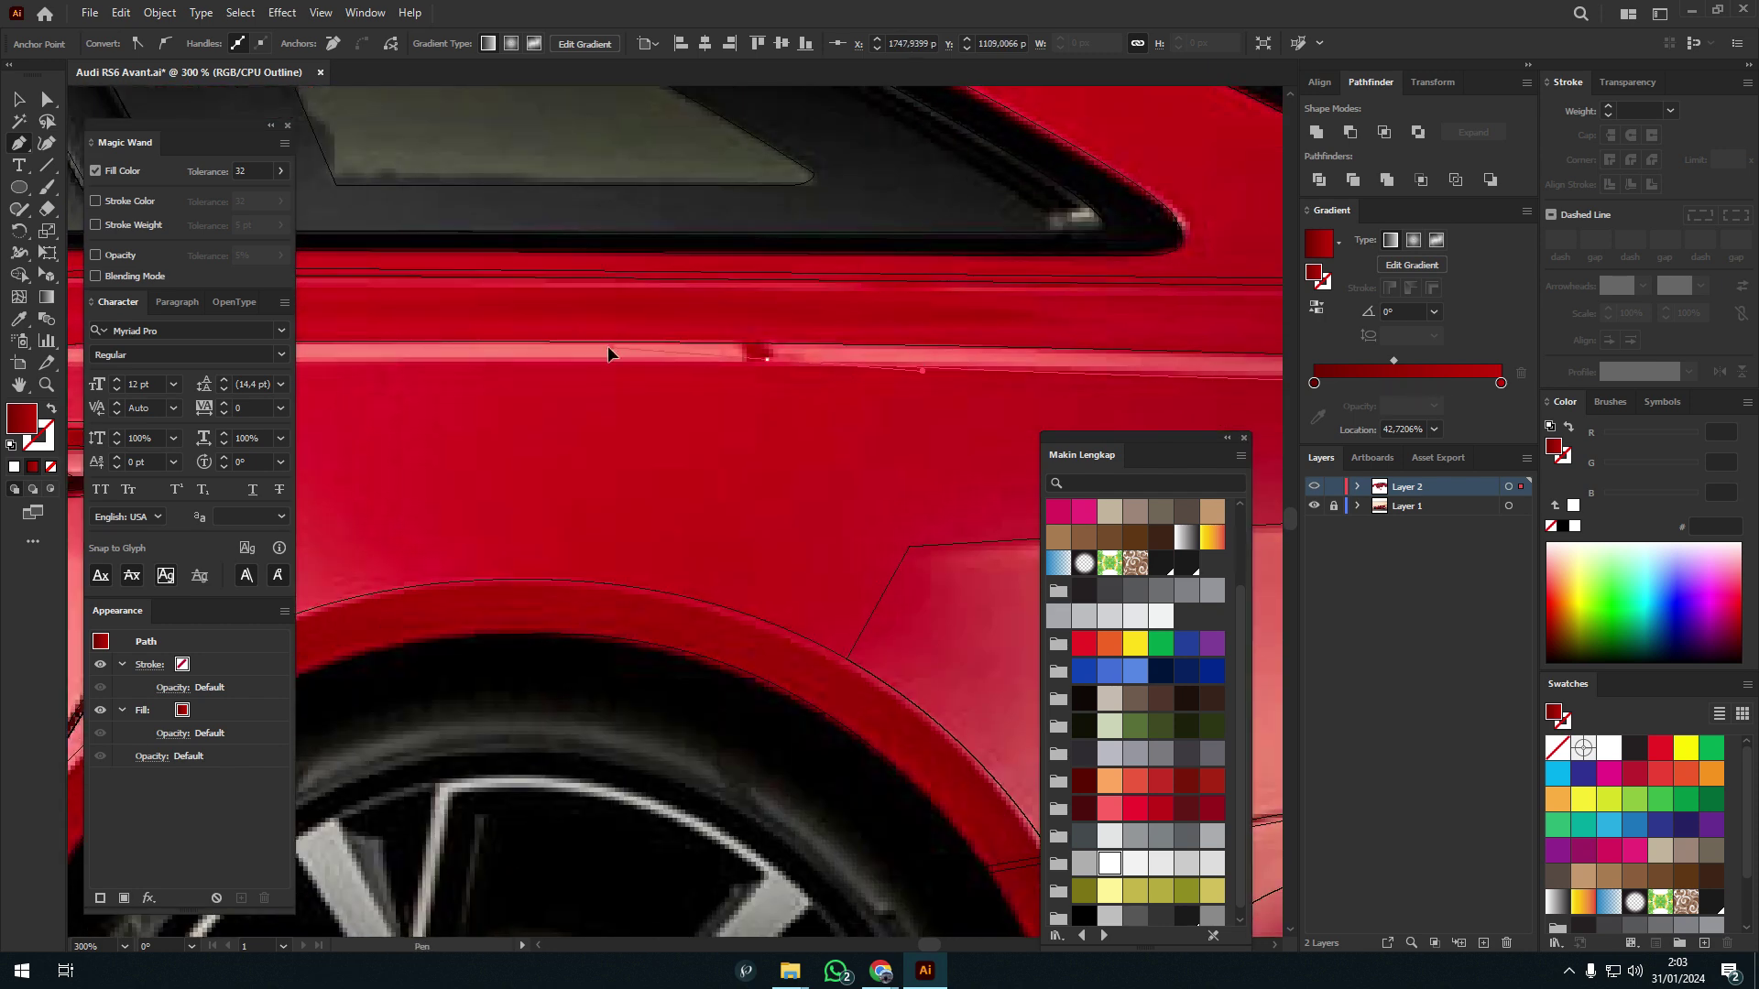
scroll(421, 357, "down", 1)
left_click_drag(758, 354, 538, 361)
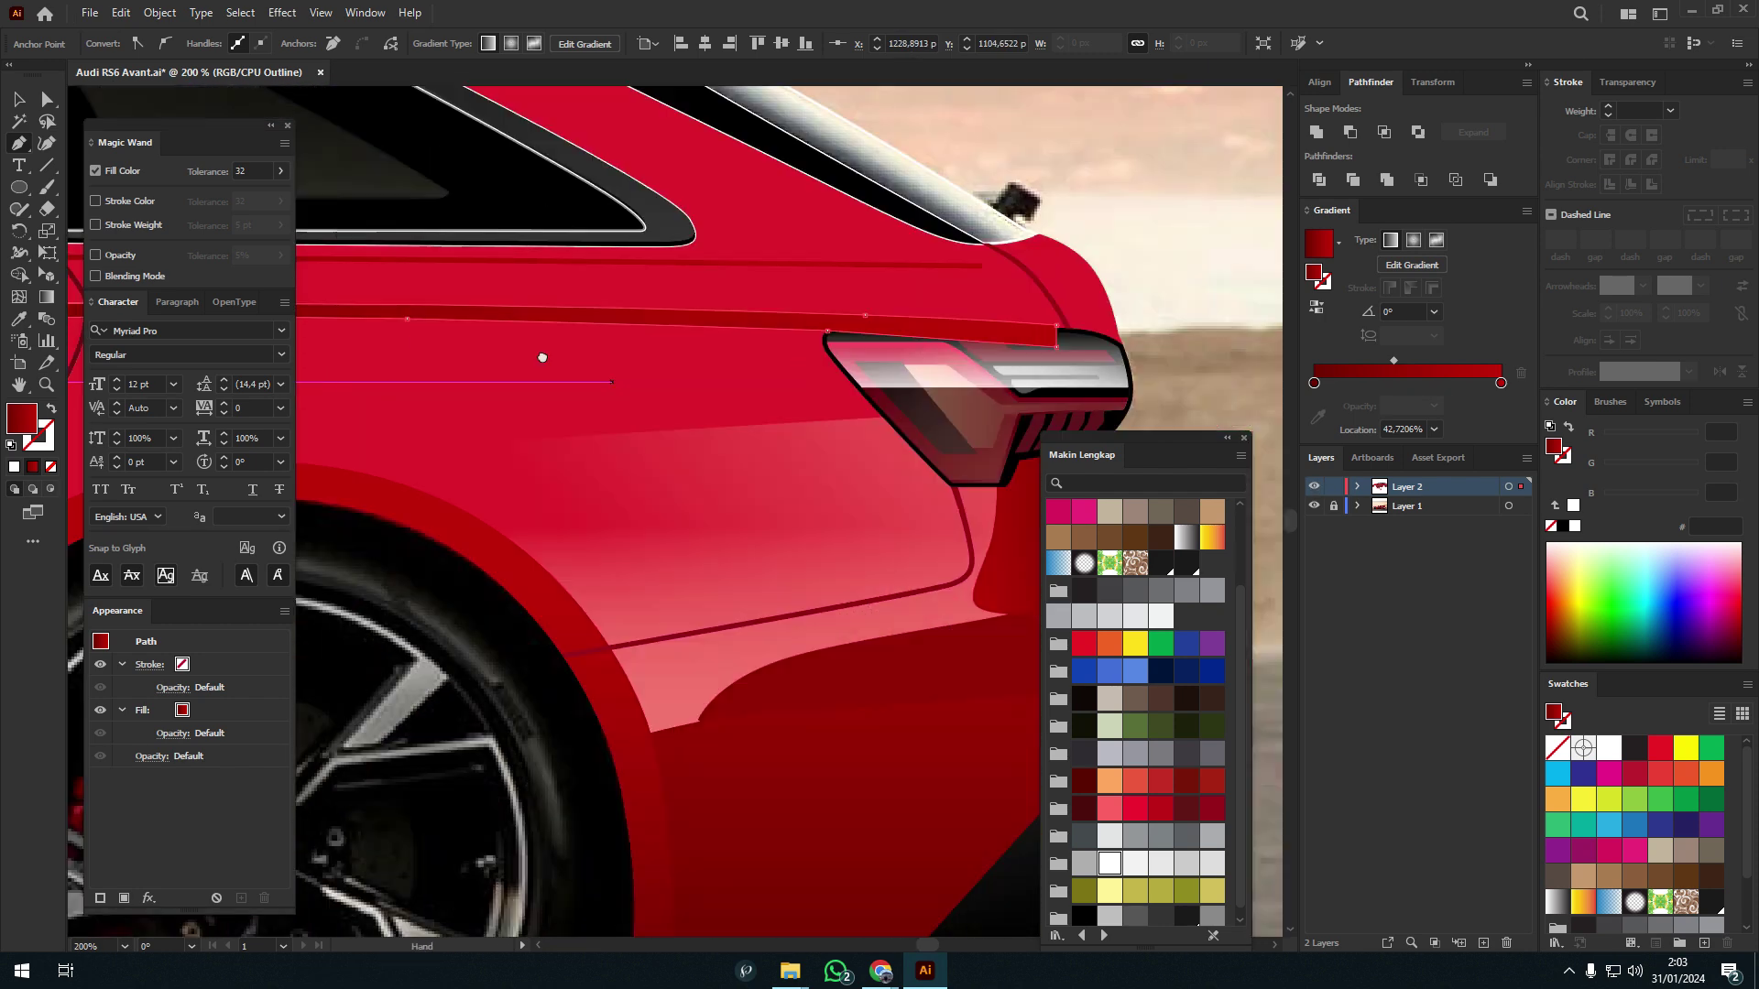
key("ctrl+y")
key("v")
- Fill the crease highlight with a pink gradient and set one gradient stop to 50% opacity
left_click(1120, 319)
left_click(1201, 224)
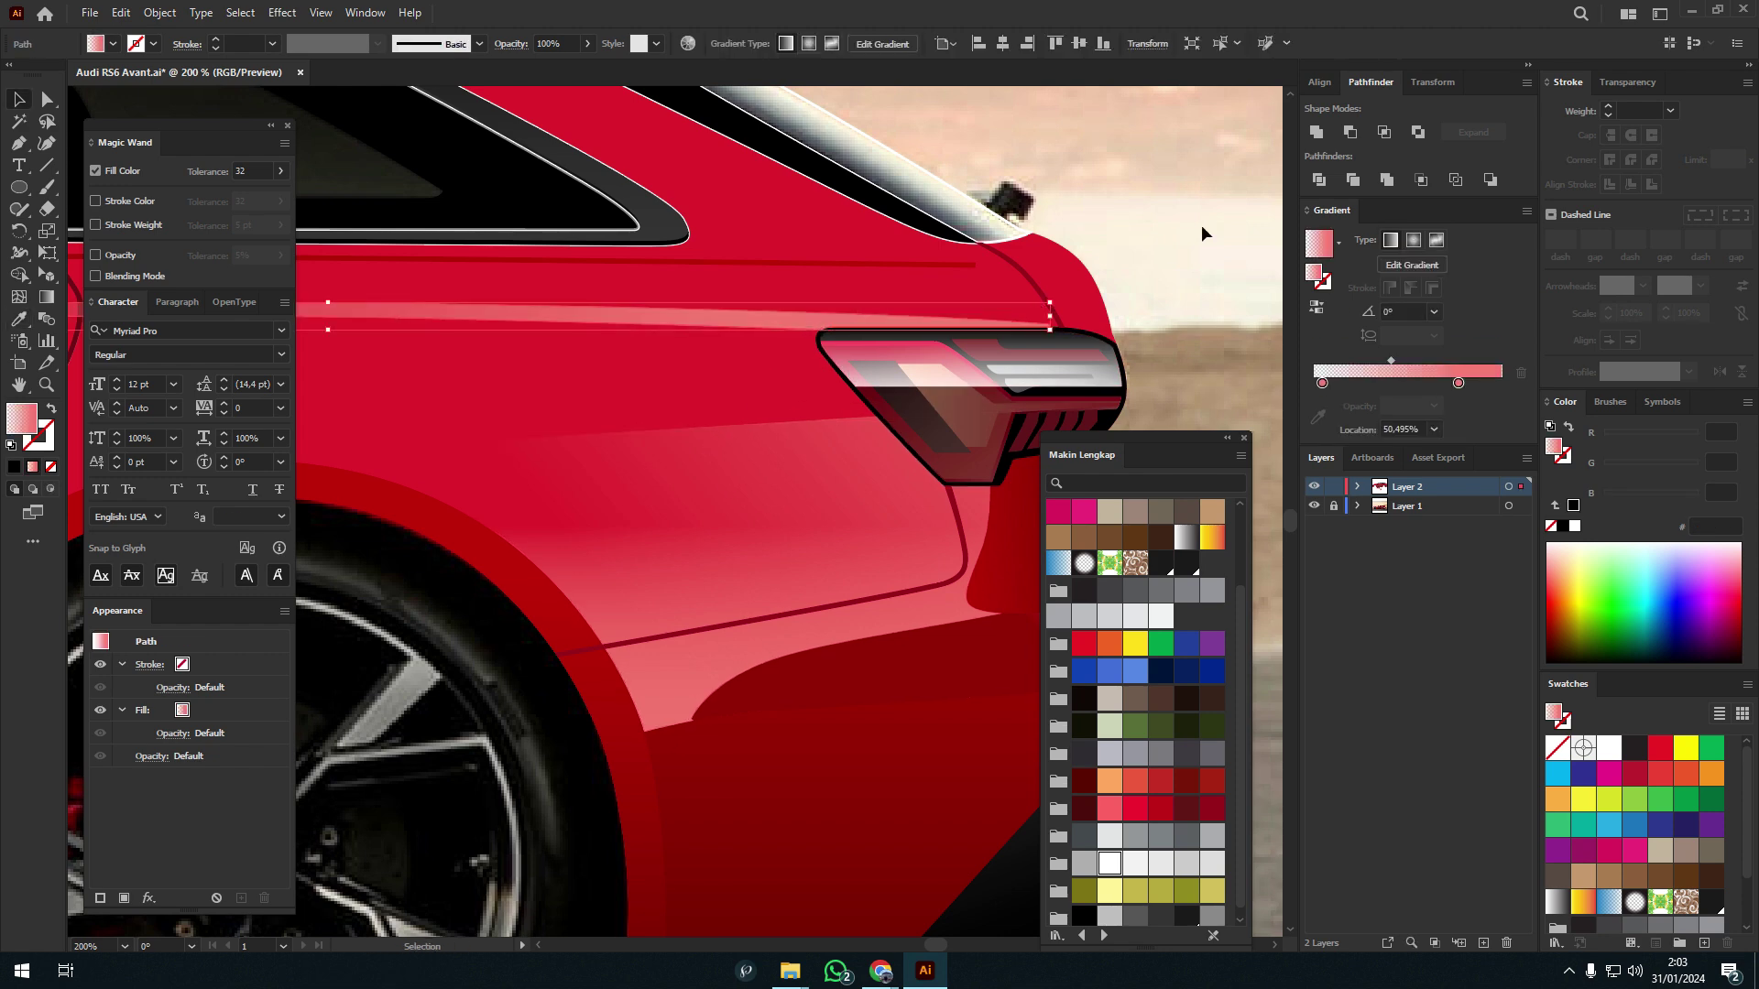
key("ctrl+minus")
left_click(1054, 355)
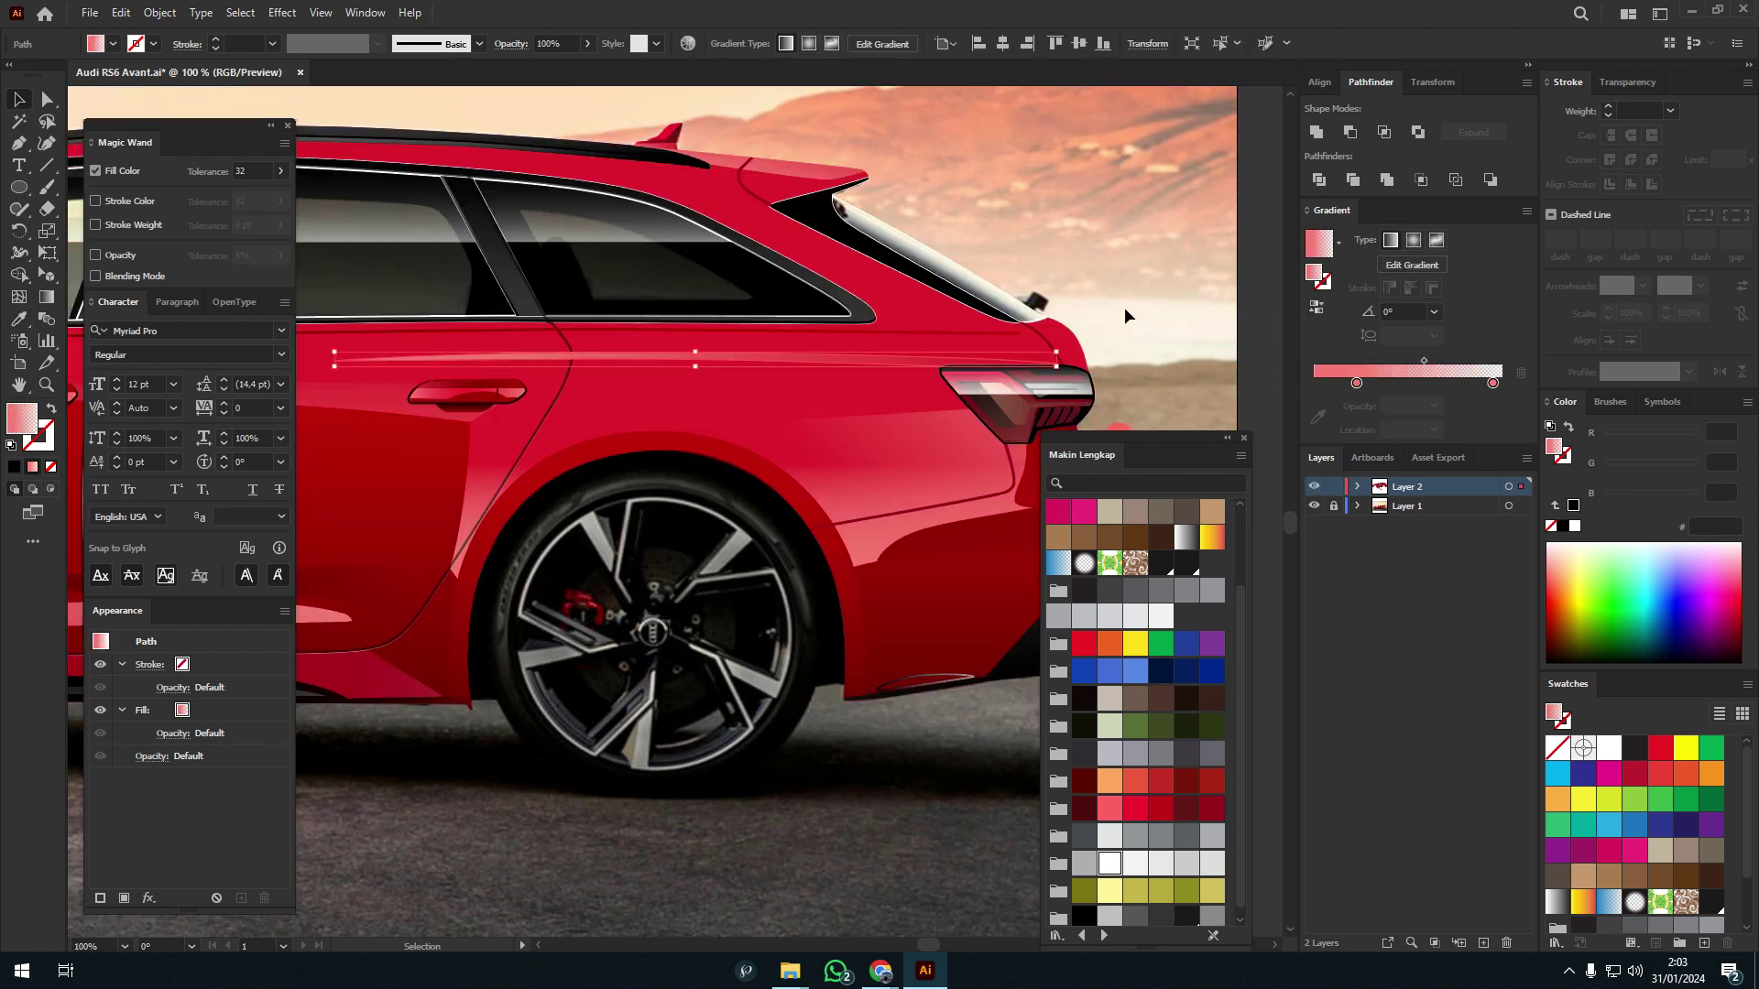
left_click_drag(1053, 355, 1177, 351)
left_click(1379, 383)
type("50")
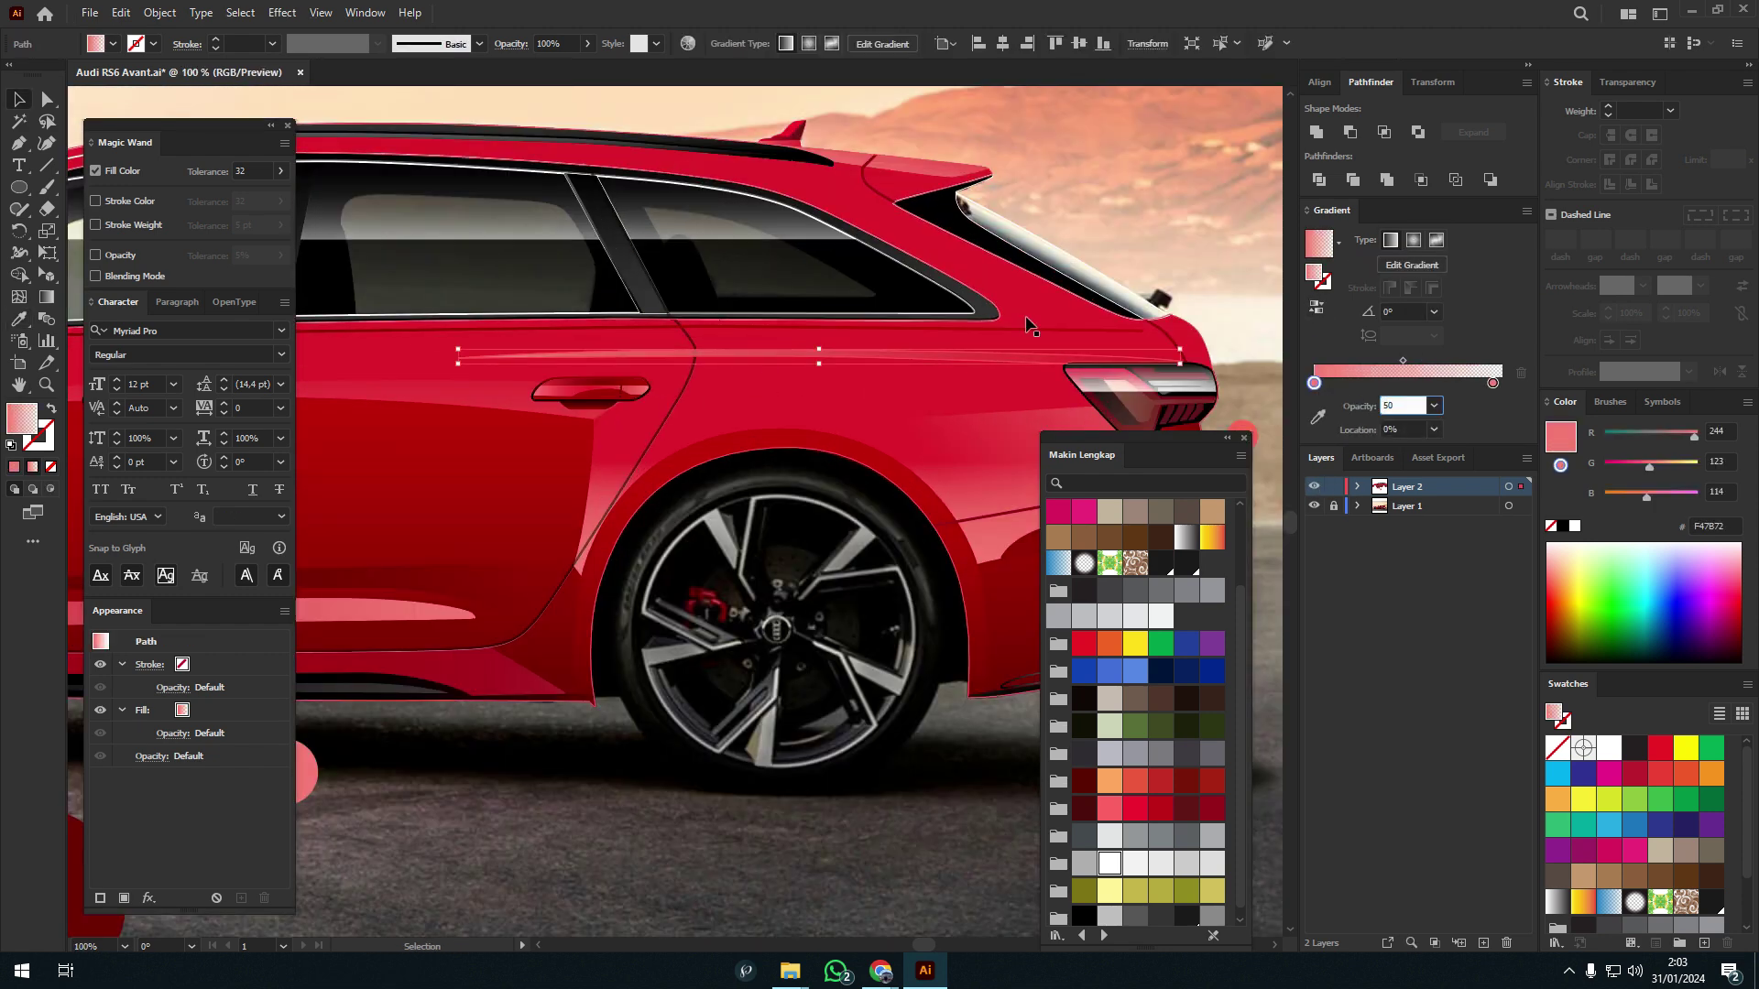
key("Return")
key("a")
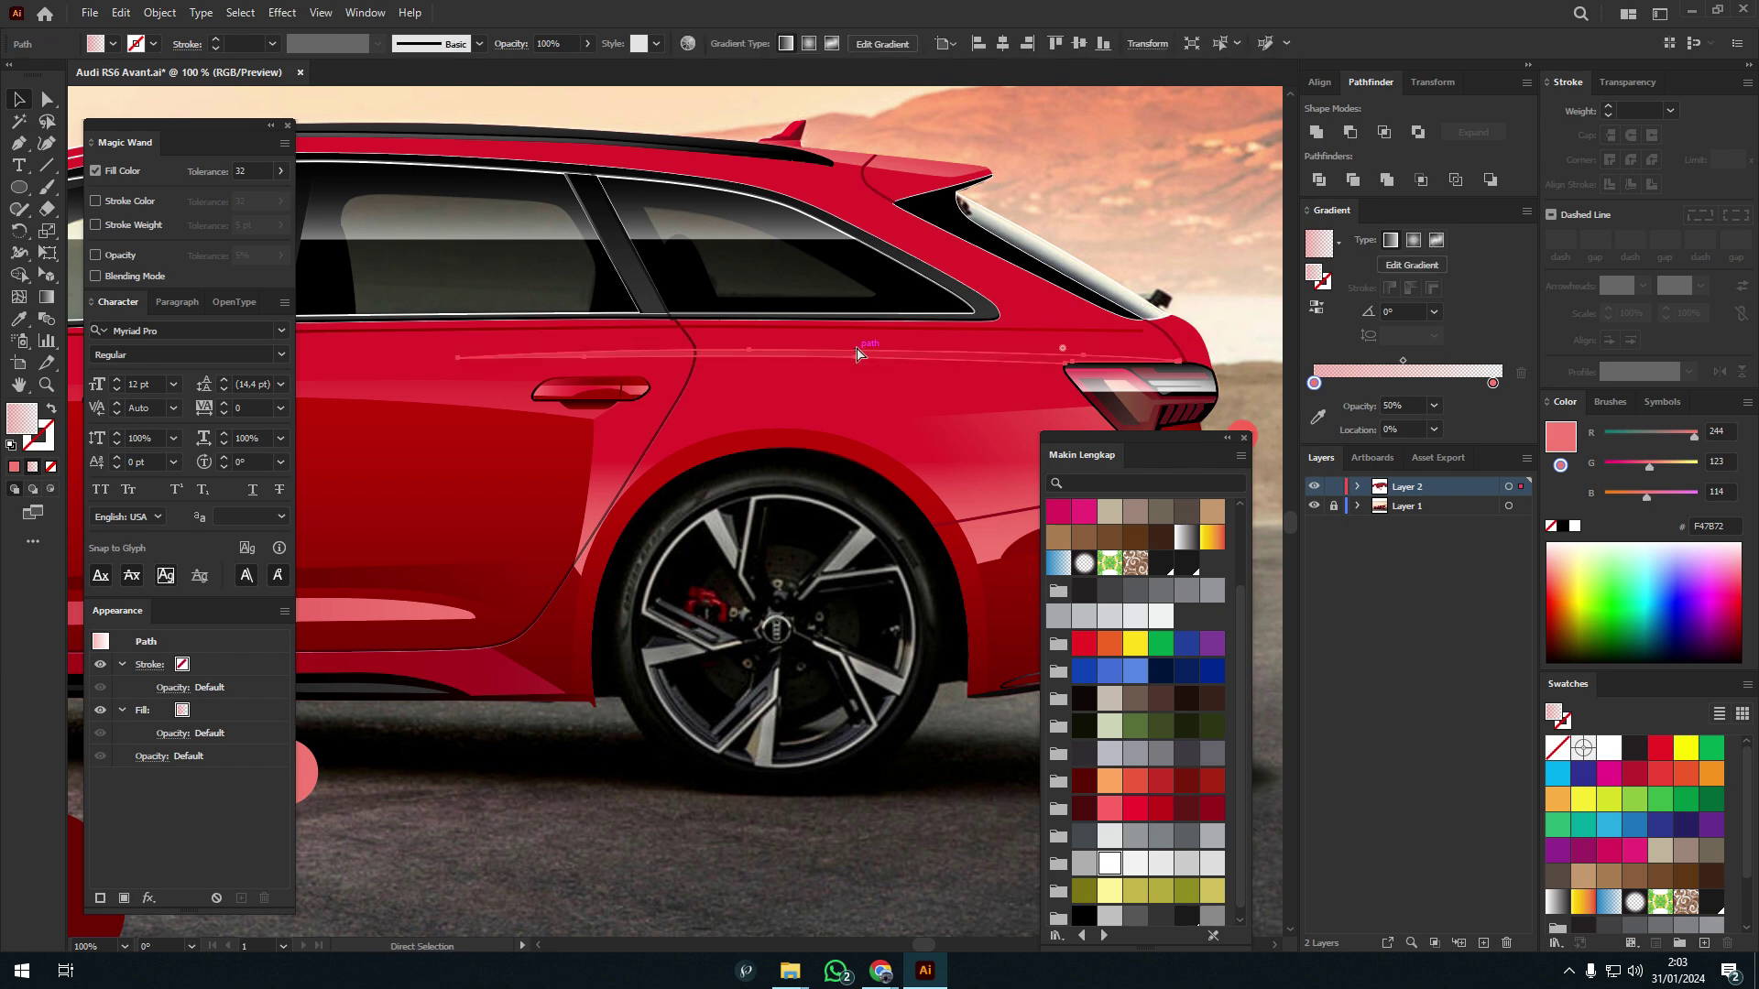
- Deselect the highlight and switch to outline view to inspect the side windows
key("ctrl+shift+a")
scroll(674, 513, "down", 3)
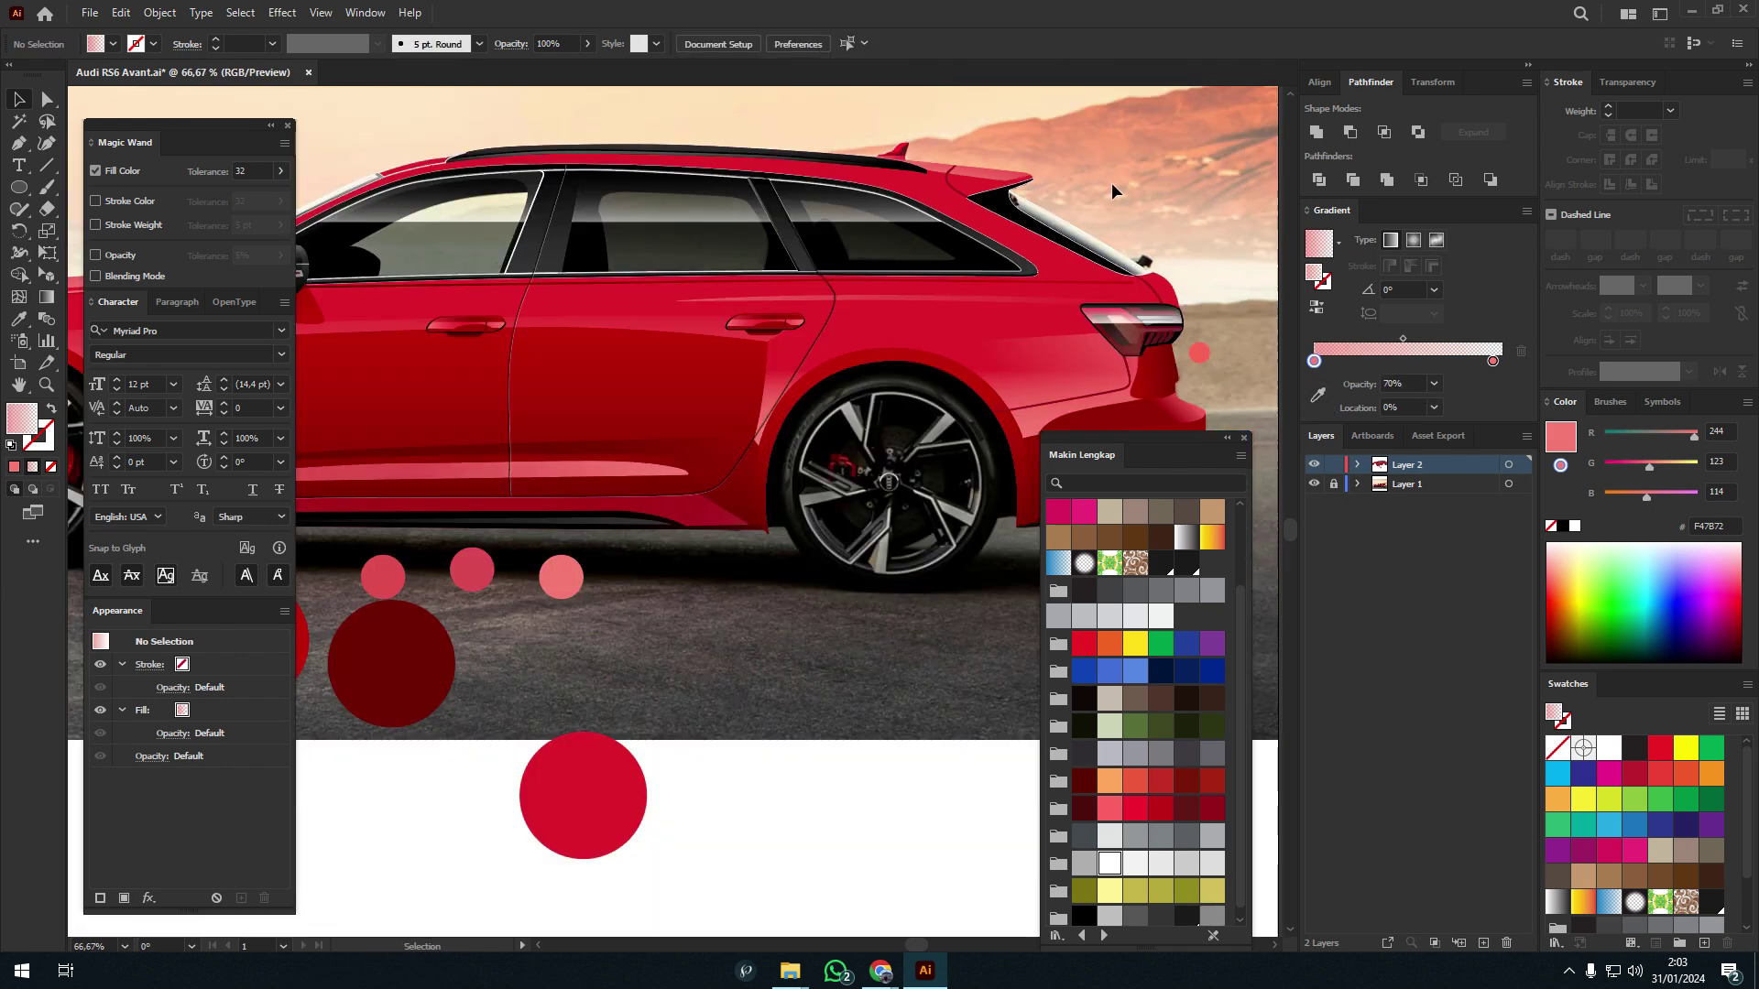
scroll(674, 513, "up", 5)
key("l")
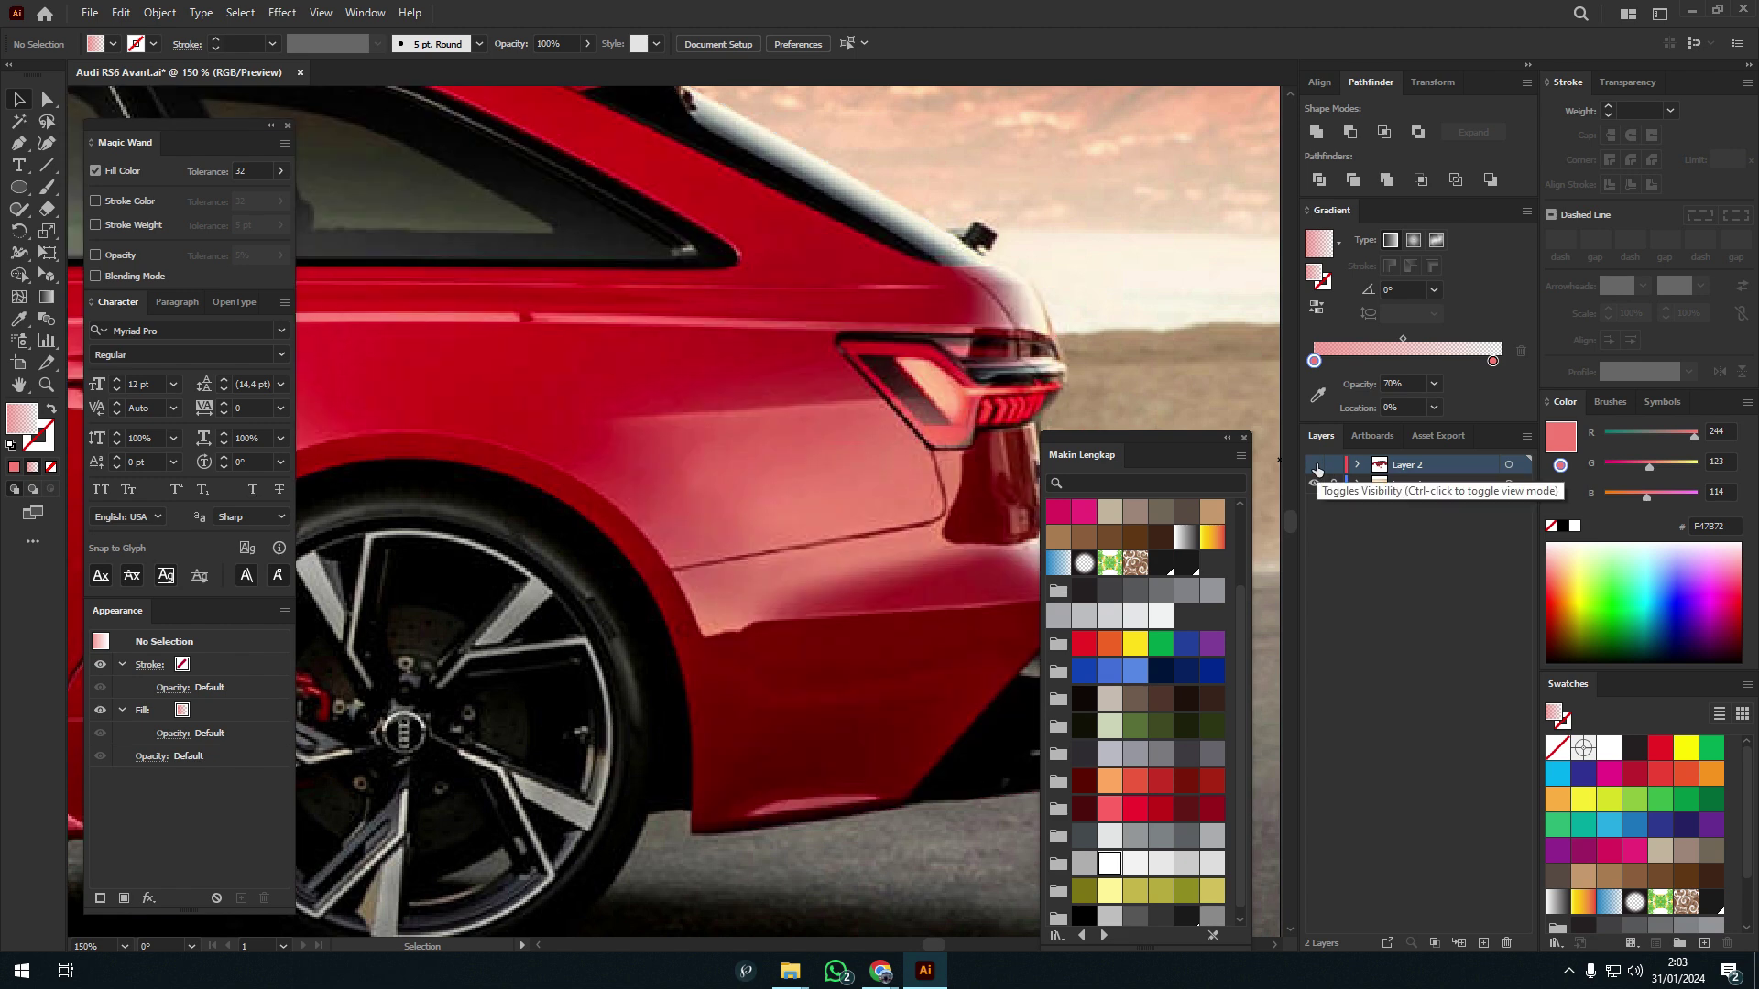
scroll(678, 630, "up", 3)
scroll(679, 629, "up", 2)
key("ctrl+y")
key("ctrl+y")
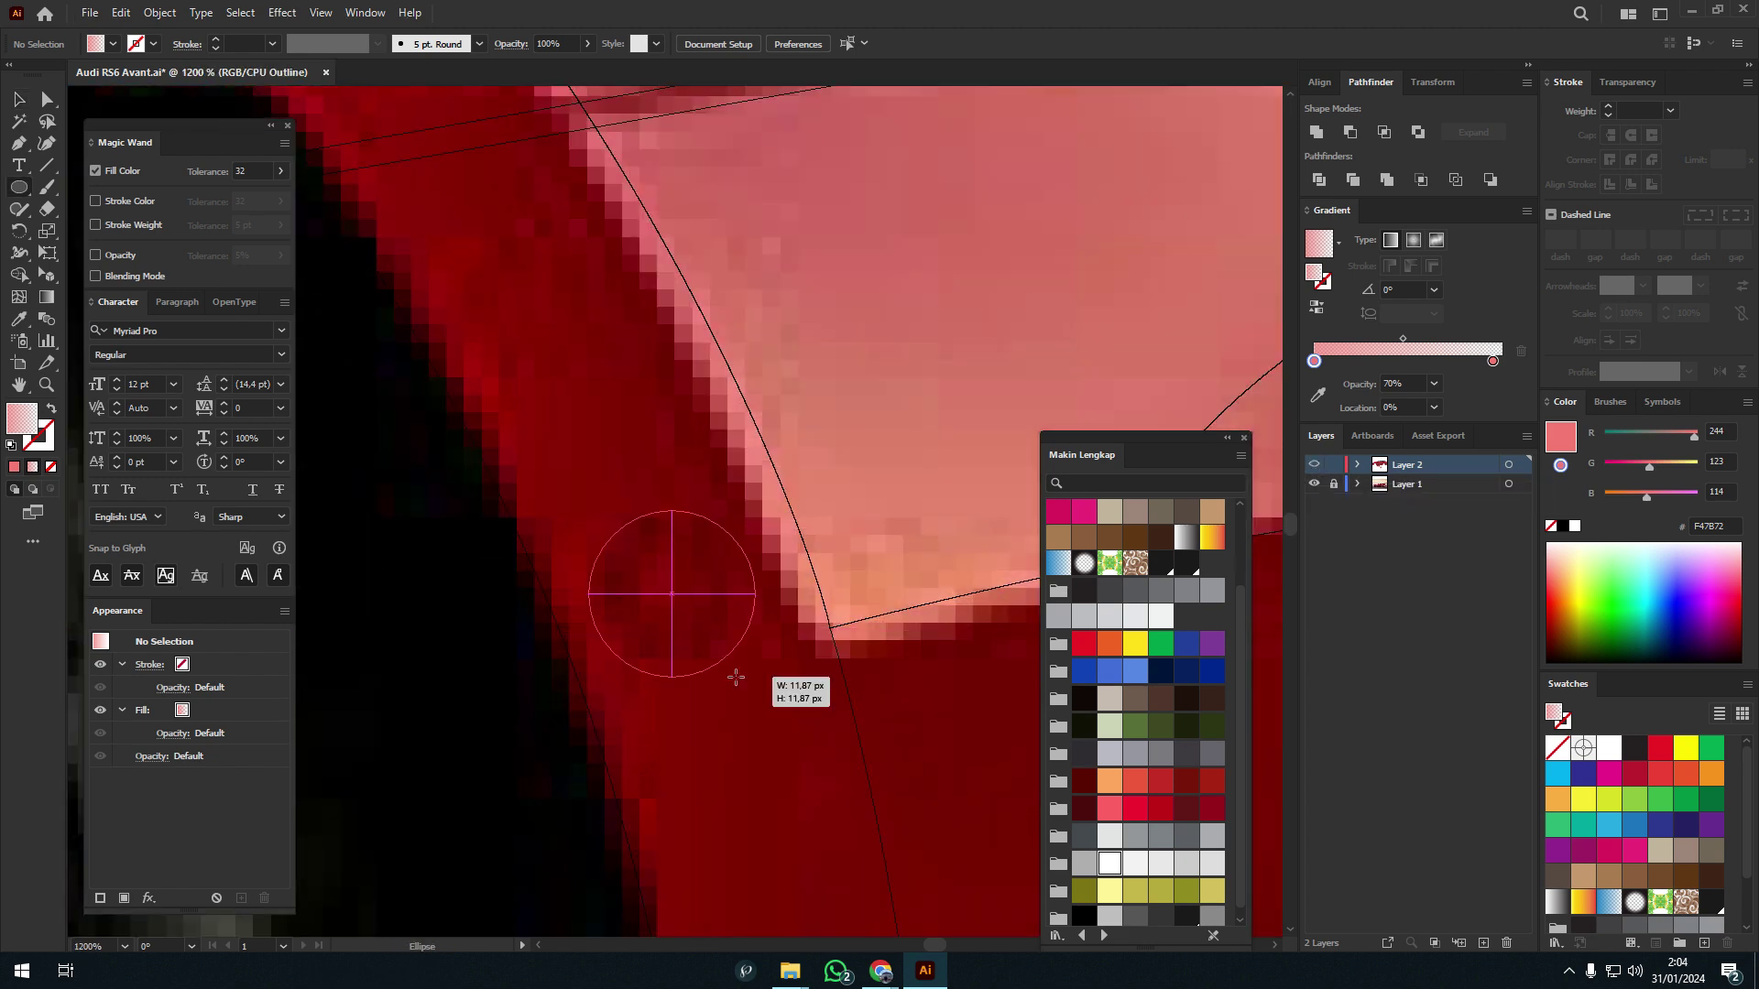
scroll(678, 630, "down", 5)
scroll(591, 653, "down", 4)
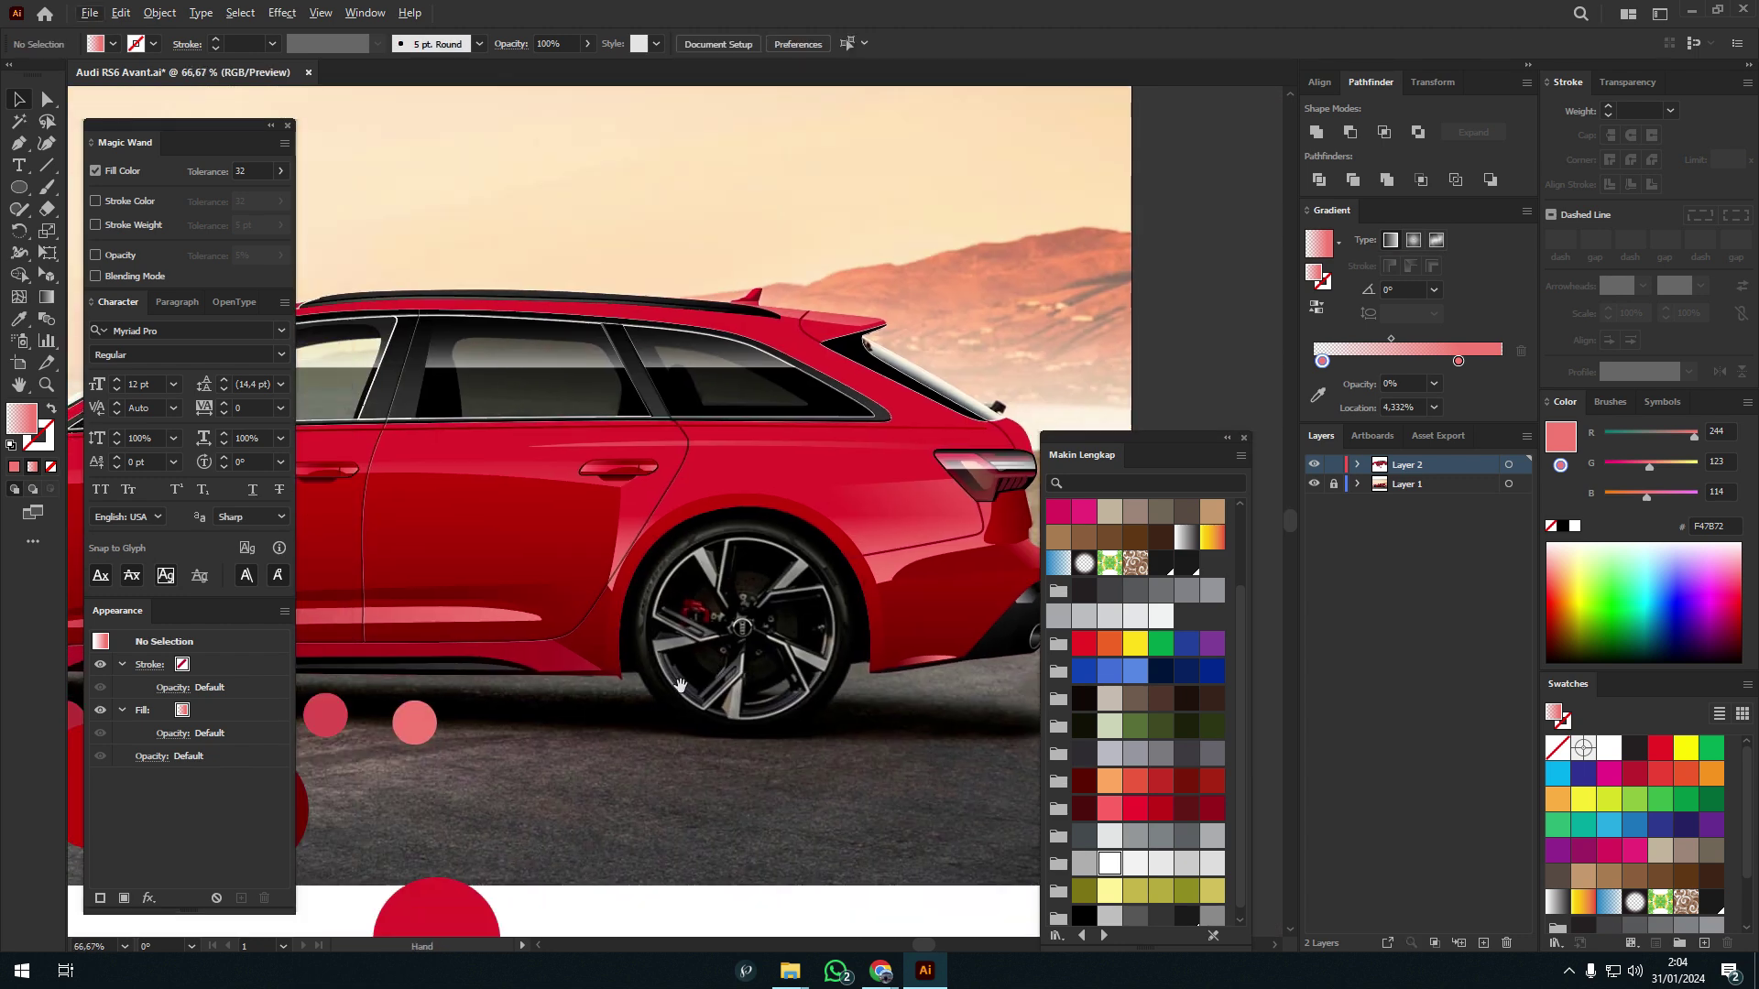
scroll(681, 686, "down", 1)
scroll(841, 499, "up", 2)
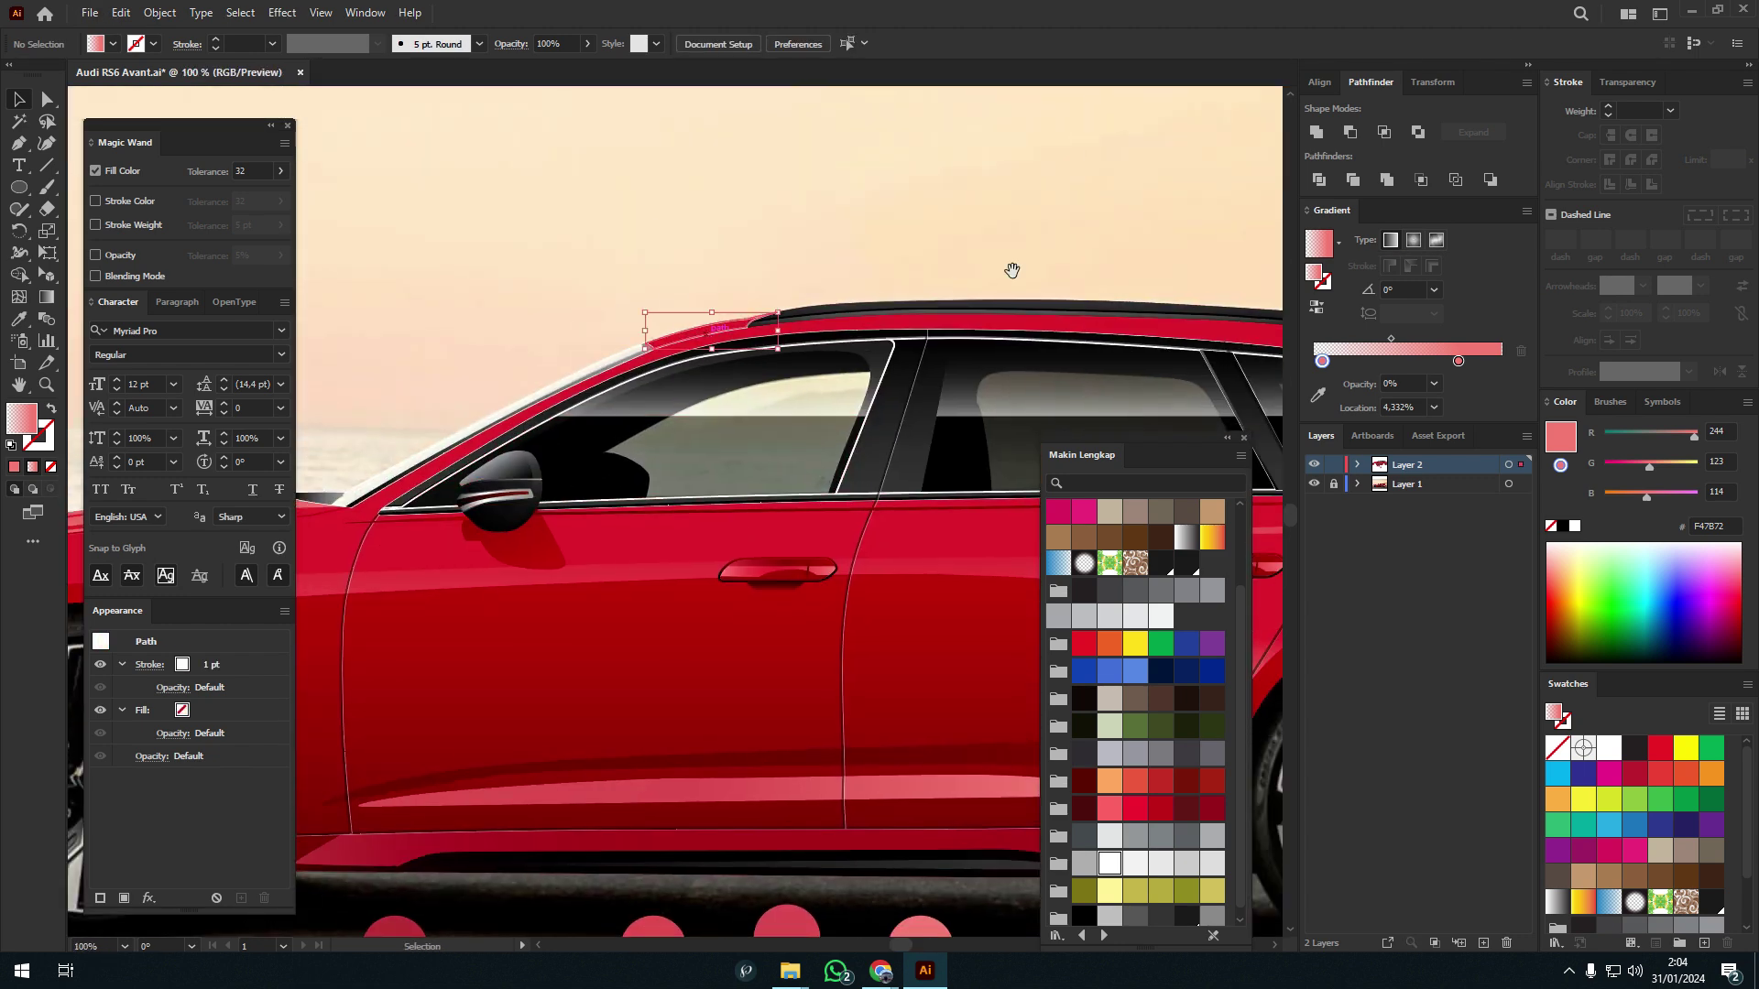
scroll(1012, 271, "down", 1)
scroll(690, 353, "up", 1)
scroll(522, 353, "down", 2)
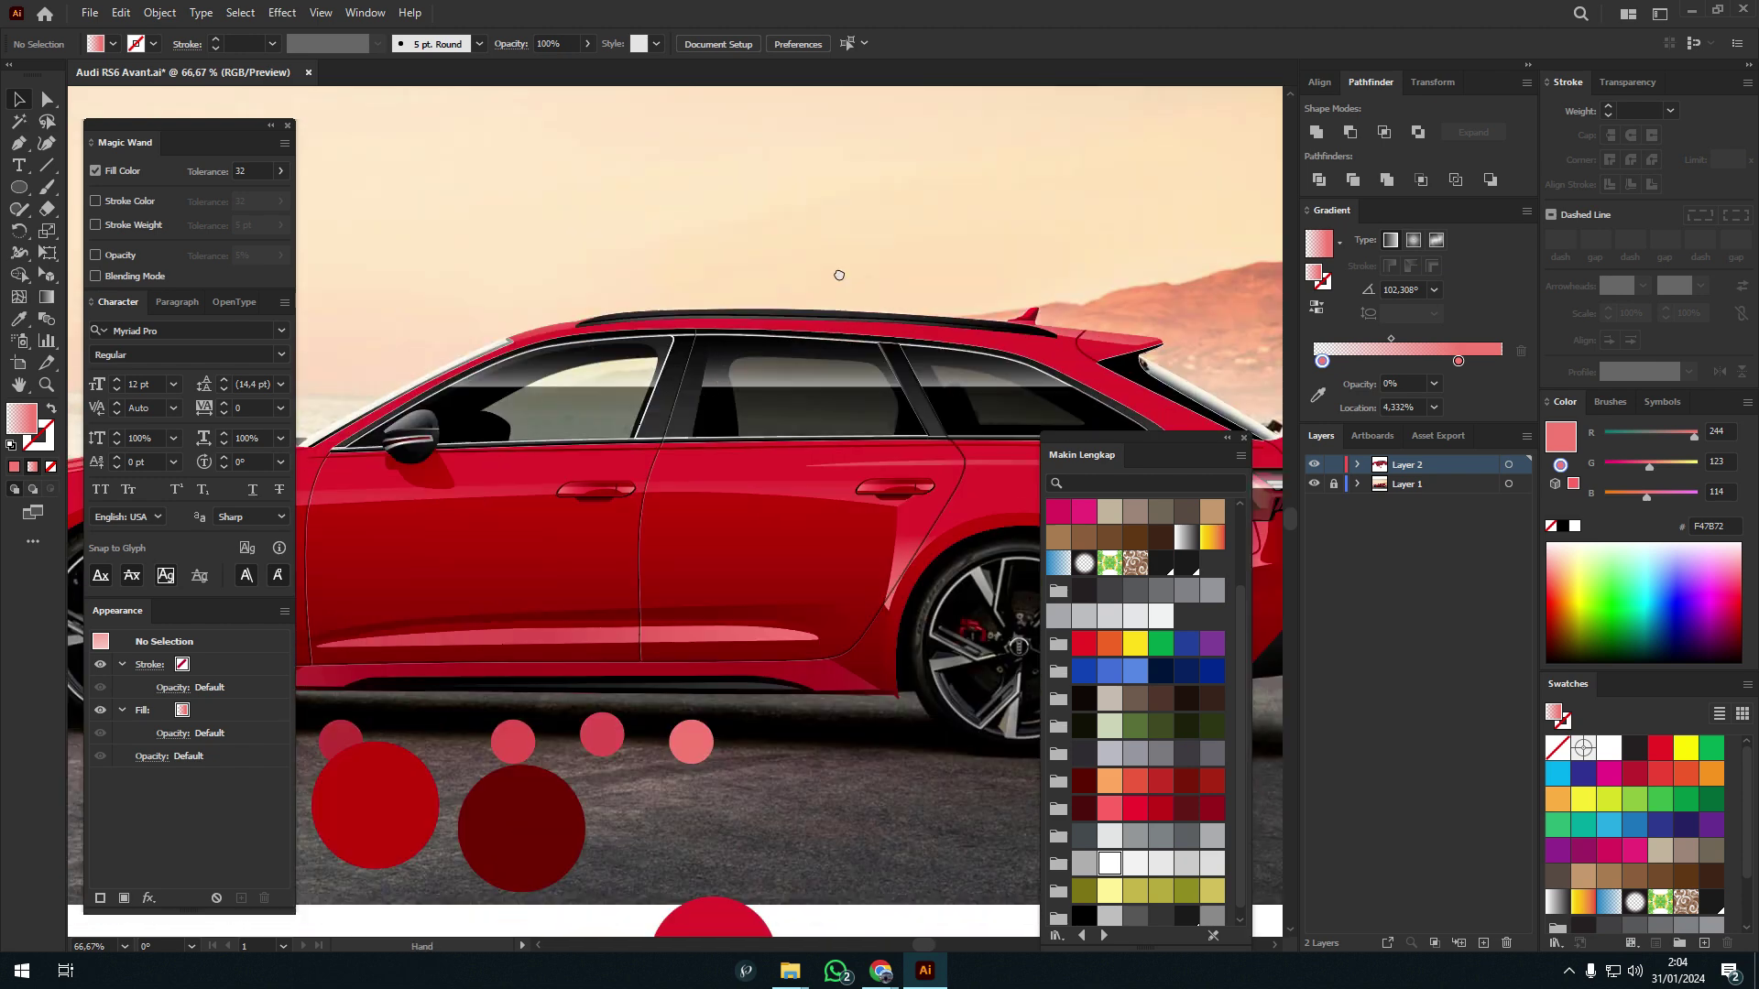
scroll(839, 275, "up", 3)
- Adjust the front window and rear quarter window glass gradients with the Gradient tool
key("g")
left_click(661, 414)
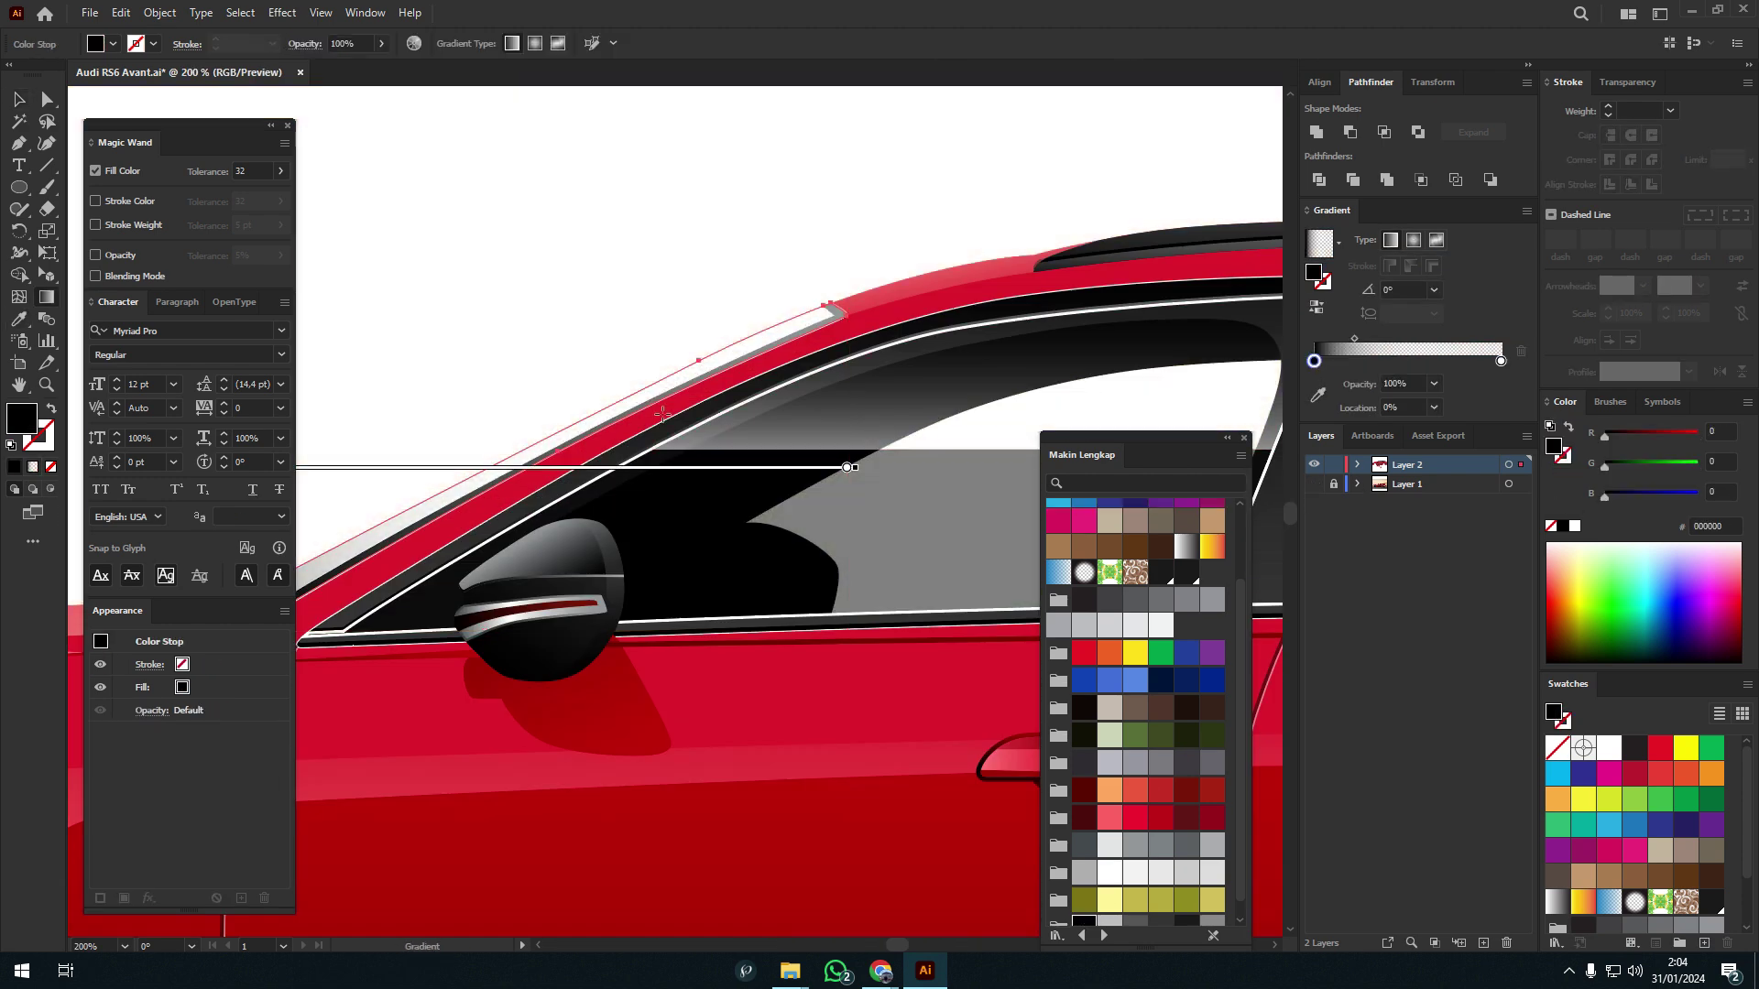
scroll(611, 516, "down", 2)
scroll(824, 458, "up", 1)
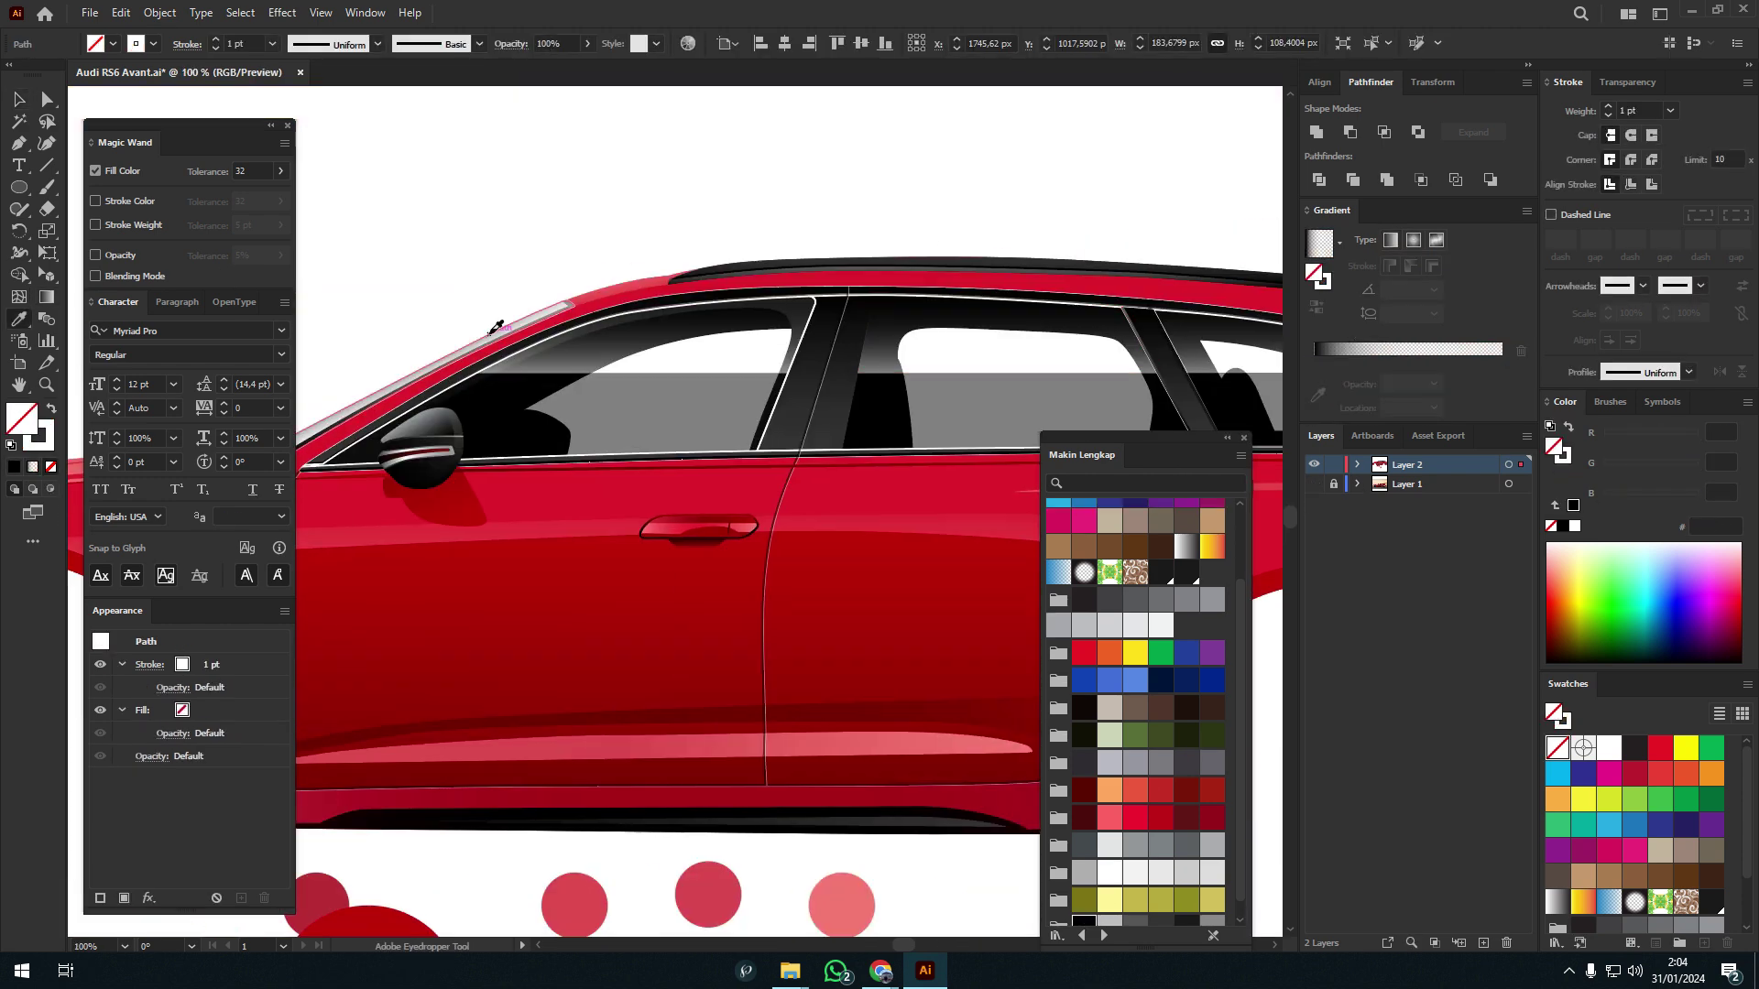
left_click_drag(892, 354, 838, 472)
- Select the stray thin line above the car and delete it
key("ctrl+shift+a")
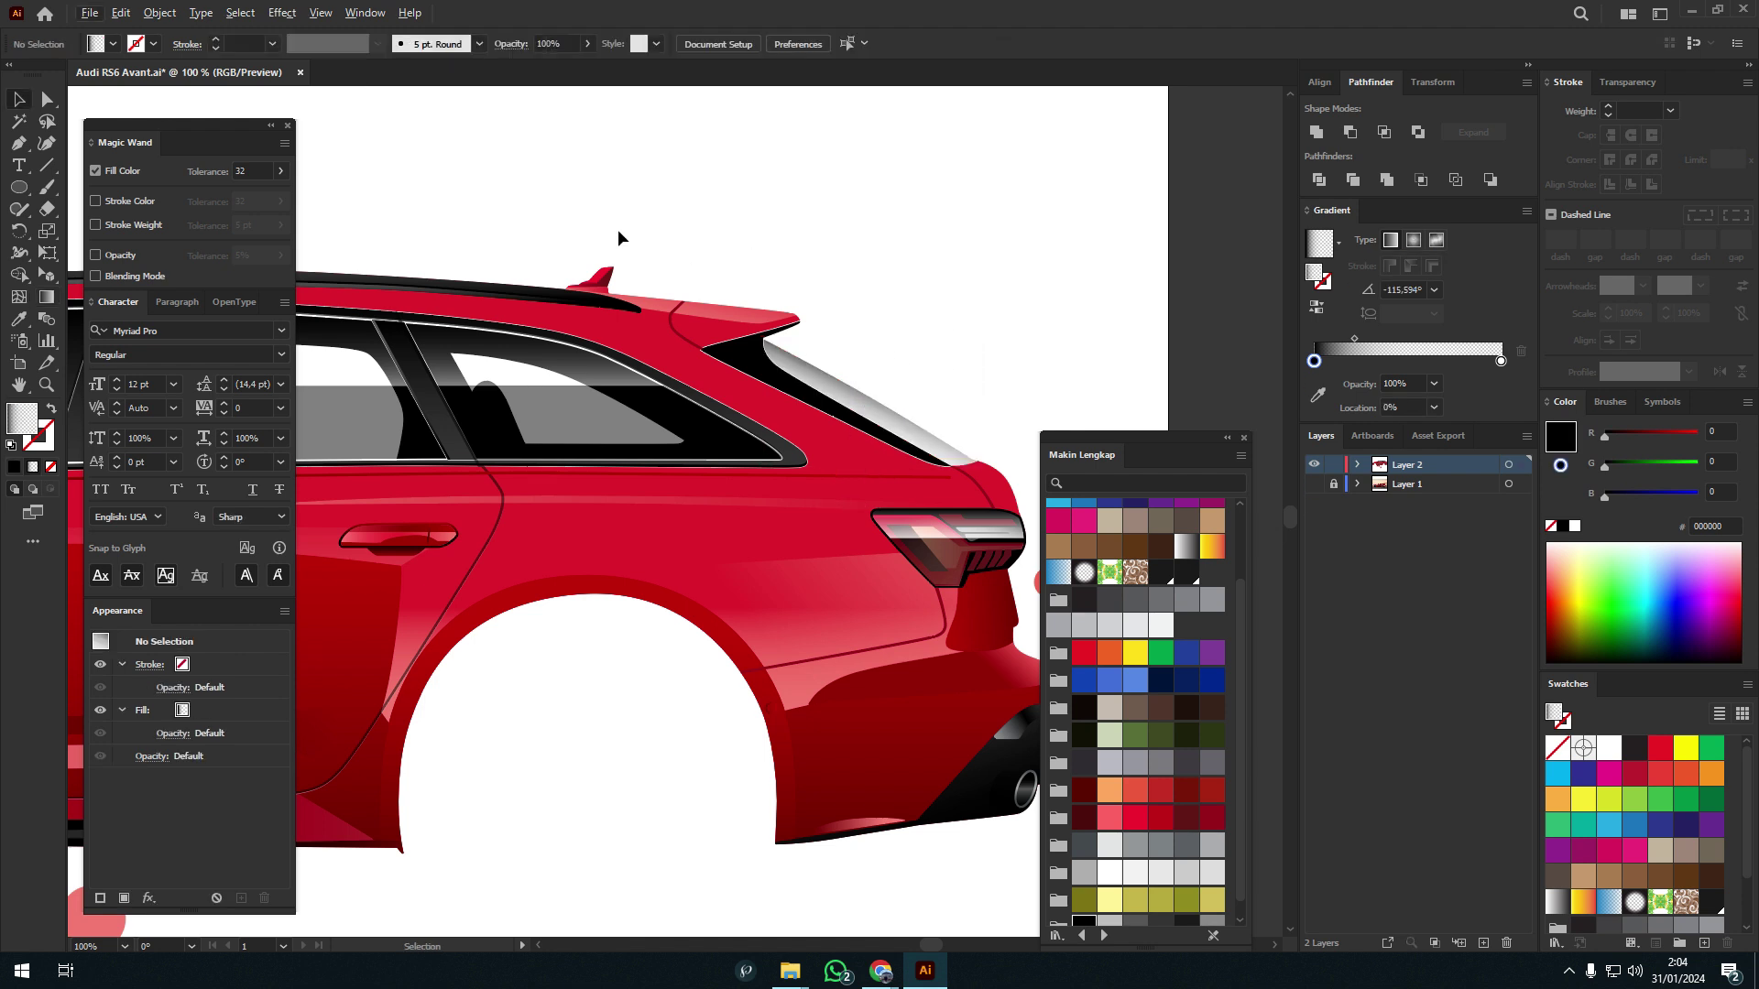
left_click_drag(408, 146, 559, 219)
key("y")
key("v")
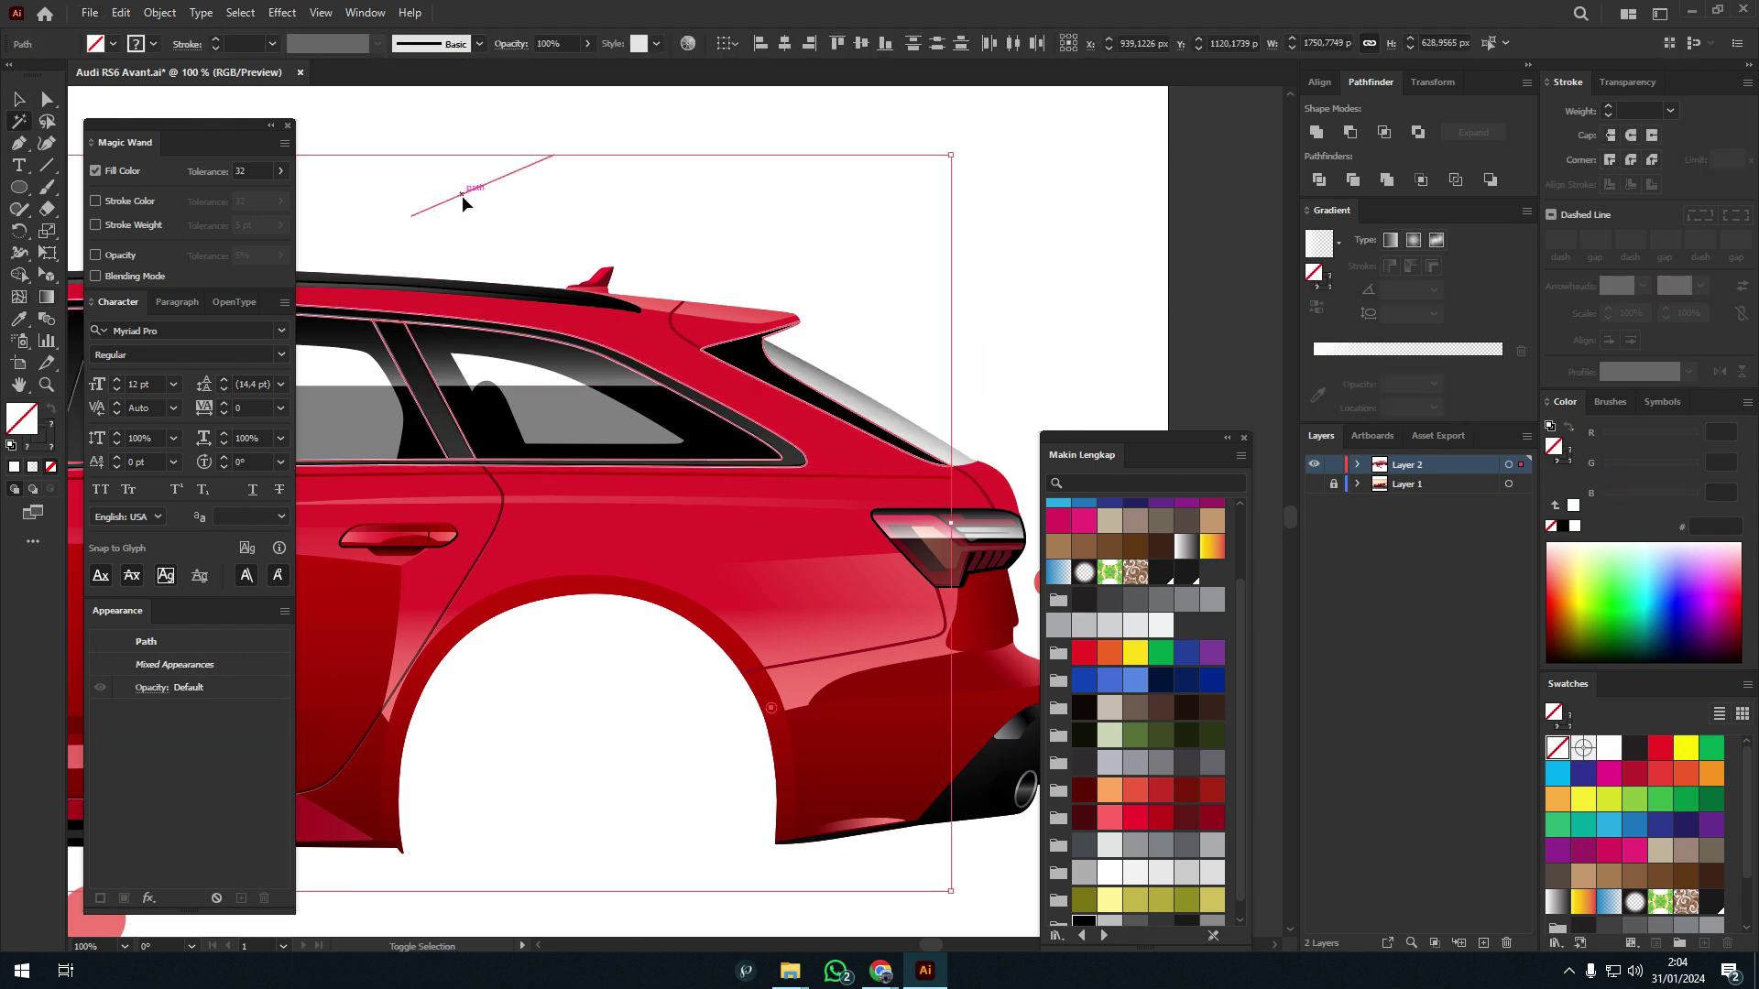
key("Delete")
- Move a window trim line up and to the right
scroll(772, 421, "up", 2)
left_click_drag(697, 428, 776, 353)
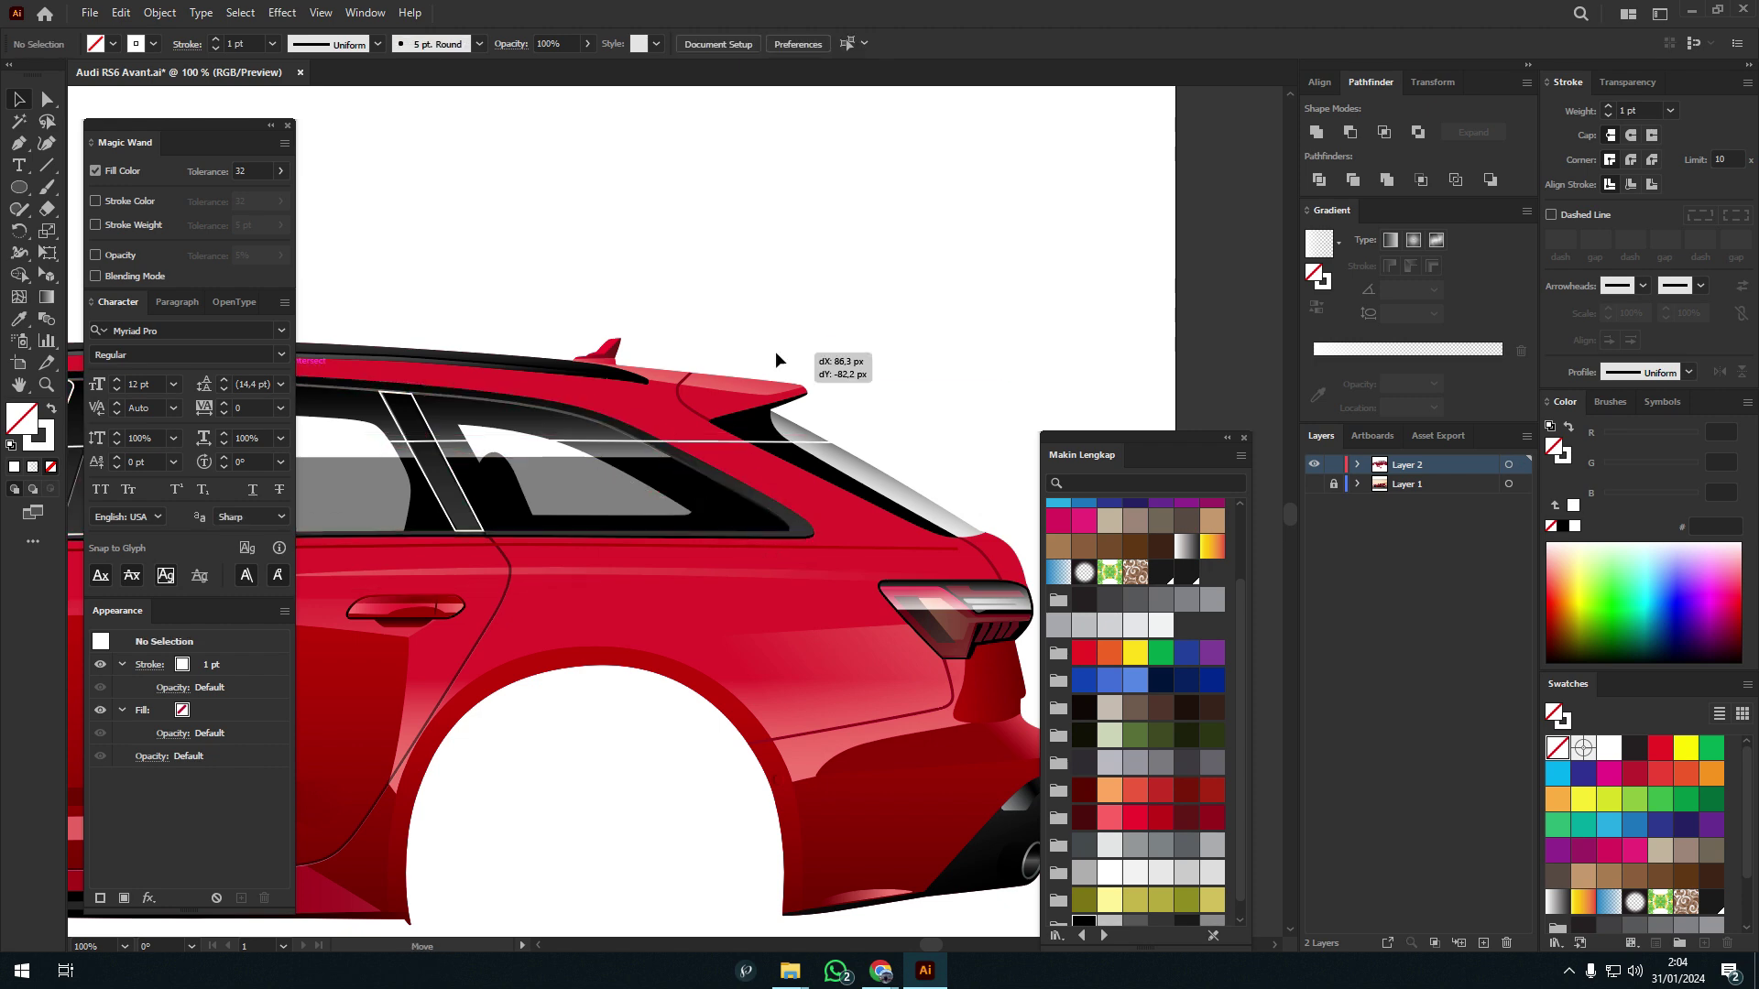
scroll(447, 513, "left", 5)
scroll(613, 609, "left", 3)
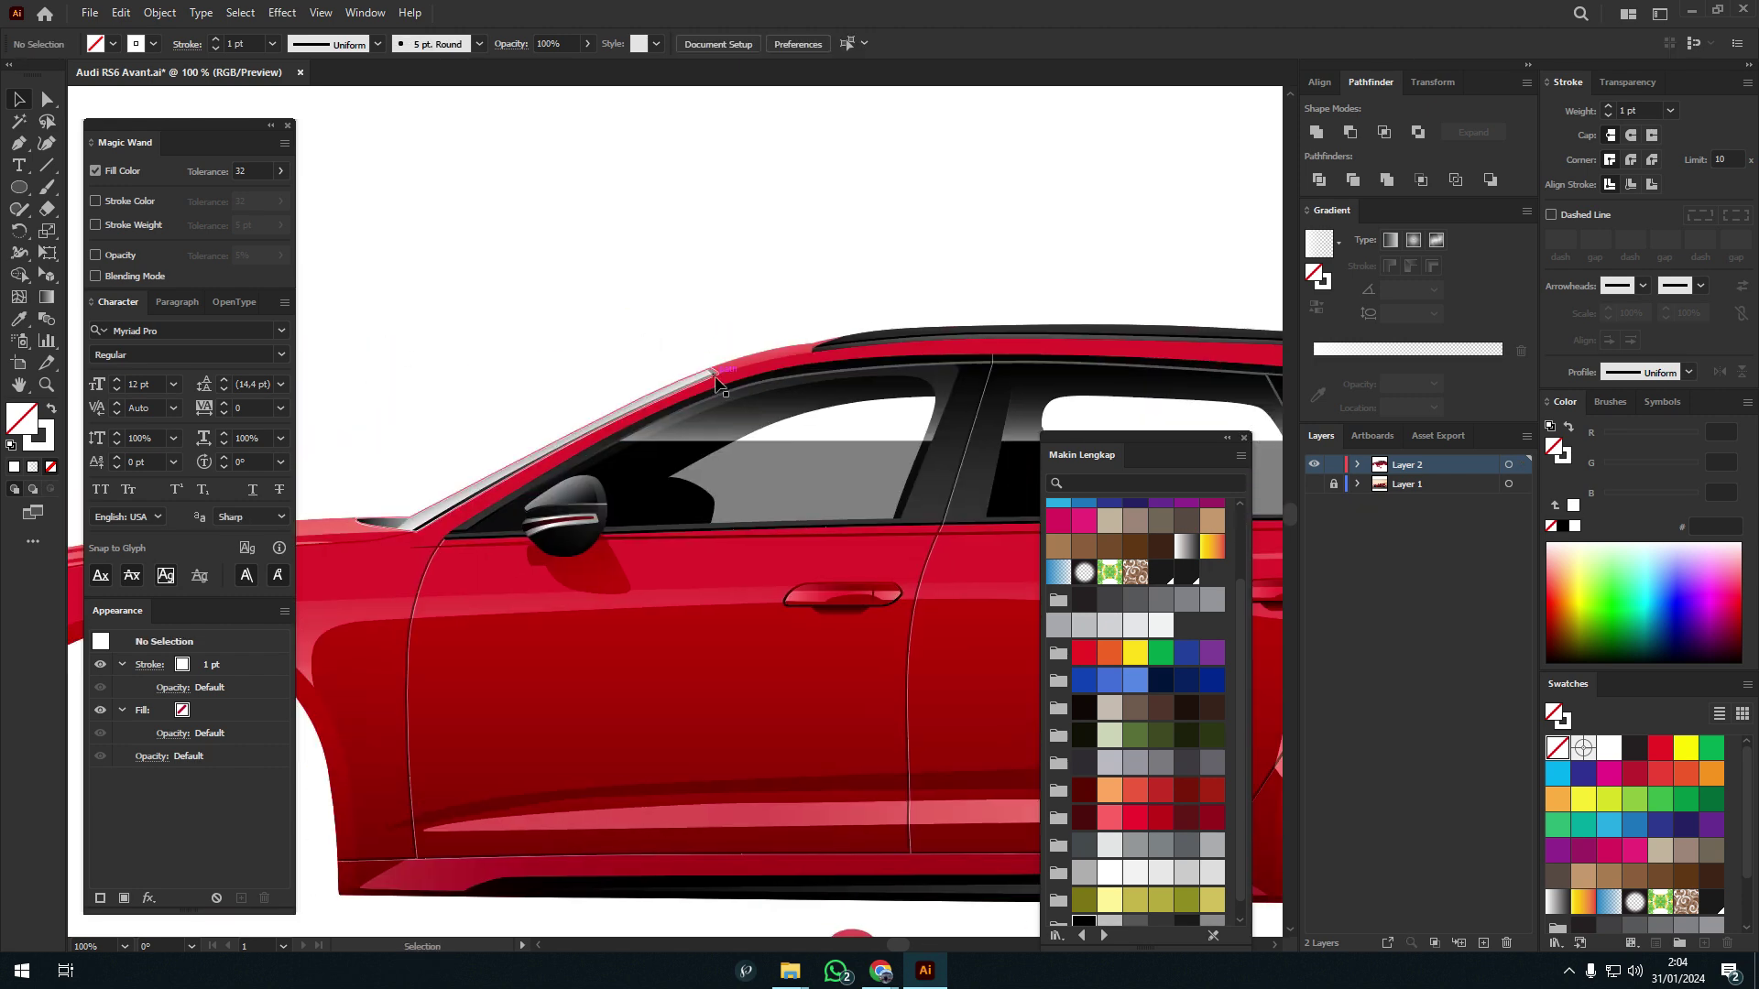
scroll(609, 348, "down", 1, "alt")
scroll(705, 332, "down", 1, "alt")
scroll(852, 439, "down", 1, "alt")
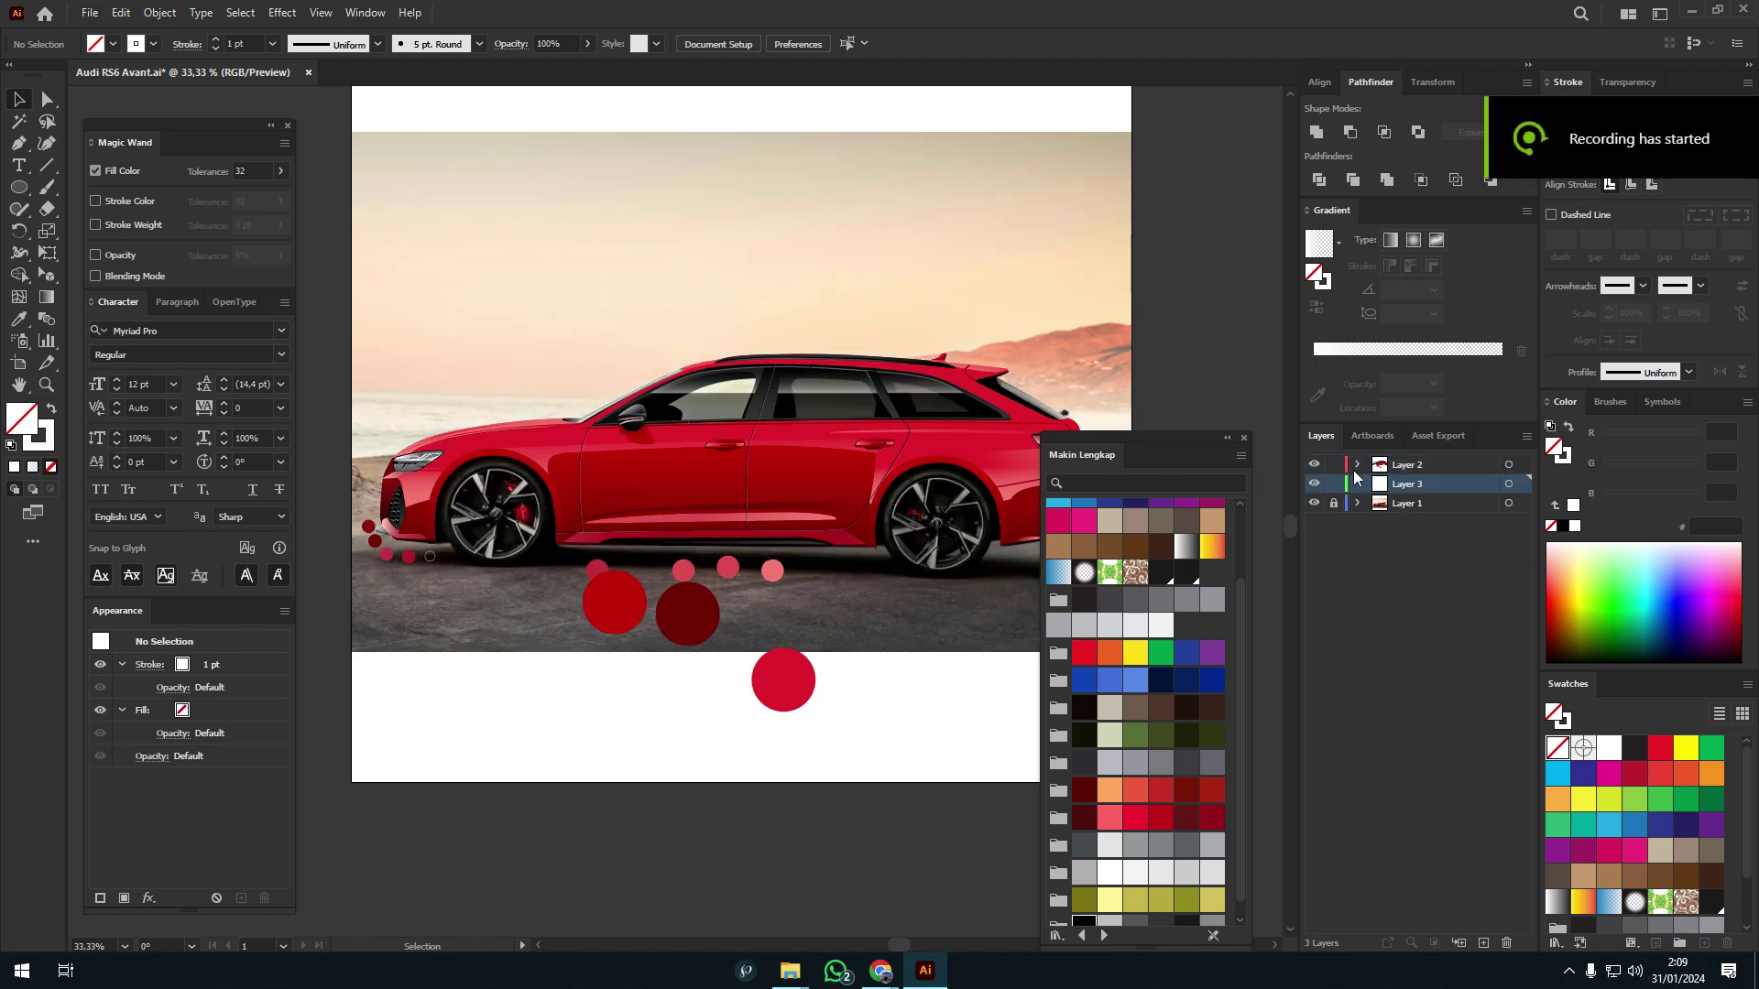
- Lock Layer 2 and draw a circle matching the rear wheel rim
left_click(1334, 464)
scroll(939, 513, "up", 2, "alt")
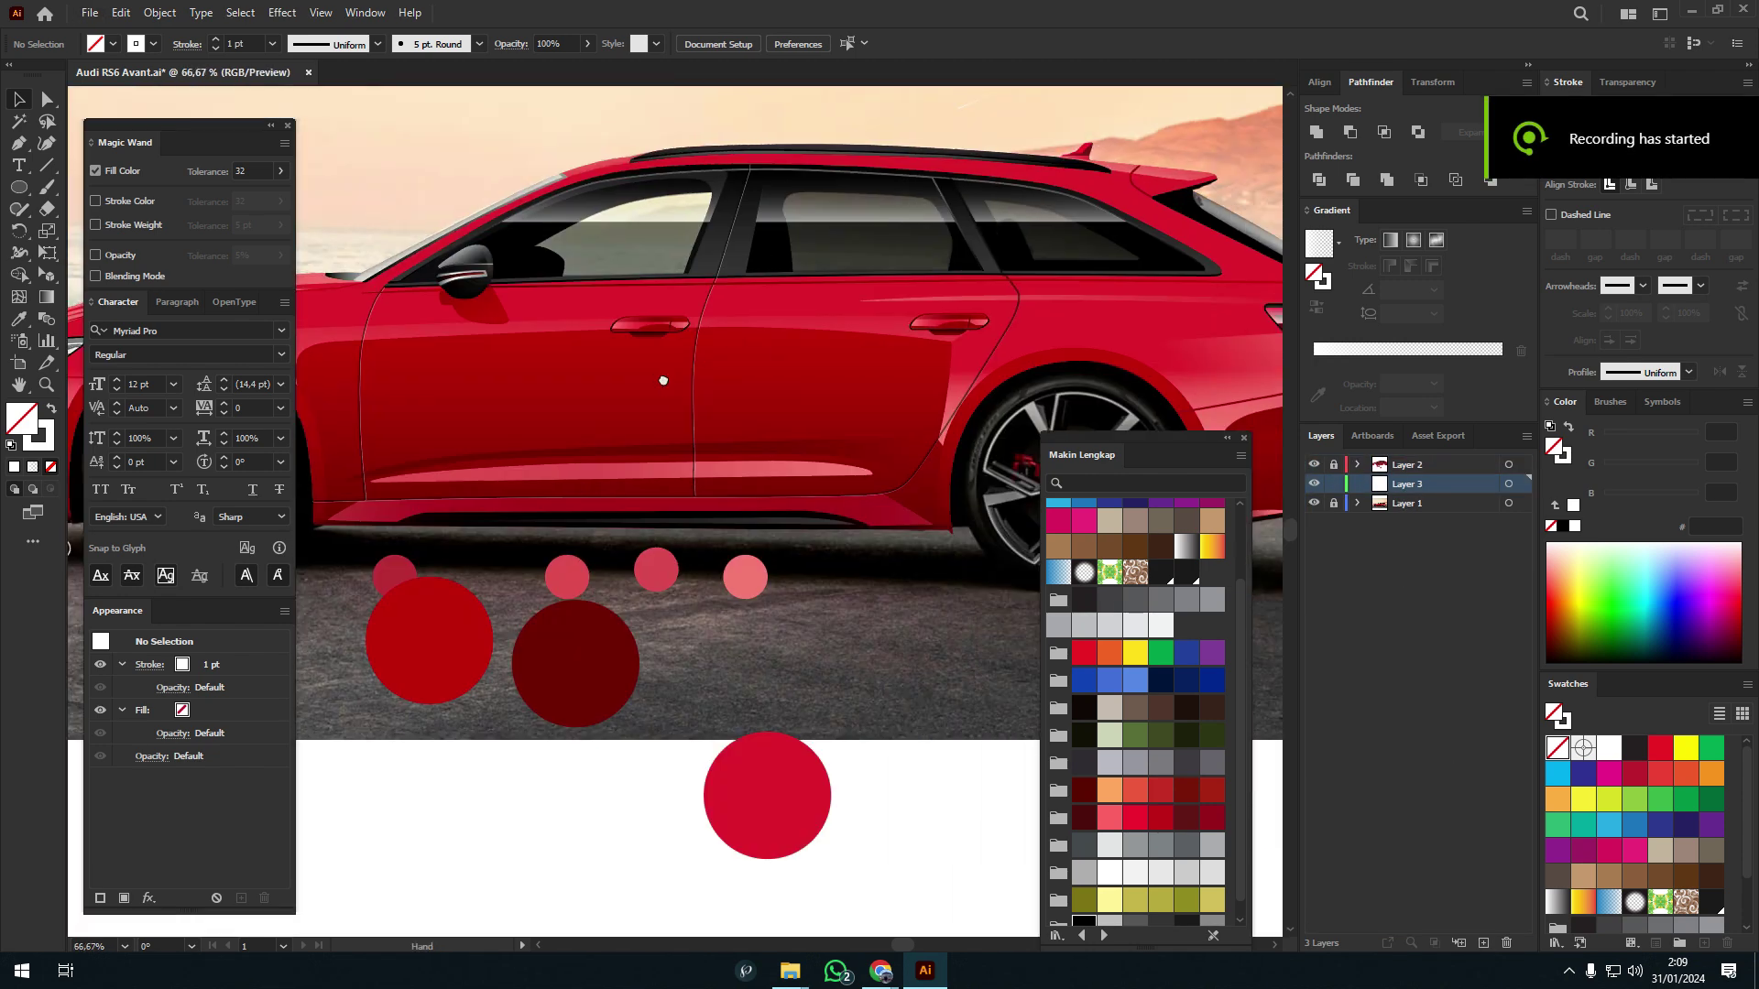
scroll(713, 425, "up", 2, "alt")
scroll(712, 424, "up", 2, "alt")
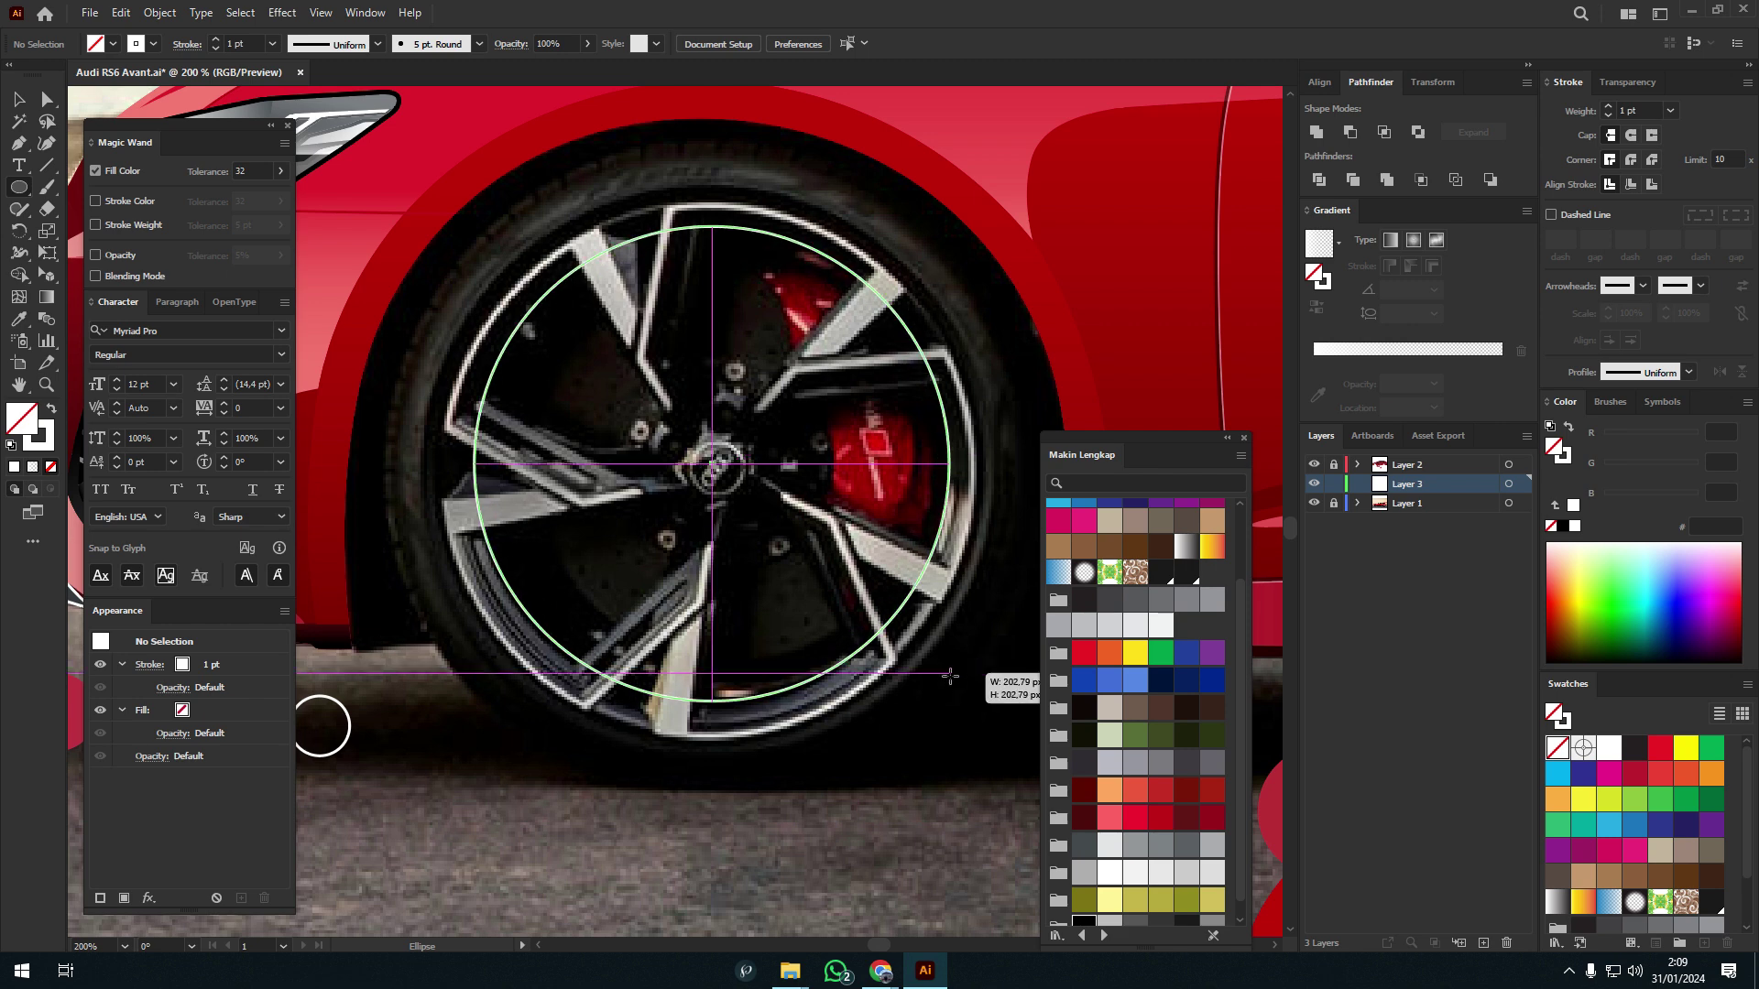
left_click_drag(950, 676, 984, 741)
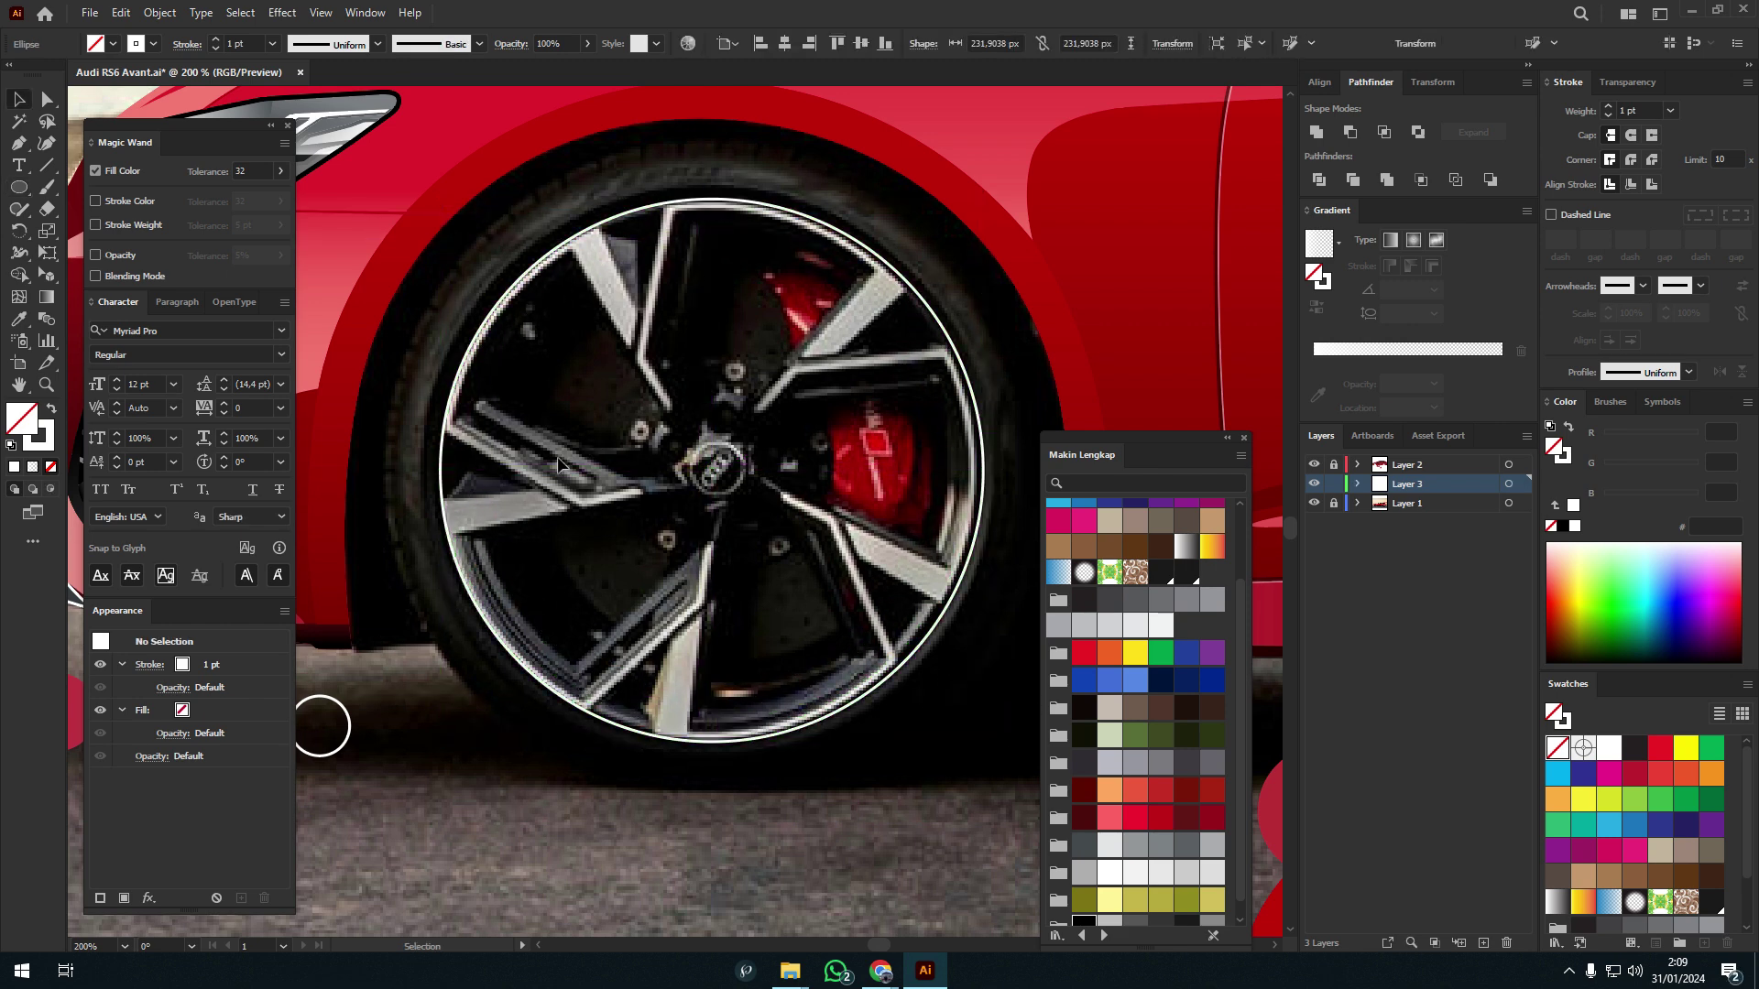
- Trace a spoke outline with the Pen tool from its corner to the rim edge
key("p")
scroll(634, 248, "up", 3, "alt")
left_click(670, 525)
scroll(669, 525, "down", 2, "alt")
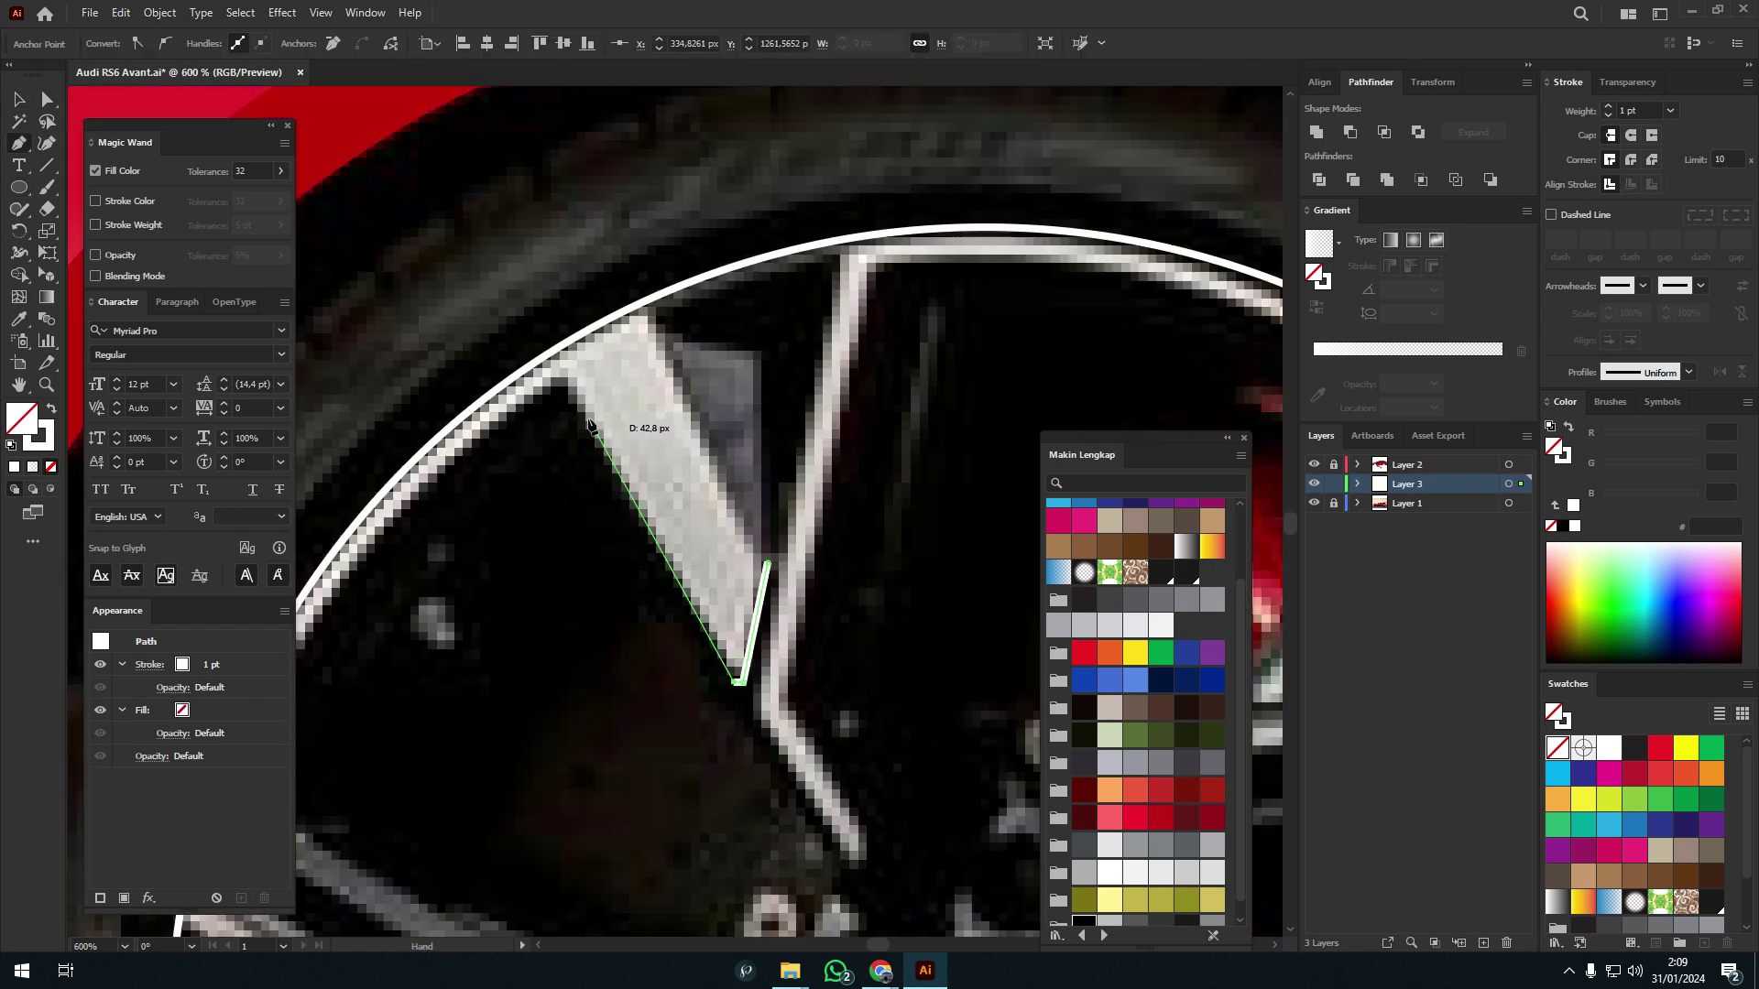
left_click(715, 328)
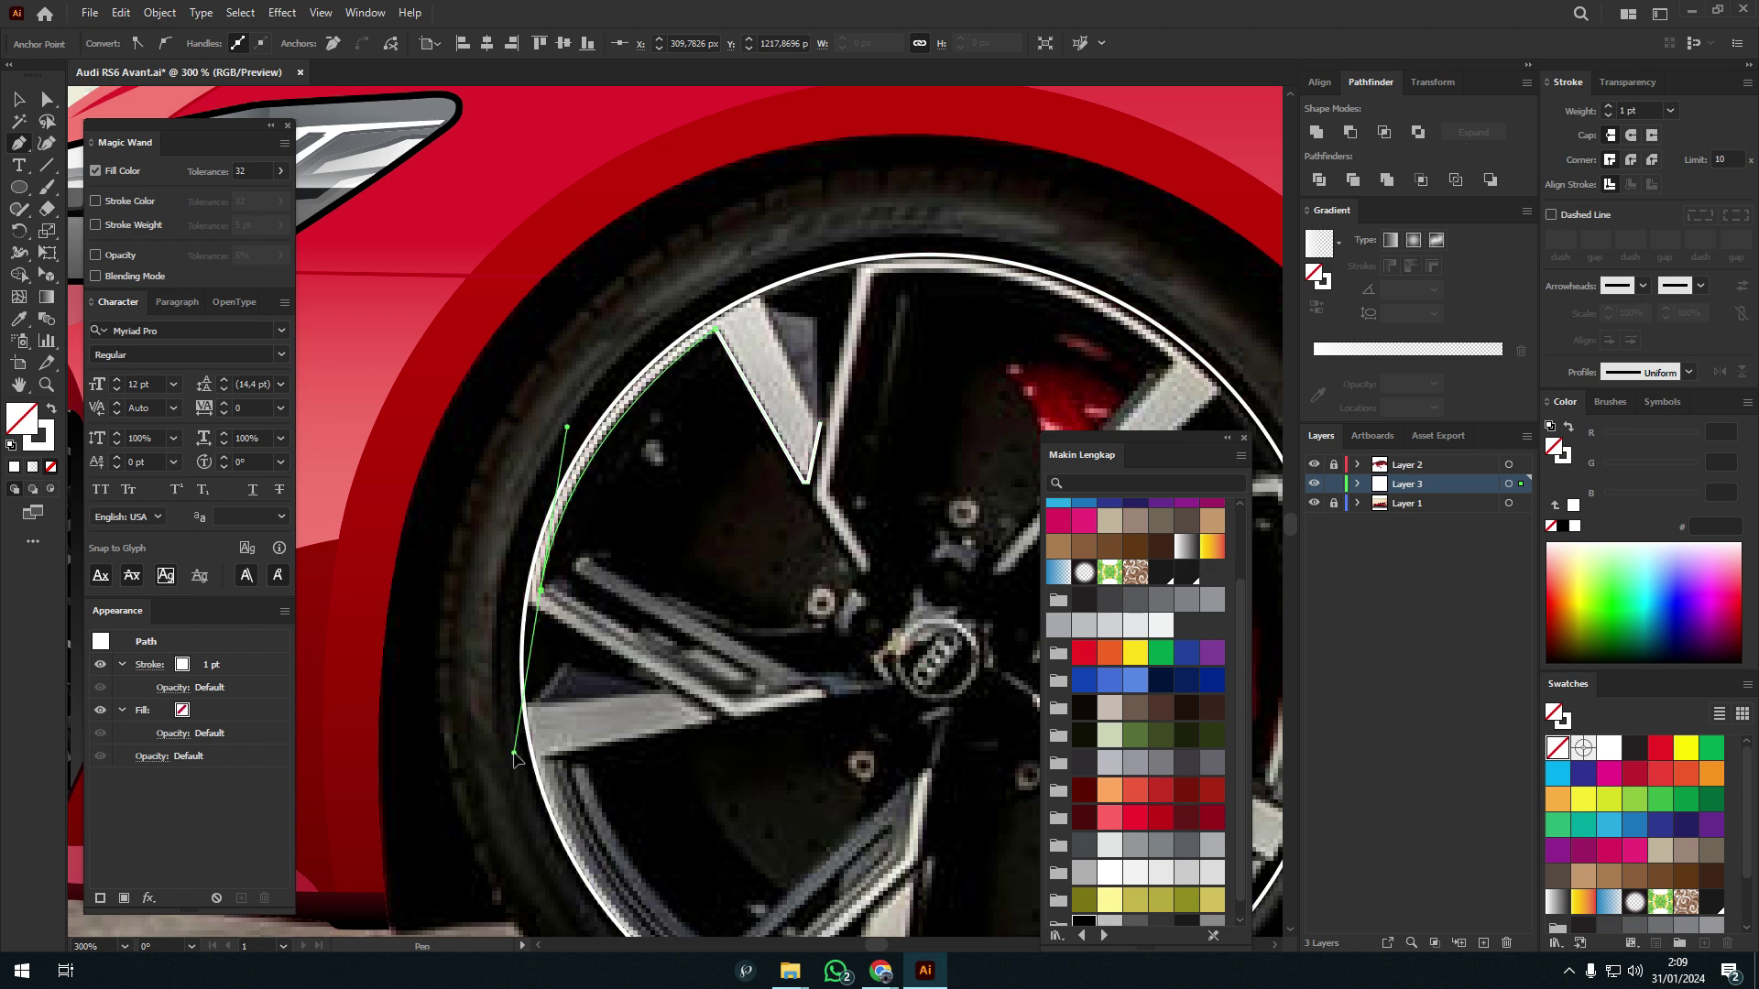
left_click(541, 591)
scroll(716, 700, "up", 1, "alt")
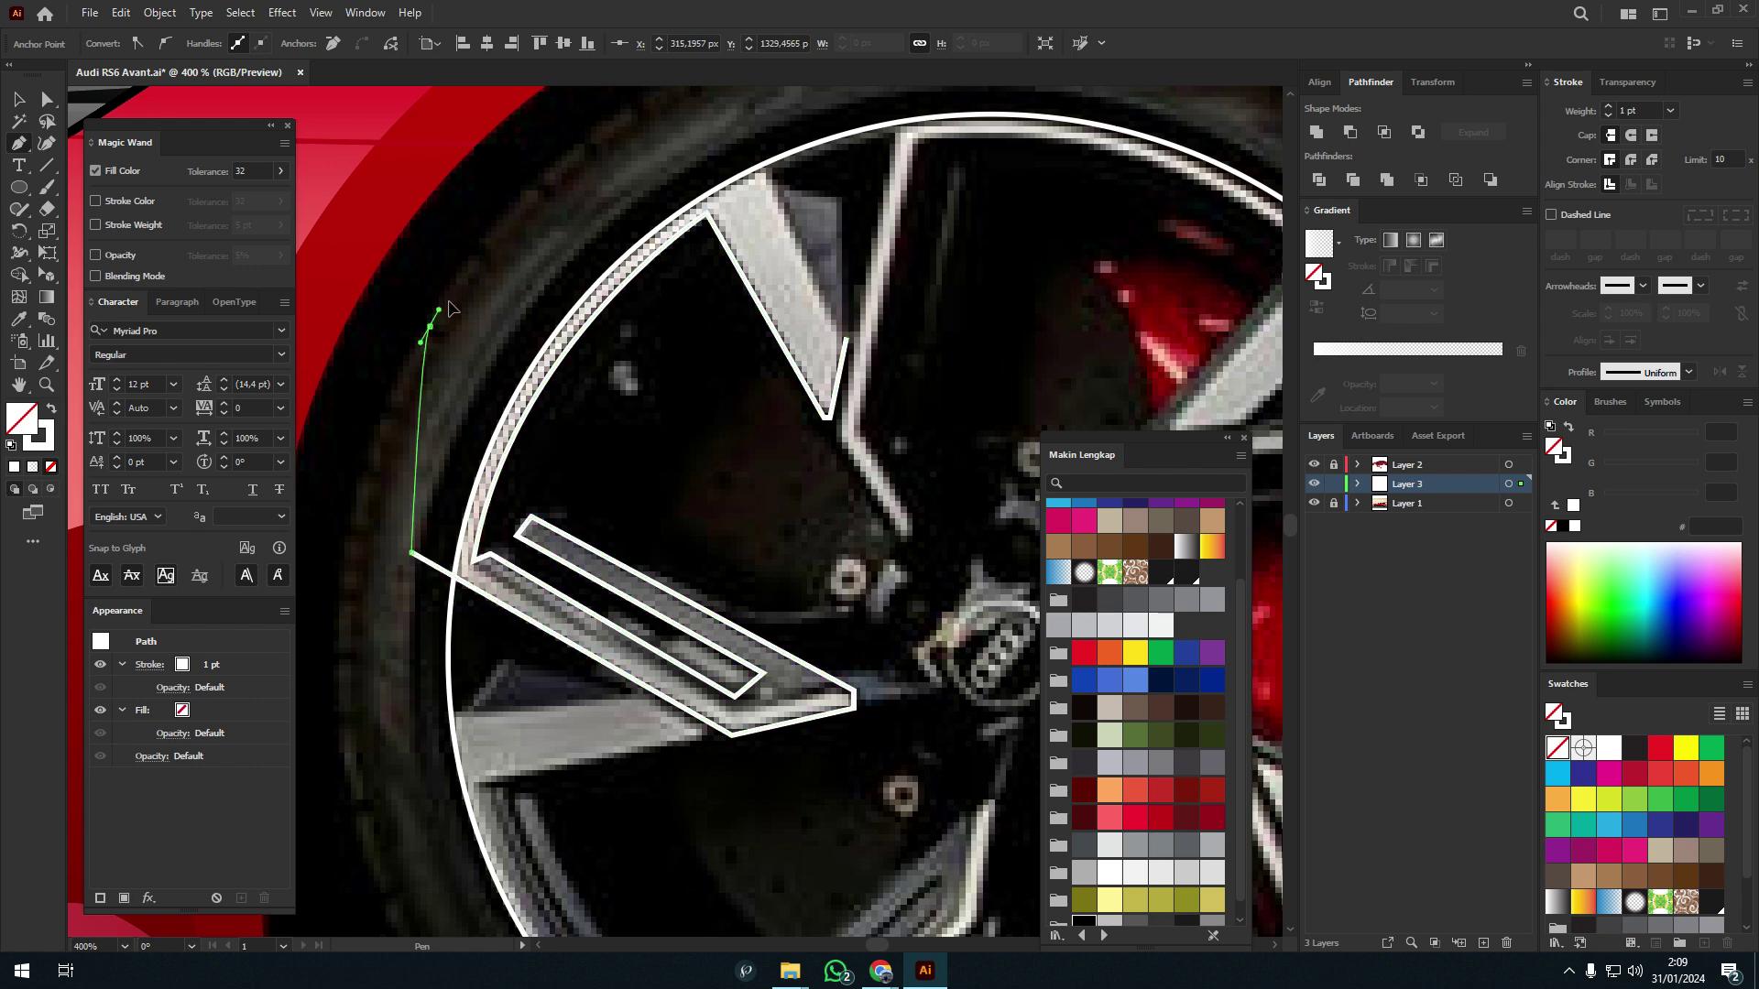
scroll(827, 220, "down", 4, "alt")
scroll(790, 311, "up", 5, "alt")
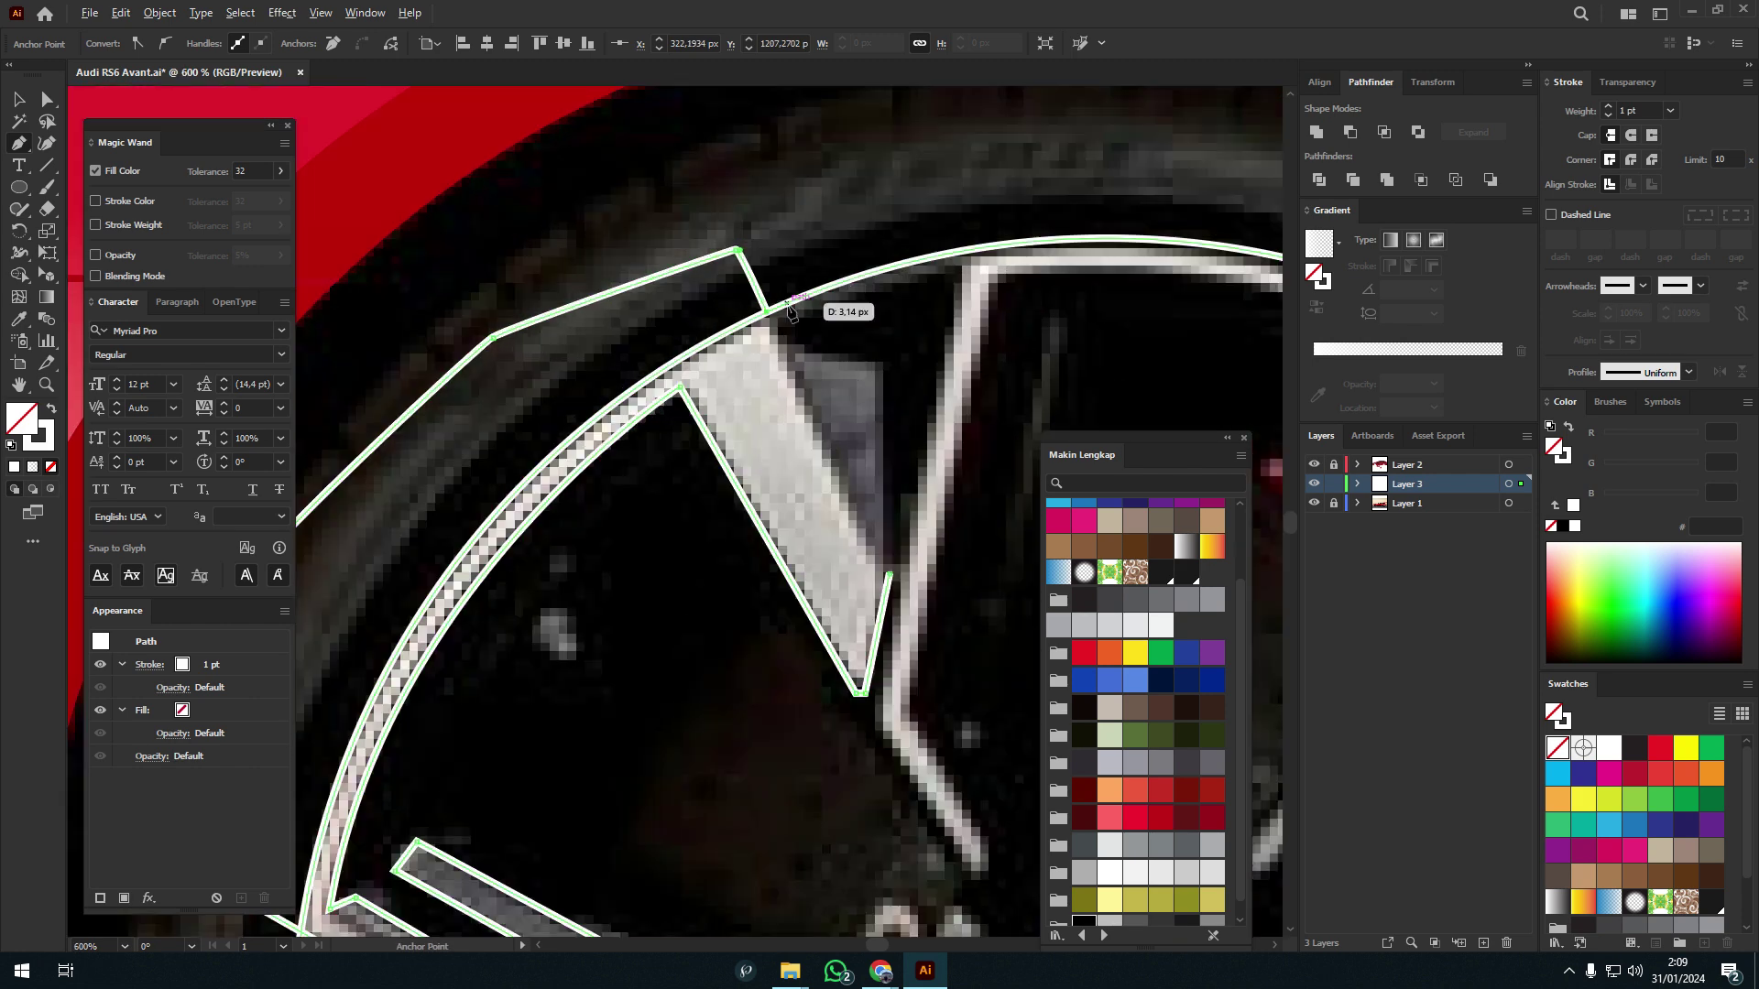
scroll(893, 582, "down", 4, "alt")
scroll(861, 609, "up", 2, "alt")
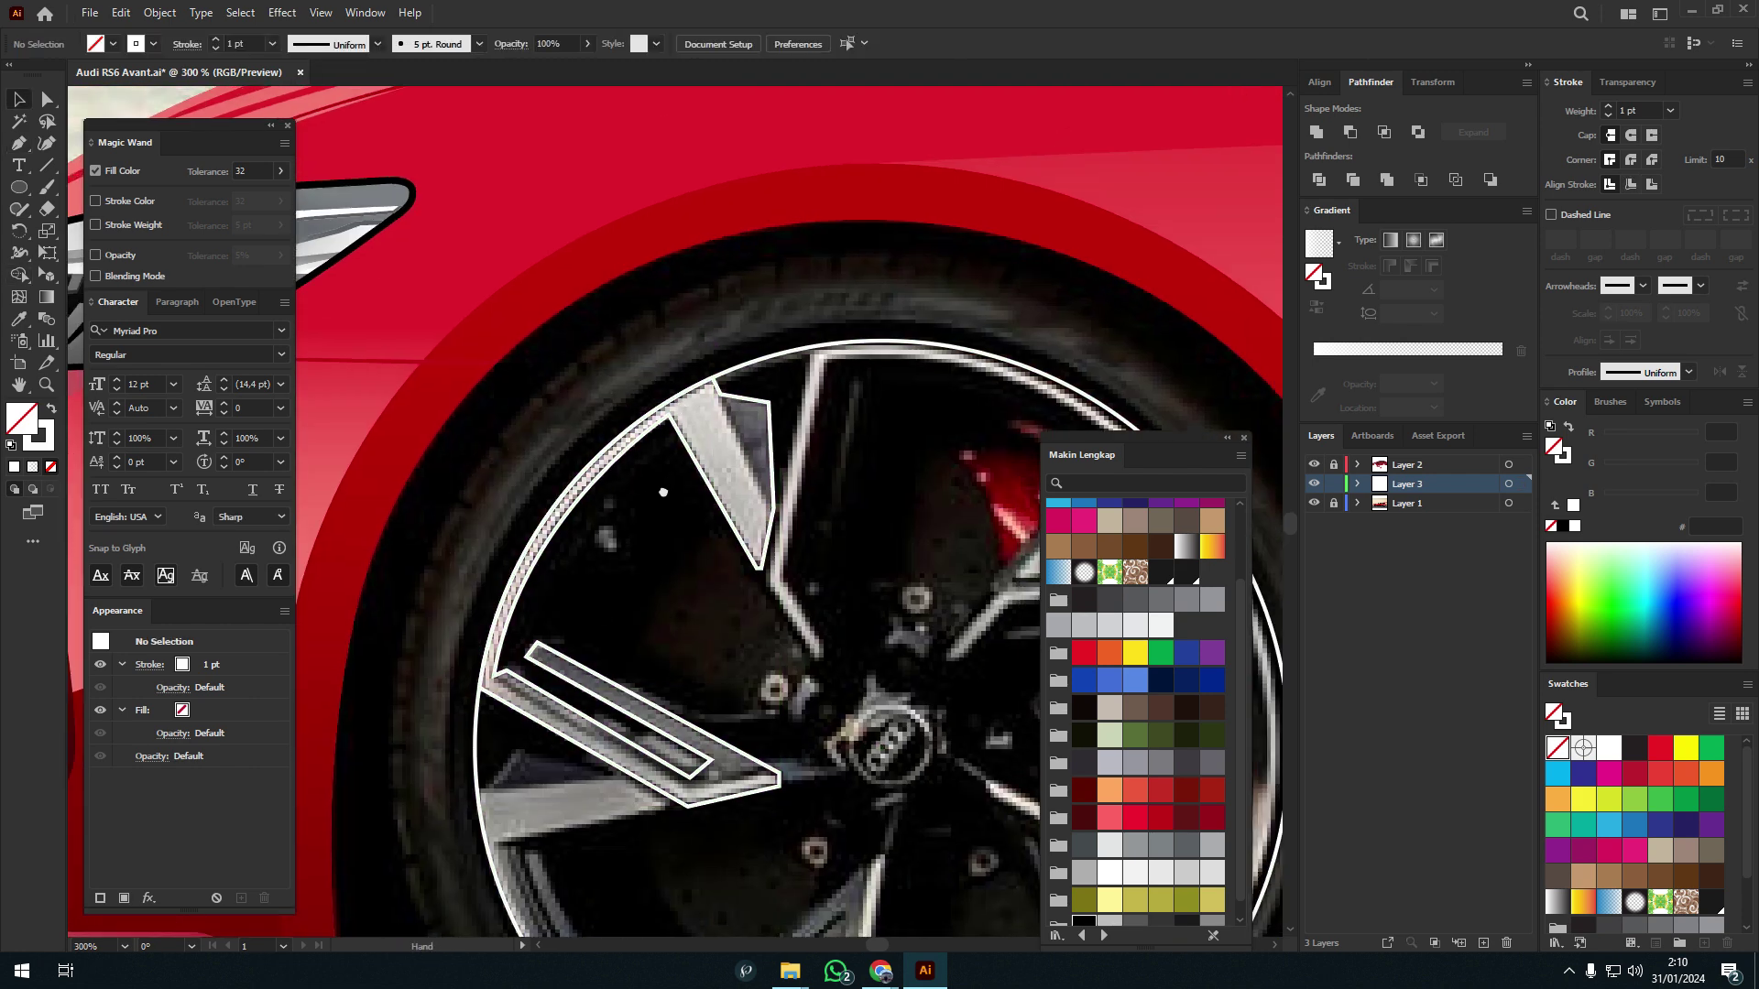
scroll(829, 632, "up", 2, "alt")
left_click(827, 622)
- Outline a second spoke and view the whole wheel
scroll(825, 550, "down", 3, "alt")
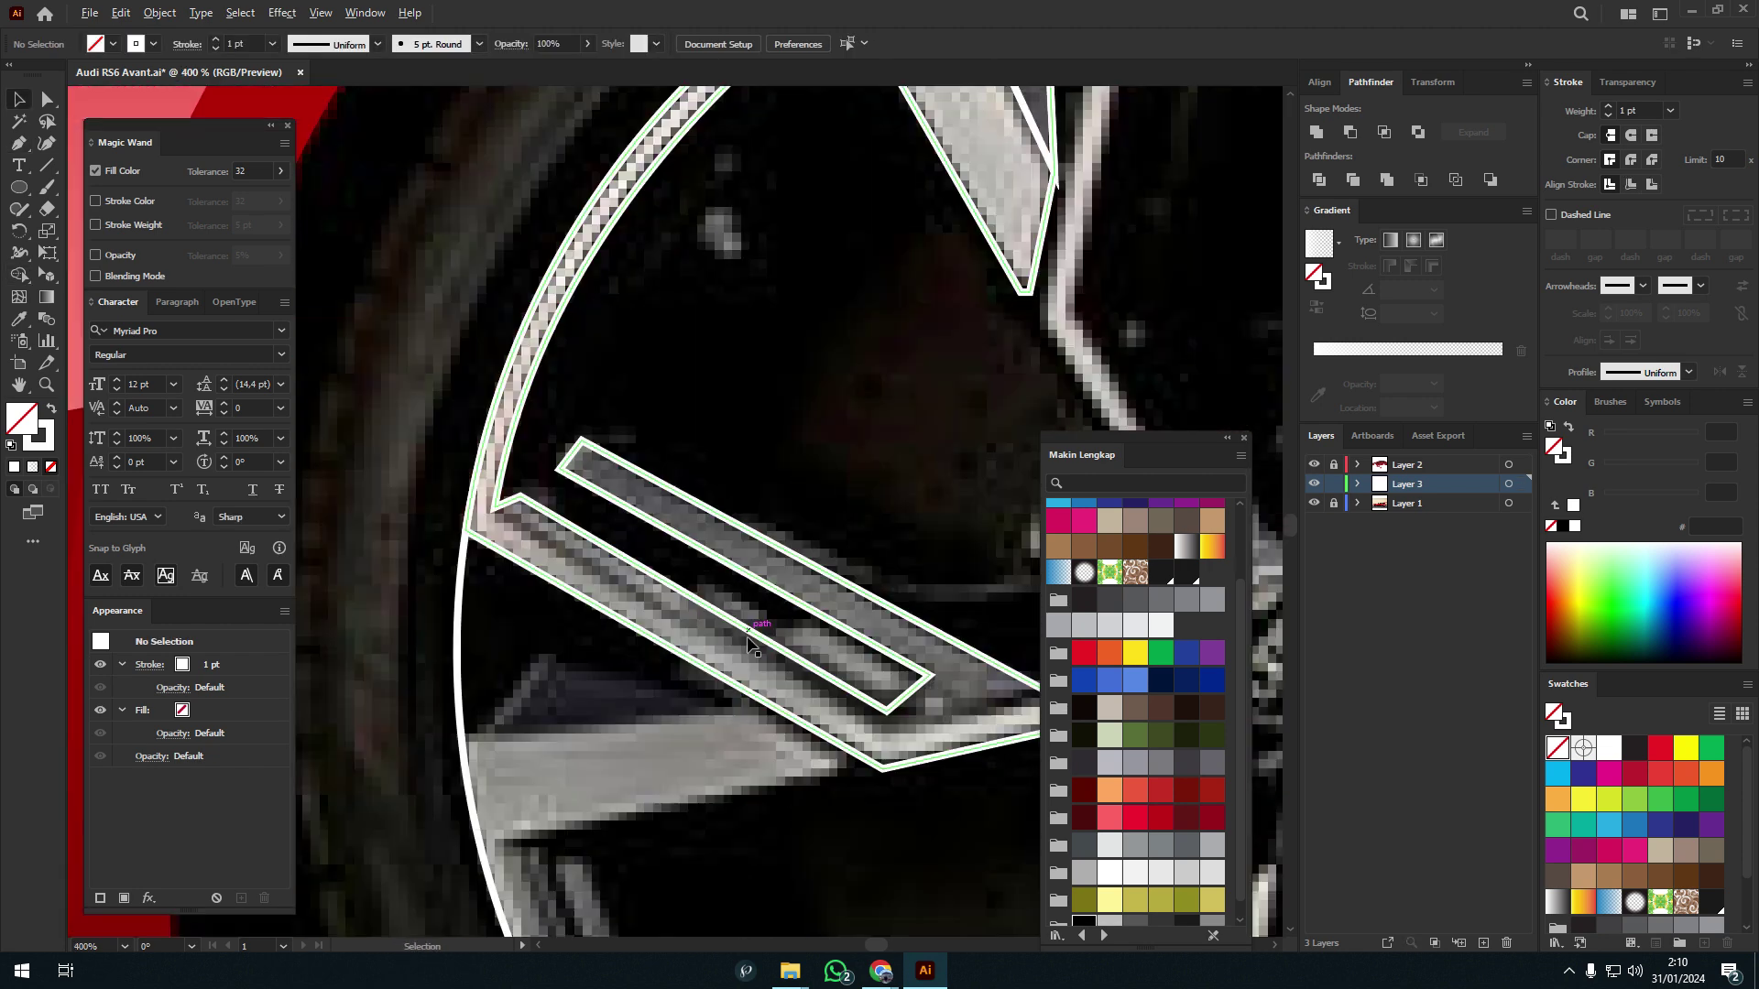
scroll(549, 503, "up", 2, "alt")
left_click(322, 420)
scroll(715, 549, "down", 2, "alt")
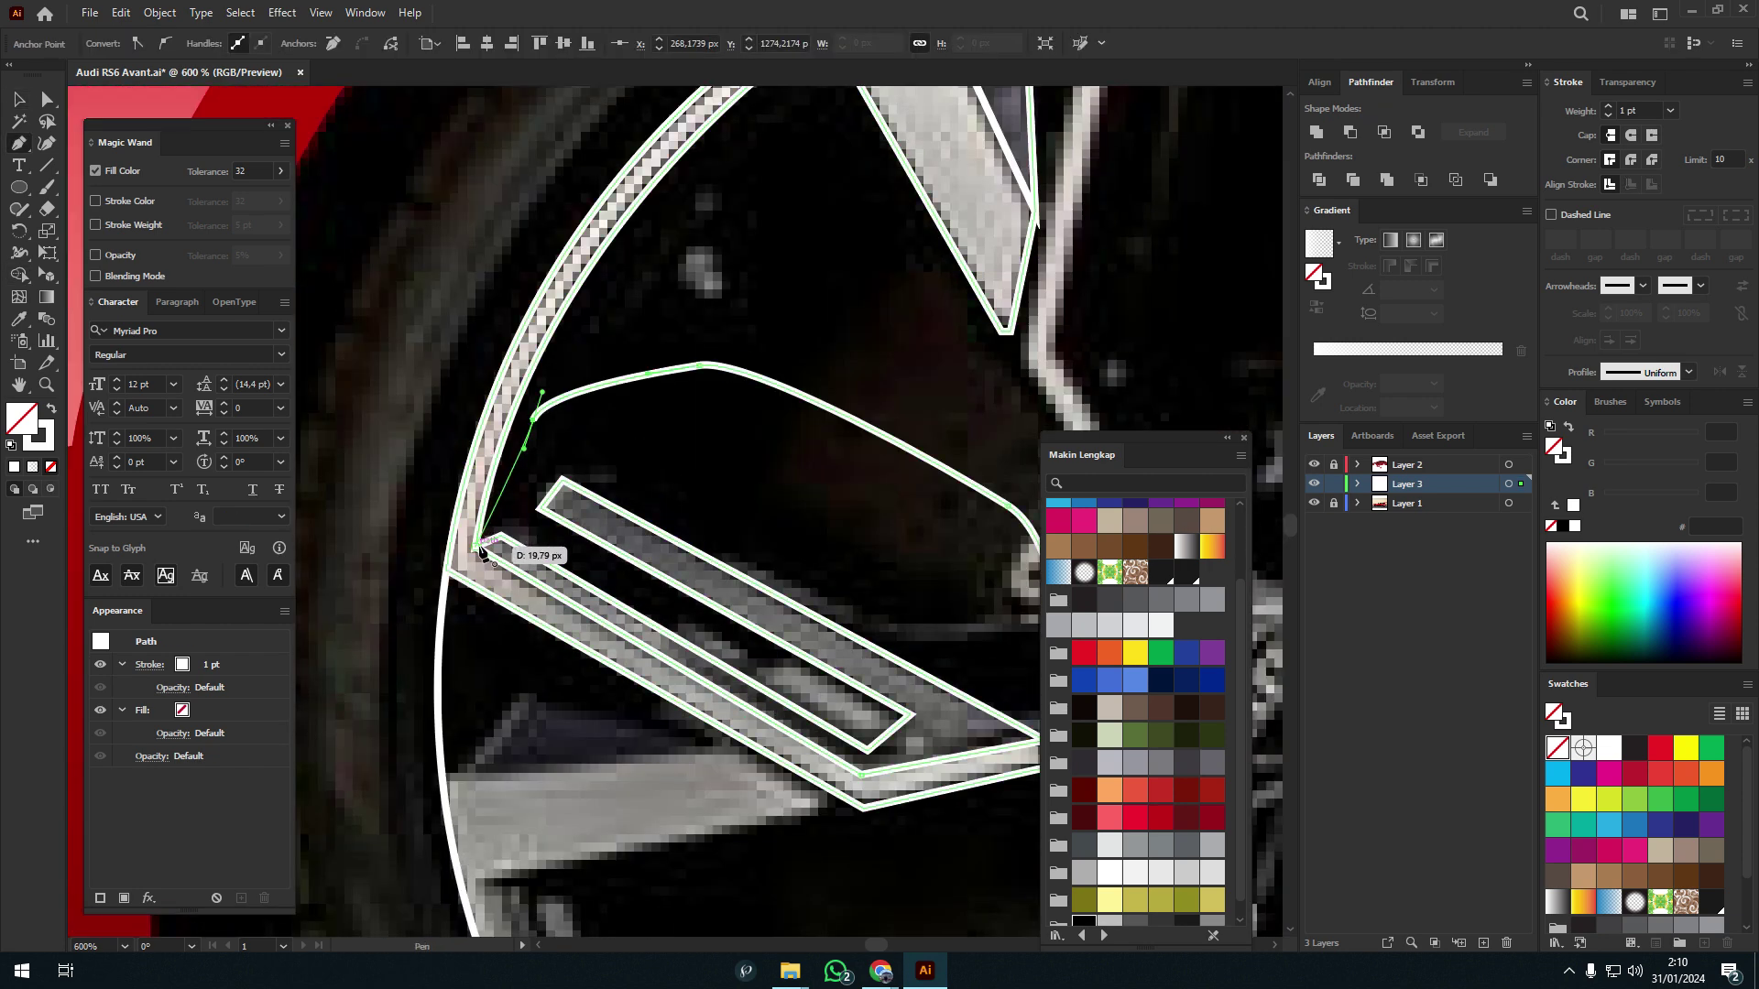
scroll(686, 550, "down", 2, "alt")
key("v")
scroll(669, 560, "up", 2, "alt")
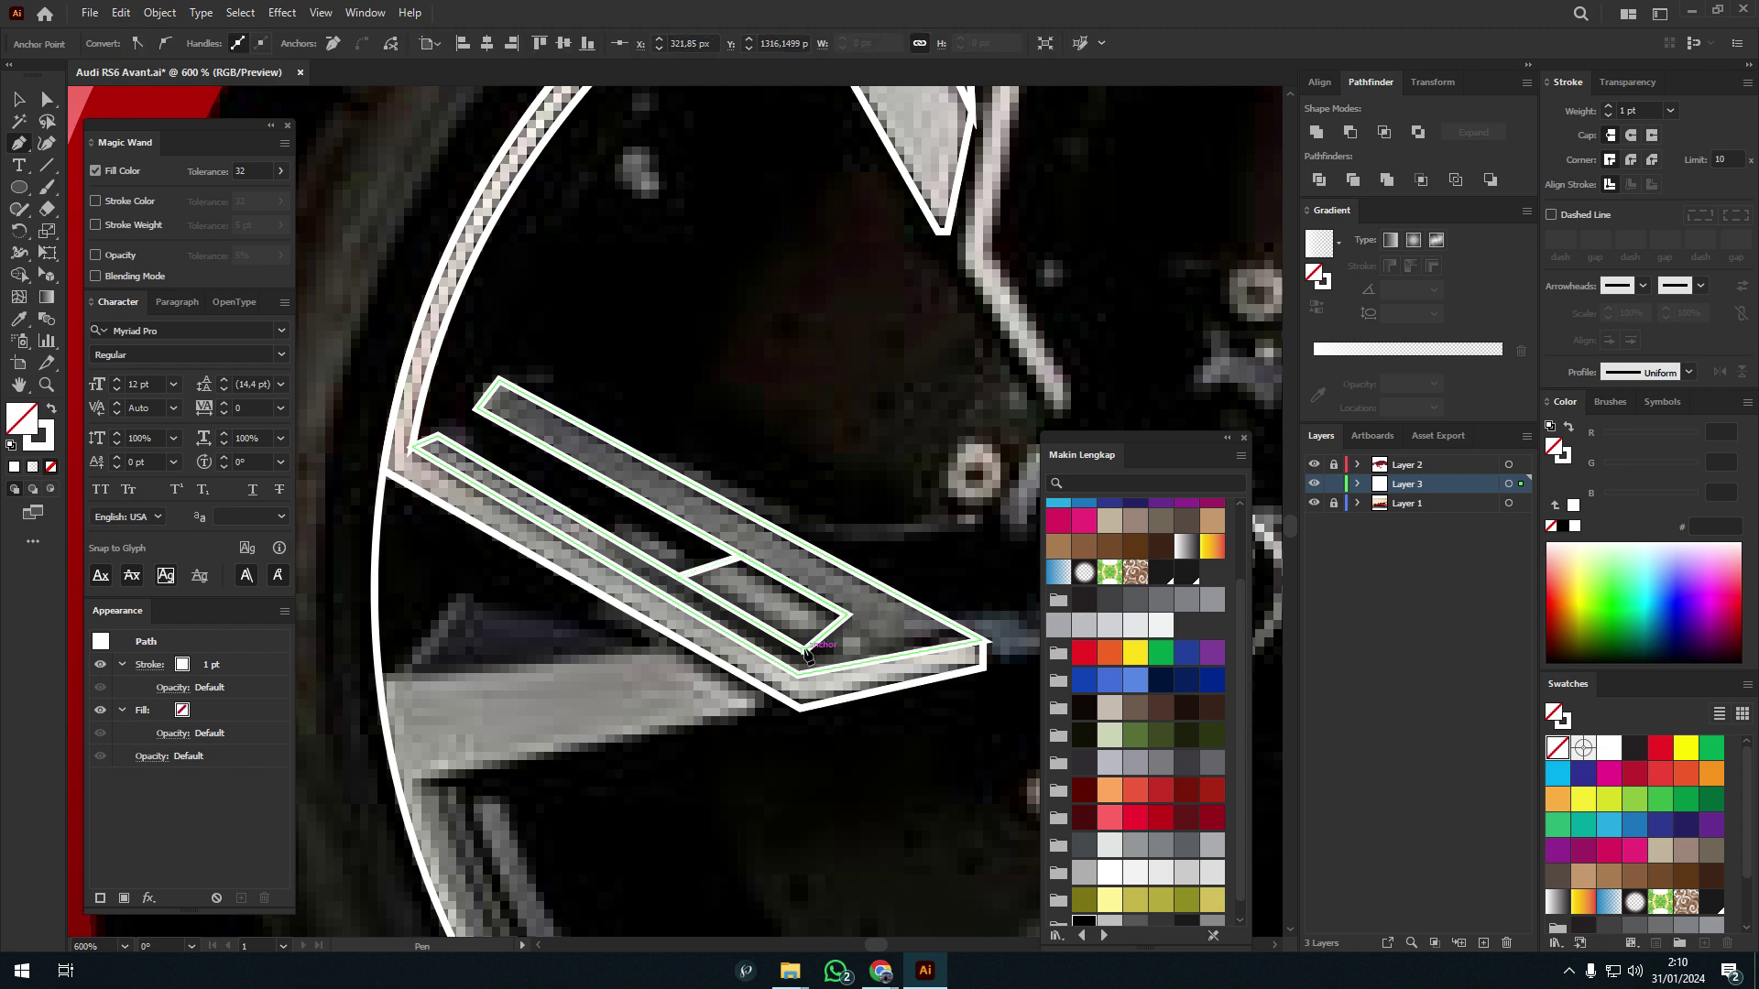
- Select the new spoke shapes and pick the Eyedropper to sample a colour
key("ctrl+a")
scroll(778, 367, "down", 1, "alt")
key("i")
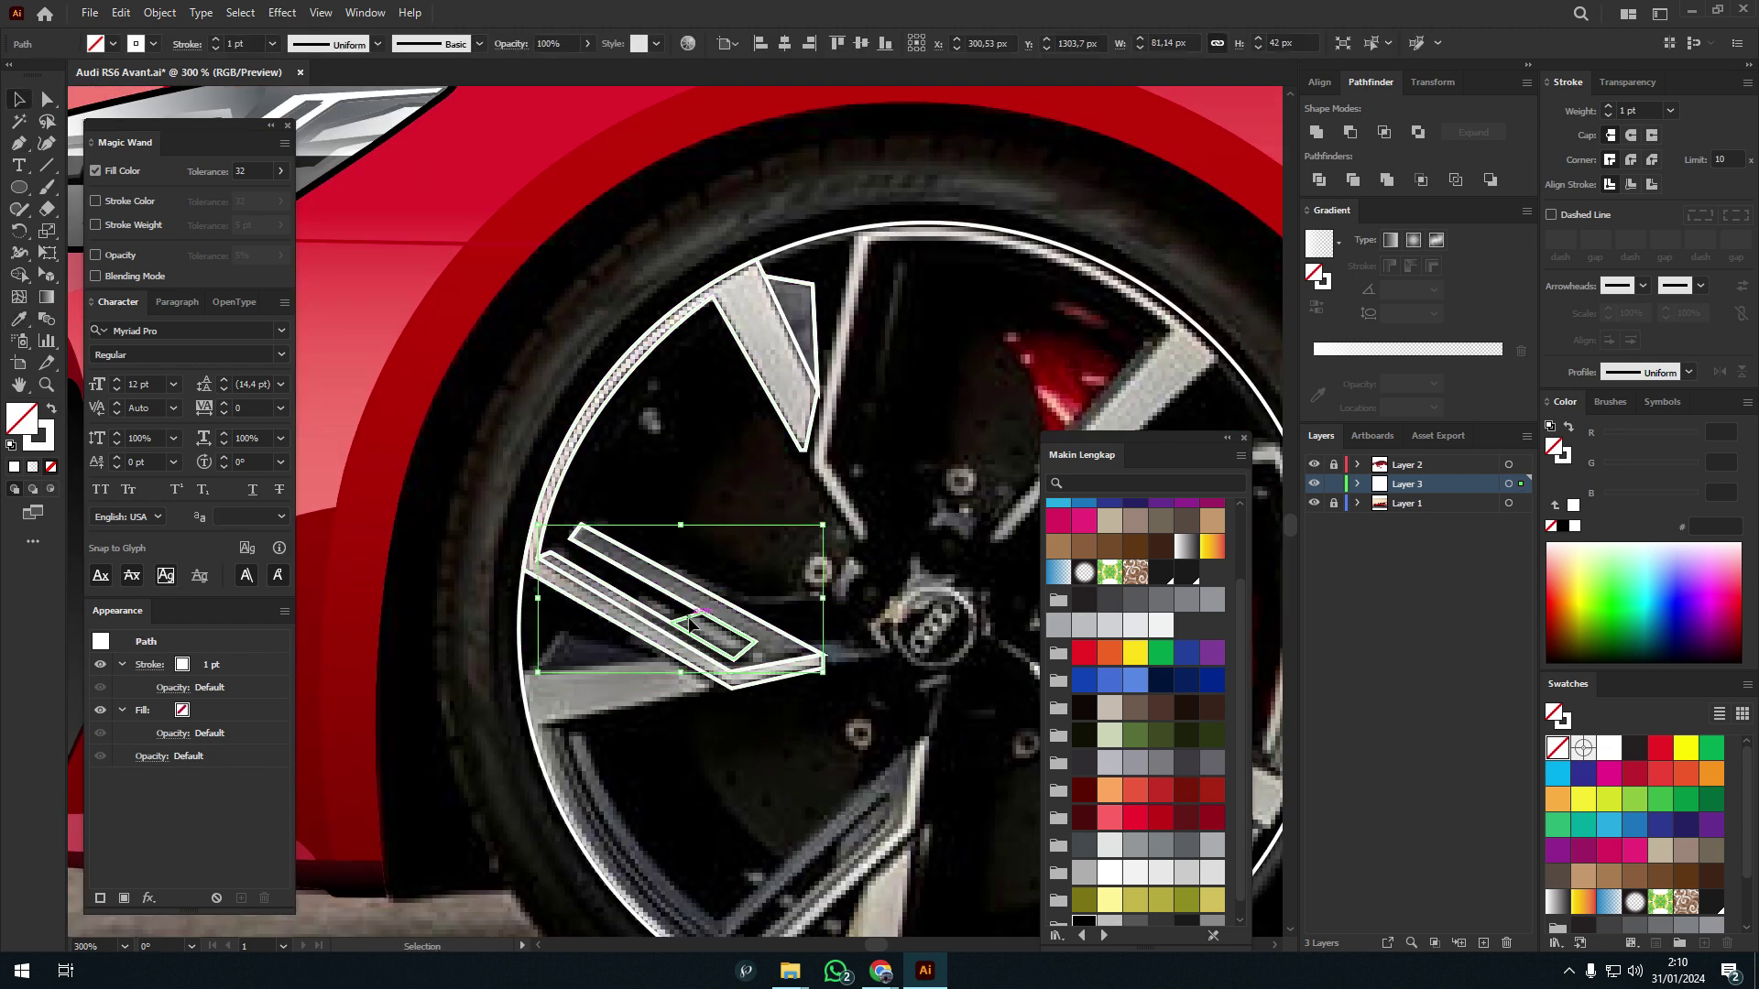
scroll(688, 623, "up", 3, "alt")
scroll(689, 623, "down", 3, "alt")
scroll(733, 412, "up", 1, "alt")
- Copy the existing spoke's light grey fill and no stroke onto the new spoke shapes
left_click(756, 324)
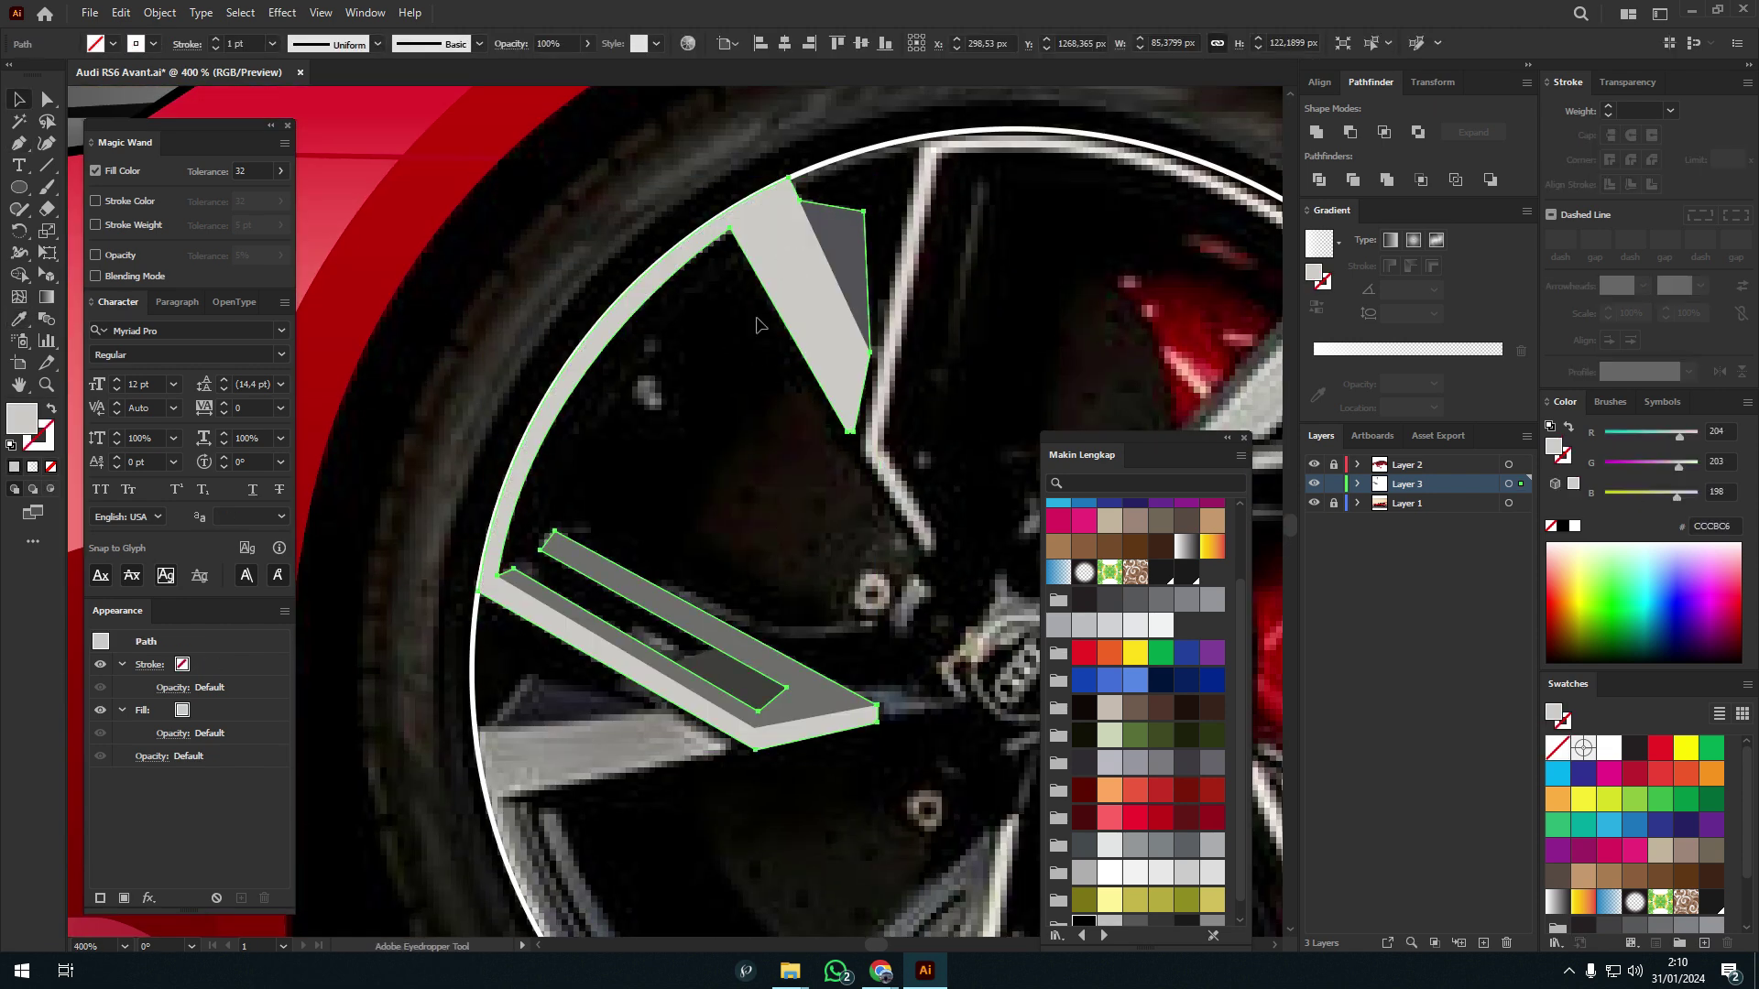
key("v")
scroll(757, 325, "down", 3, "alt")
scroll(641, 366, "up", 1, "alt")
scroll(622, 385, "up", 2, "alt")
scroll(588, 401, "up", 3, "alt")
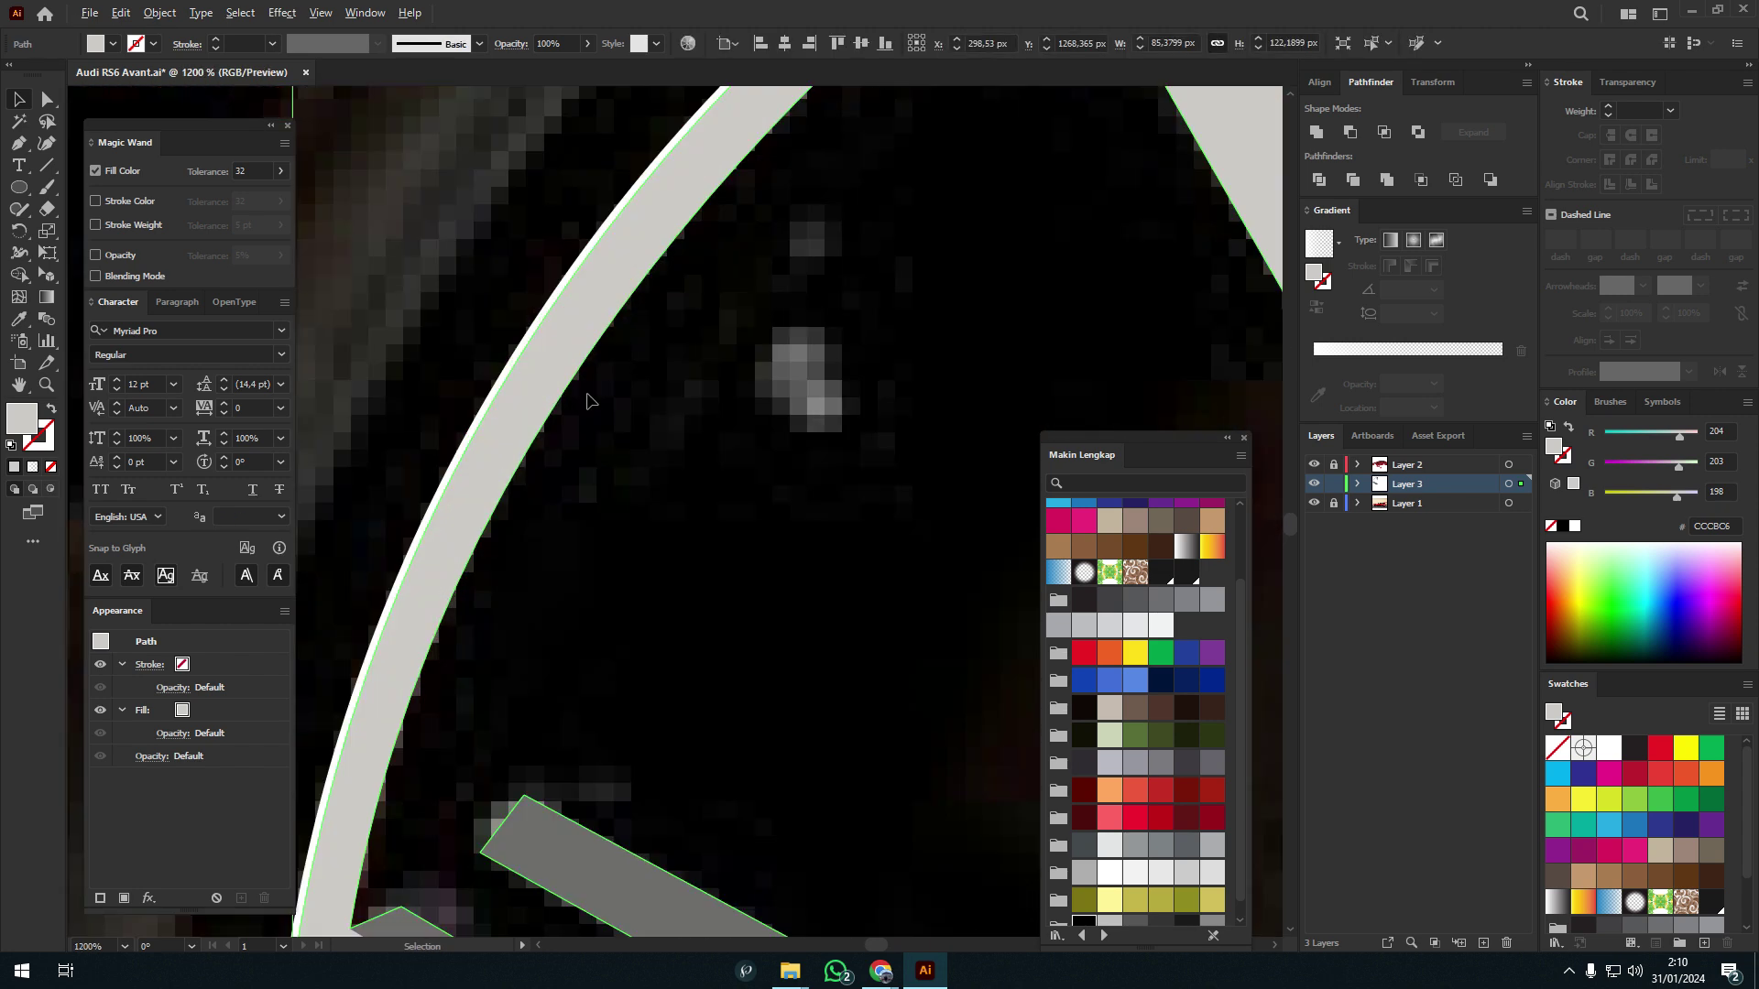
- Intersect an offset copy of the spoke shapes to form its side faces
left_click_drag(583, 334, 591, 341, "alt")
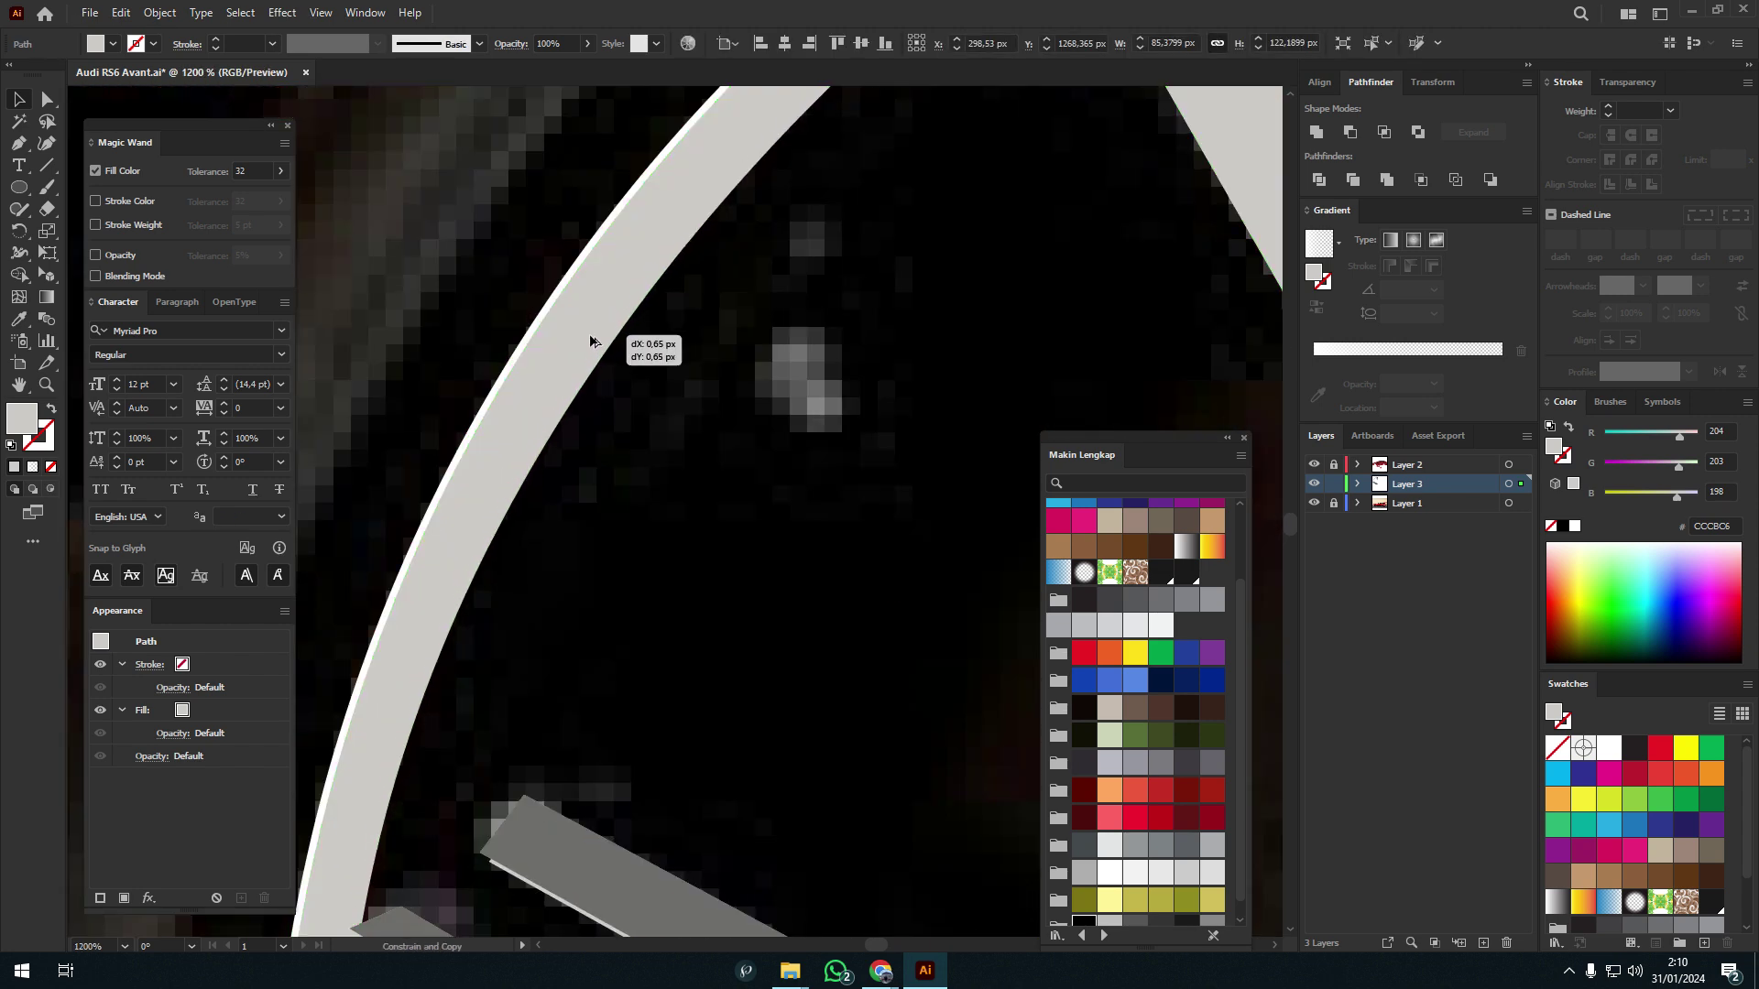
left_click(1381, 135)
scroll(760, 353, "down", 3, "alt")
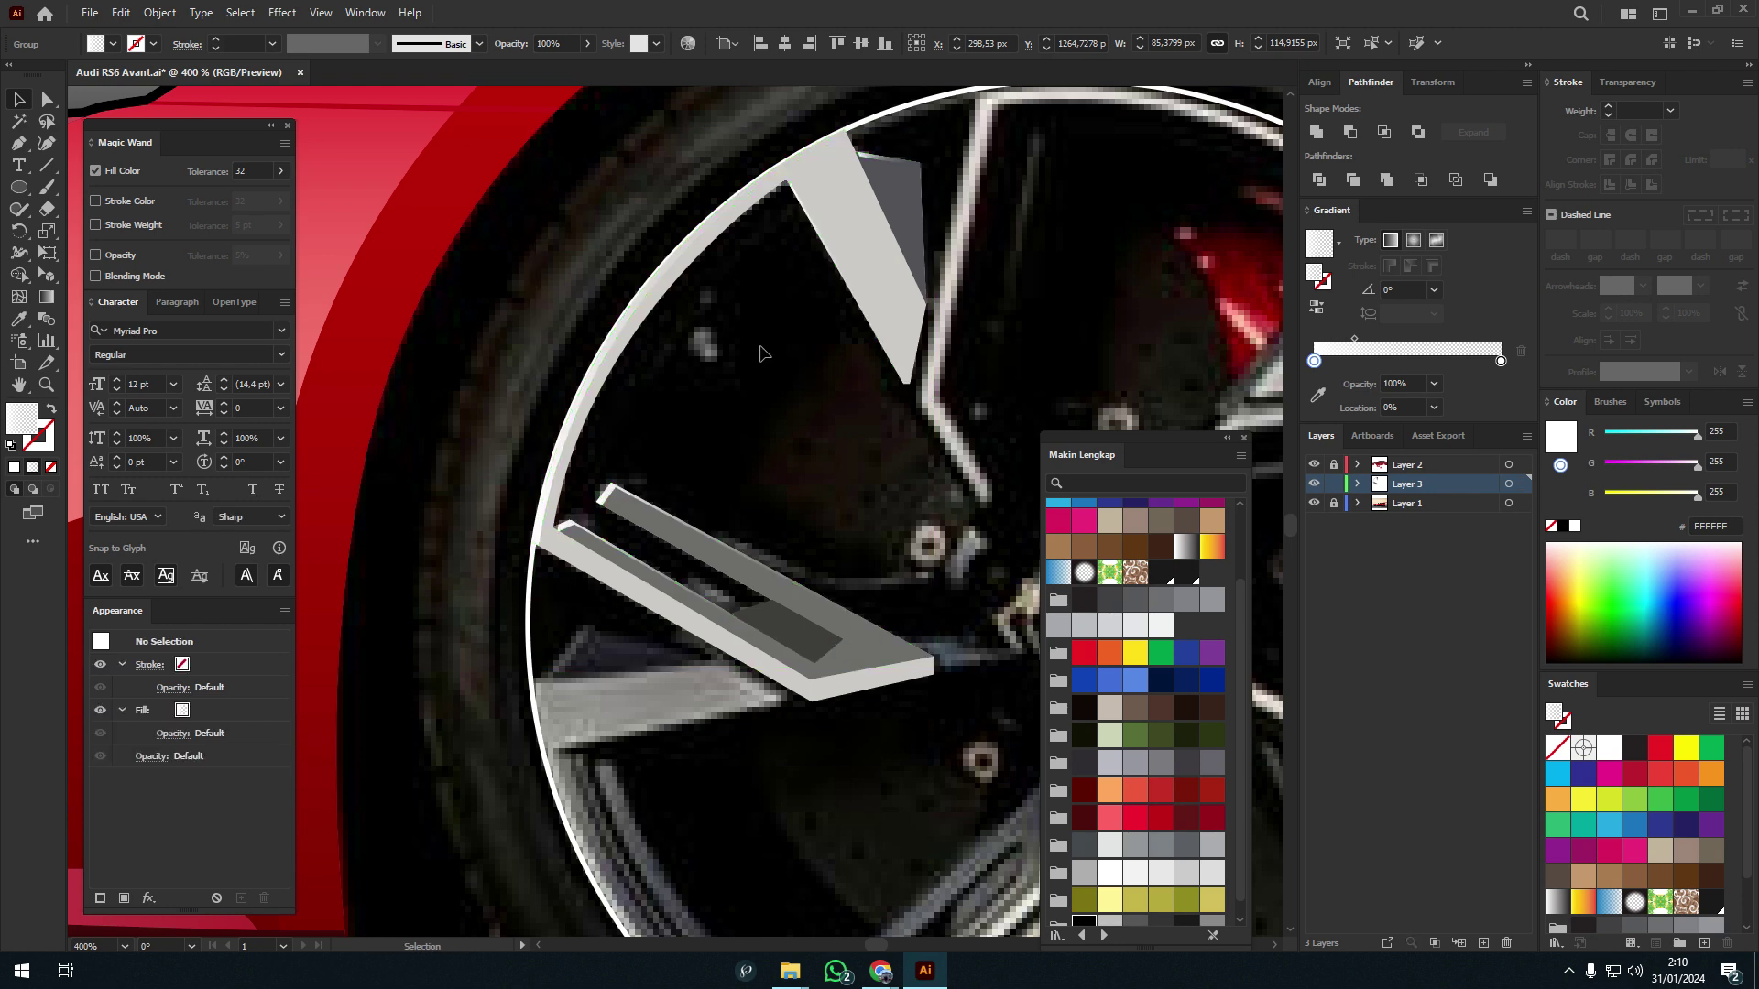
left_click(614, 500)
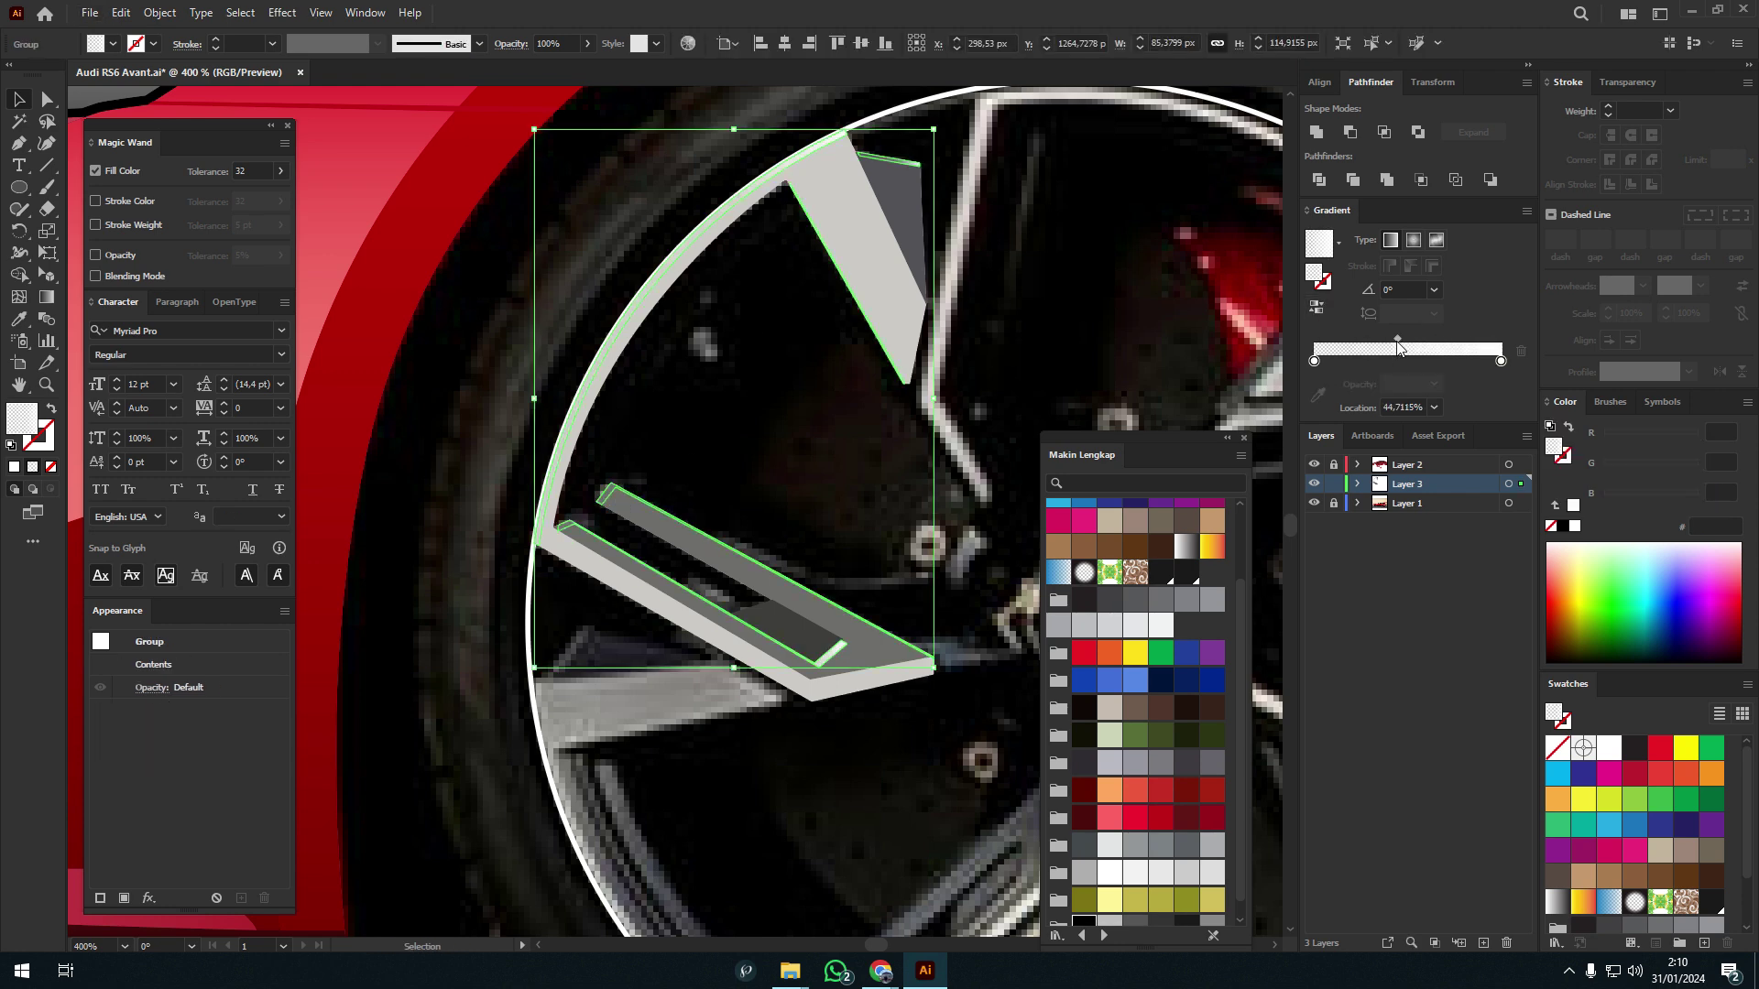
scroll(424, 626, "down", 3, "alt")
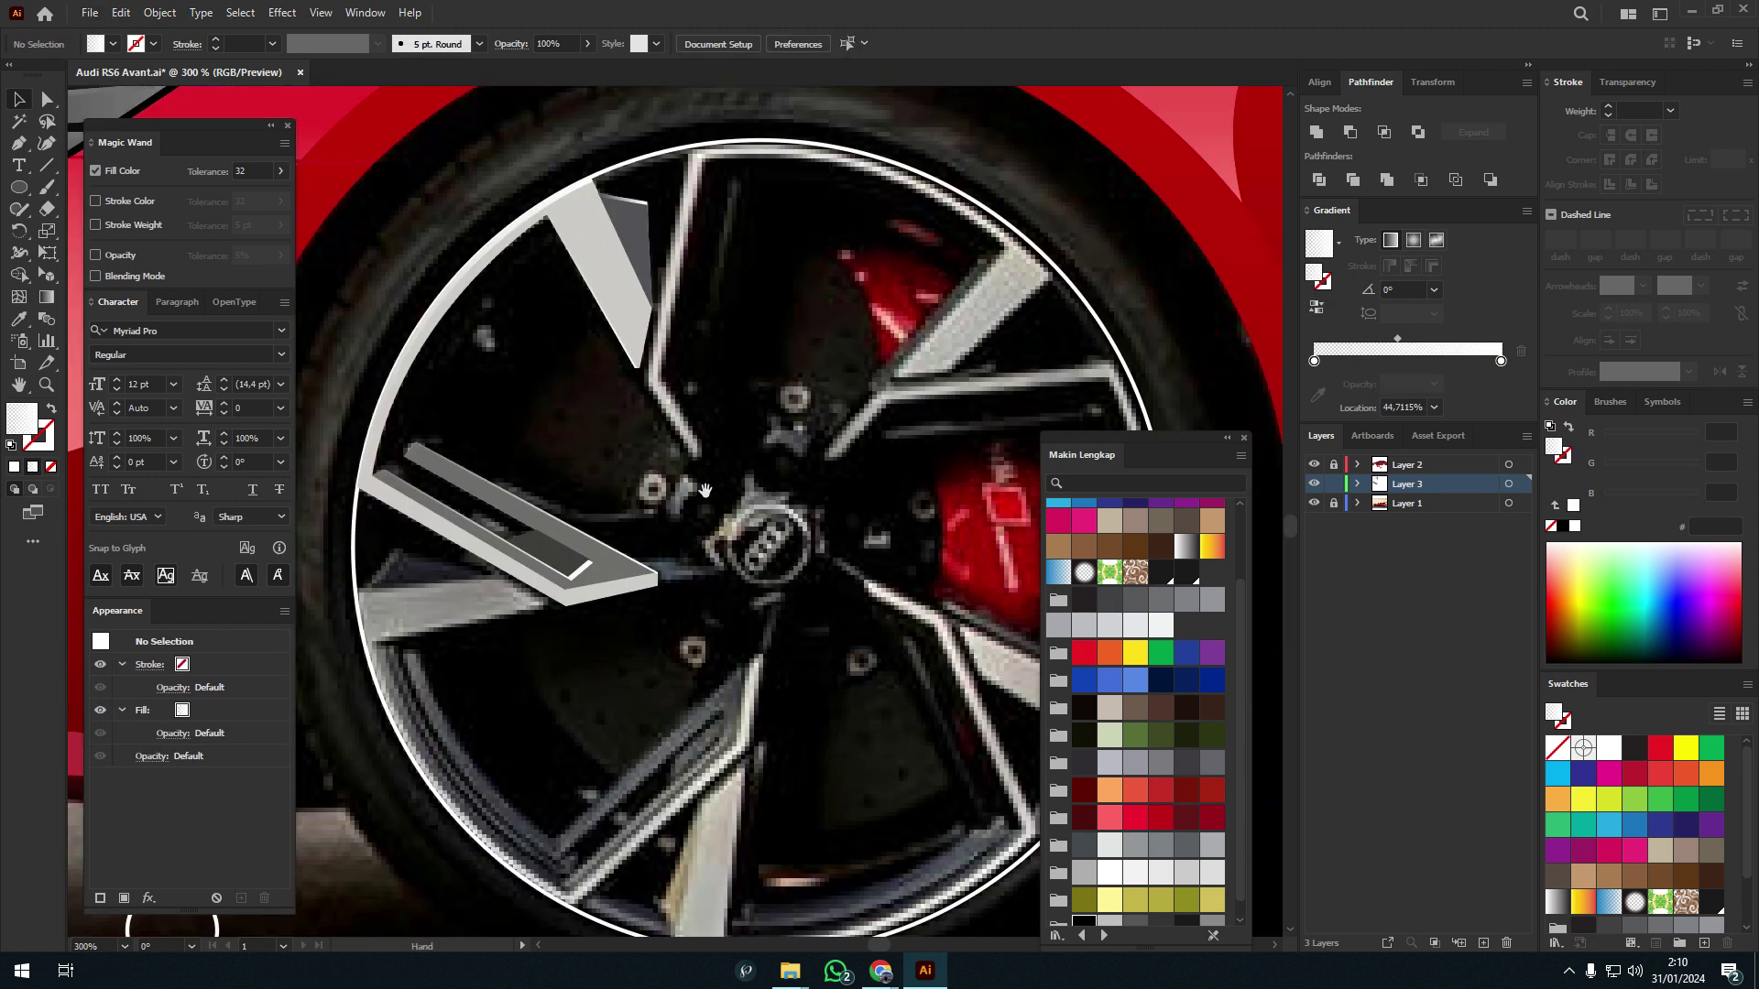
- Select the spoke group with the rim circle and rotate a copy about the hub centre
left_click(424, 627)
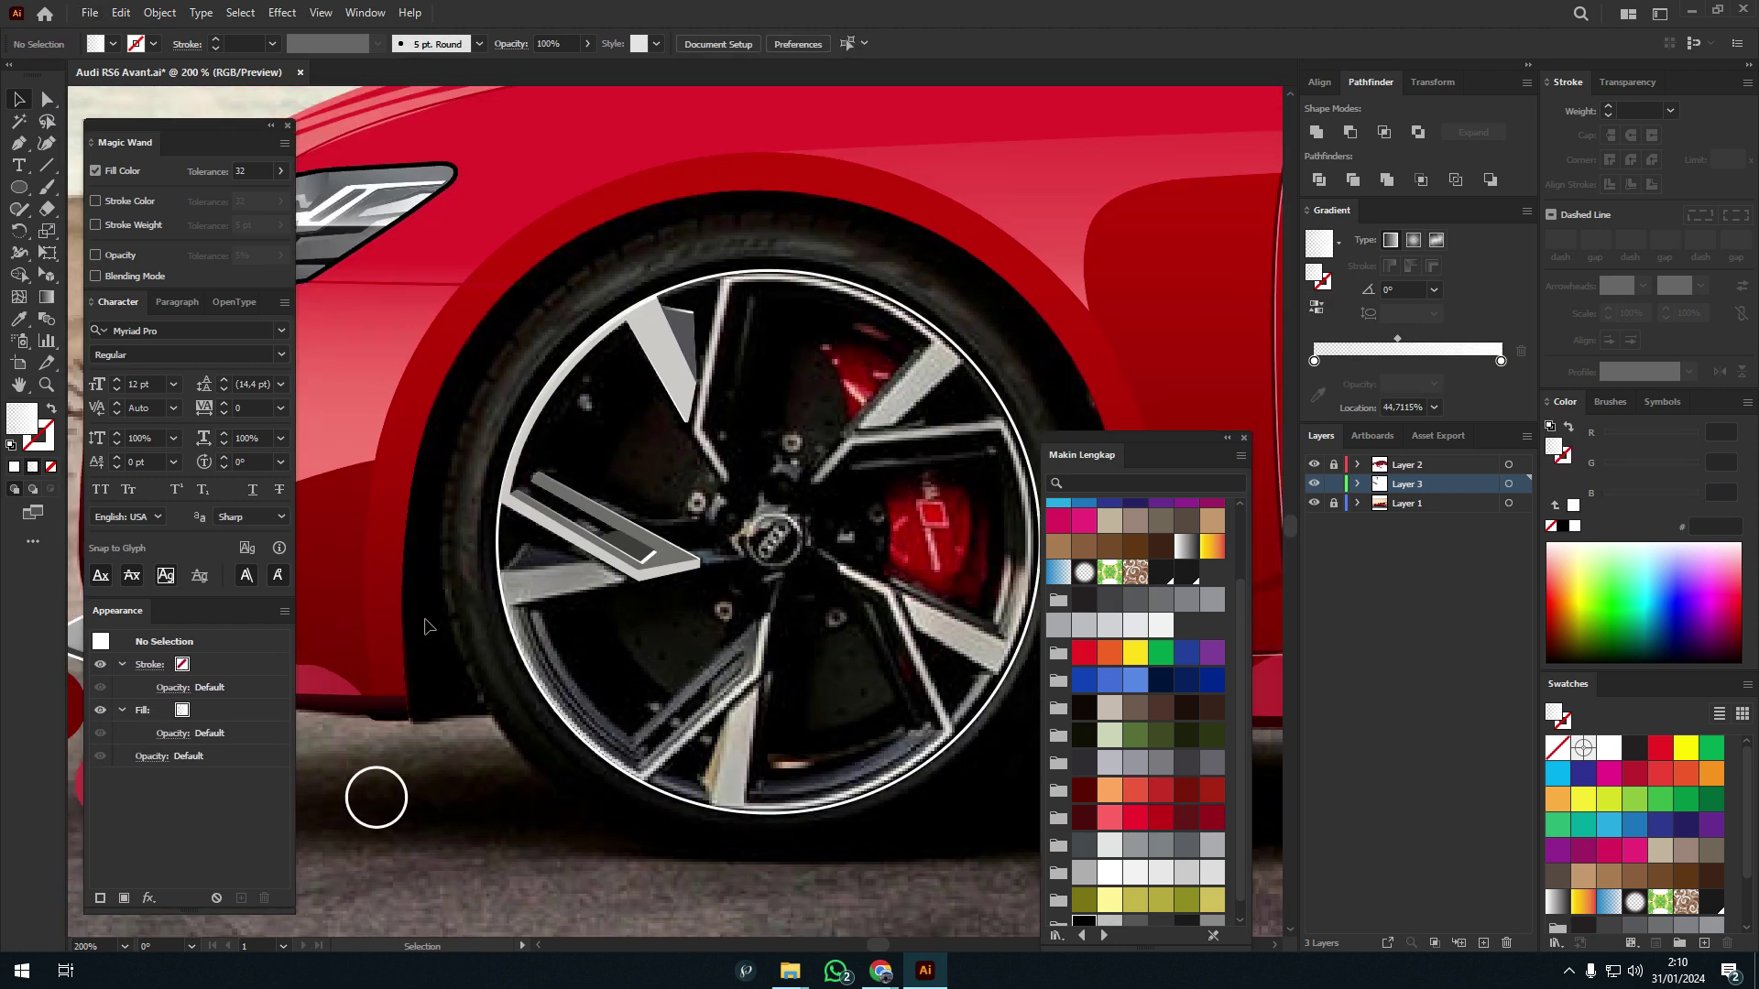
left_click_drag(879, 257, 834, 286)
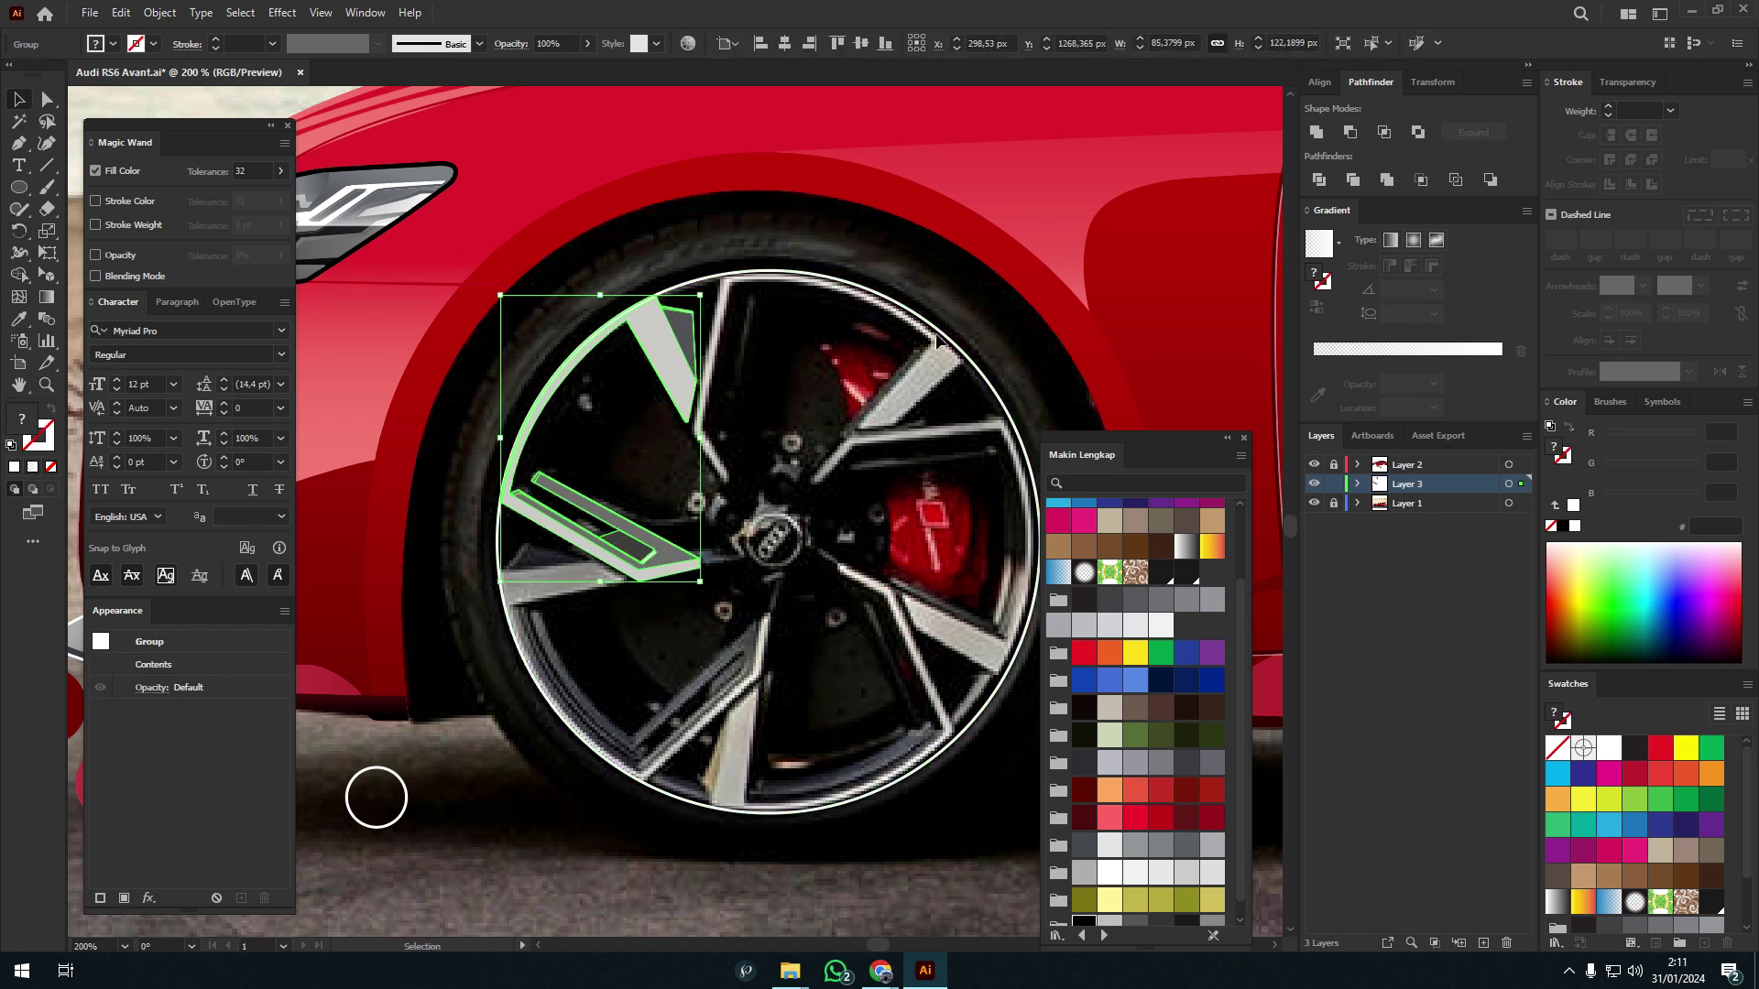
key("r")
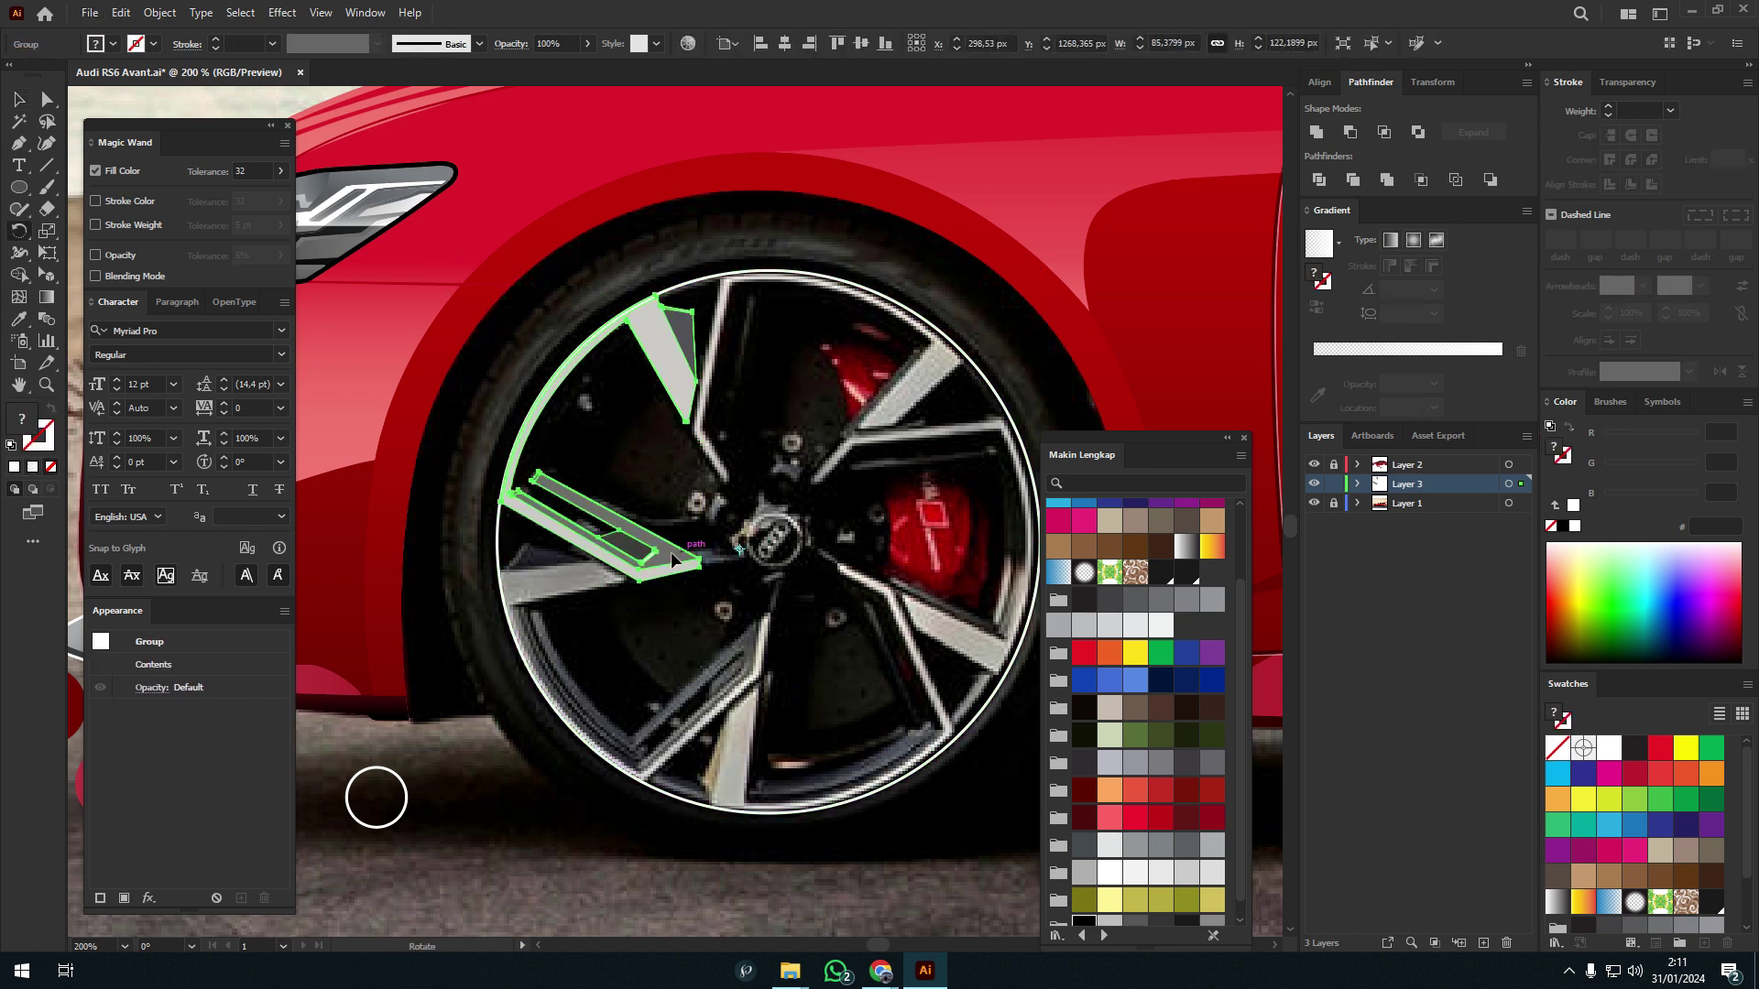
key("v")
left_click(787, 547)
scroll(787, 547, "up", 5, "alt")
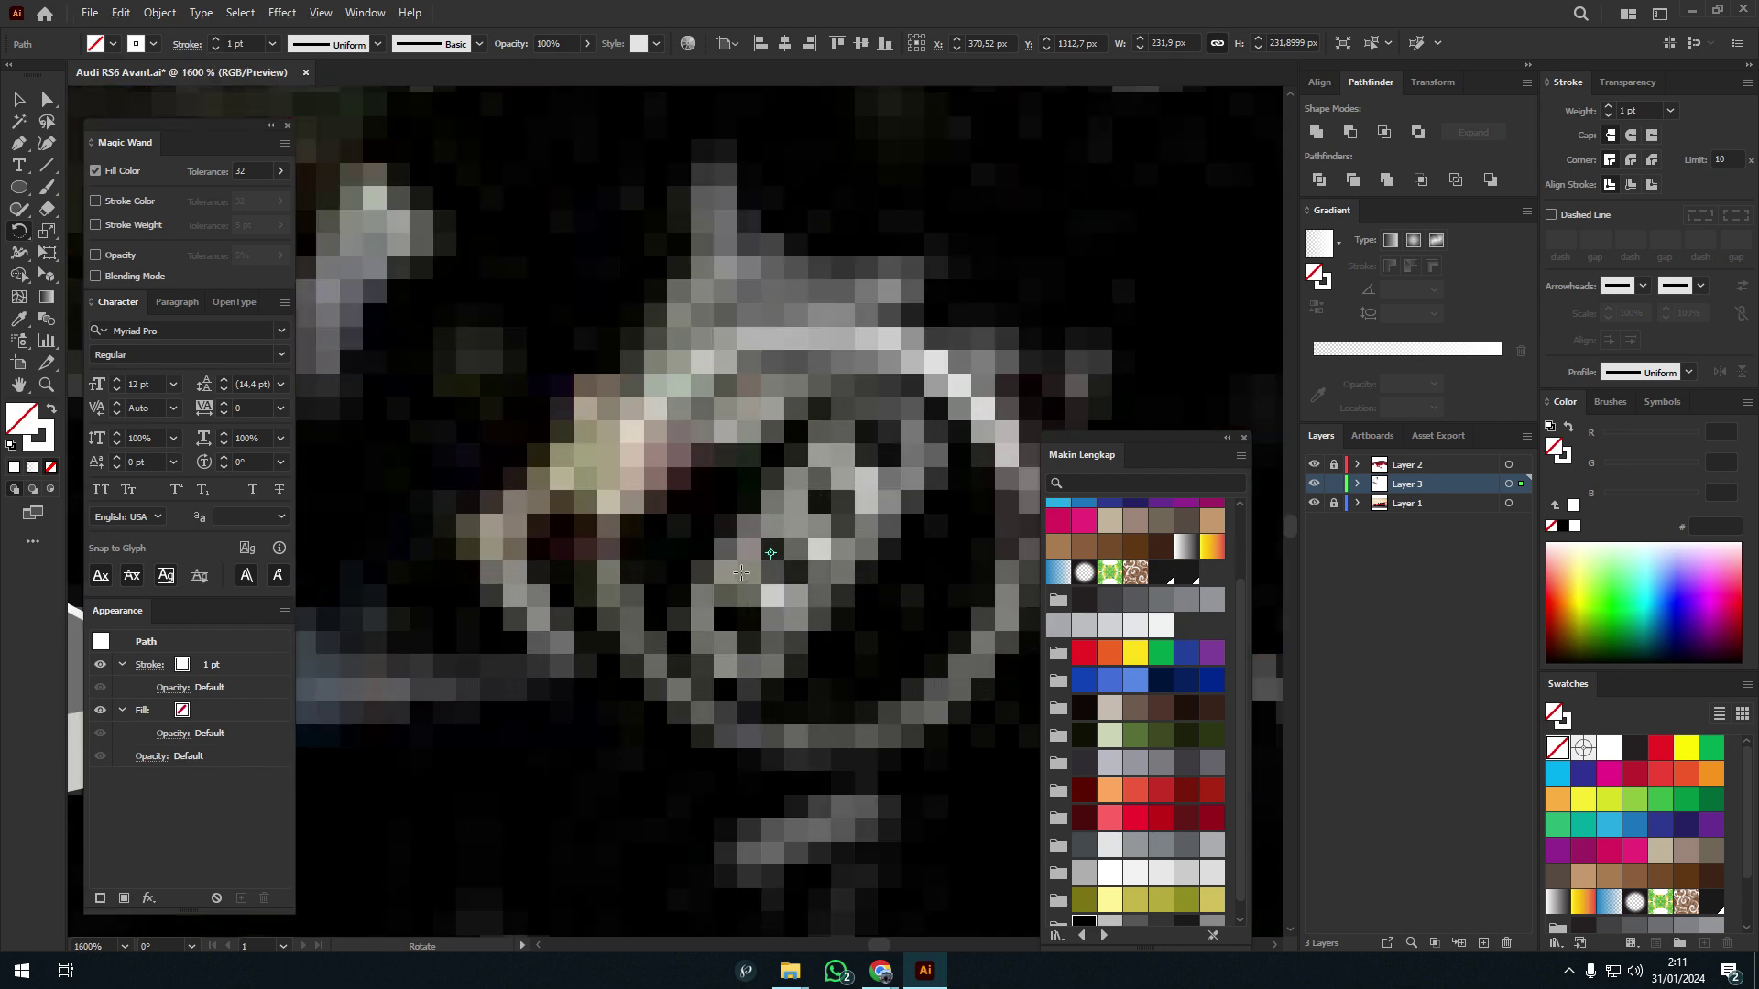
left_click(340, 680)
key("r")
key("Return")
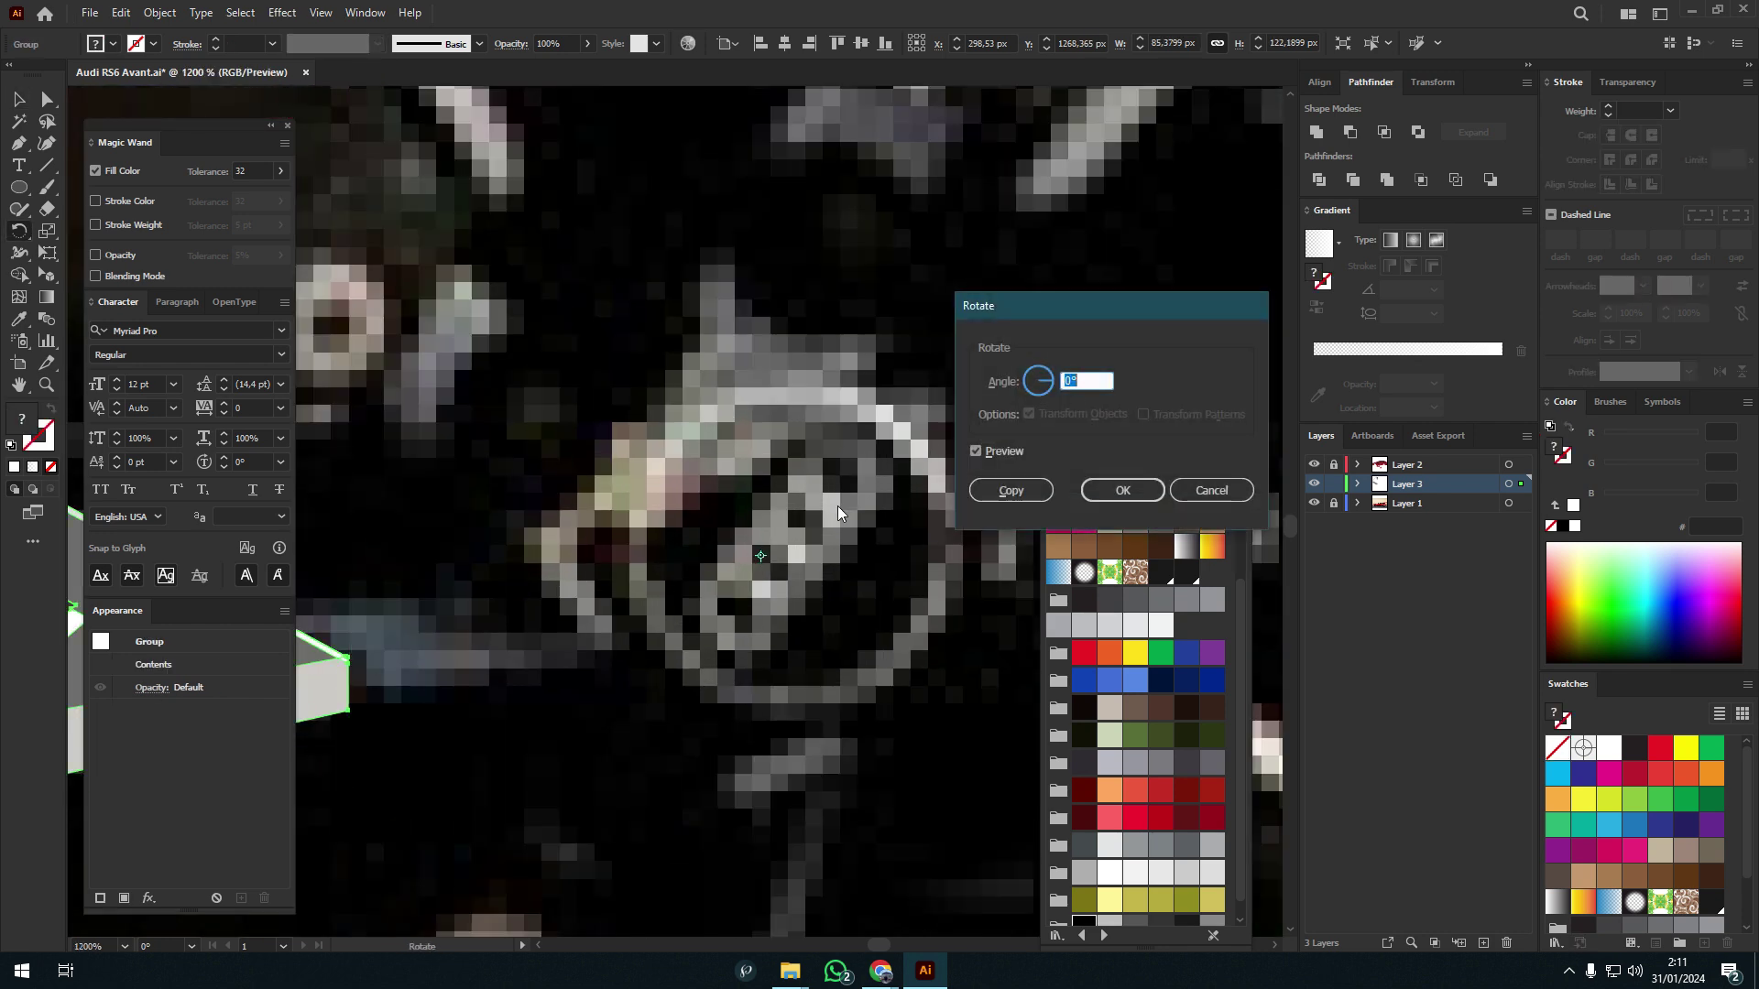
key("Return")
- Inspect the wheel and undo the rotated spoke copies
scroll(760, 556, "down", 5, "alt")
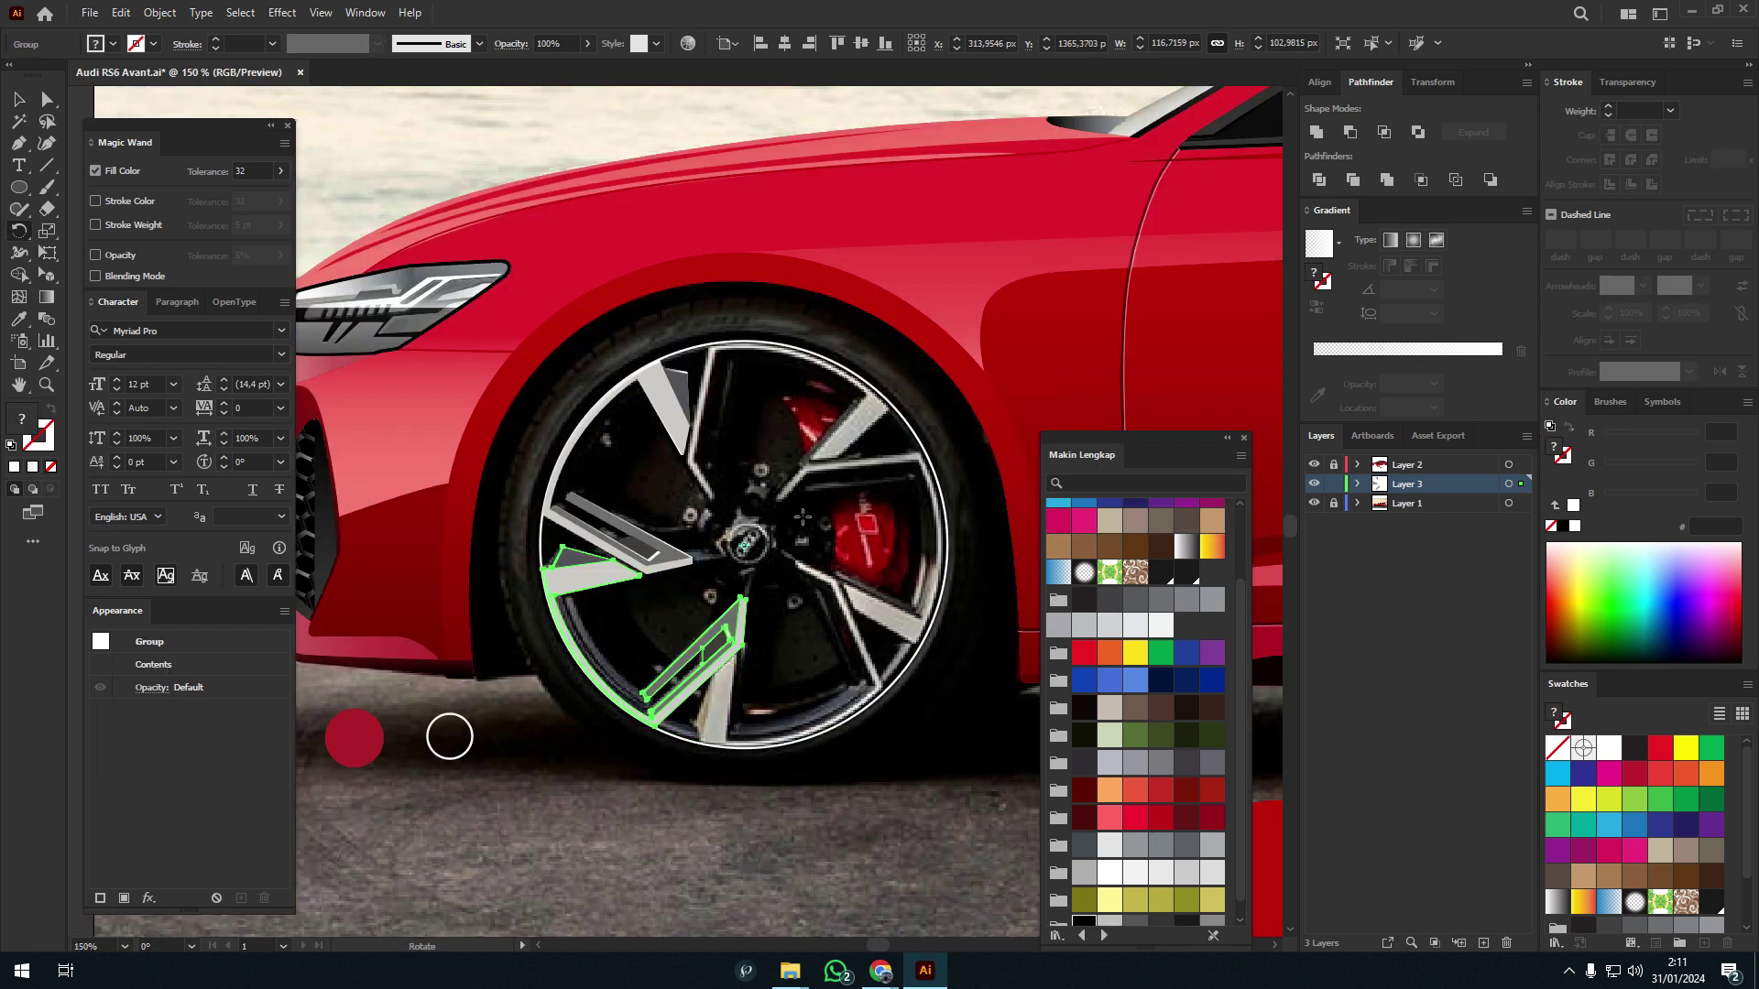
scroll(733, 409, "up", 3, "alt")
scroll(732, 409, "down", 5, "alt")
left_click(405, 817)
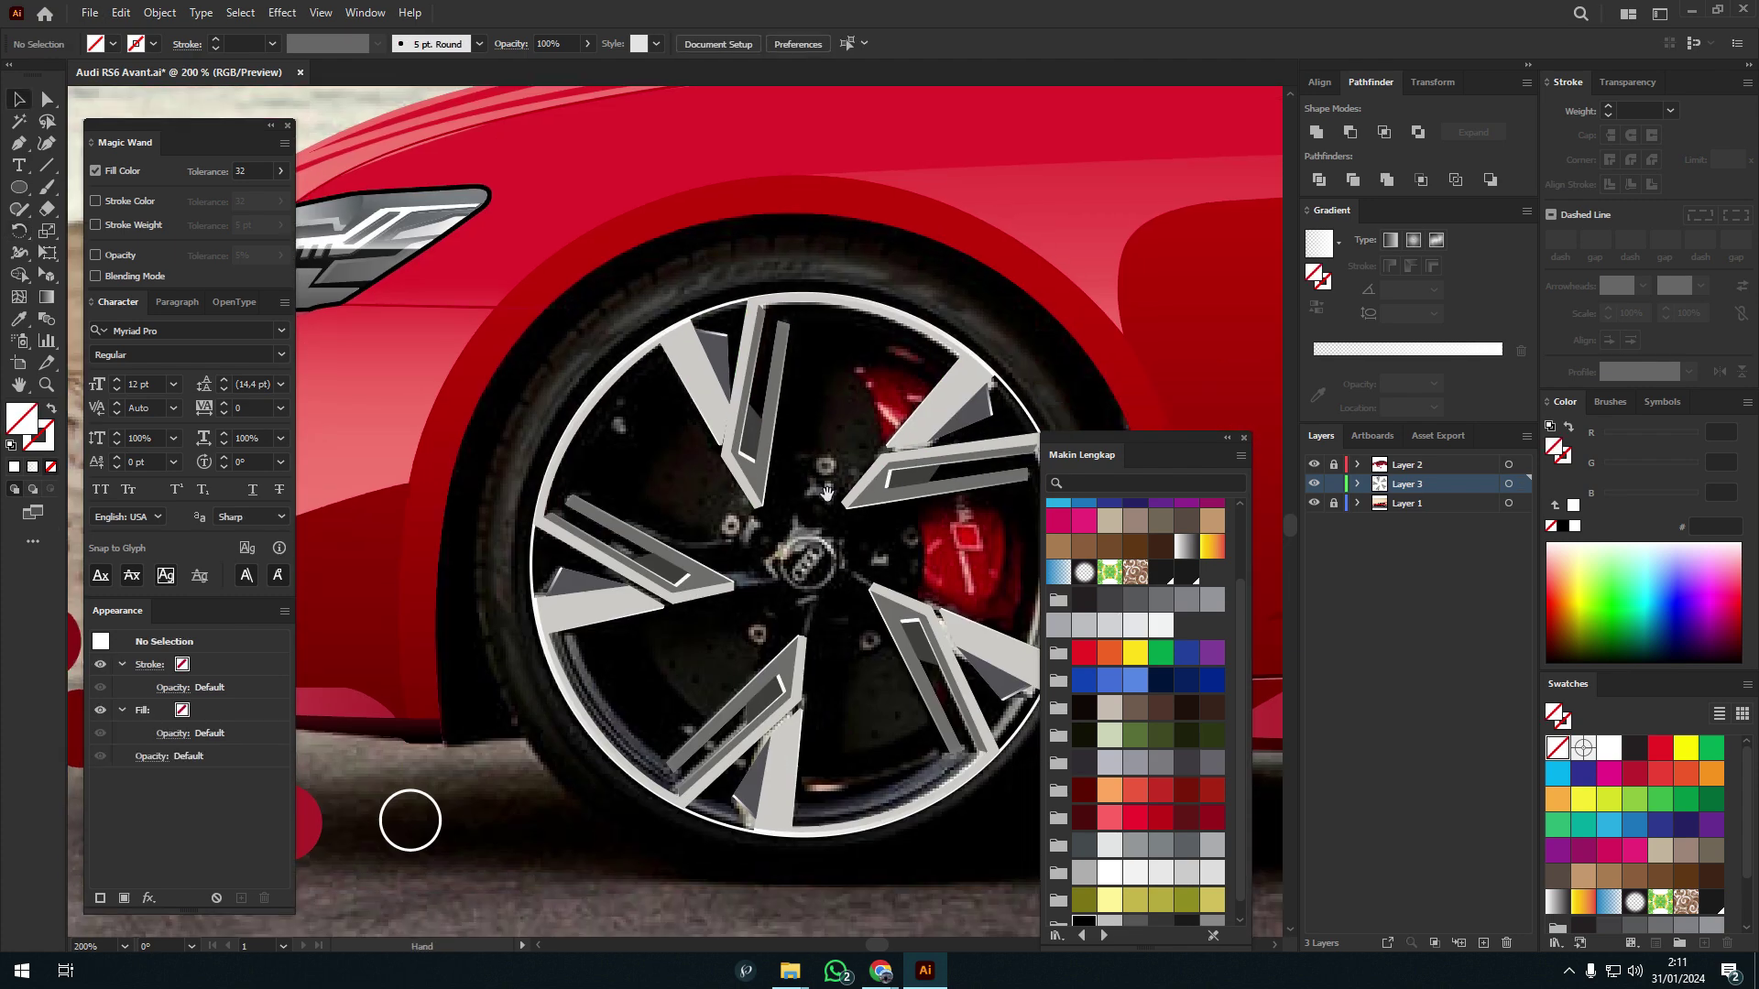
scroll(717, 444, "up", 3, "alt")
key("ctrl+z")
key("ctrl+z")
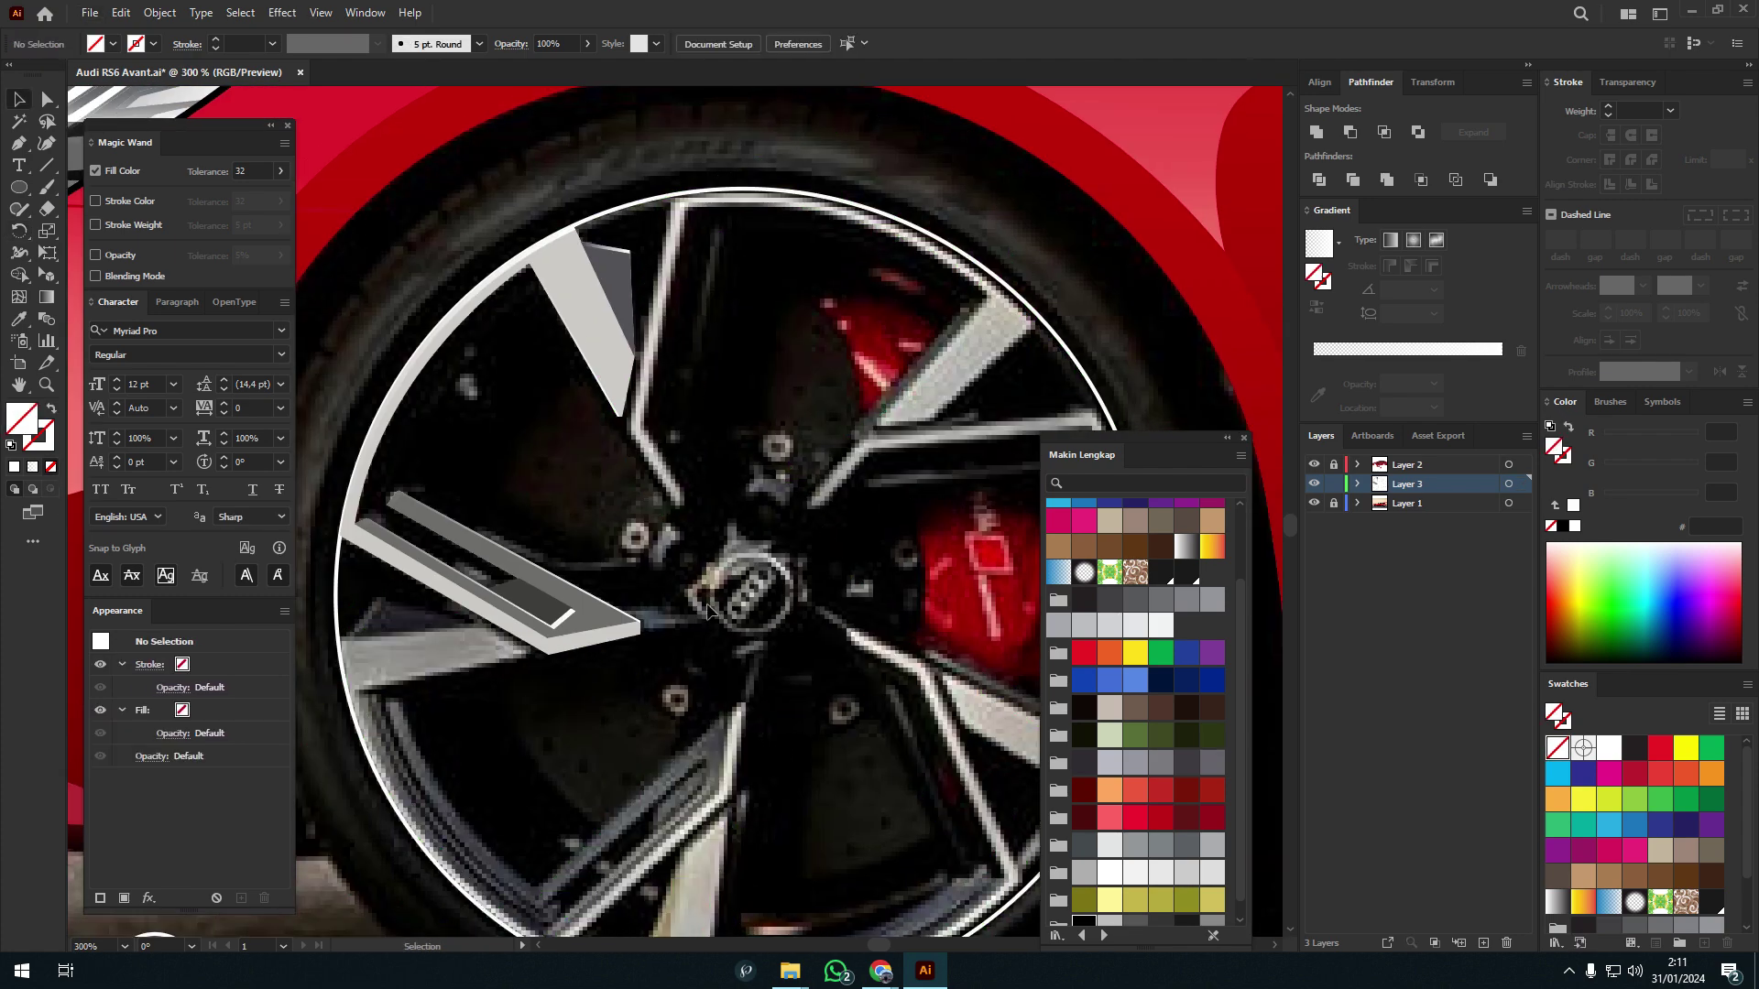
scroll(842, 208, "down", 3, "alt")
scroll(819, 546, "up", 4, "alt")
scroll(819, 546, "down", 4, "alt")
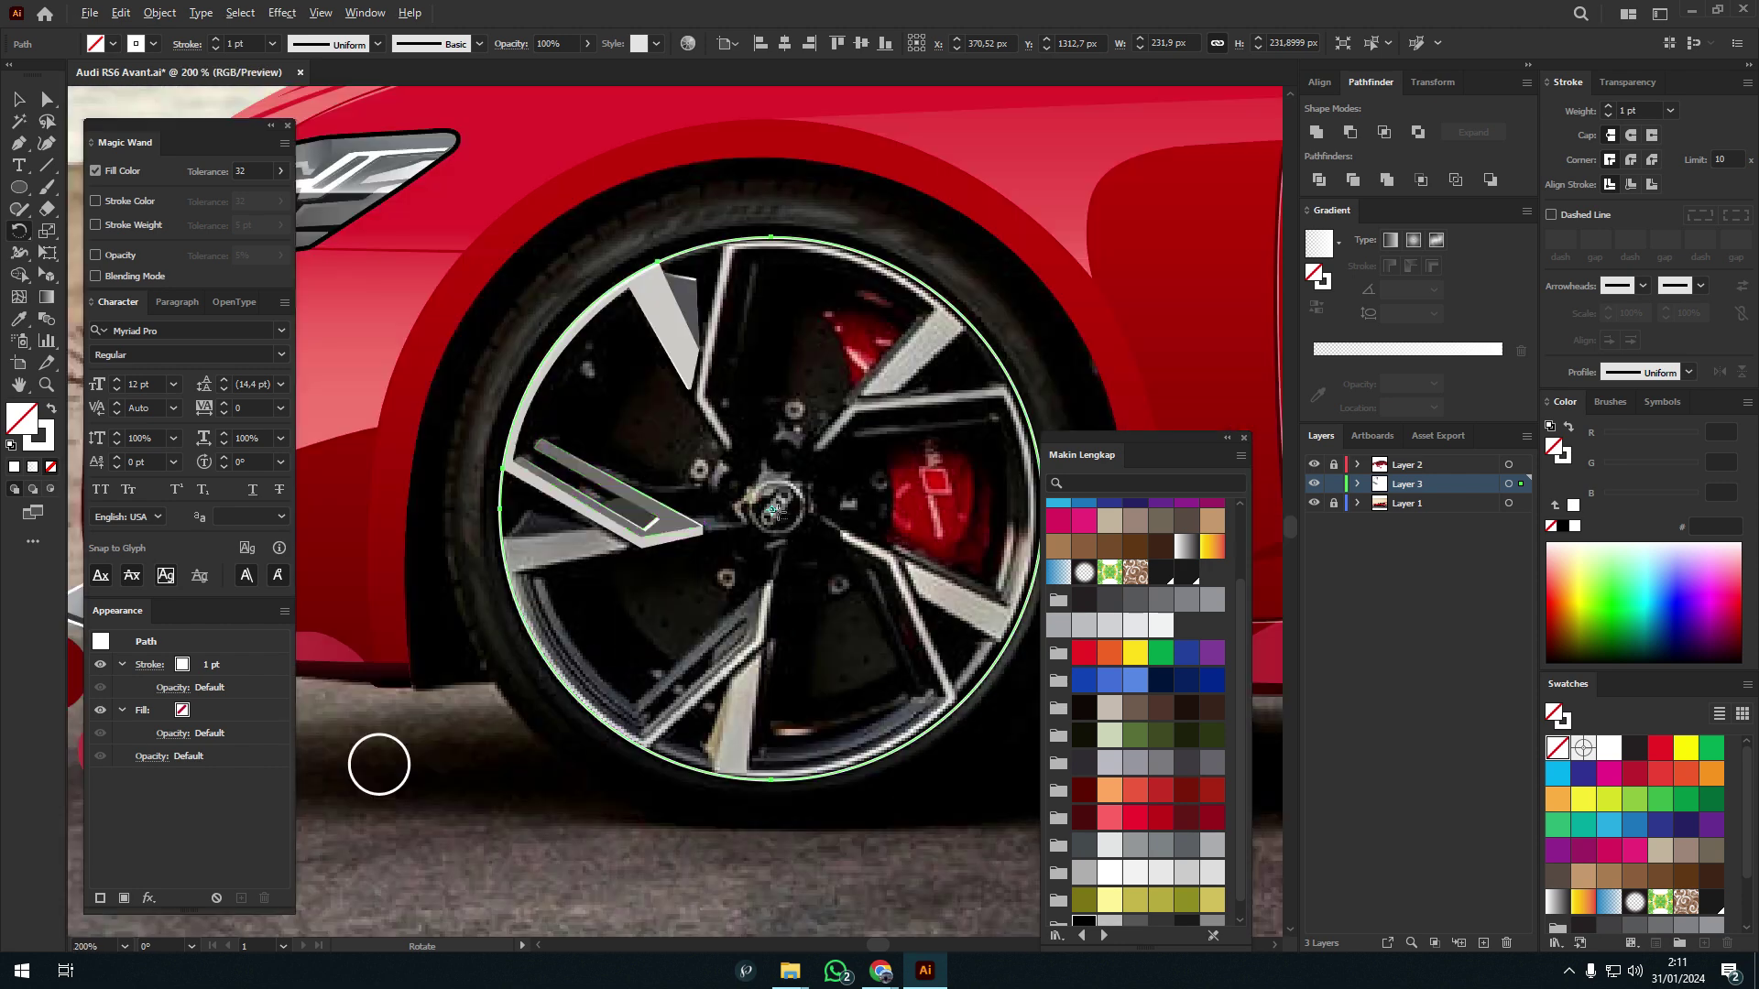
scroll(818, 546, "up", 6, "alt")
scroll(819, 546, "up", 3, "alt")
- Rotate the spoke group again about the hub centre
key("r")
left_click(643, 632, "alt")
key("Return")
scroll(890, 547, "down", 8, "alt")
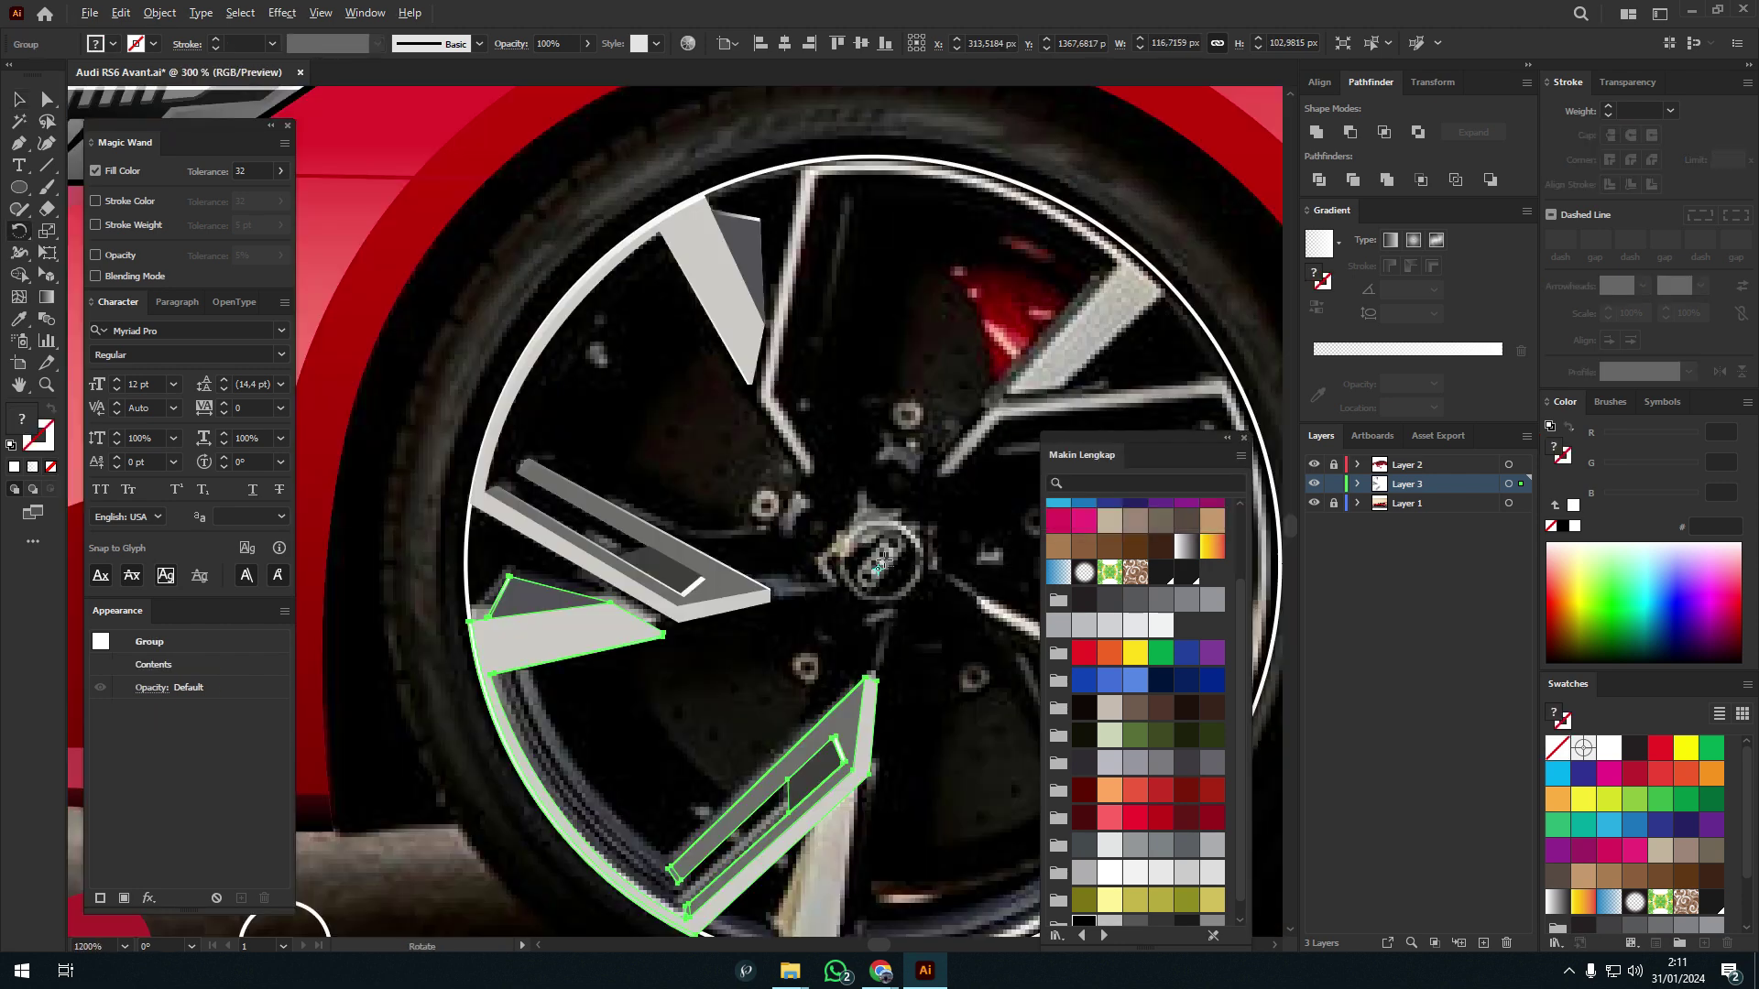
scroll(889, 548, "down", 5, "alt")
scroll(890, 548, "up", 6, "alt")
scroll(889, 548, "down", 6, "alt")
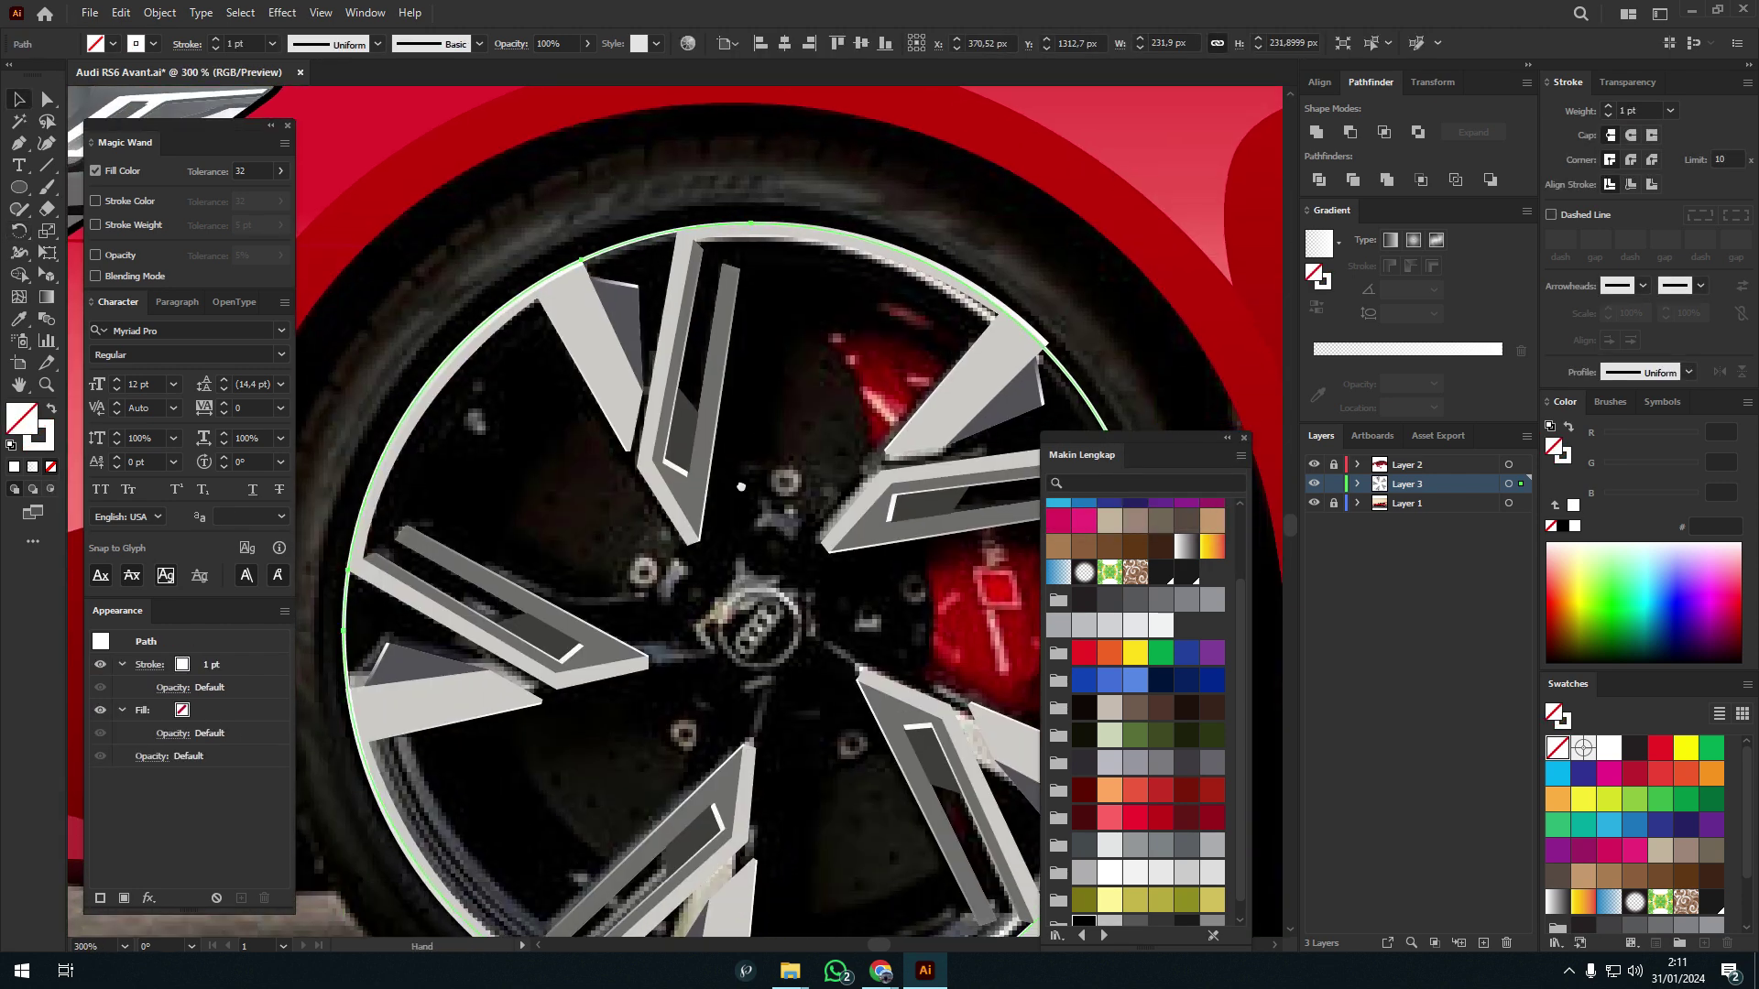
key("v")
scroll(1129, 286, "up", 4, "alt")
- Select the rim and centre circles and set alignment relative to the selection
left_click(1128, 285)
scroll(1128, 286, "down", 2, "alt")
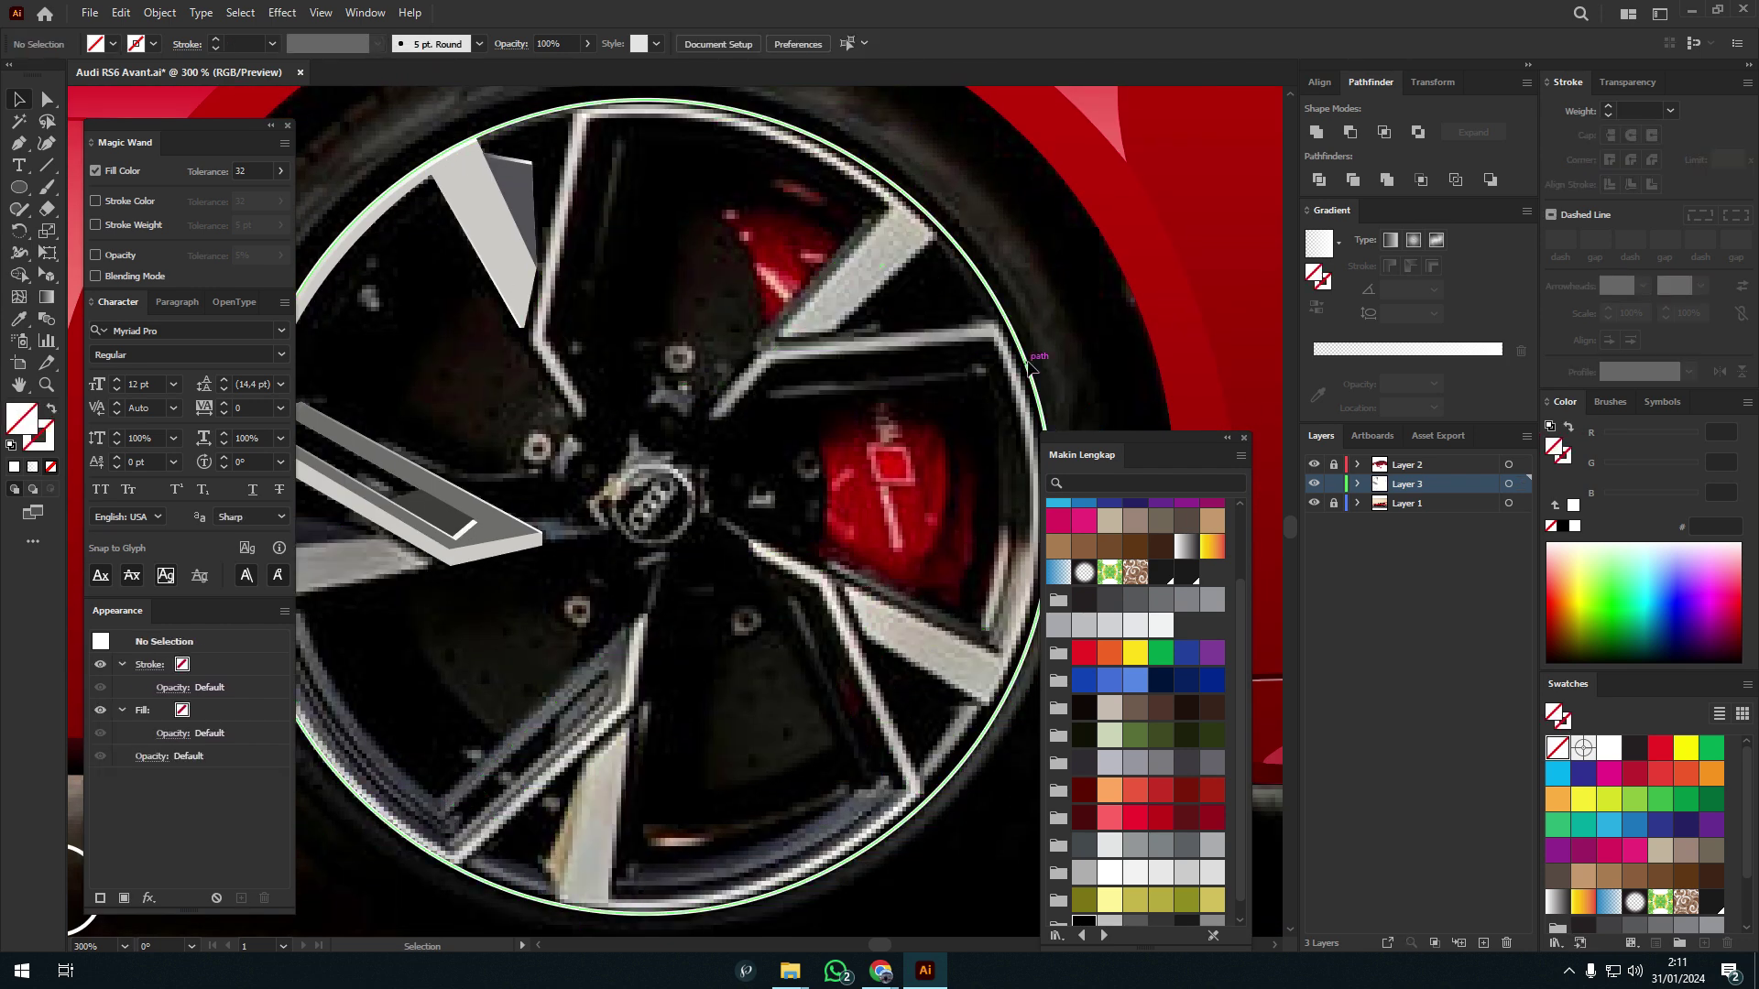
scroll(929, 420, "down", 1, "alt")
scroll(928, 419, "up", 1, "alt")
left_click(682, 476, "shift")
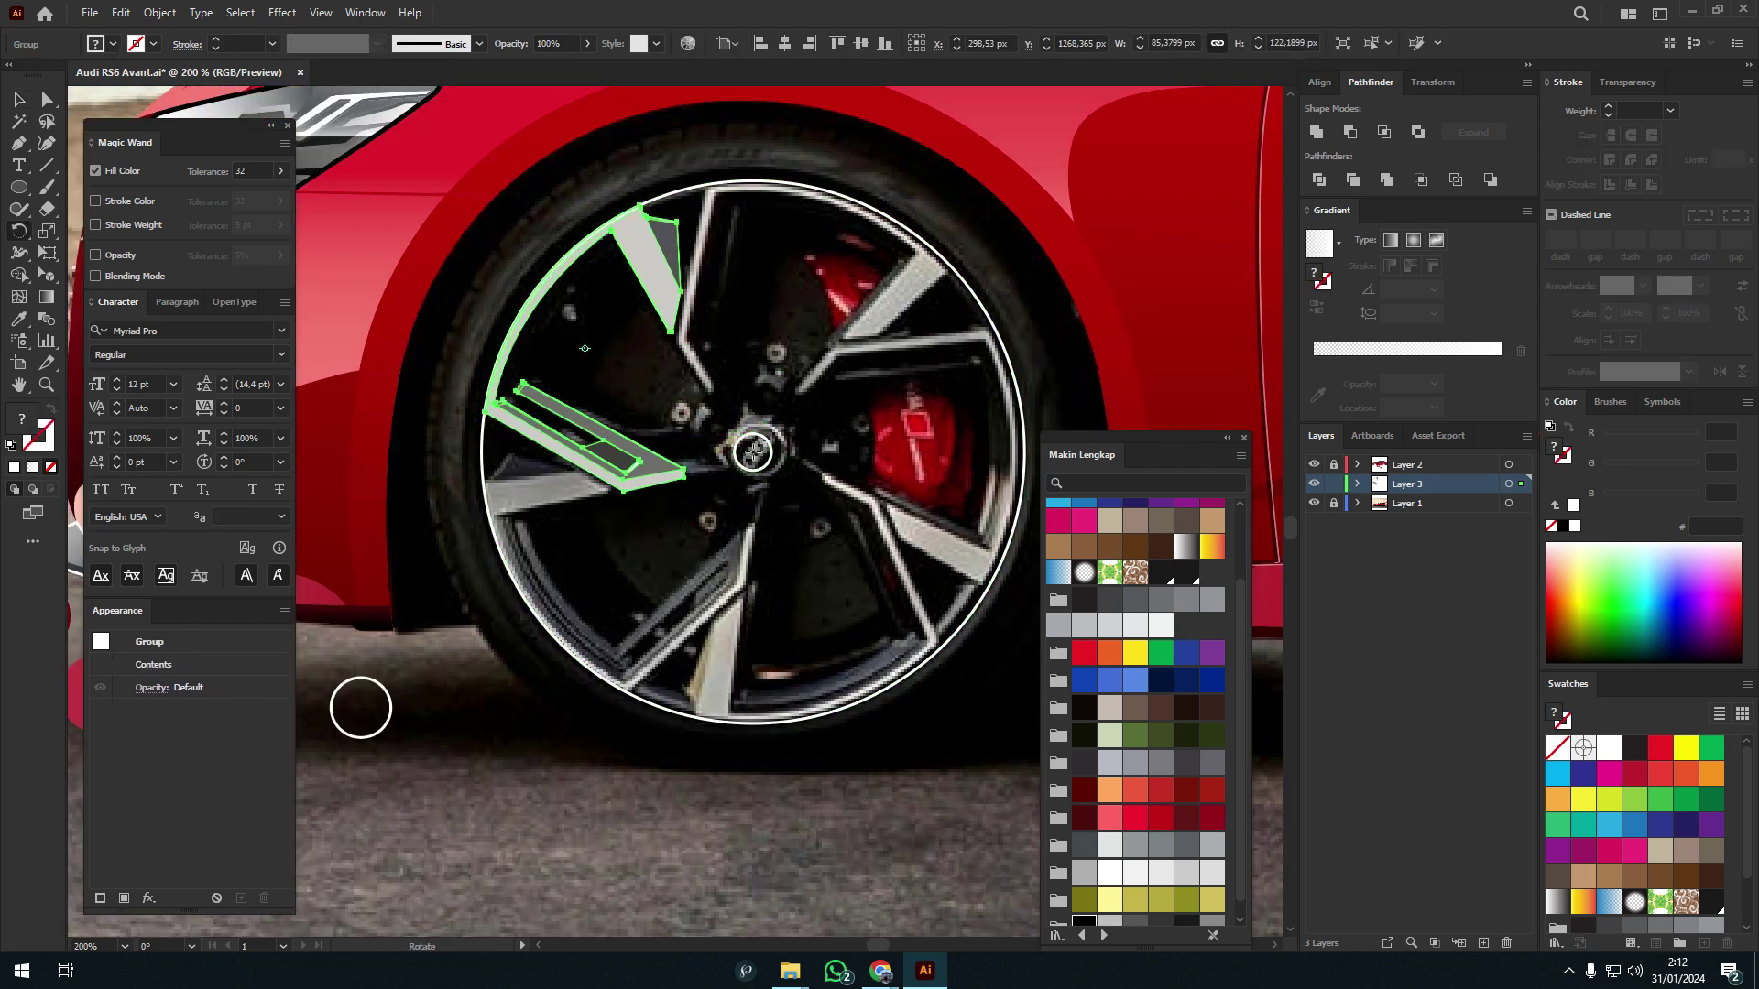
left_click(746, 66)
- Select the hub's centre circle and turn on Smart Guides from the View menu
key("v")
left_click(753, 452)
scroll(753, 451, "up", 10)
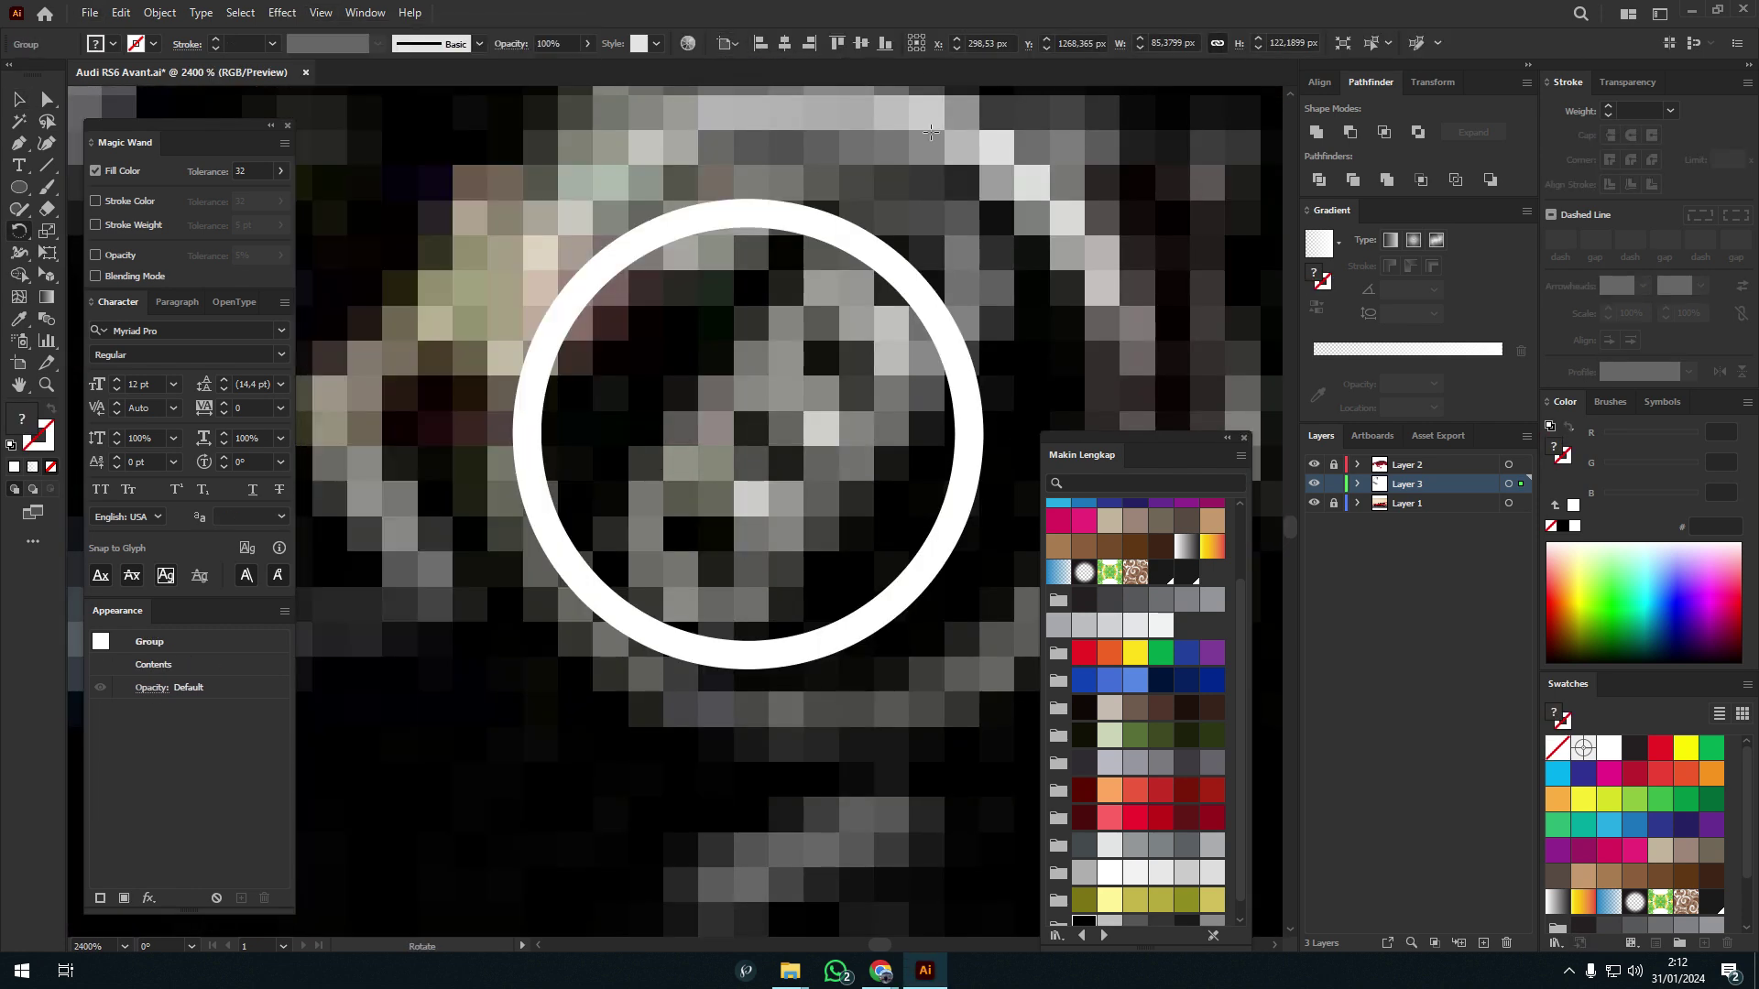
scroll(809, 424, "up", 3)
scroll(452, 381, "down", 4)
left_click(320, 12)
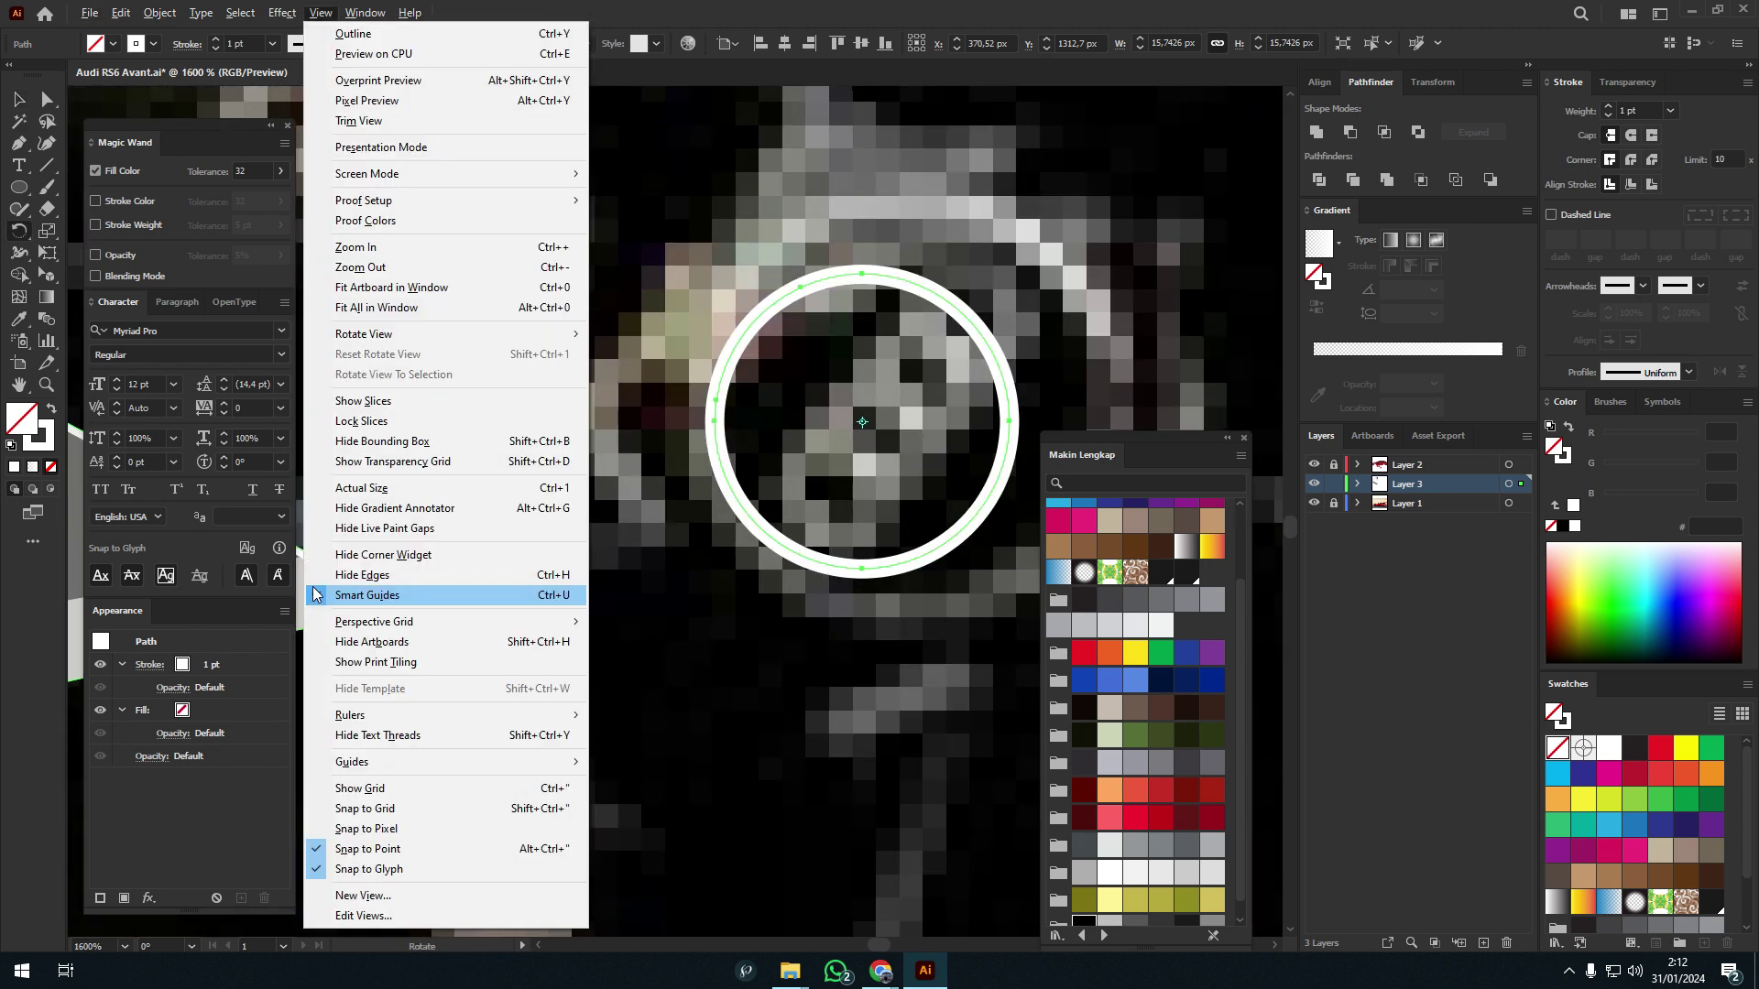
left_click(306, 595)
scroll(988, 345, "up", 8)
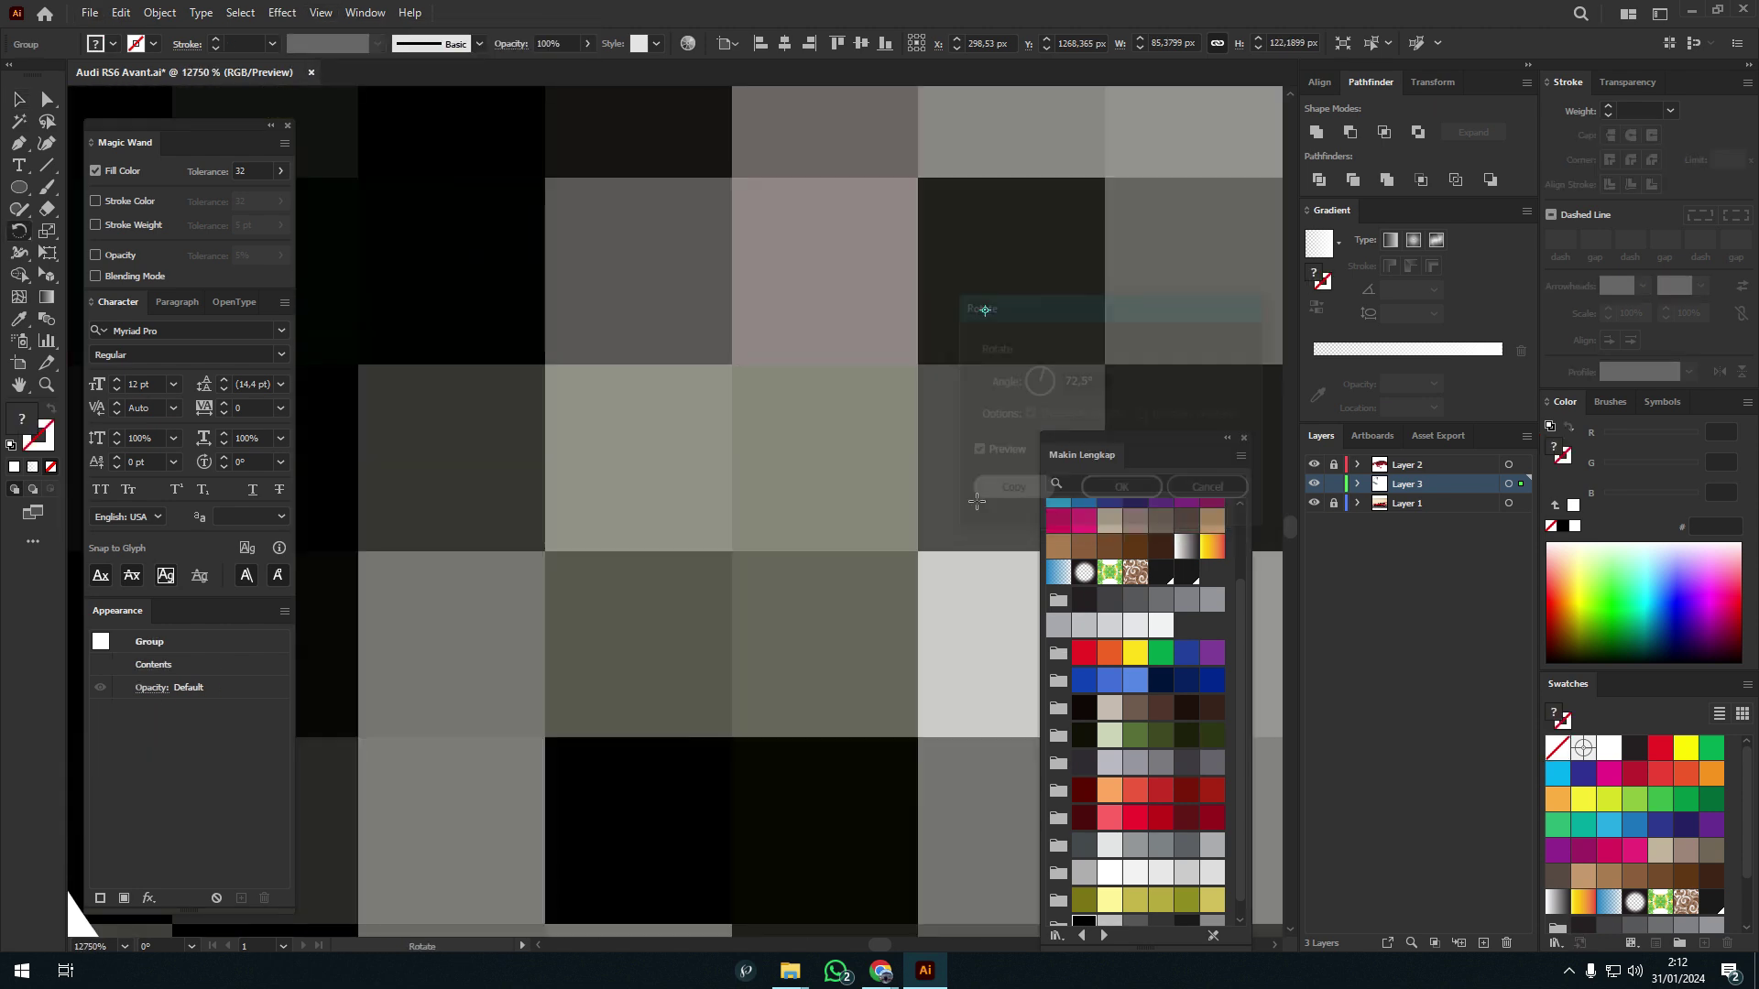
scroll(984, 310, "down", 10)
- Repeat the 72° rotated spoke copy so five spokes ring the hub
key("v")
left_click(781, 343)
scroll(781, 344, "down", 2)
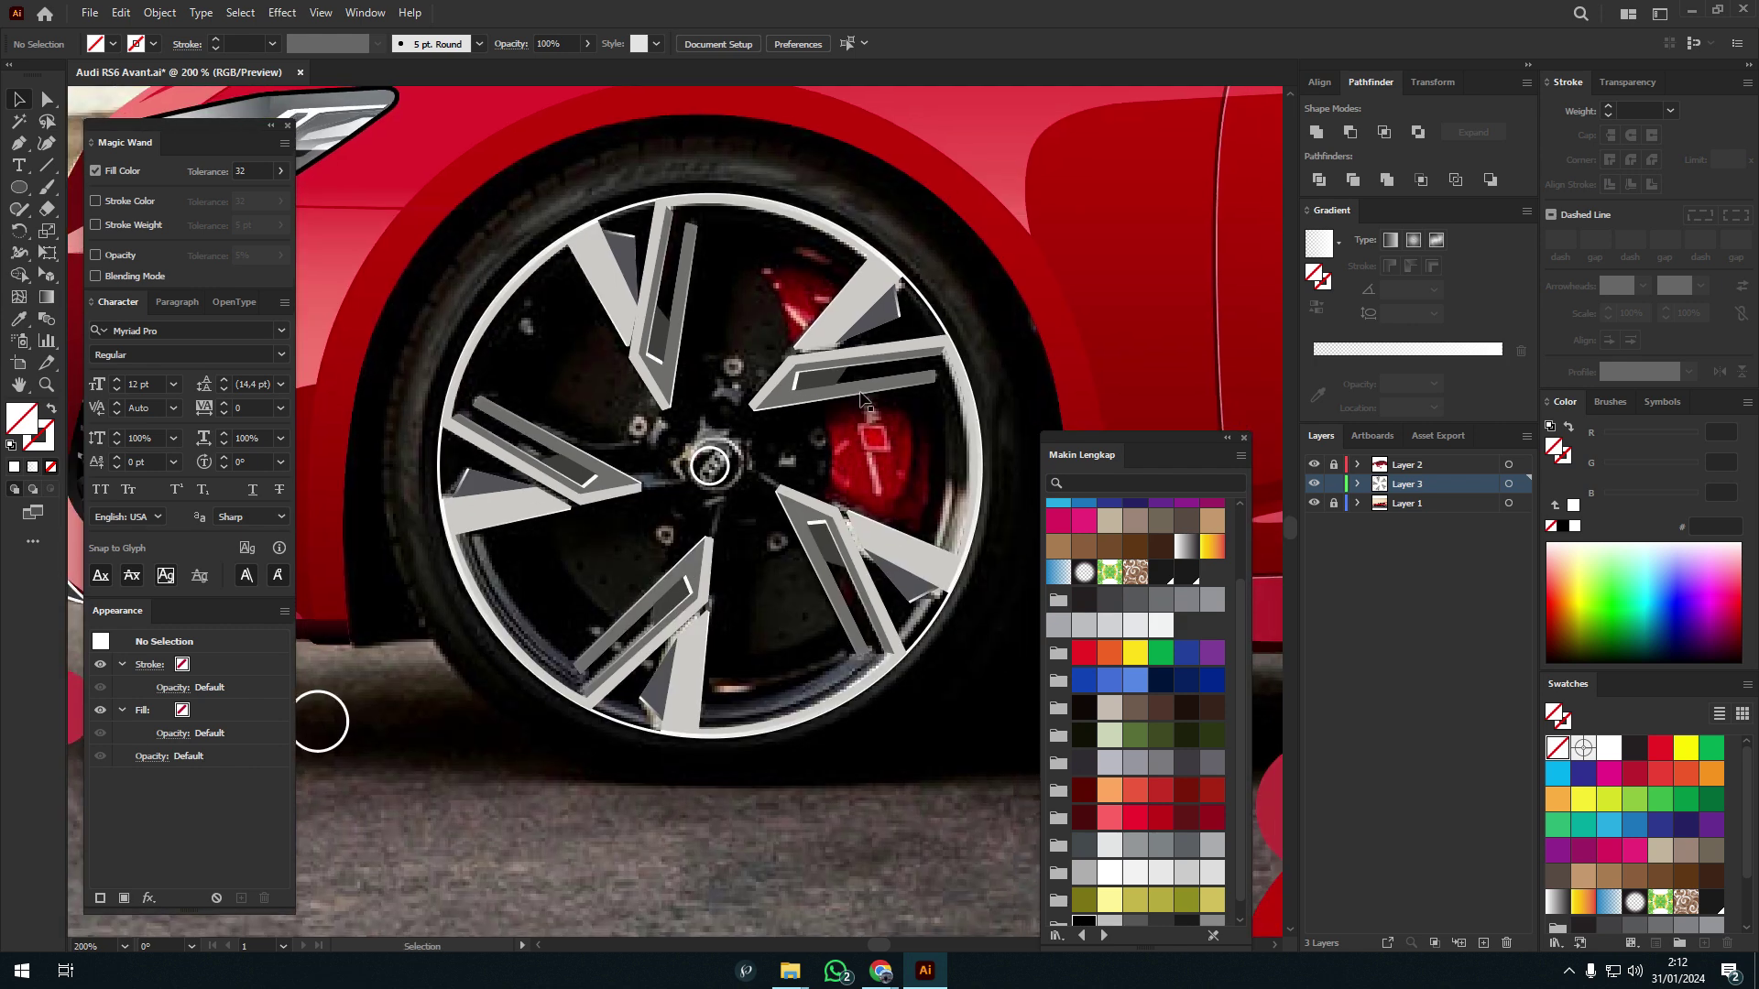
scroll(696, 385, "up", 5)
scroll(696, 440, "down", 5)
scroll(657, 501, "up", 2)
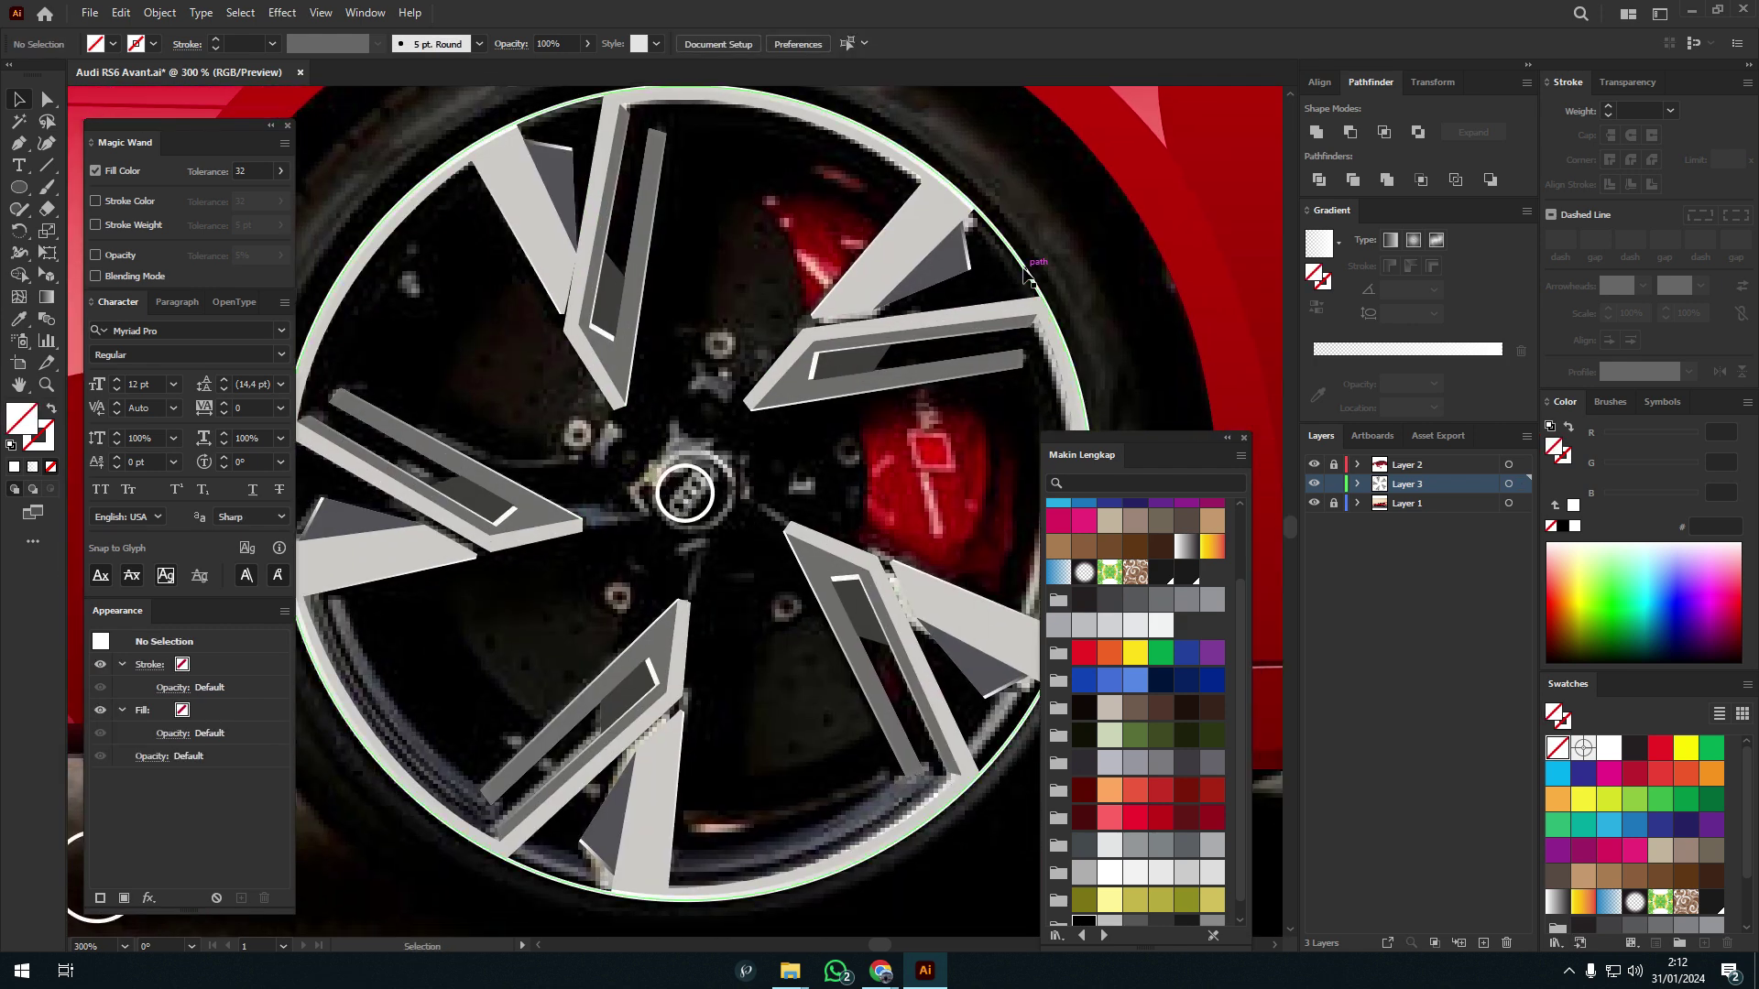
scroll(657, 501, "down", 2)
- Shrink a circle down into a smaller ring around the hub centre
left_click_drag(936, 442, 806, 440)
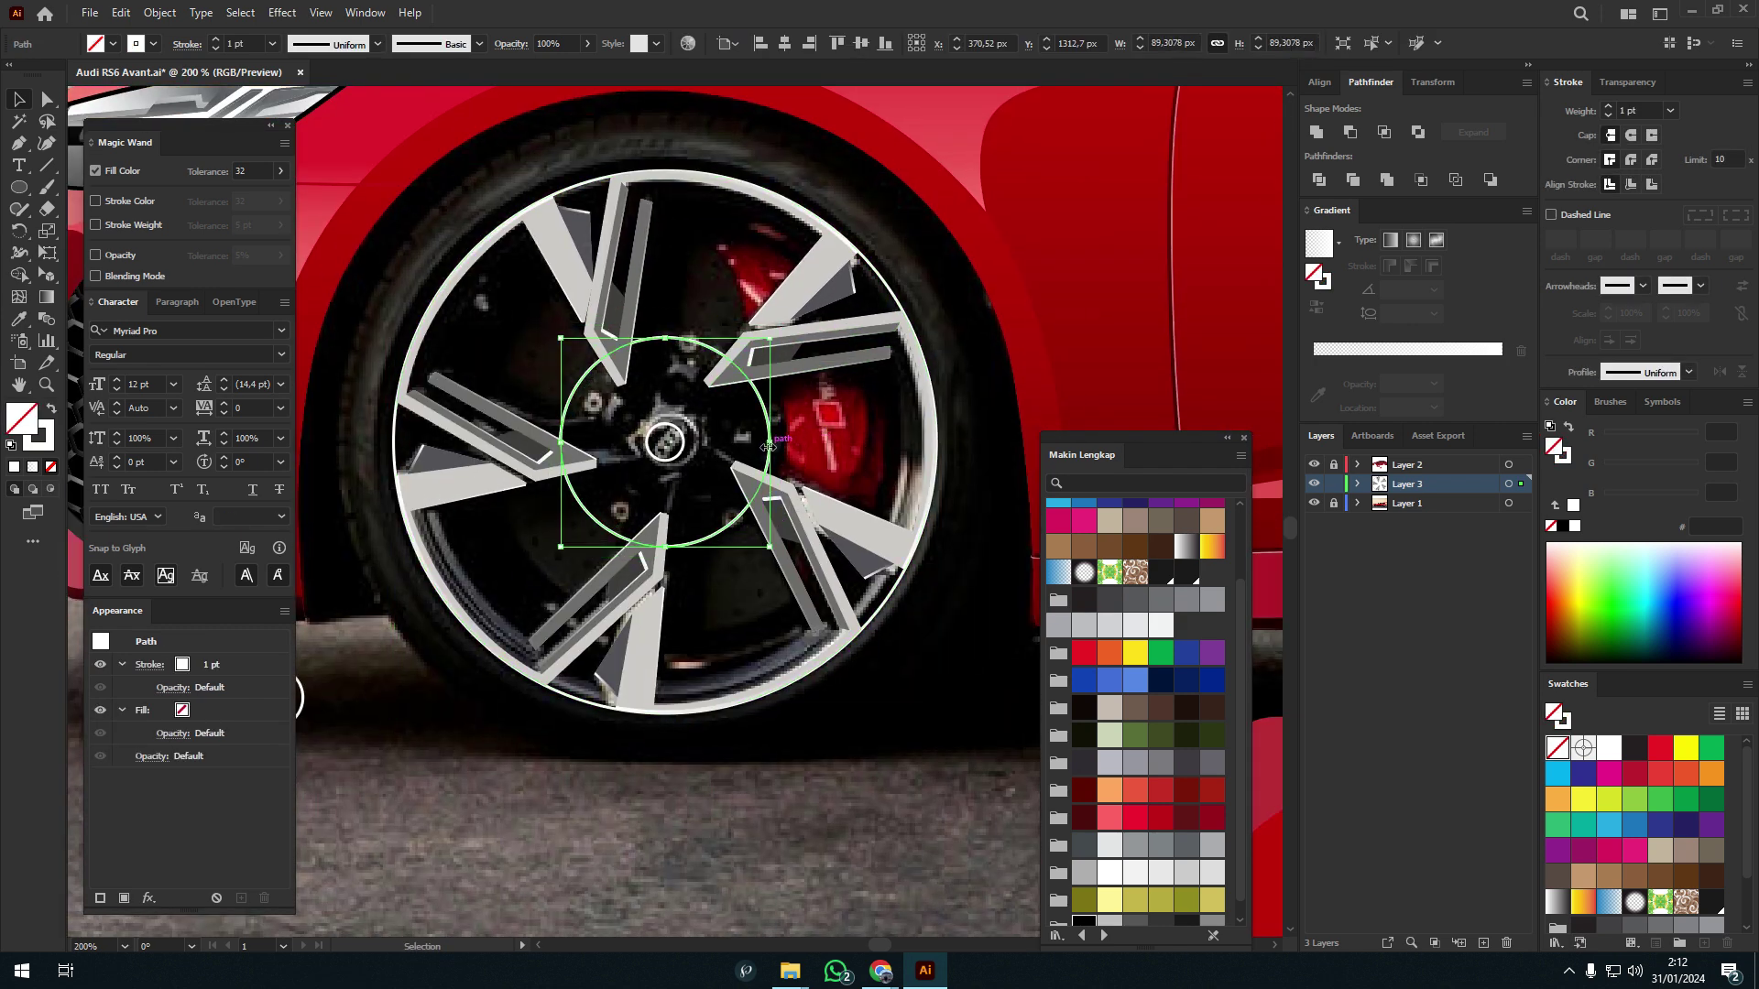
scroll(661, 442, "up", 3)
left_click(740, 449)
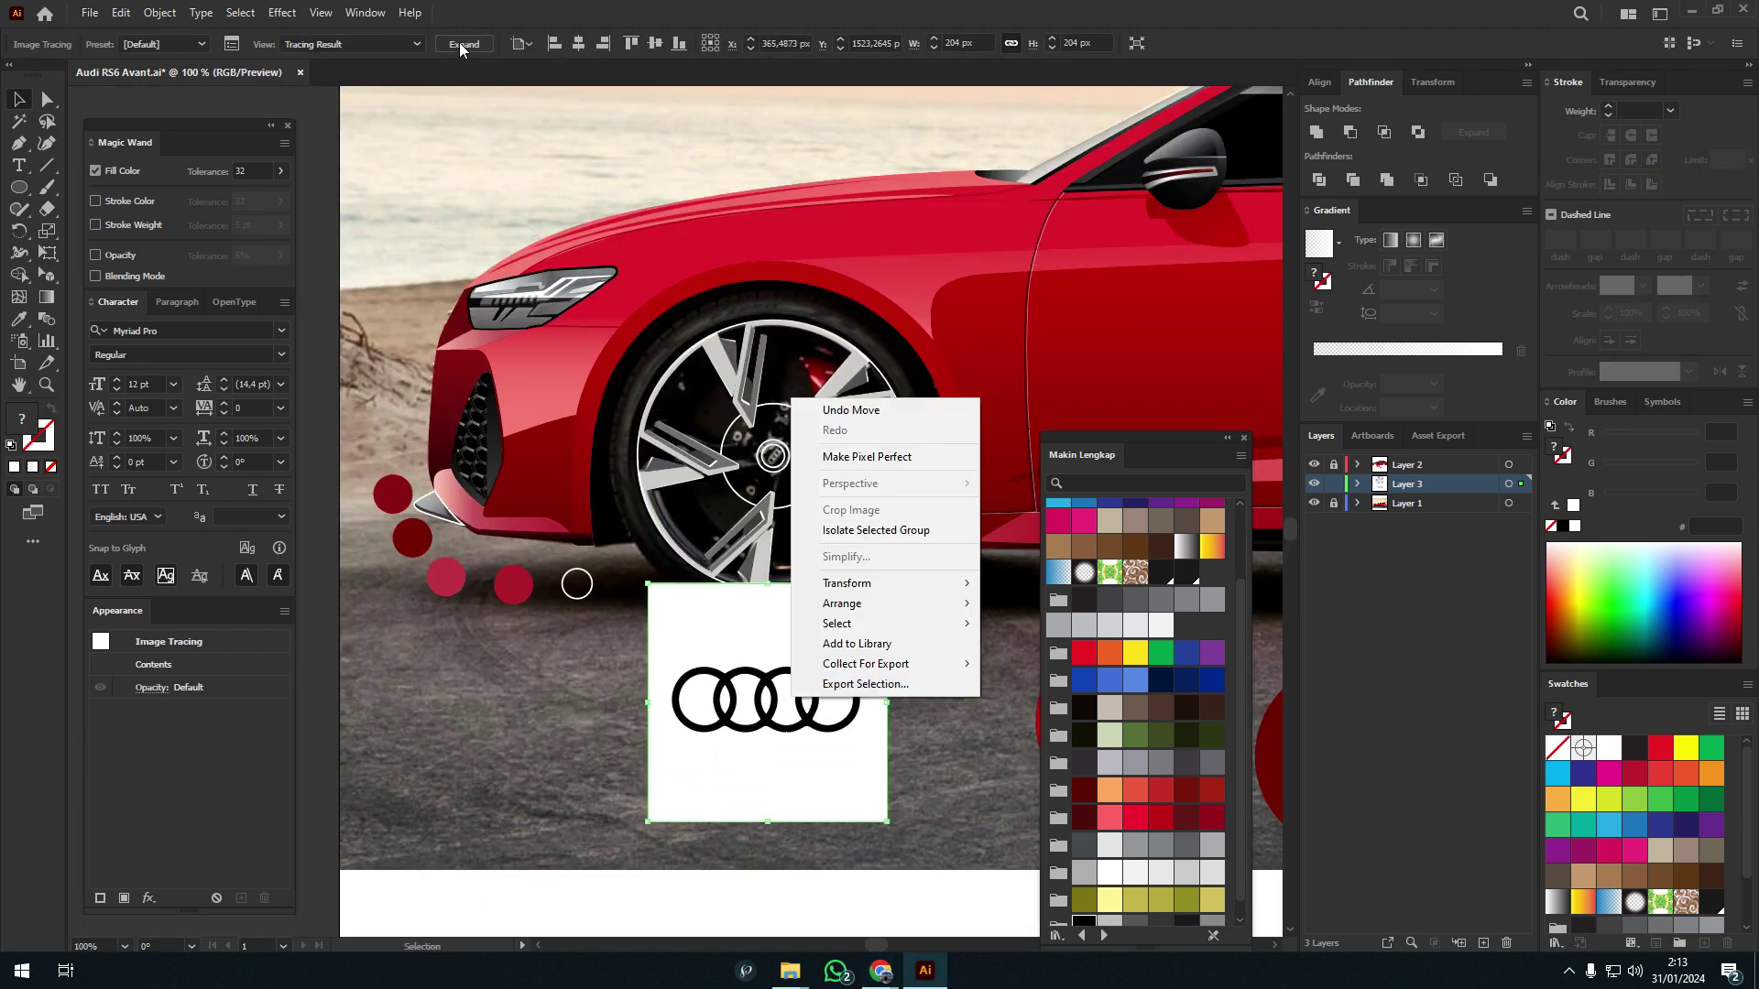
- Expand the image-traced Audi logo into editable paths
scroll(757, 594, "down", 3)
right_click(758, 594)
left_click(775, 594)
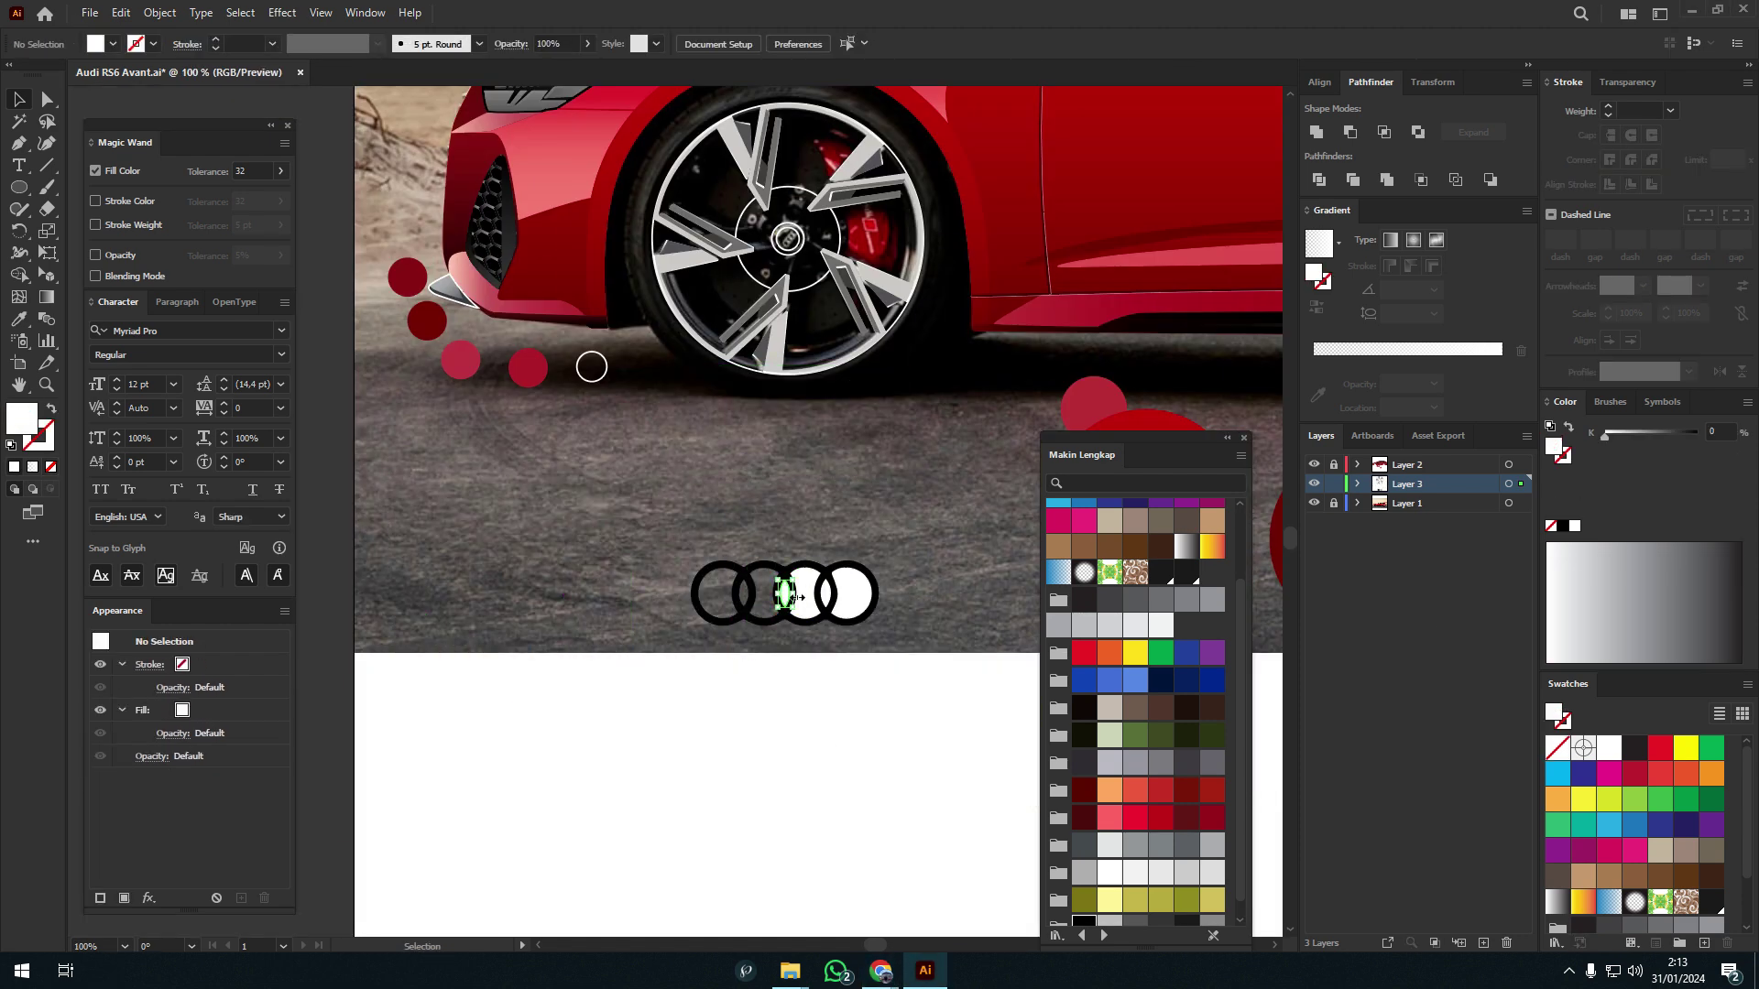
scroll(789, 247, "up", 5)
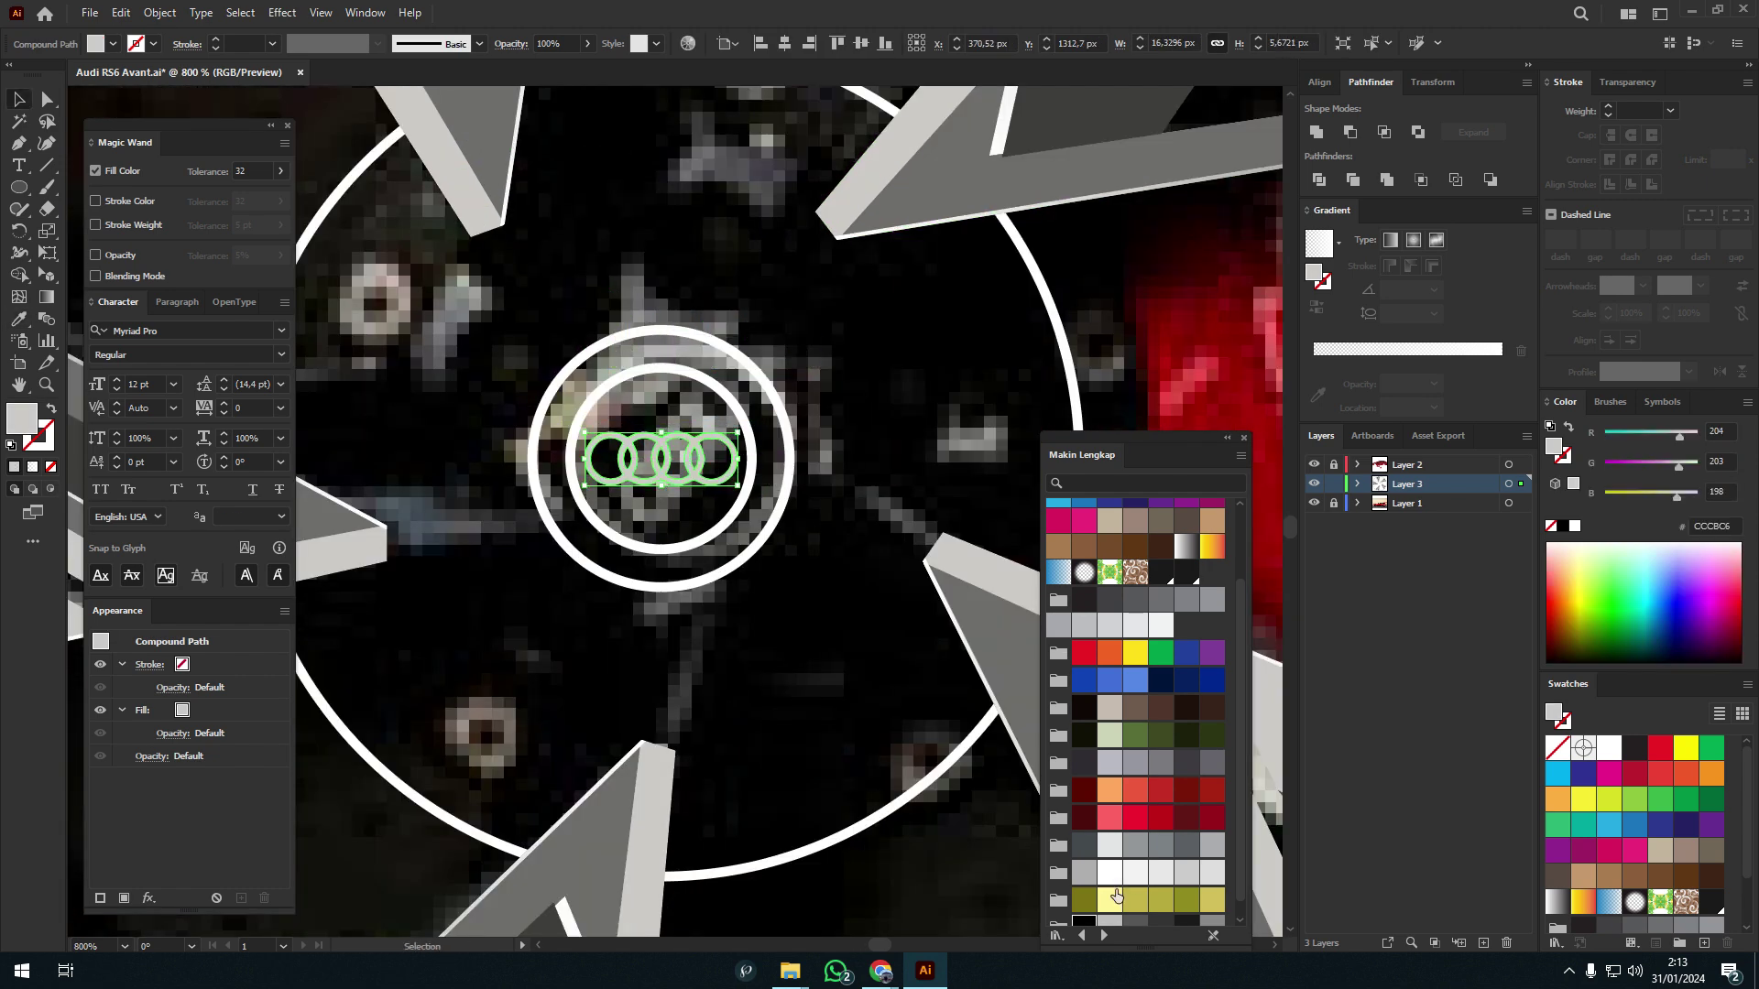
- Give the hub circle behind the logo a vertical gradient with a grey middle stop
key("ctrl+minus")
left_click(1085, 922)
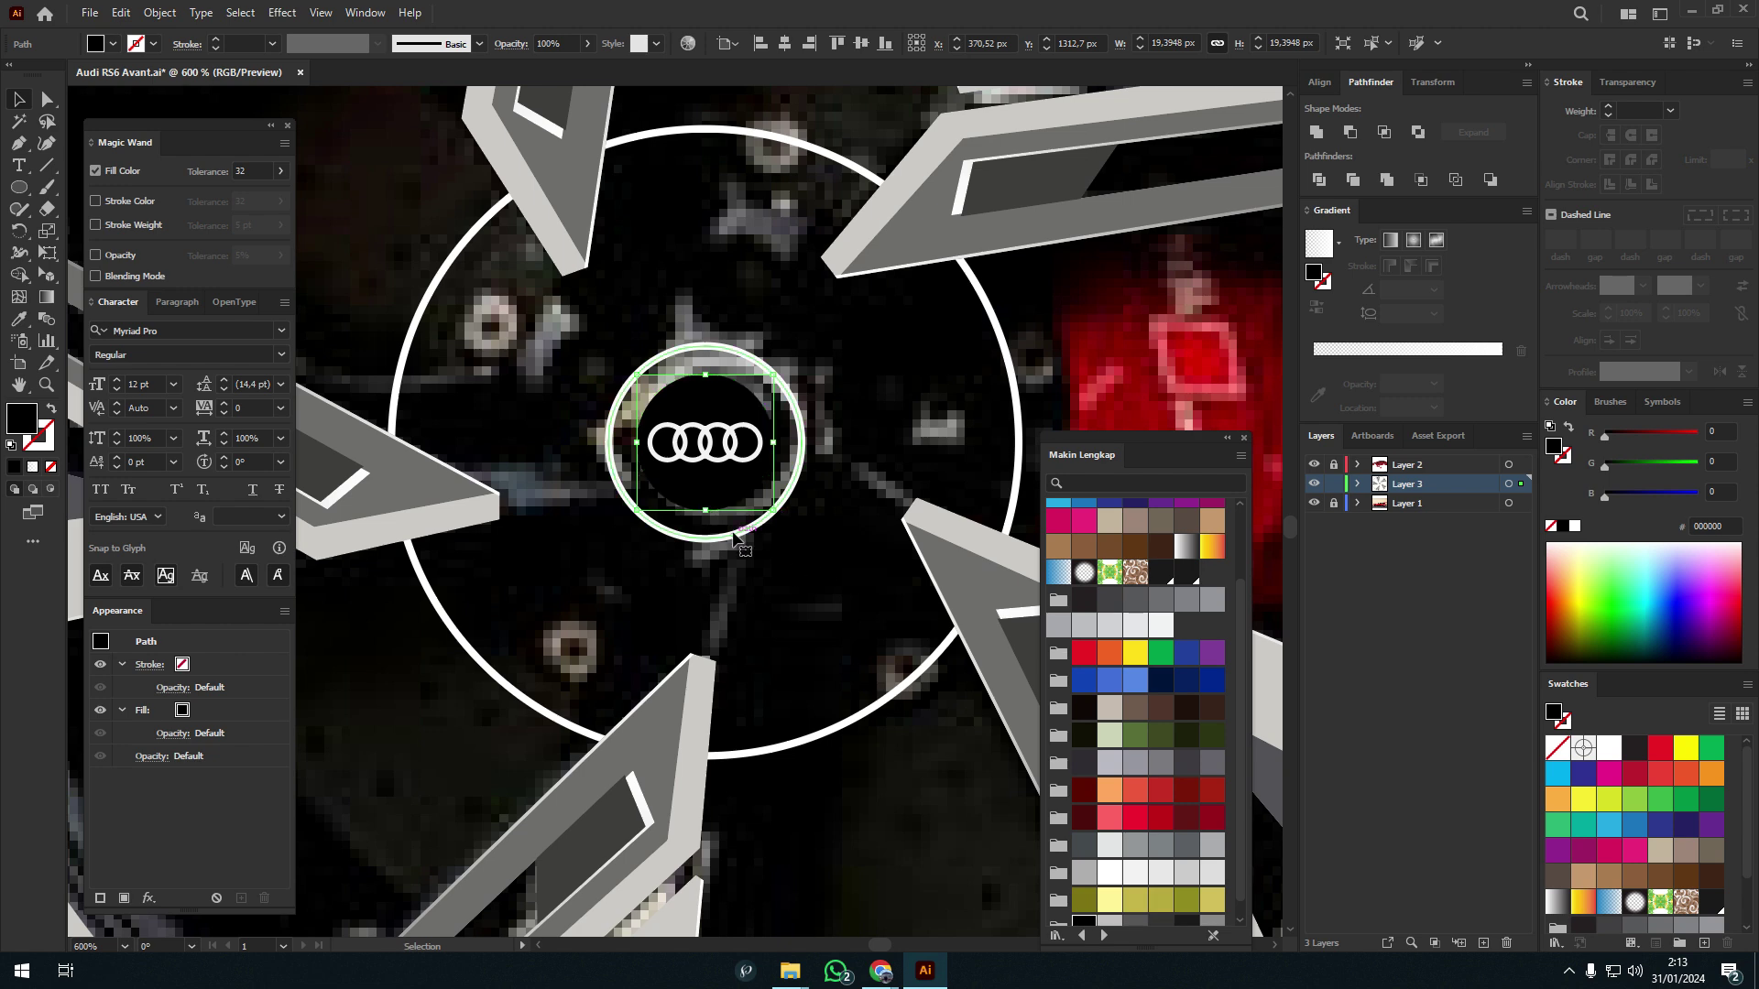
left_click(737, 539)
left_click(1185, 546)
key("g")
scroll(1108, 889, "down", 1)
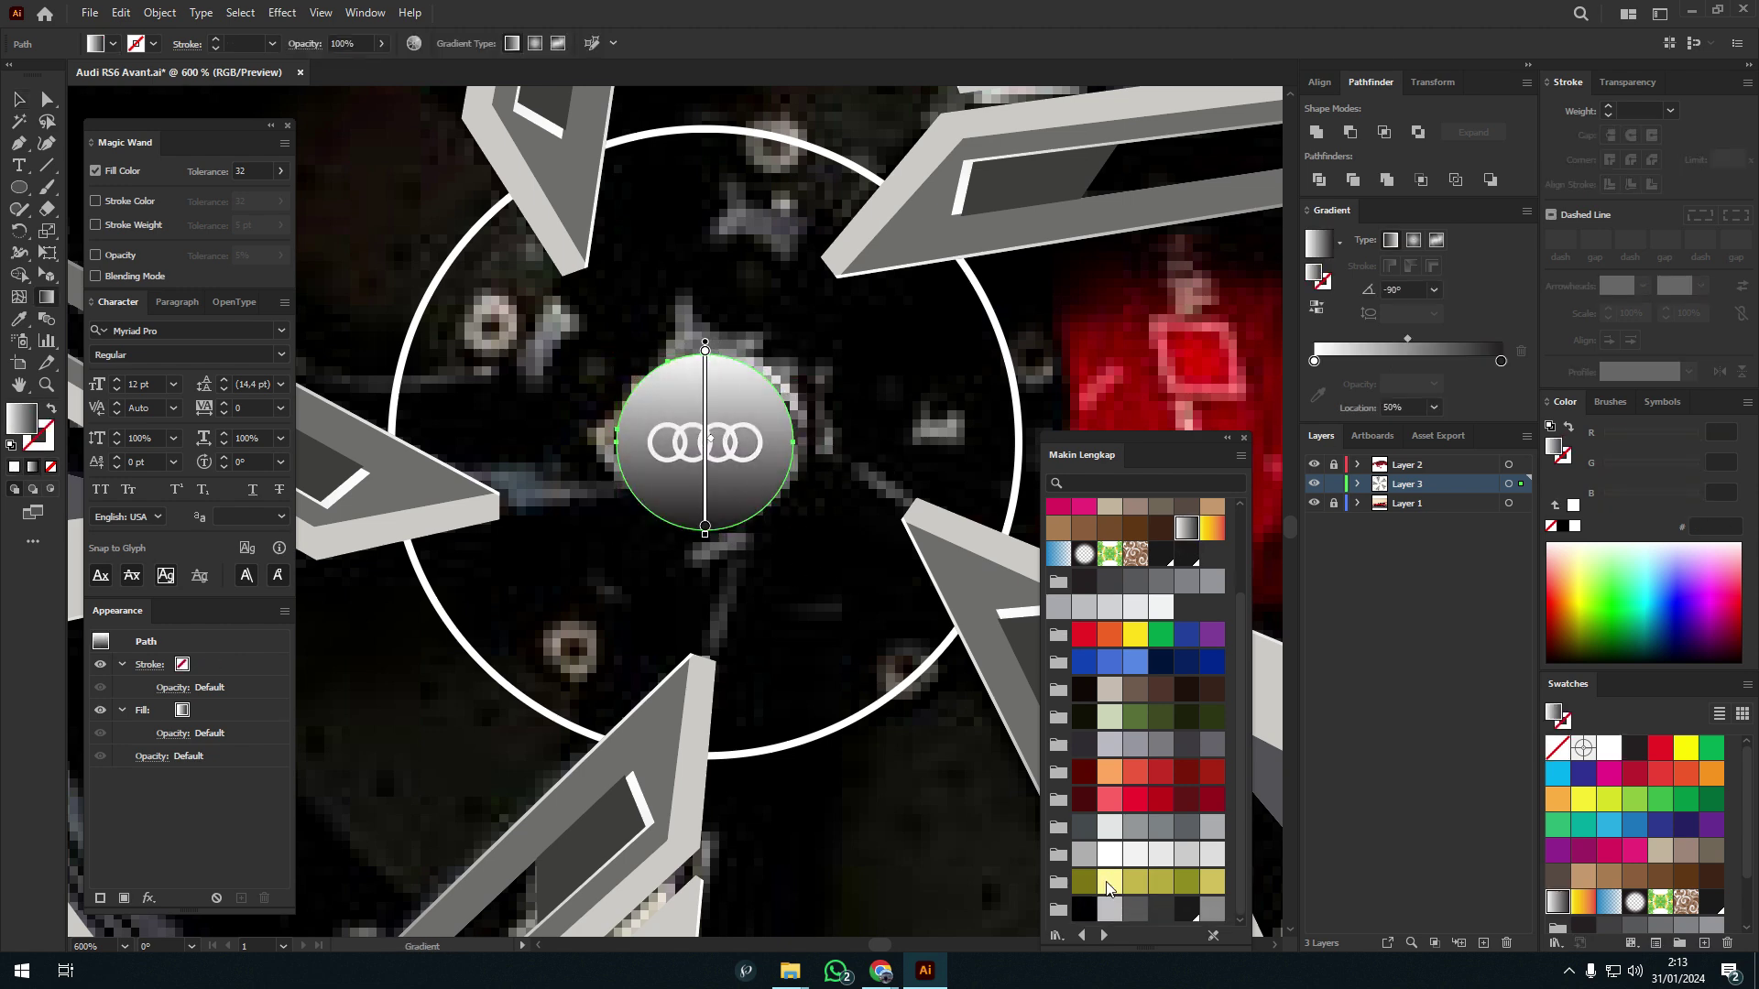
left_click(1406, 360)
left_click(1212, 908)
key("ctrl+shift+a")
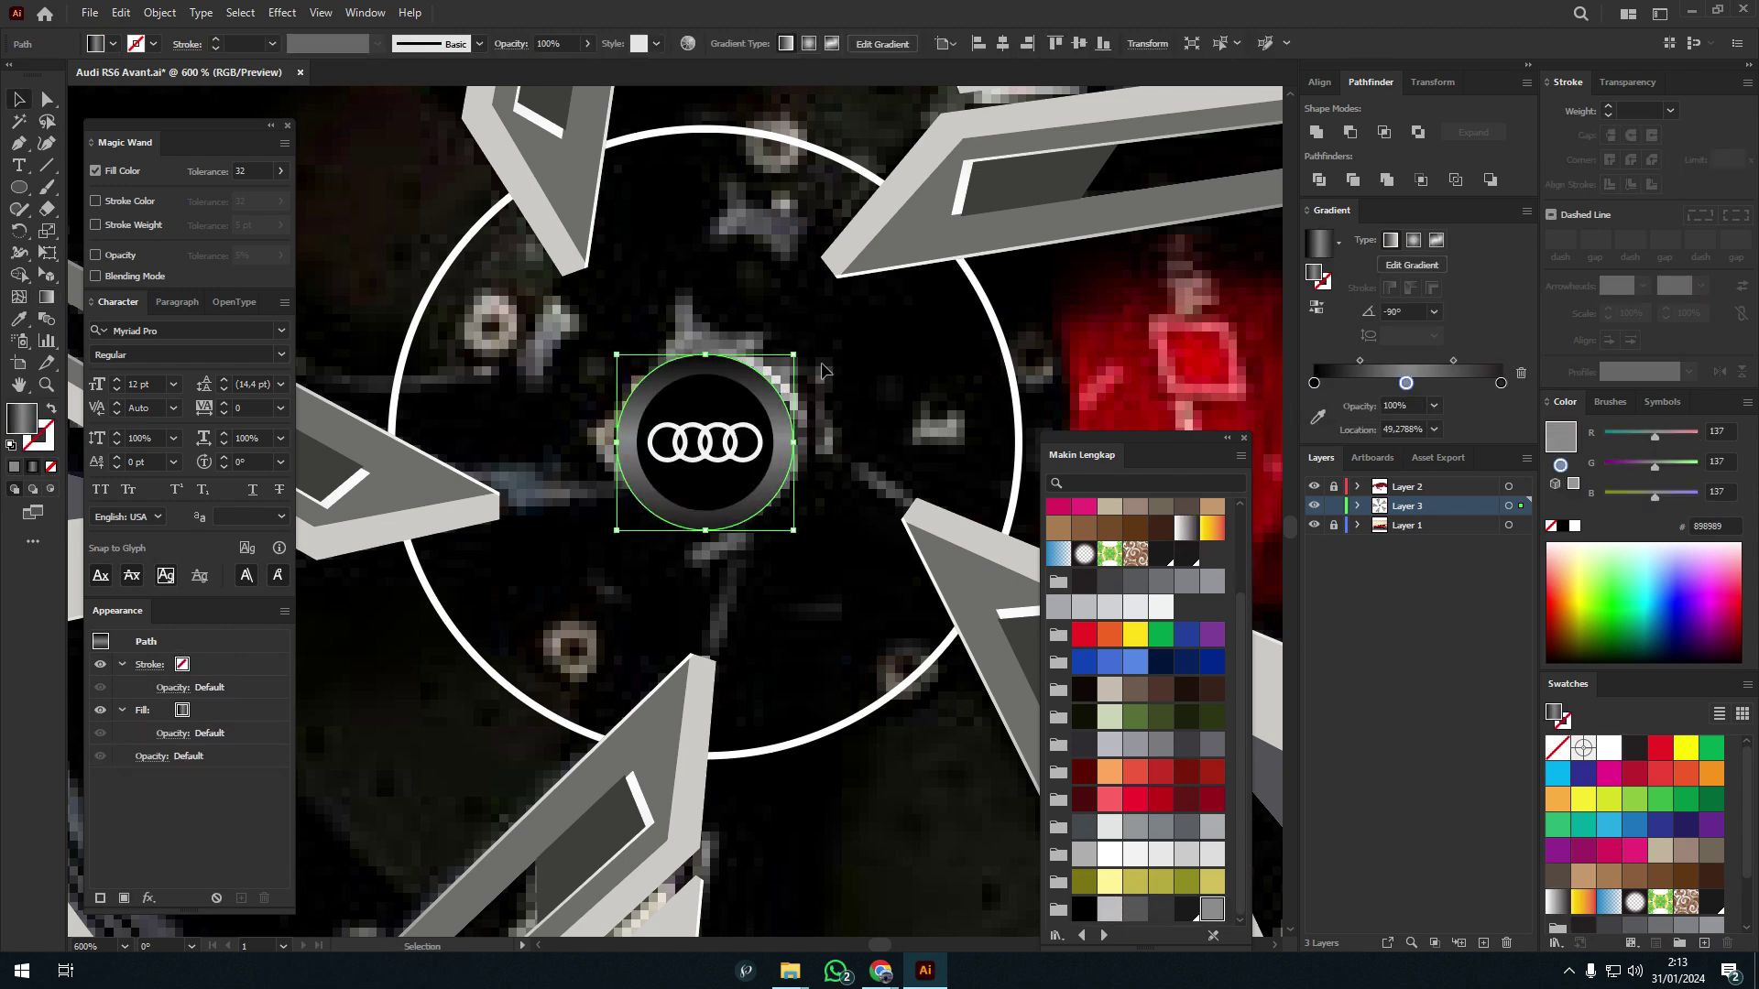
key("ctrl+minus")
- Enlarge the hub circle behind the logo to about 54 px
left_click_drag(761, 398, 731, 391)
left_click(806, 550)
left_click_drag(827, 514, 896, 510)
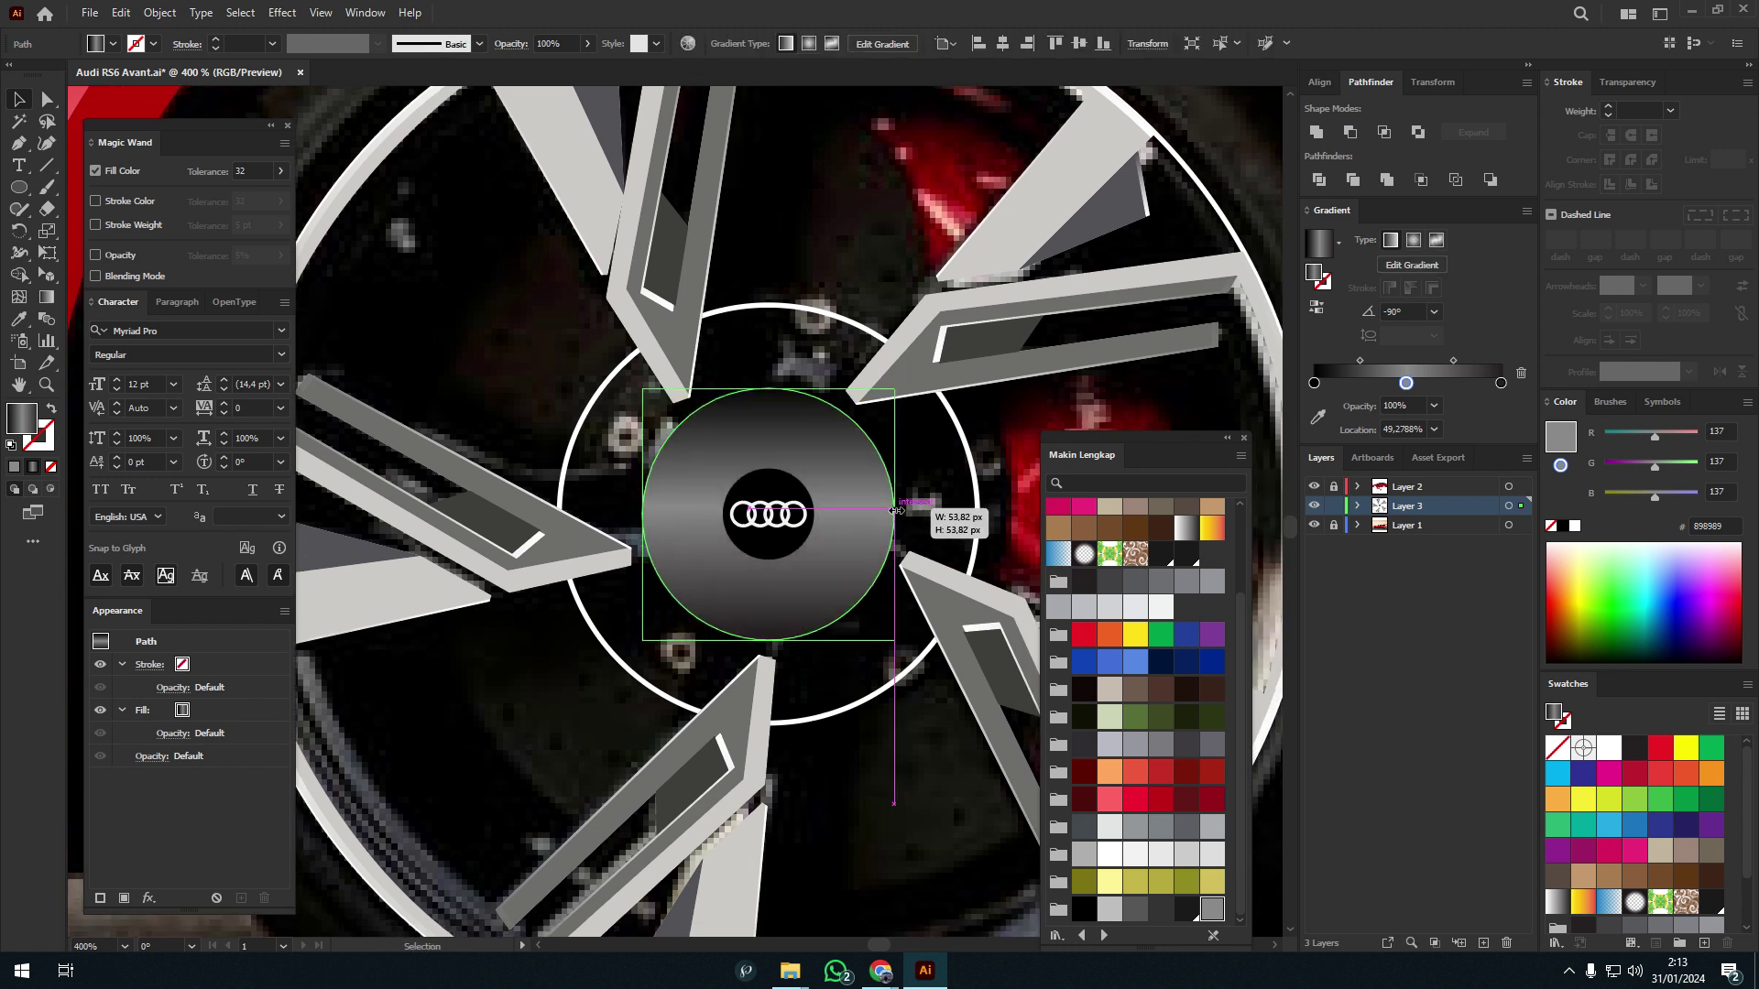
- Darken the gradient's middle stop to 333333 and set the end stop to black
left_click(1418, 392)
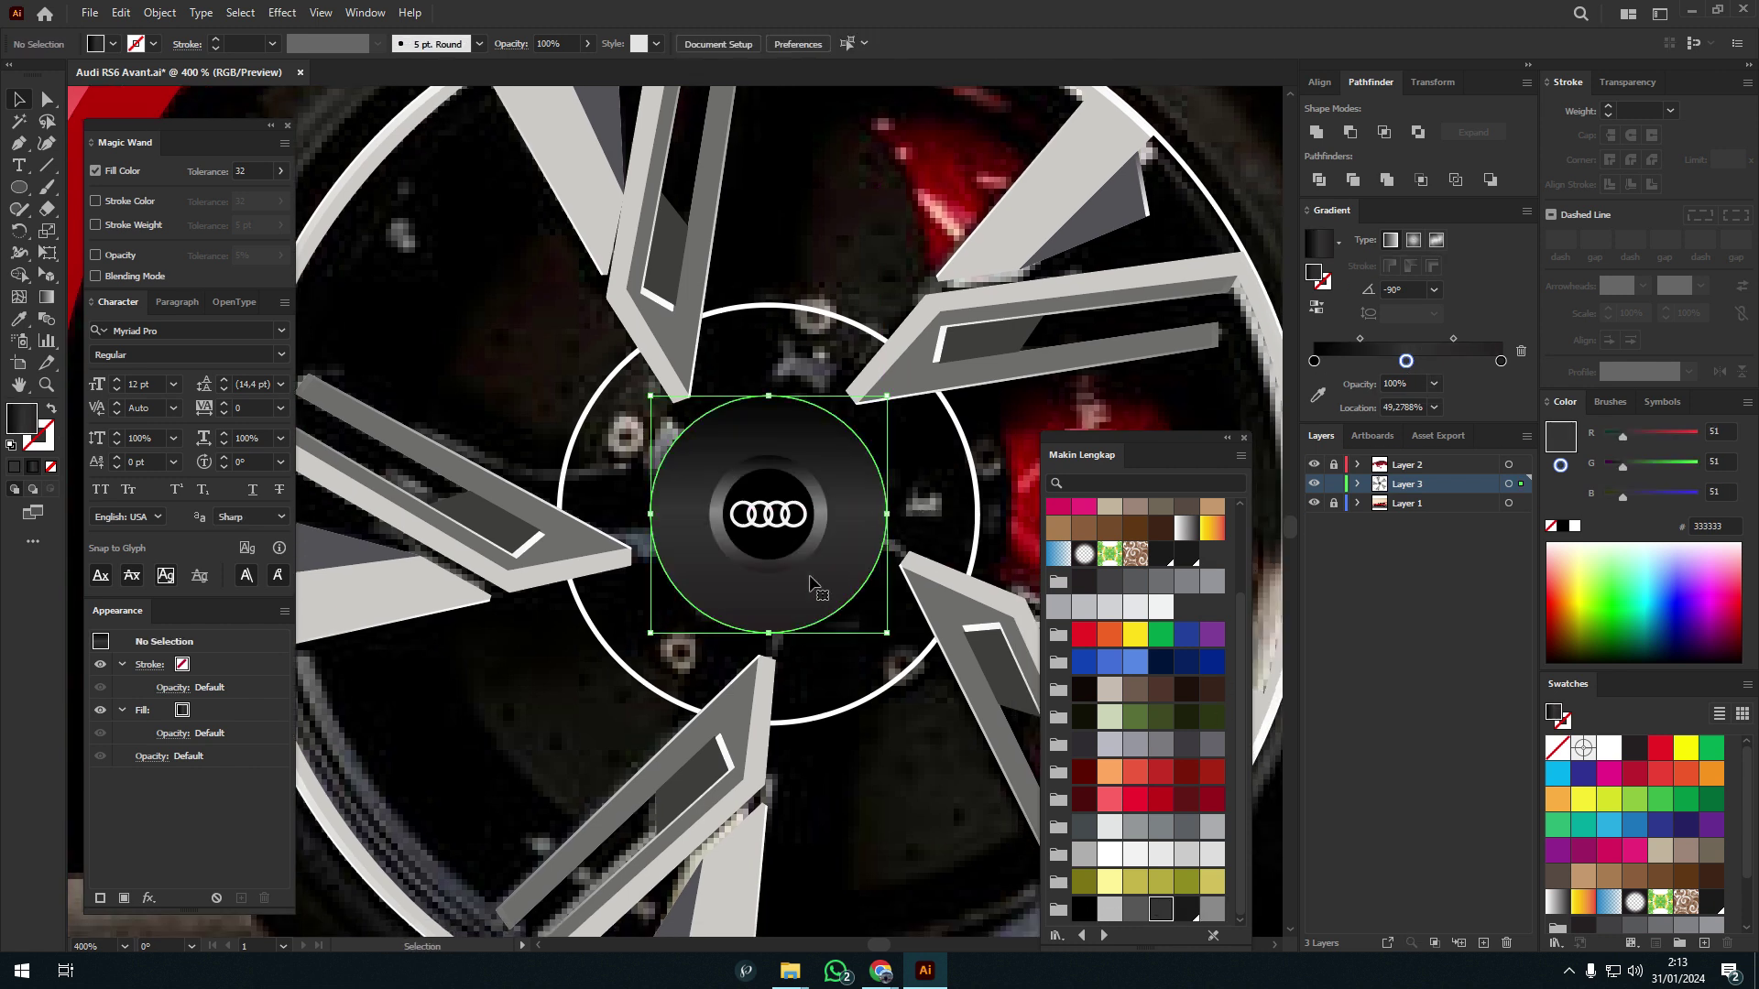
key("g")
left_click(1500, 361)
key("v")
key("ctrl+shift+a")
key("ctrl+plus")
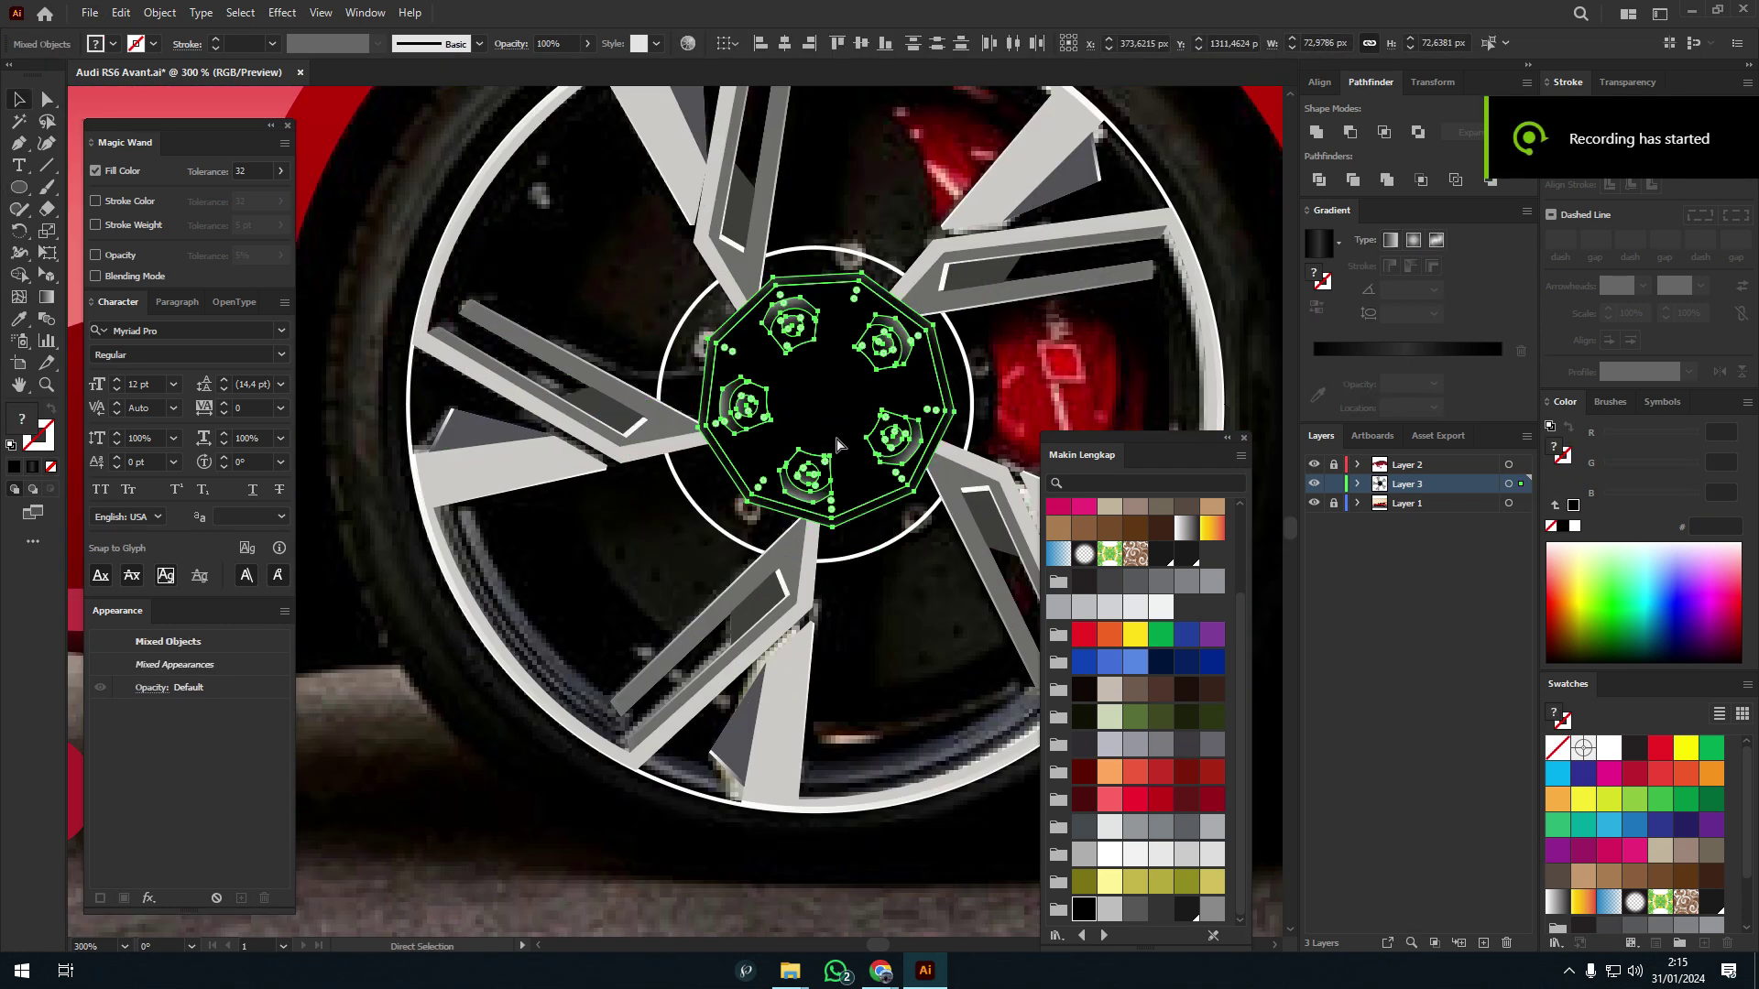
- Move the hub group into place on the wheel and scale it up around its centre
left_click_drag(847, 468, 839, 469)
scroll(917, 403, "up", 5)
scroll(917, 403, "up", 3)
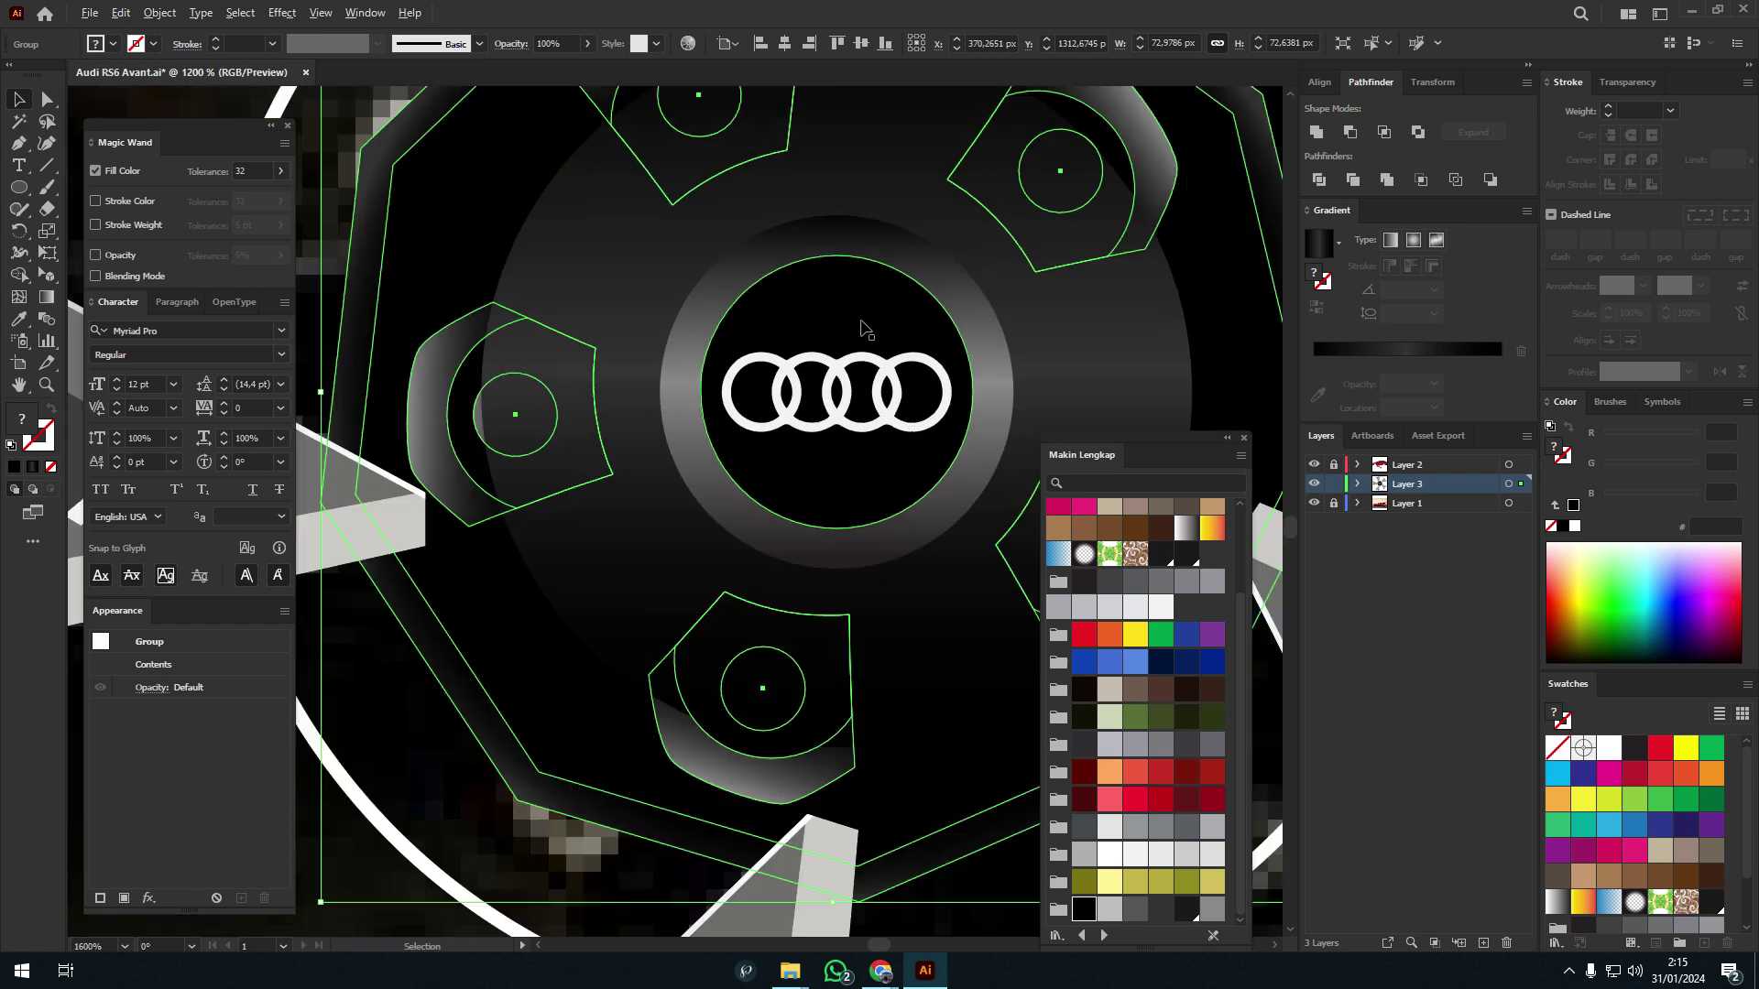
scroll(917, 403, "down", 8)
left_click_drag(916, 403, 978, 394)
scroll(1032, 339, "down", 4)
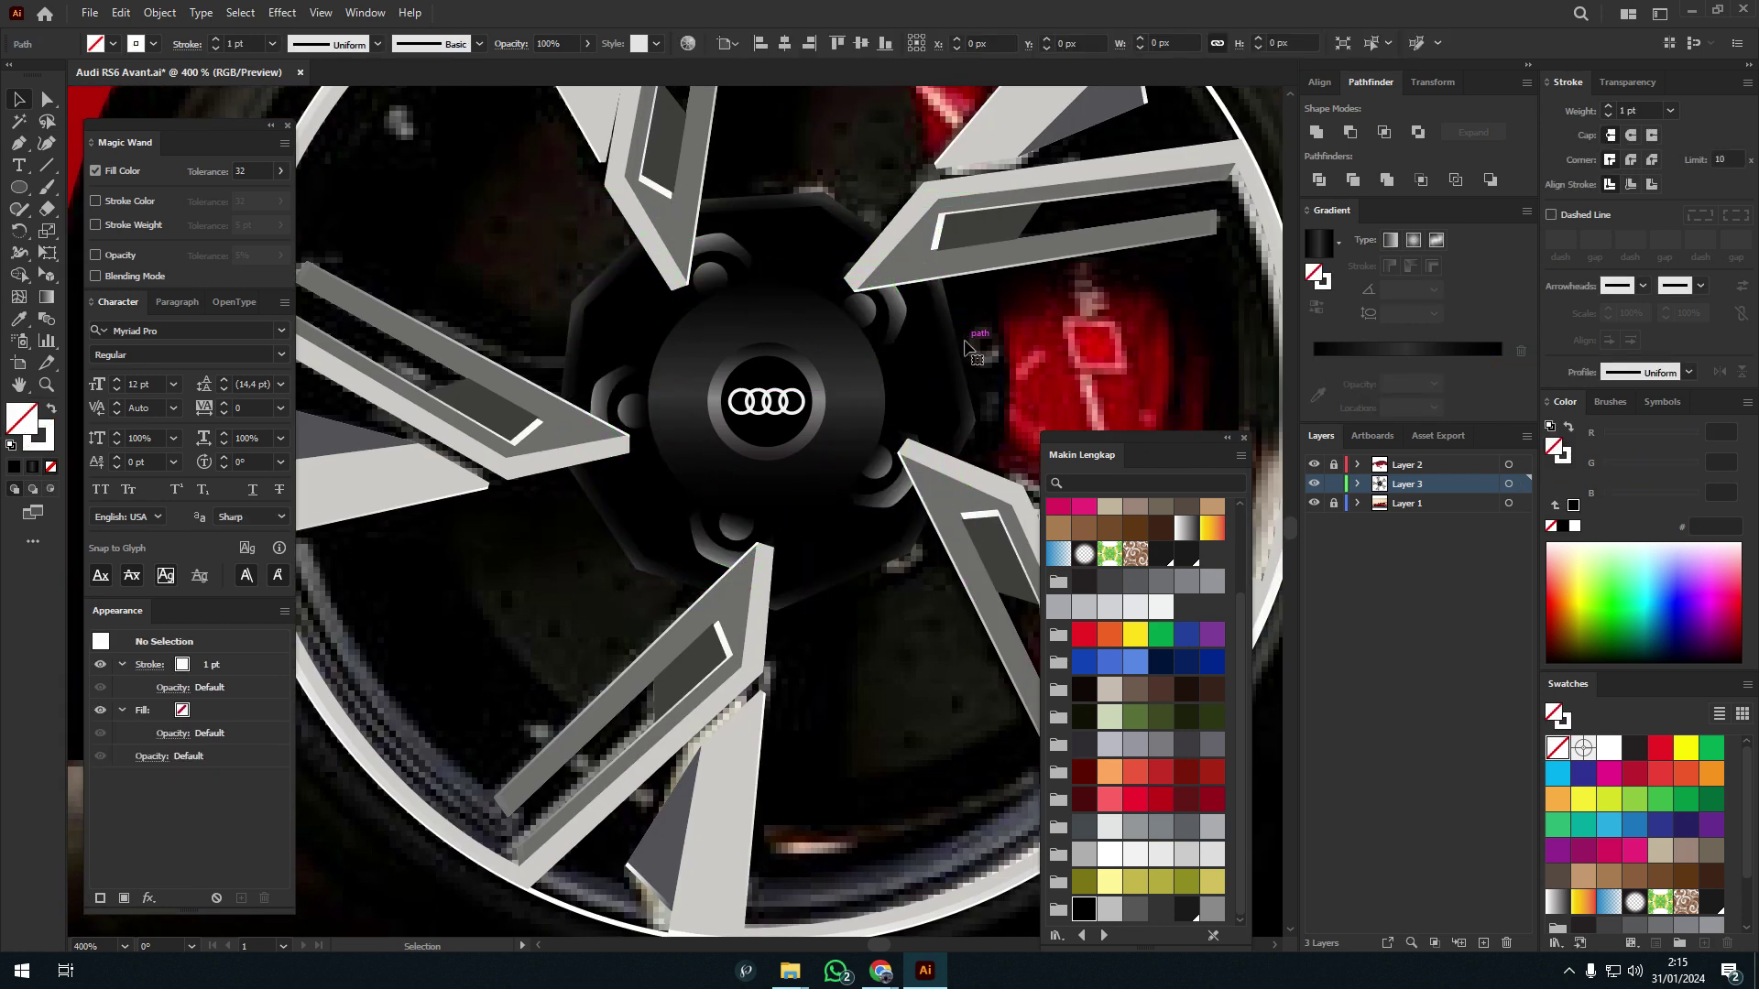
scroll(861, 431, "down", 2)
scroll(861, 430, "up", 5)
- Resize the rim circle to fit the wheel
left_click(861, 431)
scroll(918, 403, "down", 1)
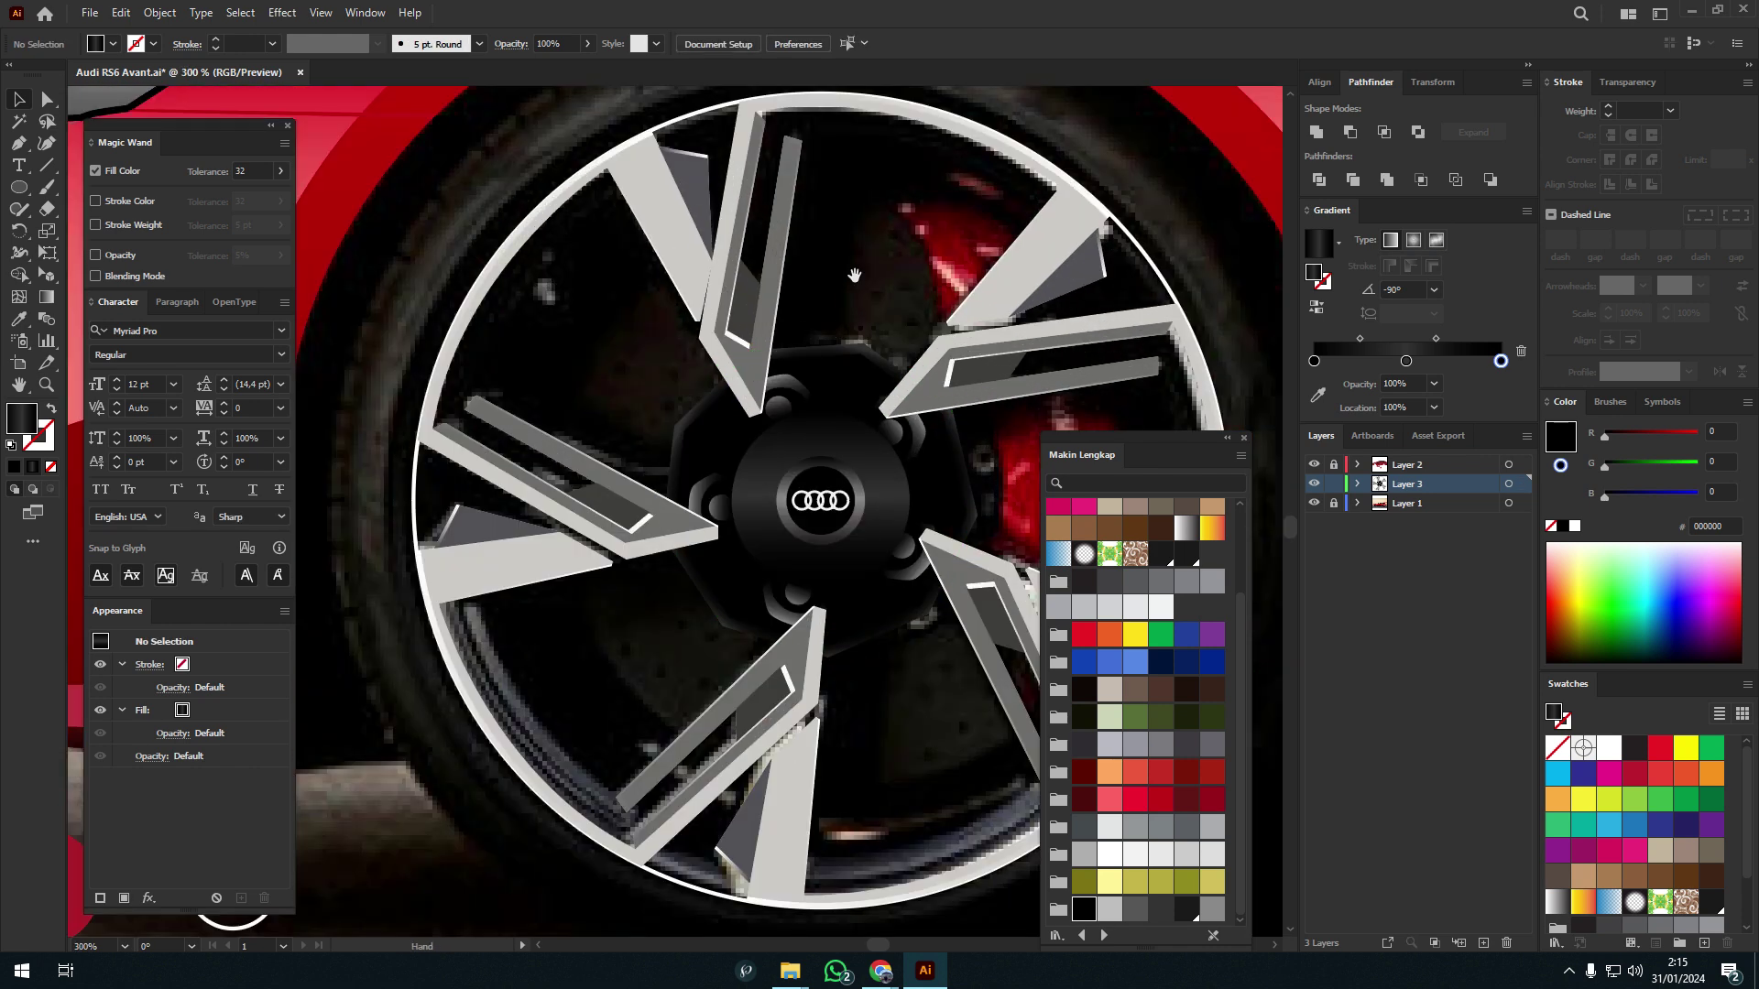
scroll(919, 403, "down", 1)
left_click(925, 359)
left_click(925, 359)
scroll(952, 476, "up", 1)
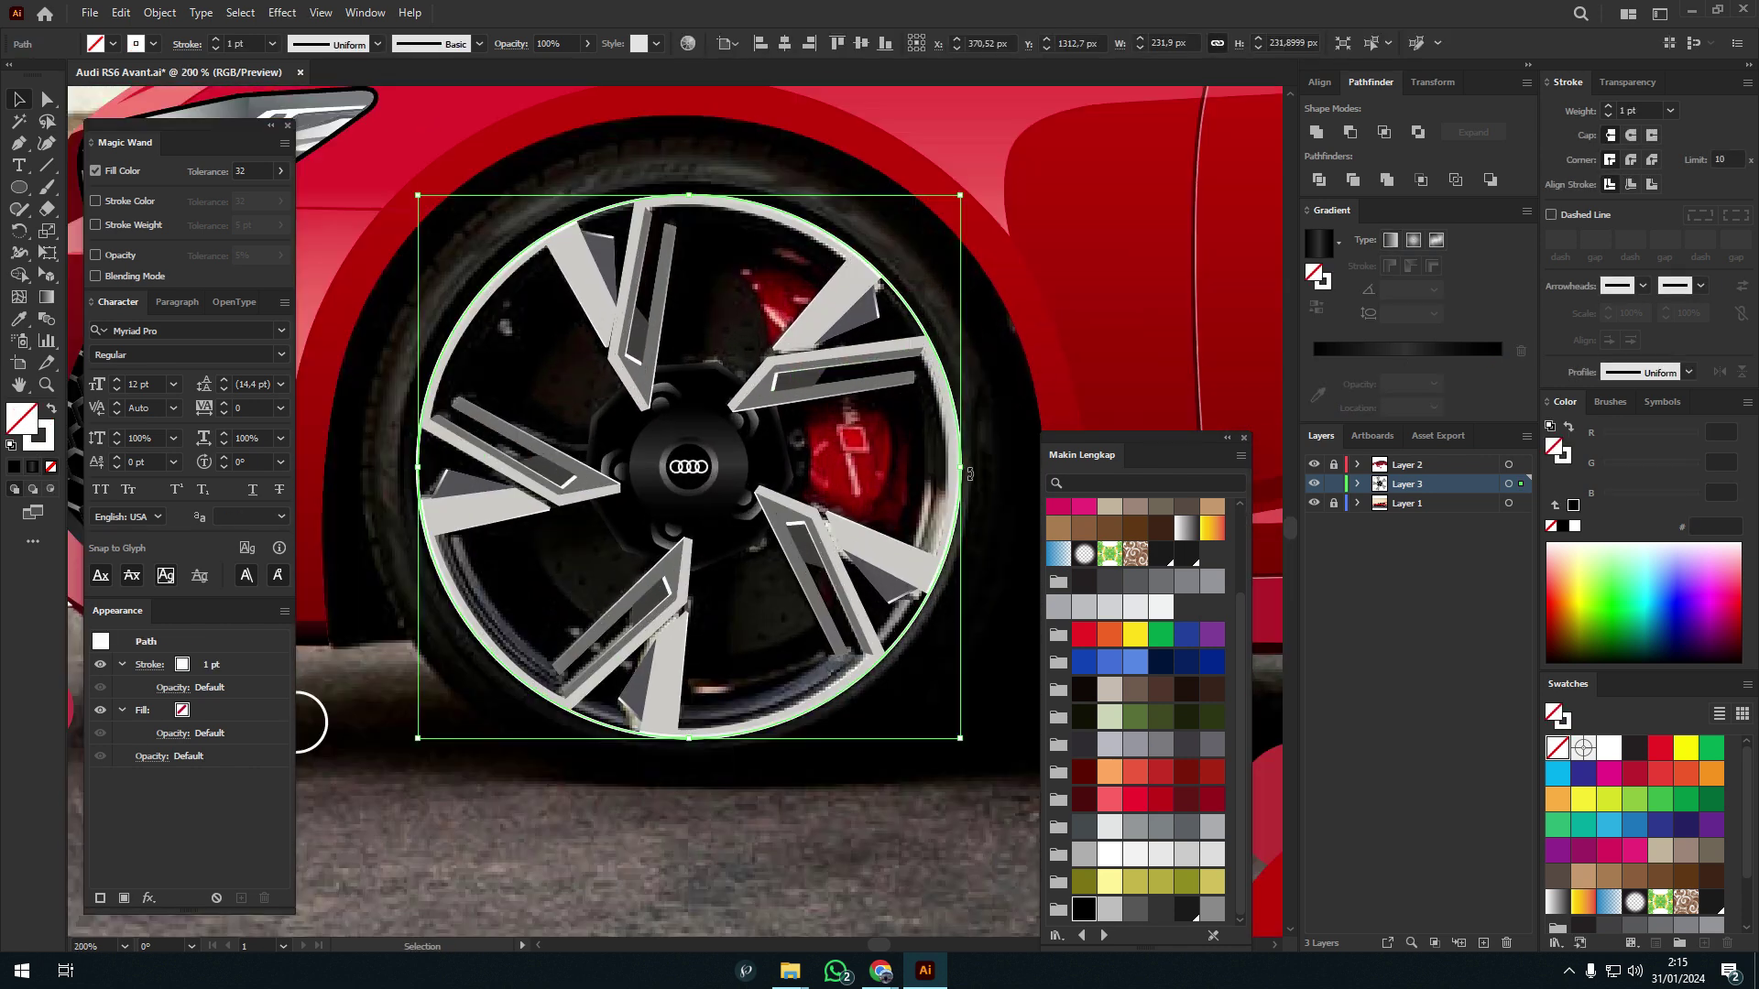
left_click_drag(953, 467, 929, 456)
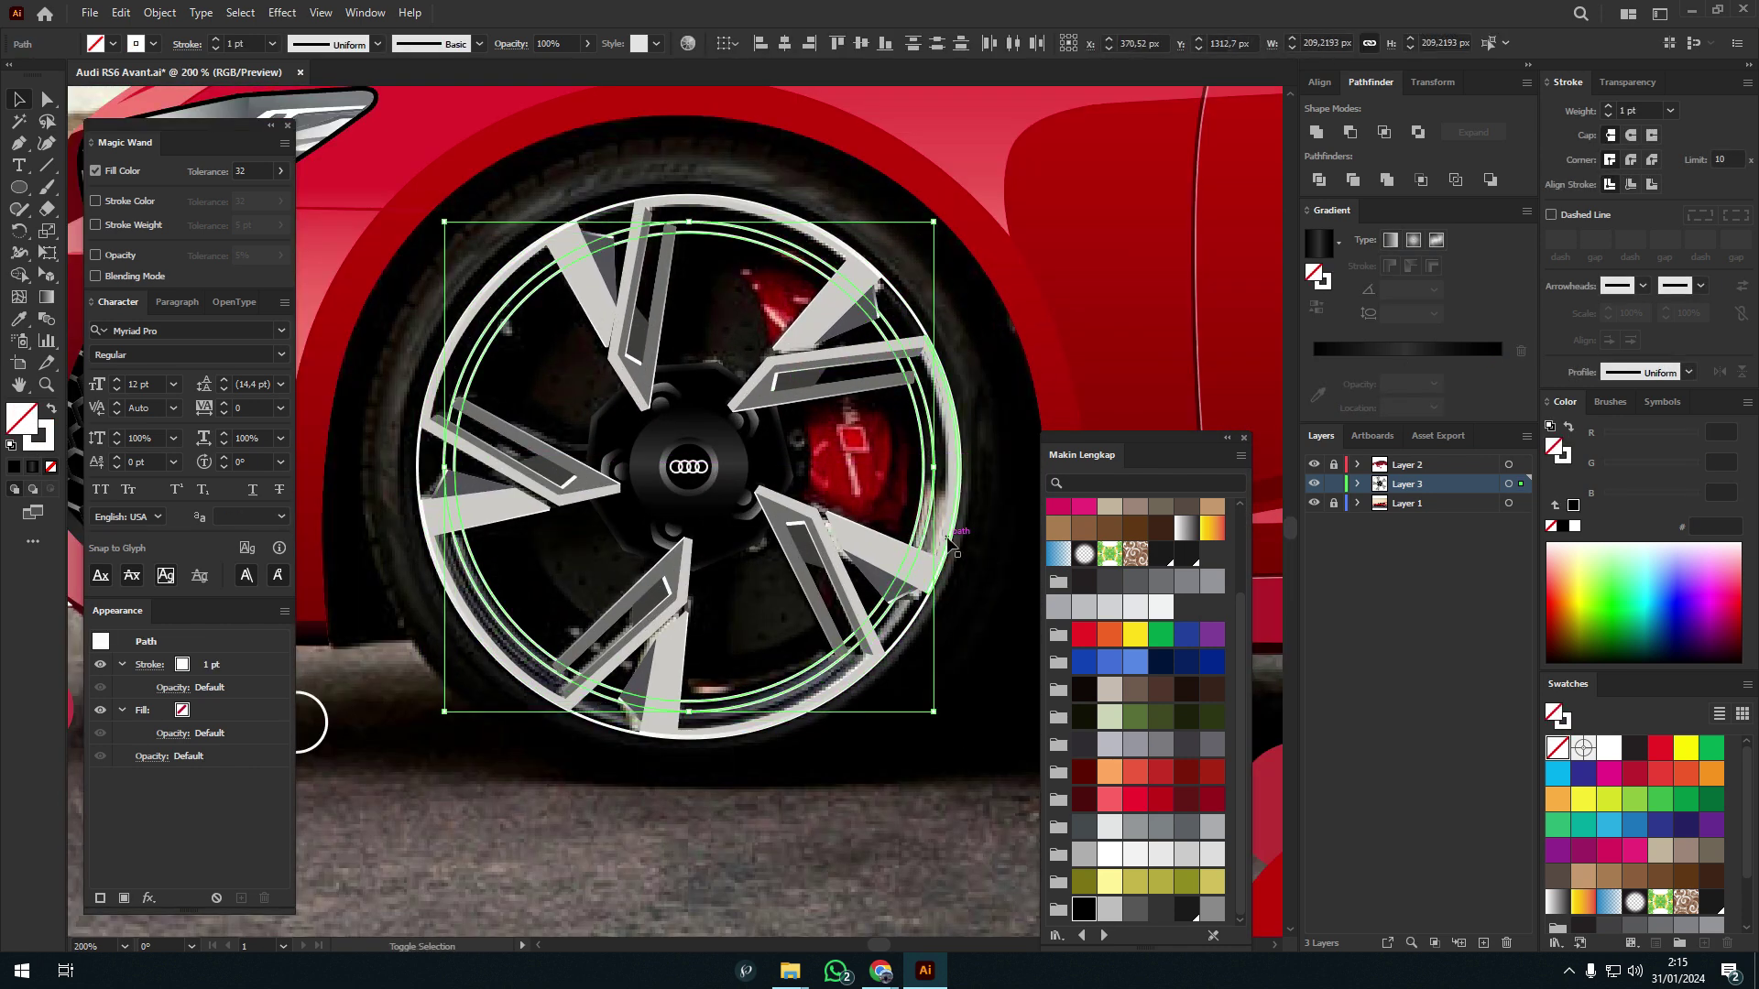
left_click(948, 541, "shift")
- Combine the rim rings into one compound path with a vertical grey-to-black gradient
left_click(893, 623)
key("v")
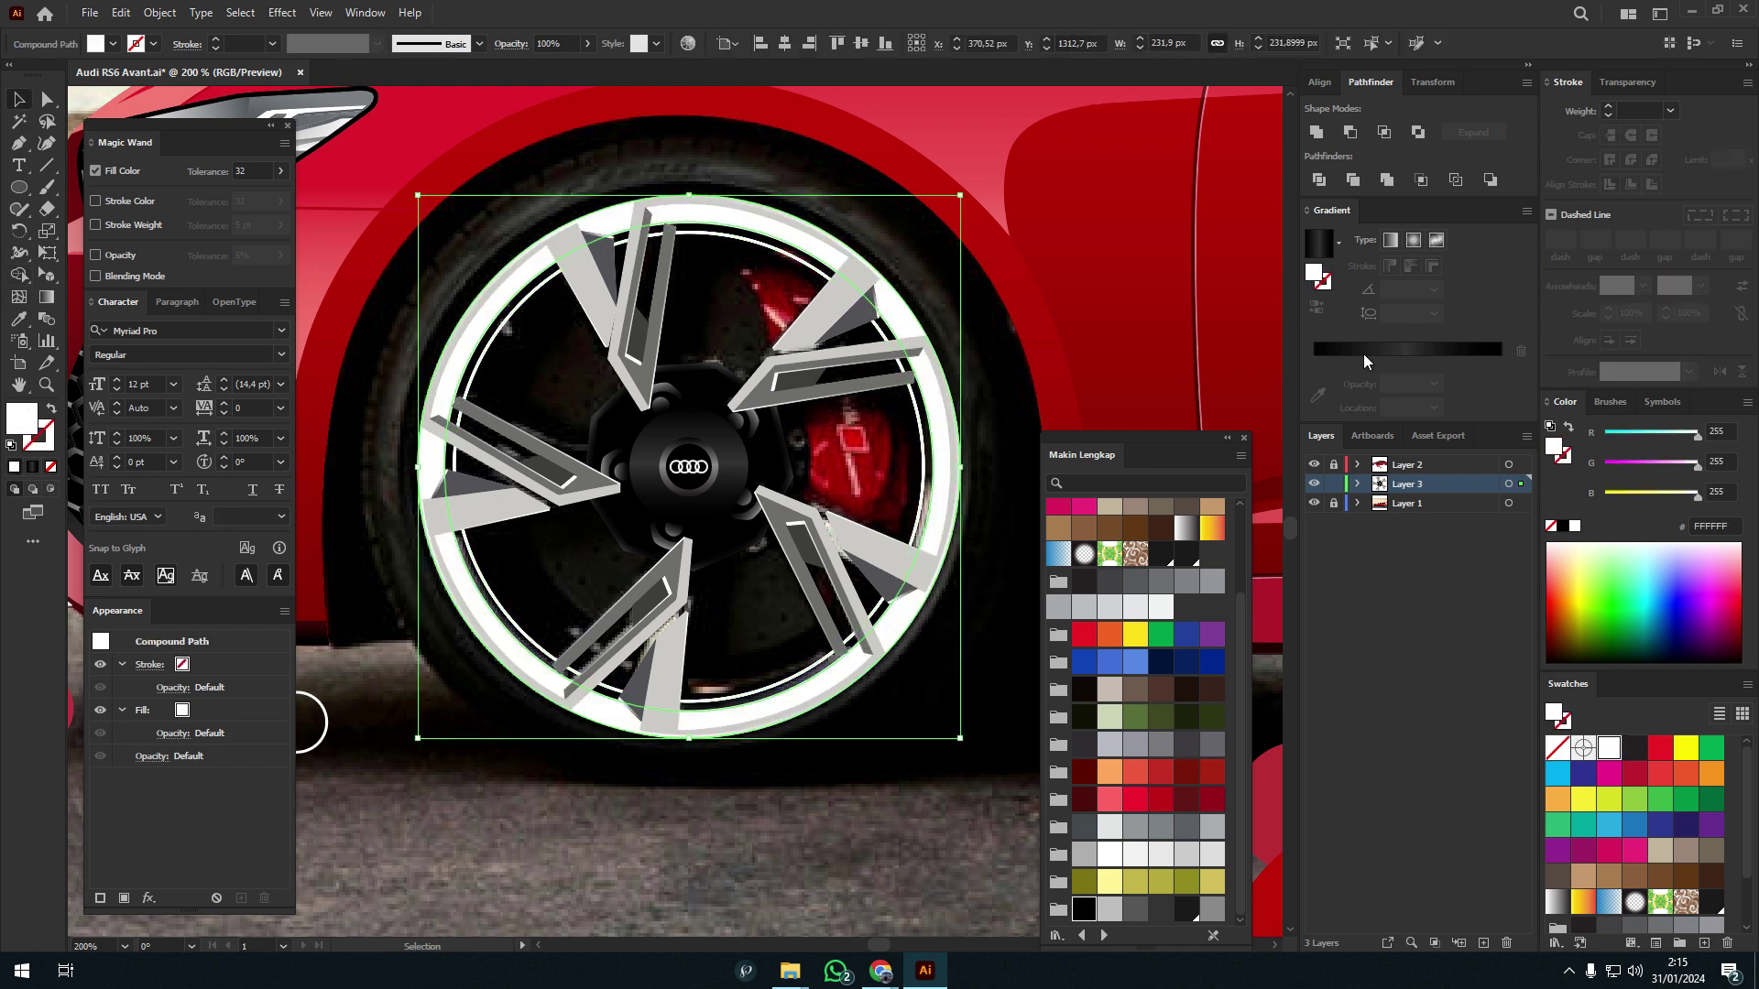
key("g")
left_click_drag(695, 198, 695, 606)
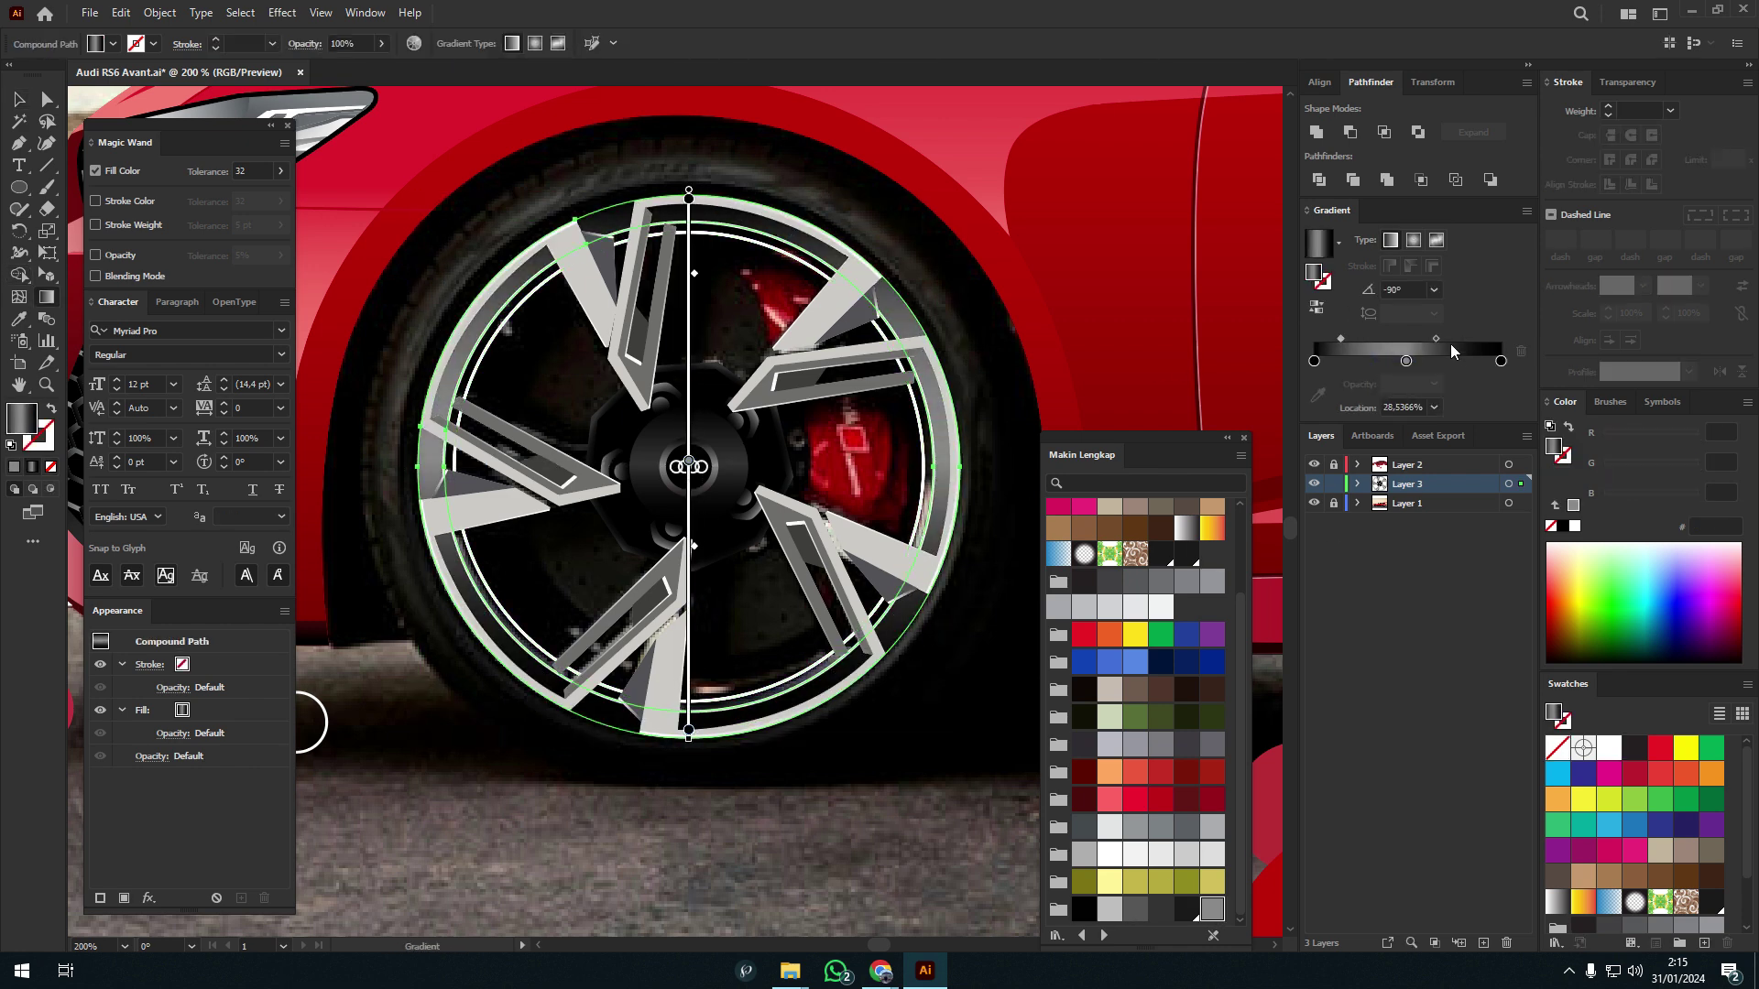
key("v")
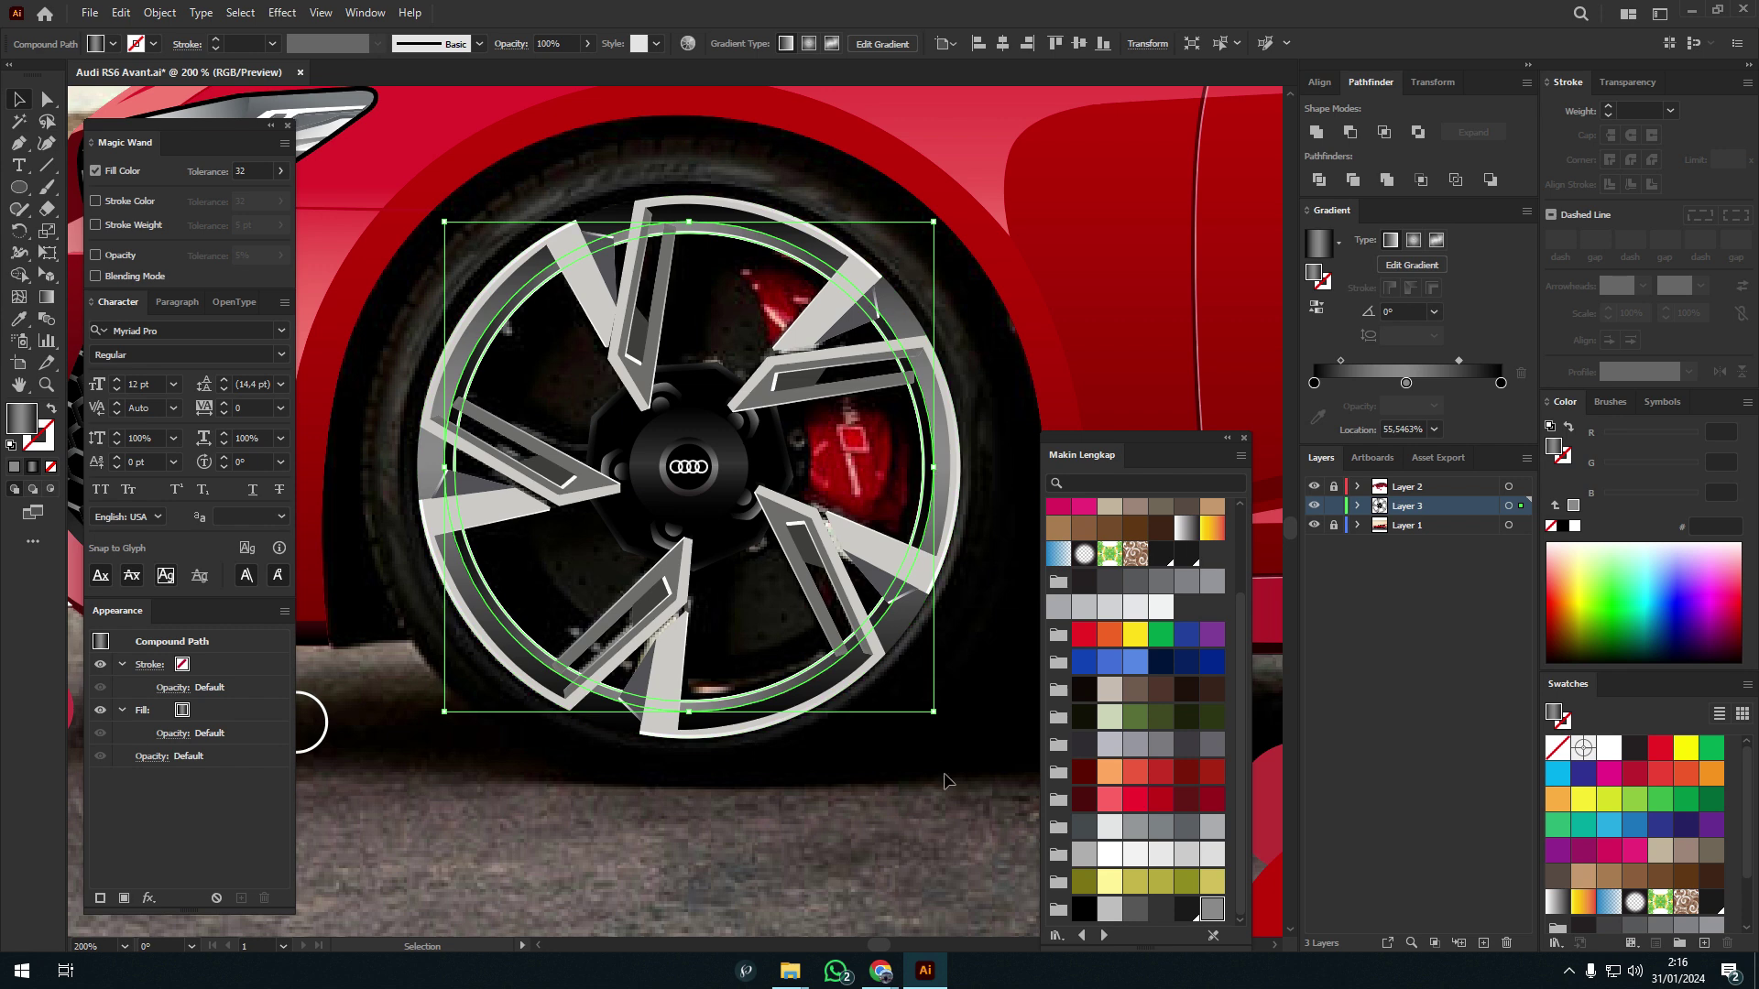
scroll(881, 375, "up", 2)
key("ctrl+shift+a")
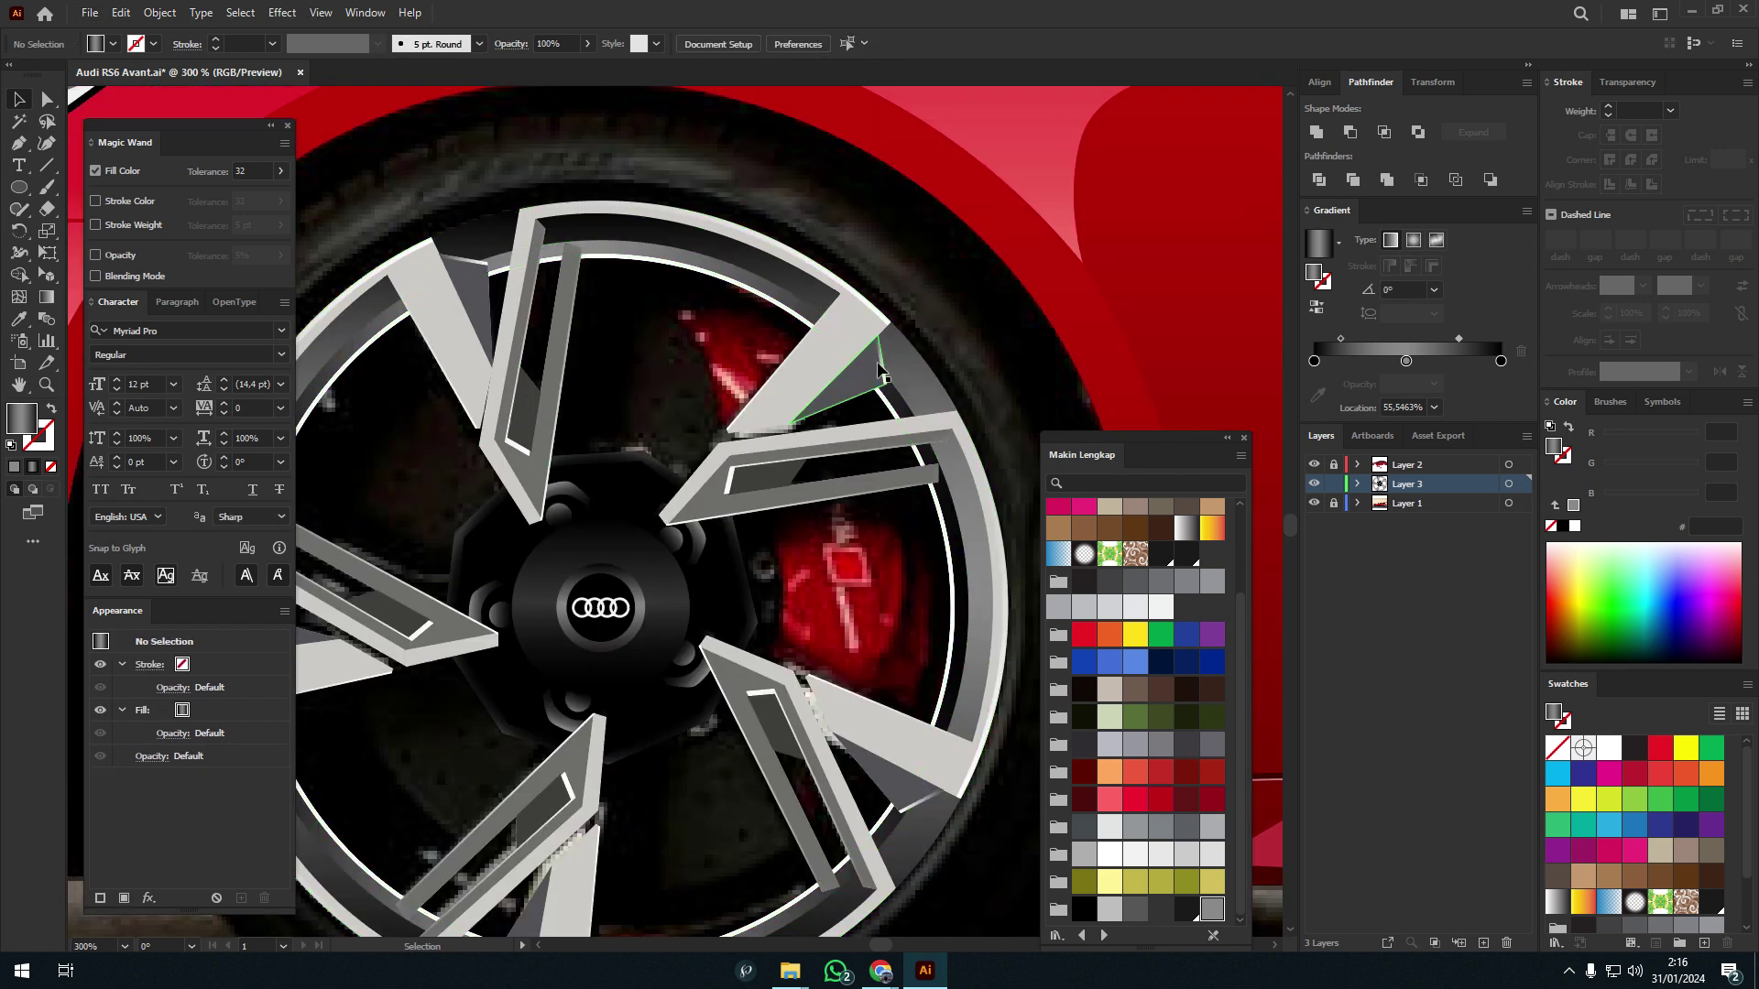
scroll(879, 375, "down", 2)
scroll(961, 439, "down", 1)
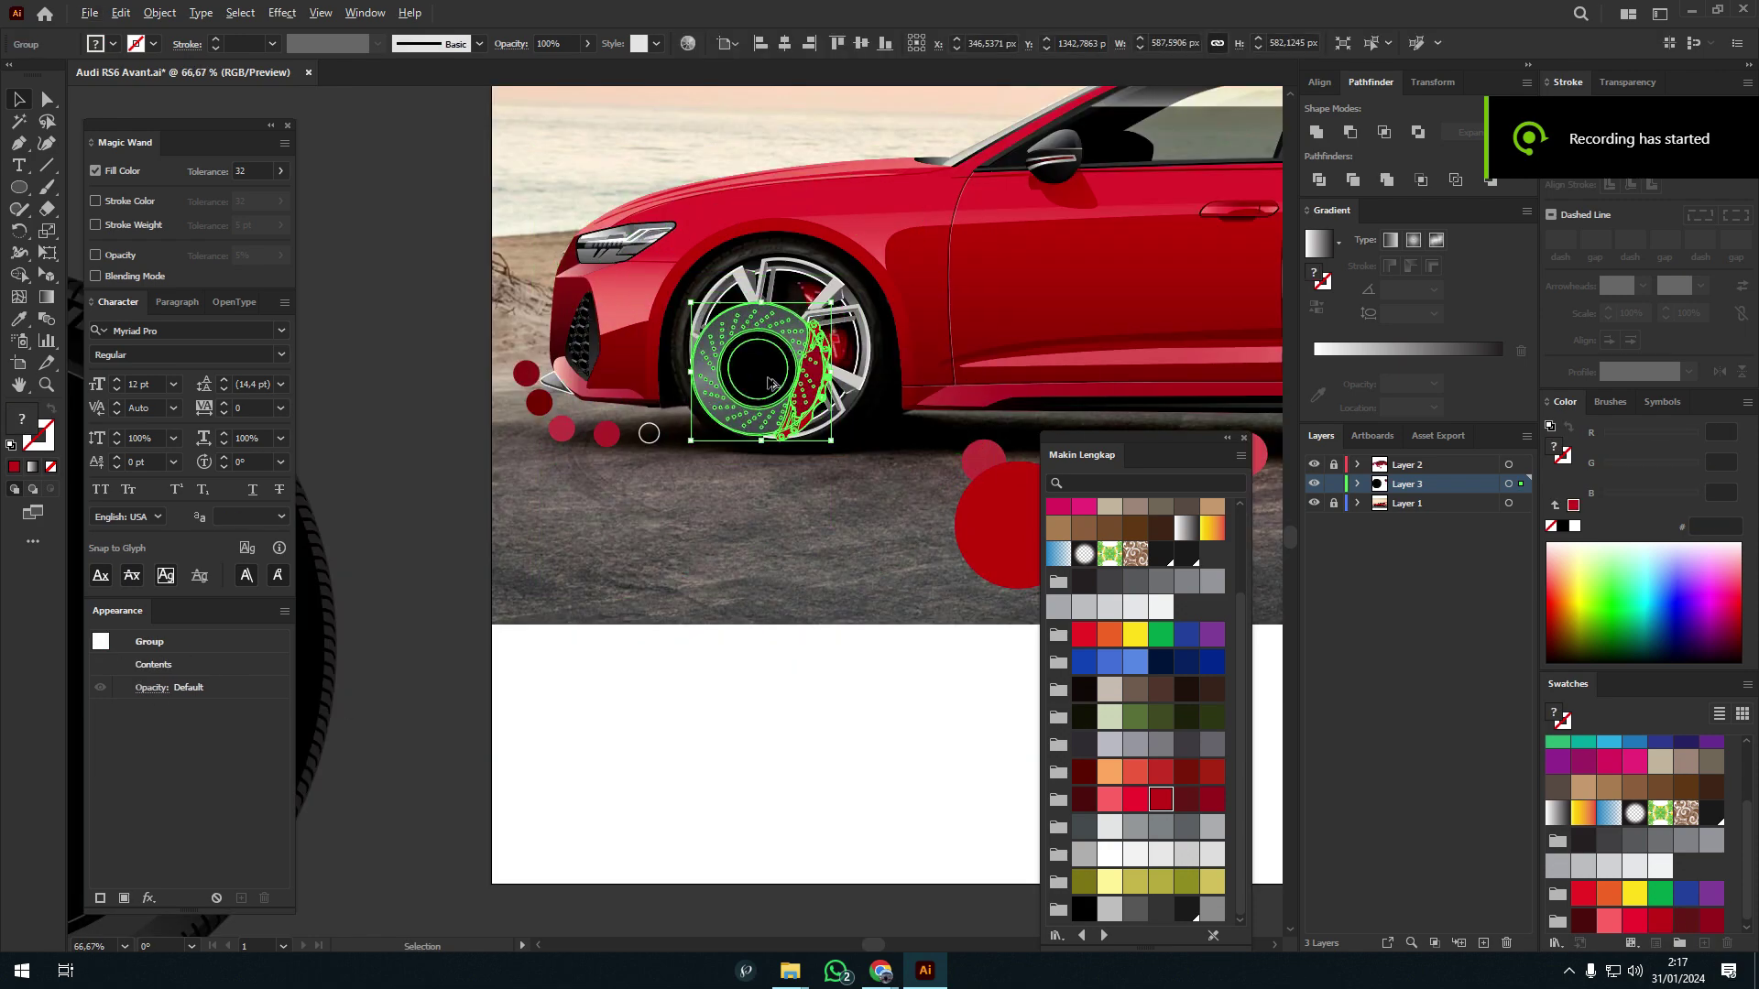
- Position the brake disc and caliper group inside the wheel, undoing its rotation
scroll(770, 383, "up", 3)
scroll(971, 371, "up", 2)
left_click_drag(971, 367, 981, 375)
scroll(934, 354, "down", 1)
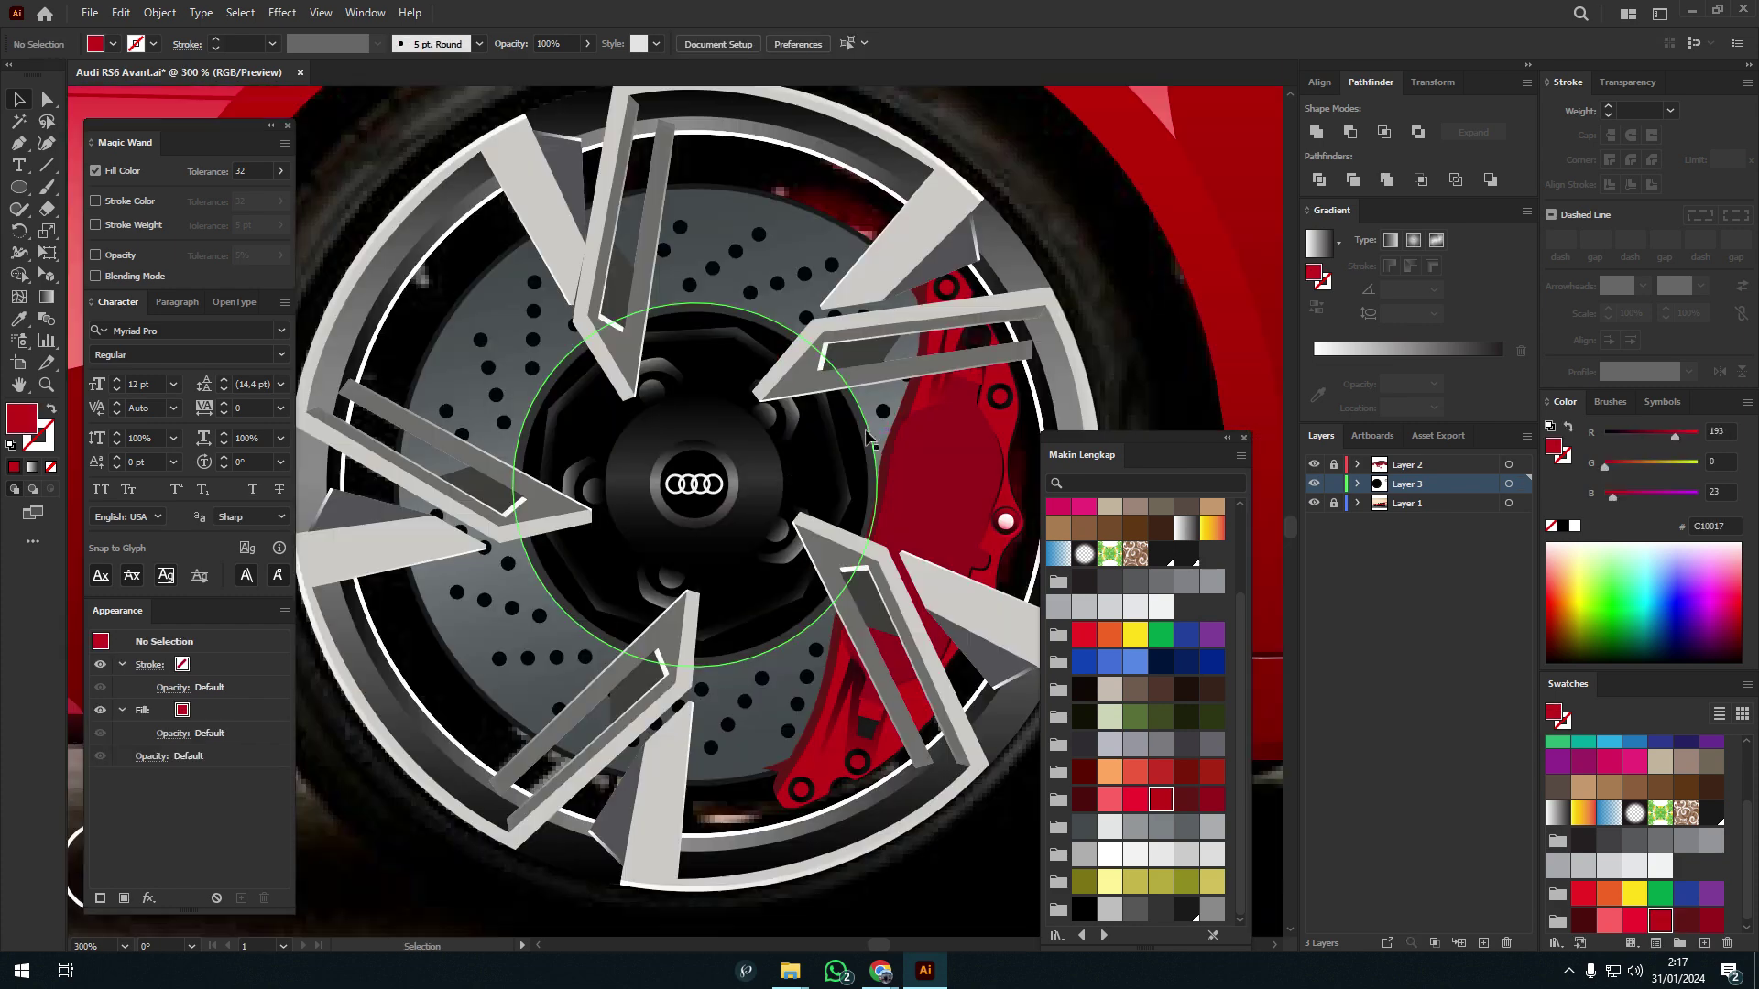
key("ctrl+z")
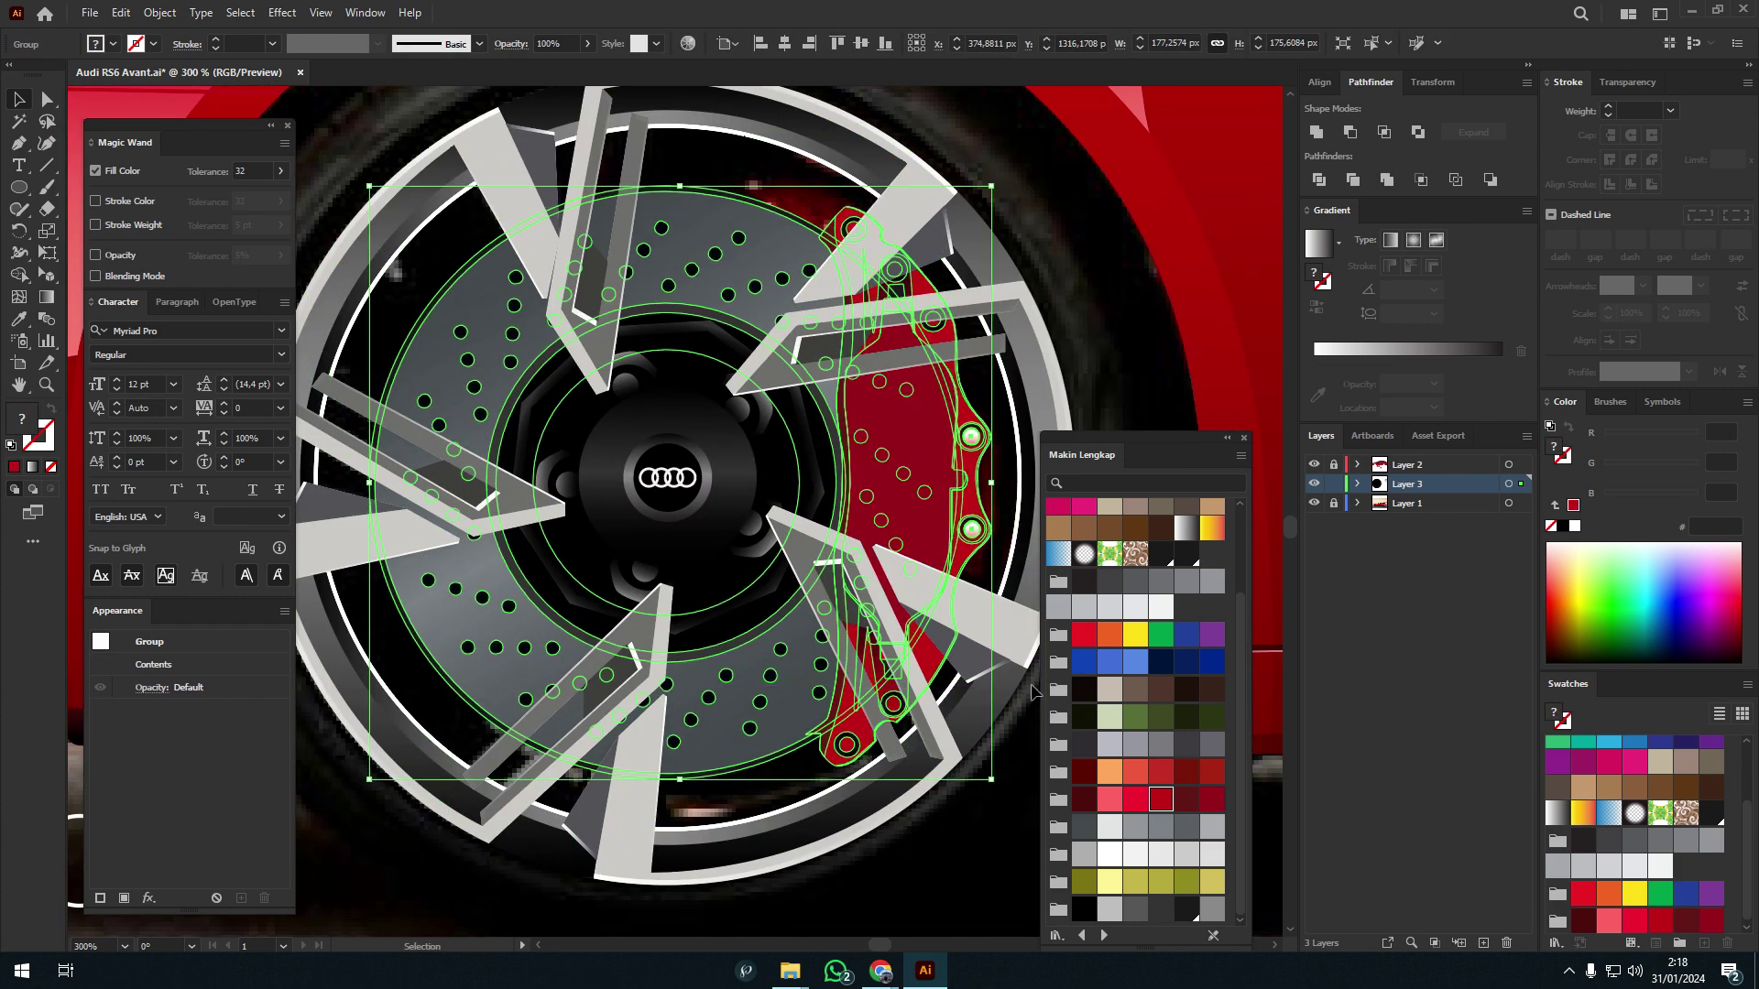
left_click_drag(889, 500, 870, 492)
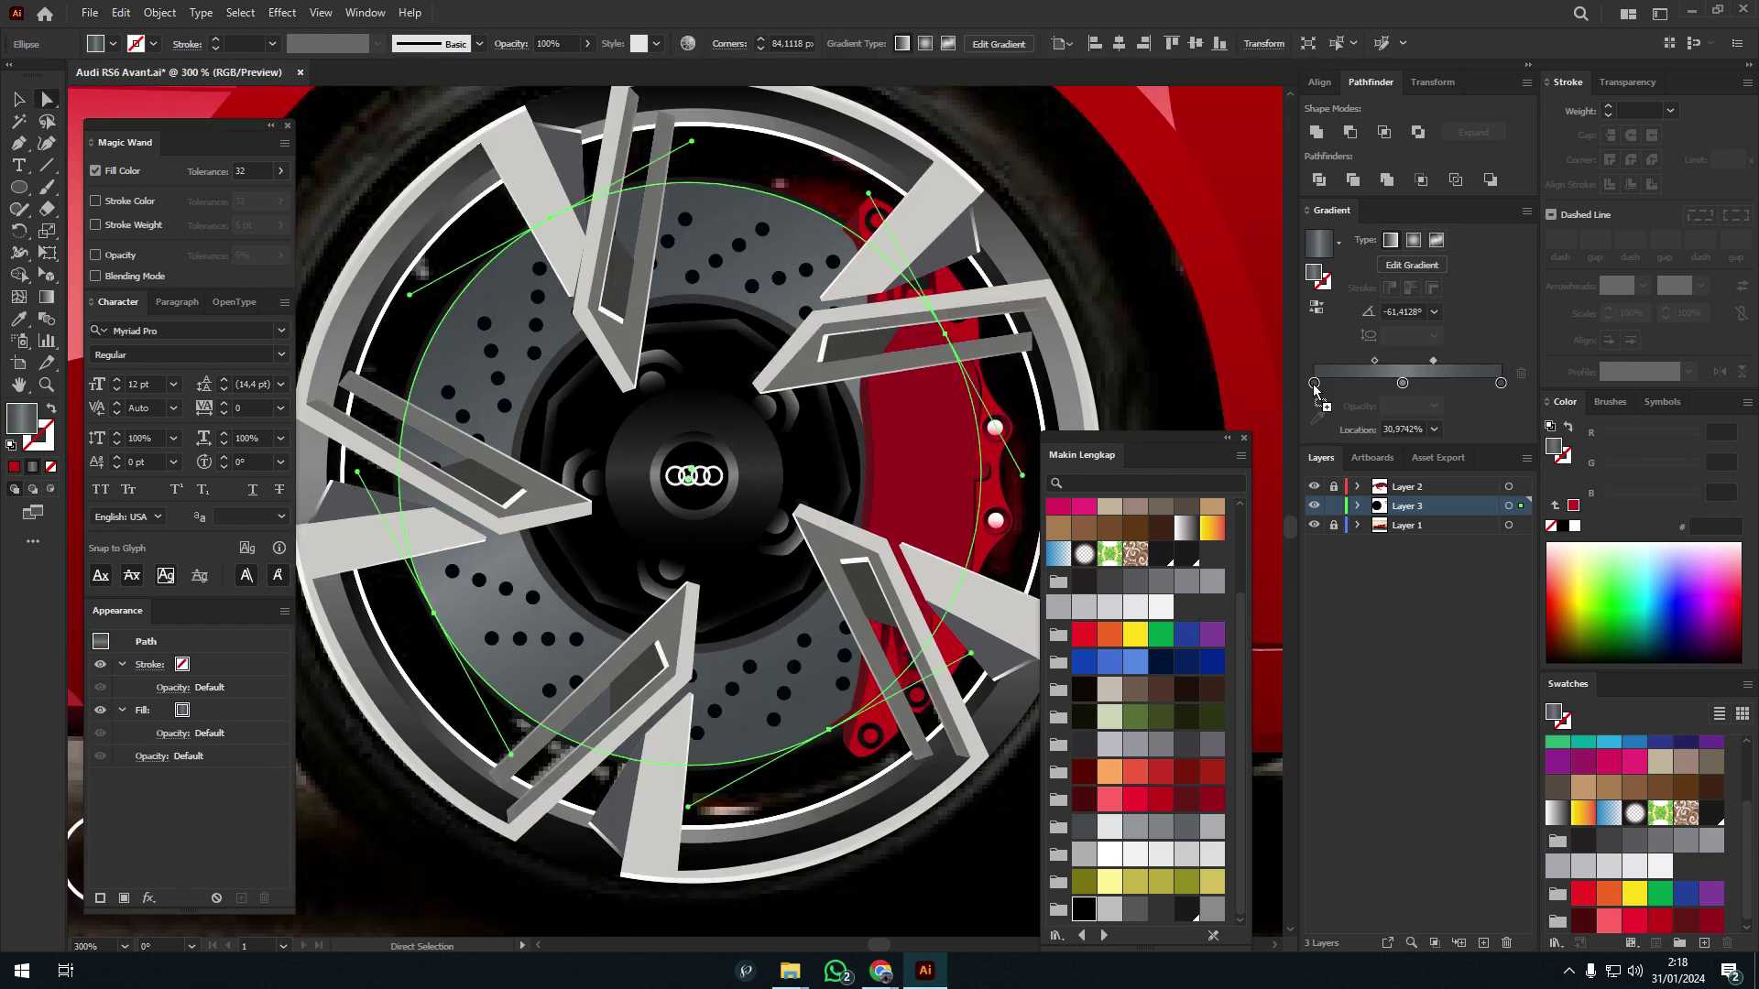
- Turn the brake disc's gradient stops black
left_click_drag(1314, 391, 1314, 382)
left_click_drag(1083, 909, 1500, 382)
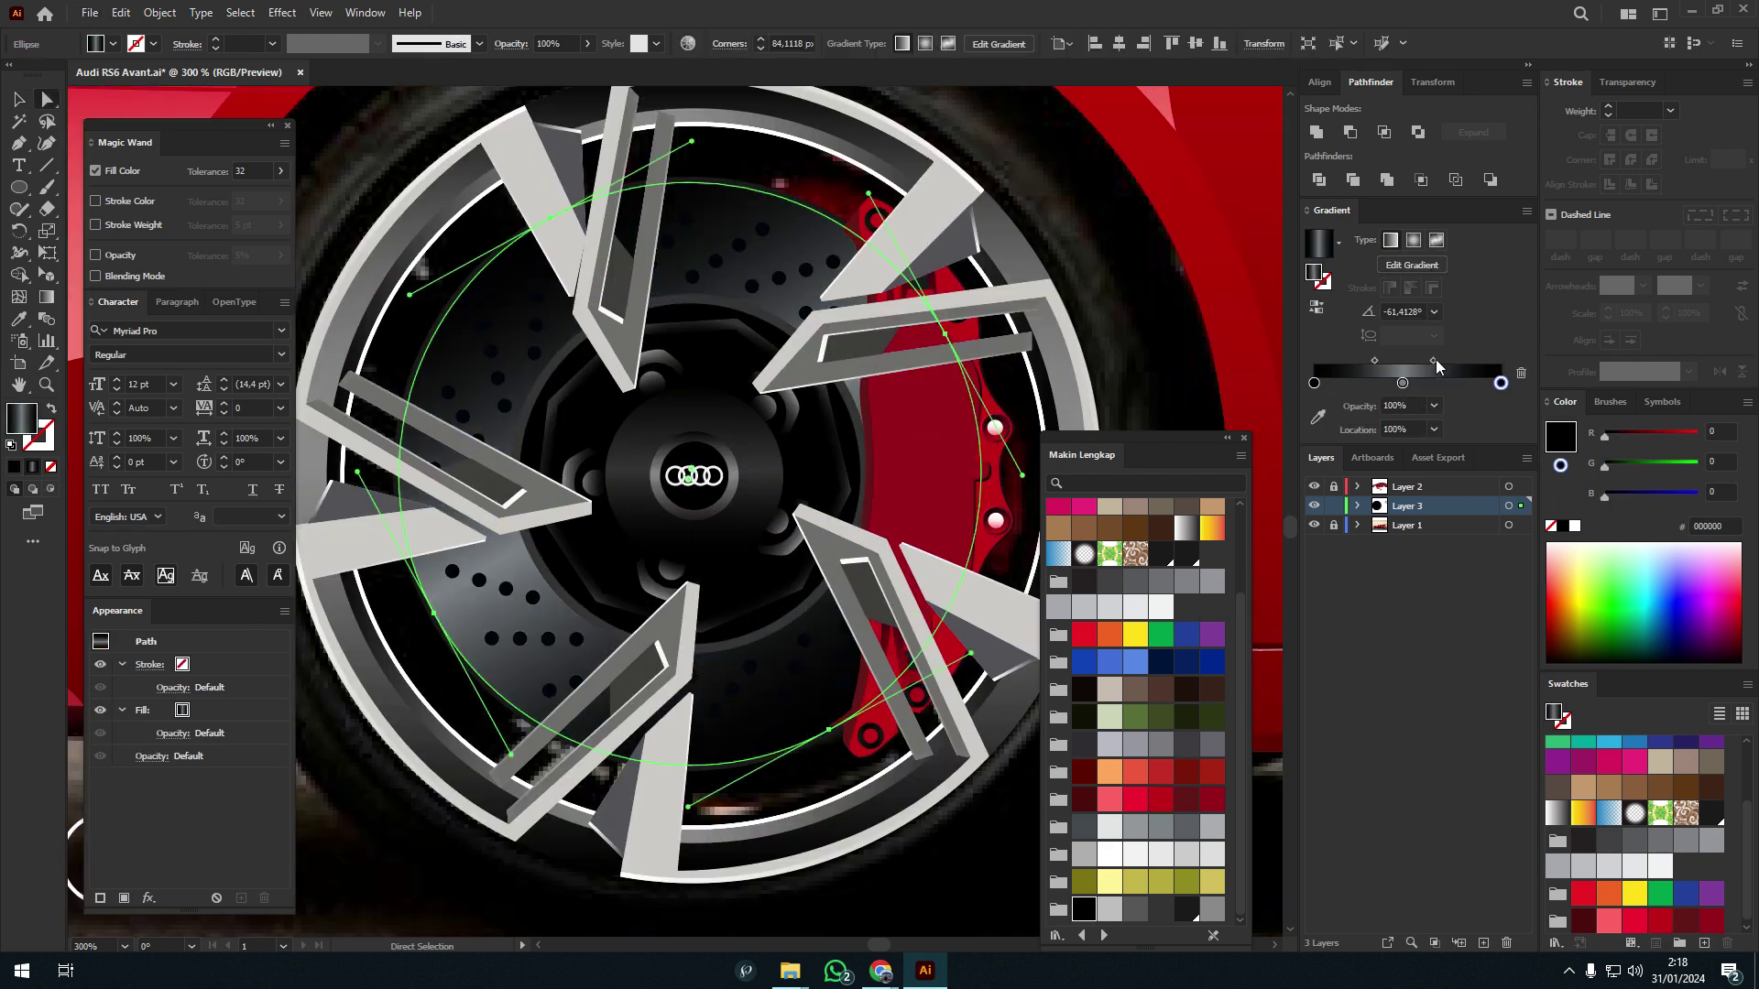
key("ctrl+minus")
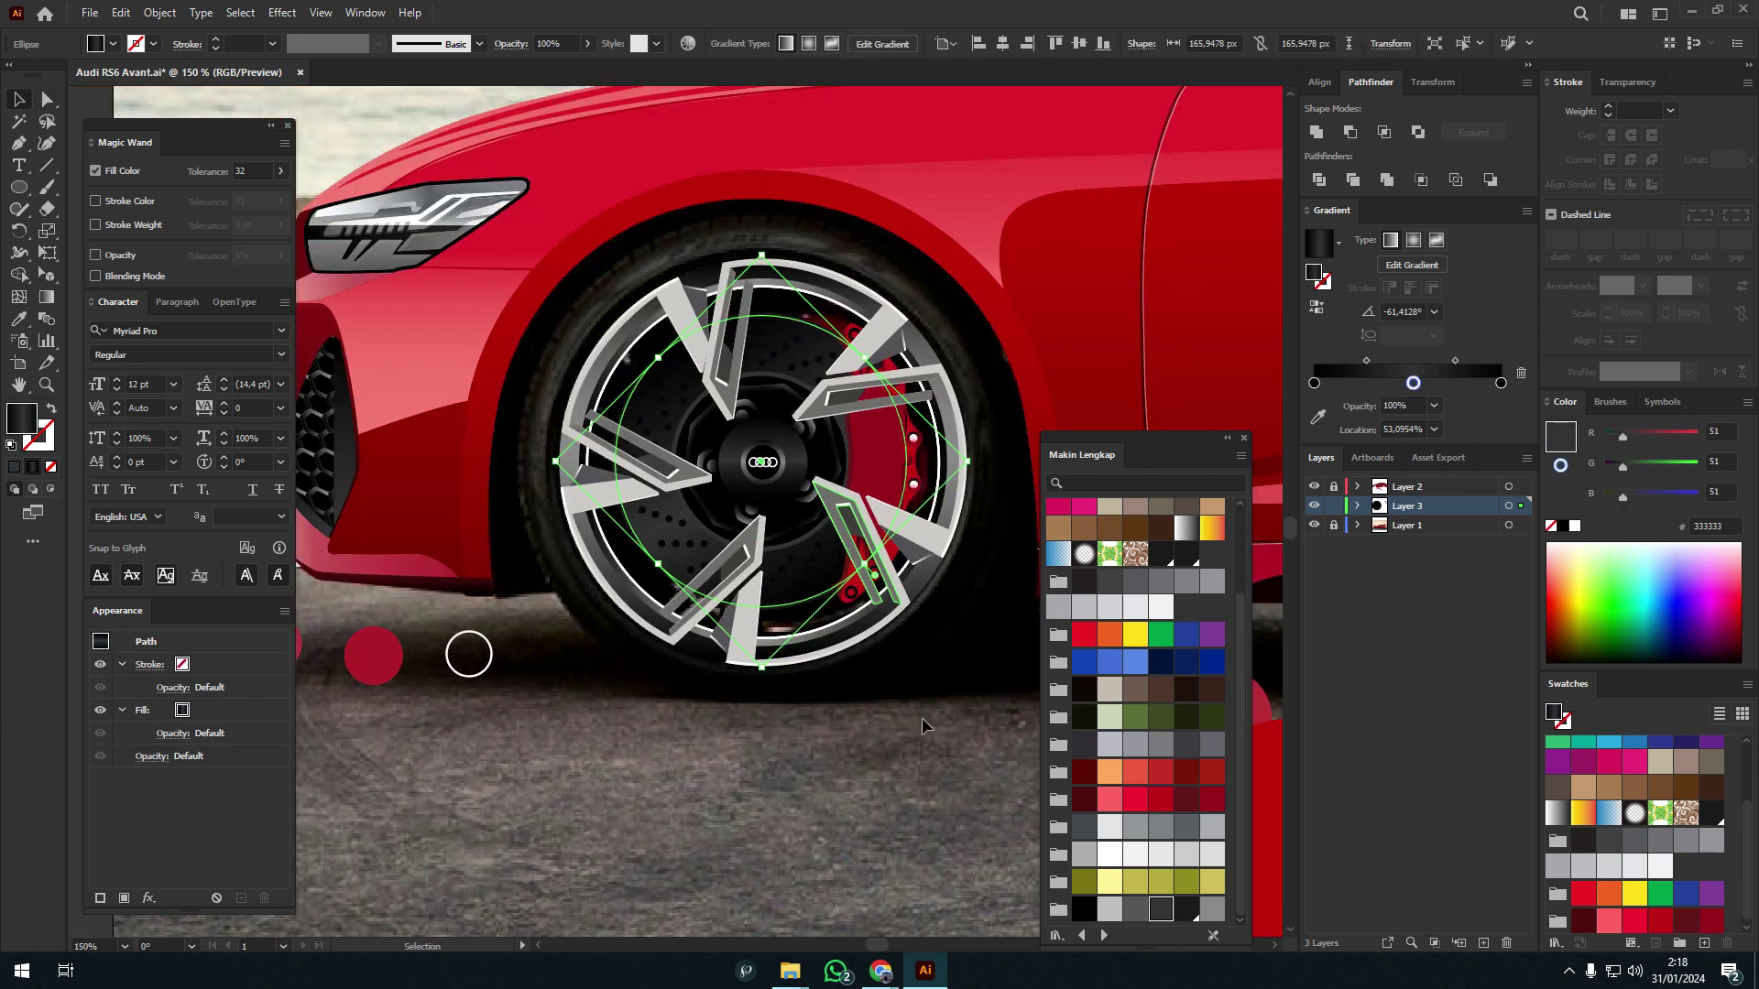
key("v")
key("ctrl+shift+a")
key("ctrl+plus")
- Fill the white circle inside the rim with black and select the spoke group
left_click(897, 485)
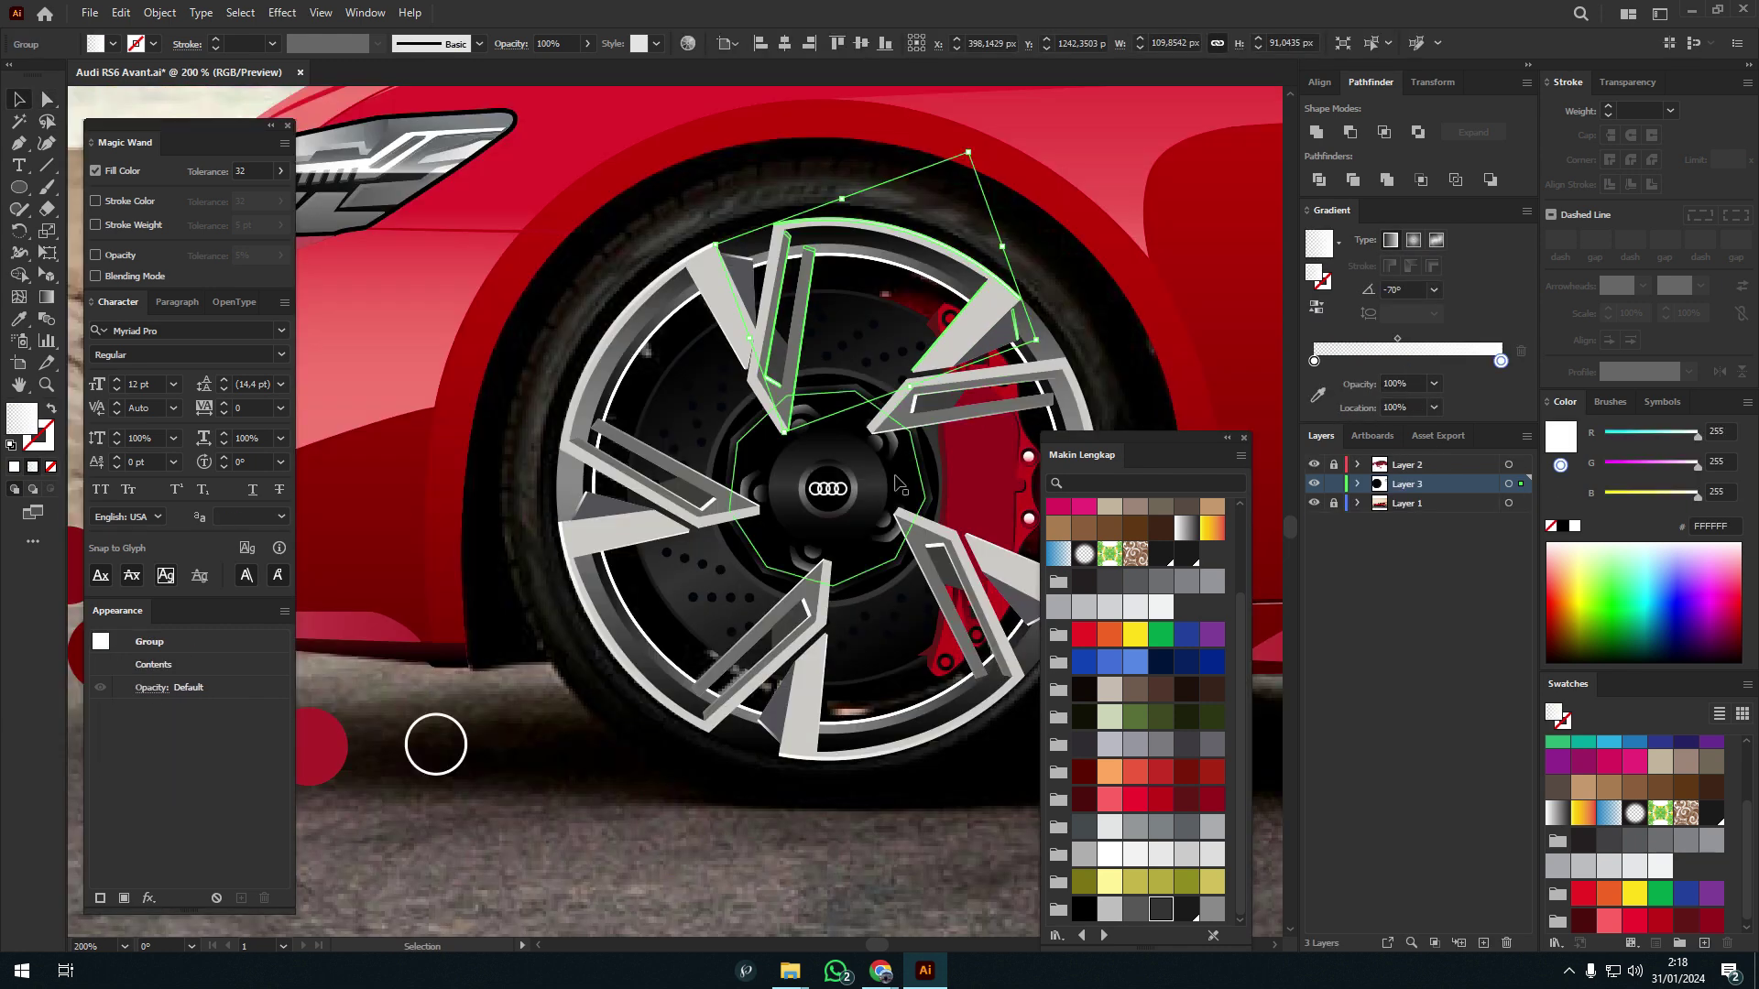
scroll(898, 484, "down", 2)
left_click(898, 455, "ctrl")
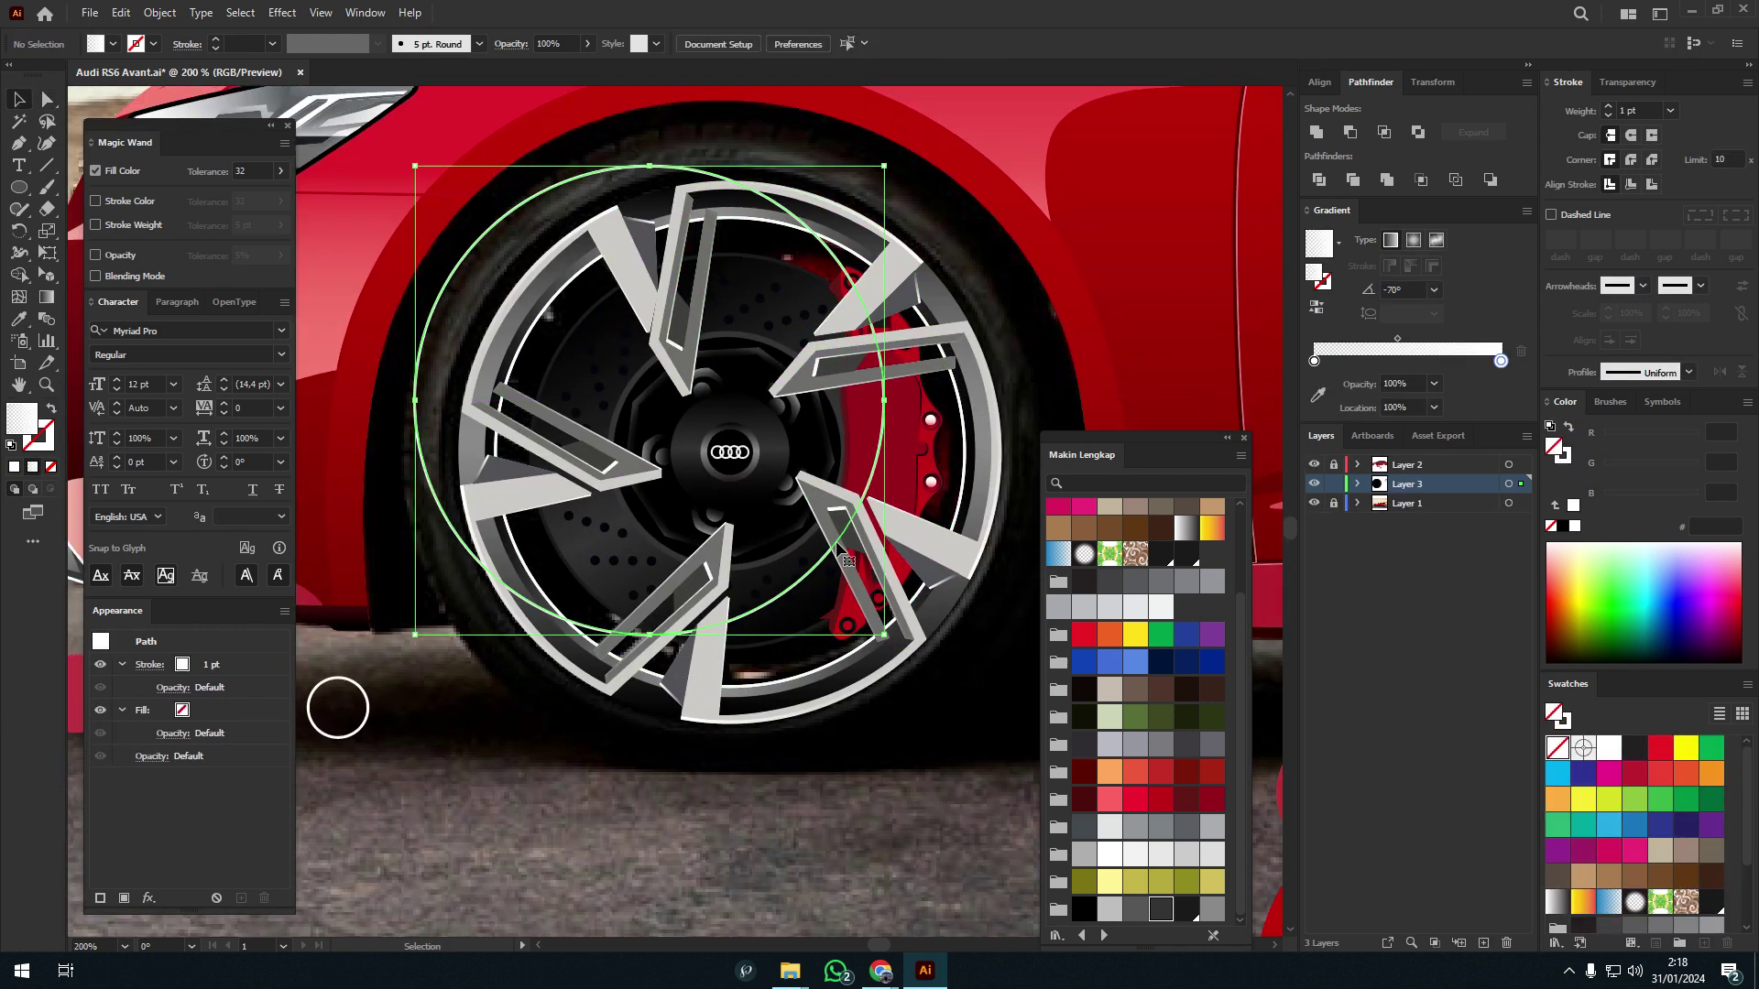
left_click(1084, 909)
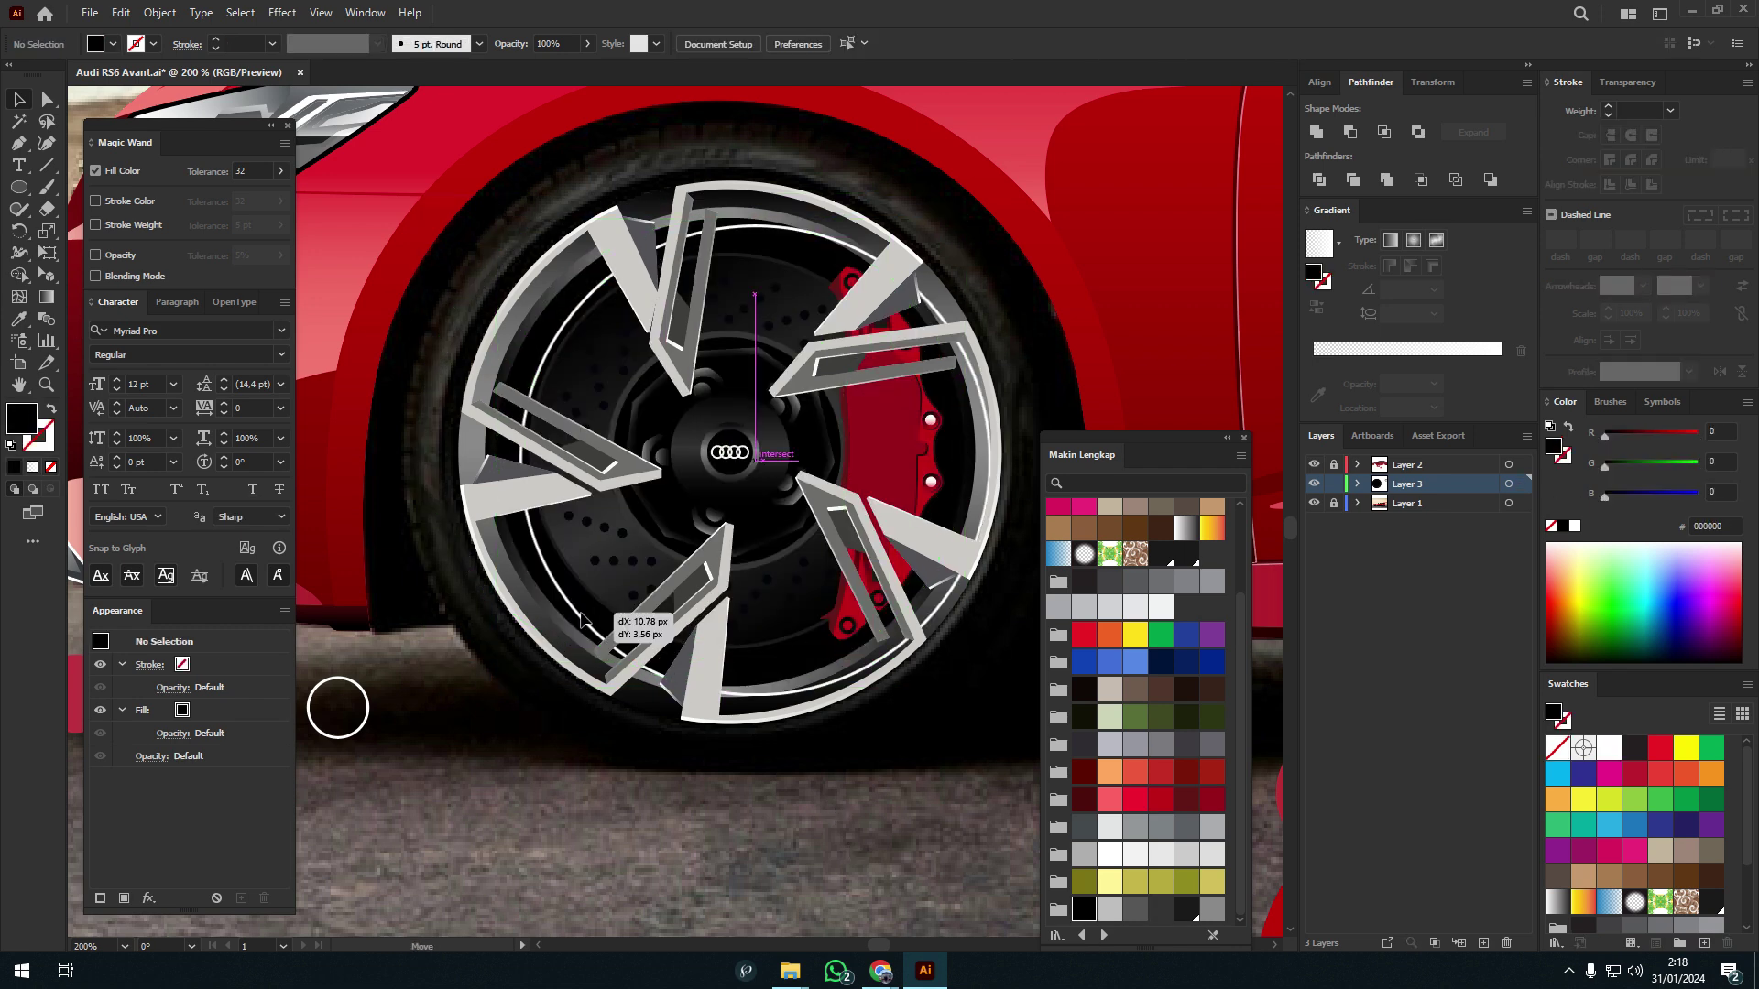
scroll(582, 620, "down", 2)
scroll(581, 620, "down", 2)
scroll(651, 531, "up", 5)
left_click(650, 531)
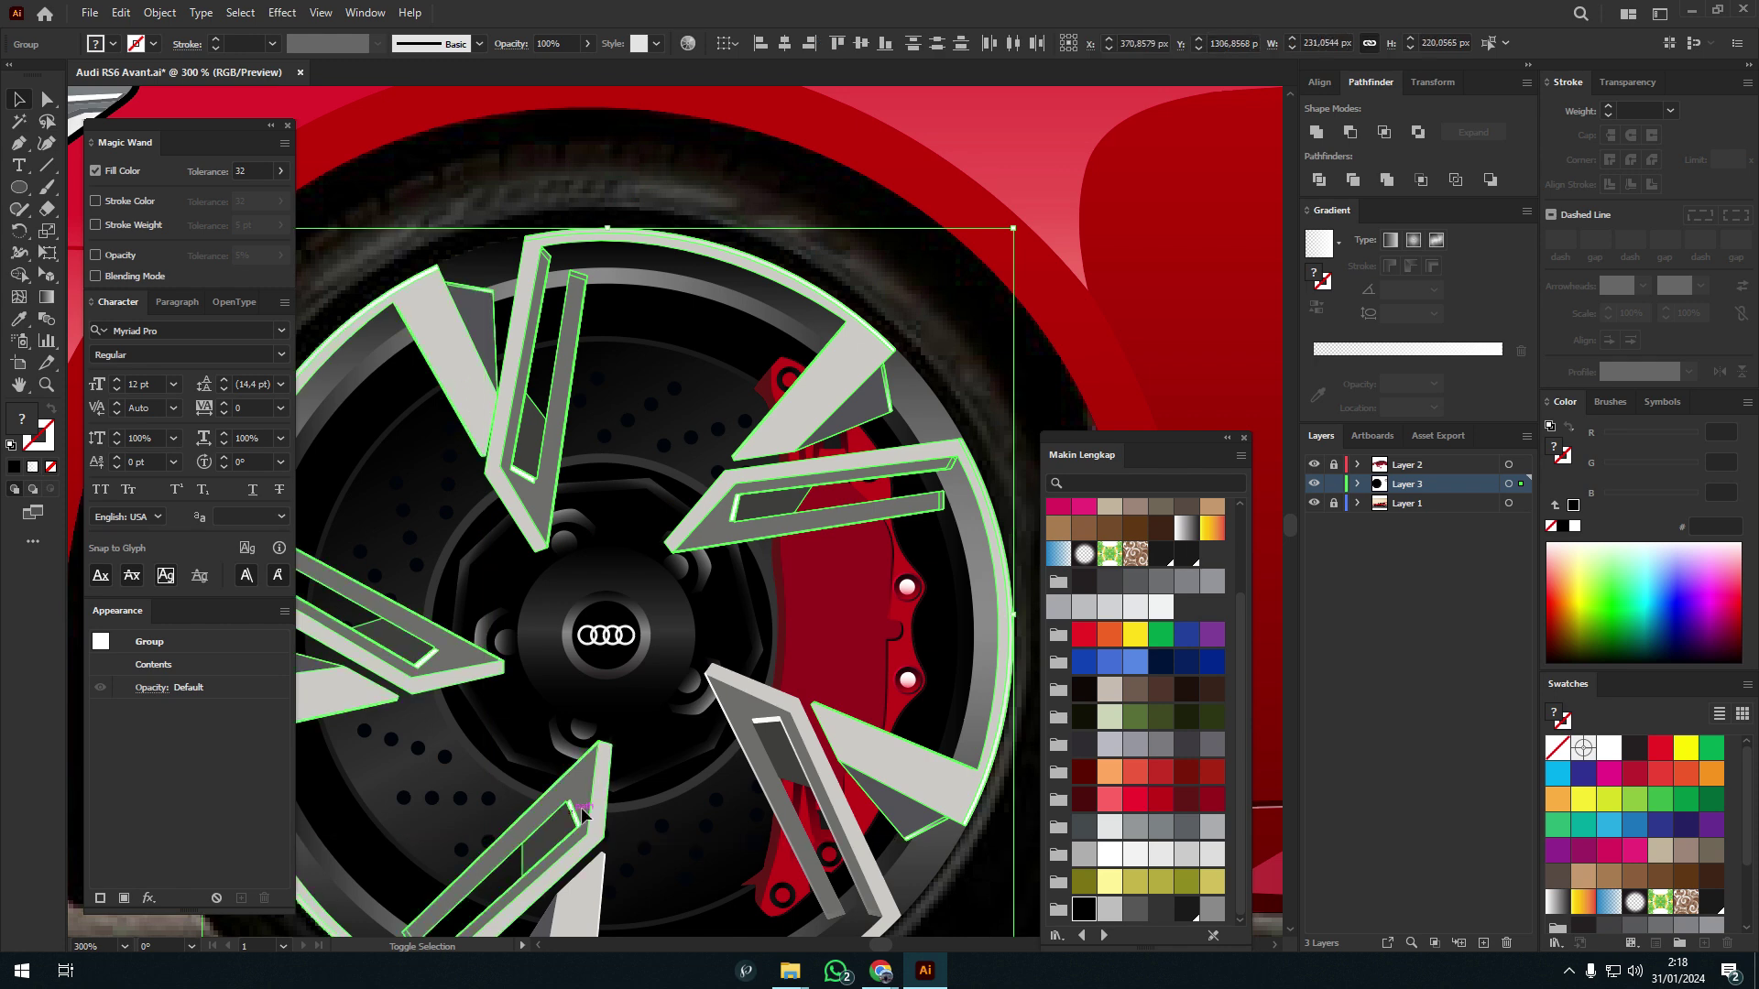
scroll(786, 547, "down", 2)
- Fill the spoke copy solid black, shrink it slightly and offset its path
key("period")
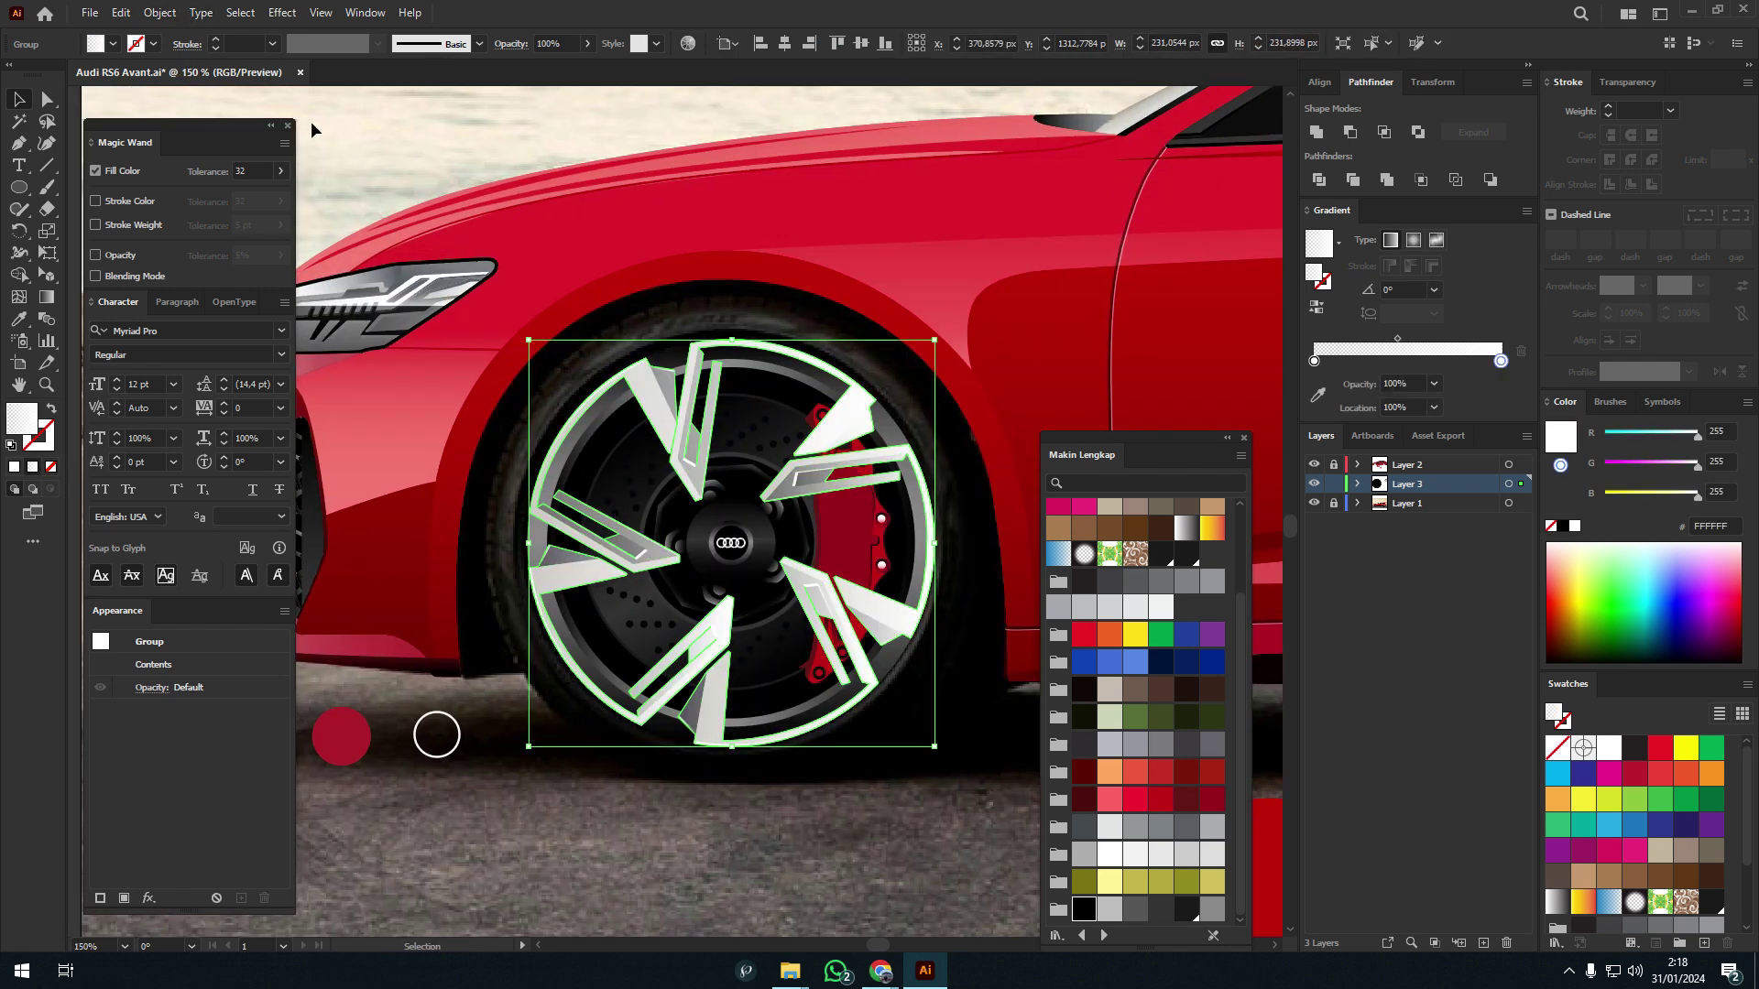
key("ctrl+z")
scroll(1008, 527, "up", 1)
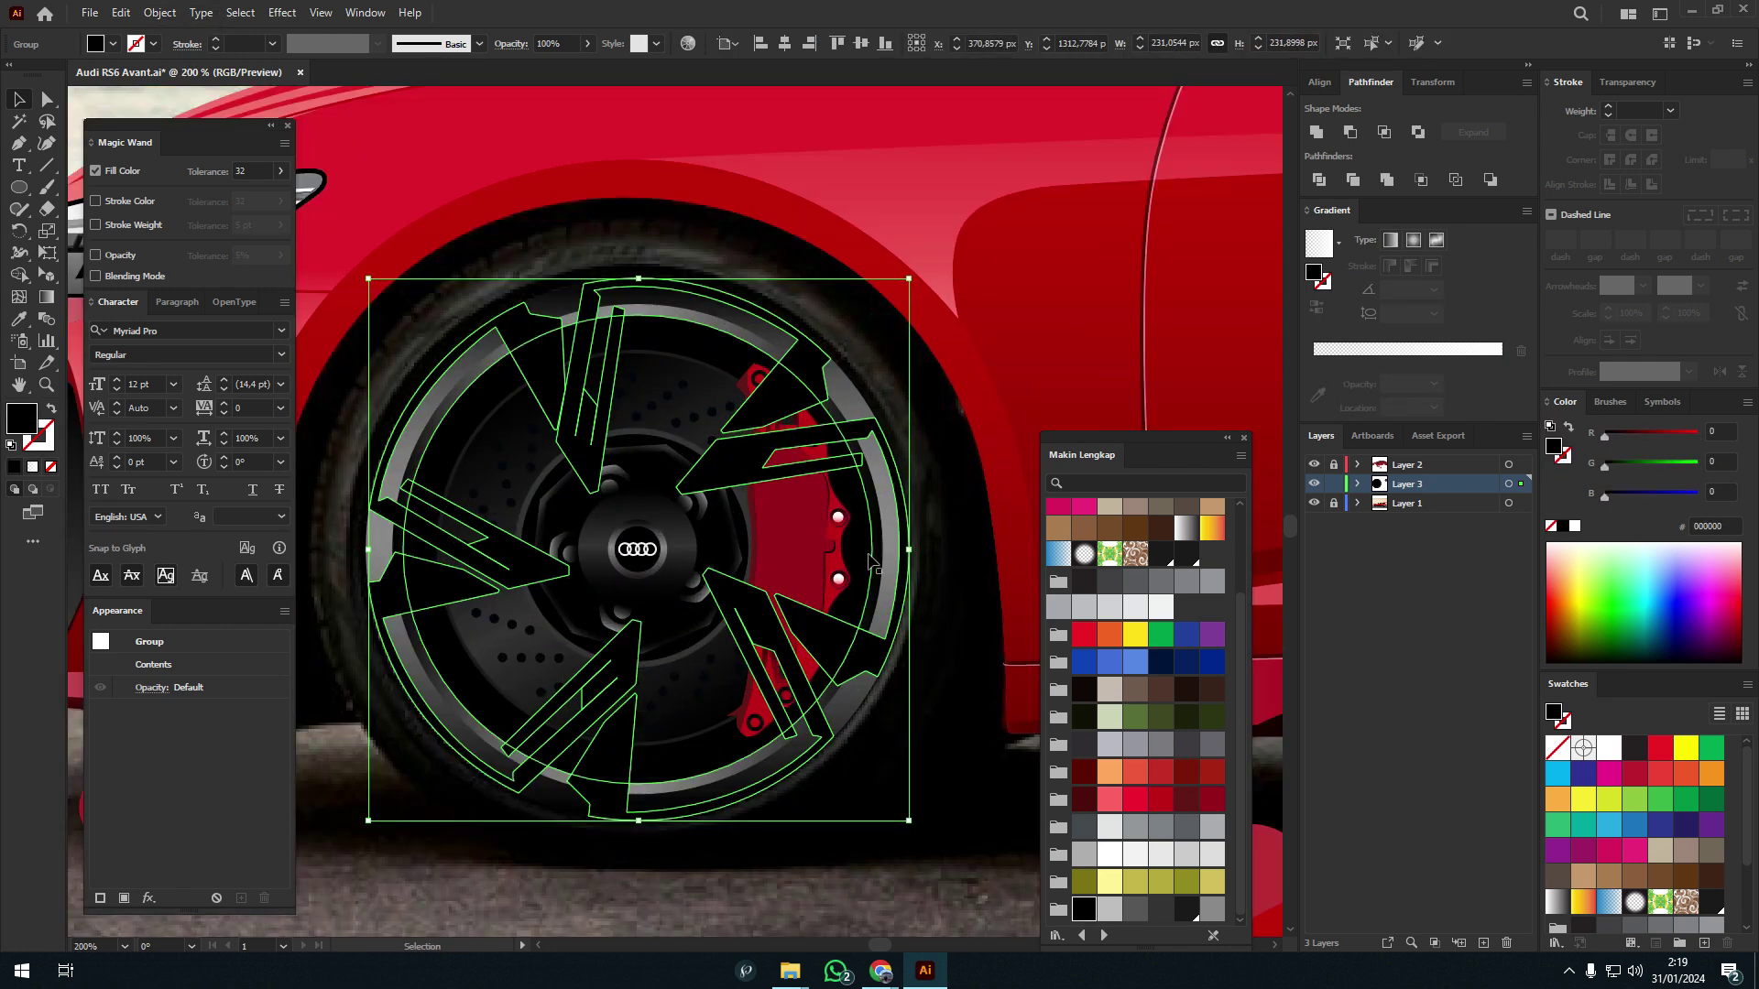
left_click_drag(909, 549, 902, 548)
left_click(174, 13)
left_click(529, 514)
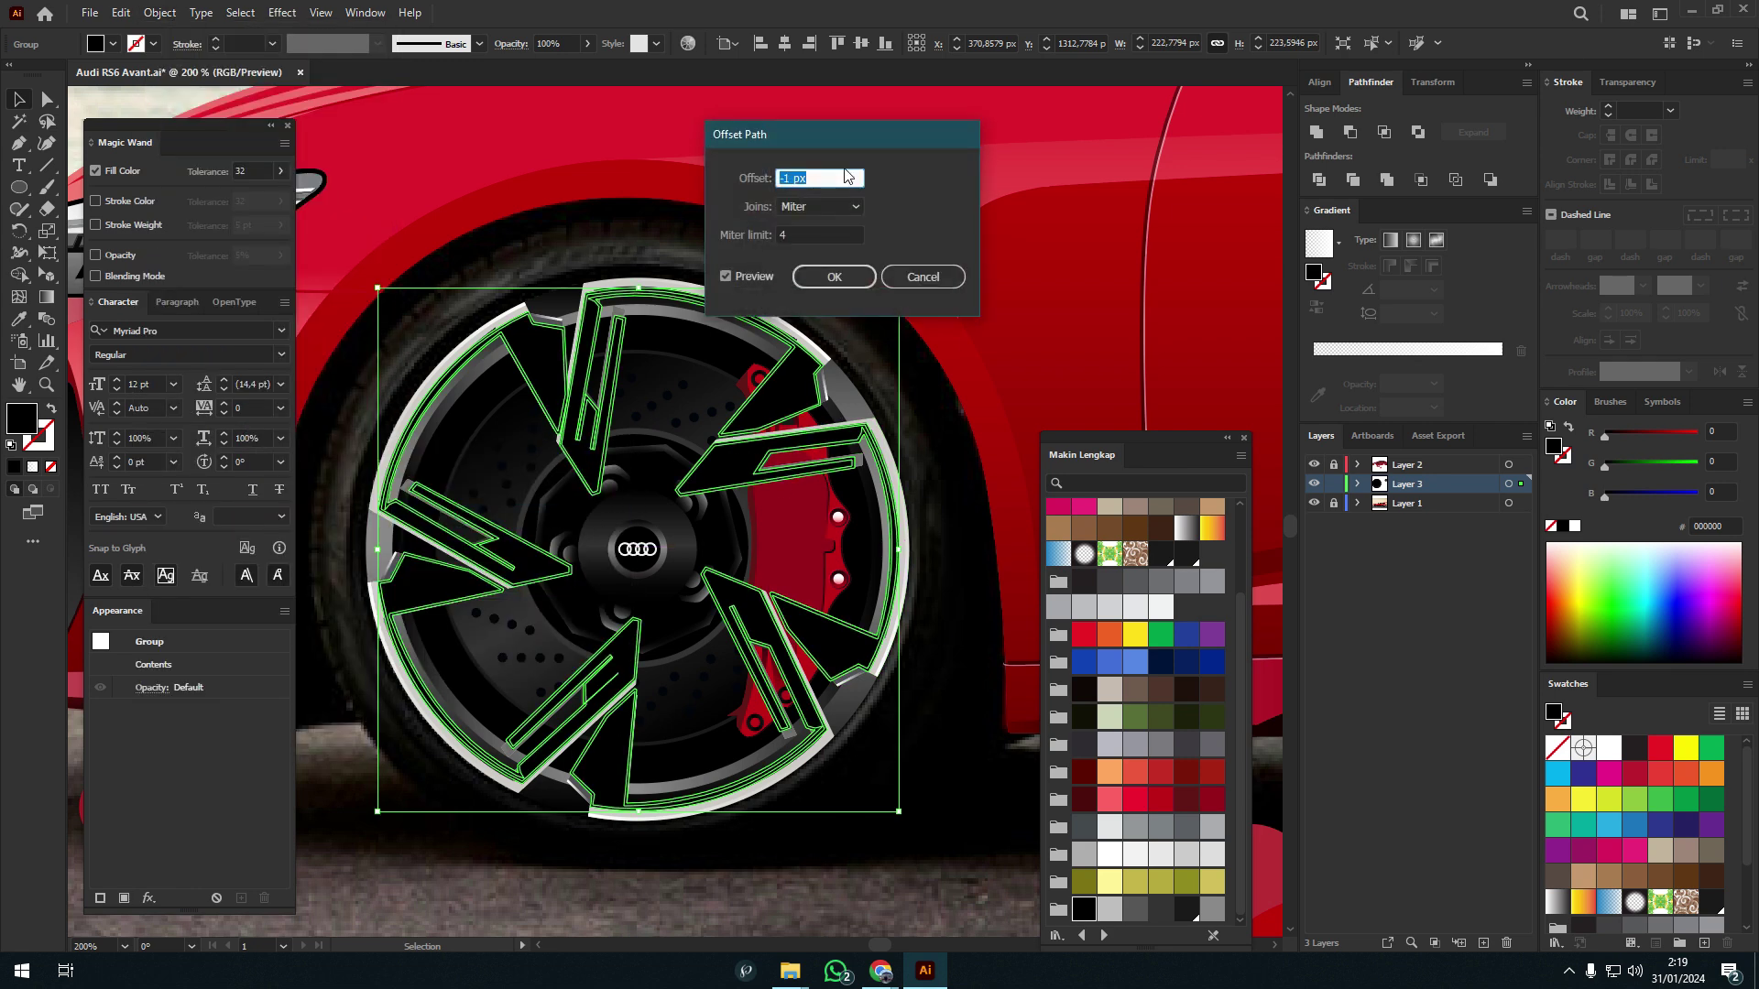
left_click(833, 276)
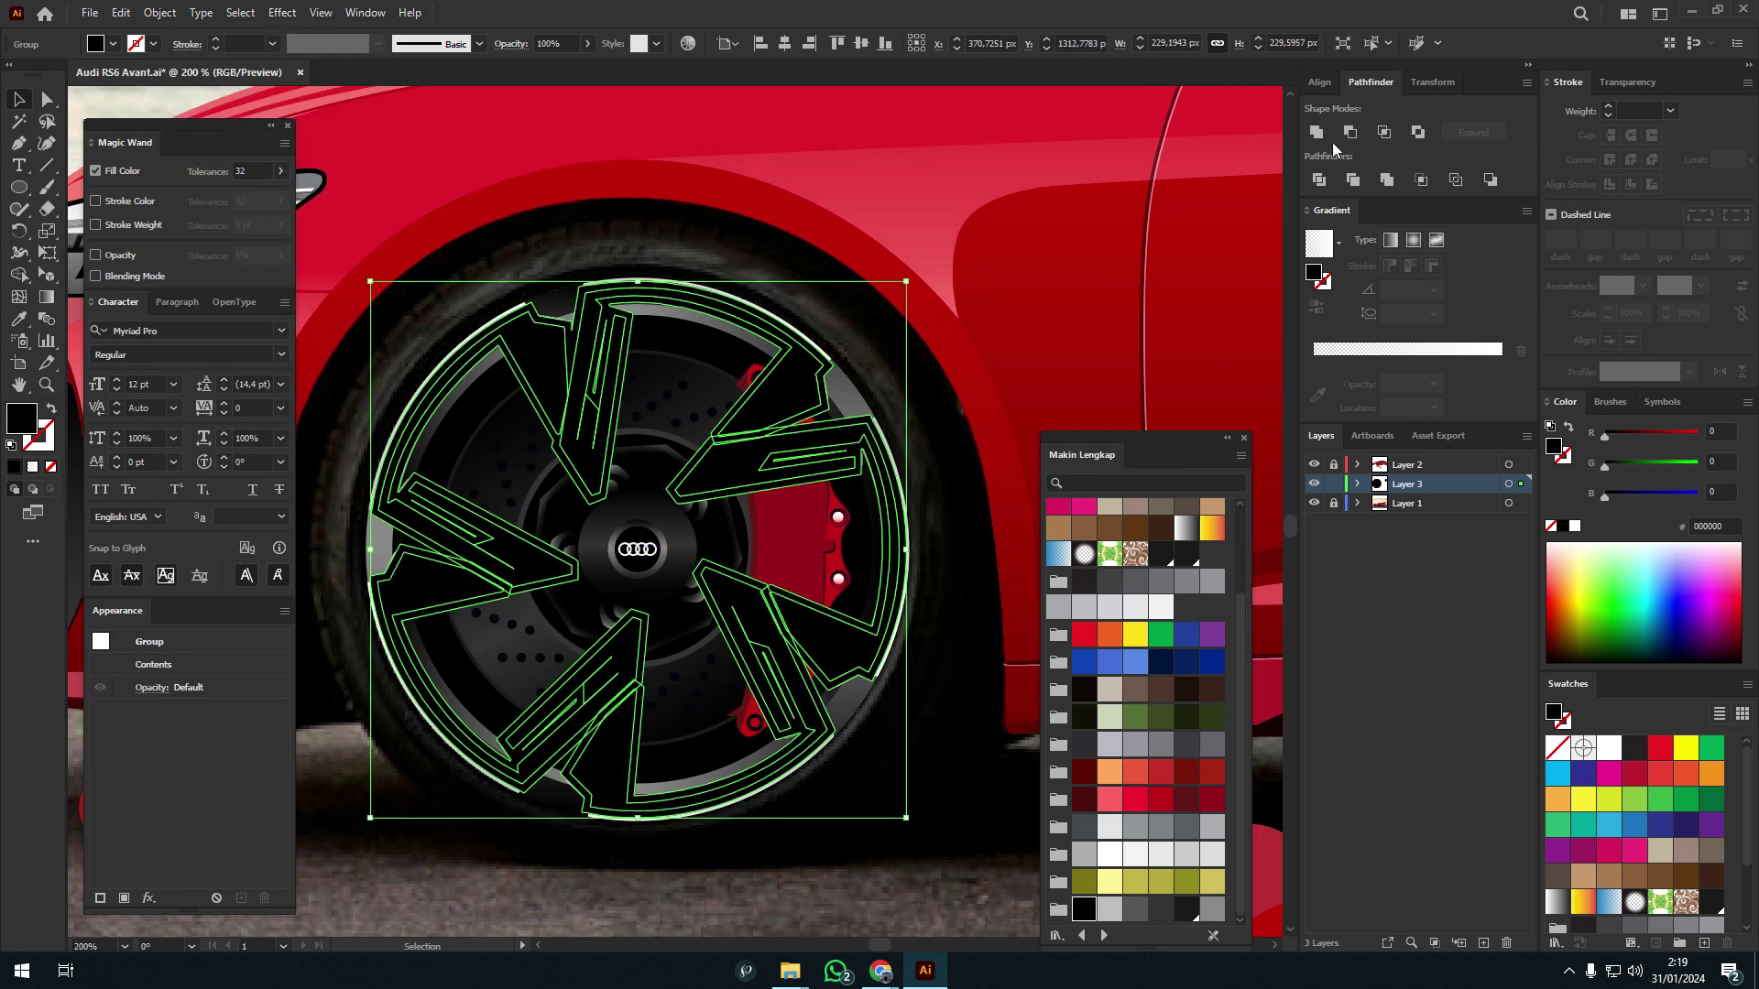
- Apply a 9-pixel Gaussian Blur to the black spoke copy and clear the selection
left_click(282, 13)
left_click(535, 321)
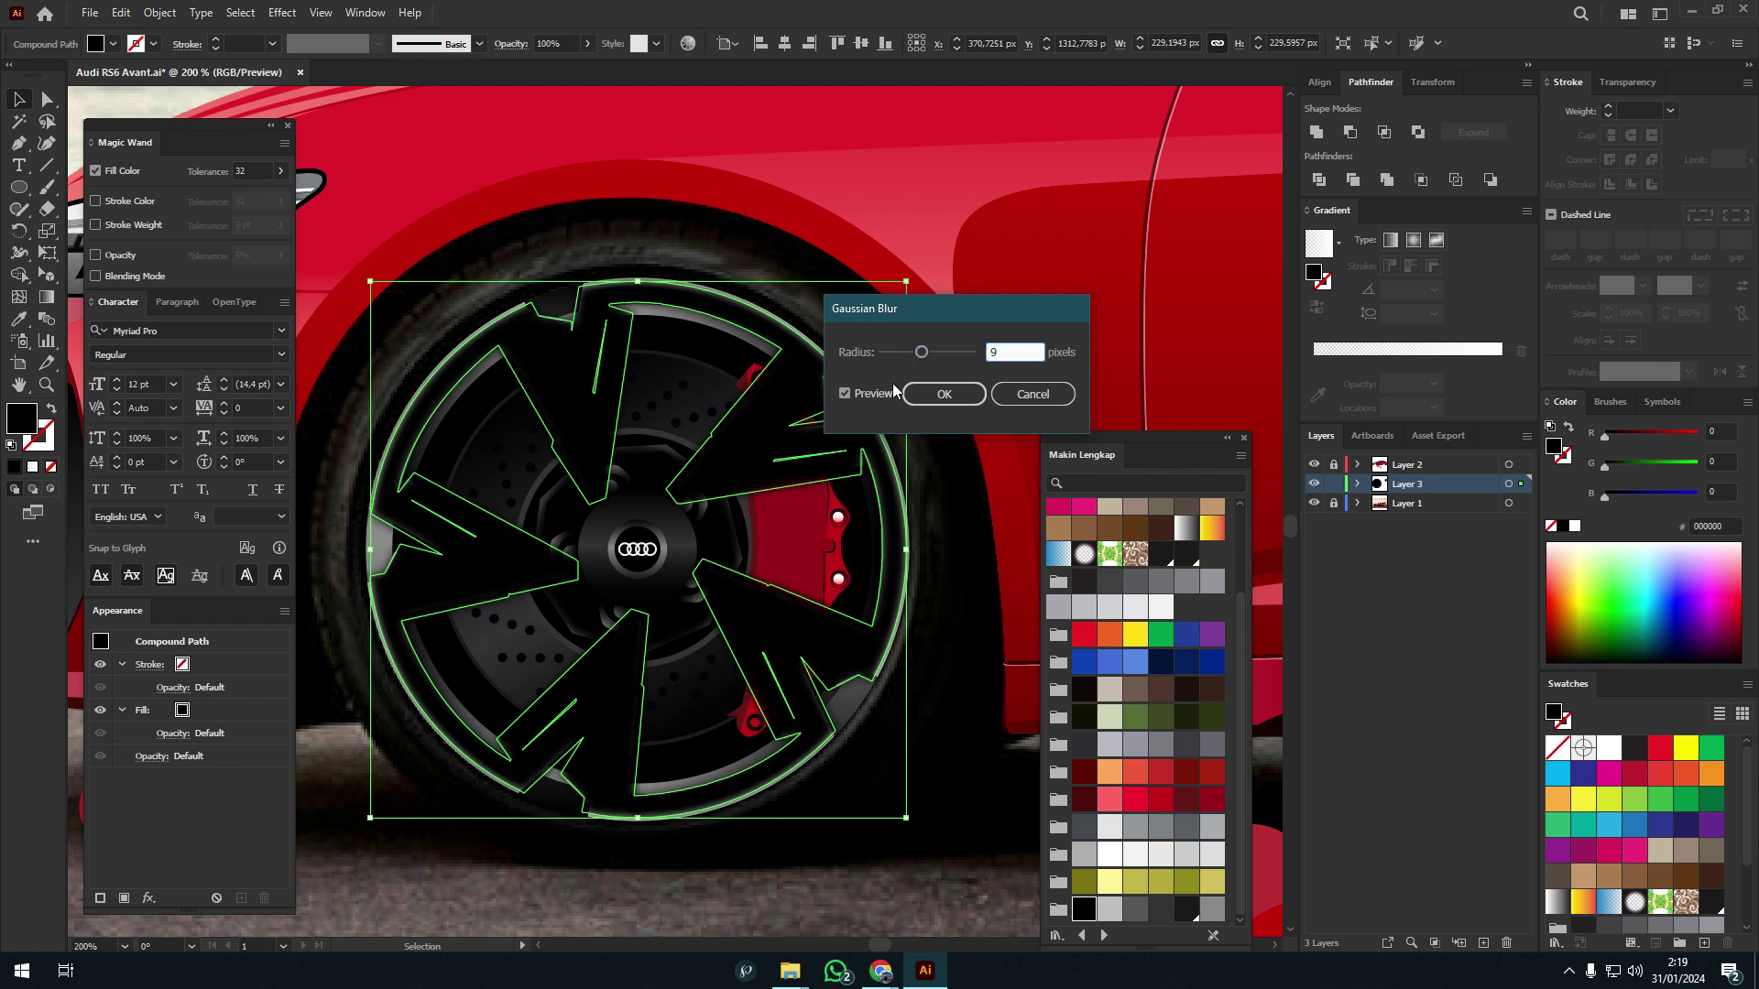
left_click(944, 394)
key("a")
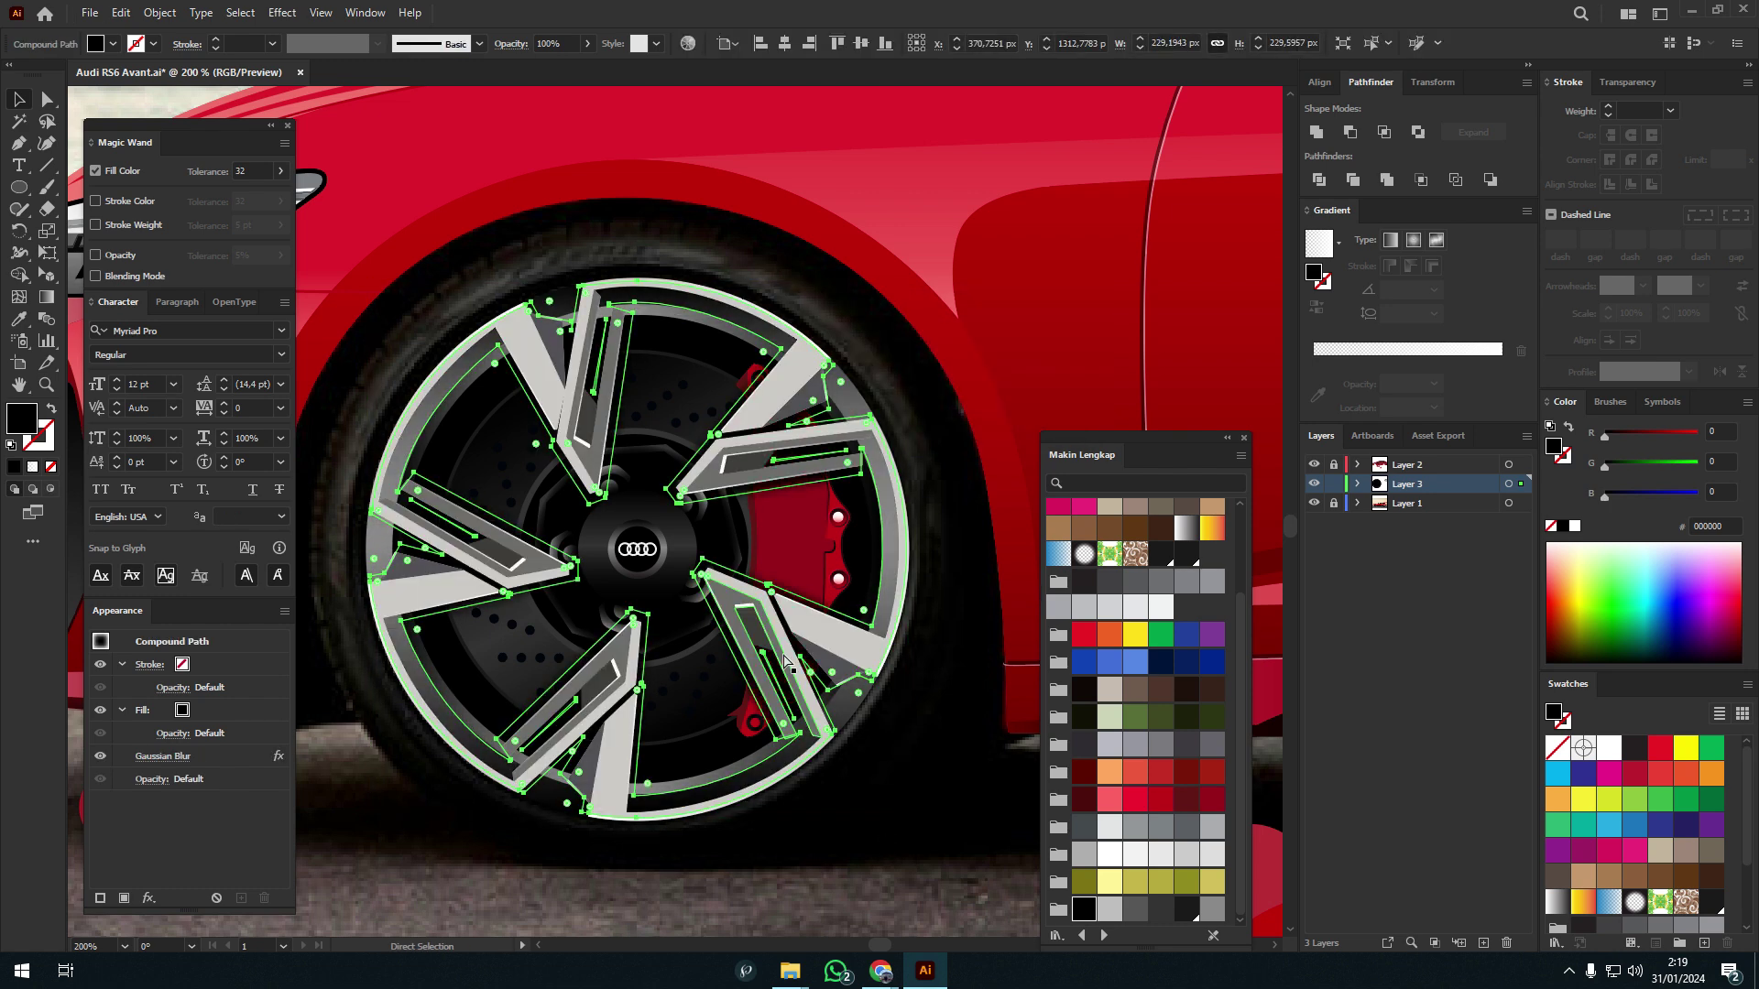
left_click(793, 547)
scroll(793, 548, "down", 4)
key("ctrl+shift+a")
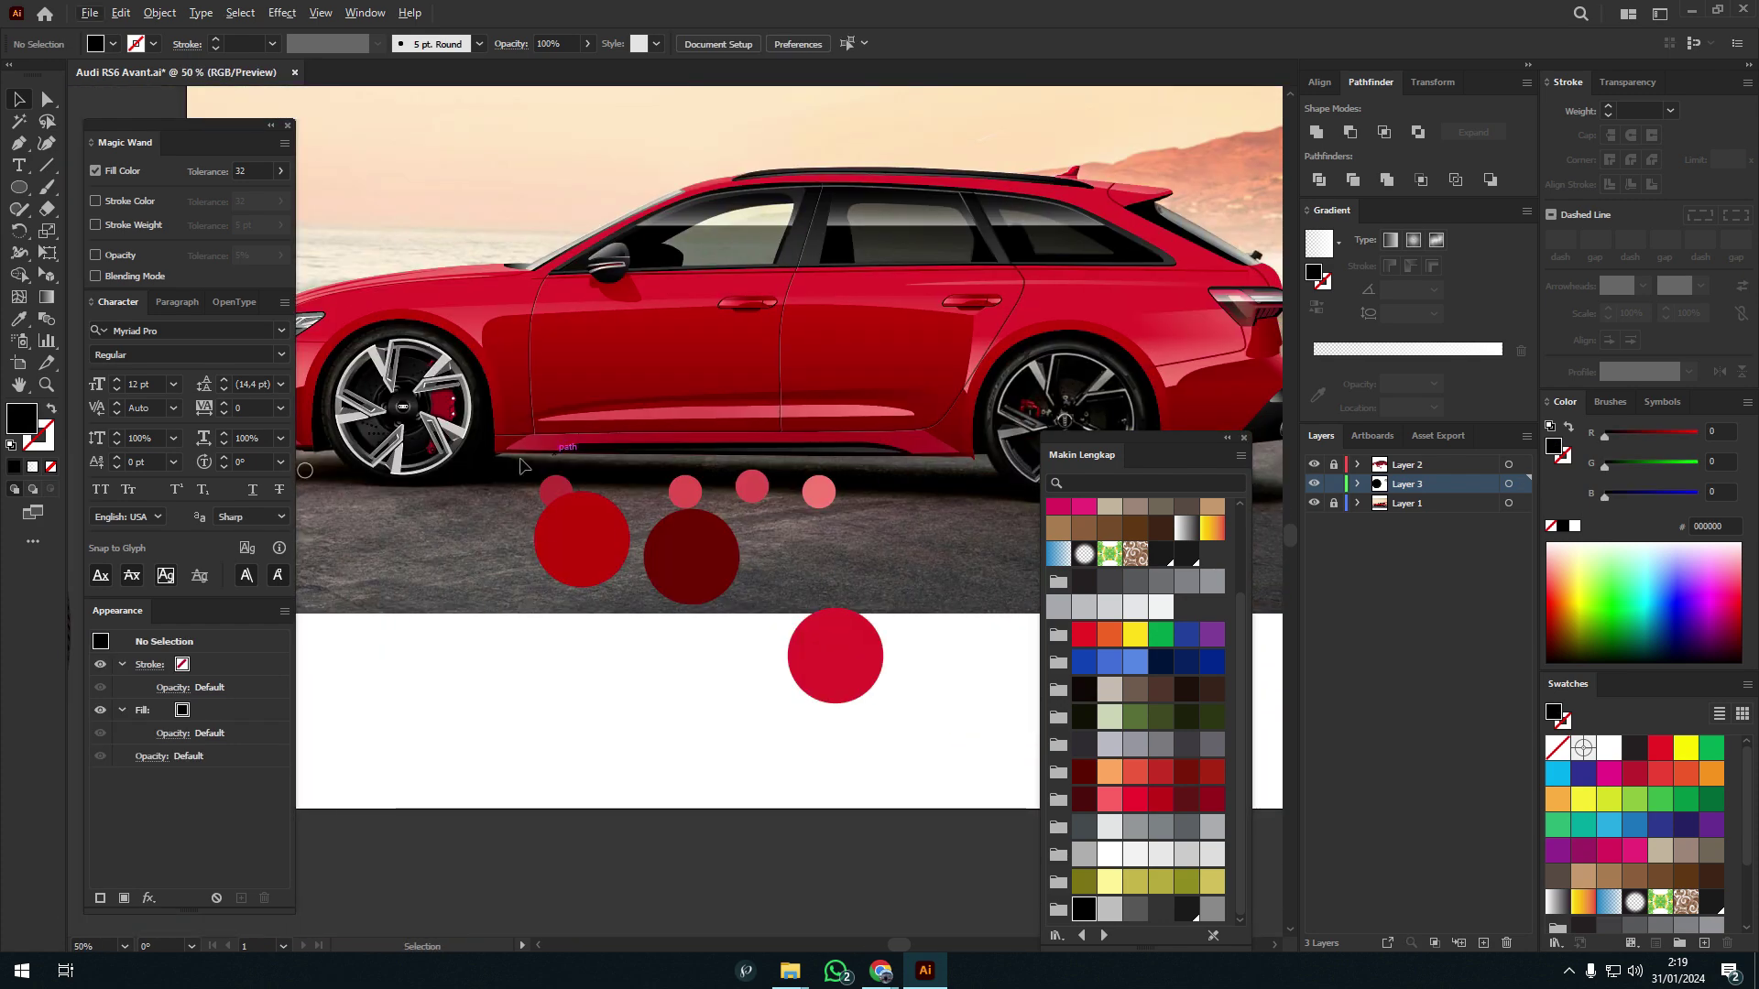
- Shade the upper and right spokes with grey gradients
left_click_drag(518, 644, 510, 552)
scroll(456, 375, "up", 3)
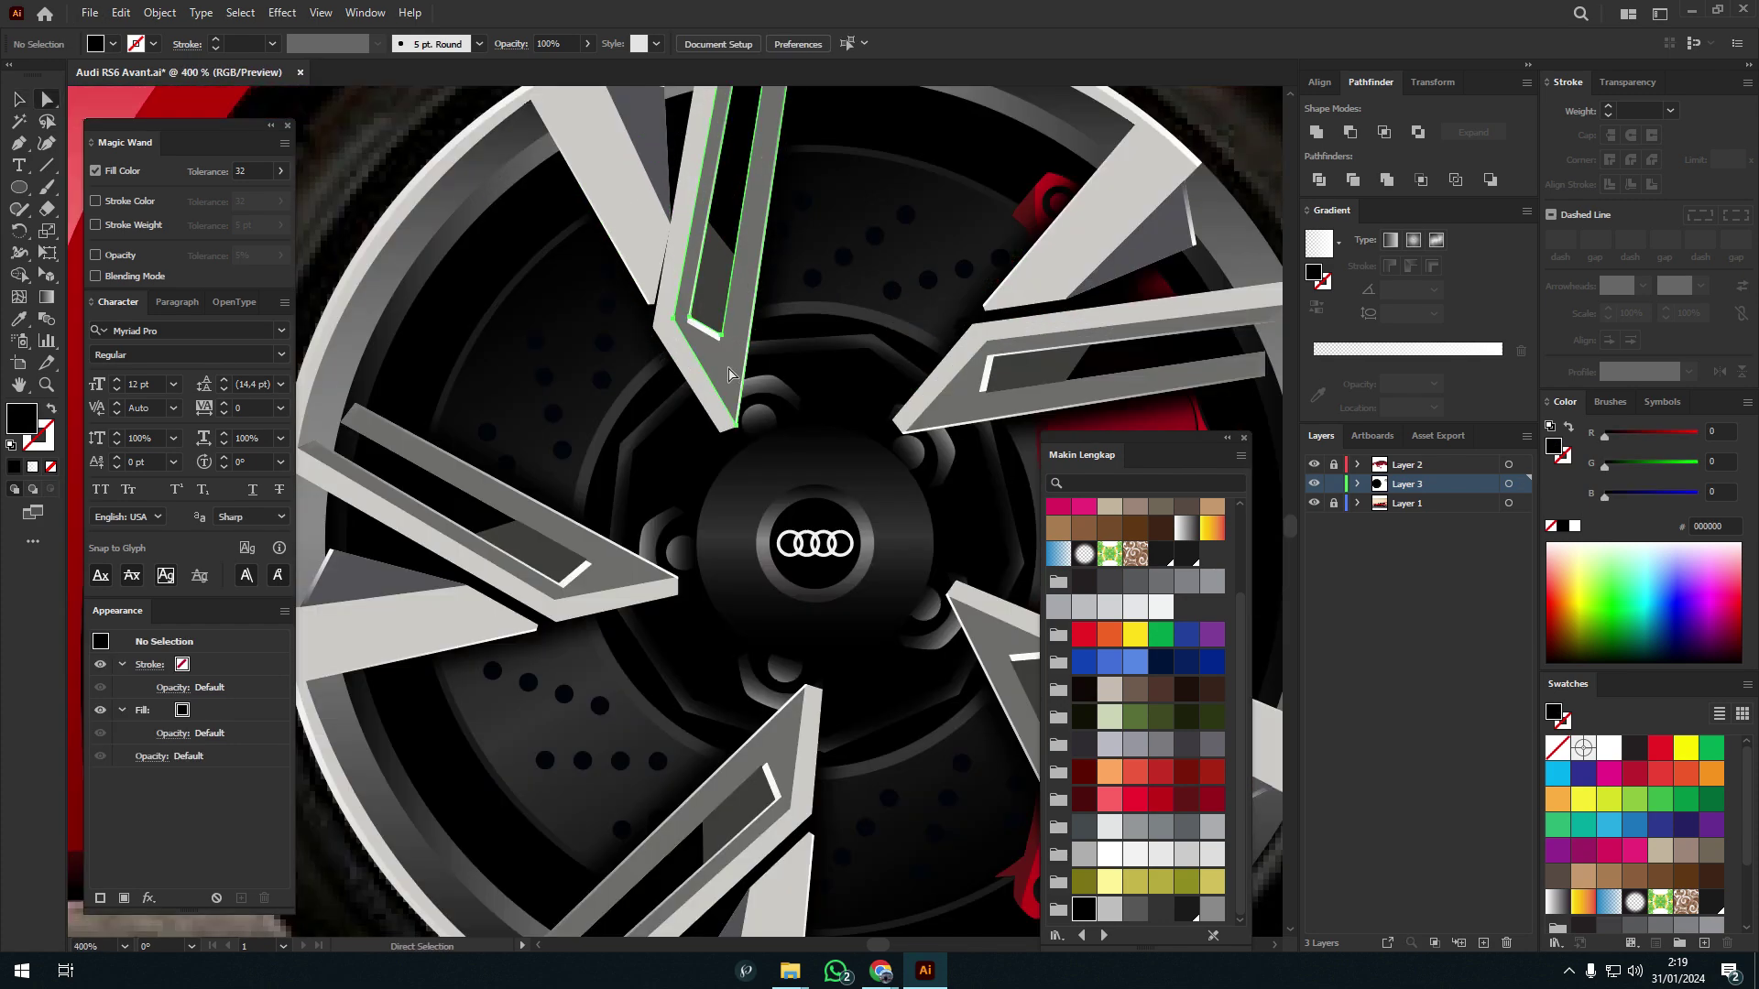
scroll(456, 374, "up", 3)
left_click(545, 275)
key("g")
left_click_drag(557, 144, 513, 437)
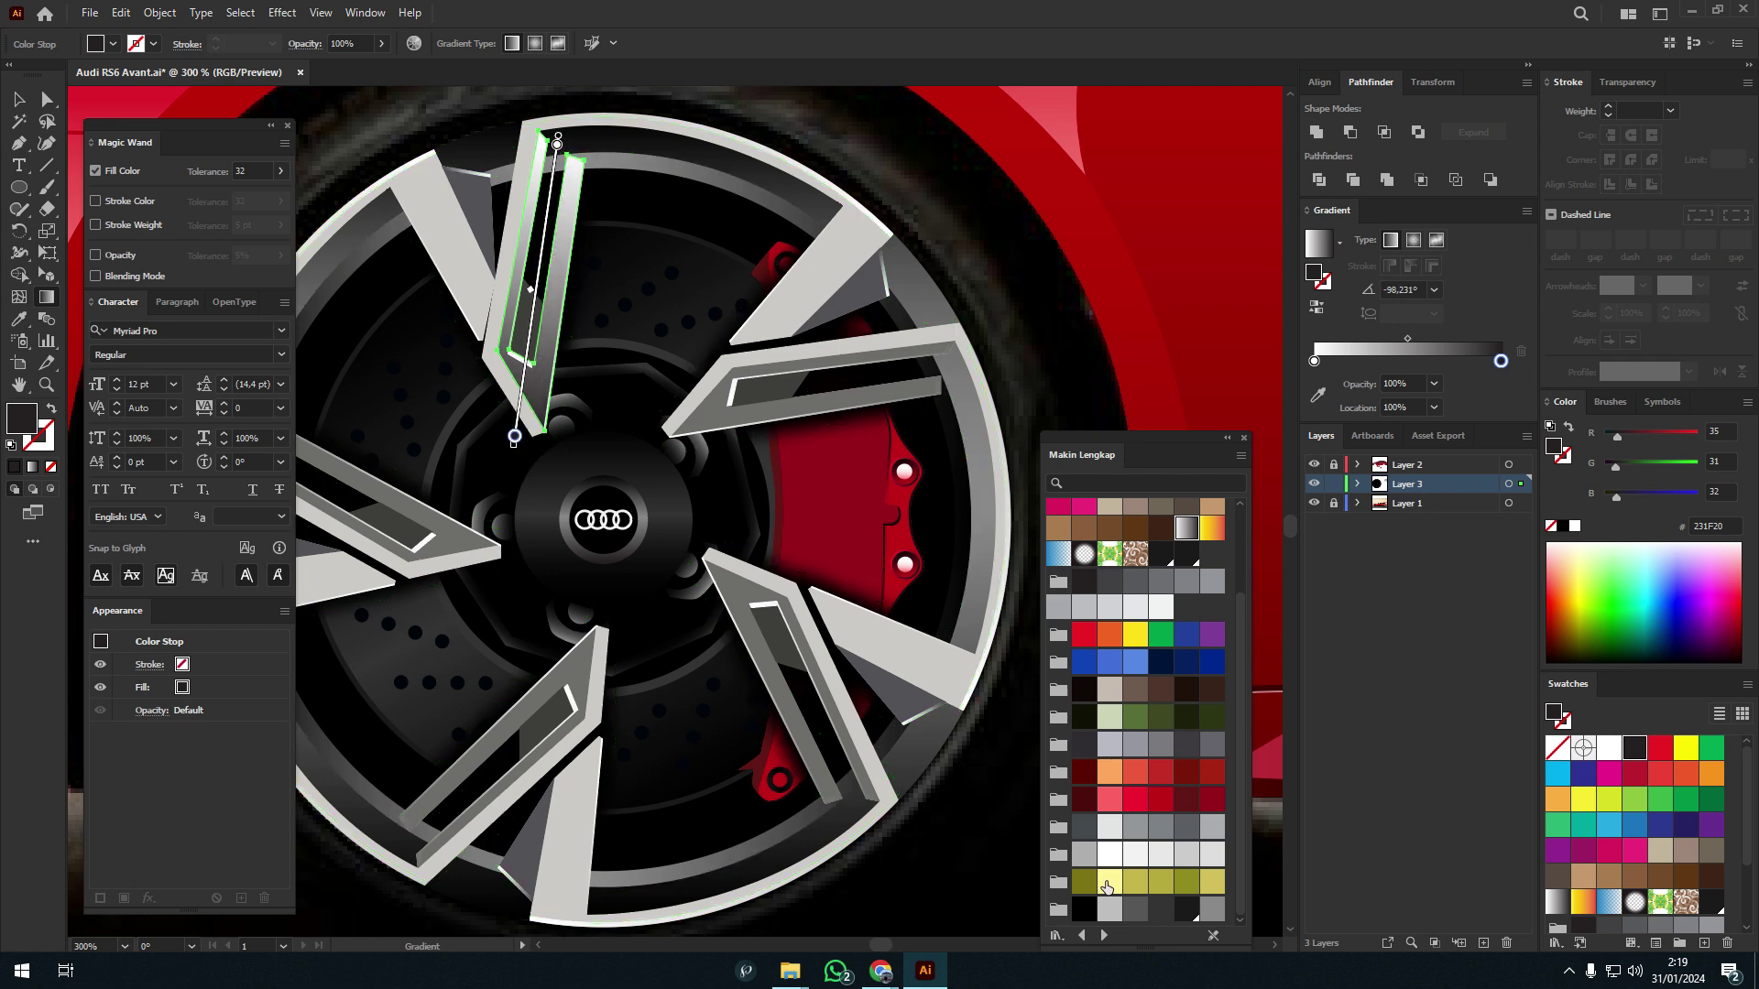
left_click(1500, 359)
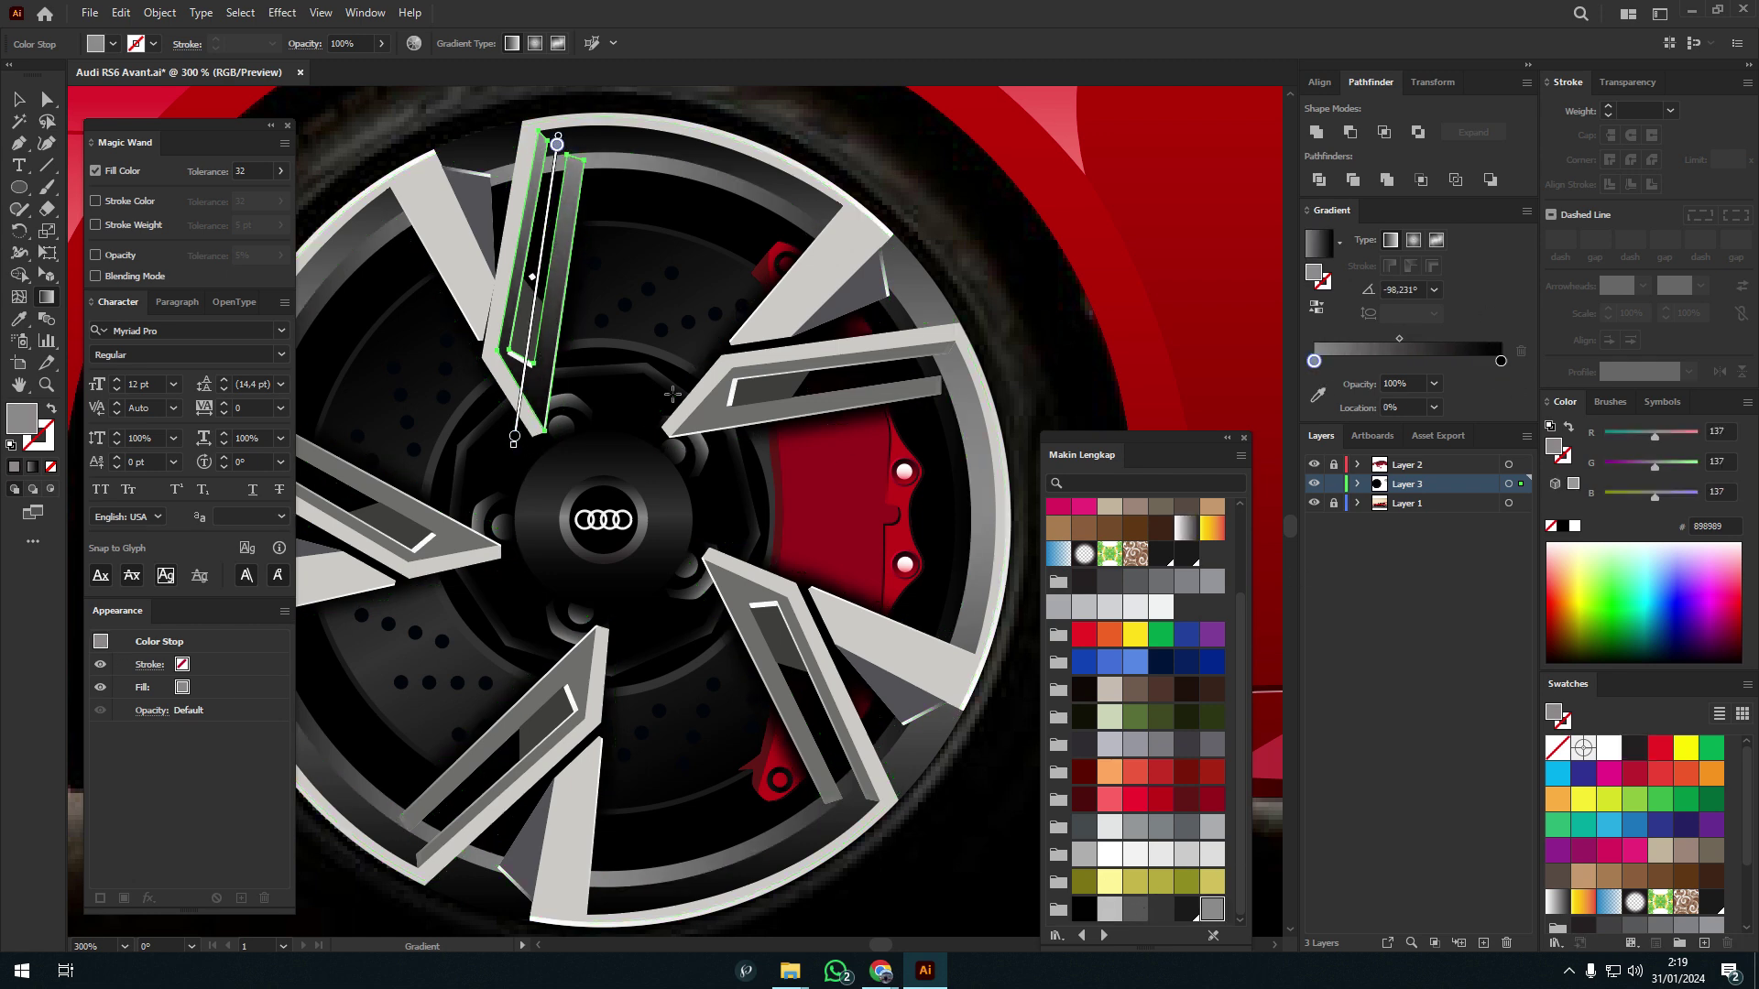
left_click(833, 384, "ctrl")
left_click_drag(971, 354, 685, 410)
- Apply grey gradients across the lower and lower-left spokes
left_click(772, 612, "ctrl")
left_click_drag(760, 604, 833, 787)
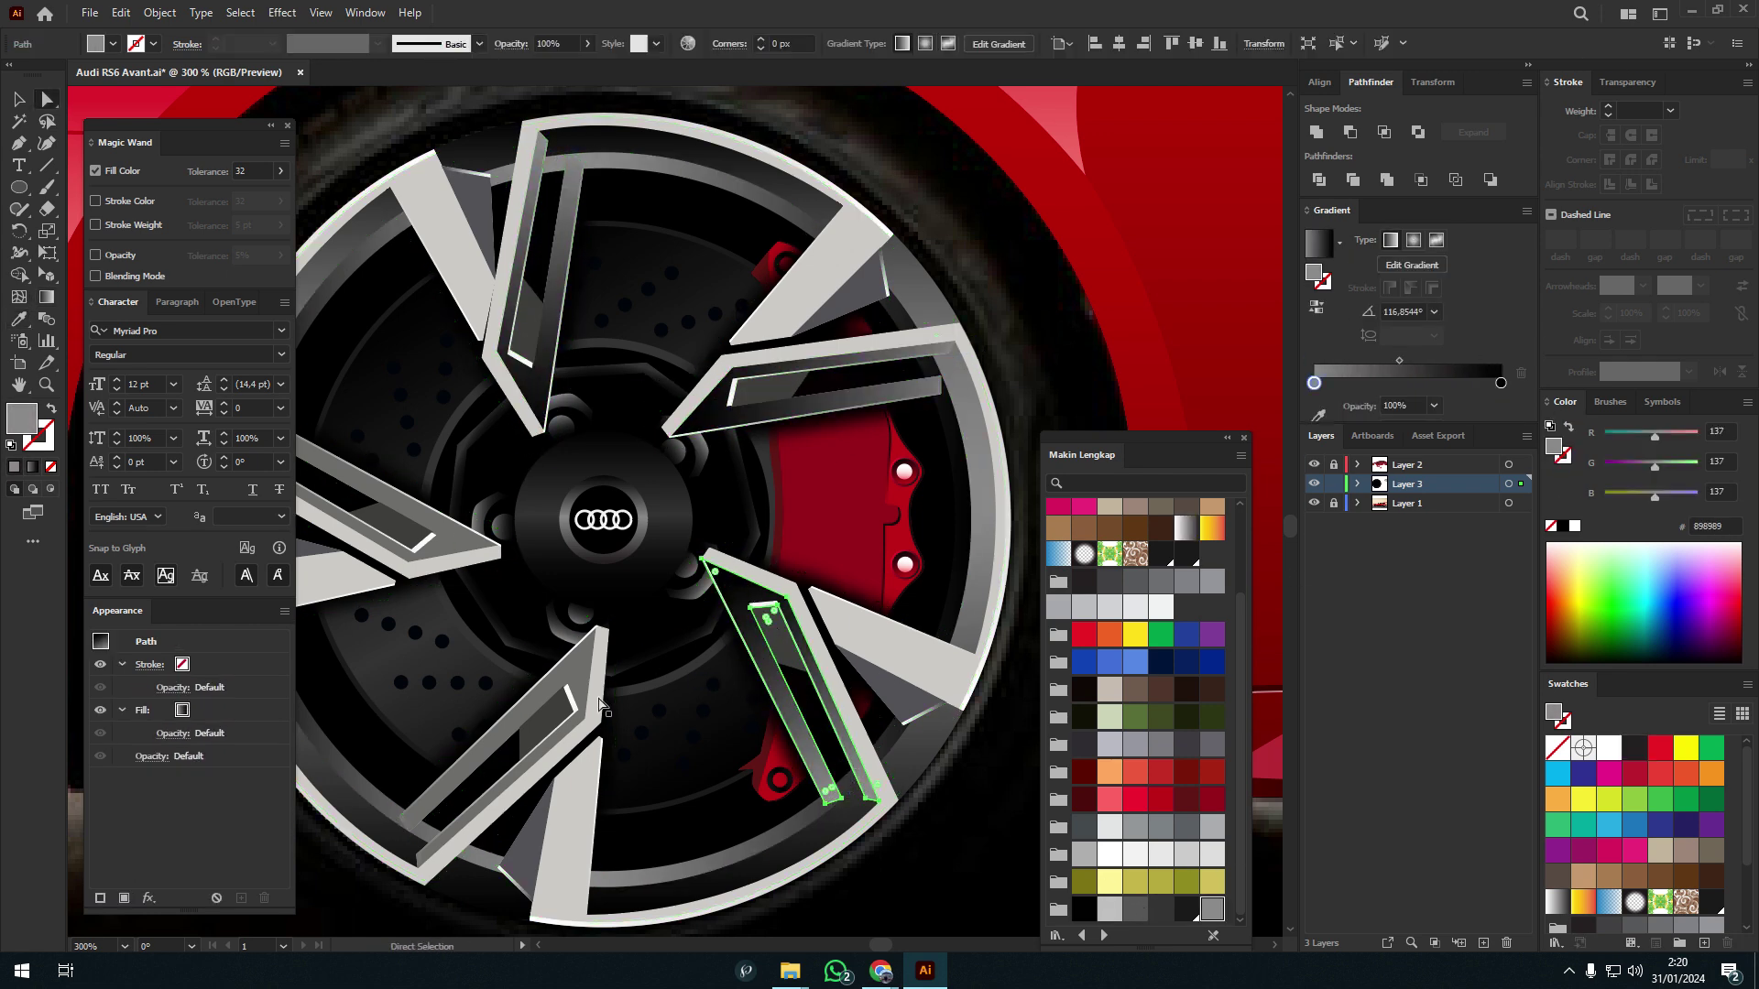
left_click(513, 751, "ctrl")
left_click_drag(394, 738, 549, 730)
left_click(456, 543, "ctrl")
scroll(654, 659, "down", 3, "alt")
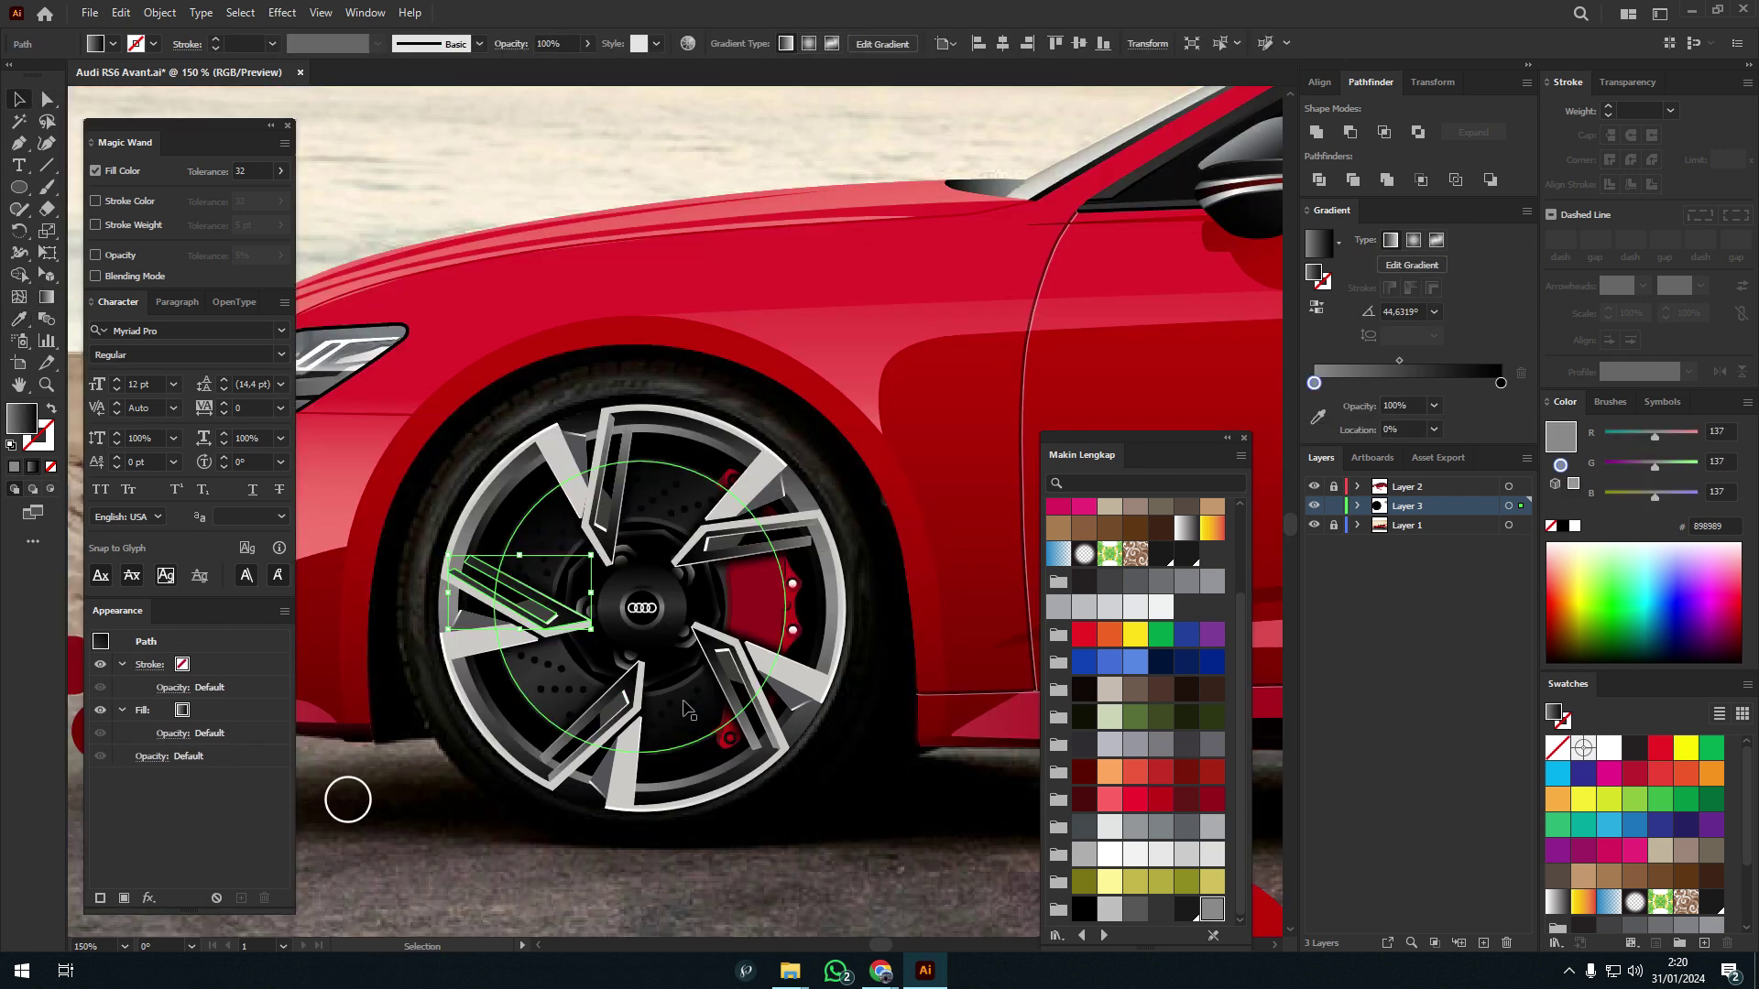
scroll(574, 641, "up", 4, "alt")
key("ctrl+shift+a")
- Select a hub piece, then return to the Selection tool and deselect everything
scroll(574, 641, "down", 1, "alt")
scroll(574, 641, "down", 2, "alt")
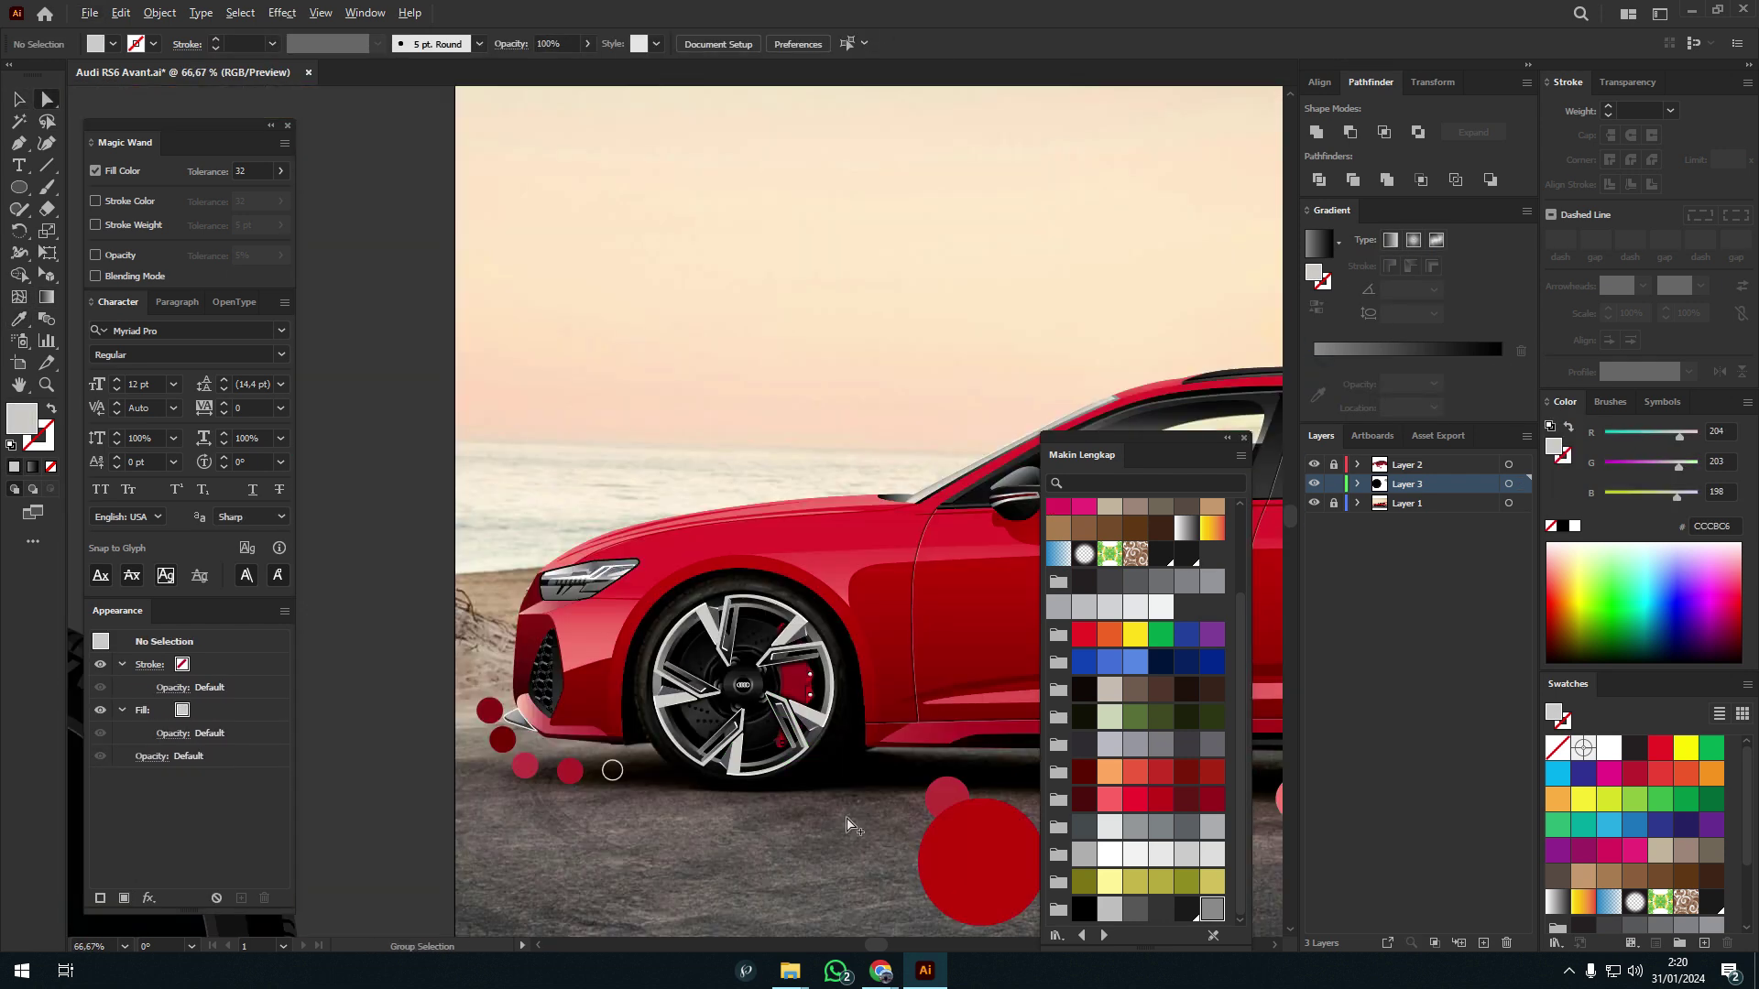
scroll(732, 481, "up", 2, "alt")
left_click(733, 480)
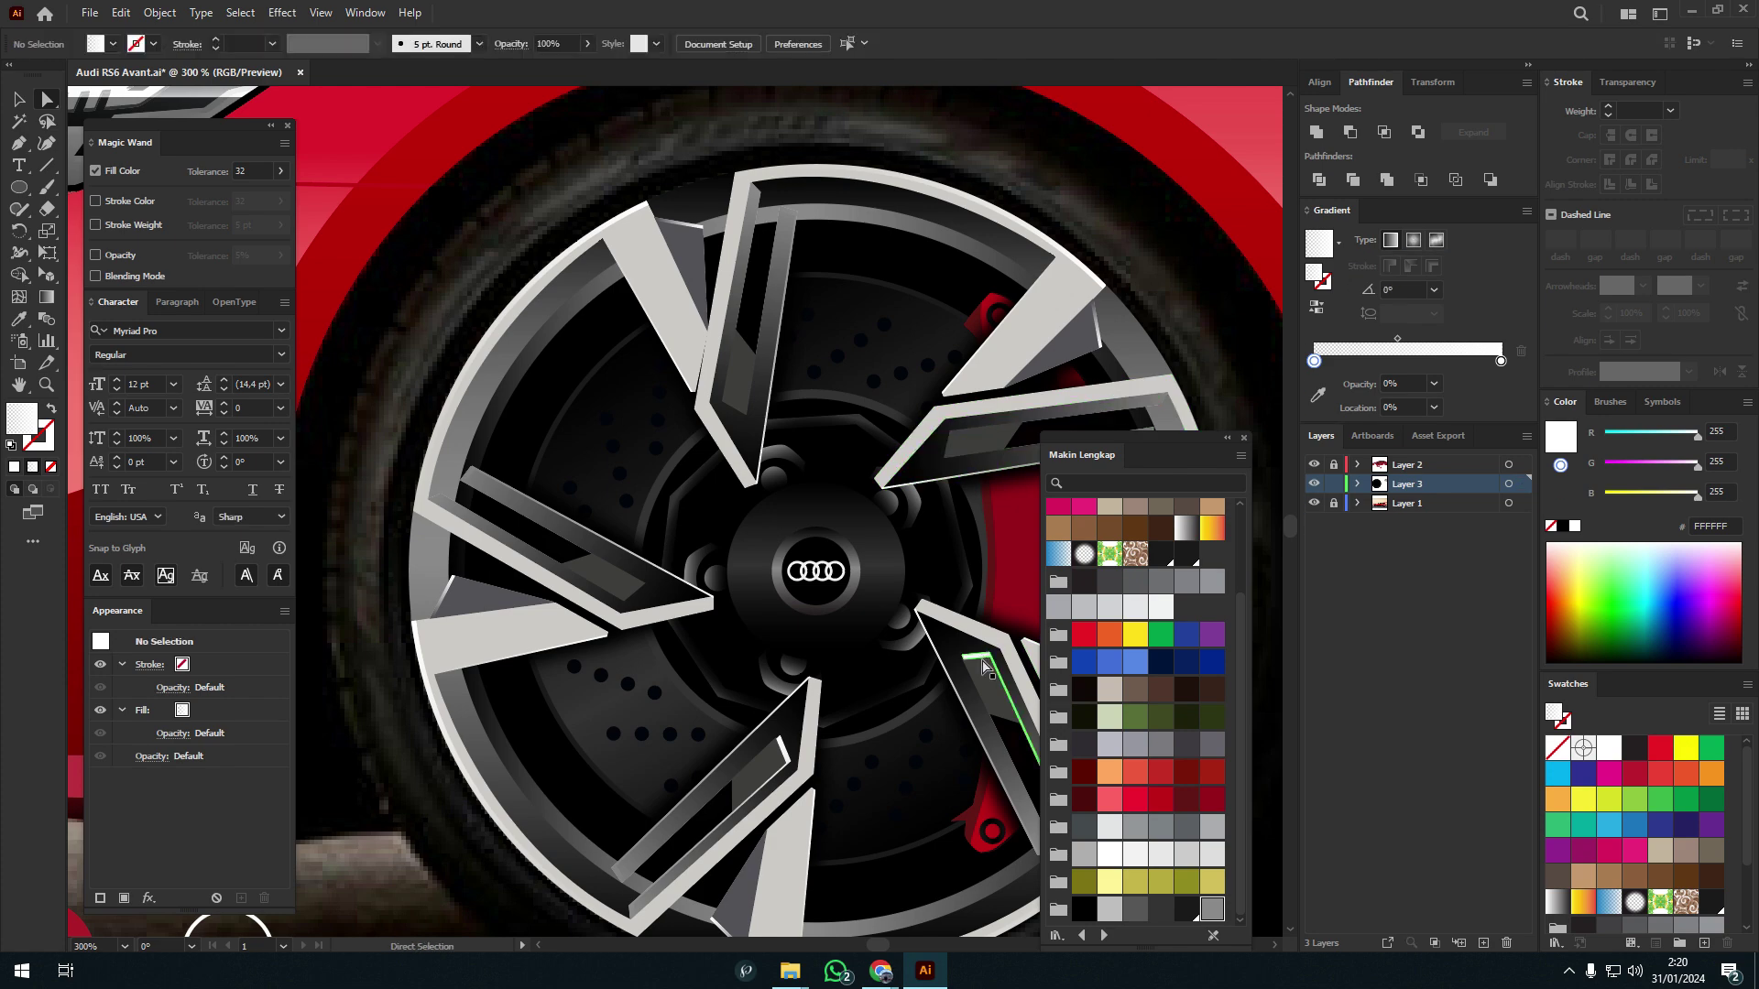
key("v")
key("ctrl+shift+a")
scroll(776, 659, "down", 2, "alt")
scroll(776, 660, "down", 3, "alt")
scroll(733, 641, "up", 3, "alt")
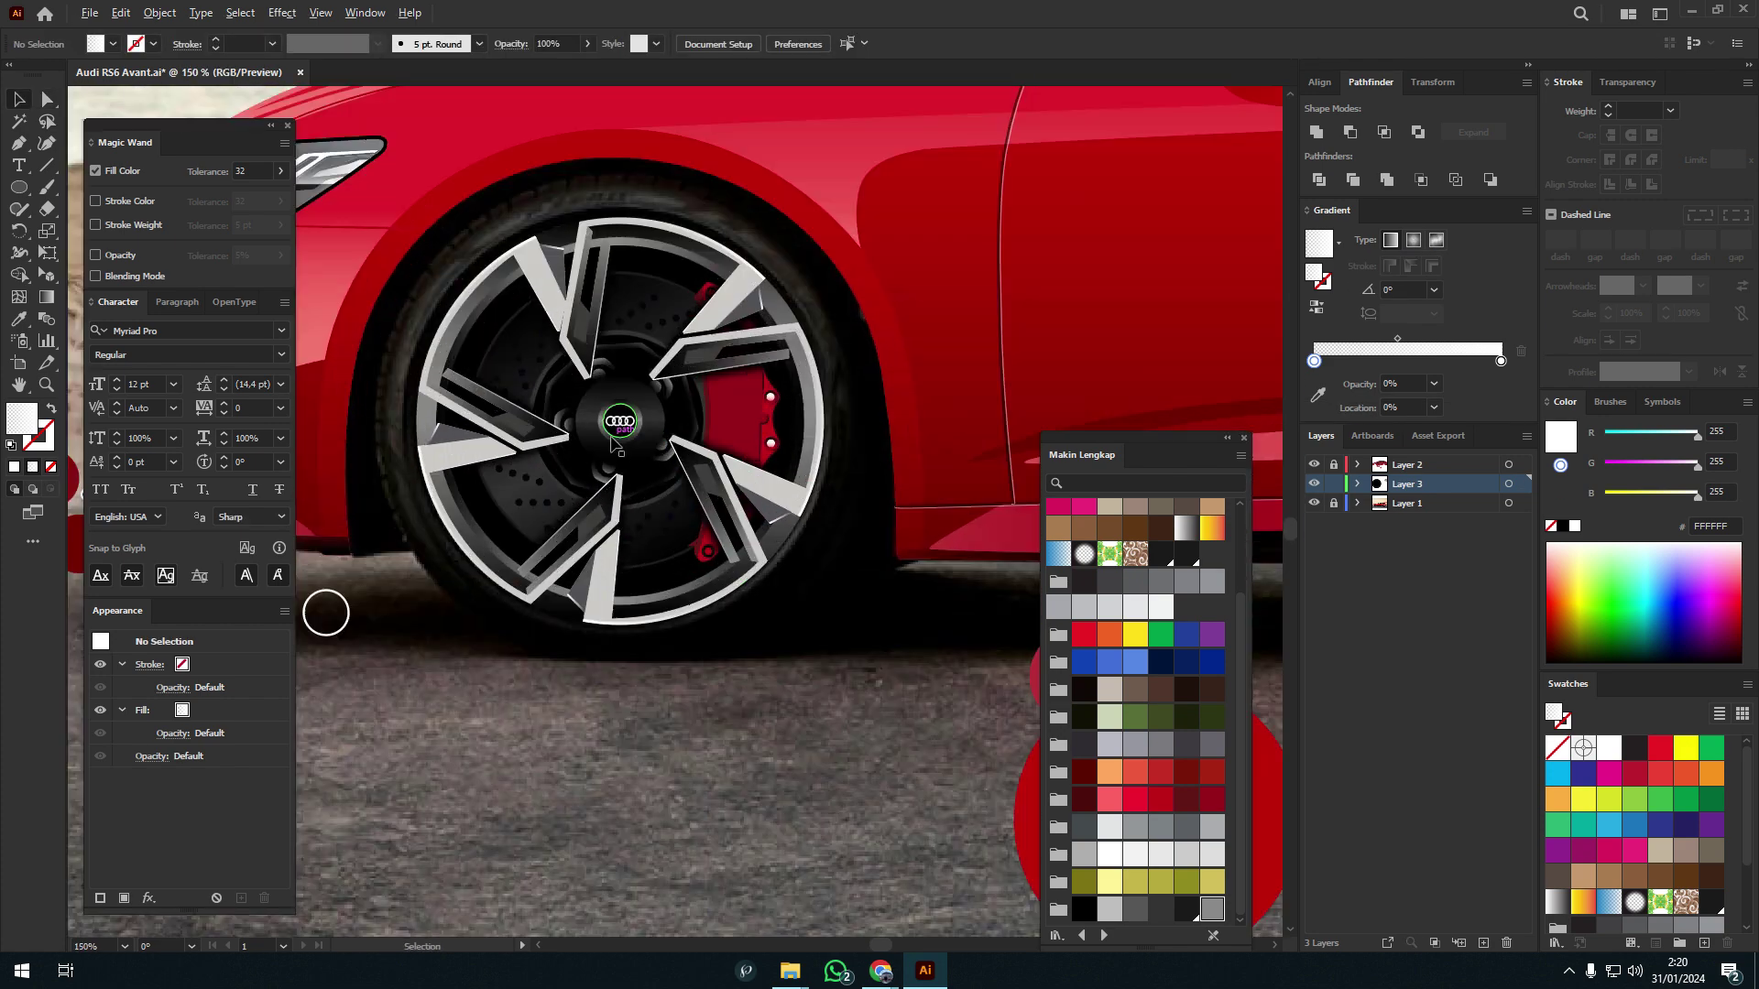
scroll(824, 707, "up", 1, "alt")
- Fit the black Michelin tyre group centred around the front wheel
scroll(523, 754, "down", 4, "alt")
scroll(523, 755, "down", 2, "alt")
left_click_drag(474, 696, 760, 469)
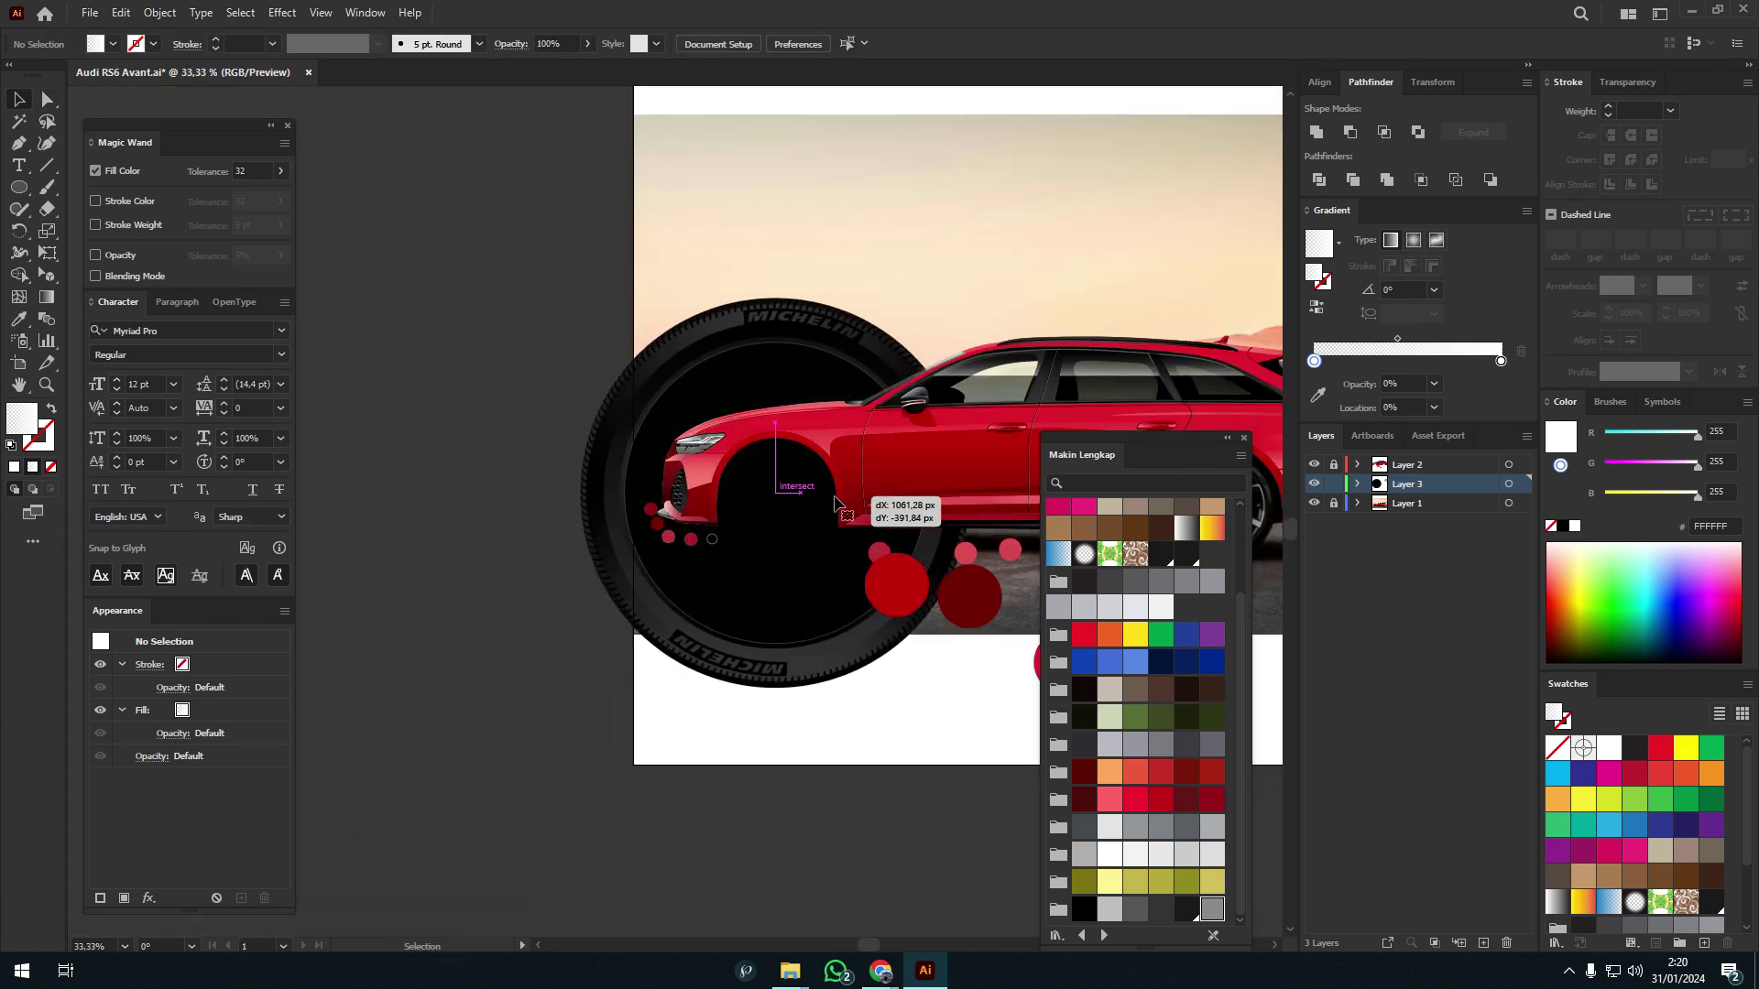
scroll(733, 458, "up", 4, "alt")
scroll(594, 728, "down", 1, "alt")
left_click_drag(400, 772, 740, 547)
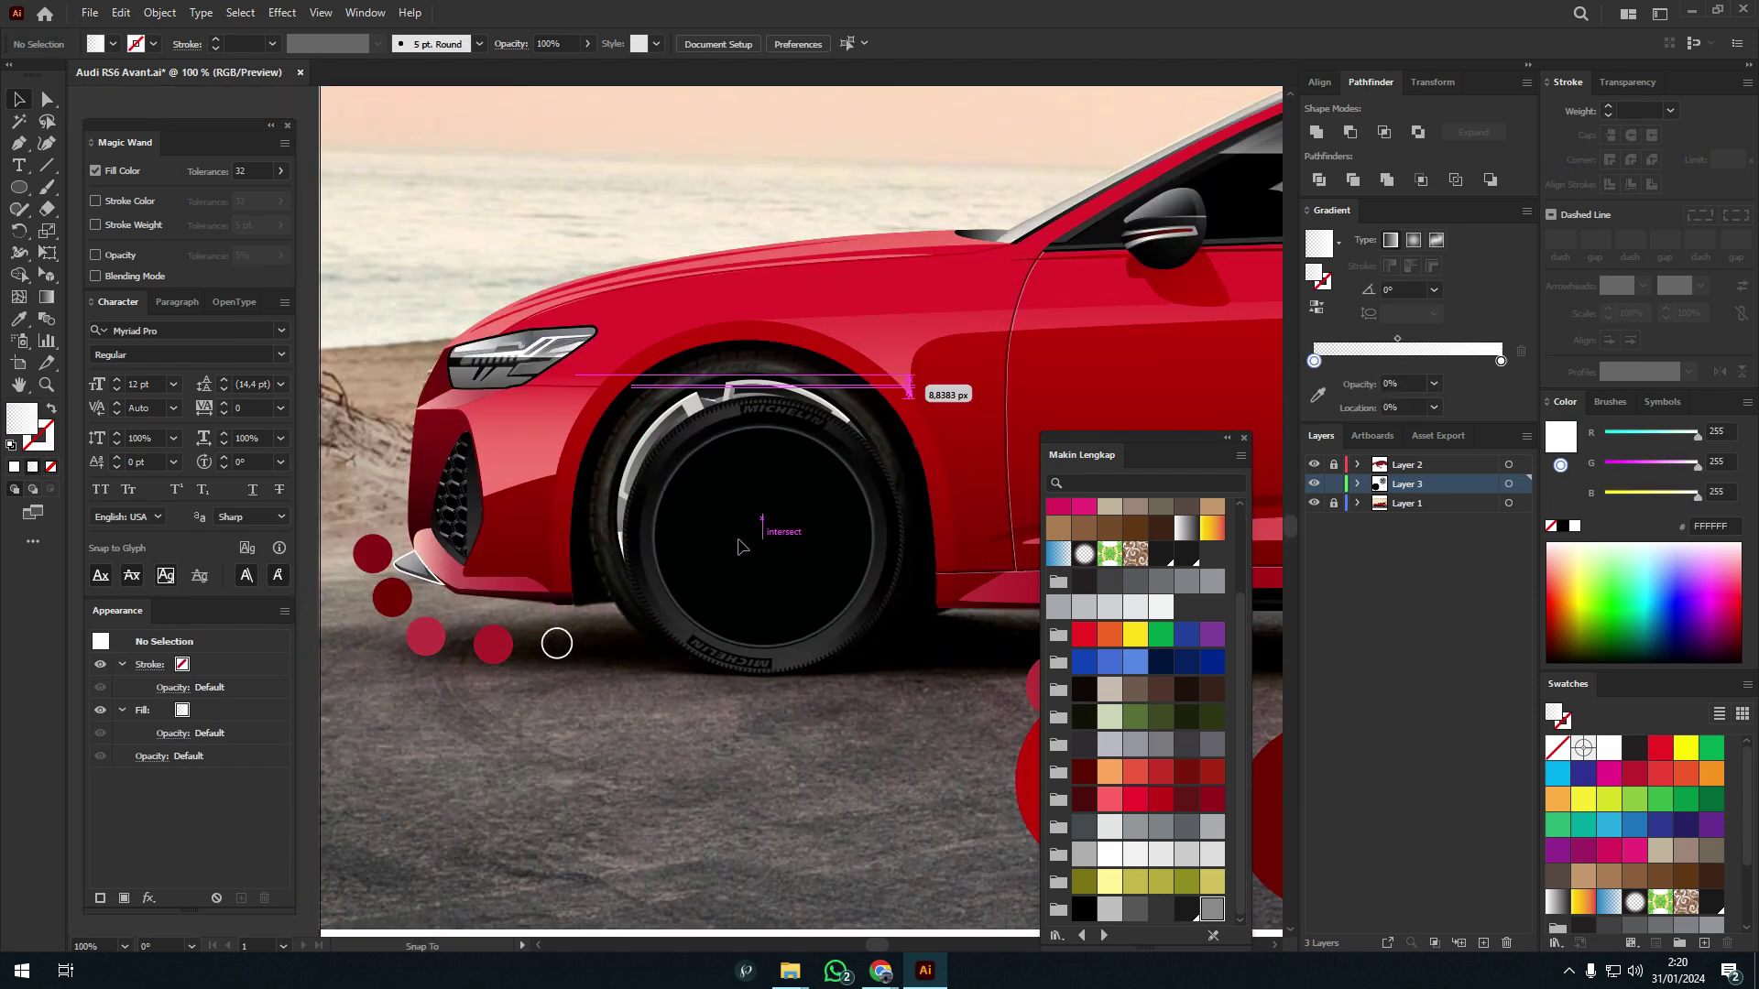
left_click_drag(736, 476, 736, 477)
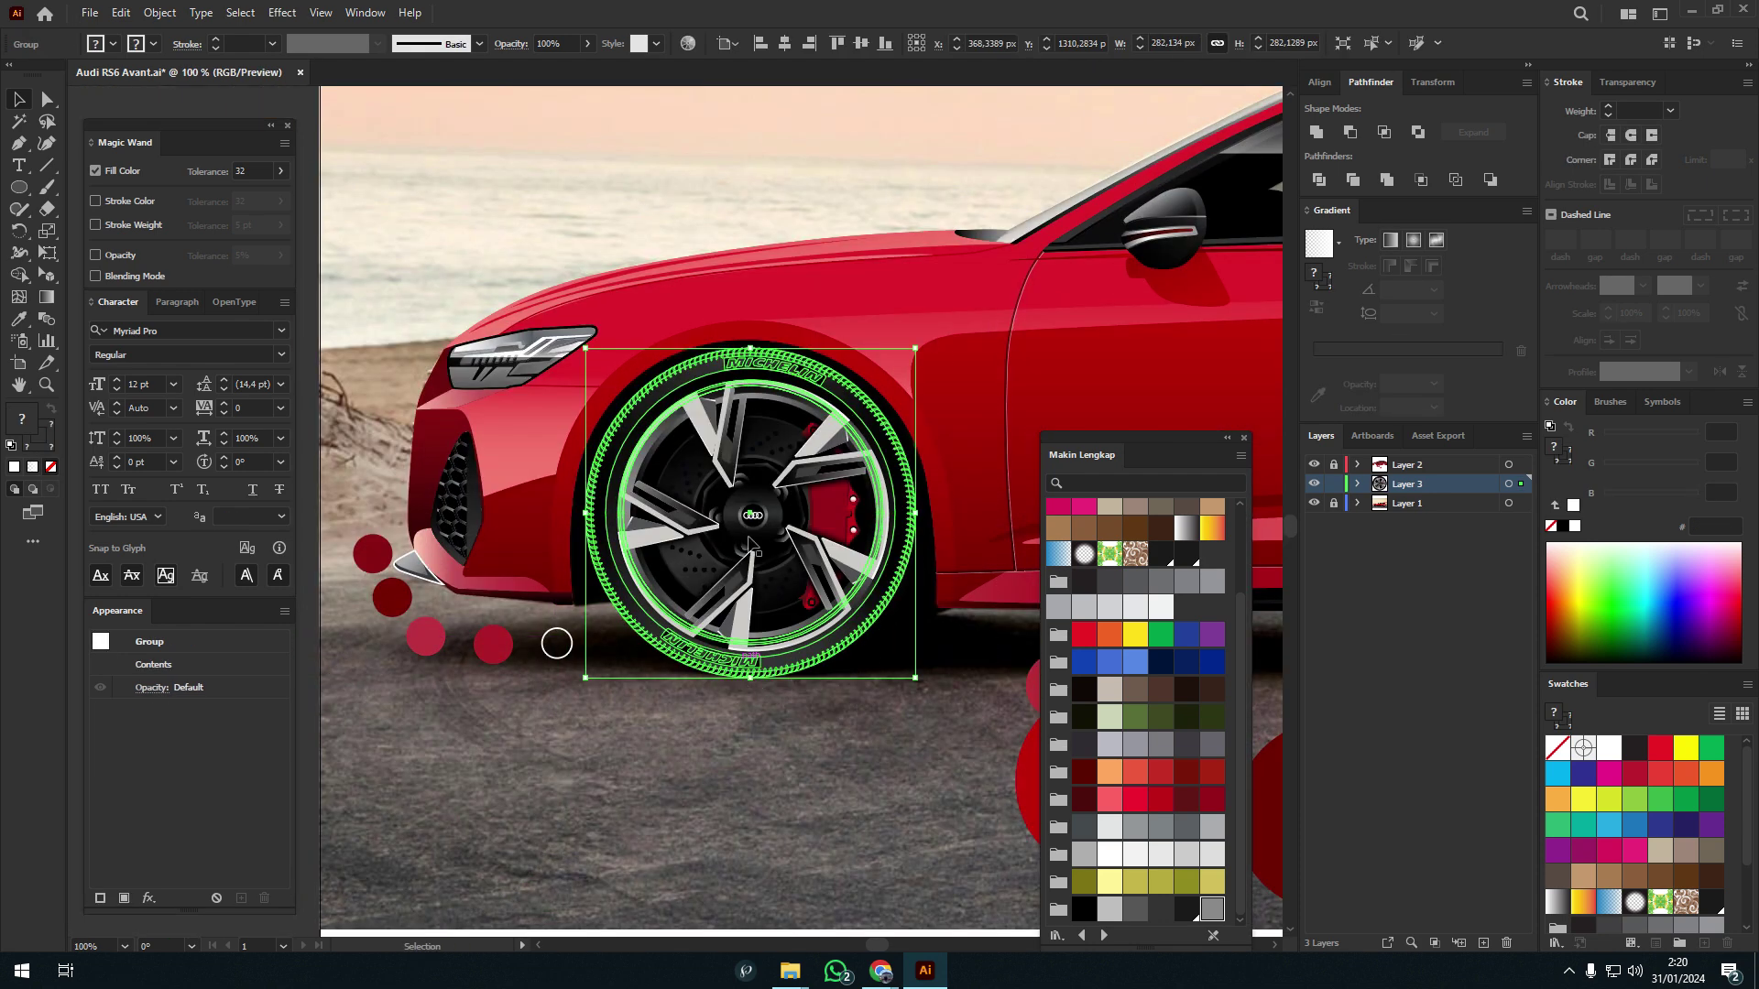
left_click(773, 746)
- Alt-drag a copy of the finished wheel into the rear arch and nudge it into place
scroll(760, 701, "up", 2, "alt")
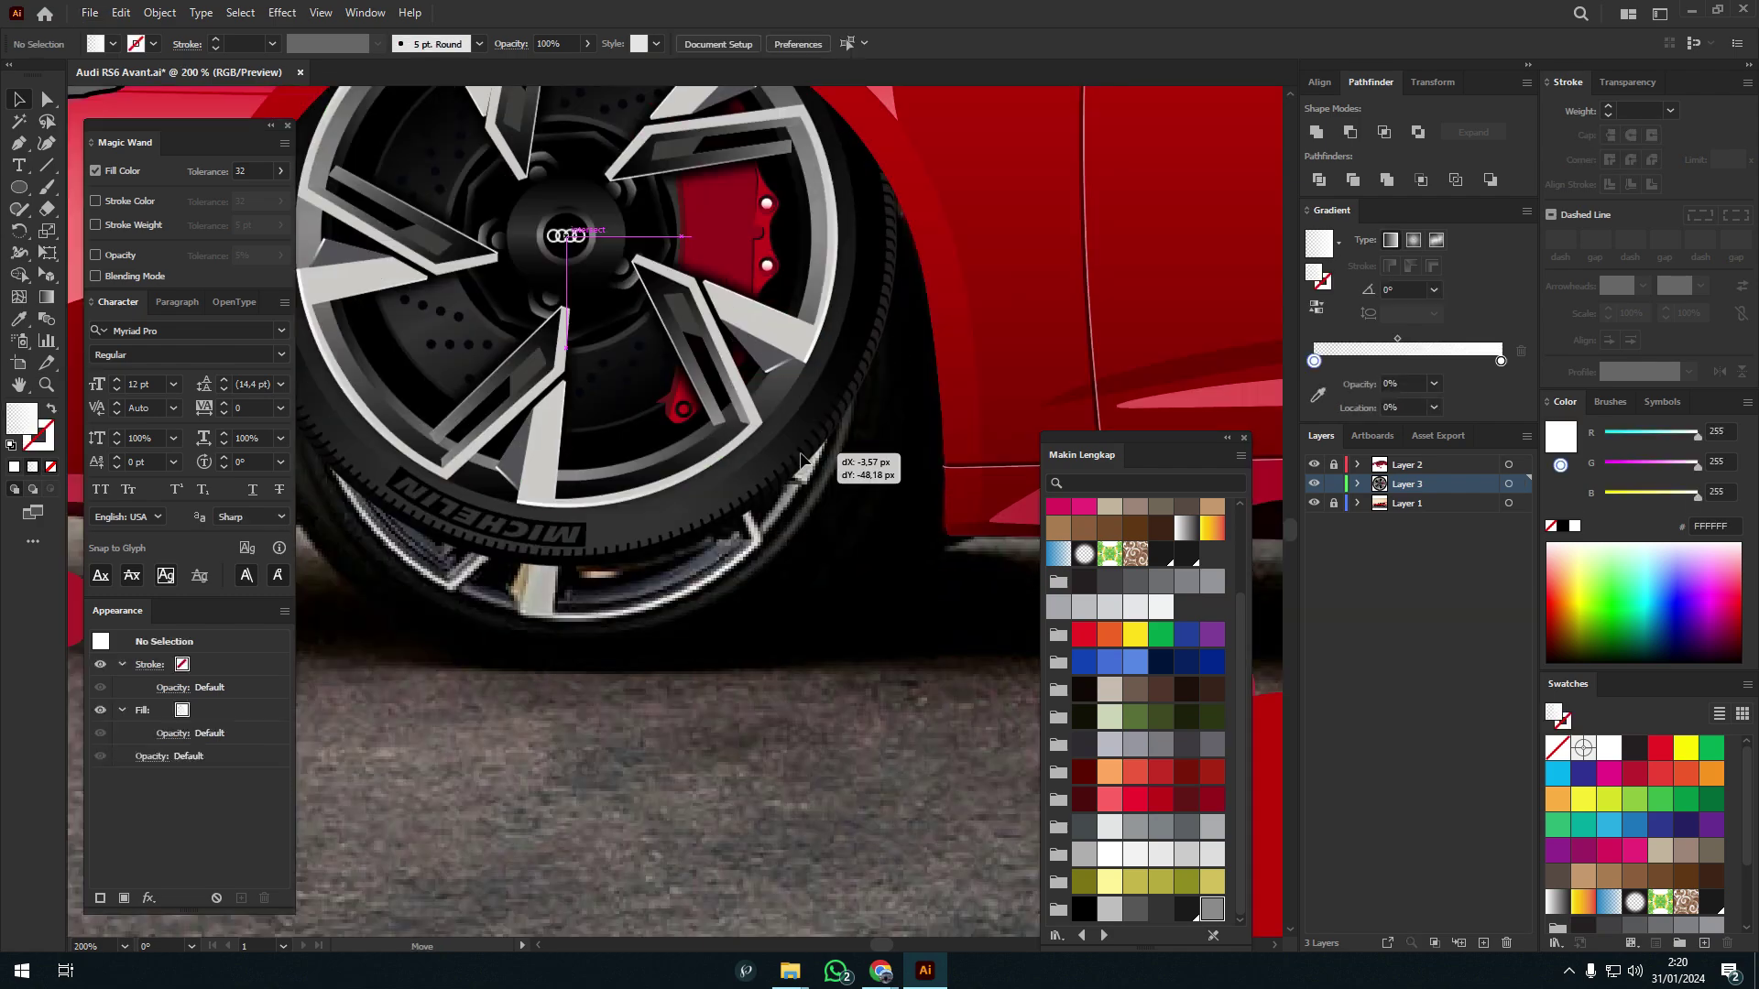
left_click_drag(776, 641, 929, 516)
scroll(785, 666, "down", 5, "alt")
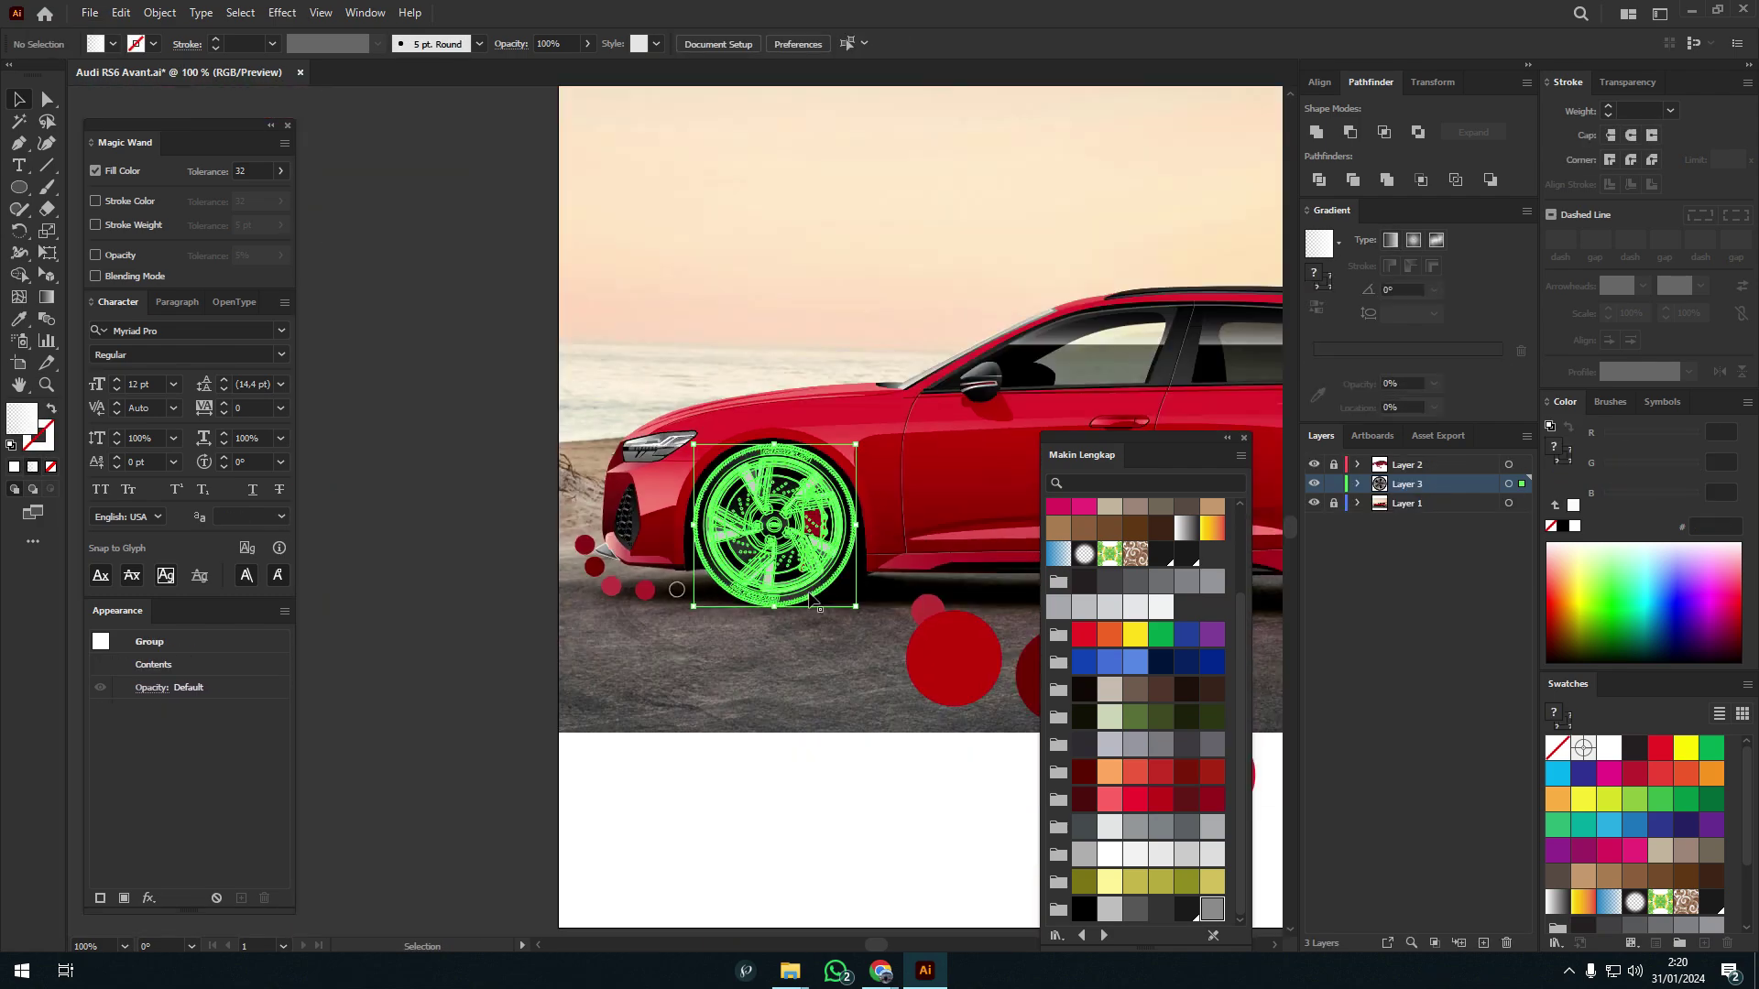
scroll(930, 516, "up", 4, "alt")
left_click_drag(806, 440, 801, 448)
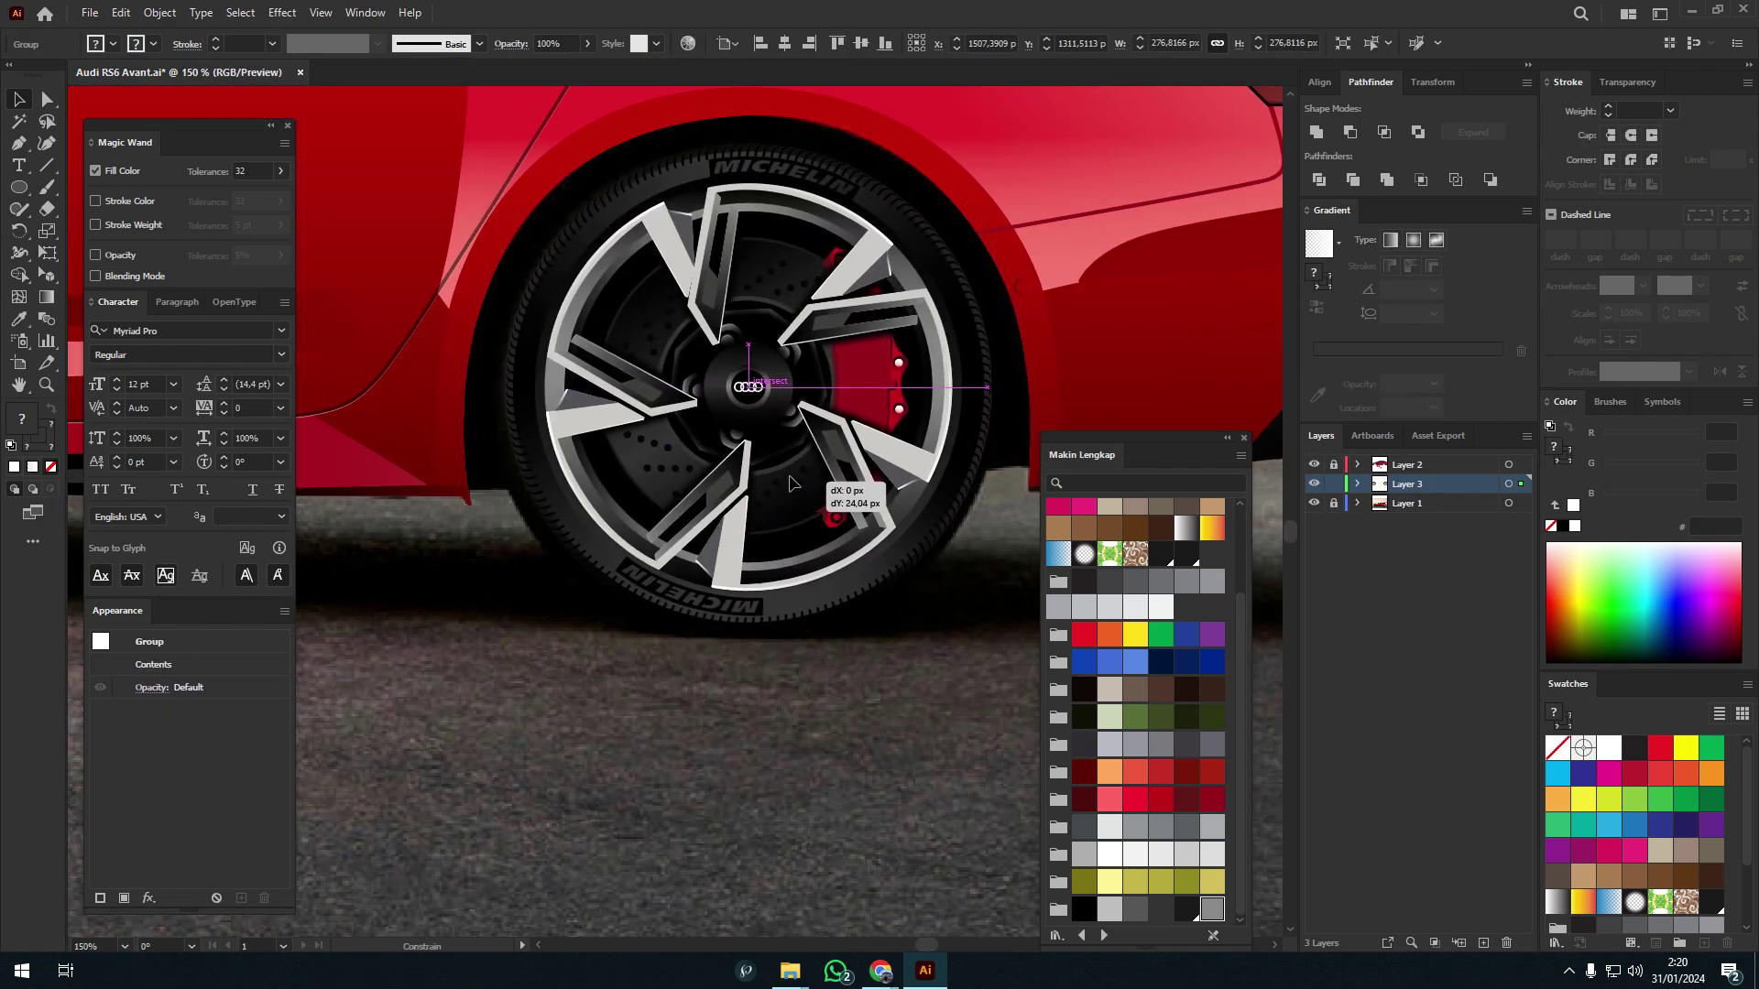
scroll(806, 641, "down", 3)
scroll(778, 549, "up", 5)
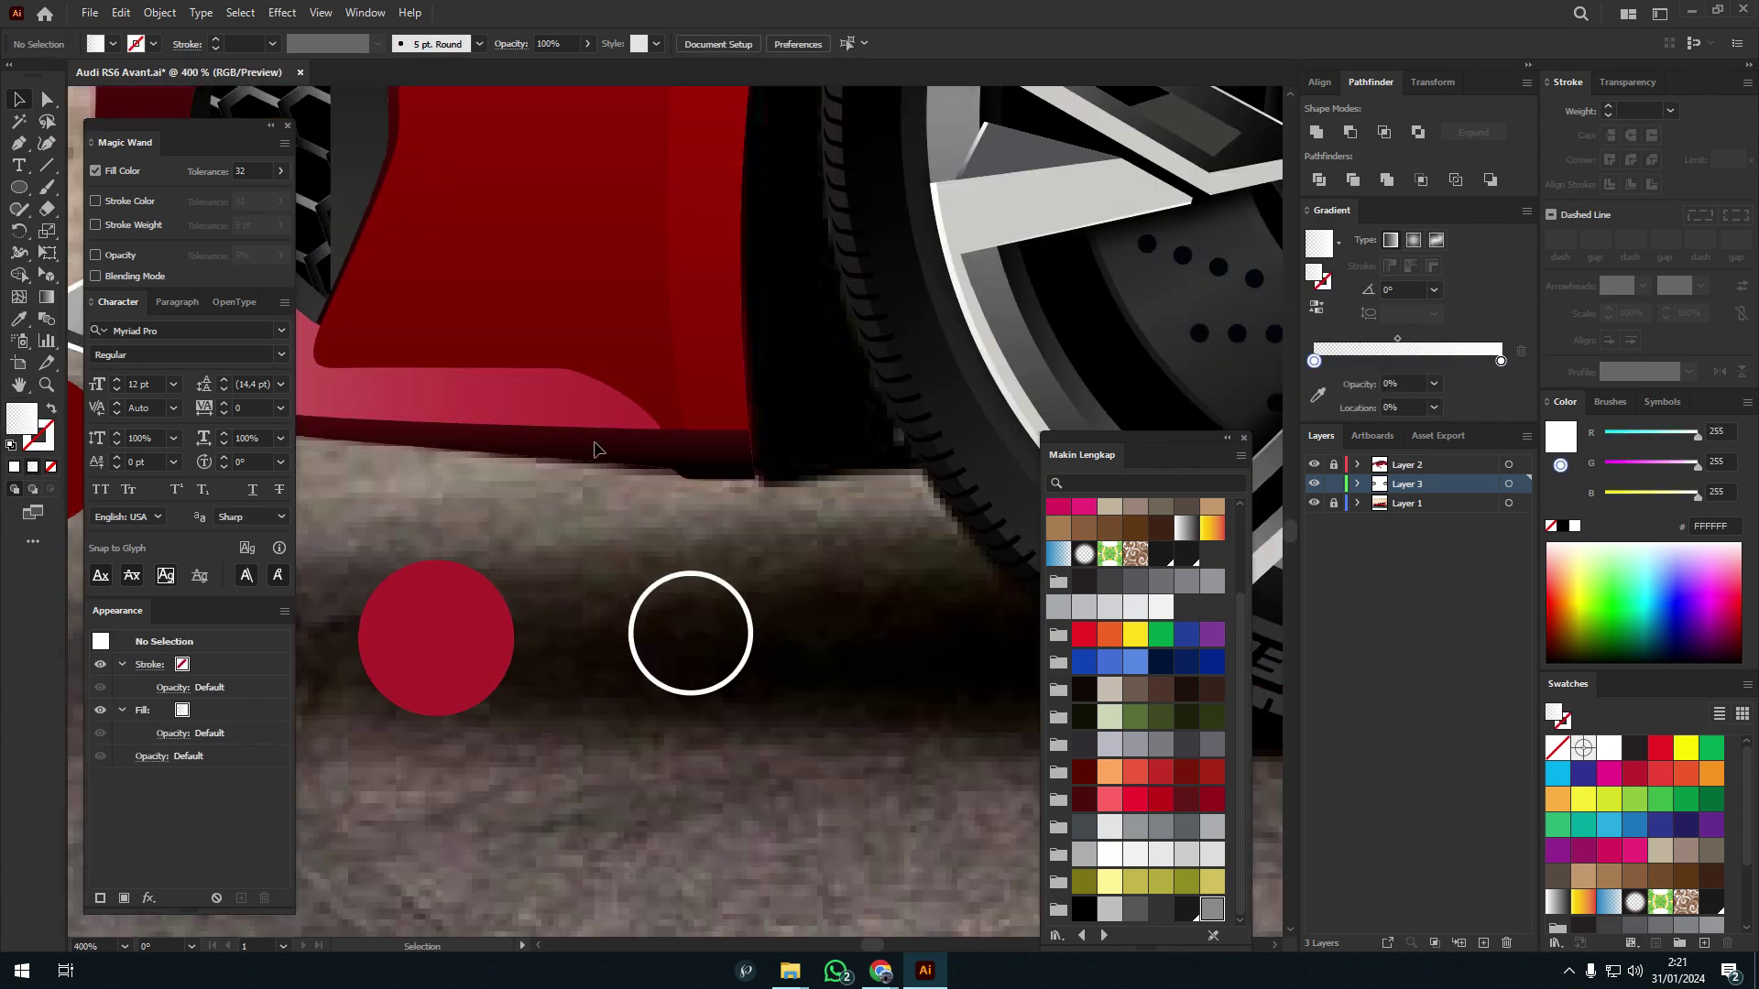
- Draw a new Pen path along the wheel edge, then deselect it
key("p")
left_click(752, 480)
left_click(868, 466)
left_click(921, 456)
scroll(976, 451, "down", 2)
left_click_drag(691, 495, 1013, 367)
scroll(1013, 367, "down", 2)
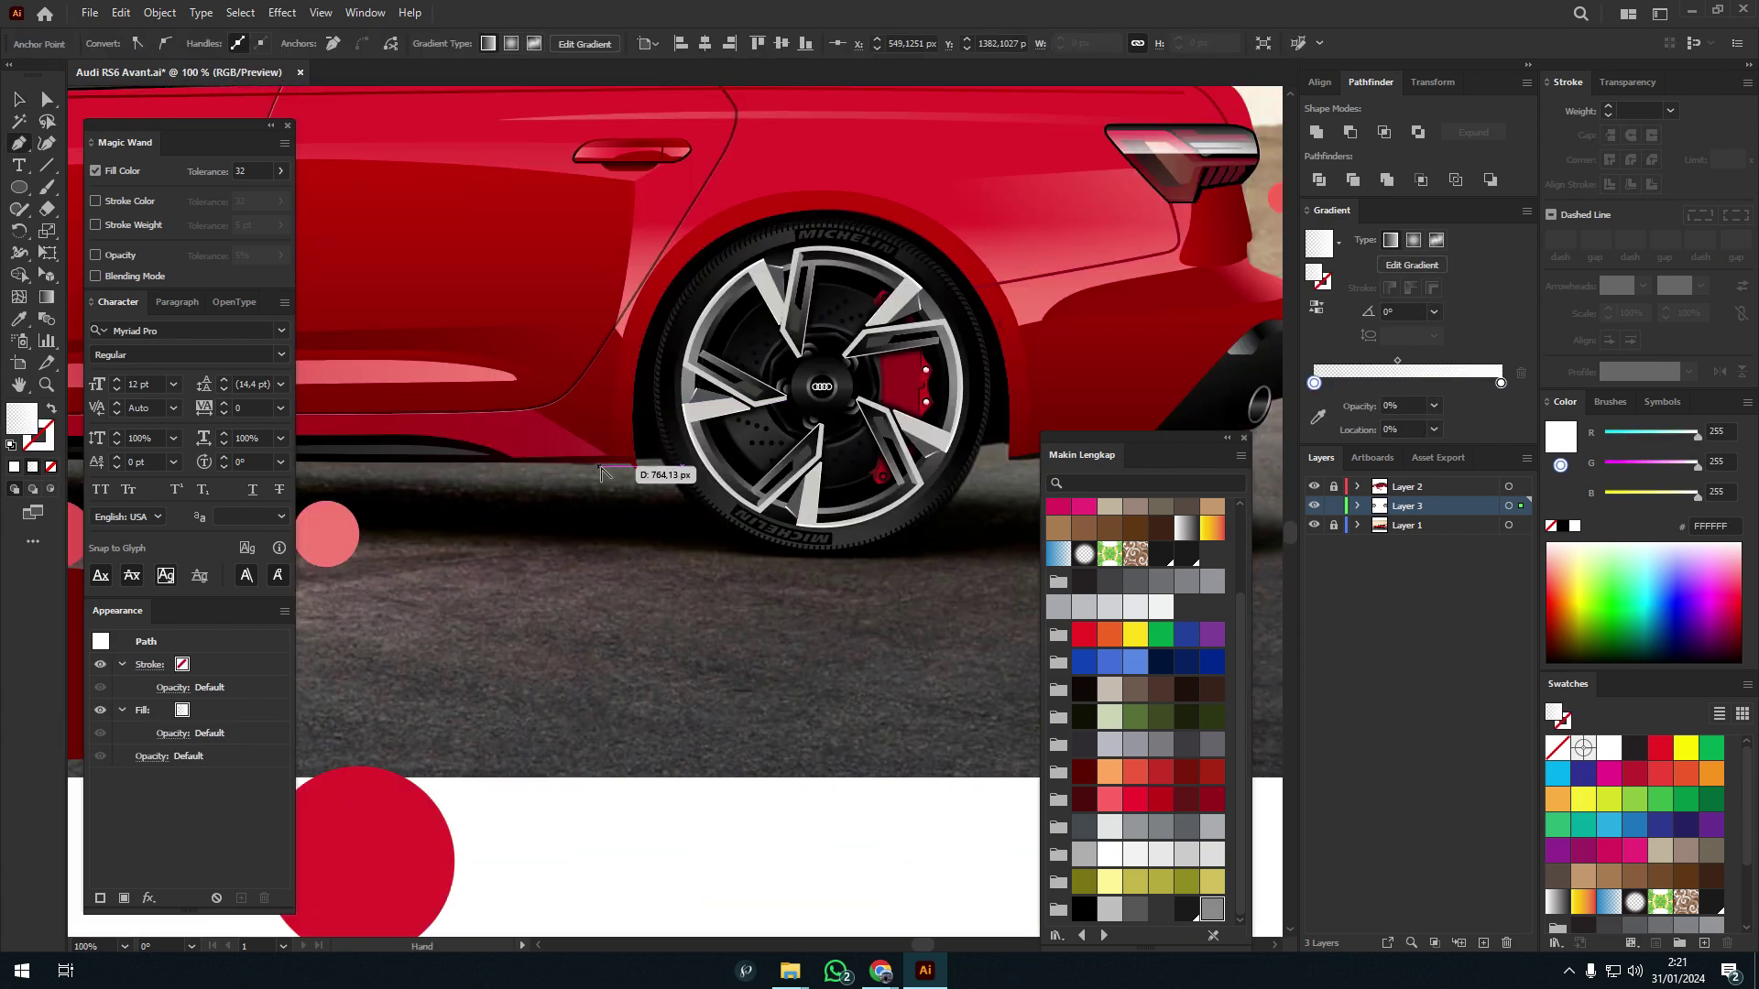
scroll(628, 451, "up", 3)
scroll(628, 451, "down", 2)
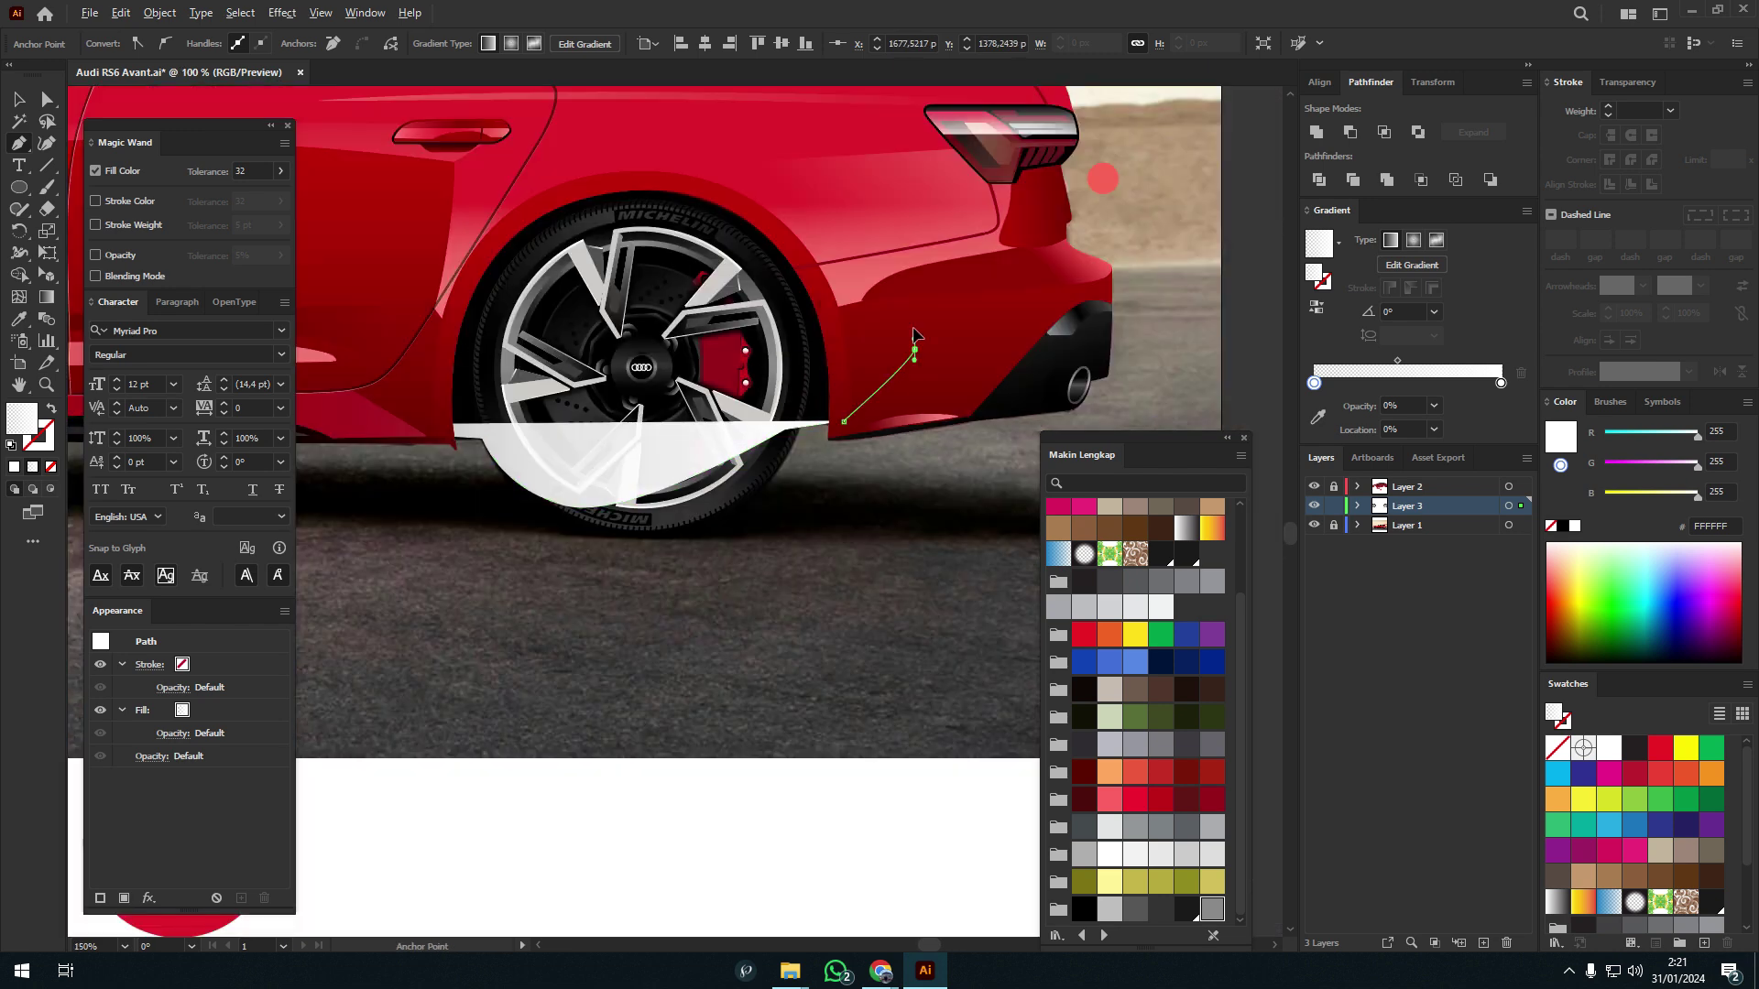
left_click_drag(642, 412, 1038, 241)
scroll(1037, 241, "down", 2)
key("v")
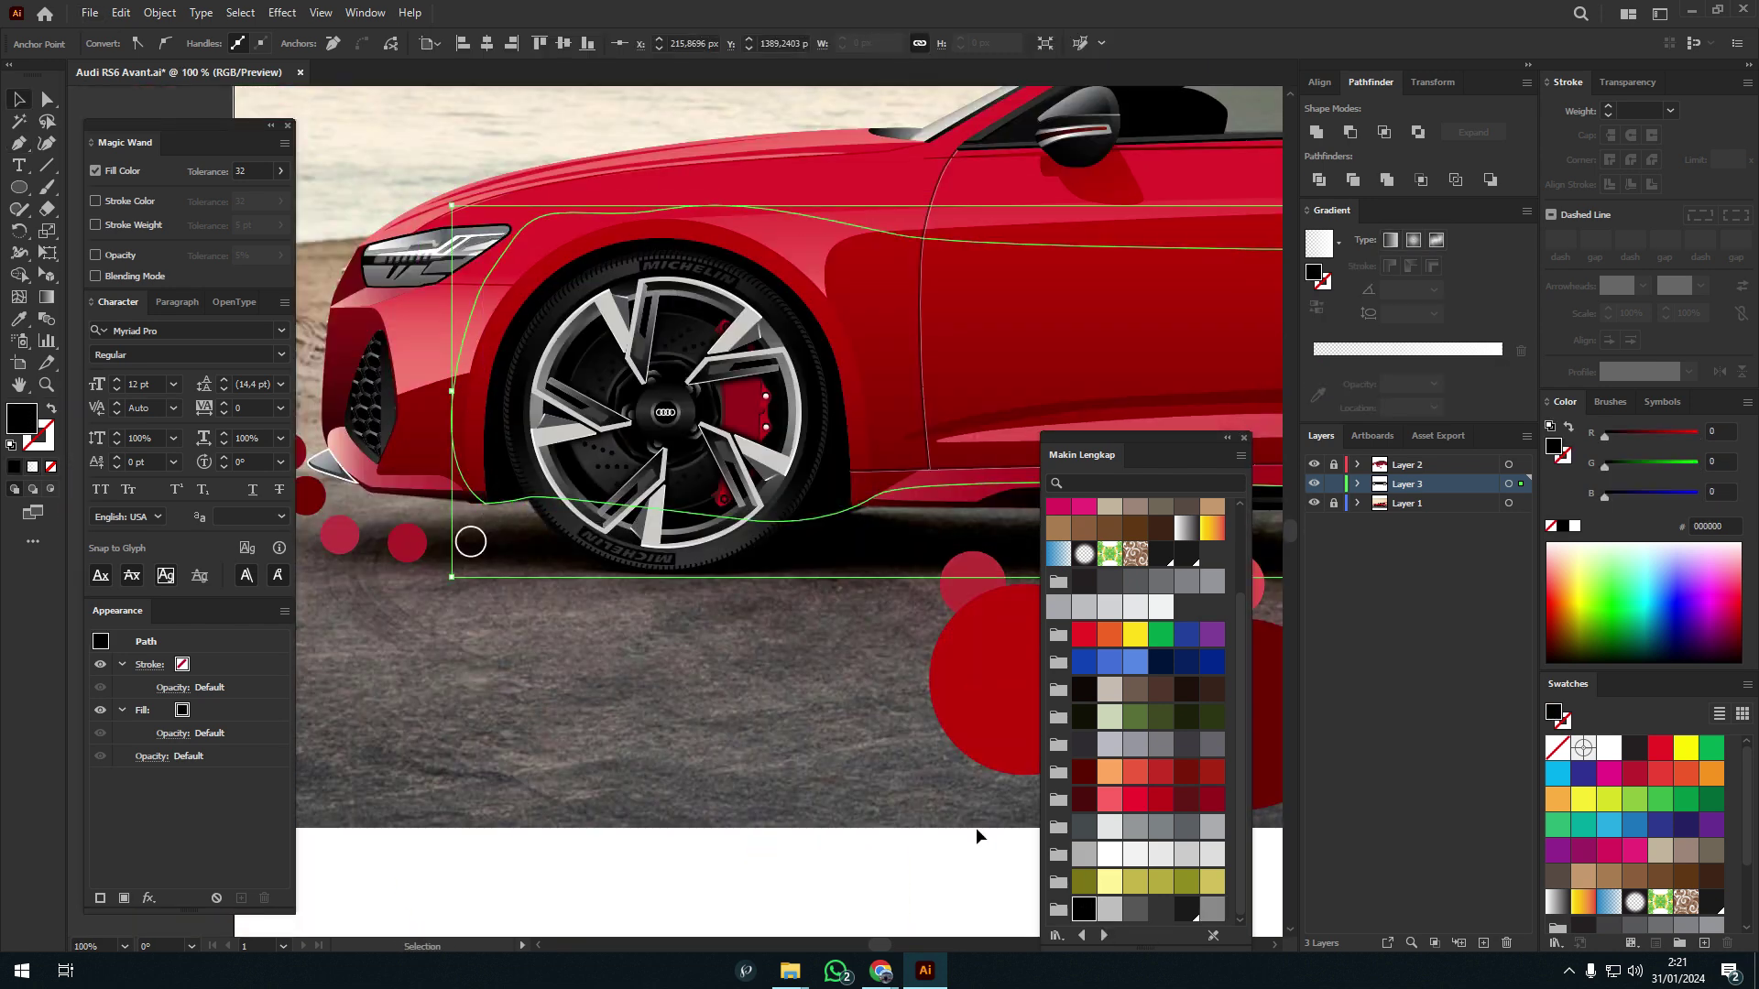
left_click(977, 832)
- Draw a long, flat black ellipse and position it beneath the car's wheels
scroll(412, 580, "down", 2)
scroll(701, 586, "up", 2)
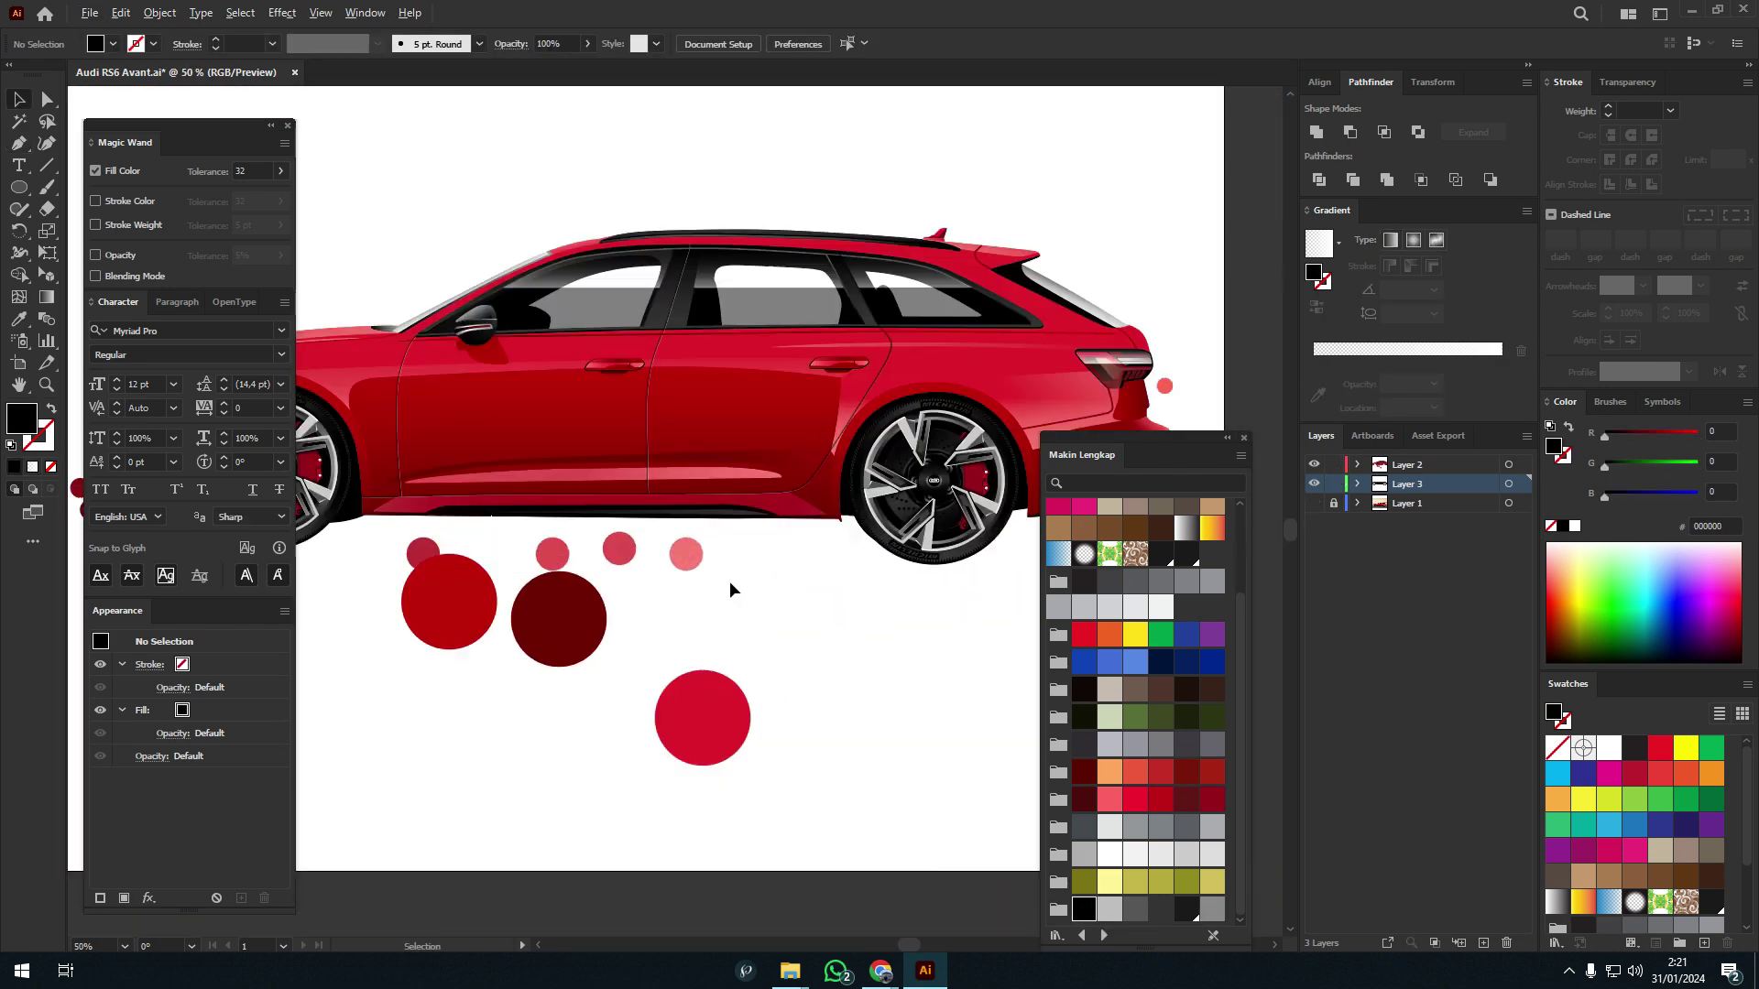
scroll(591, 461, "up", 3)
scroll(590, 461, "up", 3)
scroll(629, 577, "down", 3)
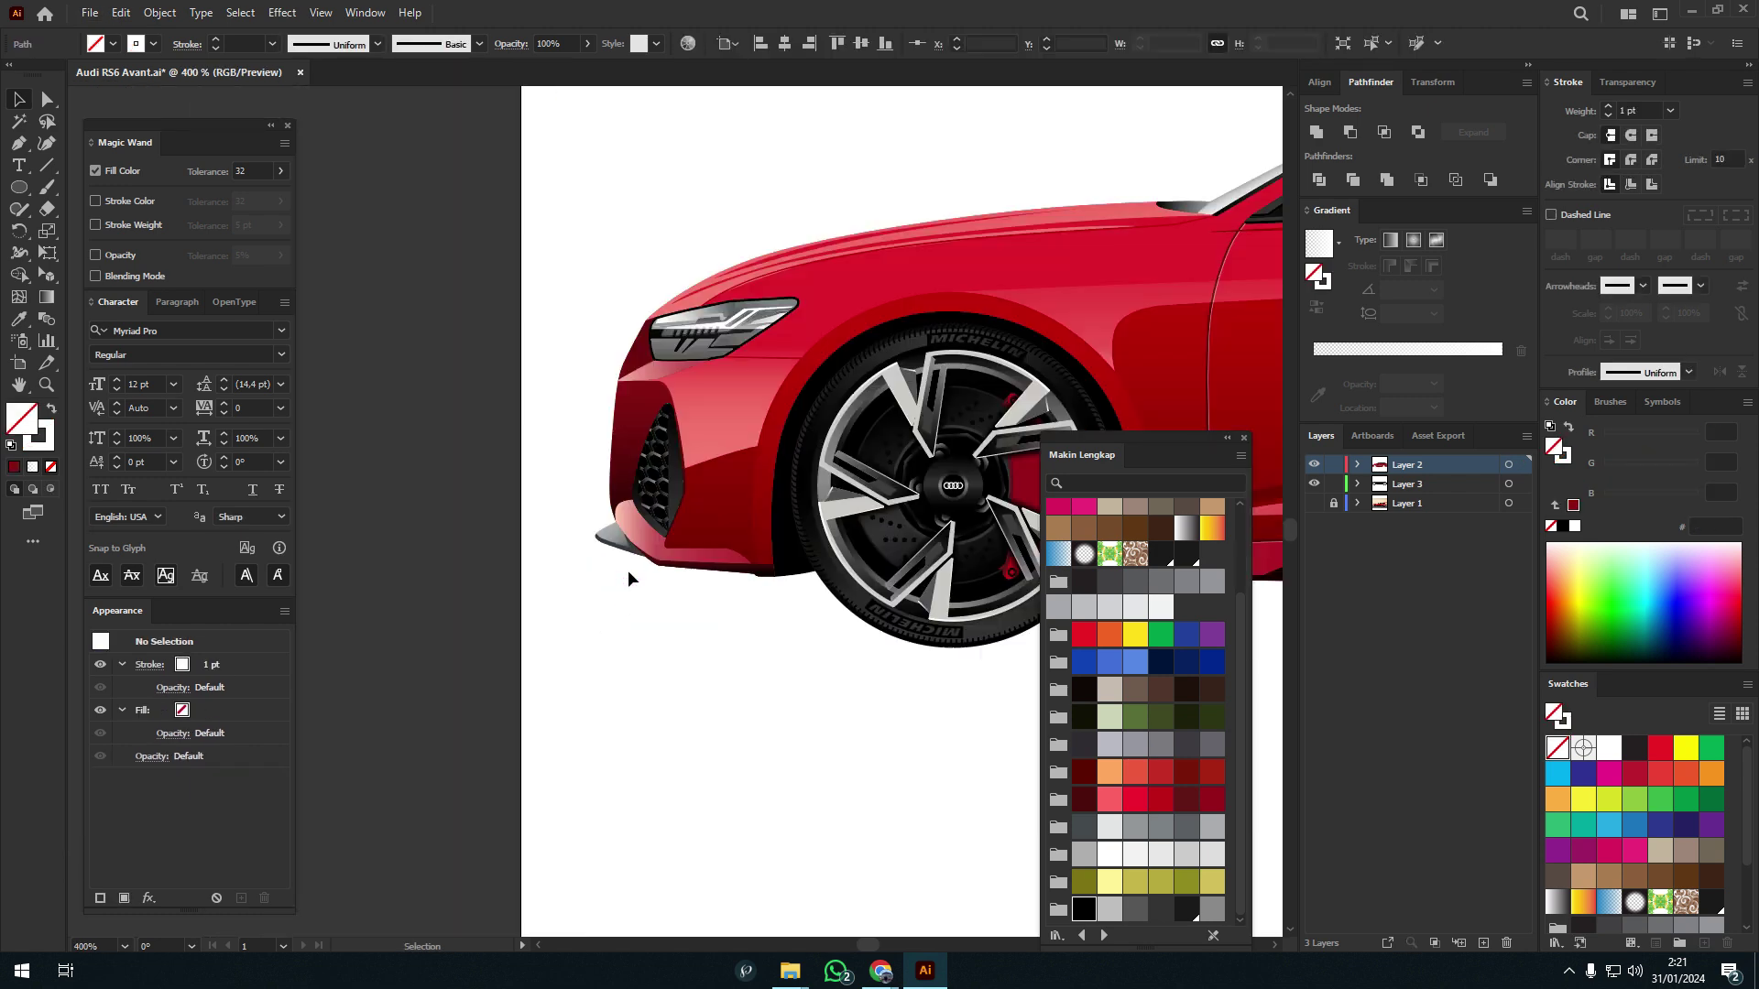
scroll(608, 620, "down", 1)
scroll(675, 648, "down", 1)
scroll(744, 565, "down", 1)
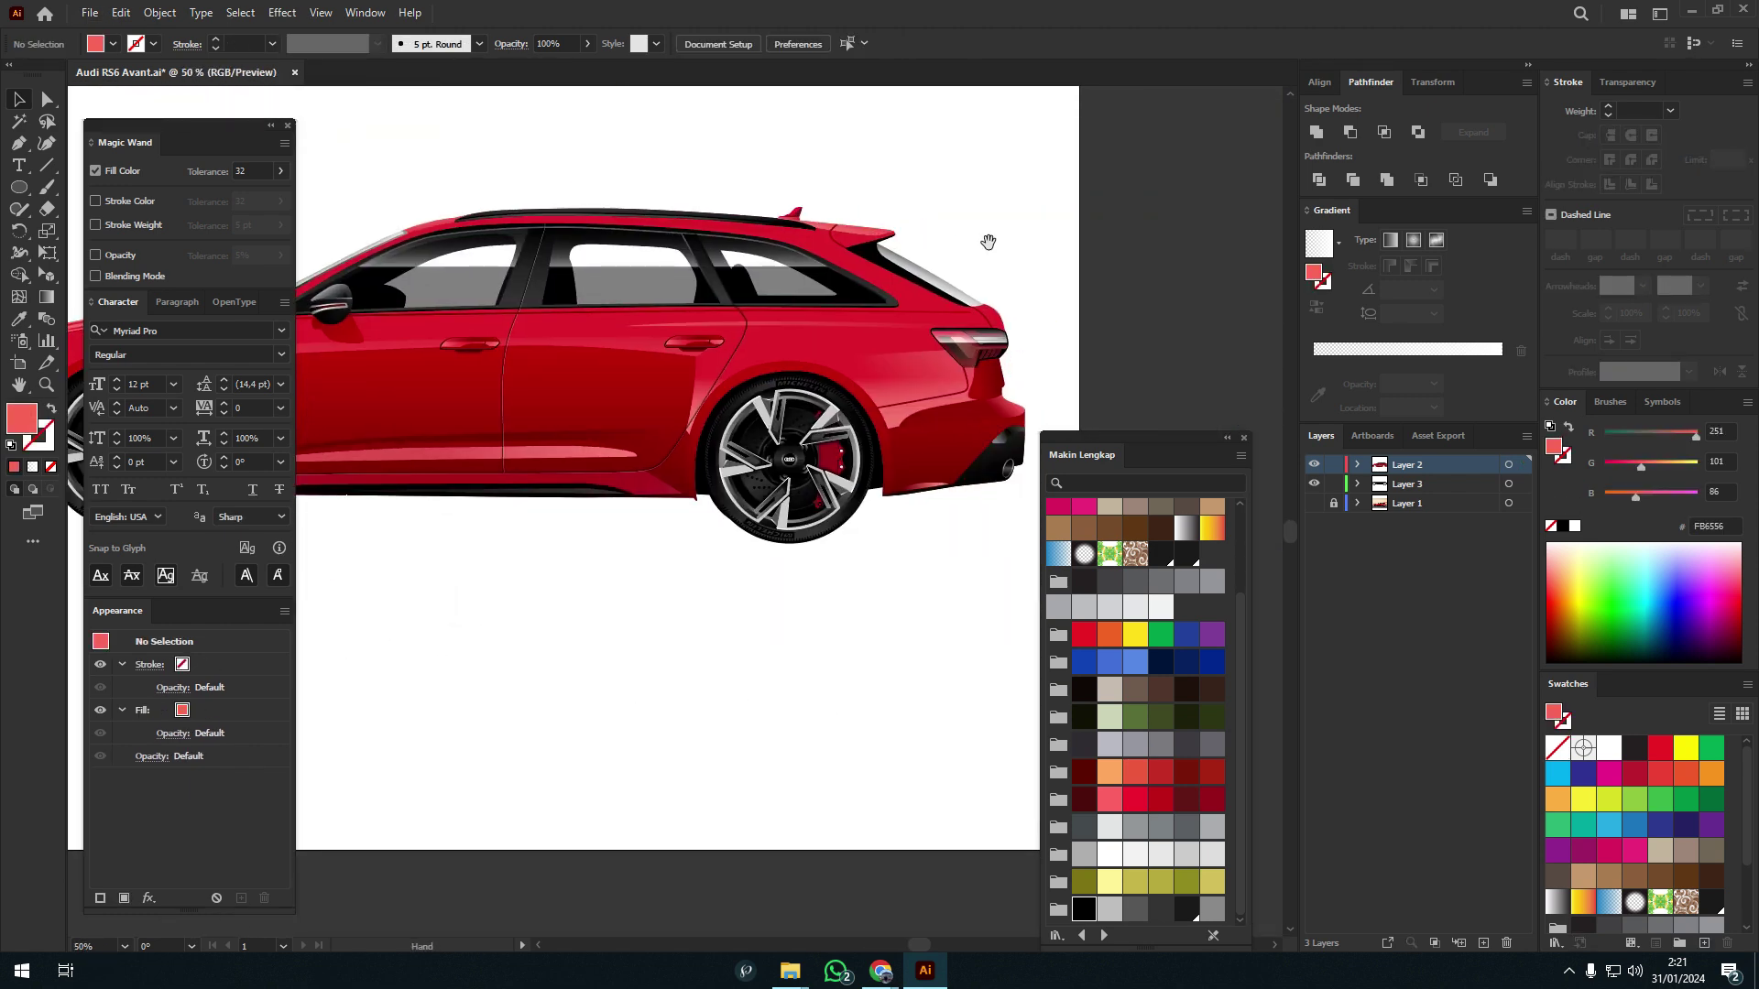
scroll(987, 242, "down", 1)
key("l")
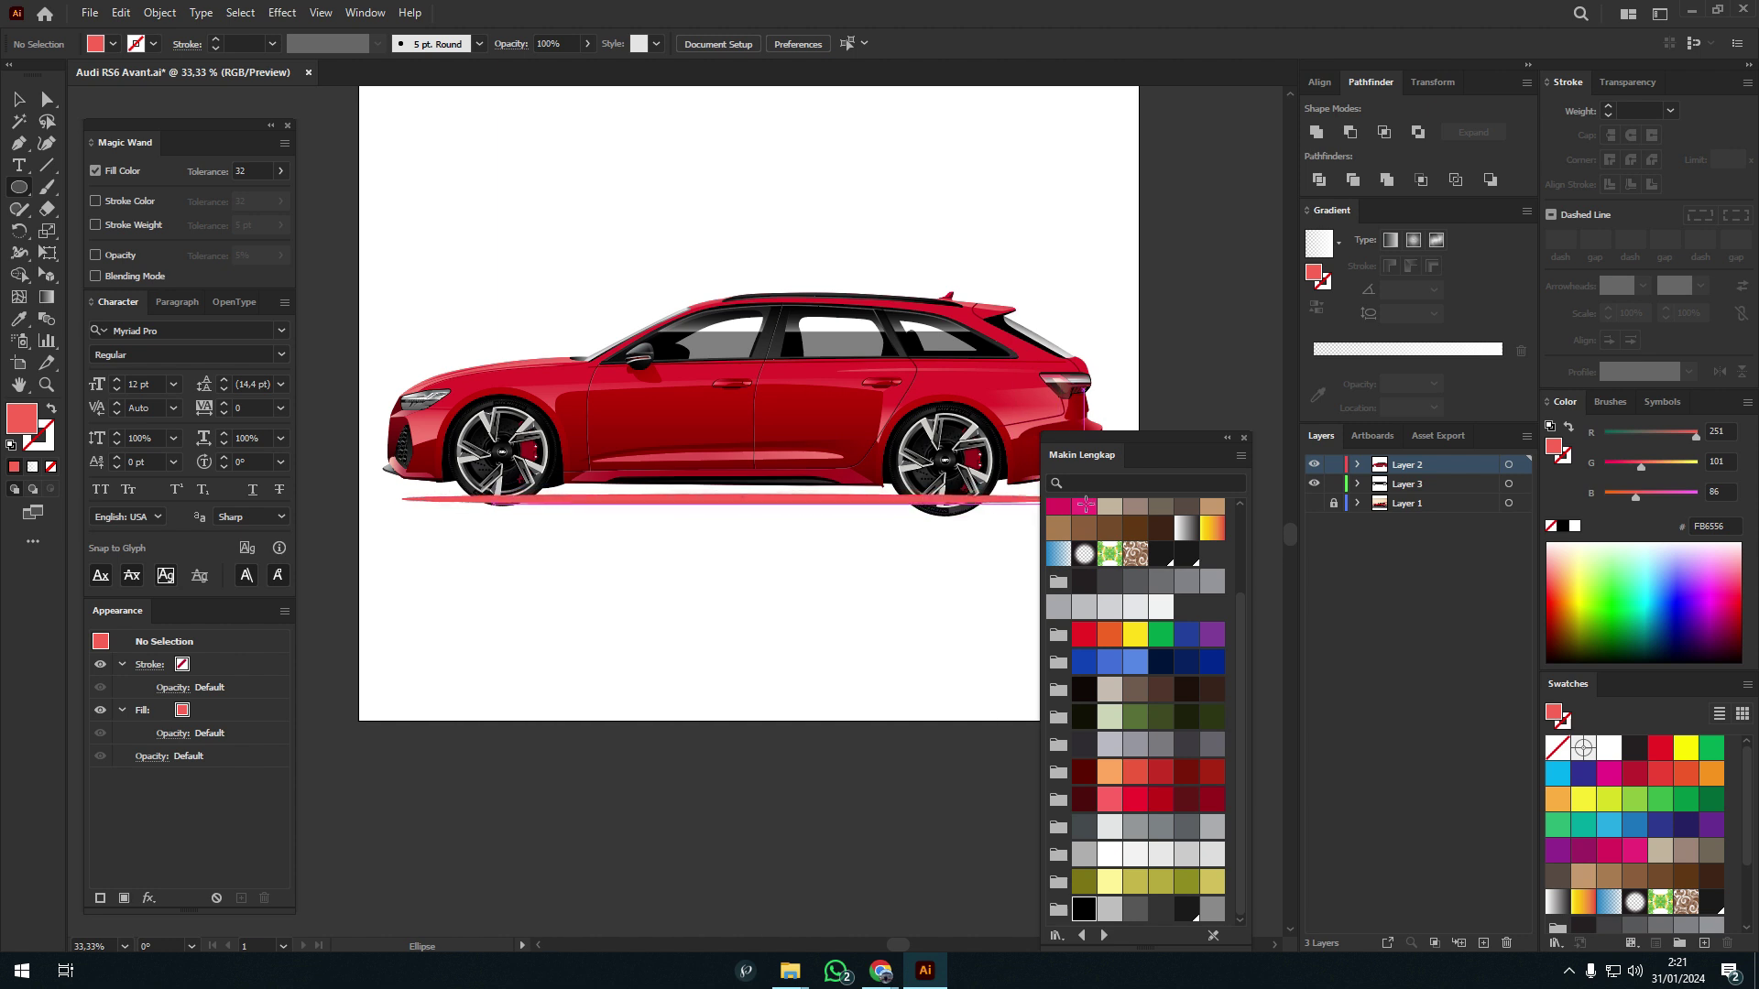
key("v")
mouse_move(1085, 505)
left_mouse_down()
mouse_move(940, 458)
mouse_move(929, 490)
left_mouse_up()
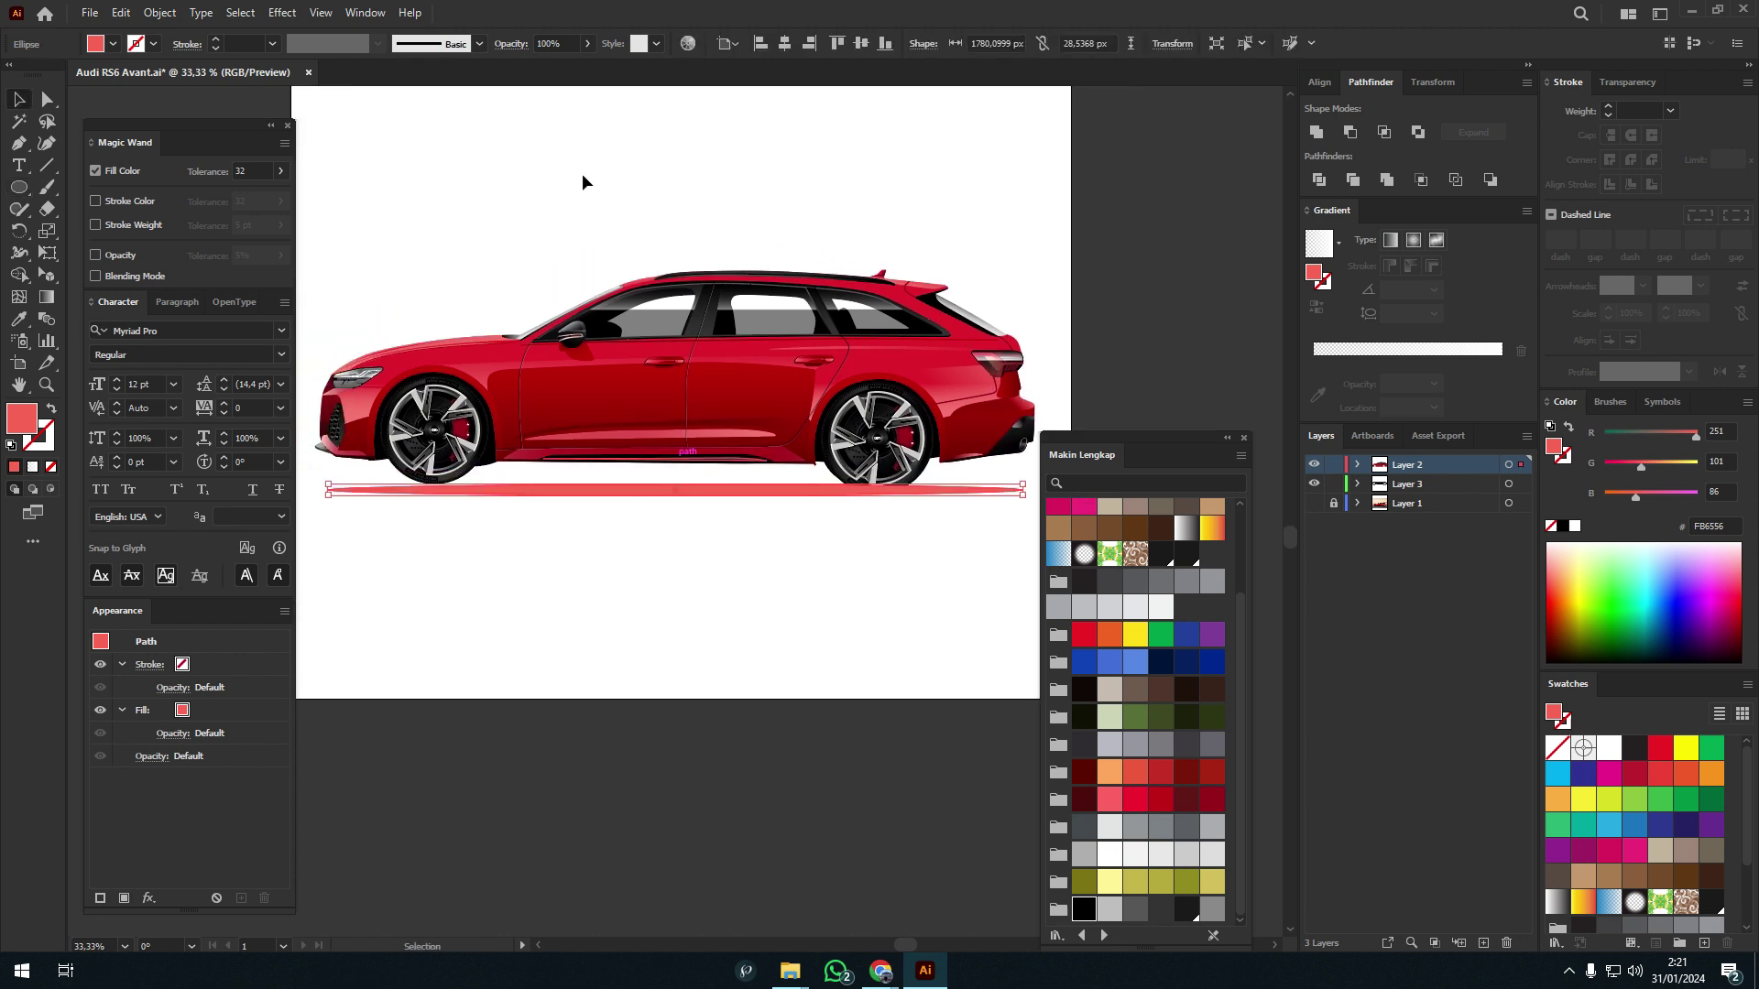
scroll(922, 496, "up", 3)
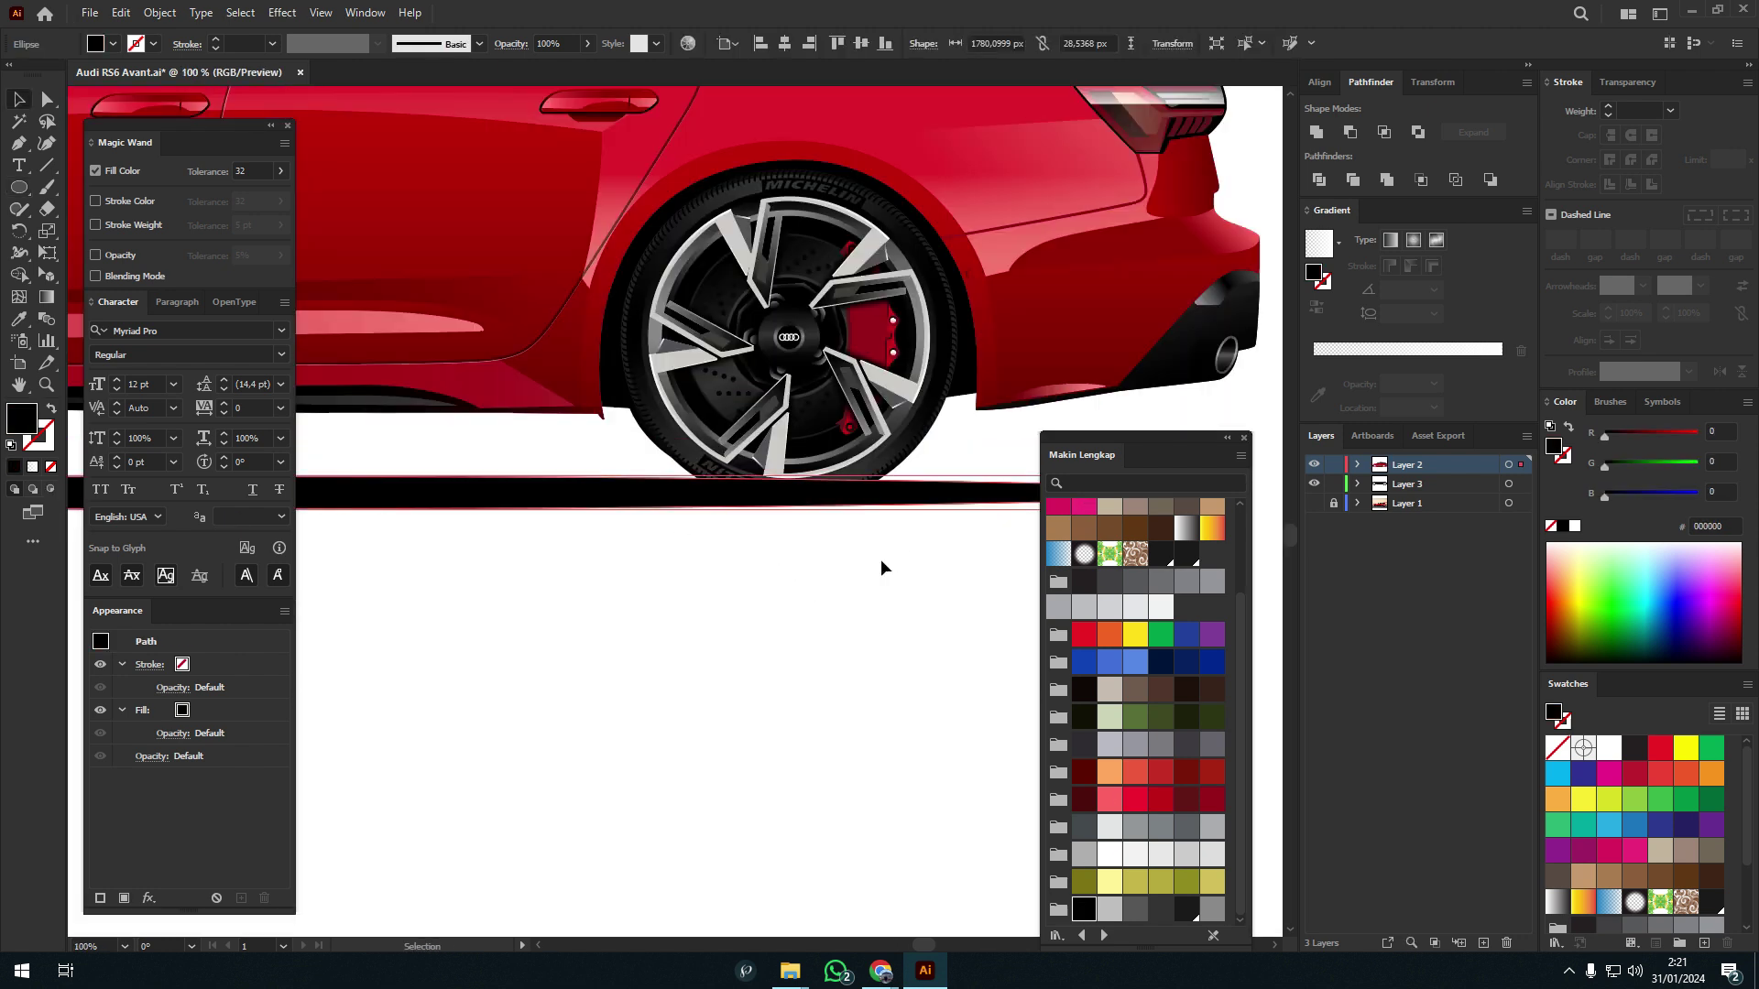
scroll(865, 495, "up", 3)
left_click_drag(875, 502, 875, 503)
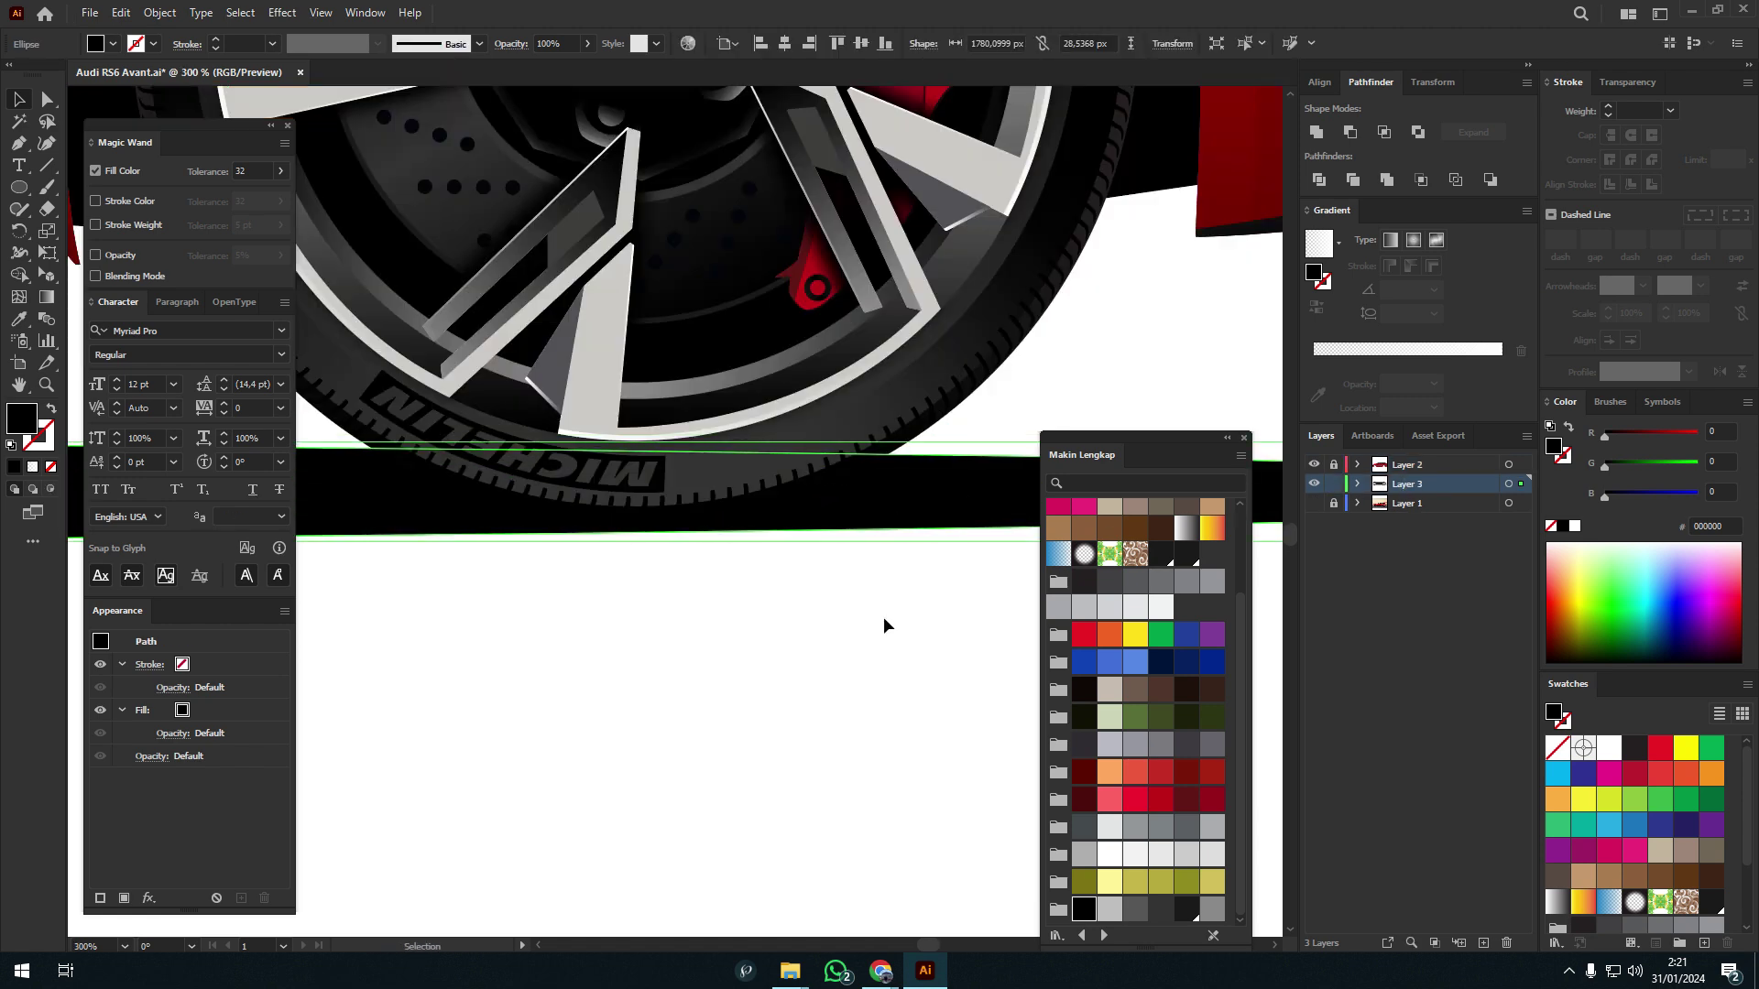
- Lock Layer 3 and resize the selected artwork and shadow
scroll(883, 626, "down", 3)
scroll(620, 577, "down", 3)
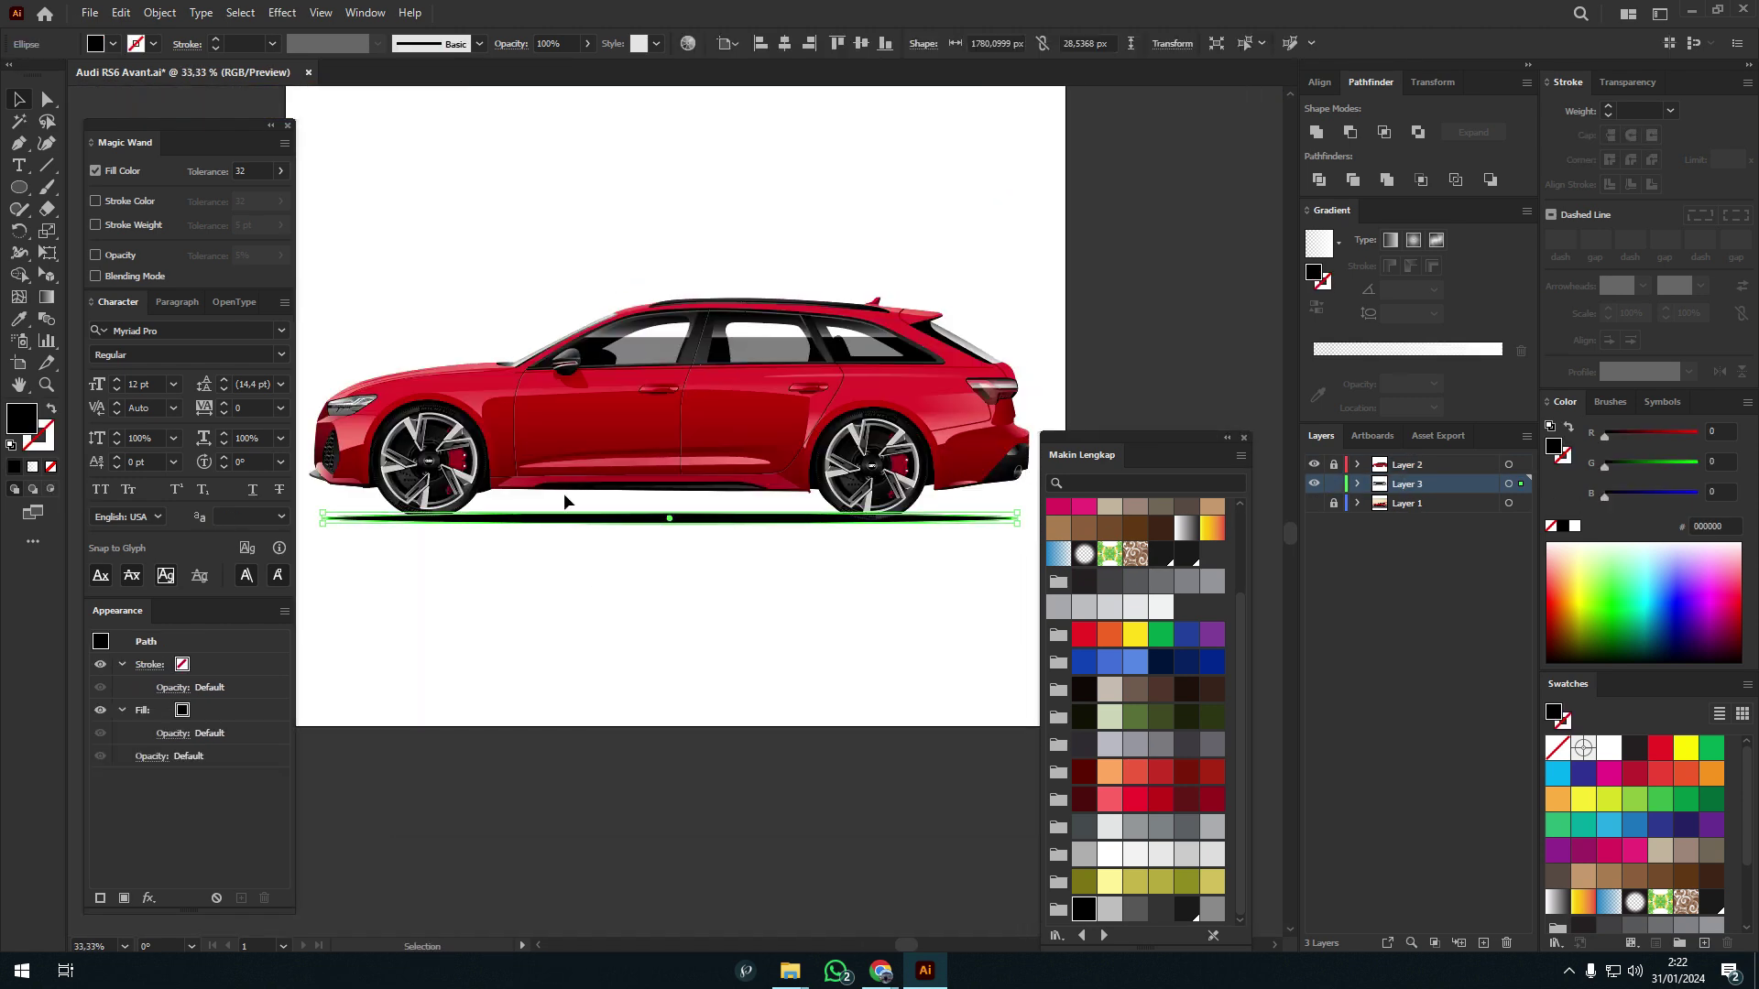
scroll(617, 208, "down", 1)
key("ctrl+a")
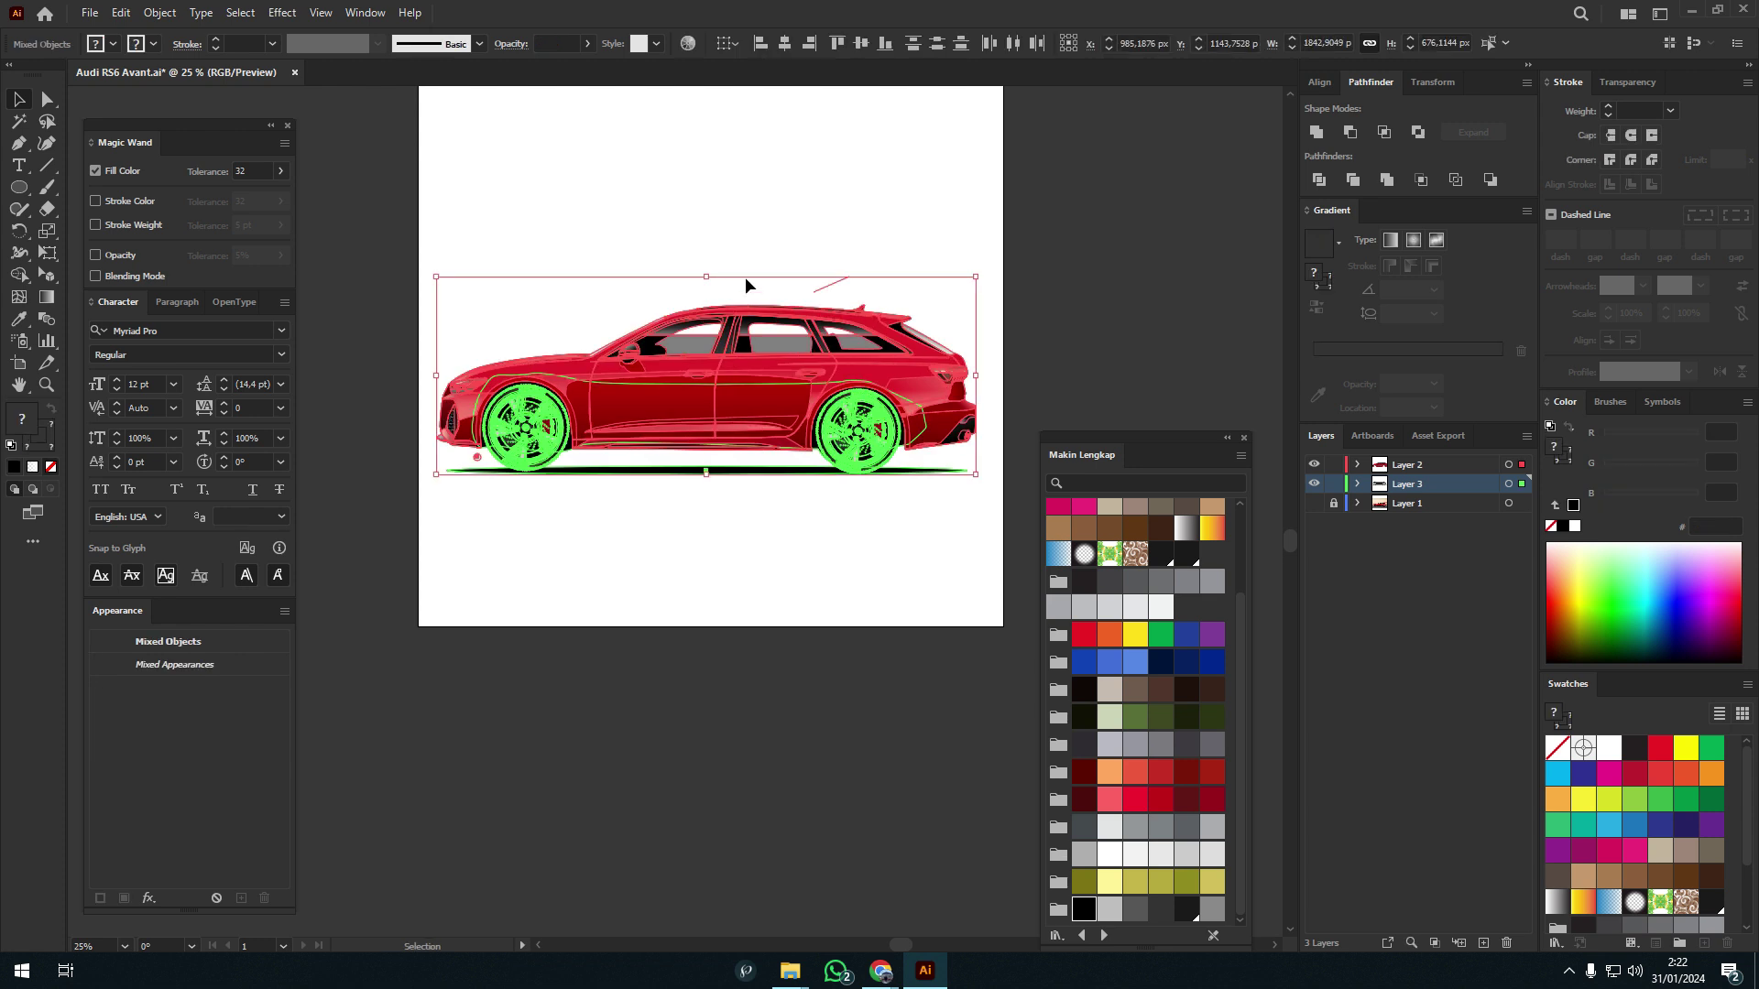
left_click(1333, 484)
scroll(959, 429, "up", 1)
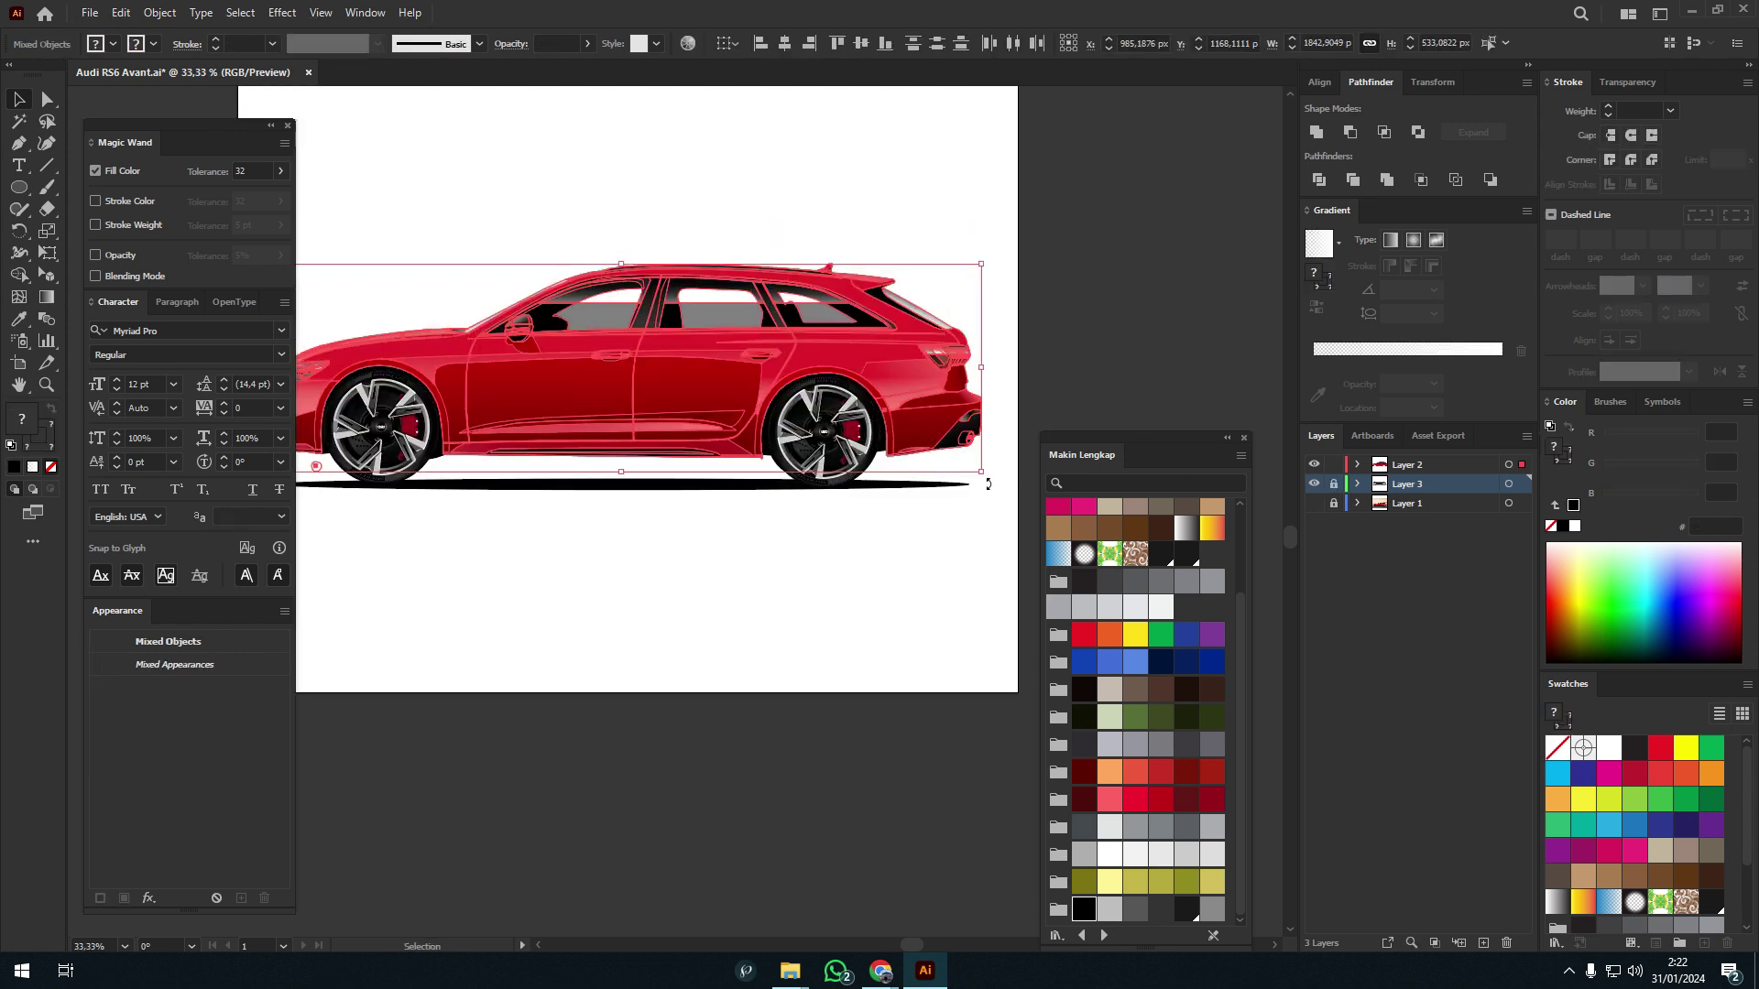
left_click_drag(1005, 483, 1012, 490)
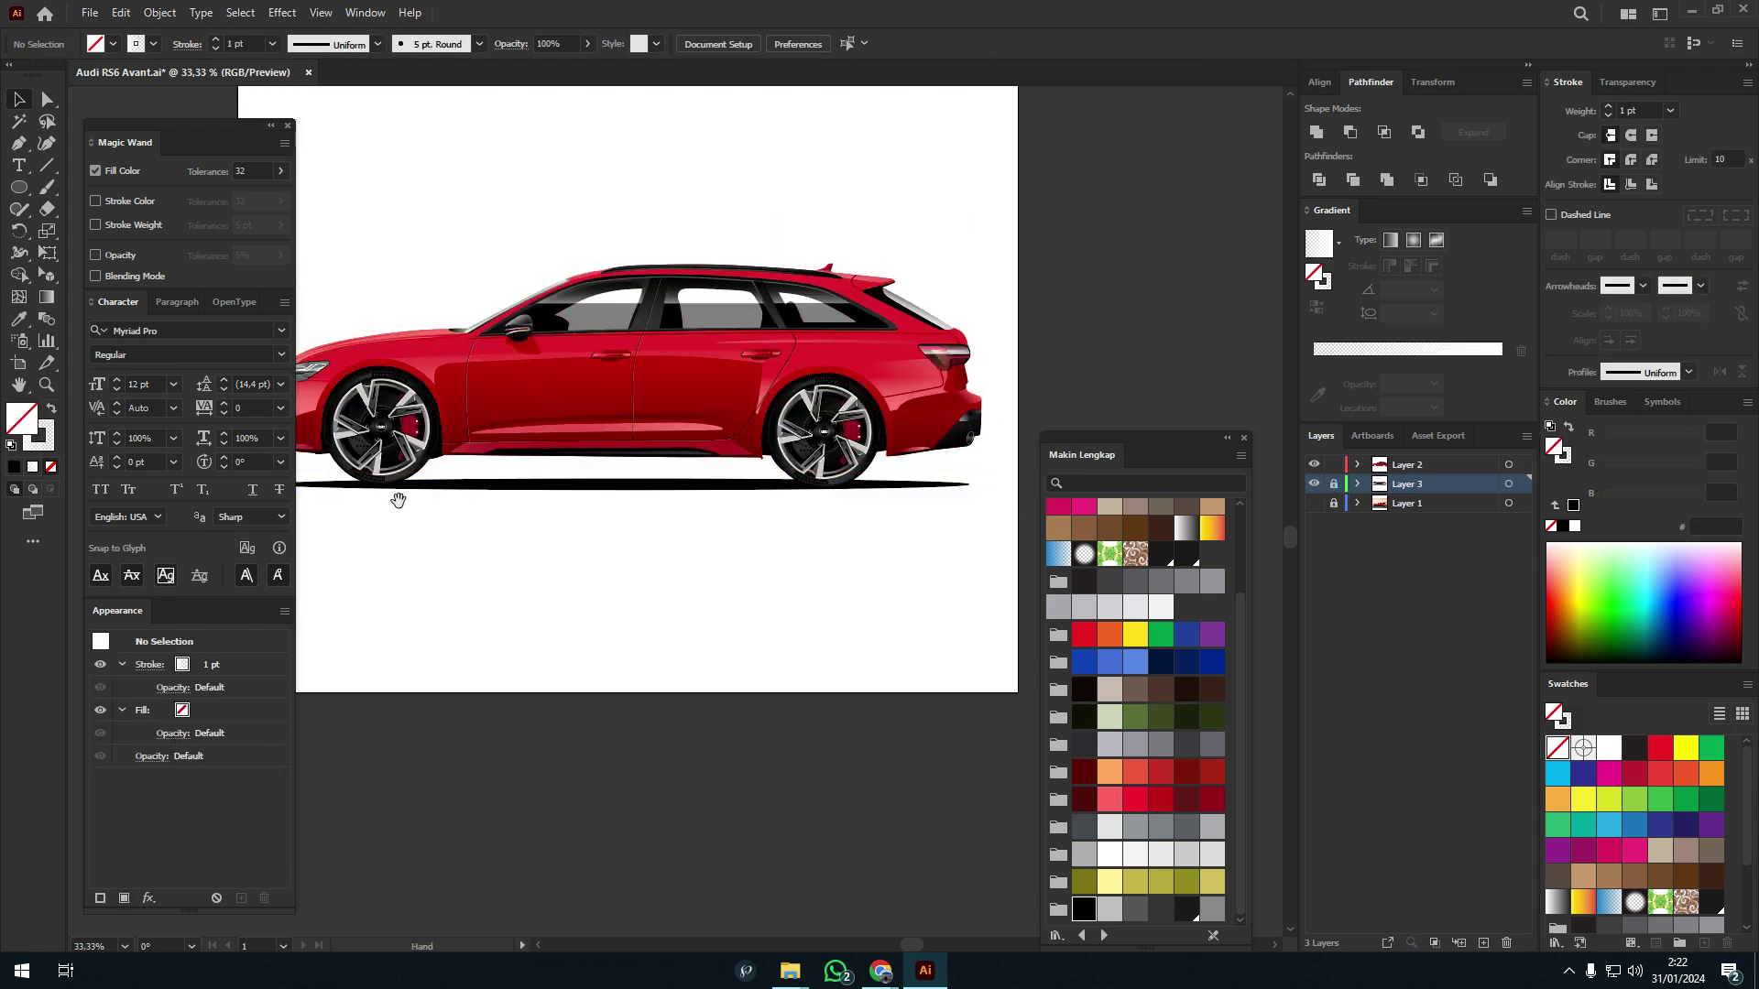
scroll(589, 459, "up", 3)
scroll(714, 620, "down", 2)
left_click(766, 564)
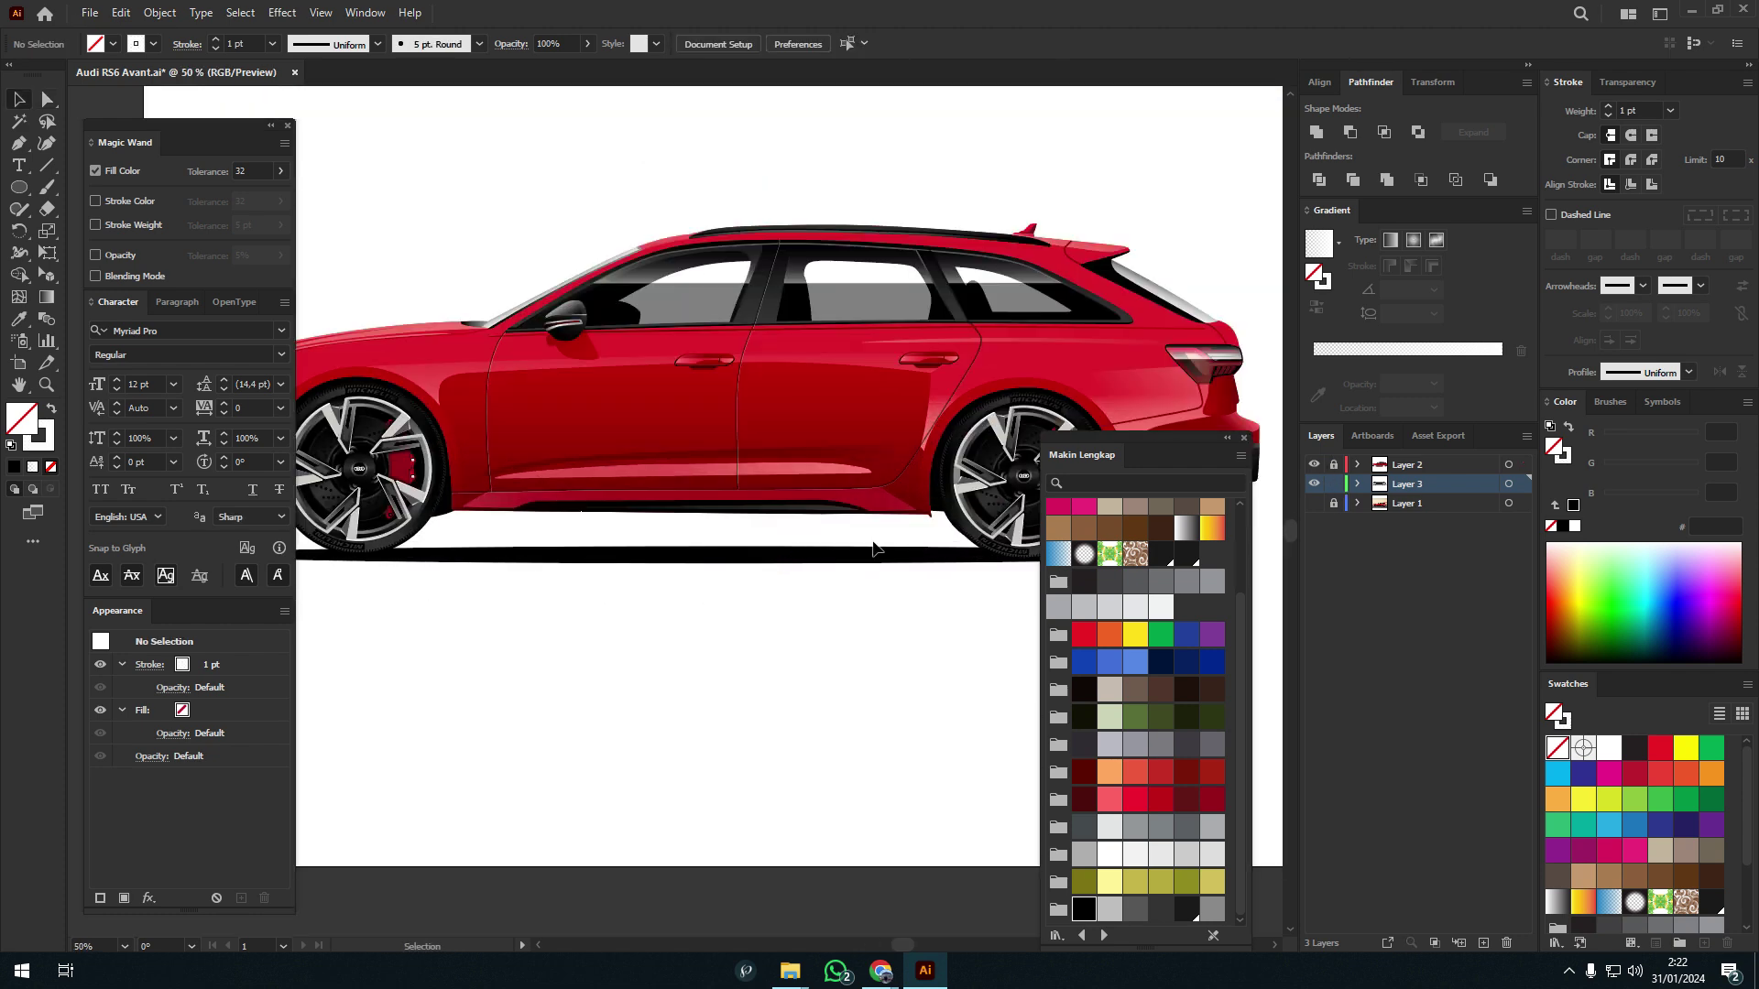
- Apply a Gaussian Blur with radius 9 to the black shadow ellipse
left_click(872, 551)
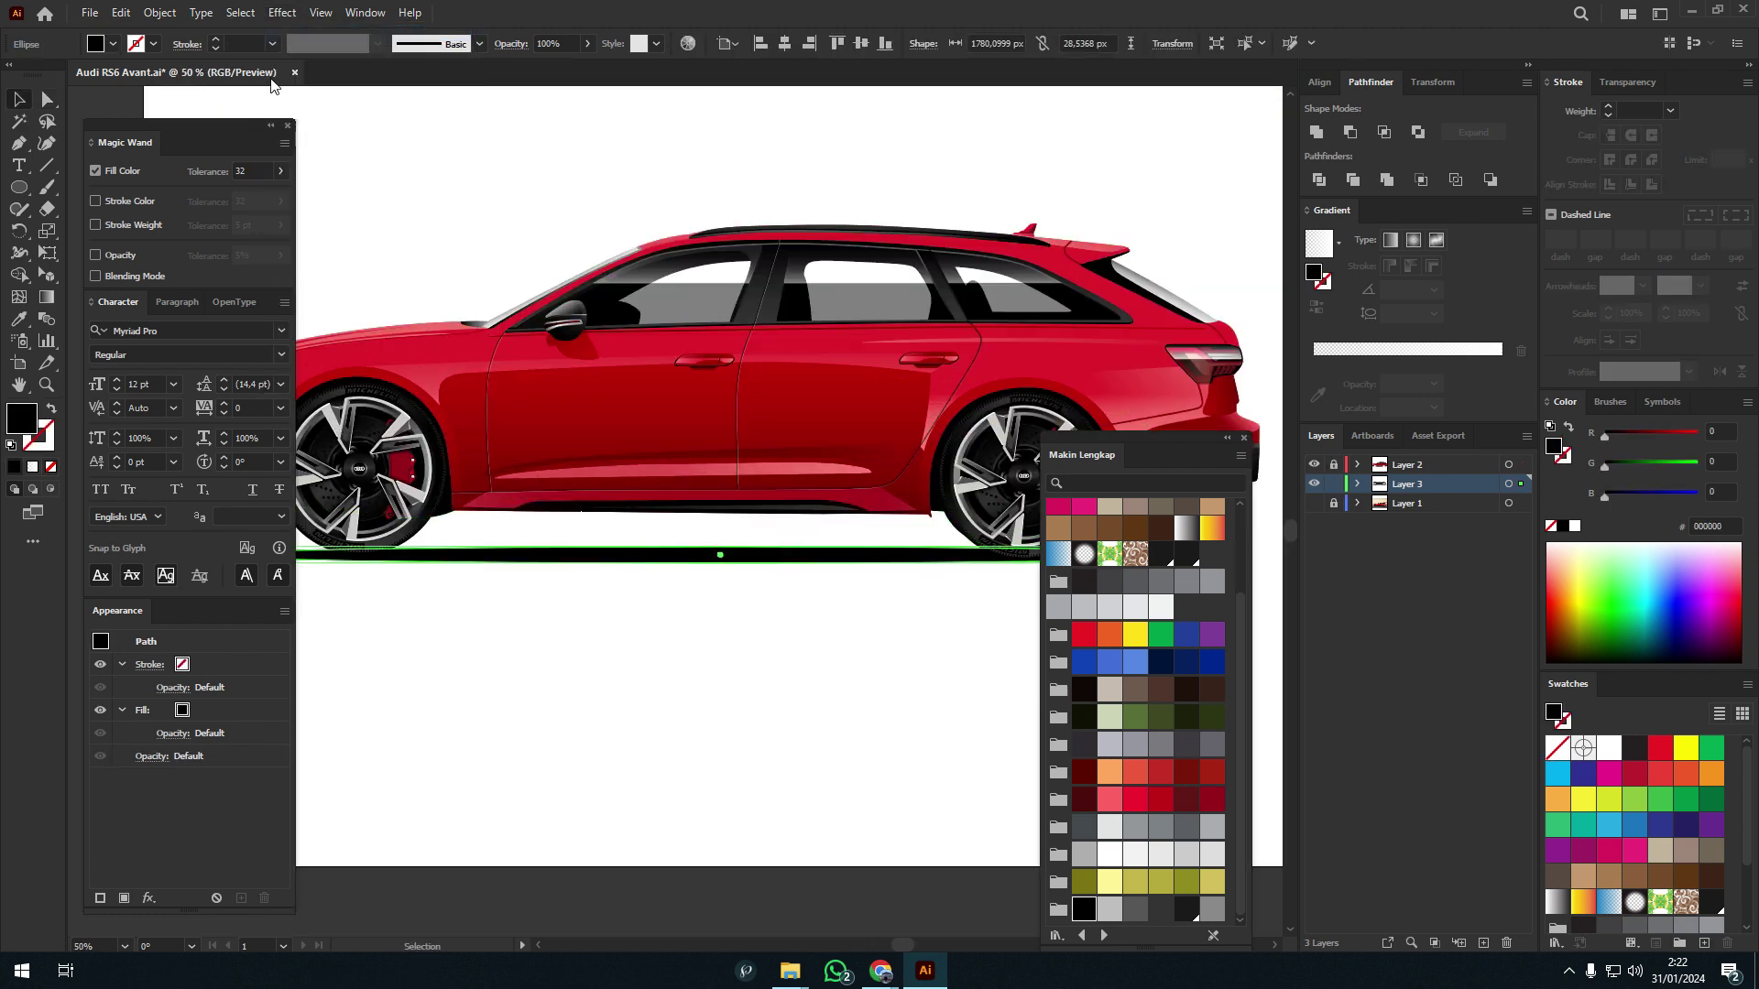
left_click(282, 13)
left_click(349, 45)
left_click(944, 393)
left_click(717, 561)
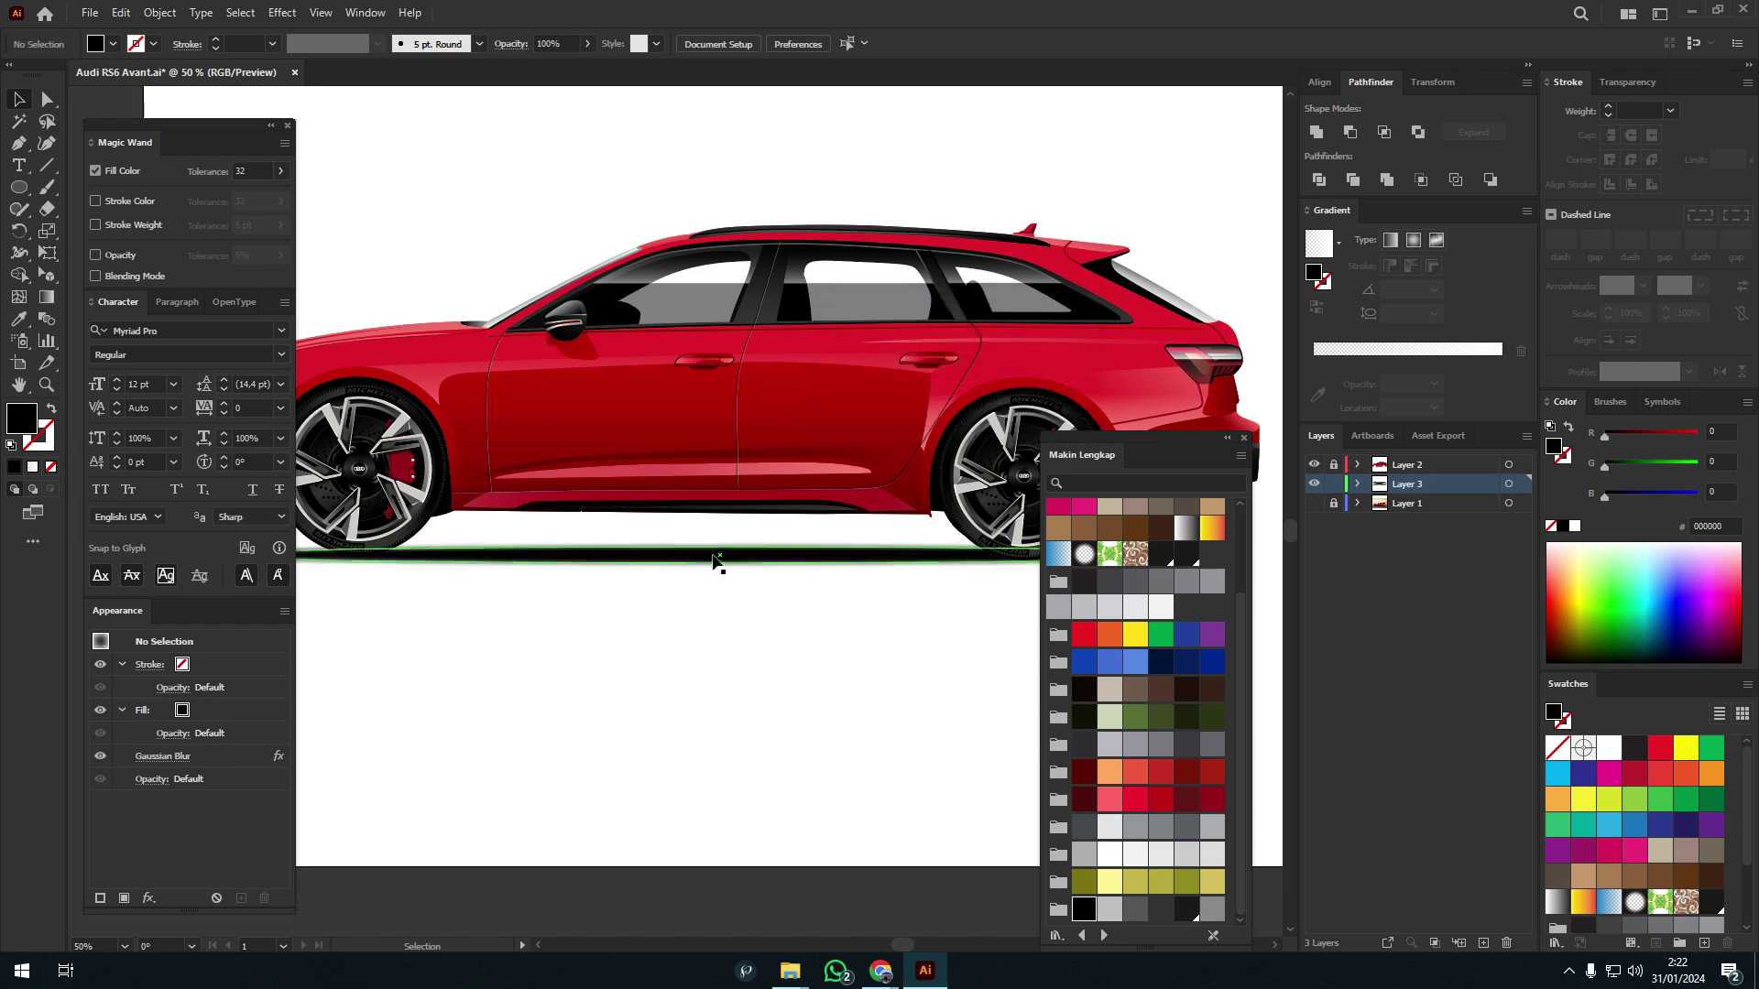
left_click(695, 694)
scroll(695, 695, "down", 2)
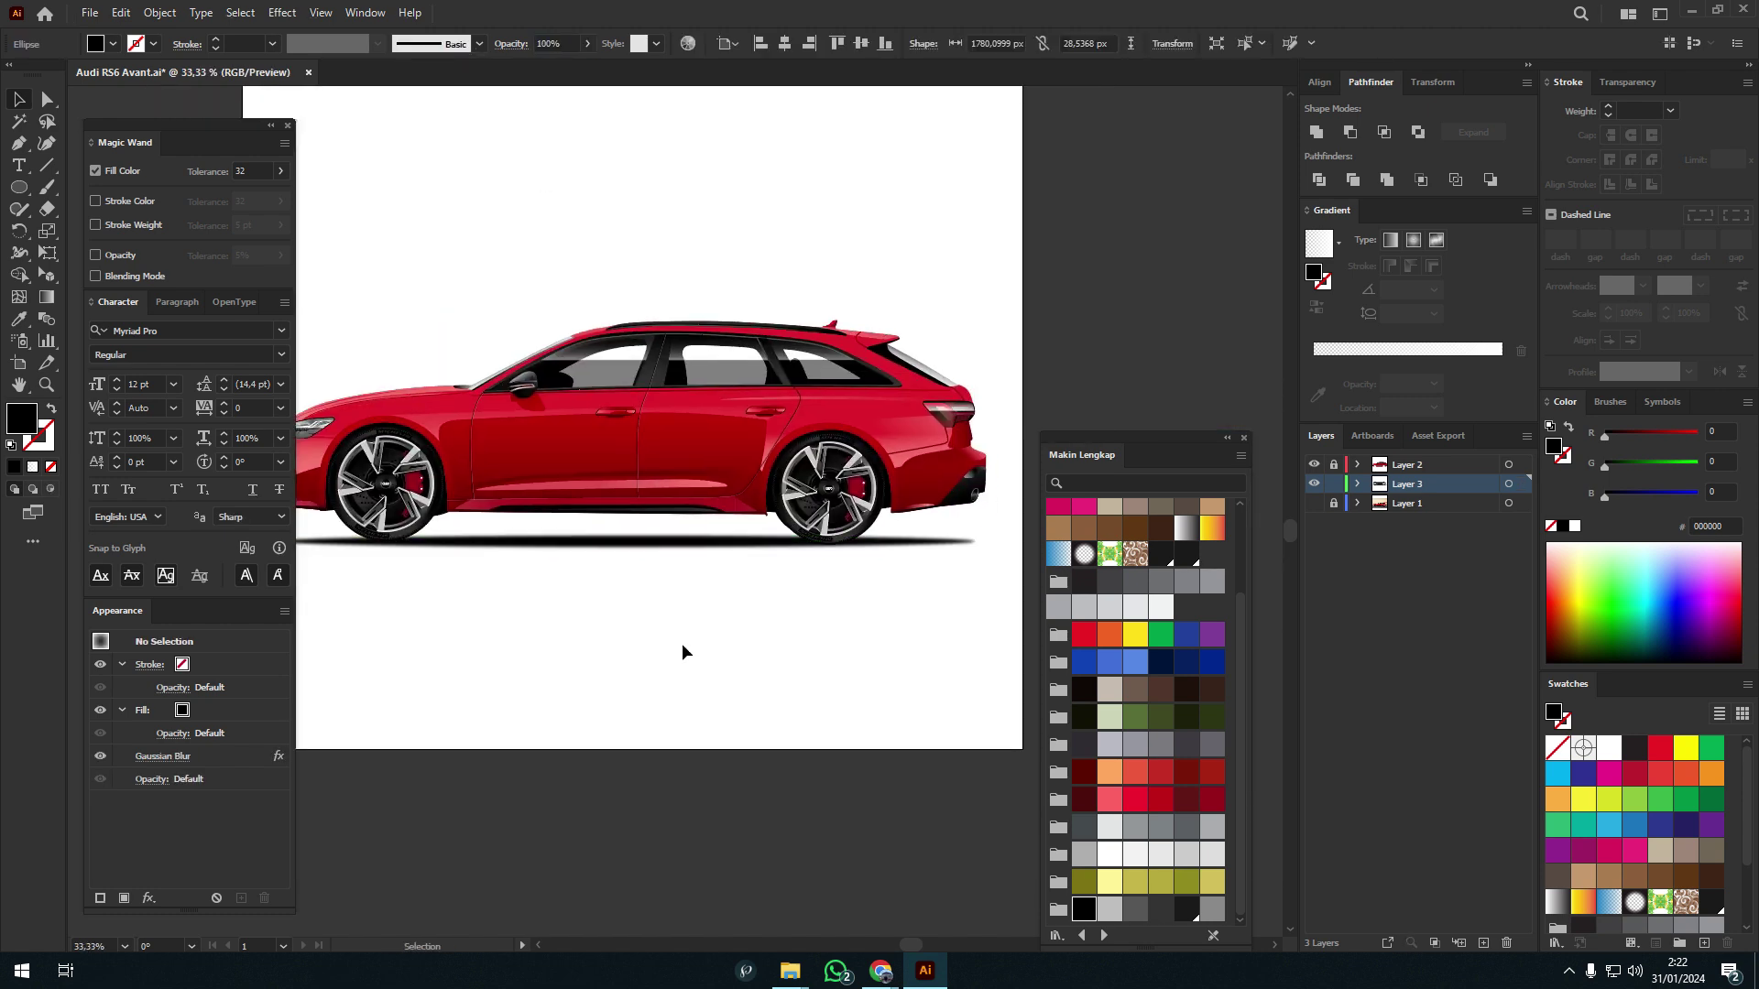
scroll(682, 643, "up", 3)
scroll(799, 586, "down", 2)
scroll(800, 595, "down", 1)
scroll(797, 603, "right", 1)
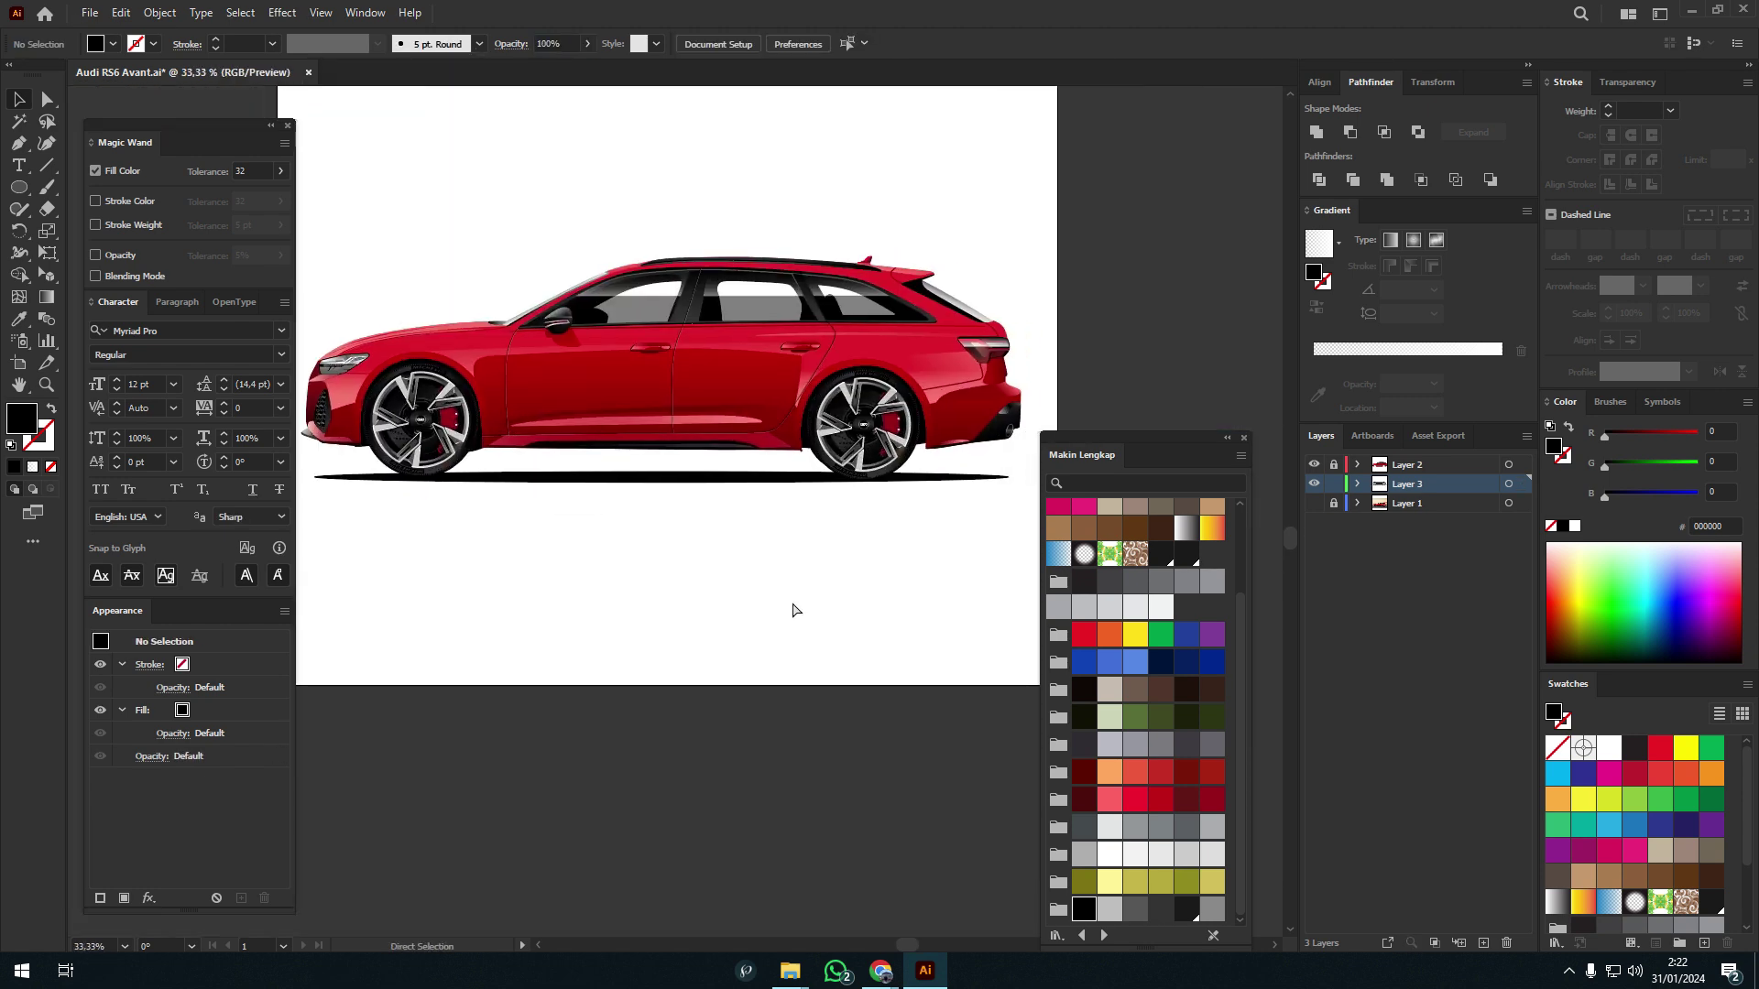